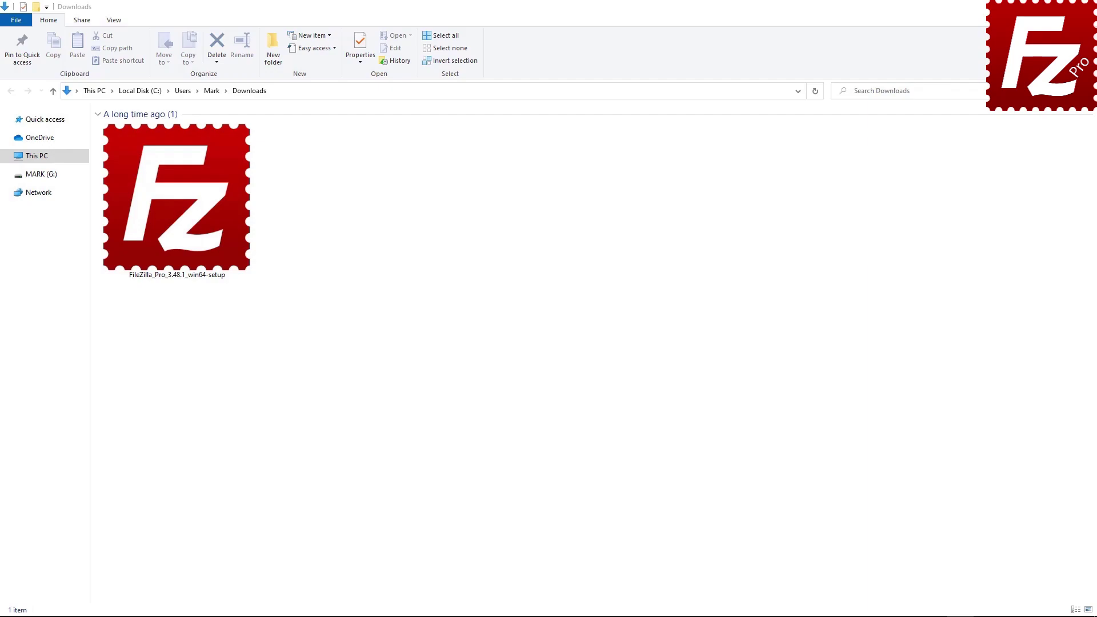
Launch the FileZilla Pro installer, approve the UAC prompt and accept the licence agreement.
double_click(165, 246)
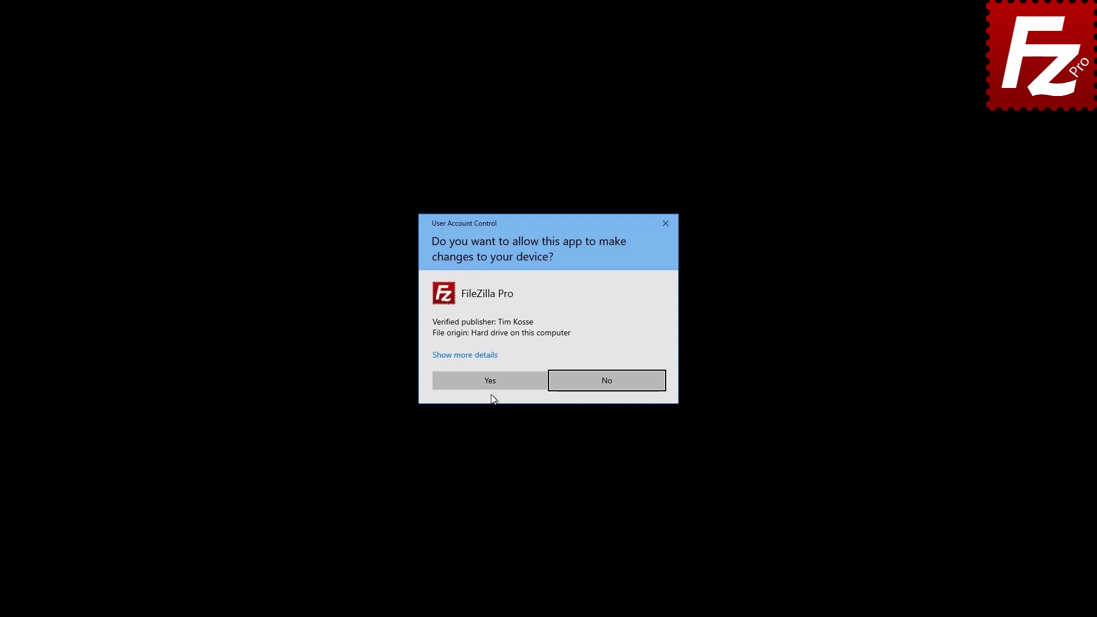
click(495, 379)
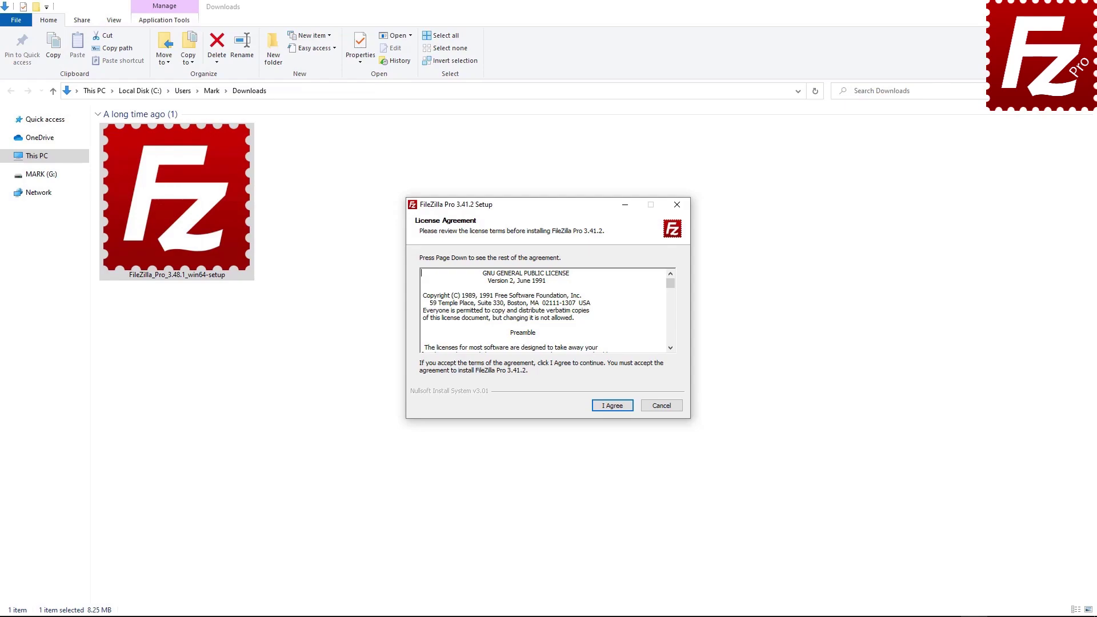
click(612, 406)
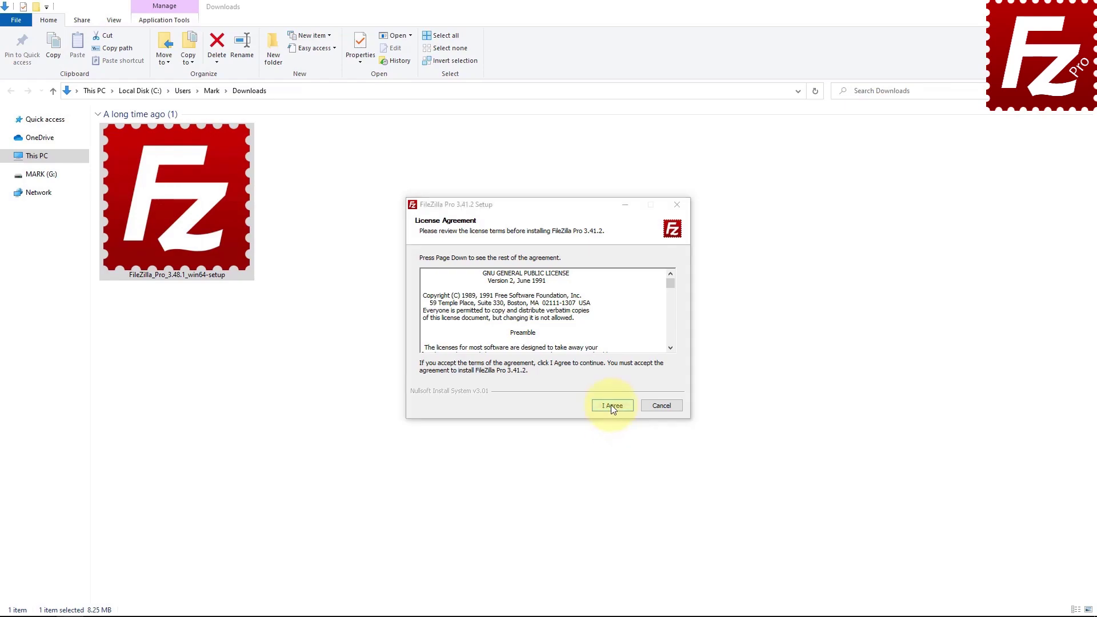
click(612, 405)
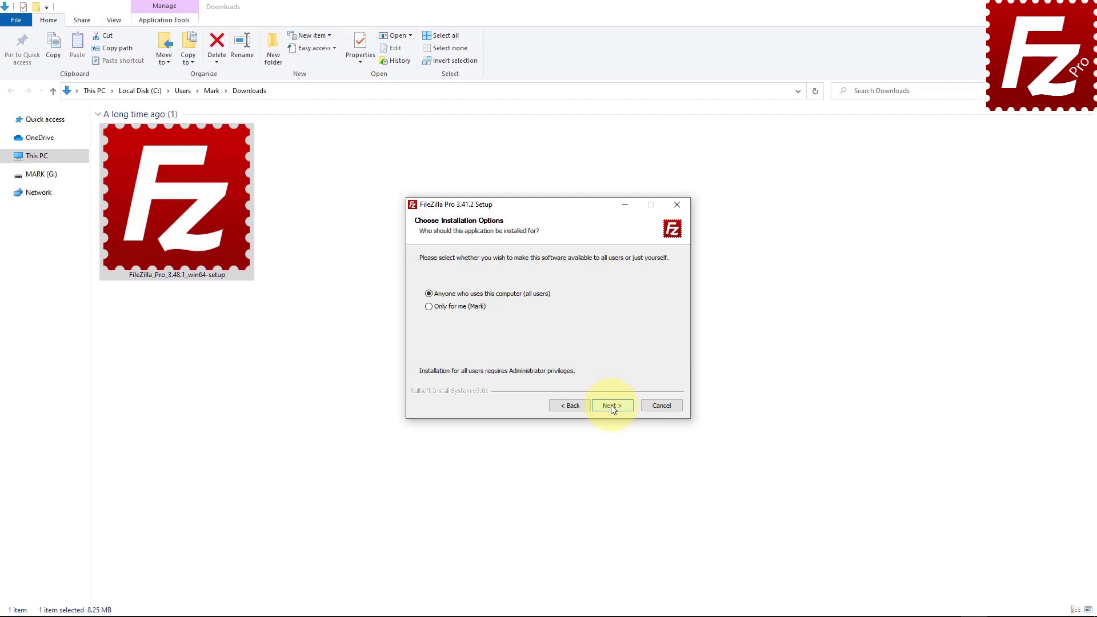
Keep the all-users install, add a desktop icon and accept C:\Program Files\FileZilla Pro as destination.
click(611, 406)
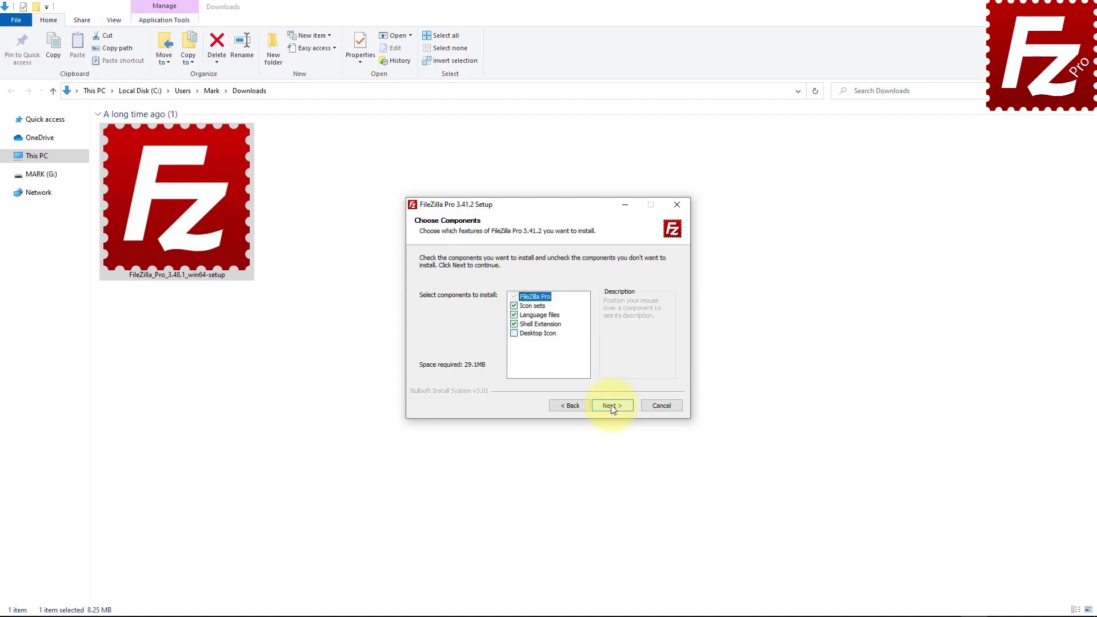
click(514, 334)
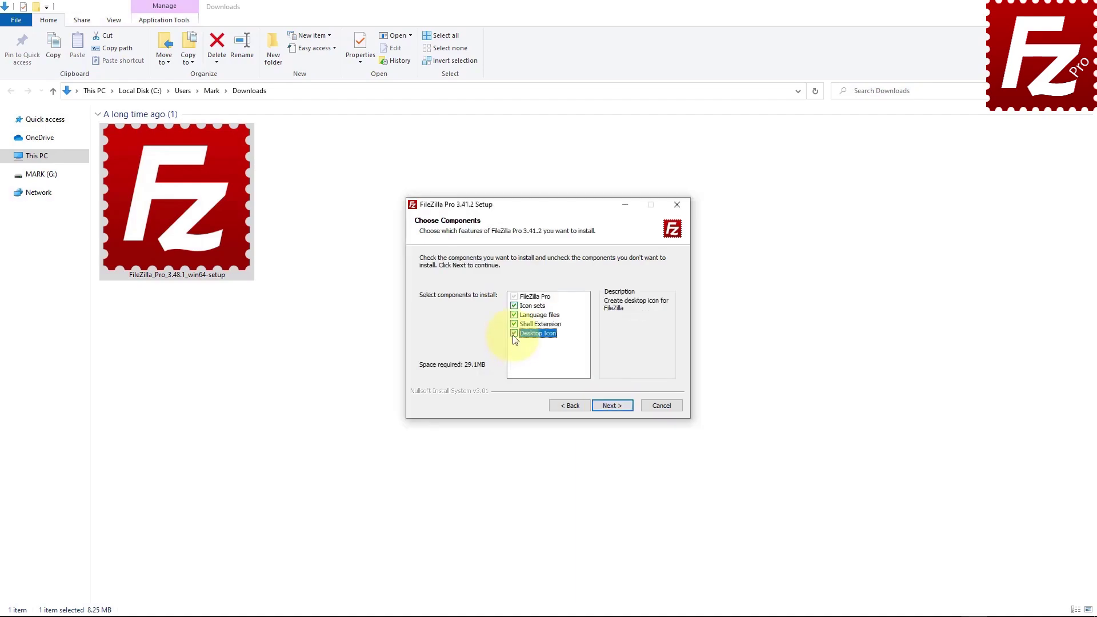
click(614, 407)
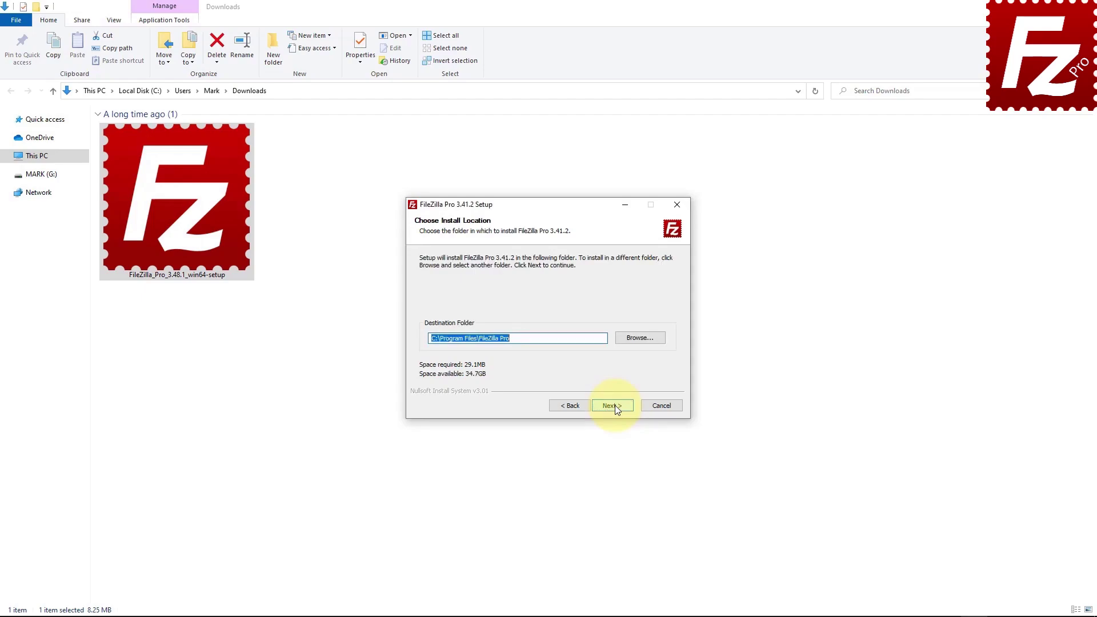
click(614, 405)
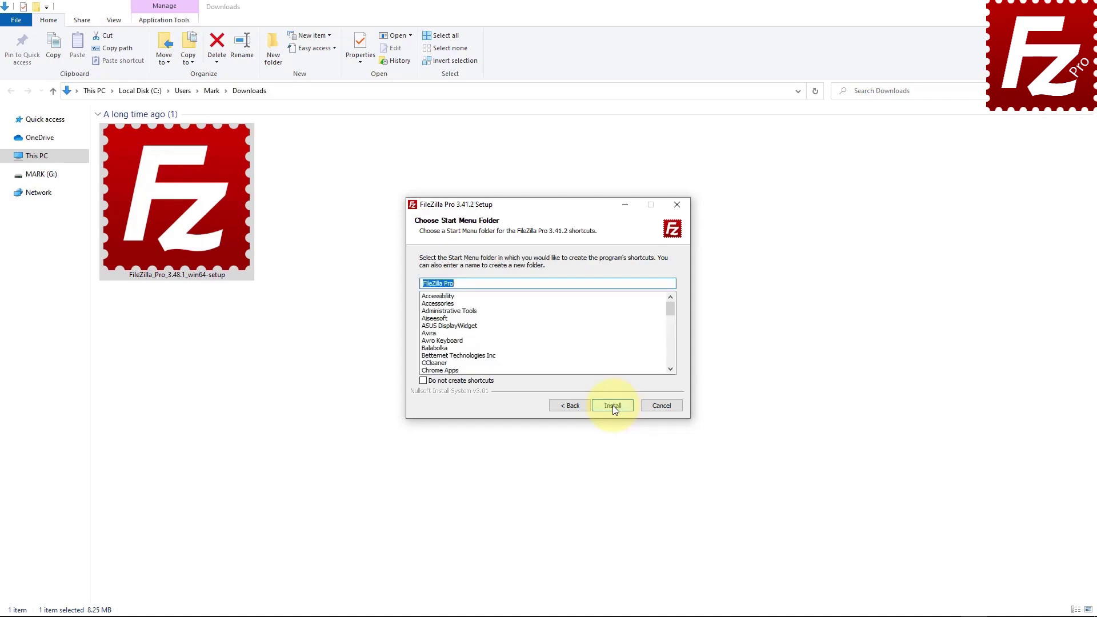
Install FileZilla Pro and finish setup with Start FileZilla now left ticked.
click(613, 405)
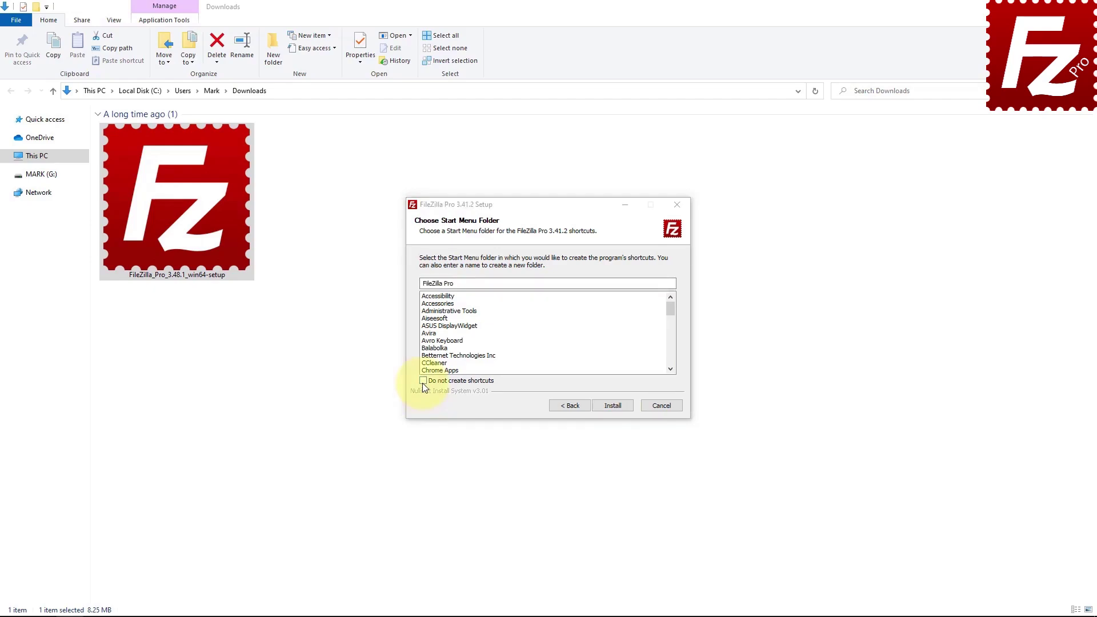
click(612, 406)
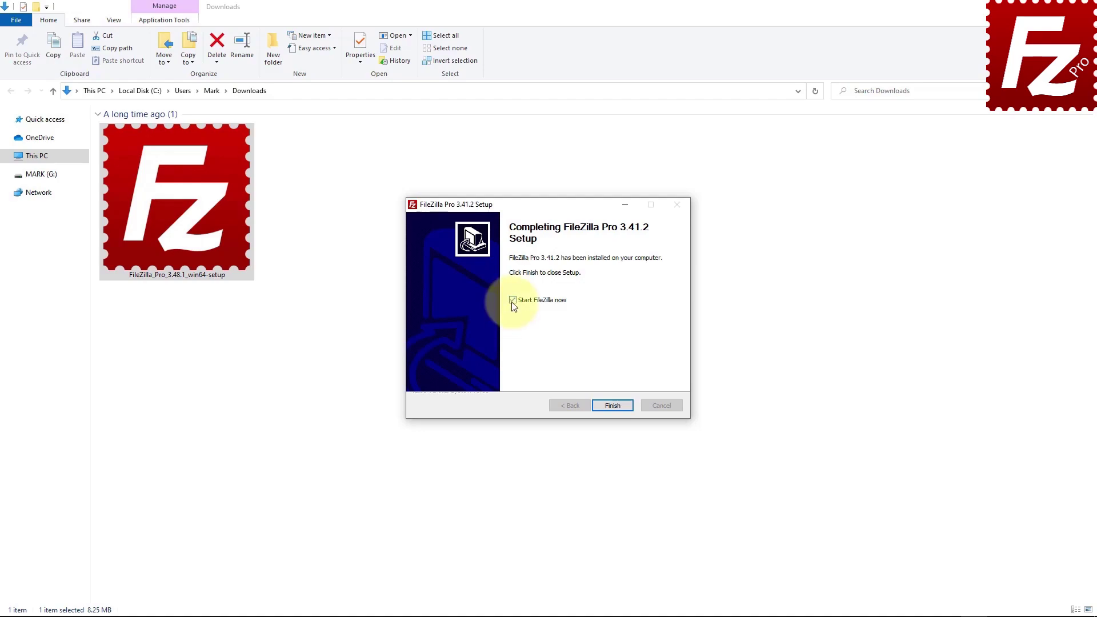
click(614, 408)
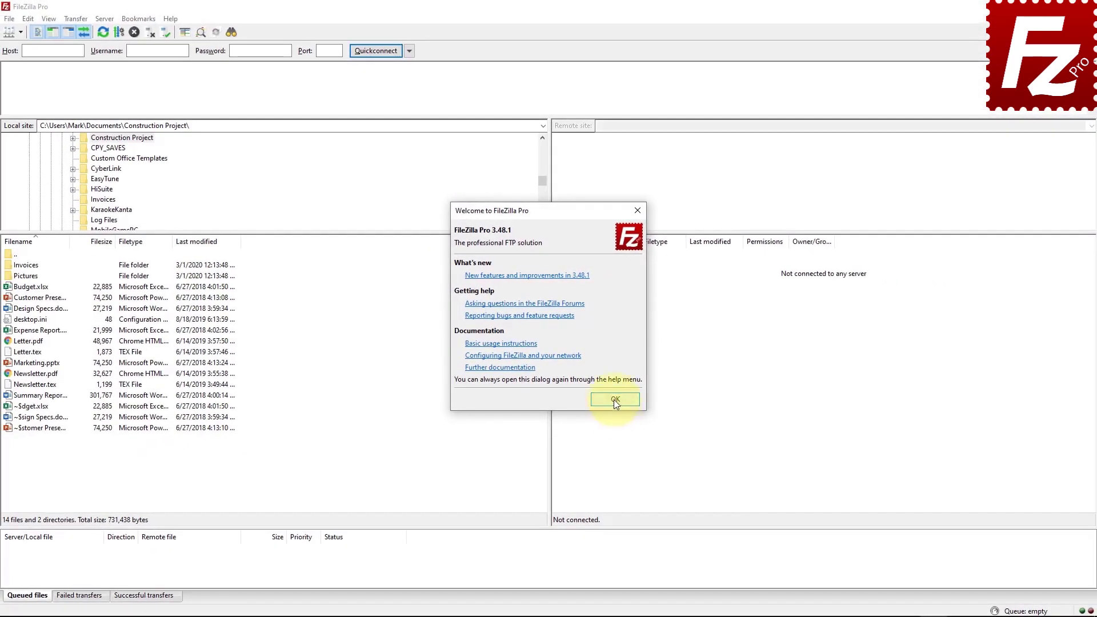
click(614, 399)
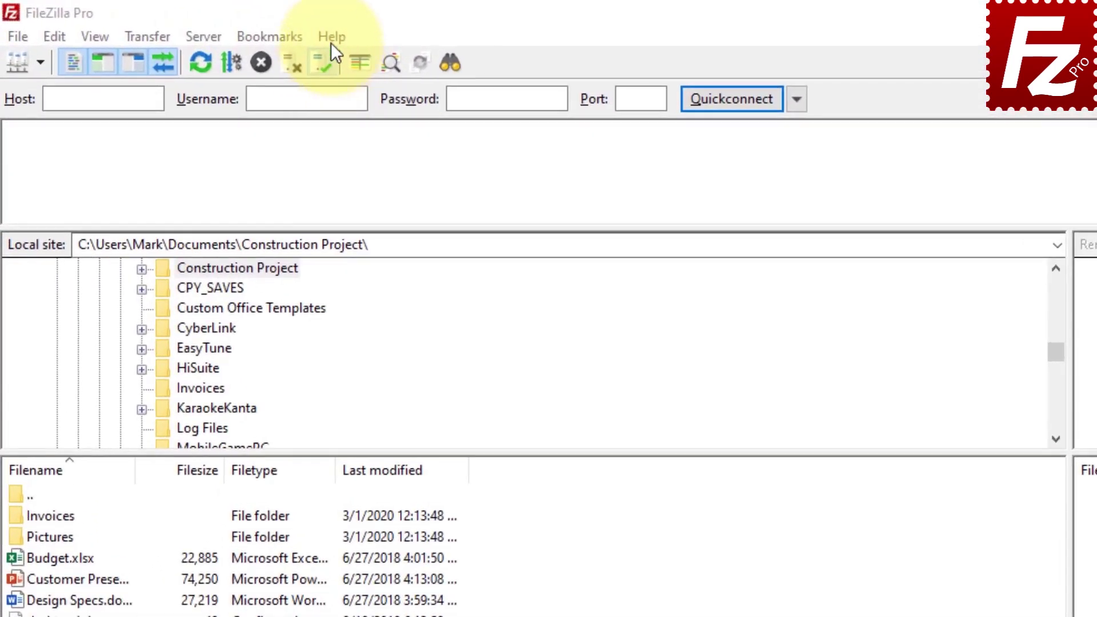
click(331, 42)
click(331, 94)
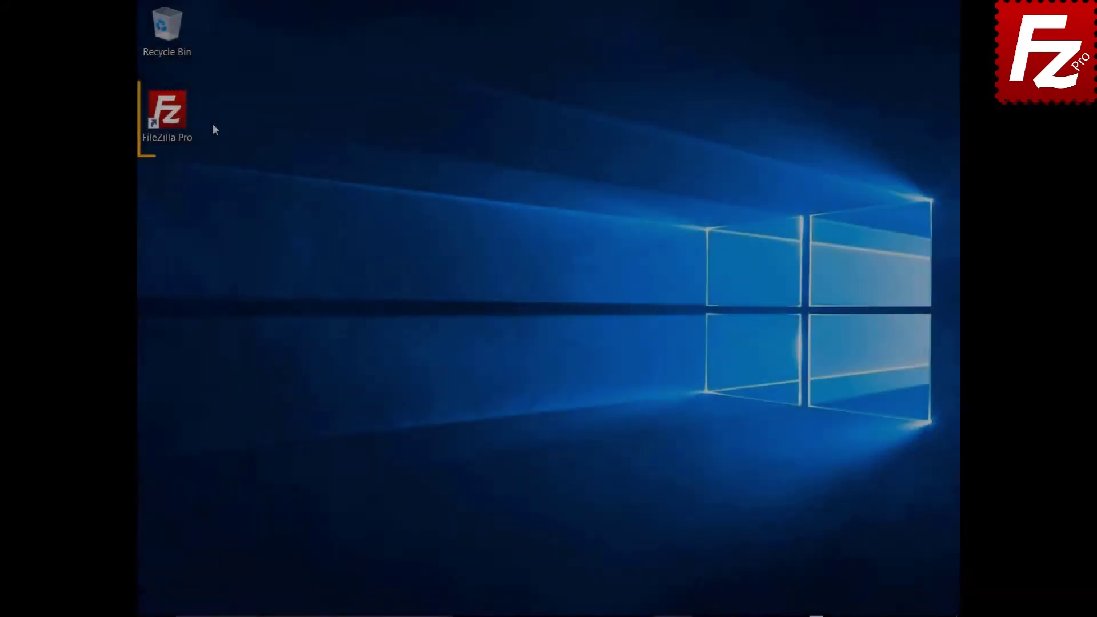
Launch FileZilla Pro from the desktop icon and run Help > Check for updates.
double_click(174, 118)
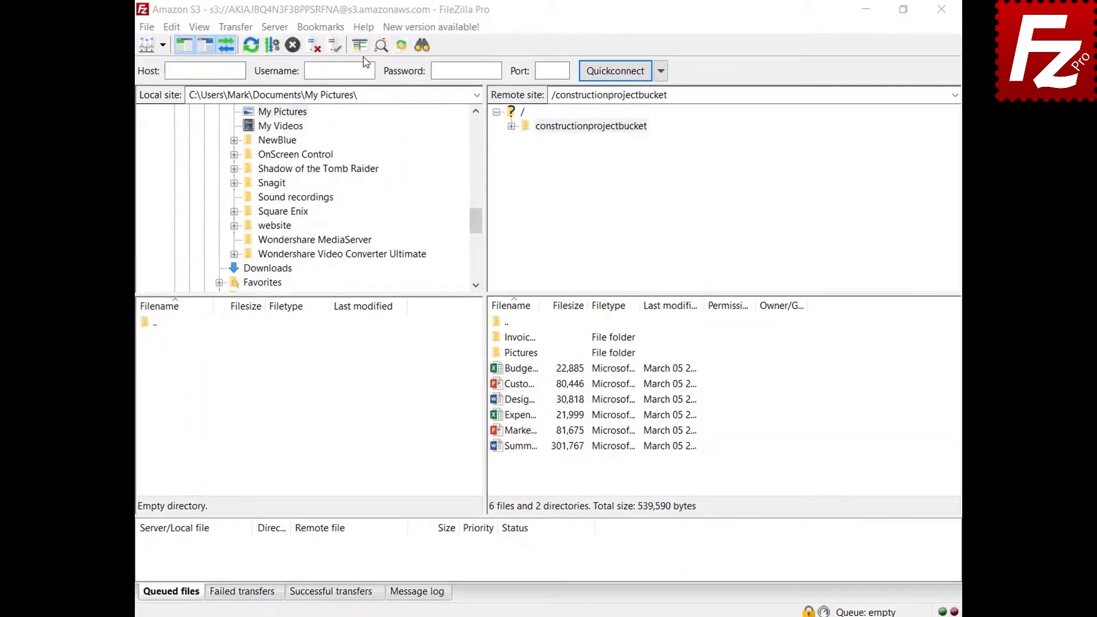
click(362, 29)
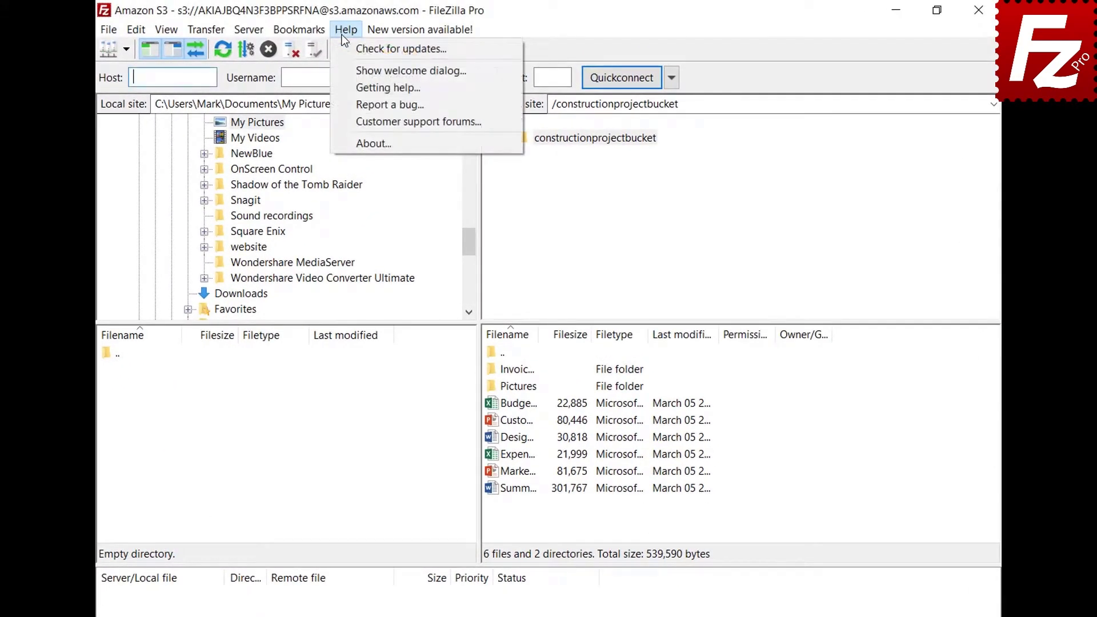
click(345, 48)
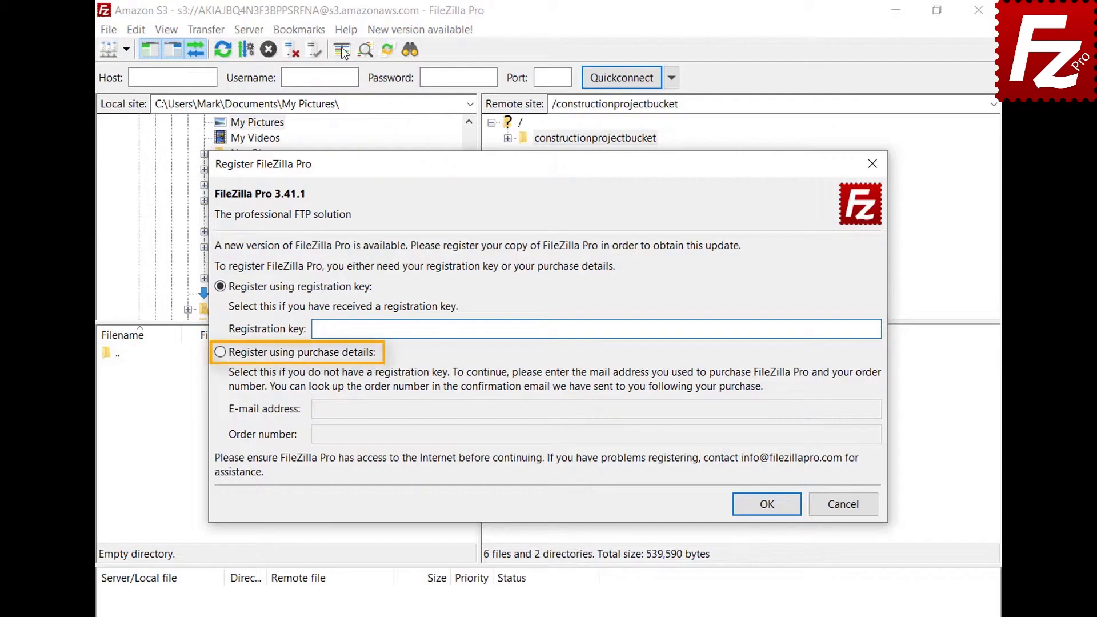
Register using purchase details with the purchase e-mail address and pasted order number, then submit.
click(222, 357)
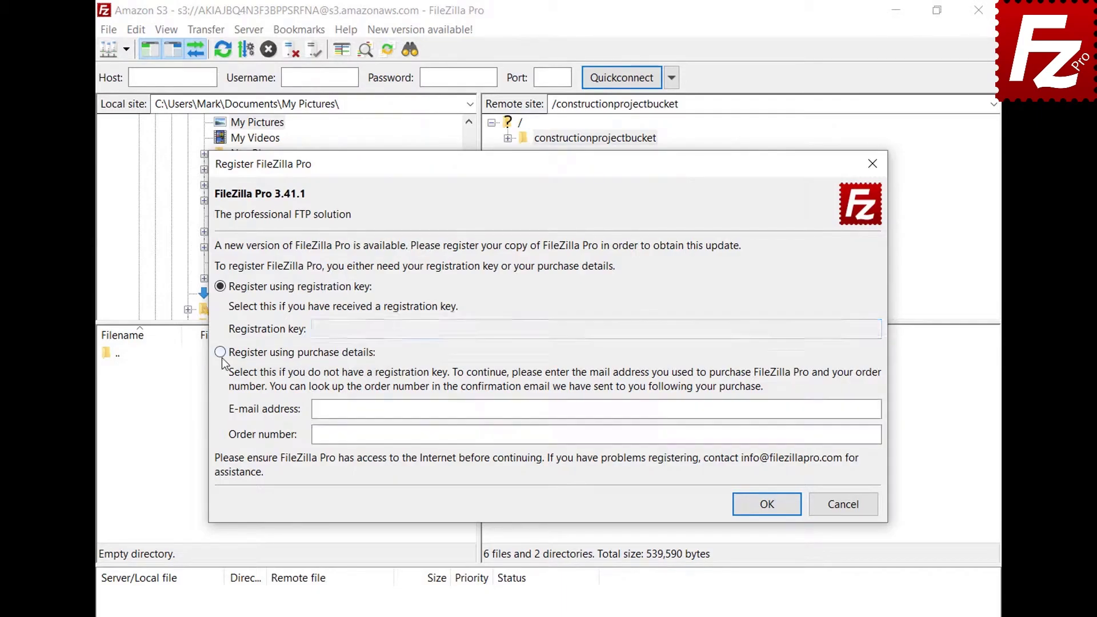
click(837, 412)
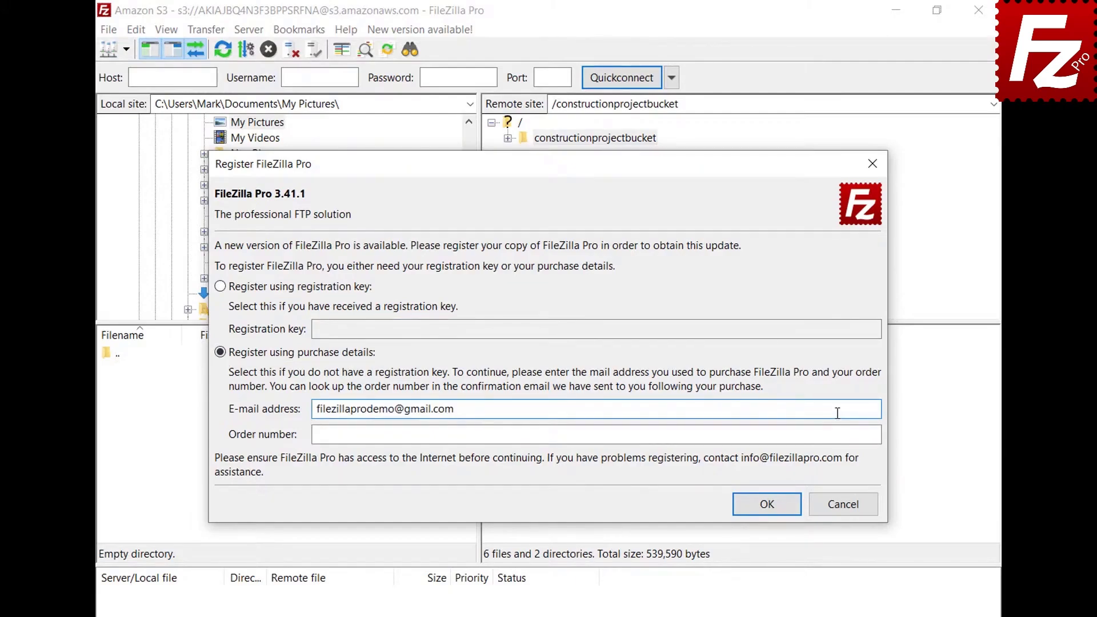
click(839, 435)
key(ctrl+v)
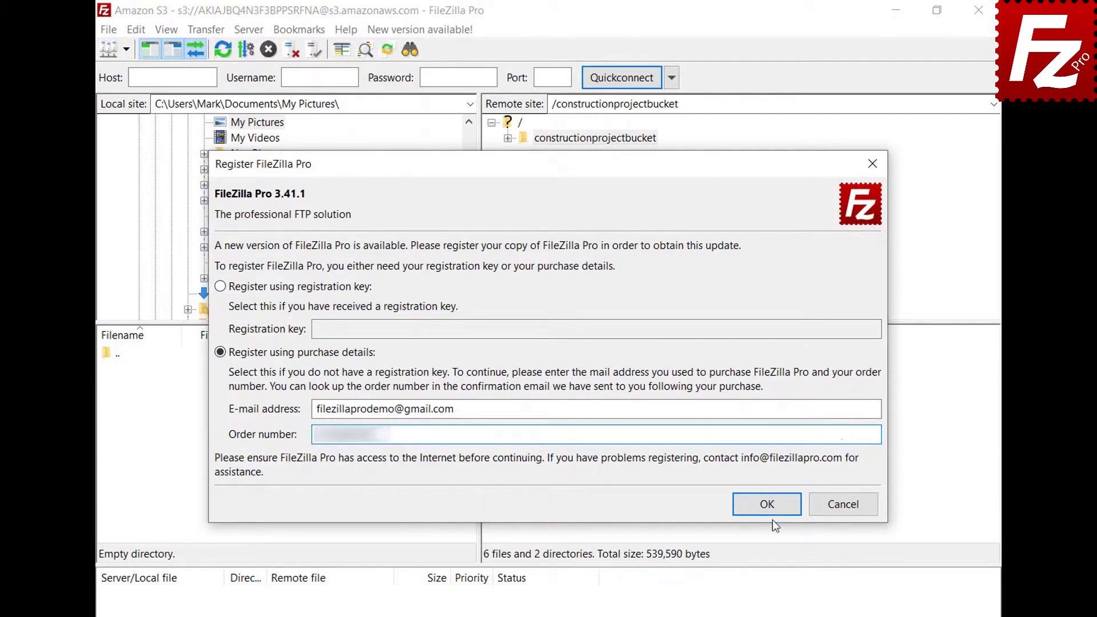
click(772, 504)
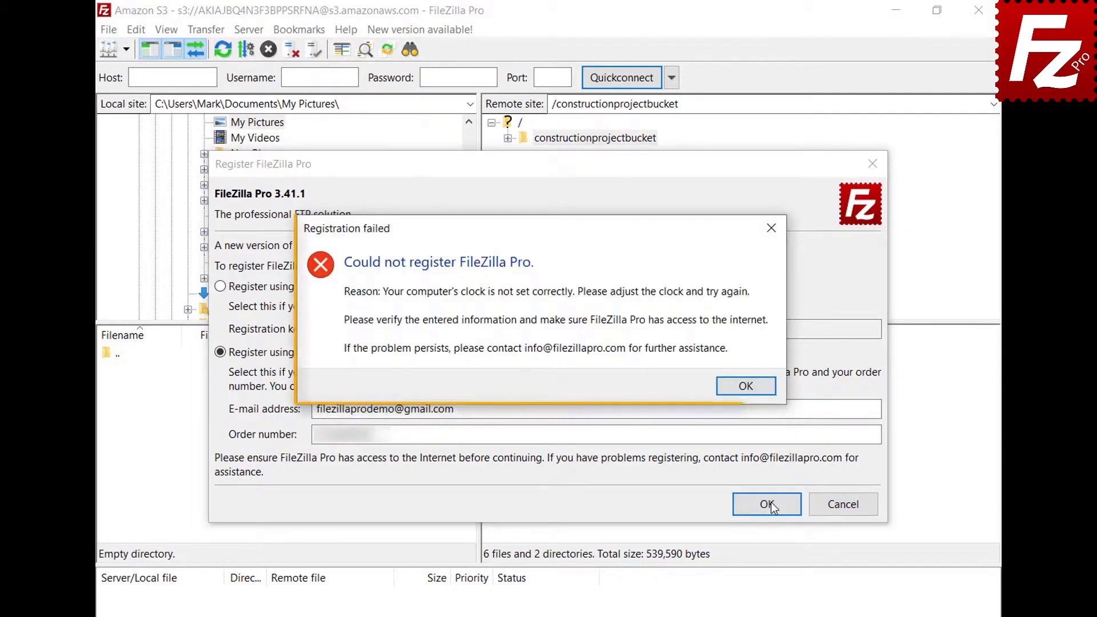
Dismiss the registration error and open Adjust date/time from the taskbar context menu.
click(746, 394)
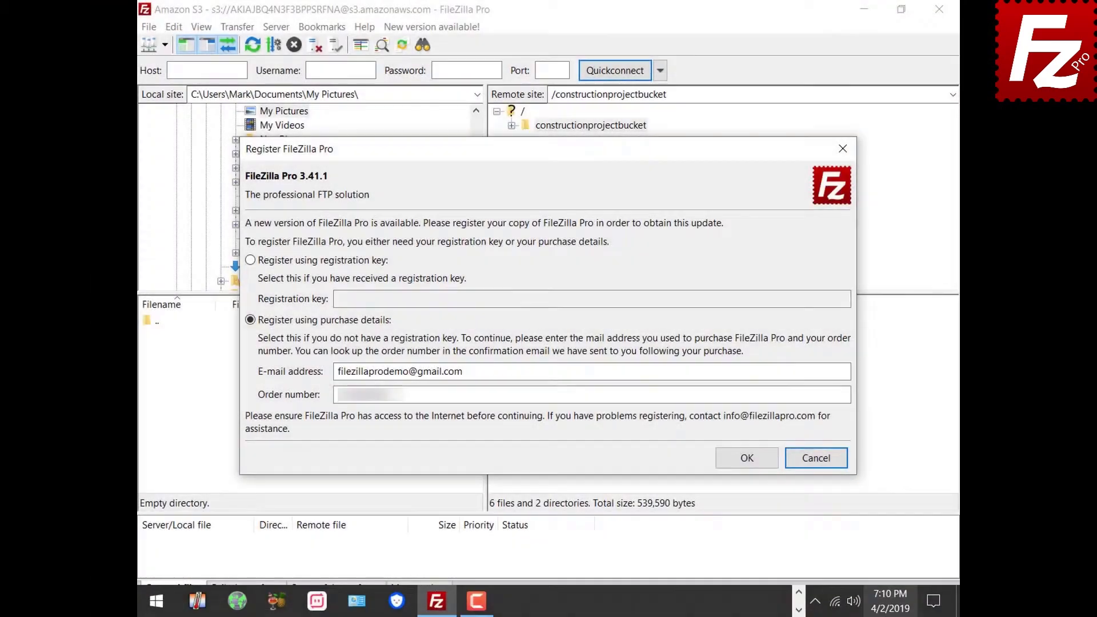
right_click(886, 612)
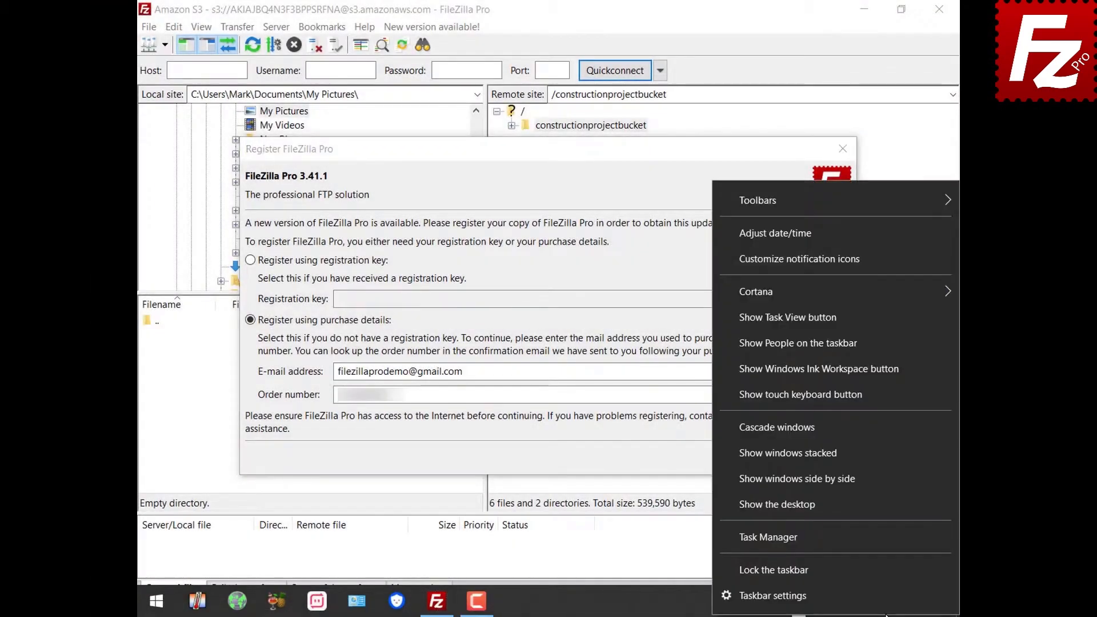
click(880, 239)
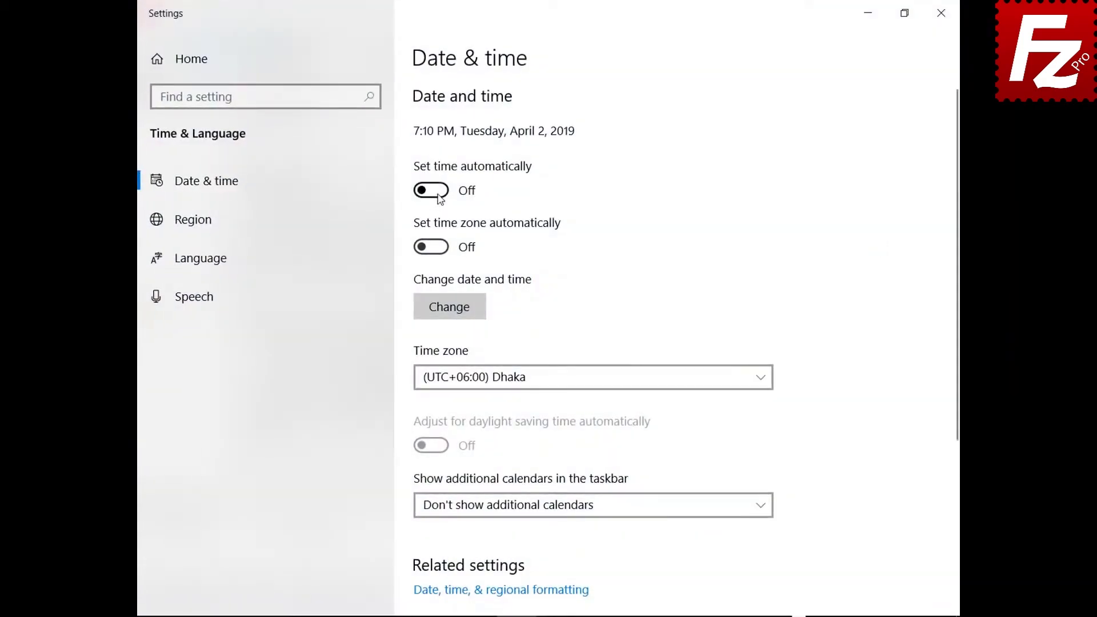
Turn on Set time automatically, close Settings, and resubmit the FileZilla Pro registration.
click(441, 192)
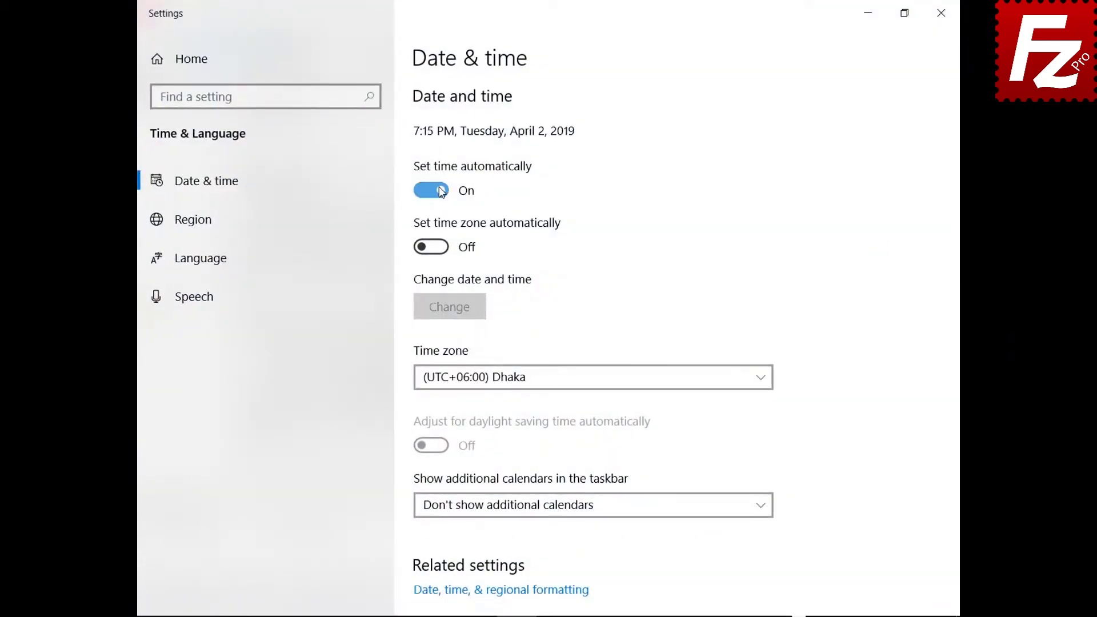
click(941, 13)
click(752, 465)
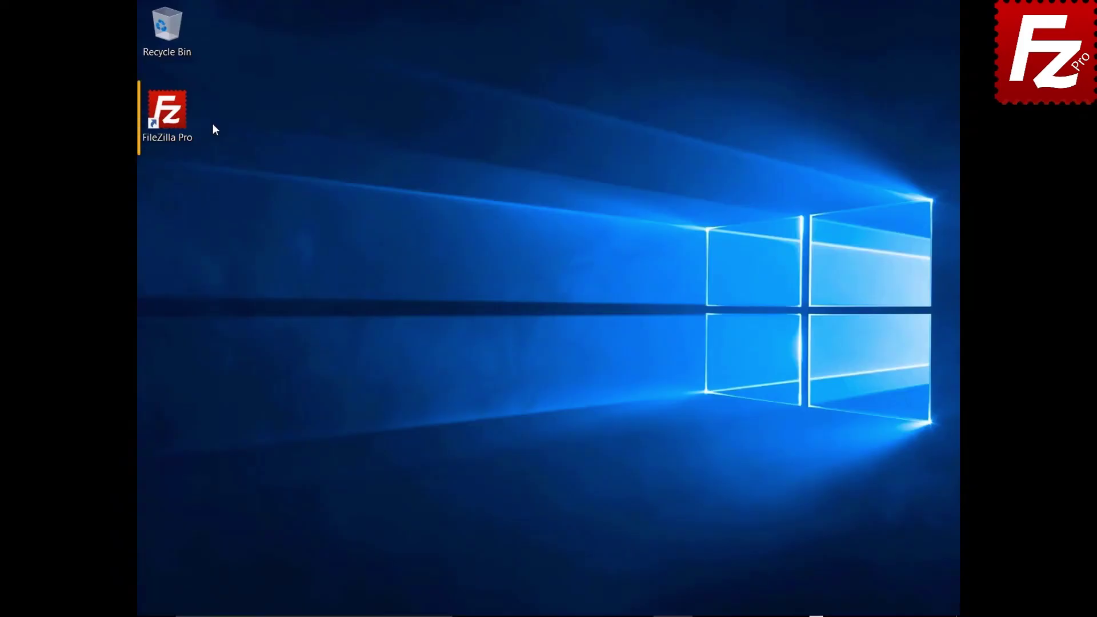
Relaunch FileZilla Pro from the desktop and run Help > Check for updates to reach registration.
double_click(174, 119)
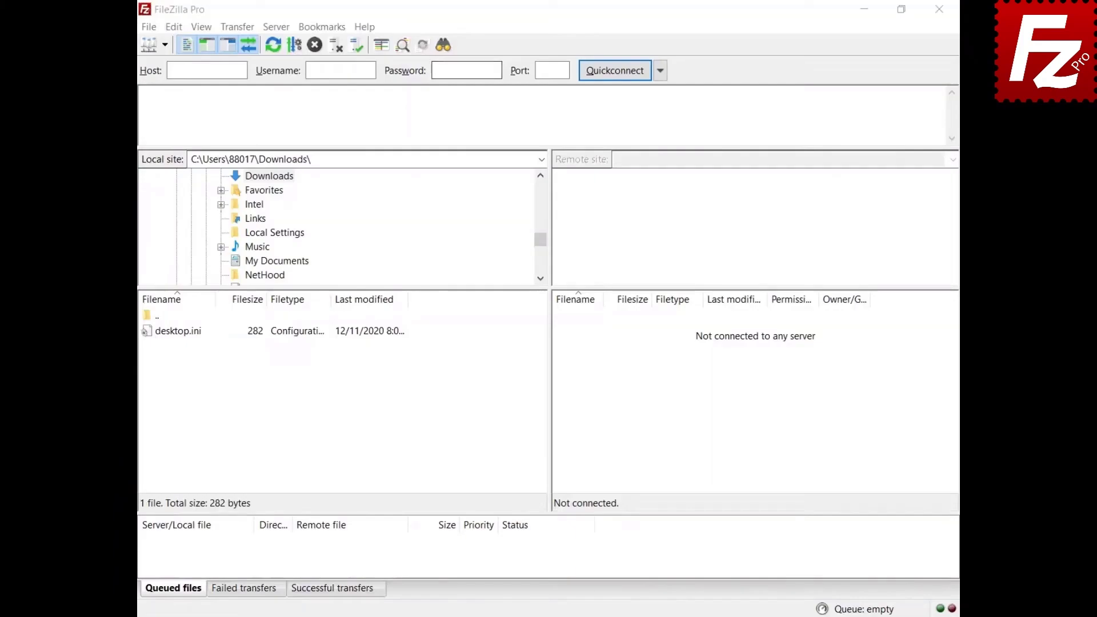
click(364, 27)
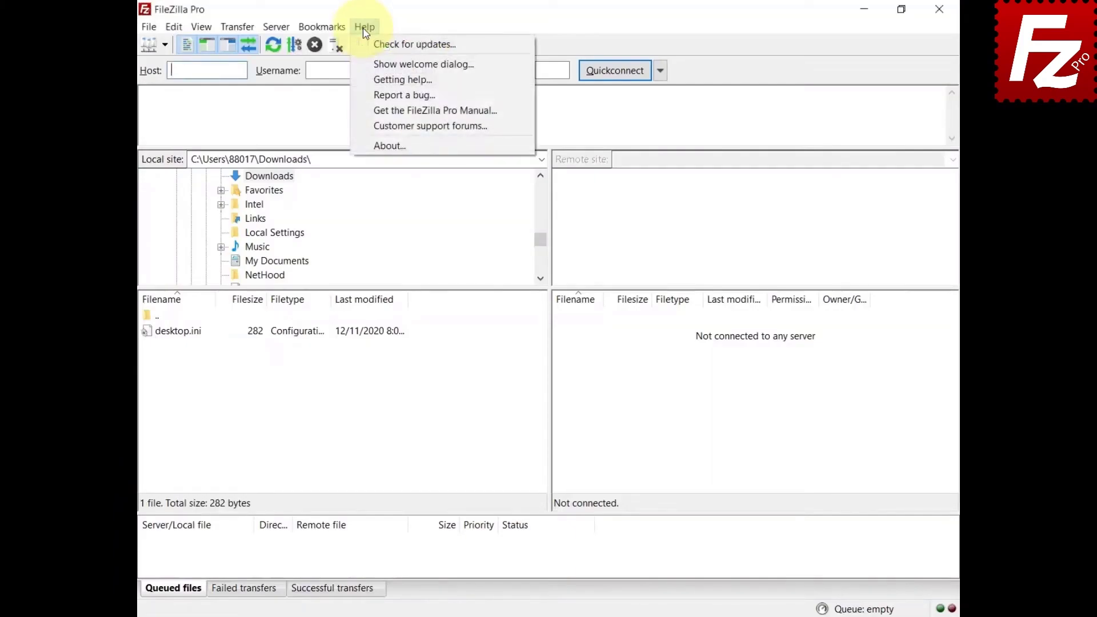
click(378, 44)
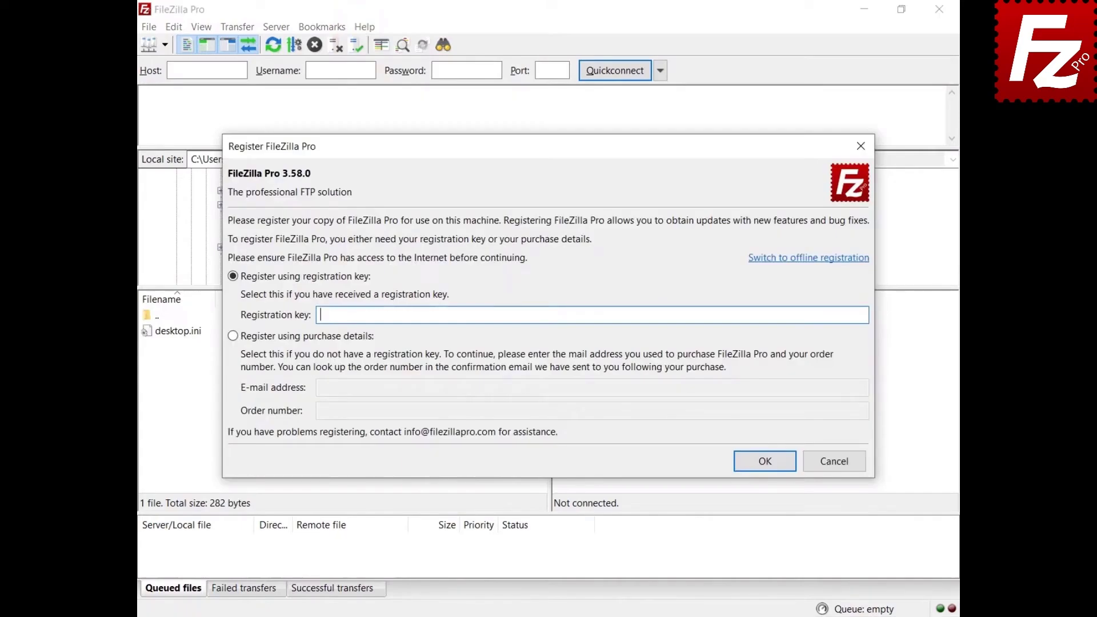
Switch to offline registration, generate the registration request and copy it to the clipboard.
click(798, 259)
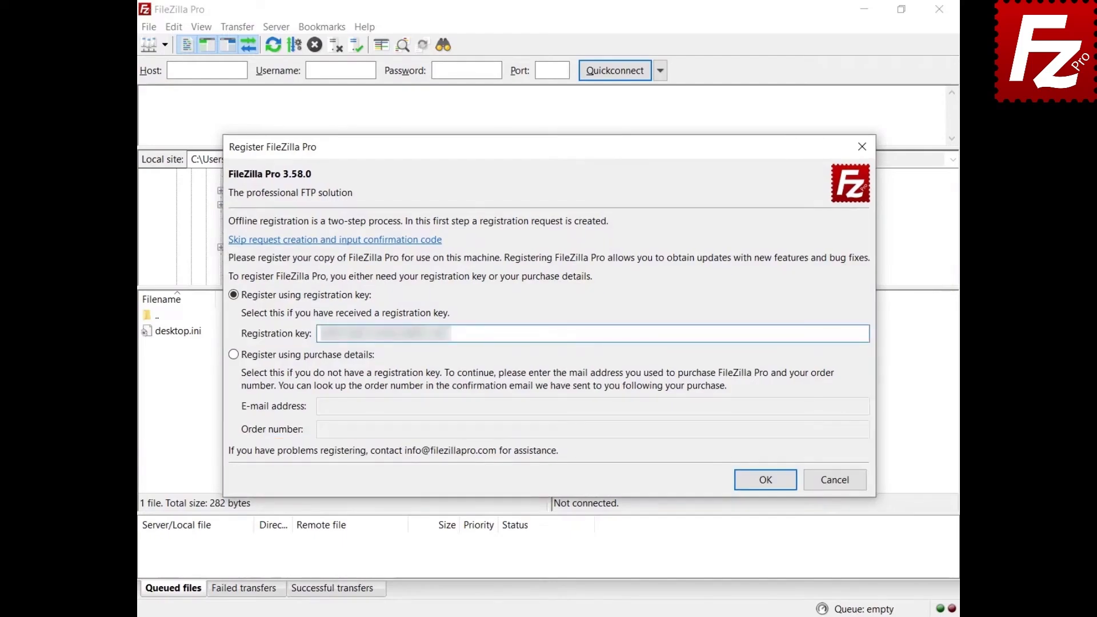
click(764, 480)
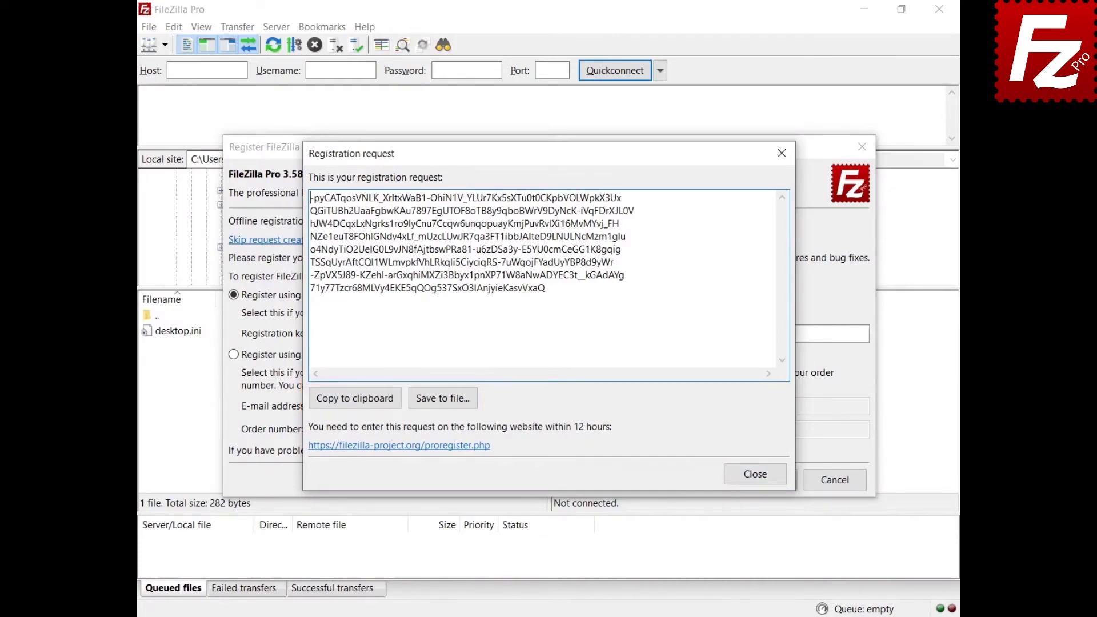
click(352, 400)
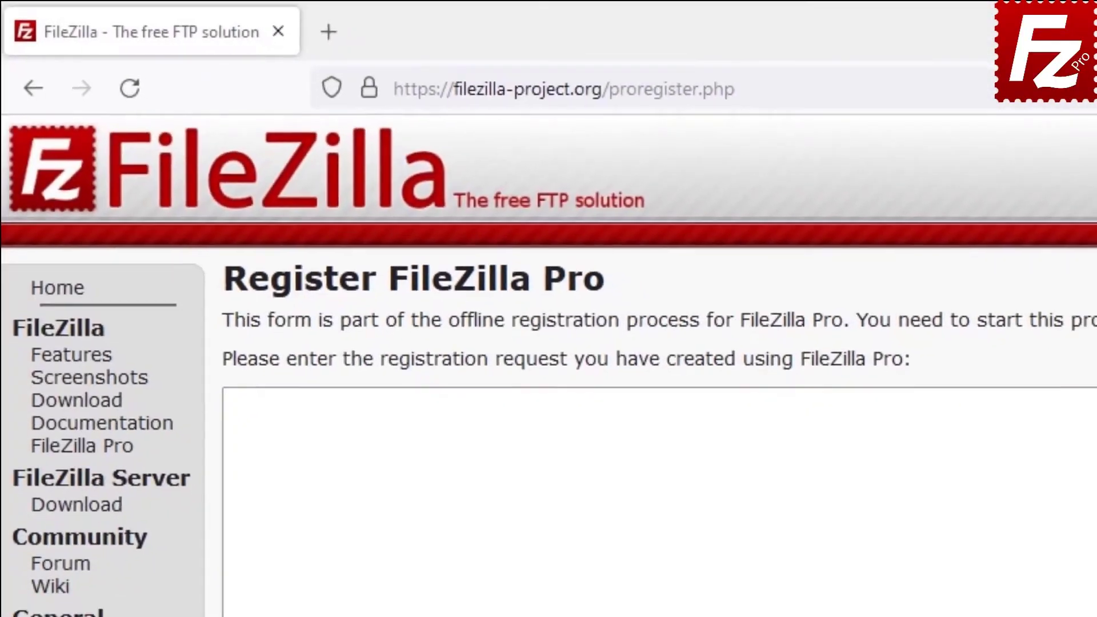
Paste the request into proregister.php, accept the terms, submit, and copy the confirmation code.
key(ctrl+v)
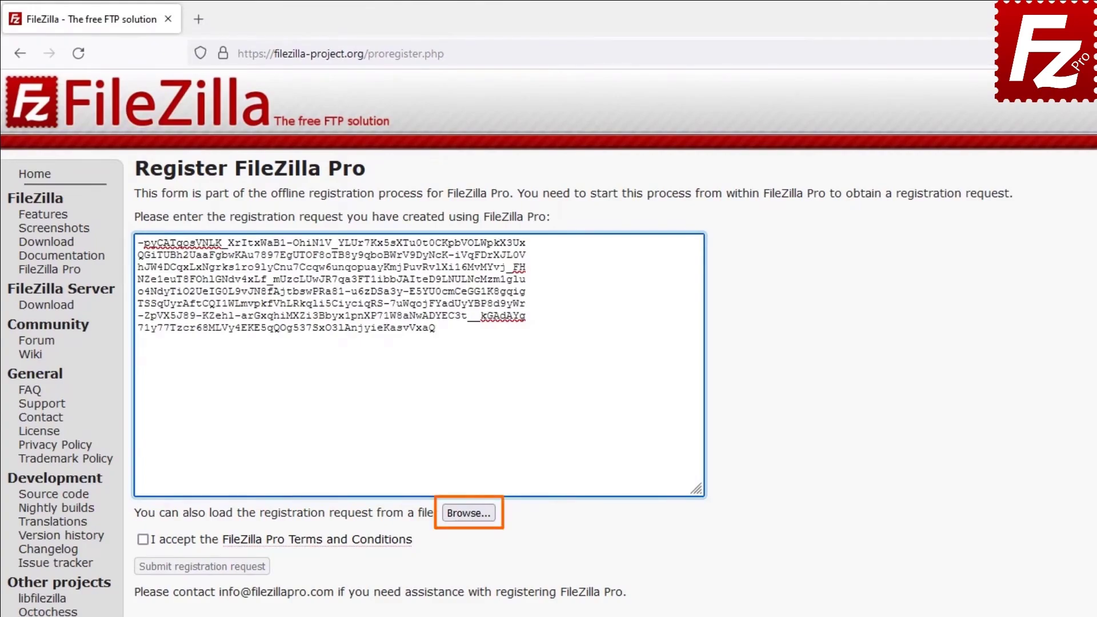
click(143, 540)
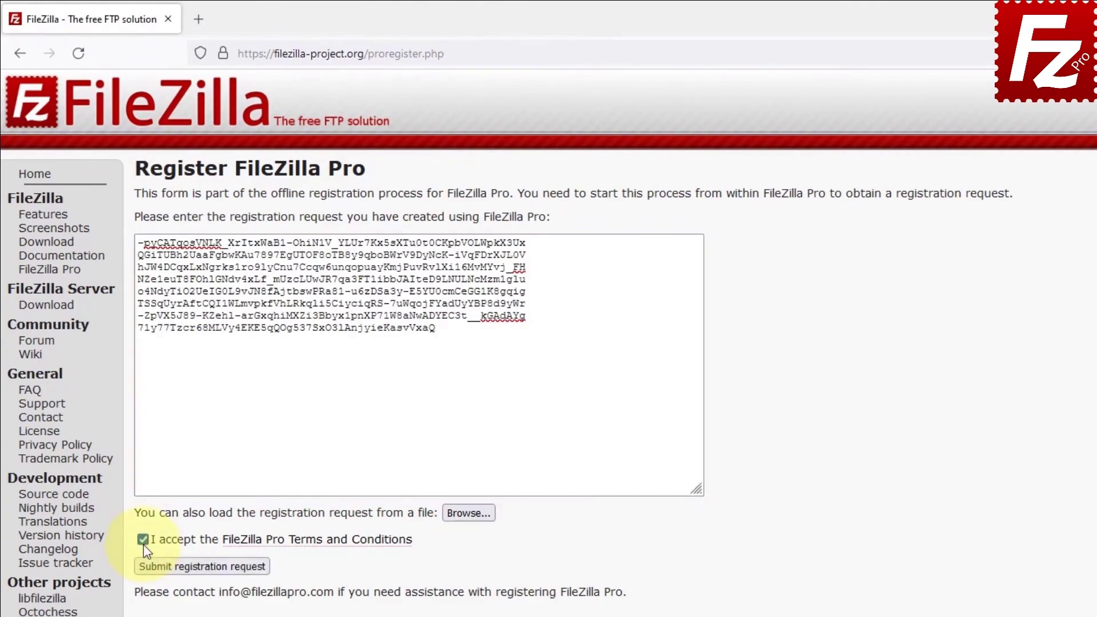
click(195, 568)
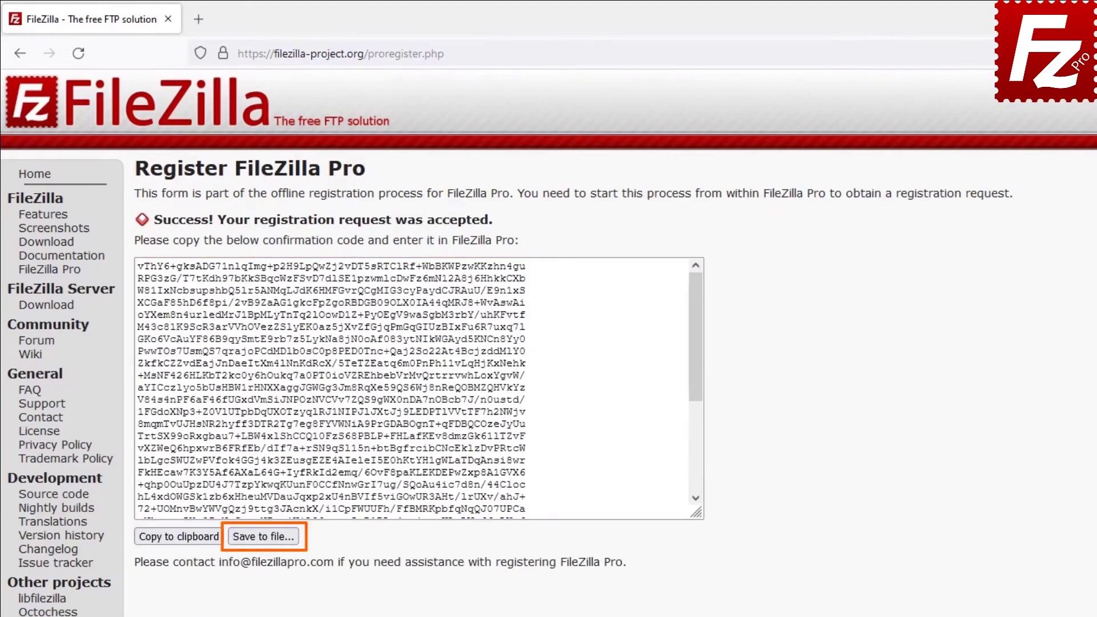
click(175, 540)
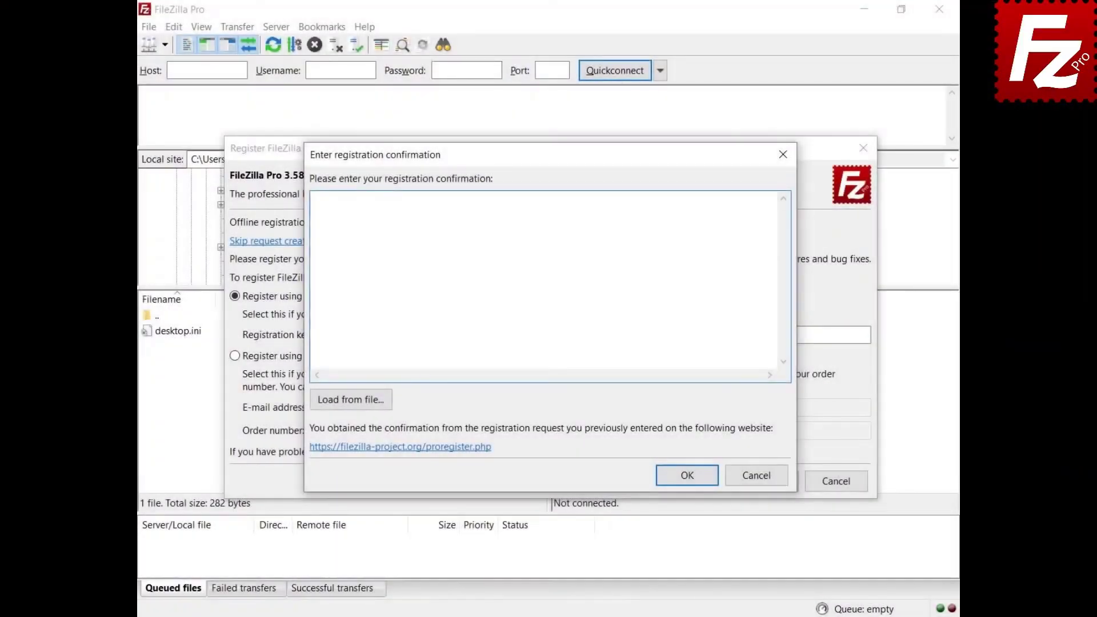
Paste the confirmation code into the registration confirmation box and confirm it to complete offline registration.
key(ctrl+v)
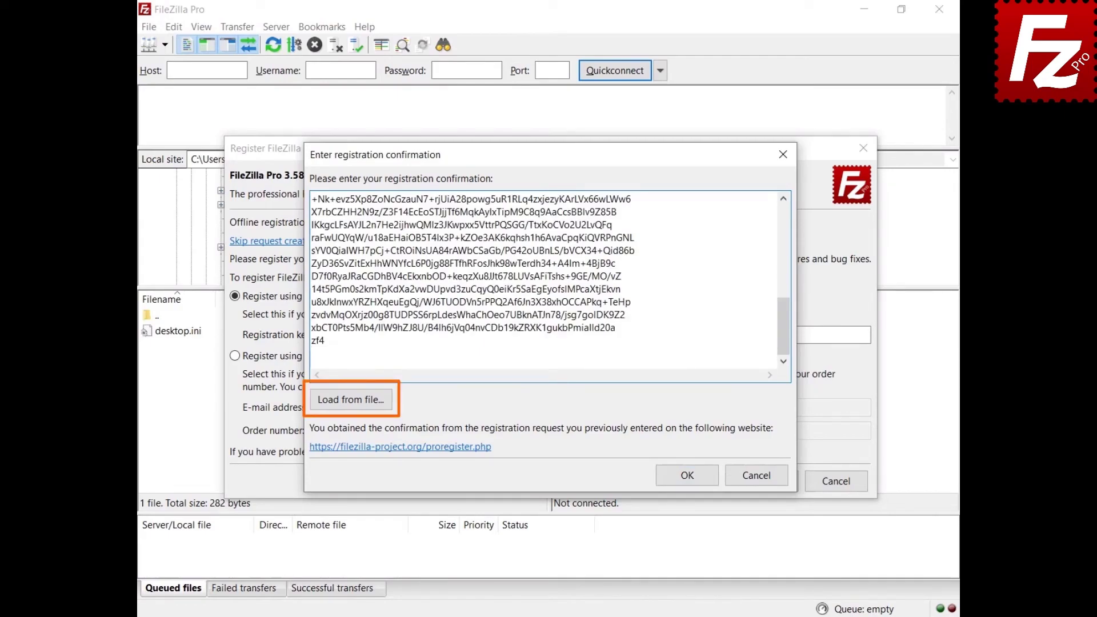
click(688, 478)
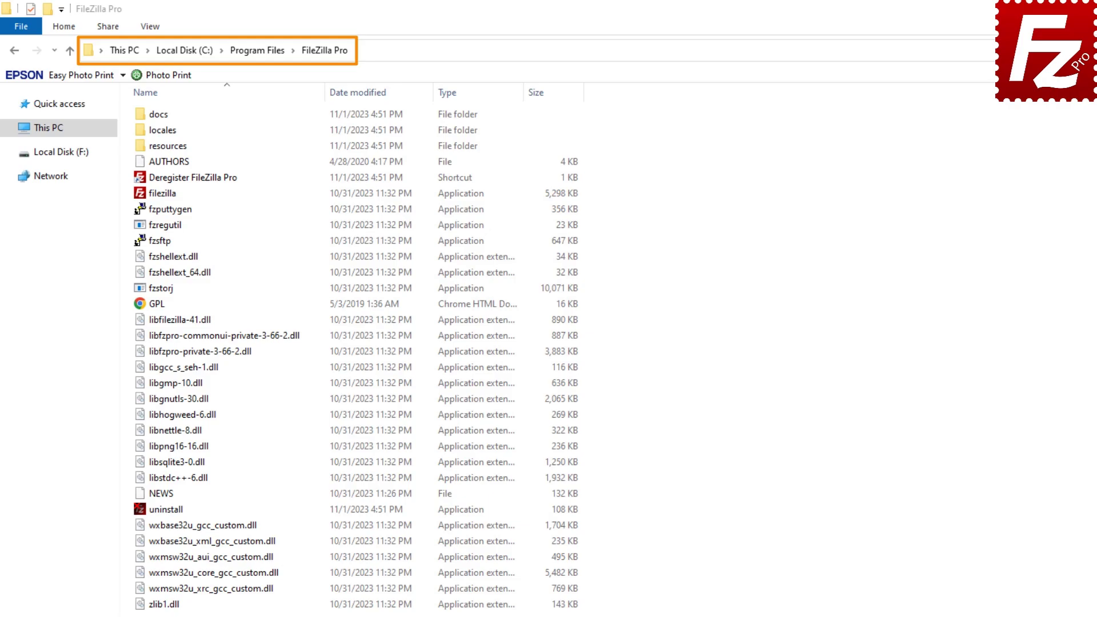
Run Deregister FileZilla Pro with the pasted registration key, dismiss the failure error and retry.
double_click(135, 181)
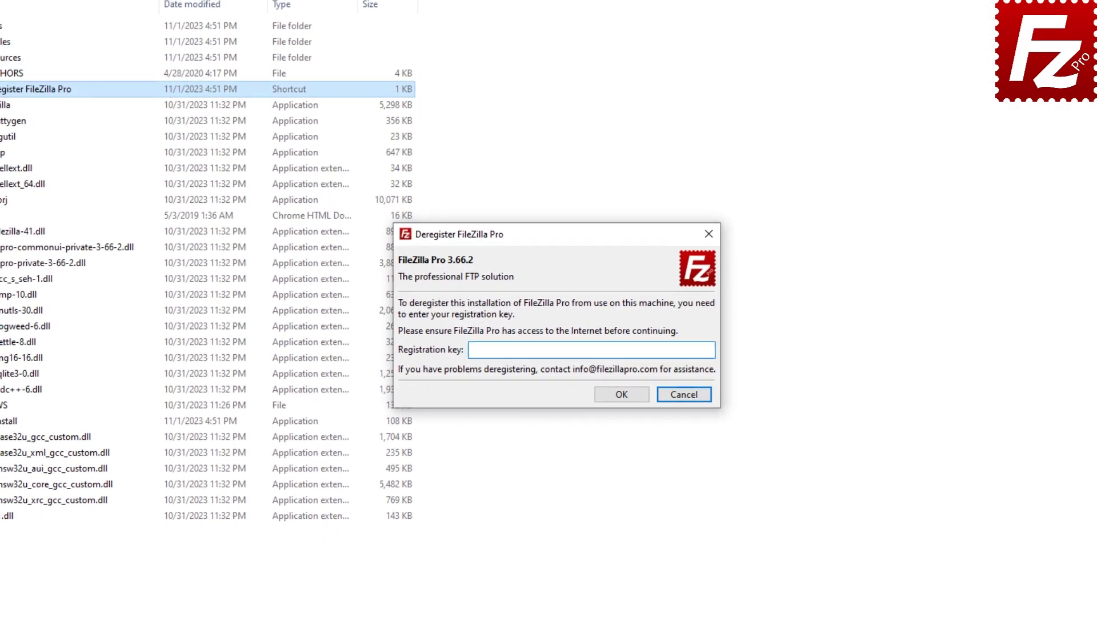
key(ctrl+v)
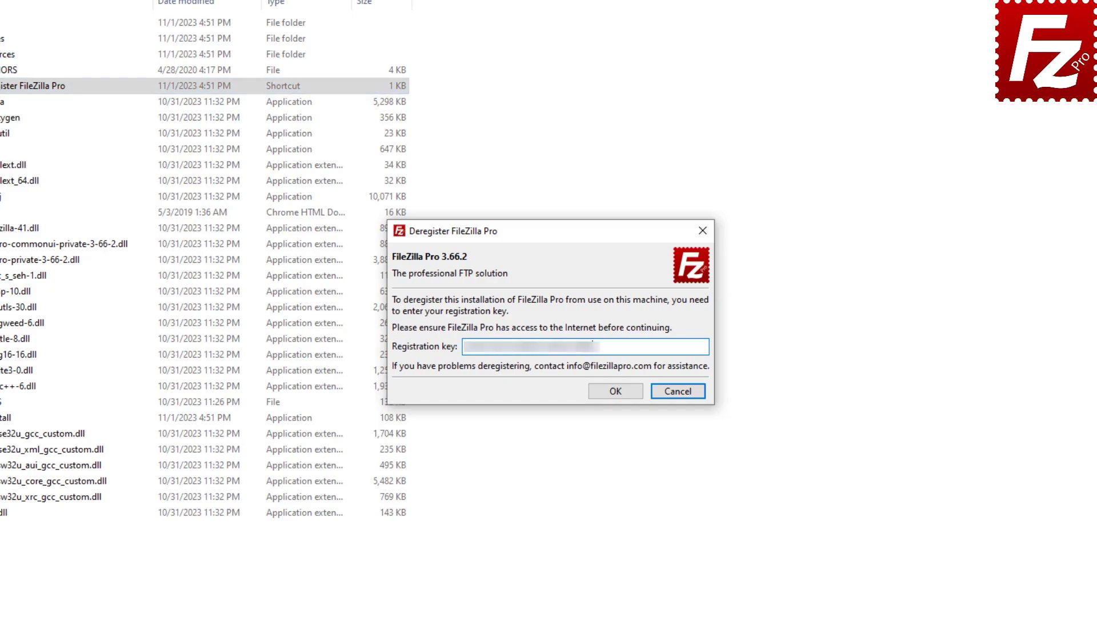
click(616, 392)
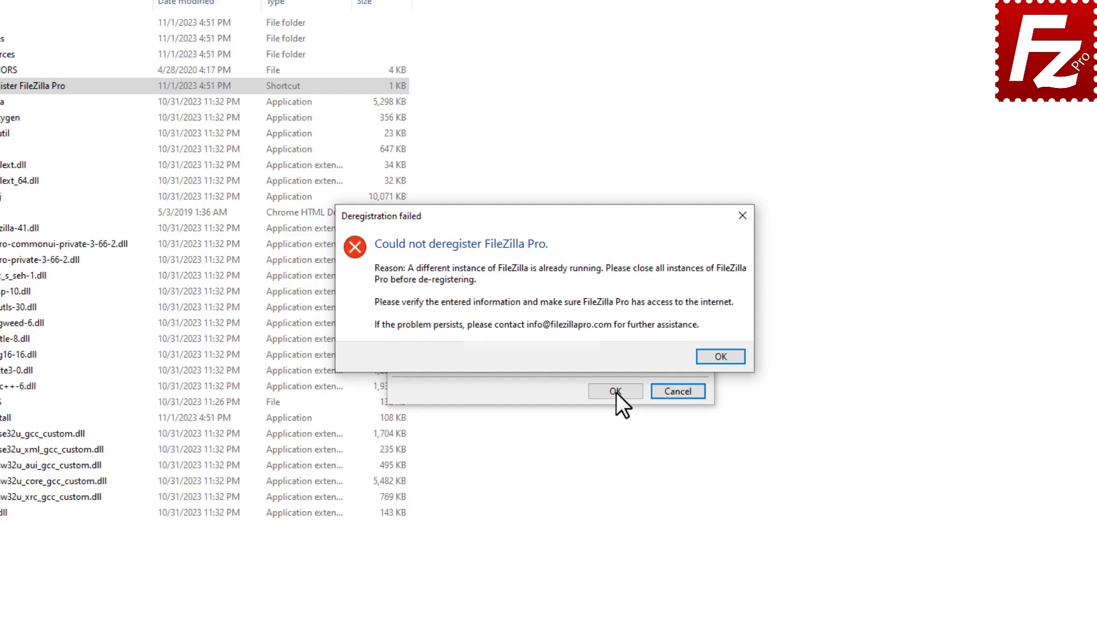
click(721, 357)
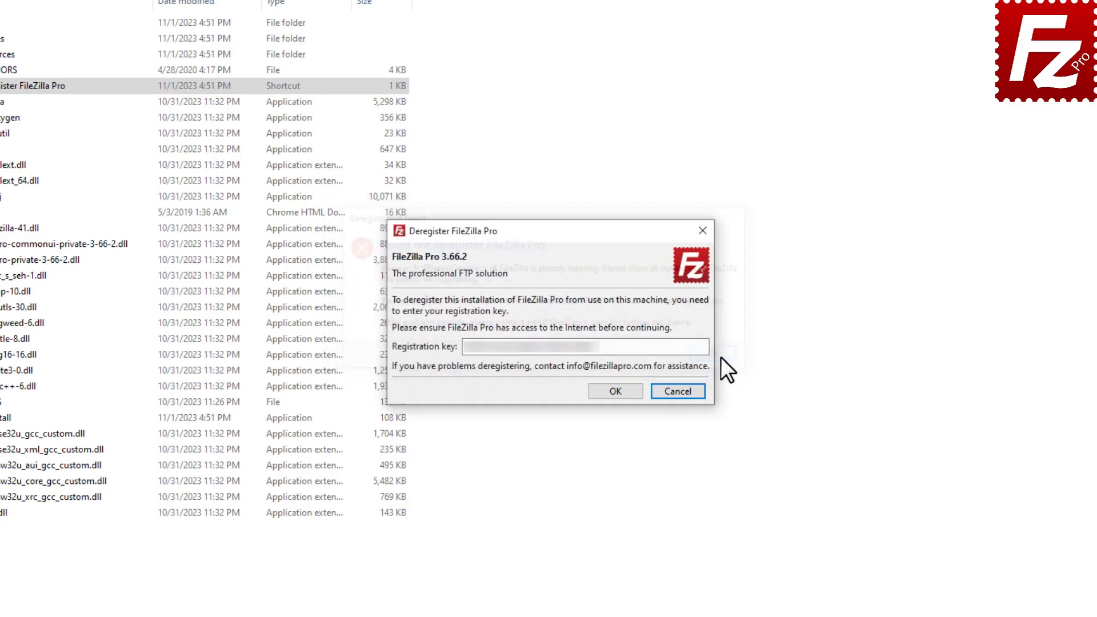
click(616, 391)
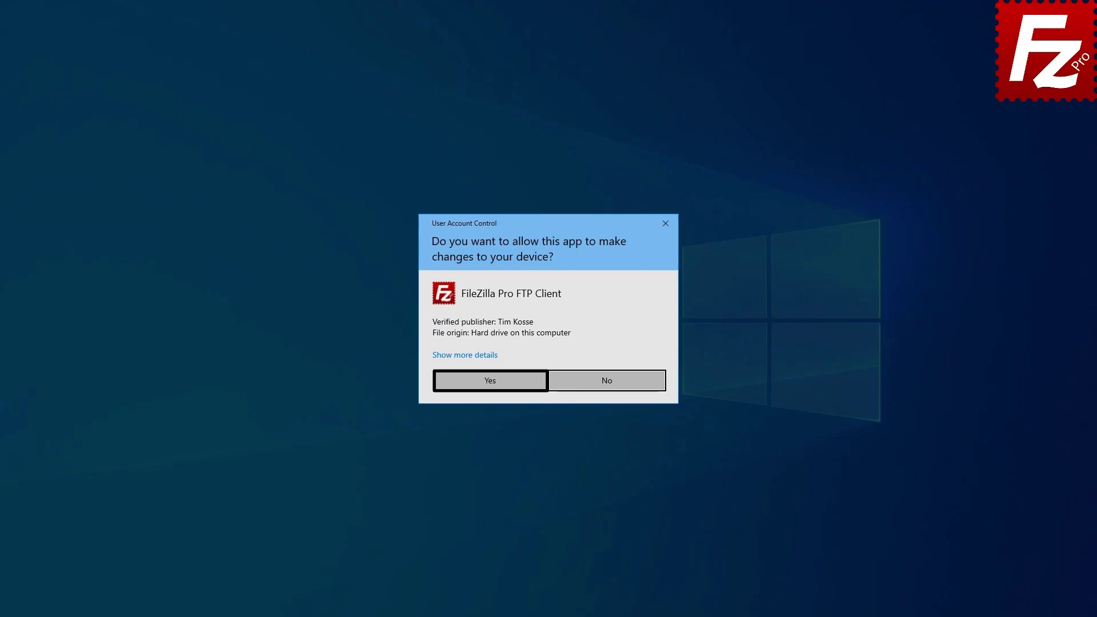
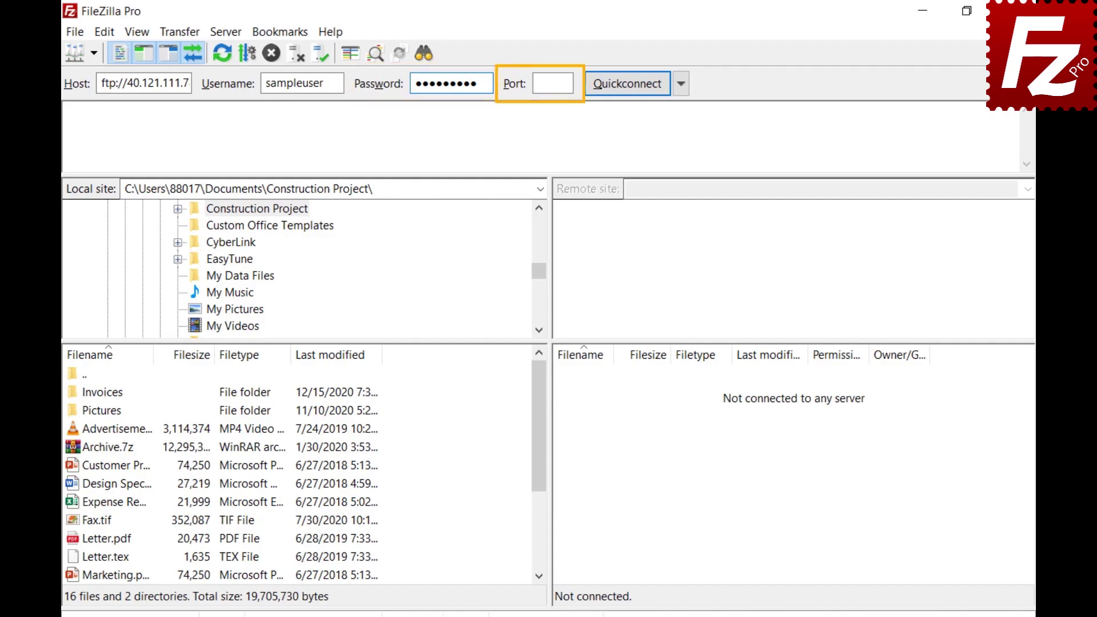
Attempt a Quickconnect to the server and view the quick-connection history.
click(627, 84)
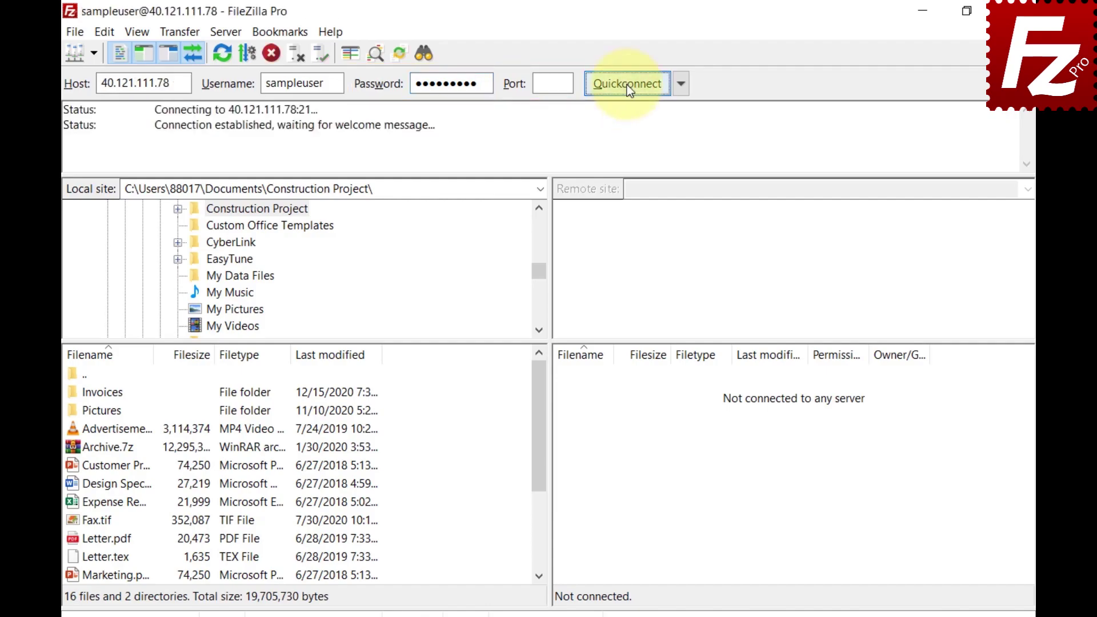
click(680, 91)
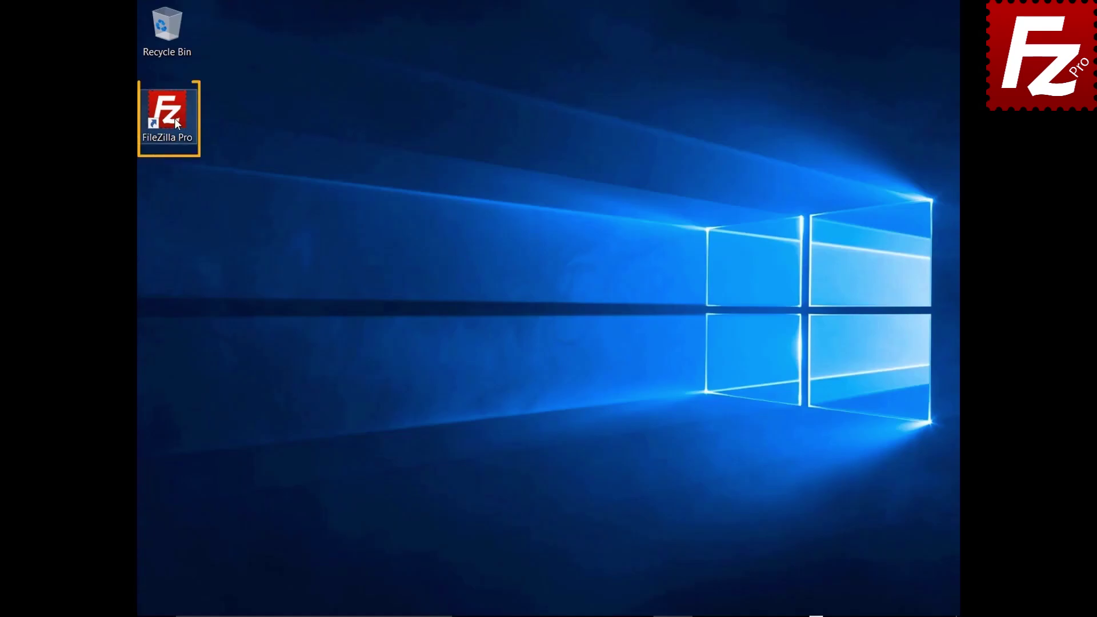
Relaunch FileZilla Pro and create a new site named My Server in the Site Manager.
double_click(167, 114)
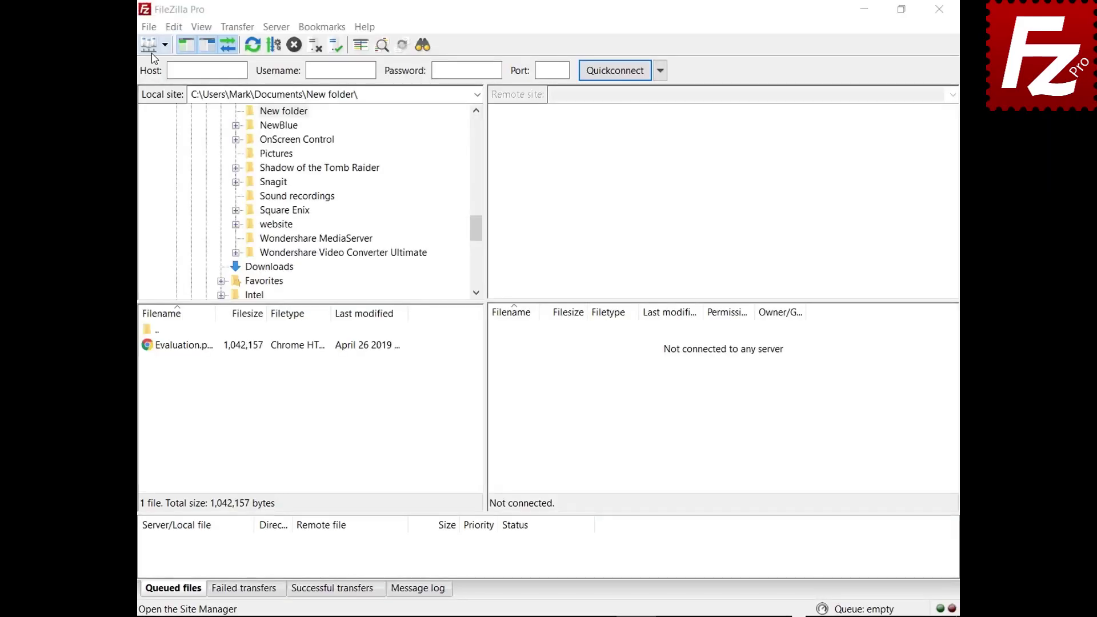
click(149, 27)
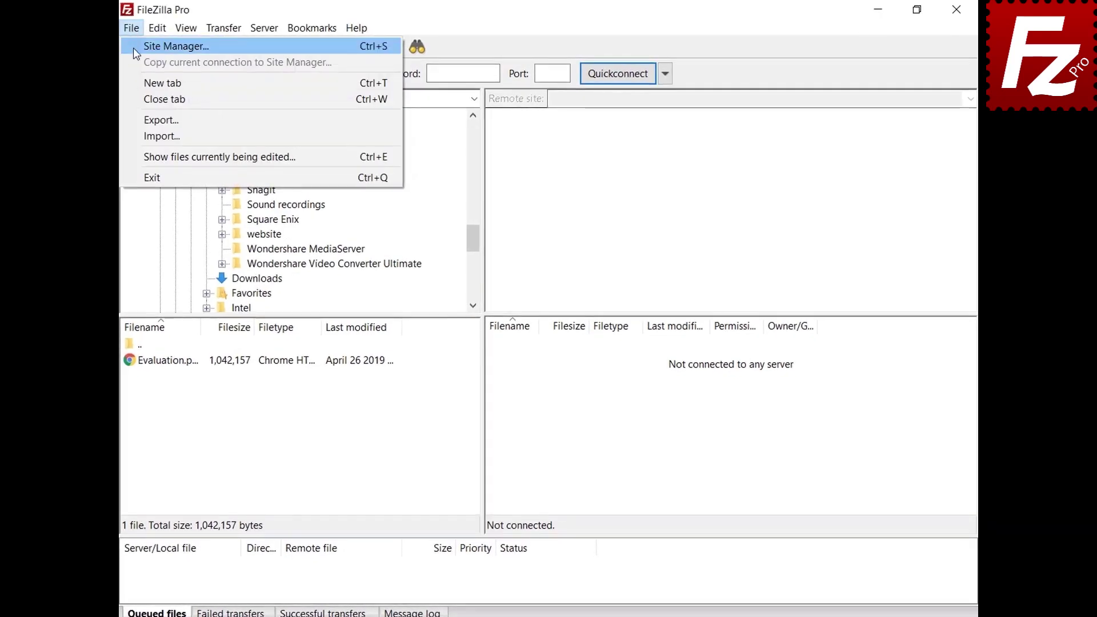
click(133, 48)
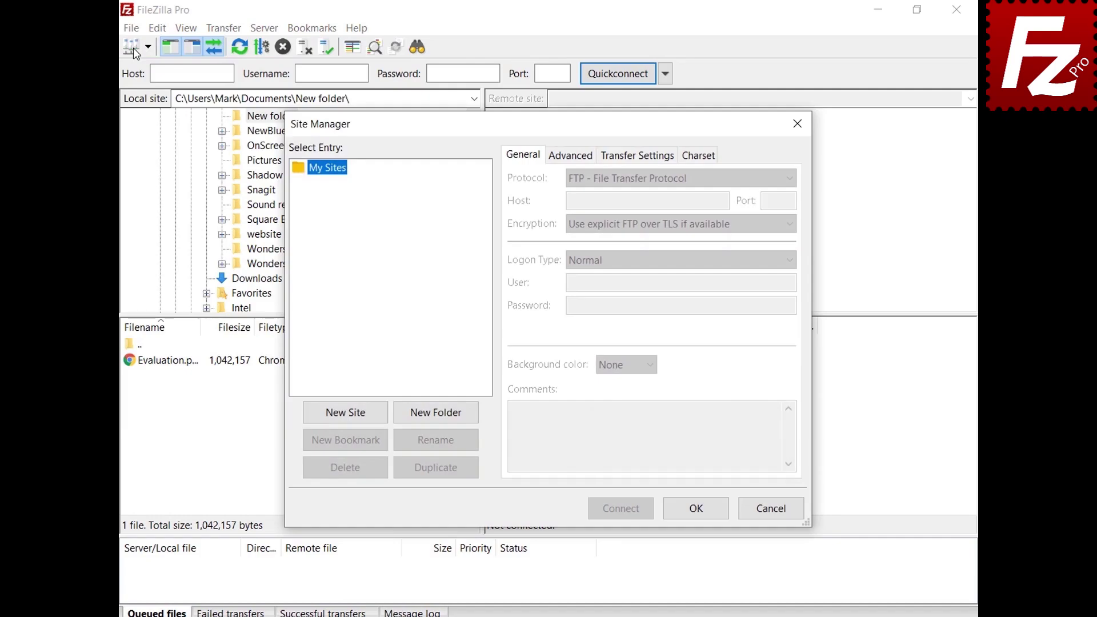
click(348, 413)
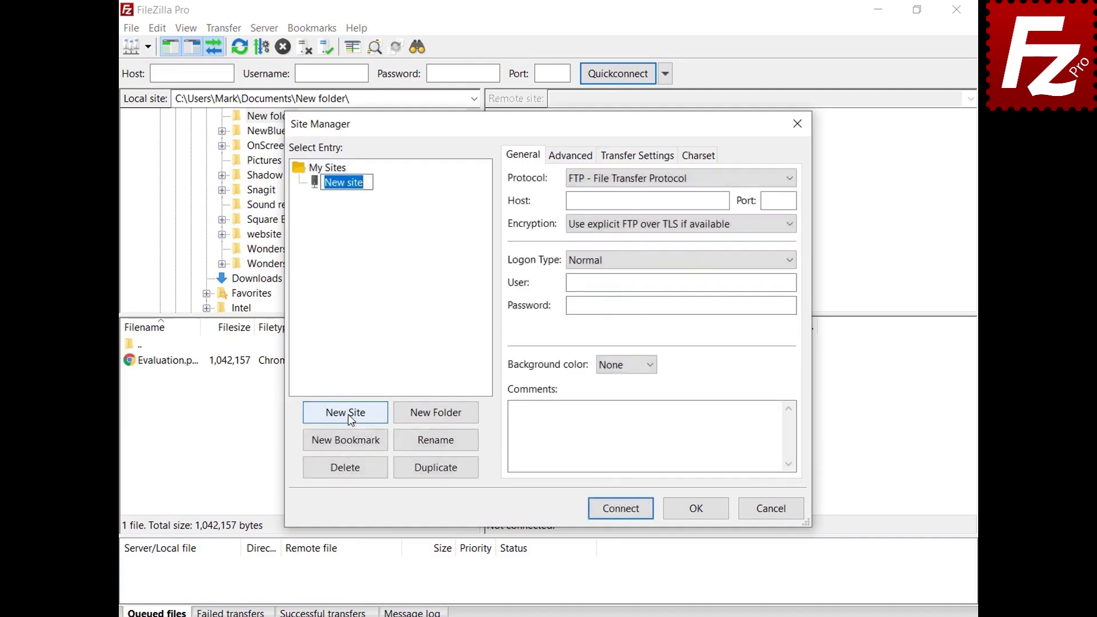
text(My Server)
Enter host 40.121.111.78, port 21, and the pasted login username and password.
click(724, 201)
text(40.121.111.78)
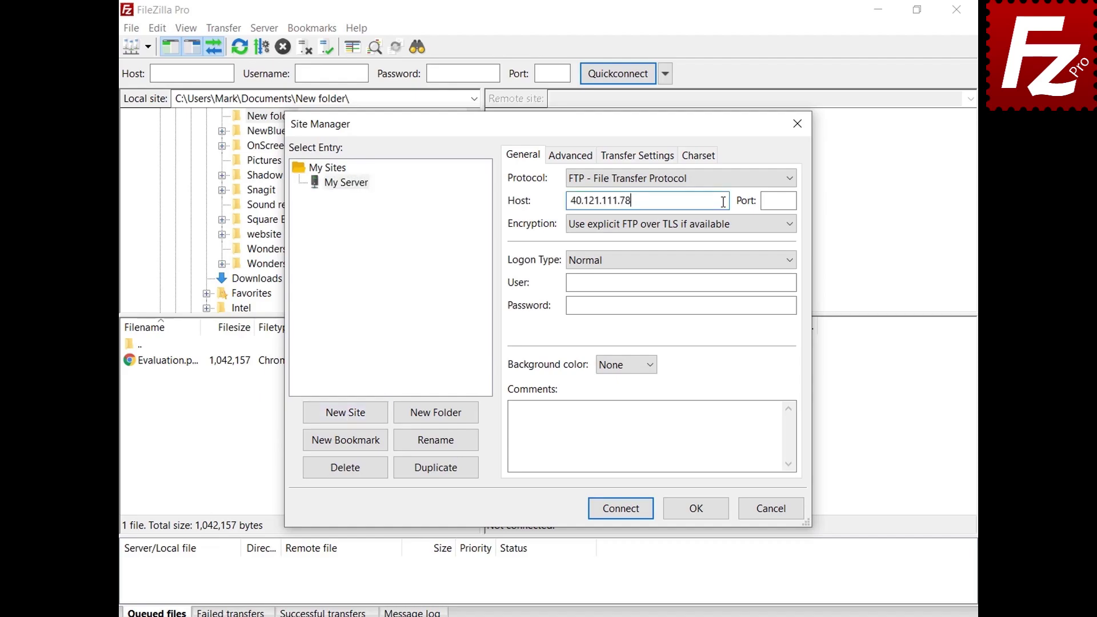
key(Tab)
text(21)
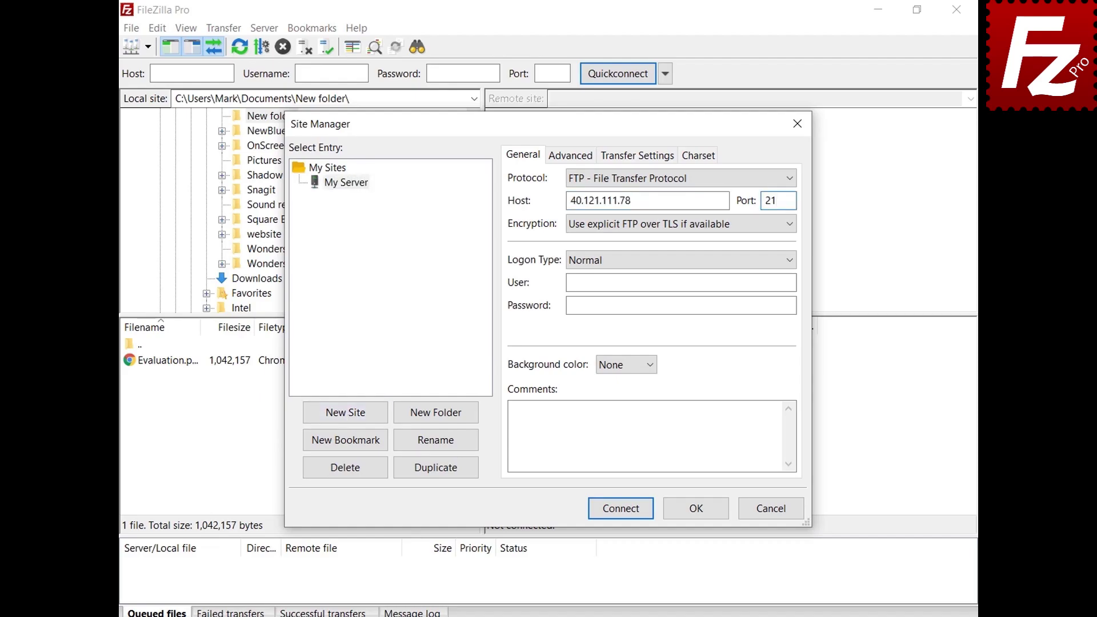
click(792, 282)
text(filezillaprotutorial)
click(793, 305)
key(ctrl+v)
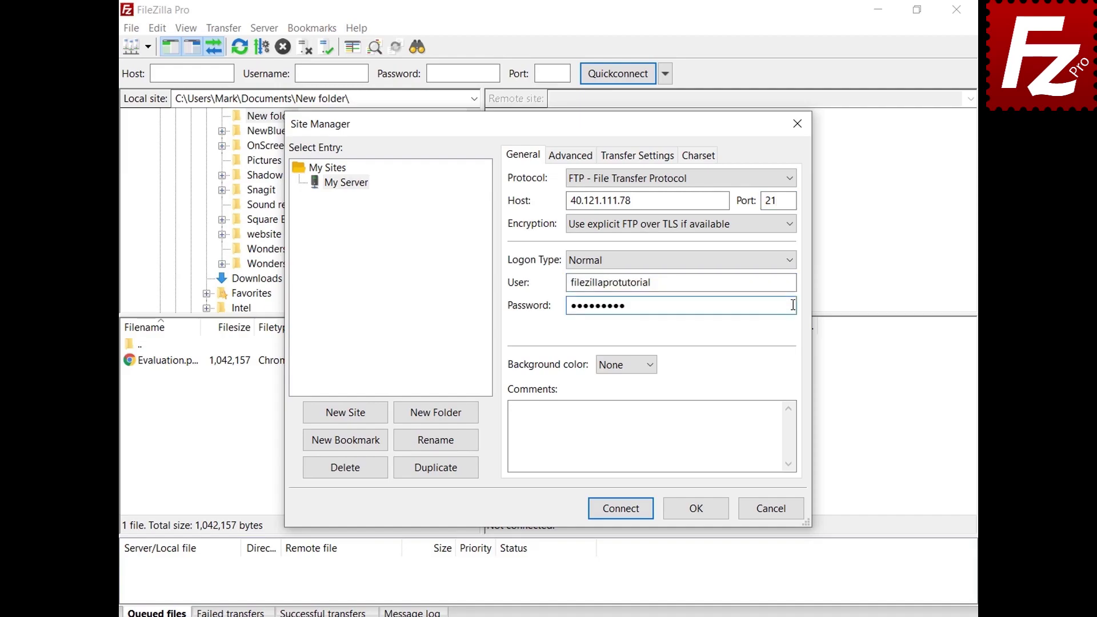
Give My Server a Green background colour and view its Advanced settings.
click(650, 365)
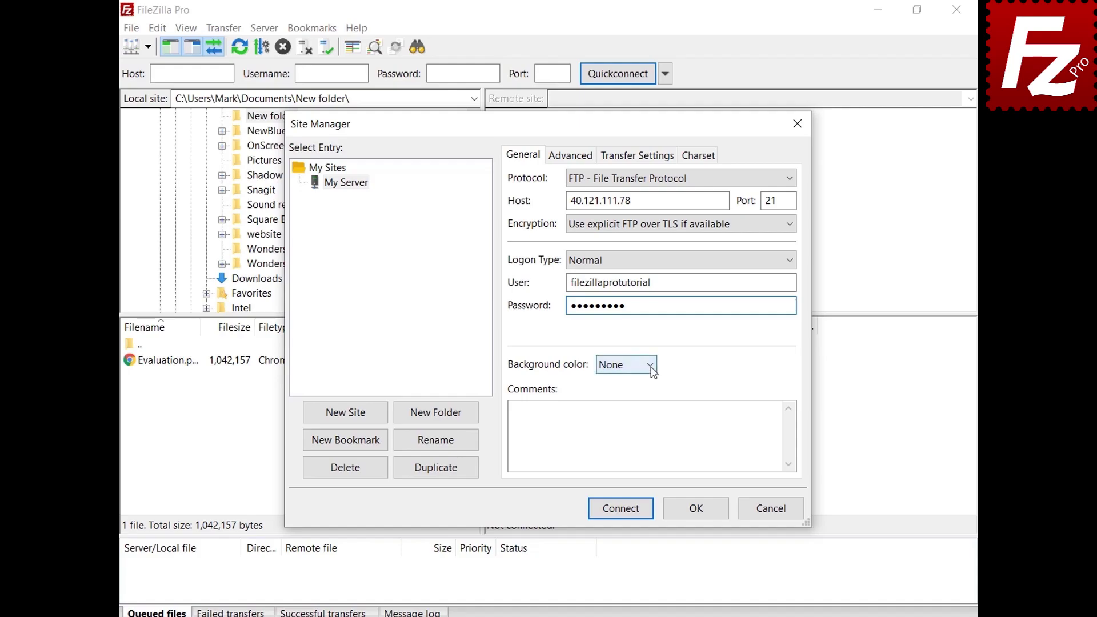
click(647, 409)
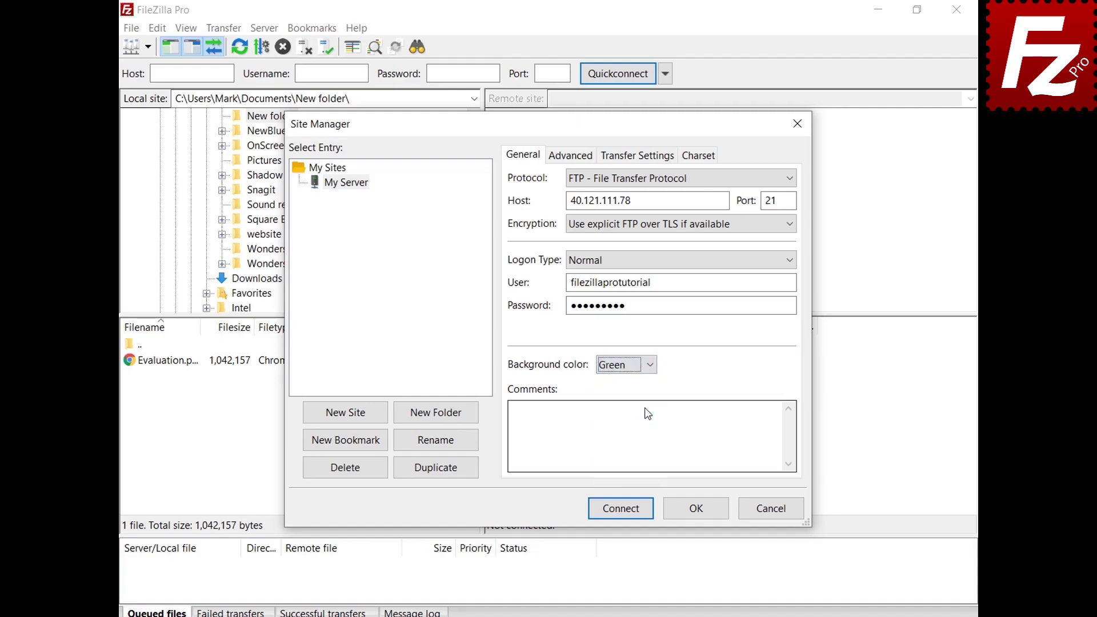
click(558, 162)
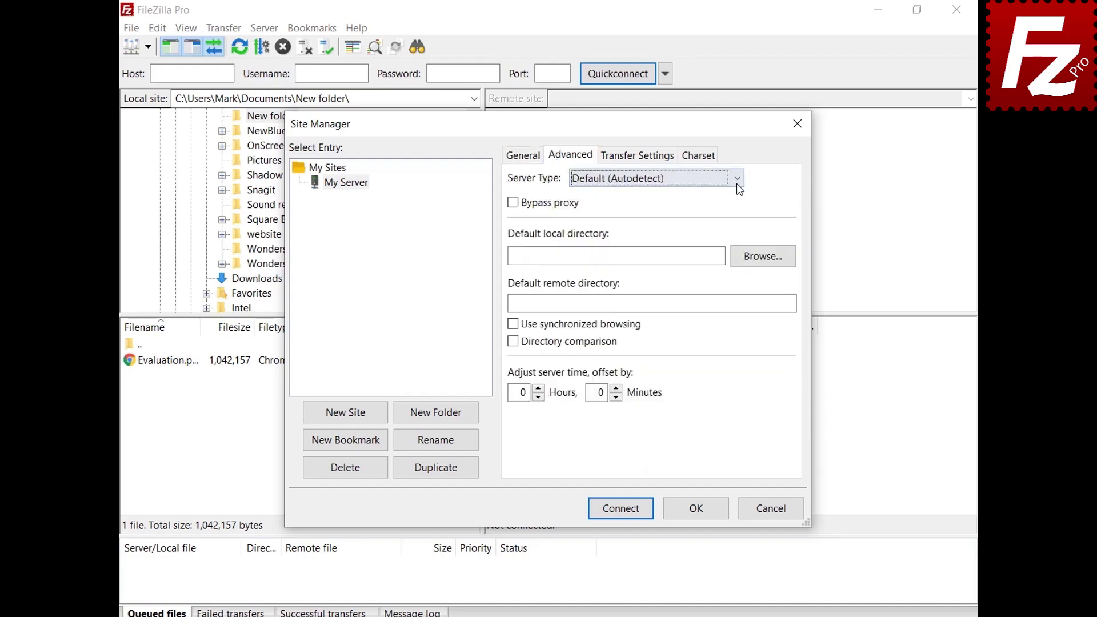
Keep server type on Default (Autodetect) and review the Transfer Settings and Charset tabs.
click(738, 183)
click(739, 188)
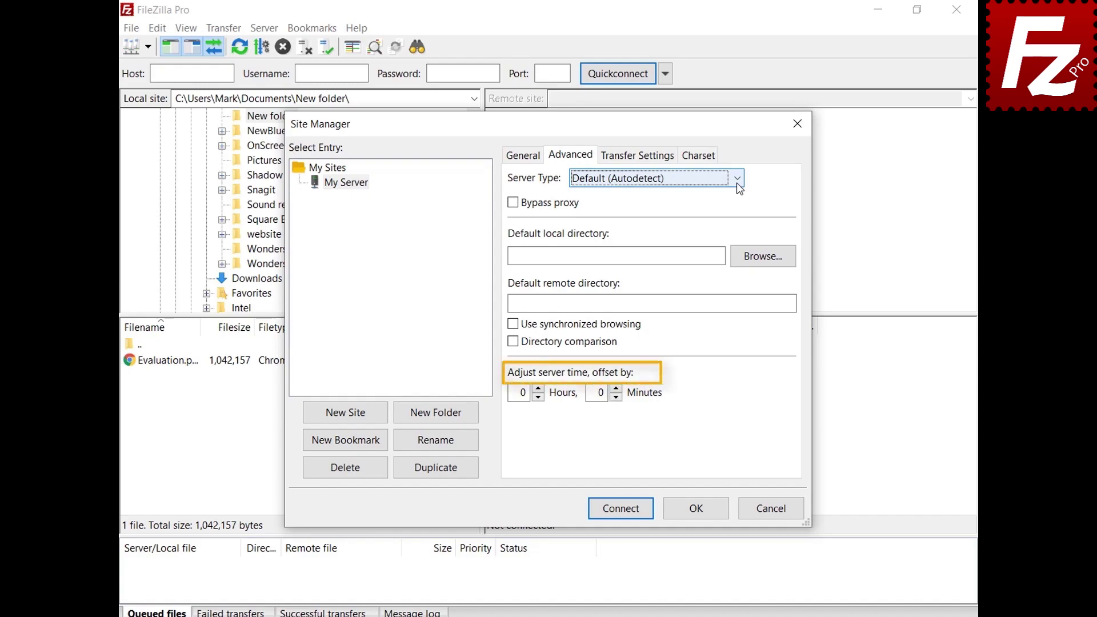
click(640, 161)
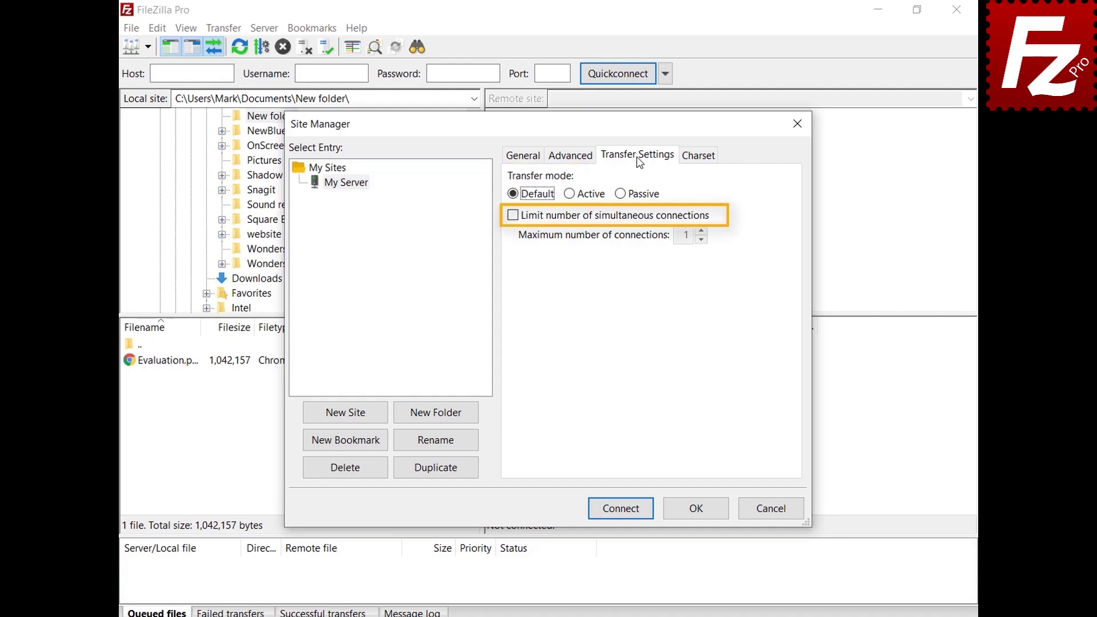
click(698, 158)
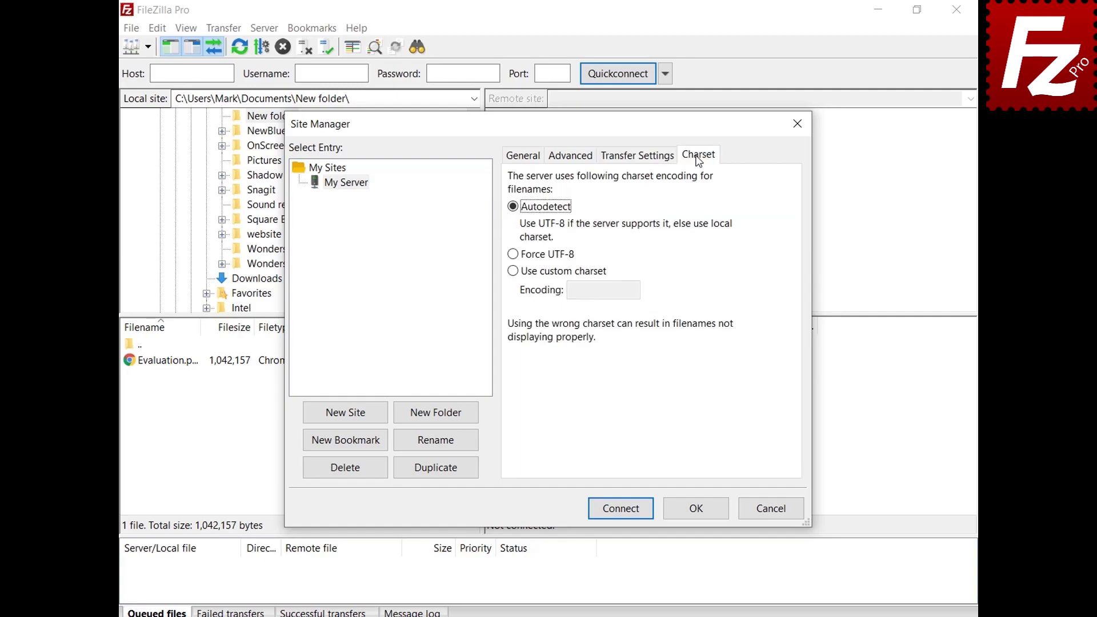
Save the My Server site and connect to it from the saved-sites list.
click(695, 509)
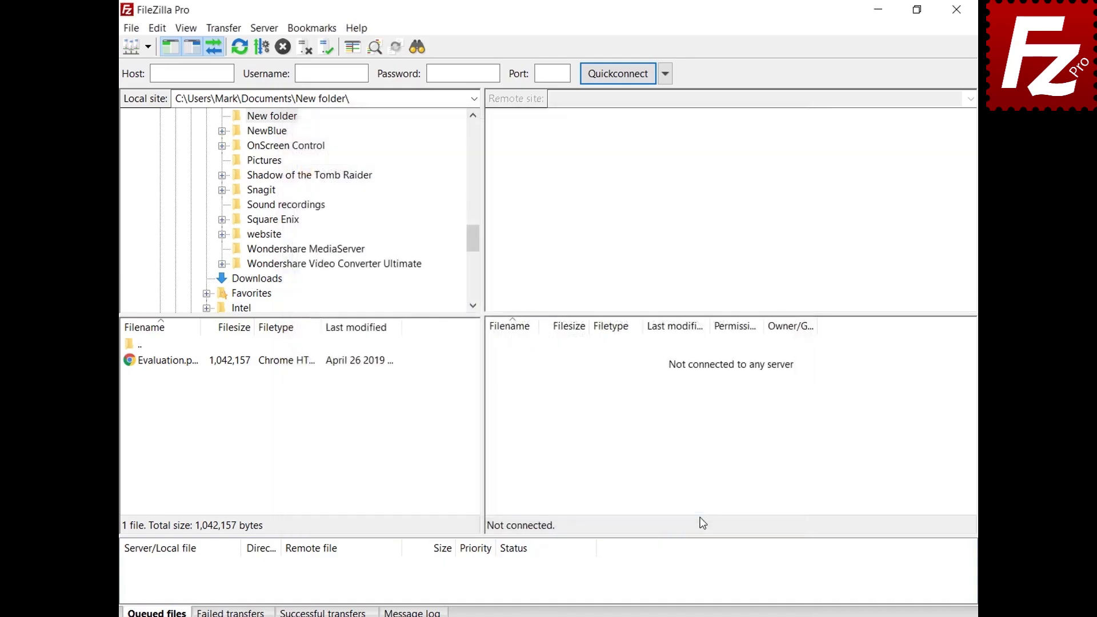
click(148, 46)
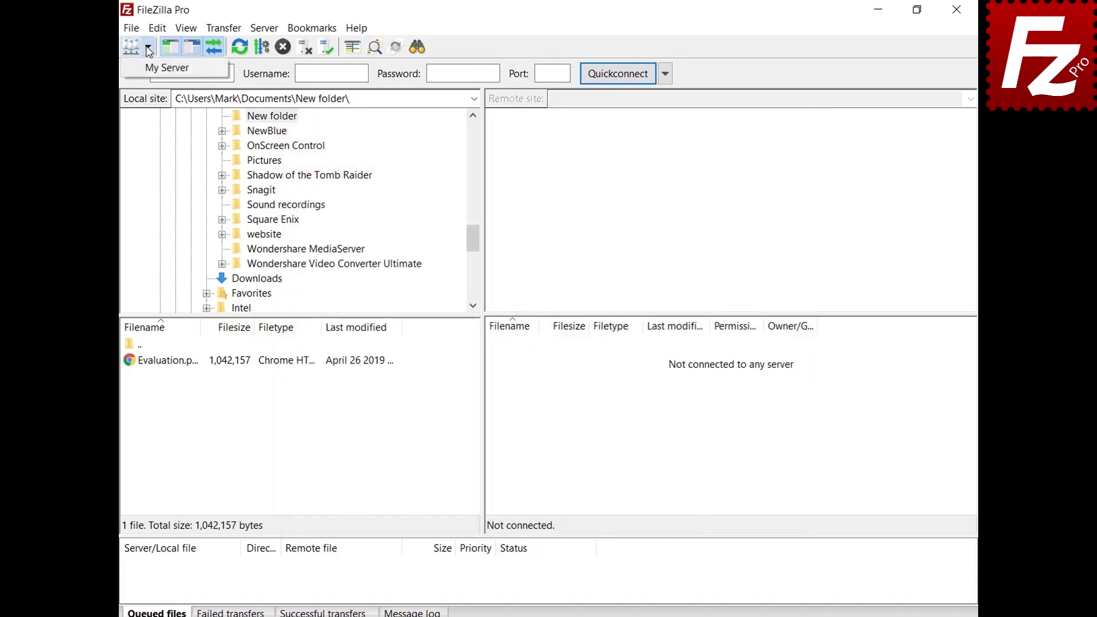
click(153, 67)
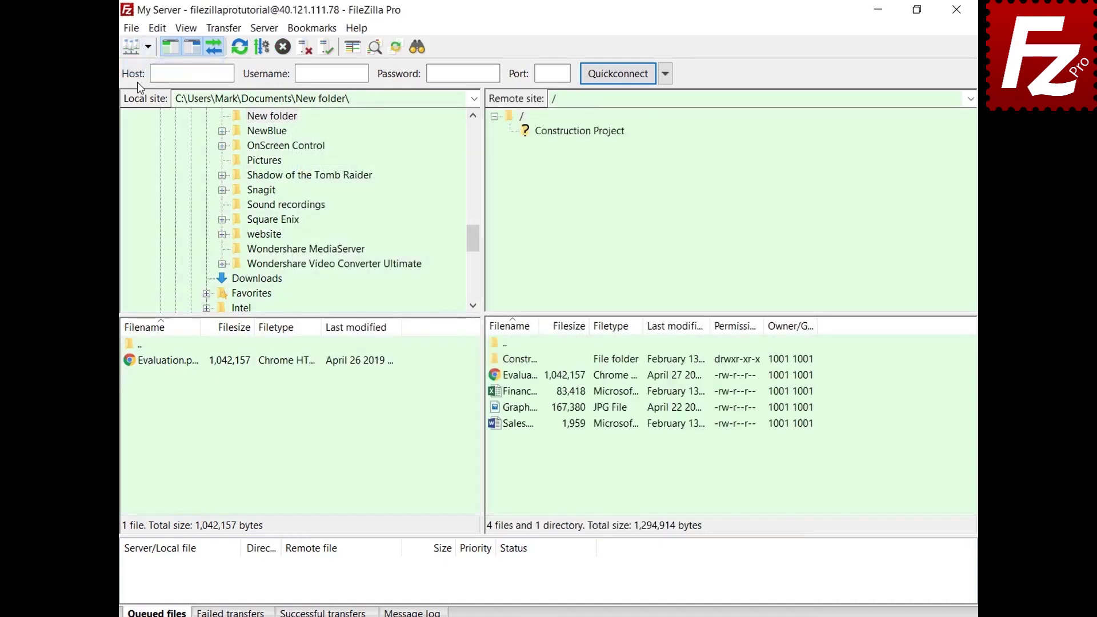
Create a Sites folder in the Site Manager, move My Server into it, and save.
key(ctrl+s)
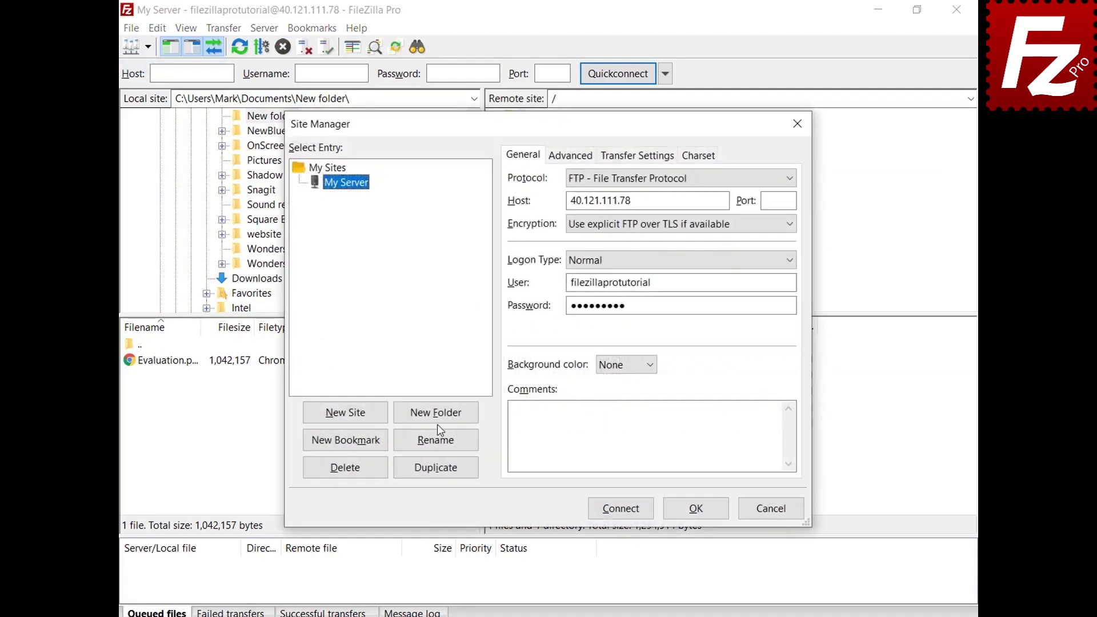
click(438, 421)
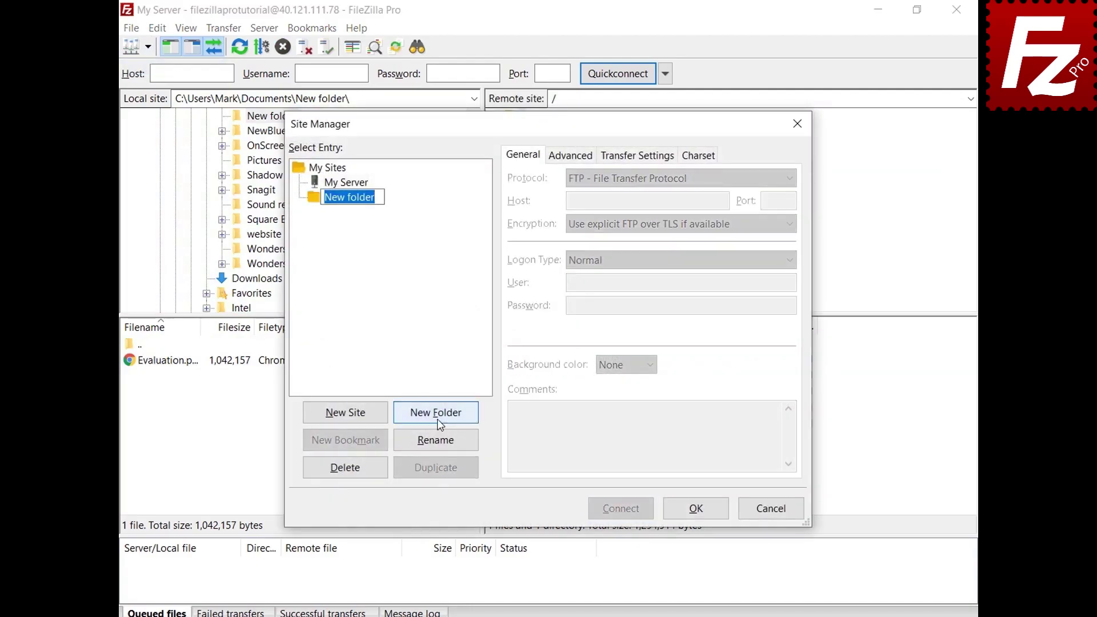
text(Sites)
key(Return)
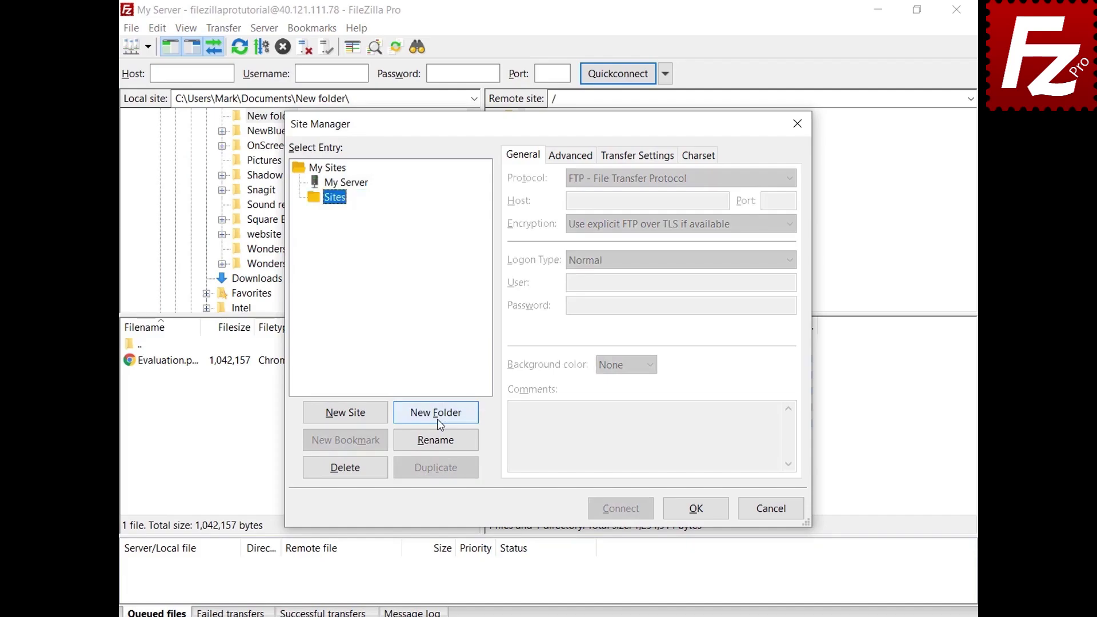
click(360, 185)
drag(362, 189, 344, 203)
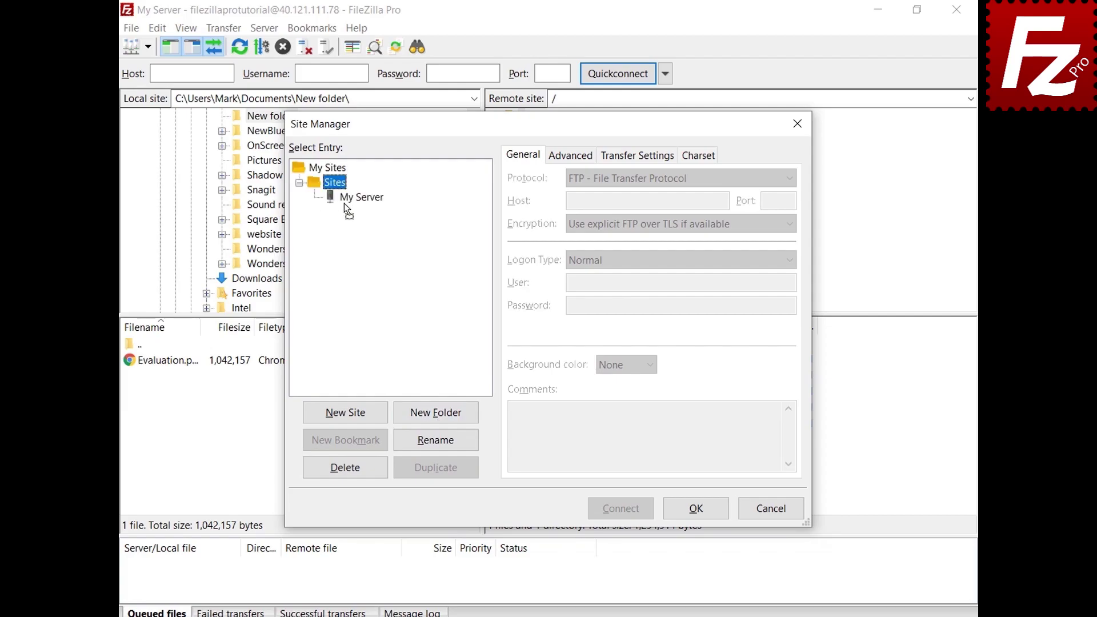
click(696, 507)
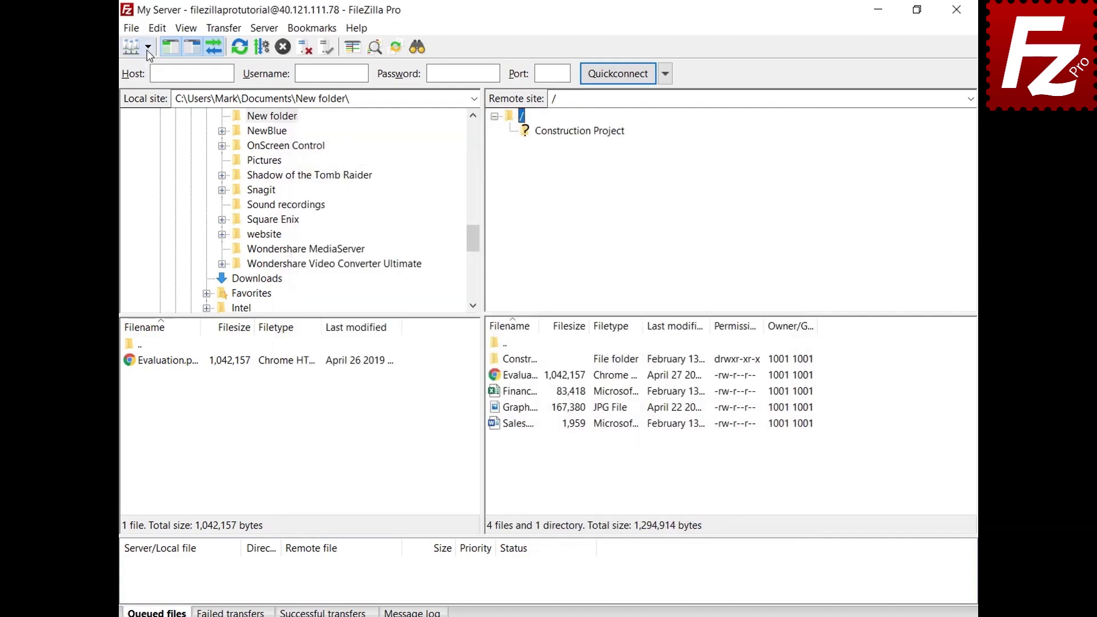
Browse the Sites folder, select My Server in the Site Manager, and close it.
click(148, 47)
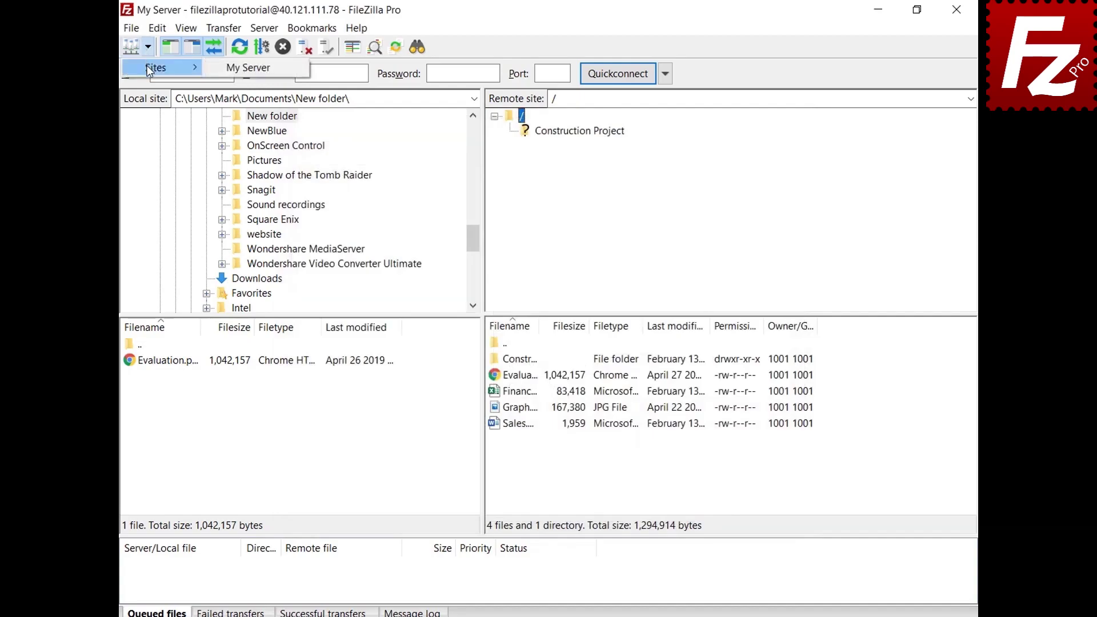
click(150, 68)
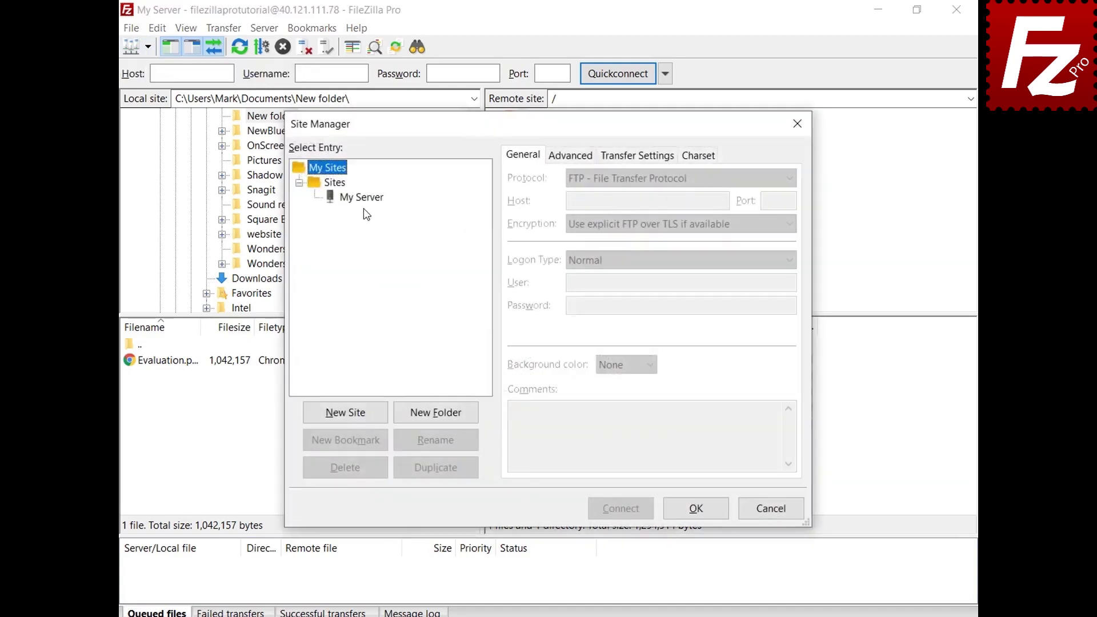
click(364, 197)
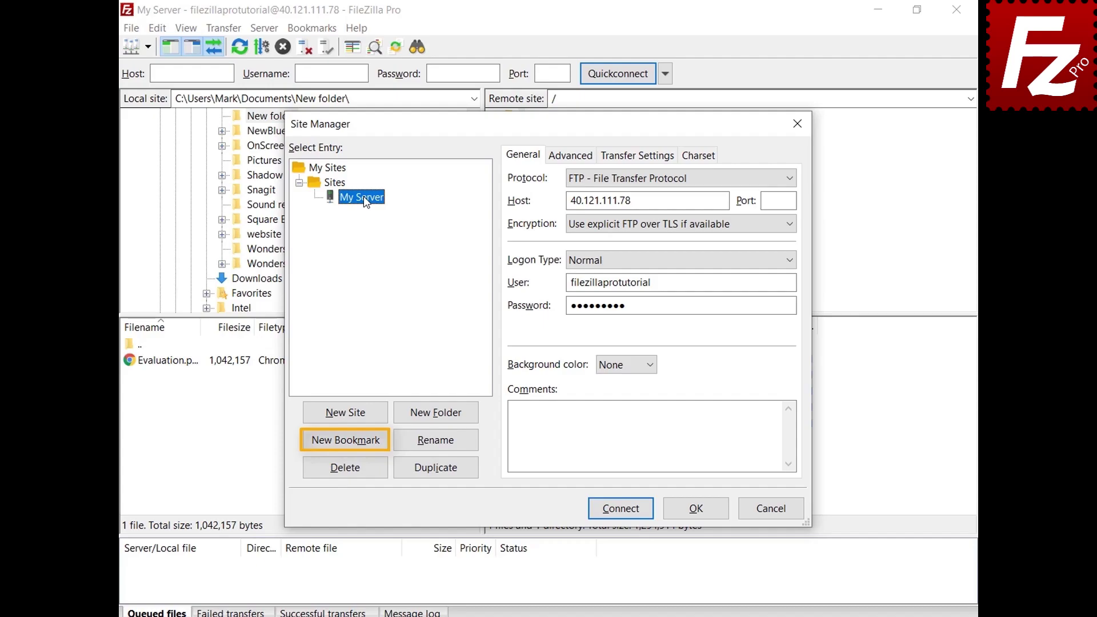
click(702, 513)
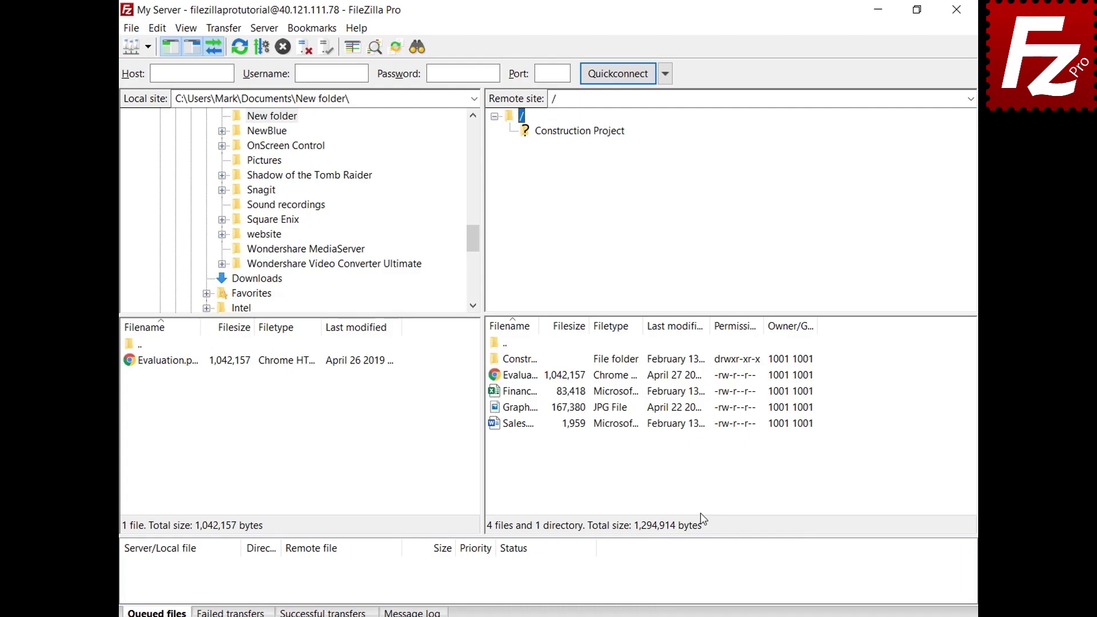
Open Edit > Settings and show the Interface preferences page.
click(157, 28)
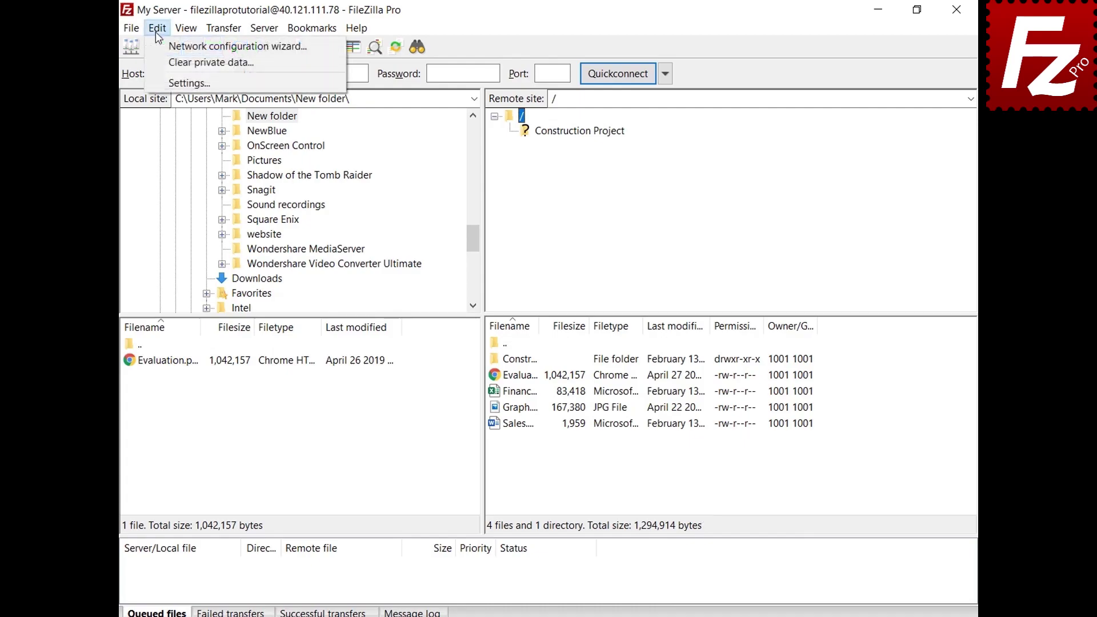
click(165, 83)
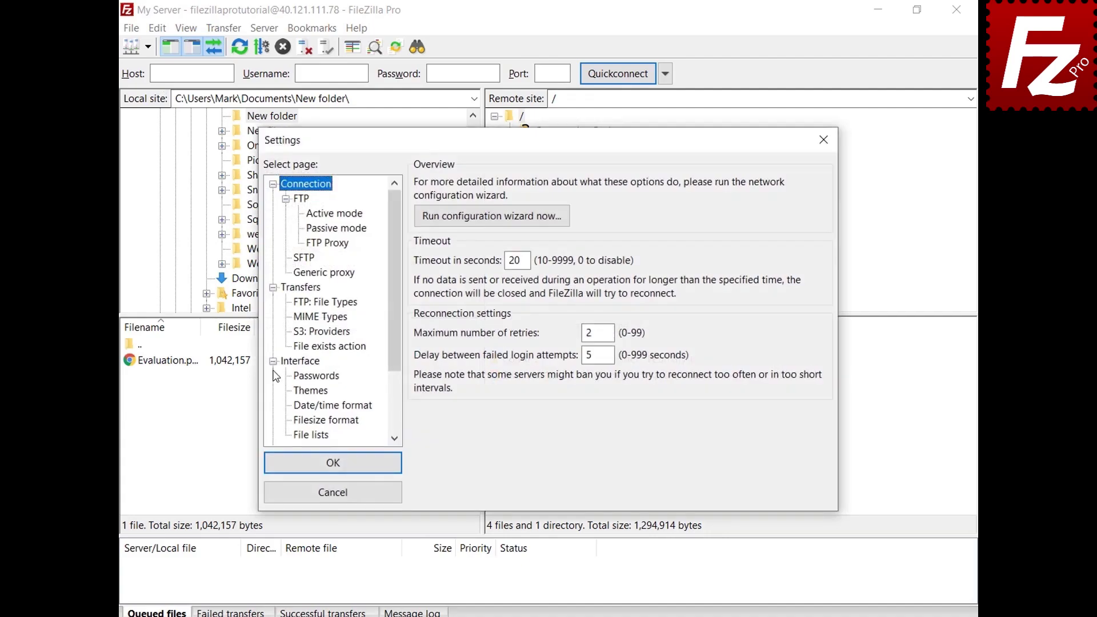
click(287, 361)
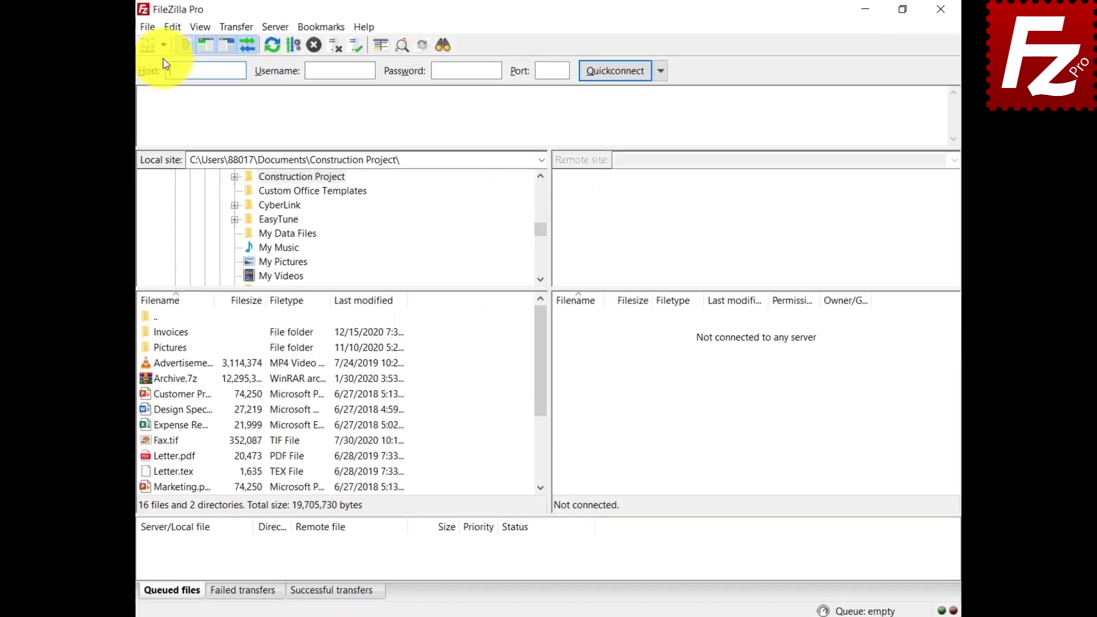
Create a Google Drive folder in the Site Manager and move the four Google Drive sites into it.
click(115, 53)
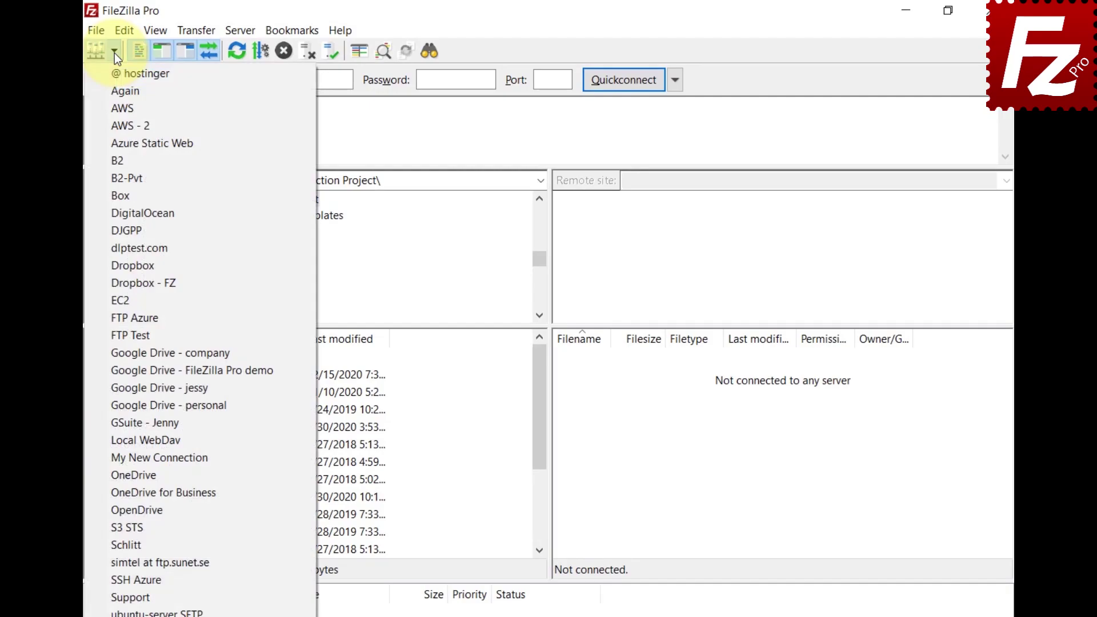
click(101, 29)
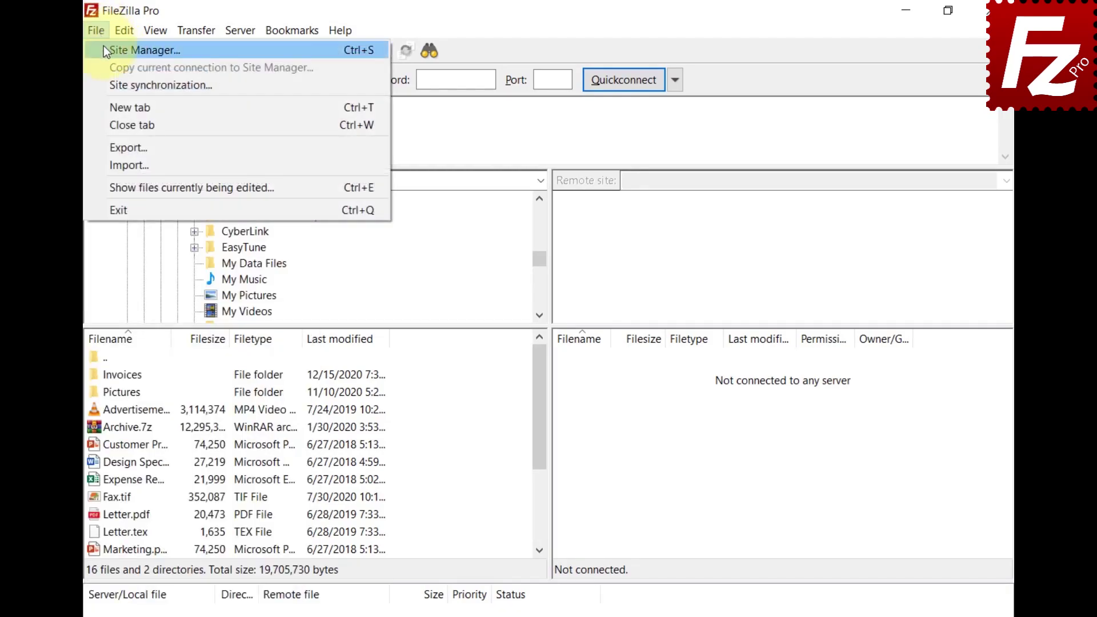
click(104, 47)
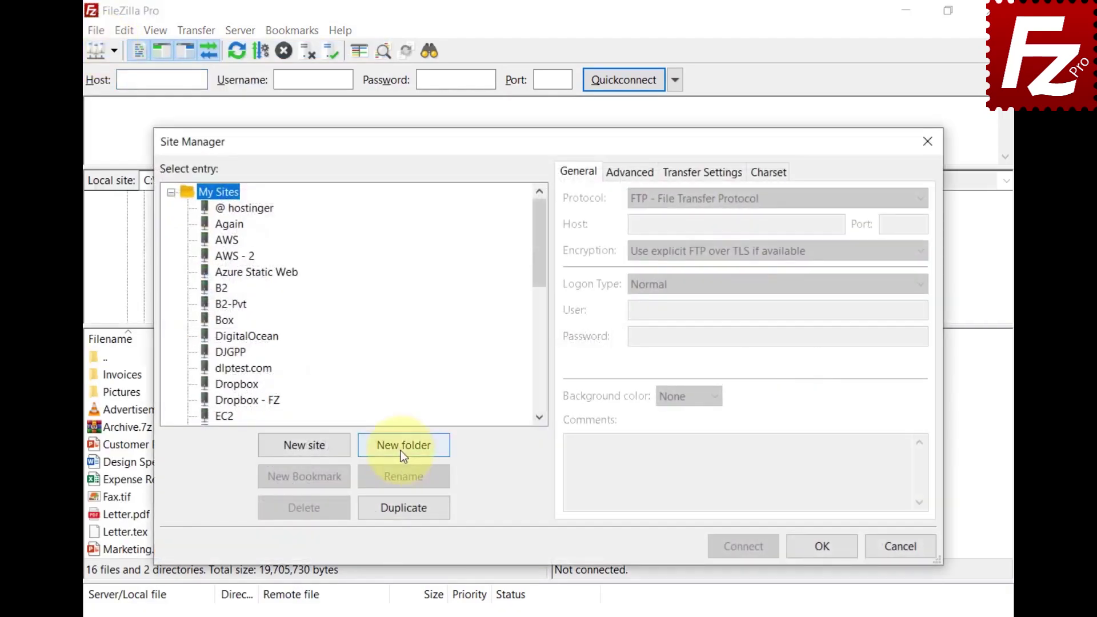
click(401, 451)
text(Google Drive)
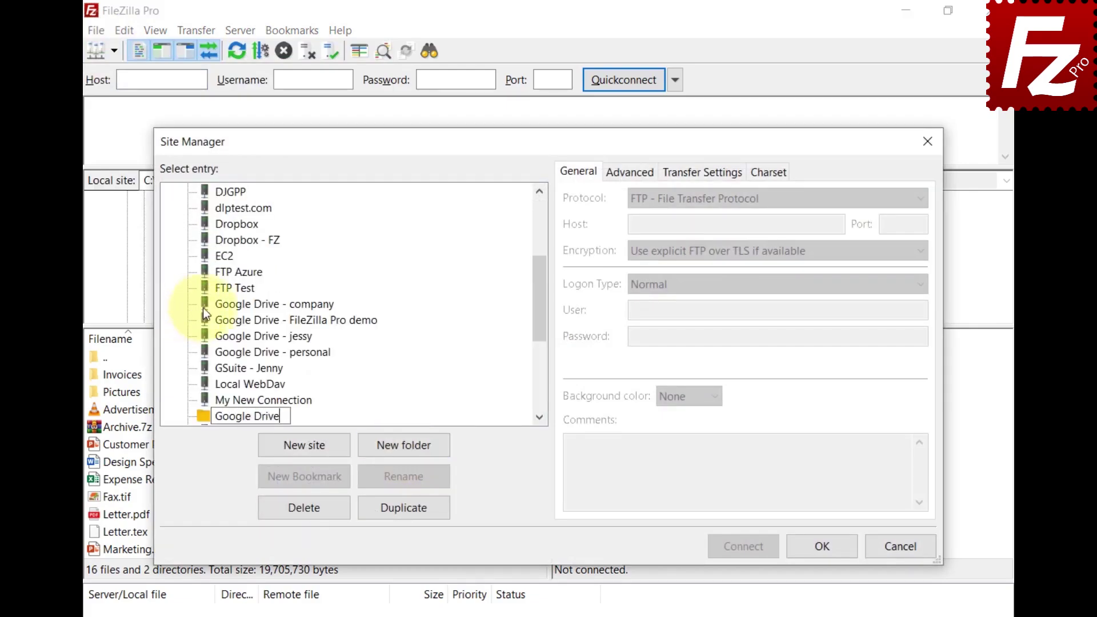
key(Return)
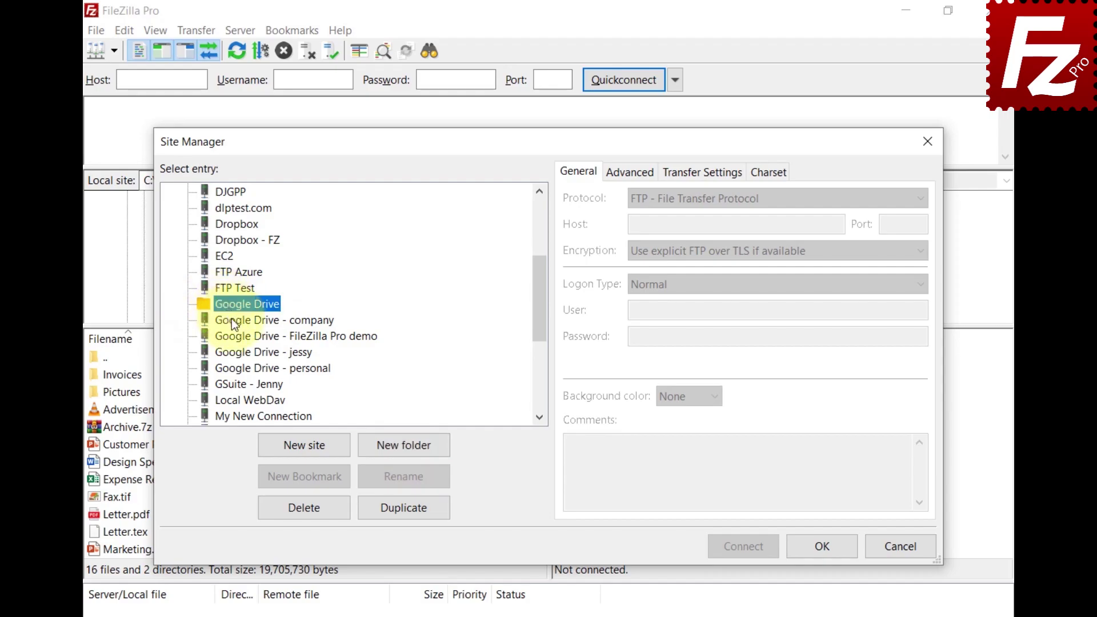
click(231, 319)
shift+click(247, 370)
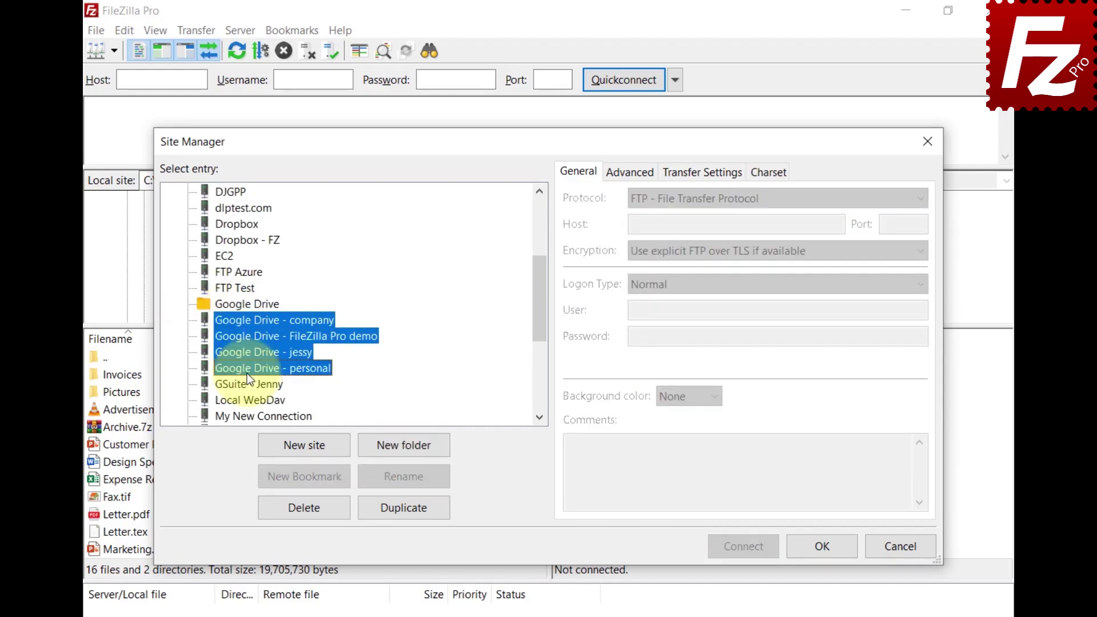
drag(247, 372, 234, 304)
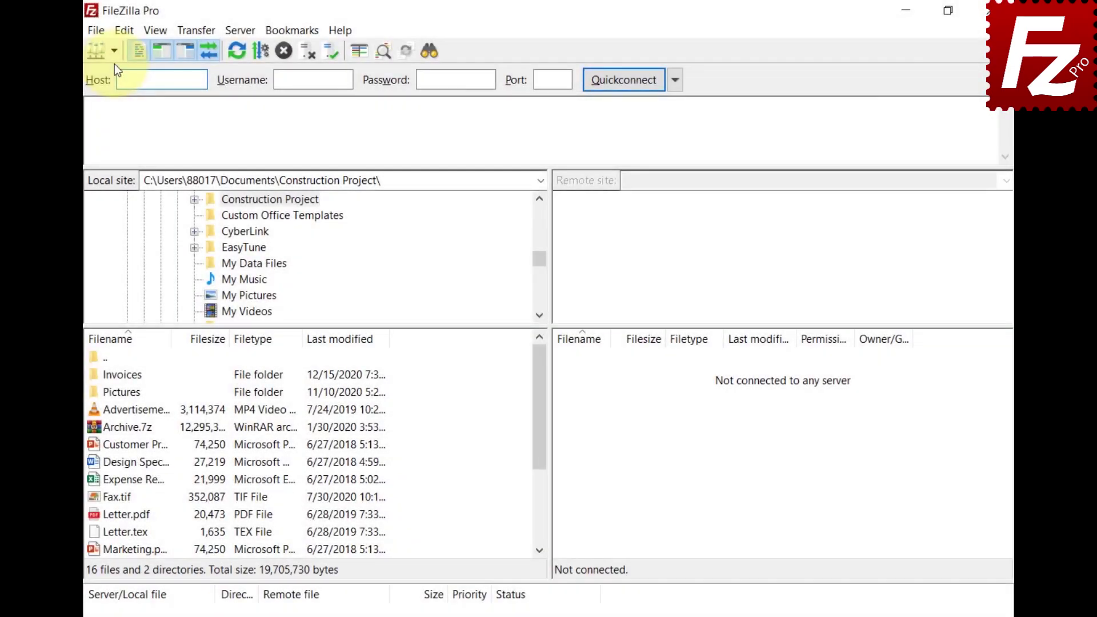
Check the Google Drive submenu of saved sites, then relaunch FileZilla Pro from the desktop.
click(115, 56)
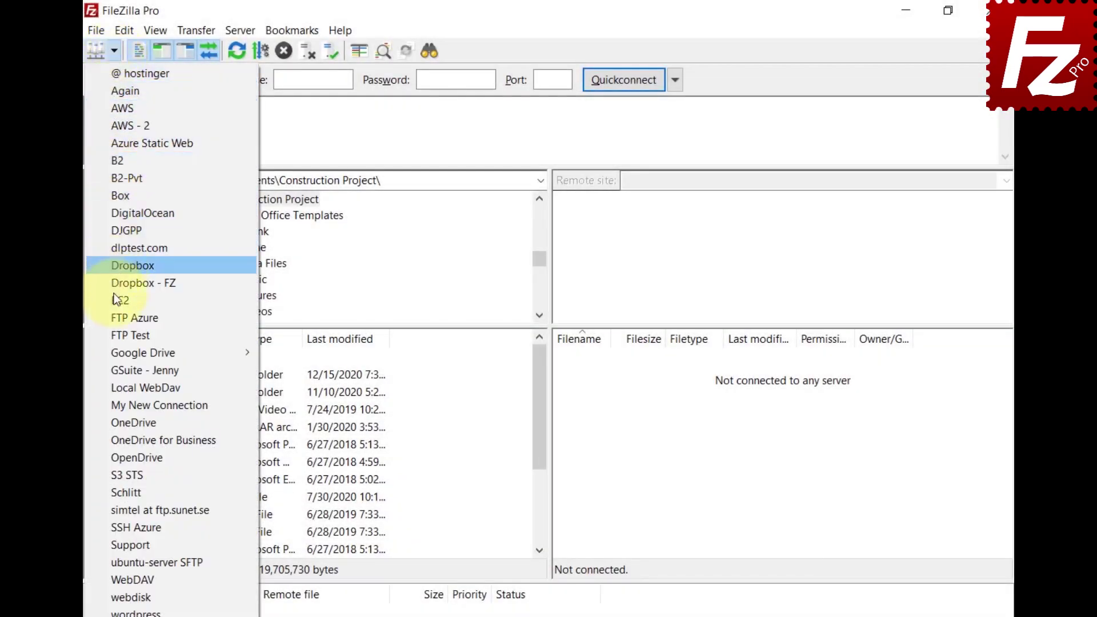
mouse_move(117, 355)
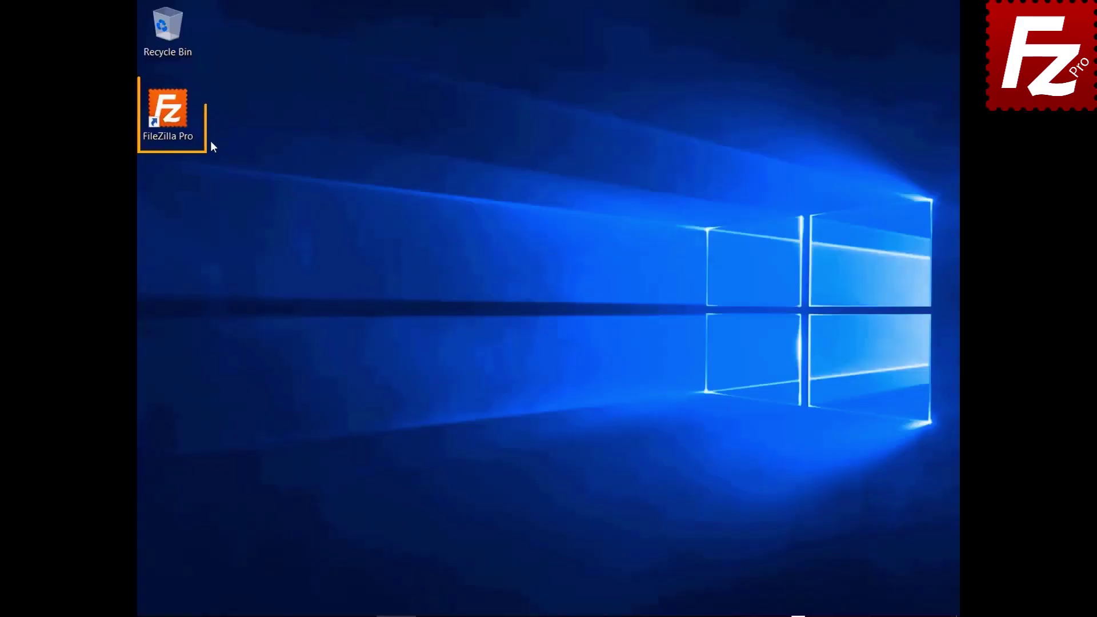
double_click(168, 114)
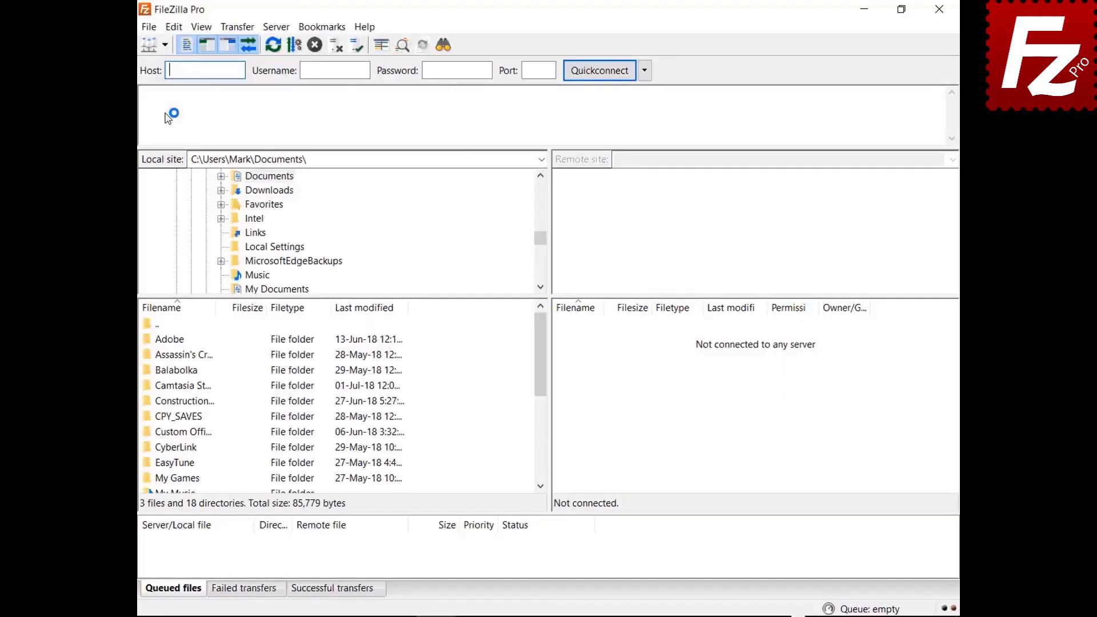
Connect to FTP Tutorial and upload Budget.xlsx from the local Documents\Construction Project folder.
click(164, 45)
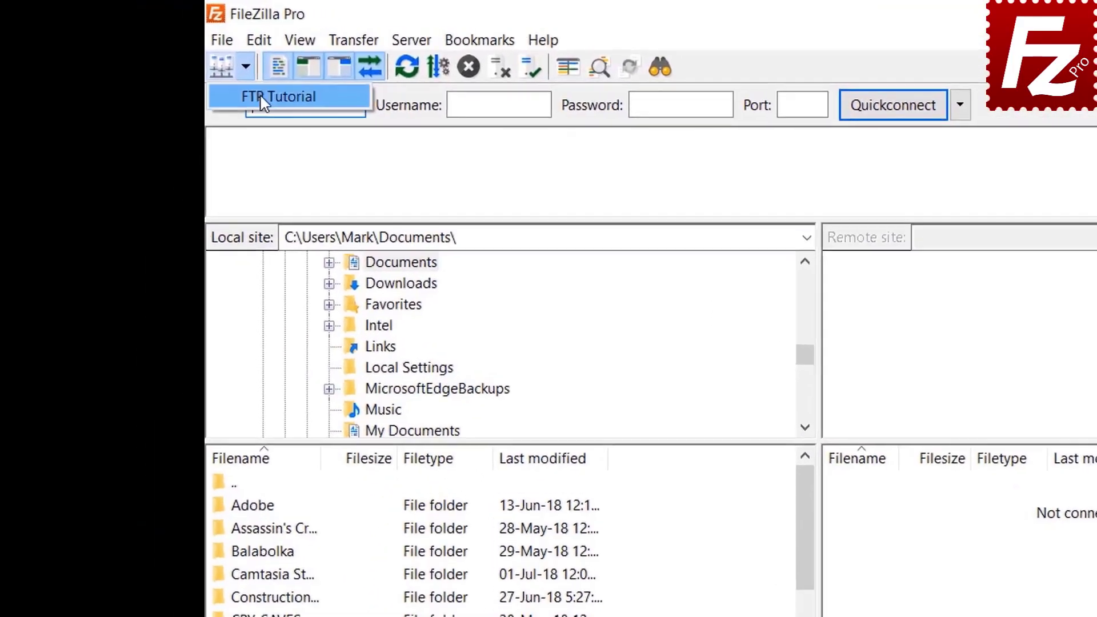
click(262, 97)
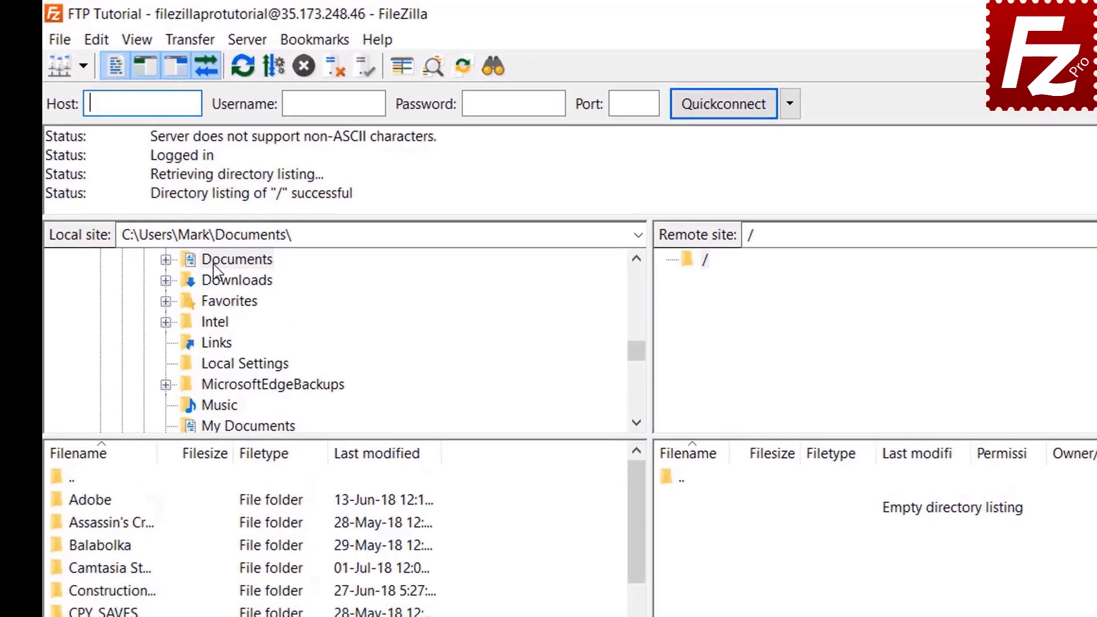
double_click(253, 176)
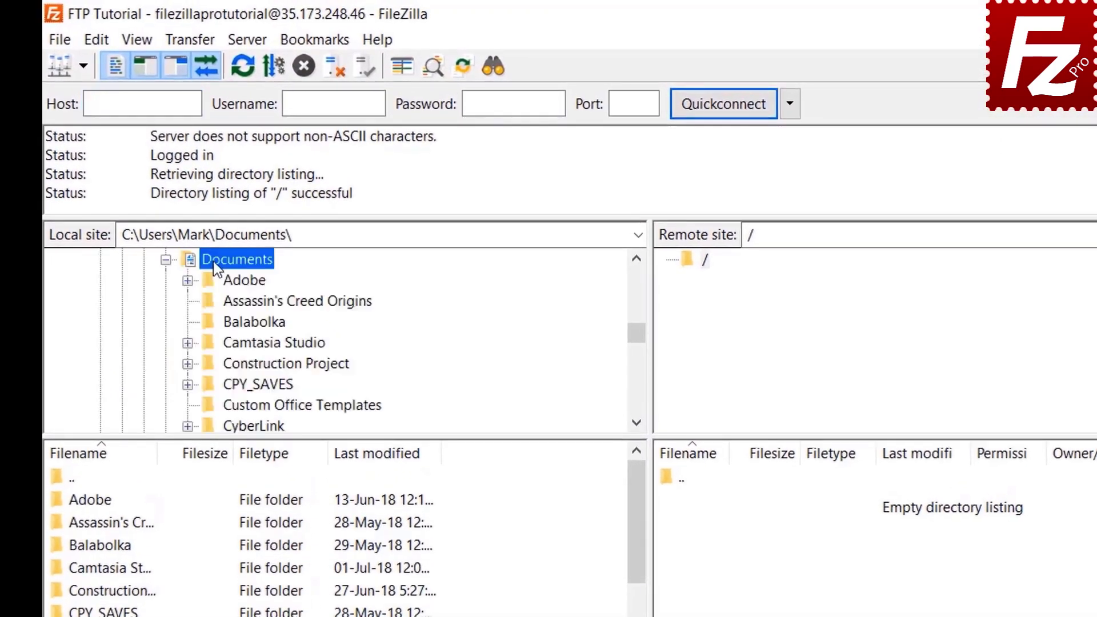
click(226, 365)
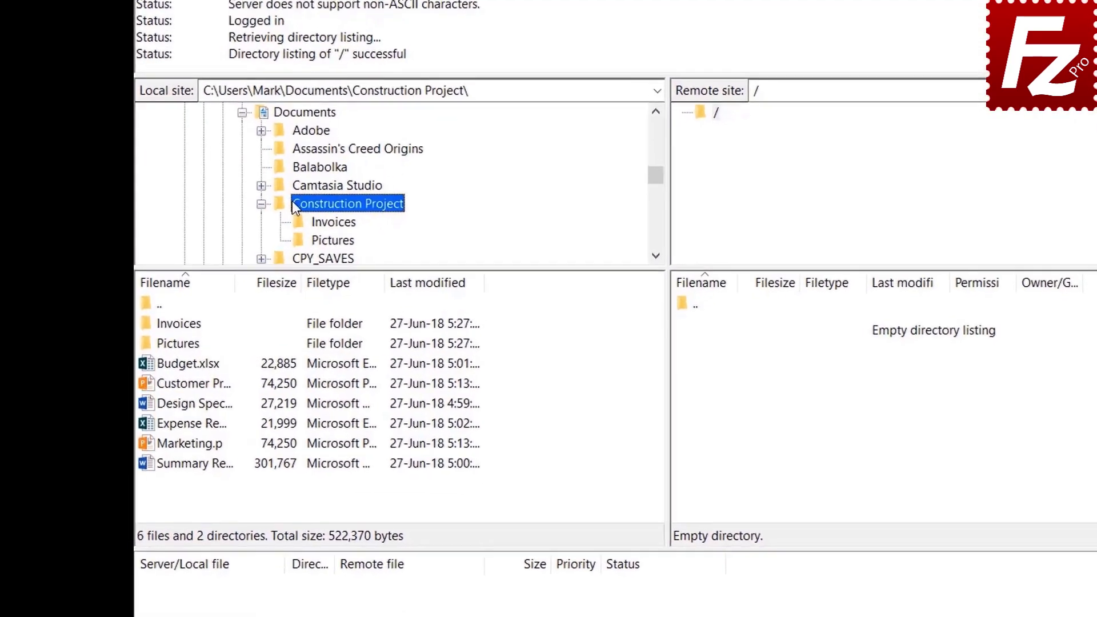
double_click(204, 364)
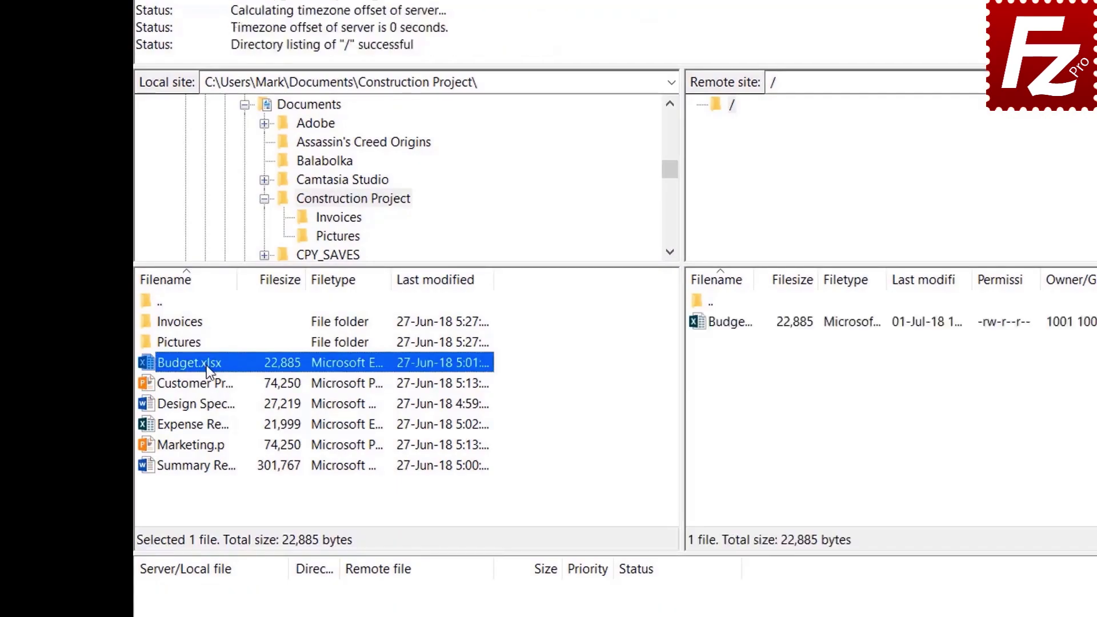
Upload the customer file, then Design Specs.docx, Expense Report.xlsx and Marketing.pptx together.
click(207, 383)
right_click(207, 383)
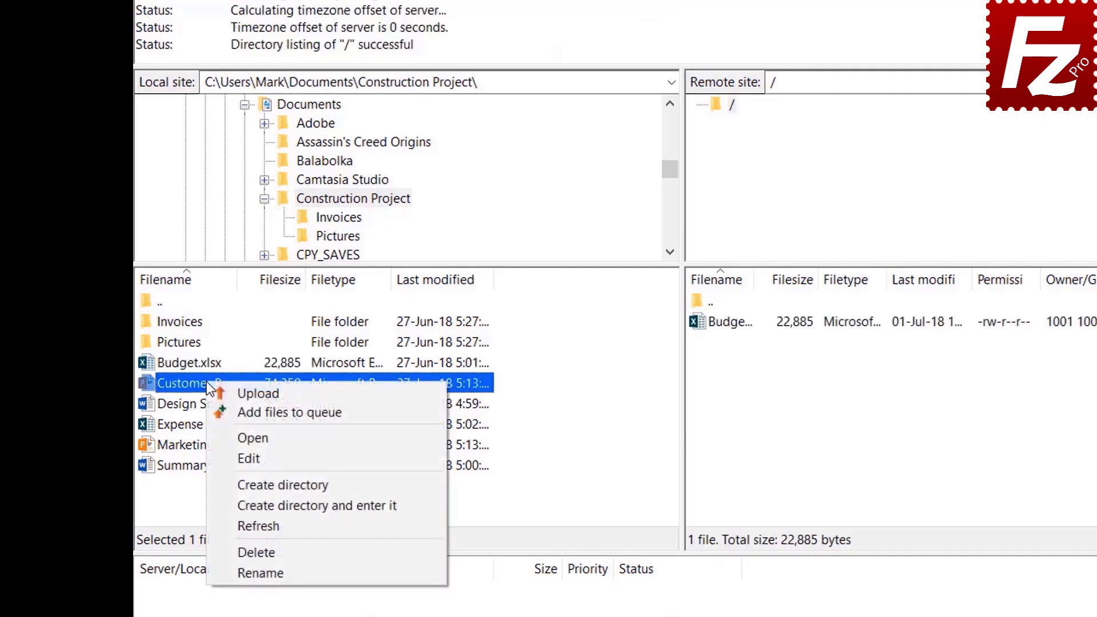
click(239, 390)
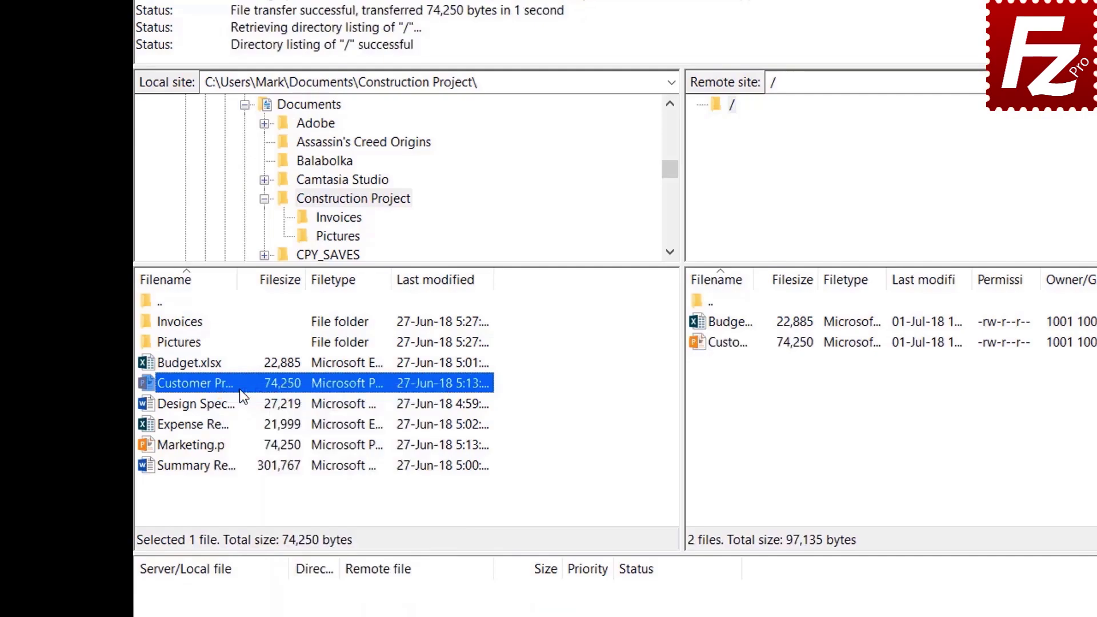
drag(215, 404, 207, 446)
right_click(207, 420)
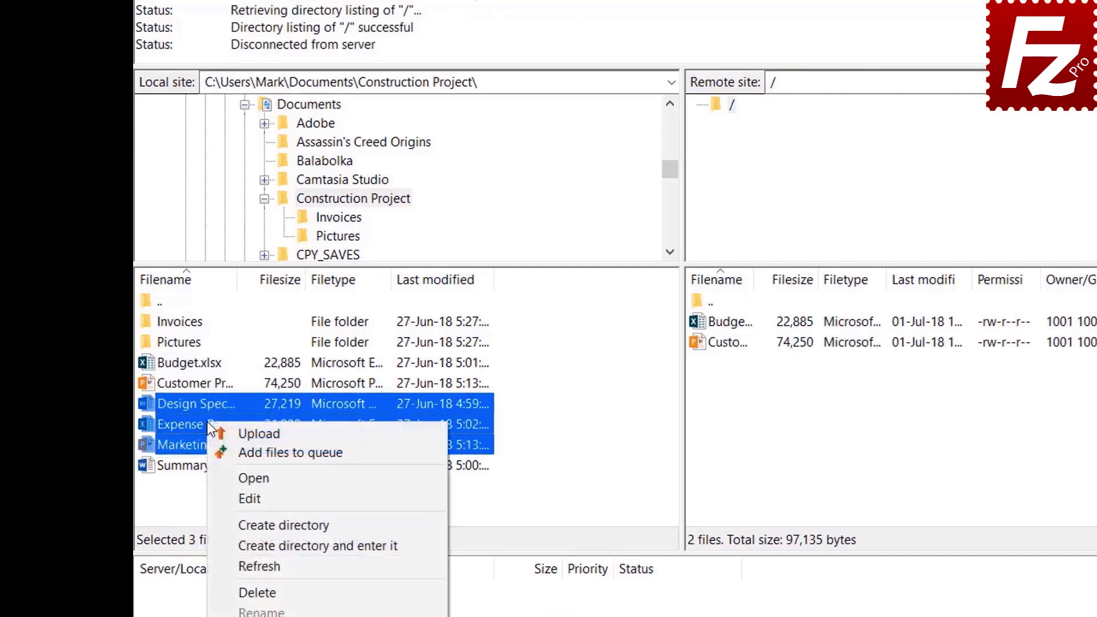
click(236, 432)
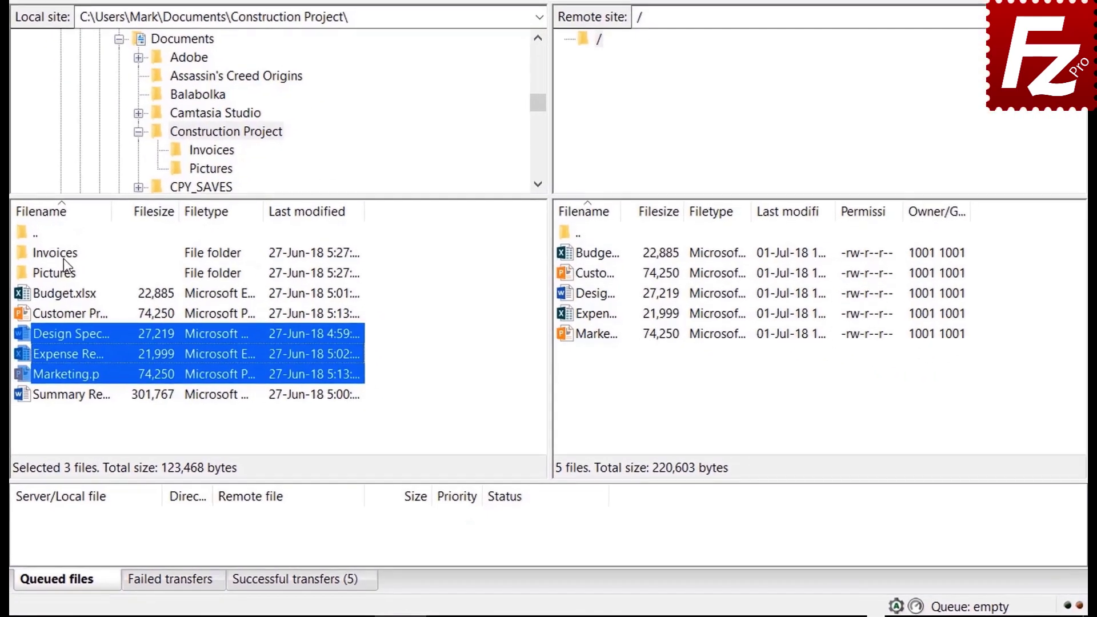
Queue the Invoices and Pictures folders and Summary Report.docx, then process the queue to upload them.
click(178, 341)
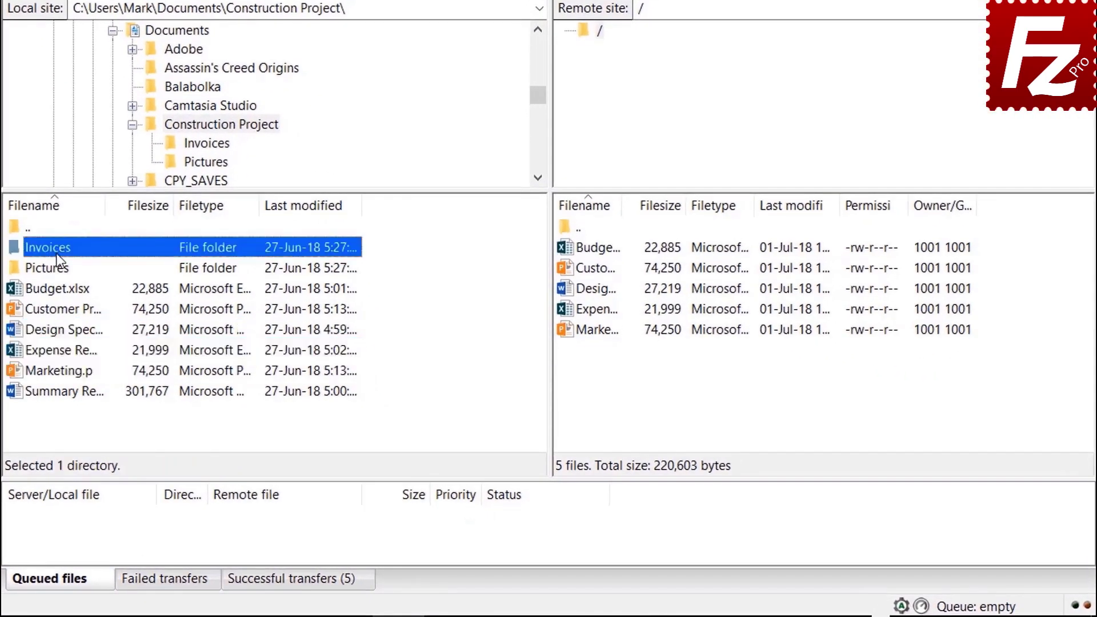
right_click(56, 255)
click(92, 279)
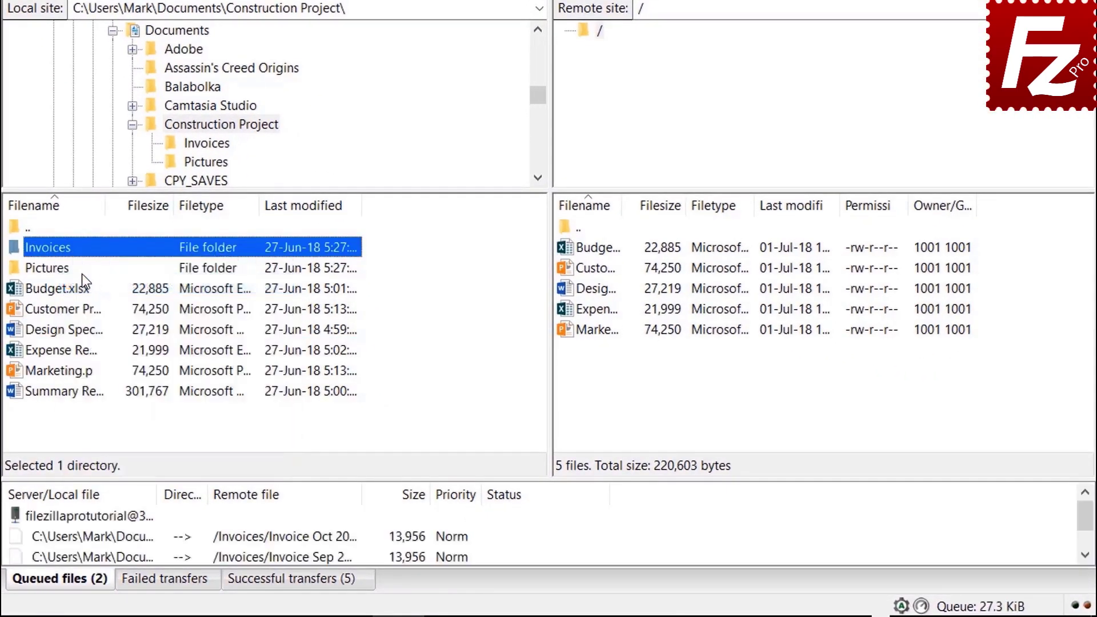
right_click(62, 274)
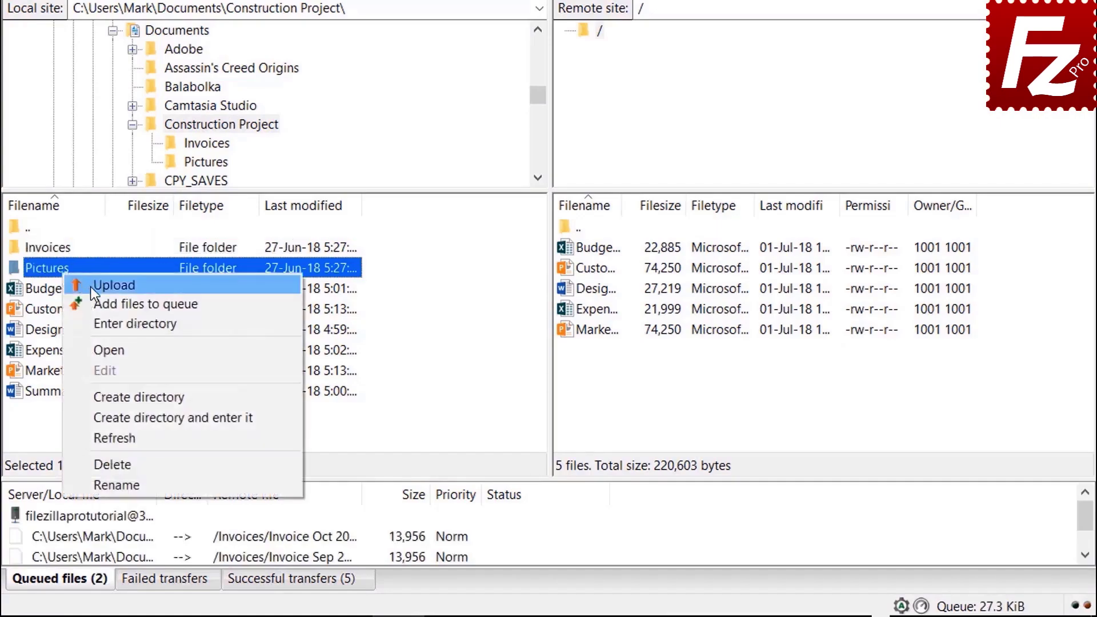
click(97, 302)
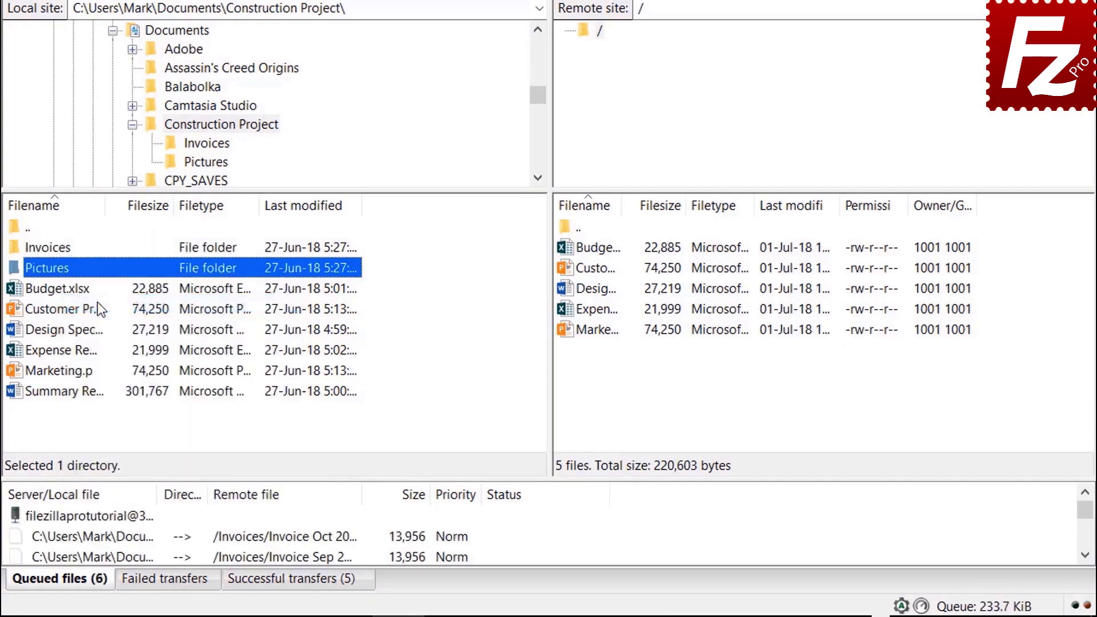
right_click(83, 393)
click(118, 427)
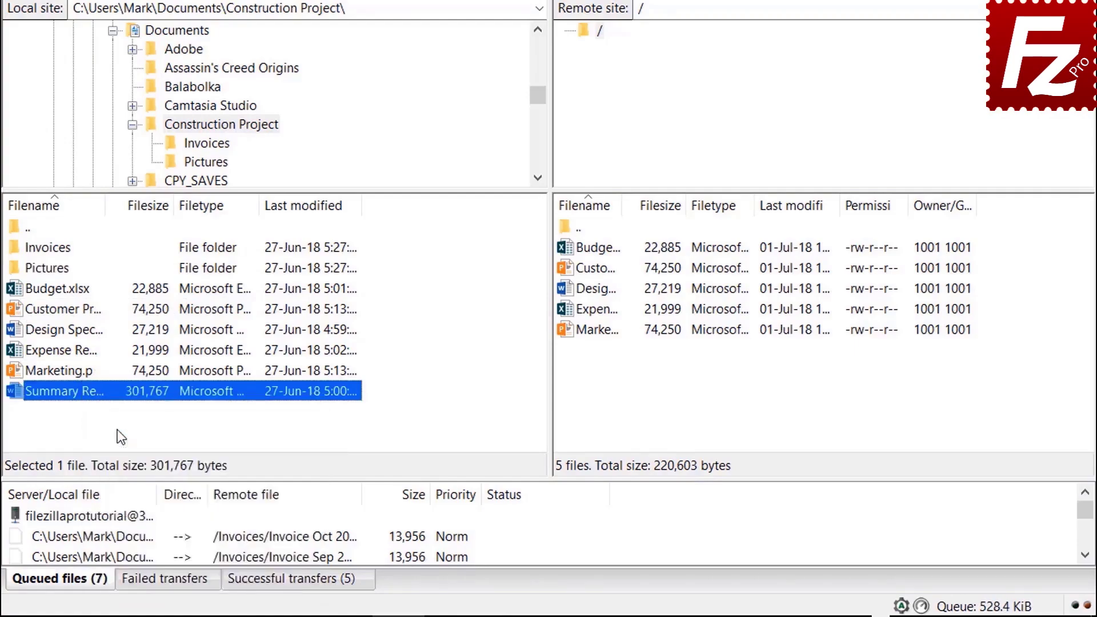
right_click(117, 518)
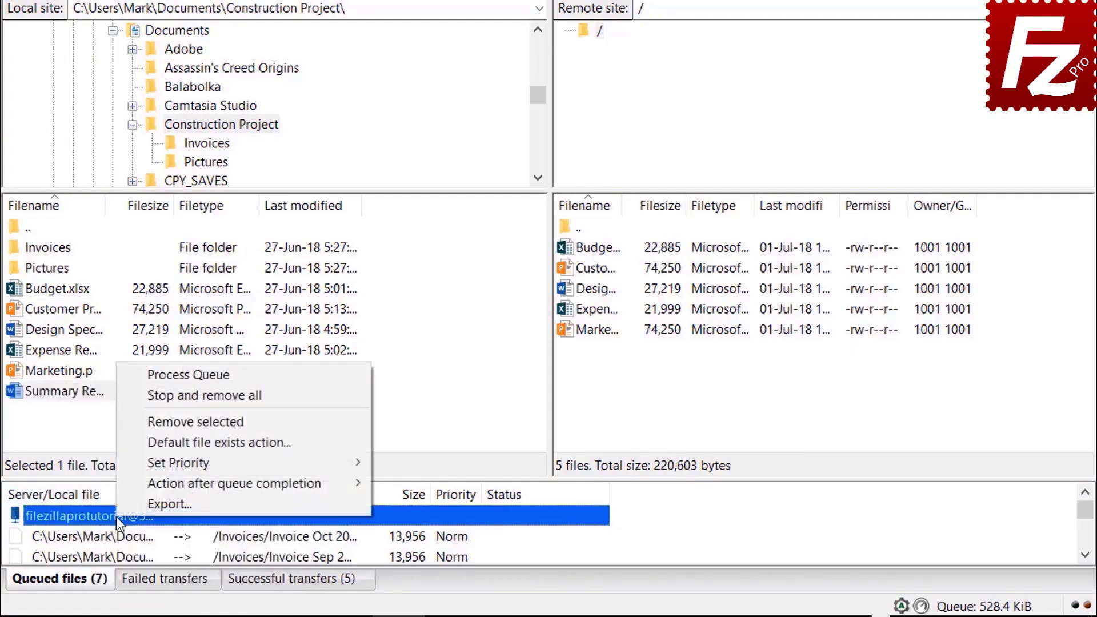
click(156, 378)
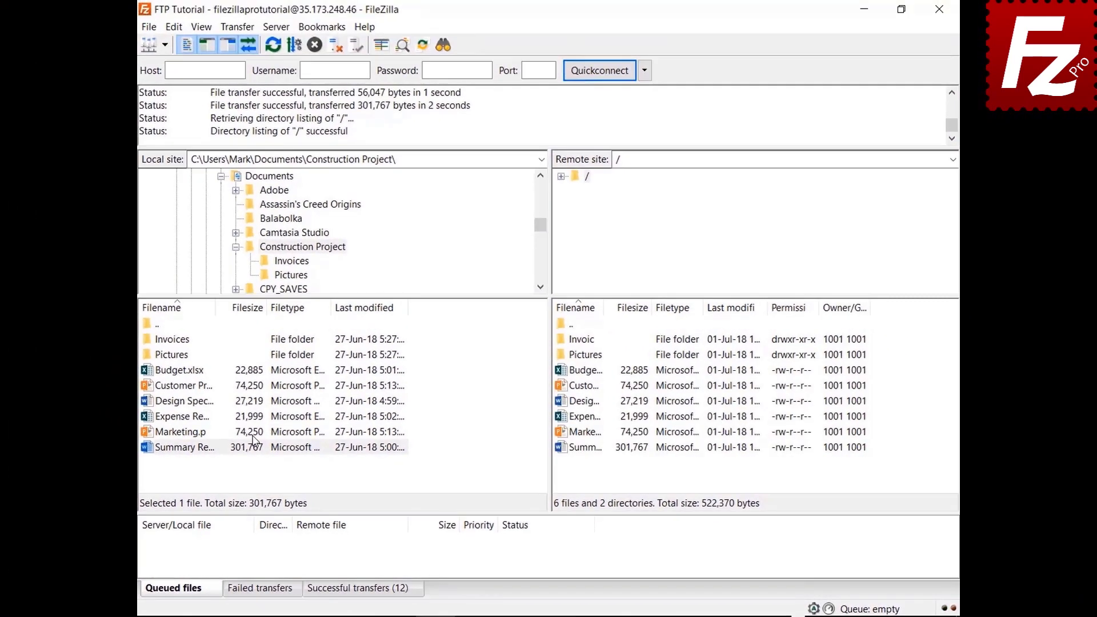
In local Documents, create a new folder named 'Backup' and open it.
click(235, 247)
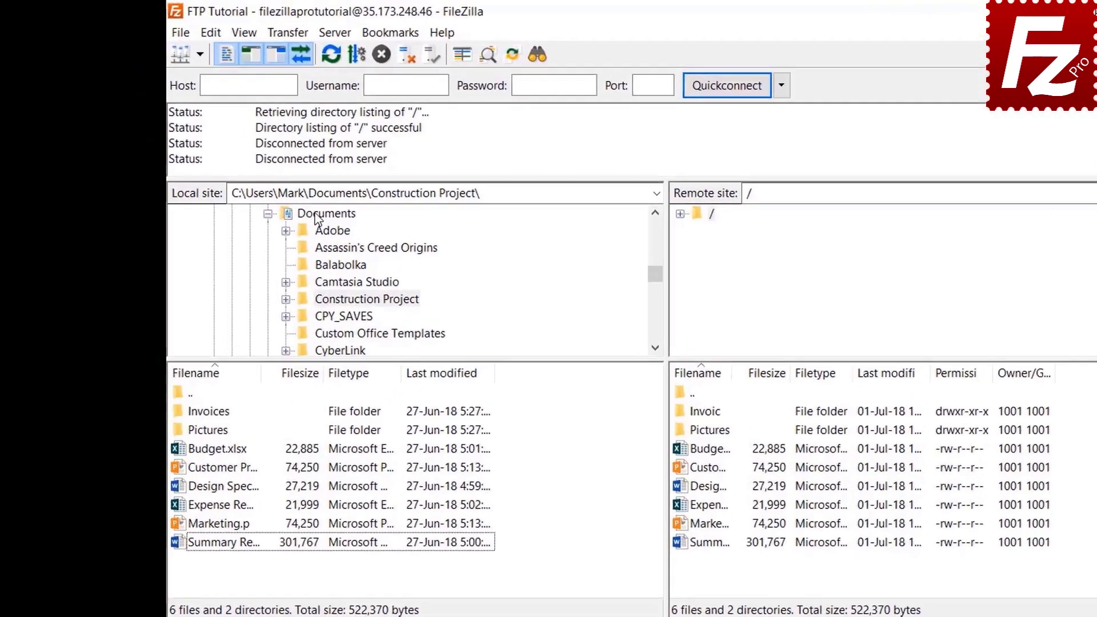
click(263, 177)
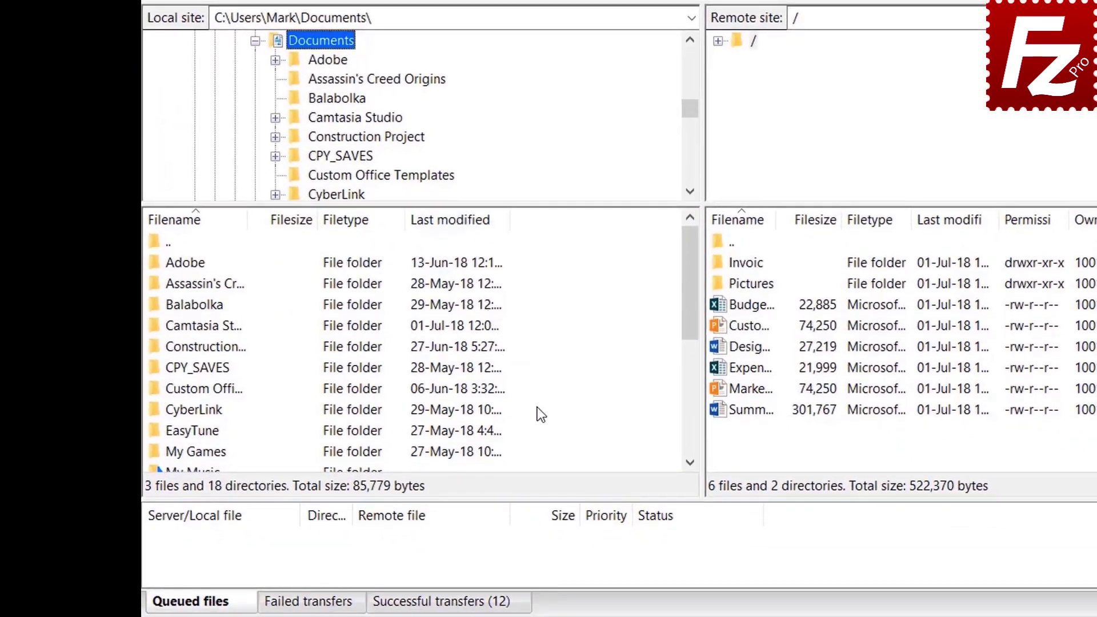
right_click(545, 500)
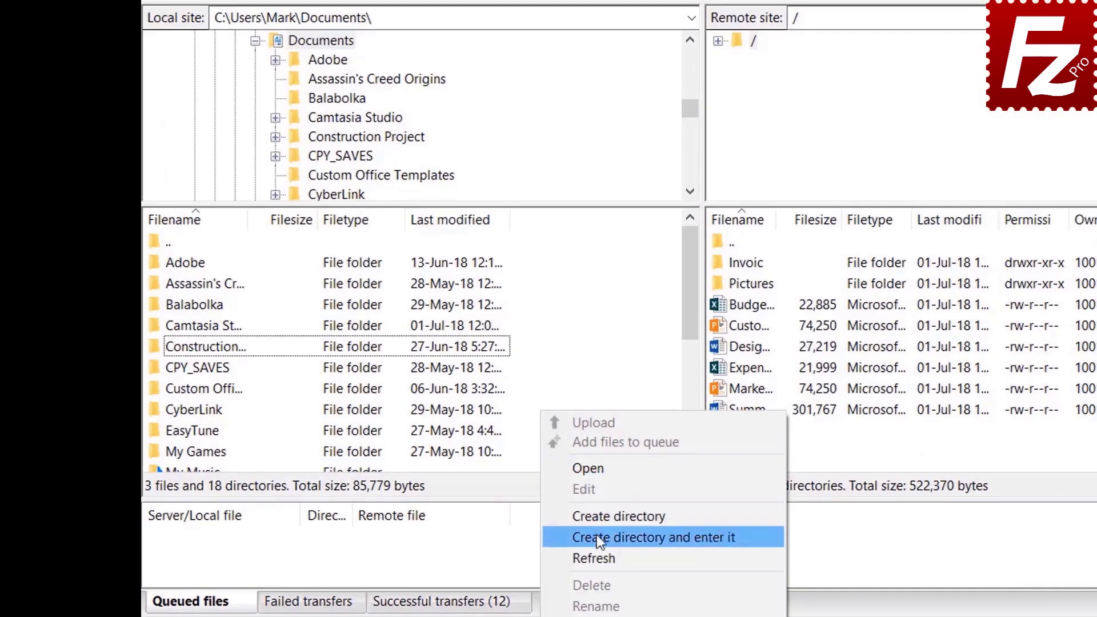
click(597, 536)
text(Backup)
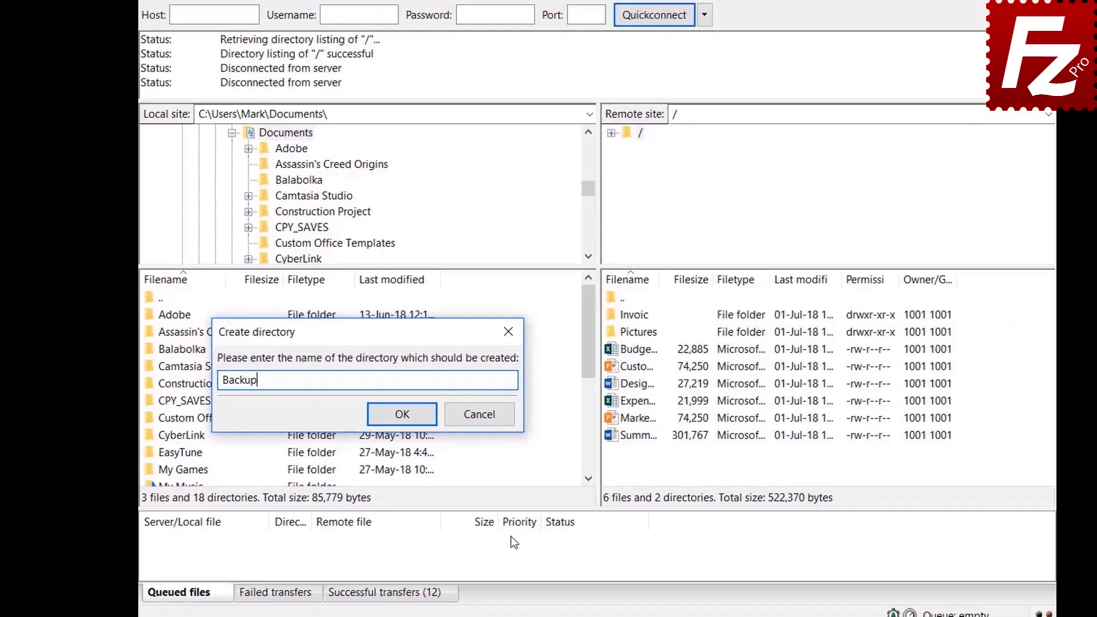
key(Return)
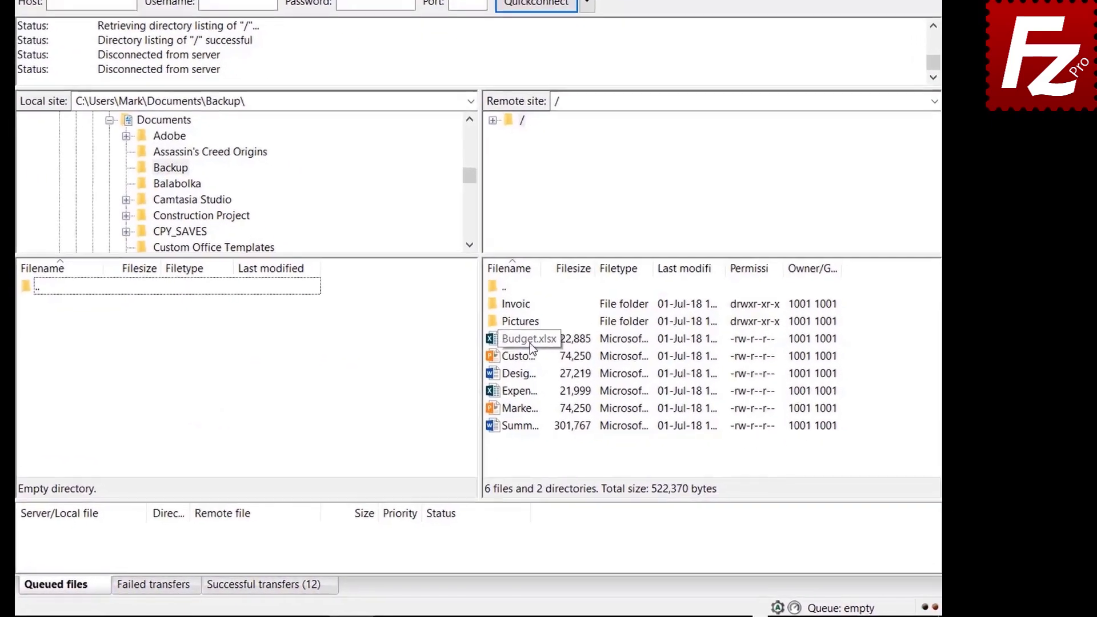
Download Budget.xlsx, then the Customer, Design Specs, Expense Report and Marketing files into Backup.
double_click(594, 373)
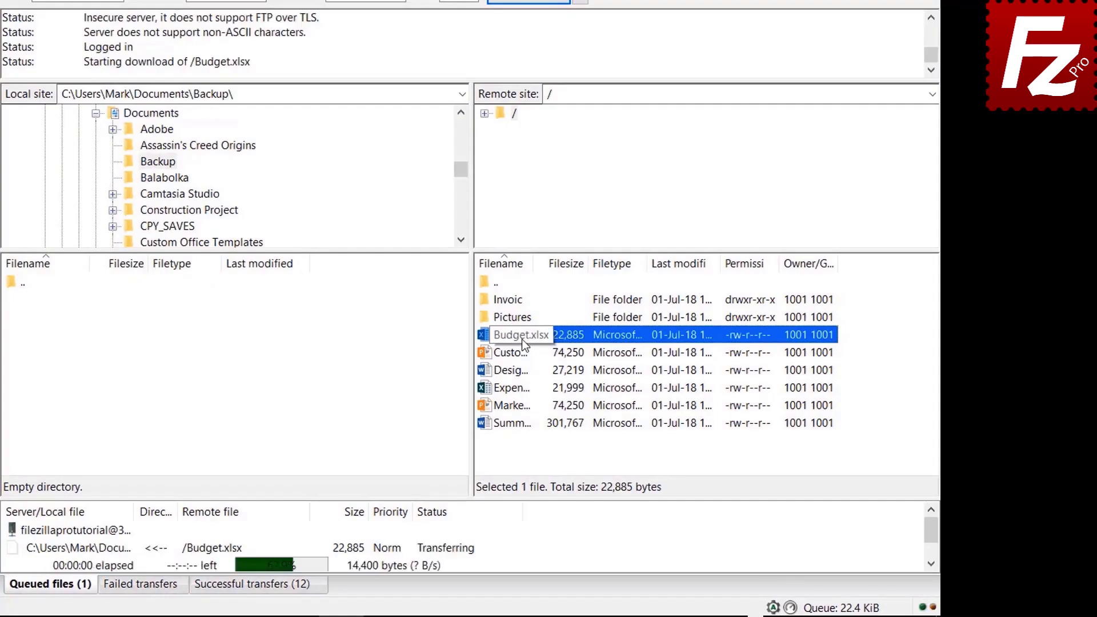
click(522, 352)
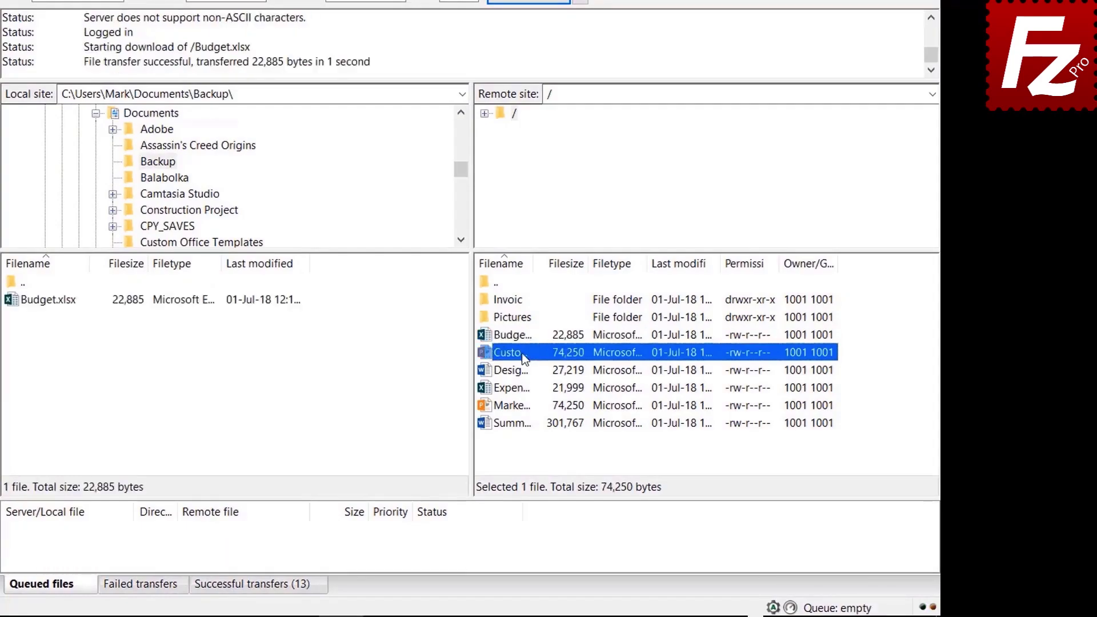
shift+click(521, 370)
shift+click(521, 387)
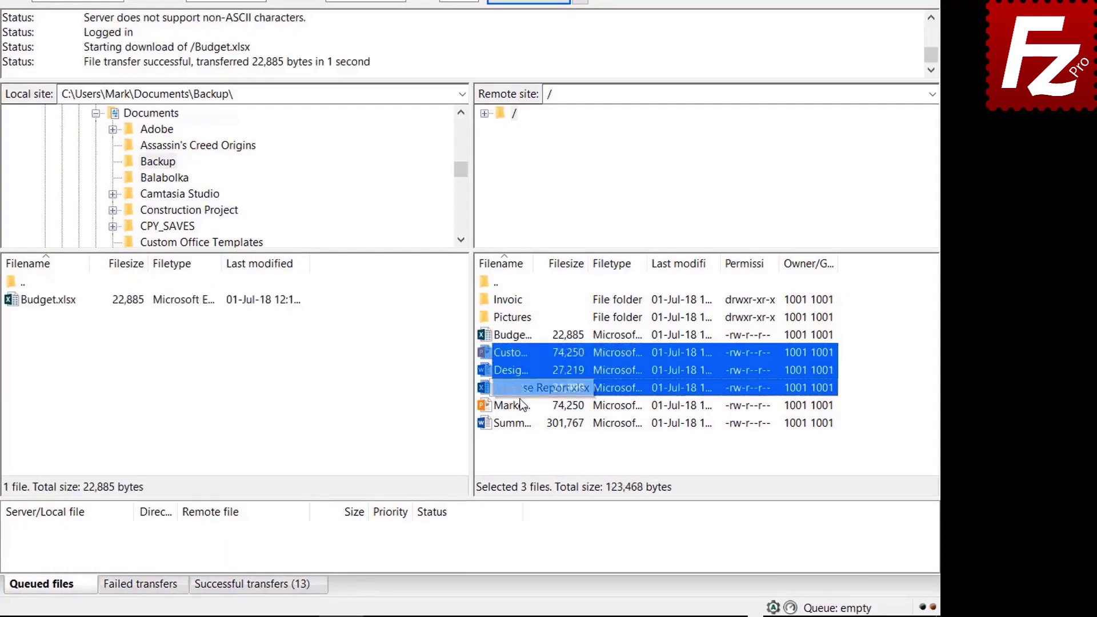
shift+click(520, 404)
right_click(520, 402)
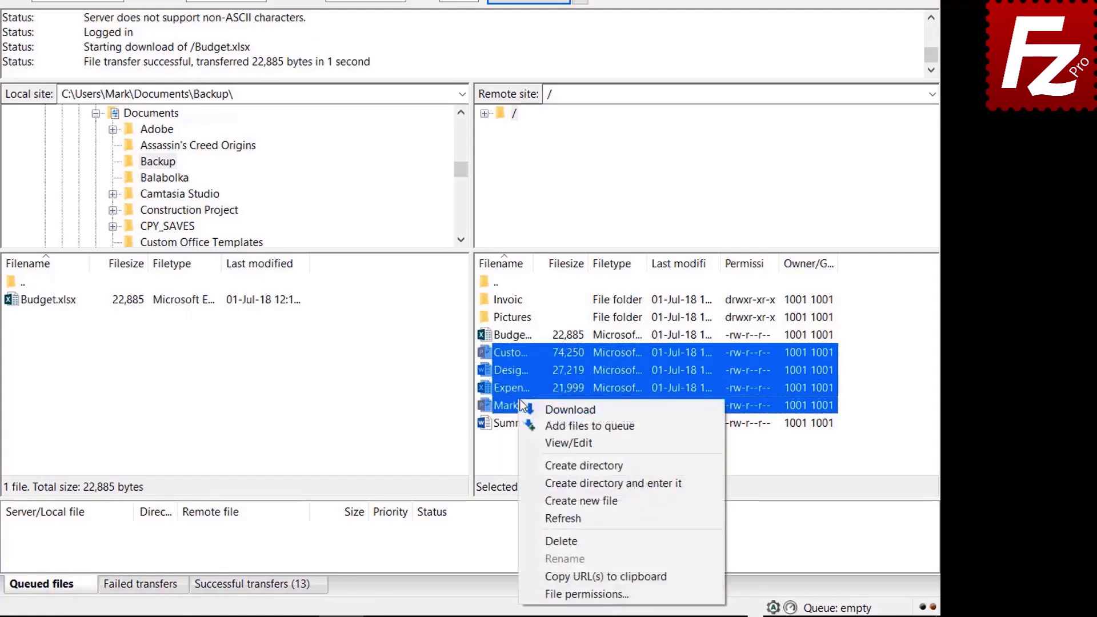
click(552, 409)
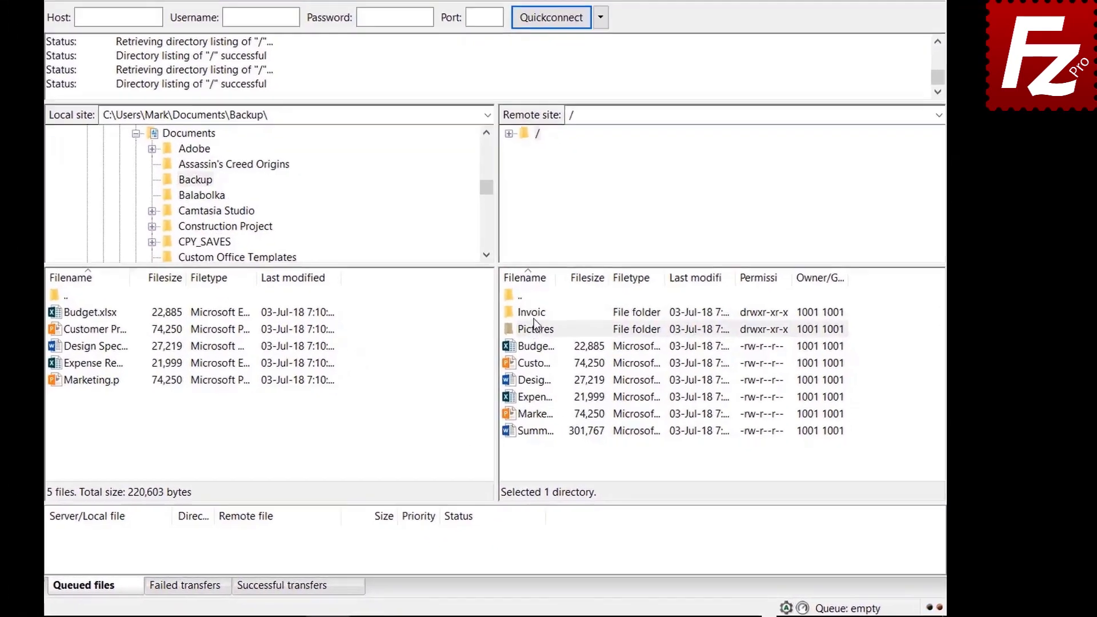
Queue the remote Invoices and Pictures folders and the summary report, then process the queue.
right_click(587, 342)
click(531, 328)
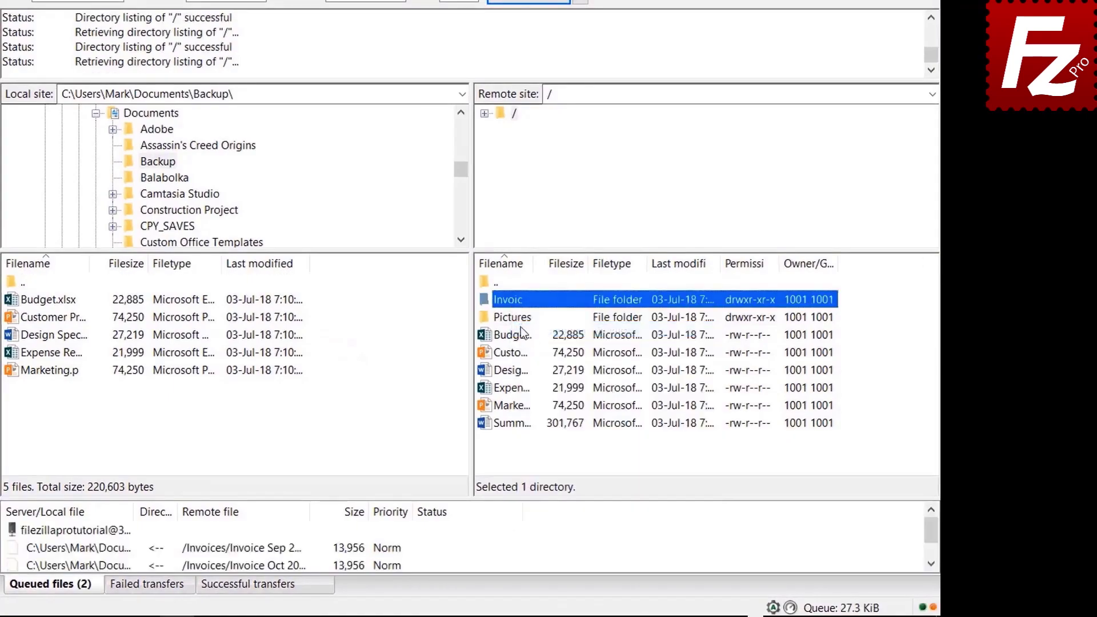
right_click(512, 320)
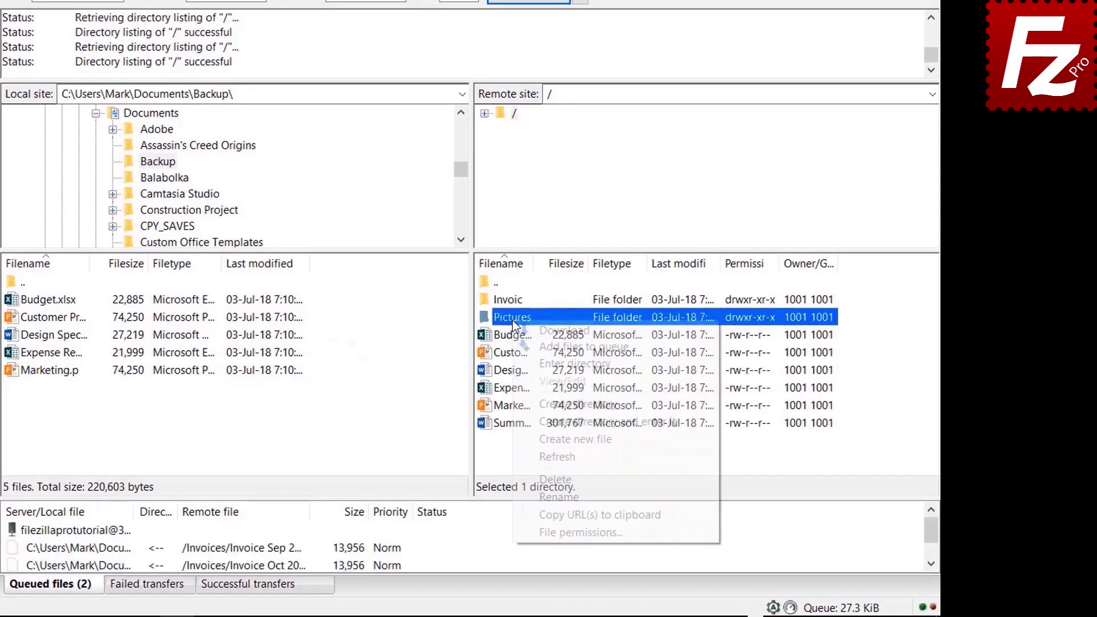
click(537, 345)
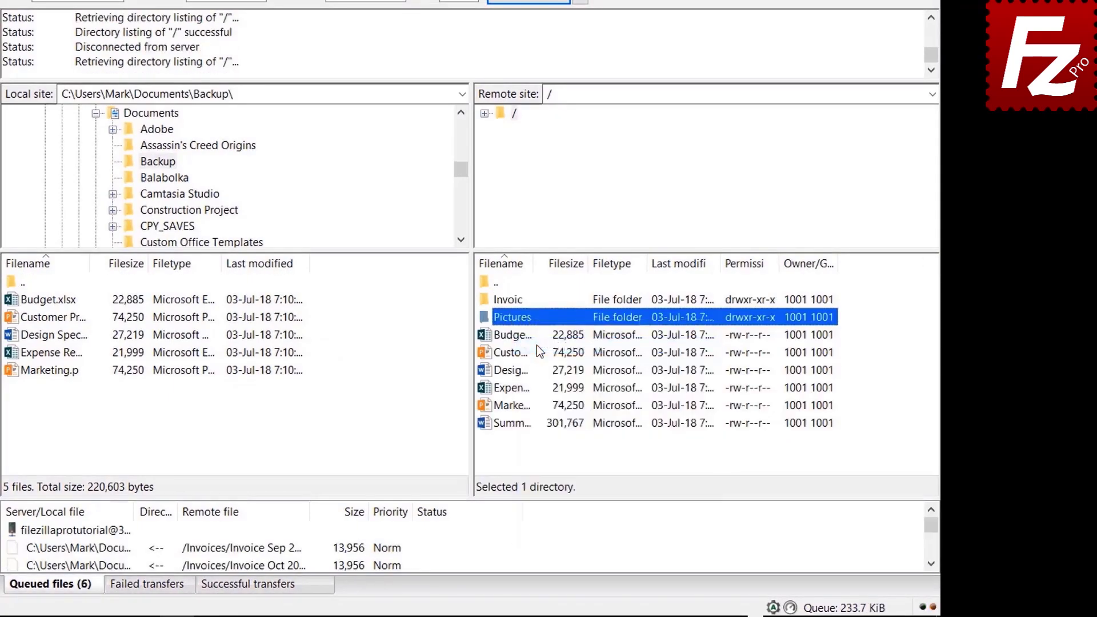
right_click(517, 423)
click(554, 248)
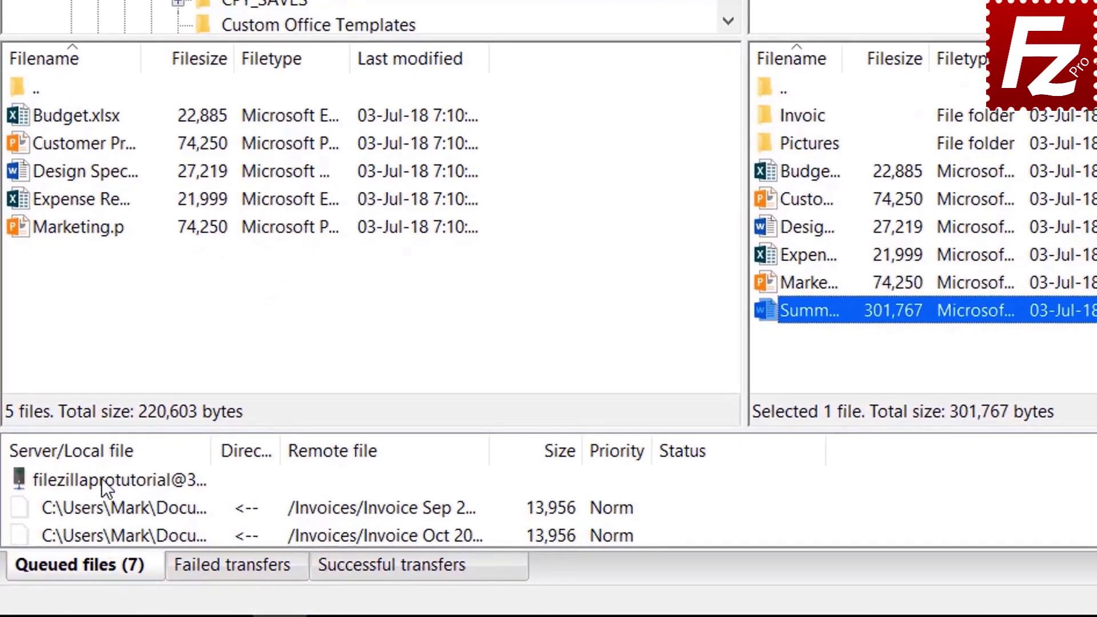
right_click(101, 478)
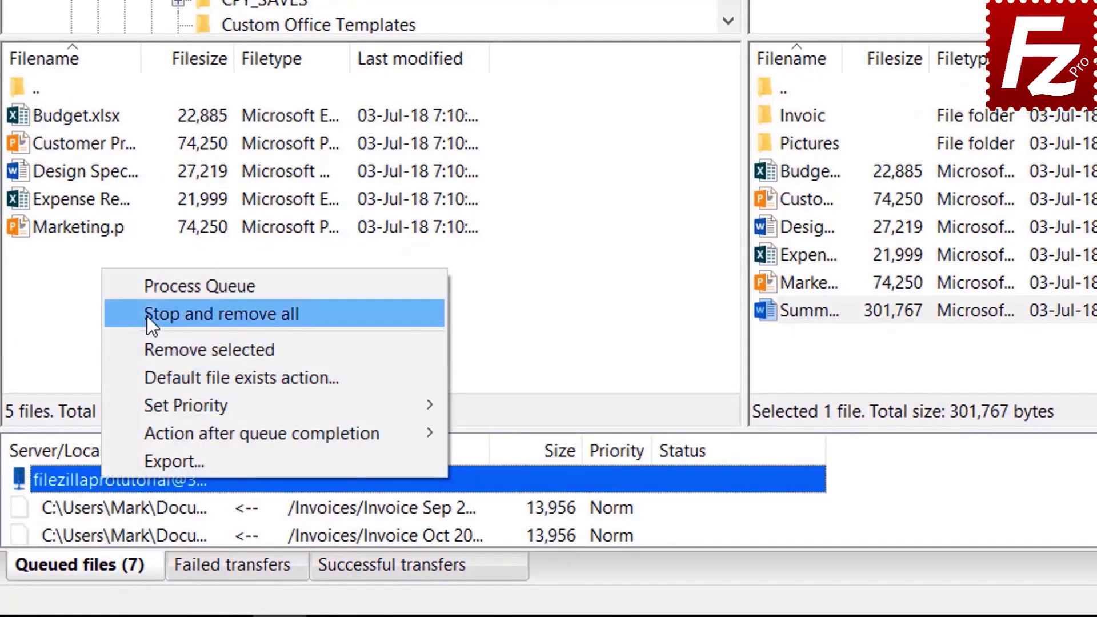
click(156, 286)
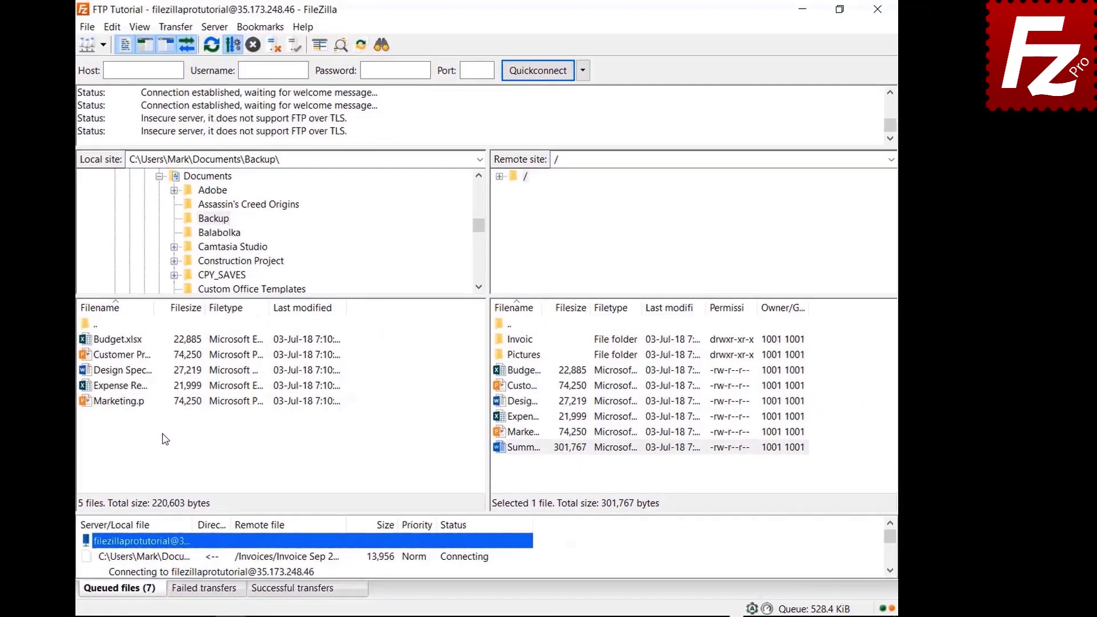
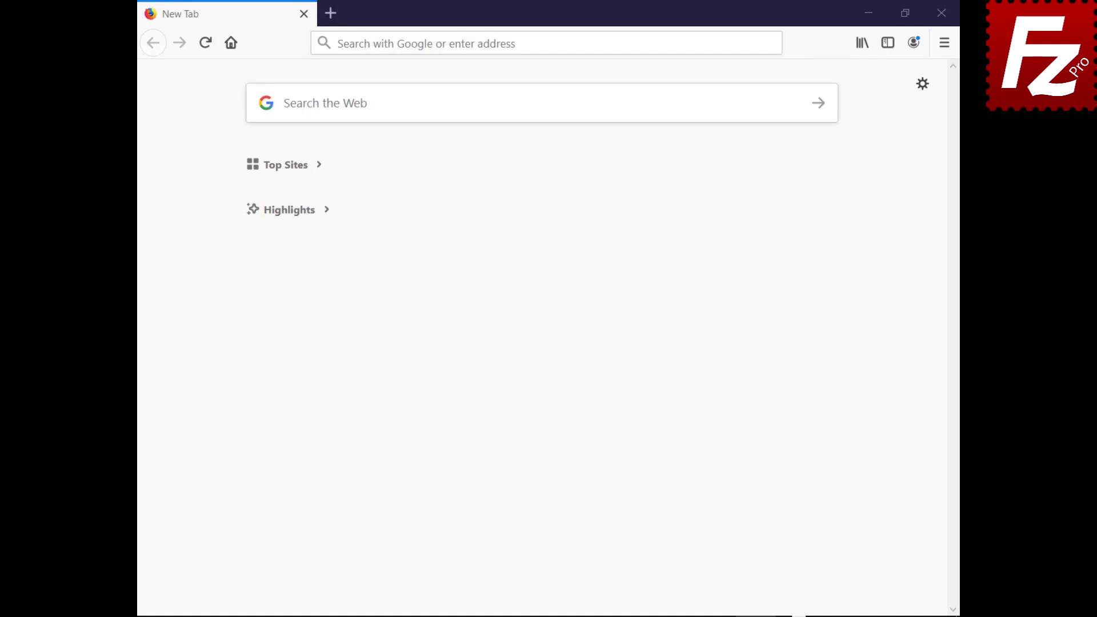
Log in to the HostGator cPanel dashboard with the account username and password.
text(https://br622.hostgator.com.br:2083/)
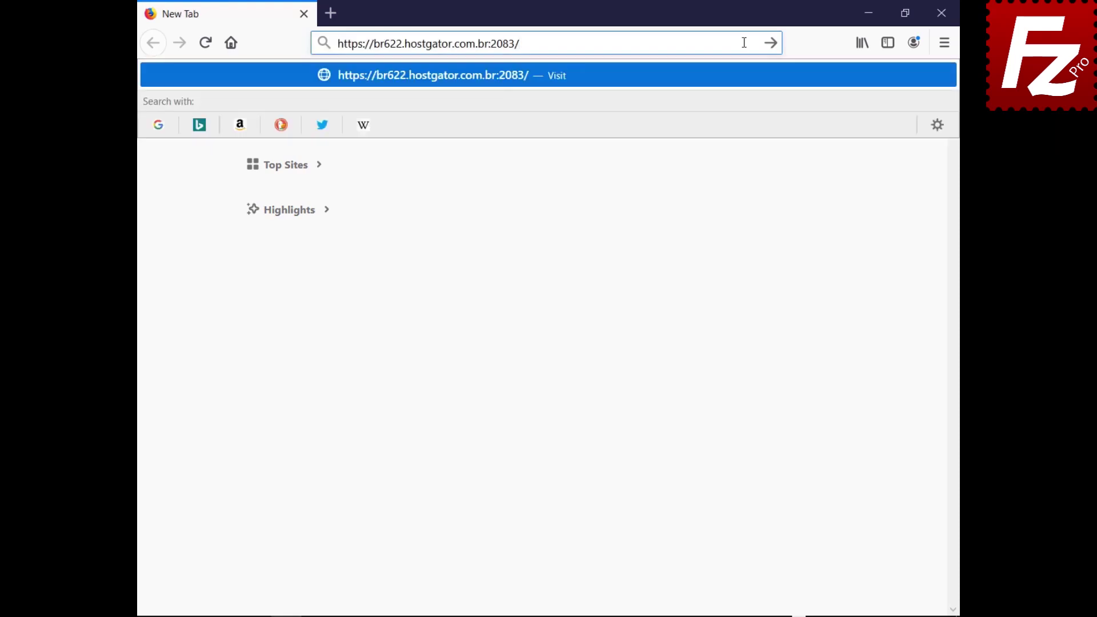
key(Return)
text(ondazult)
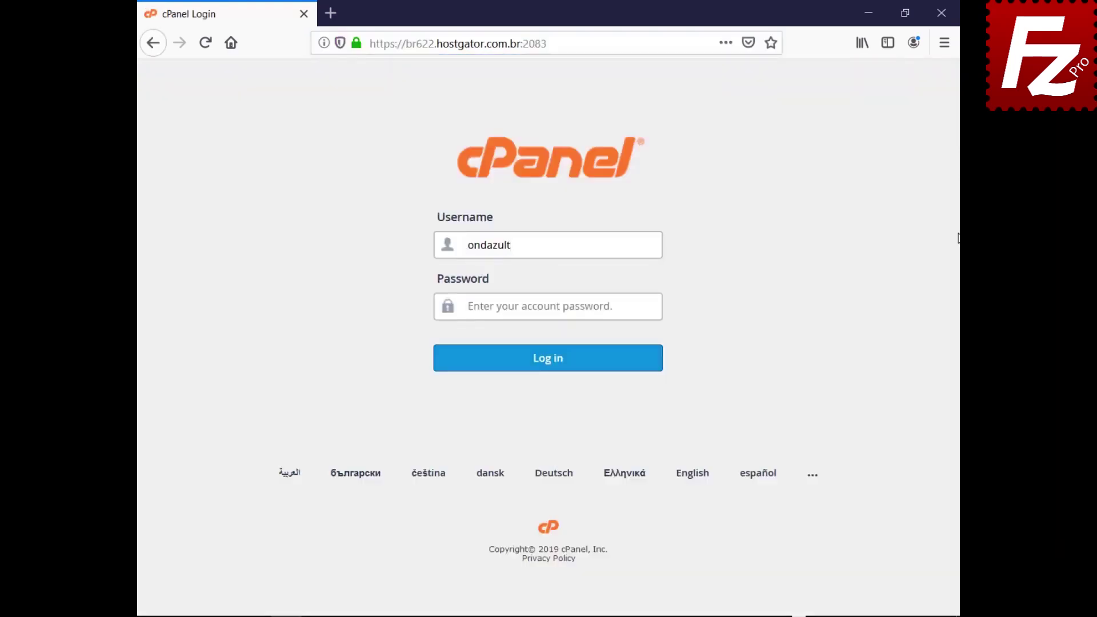
key(Tab)
key(ctrl+v)
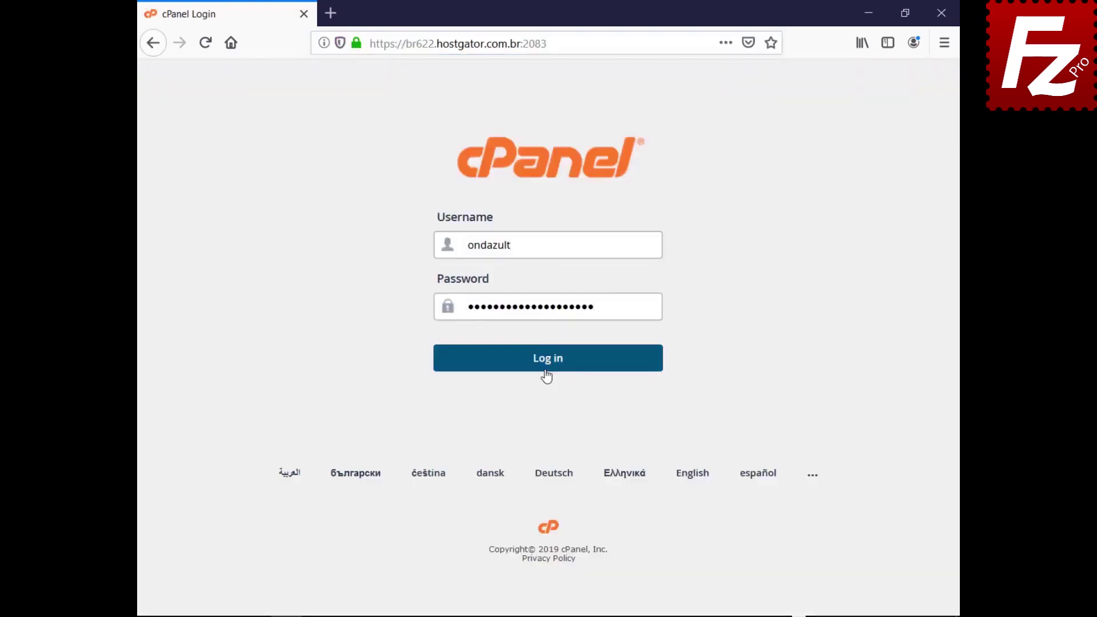
click(547, 377)
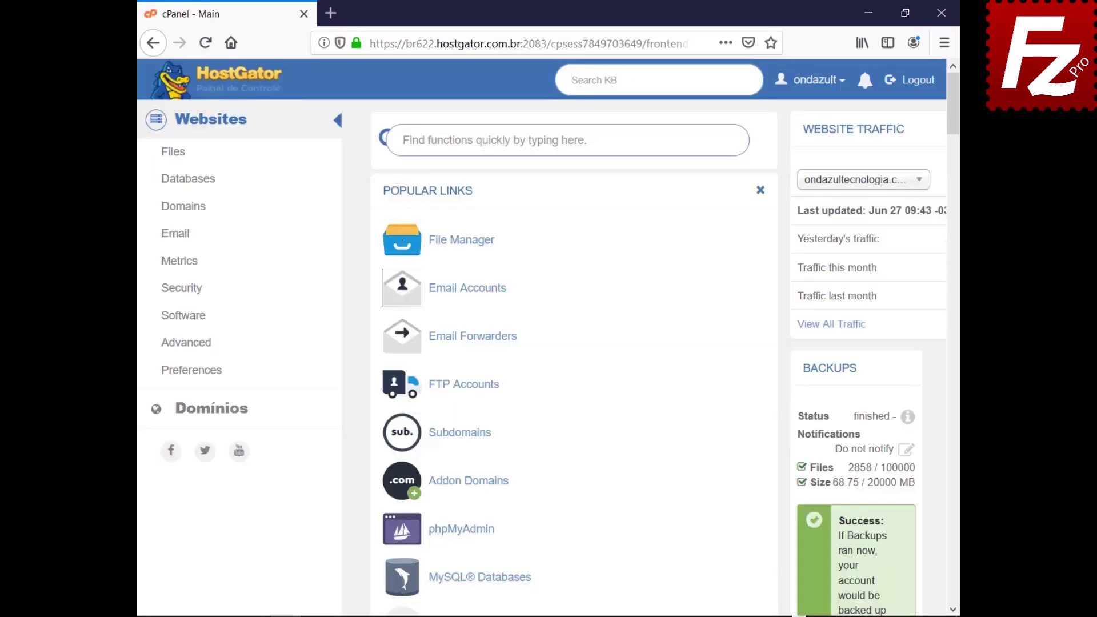
Create an FTP account with a login and password, directory public_html/wordpress, unlimited quota.
click(460, 388)
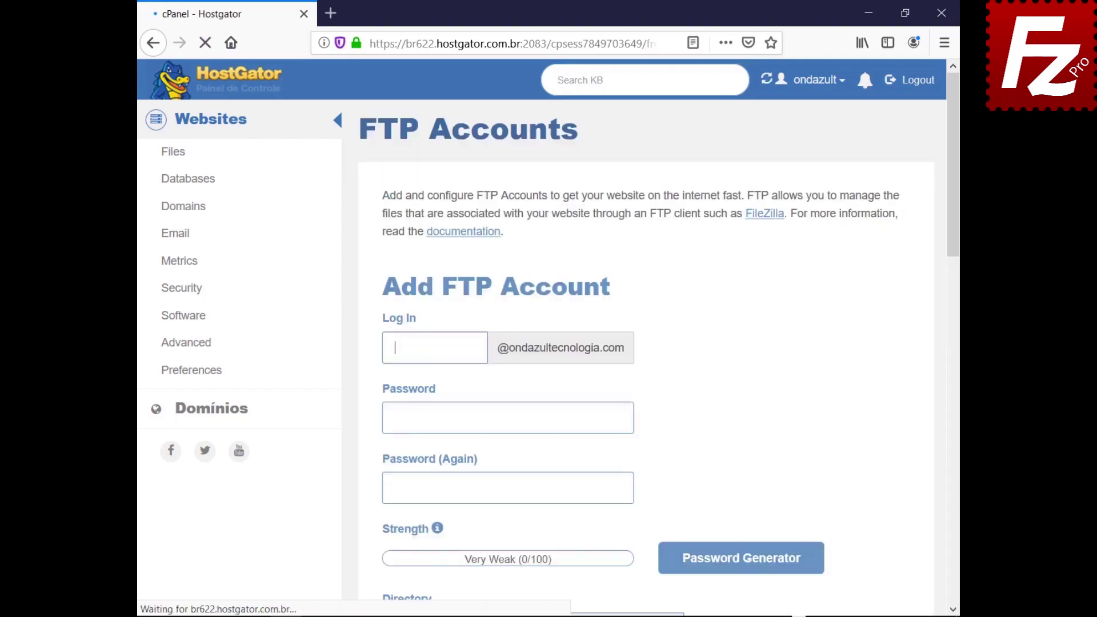
text(wordpressftp)
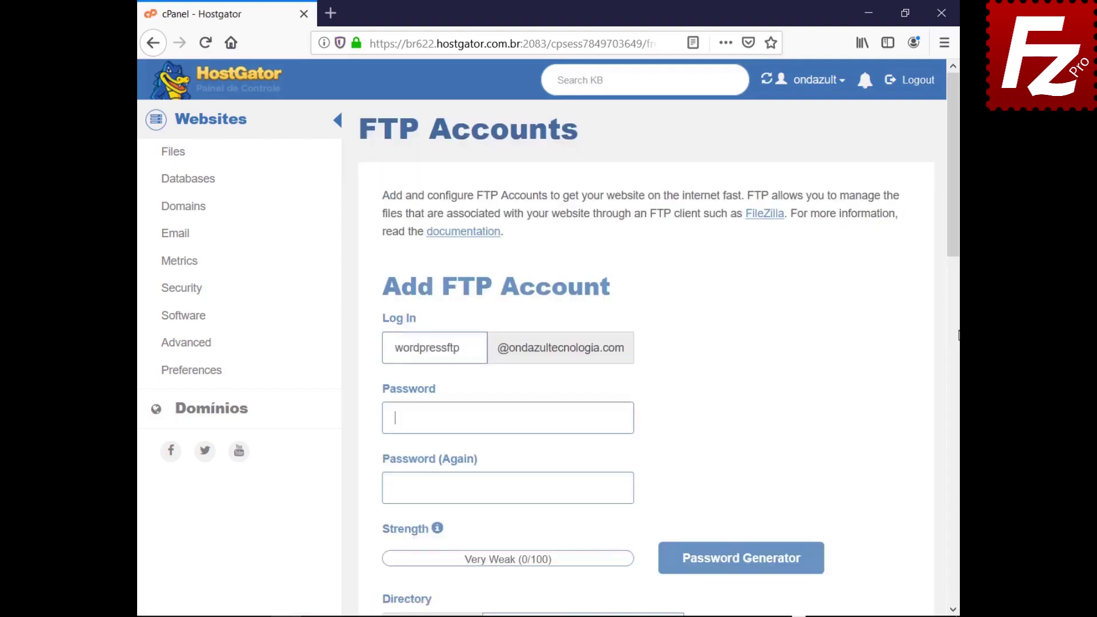
key(ctrl+v)
key(Tab)
key(ctrl+v)
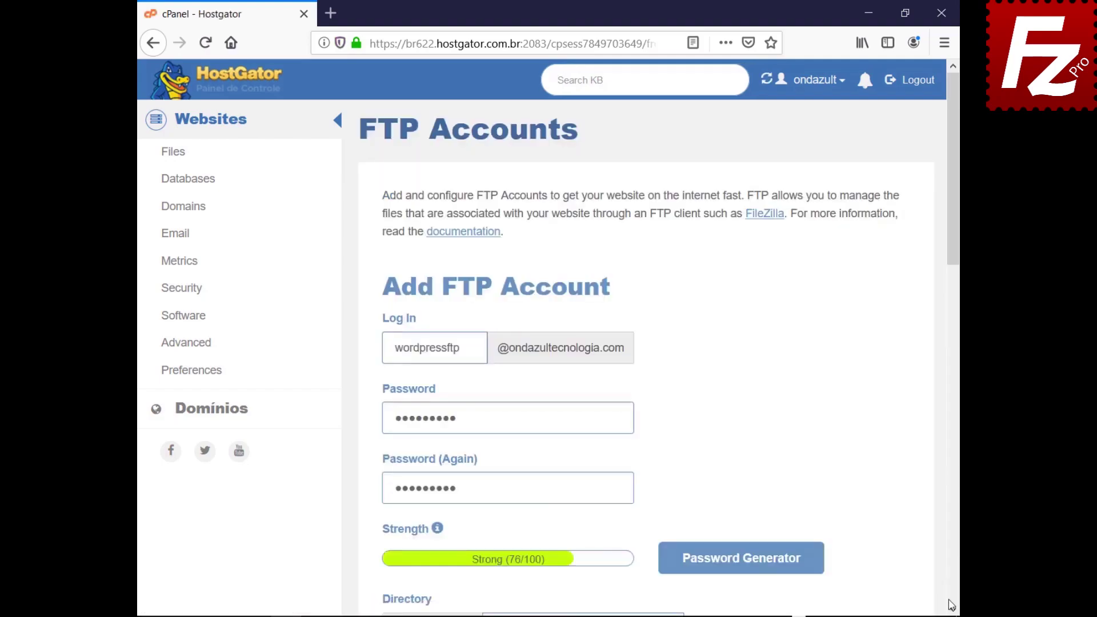
scroll(954, 610, down, 7)
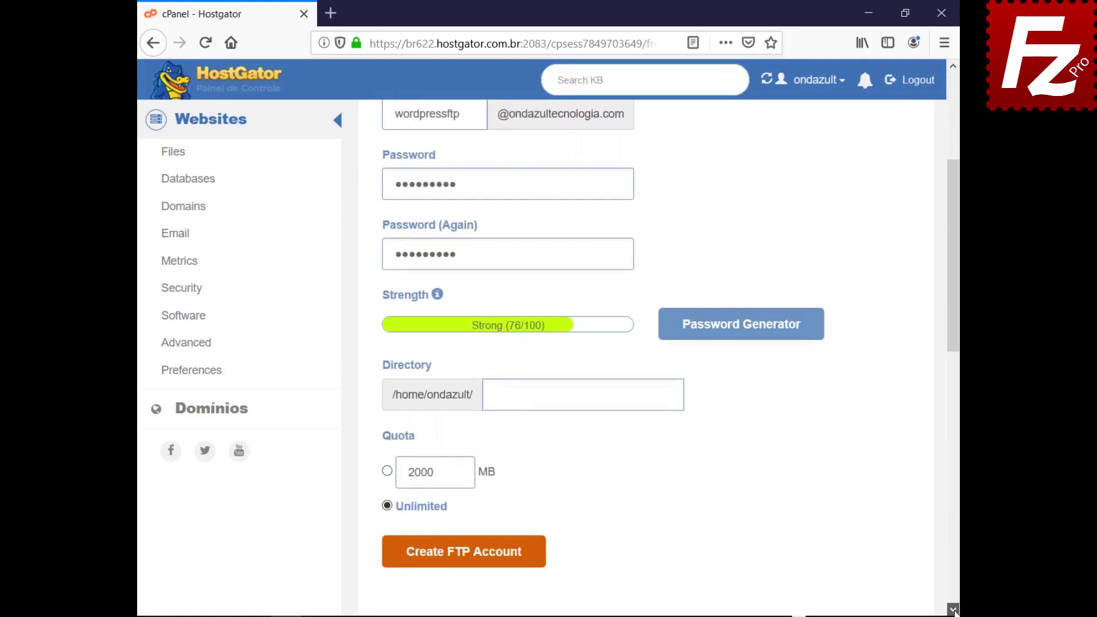
text(public_html/wordpress)
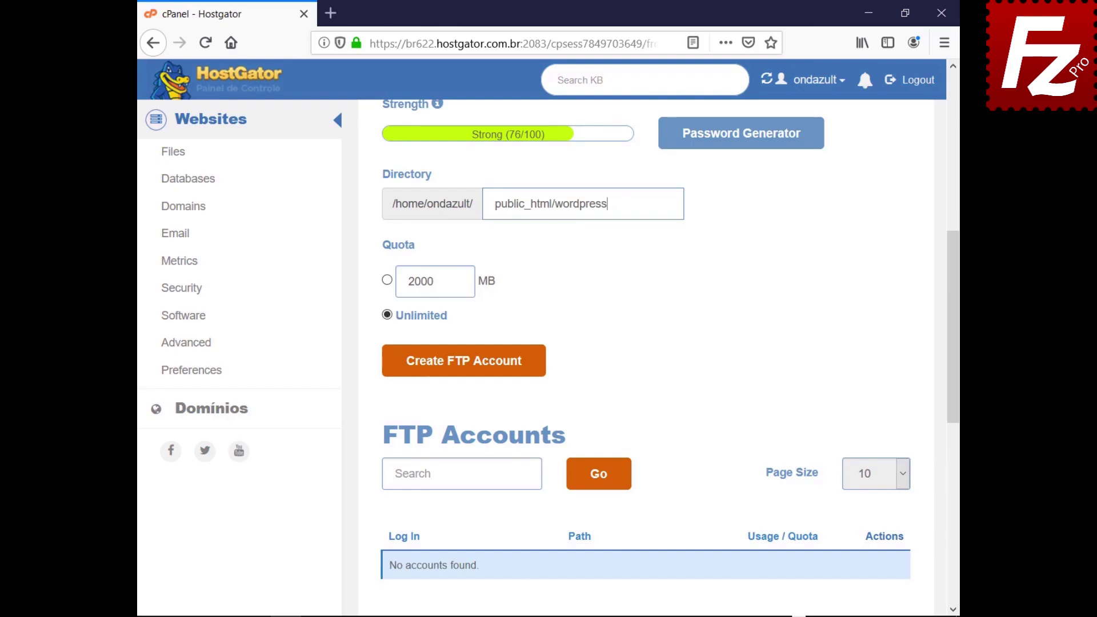
click(461, 370)
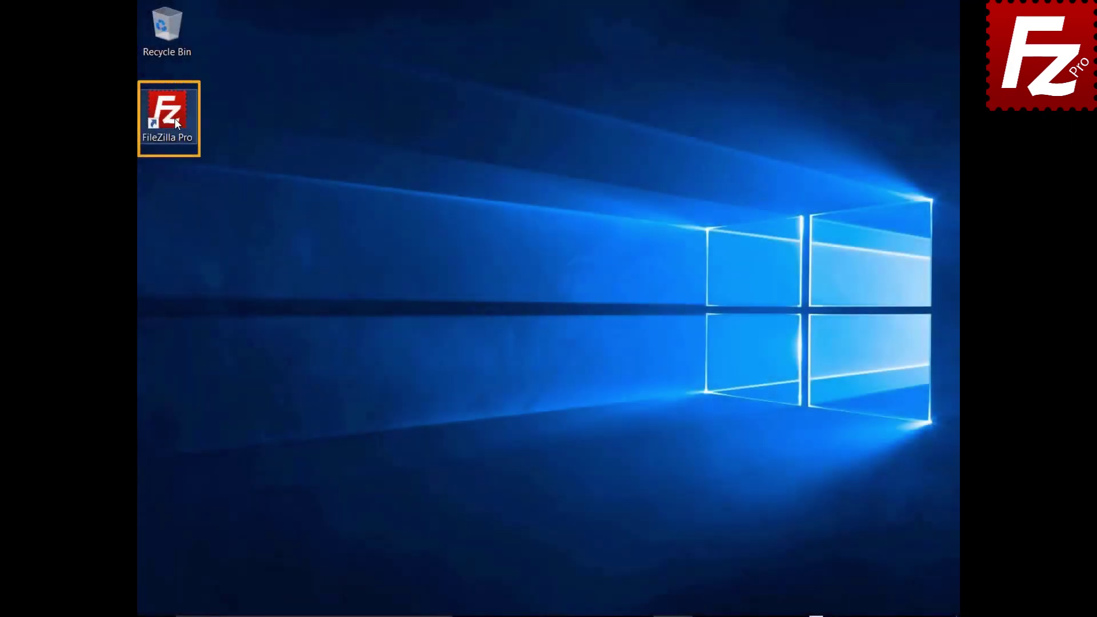
Launch FileZilla Pro and add a new Site Manager entry named Wordpress.
double_click(173, 119)
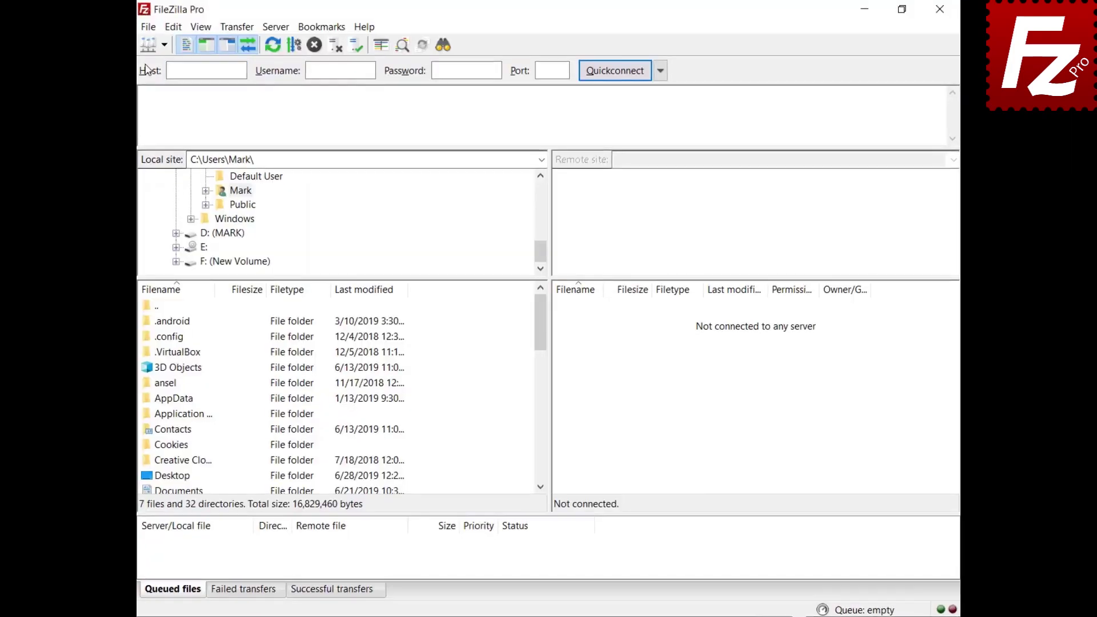
click(148, 29)
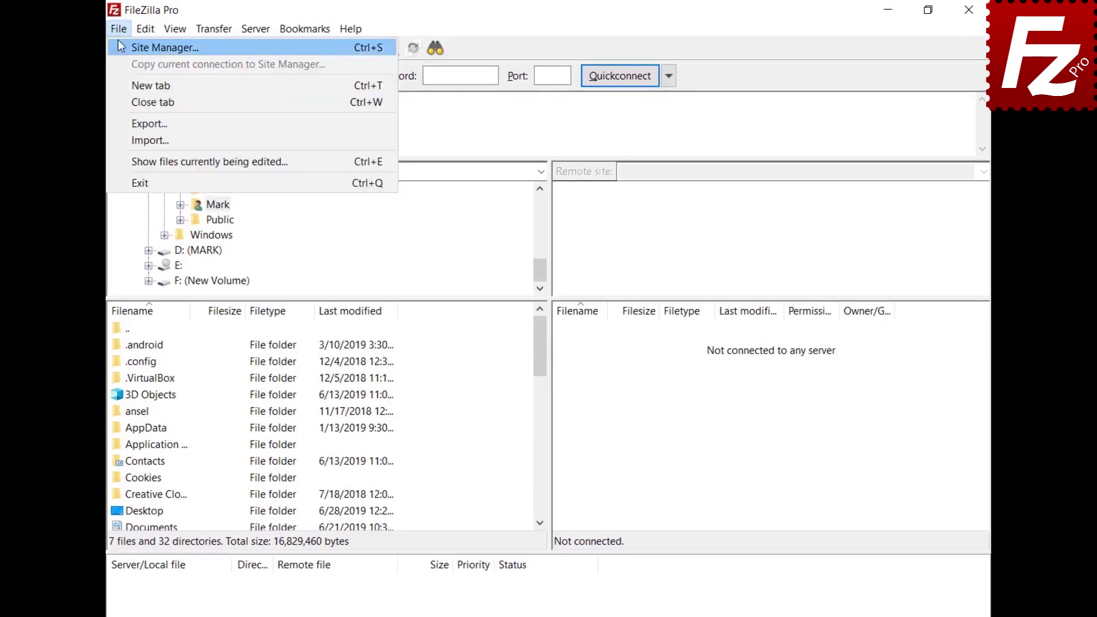
click(120, 46)
click(340, 425)
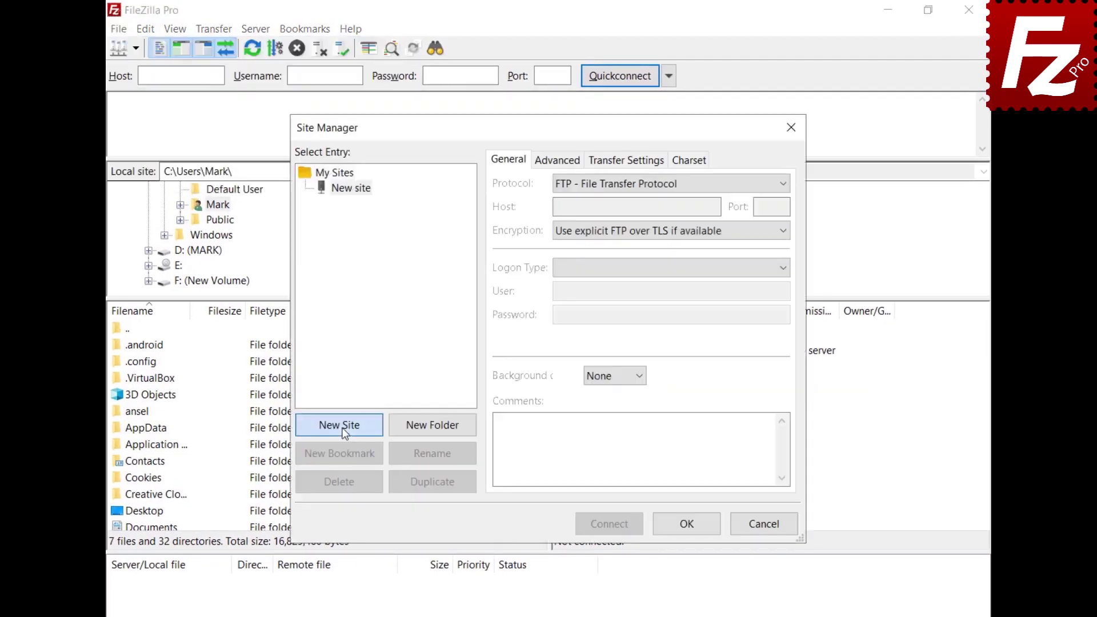
text(Wordpre)
text(ss)
click(637, 207)
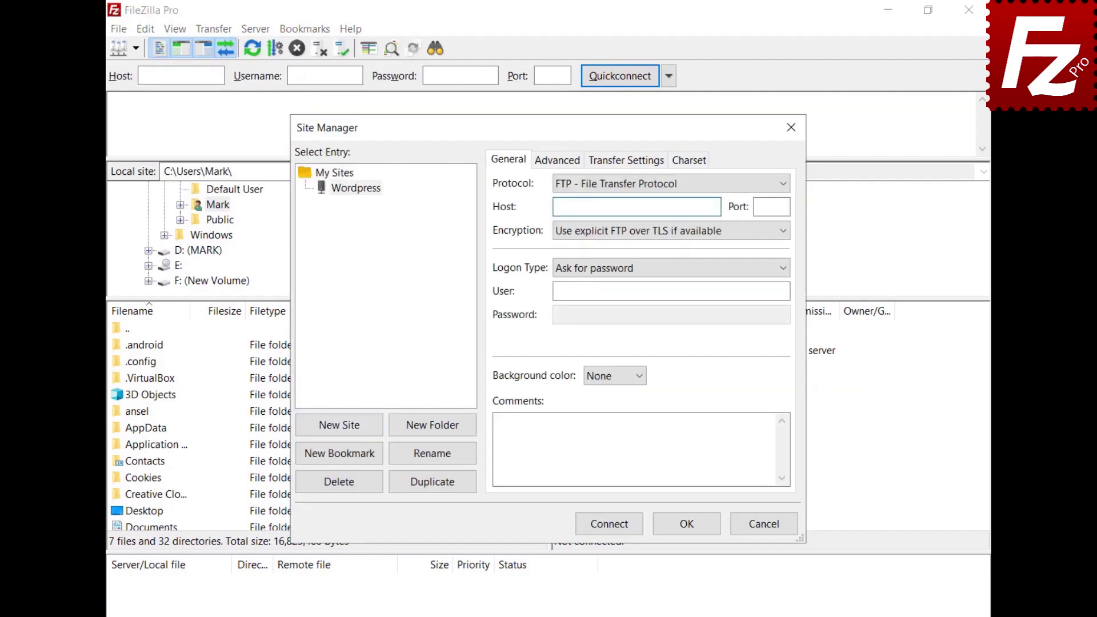
Enter the host with Normal logon and the FTP account's credentials, connect, and always trust the certificate.
text(ftp.ondazultecnologia.com)
click(671, 291)
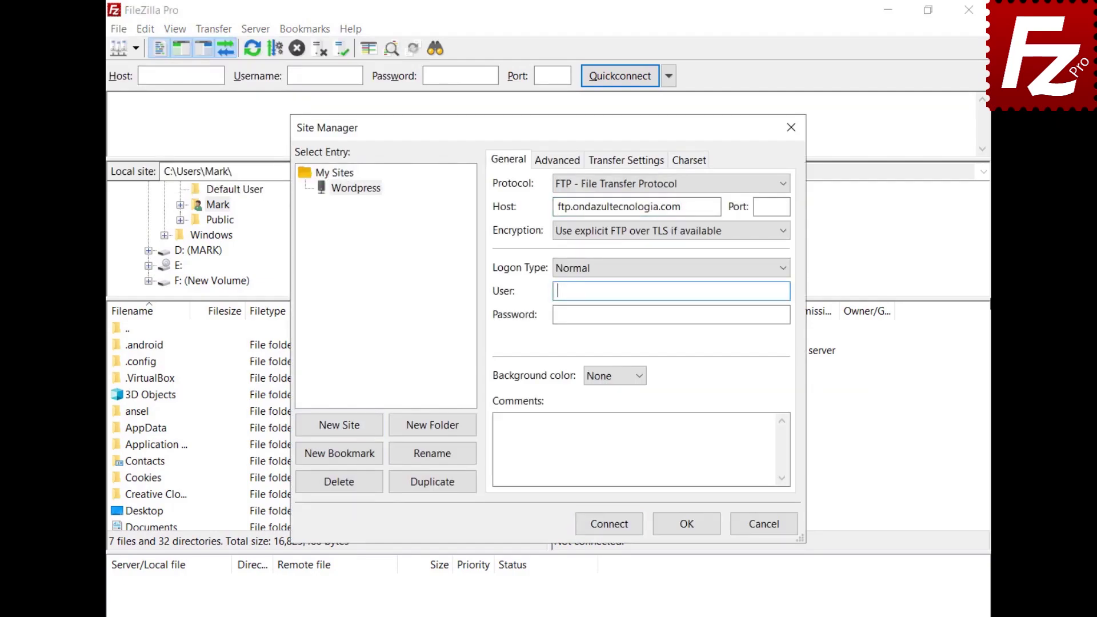
key(ctrl+v)
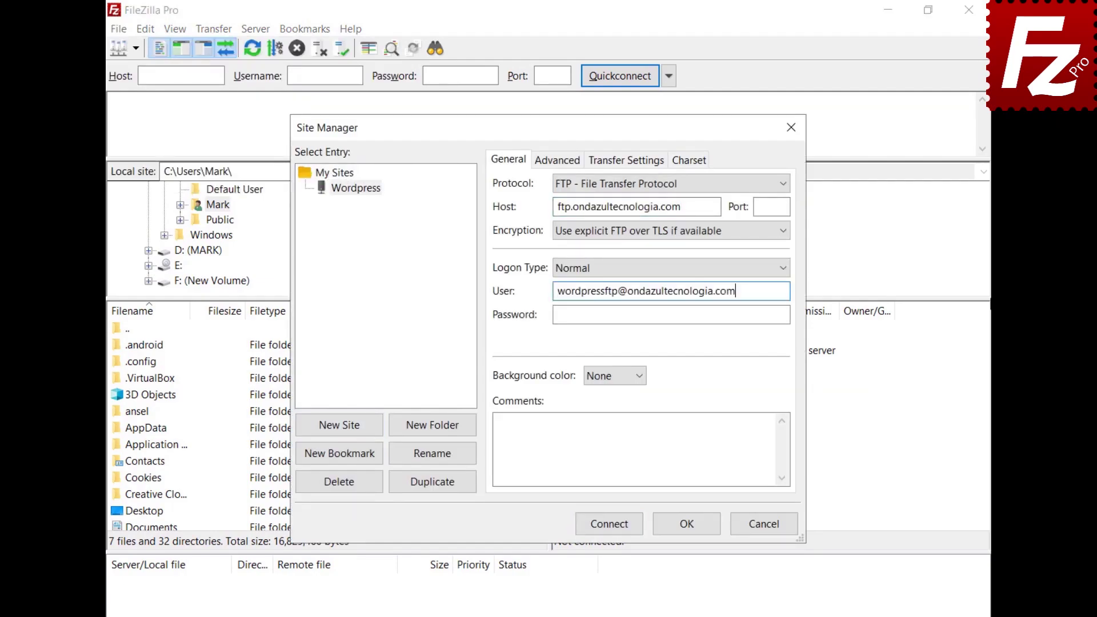
click(671, 315)
key(ctrl+v)
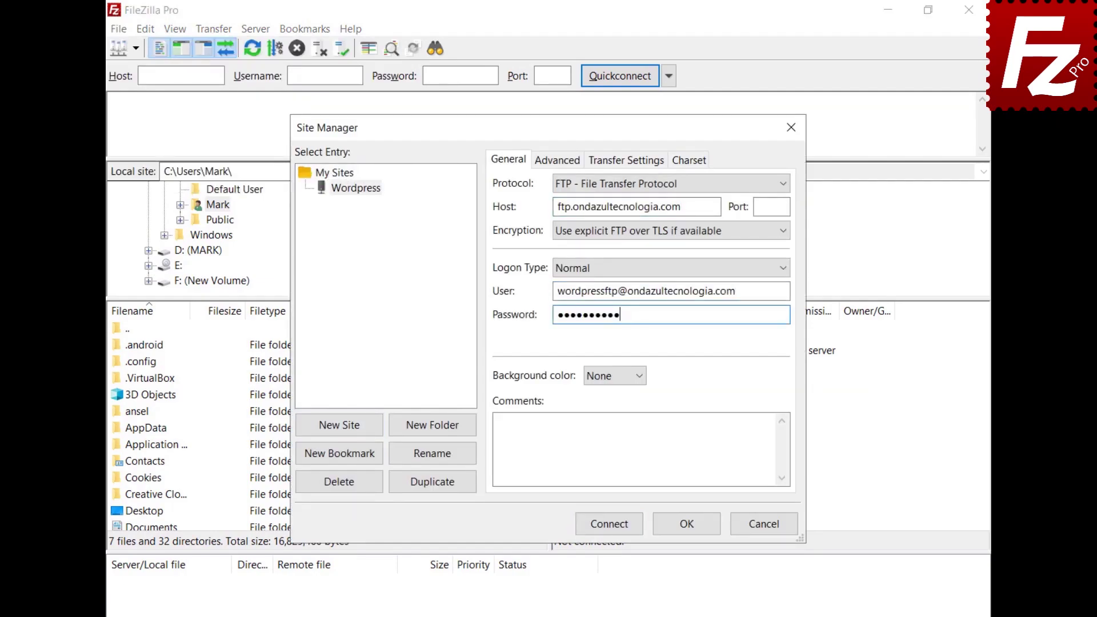
click(608, 524)
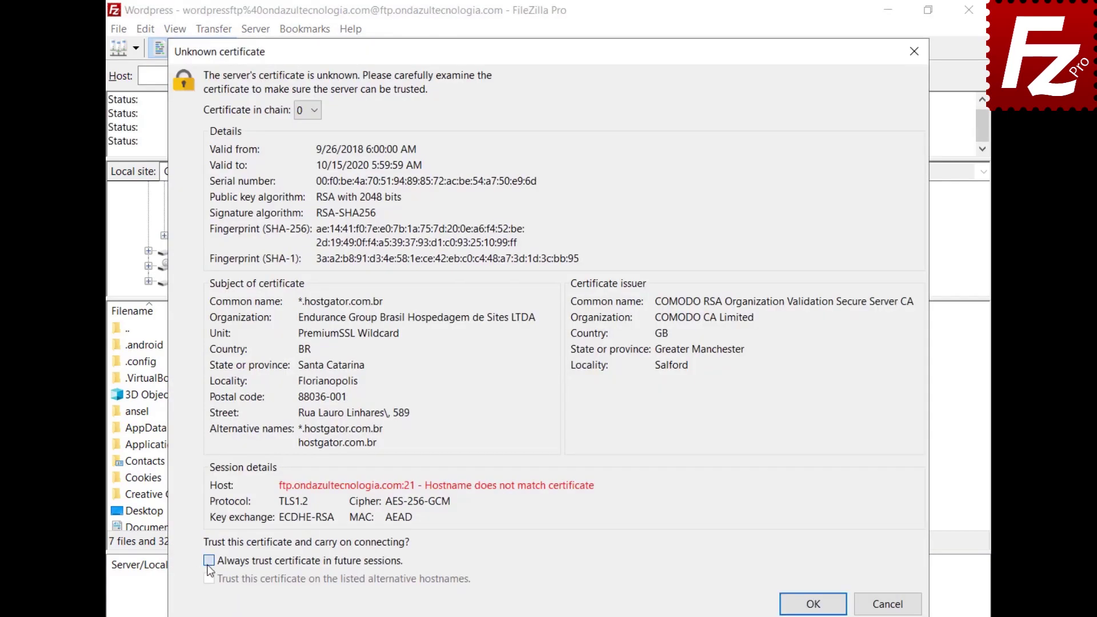
click(209, 561)
click(813, 604)
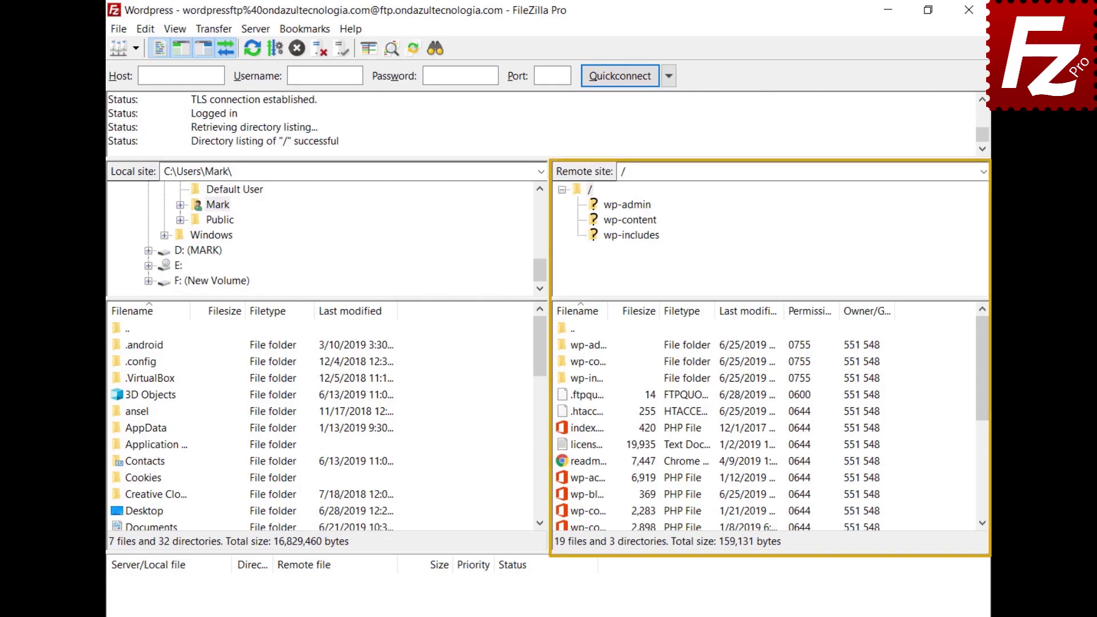
Open wp-blog-header.php in the editor and add a first line 'Enter a new line here'.
right_click(564, 493)
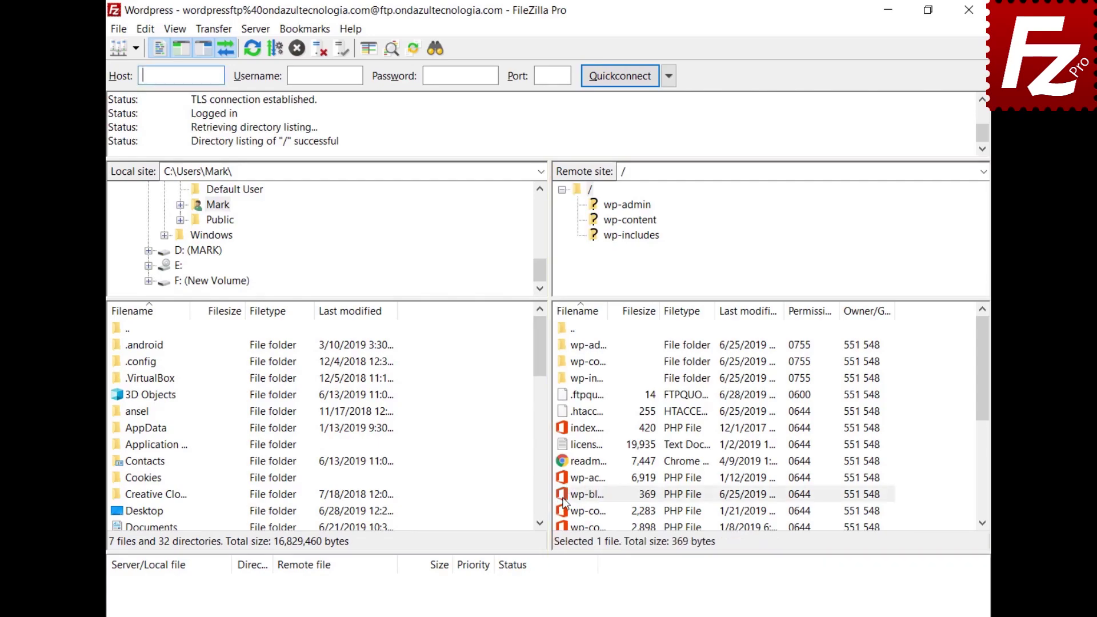
click(578, 345)
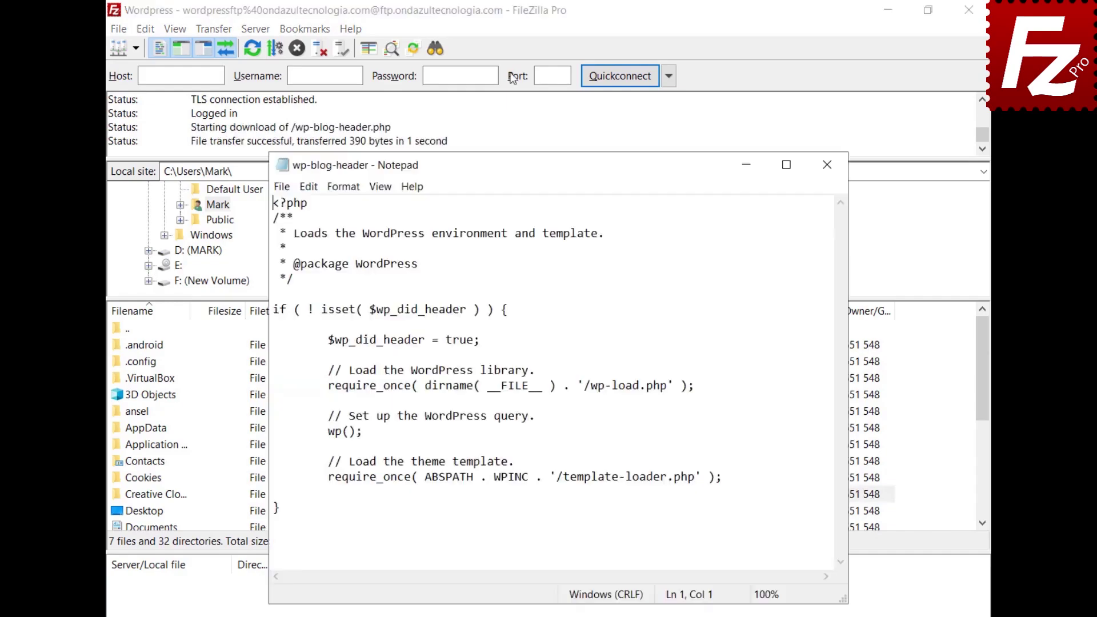
key(Return)
key(Up)
text(Enter )
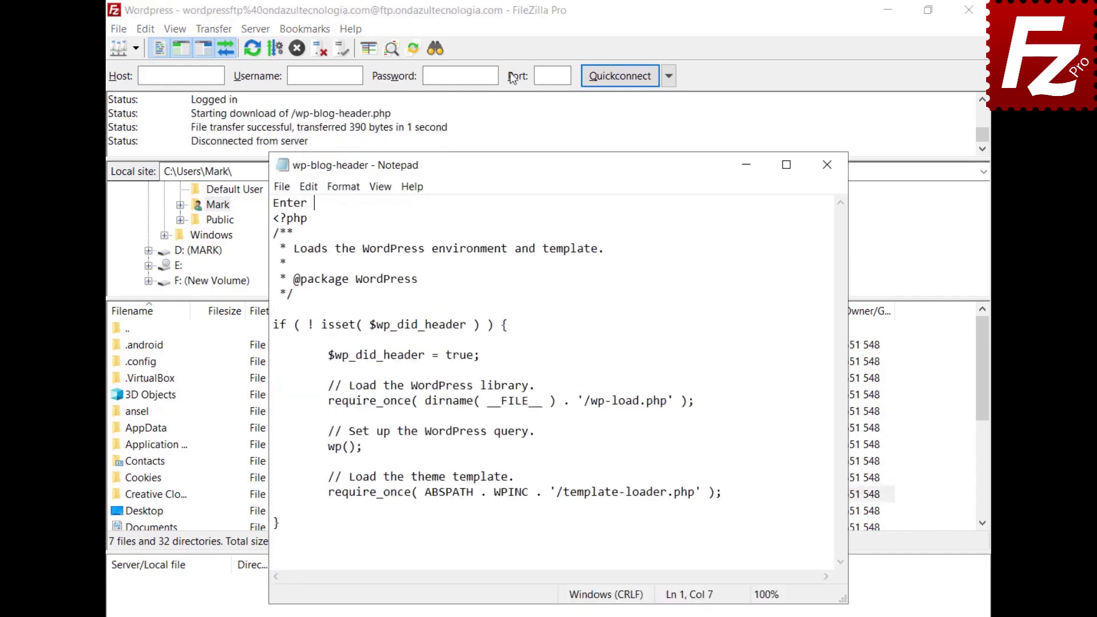
text(a new line here)
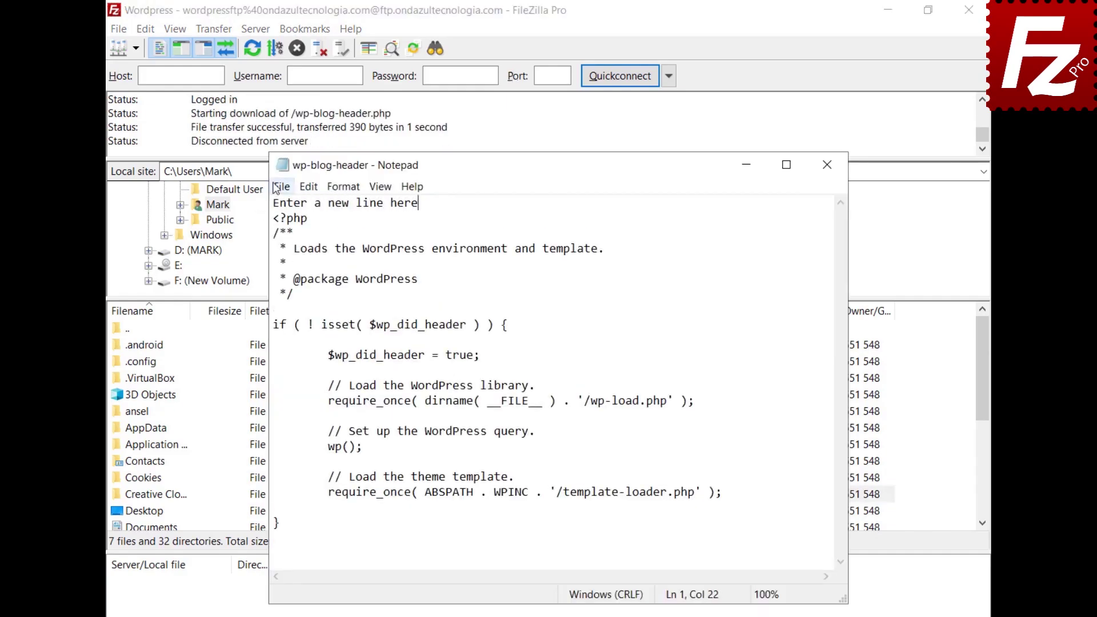
Save the edited file on exit and upload it back to the server.
click(278, 188)
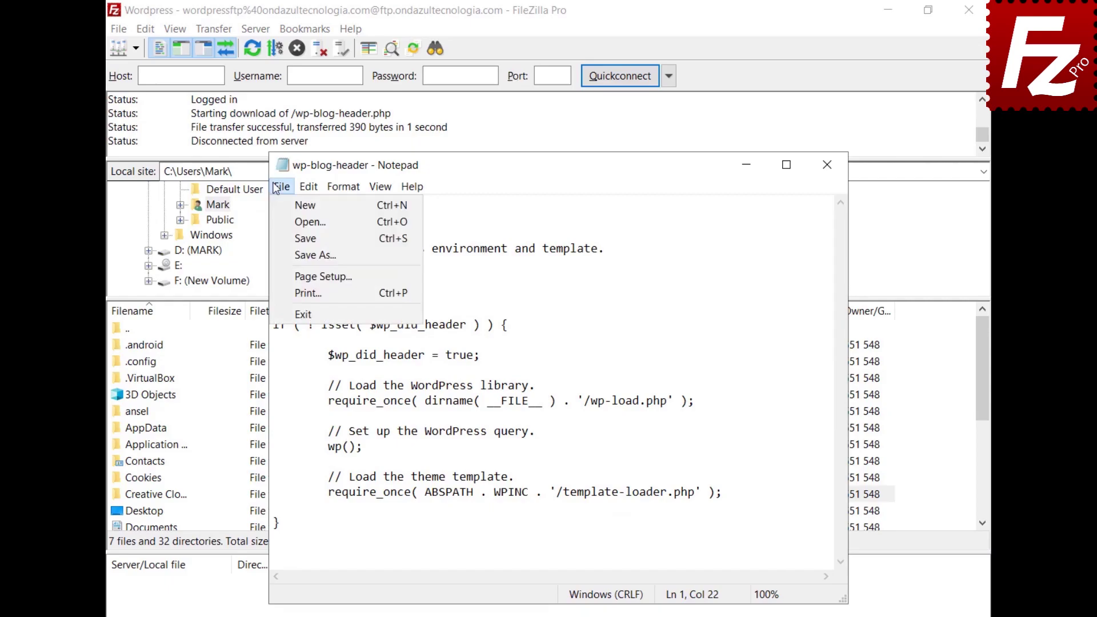
click(299, 314)
click(505, 353)
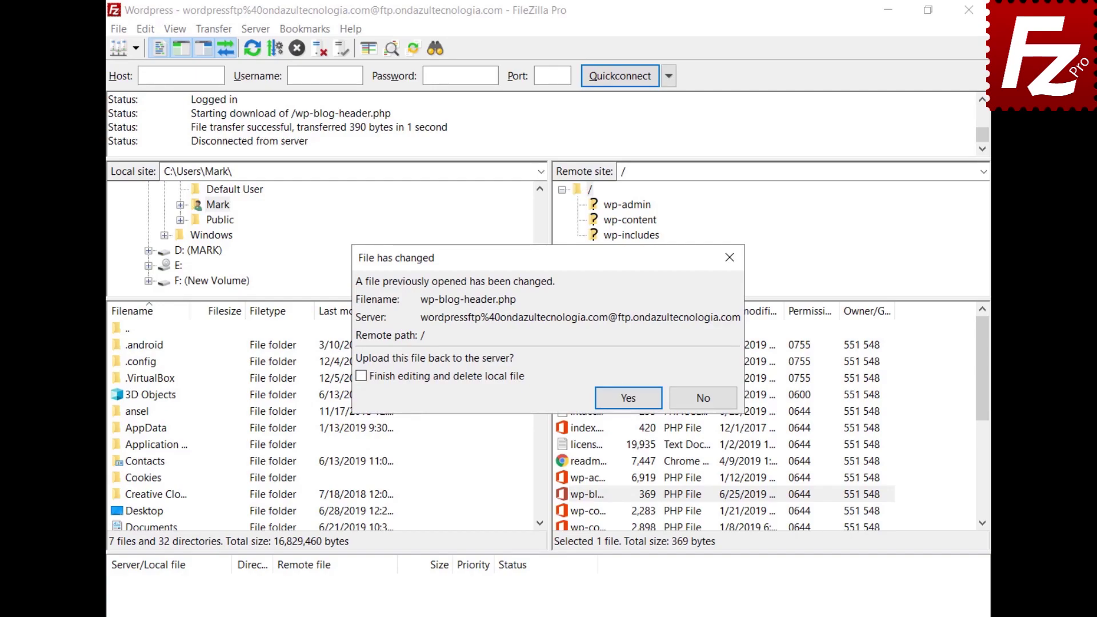
click(628, 399)
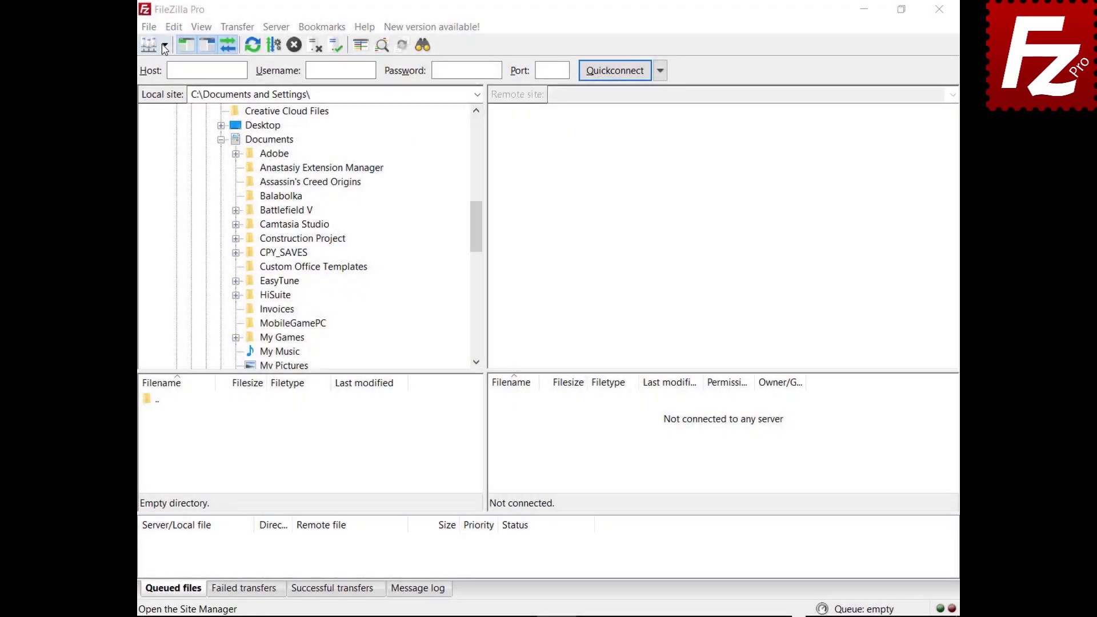
Connect to the saved FTP site, drag Financial.xlsx into local Documents and Evaluation.pdf to the server root.
click(165, 45)
click(169, 83)
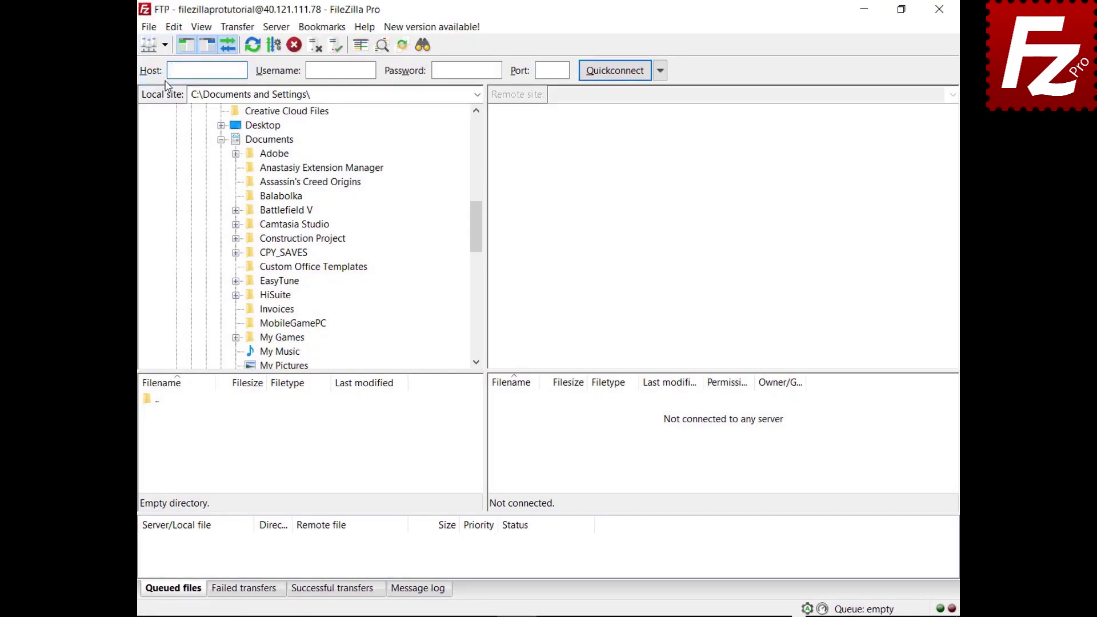
click(502, 434)
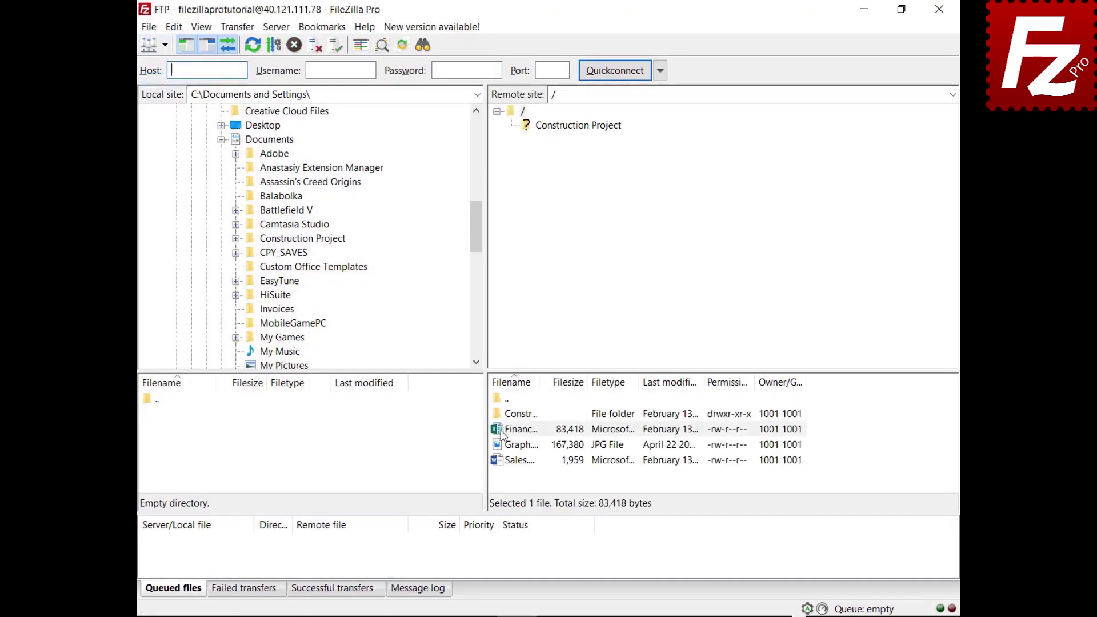
drag(502, 434, 307, 148)
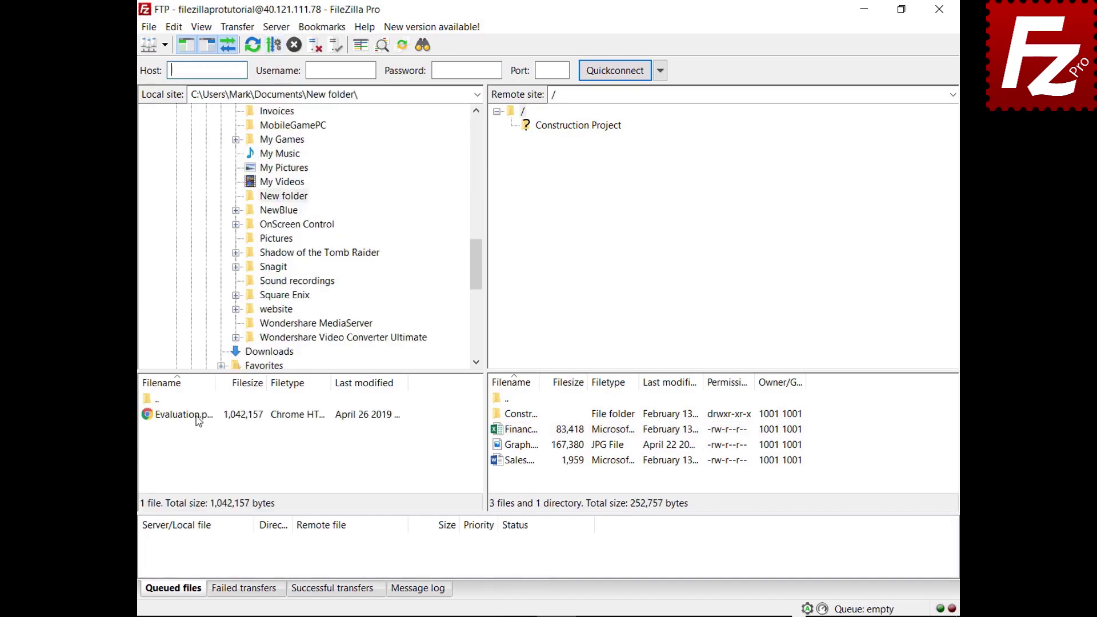
click(197, 419)
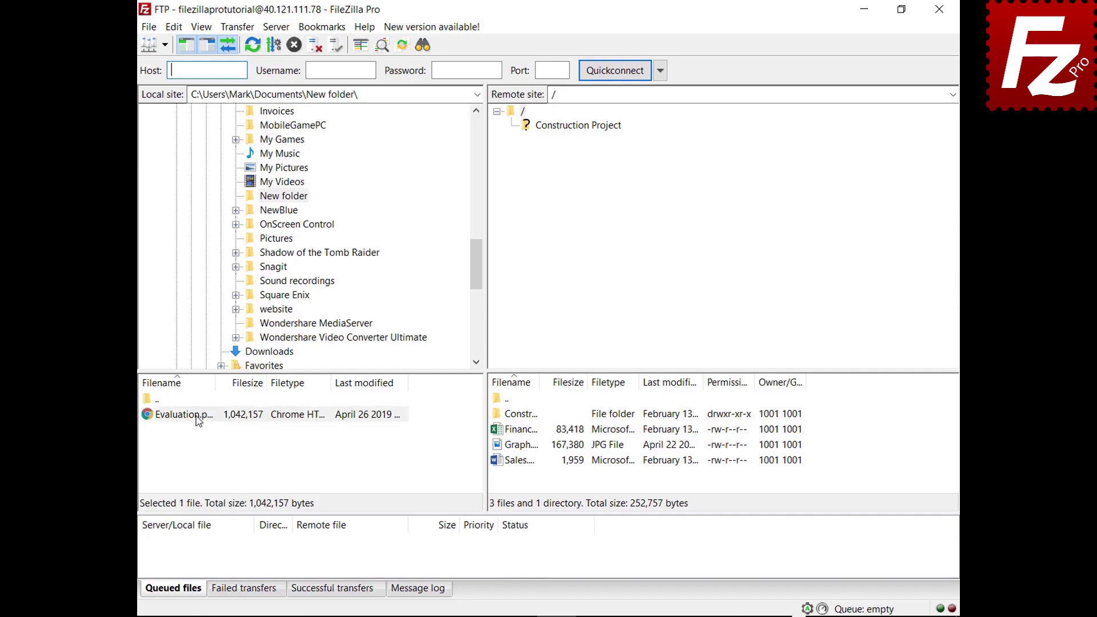
drag(198, 420, 533, 480)
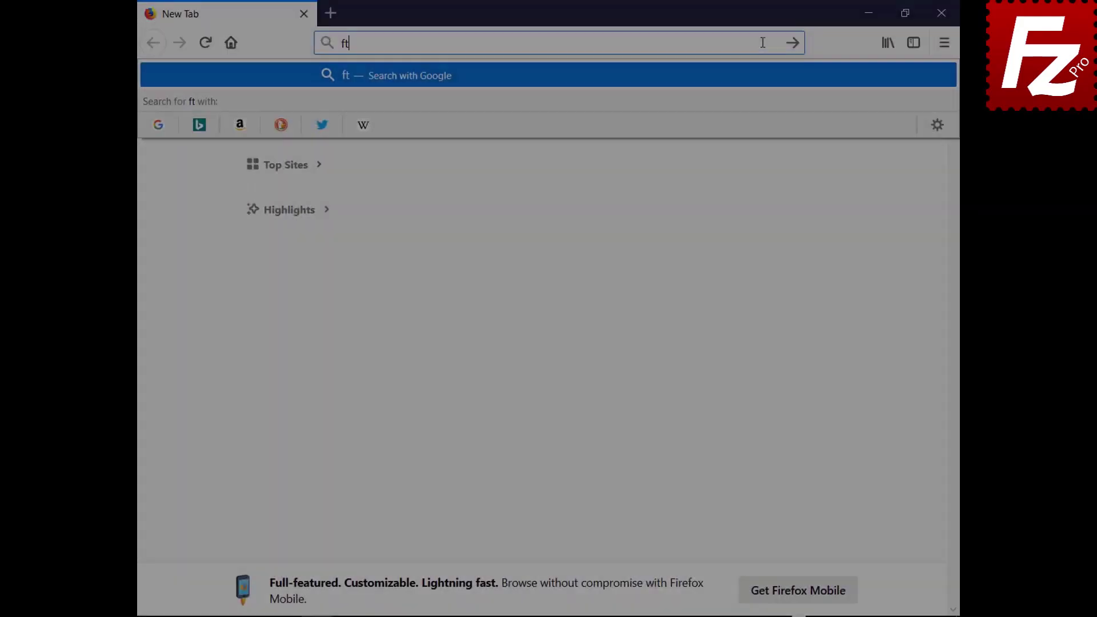
On ftptest.net, enter host 40.121.111.78, username filezillaprotutorial and the account password.
text(ptest.ne)
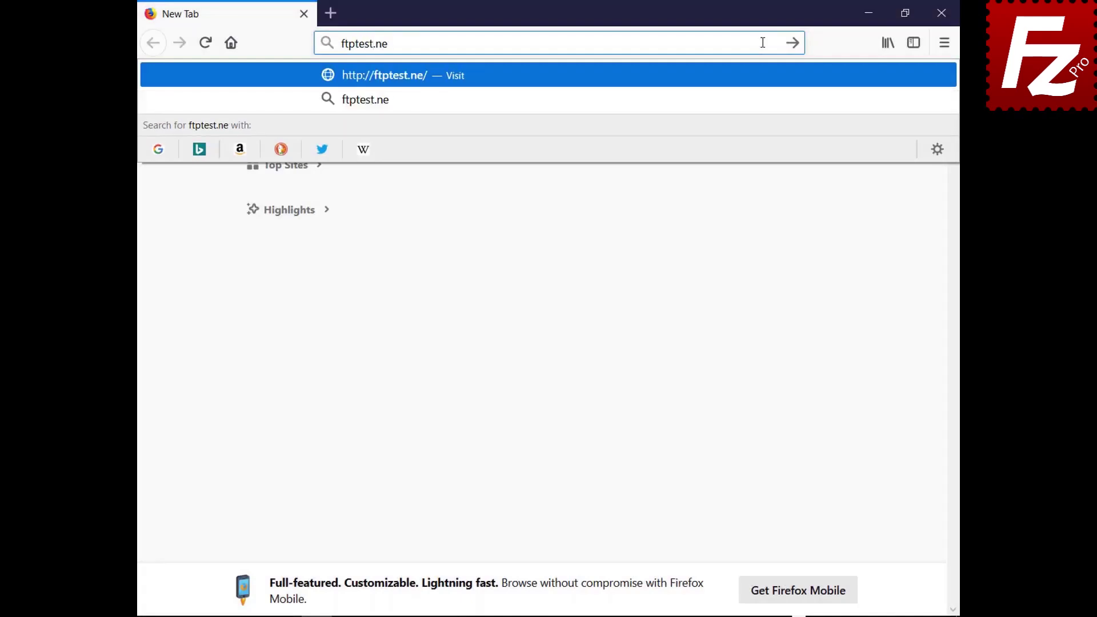
text(t)
key(Return)
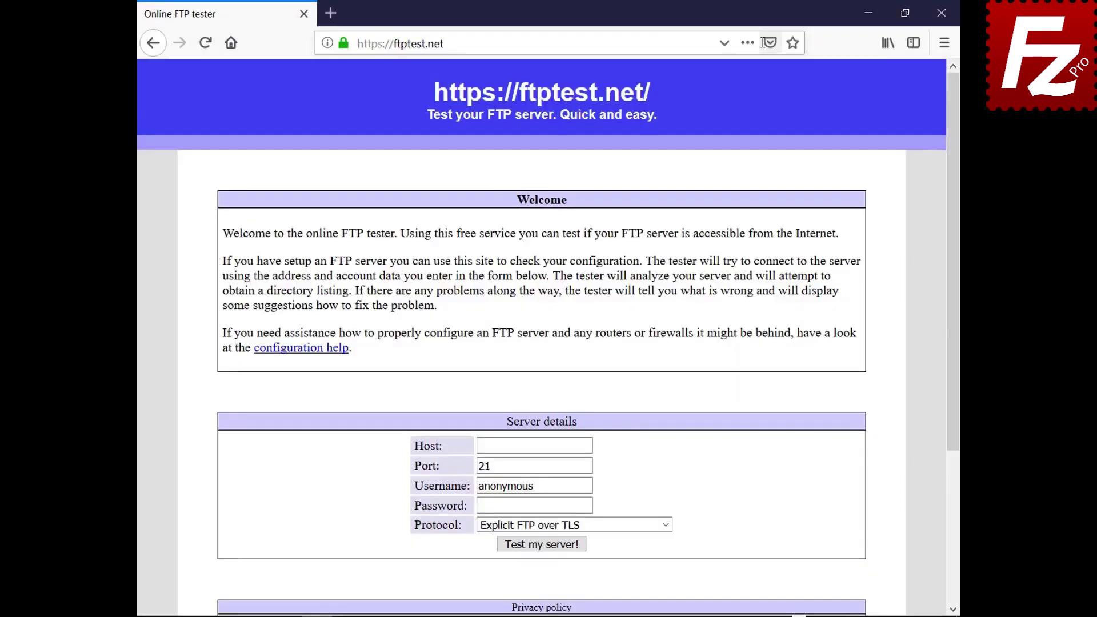
click(588, 446)
text(40.121.111.78)
click(589, 486)
key(BackSpace)
key(BackSpace)
key(BackSpace)
key(BackSpace)
key(BackSpace)
key(BackSpace)
key(BackSpace)
key(BackSpace)
key(BackSpace)
text(filezillaprotutorial)
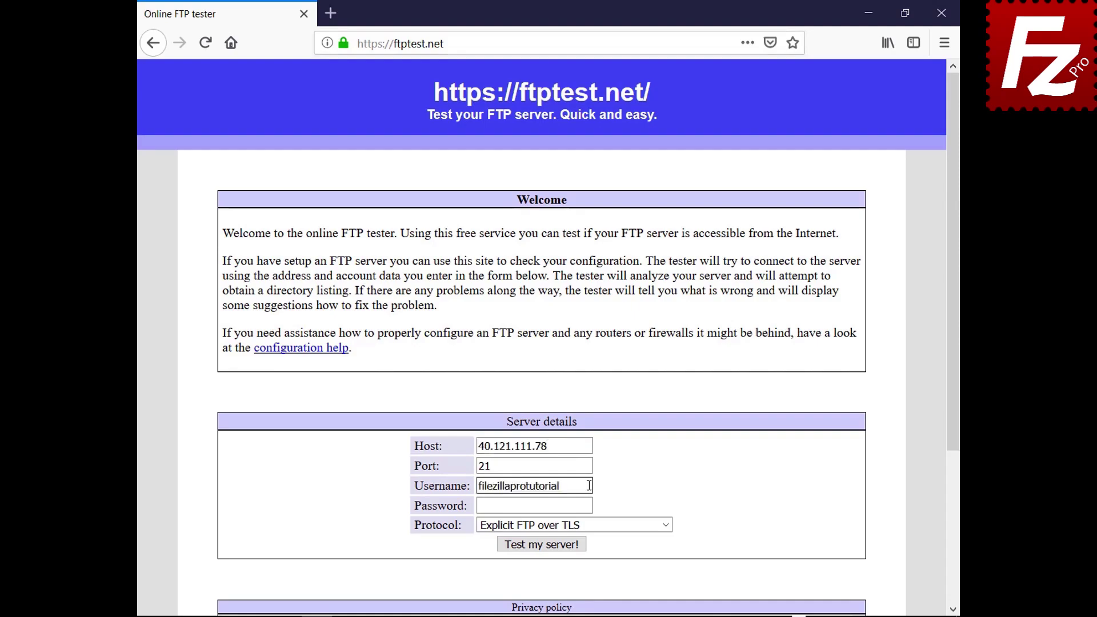
click(589, 505)
key(ctrl+v)
Allow fallback to plain FTP, run the server test, and scroll to the results.
click(666, 525)
click(661, 568)
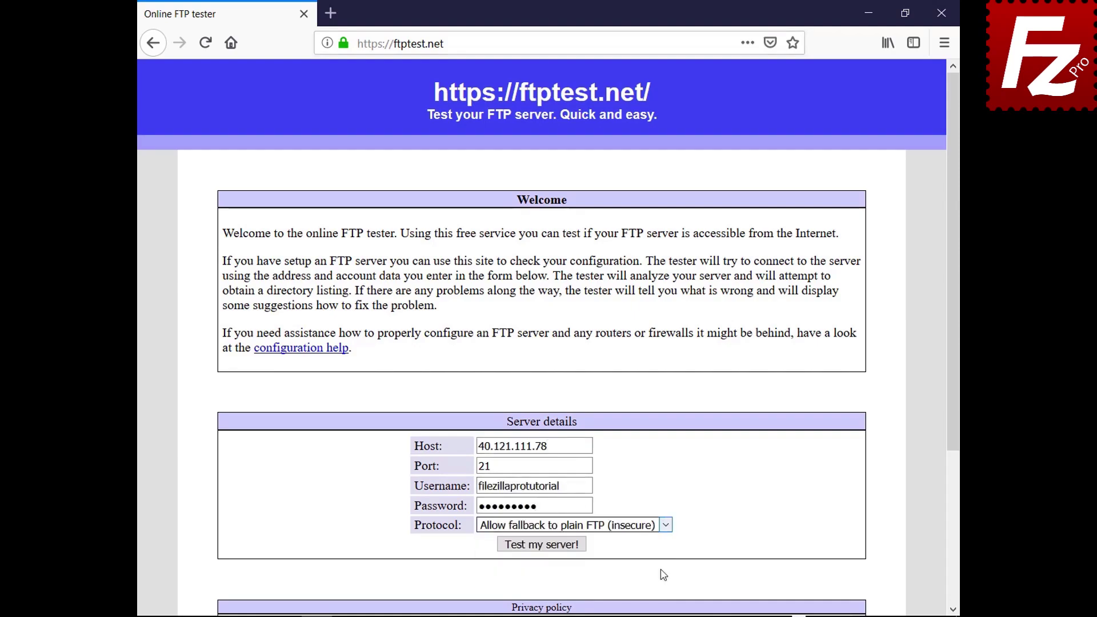
click(547, 546)
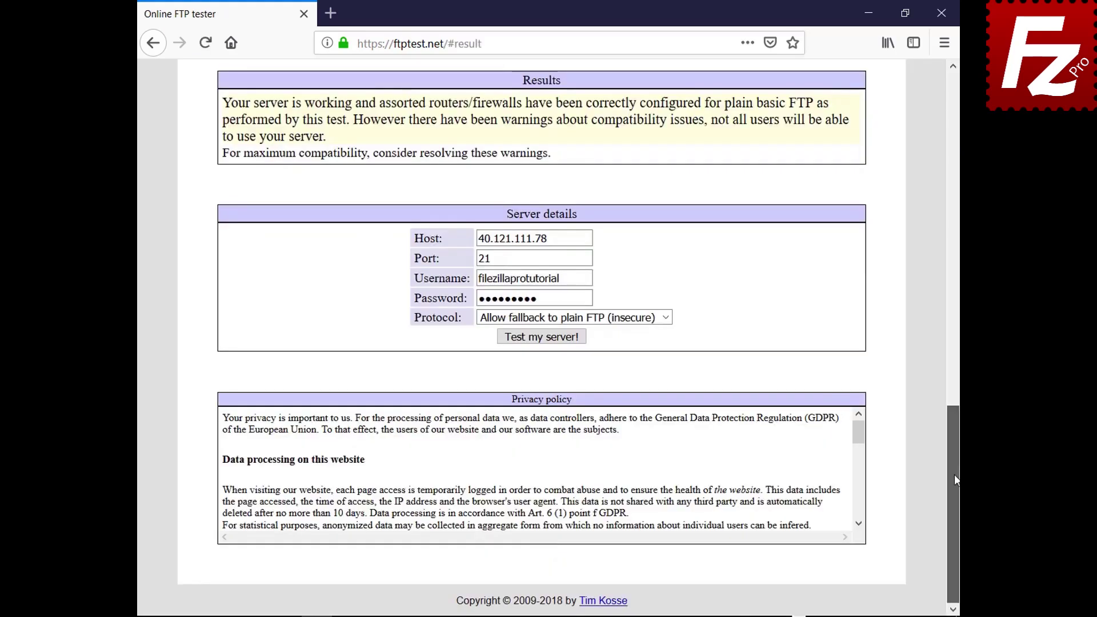
drag(954, 475, 901, 143)
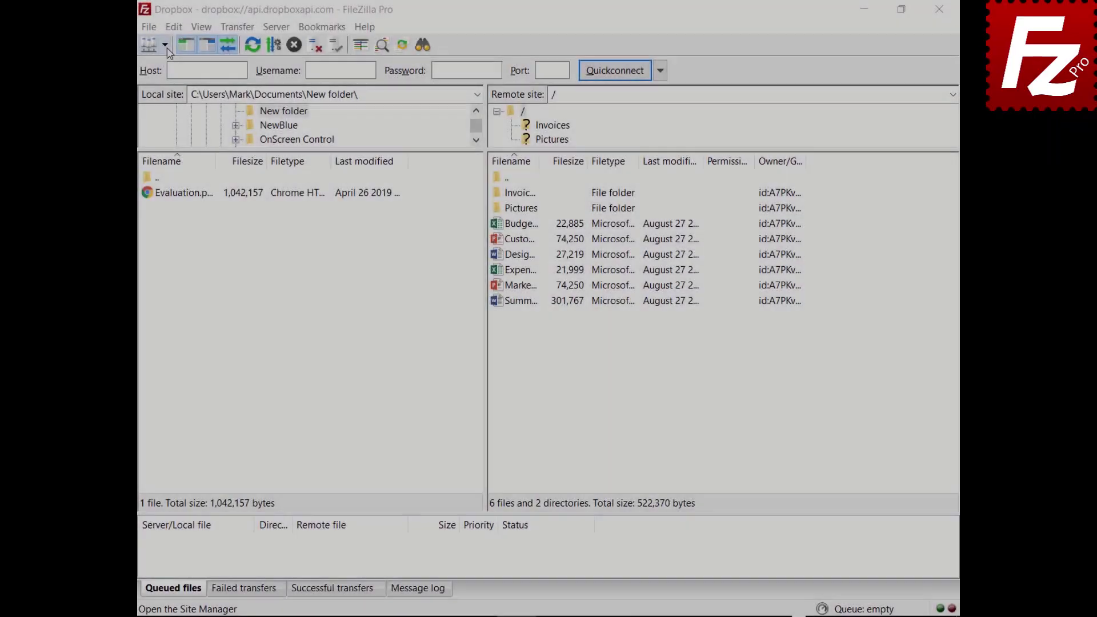
Open the saved OneDrive site in a new tab, then return to the Dropbox tab.
click(164, 44)
click(169, 97)
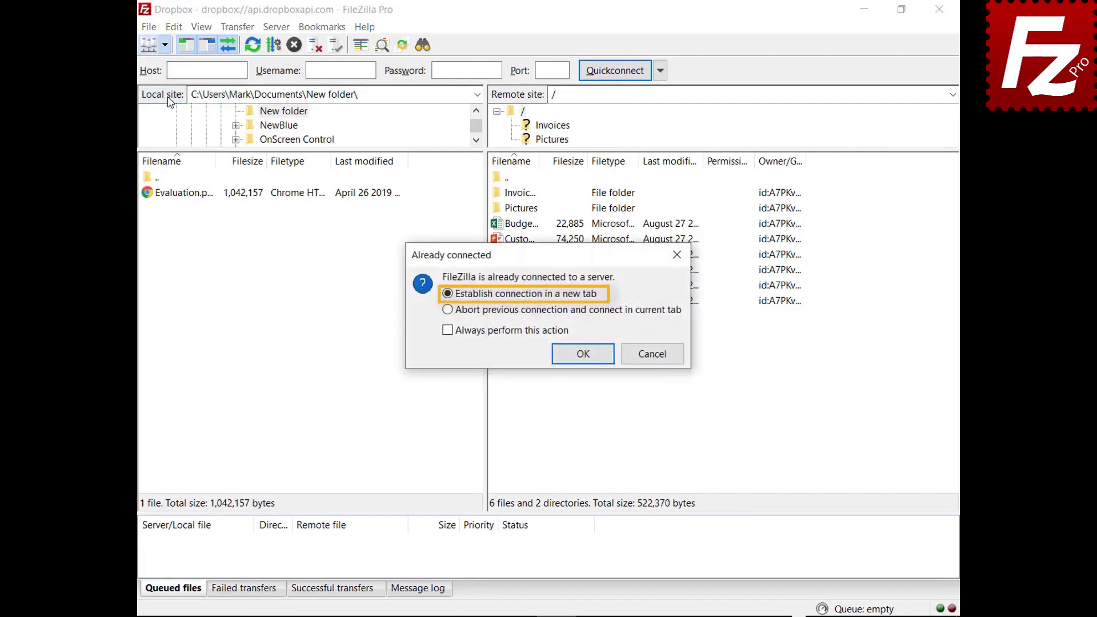
click(583, 358)
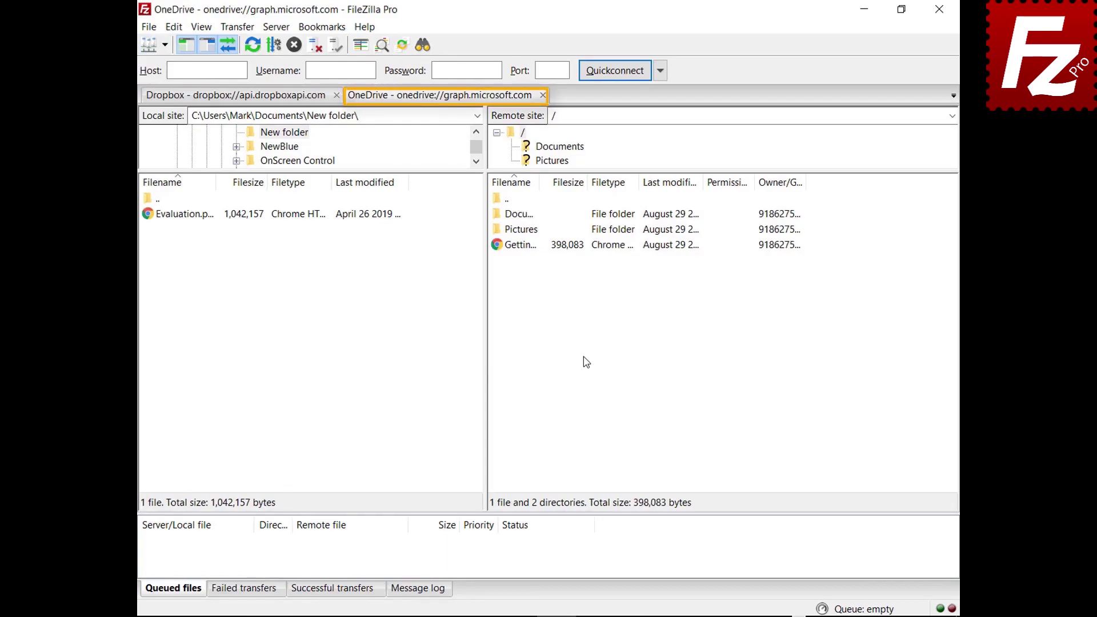
click(234, 96)
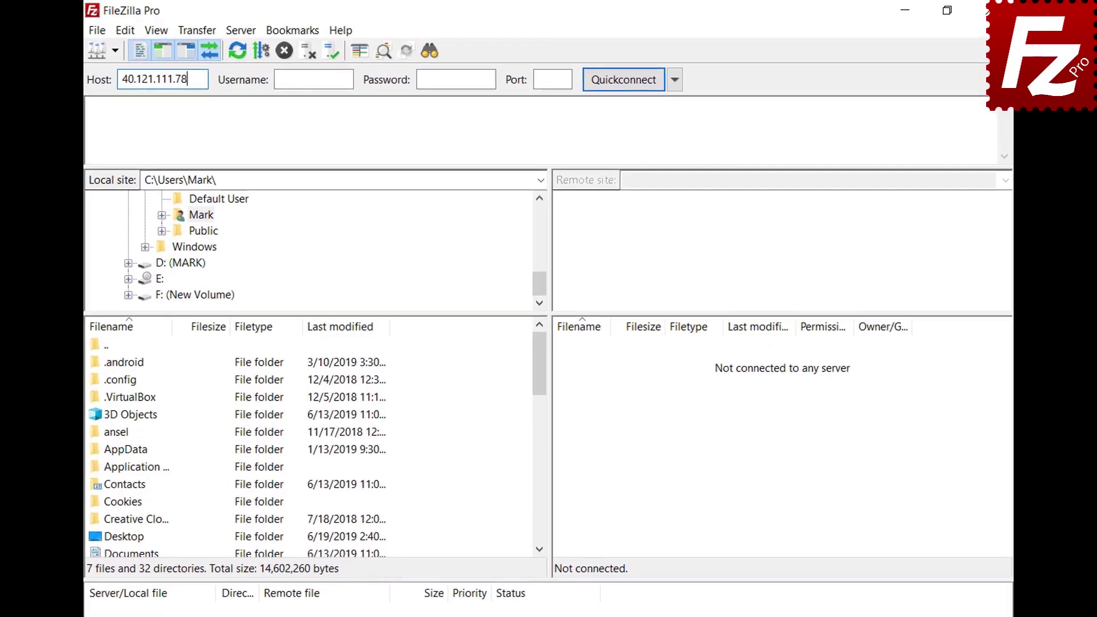
Quickconnect to 40.121.111.78 with username zillaprotutorial and the account password.
key(Tab)
text(zillaprotutorial)
key(Tab)
text(••••••••••)
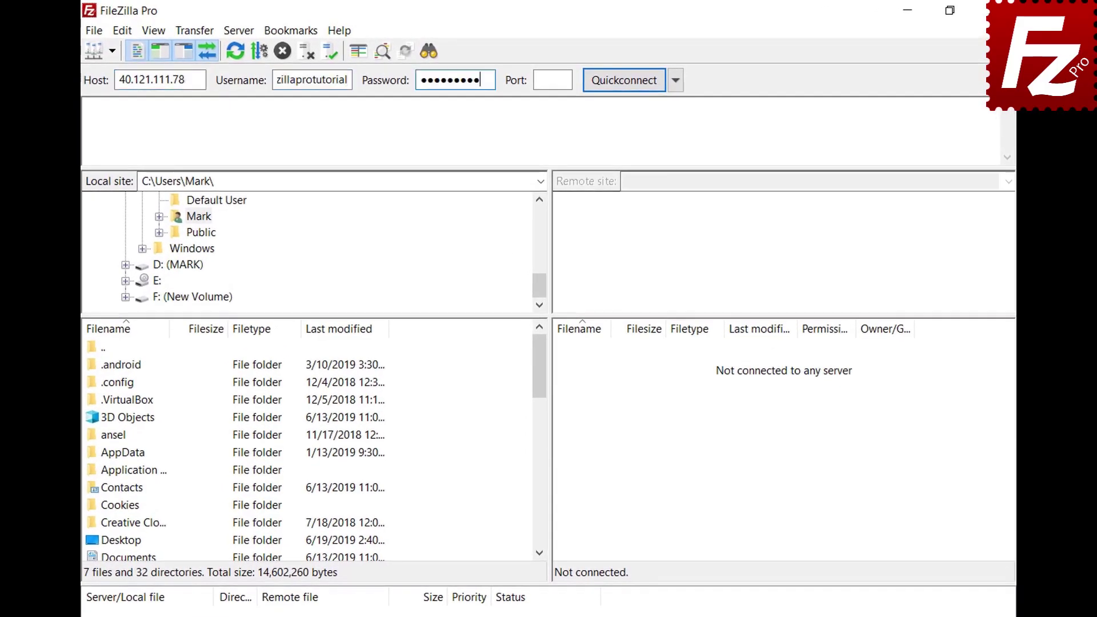
key(Return)
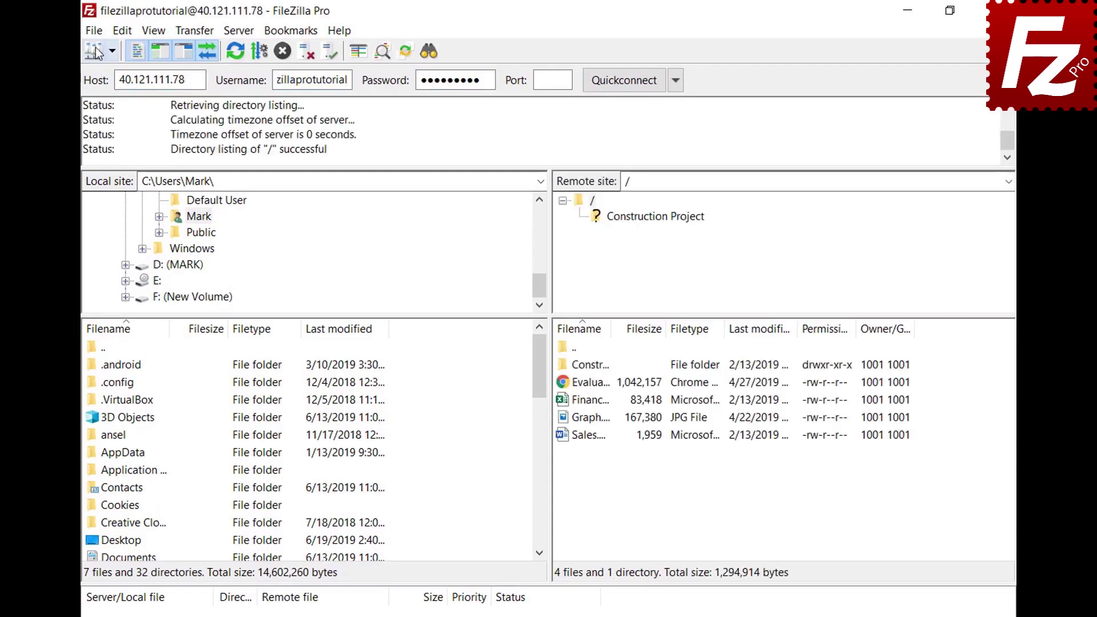
Copy the current connection to Site Manager as a site named 'New connection'.
click(94, 31)
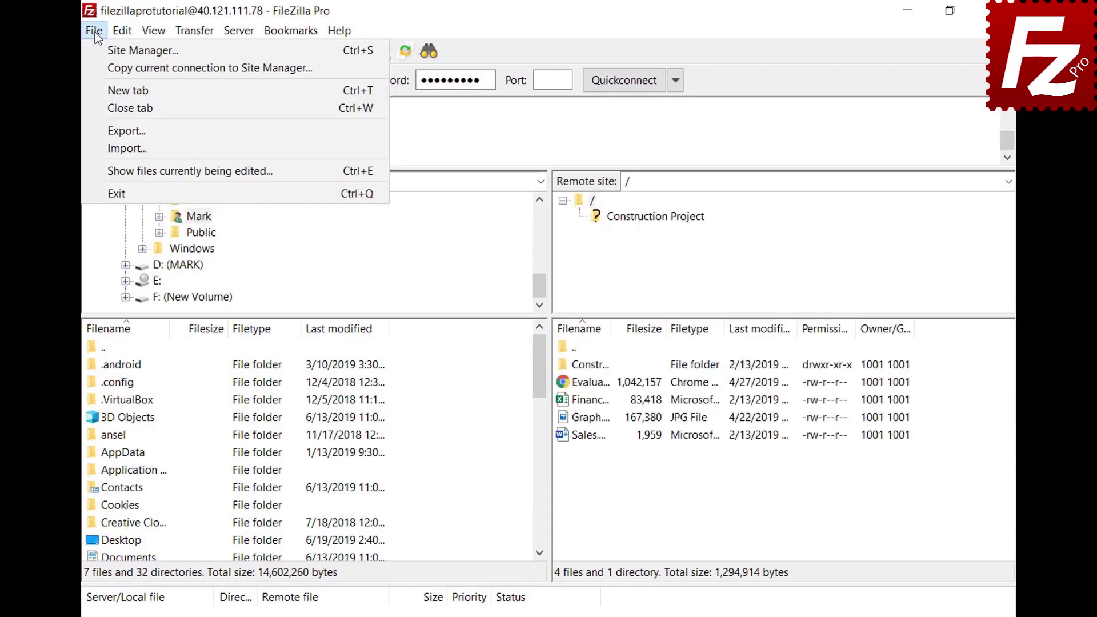
click(99, 67)
text(Ne)
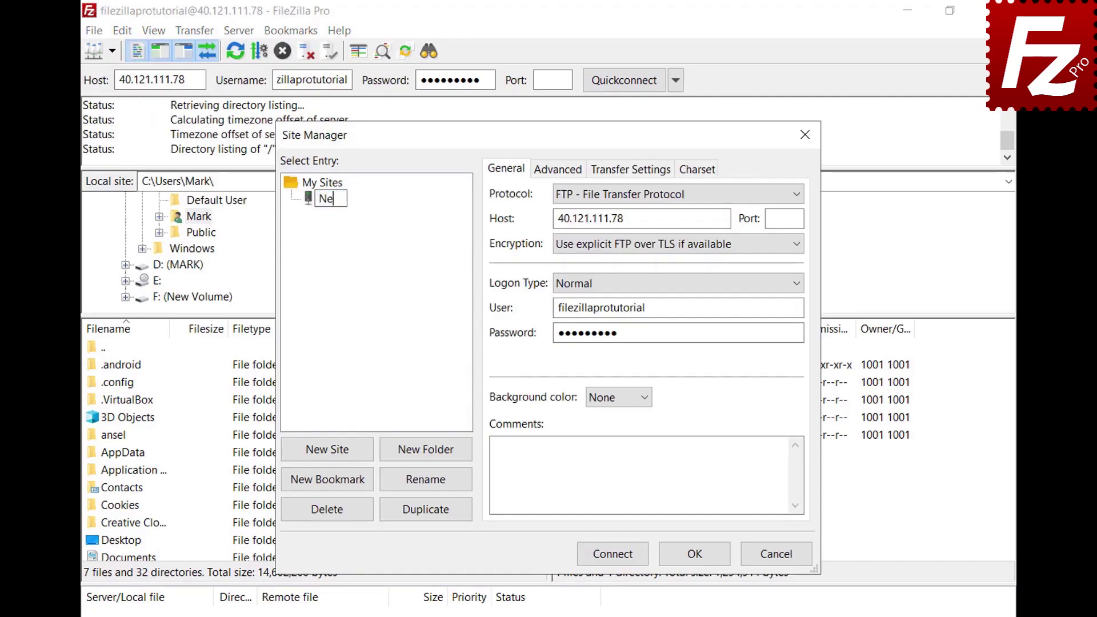
text(w connection)
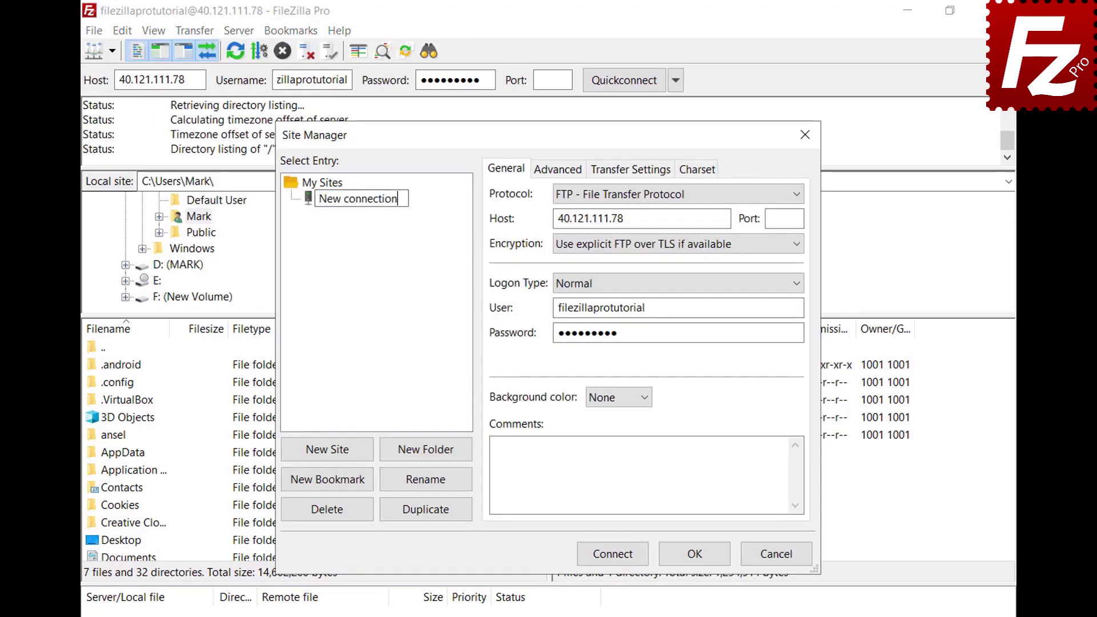
key(Return)
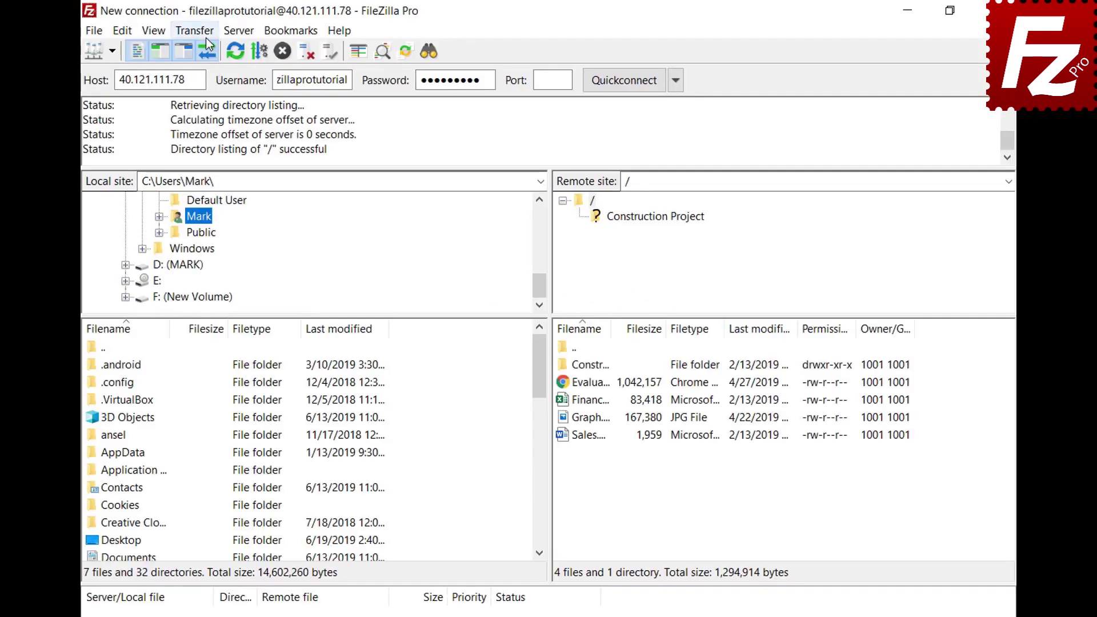
Open the Manual transfer dialog from the Transfer menu.
click(194, 30)
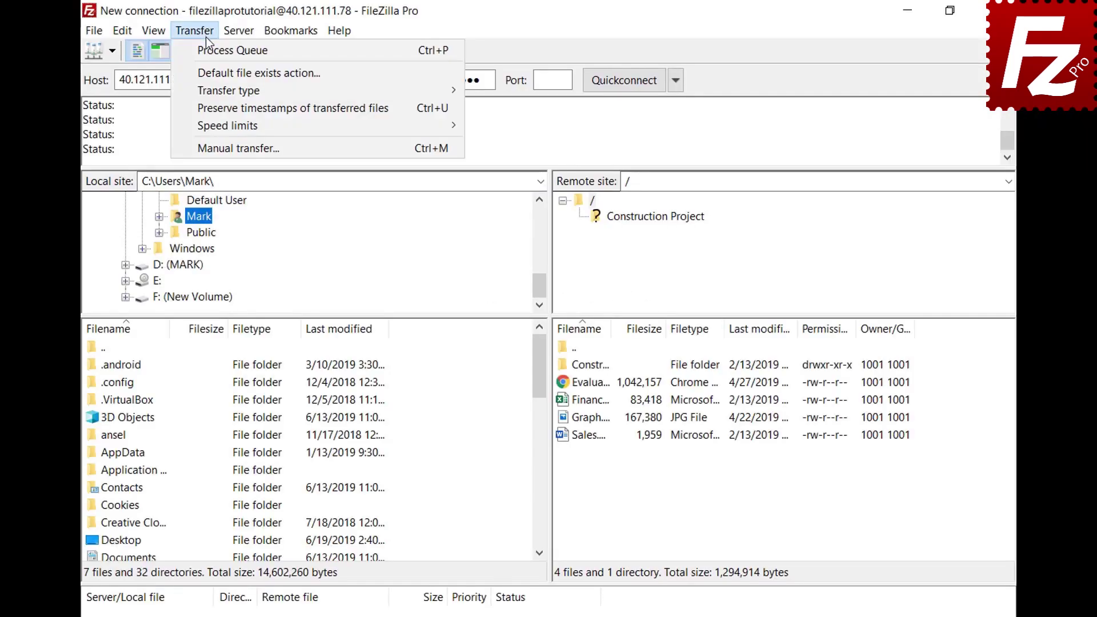
click(223, 148)
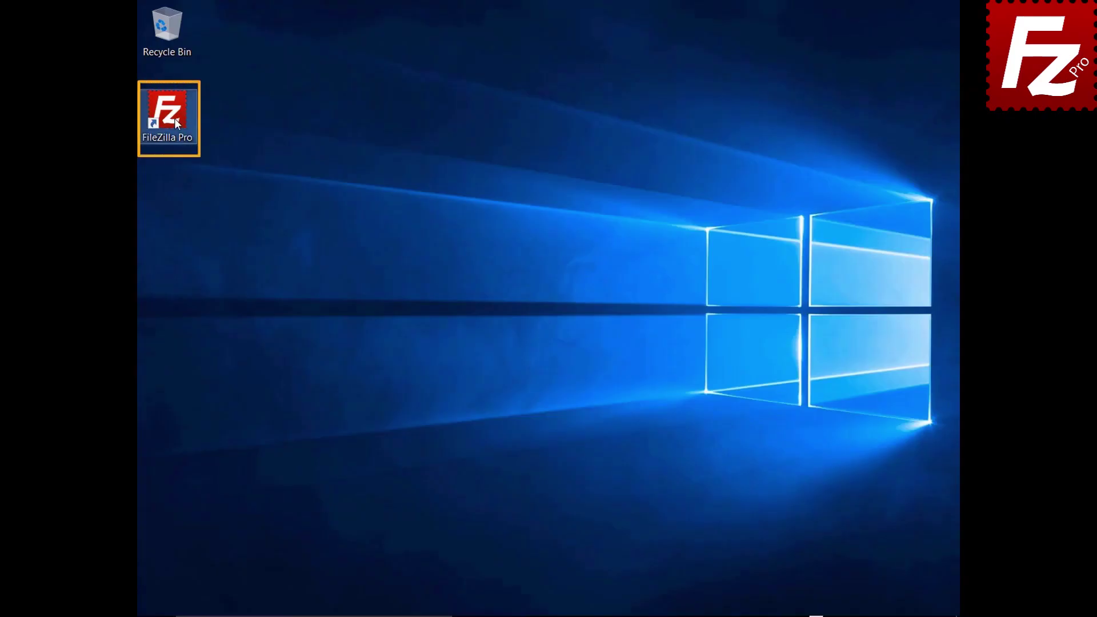
Launch FileZilla Pro and reconnect to the last-used server 40.121.111.78.
double_click(174, 118)
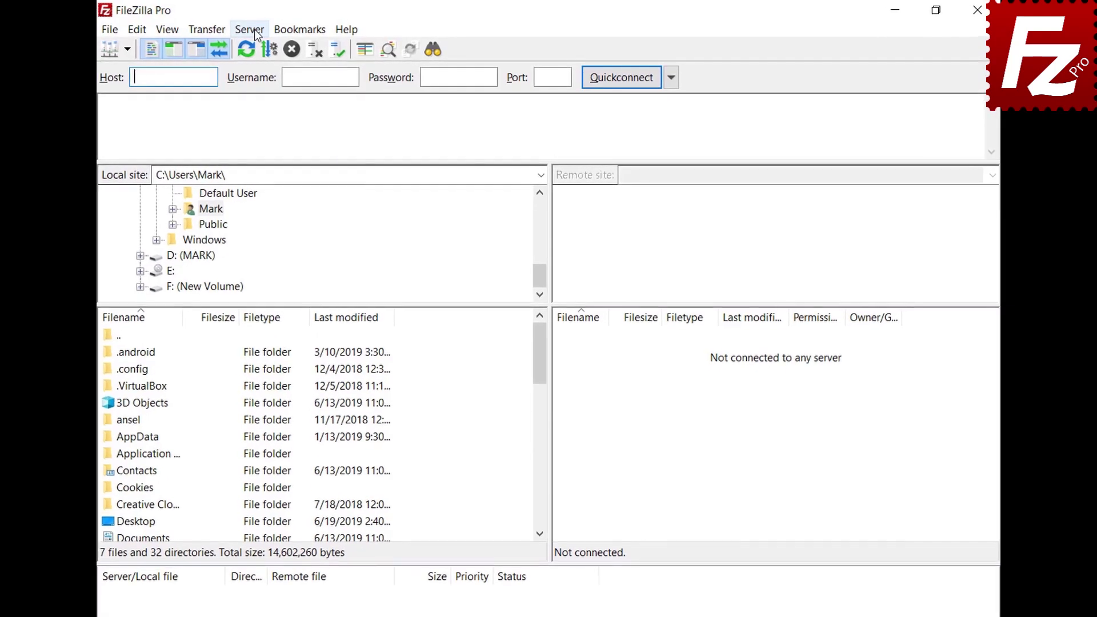
click(256, 29)
click(266, 67)
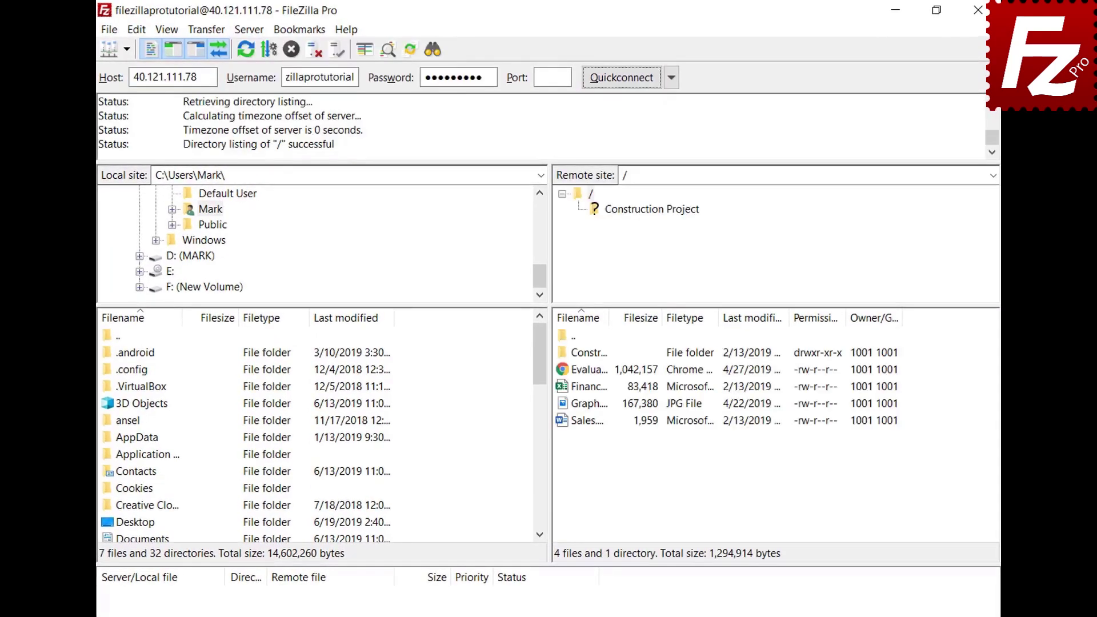
Disconnect from the server, then reconnect to 40.121.111.78 again.
click(250, 33)
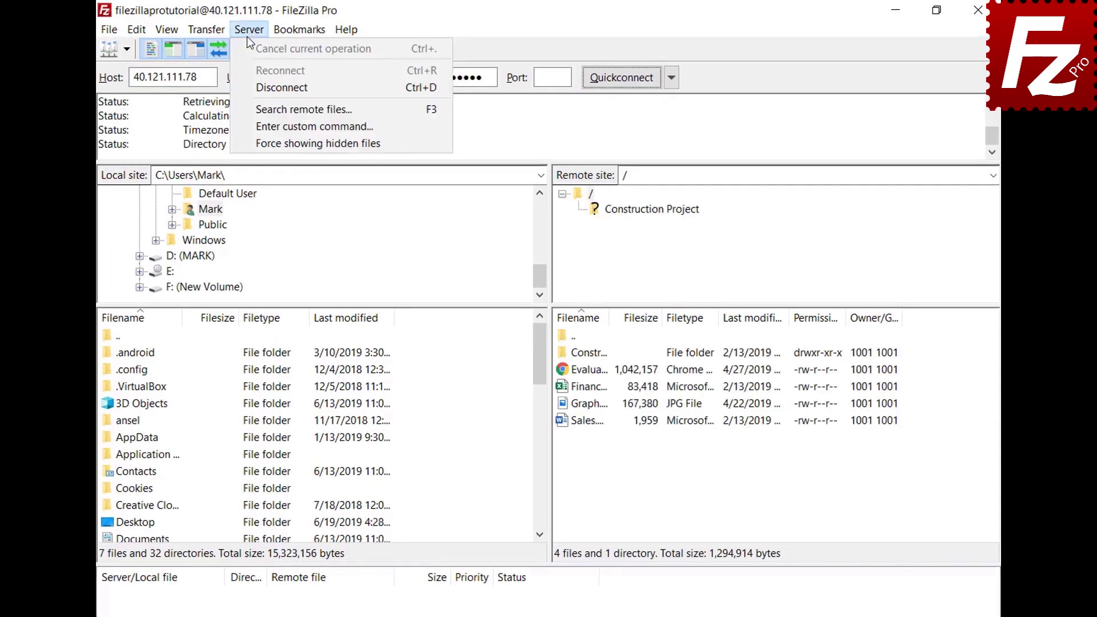
click(255, 88)
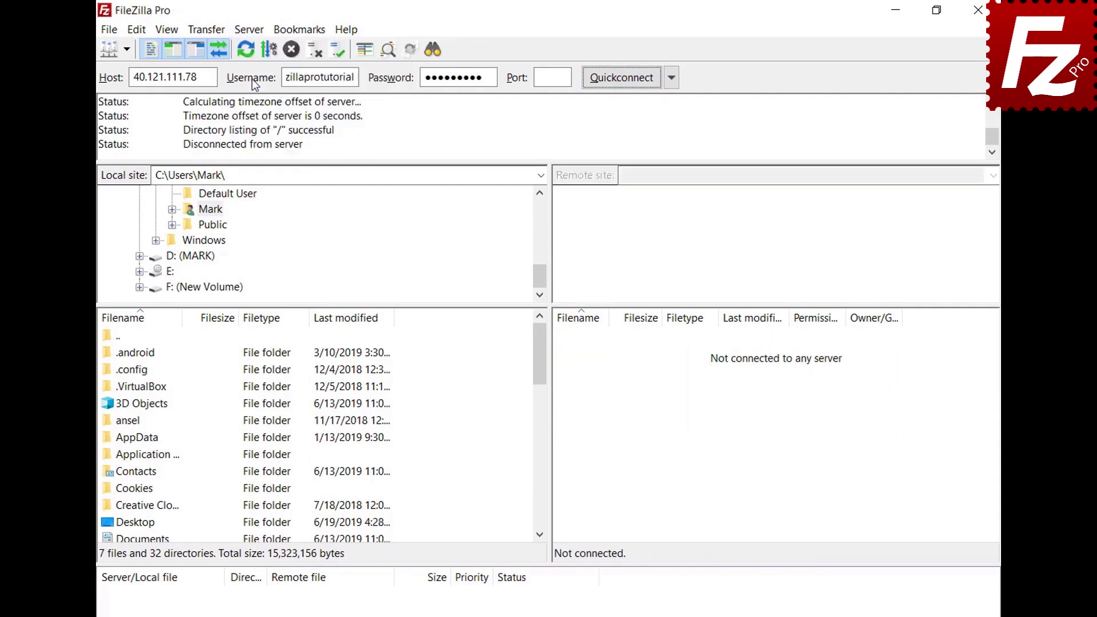
click(250, 29)
click(260, 69)
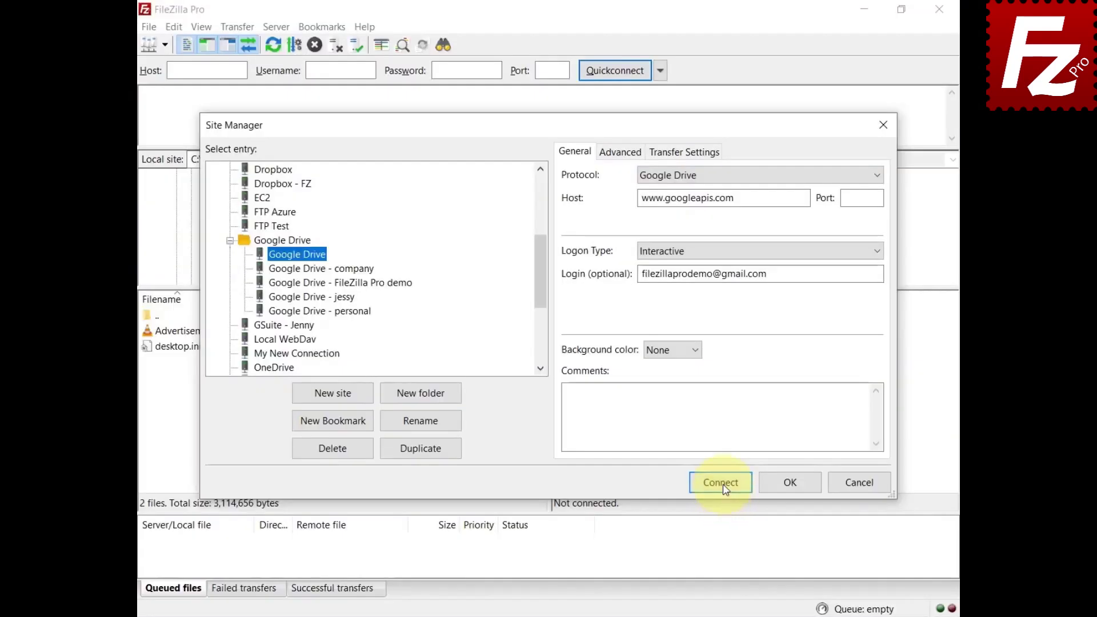
Connect to the Google Drive site and turn on Preserve timestamps for transfers.
click(721, 484)
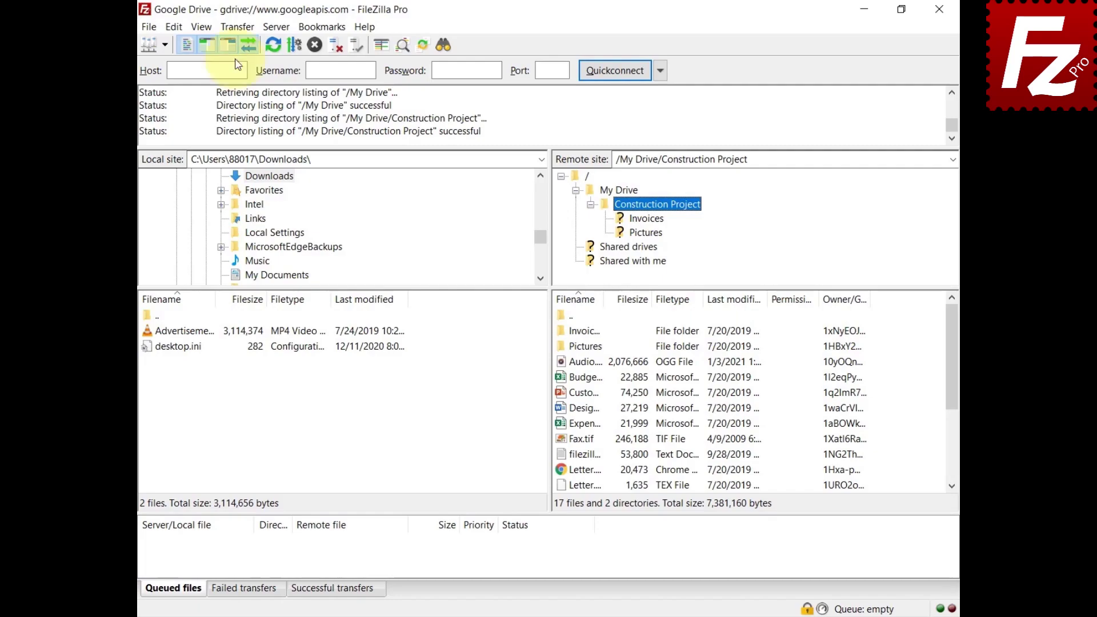
click(234, 26)
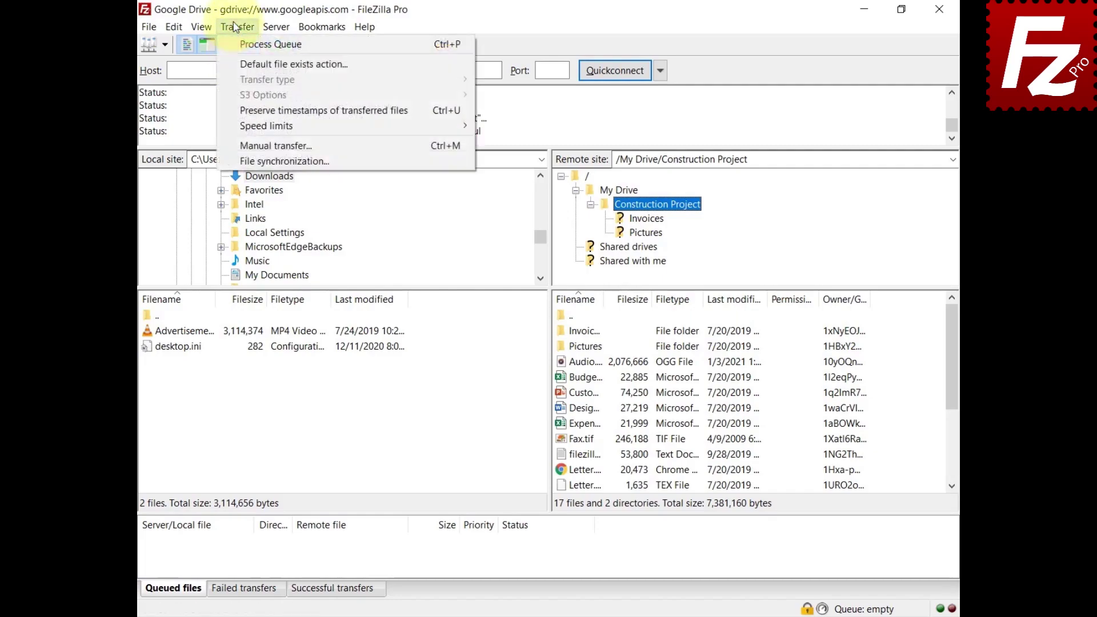
click(252, 110)
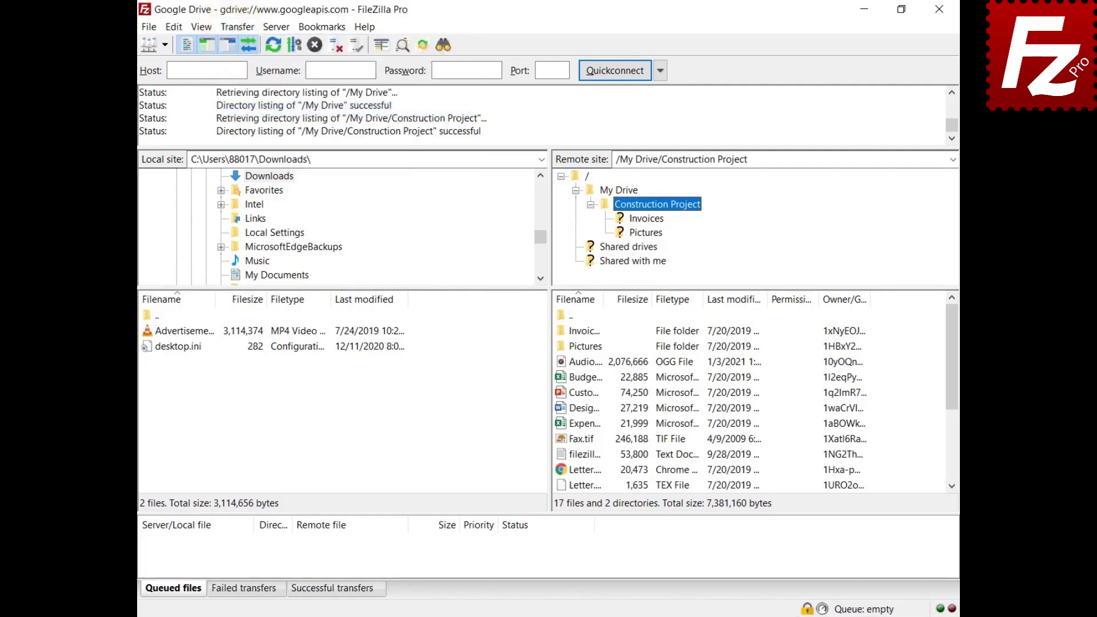
Upload the advertisement video to Construction Project and download the Budget spreadsheet locally.
right_click(184, 333)
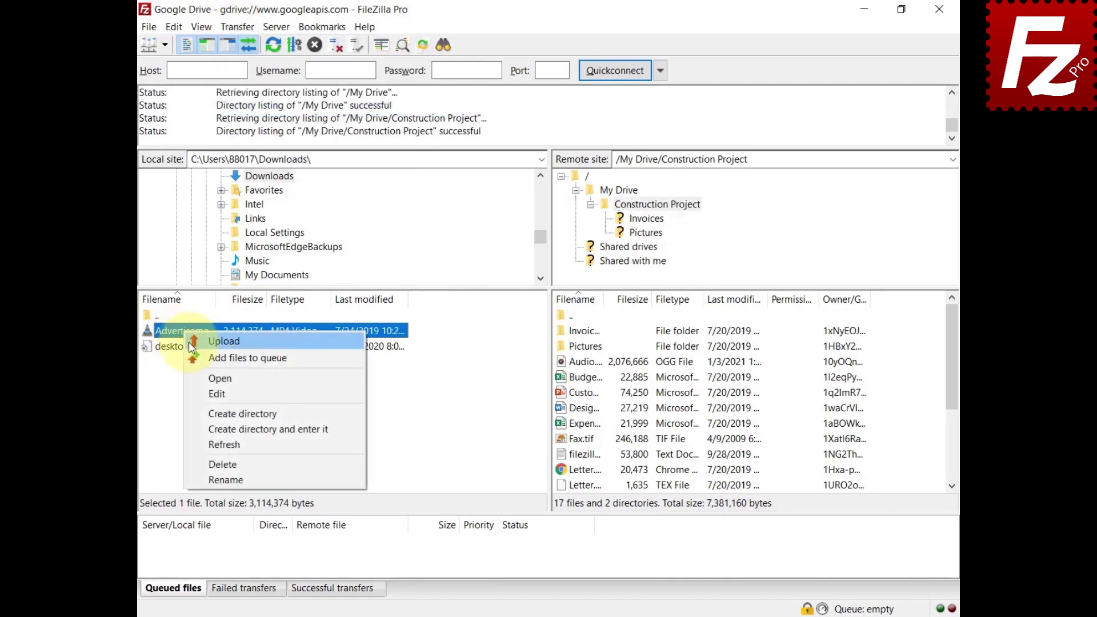
click(192, 343)
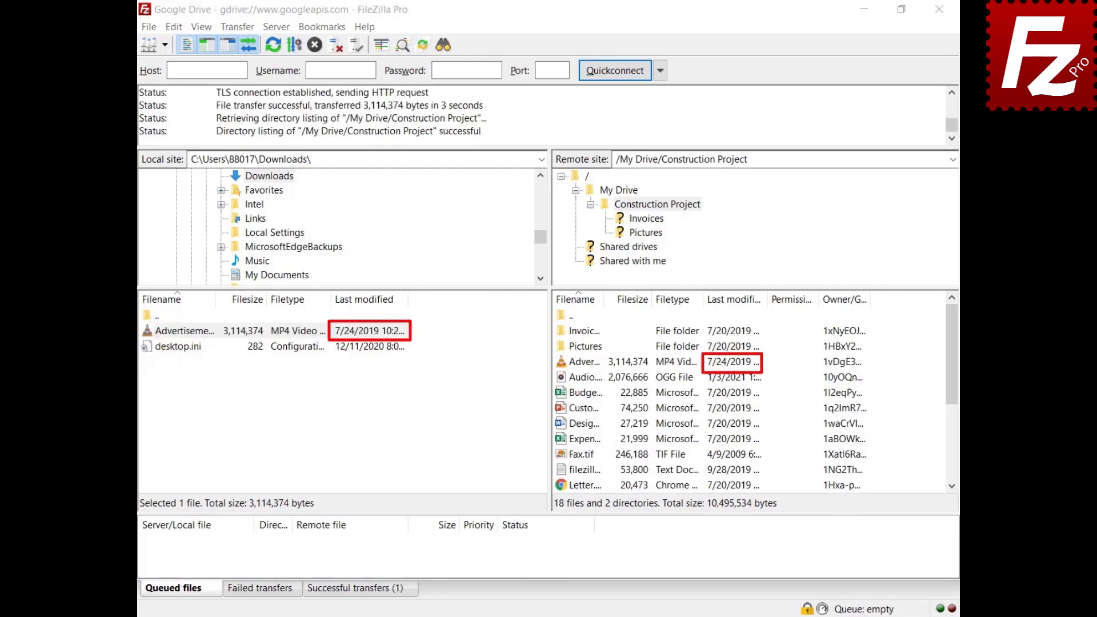
right_click(562, 394)
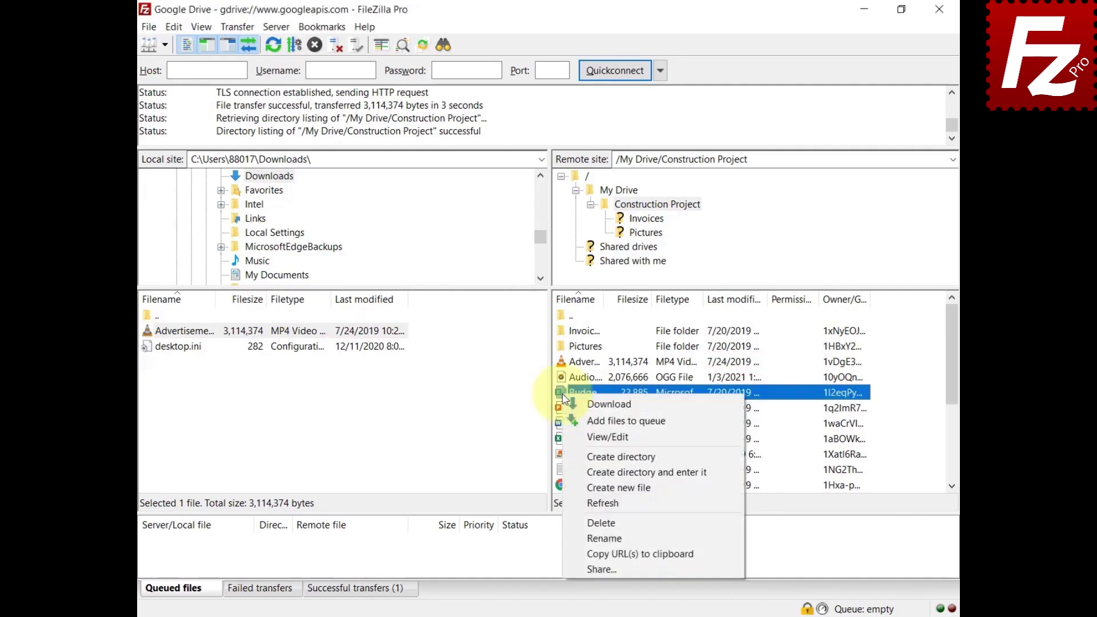
click(571, 405)
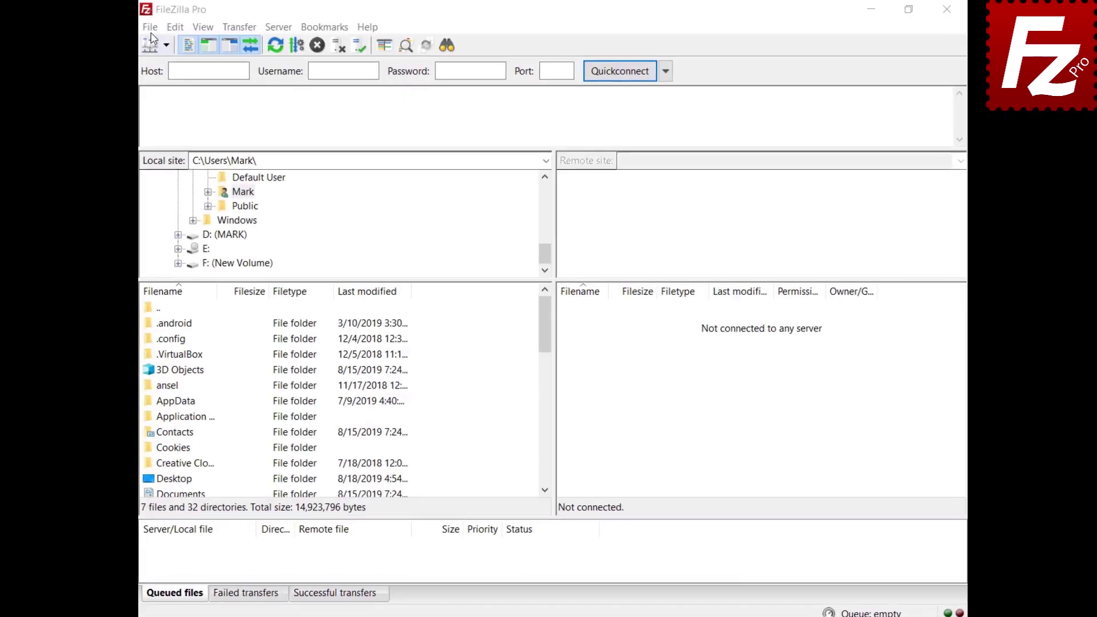
Create a new site named 'Google Drive' using the Google Drive protocol, with the account e-mail as user.
click(151, 29)
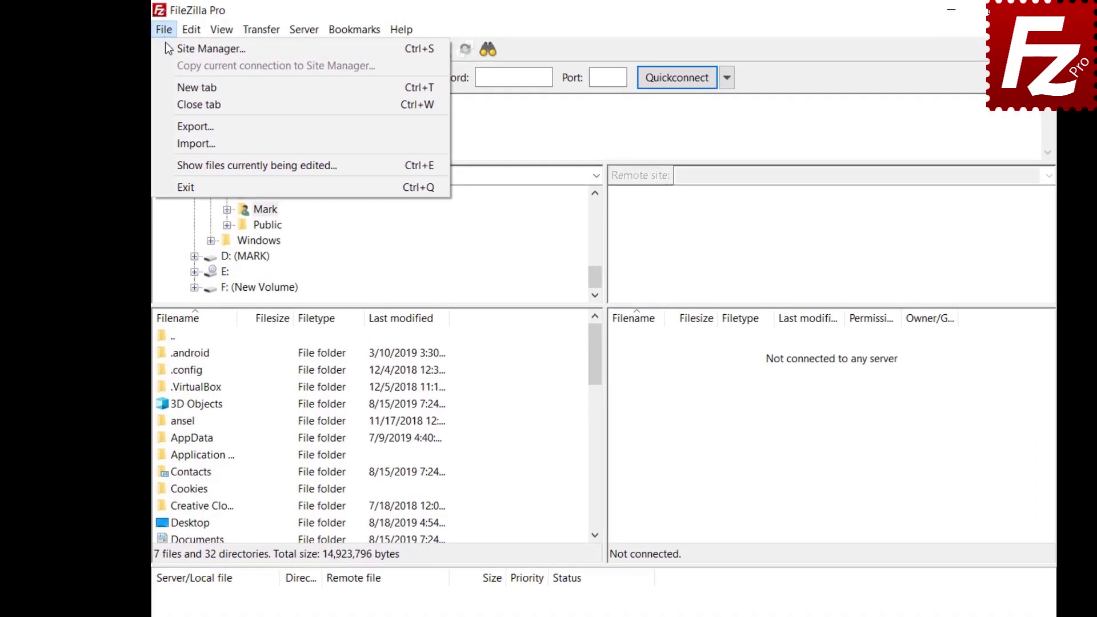
click(152, 43)
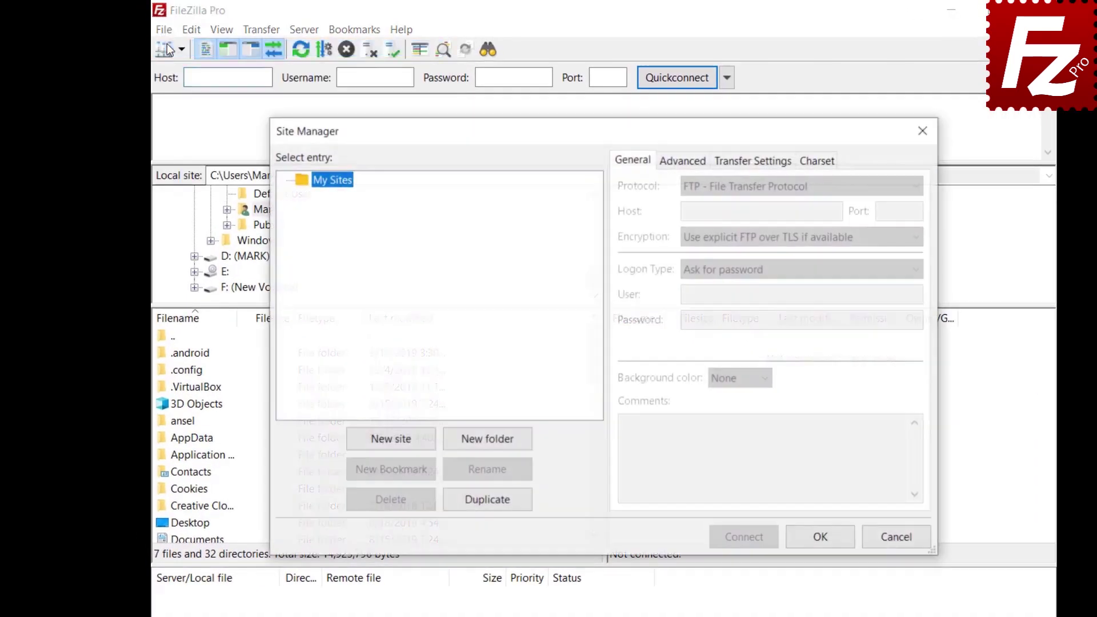
click(393, 441)
text(Google Drive)
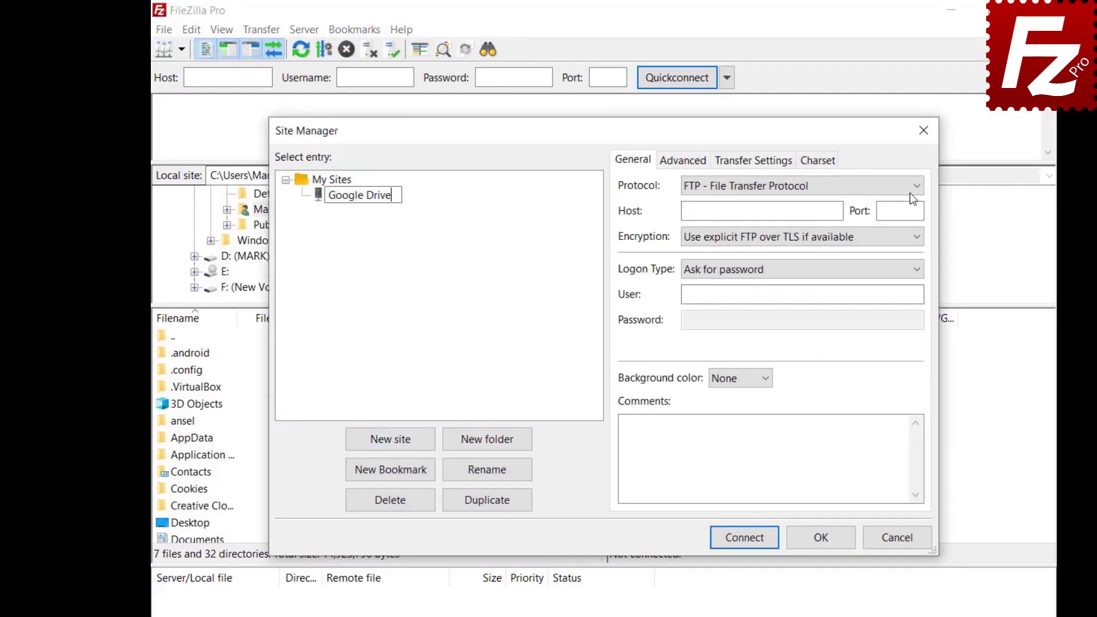
click(910, 189)
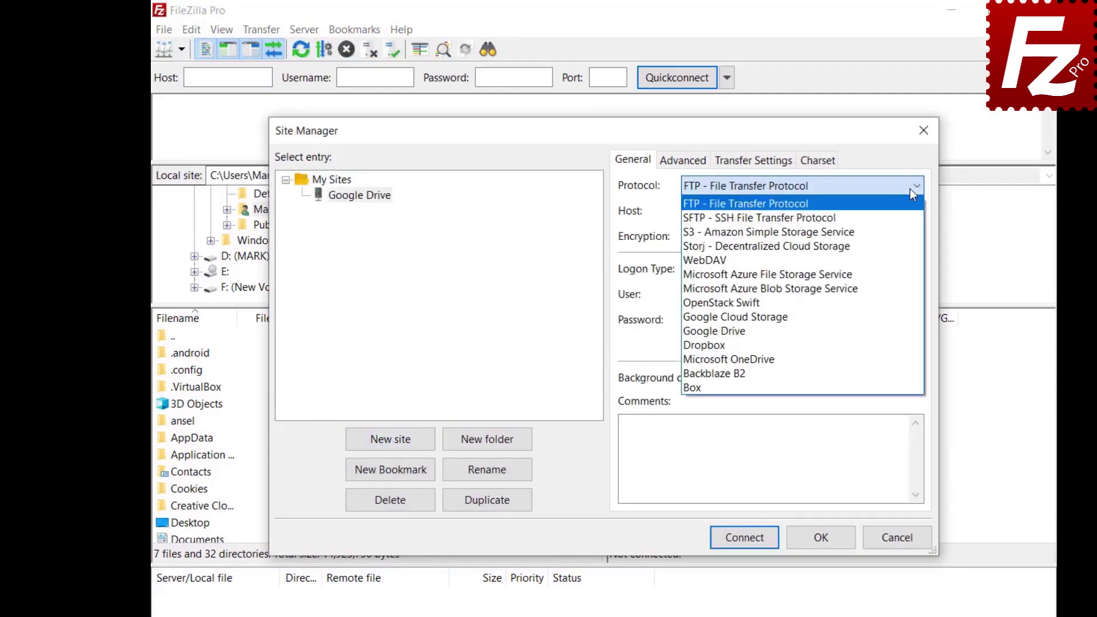
click(909, 330)
key(ctrl+v)
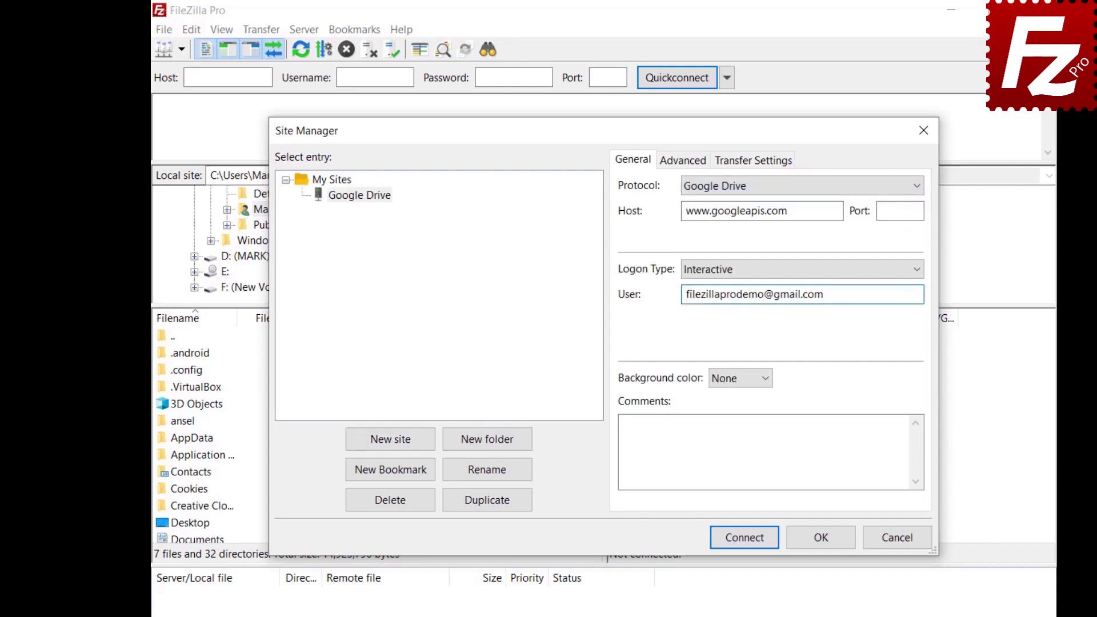
Set Documents > Construction Project as the site's default local directory.
click(672, 164)
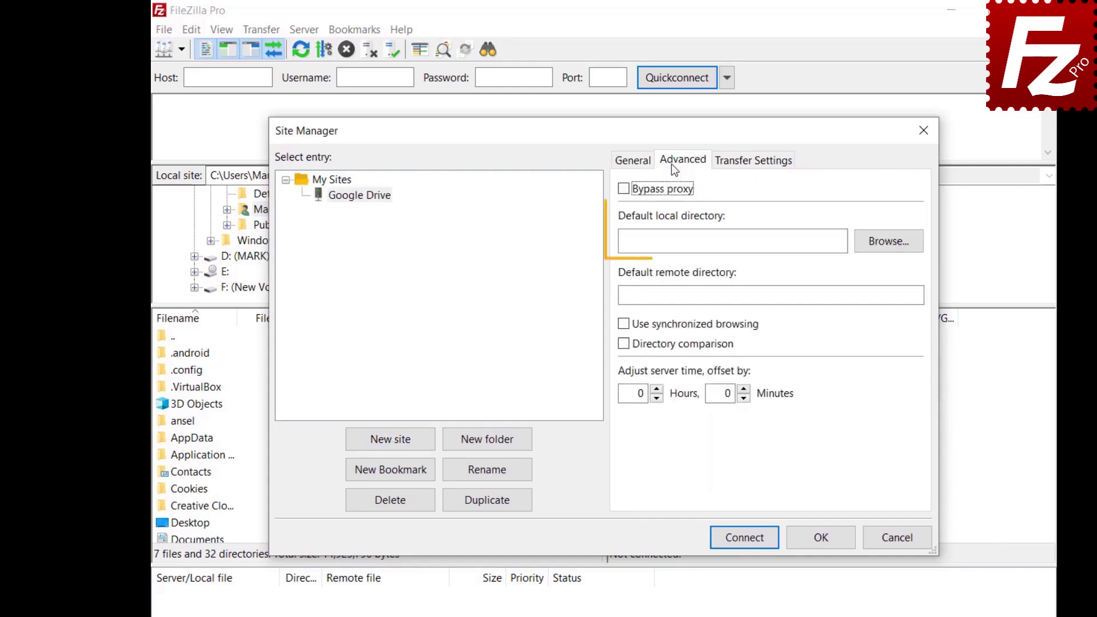
click(887, 250)
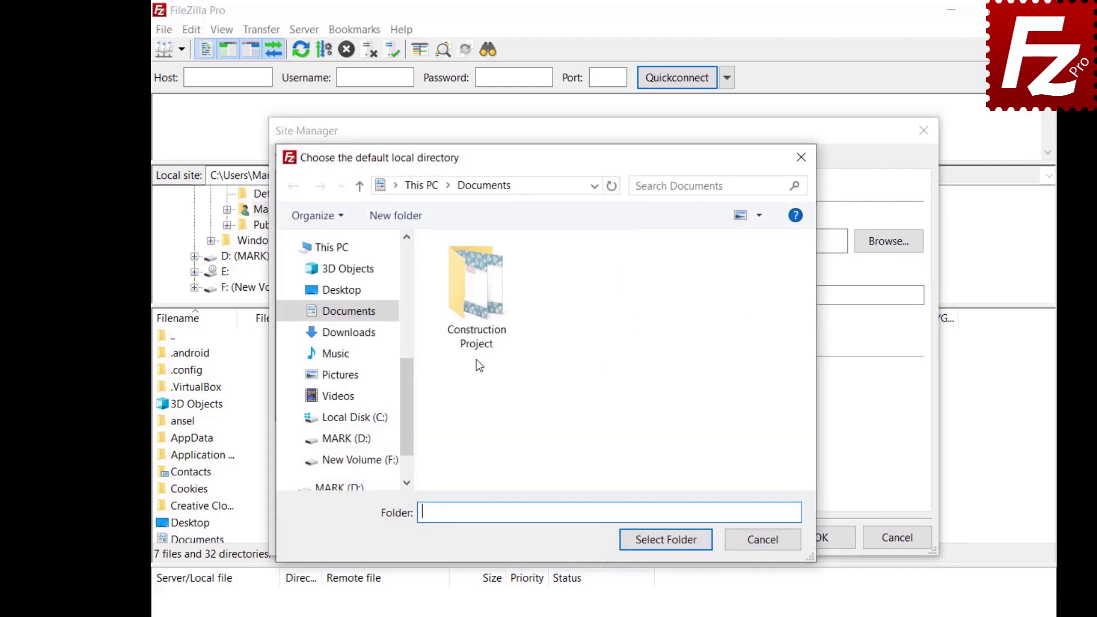
double_click(477, 337)
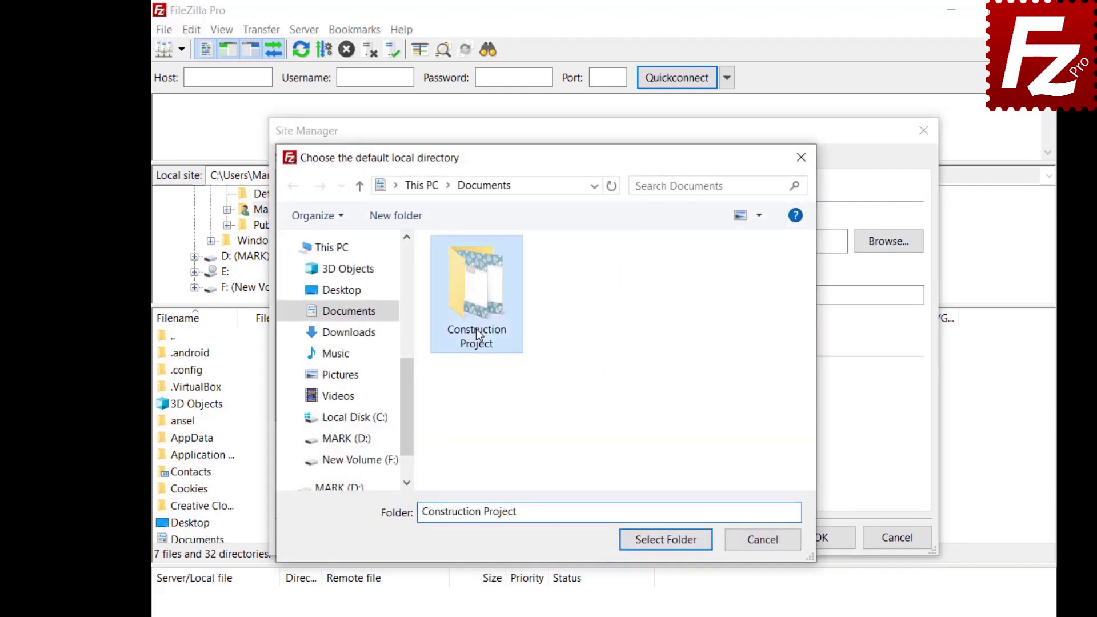
click(666, 539)
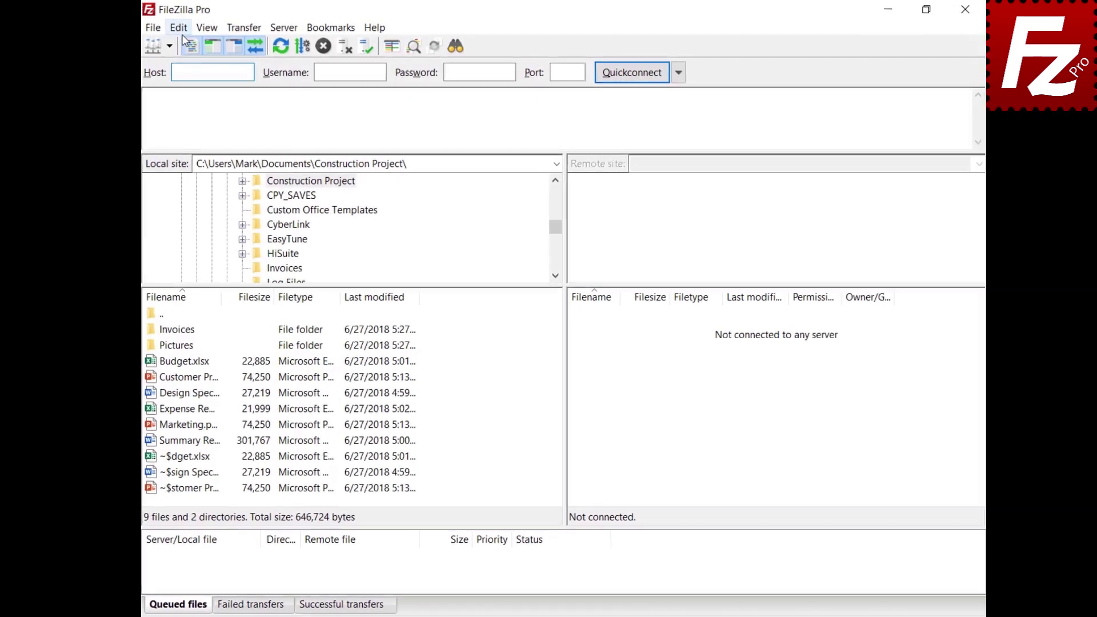
click(184, 29)
click(197, 78)
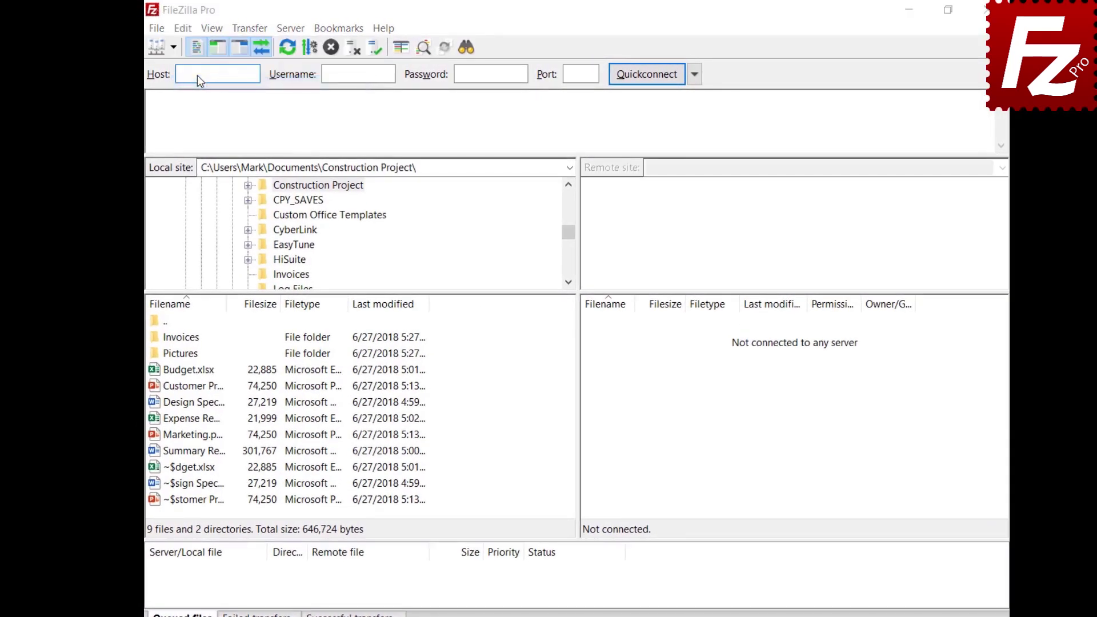
scroll(426, 339, down, 2)
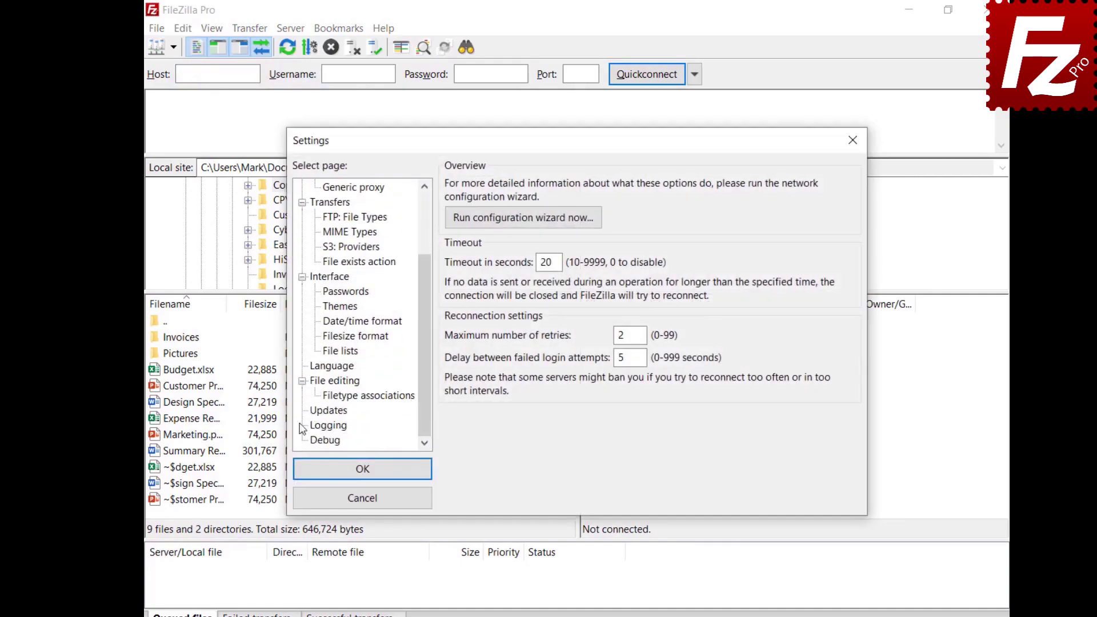
click(318, 410)
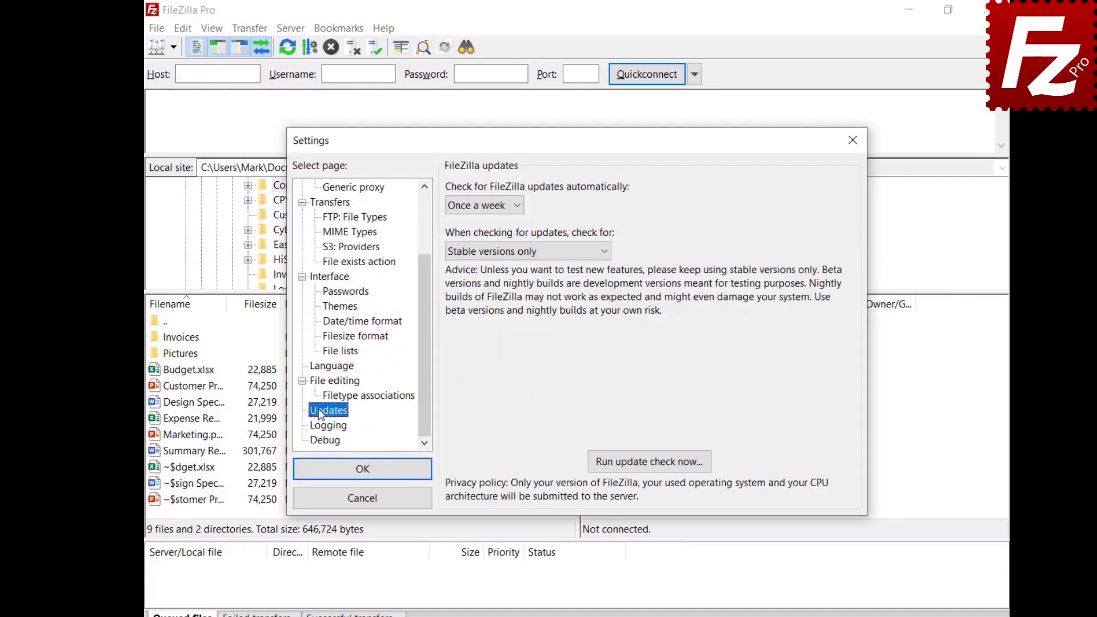
click(517, 208)
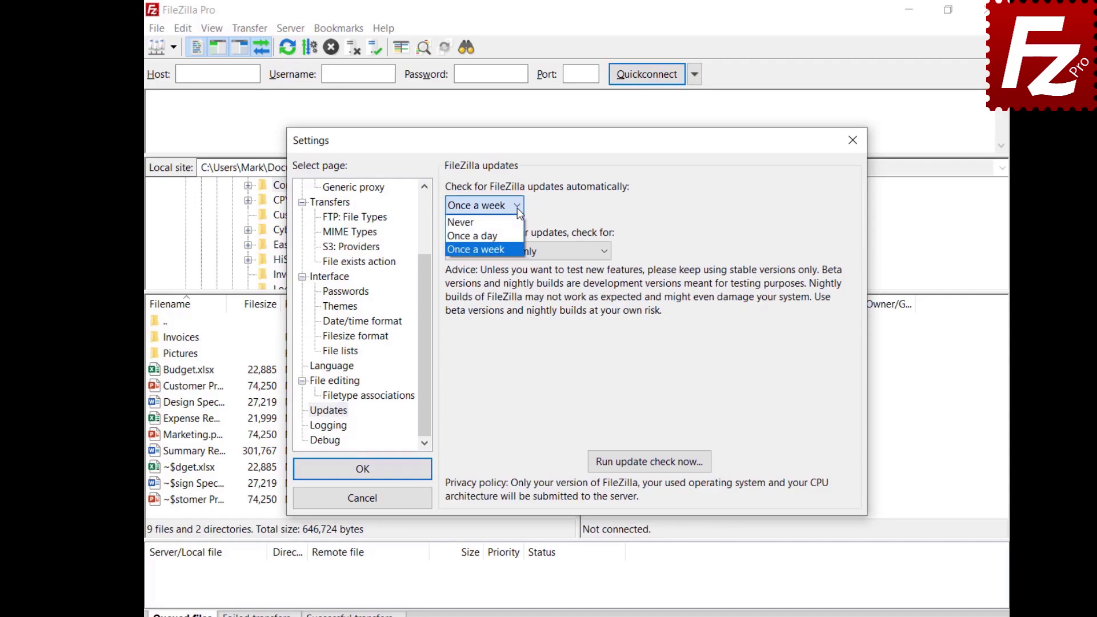
click(519, 213)
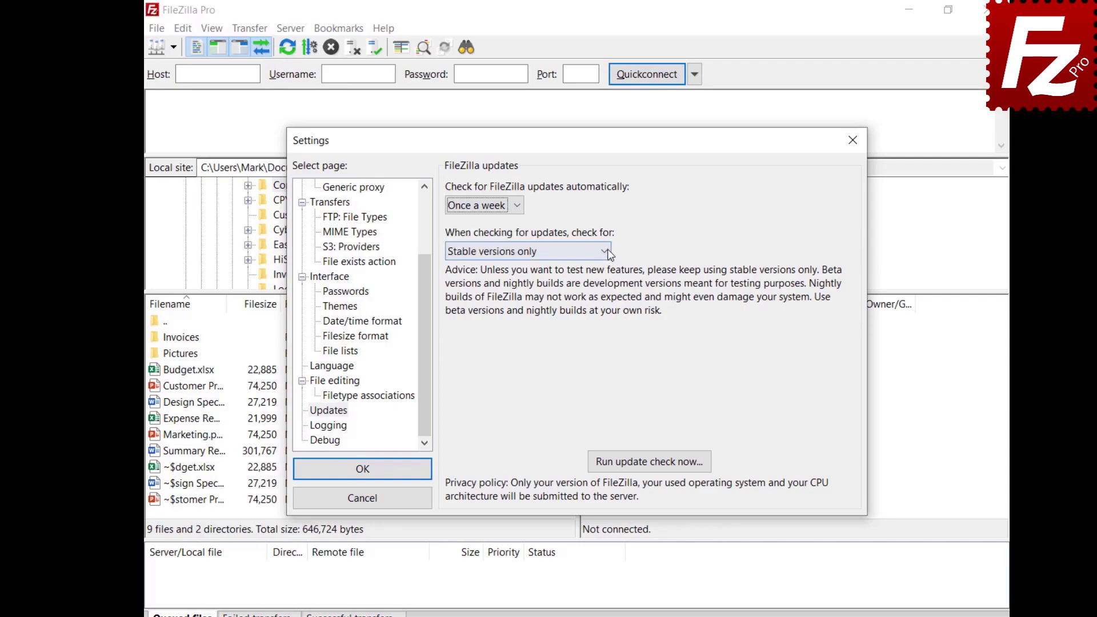
click(606, 252)
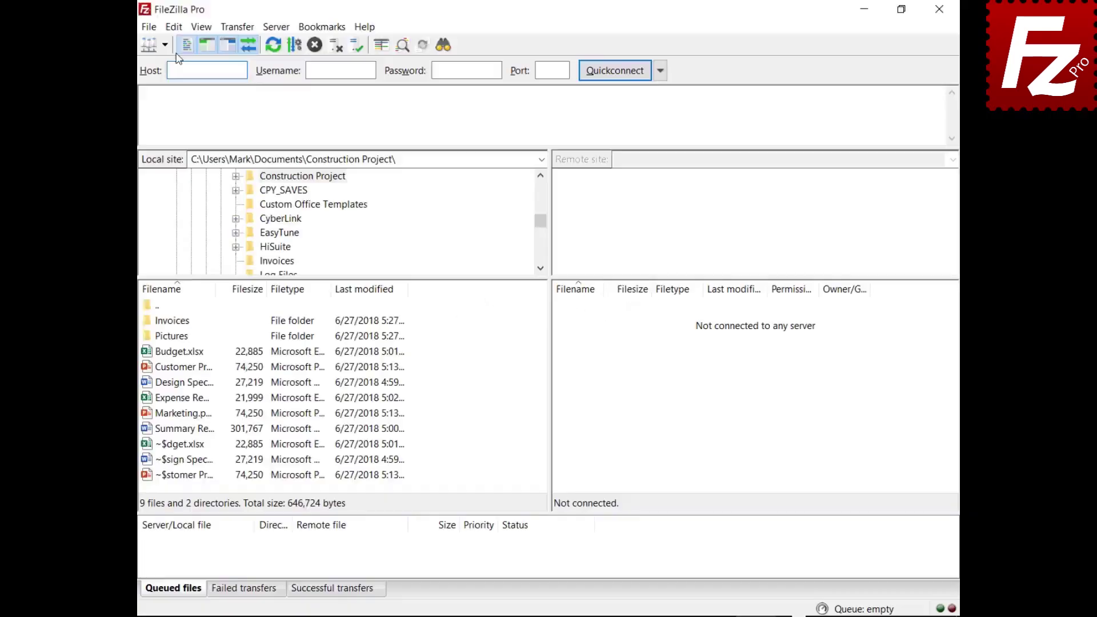
Enable 'Limit local ports used by FileZilla' in FTP active mode settings, using ports 6000–7000.
click(174, 27)
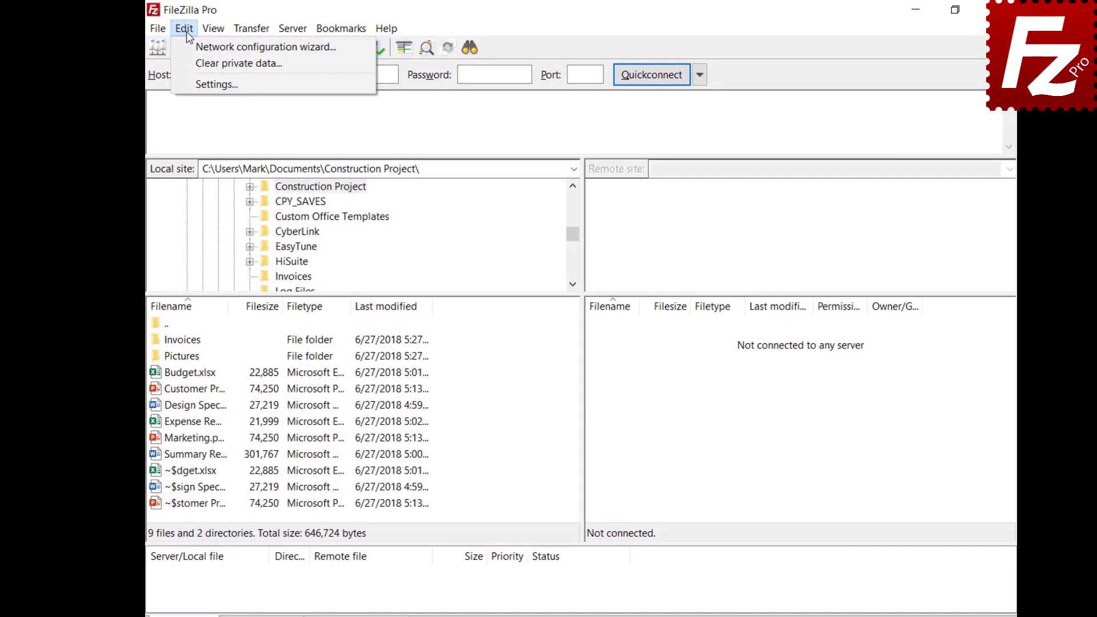
click(193, 85)
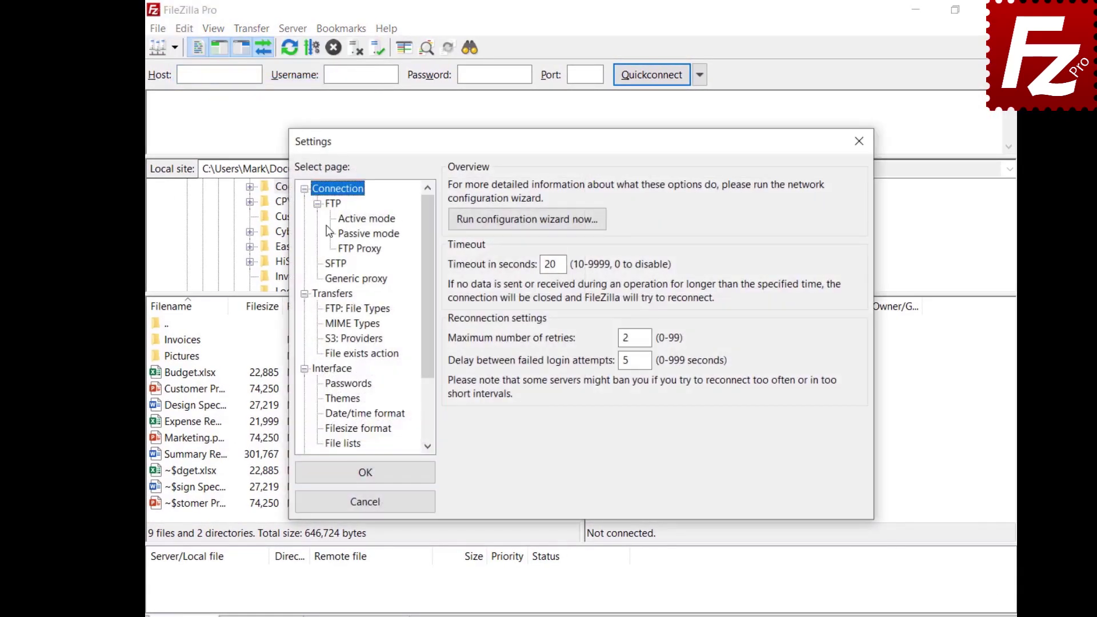
click(345, 220)
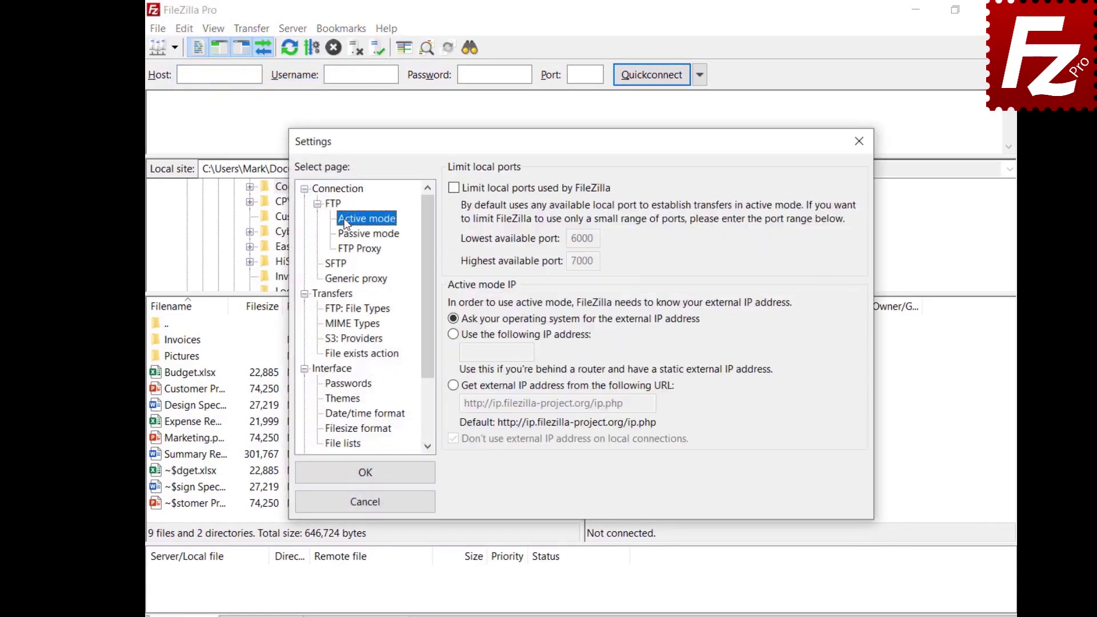
click(454, 189)
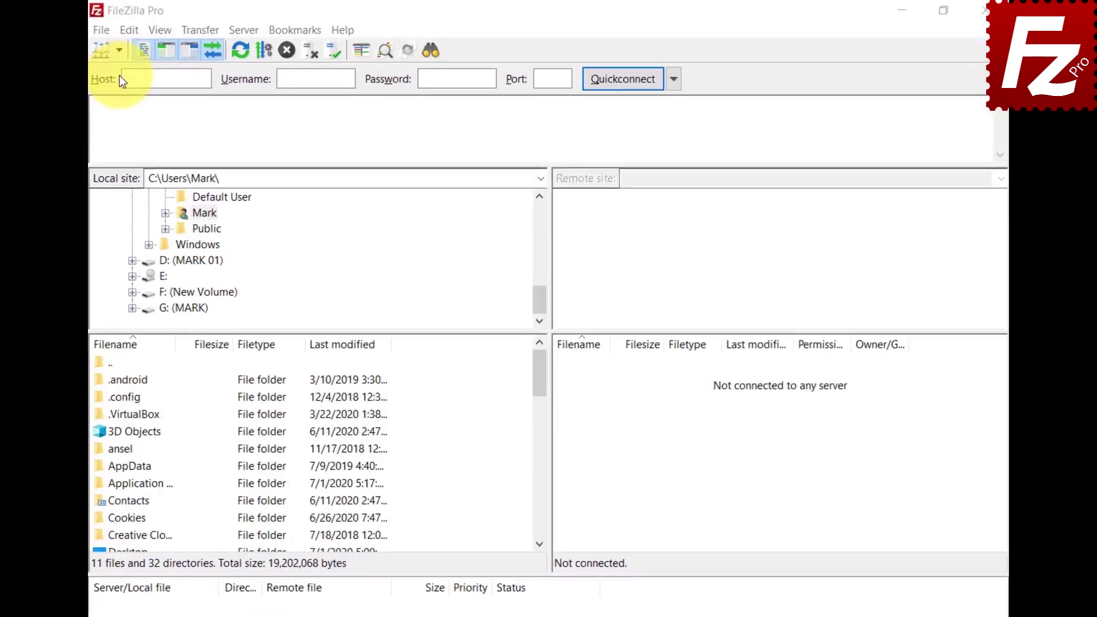
Create a new folder named 'Google Drive' in the Site Manager.
click(119, 51)
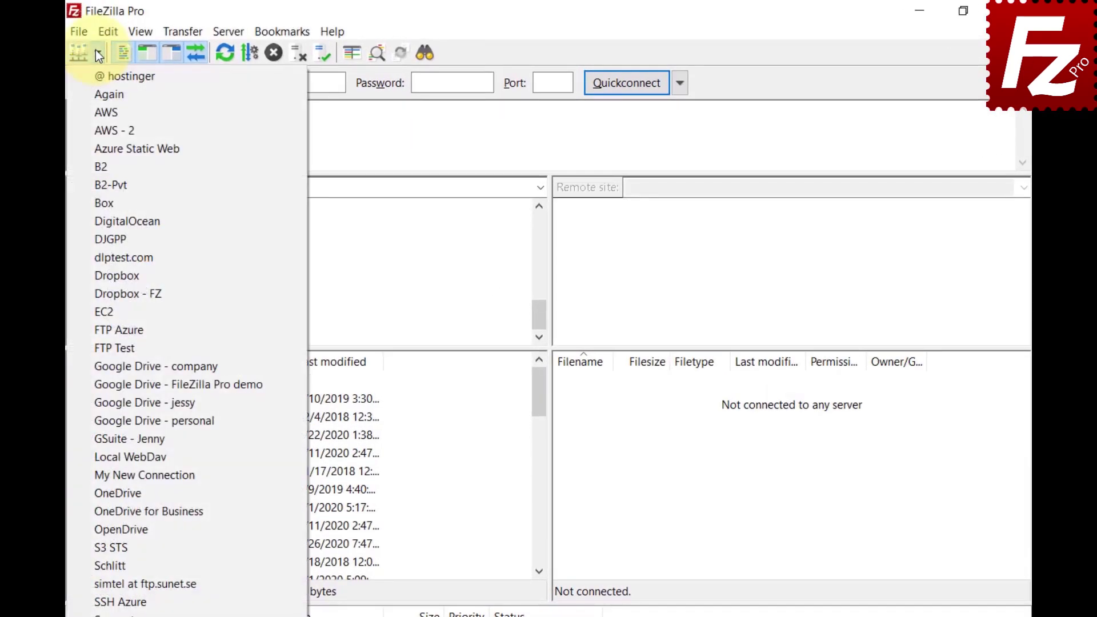
click(81, 29)
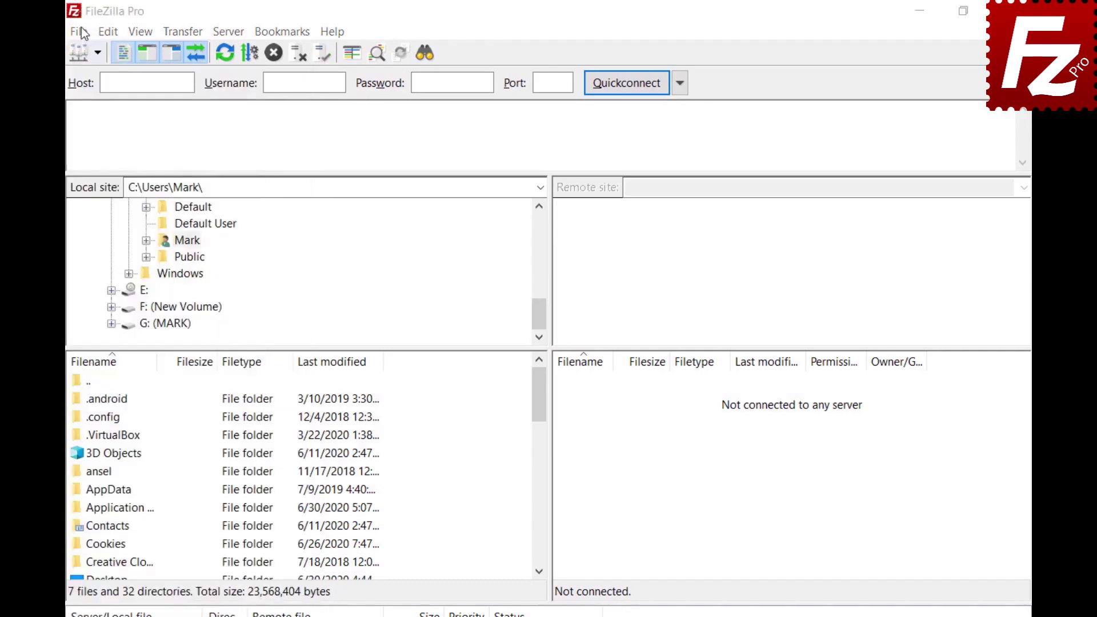
click(79, 32)
click(84, 50)
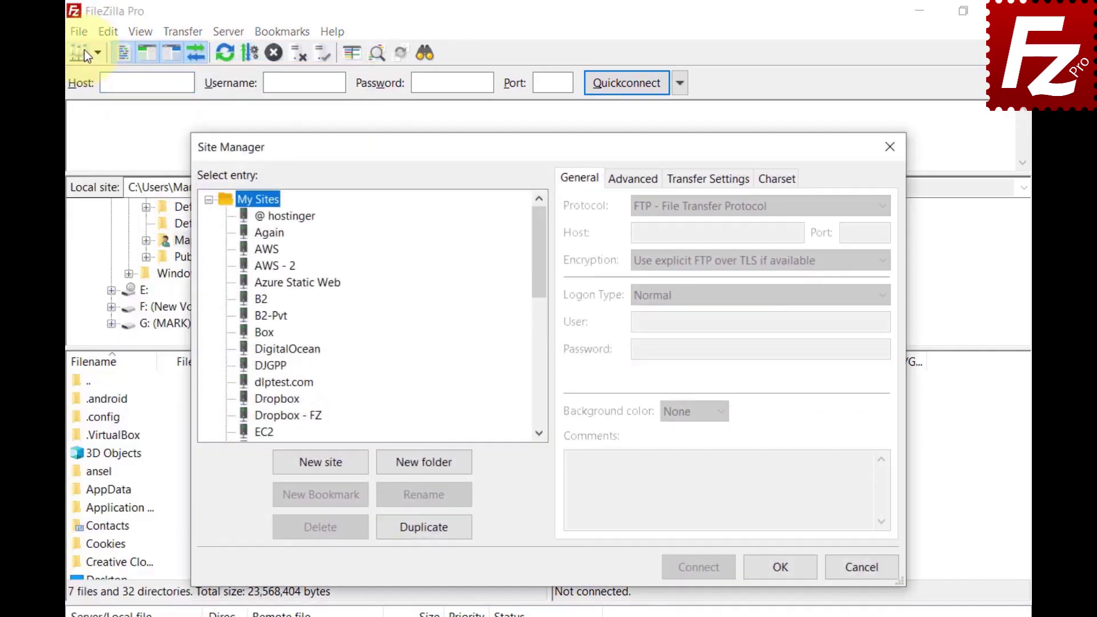
click(427, 468)
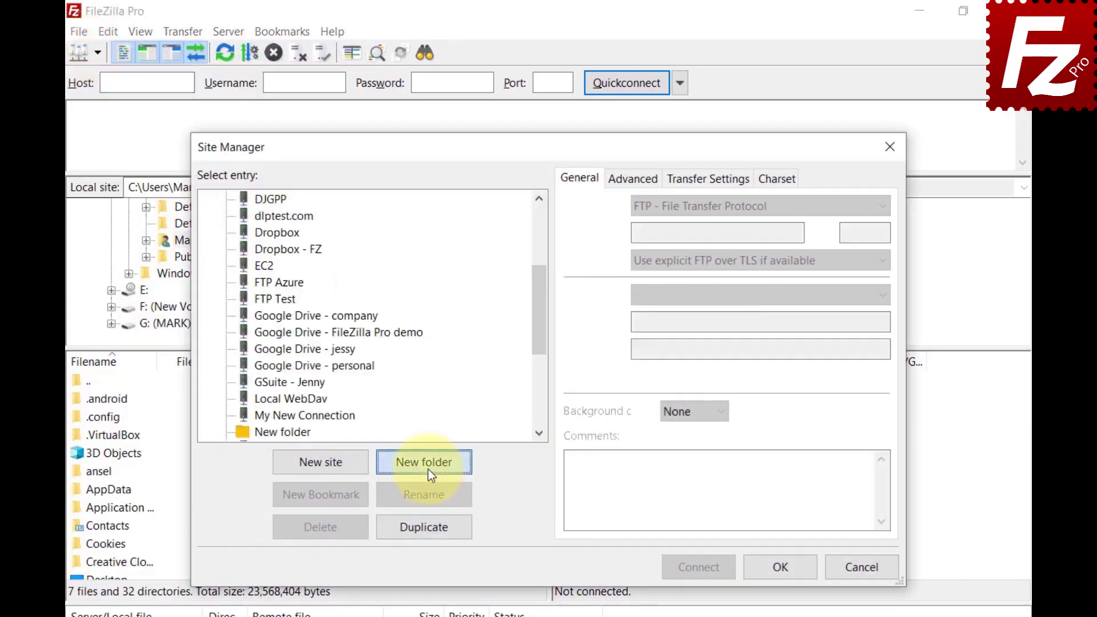
text(Google Drive)
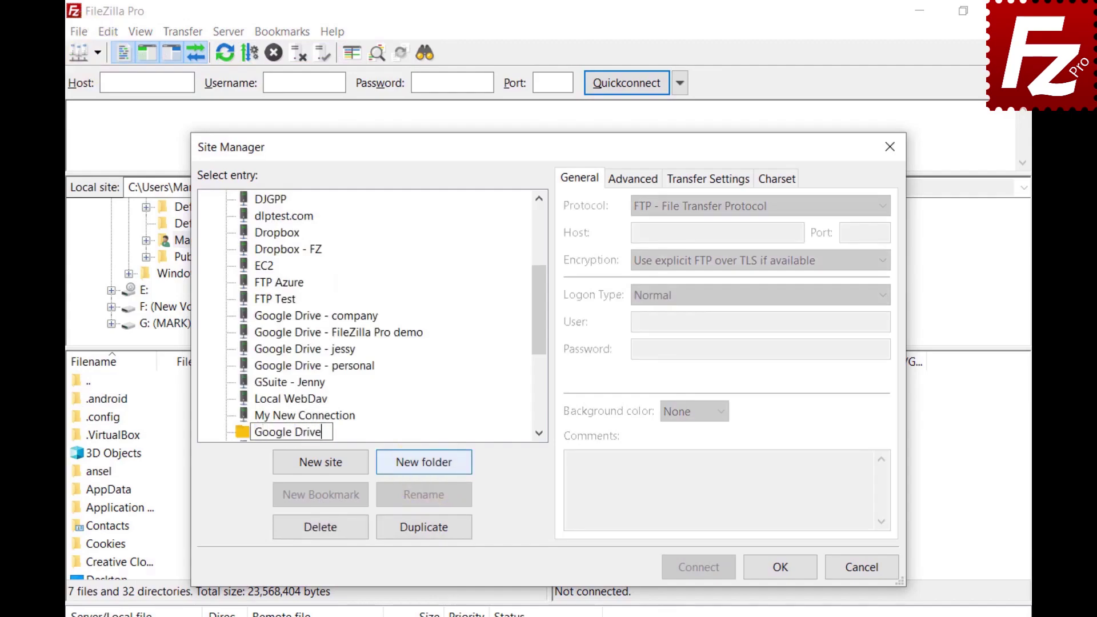
key(Return)
Move the four Google Drive sites, company through personal, into the Google Drive folder.
click(263, 334)
ctrl+click(263, 352)
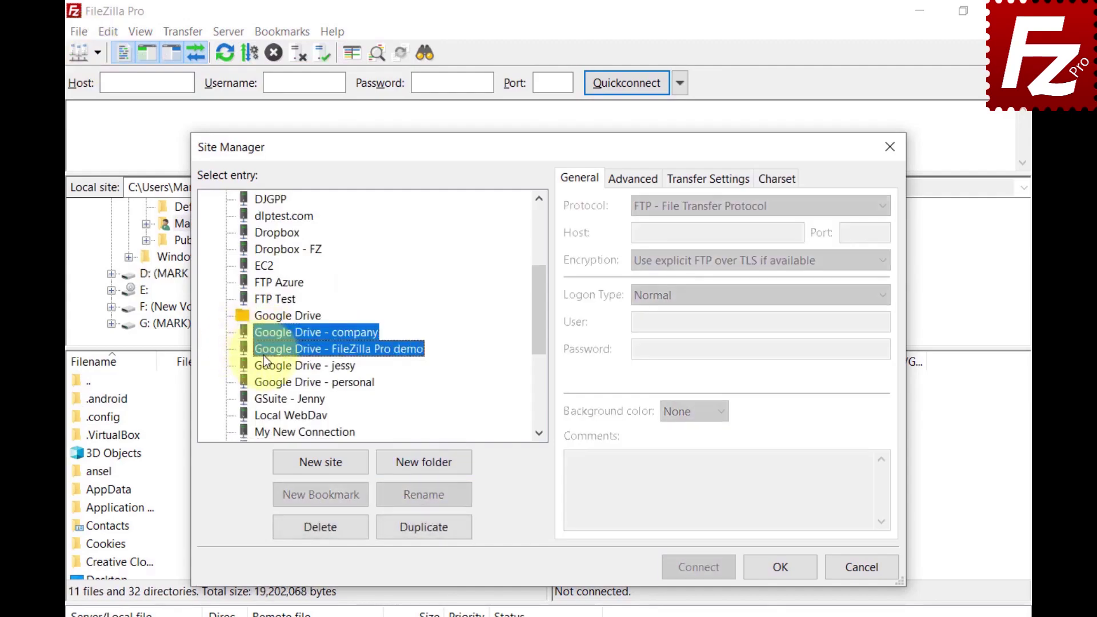
ctrl+click(267, 365)
ctrl+click(270, 382)
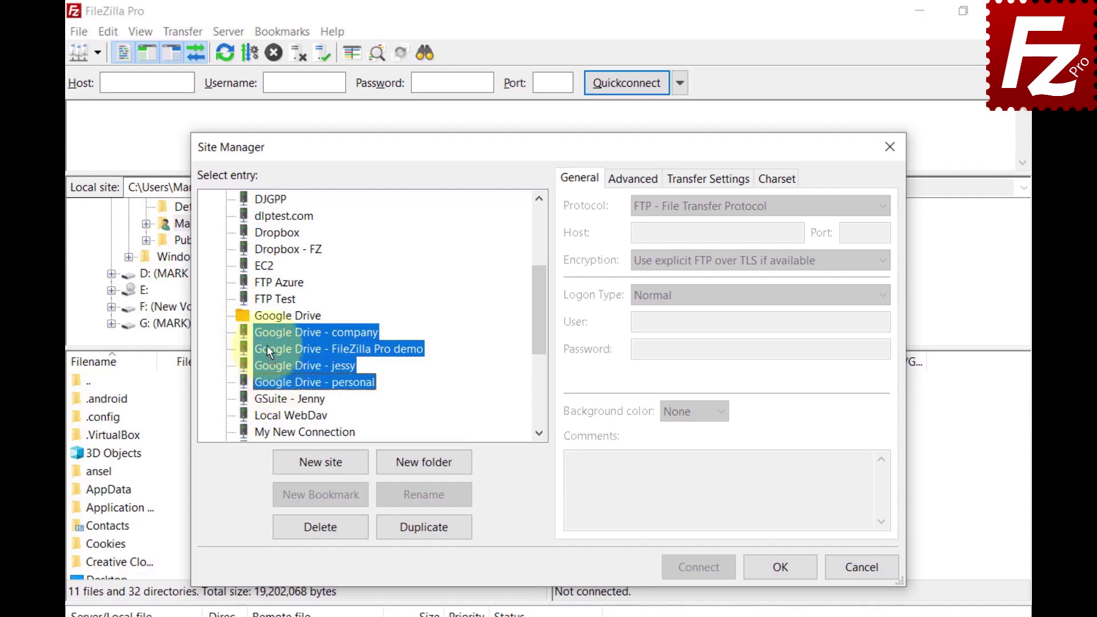
ctrl+click(269, 318)
drag(270, 316, 269, 316)
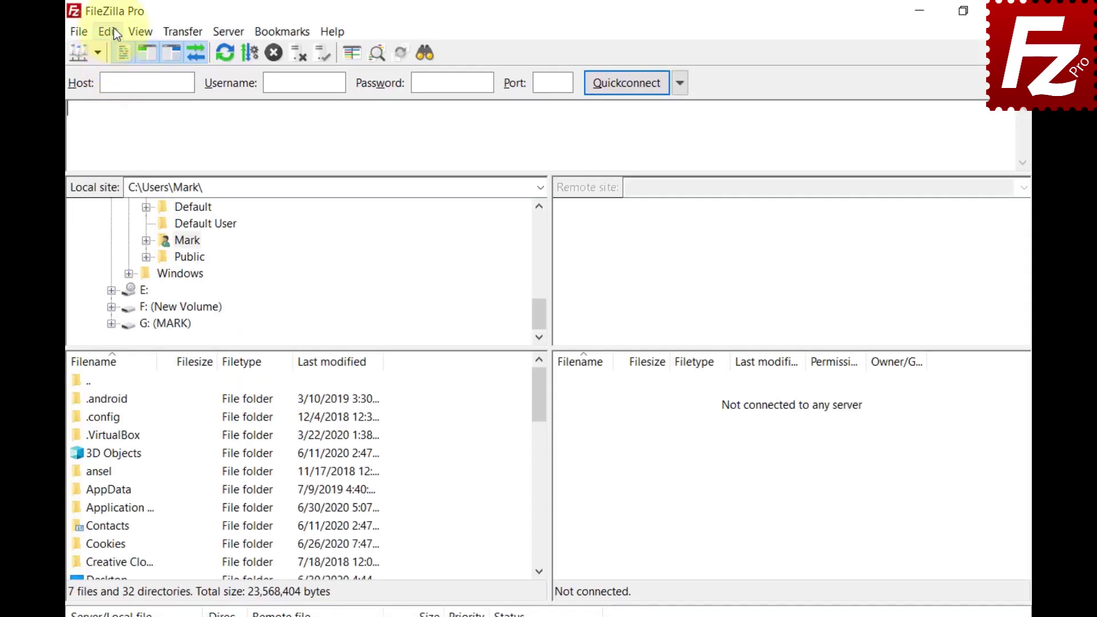
Set the file list Sorting mode to 'Sort directories inline'.
click(114, 33)
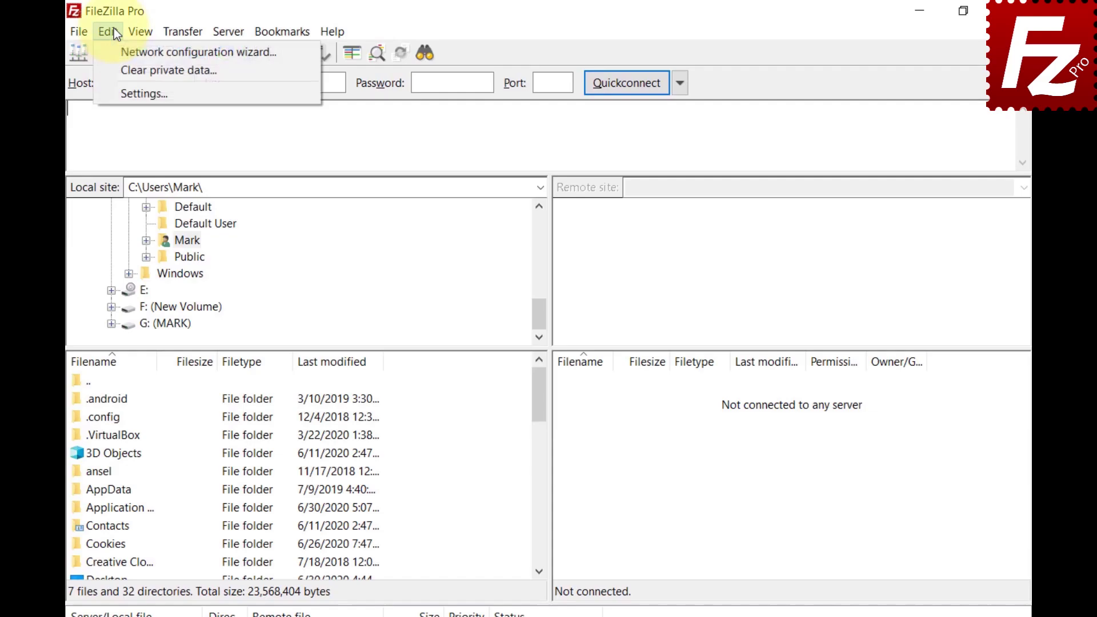
click(128, 93)
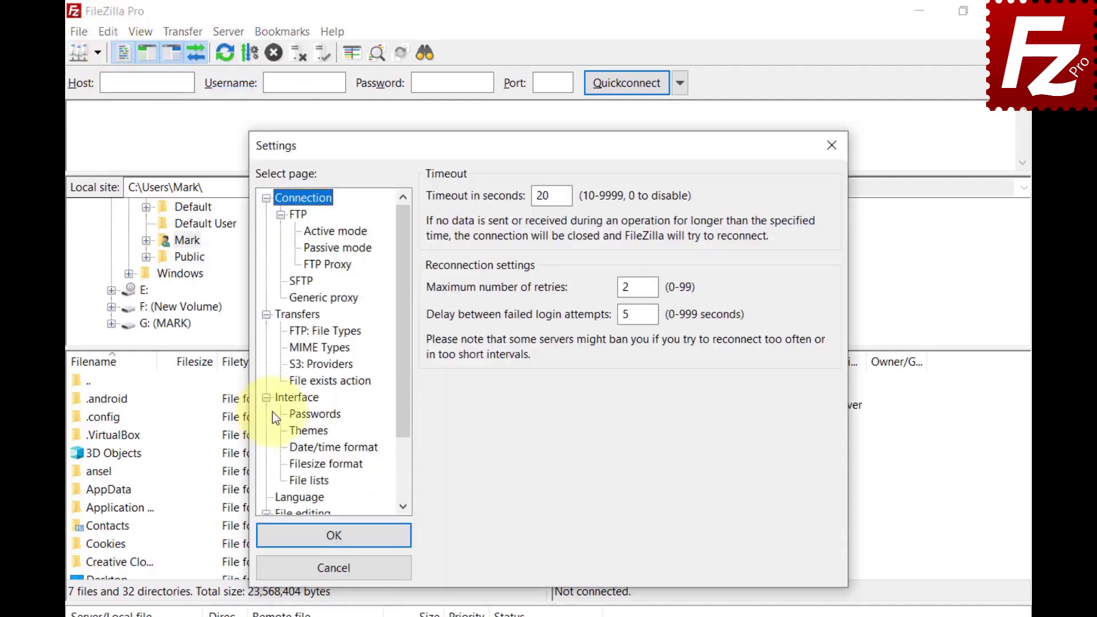
click(286, 399)
click(295, 483)
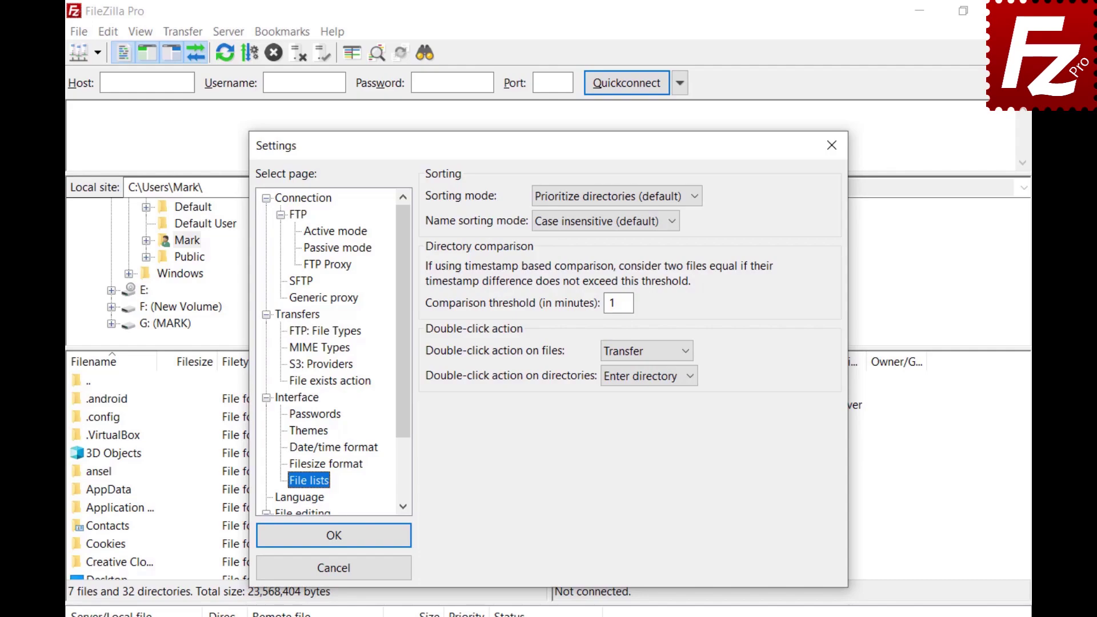
click(694, 197)
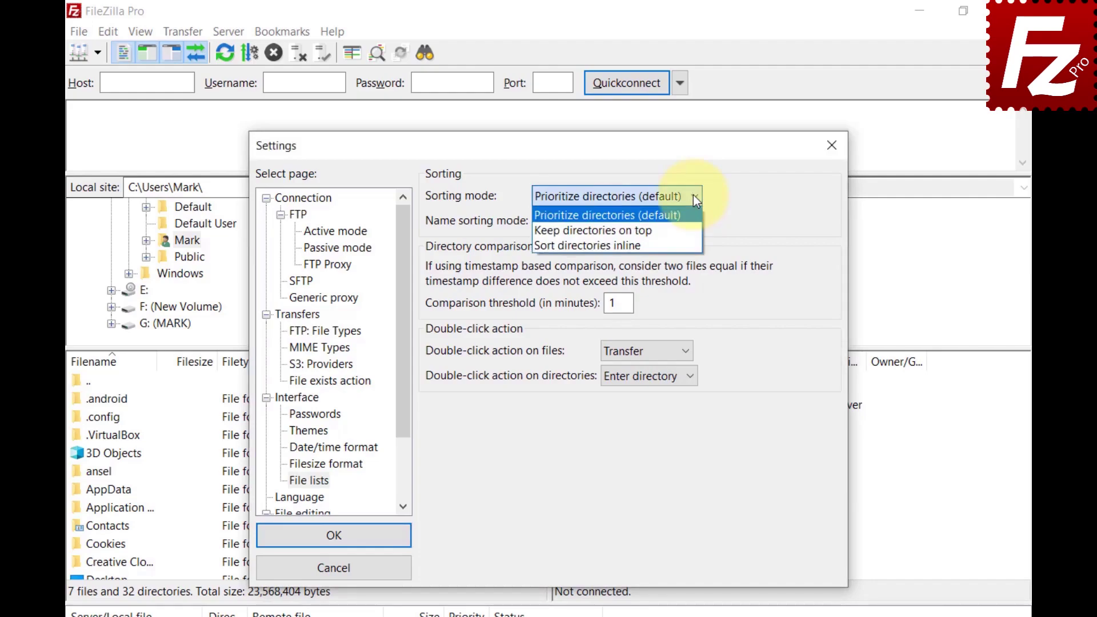
click(694, 230)
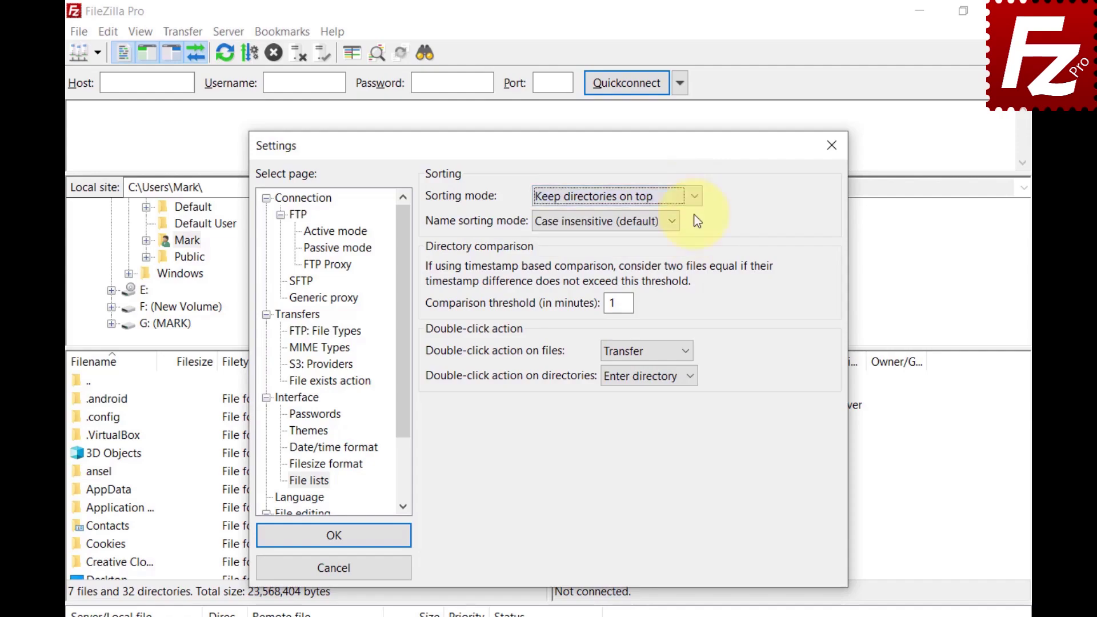
click(694, 196)
click(694, 196)
key(Down)
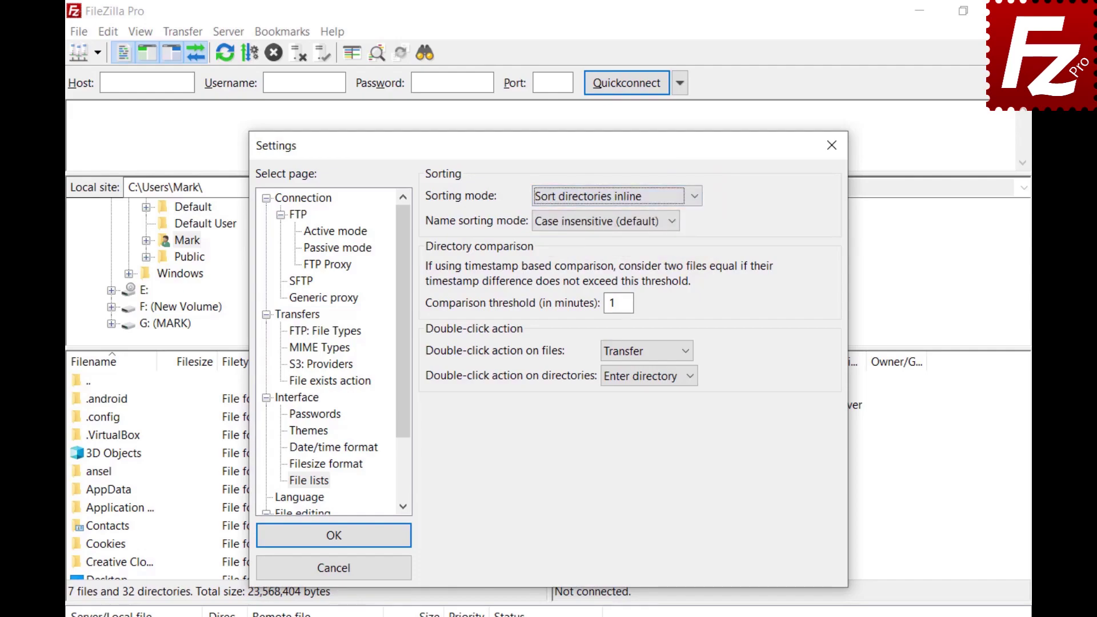
Set the Name sorting mode to 'Natural sort'.
click(672, 222)
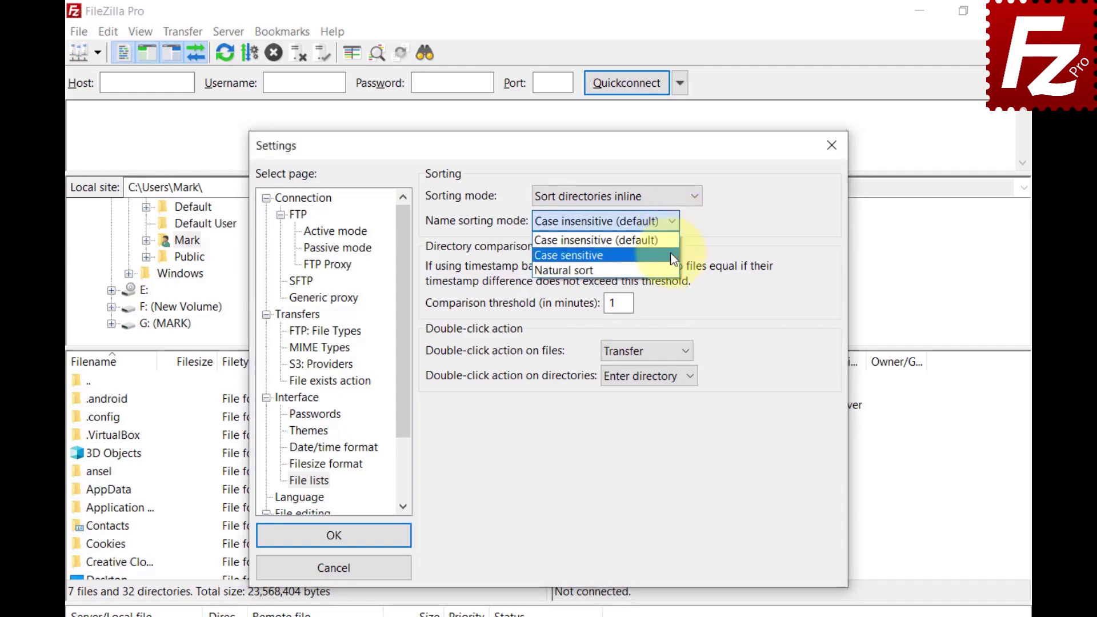
click(548, 255)
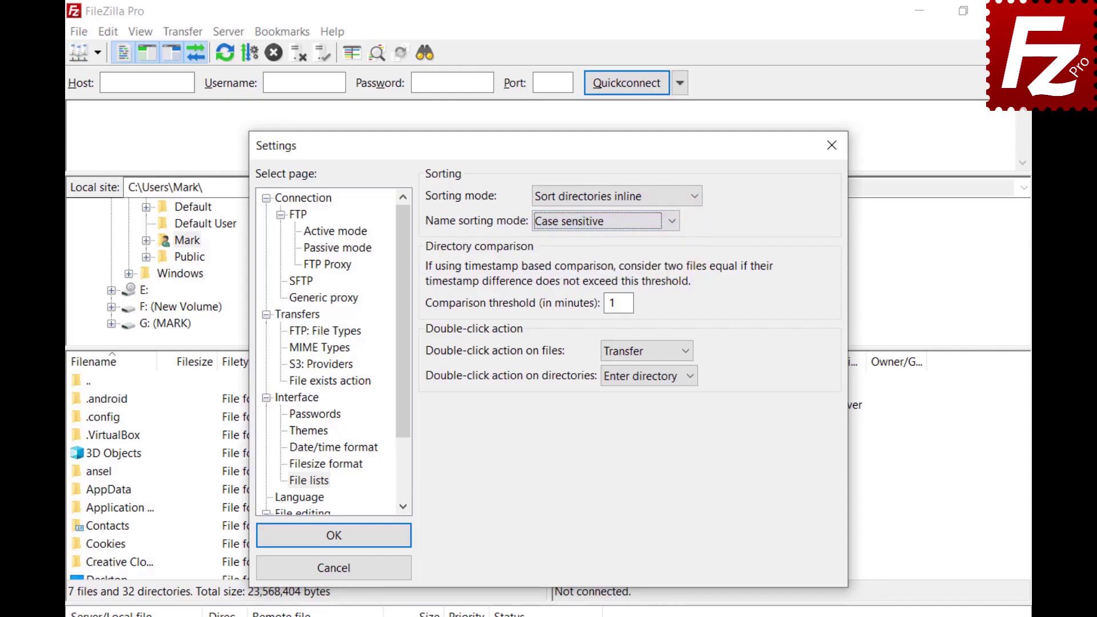
click(672, 222)
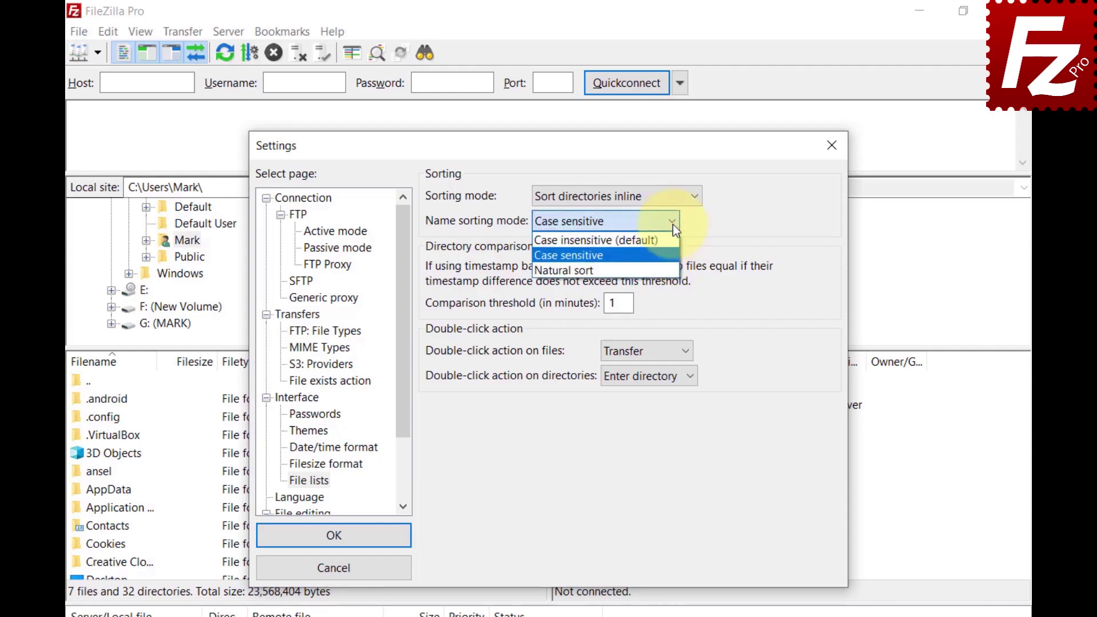
click(674, 269)
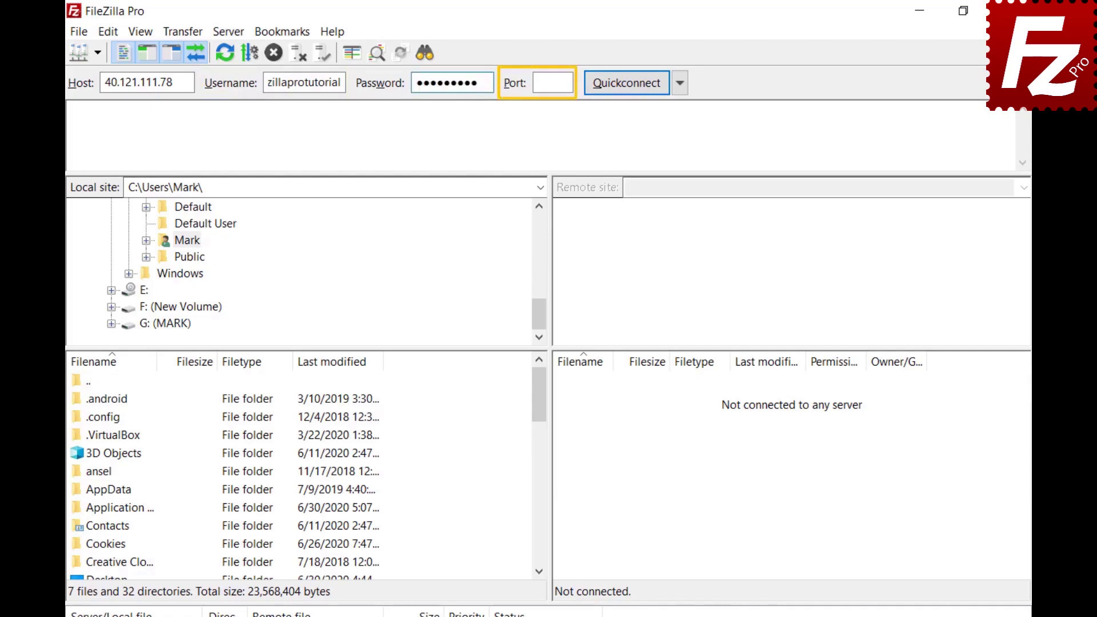
Quickconnect to 40.121.111.78 with the entered username and password.
click(628, 86)
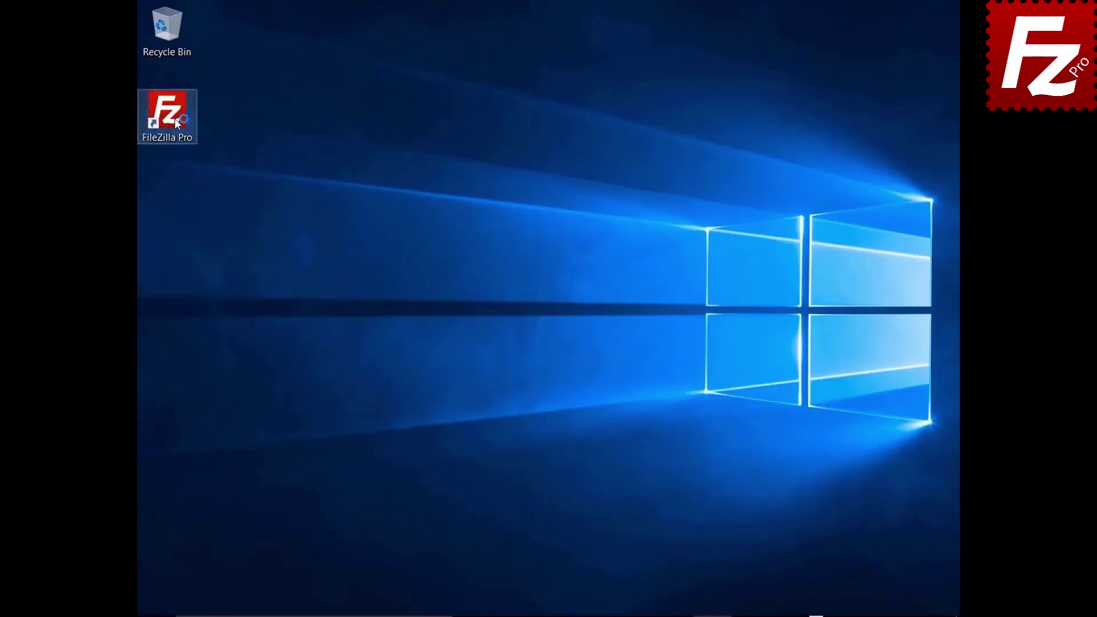
Launch FileZilla Pro and save passwords protected by a master password, entered twice and applied.
double_click(174, 119)
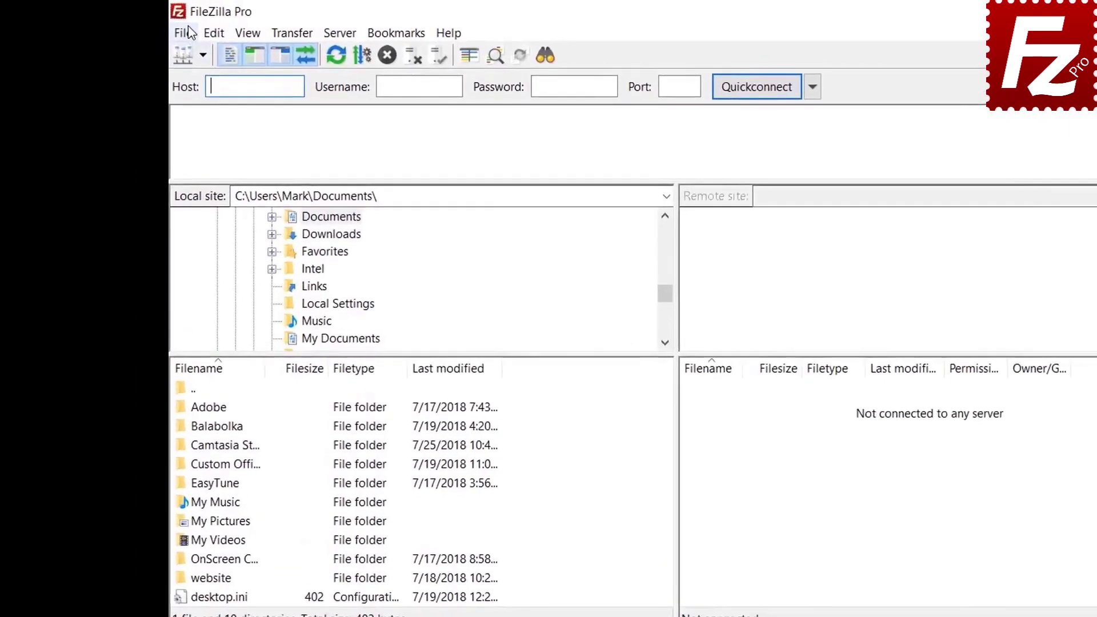
click(182, 32)
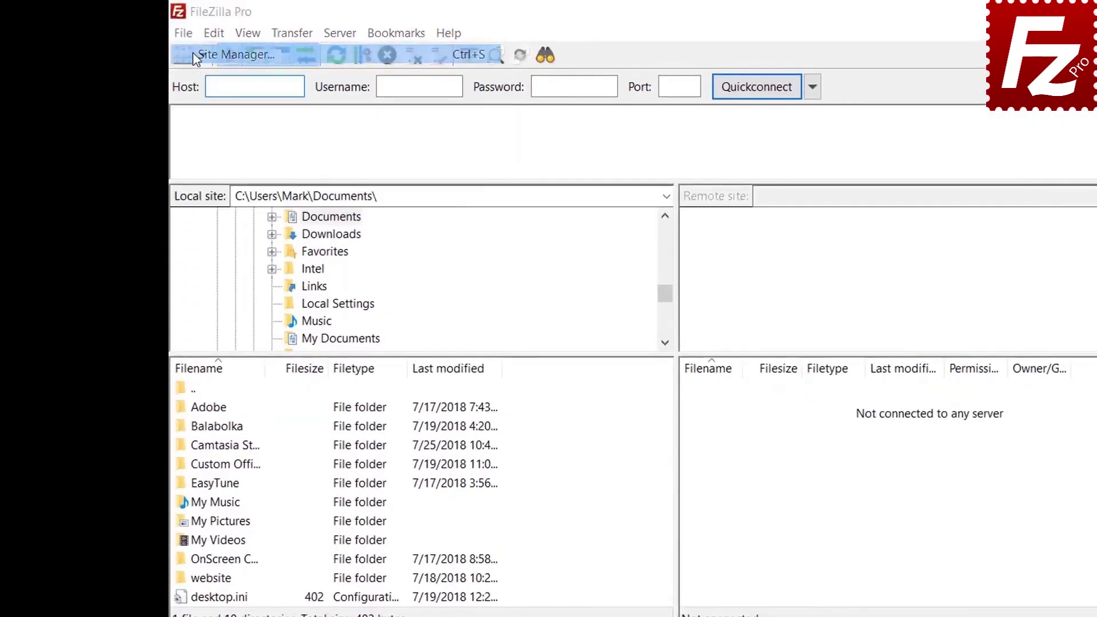
click(193, 52)
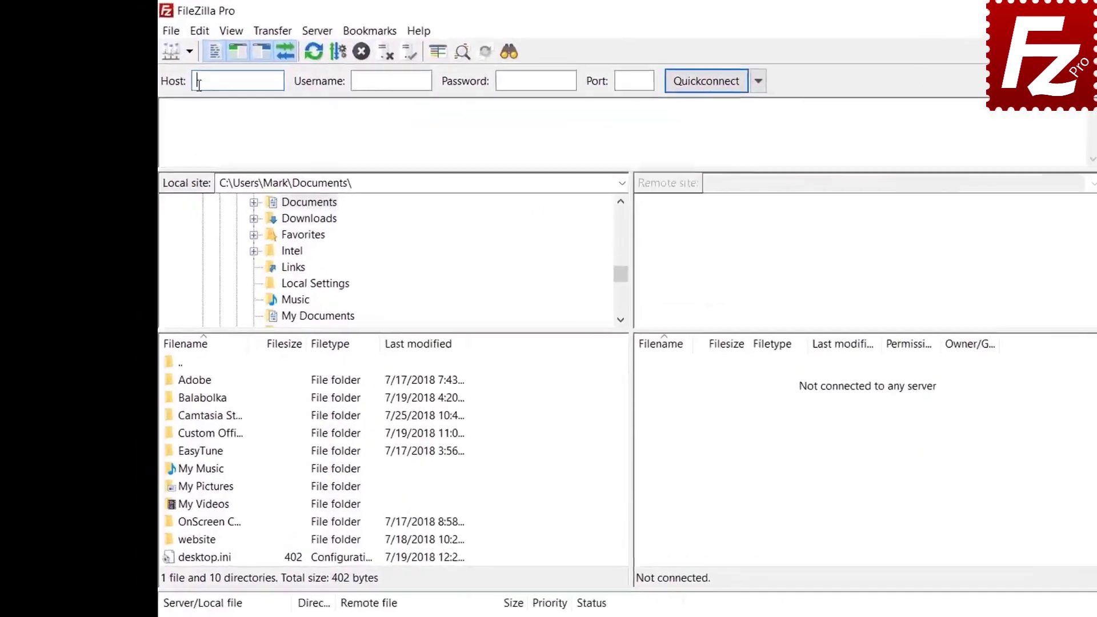
click(200, 30)
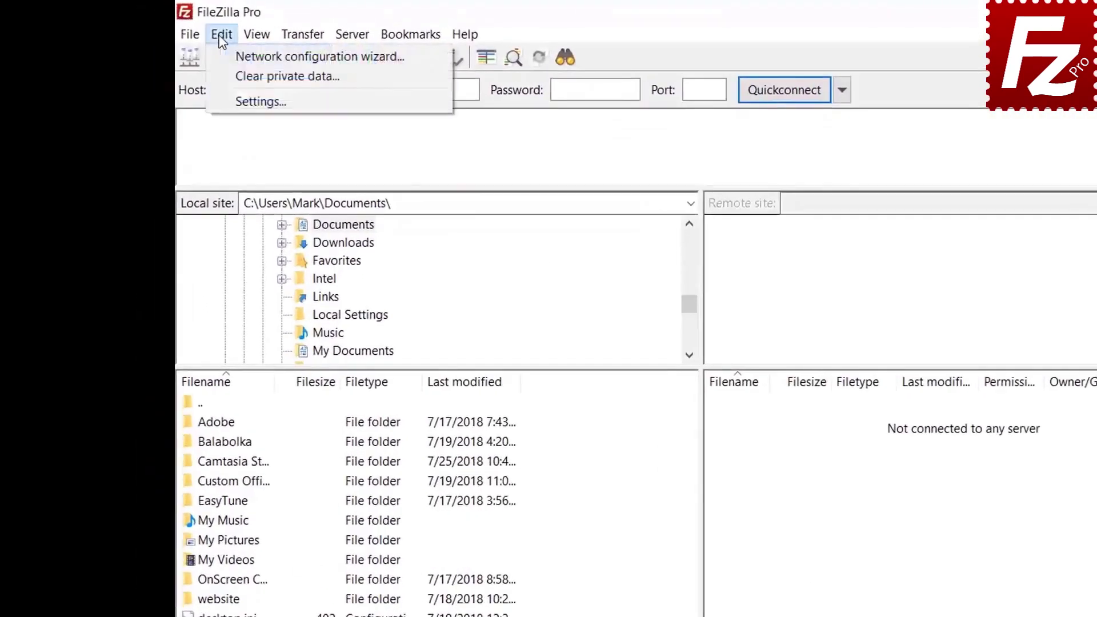
click(231, 99)
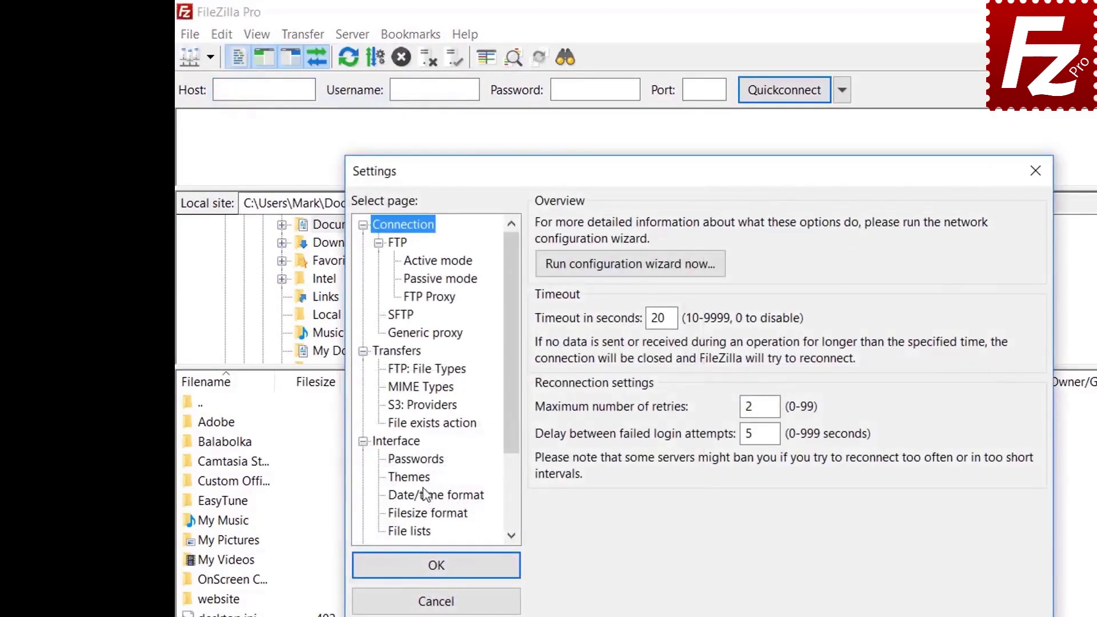
click(423, 461)
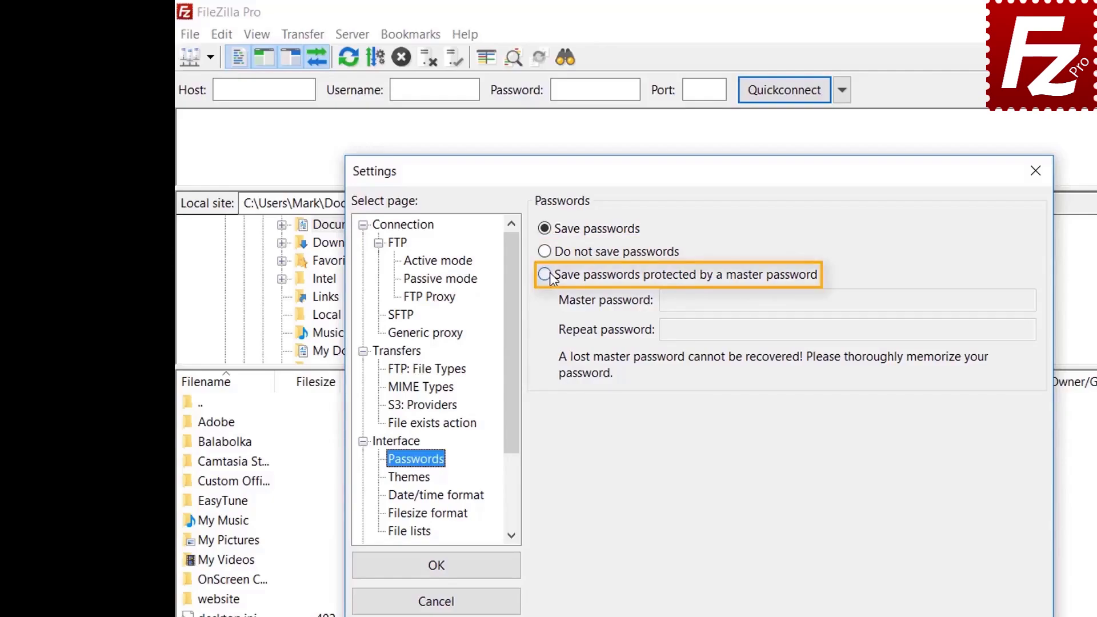
click(544, 275)
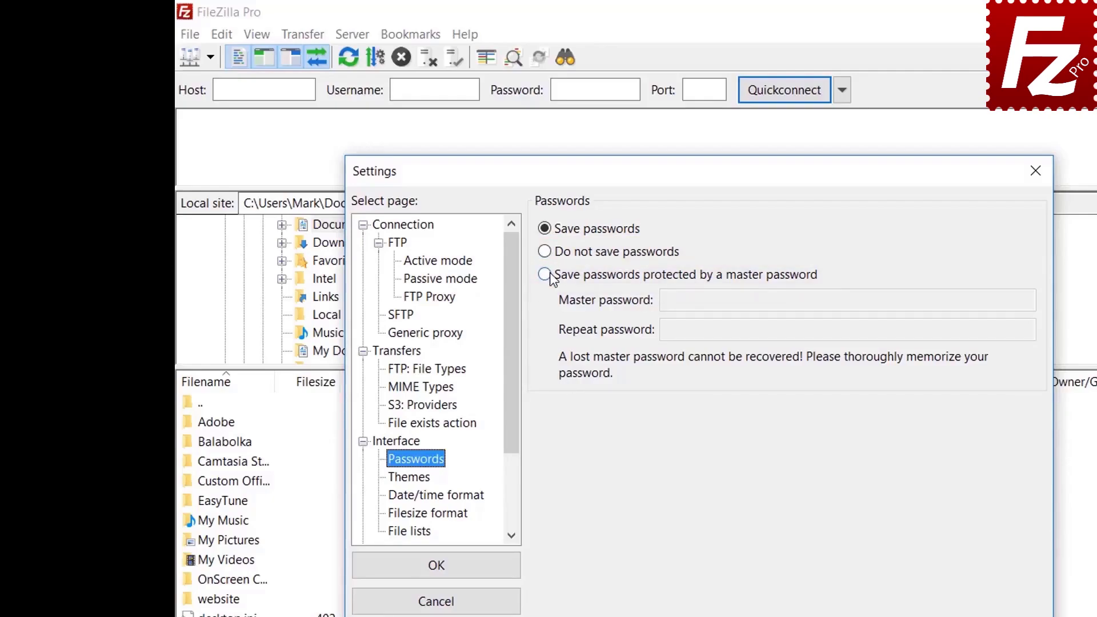
click(895, 301)
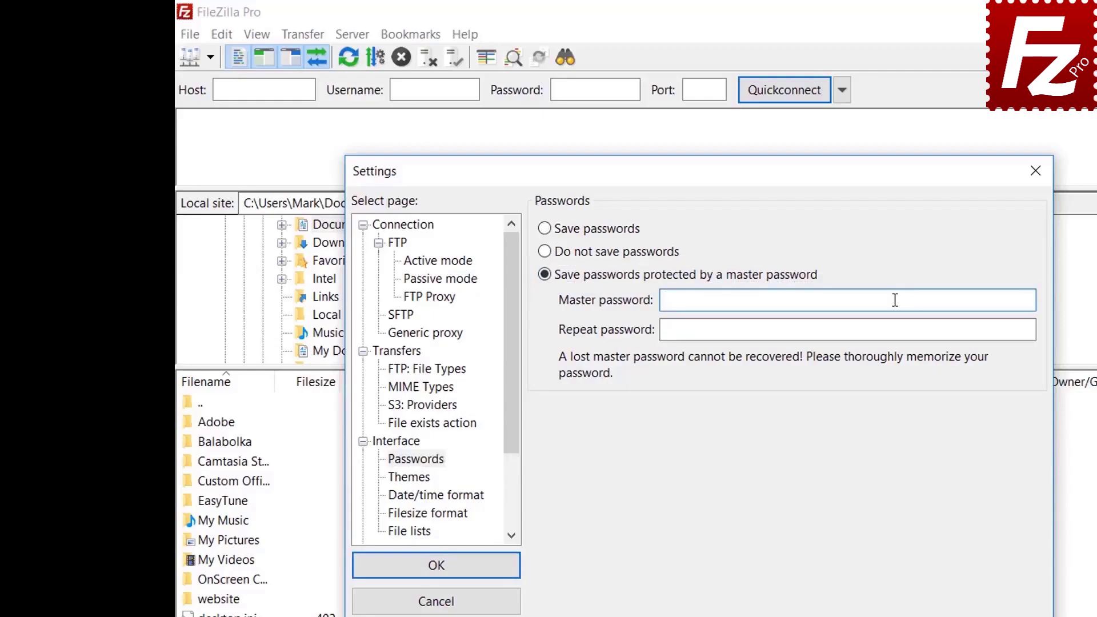
text(••••••••••)
click(870, 330)
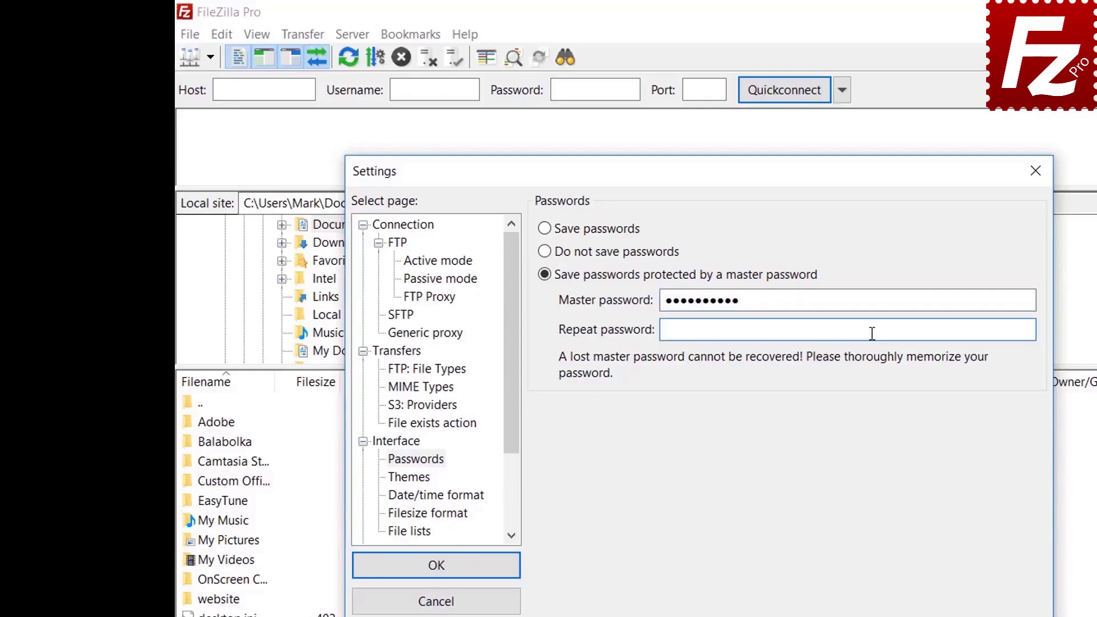
text(••••••••••)
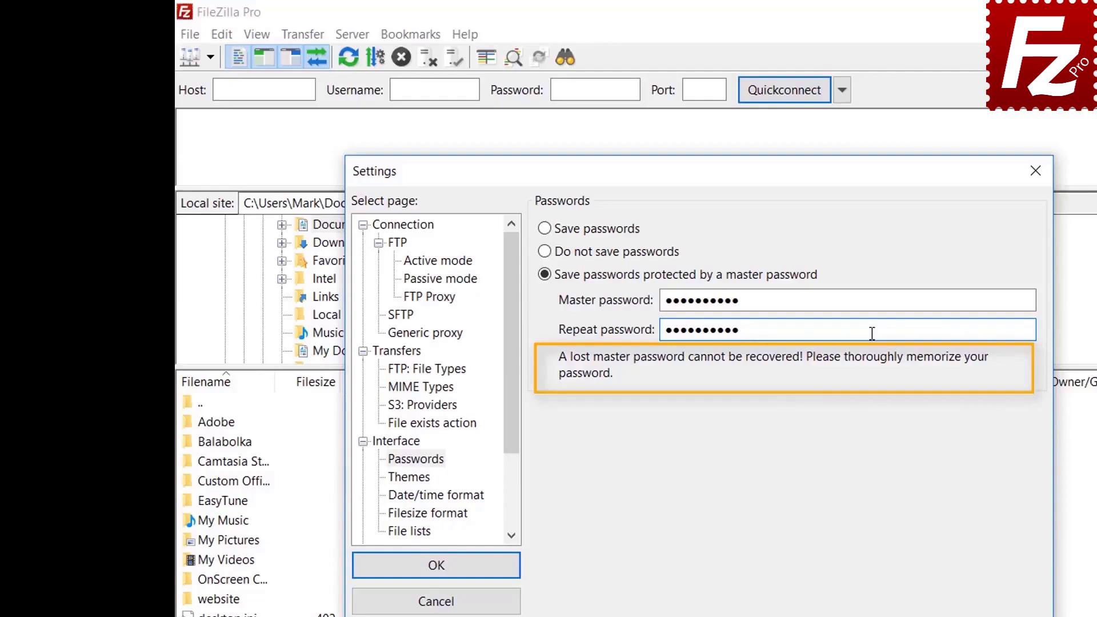
click(437, 571)
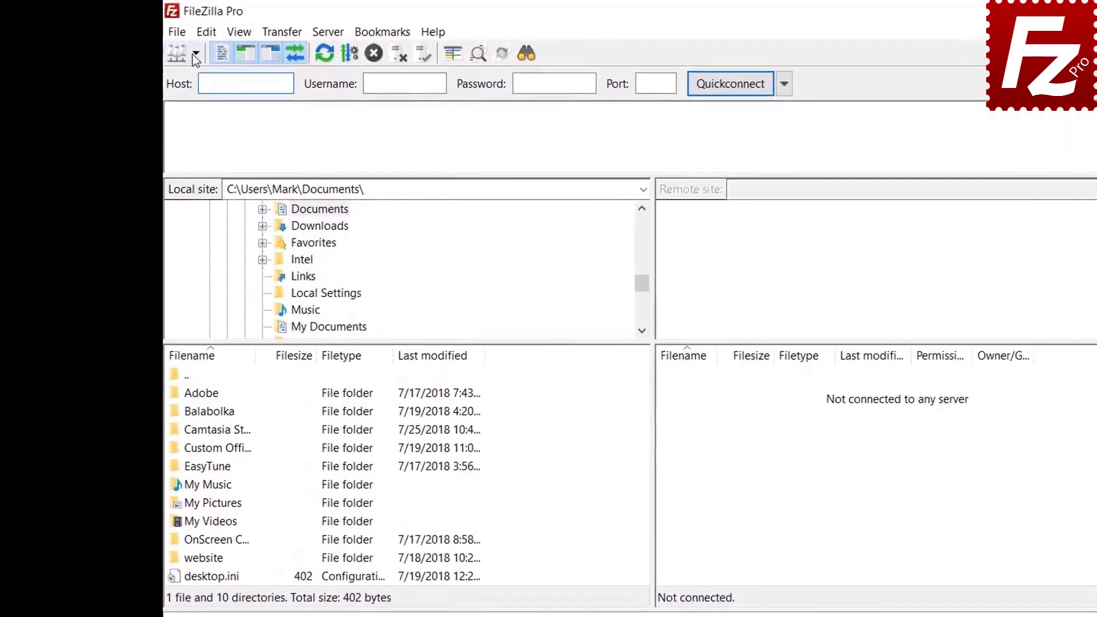
Connect to the saved FTP Tutorial site, entering the master password when prompted.
click(195, 55)
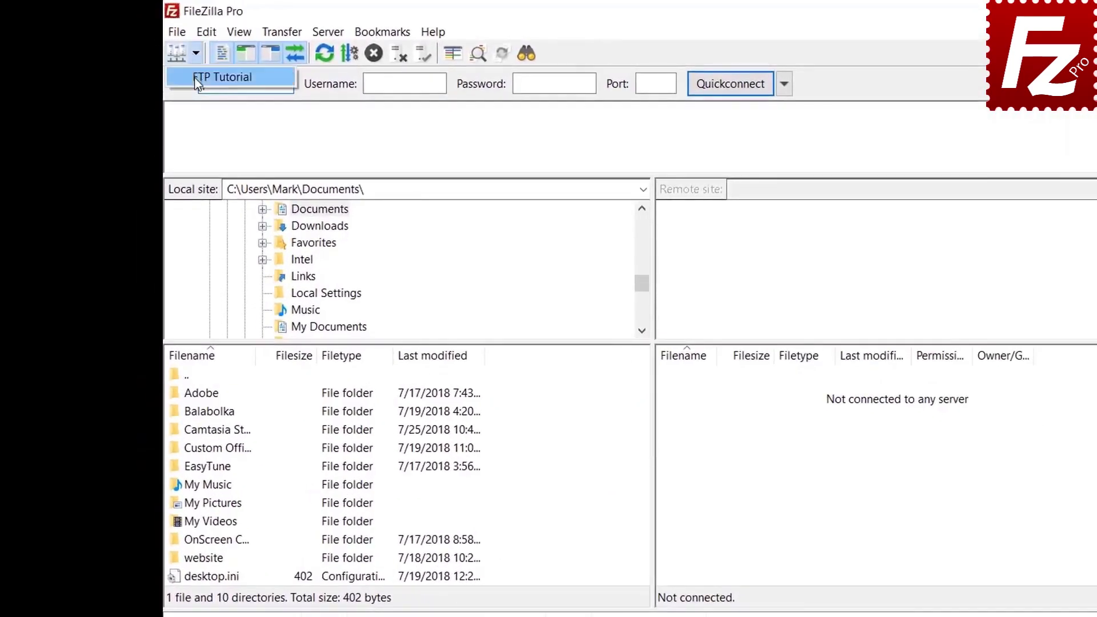
click(194, 77)
text(•••)
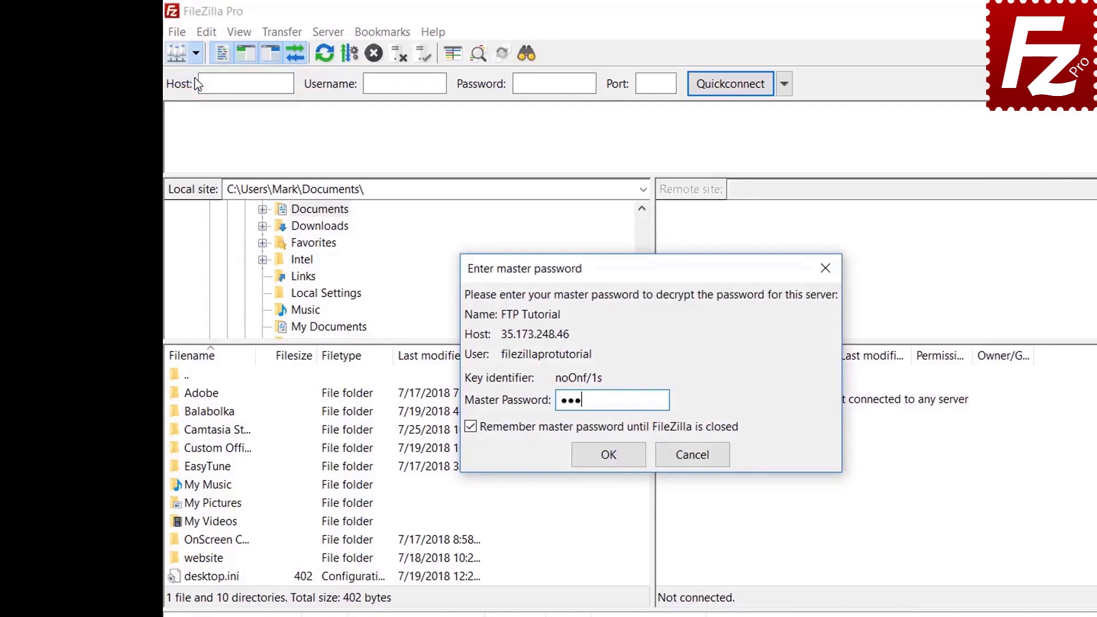
text(•••••••)
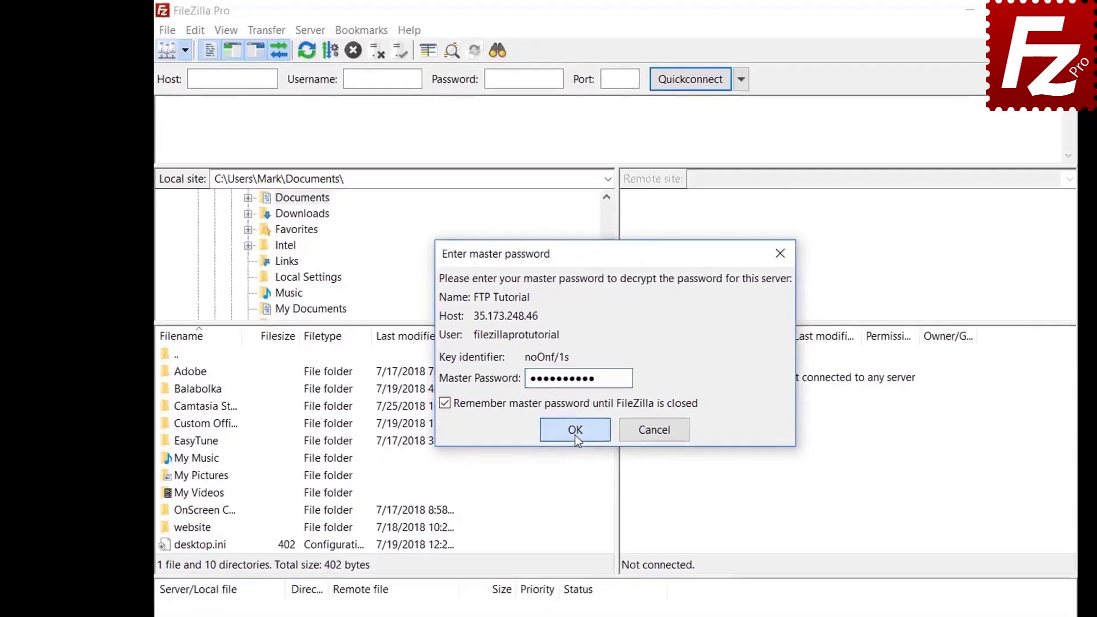
click(606, 455)
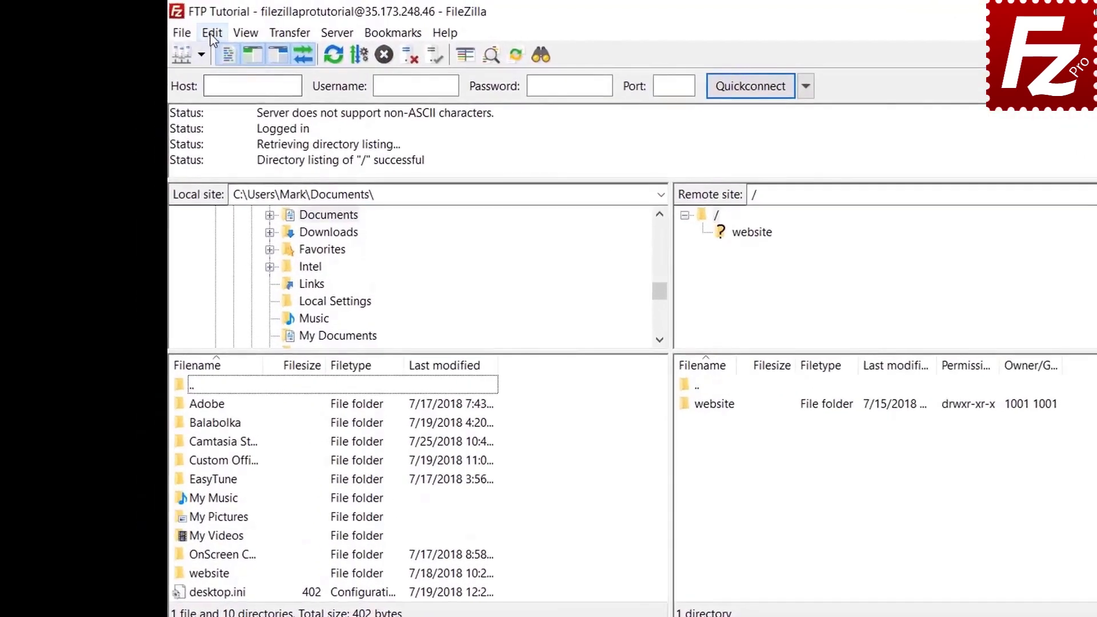
click(174, 27)
click(217, 96)
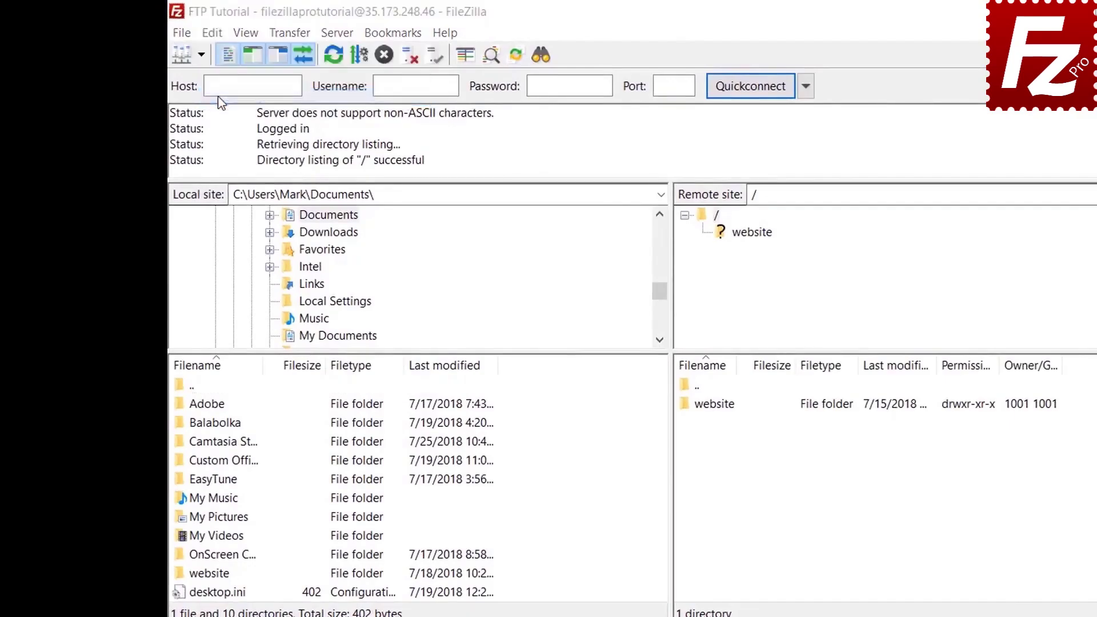
click(391, 440)
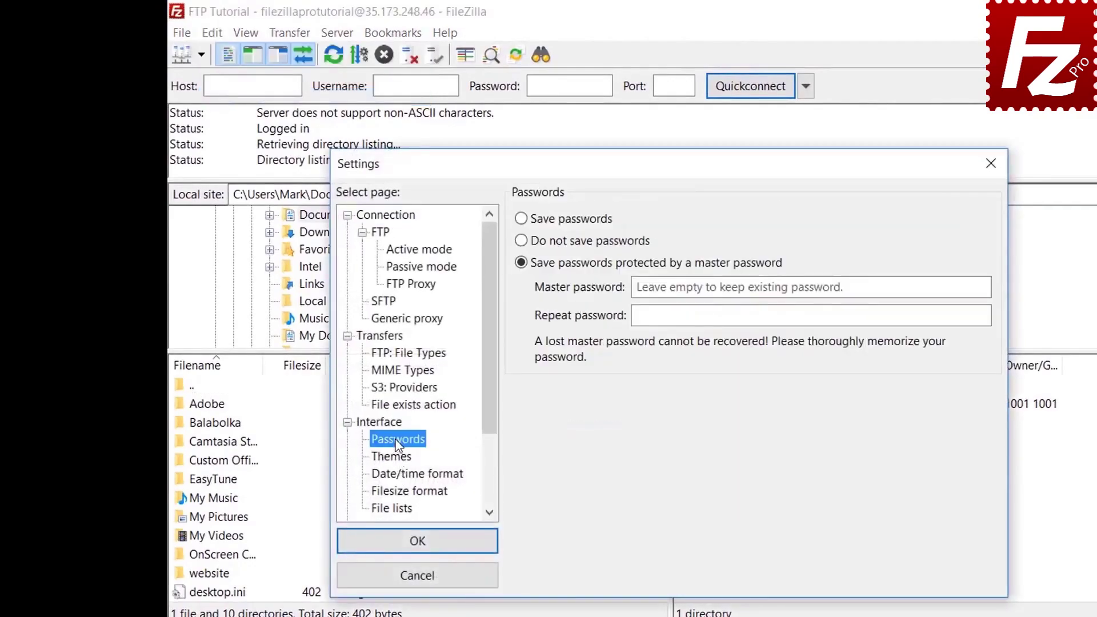
click(523, 220)
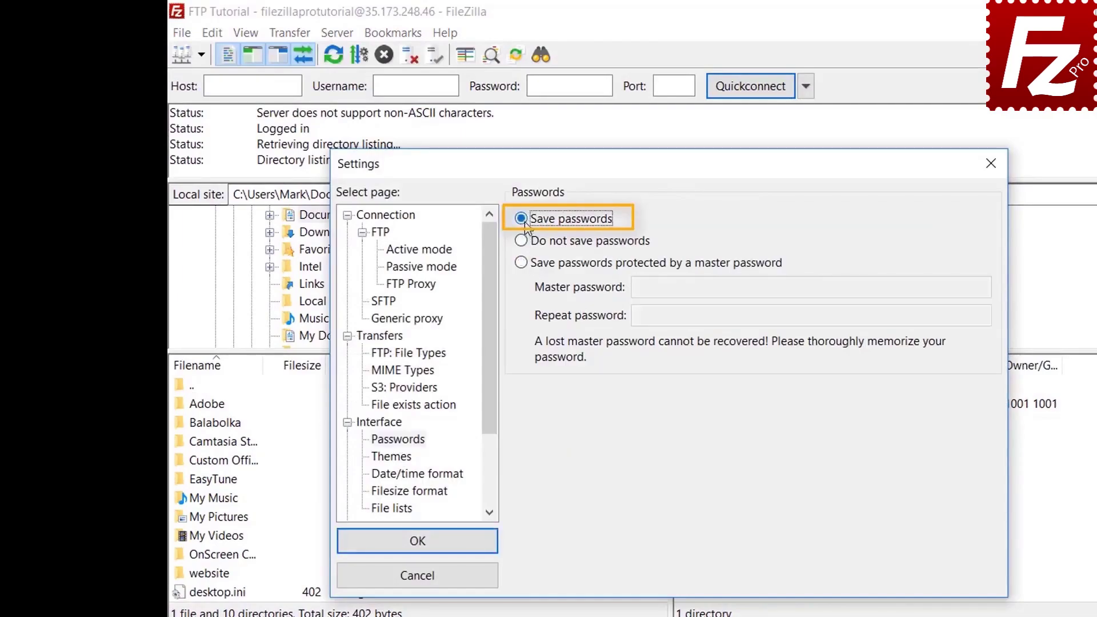
click(430, 546)
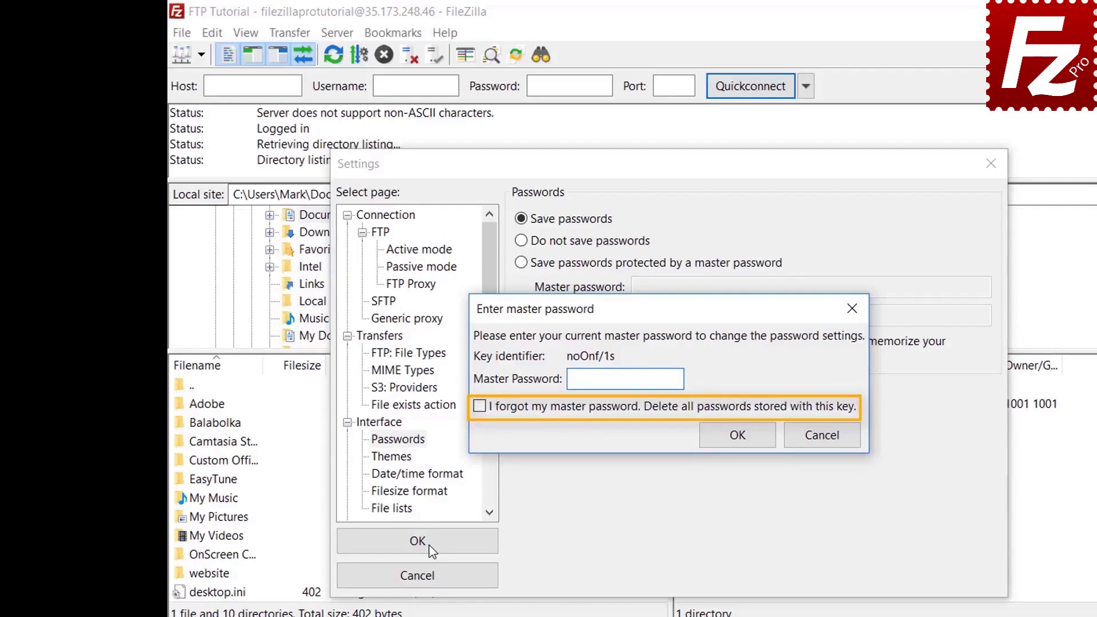
click(822, 435)
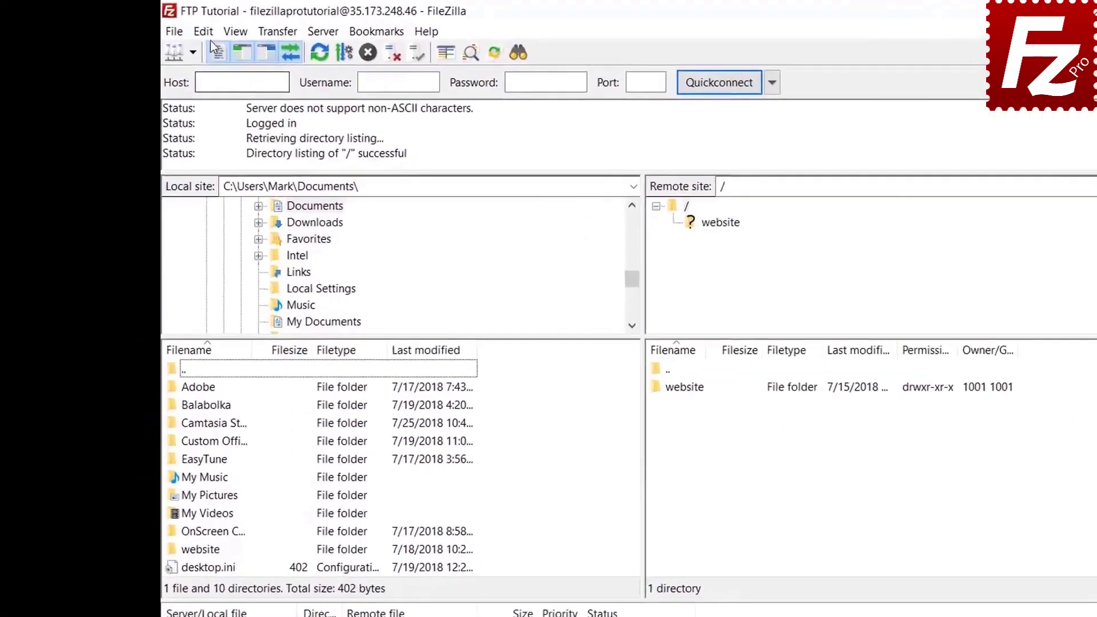
Clear the quickconnect history and reconnect information using Clear private data.
click(206, 33)
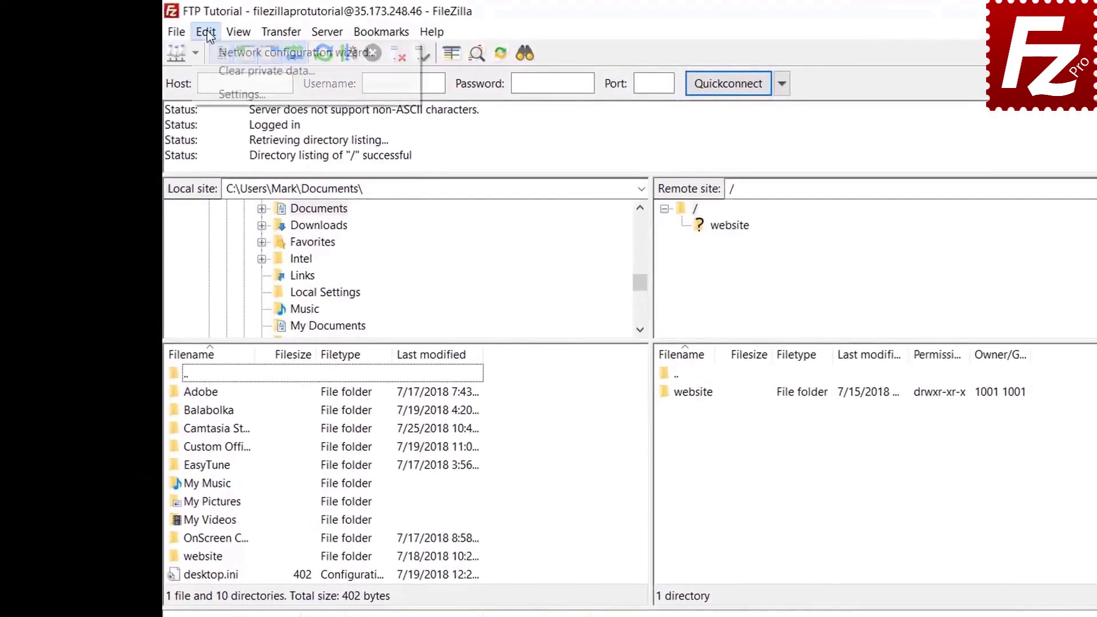
click(212, 71)
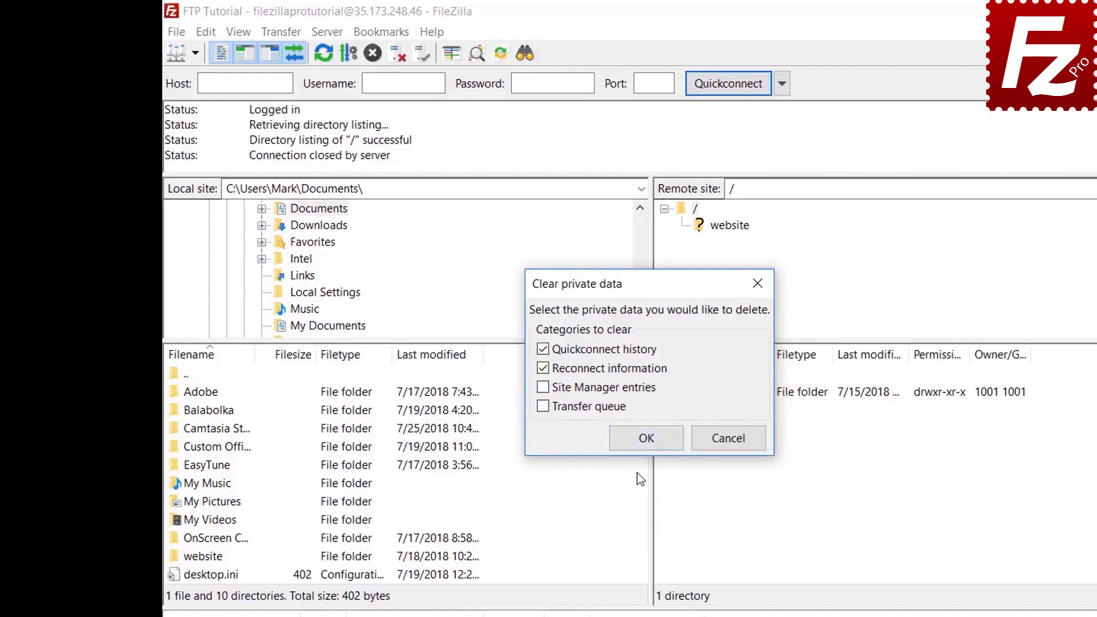
click(644, 439)
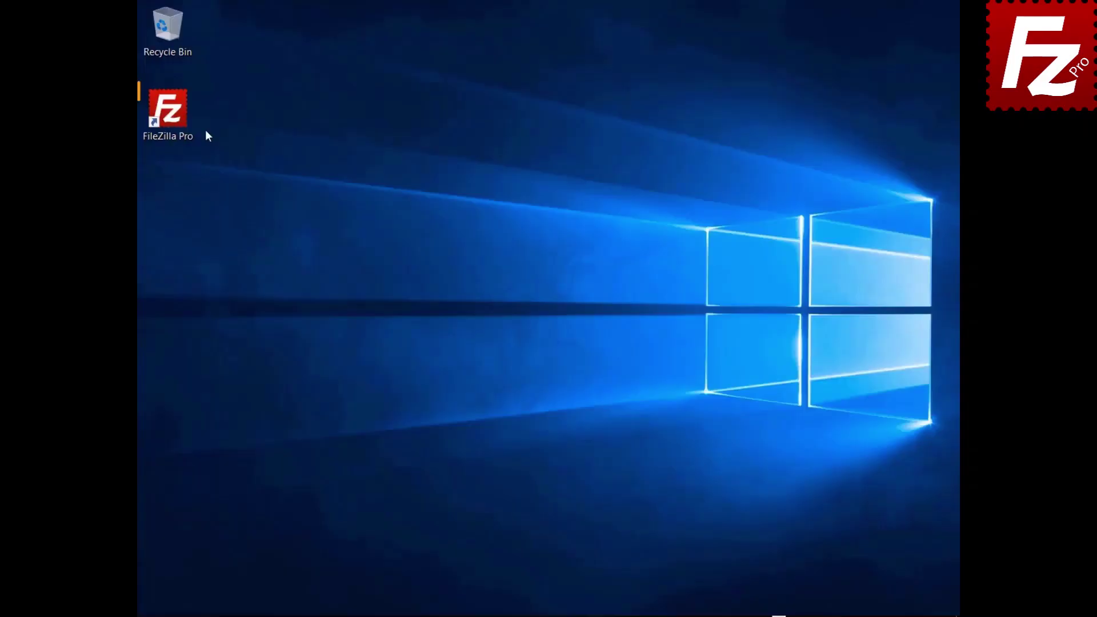
Launch FileZilla Pro and connect to the saved FTP Tutorial site.
double_click(173, 121)
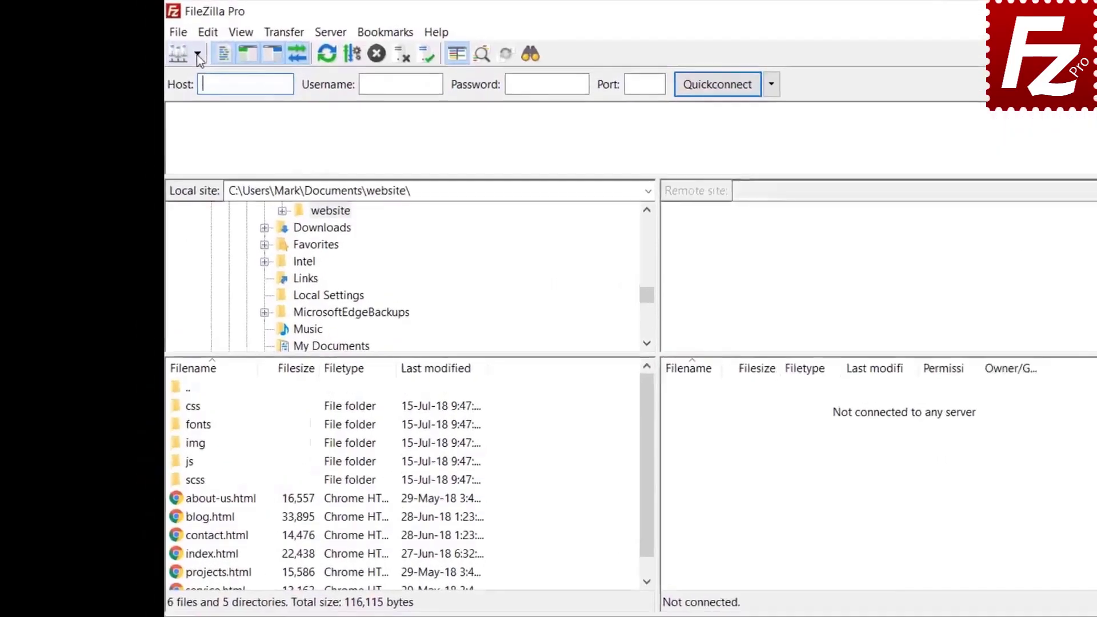
click(163, 44)
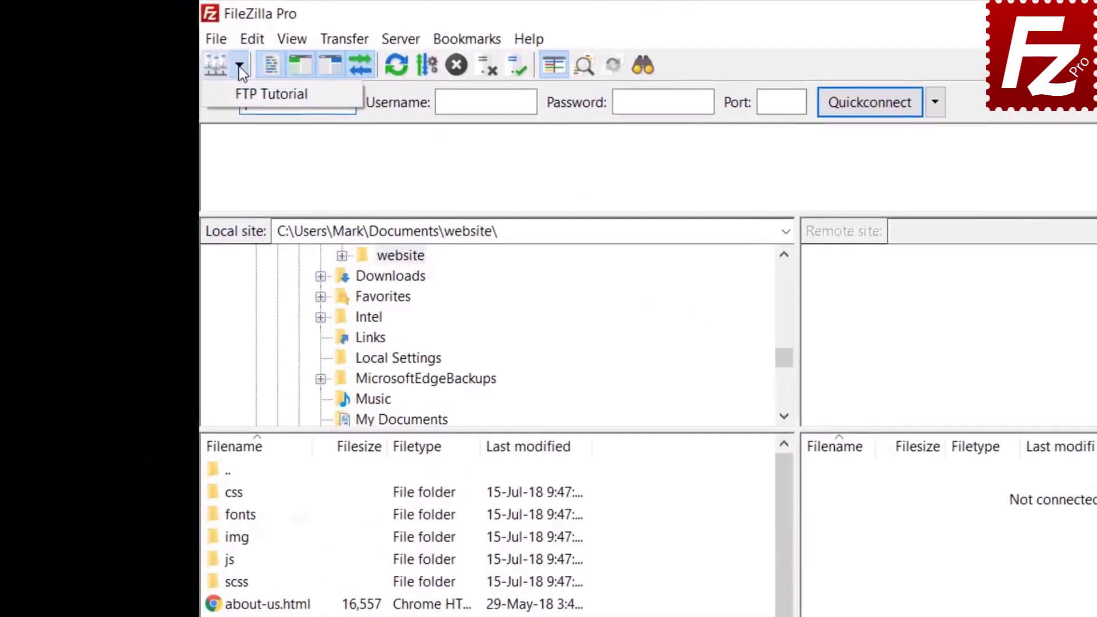
click(246, 95)
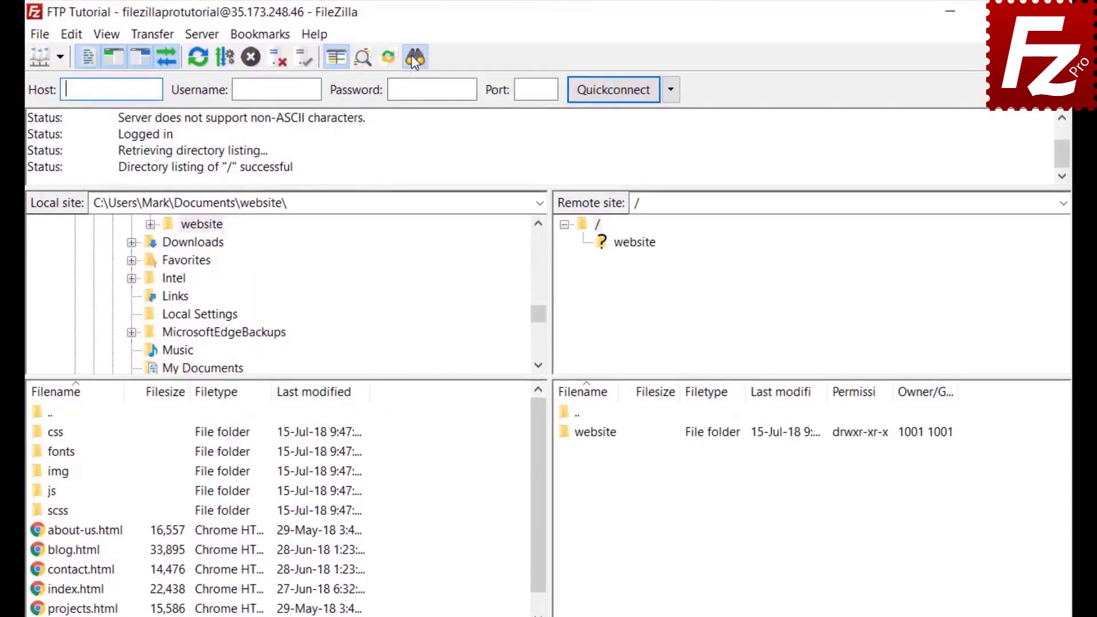
In File search, add a 'Filename contains .jpg' condition, matching all conditions.
click(414, 57)
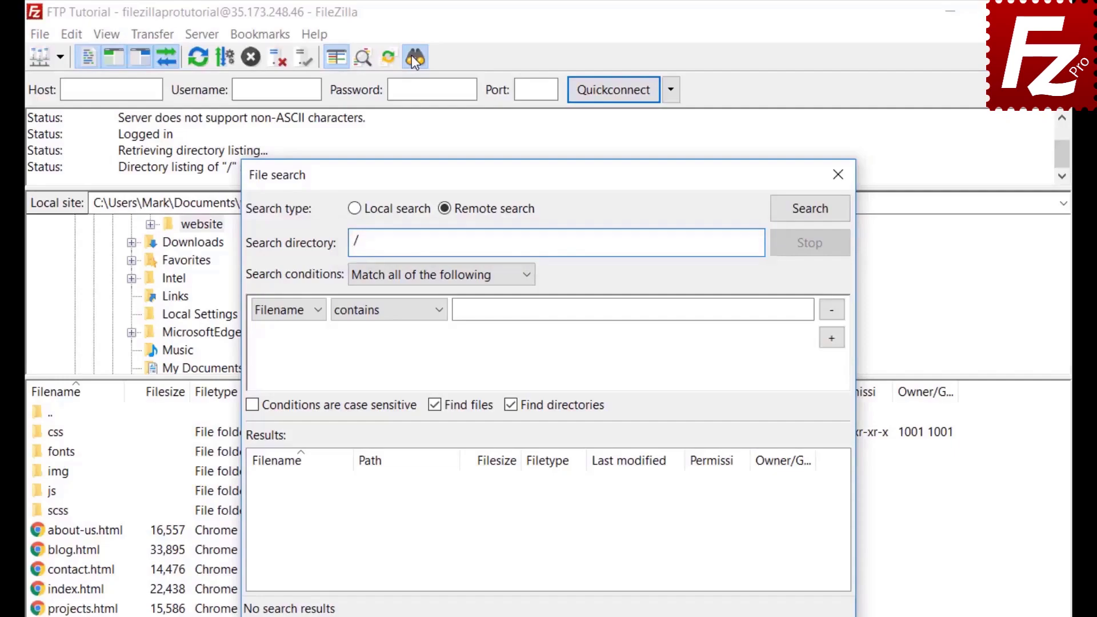
click(402, 275)
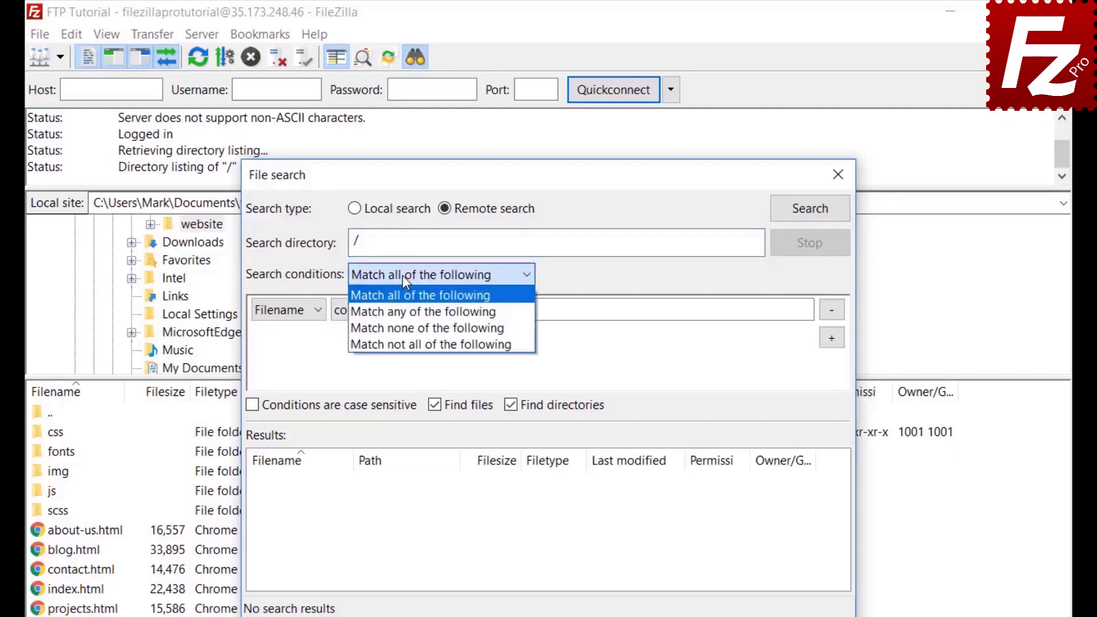
click(402, 276)
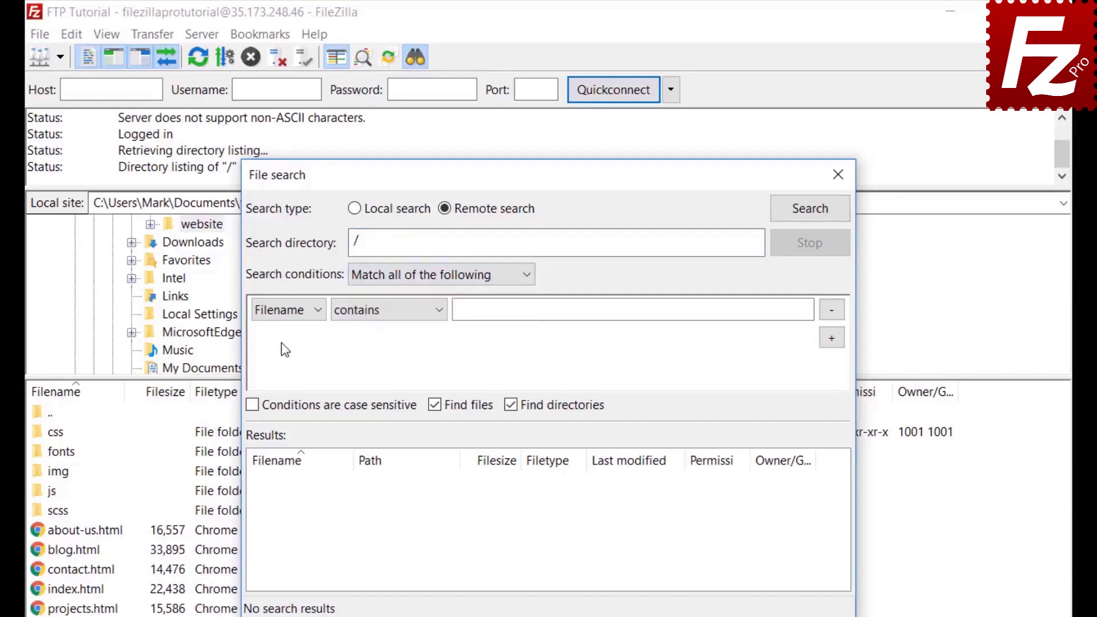
click(281, 310)
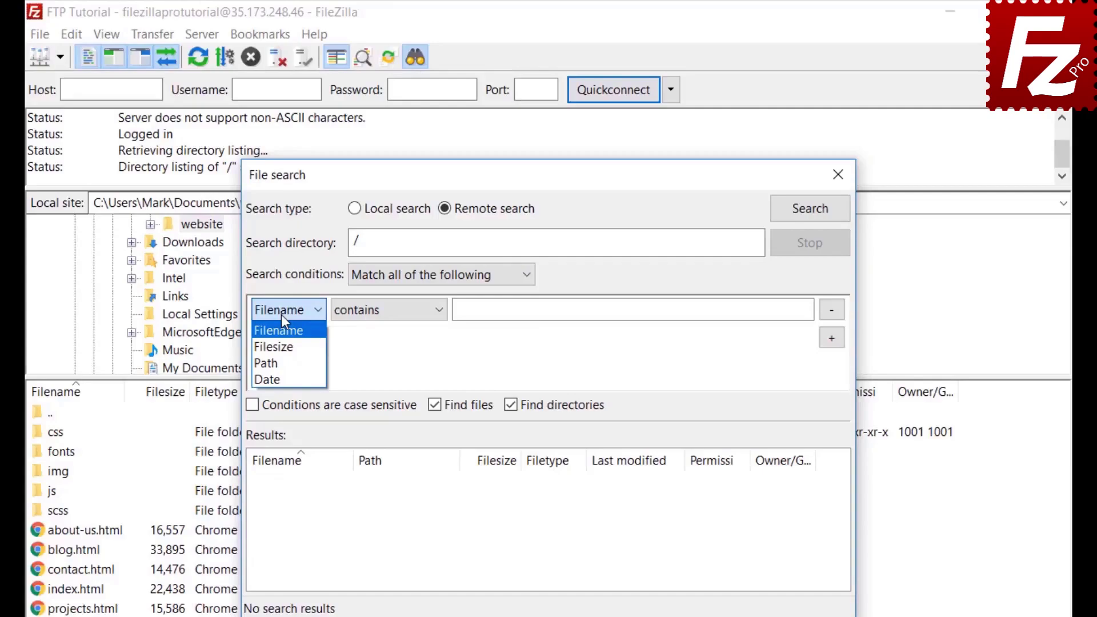
click(281, 314)
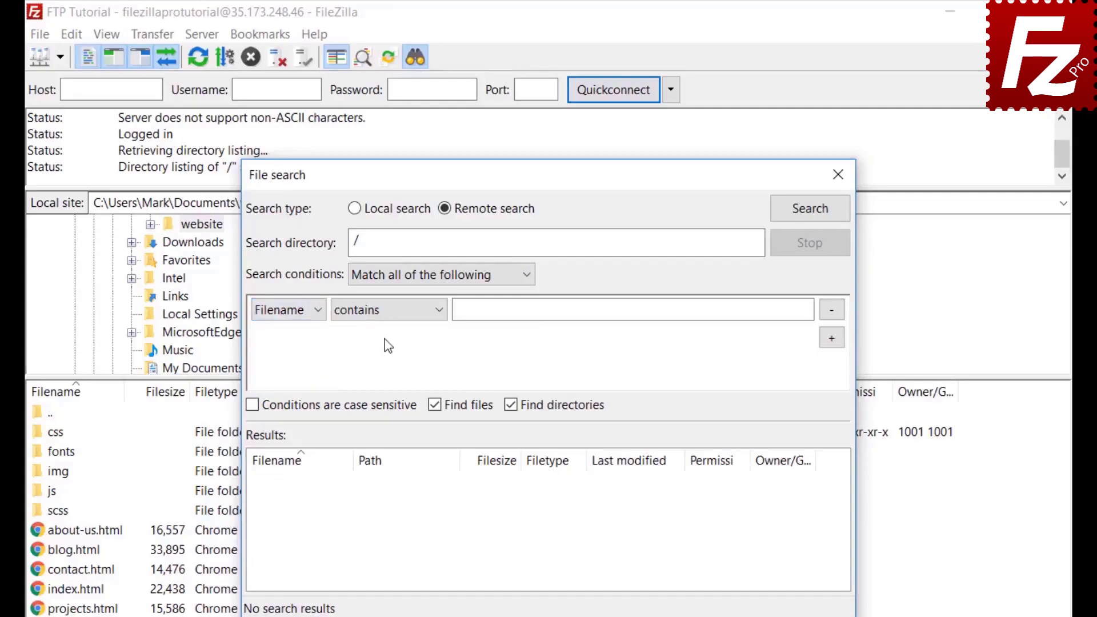
click(389, 322)
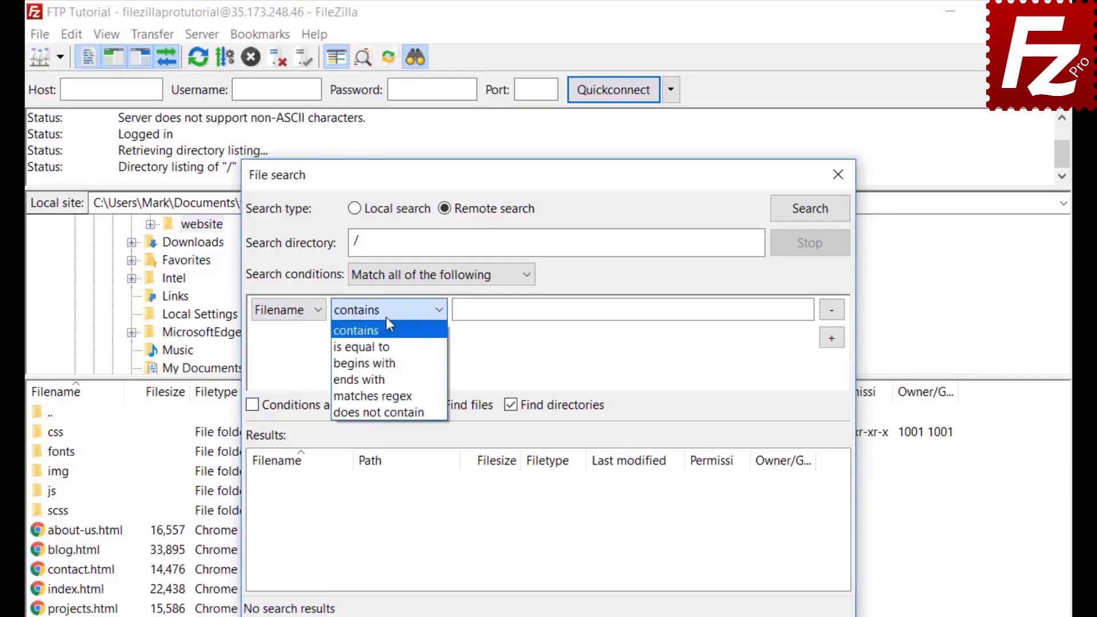
click(386, 319)
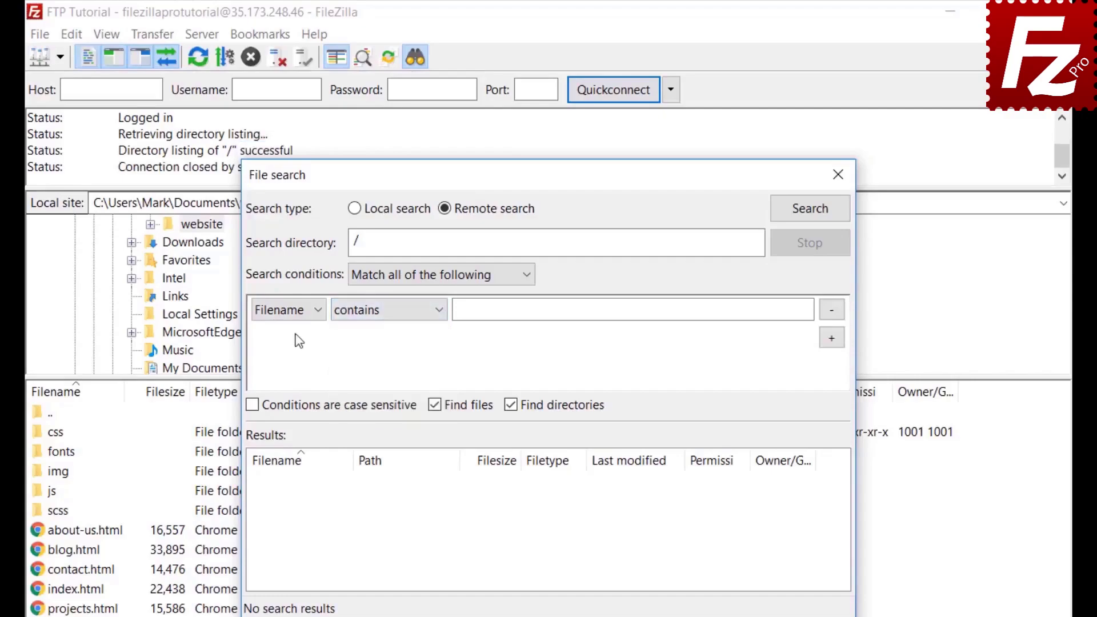
click(301, 309)
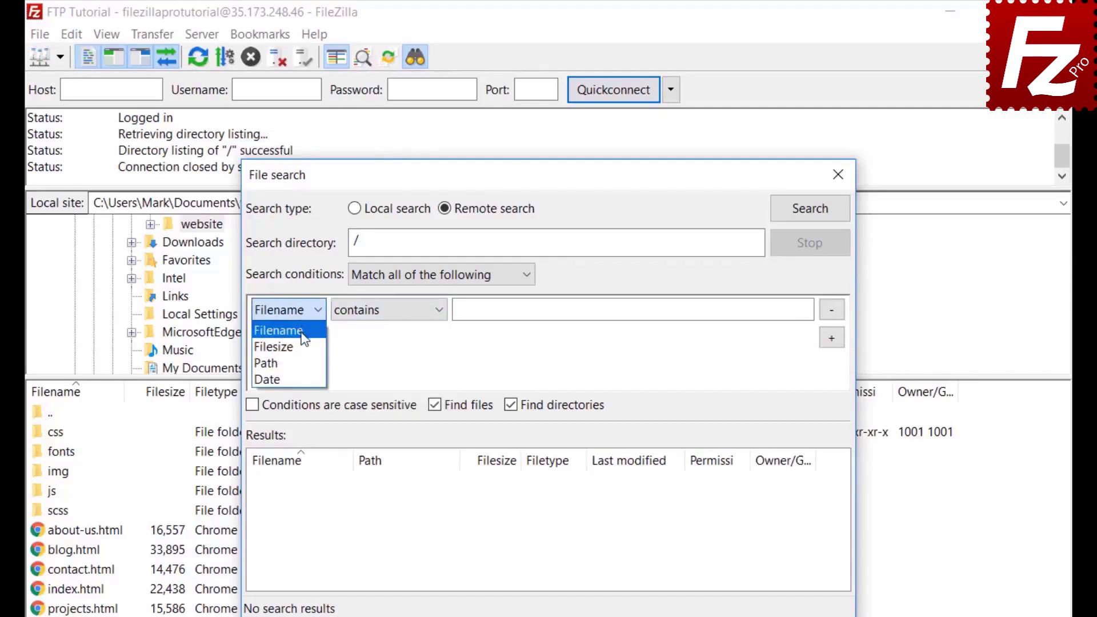
click(302, 331)
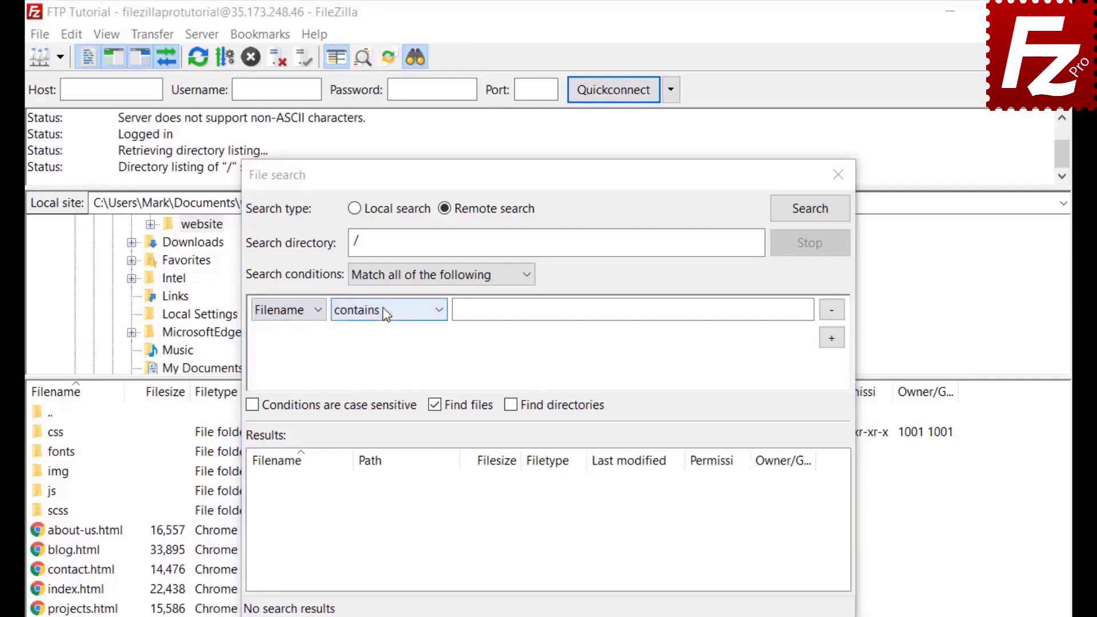
click(383, 309)
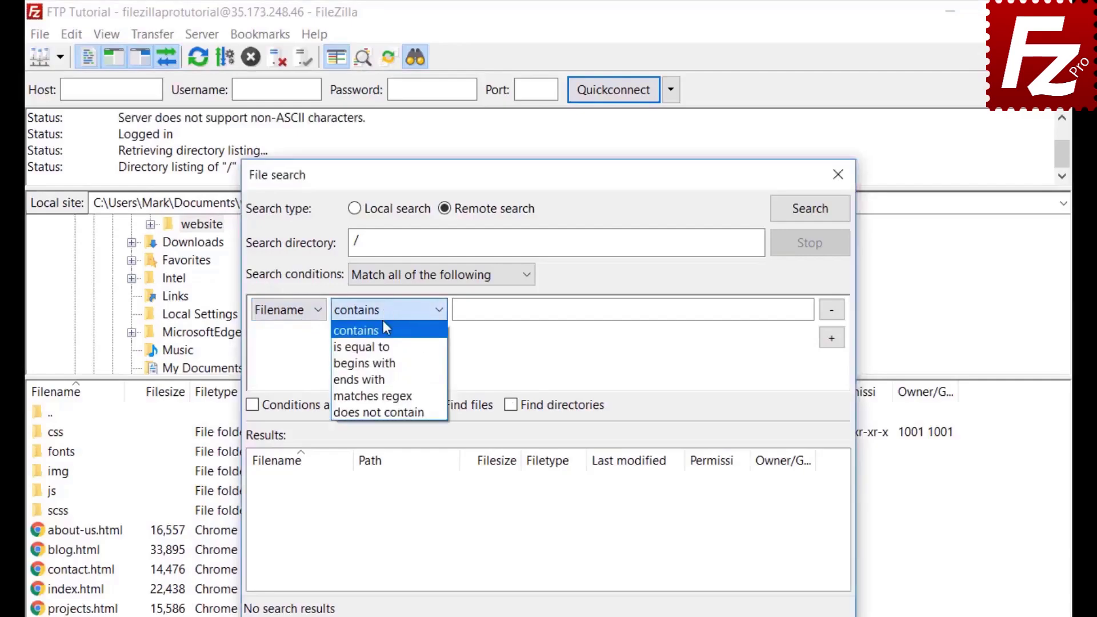
text(.jpg)
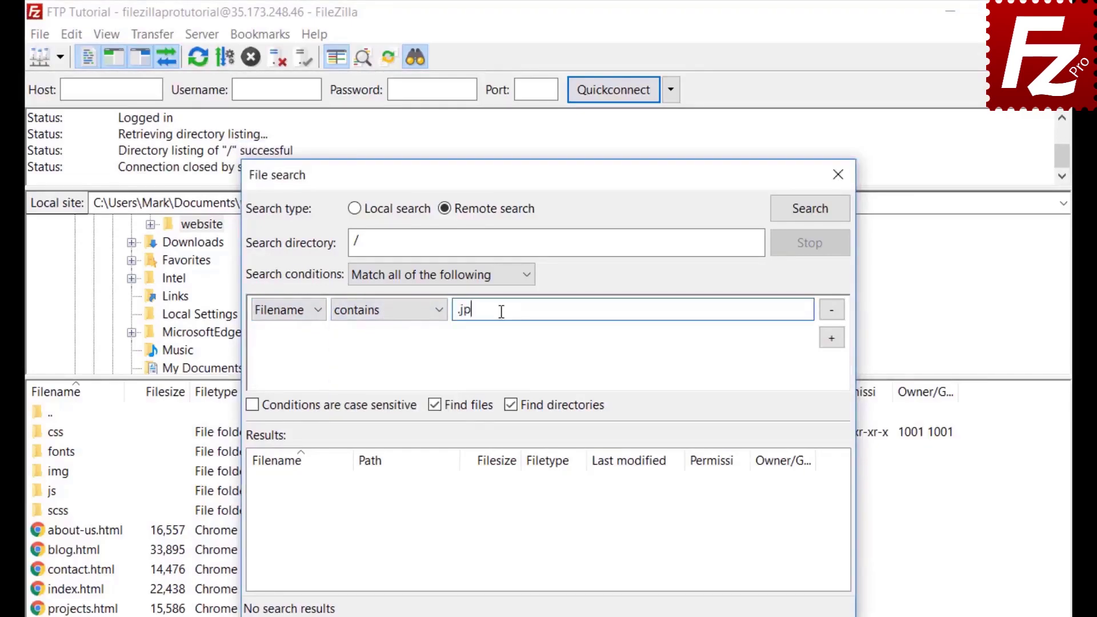
Add a 'Filesize greater than 500000' condition, exclude directories, and move the dialog aside.
click(832, 339)
click(287, 337)
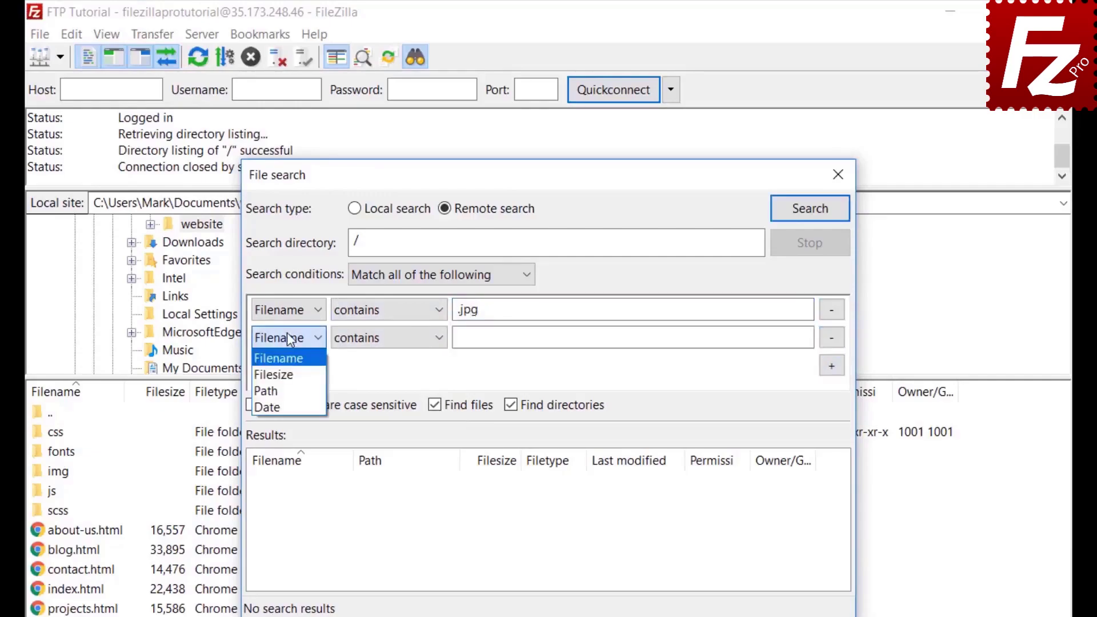
click(284, 379)
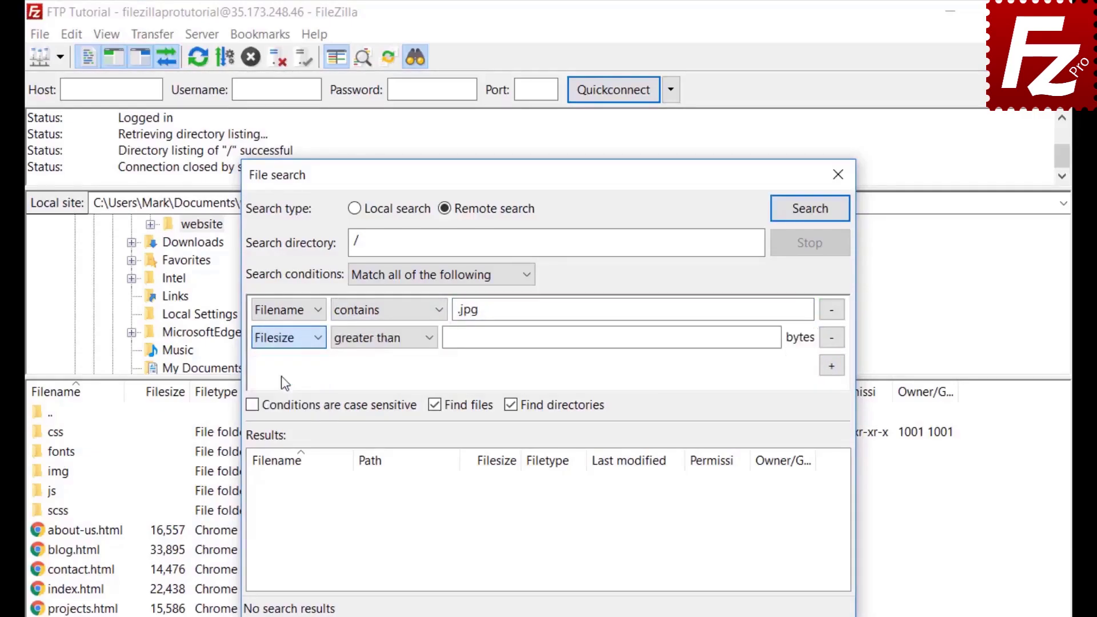
click(371, 342)
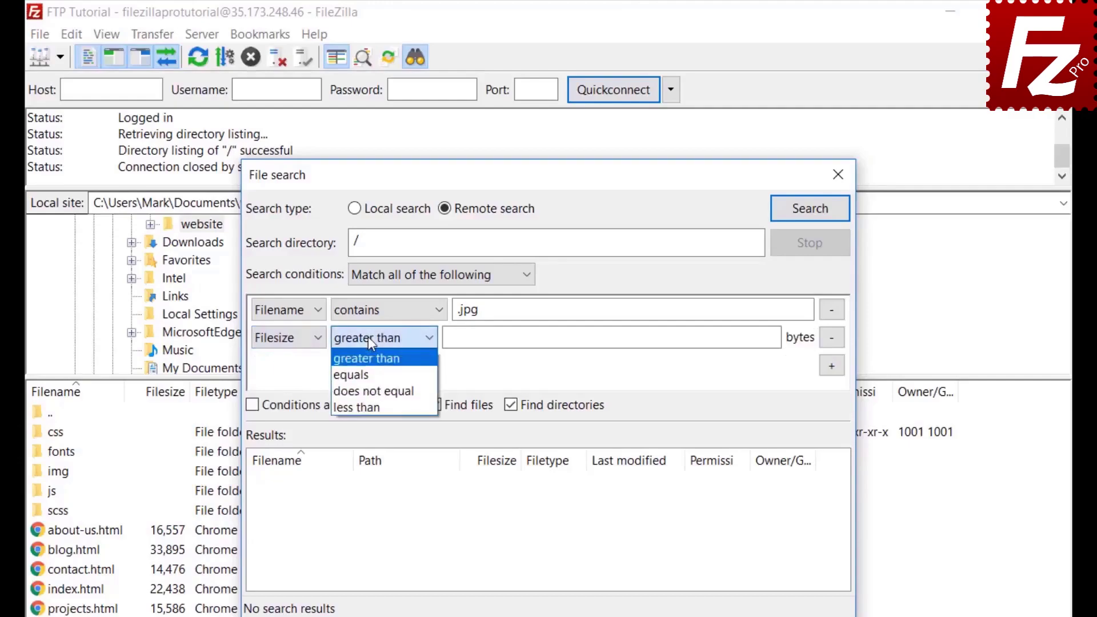
click(368, 337)
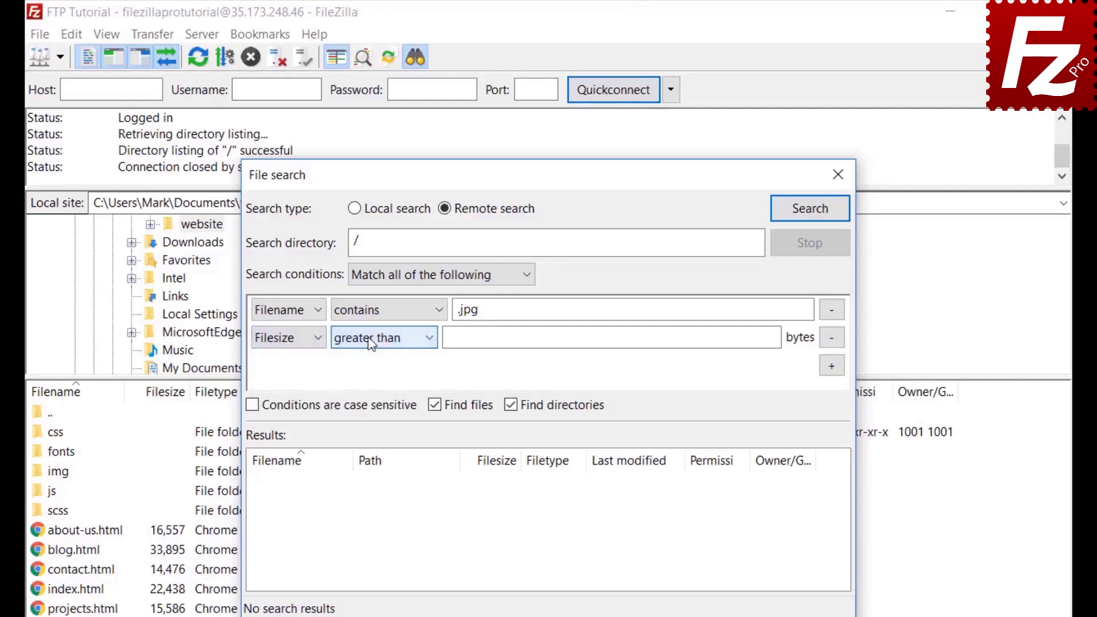
click(454, 338)
text(5000)
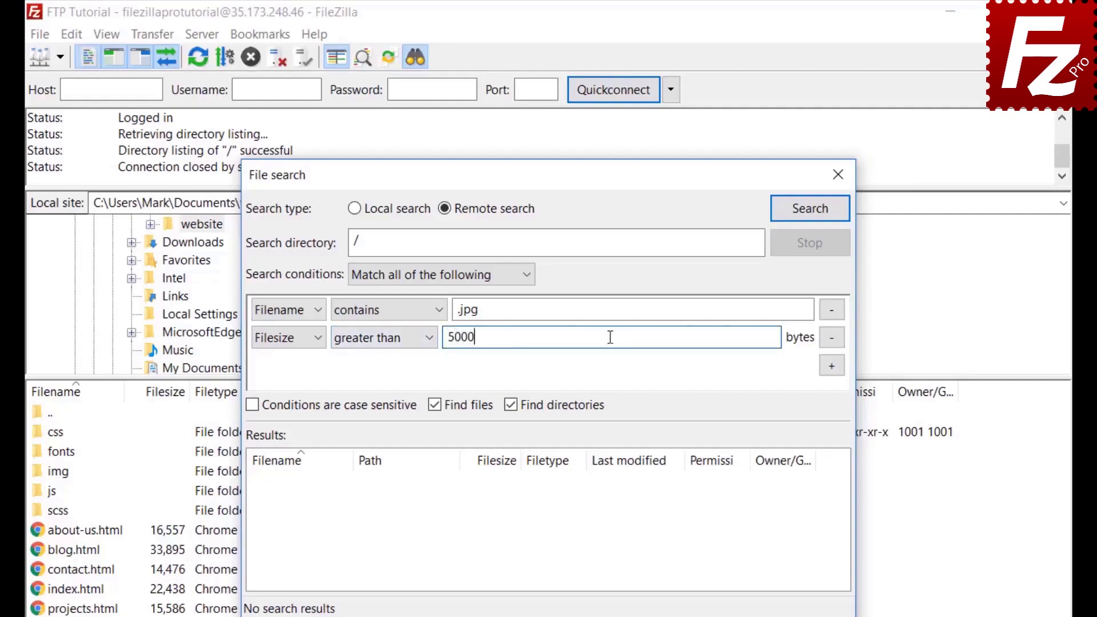
text(00)
key(Return)
click(512, 407)
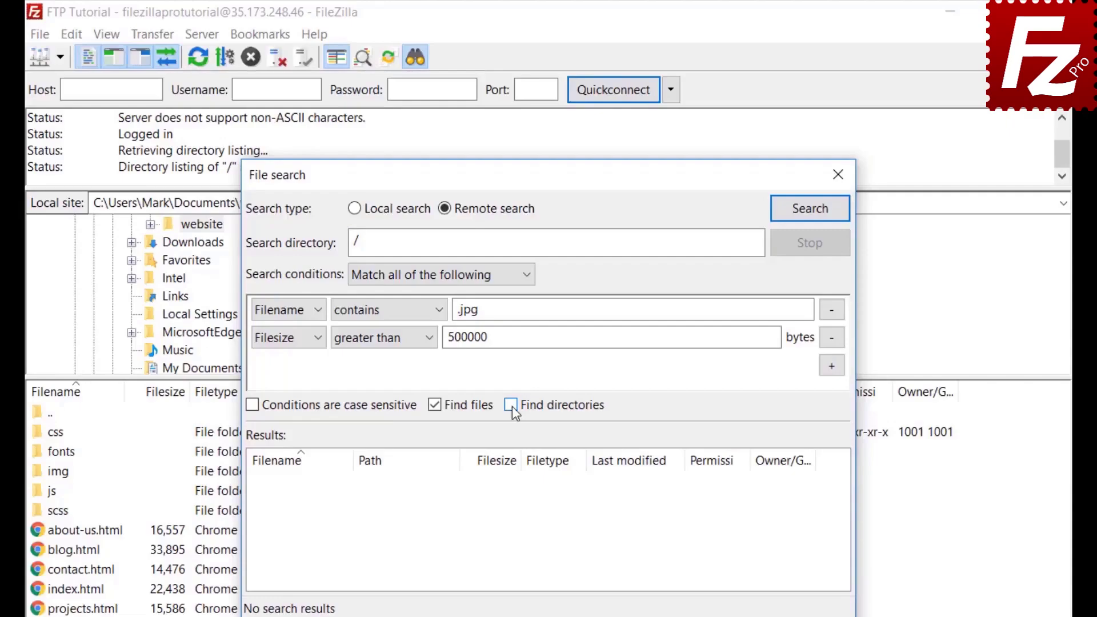
drag(553, 176, 722, 175)
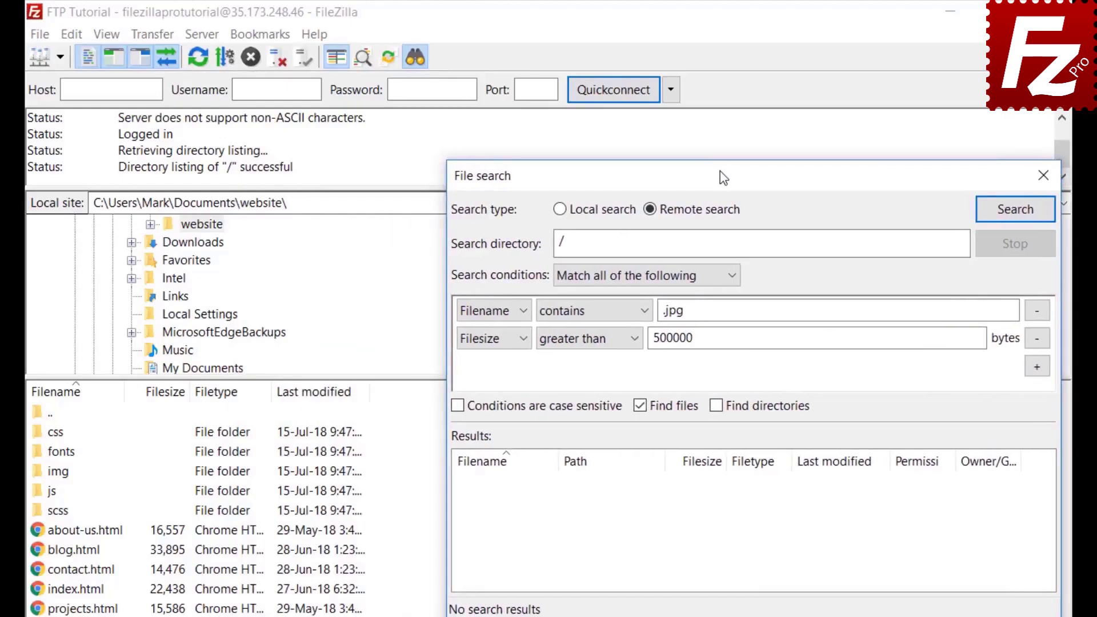
Run the search and queue feature-bg.jpg for download without transferring, then close the search.
click(1015, 211)
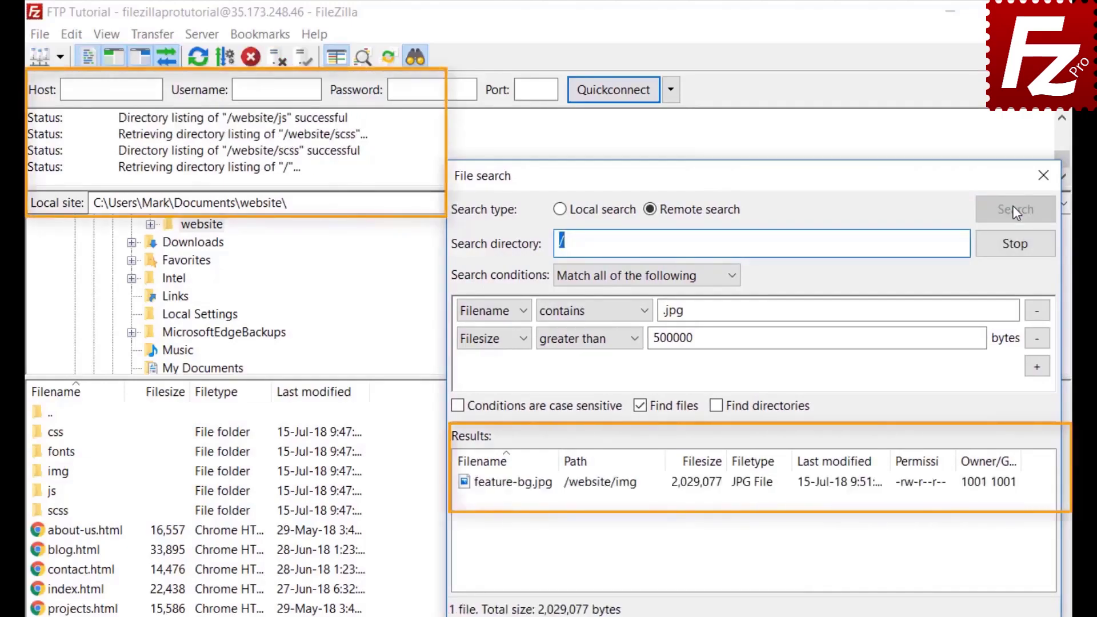
right_click(549, 487)
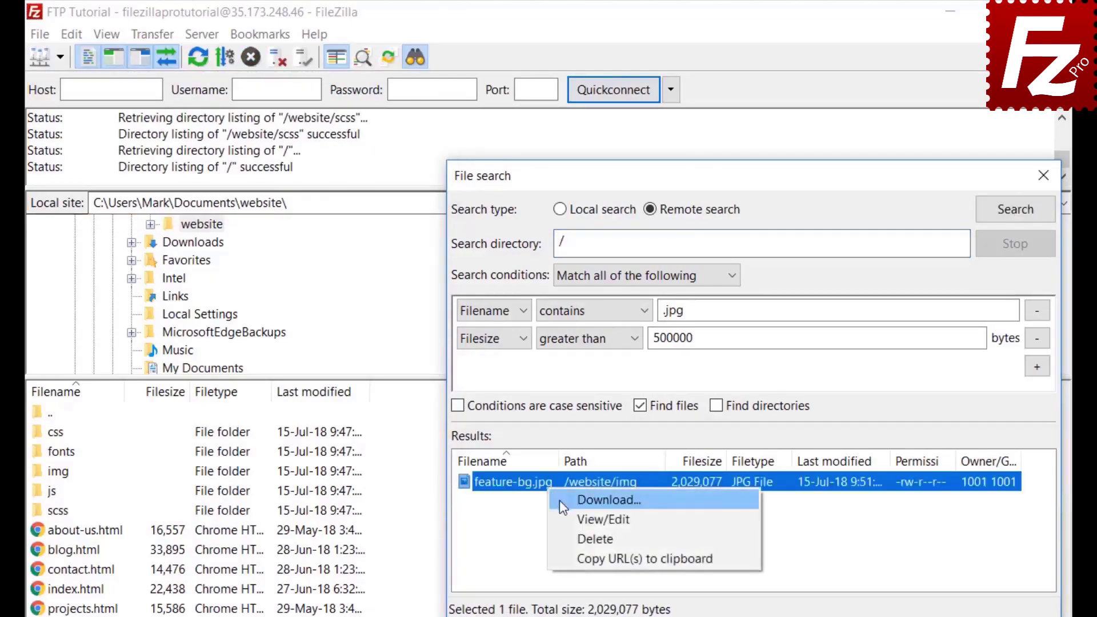
click(560, 500)
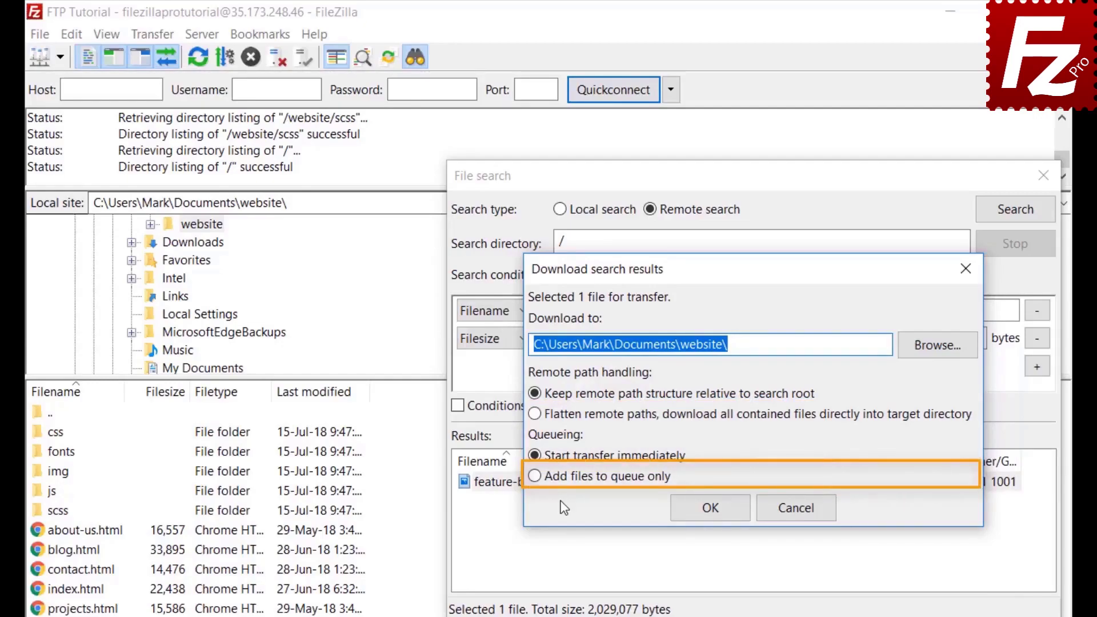
click(533, 476)
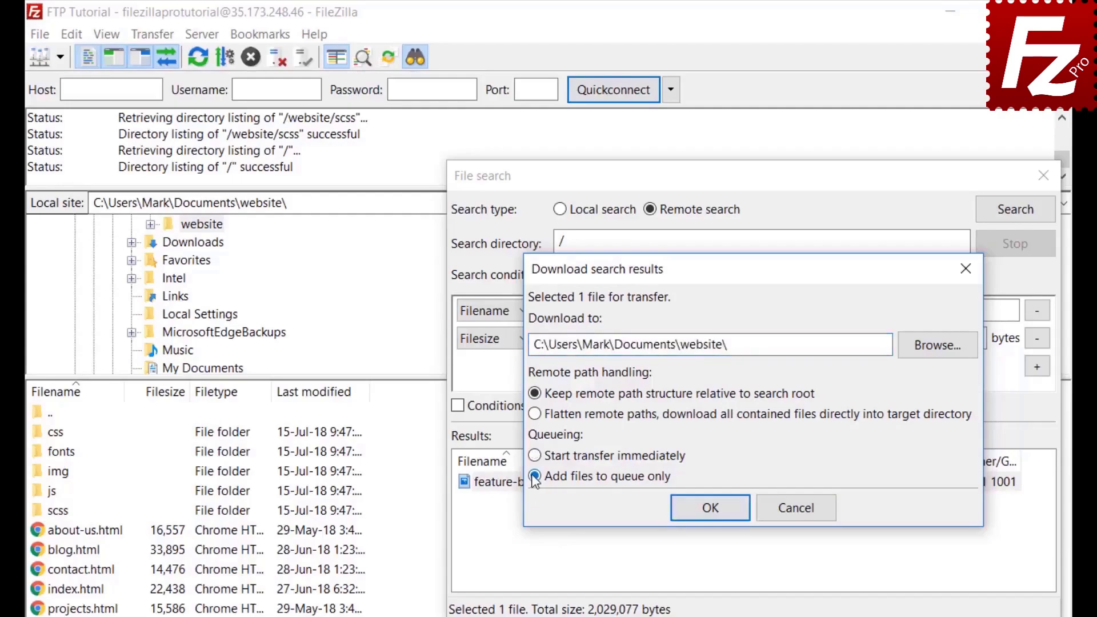
click(715, 513)
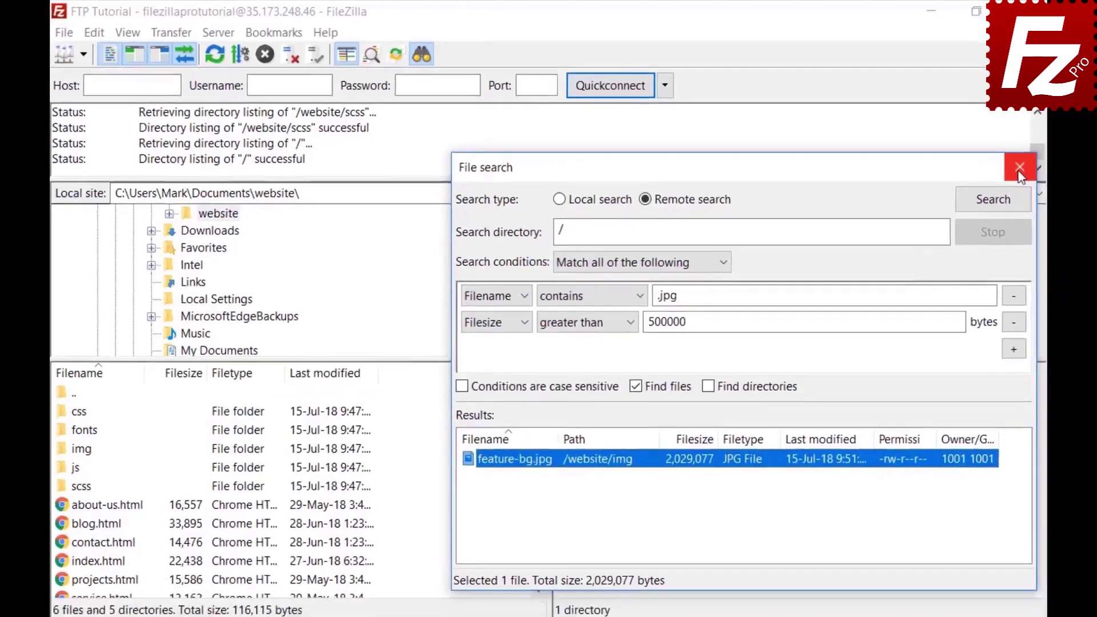
click(1044, 176)
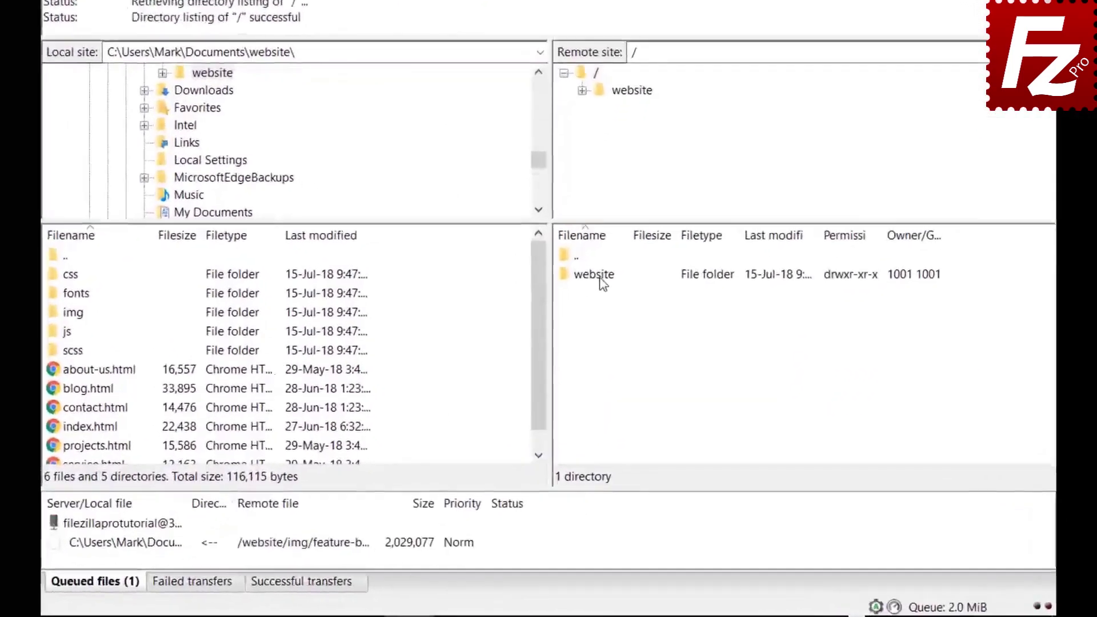
Open the remote website folder, then its css folder, and select files in the listing.
double_click(586, 344)
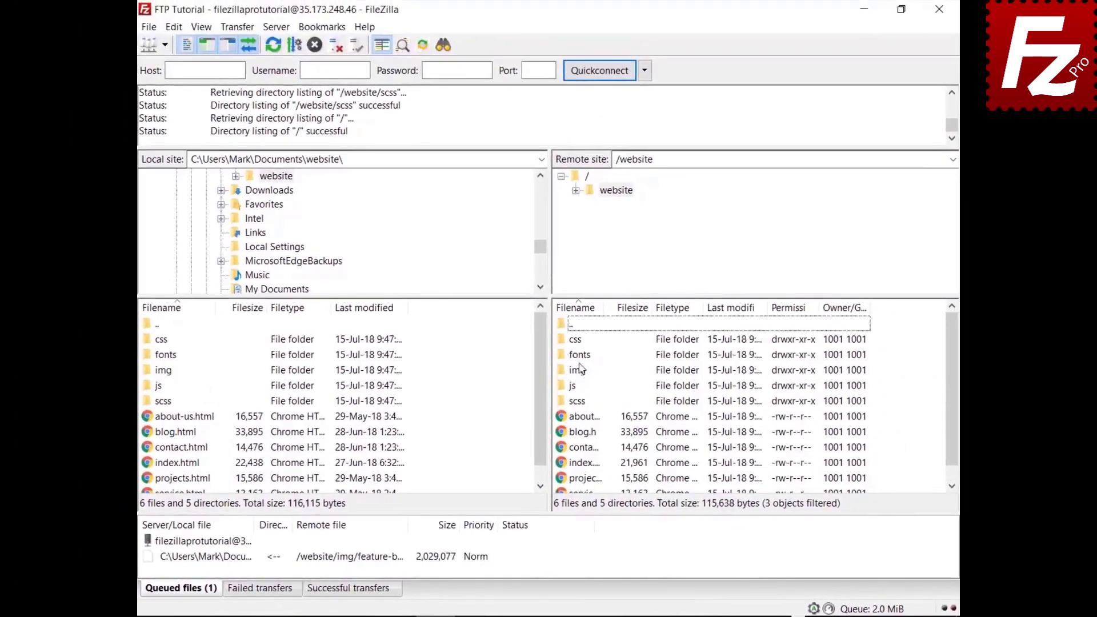
double_click(575, 340)
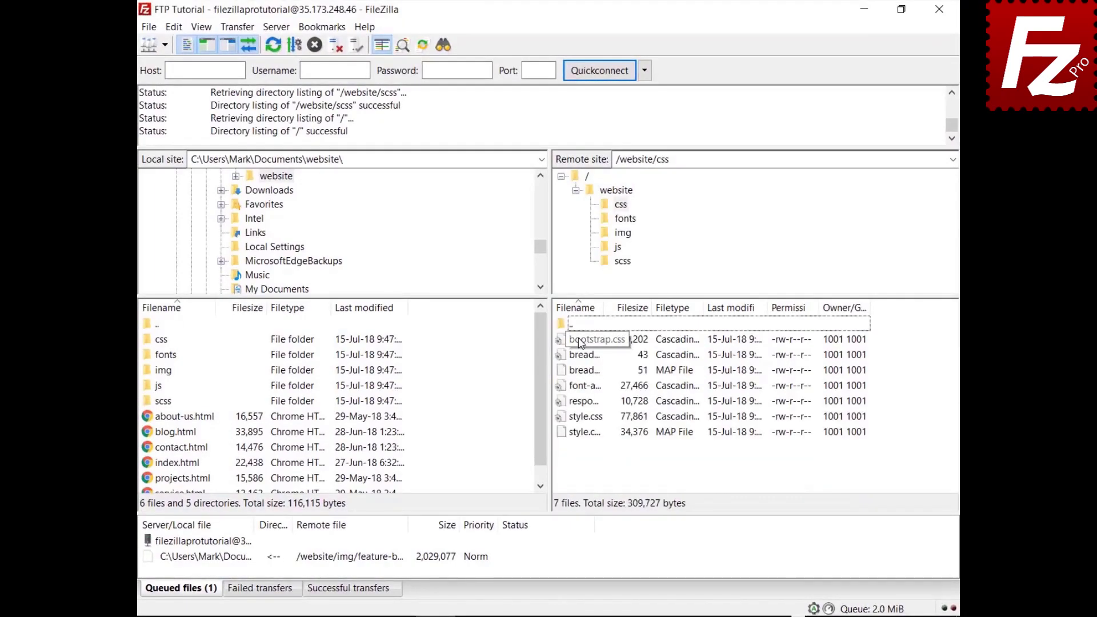
click(581, 342)
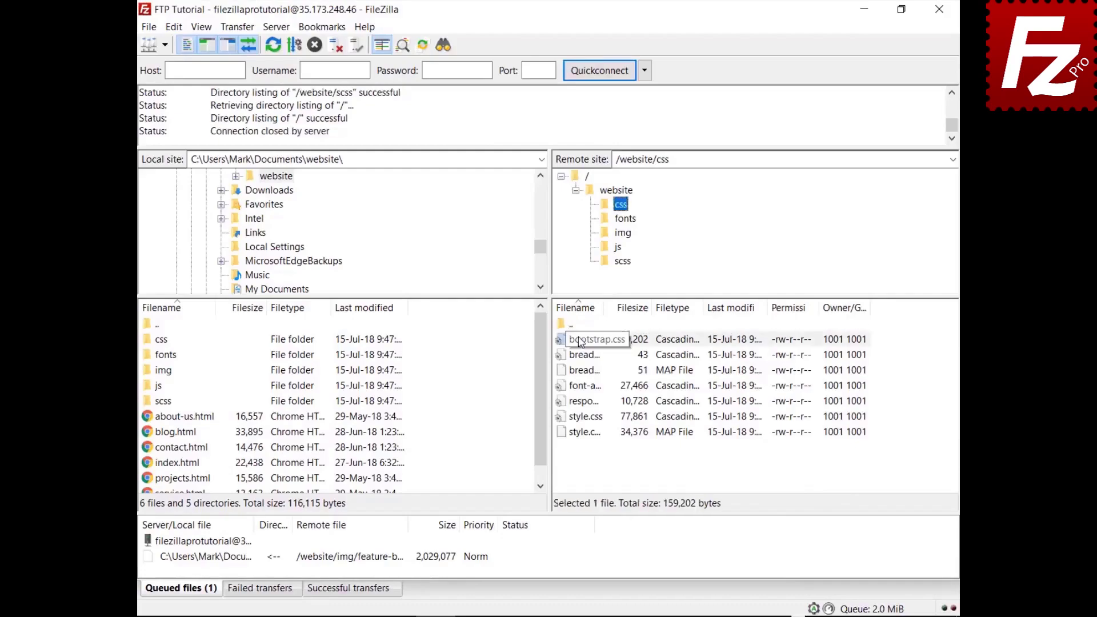
key(Down)
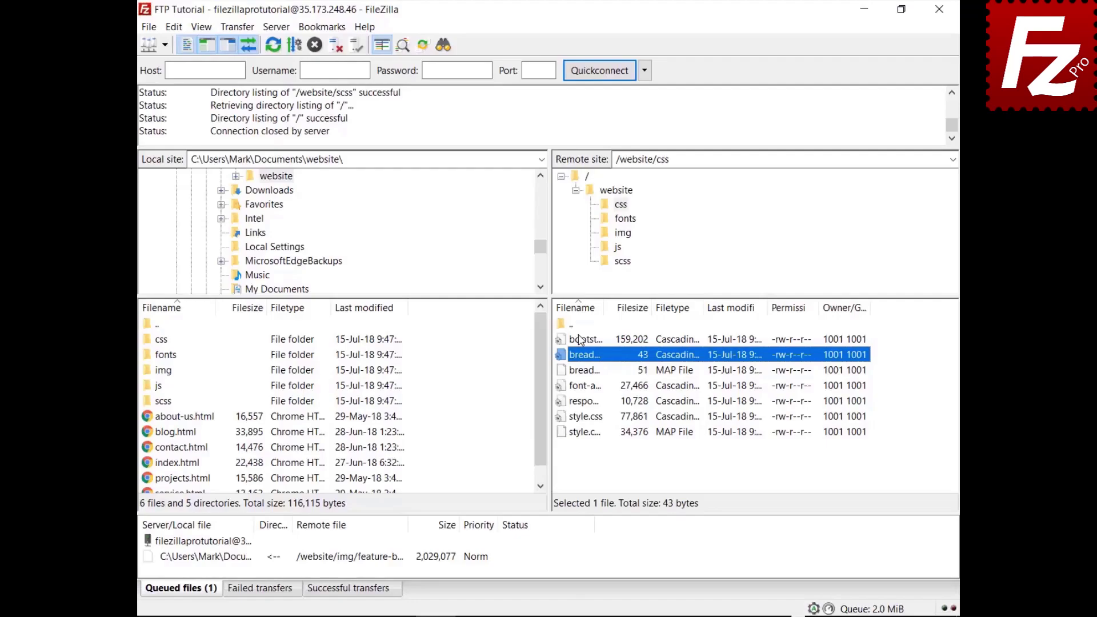
Quick-search the remote list for 'style' and invert the filter to hide matching files.
key(ctrl+f)
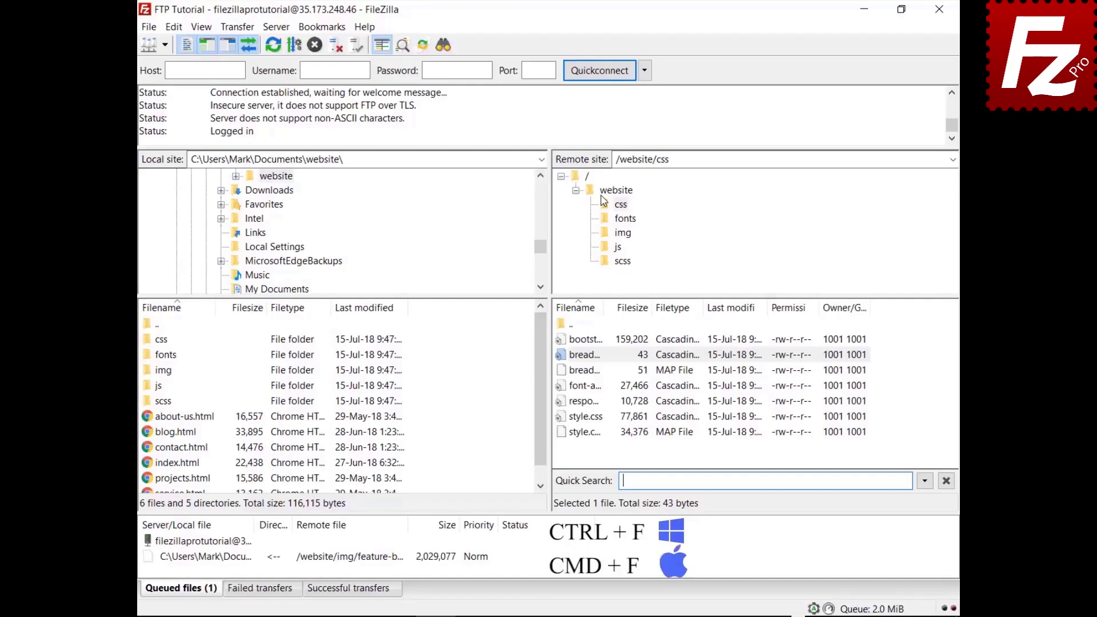
text(style)
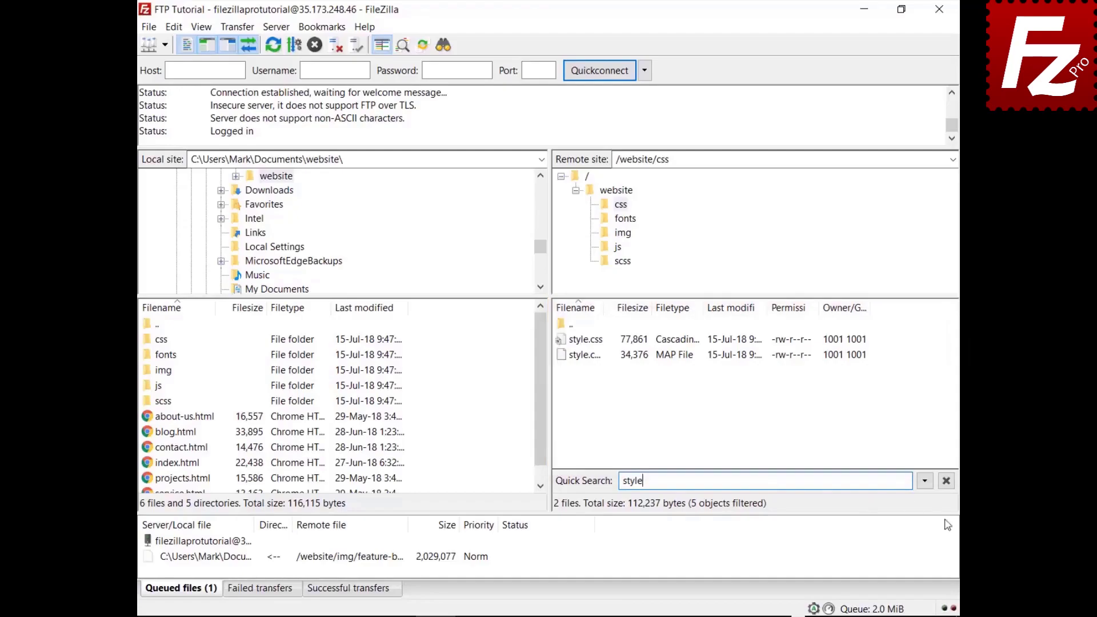
click(925, 481)
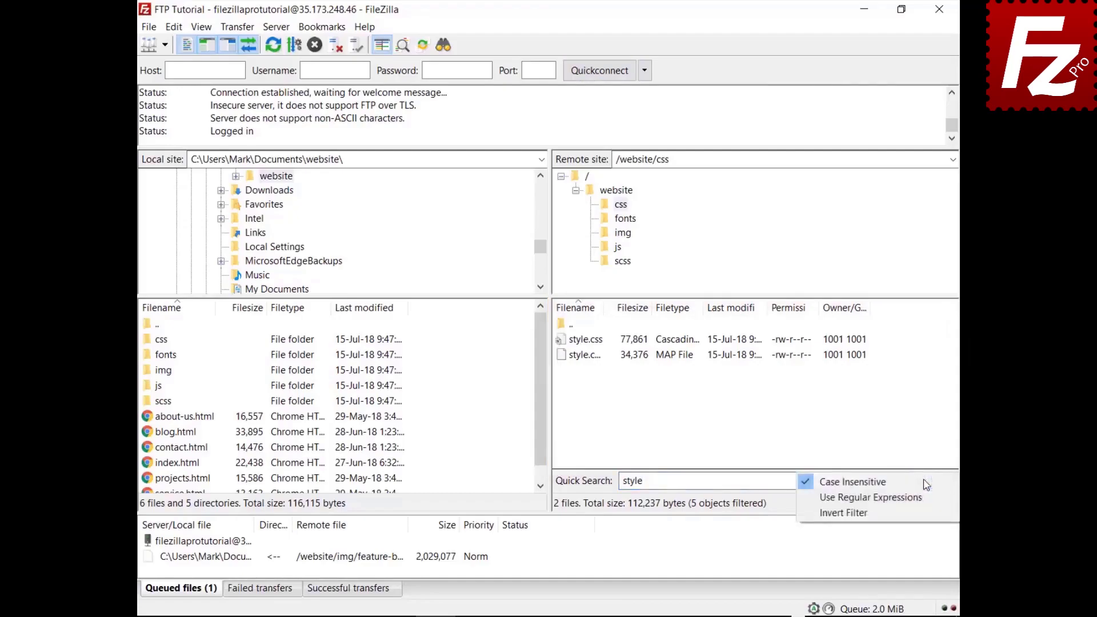
click(921, 512)
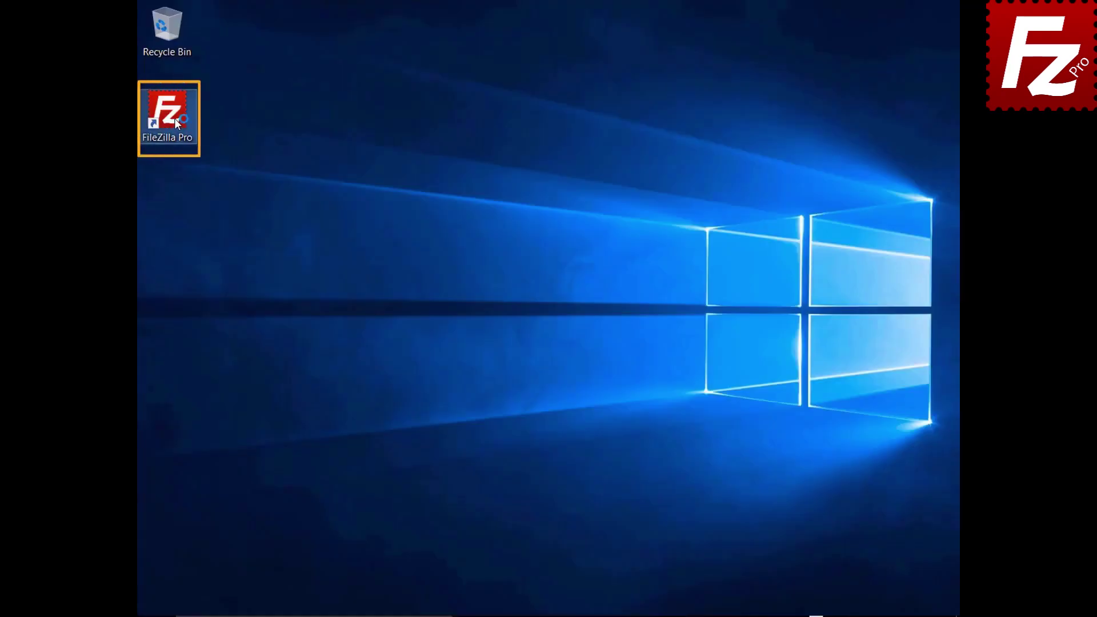
Launch FileZilla, quick-connect to 40.121.111.78 with the pasted login, and open remote file search.
double_click(173, 119)
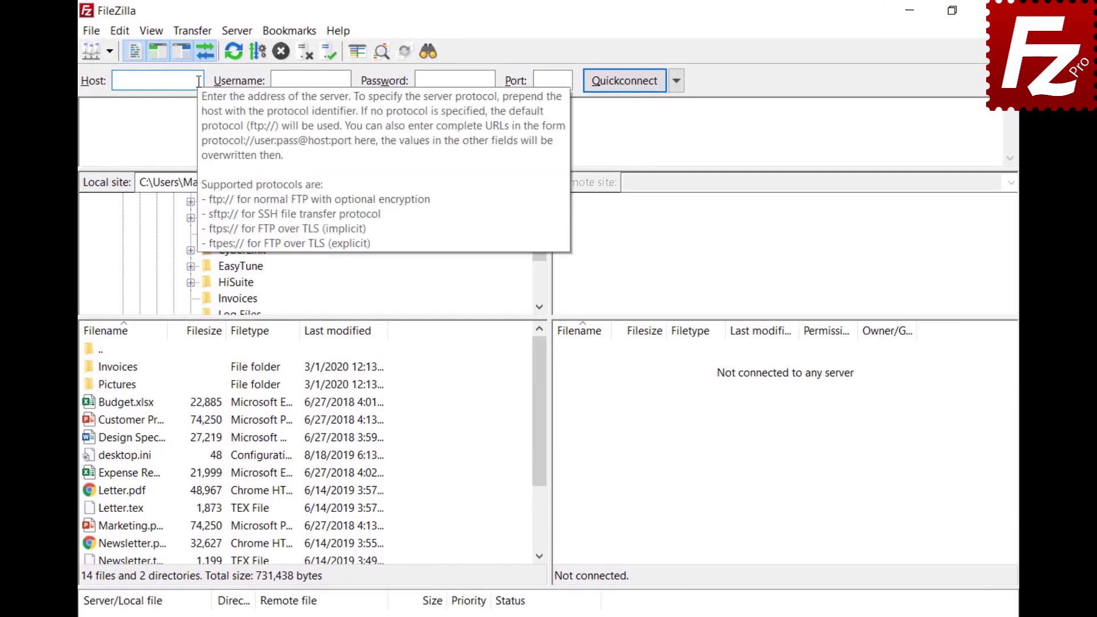
text(40.121.111.78)
click(347, 80)
text(zillaprotutorial)
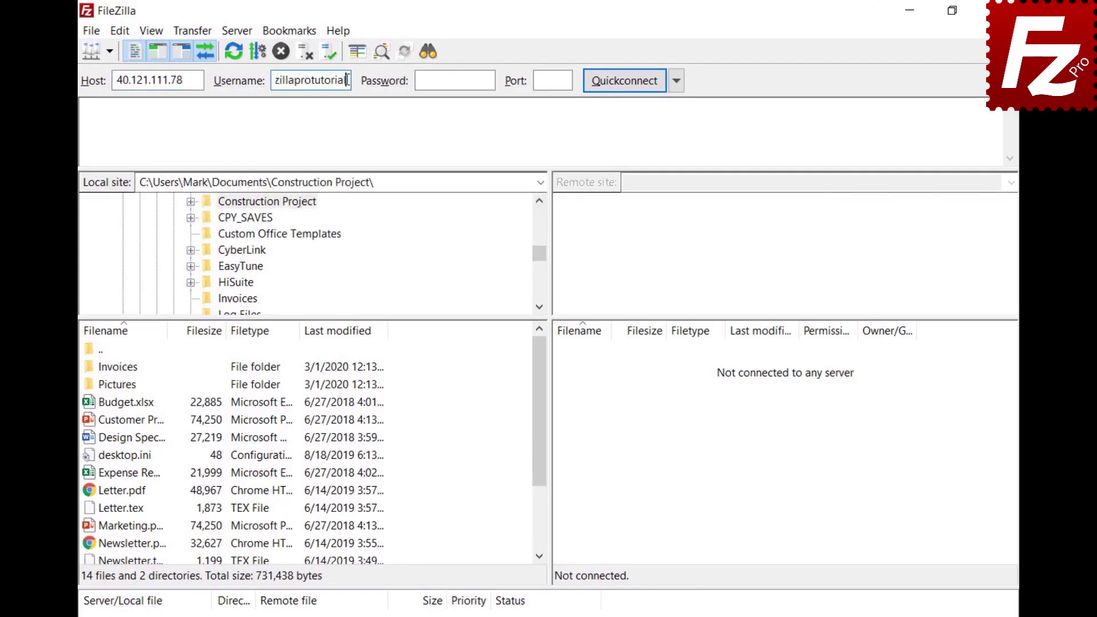
click(488, 80)
key(ctrl+v)
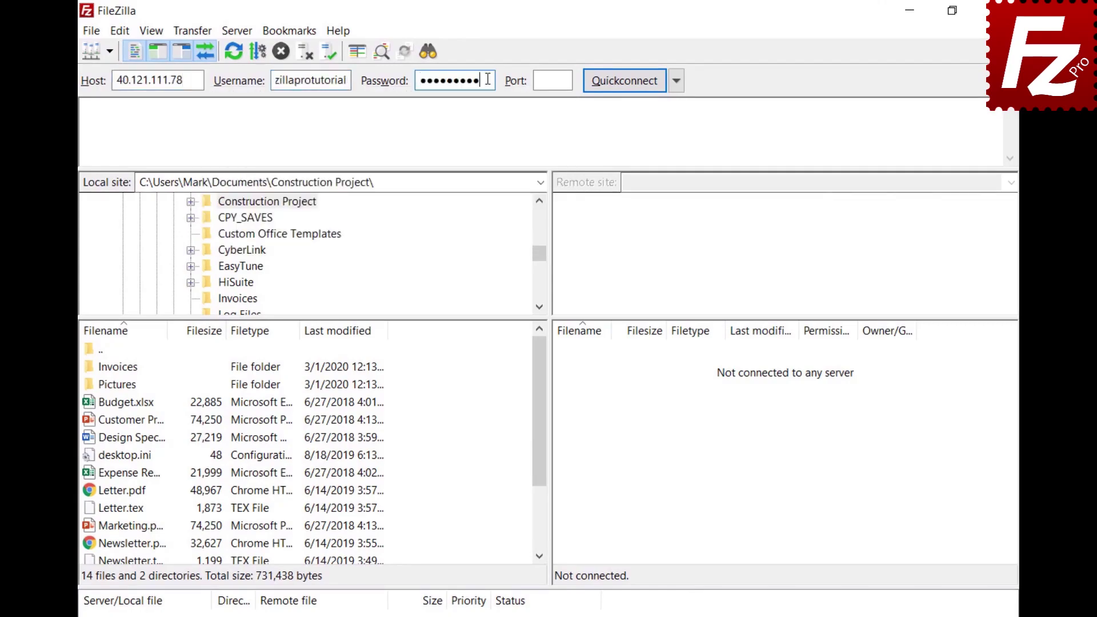
click(622, 80)
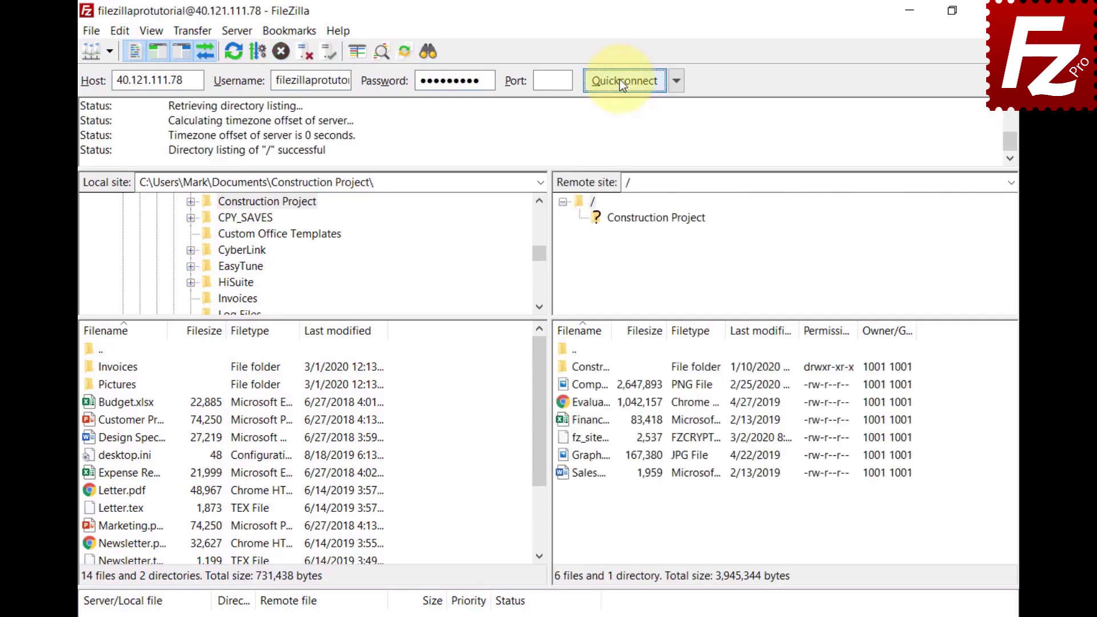
click(424, 55)
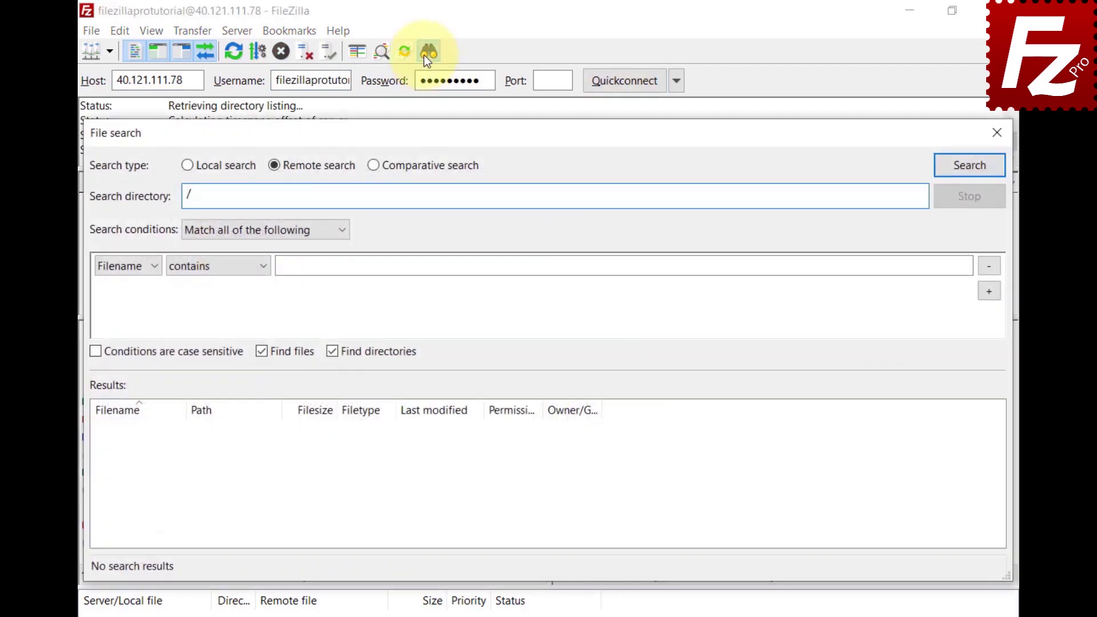
Switch to comparative search with Construction Project as both local and remote folders.
click(373, 167)
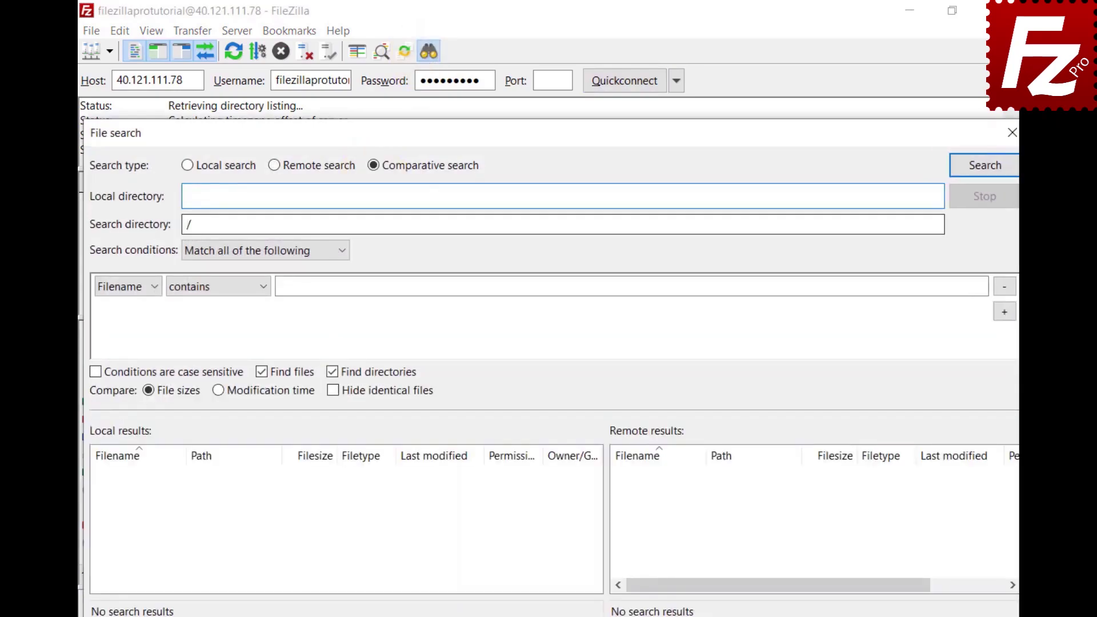
text(C:\Users\Mark\Documents\Construction Project\)
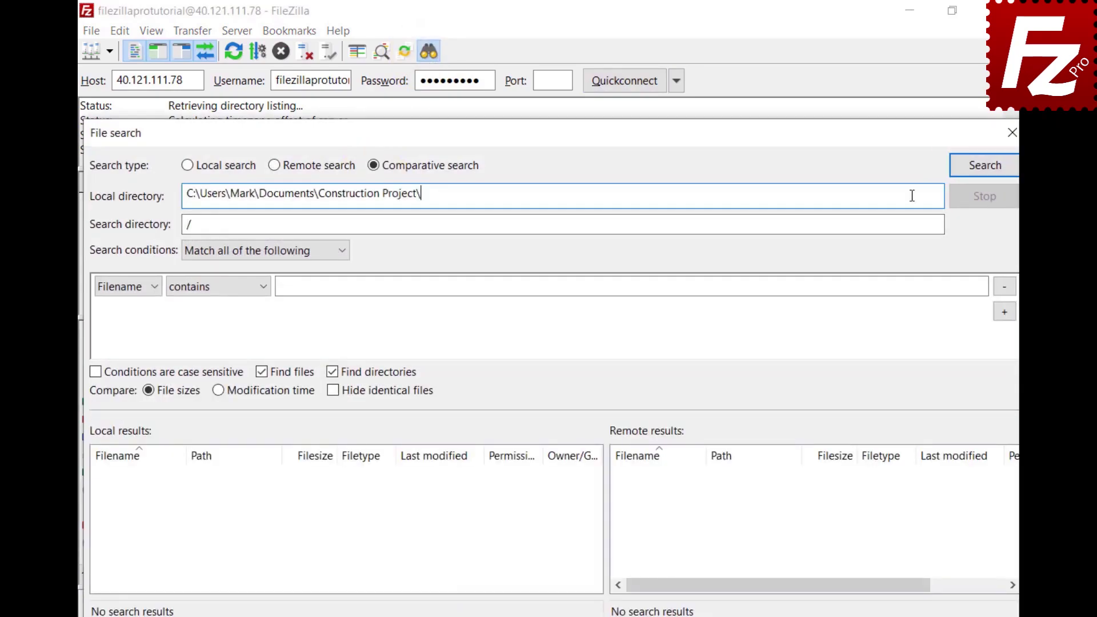
click(522, 226)
text(Construction Project)
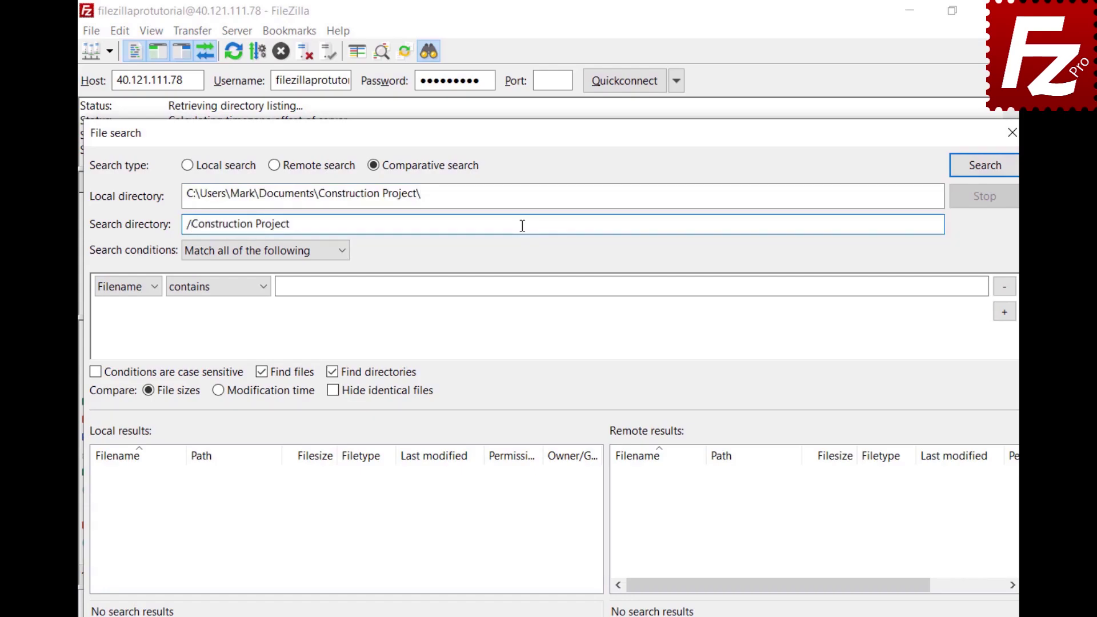
Search for filenames beginning with DSC, finding four JPGs per side, then clear the condition.
click(342, 259)
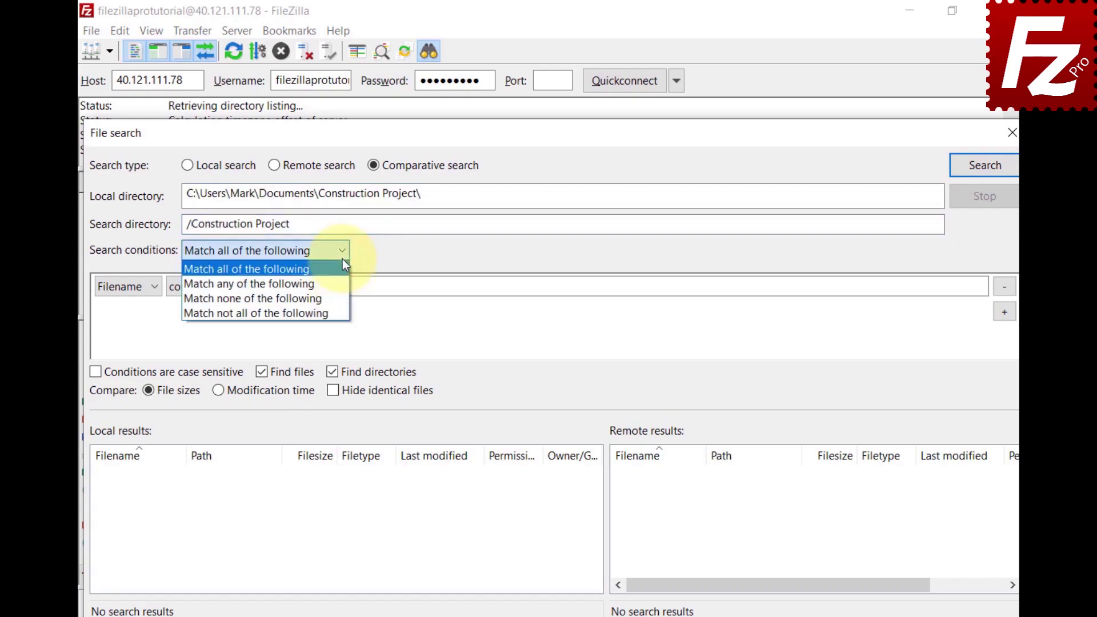
click(343, 260)
click(153, 289)
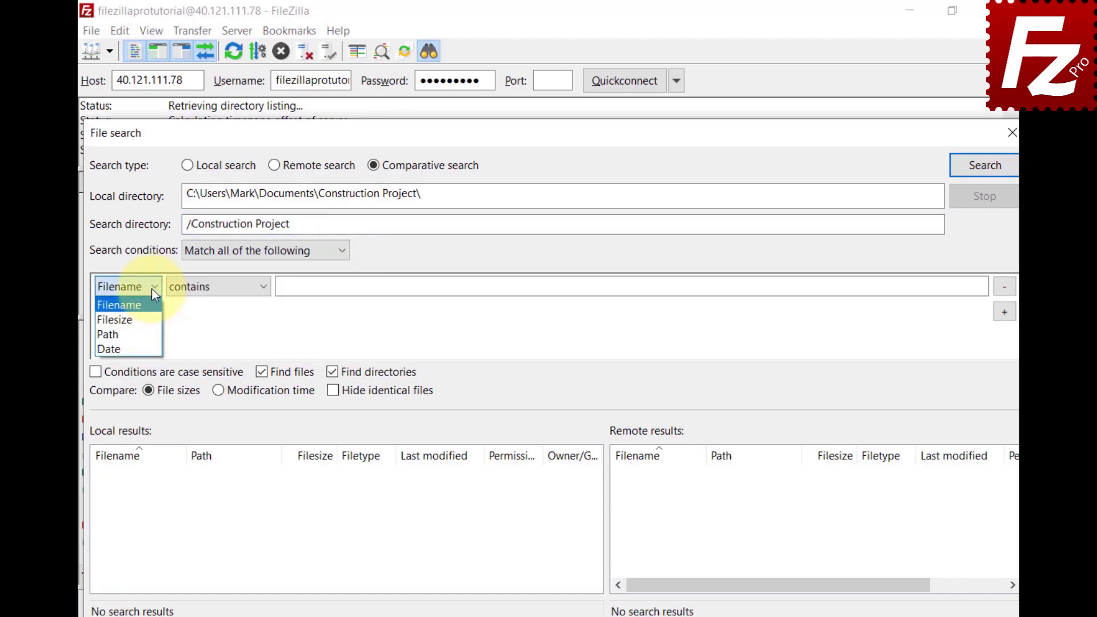
click(263, 289)
click(263, 290)
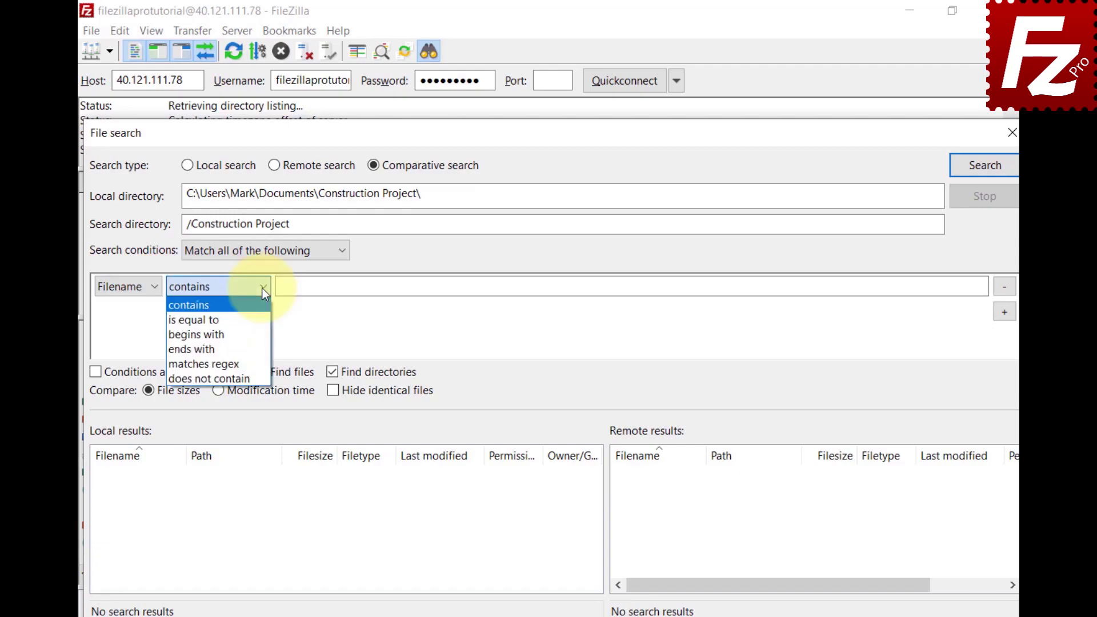
click(258, 334)
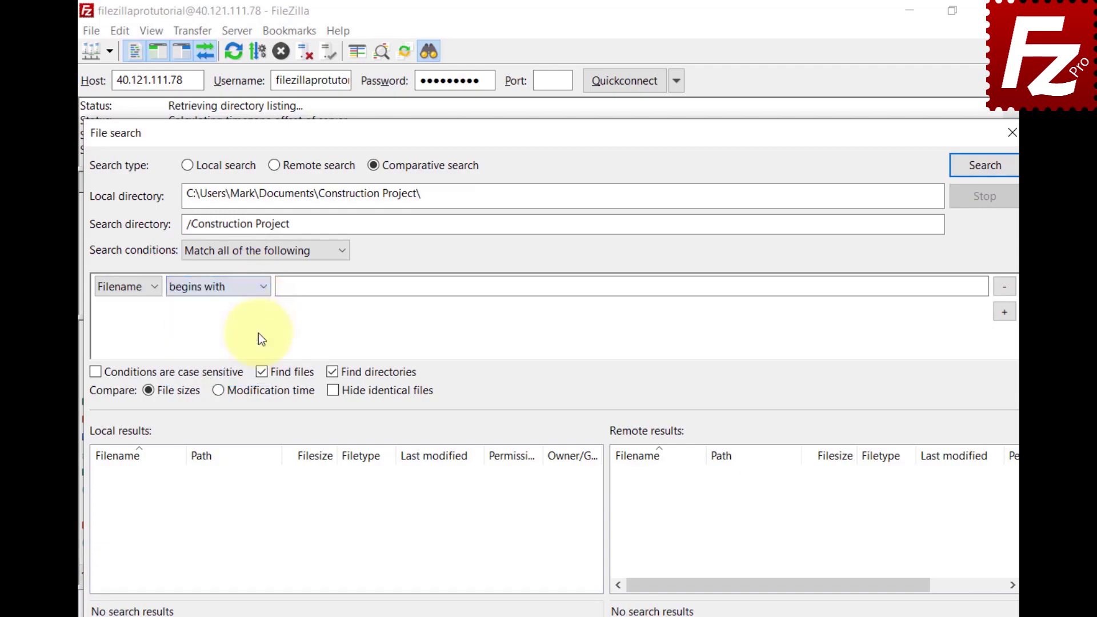
click(965, 286)
text(DSC)
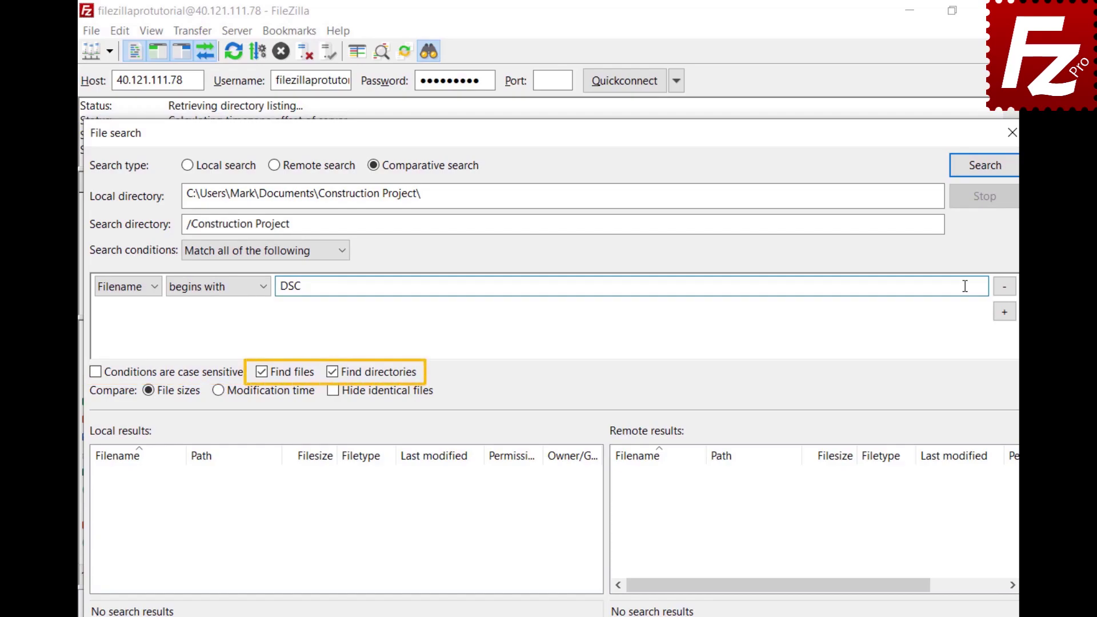
click(983, 171)
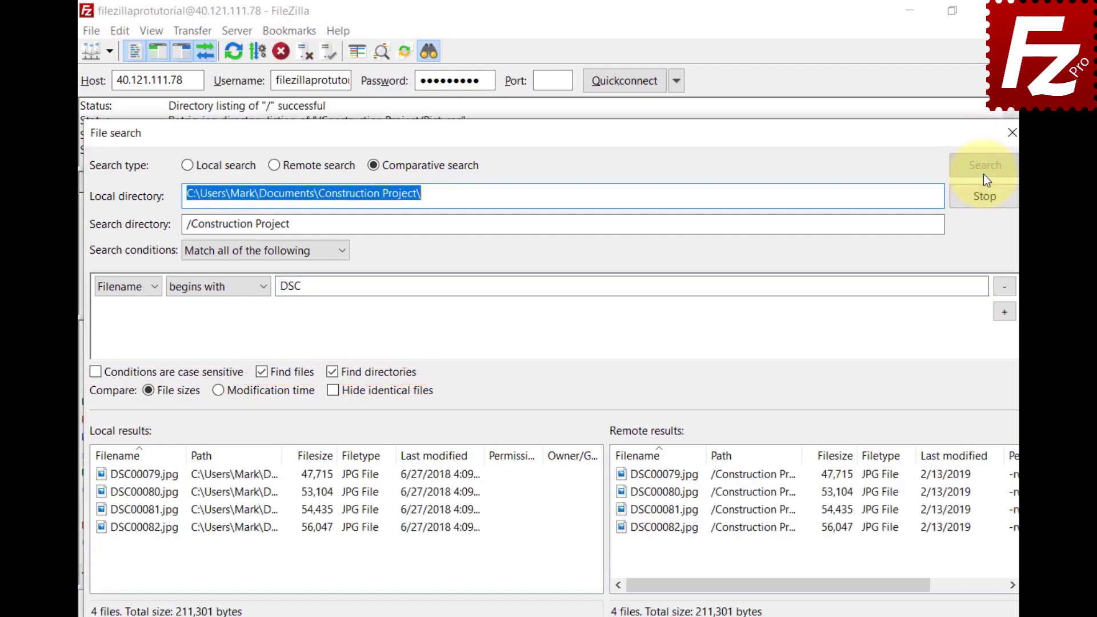
click(1003, 288)
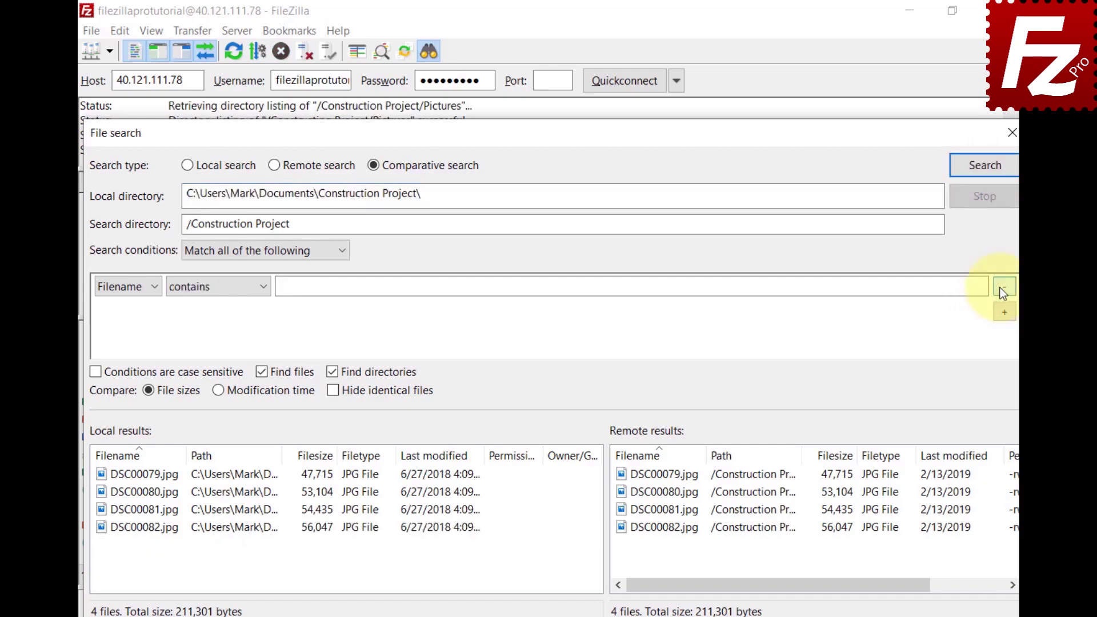
Rerun the unfiltered comparison, toggling modification time, file size and hide-identical options.
click(986, 178)
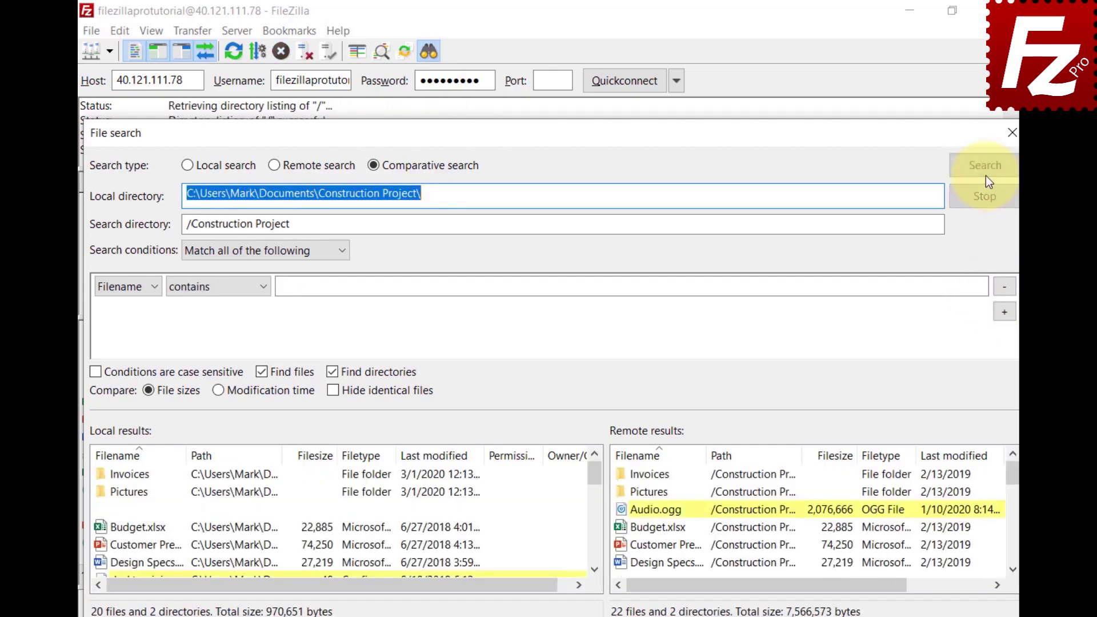
click(218, 394)
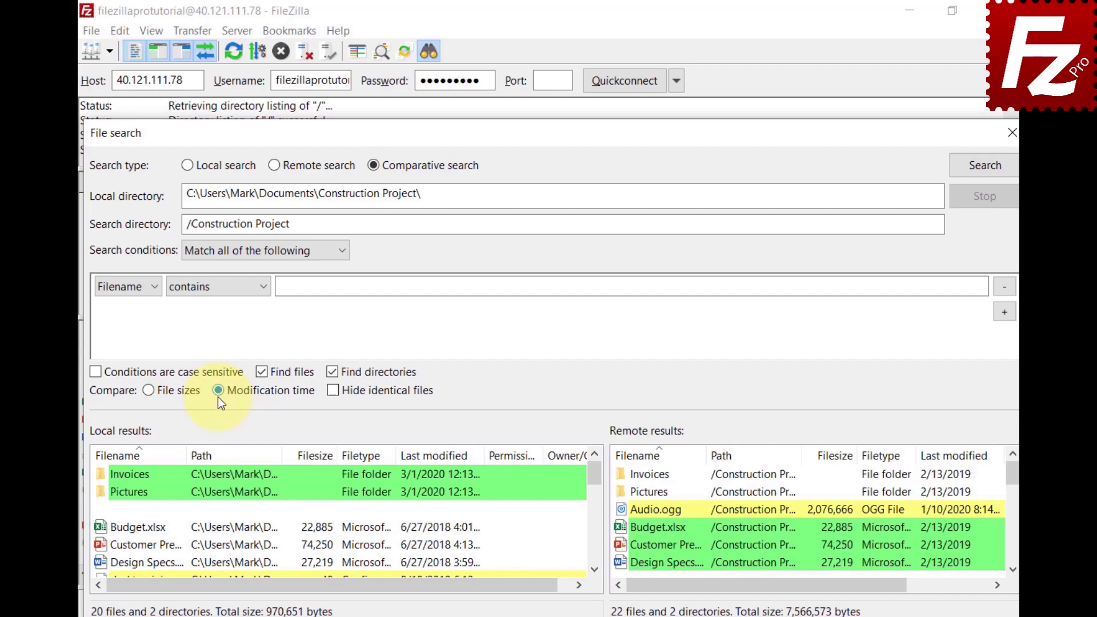
click(148, 392)
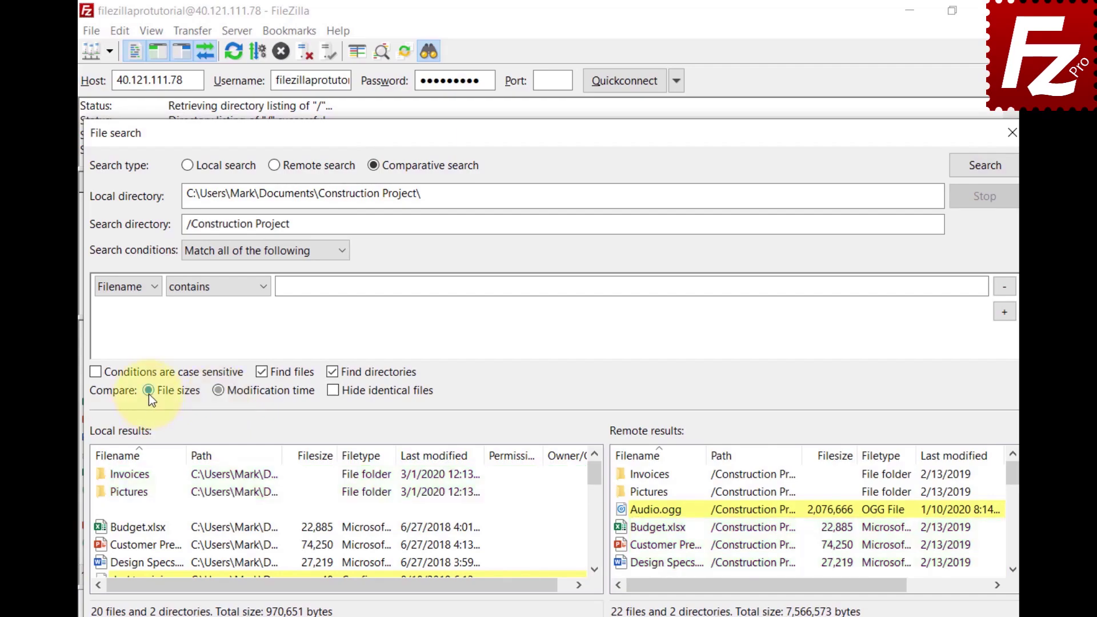
click(337, 393)
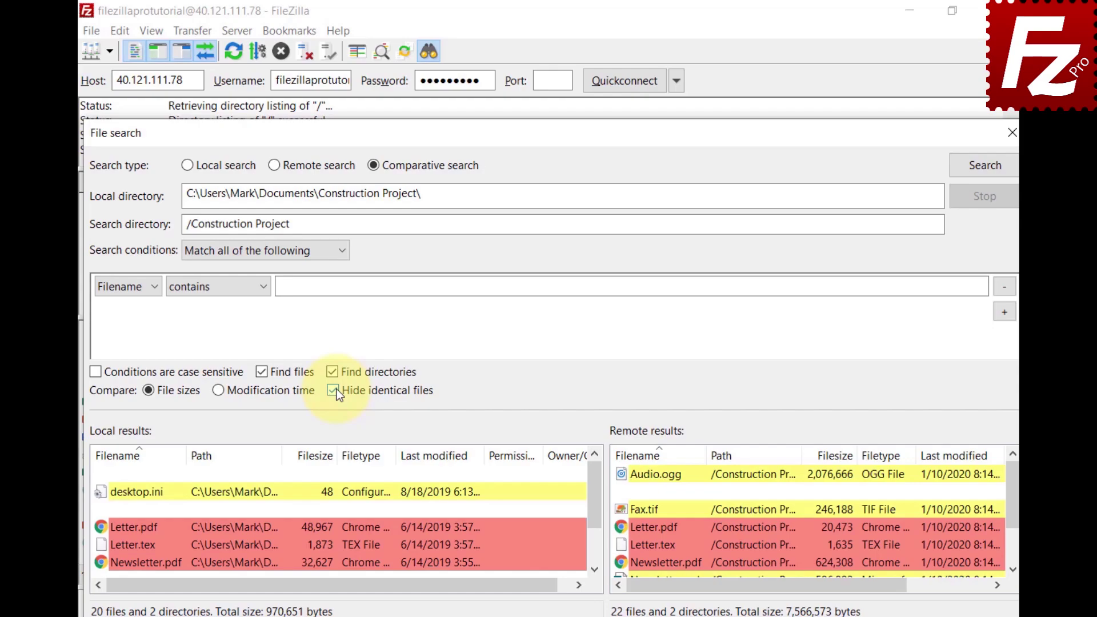
click(333, 391)
Scroll the results and bring up actions for local Newsletter.tex and remote Video.mp4.
click(595, 570)
click(595, 570)
click(595, 571)
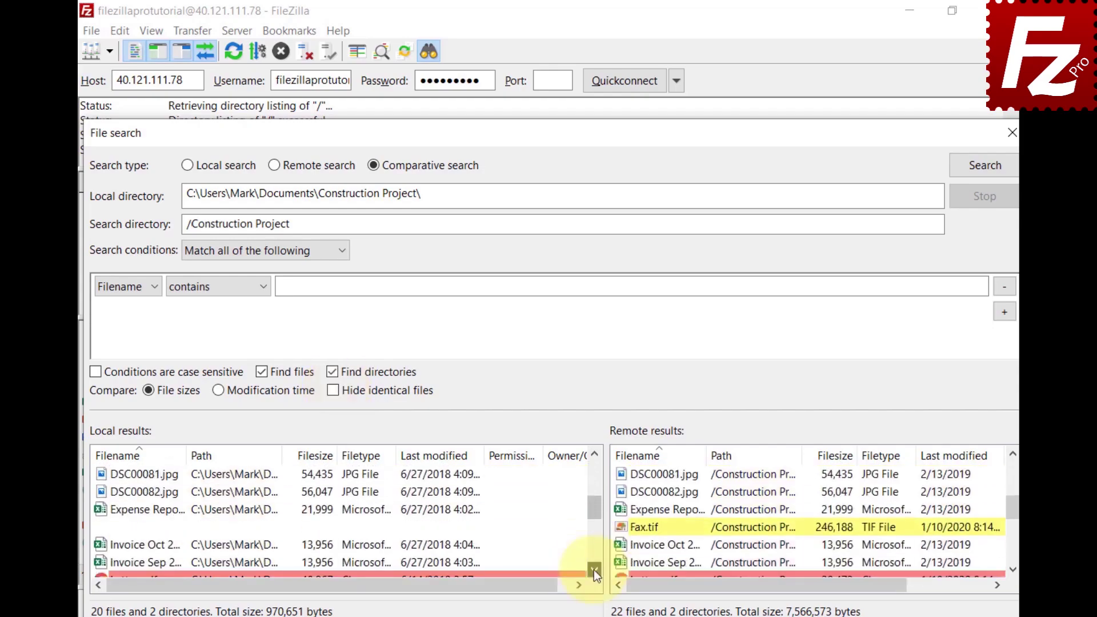
click(594, 571)
click(595, 570)
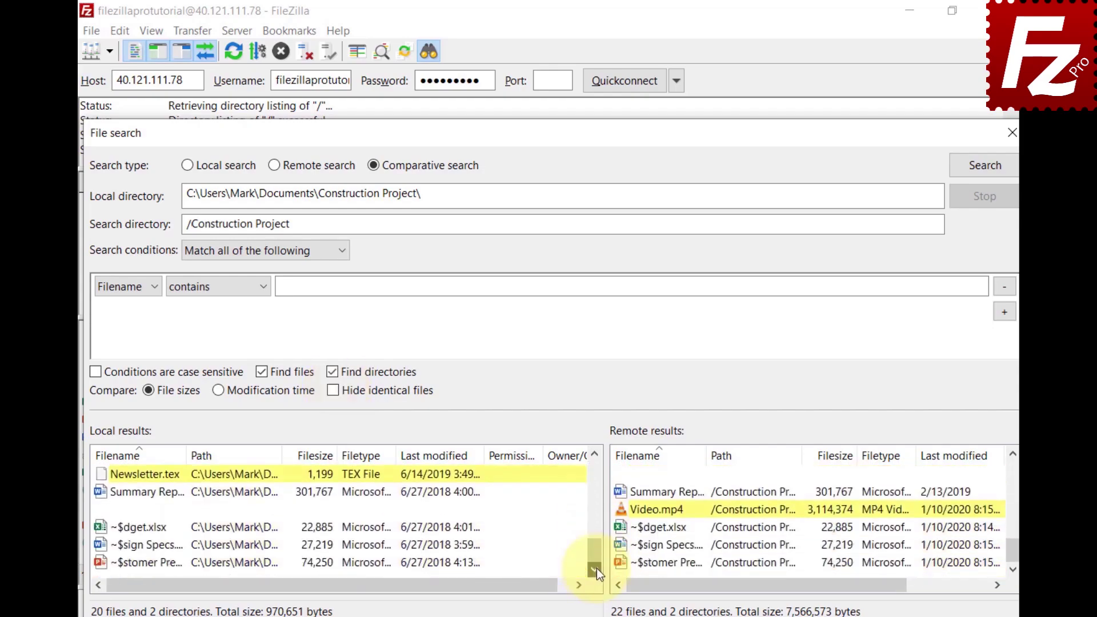
right_click(103, 475)
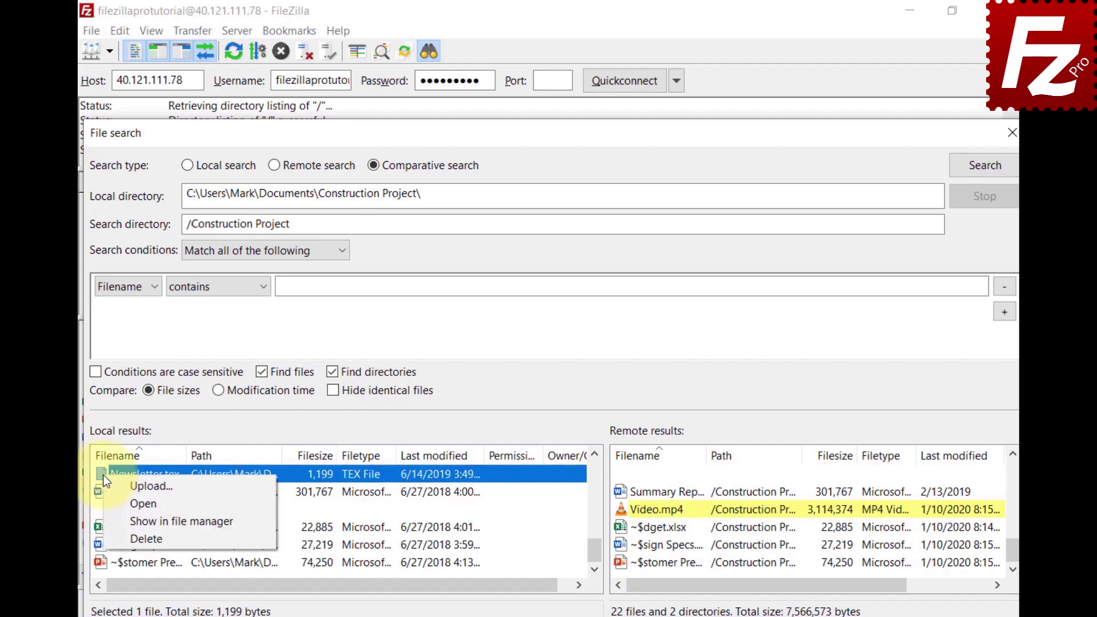
click(106, 482)
right_click(629, 506)
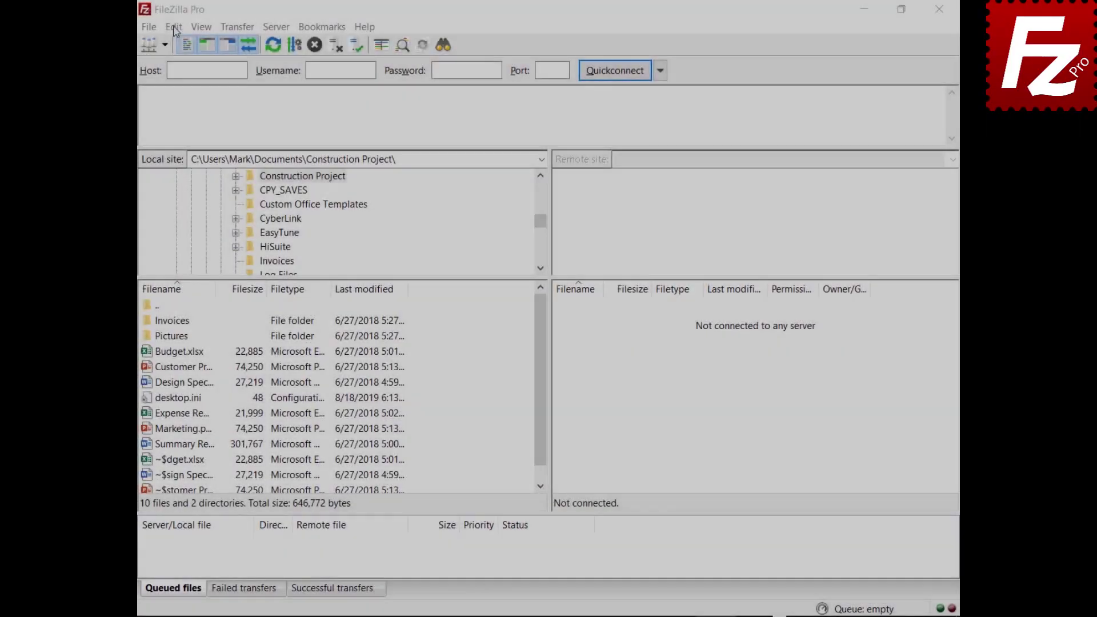
Set Maximum simultaneous transfers to 10 in the Transfers settings page.
click(168, 26)
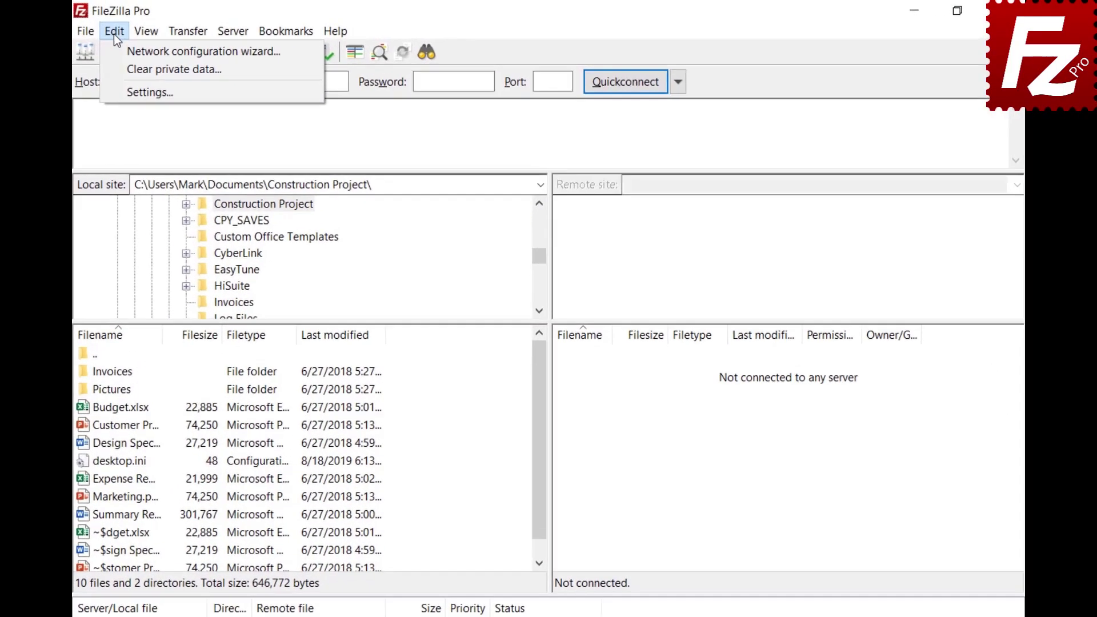
click(114, 90)
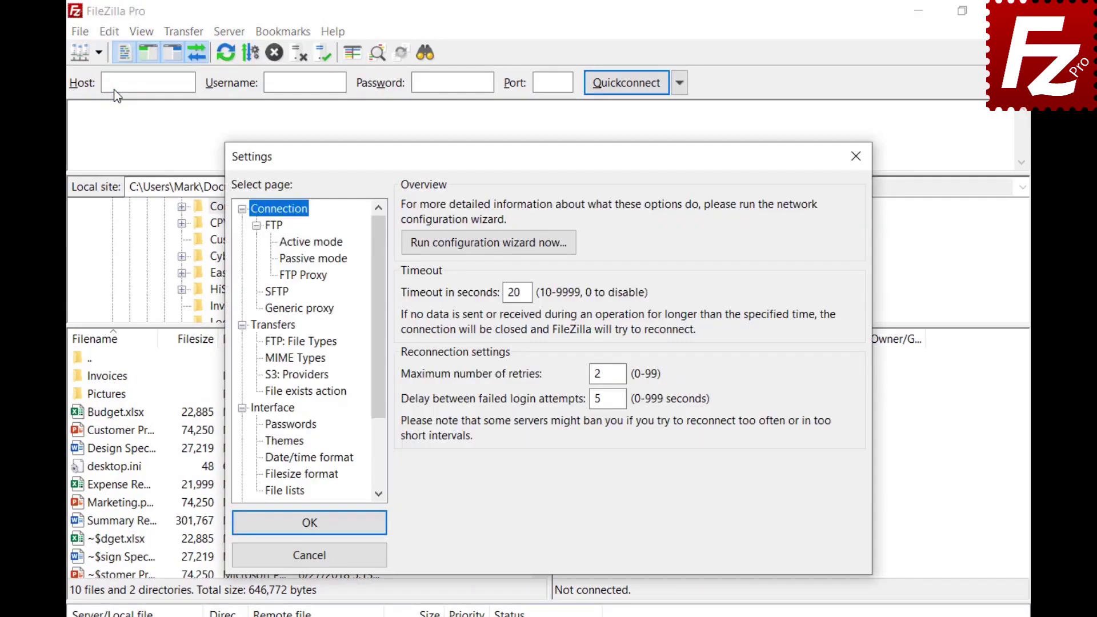
click(262, 326)
key(Tab)
text(10)
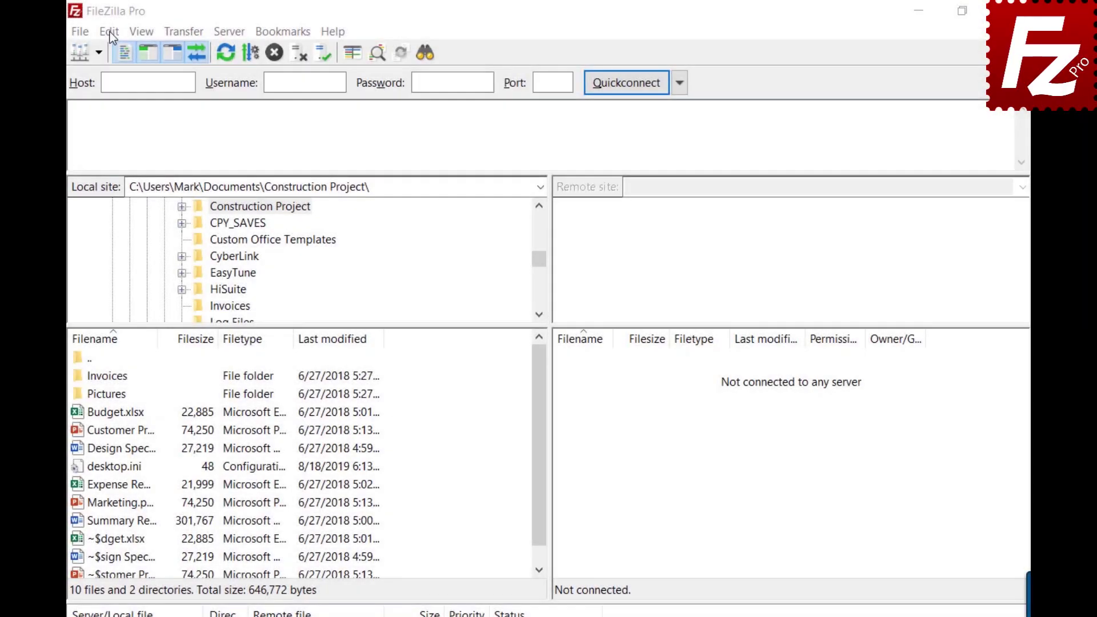
Change Maximum simultaneous transfers from 10 back to 2 and close Settings.
click(109, 31)
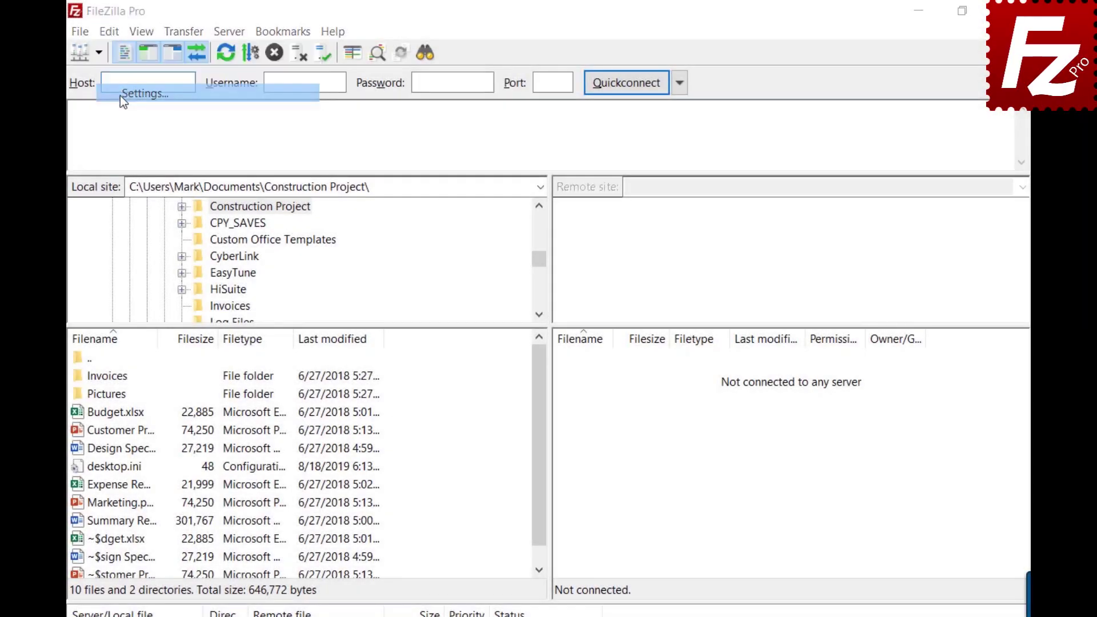
click(120, 95)
click(269, 326)
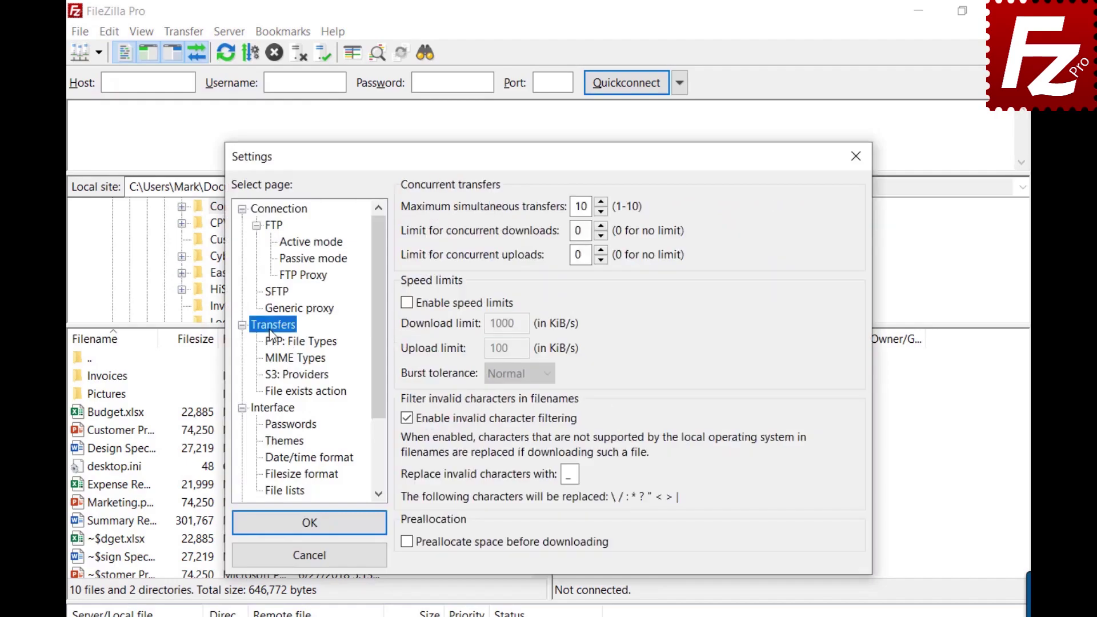
double_click(580, 206)
text(2)
click(856, 156)
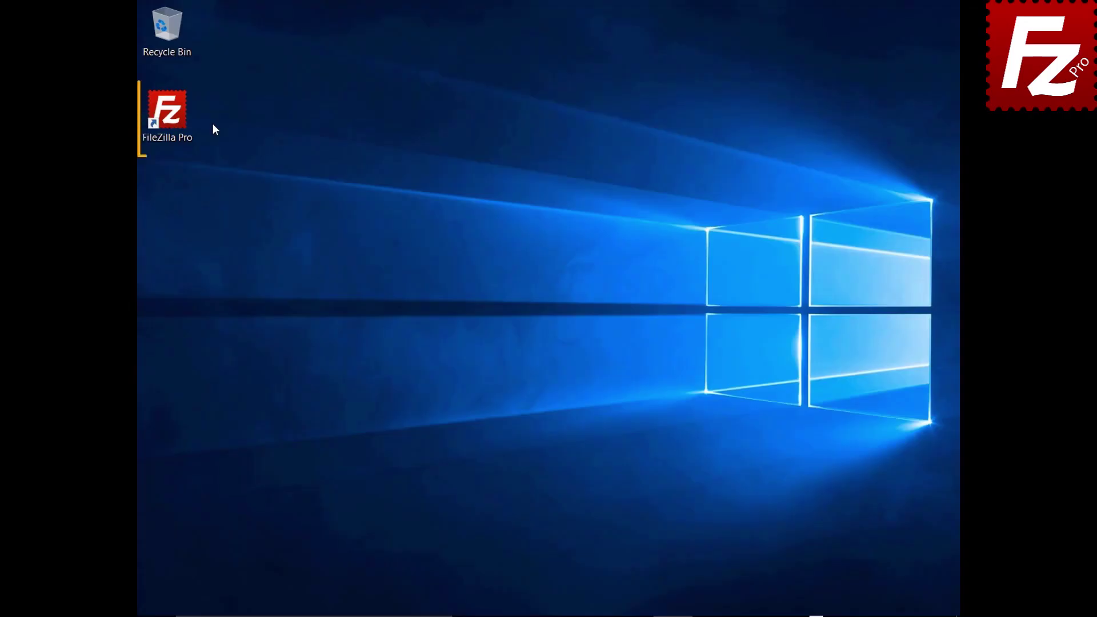
Launch FileZilla and create a new Site Manager entry named SFTP.
double_click(173, 118)
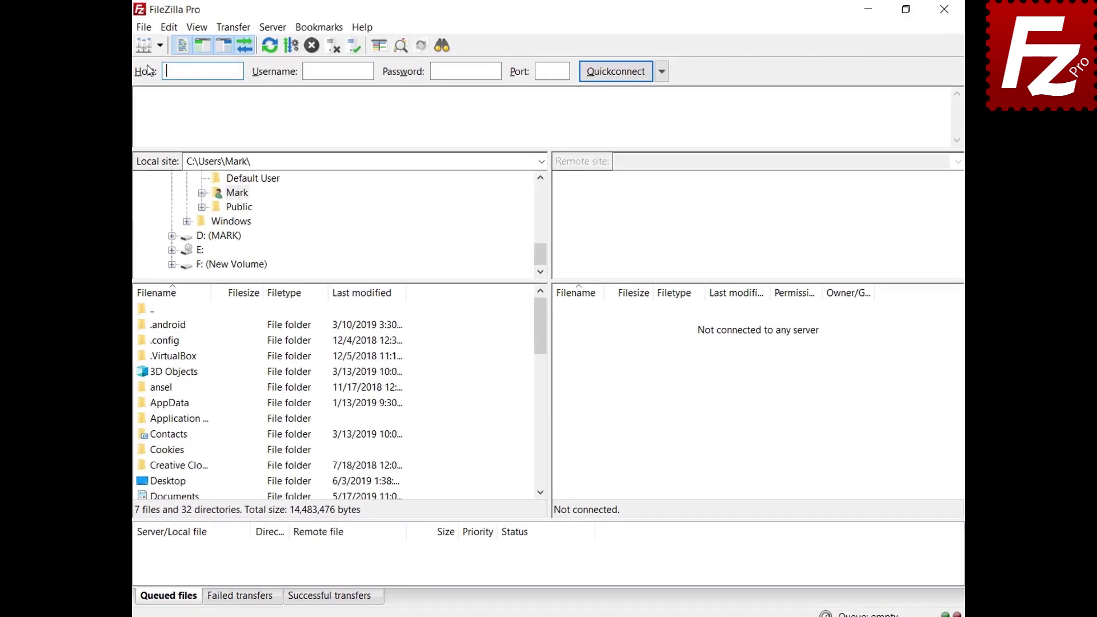
click(149, 27)
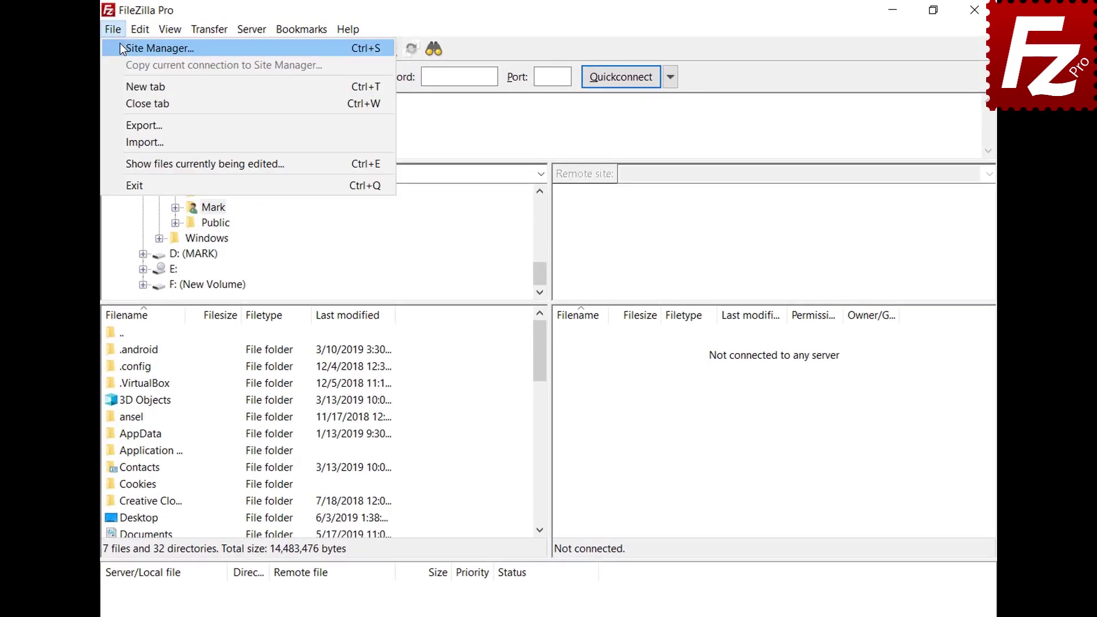
click(120, 45)
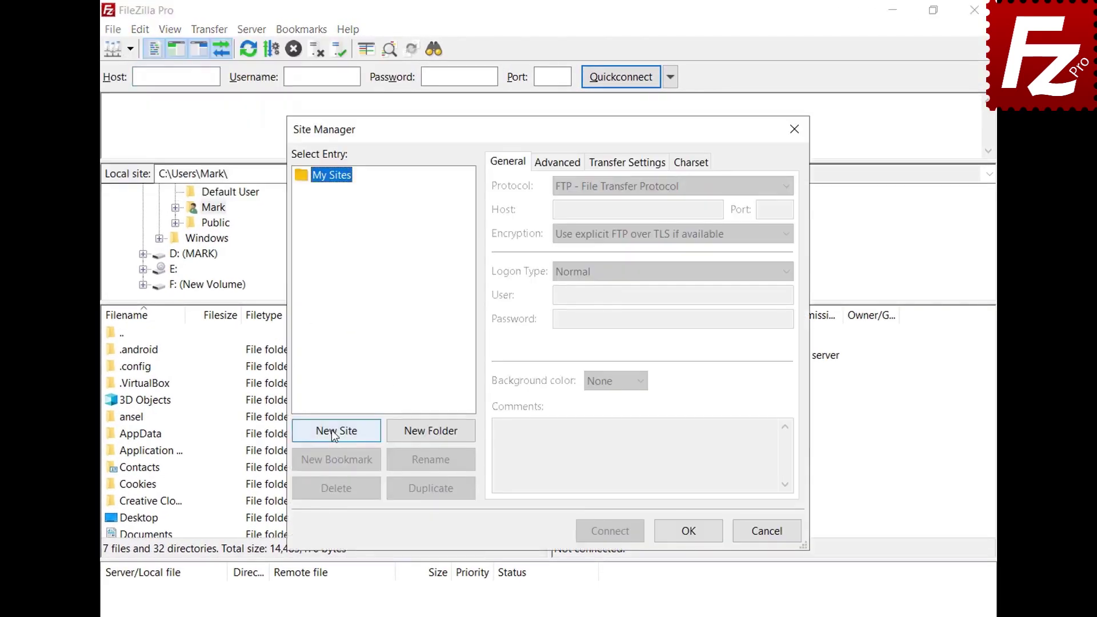
click(333, 433)
text(SFTP)
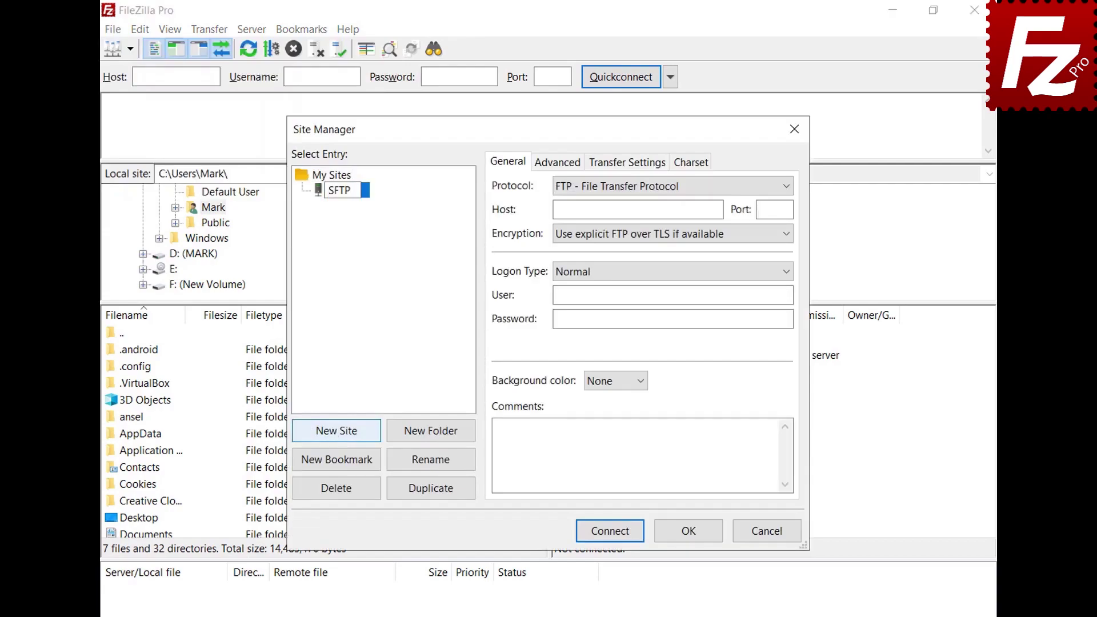
key(Return)
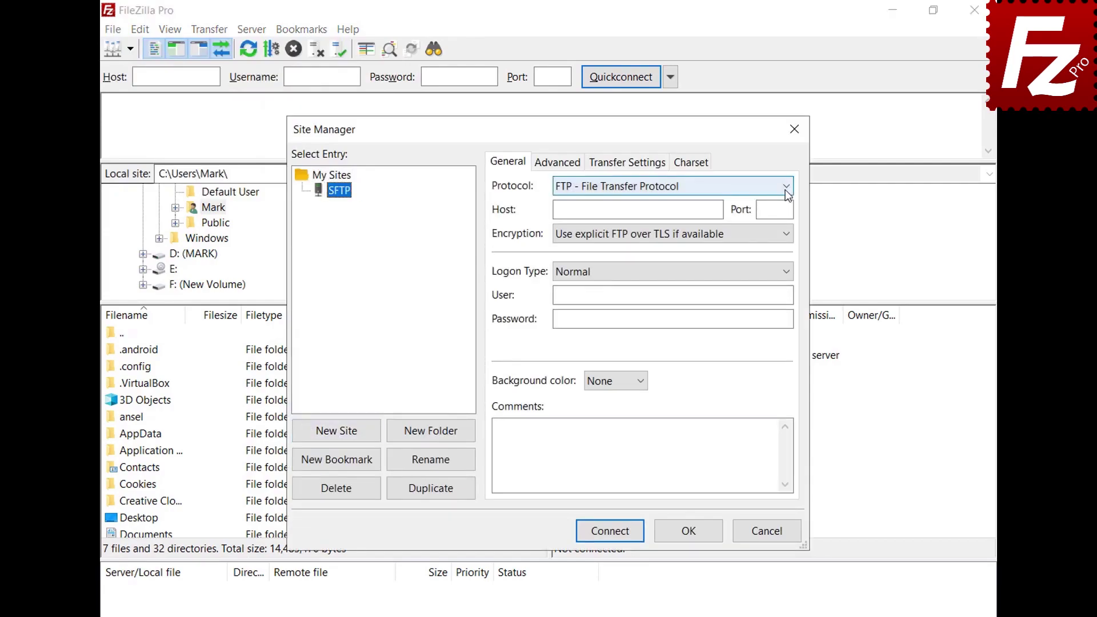
Set protocol SFTP, host 3.209.179.104, and logon type Key file.
click(785, 187)
click(783, 217)
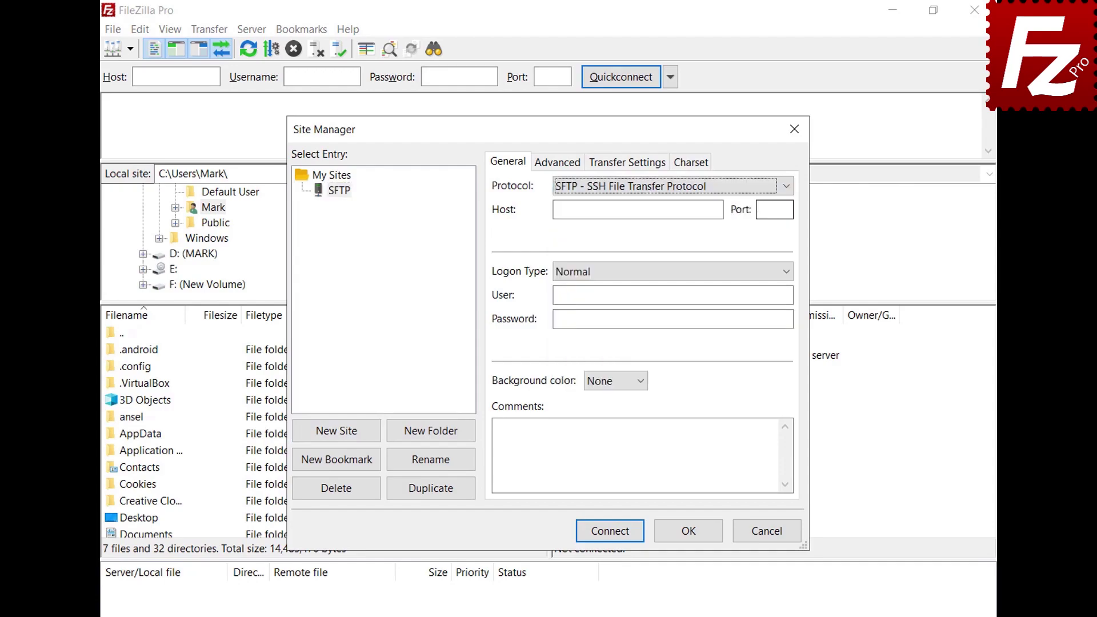
click(719, 210)
text(3.209.179.104)
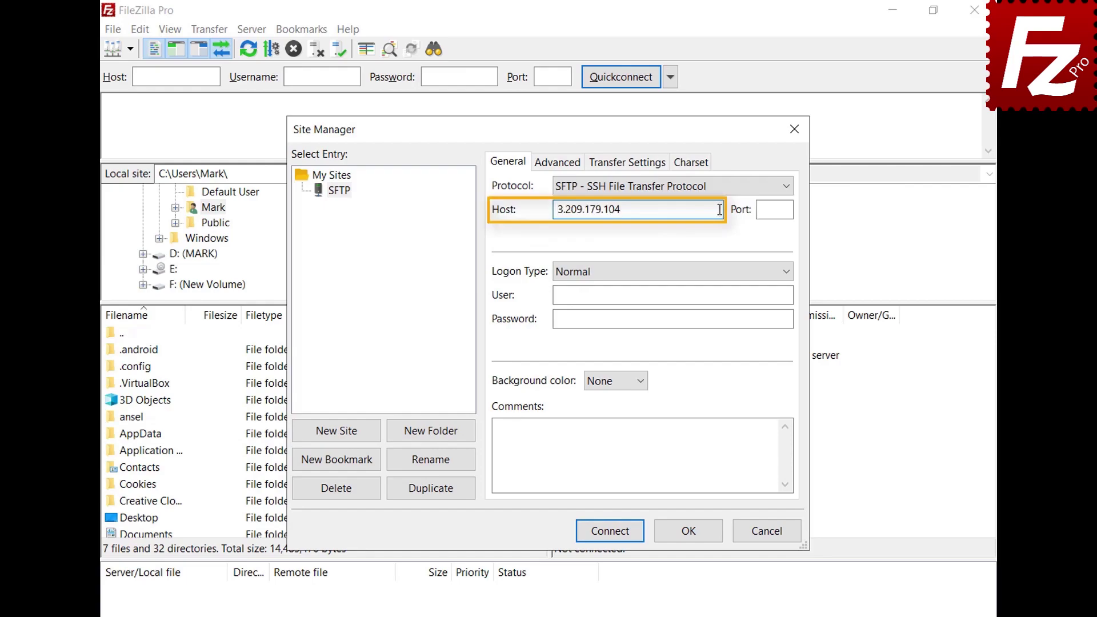
click(787, 274)
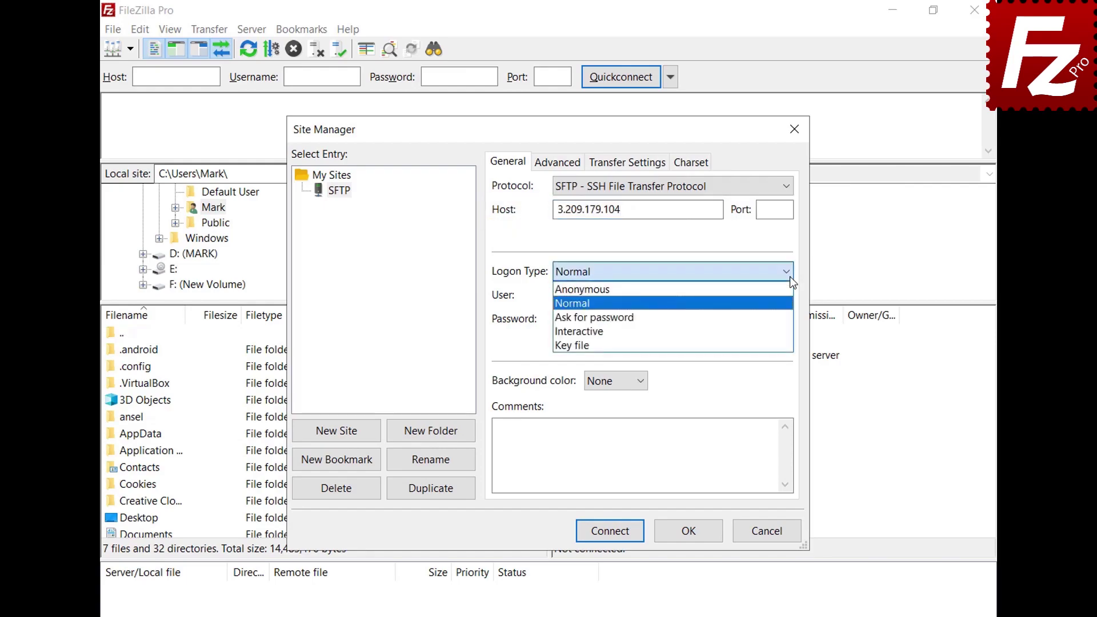
click(787, 345)
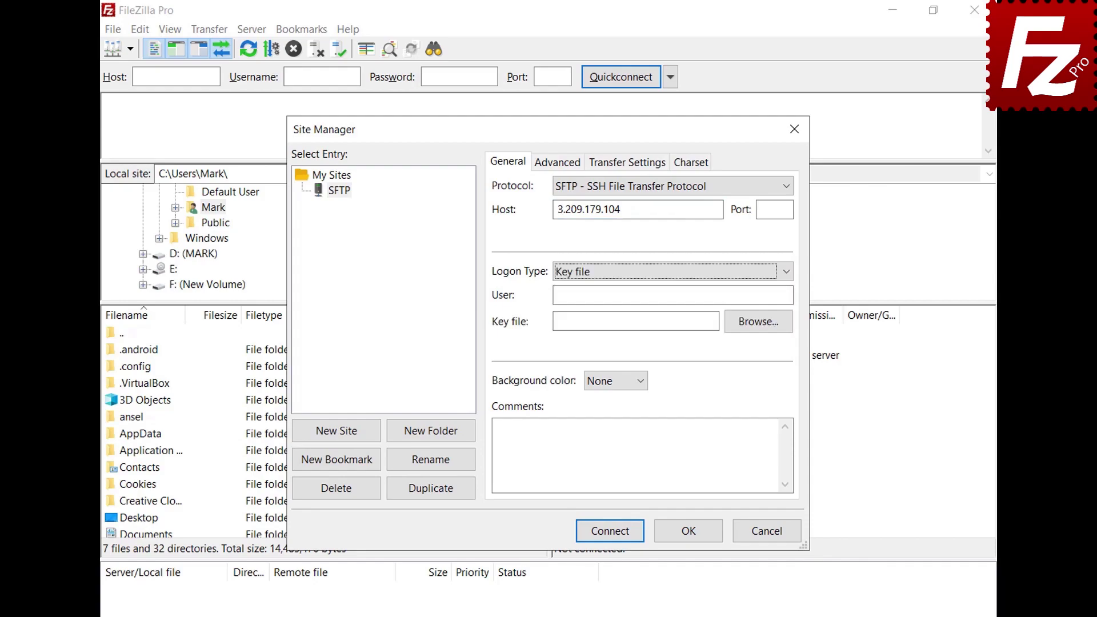
Enter user ubuntu, pick key.ppk from Documents as the key file, and connect.
click(788, 294)
text(ubuntu)
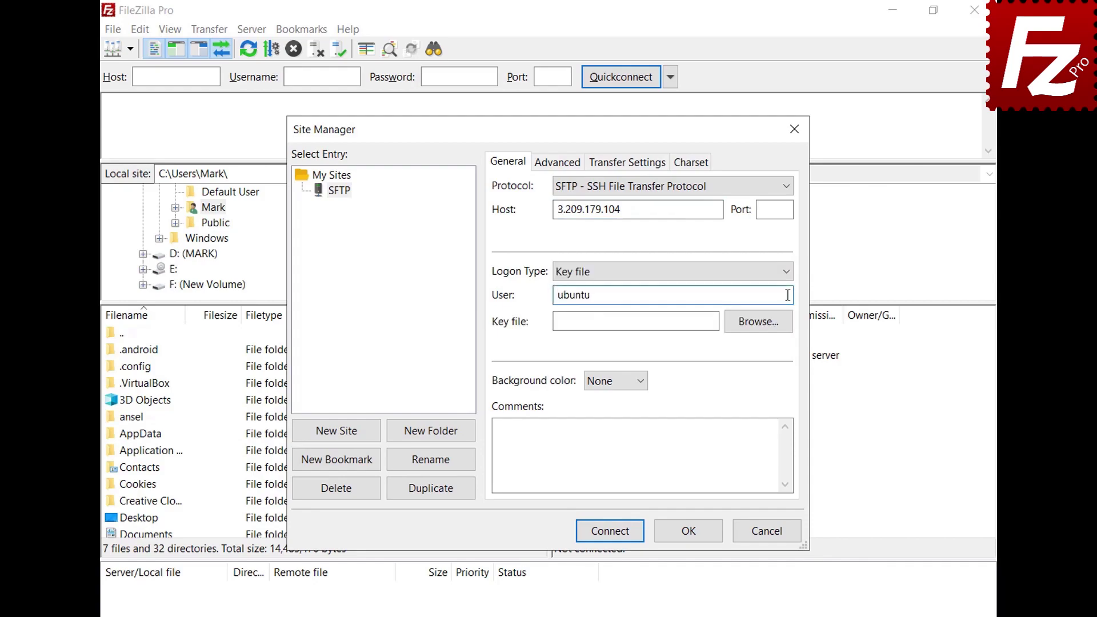
click(759, 321)
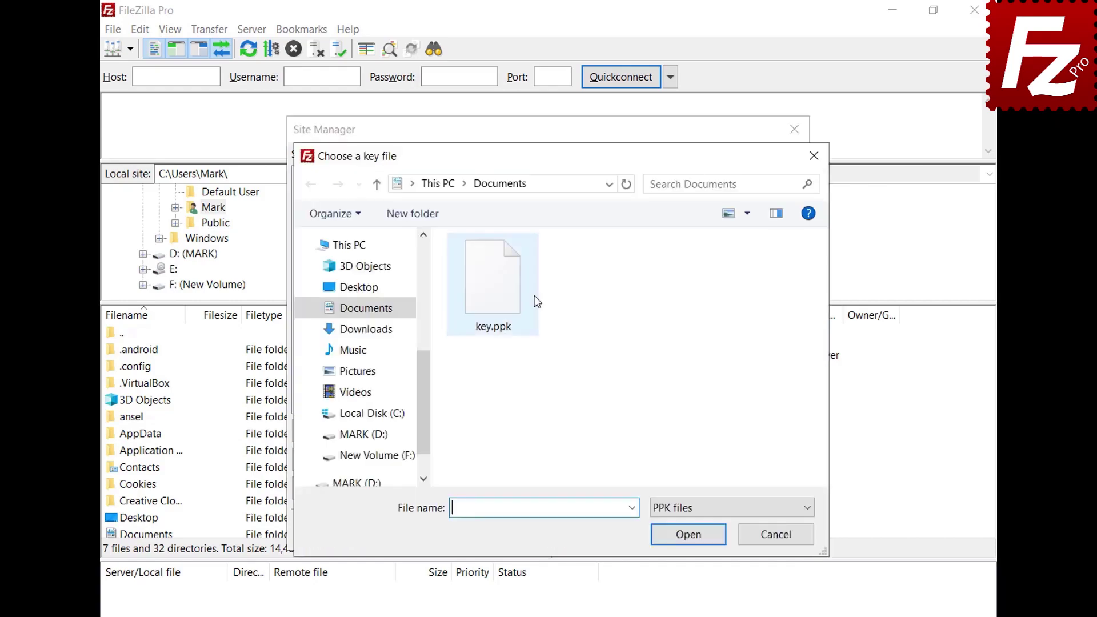
double_click(500, 303)
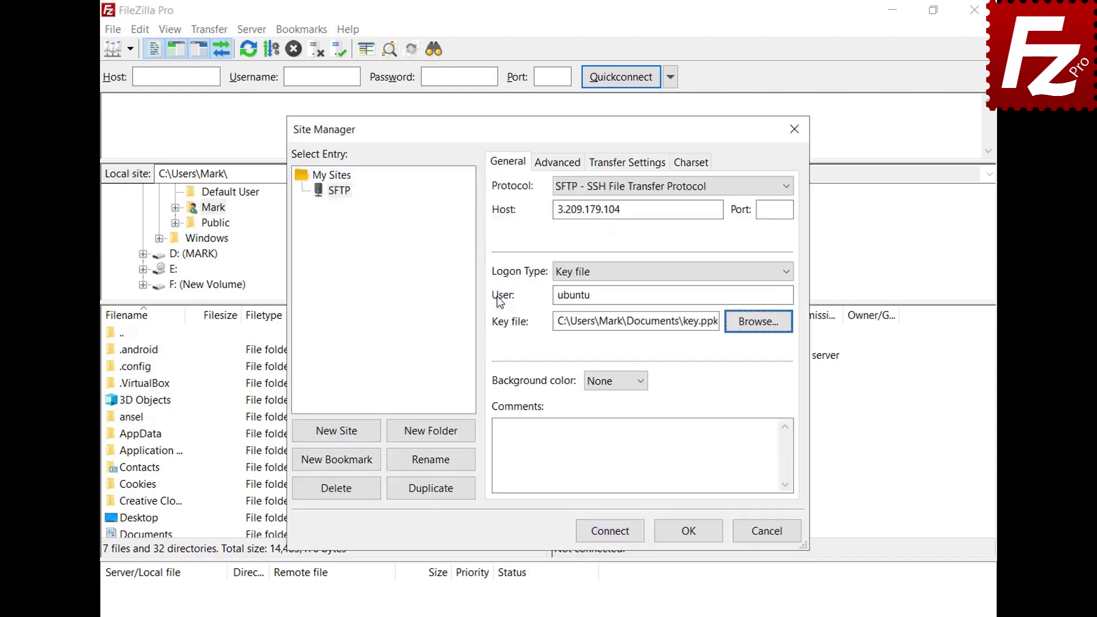
click(612, 536)
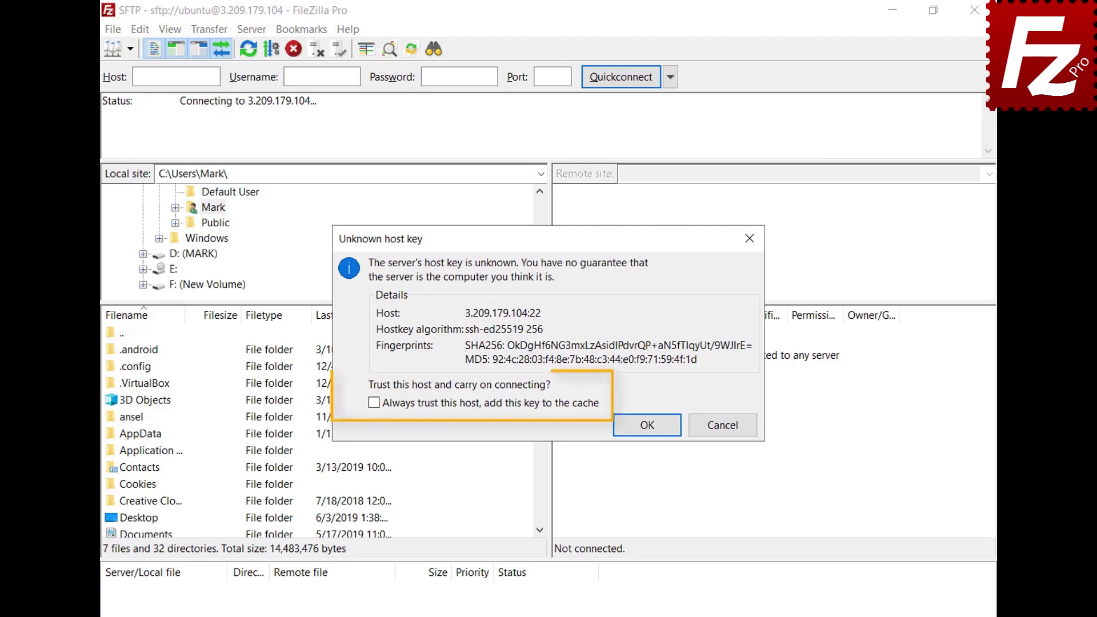
Always trust the server's host key, then enter the key file passphrase to continue.
click(374, 403)
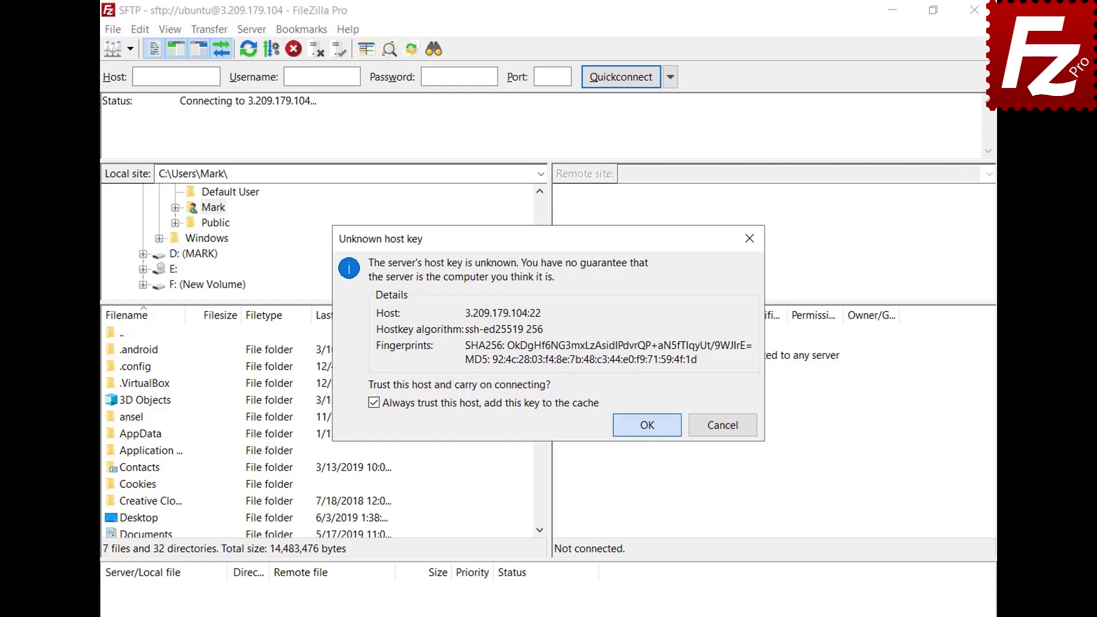
click(648, 425)
text(******)
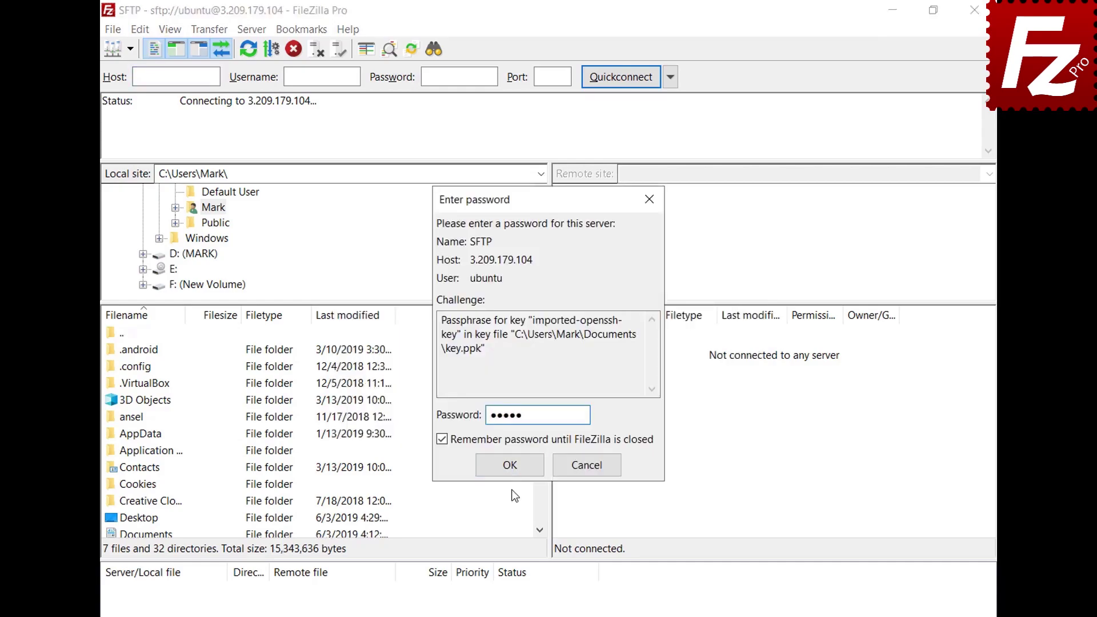
click(510, 465)
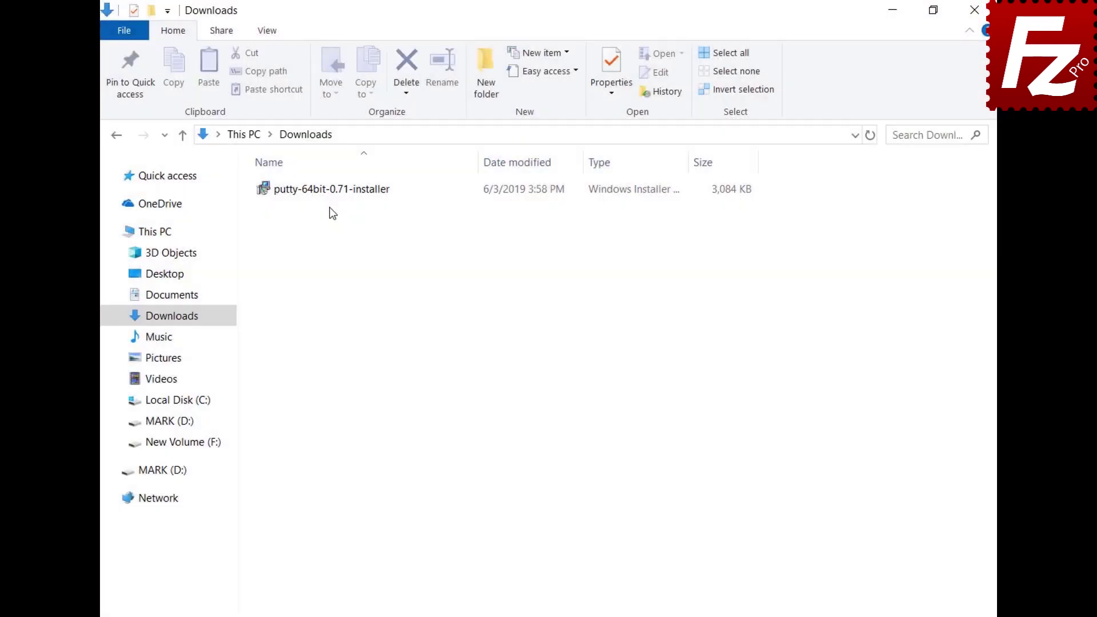
Run putty-64bit-0.71-installer and complete setup with the default install folder.
double_click(327, 194)
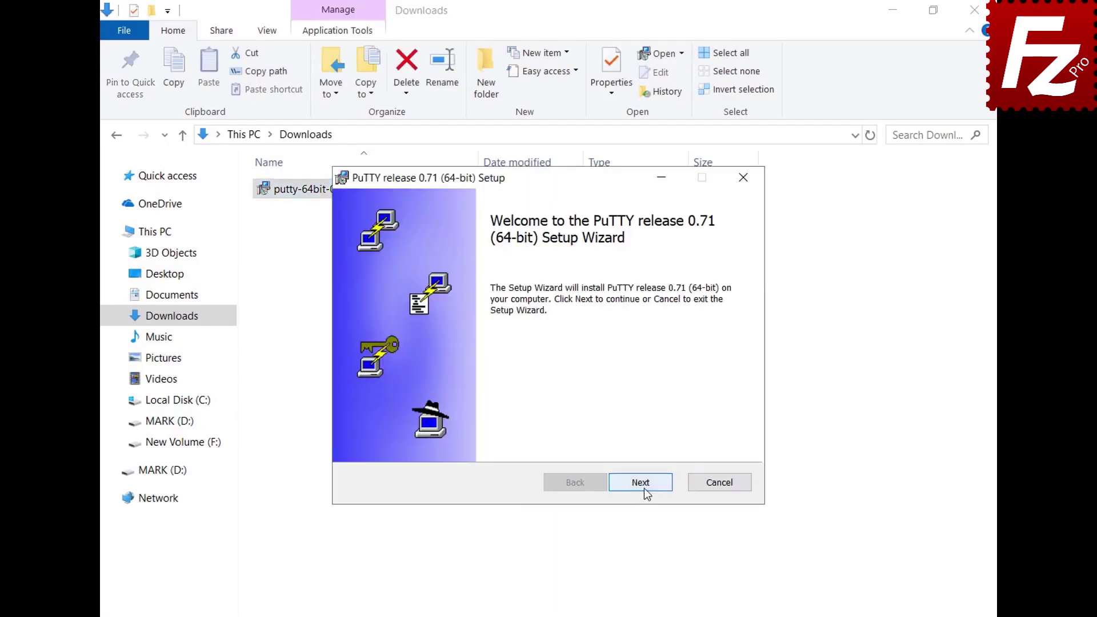
click(643, 488)
click(643, 488)
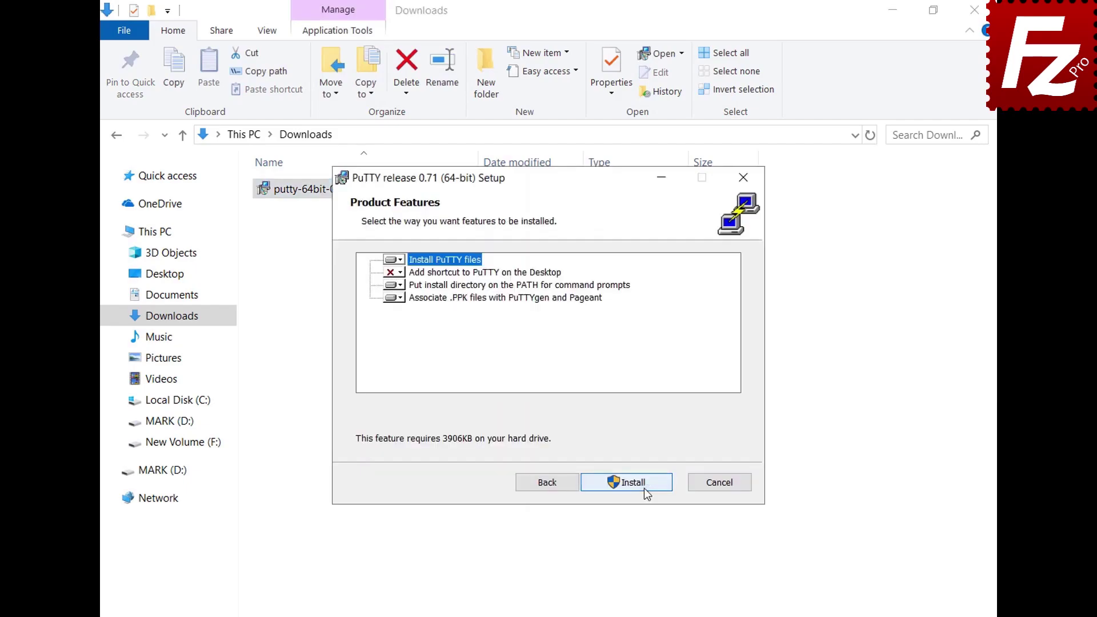
click(644, 488)
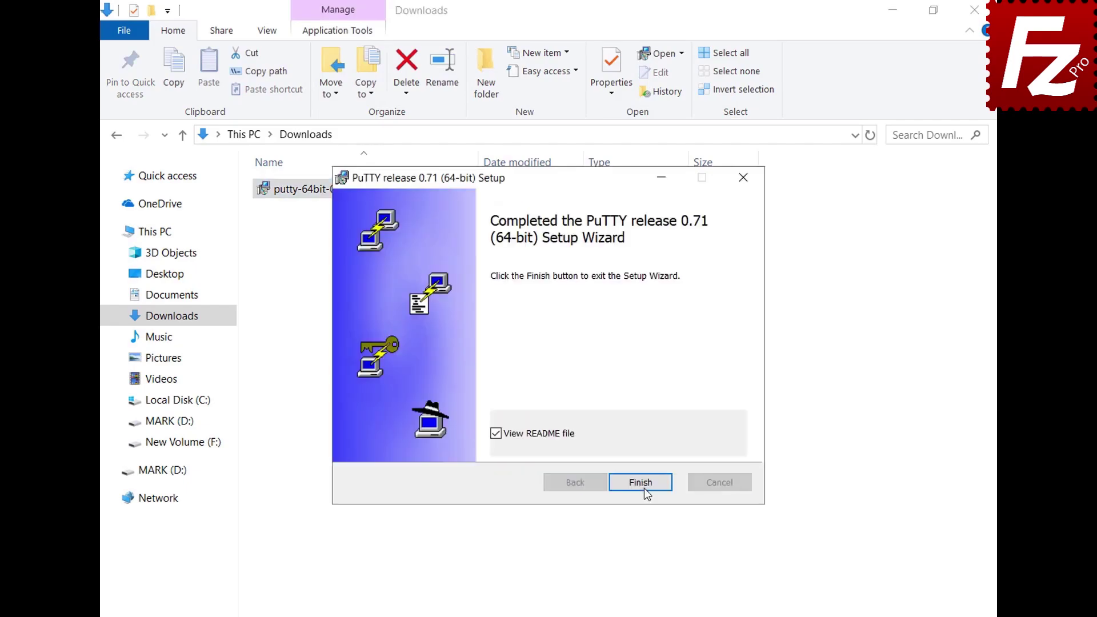
click(644, 488)
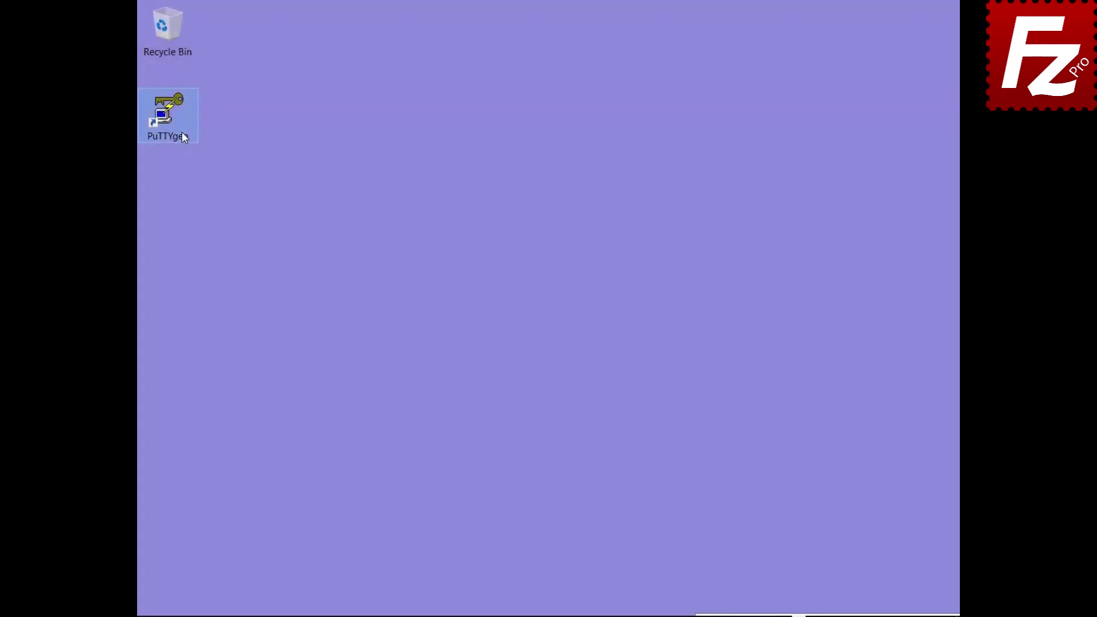
In PuTTYgen, import the OpenSSH 'key' file from Documents, entering its passphrase.
double_click(181, 133)
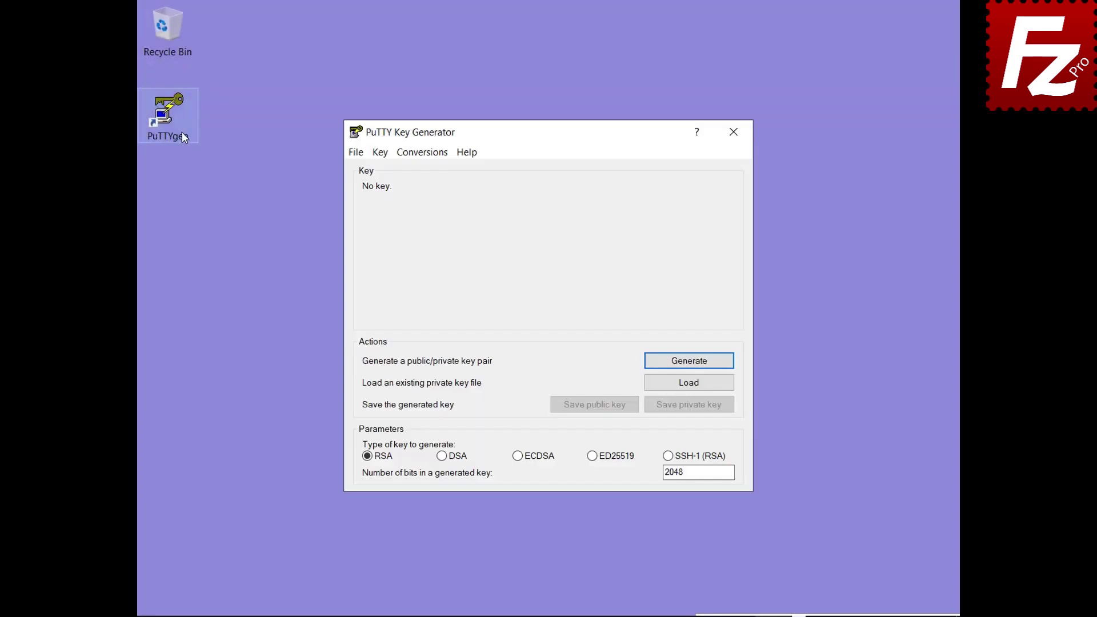
click(422, 153)
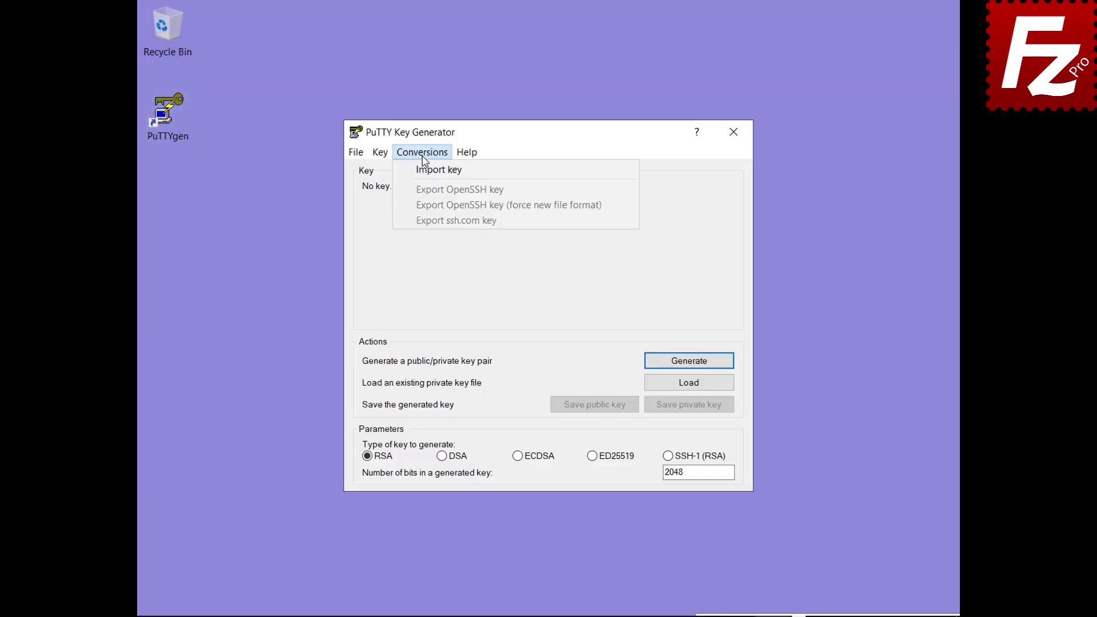
click(438, 169)
click(531, 308)
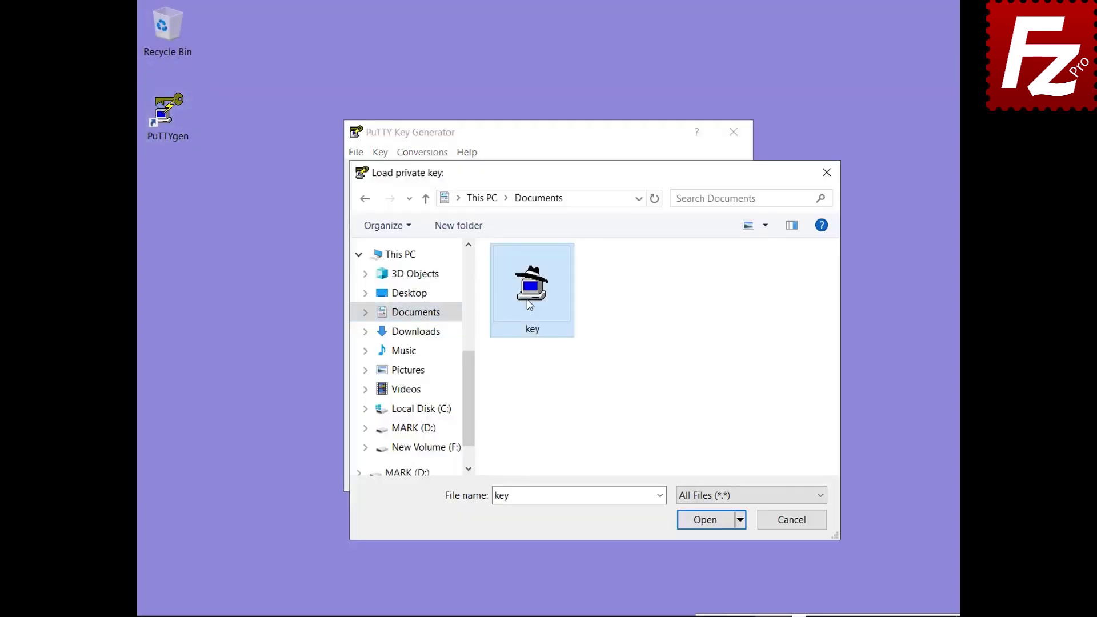
double_click(530, 305)
text(•••••)
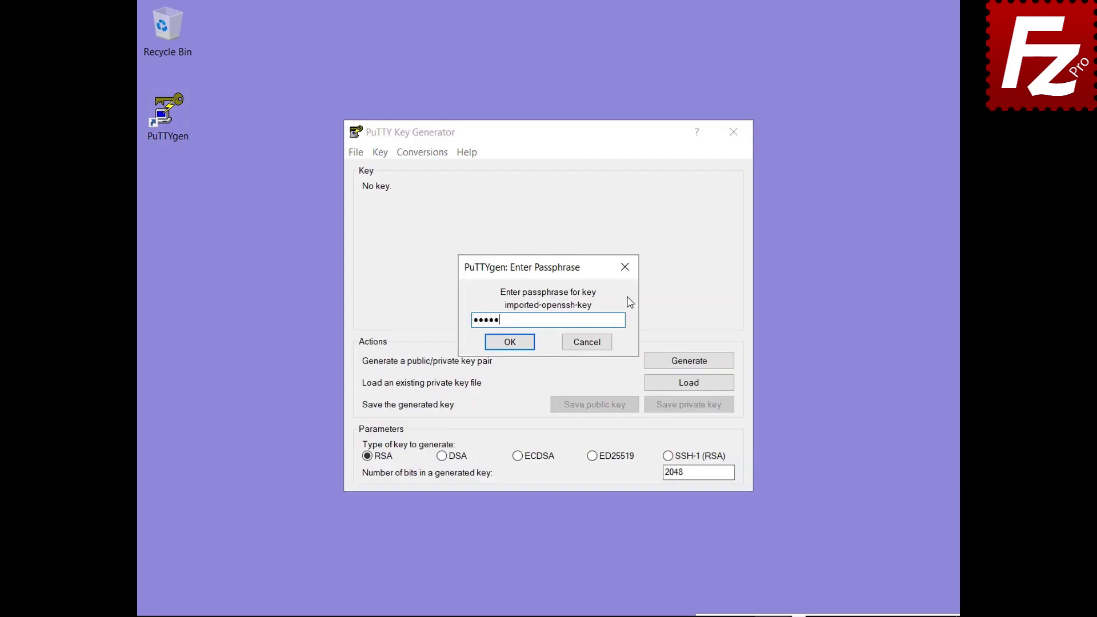
click(508, 343)
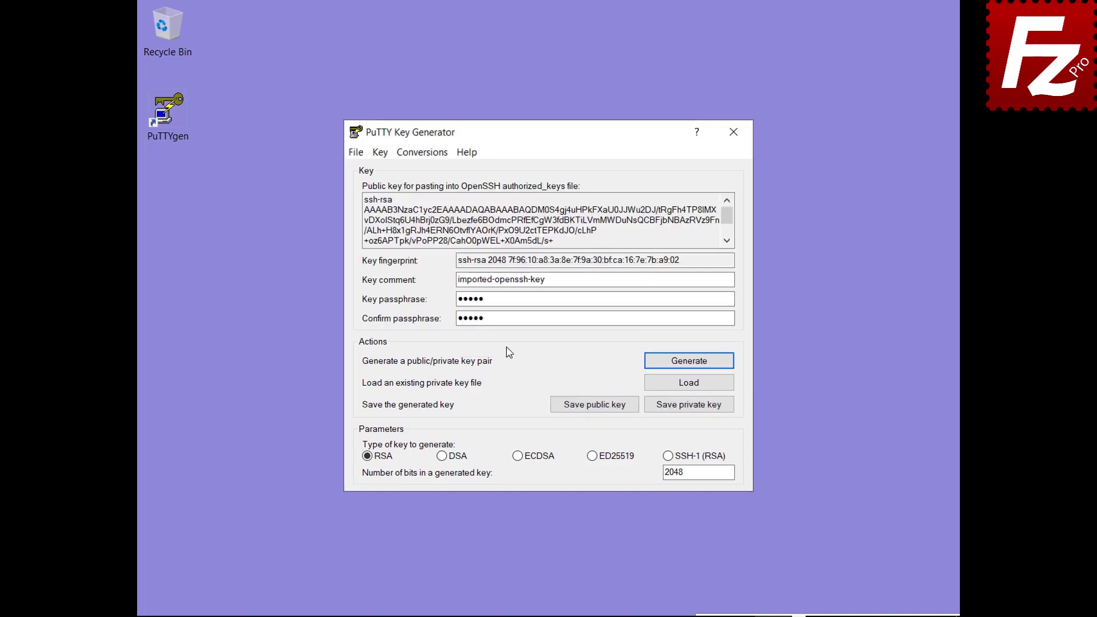
Save the loaded key as the PuTTY private key key.ppk.
click(689, 406)
text(key.ppk)
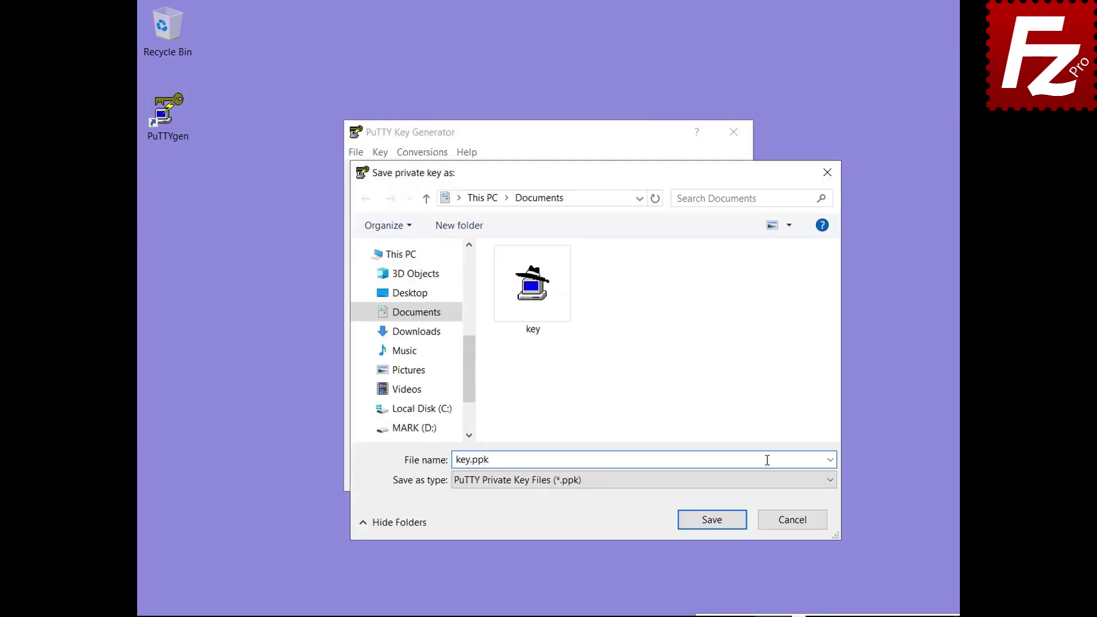
click(717, 521)
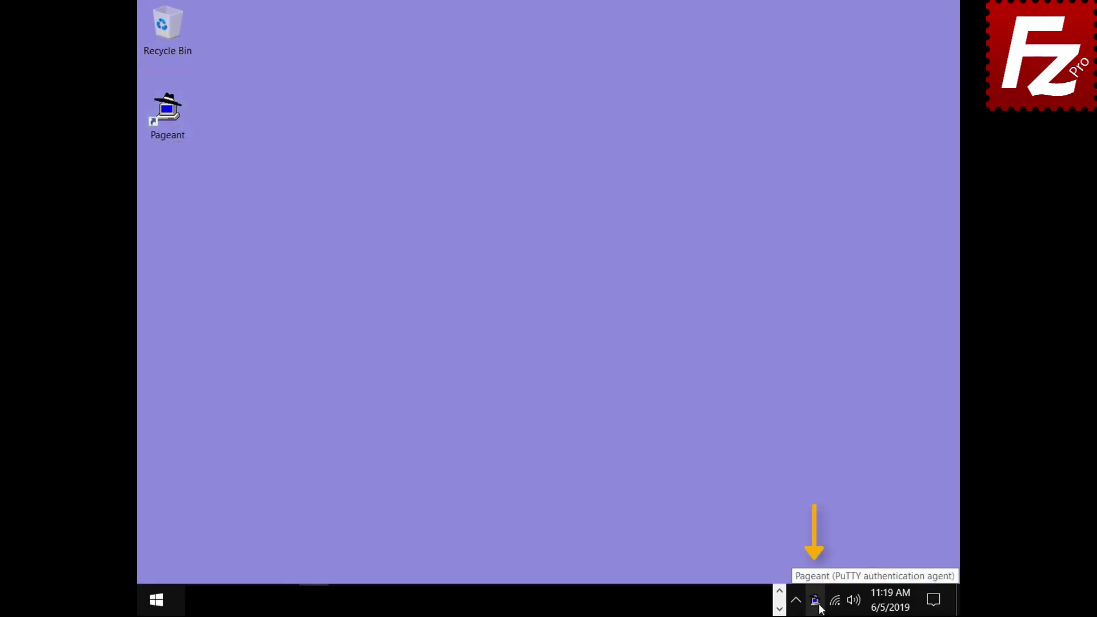
Add the 'key' private key file to Pageant with its passphrase, loading the 2048-bit ssh-rsa key.
double_click(818, 606)
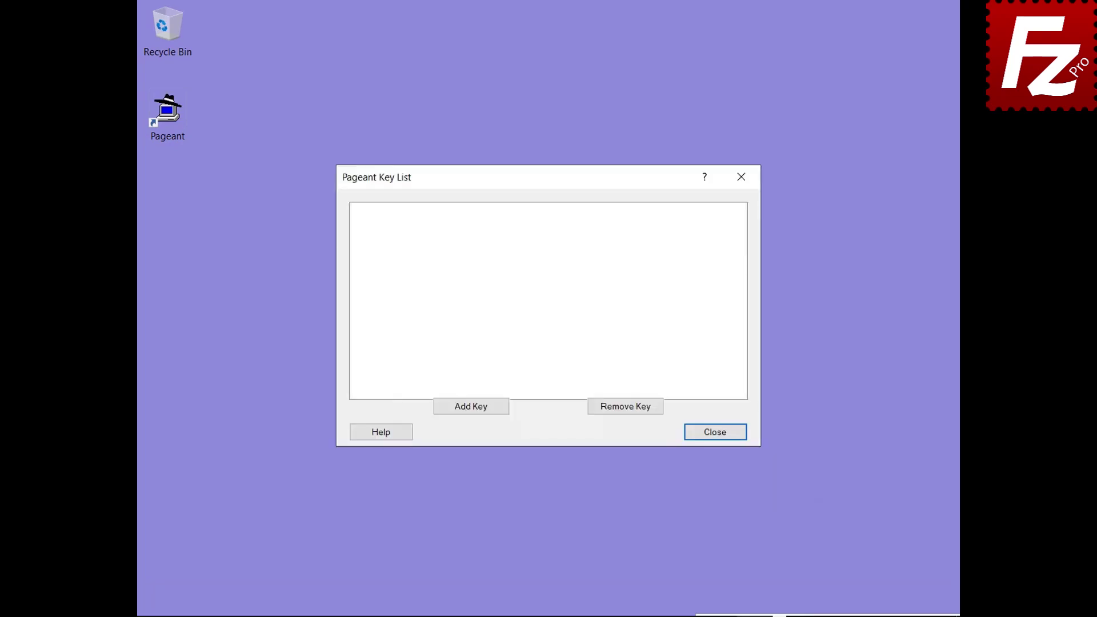
click(471, 408)
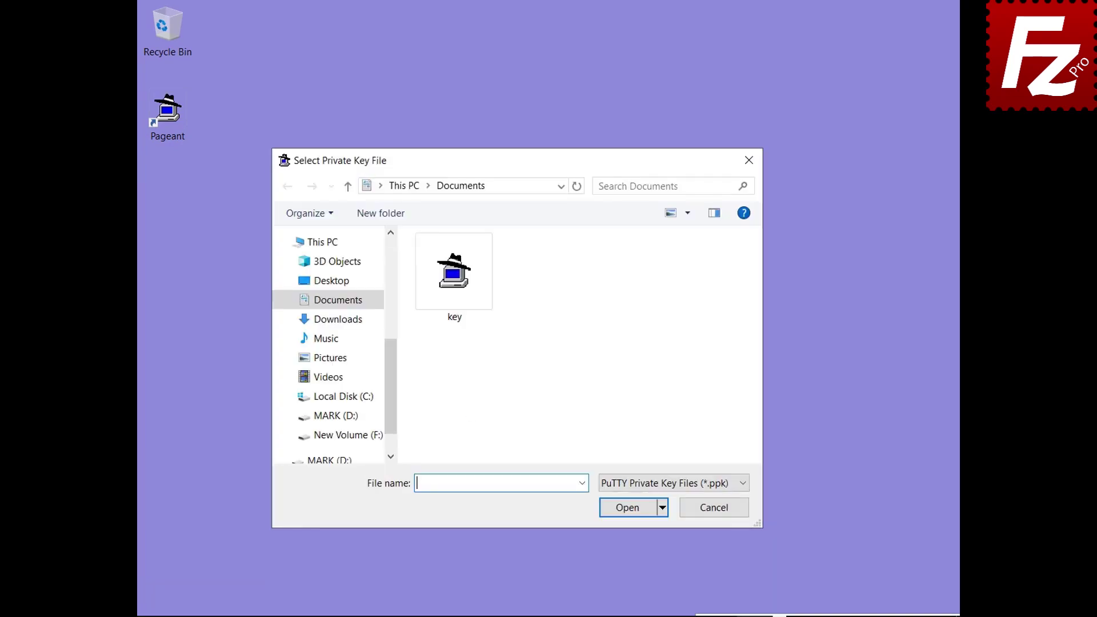
double_click(457, 320)
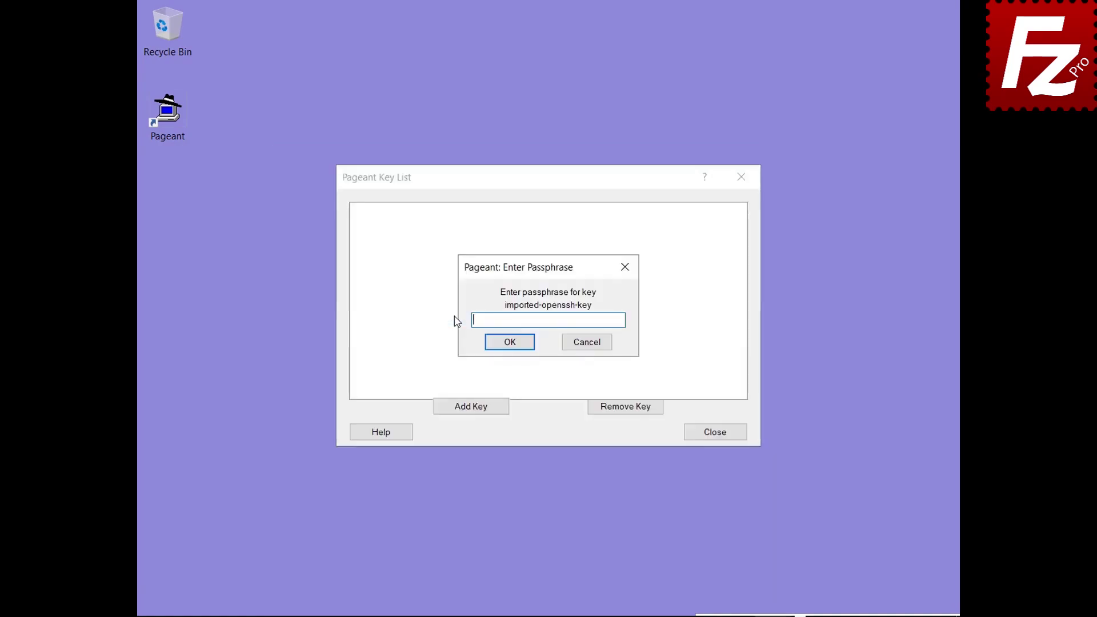
text(•••••)
click(509, 349)
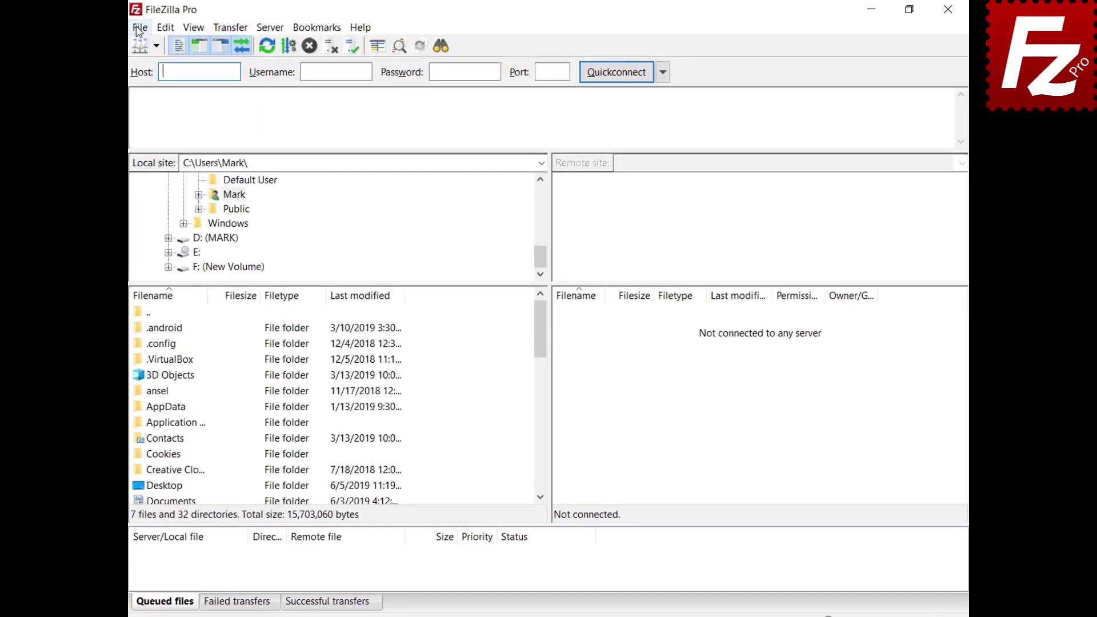
In Site Manager, change the SFTP site's logon type from Key file to Normal and connect to 3.209.179.104.
click(139, 29)
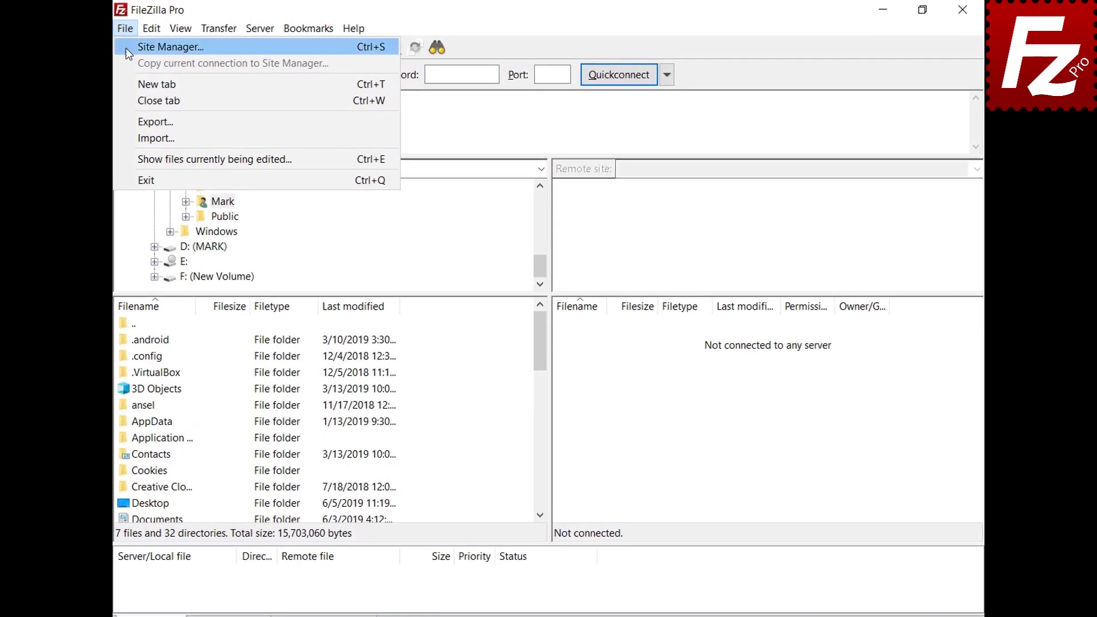
click(126, 48)
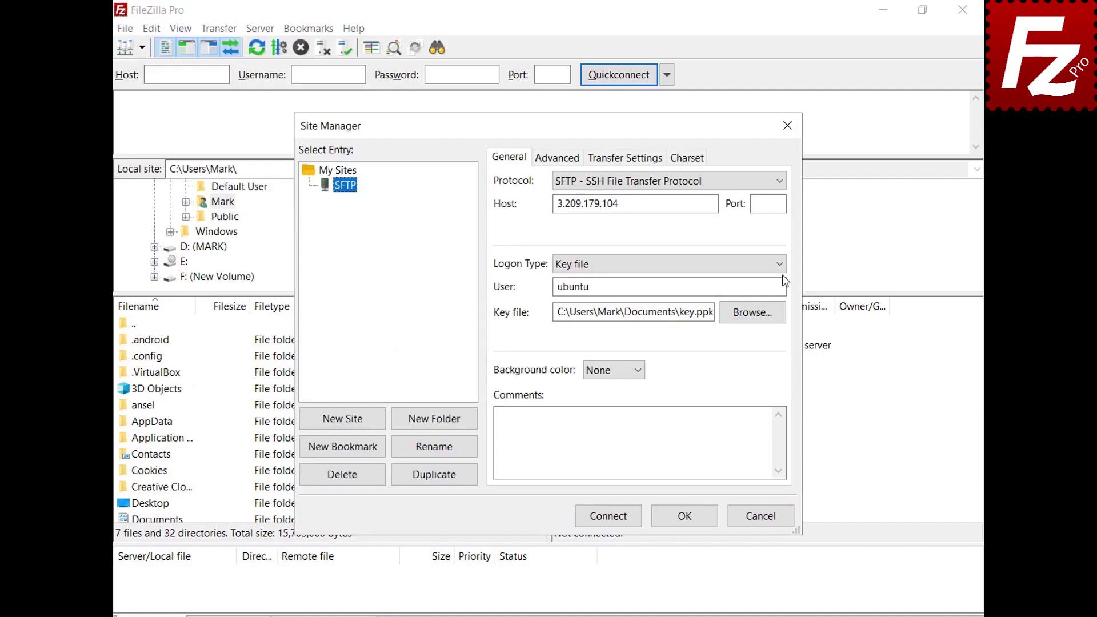
click(781, 264)
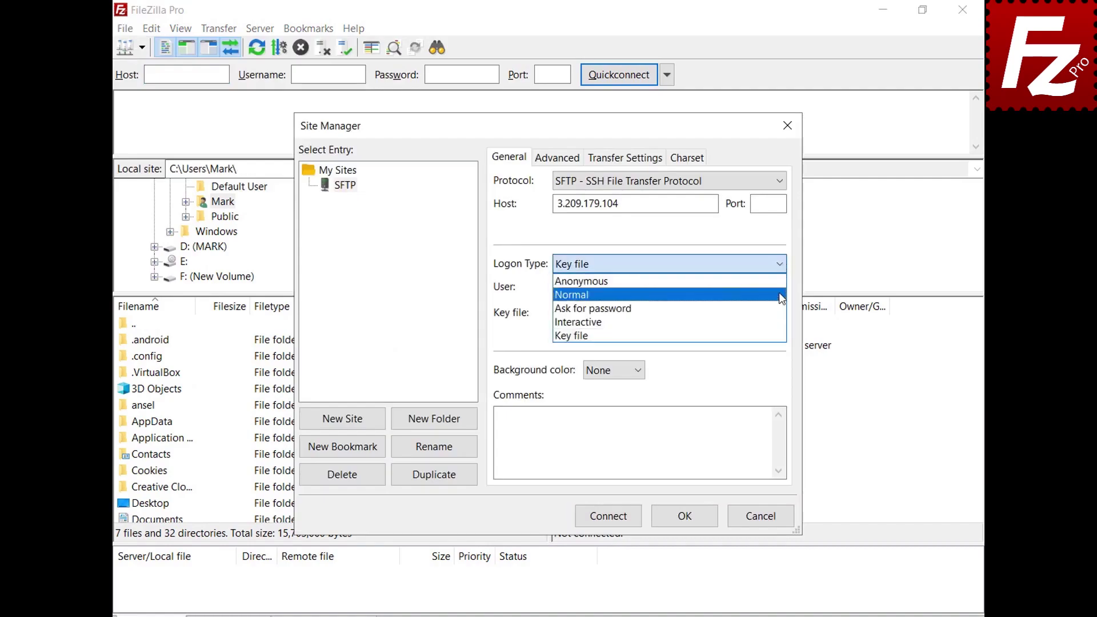
click(617, 294)
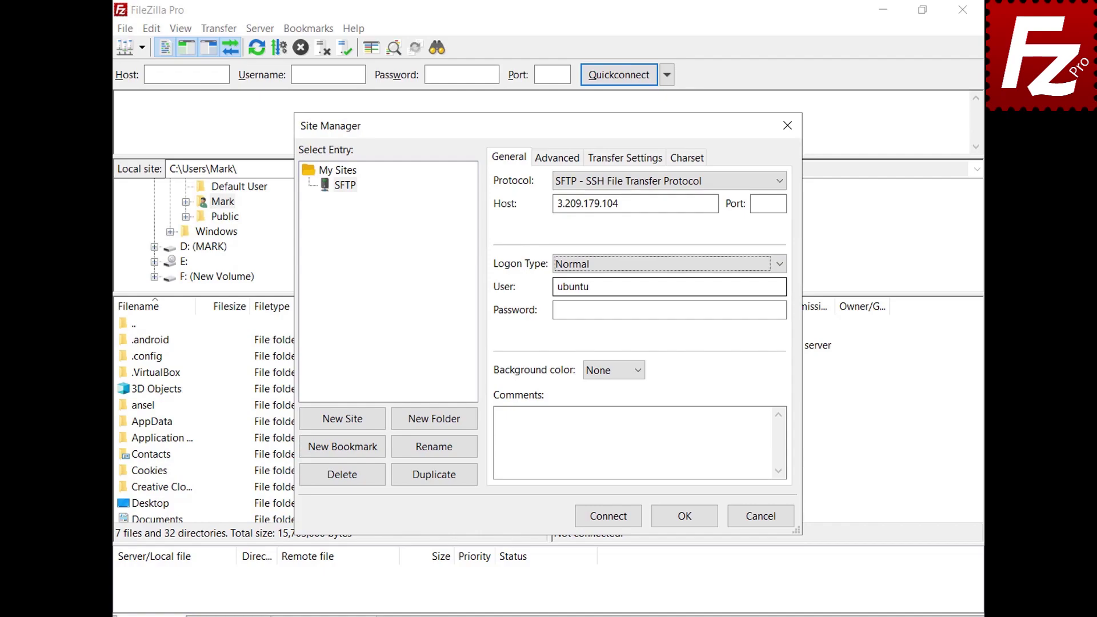
click(609, 517)
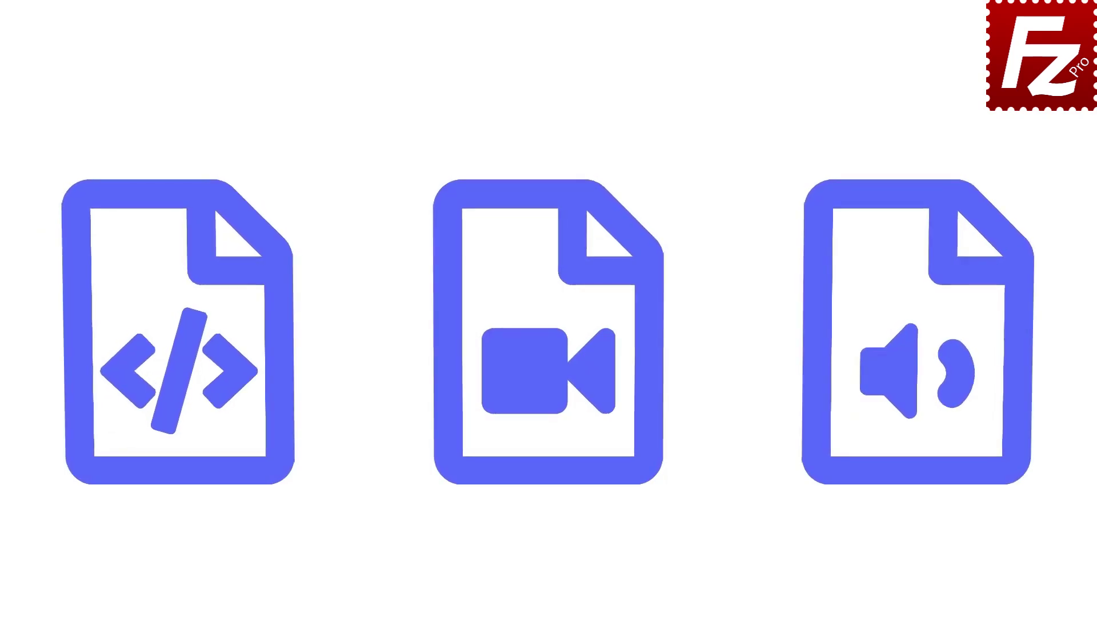
Show the Transfers > FTP: File Types settings page, with Auto as the default transfer type and the ASCII extensions list.
double_click(174, 118)
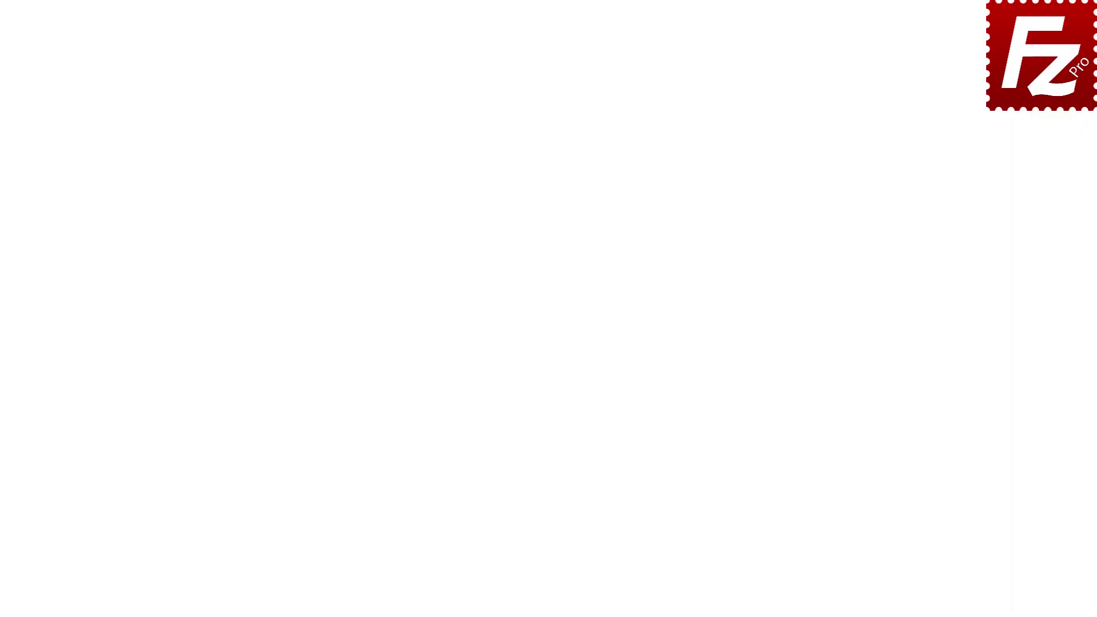
click(69, 27)
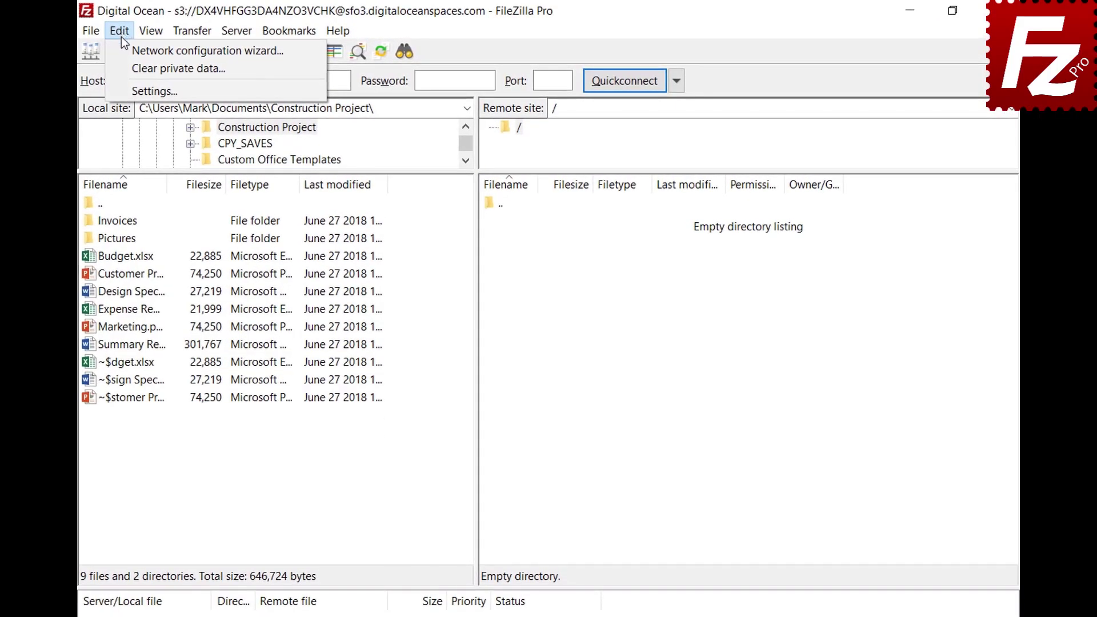
click(129, 91)
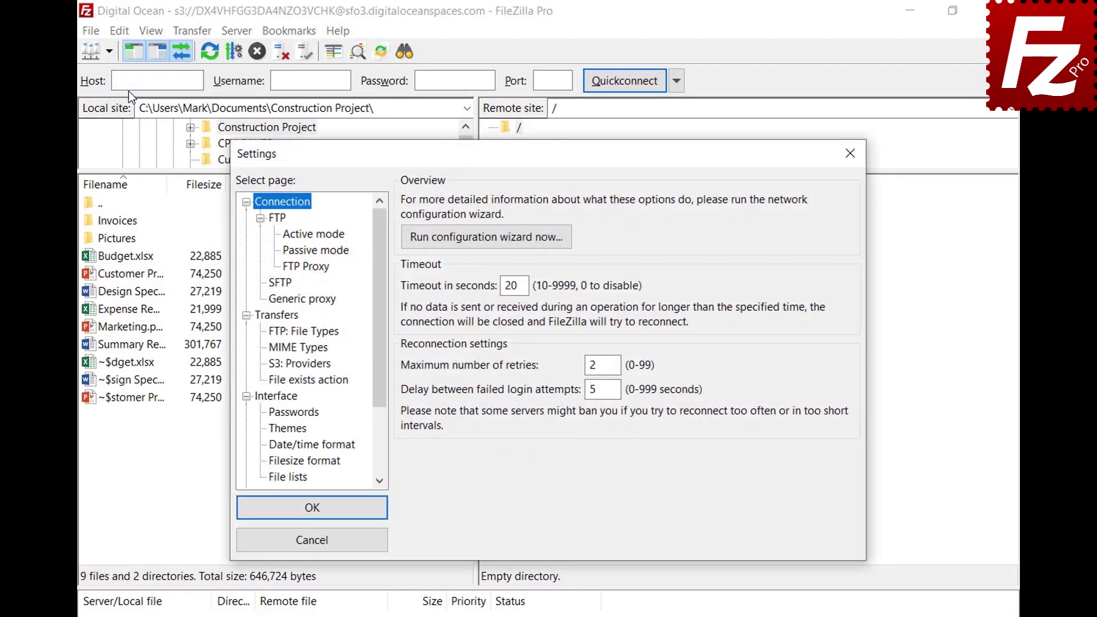
click(270, 332)
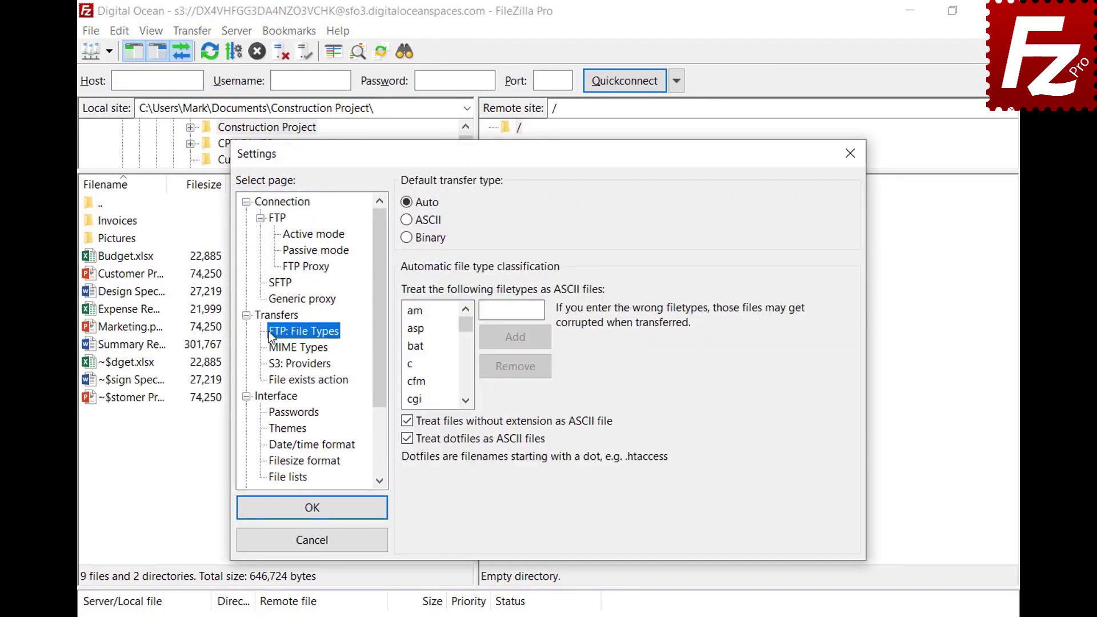
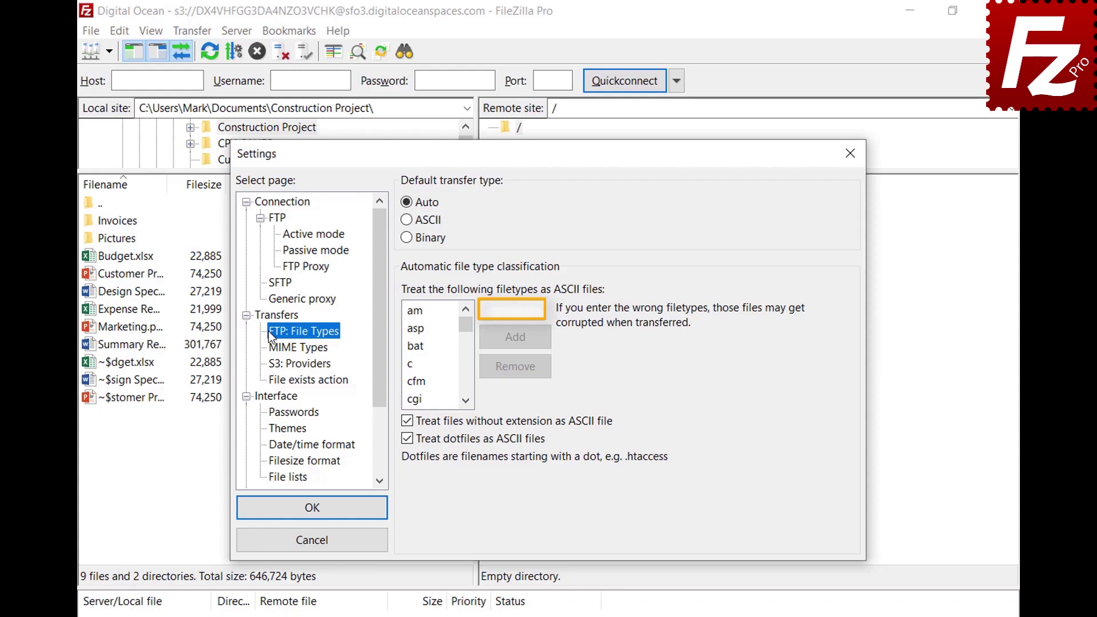
Add 'json' to the ASCII file types list under FTP: File Types and save the settings.
click(539, 310)
text(json)
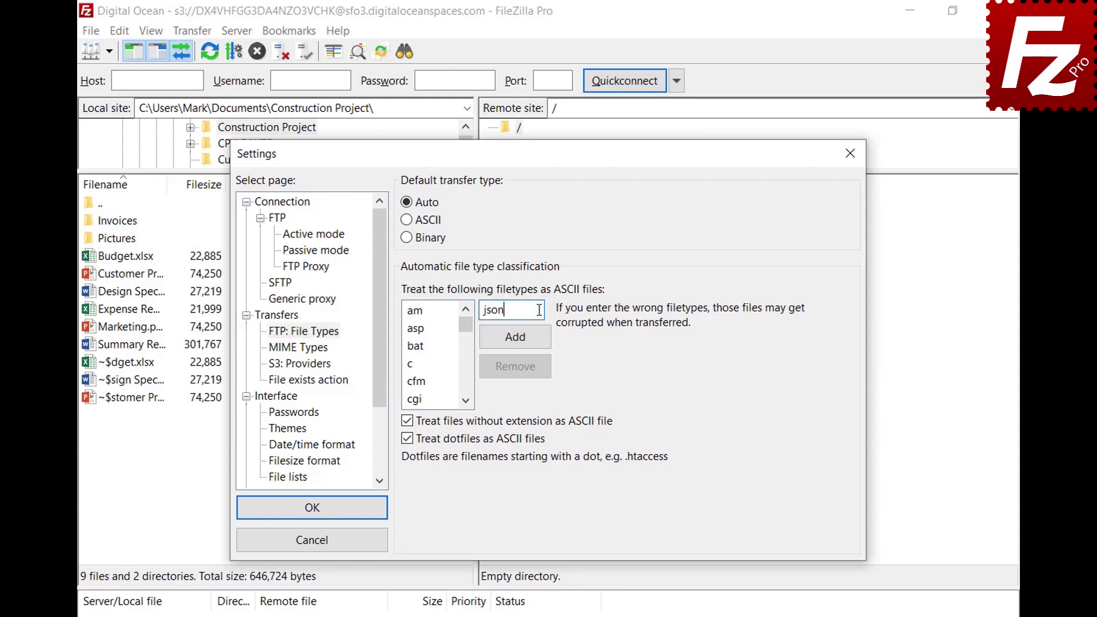
click(516, 344)
drag(466, 327, 468, 358)
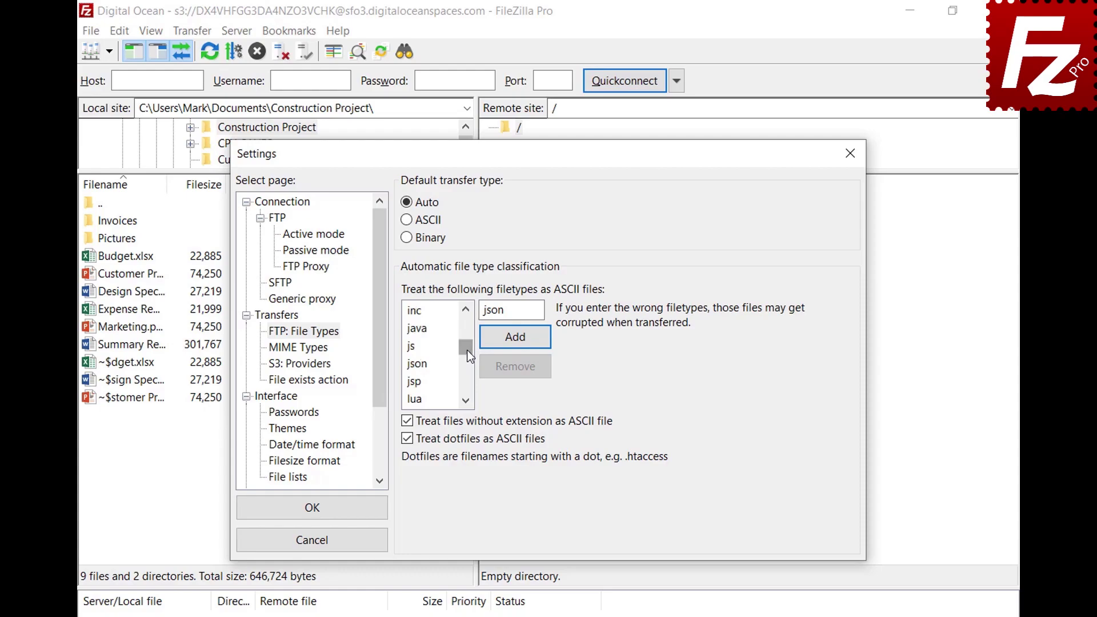
click(428, 365)
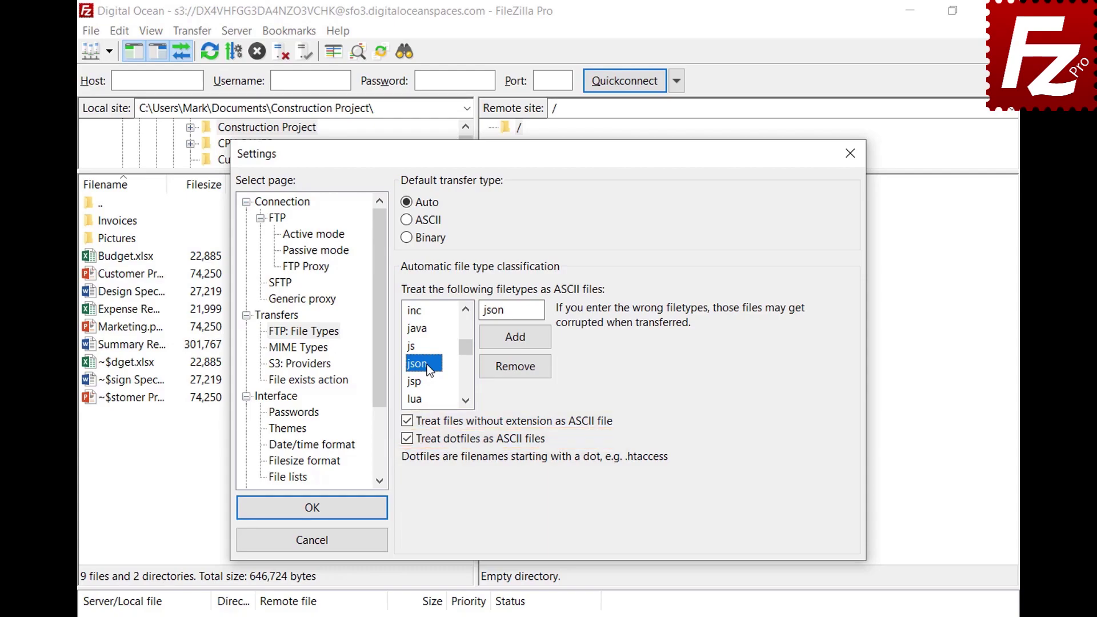
click(312, 518)
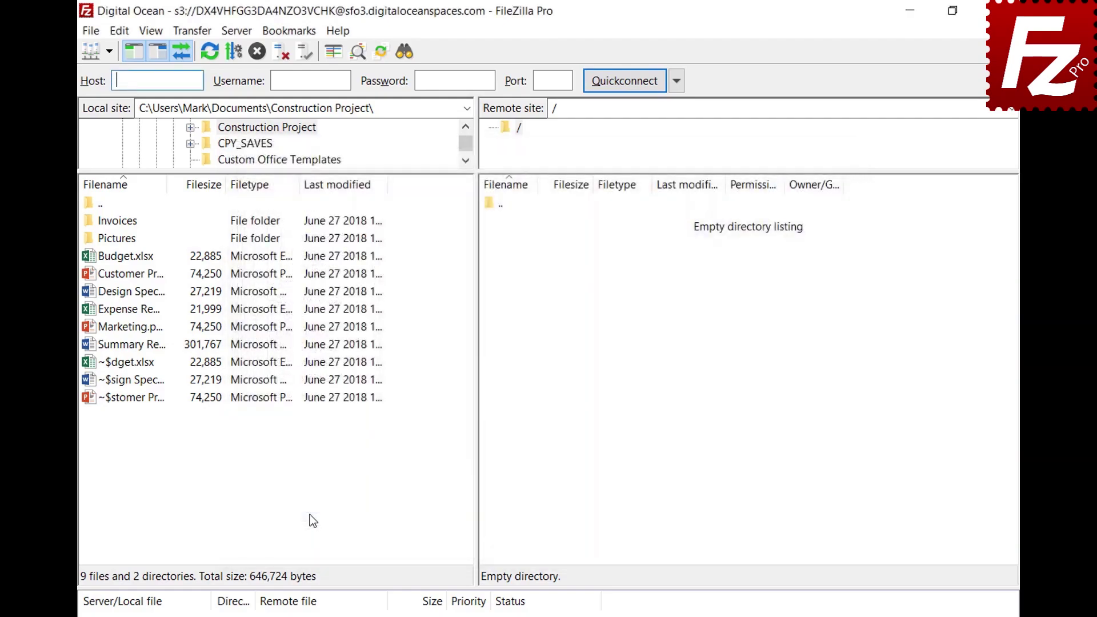
Connect to the saved FTP site and review the Transfer type menu and status-bar transfer type choices.
click(108, 52)
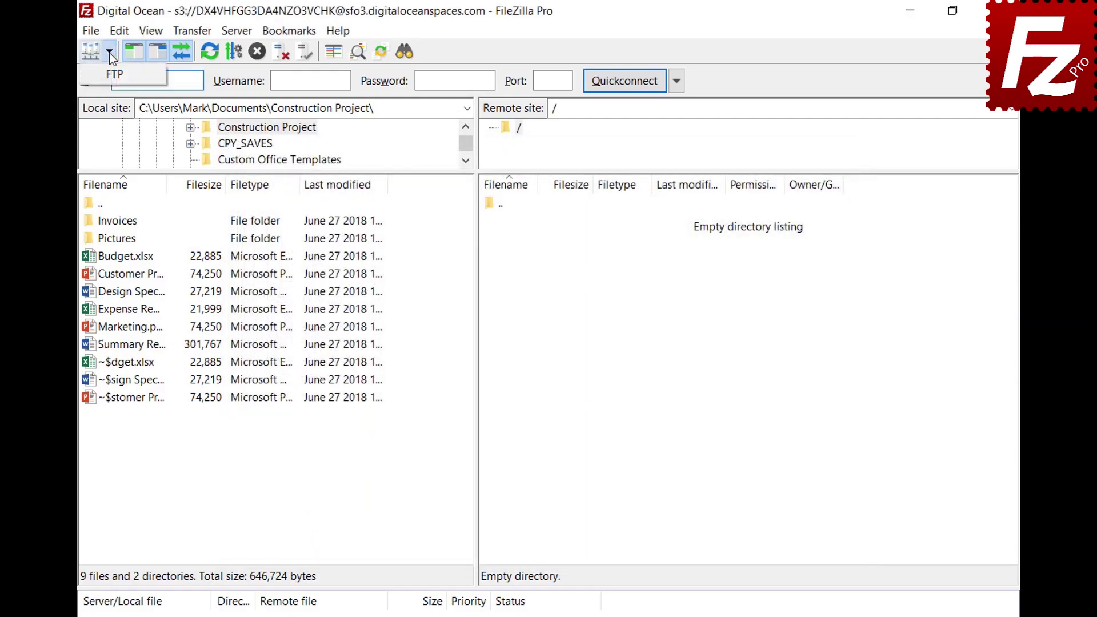
click(110, 72)
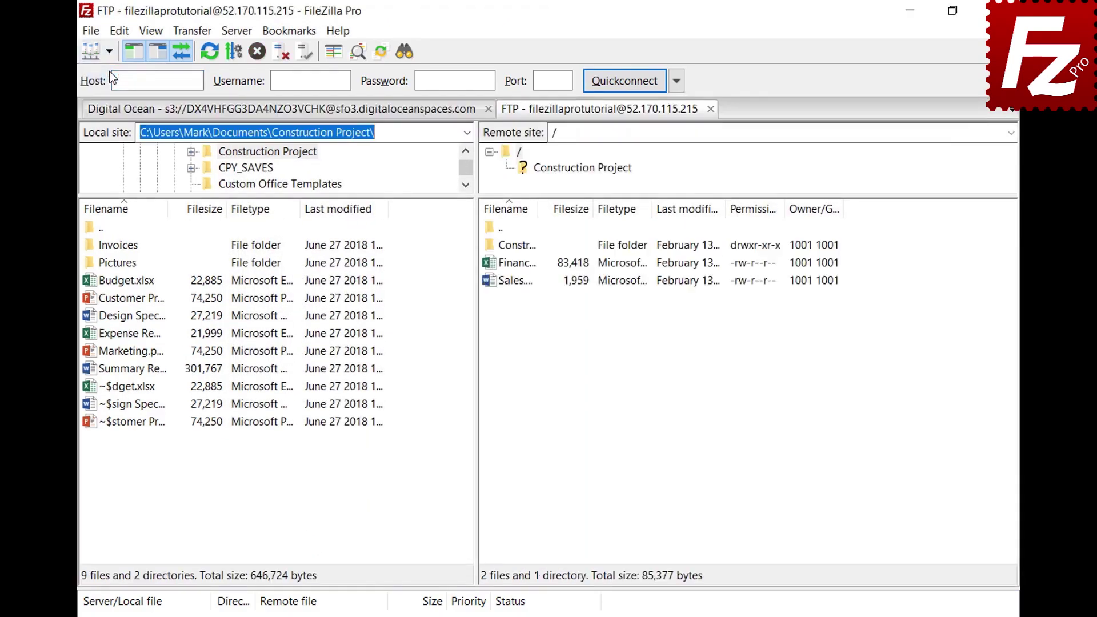
click(192, 32)
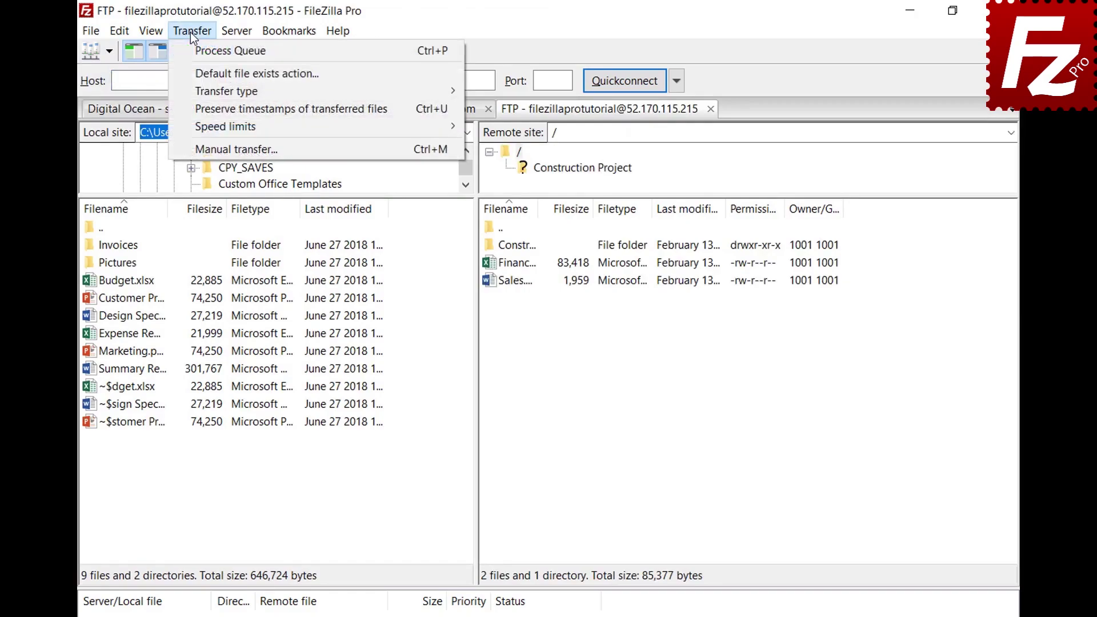
mouse_move(197, 91)
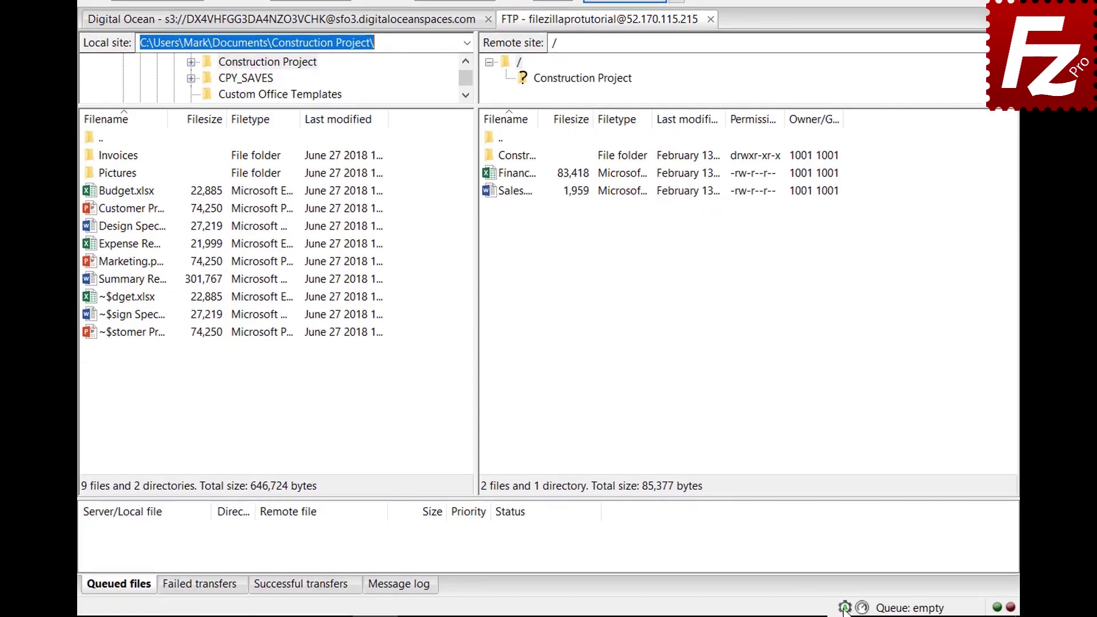
click(845, 610)
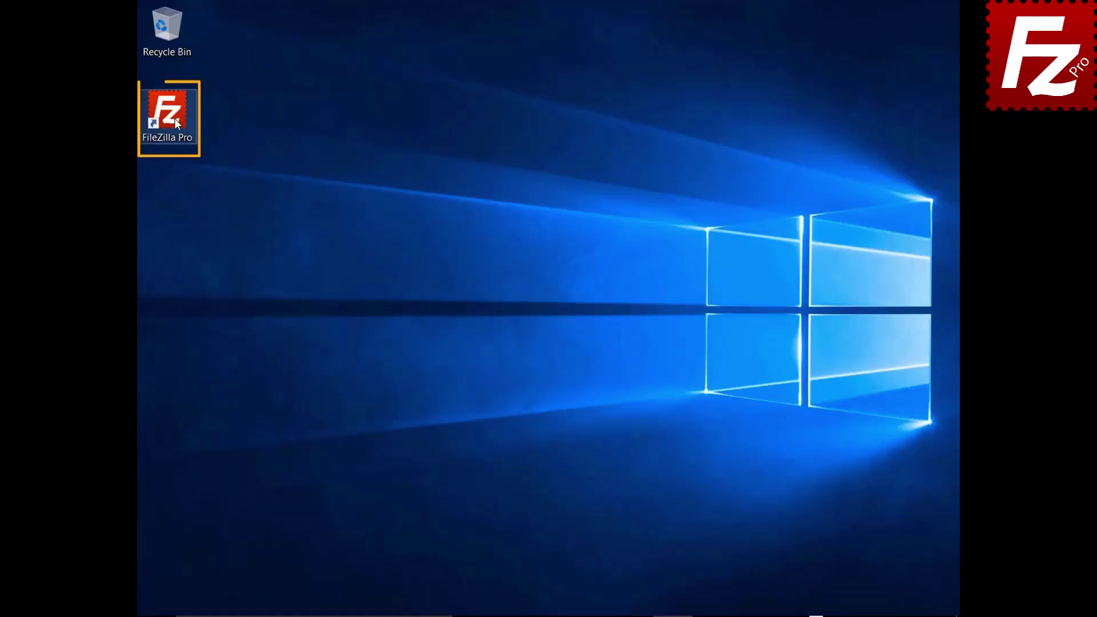
Launch FileZilla, connect to FTP Tutorial, and upload Summary Report.docx to the server root.
double_click(175, 121)
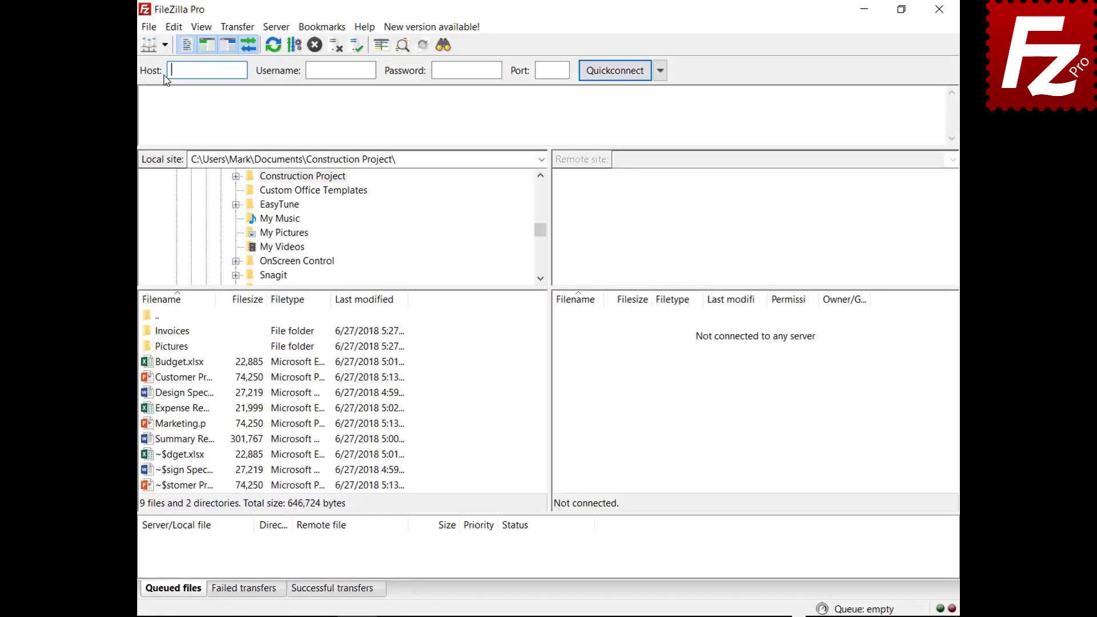
click(186, 50)
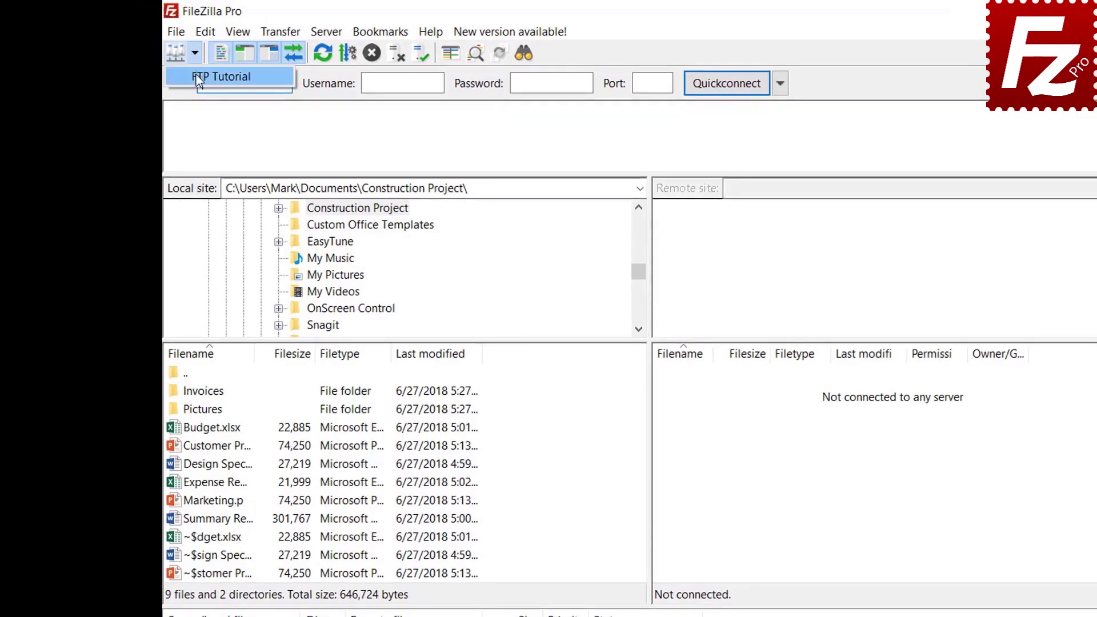
click(187, 71)
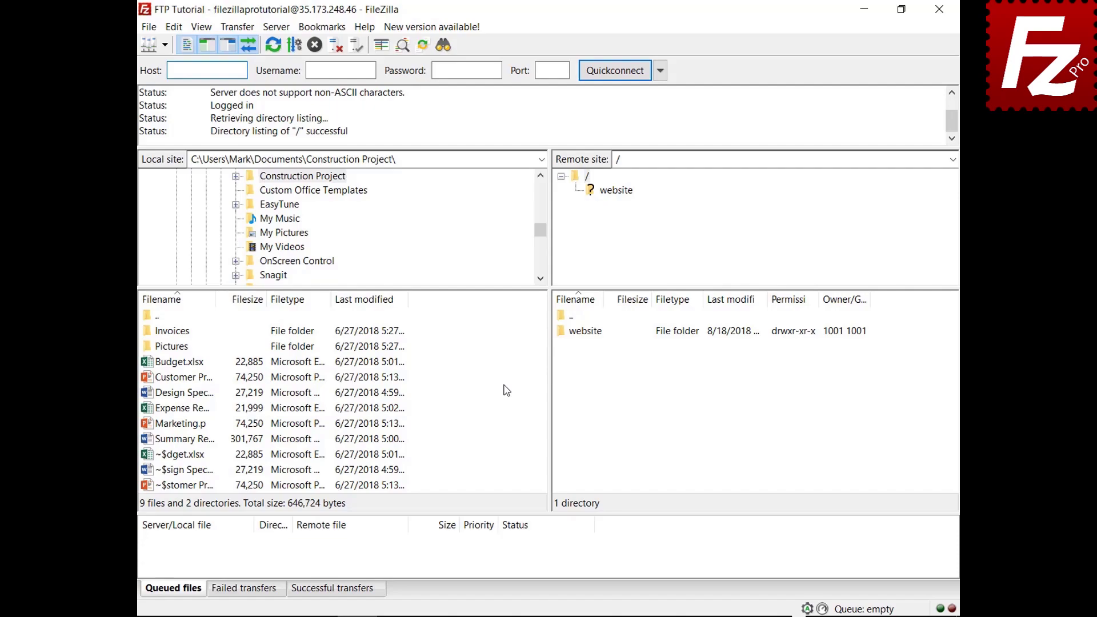
right_click(183, 440)
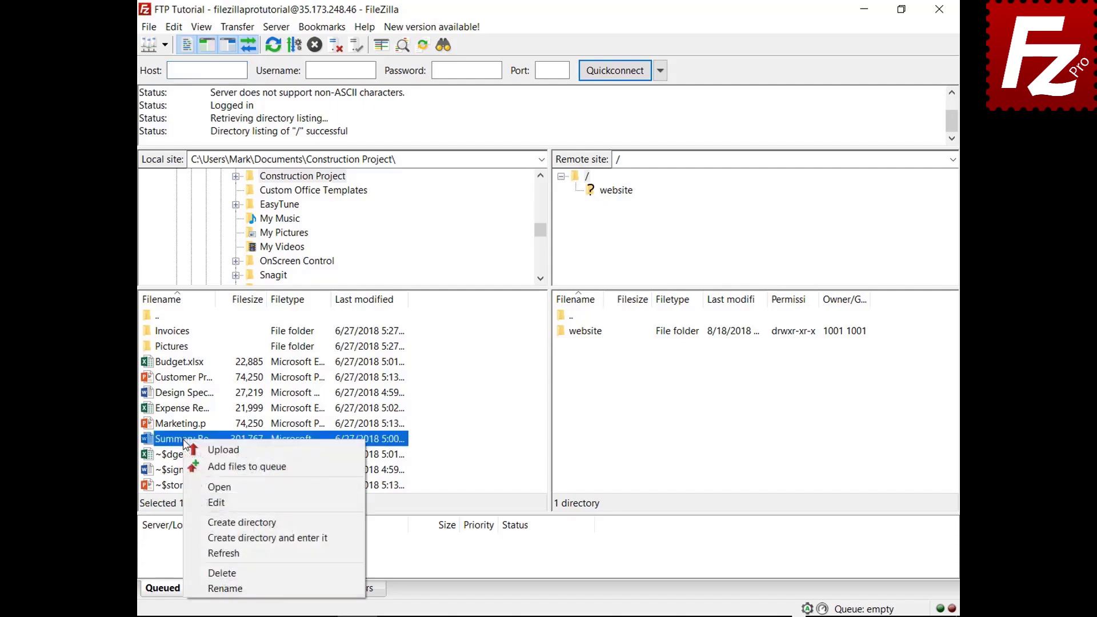
click(222, 449)
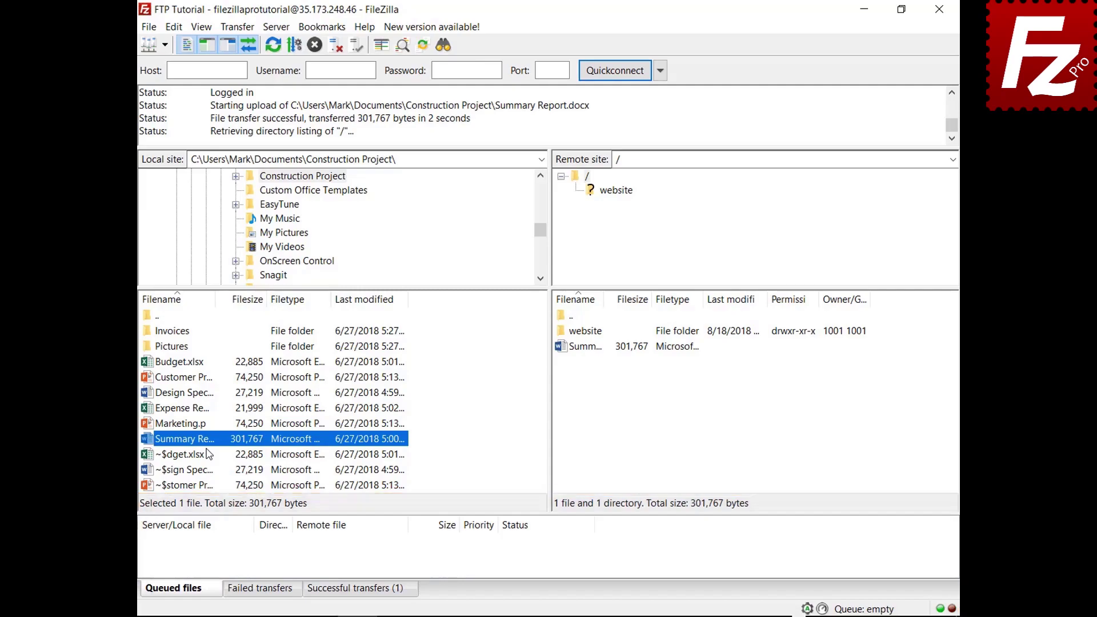
Queue Budget.xlsx and the Invoices folder, then process the queue to upload both.
right_click(184, 362)
click(204, 390)
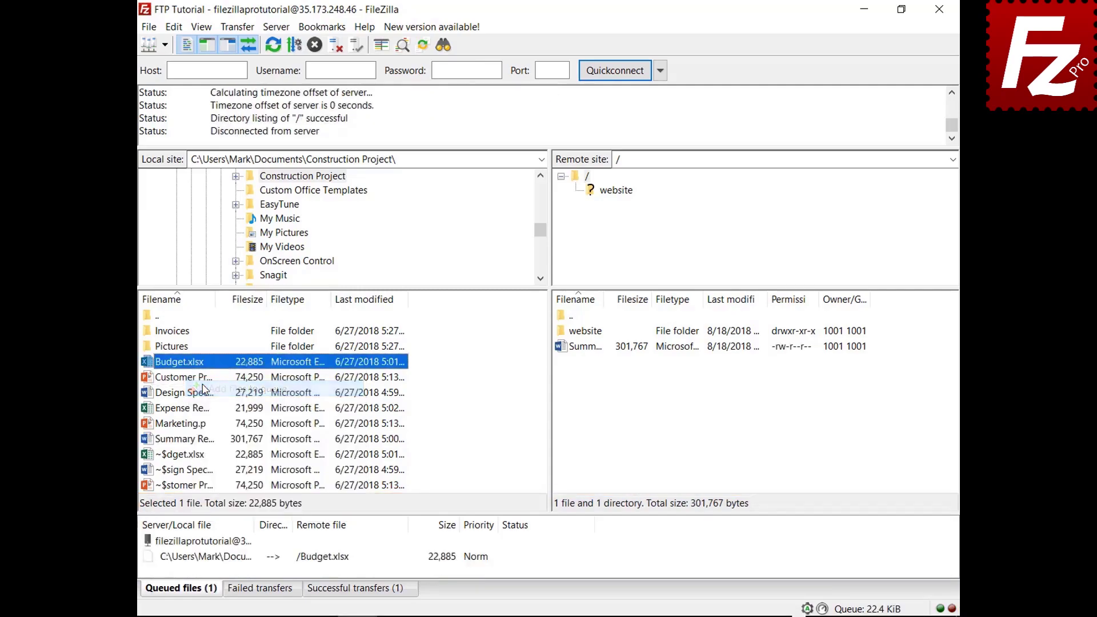
right_click(183, 332)
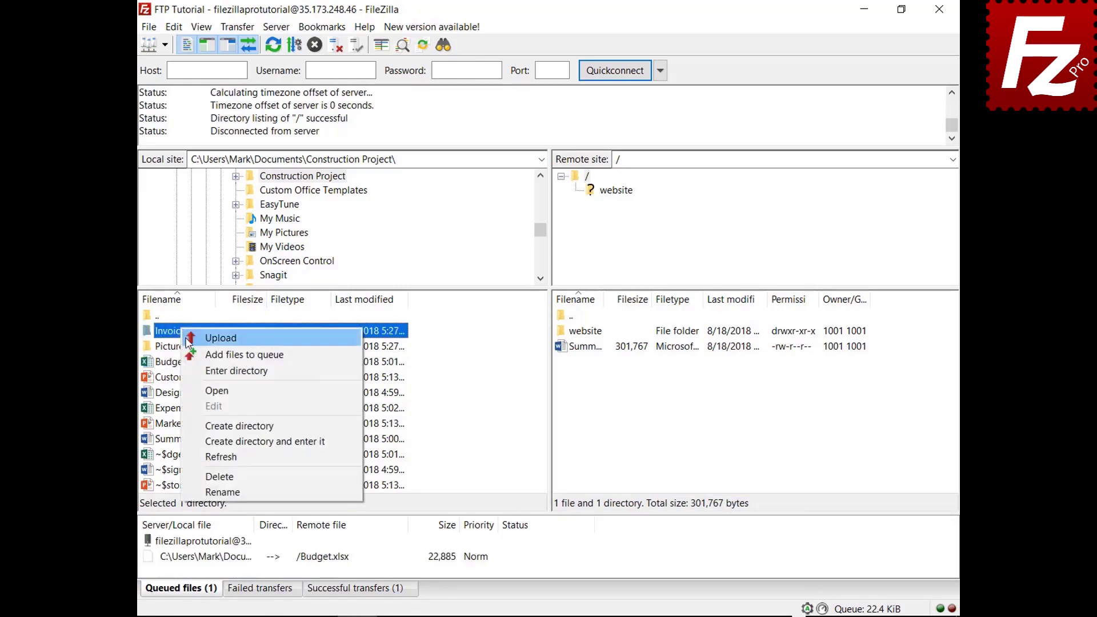
click(195, 355)
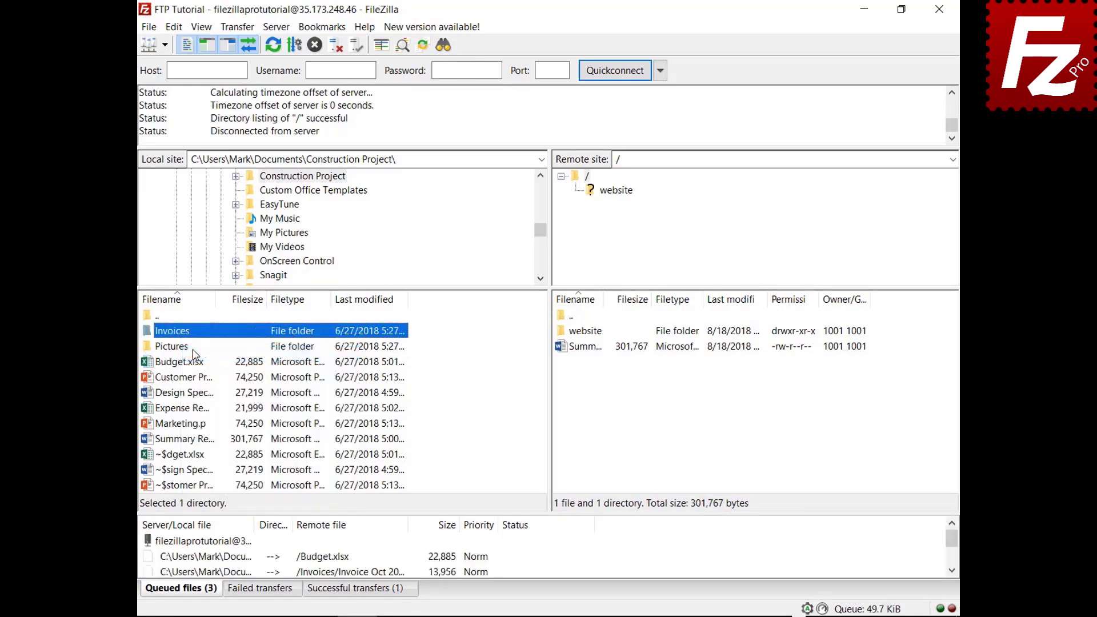
right_click(209, 542)
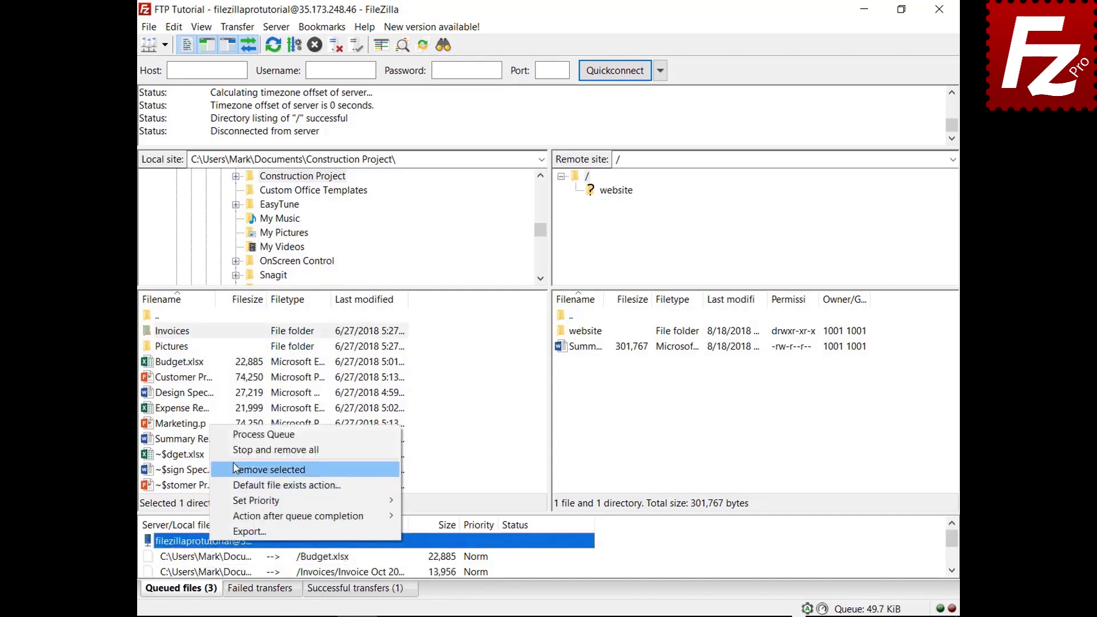
click(238, 437)
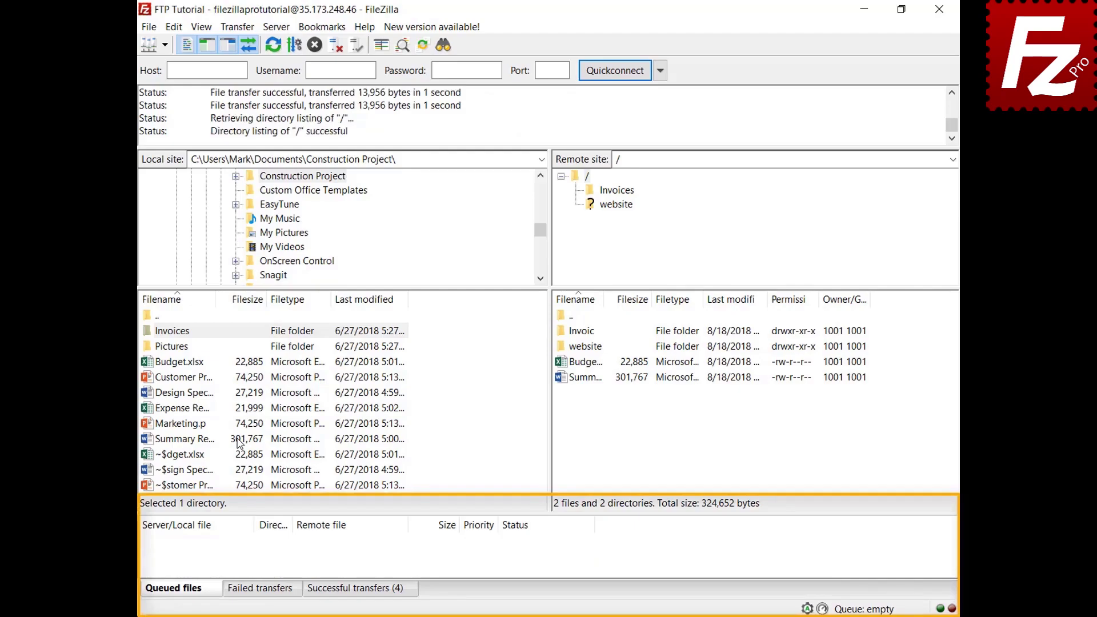
Add Design Specs.docx and Expense Report.xlsx to the queue and sort it by size.
right_click(191, 394)
click(210, 419)
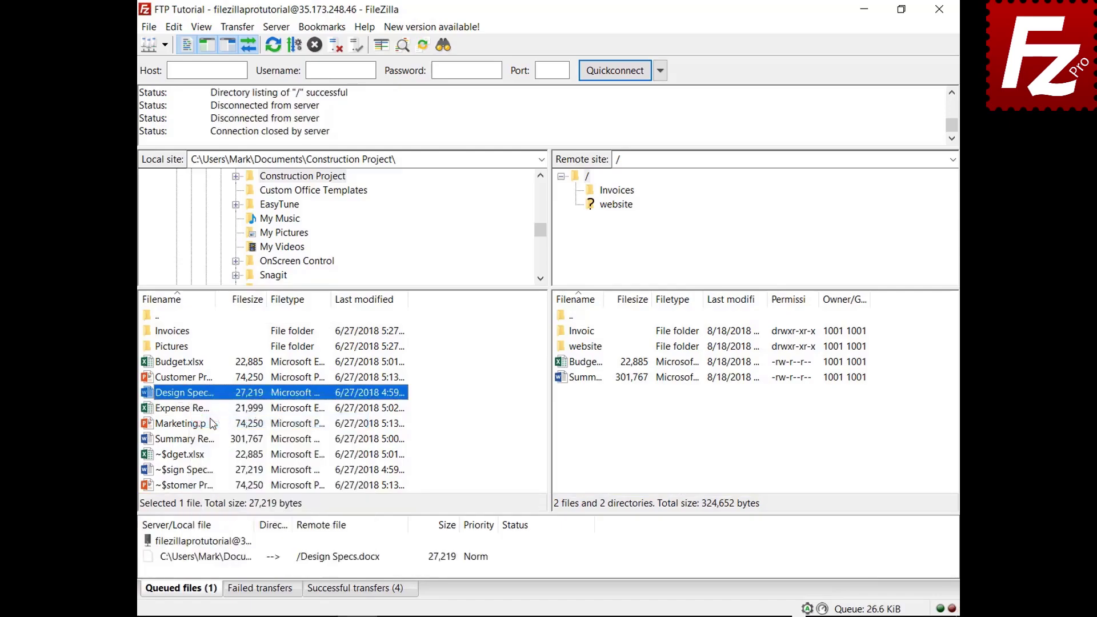
right_click(195, 410)
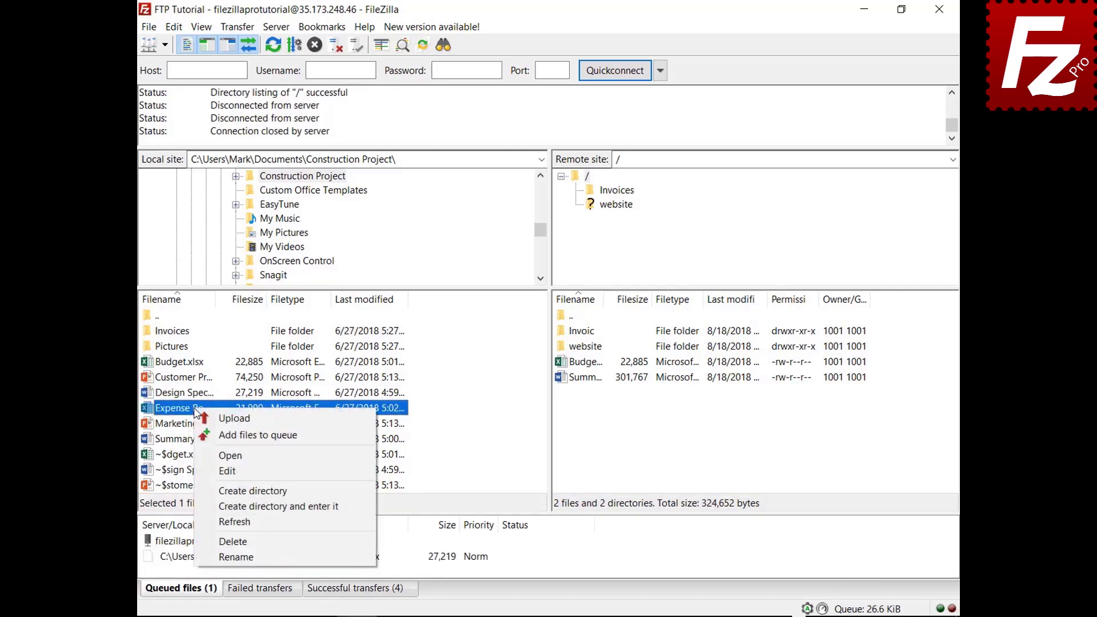
click(211, 434)
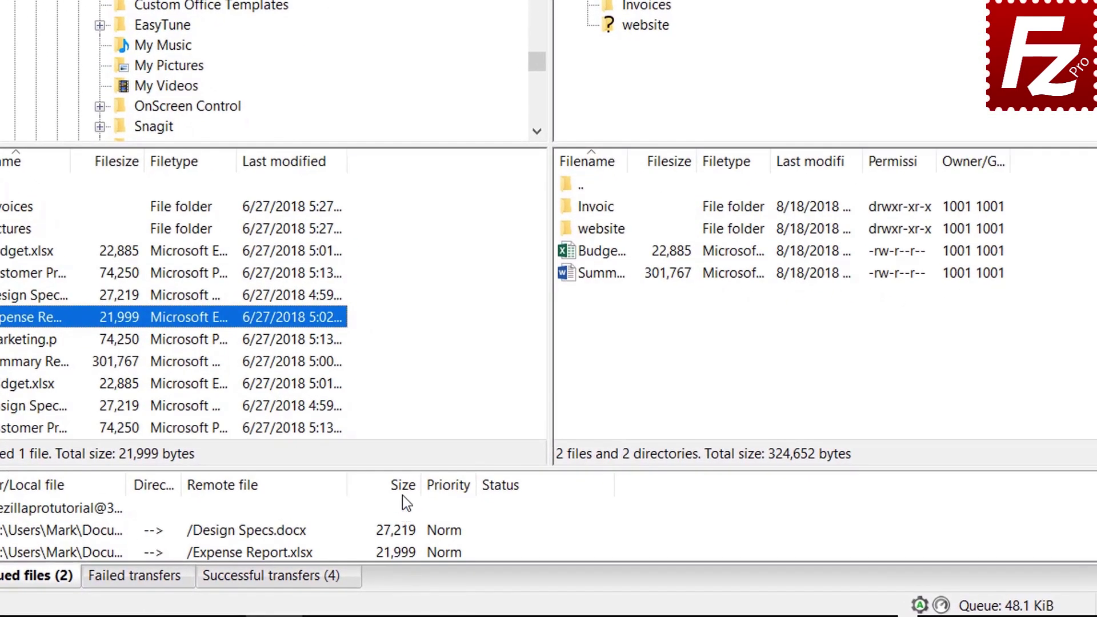
click(403, 492)
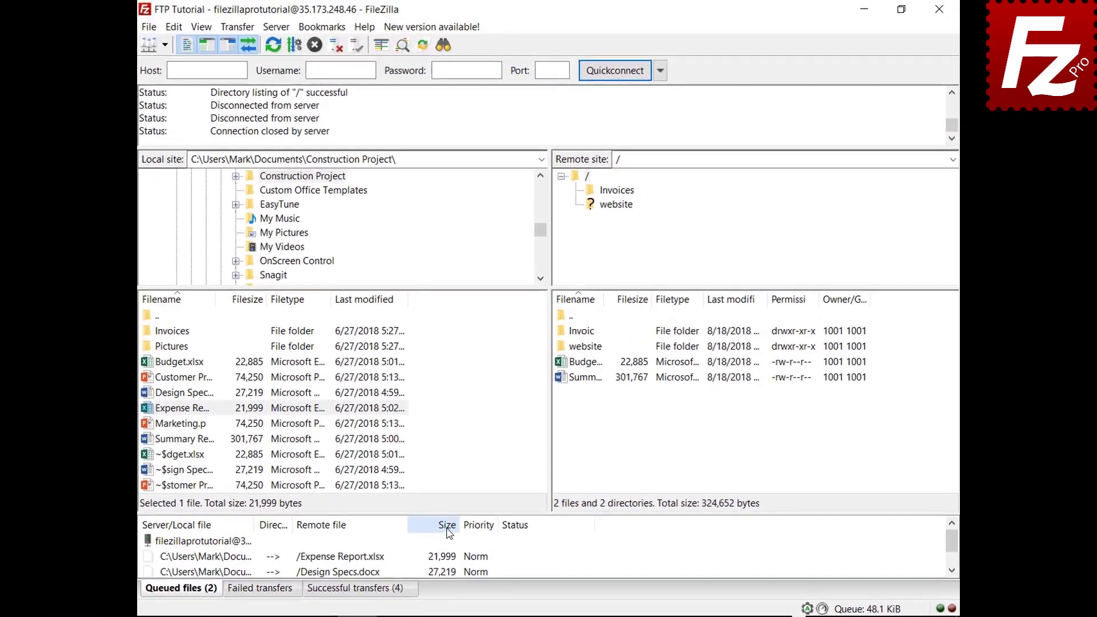
Raise the queued Expense Report upload's priority and process the queue.
drag(119, 553, 118, 536)
drag(249, 563, 249, 559)
right_click(248, 556)
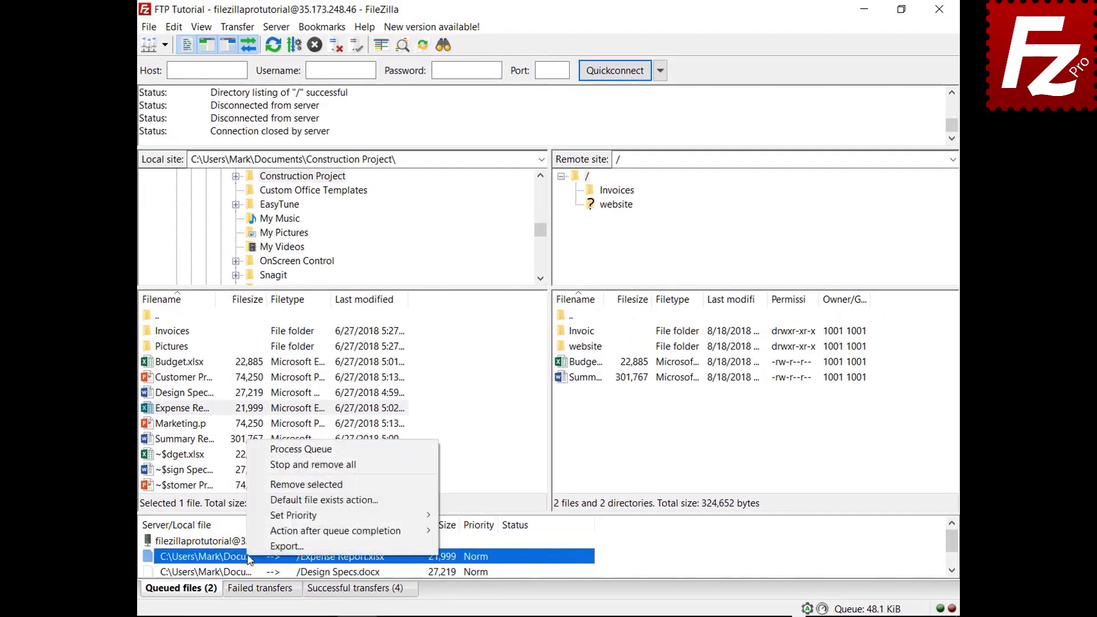
mouse_move(280, 523)
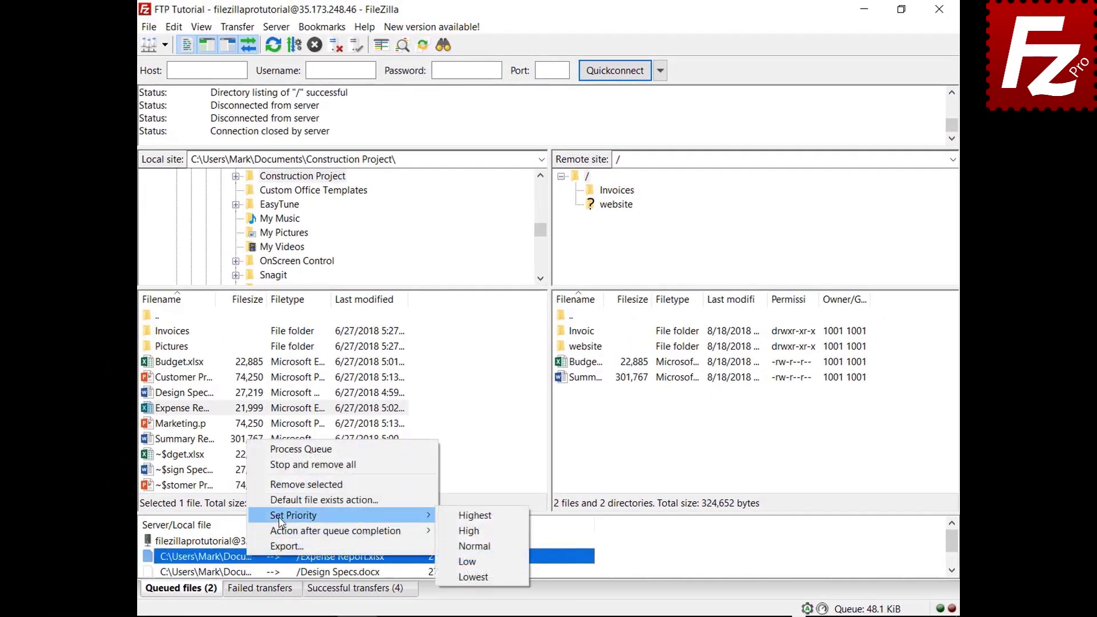
click(469, 516)
right_click(230, 543)
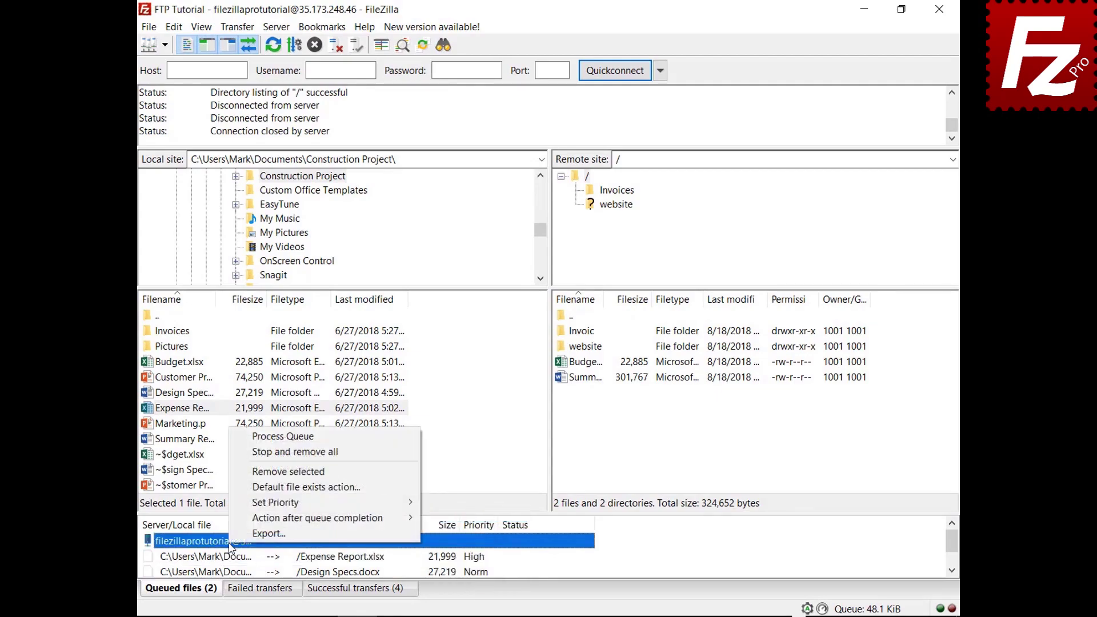
click(295, 438)
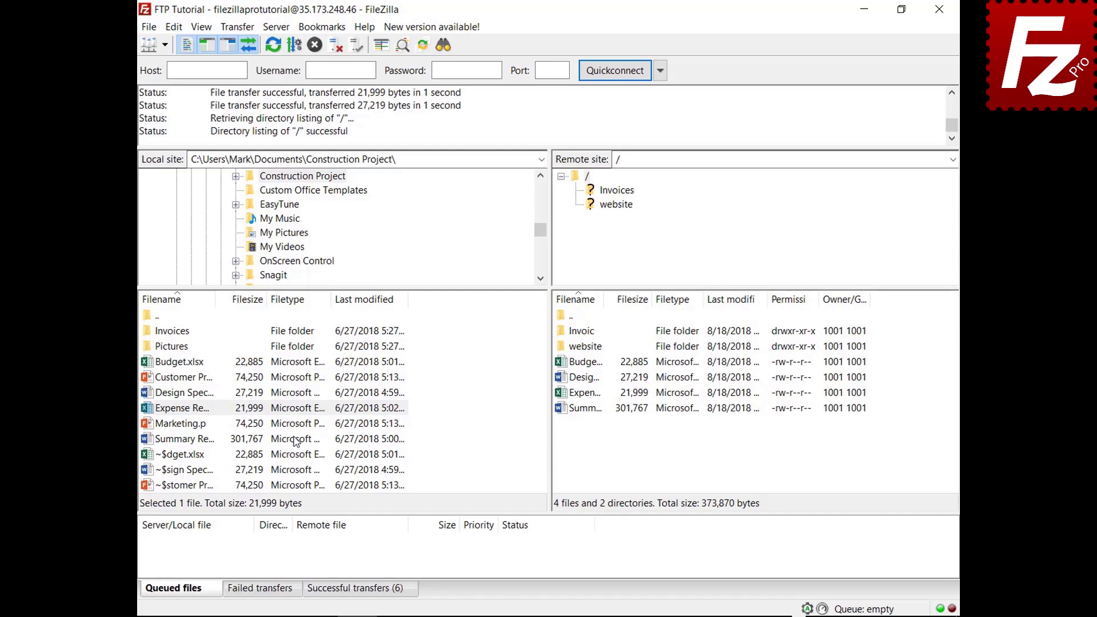
Queue Budget.xlsx again and view the File exists action settings page without saving.
right_click(213, 362)
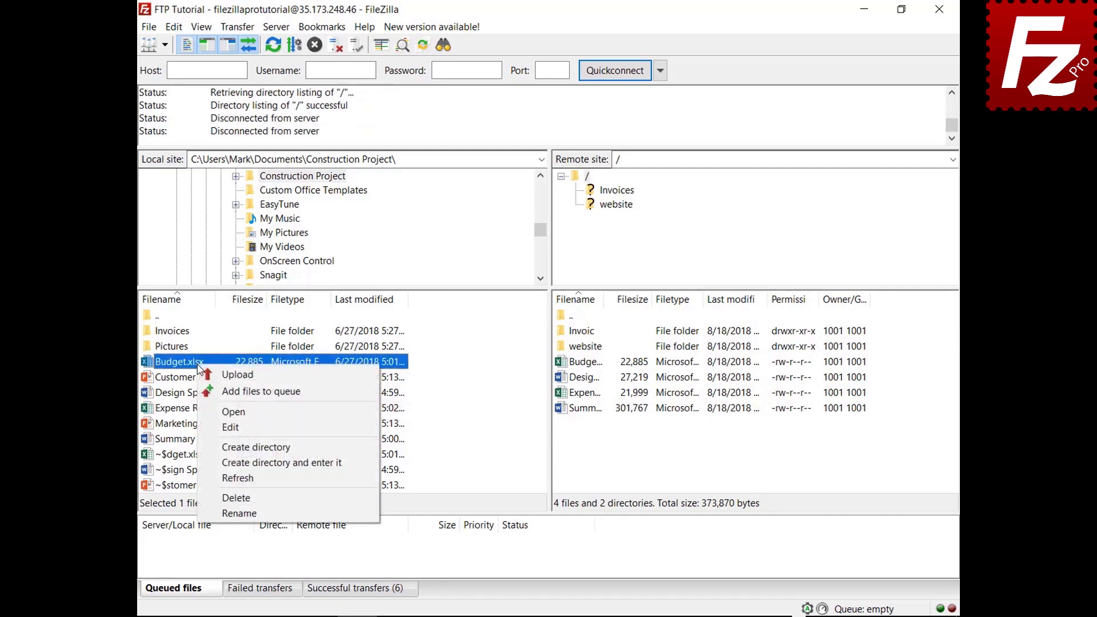
click(213, 393)
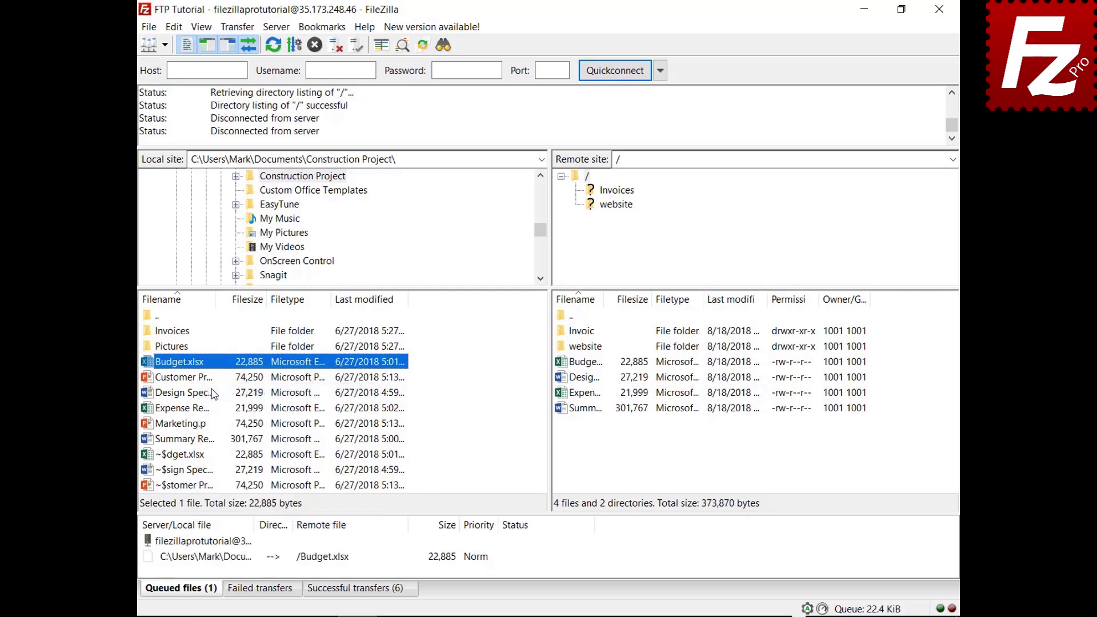
click(174, 28)
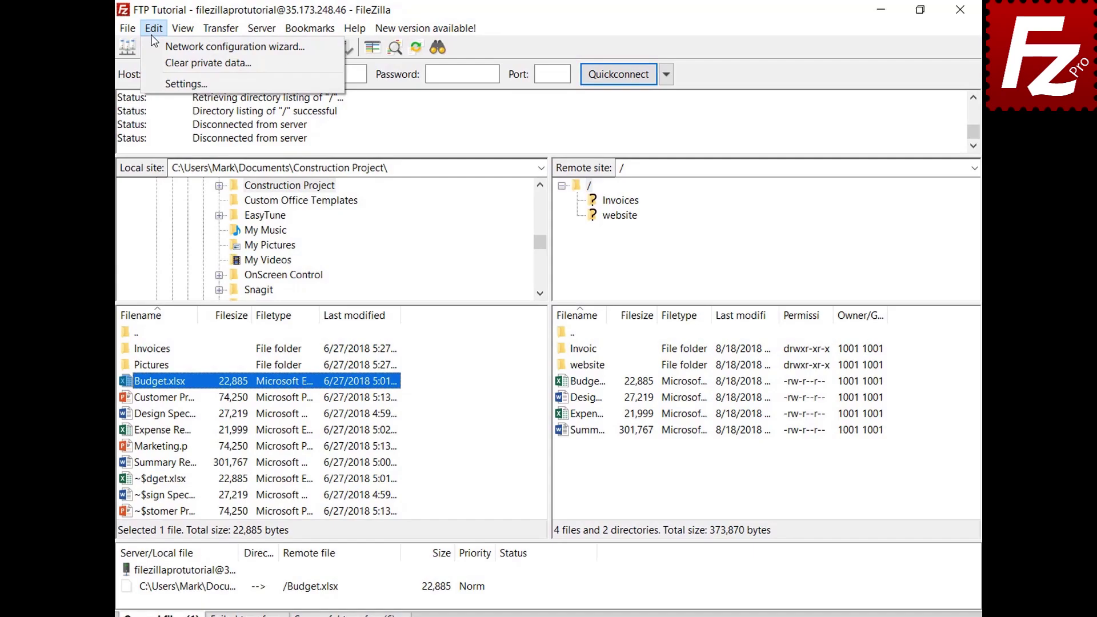
click(171, 84)
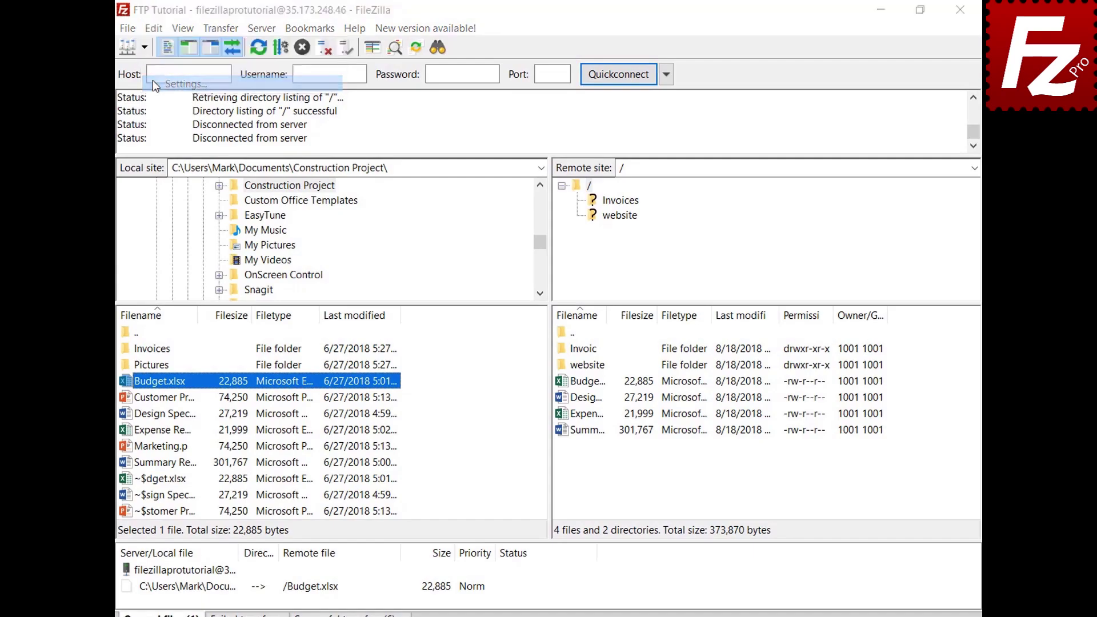
click(342, 352)
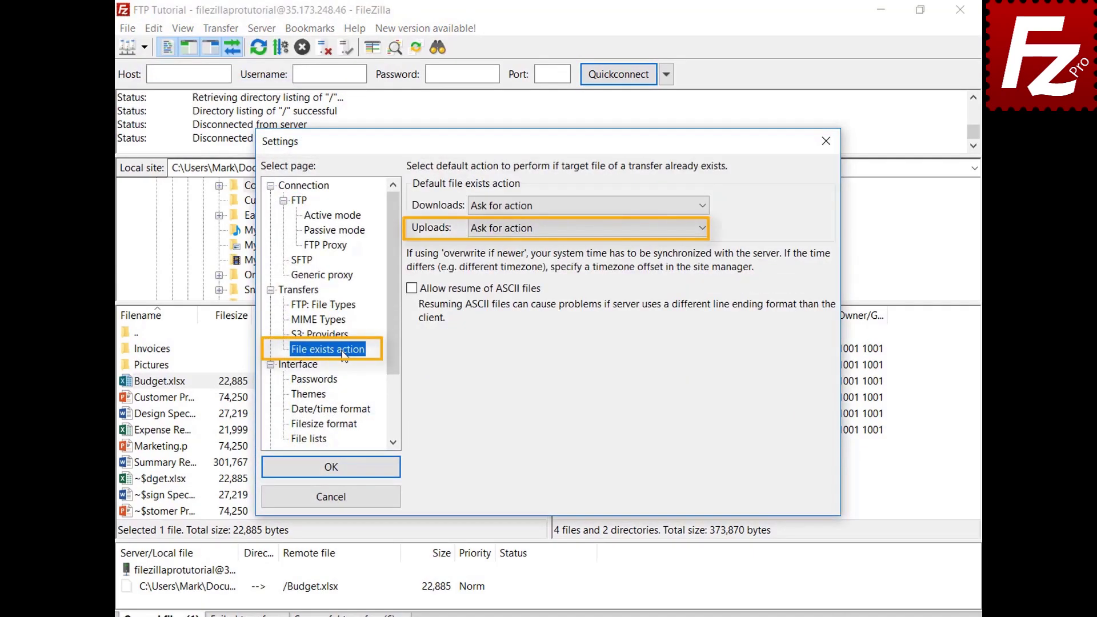
click(347, 498)
click(230, 590)
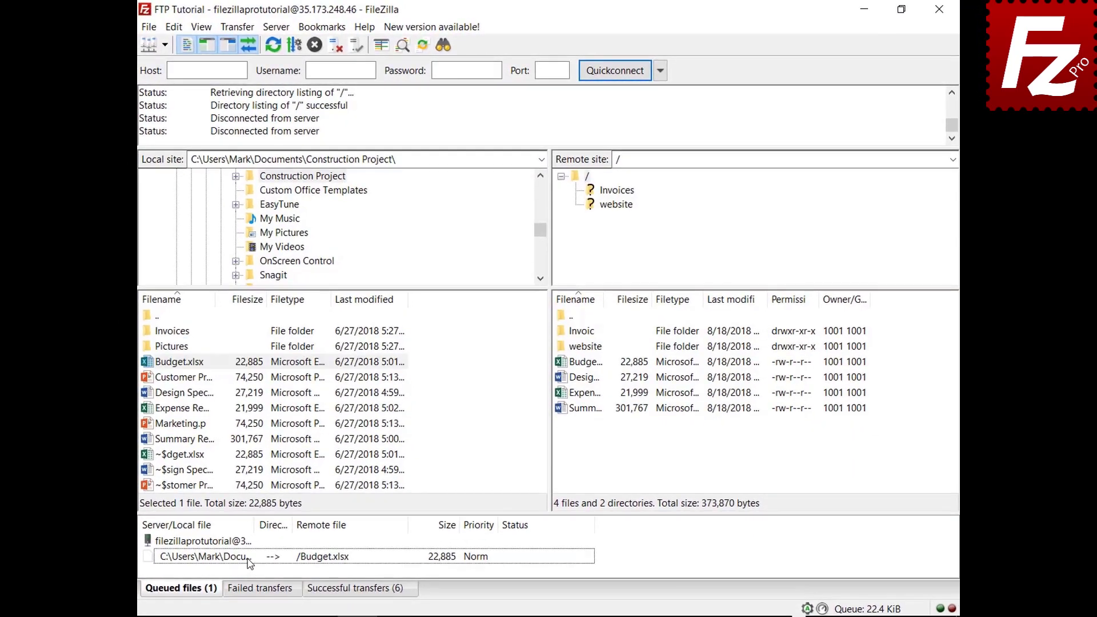
Set the queued Budget.xlsx upload's file-exists action for uploads to Overwrite file.
right_click(249, 563)
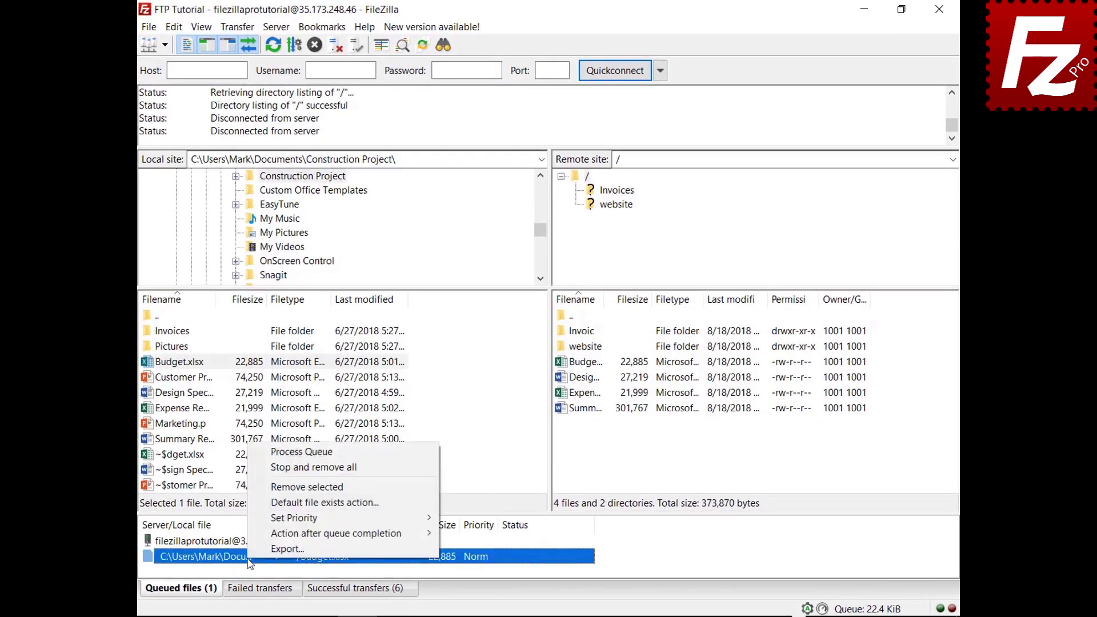
click(268, 504)
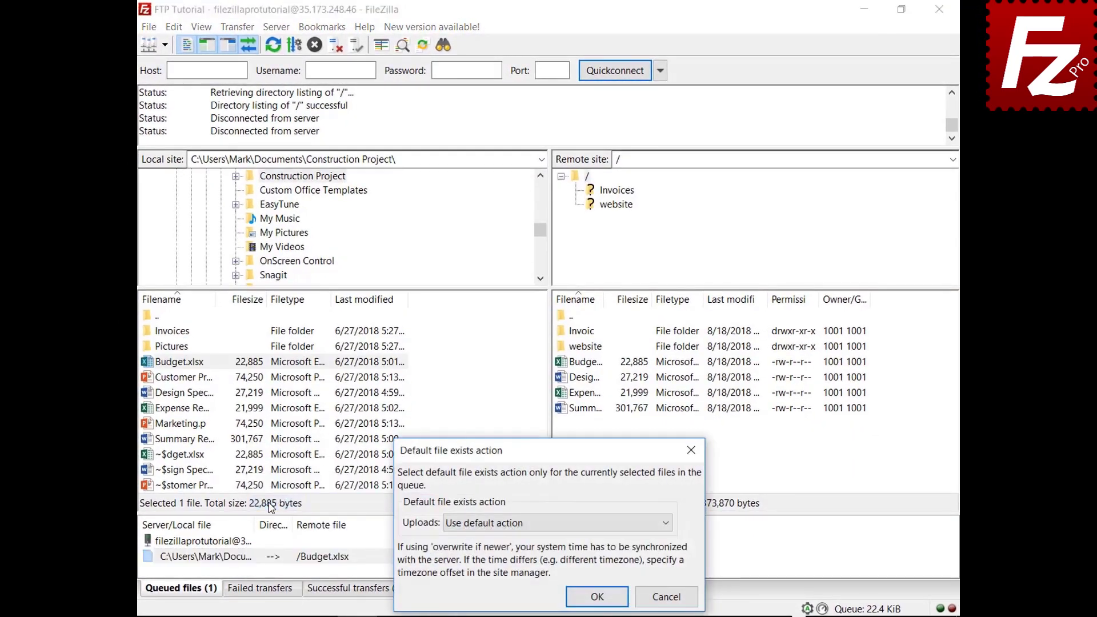
click(479, 524)
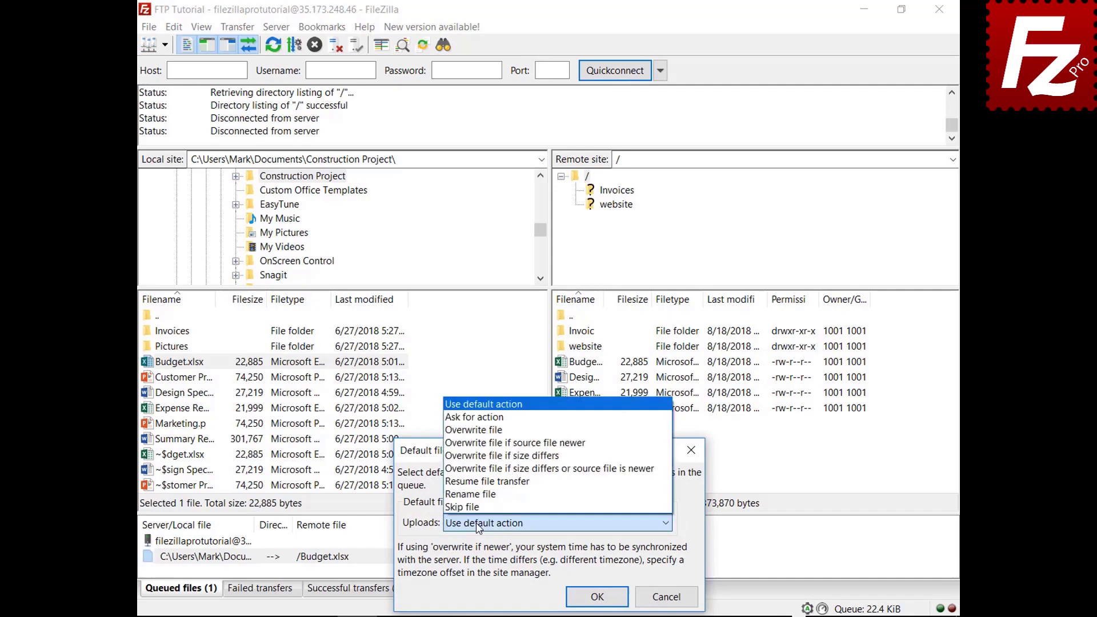
click(498, 431)
click(598, 597)
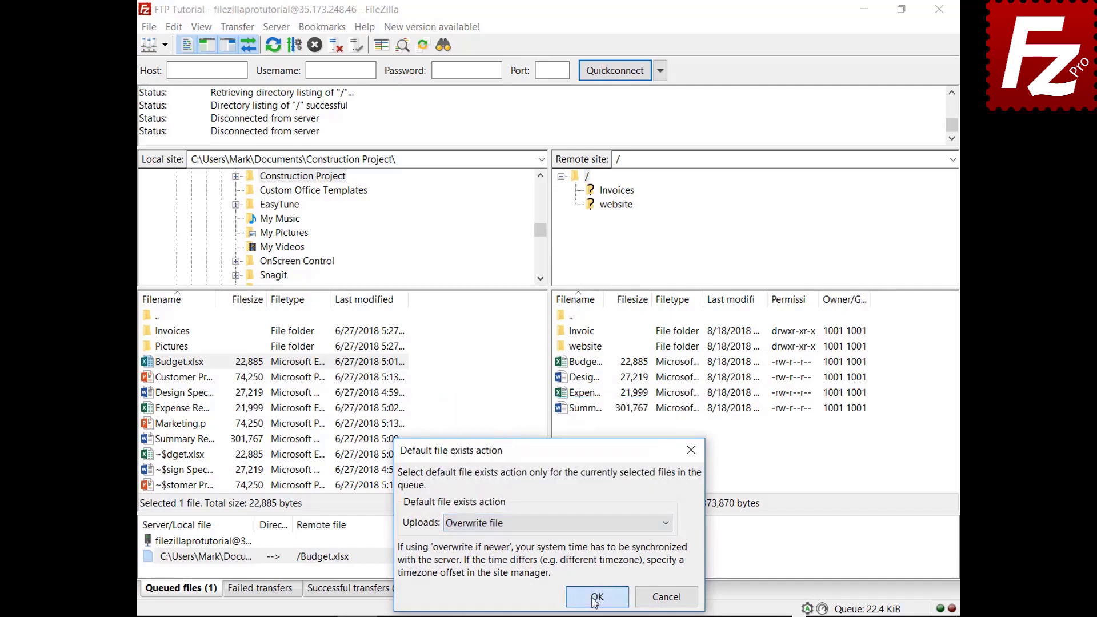
right_click(208, 543)
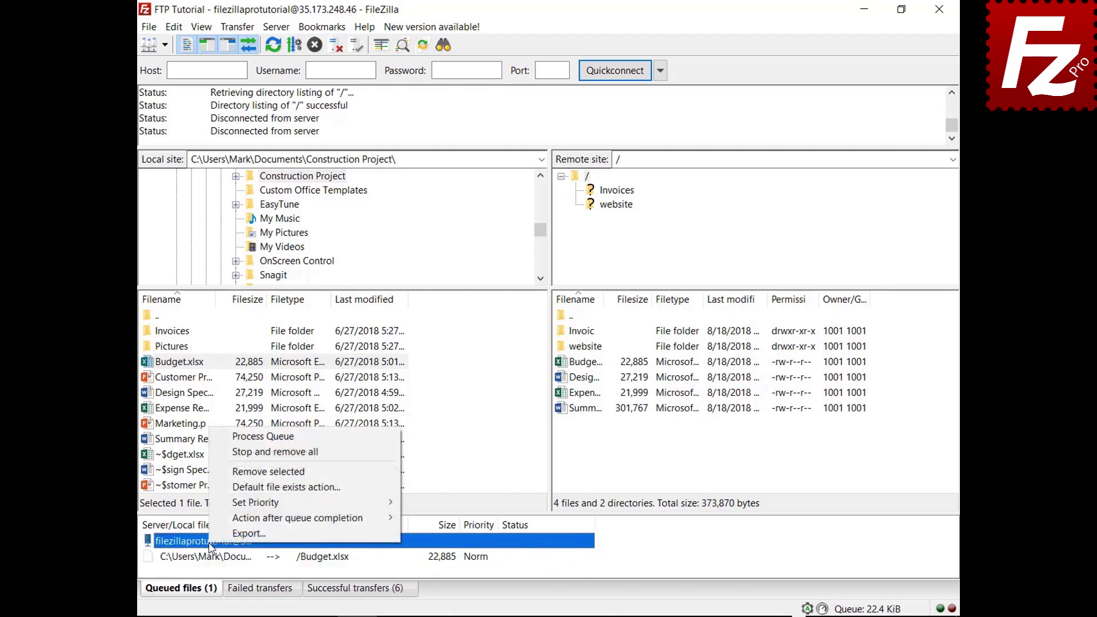
Process the queue to re-upload Budget.xlsx, then add Marketing.pptx to the queue.
click(219, 438)
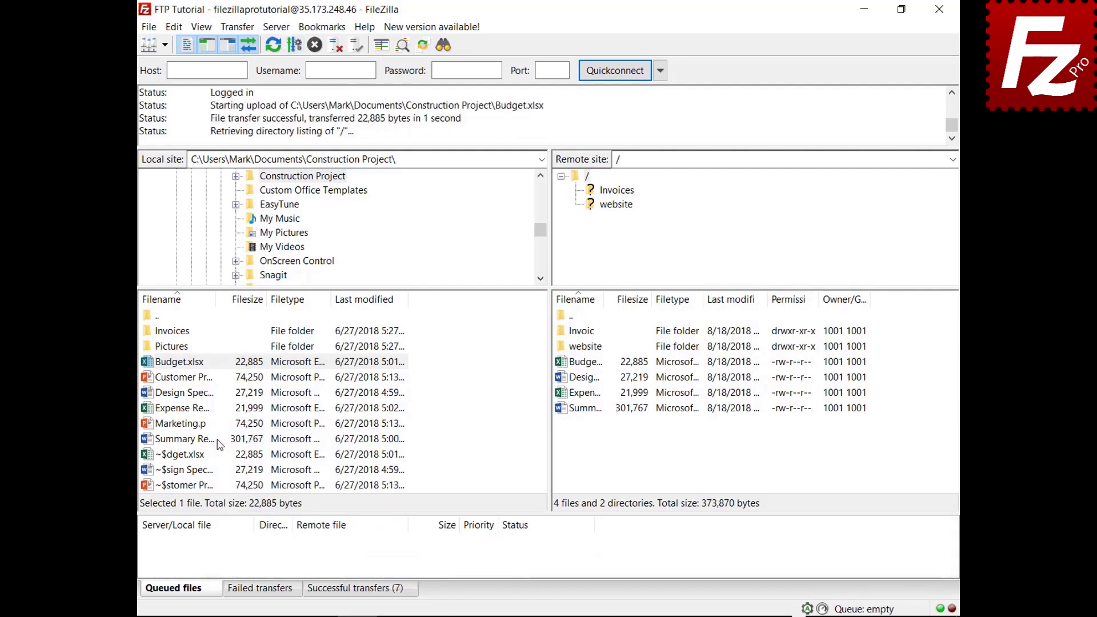
right_click(185, 428)
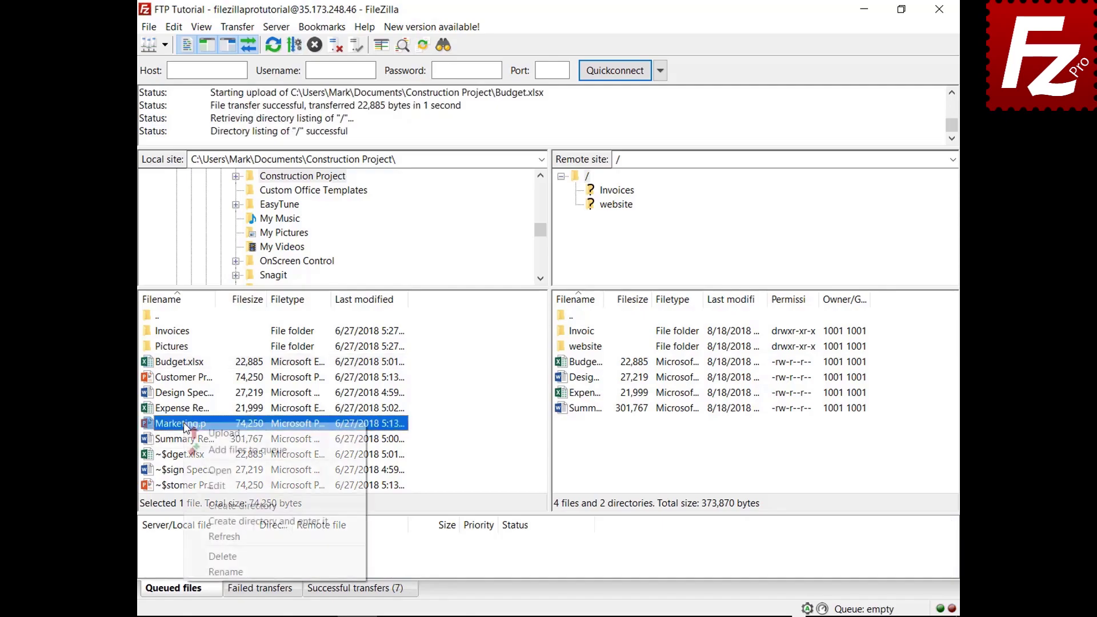
click(198, 451)
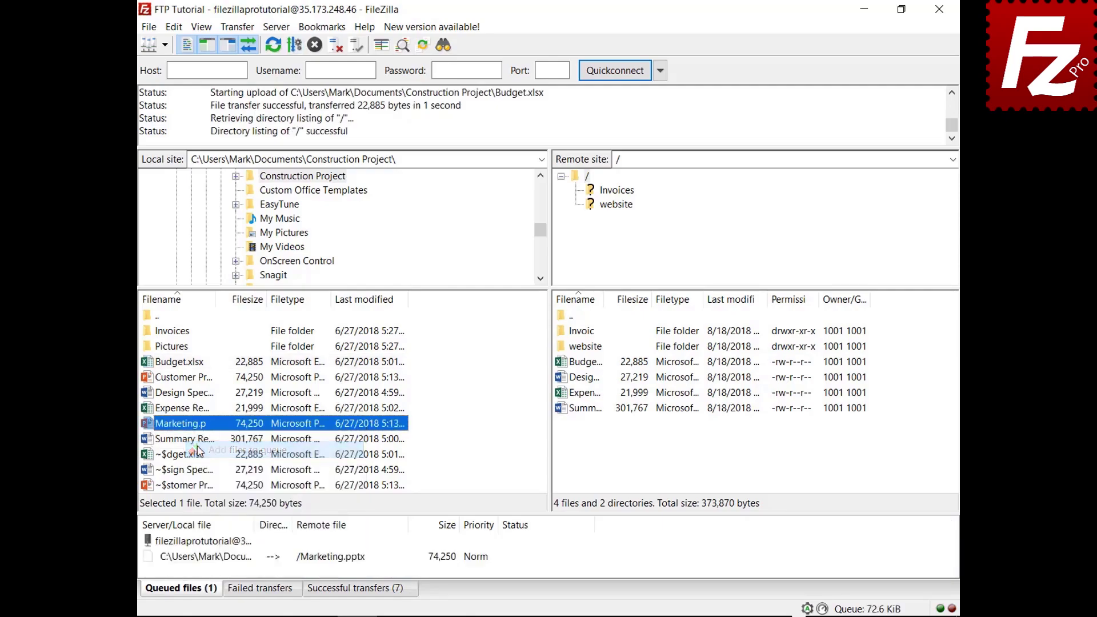
Set the action after queue completion to Close FileZilla and start uploading Marketing.pptx.
right_click(218, 559)
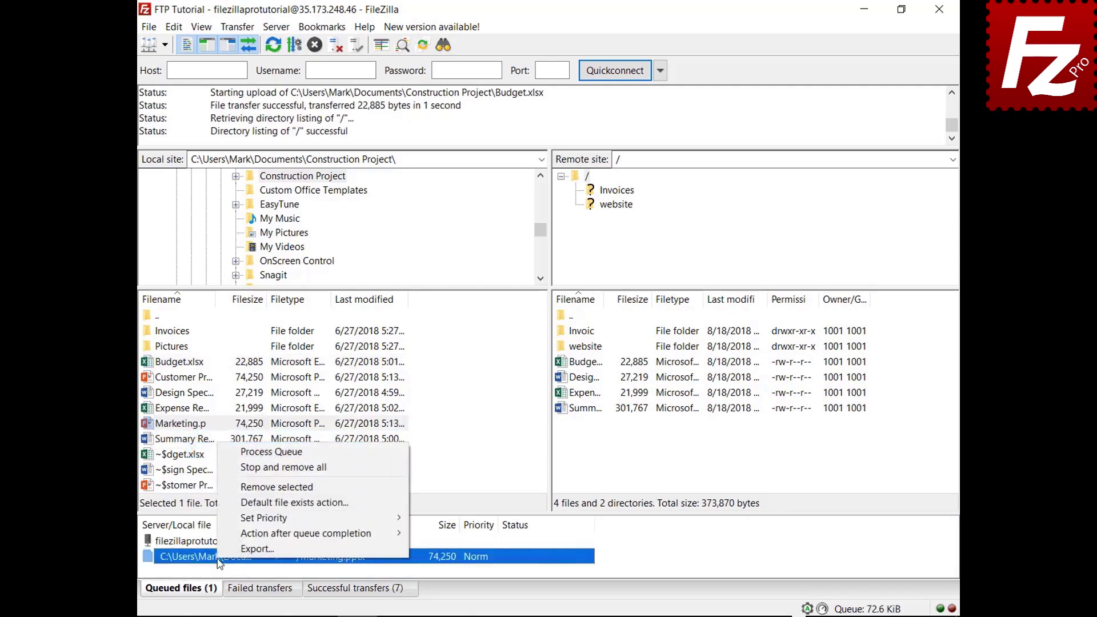
mouse_move(342, 533)
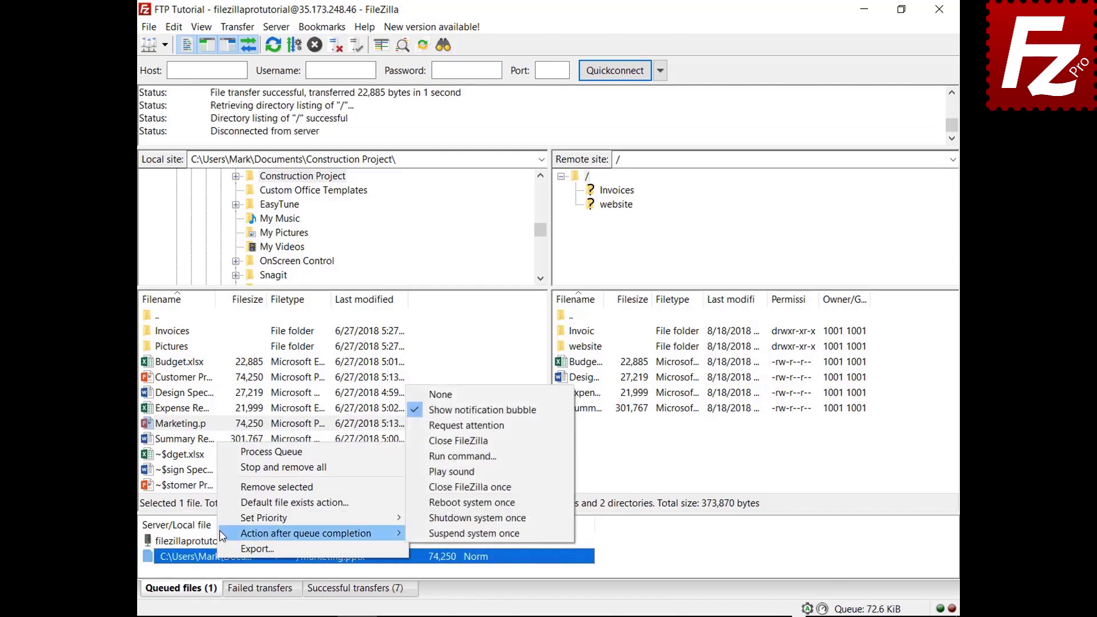
click(428, 441)
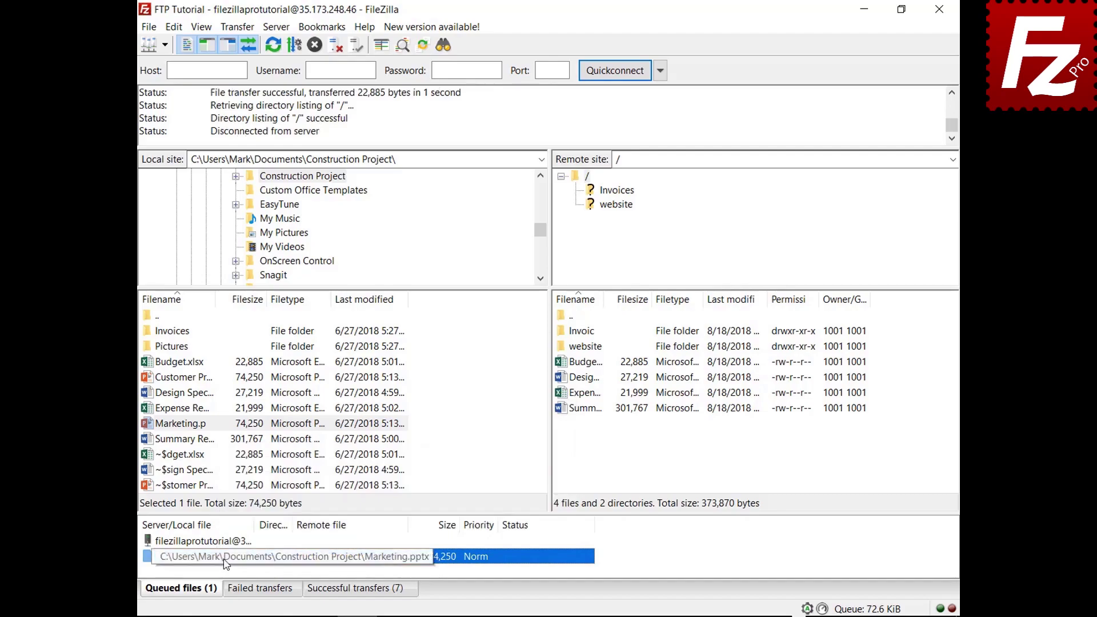
right_click(225, 543)
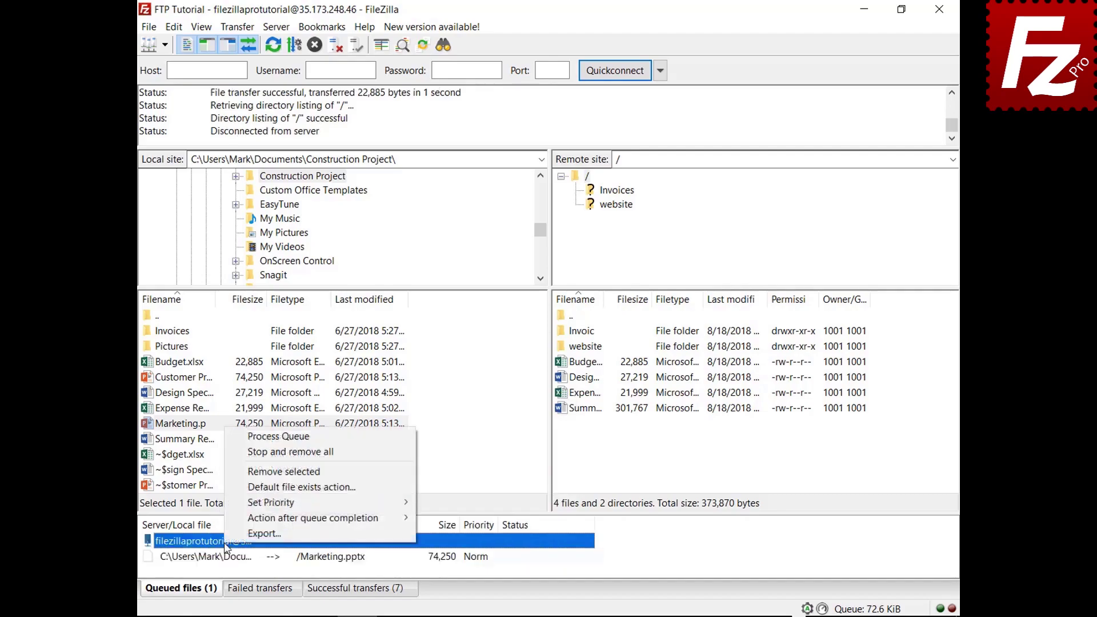
click(263, 440)
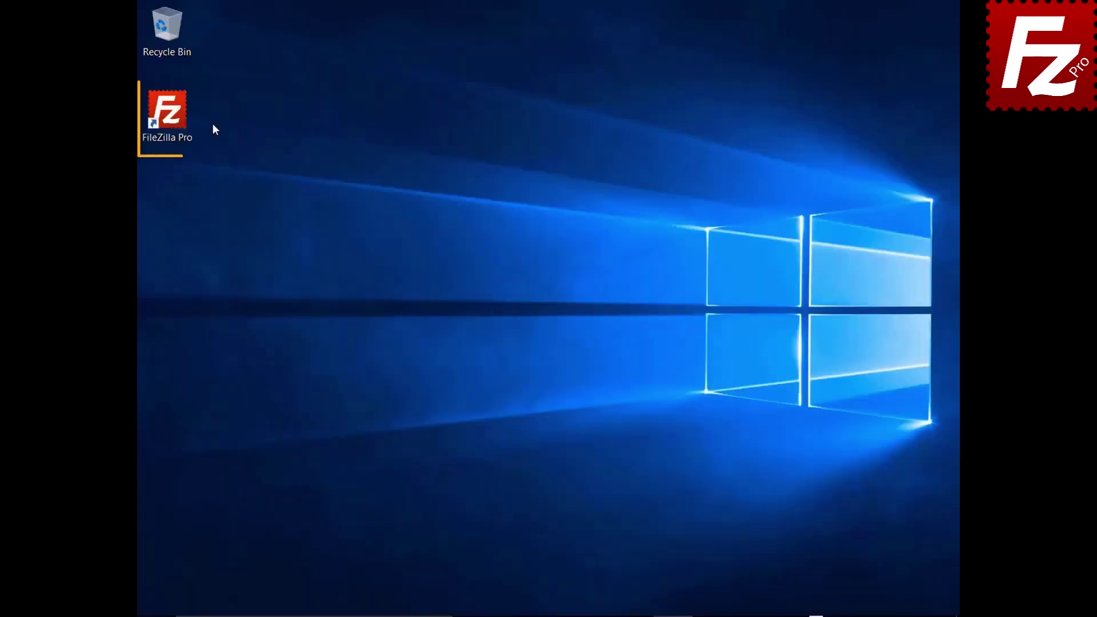
Relaunch FileZilla, connect to FTP Tutorial, and add the Pictures folder to the queue.
double_click(174, 119)
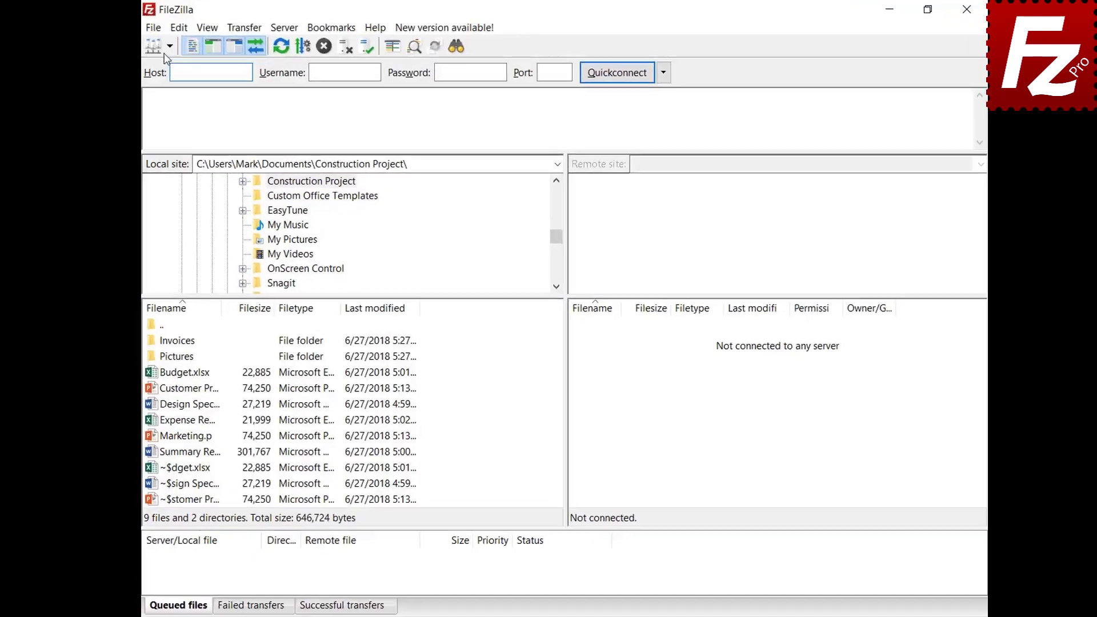
click(169, 46)
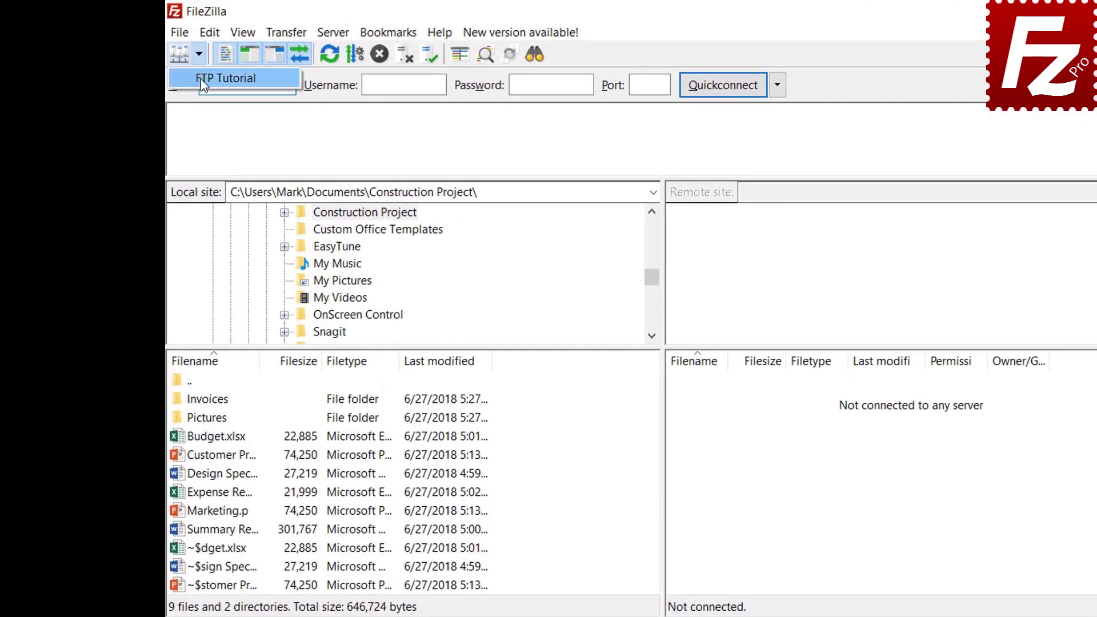
click(192, 69)
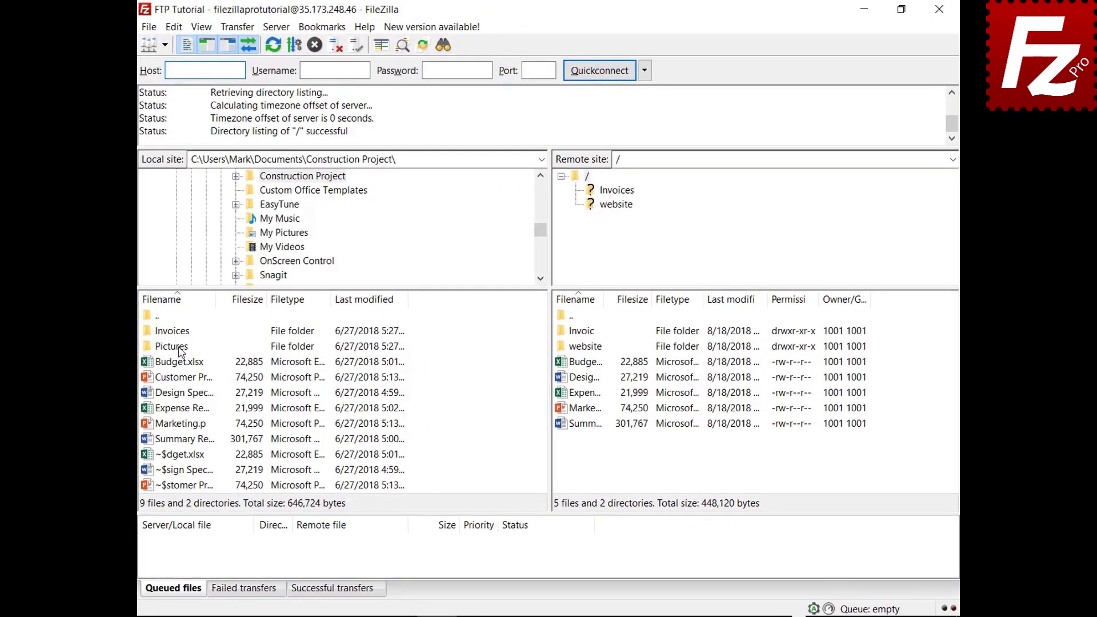
right_click(180, 350)
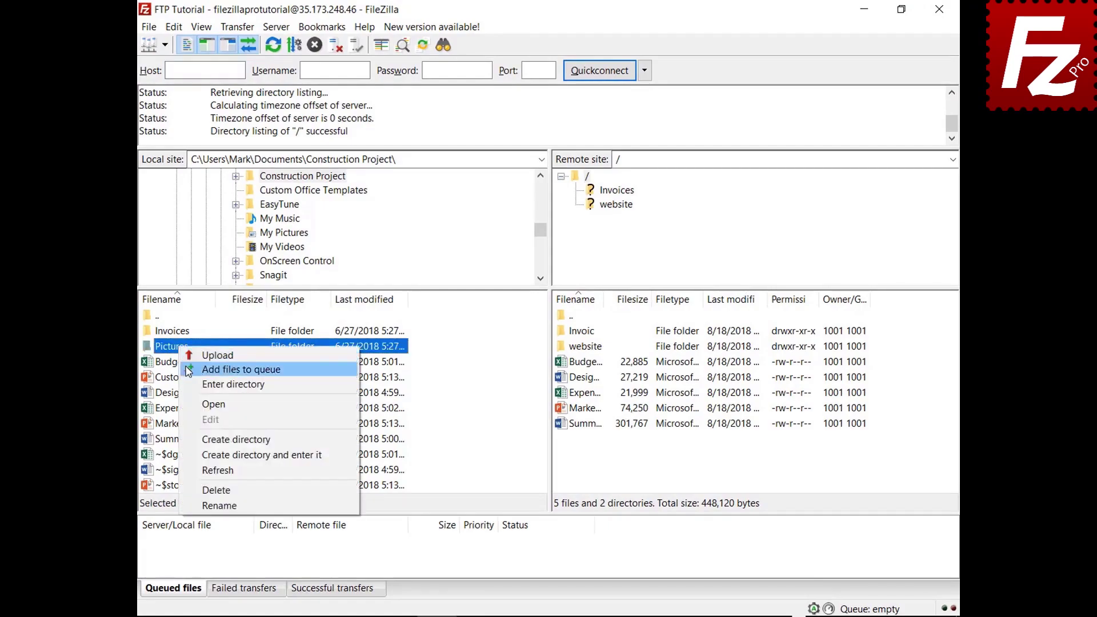
click(241, 369)
Close and reopen FileZilla, then process the restored queue to upload the pictures.
click(940, 9)
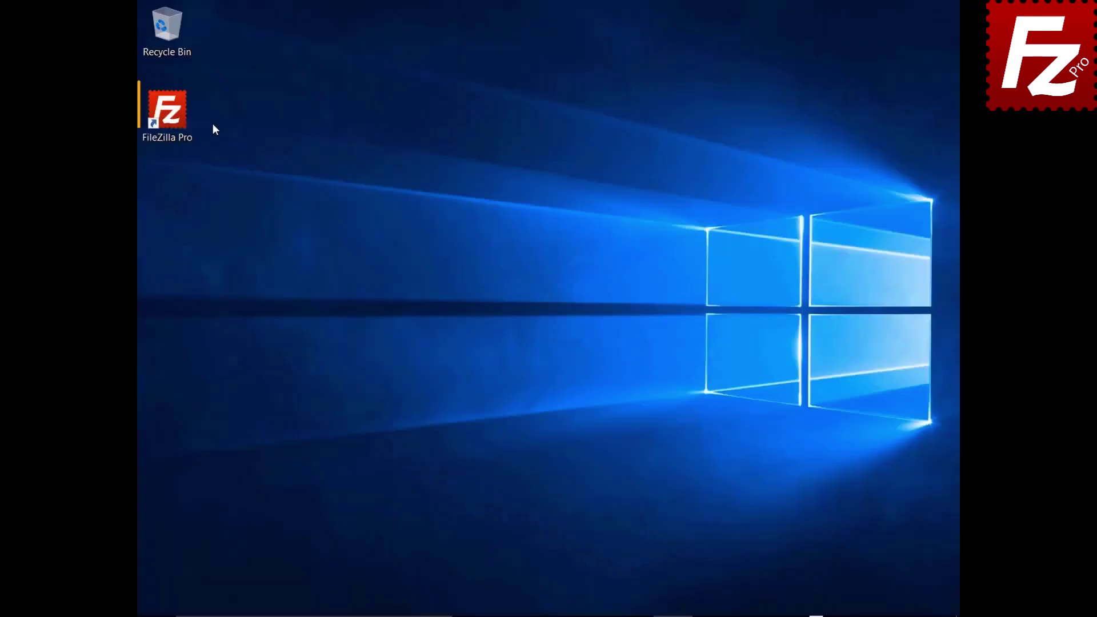
double_click(183, 121)
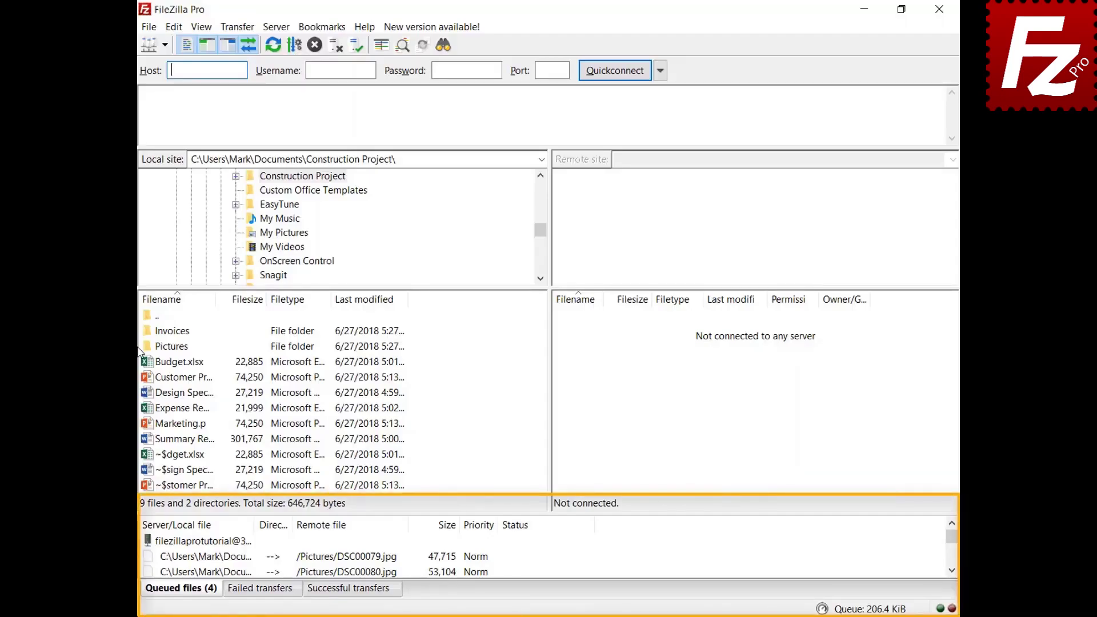
right_click(217, 543)
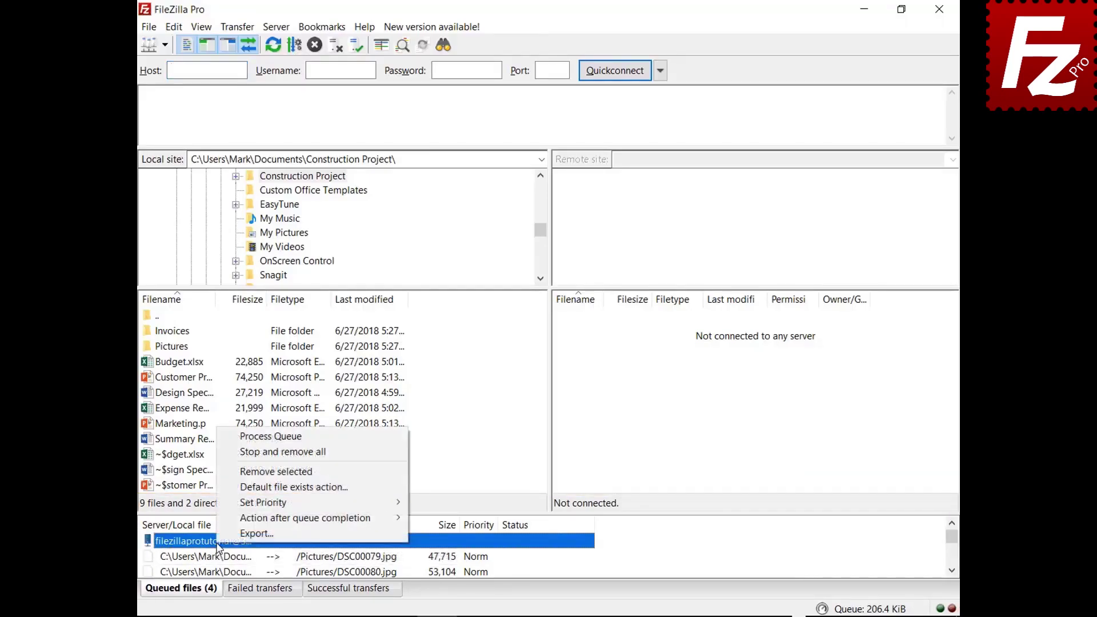
click(241, 438)
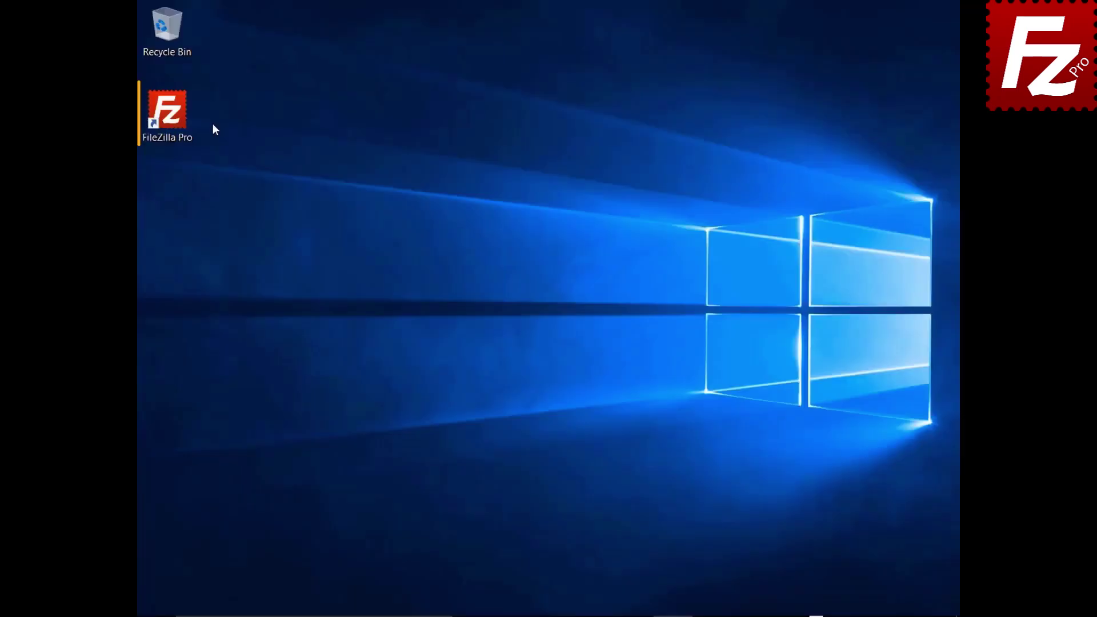
Relaunch FileZilla and connect to the FTP Tutorial site.
double_click(172, 117)
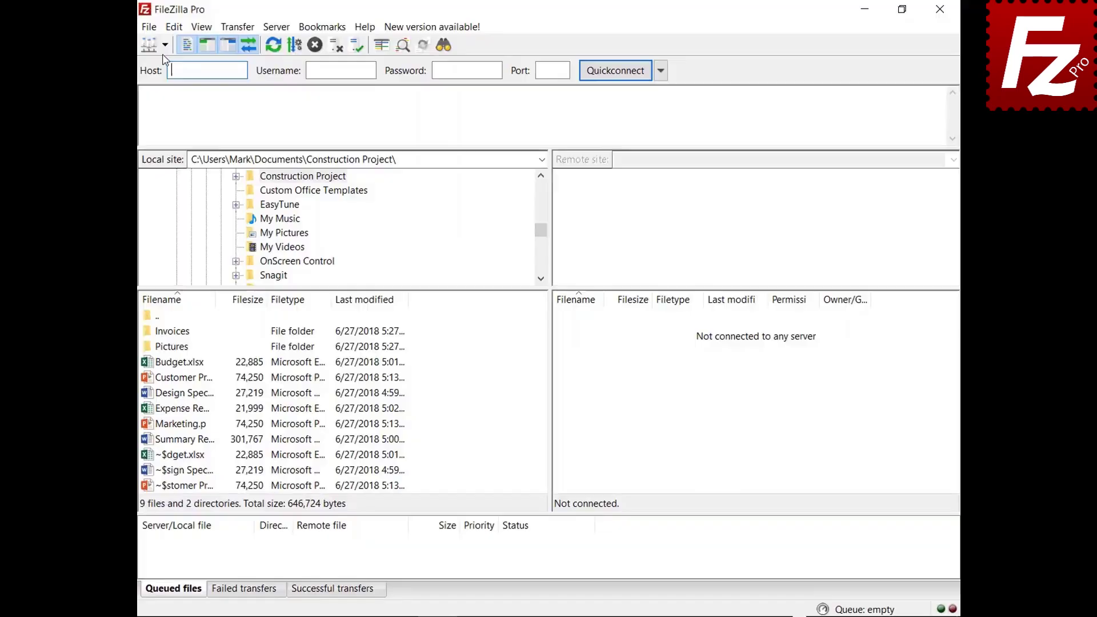
click(179, 42)
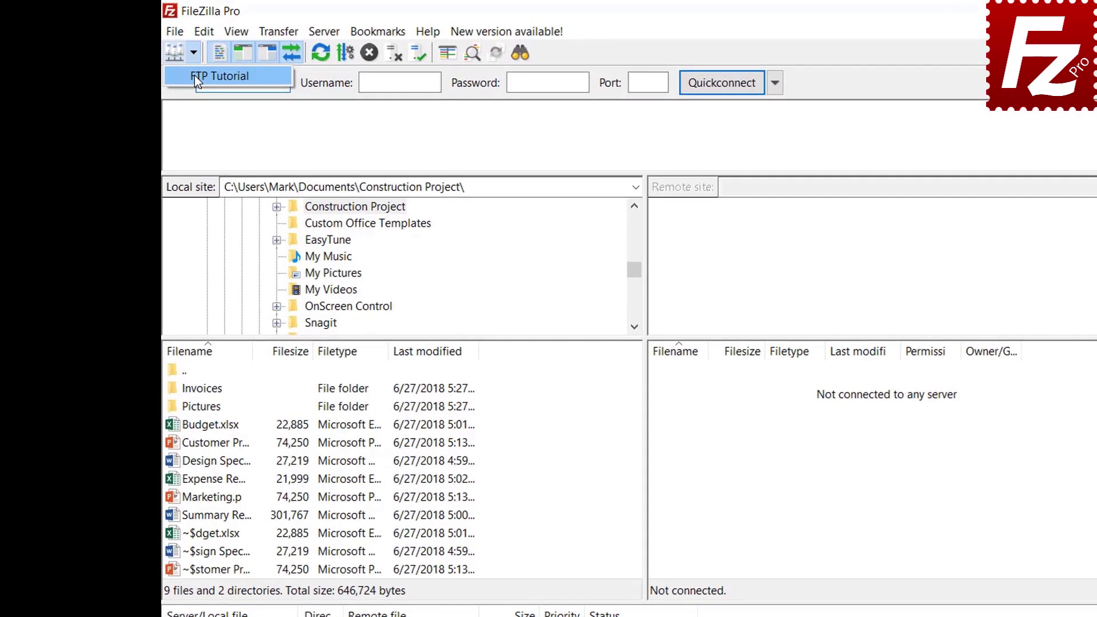
click(194, 76)
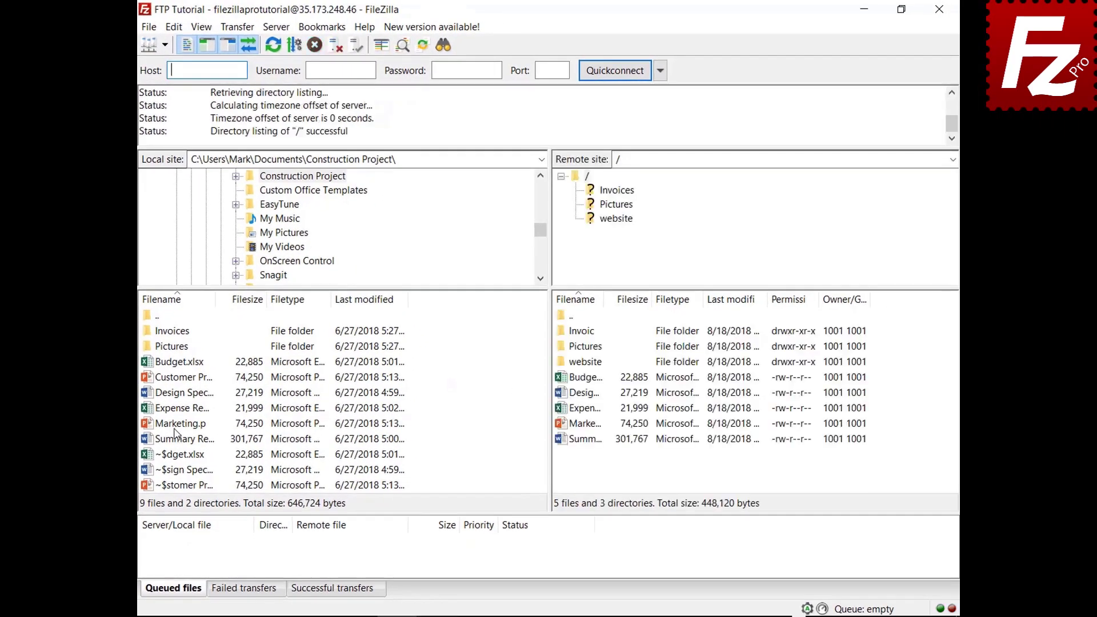
Queue Marketing.pptx, then stop and remove all transfers from the queue.
right_click(177, 425)
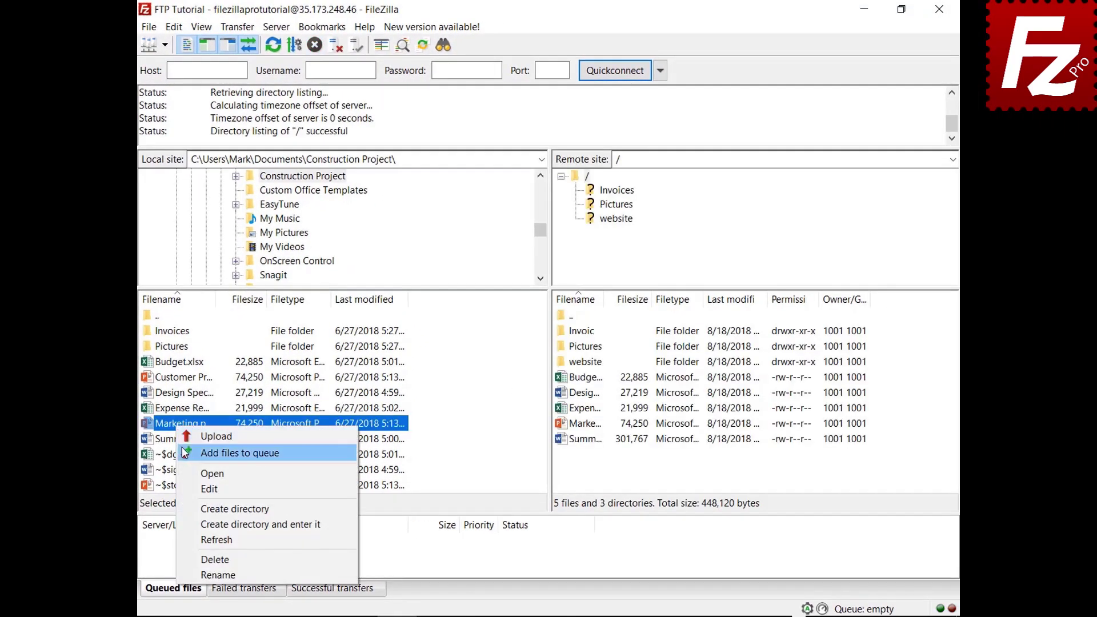
click(189, 452)
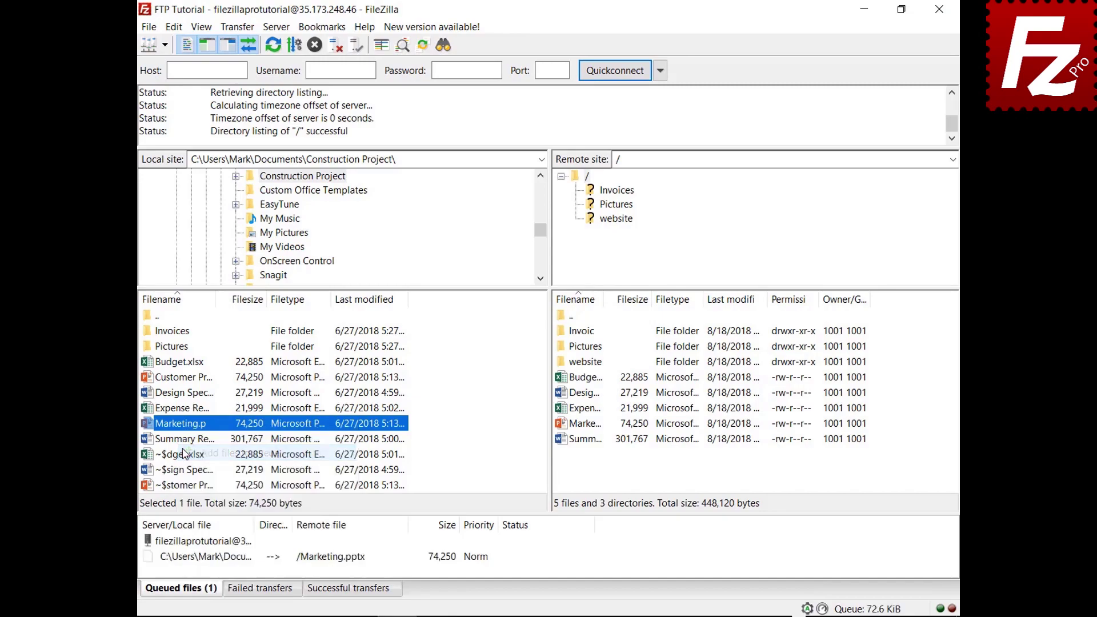
right_click(219, 566)
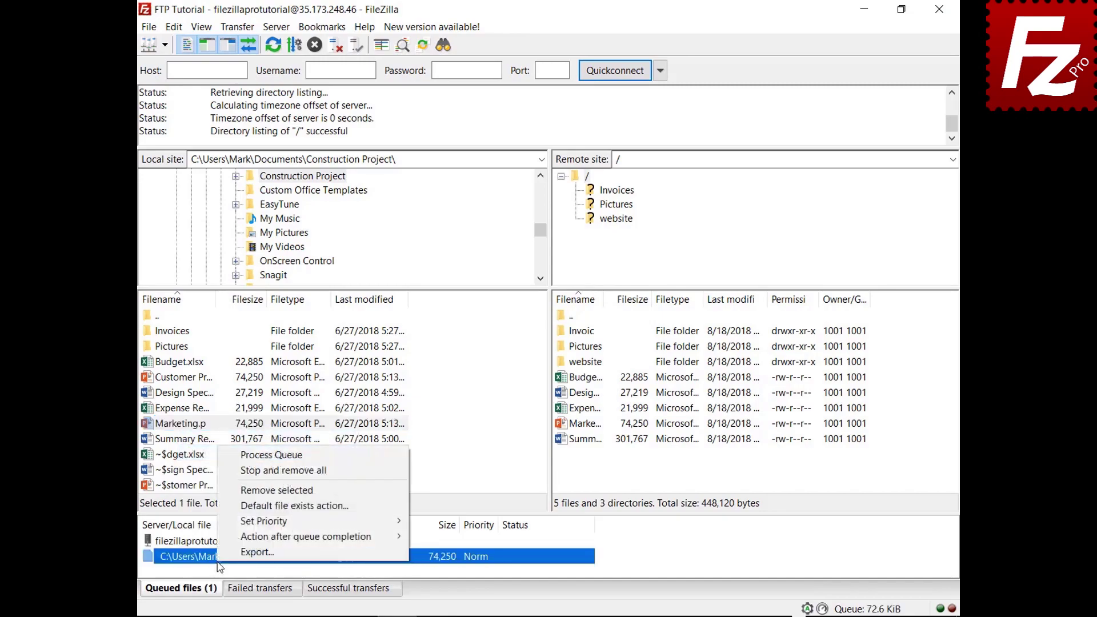
click(236, 471)
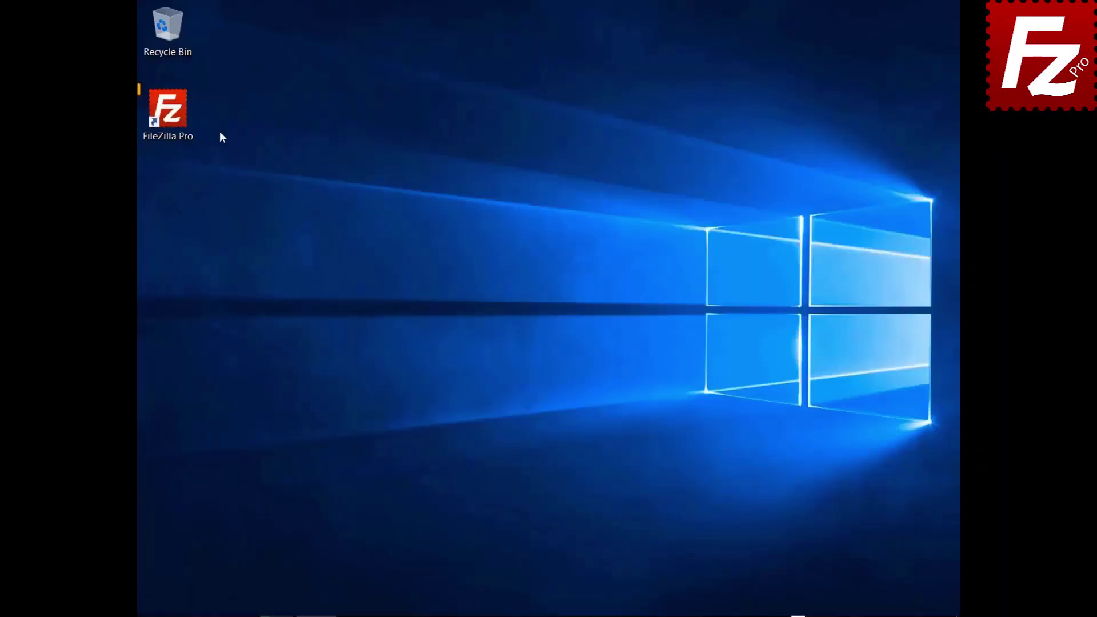
Start FileZilla Pro again from its desktop shortcut.
double_click(180, 109)
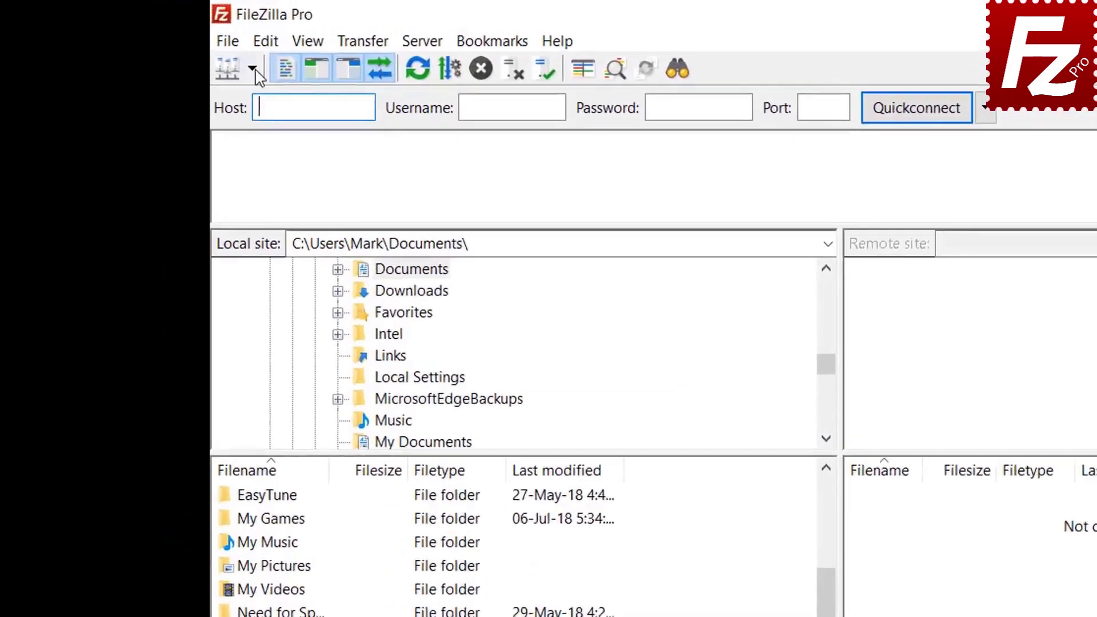
Connect to FTP Tutorial from the saved sites list and open the local and remote website folders.
click(165, 45)
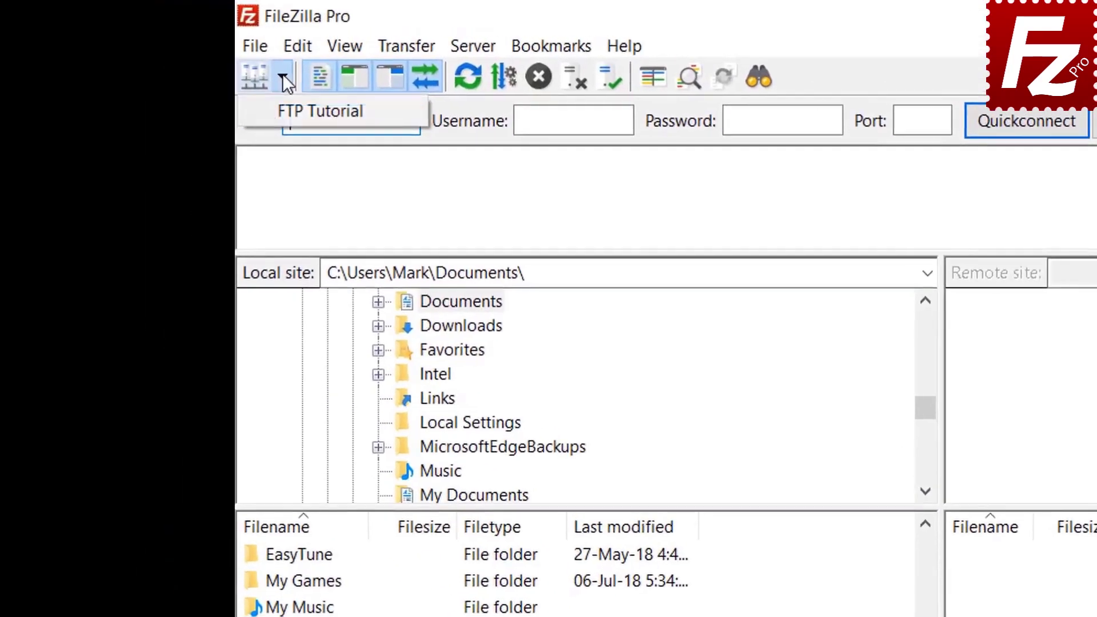
click(297, 109)
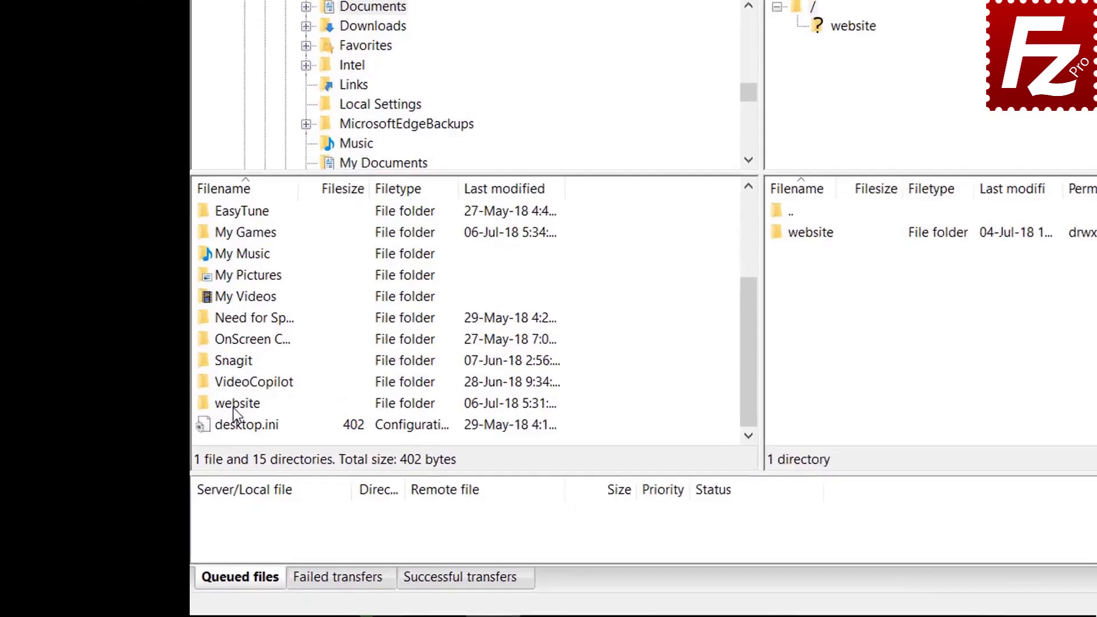
double_click(234, 405)
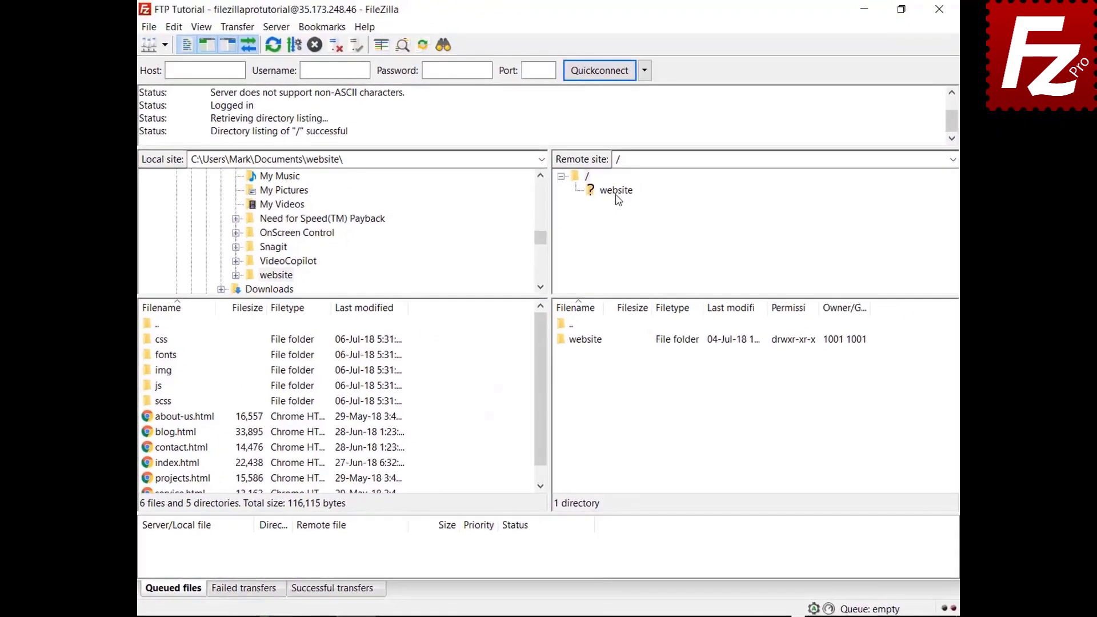
click(617, 198)
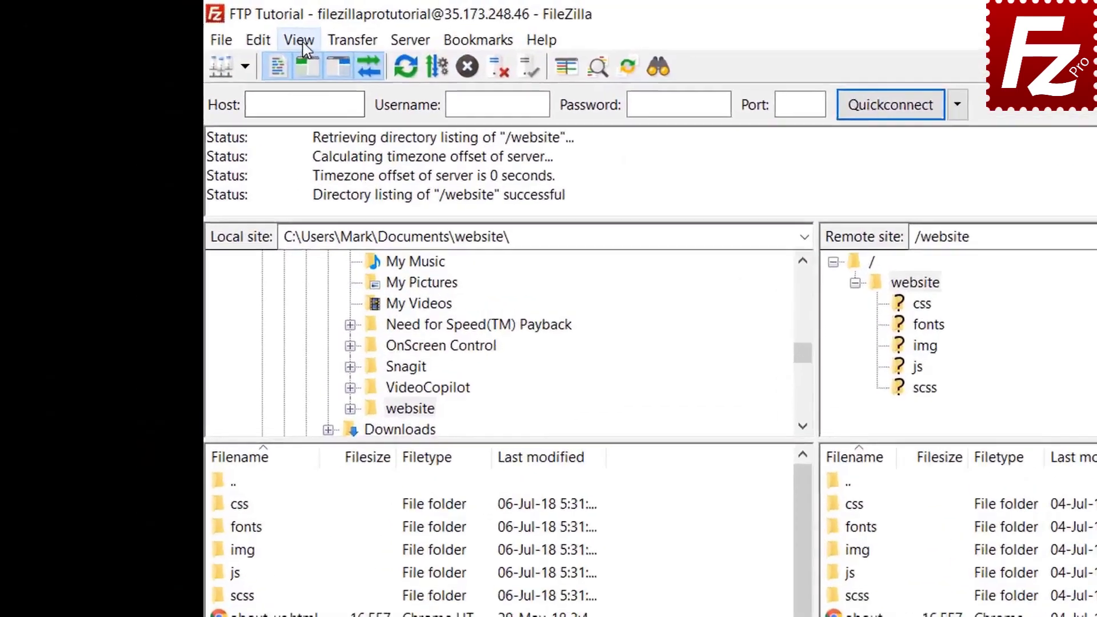
Enable directory comparison from the View menu.
click(201, 27)
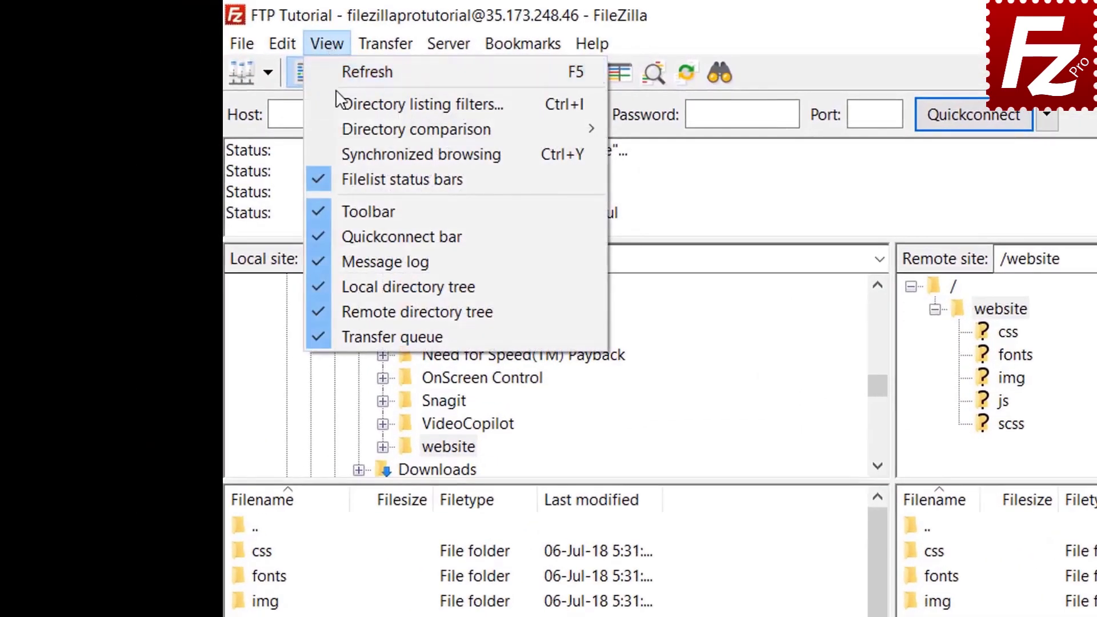
mouse_move(389, 132)
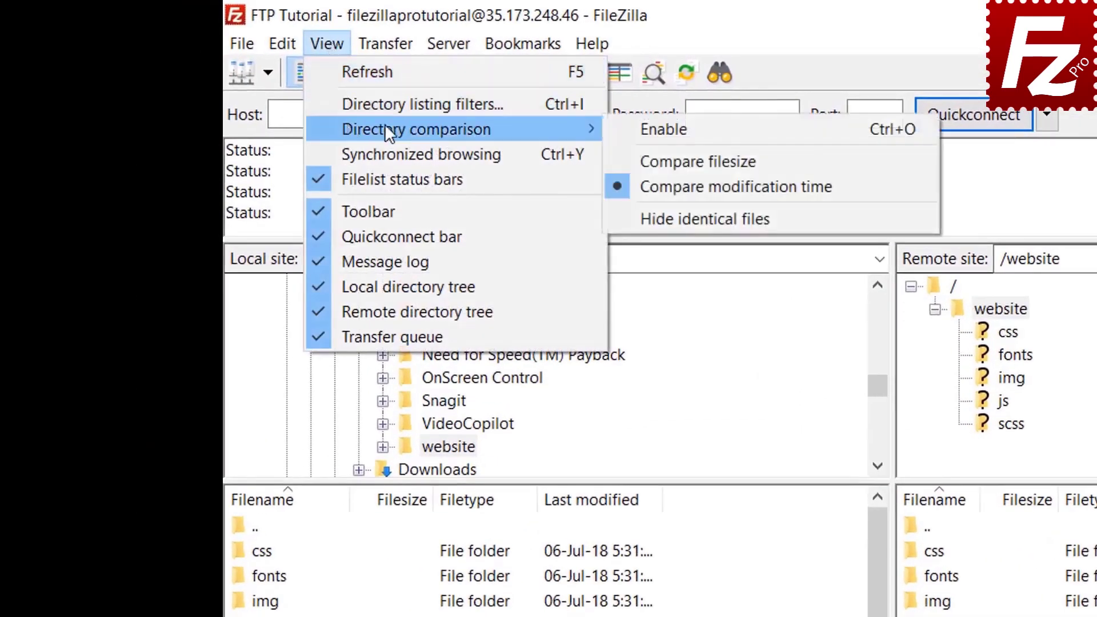
click(629, 127)
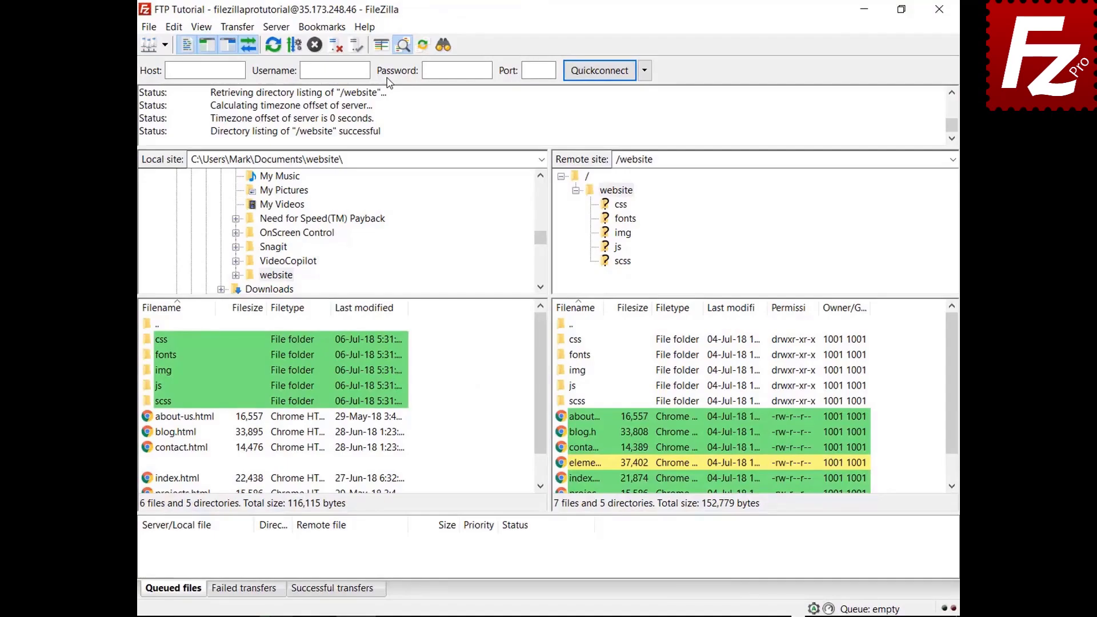
drag(545, 369, 541, 422)
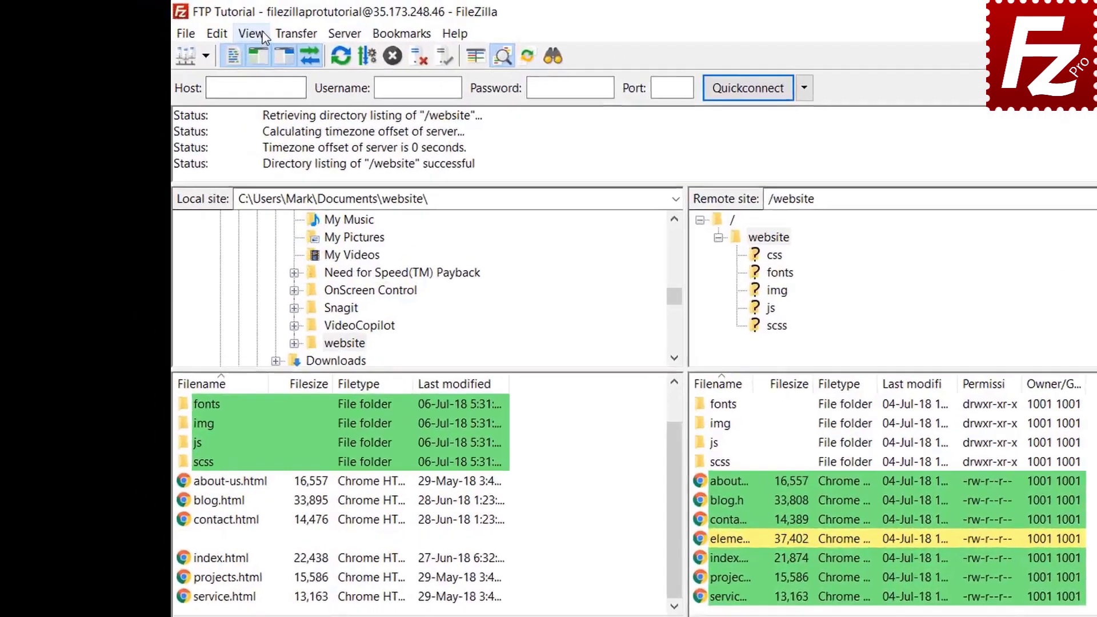
Set directory comparison to compare by file size.
click(202, 27)
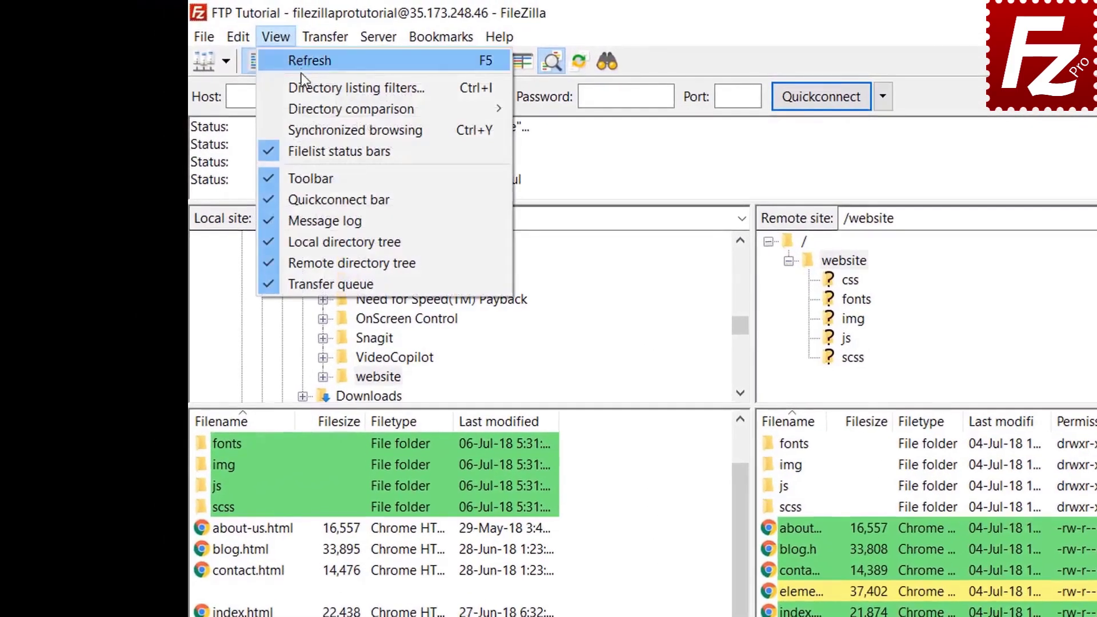
mouse_move(307, 105)
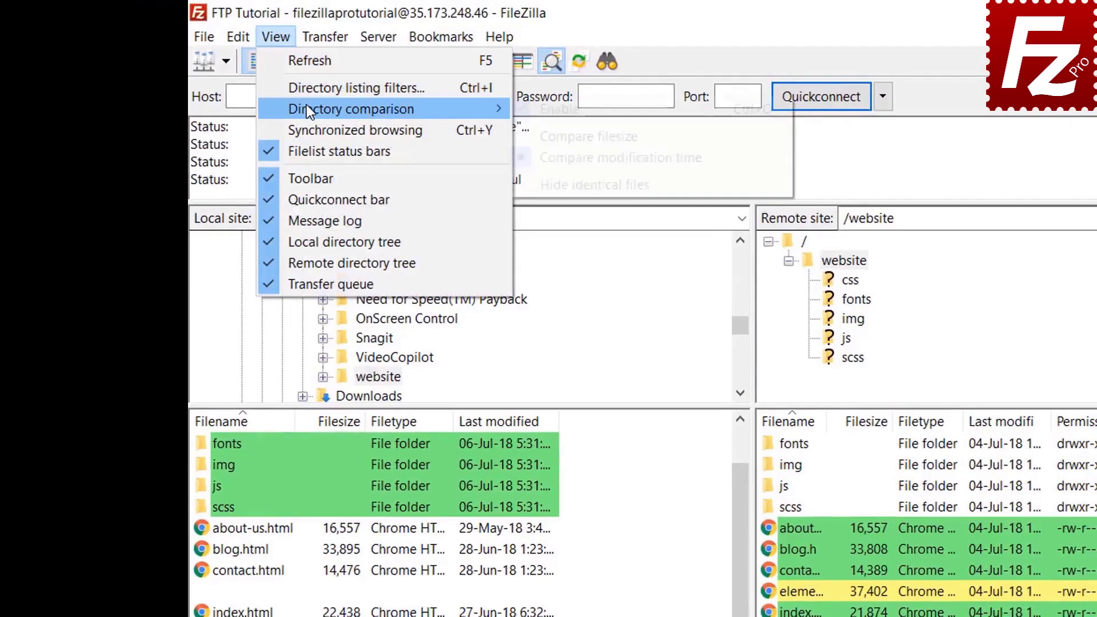
click(583, 134)
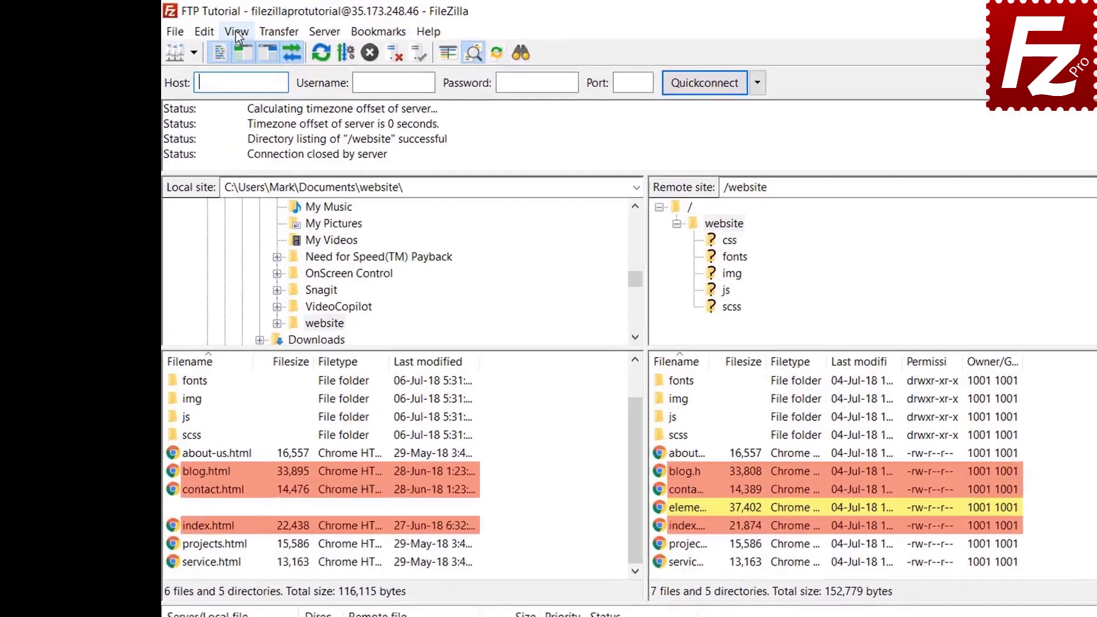
Enable synchronized browsing and move into the css folder, then the img folder, on both sides.
click(202, 27)
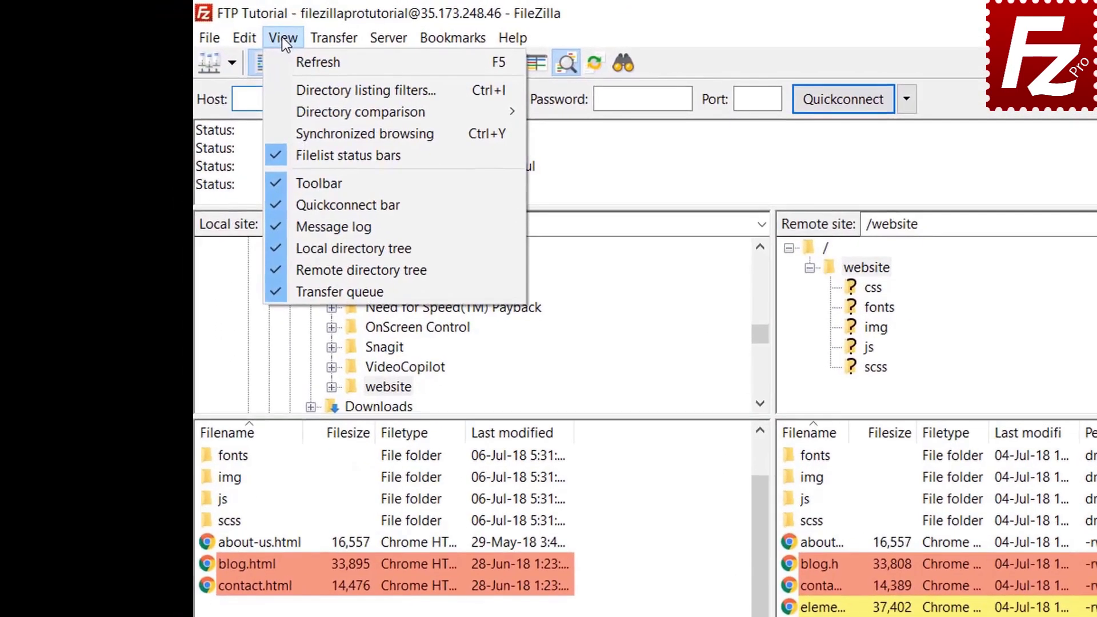
click(320, 134)
scroll(285, 417, up, 1)
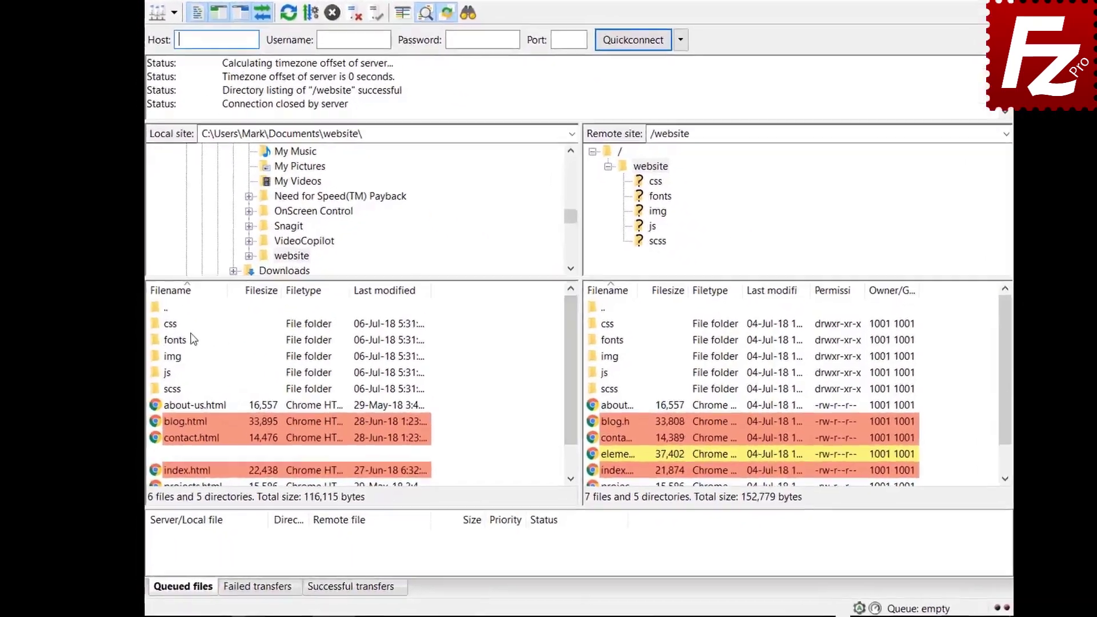
click(171, 355)
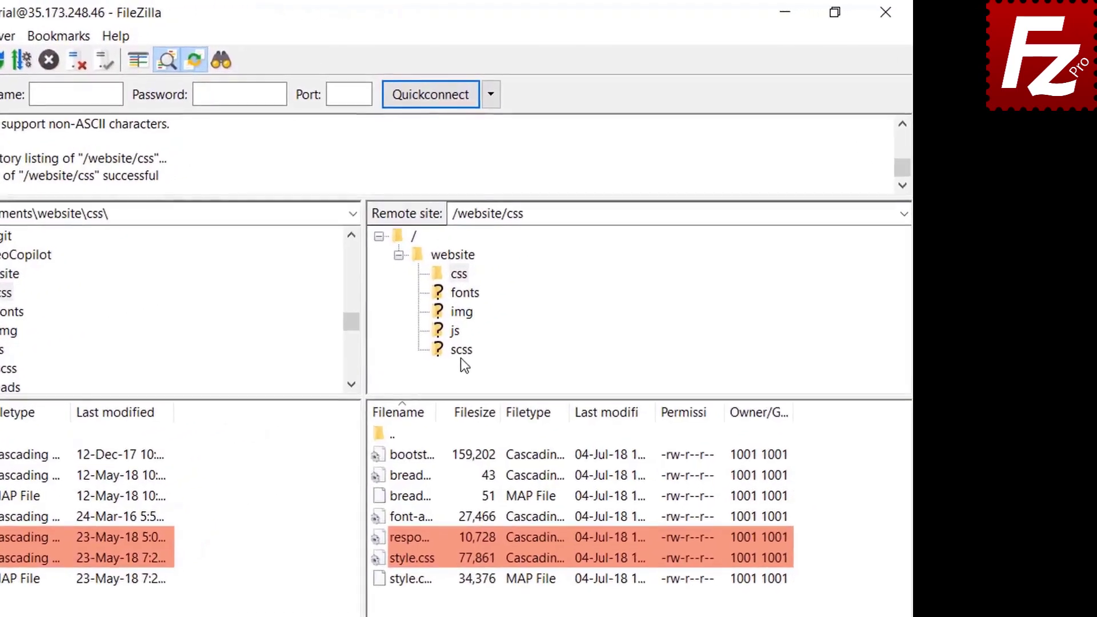
click(552, 268)
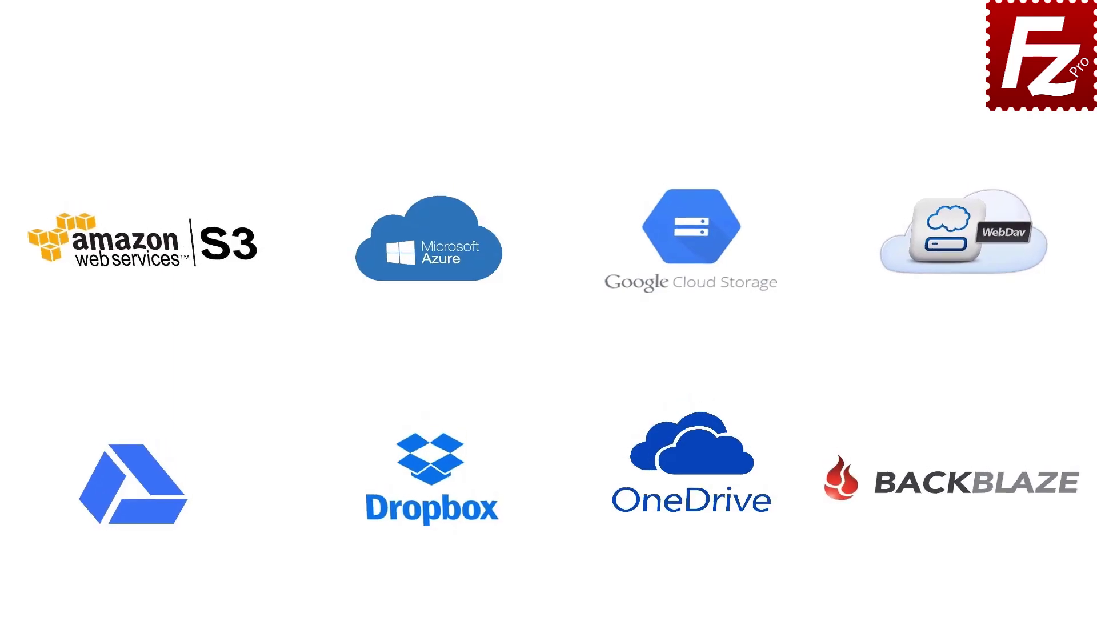
Relaunch FileZilla Pro, connect to FTP Tutorial, and open Construction Project locally and remotely.
double_click(176, 115)
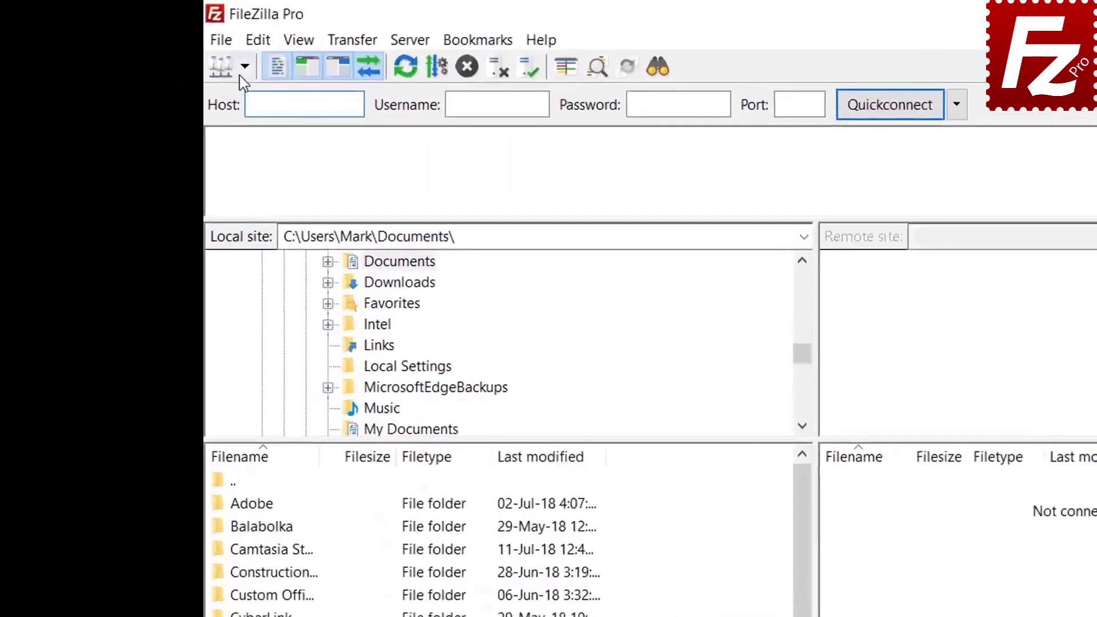
click(168, 46)
click(172, 61)
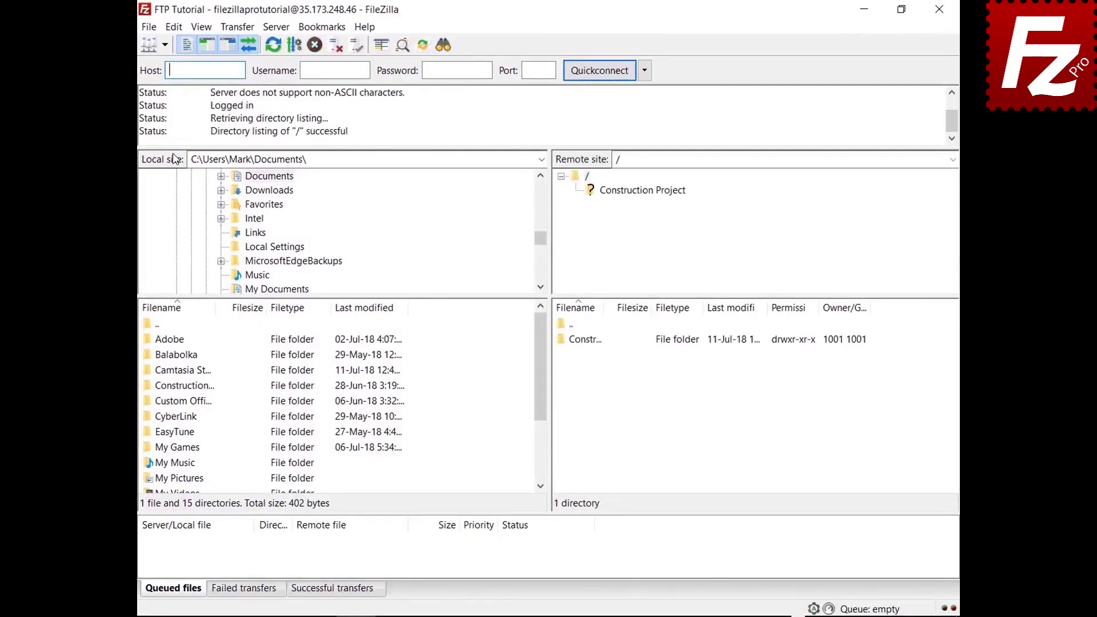
double_click(199, 386)
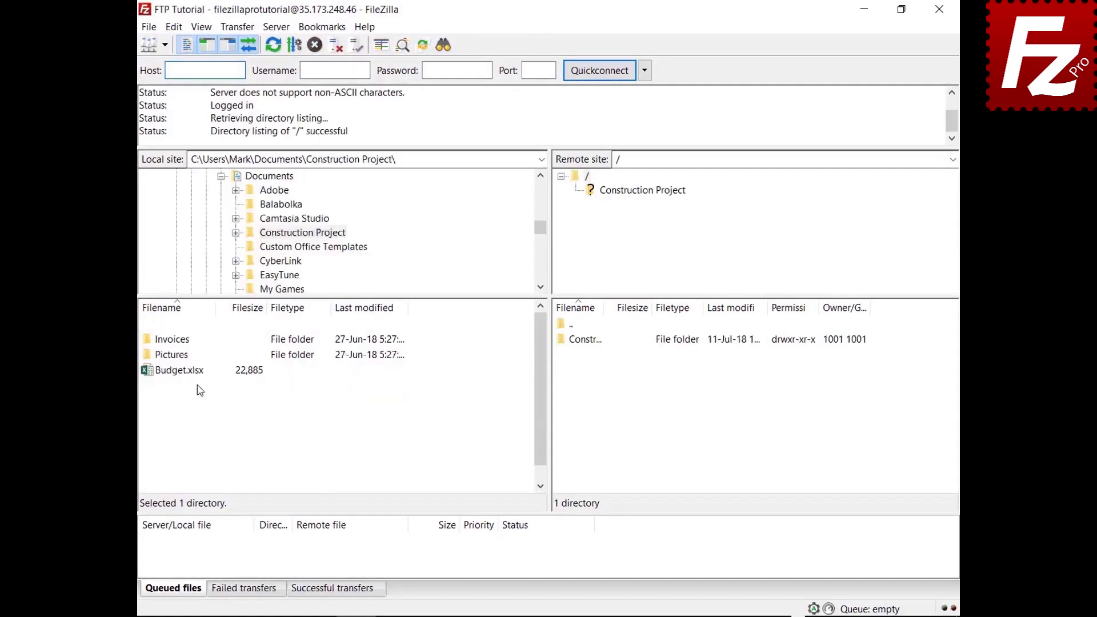
double_click(598, 341)
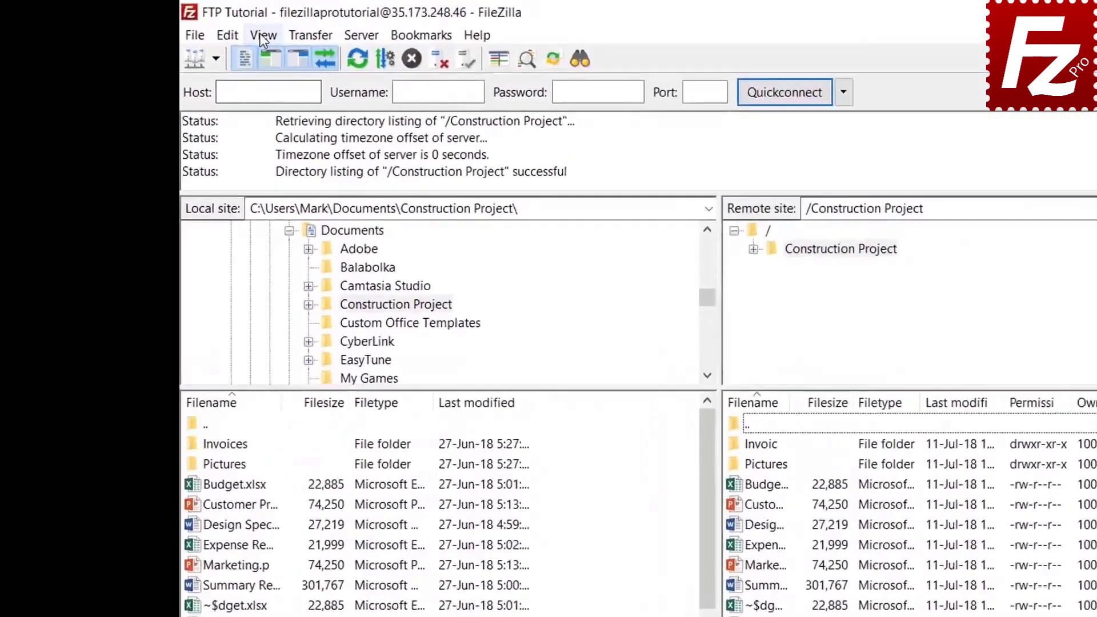
Open the directory listing filters and create a new filter named 'Microsoft Office Temporaries'.
click(201, 27)
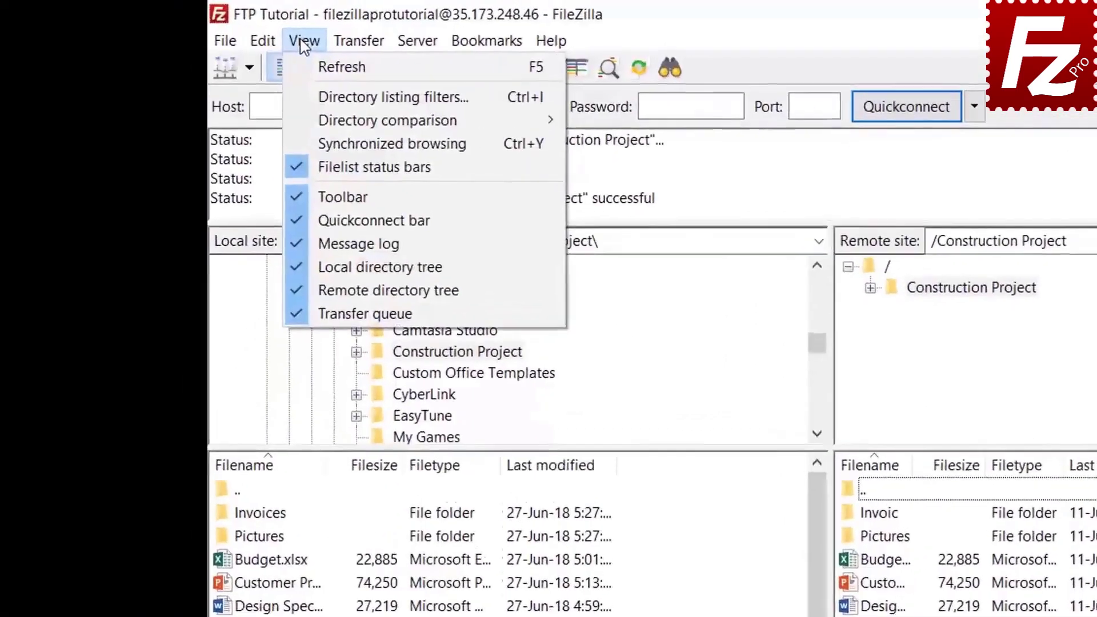
click(314, 96)
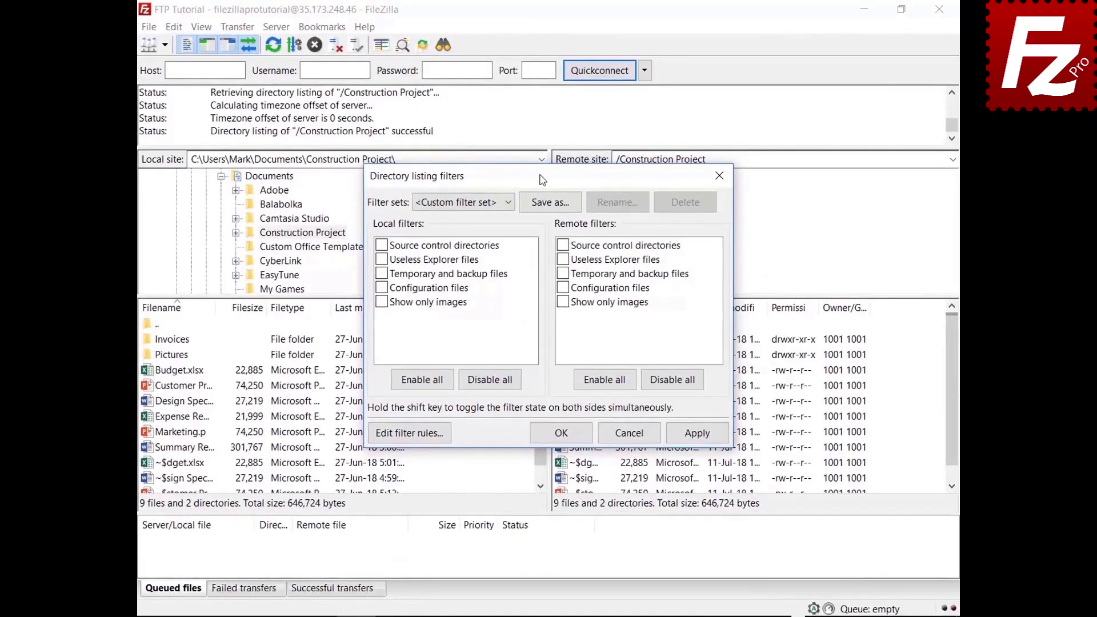
drag(542, 180, 540, 43)
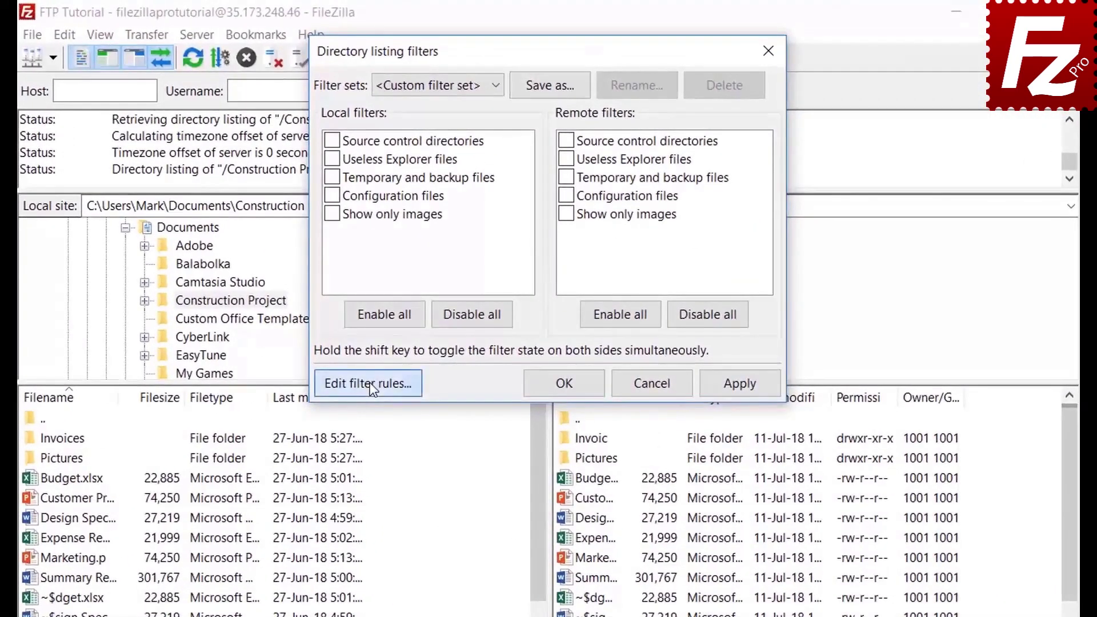
click(408, 296)
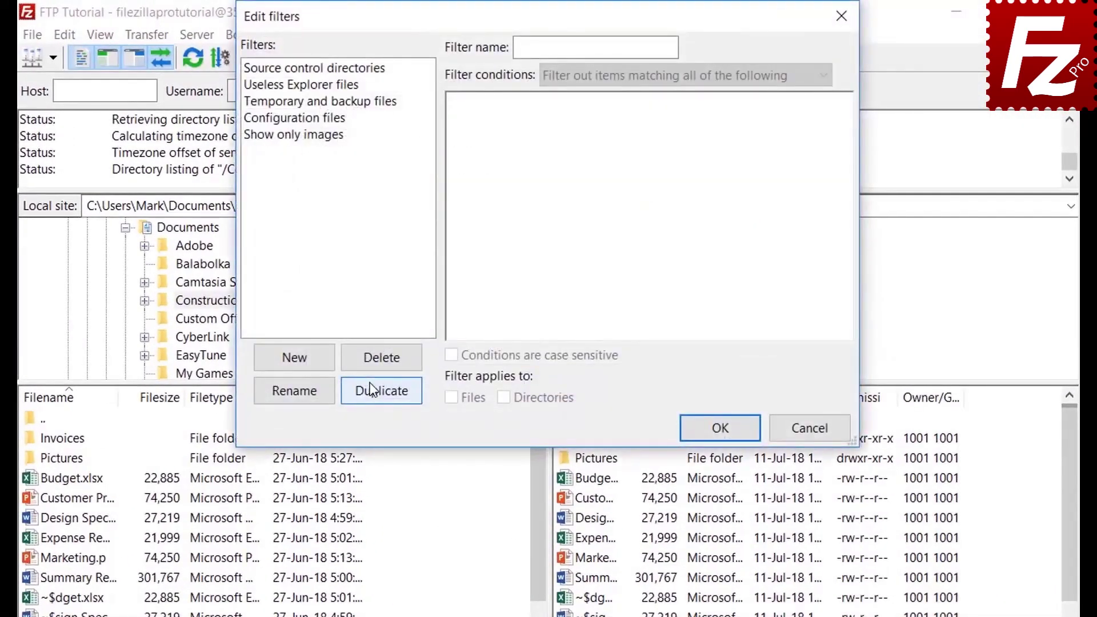
click(312, 361)
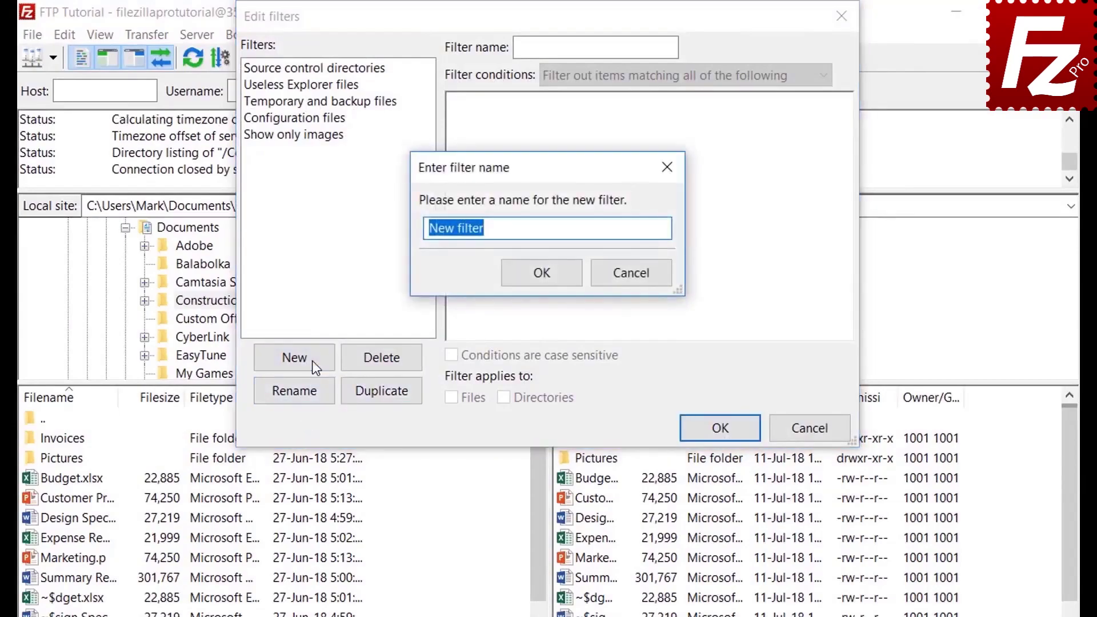
text(Microsoft Off)
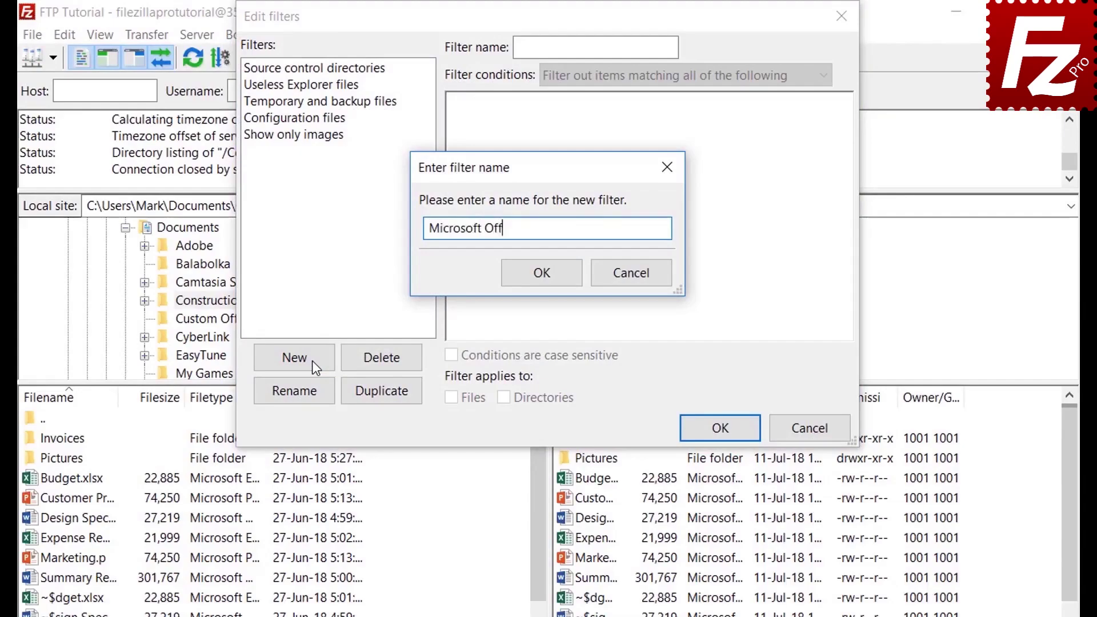
text(ice Temporaries)
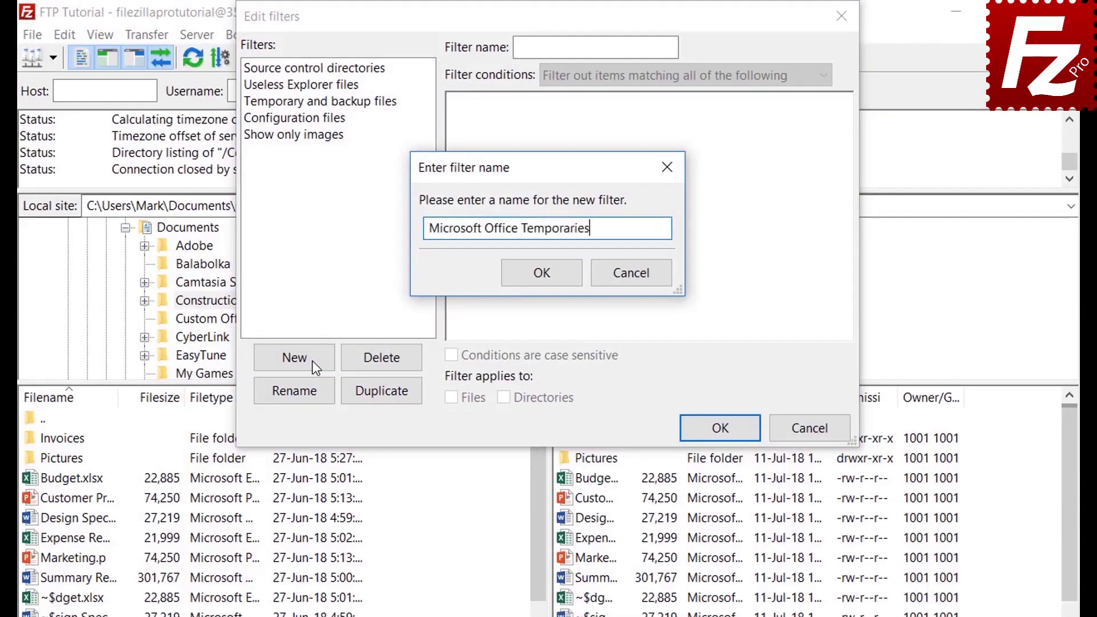
click(545, 277)
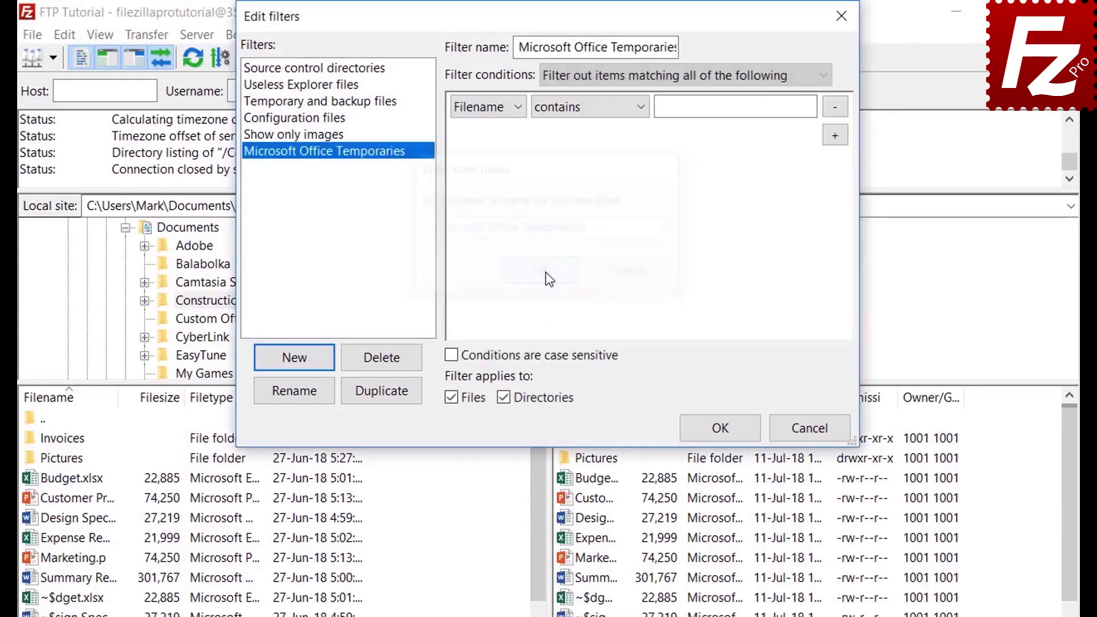
Explore the filter conditions, trying file size (greater than) and the Archive attribute.
click(602, 74)
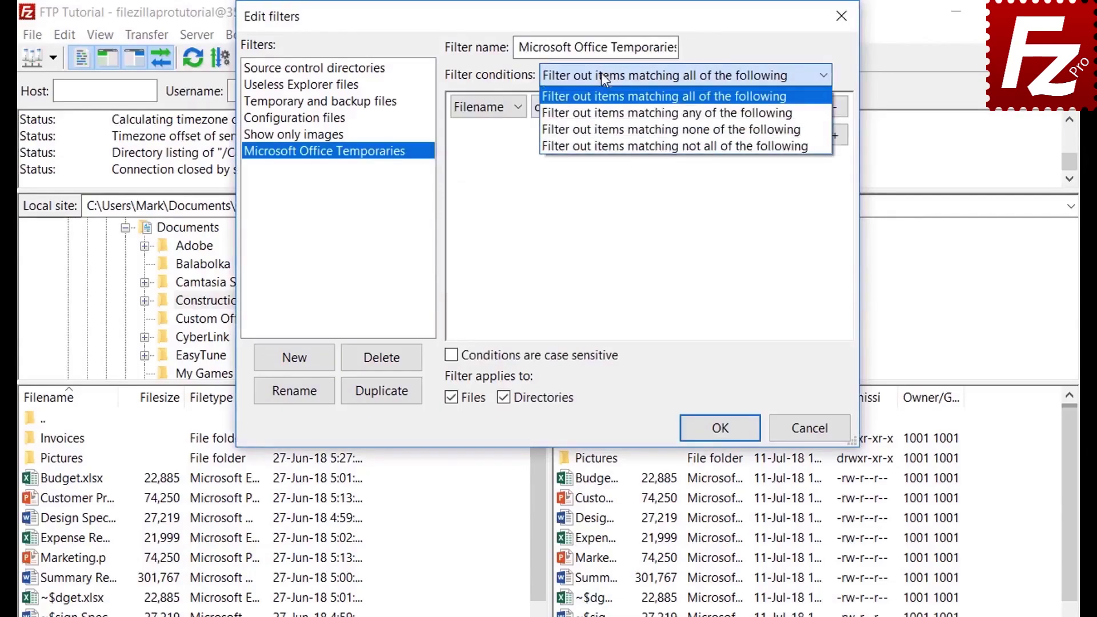
click(601, 74)
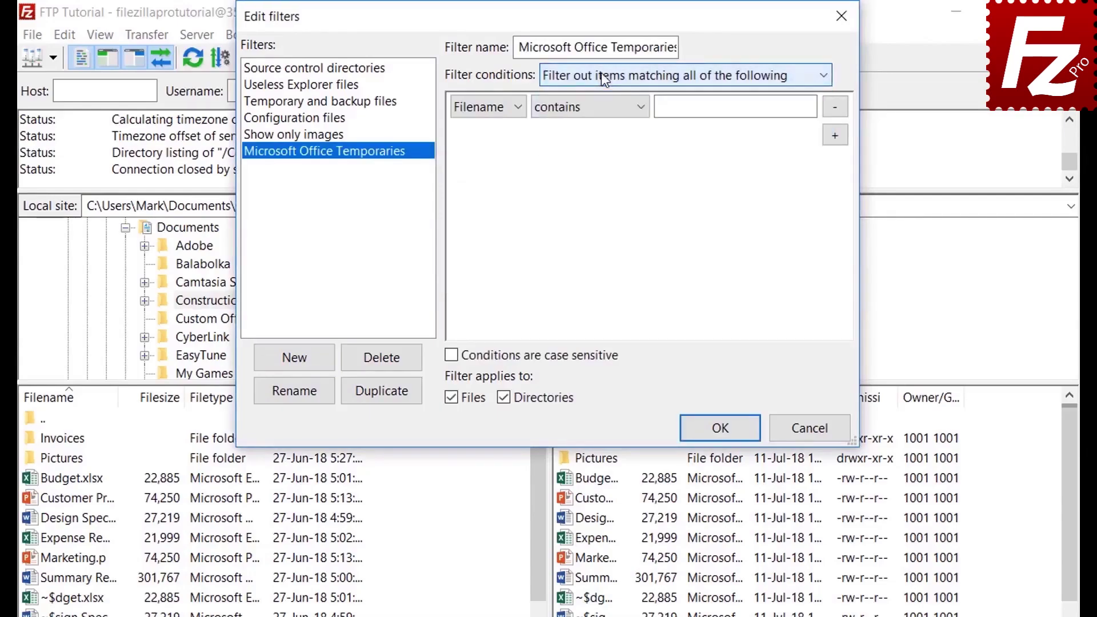
click(489, 108)
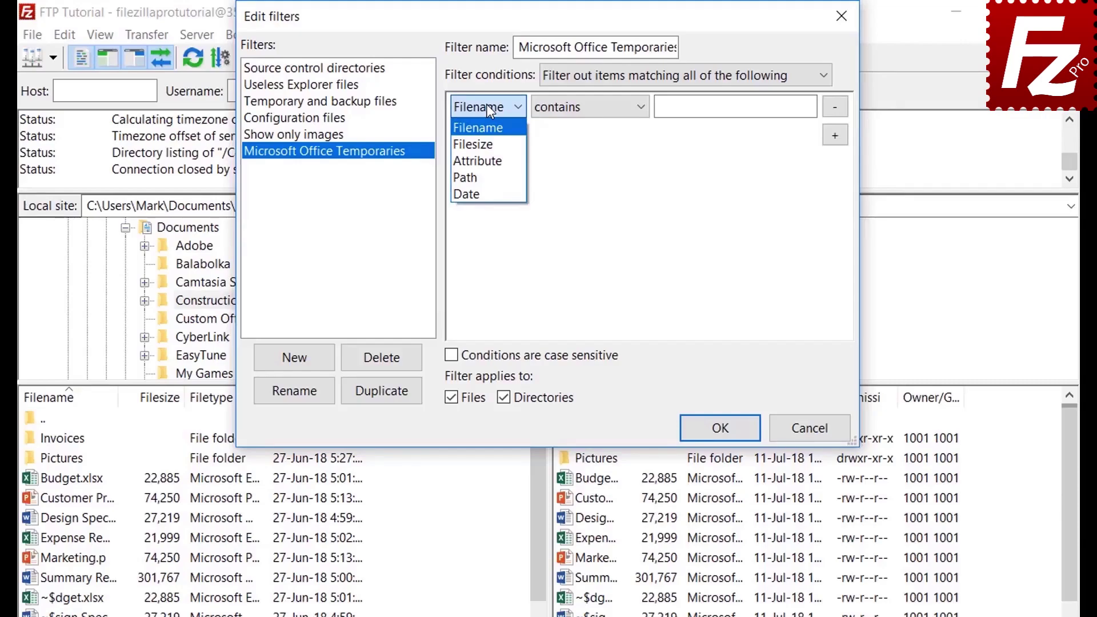
click(489, 144)
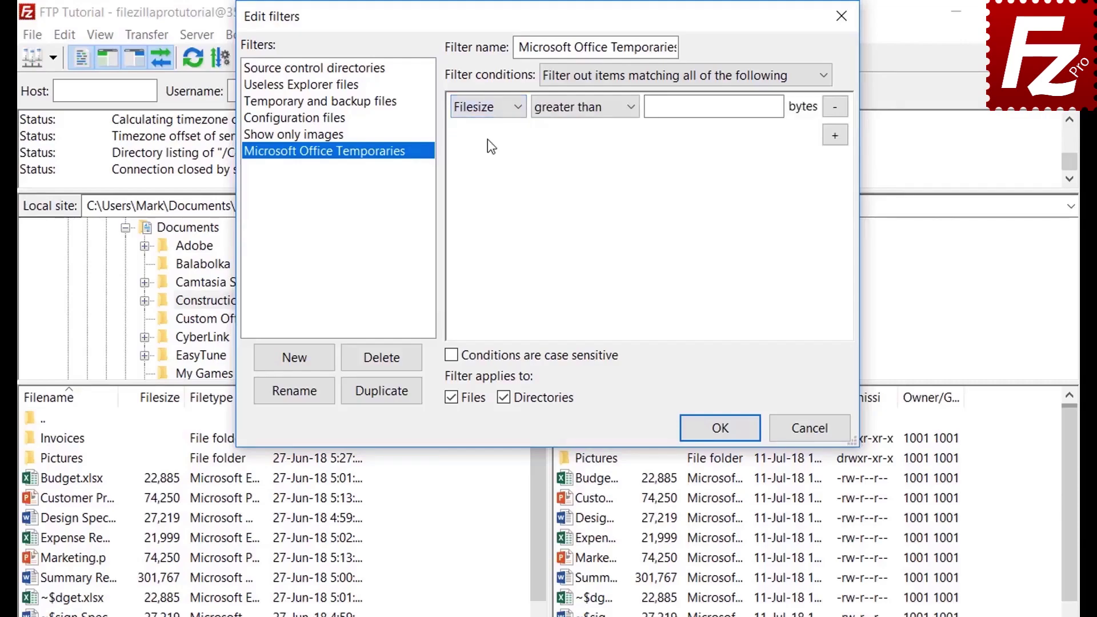
click(575, 109)
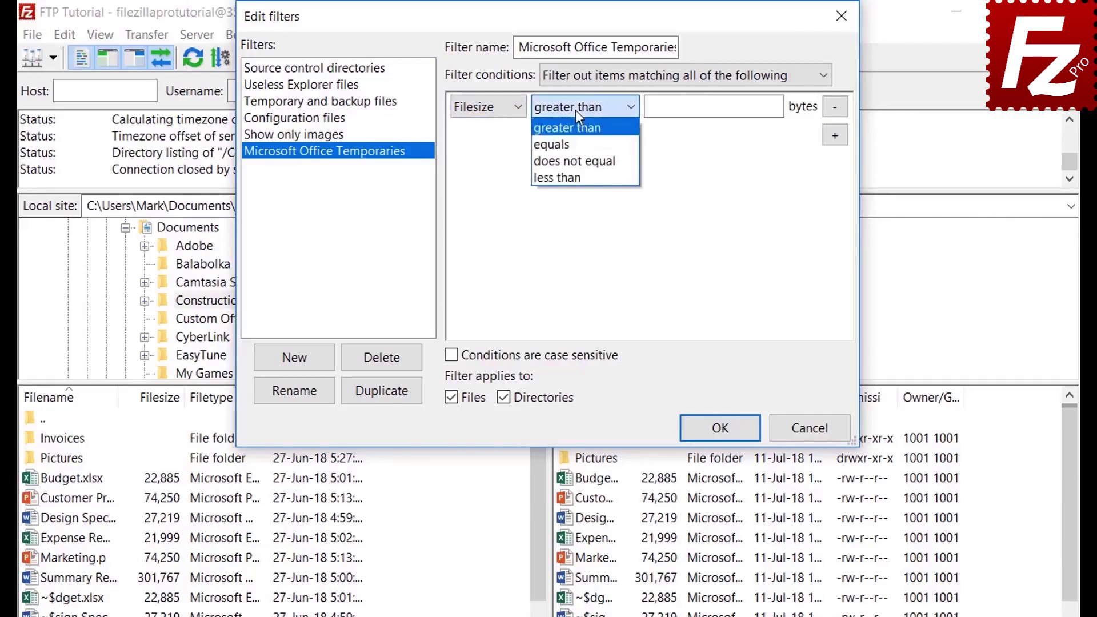
click(575, 110)
click(490, 108)
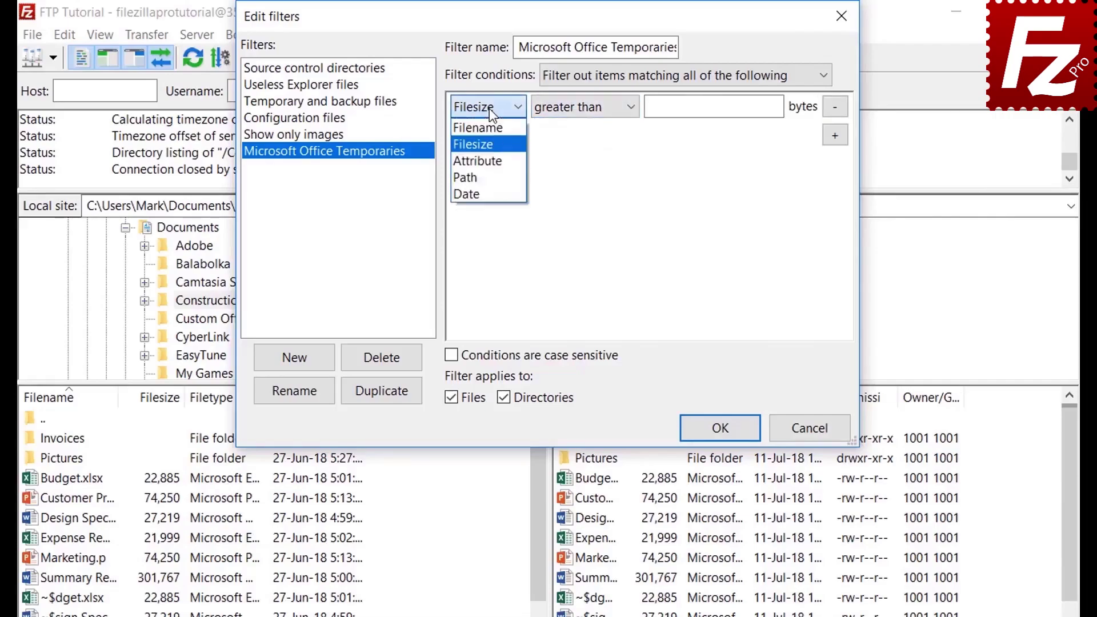
click(489, 160)
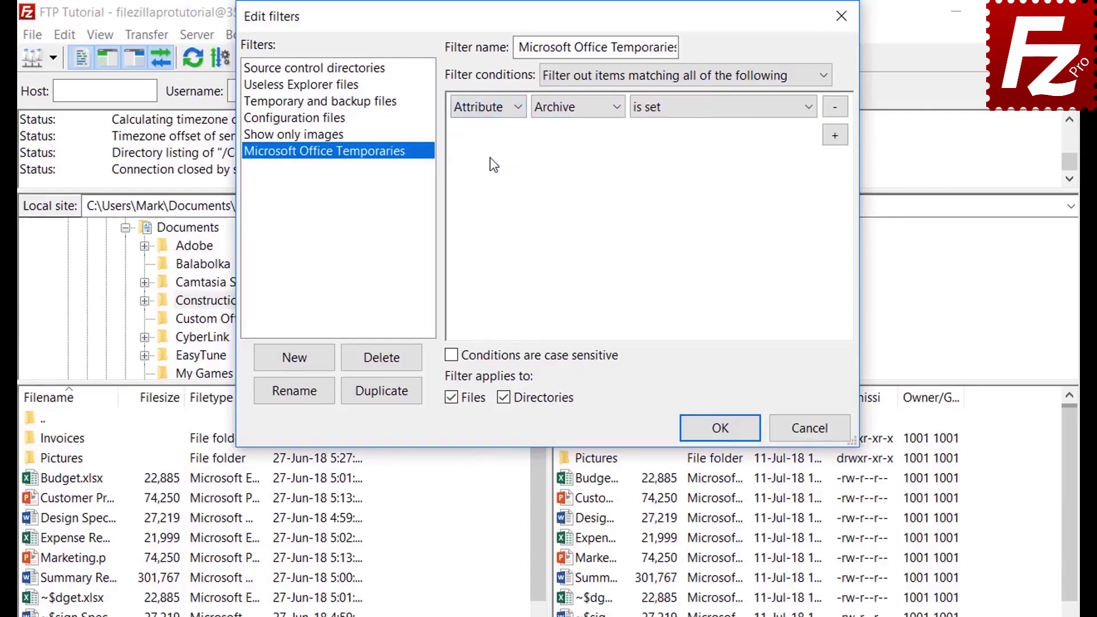
click(568, 117)
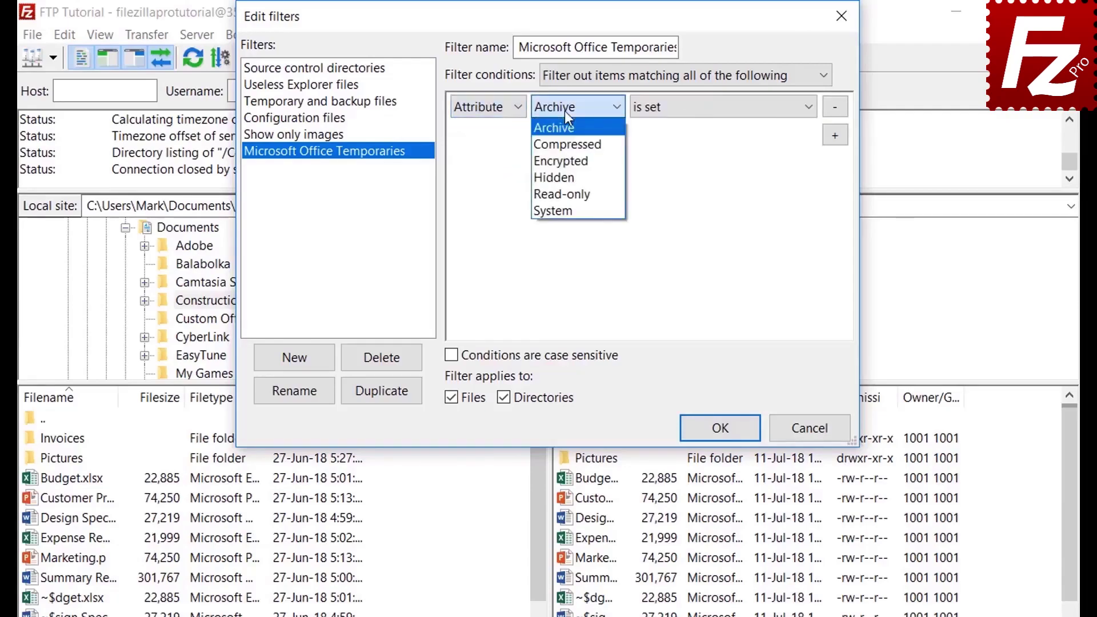
click(565, 111)
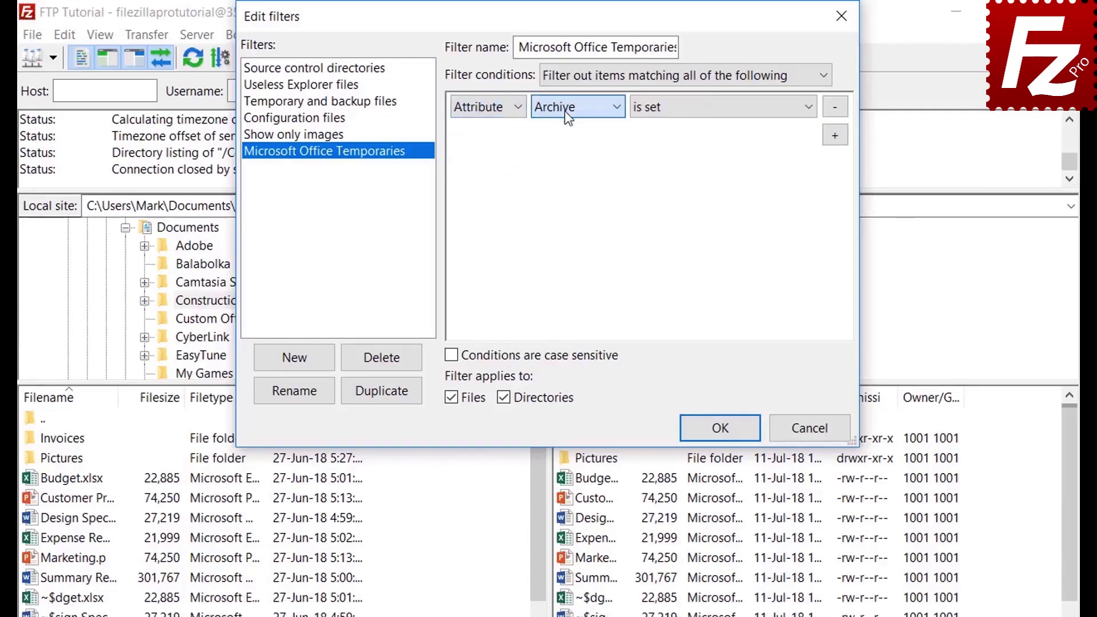
click(686, 116)
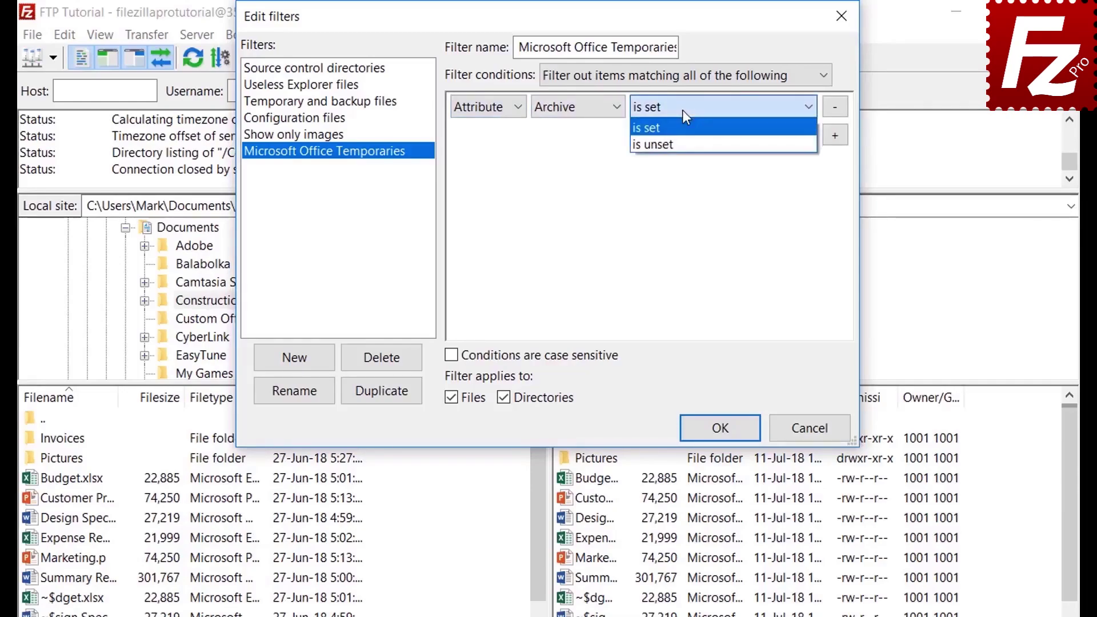
click(684, 111)
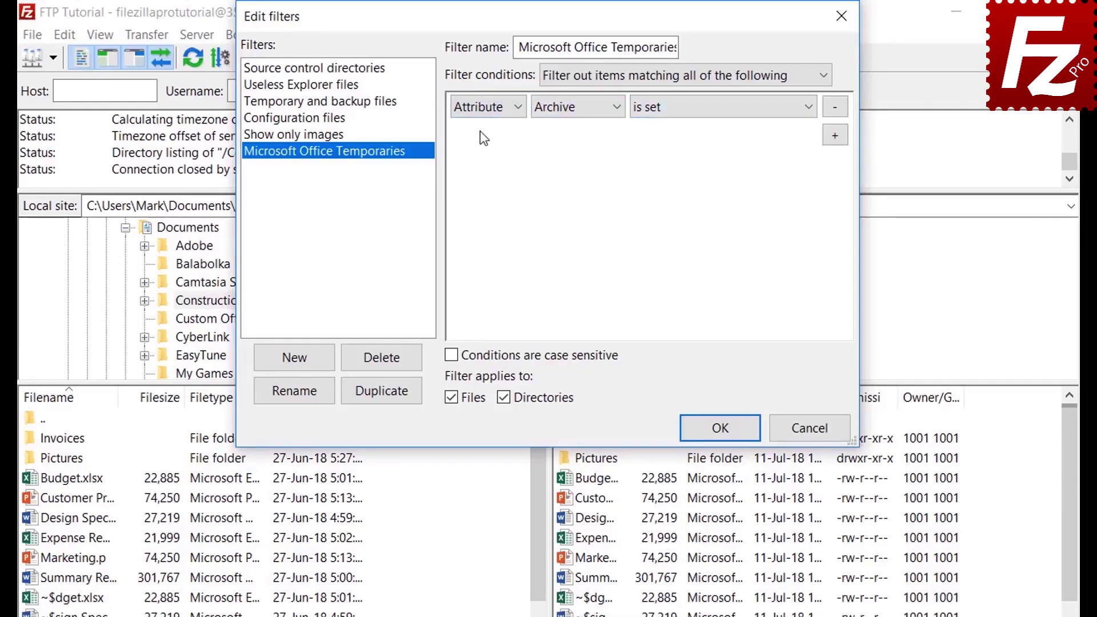
Try the path and date condition types, leaving their comparison options unchanged.
click(484, 112)
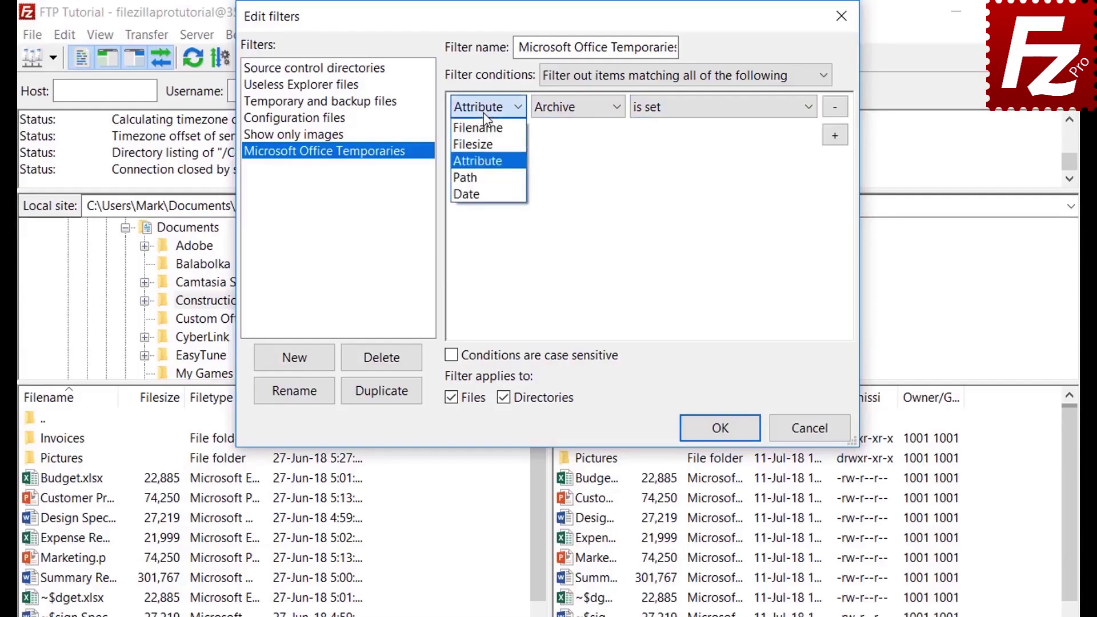
click(488, 177)
click(582, 112)
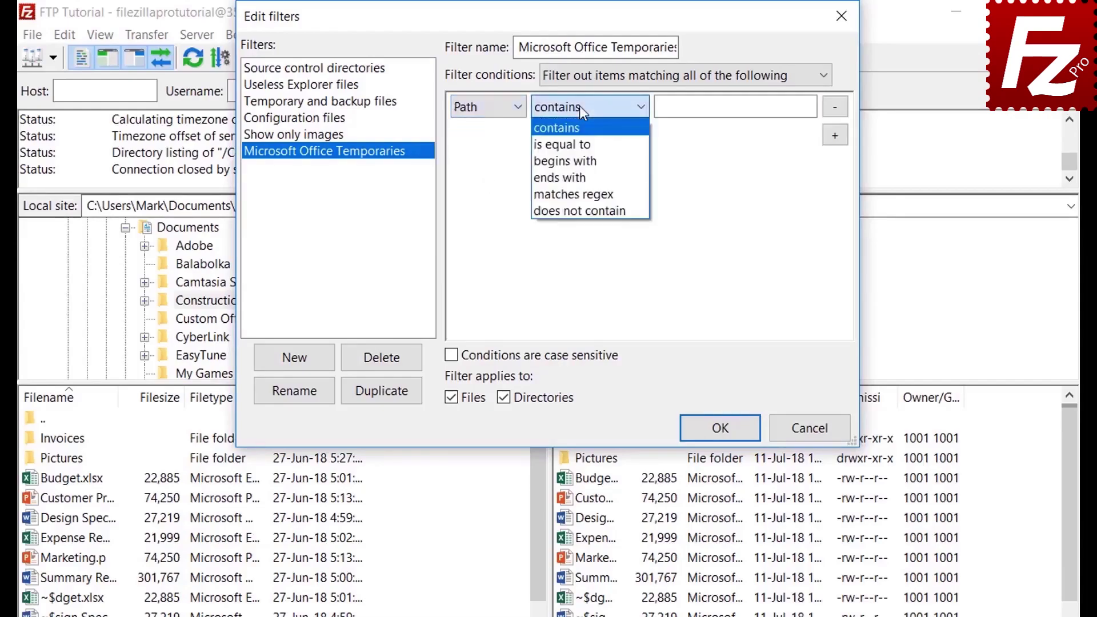
click(580, 105)
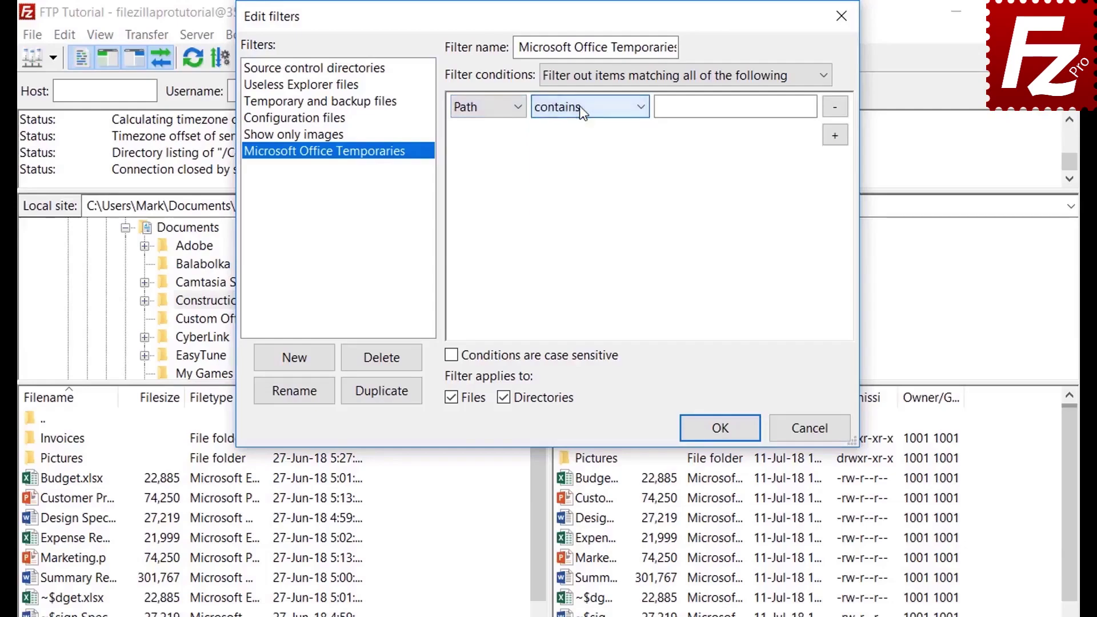
click(482, 107)
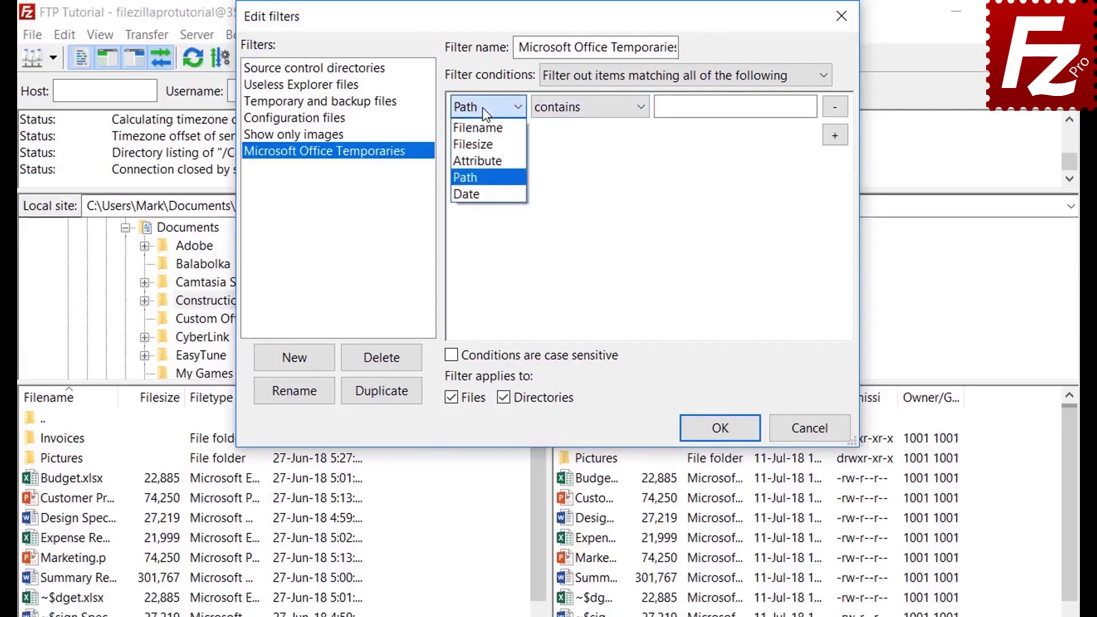
click(484, 195)
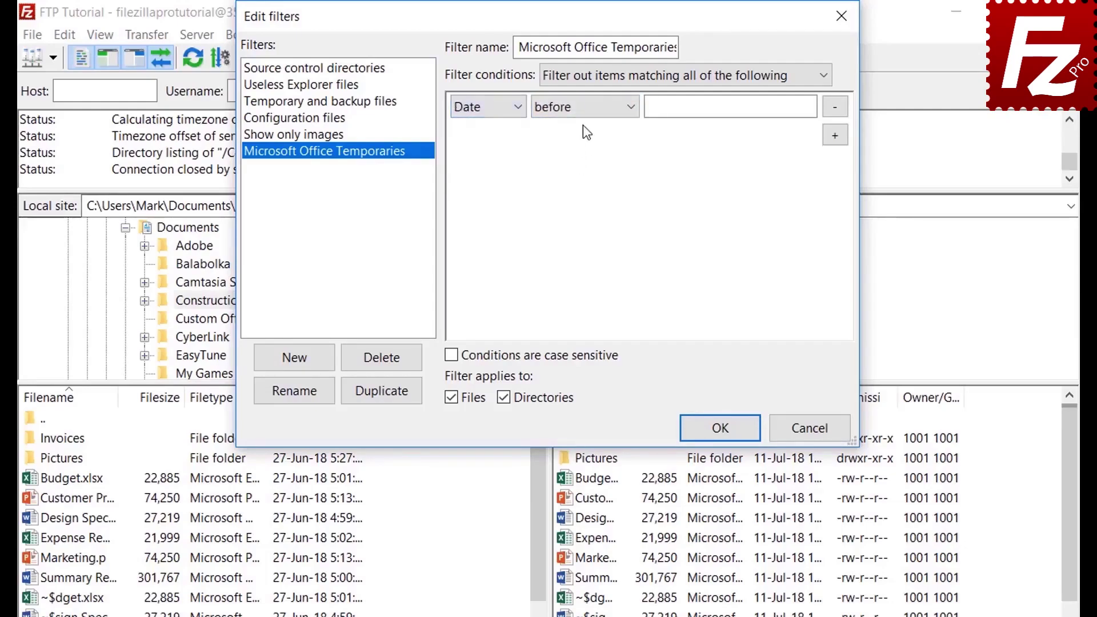
click(581, 108)
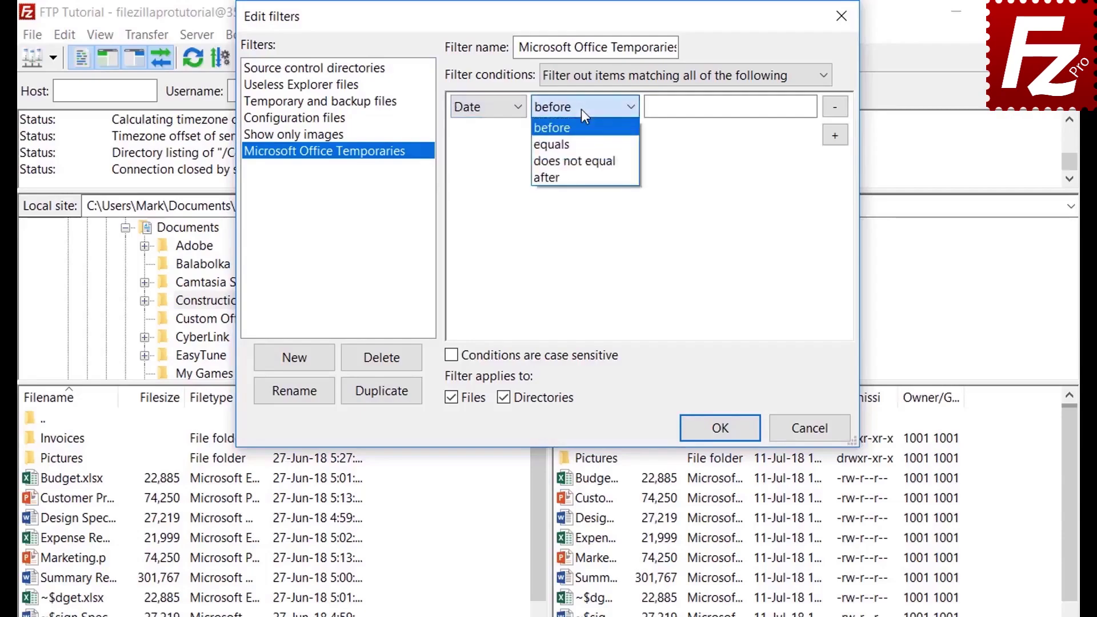
click(581, 109)
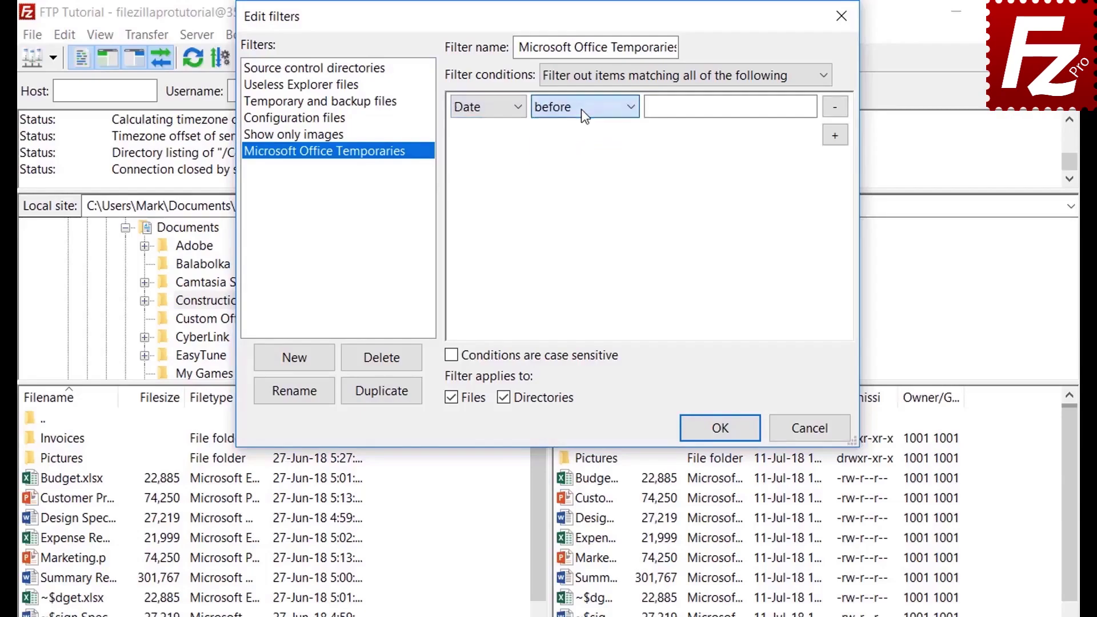
click(478, 108)
Set the condition to Filename begins with '~$'.
click(478, 127)
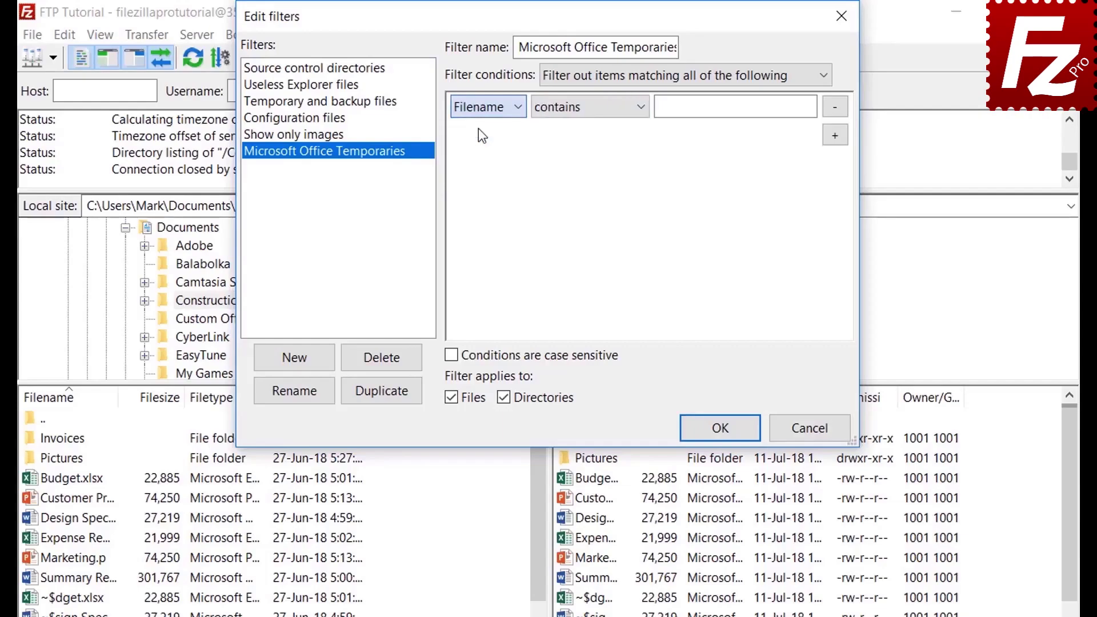
click(571, 113)
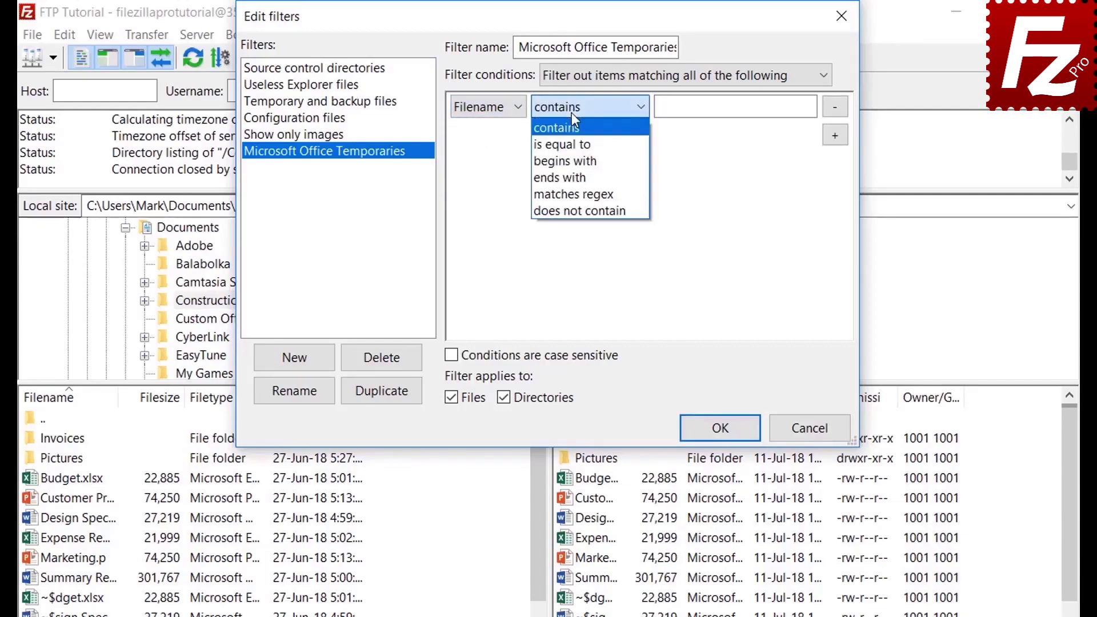
click(573, 160)
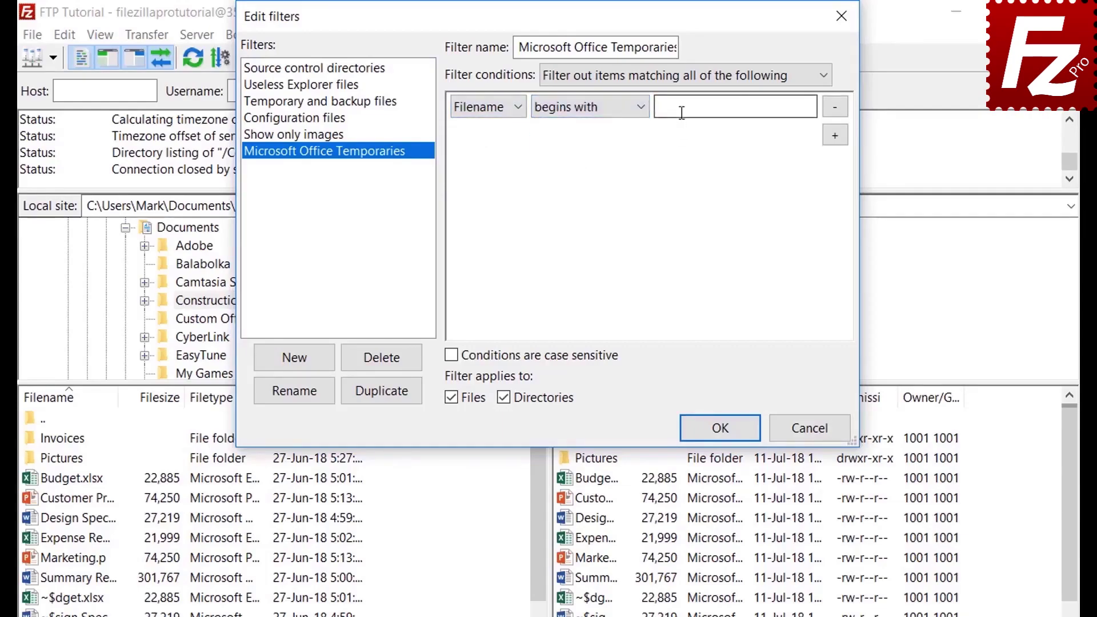
click(682, 113)
text(~$)
Stop the filter applying to directories, then enable Microsoft Office Temporaries for remote files only.
click(506, 397)
click(719, 430)
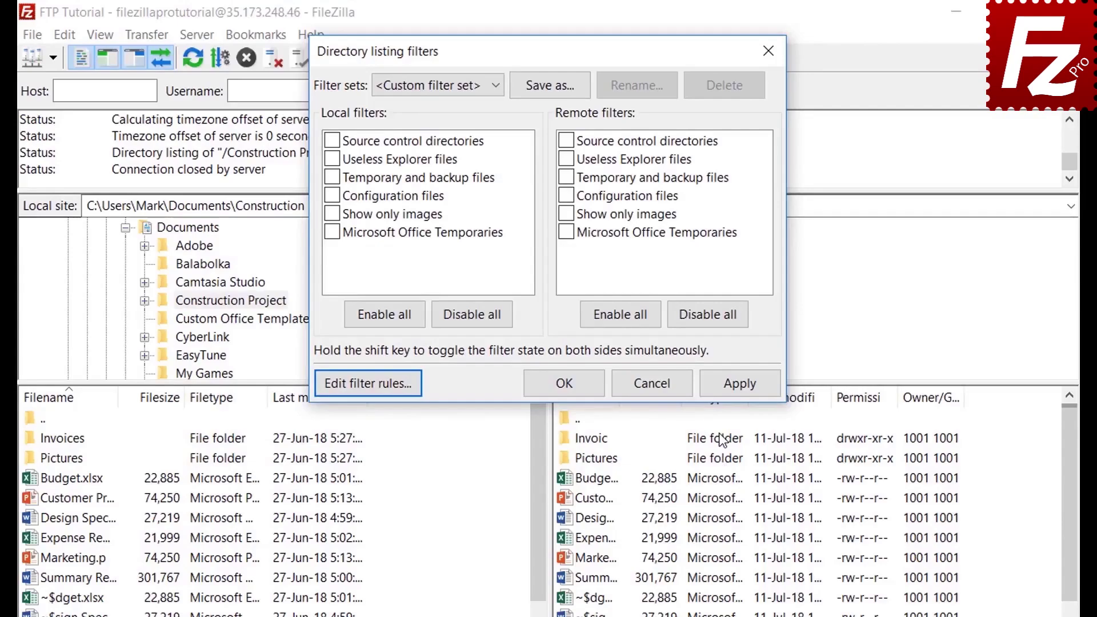
click(333, 233)
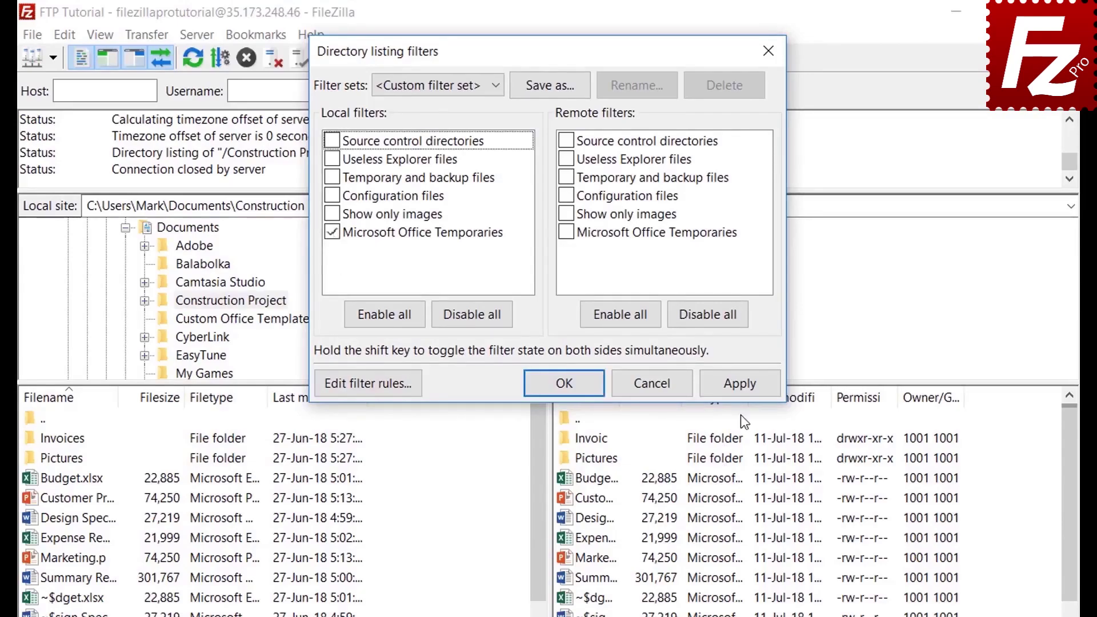
click(740, 383)
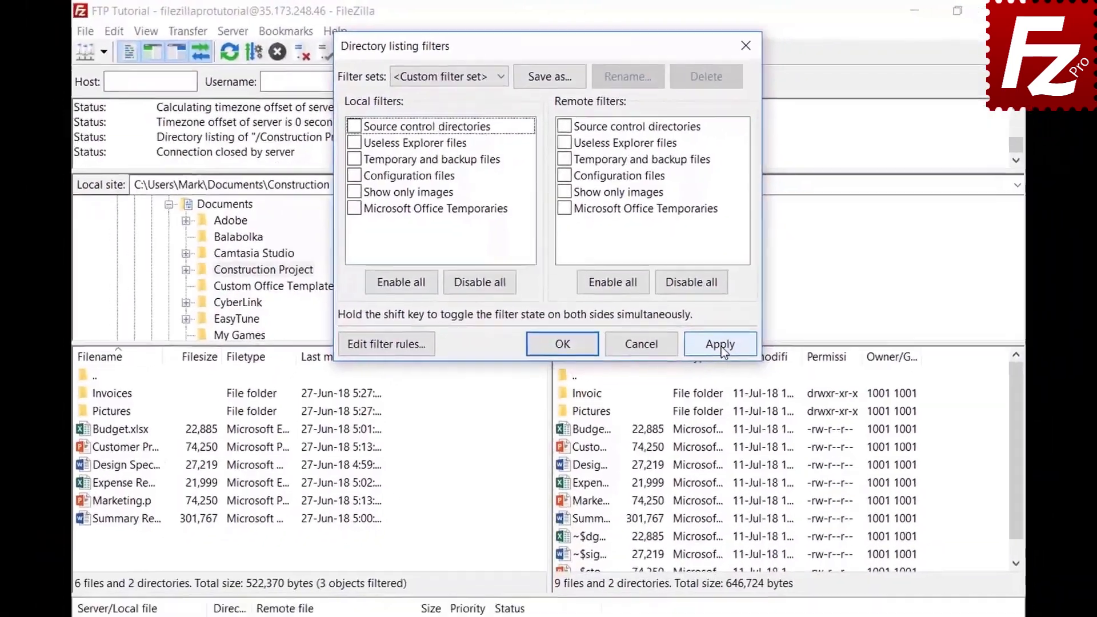
click(735, 377)
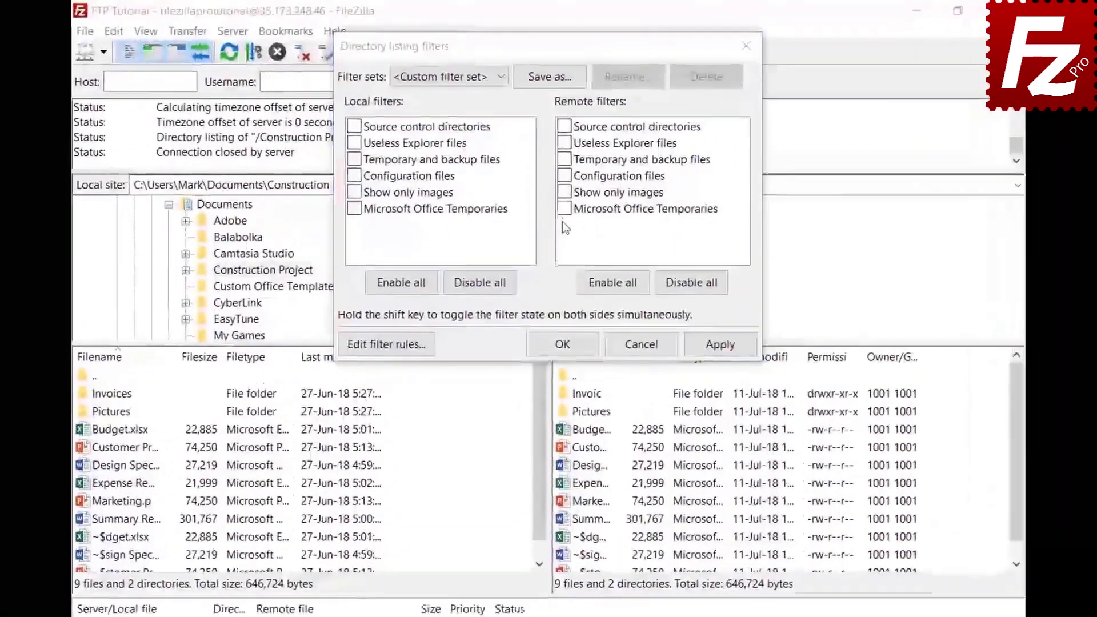
click(562, 184)
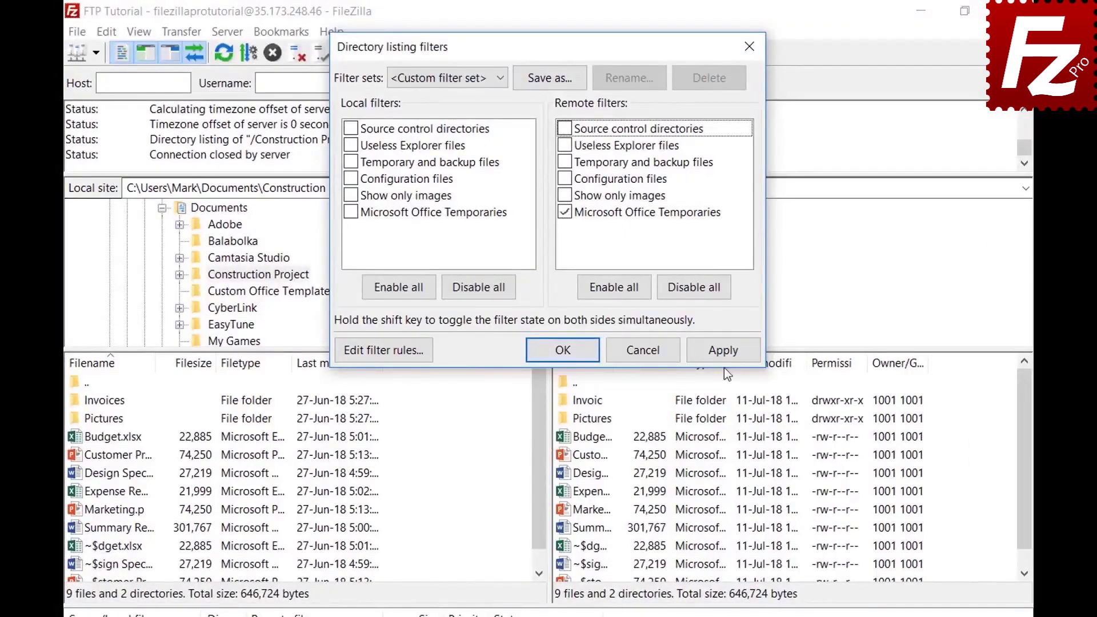
click(721, 351)
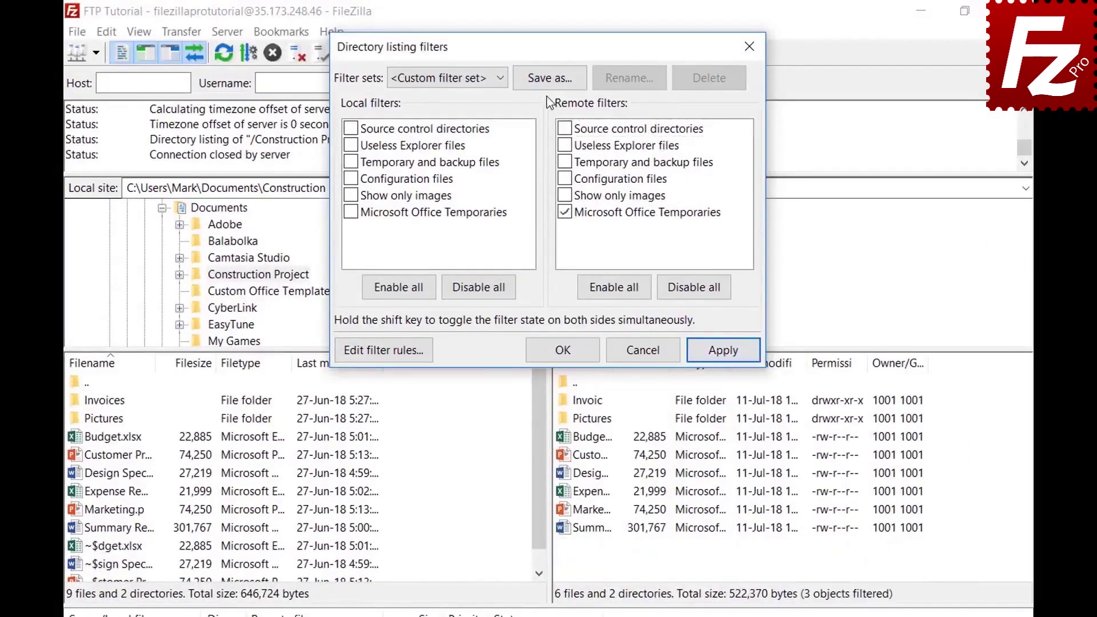
Save the current filter choices as the 'Project' filter set.
click(550, 76)
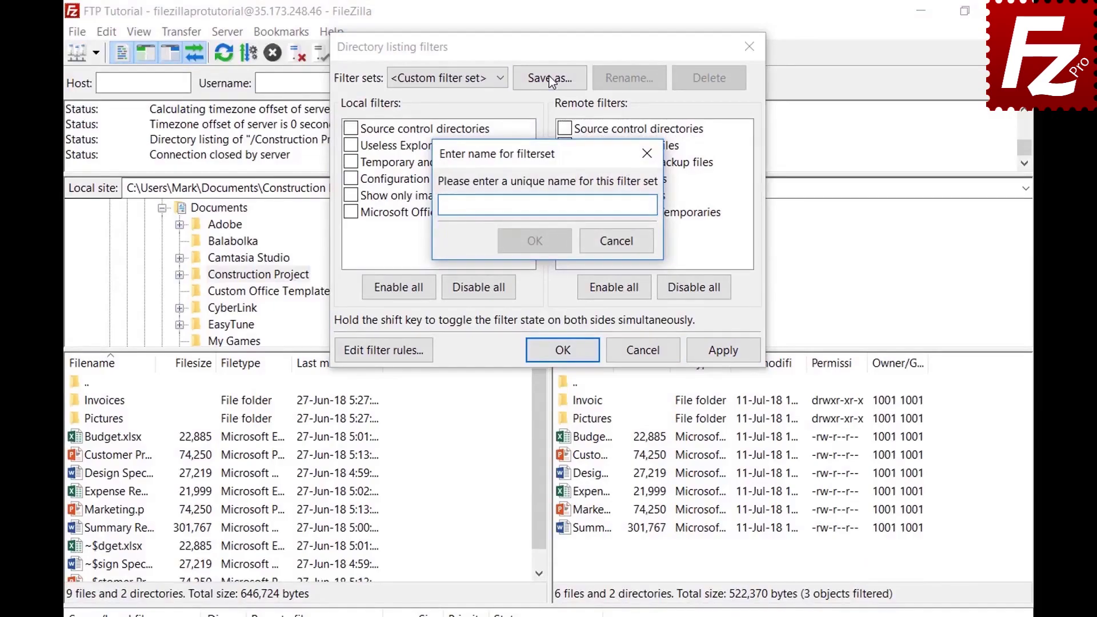
text(Project)
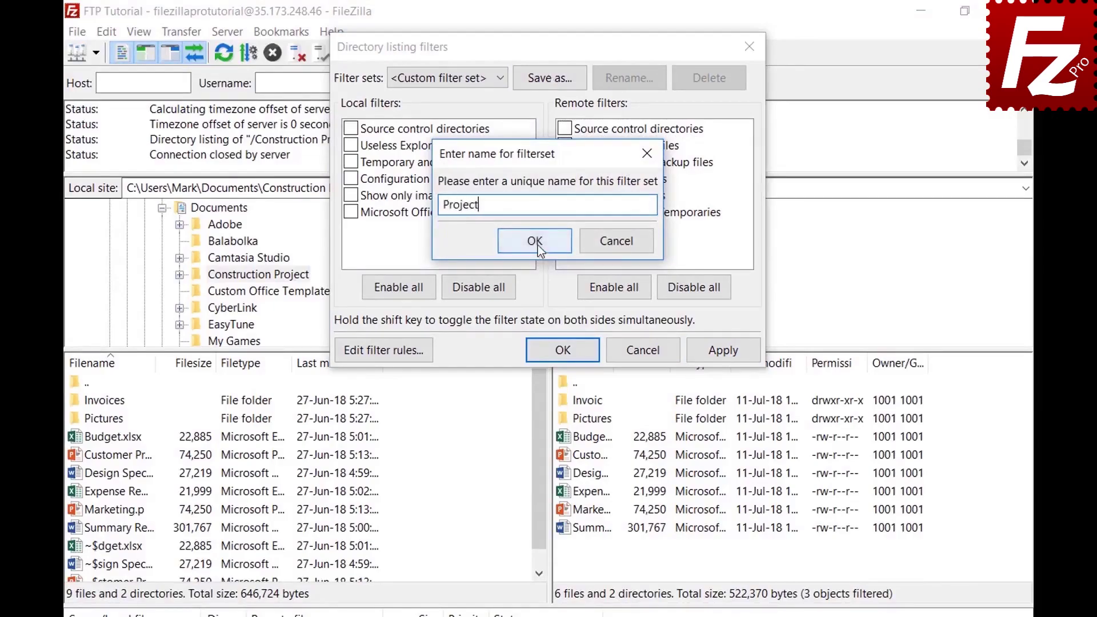
click(537, 246)
click(580, 351)
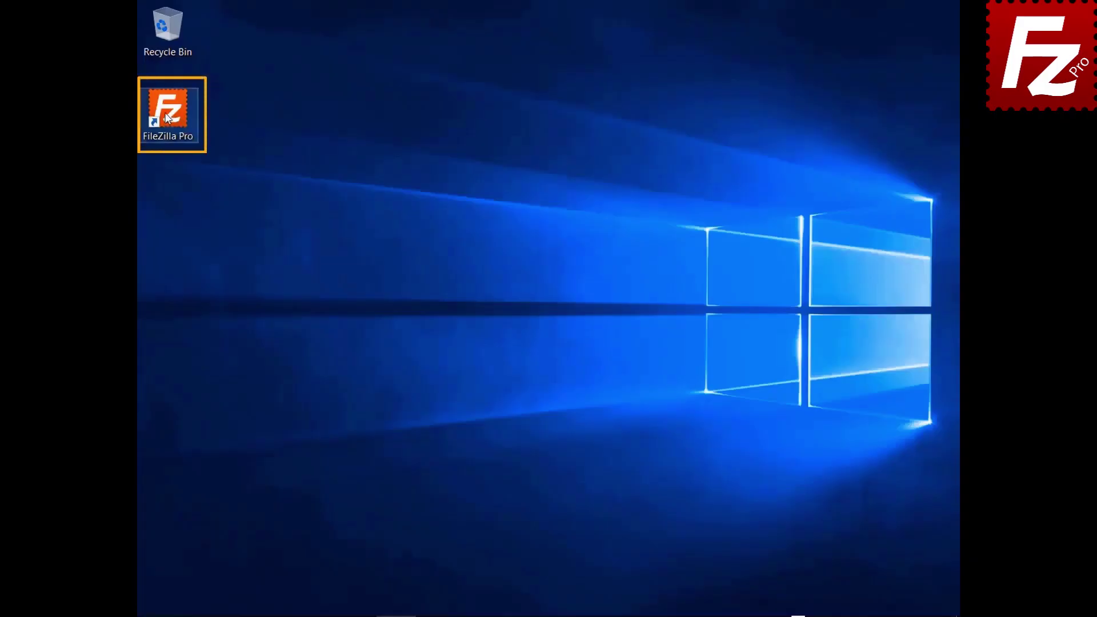
Launch FileZilla Pro and connect to the FTP connection site.
double_click(165, 117)
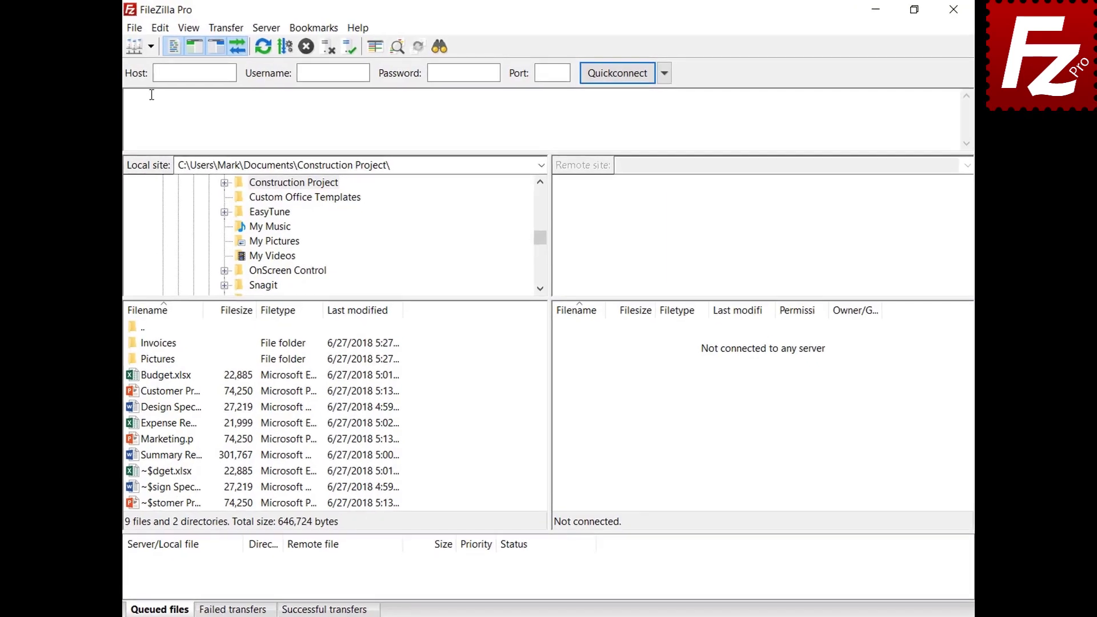
click(165, 45)
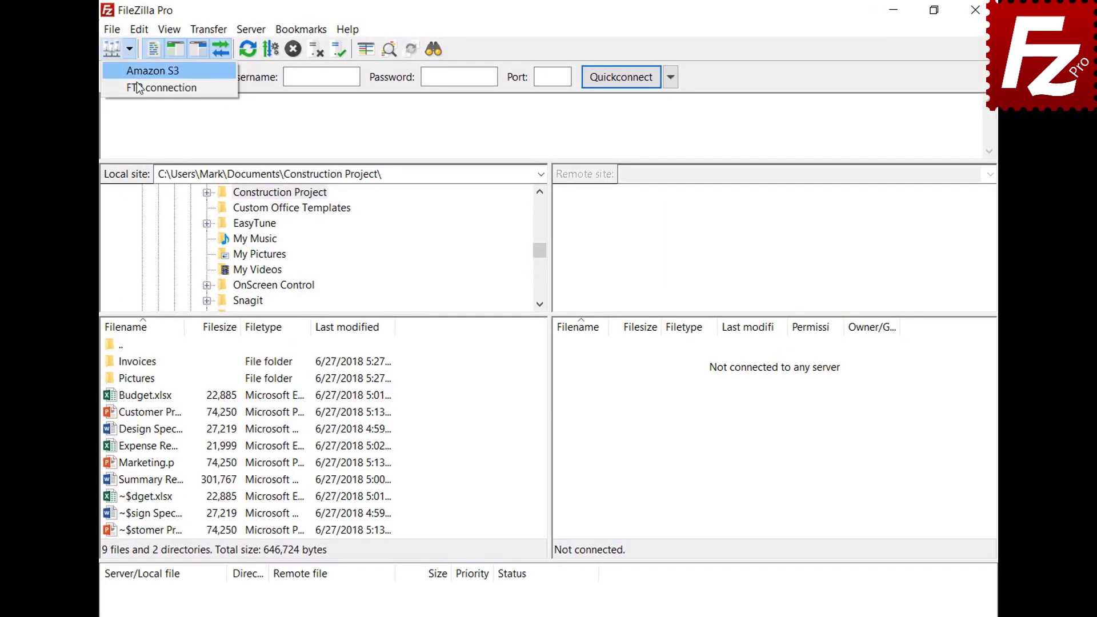
click(137, 86)
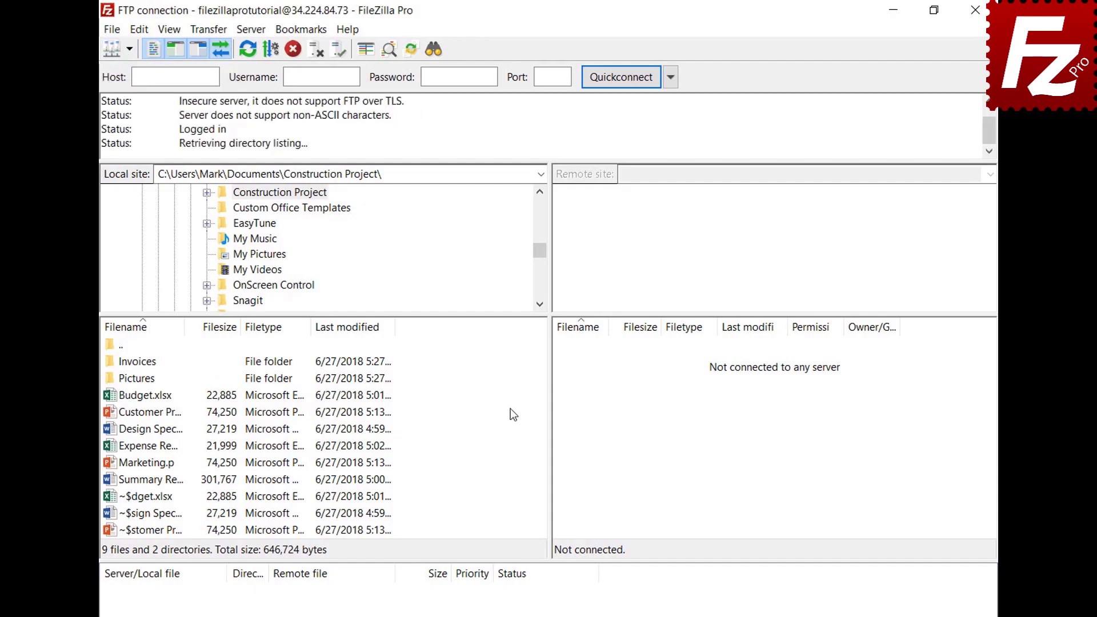
Open a new tab and connect it to the Amazon S3 site.
click(113, 32)
click(122, 82)
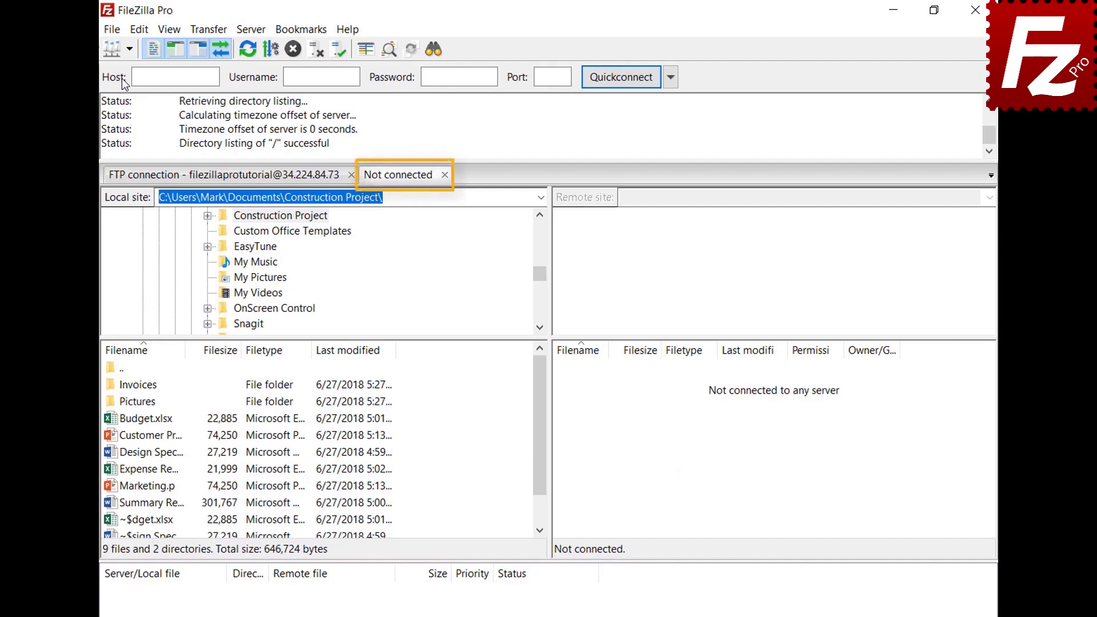
click(265, 181)
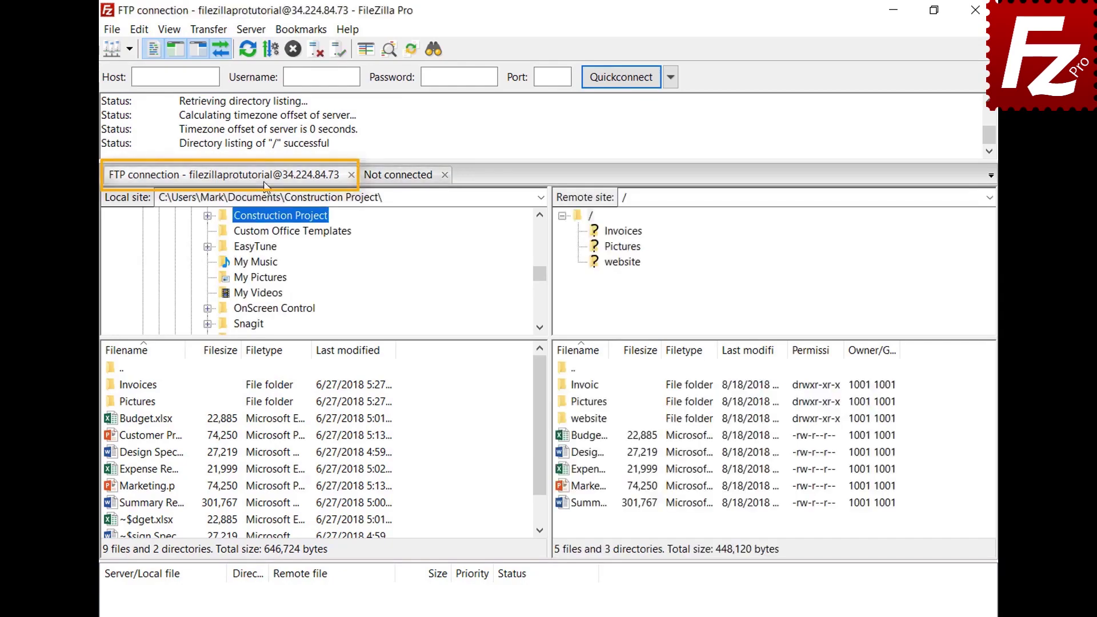
click(402, 179)
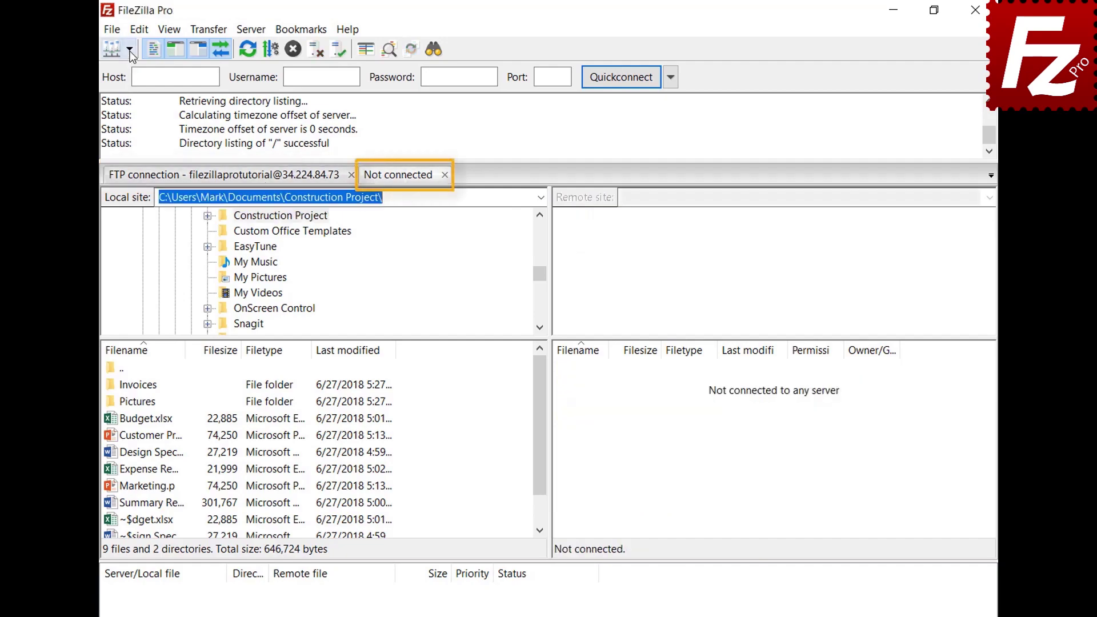
click(129, 50)
click(134, 73)
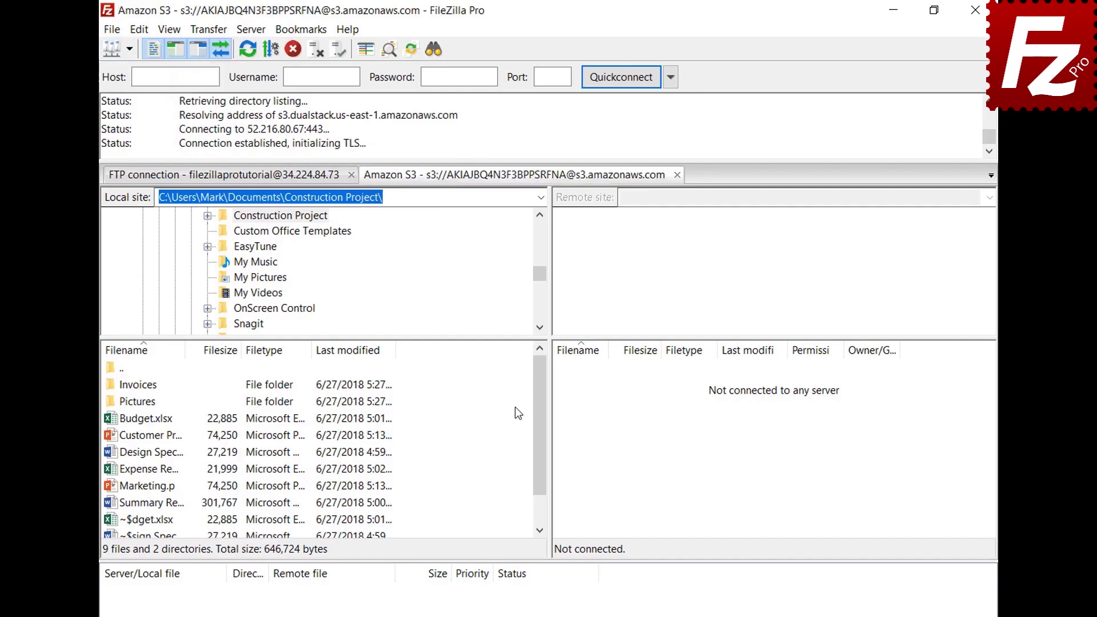
click(278, 180)
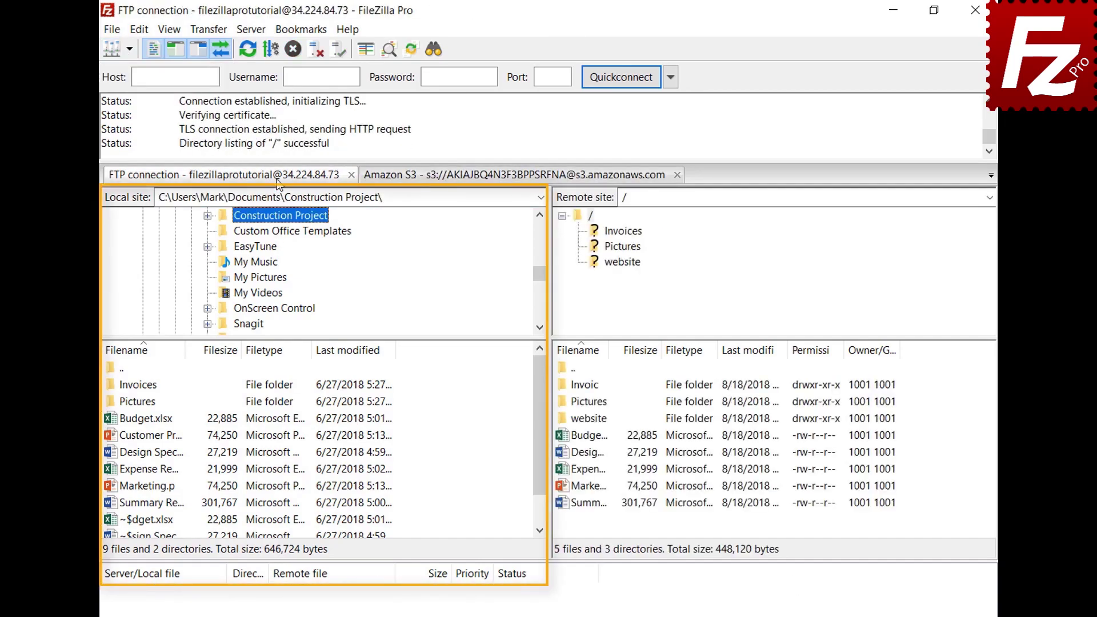
click(477, 177)
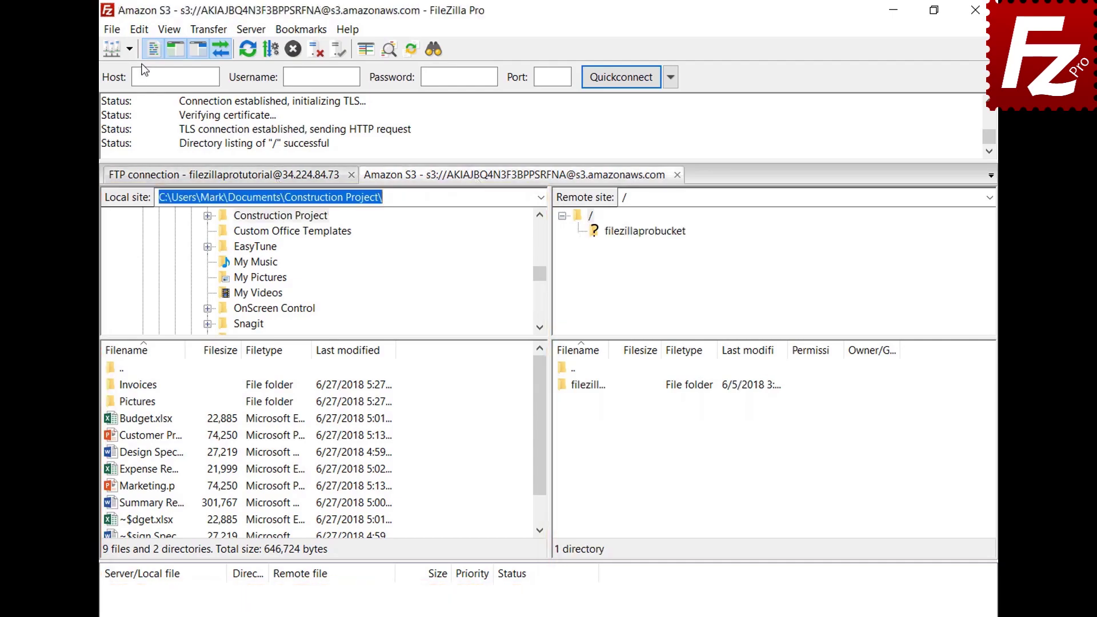
In Settings > Interface, make FileZilla restore tabs and reconnect on startup.
click(141, 29)
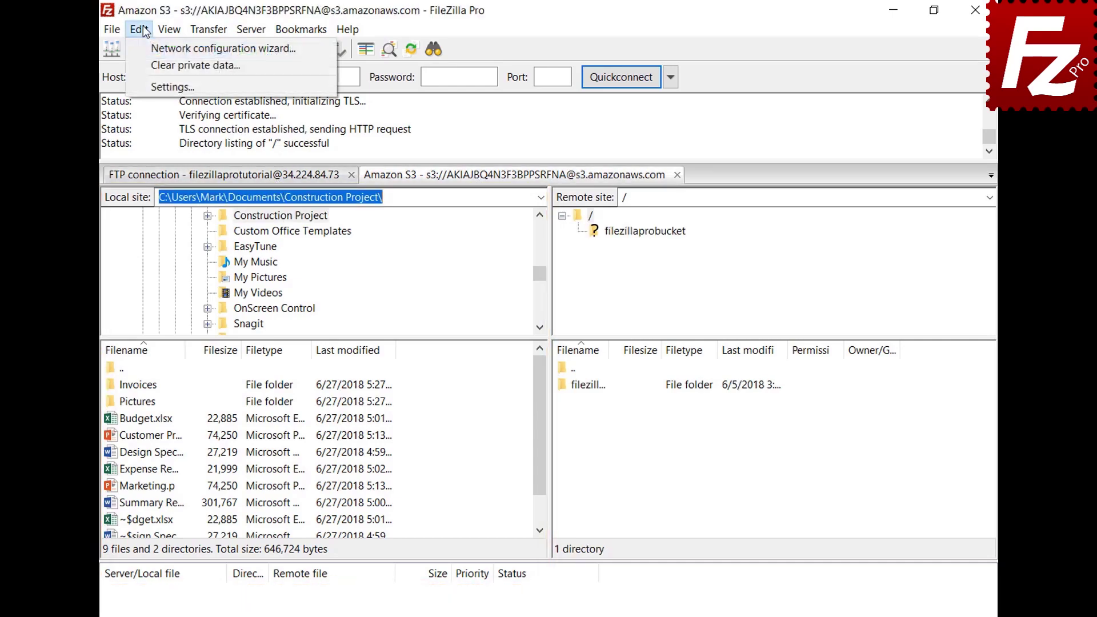
click(154, 86)
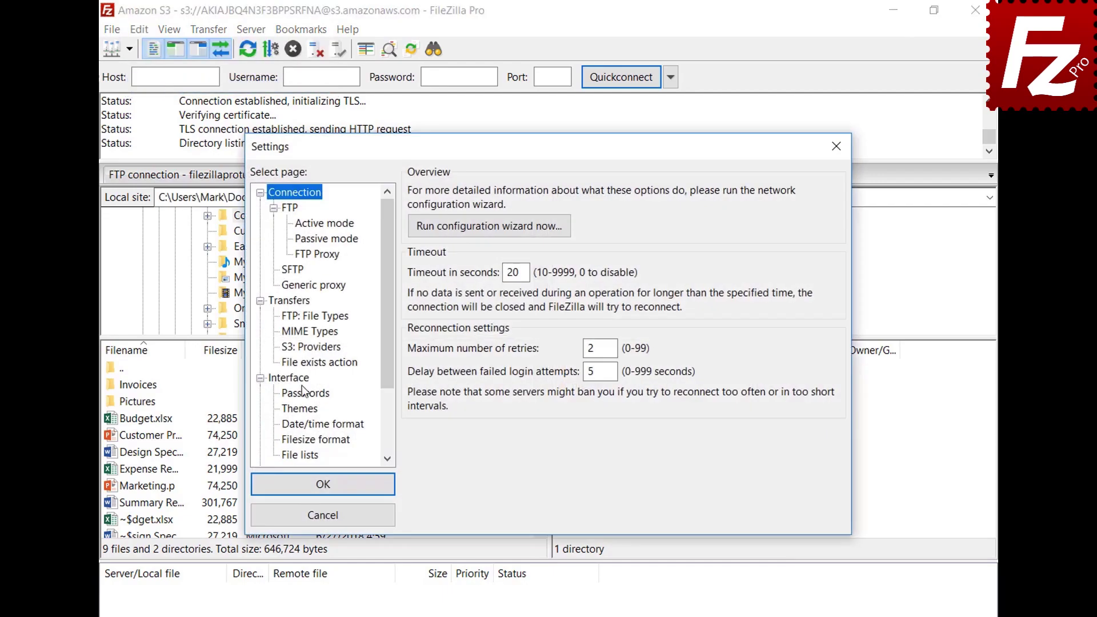
click(301, 378)
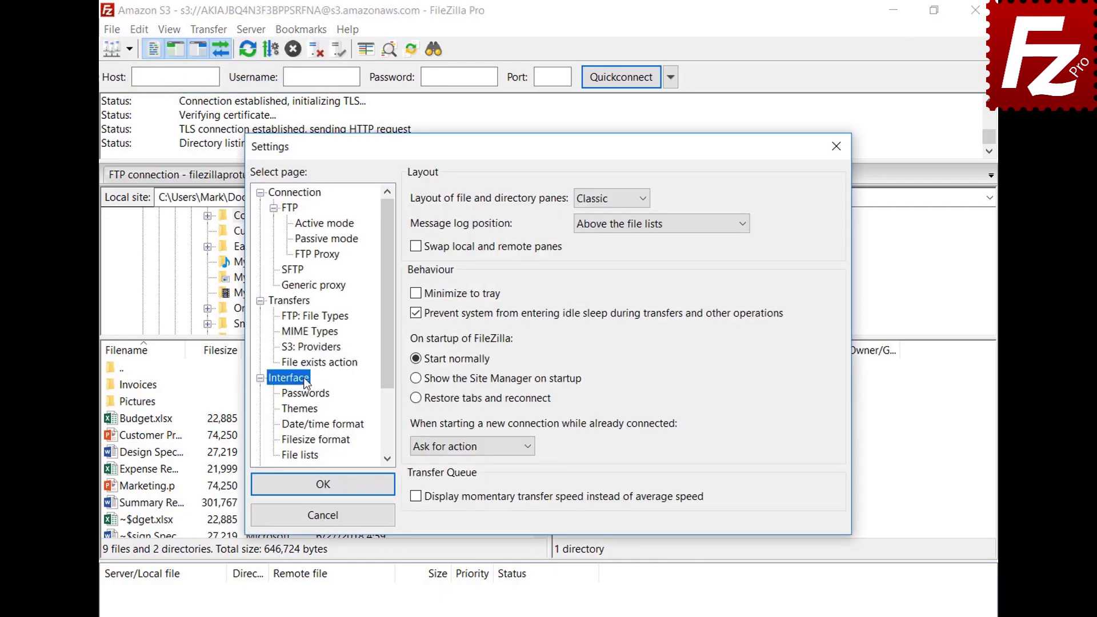
click(416, 398)
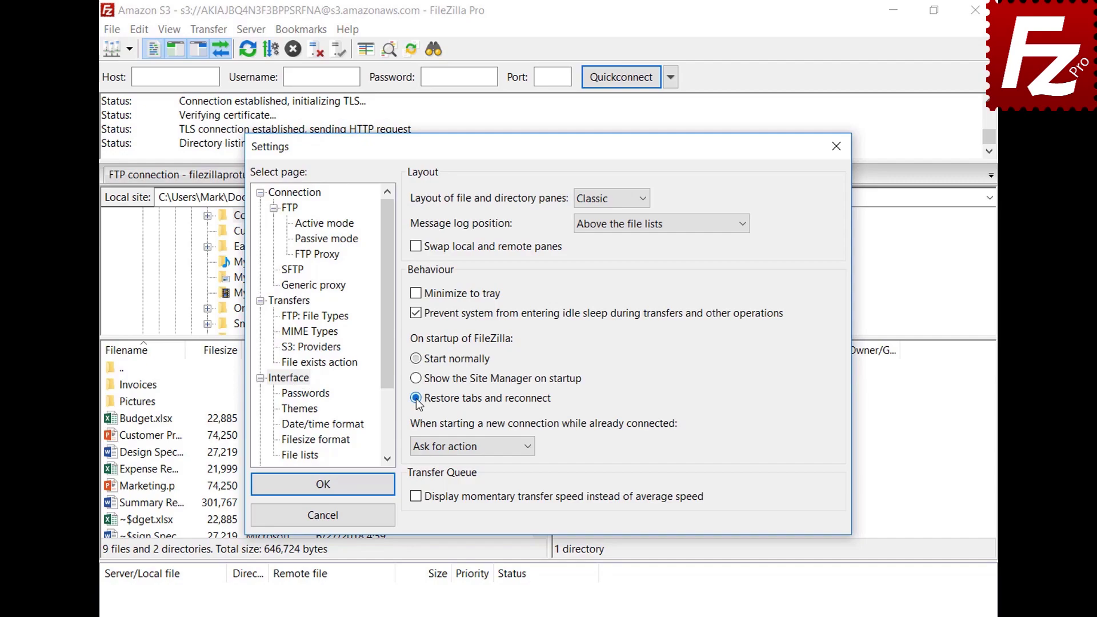
click(330, 486)
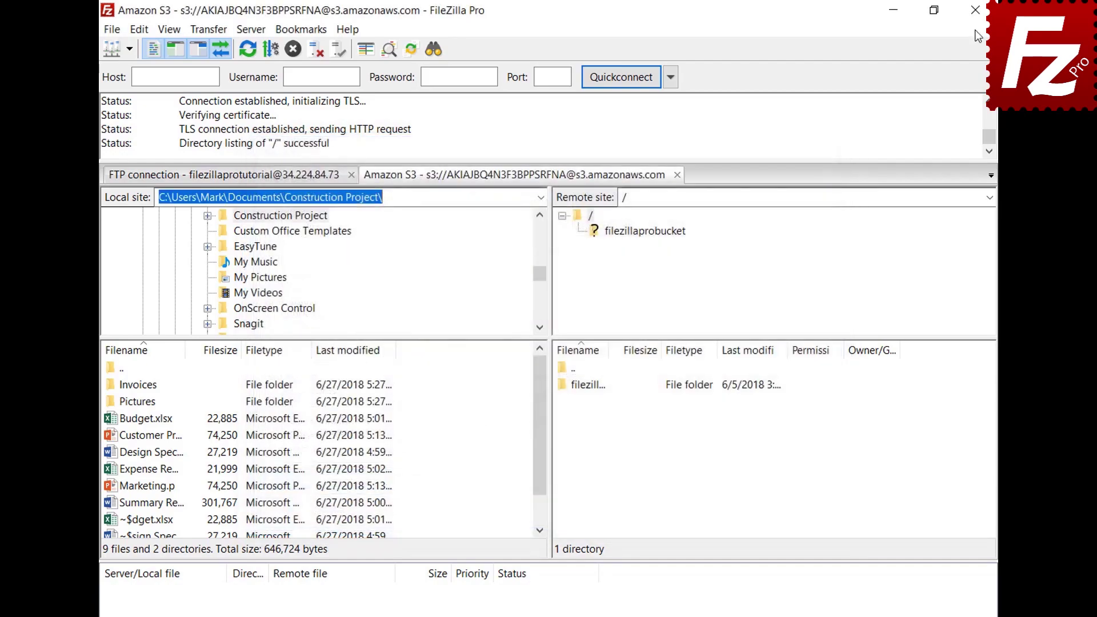
Restart FileZilla Pro to confirm both tabs reopen, then close the Amazon S3 tab.
click(976, 10)
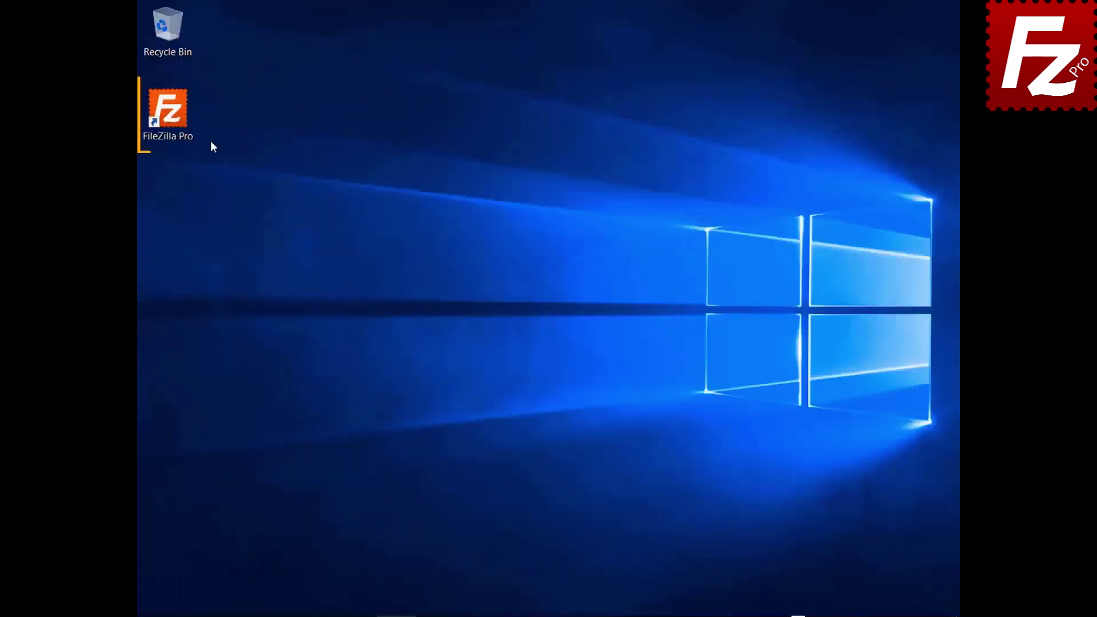
double_click(172, 114)
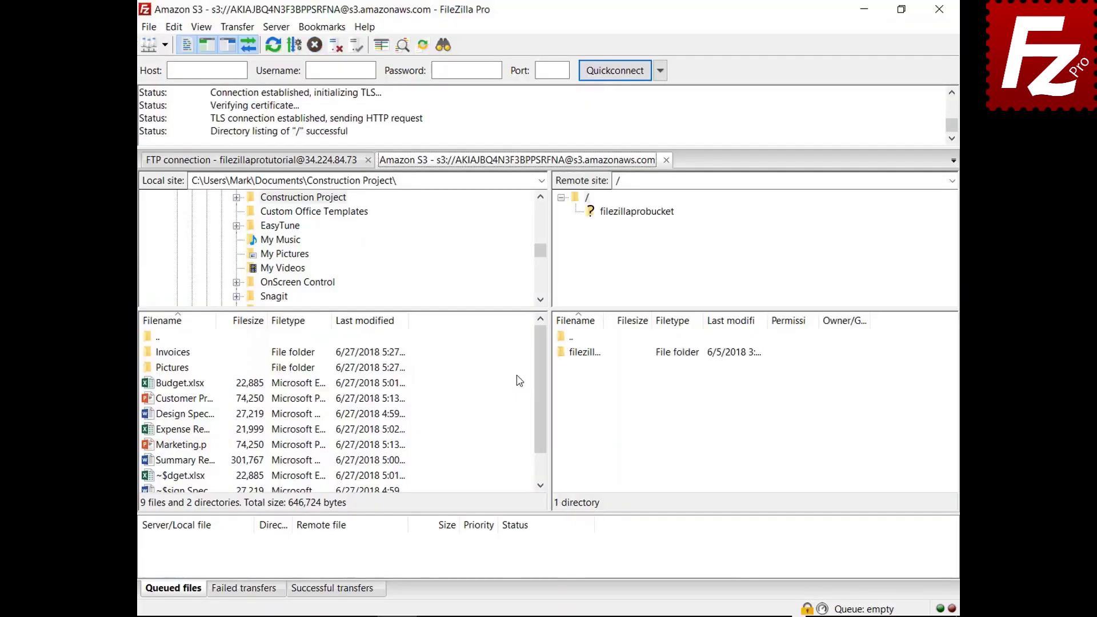
click(666, 160)
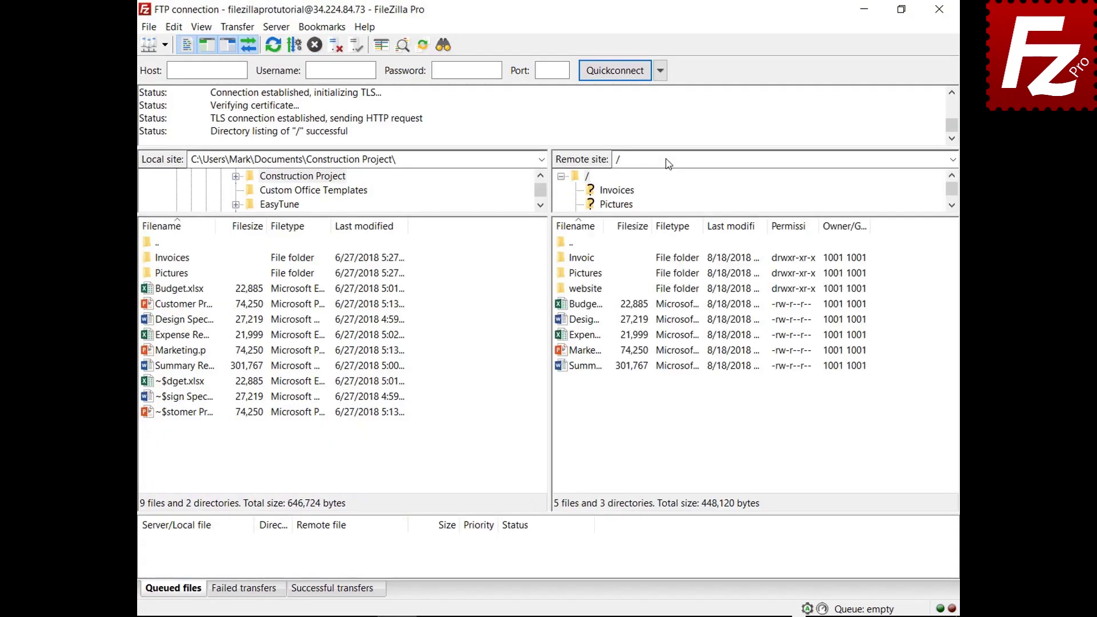
Set 'When starting a new connection' to Connect in new tab in Interface settings.
click(174, 27)
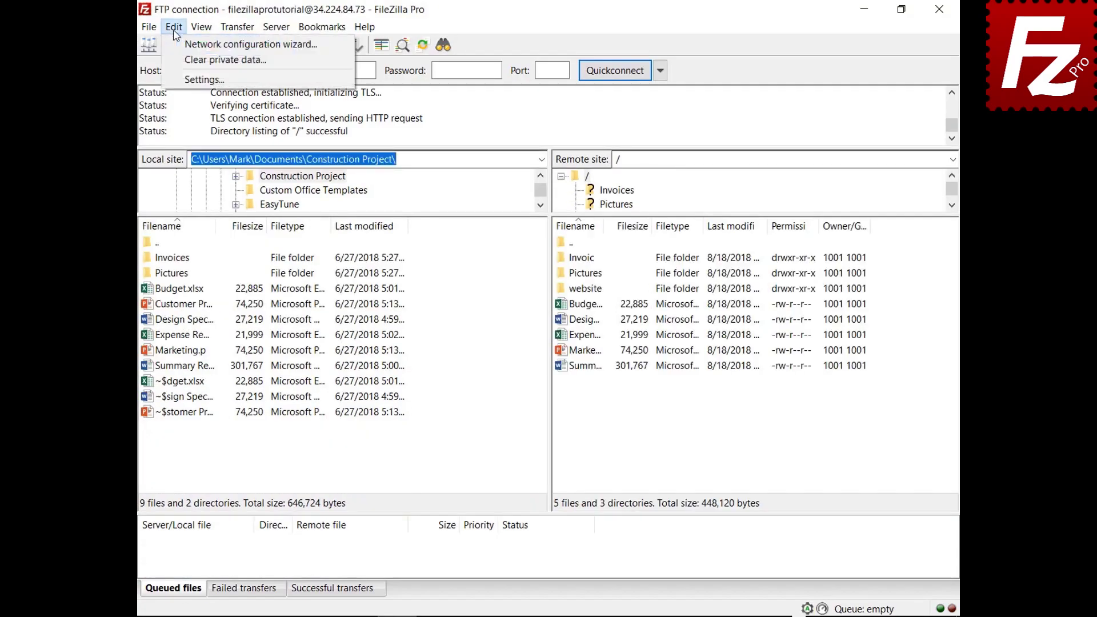
click(190, 80)
click(311, 346)
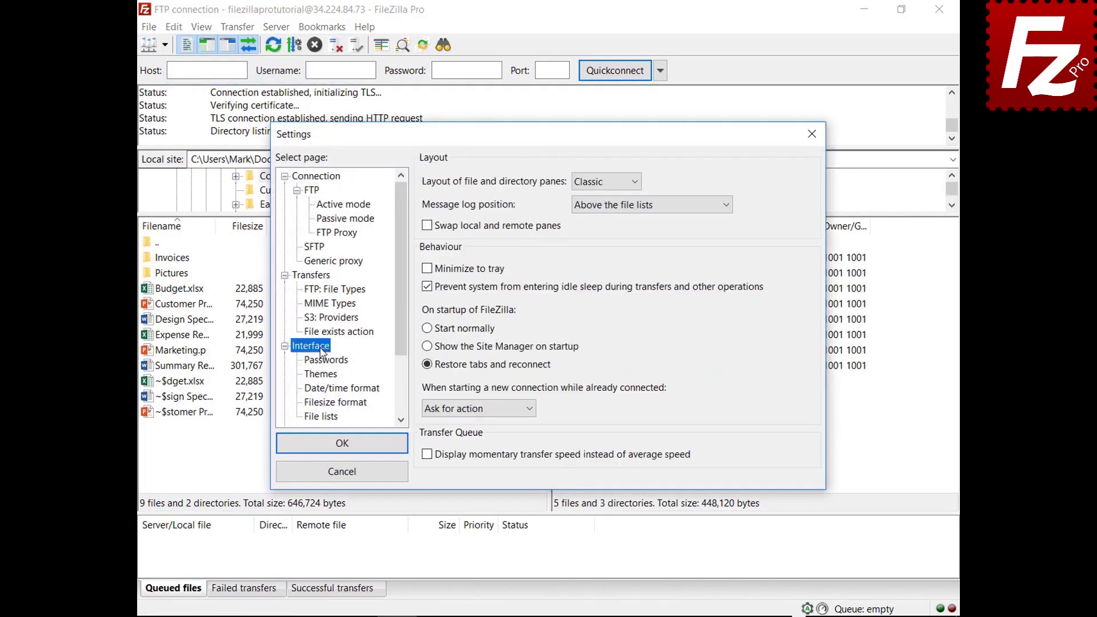
click(530, 409)
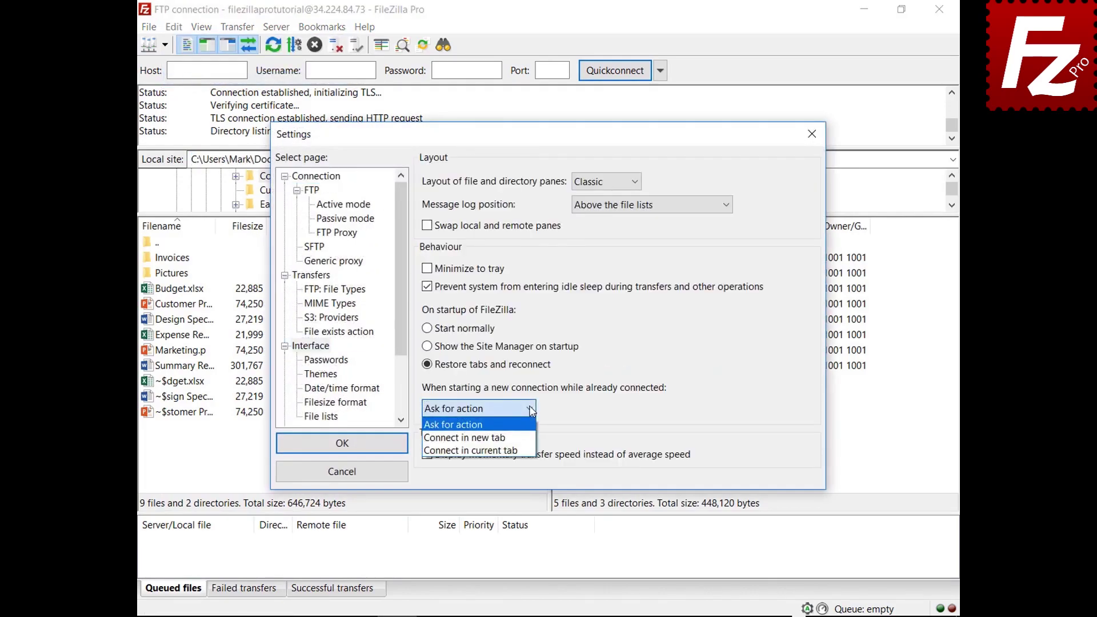
click(464, 438)
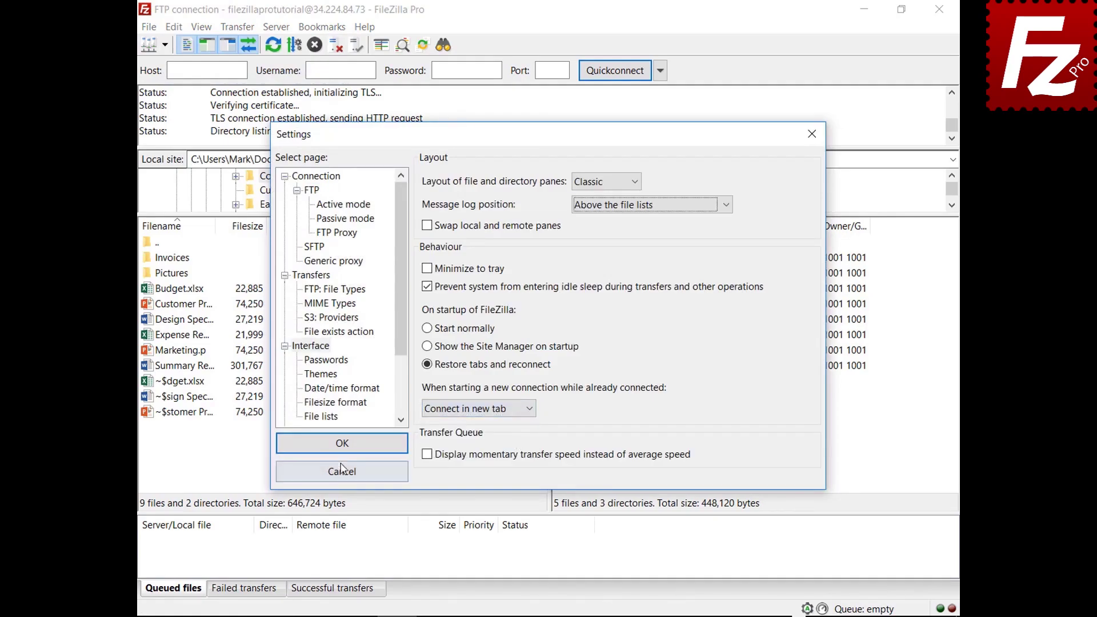
click(342, 444)
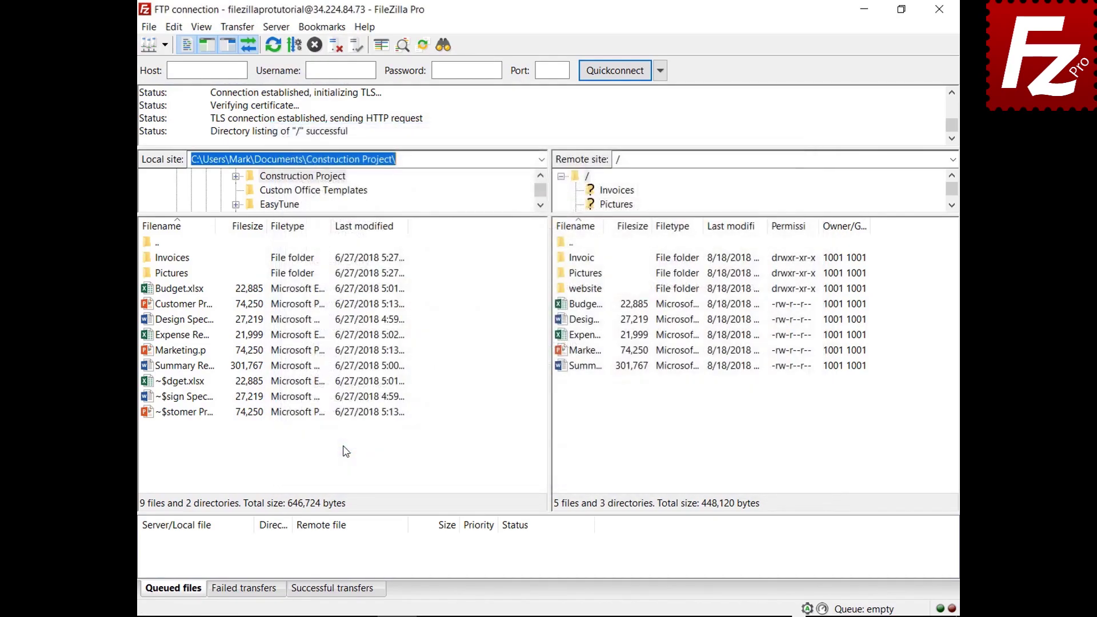
Connect to the saved Amazon S3 site so it opens in an additional tab.
click(165, 45)
click(171, 66)
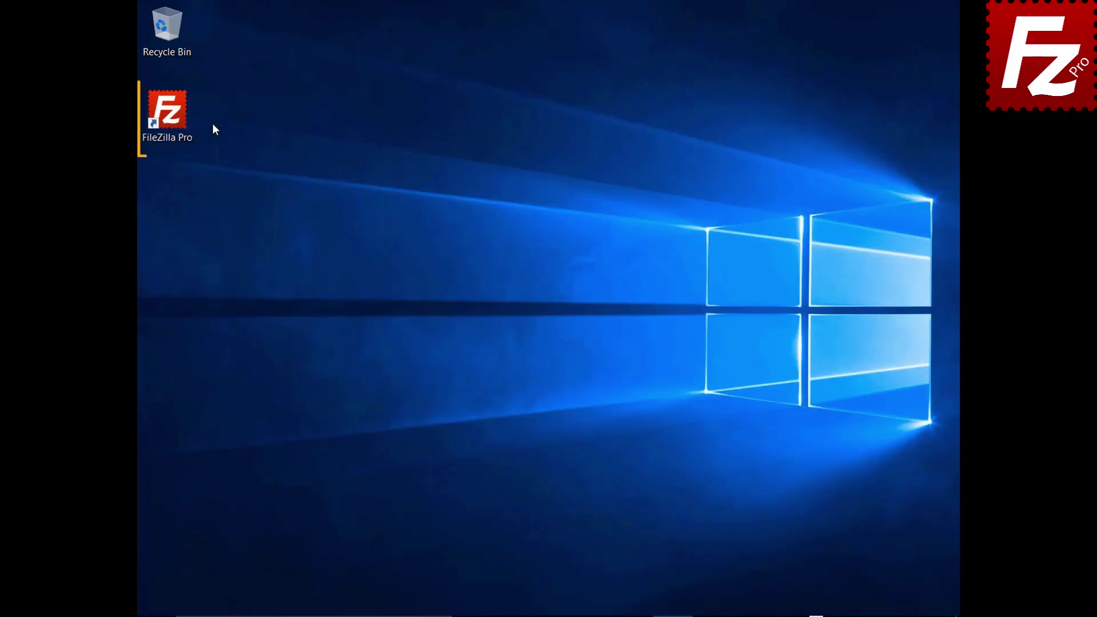
double_click(171, 118)
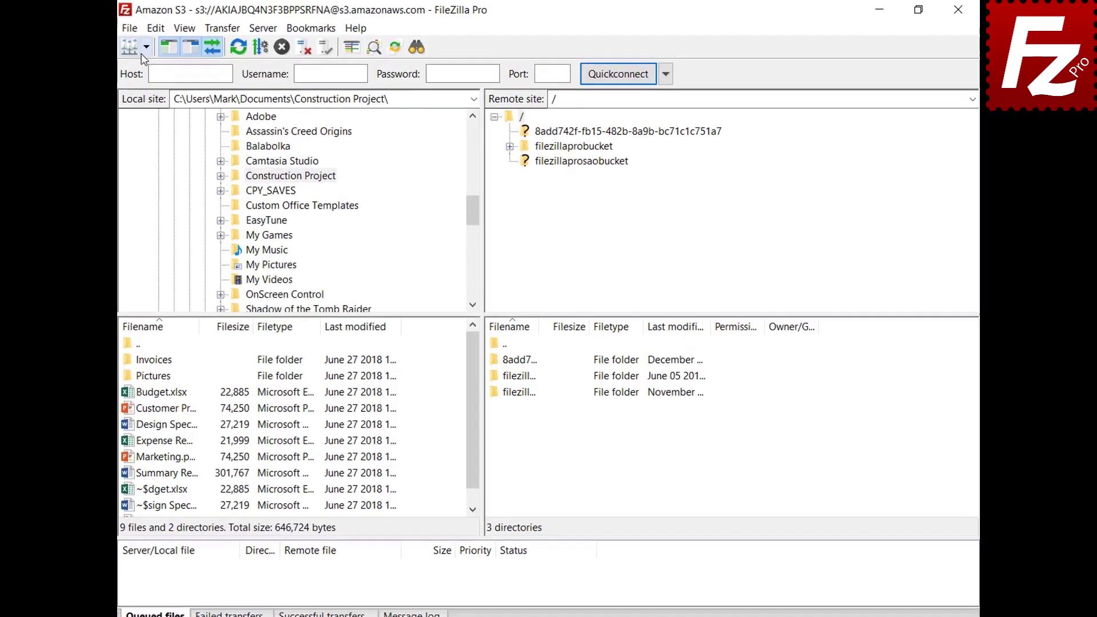
click(164, 45)
click(136, 67)
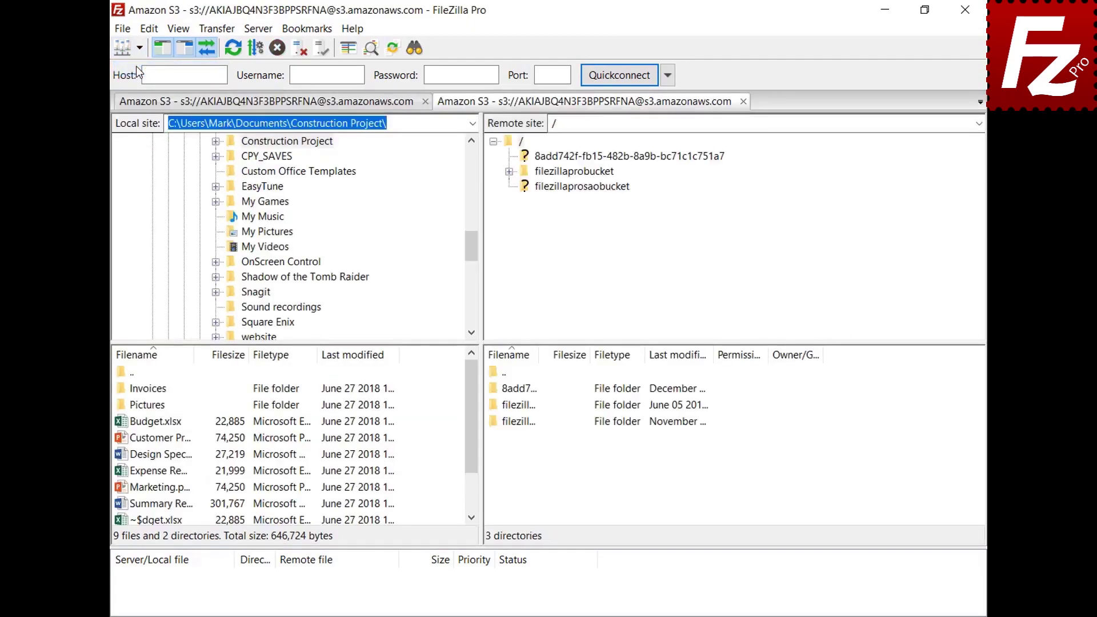
Expand filezillaprobucket and open README for editing with View/Edit.
click(582, 173)
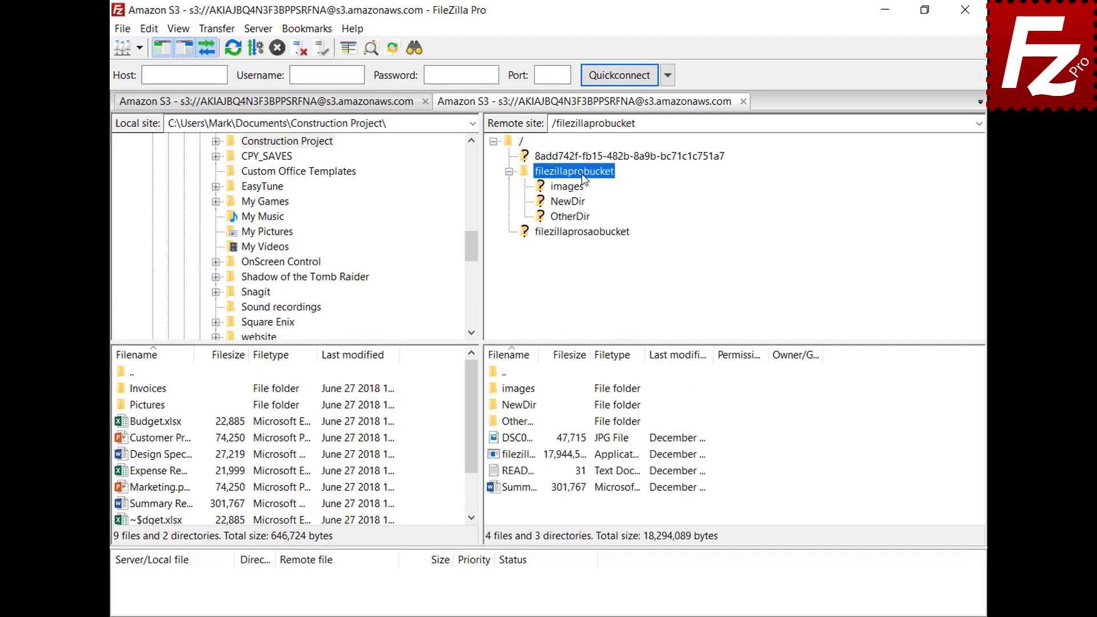
right_click(515, 475)
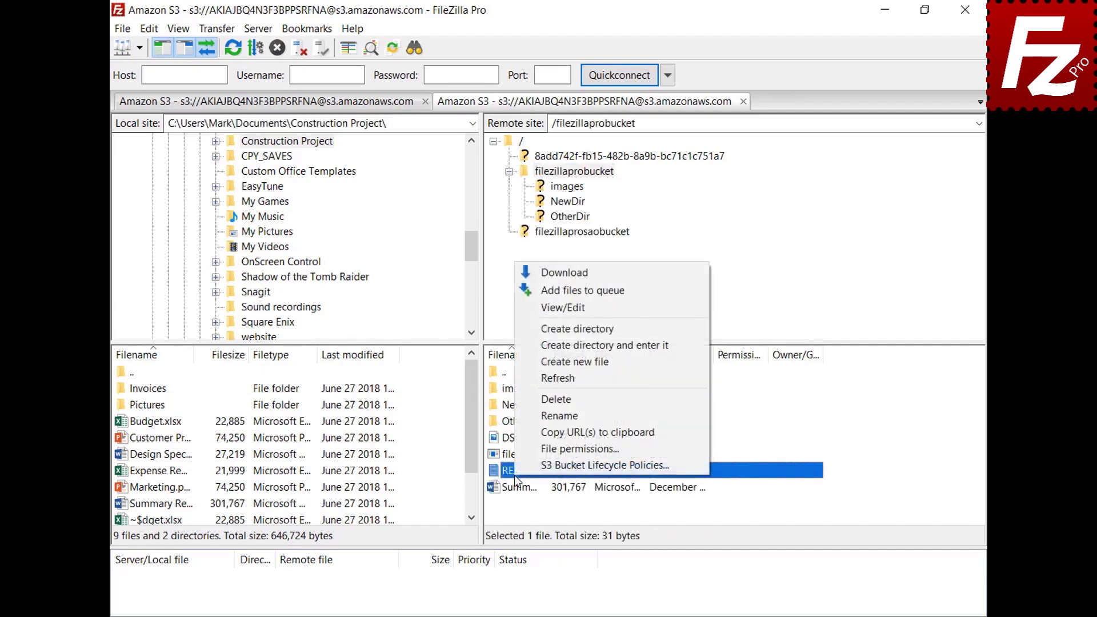
click(564, 312)
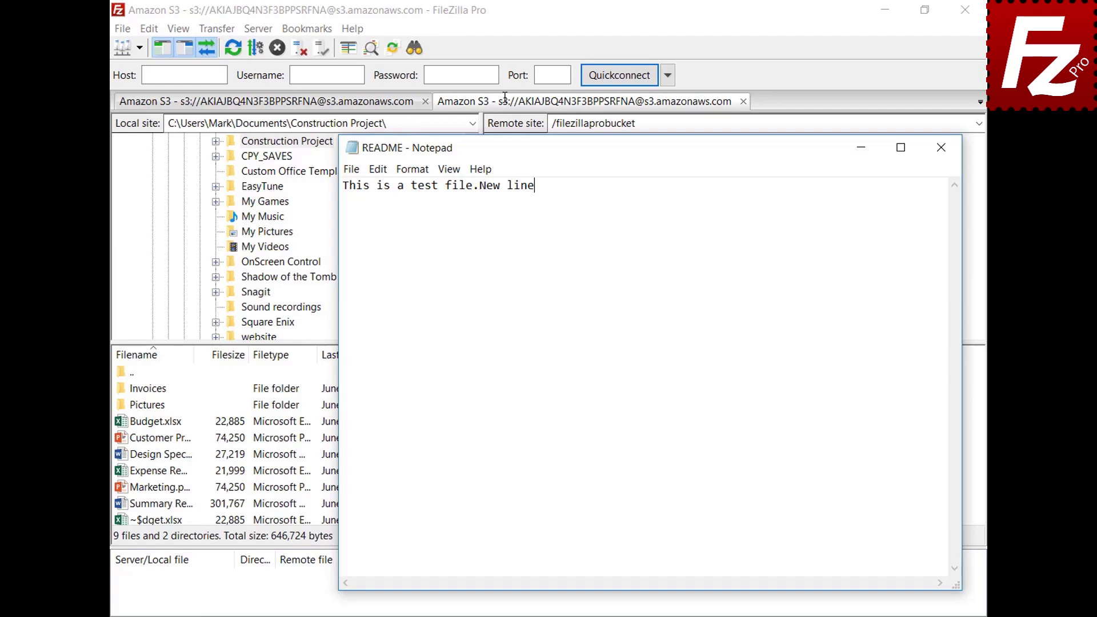
Add a second line 'New line' to README and save it when closing Notepad.
key(Return)
text(New line)
click(943, 155)
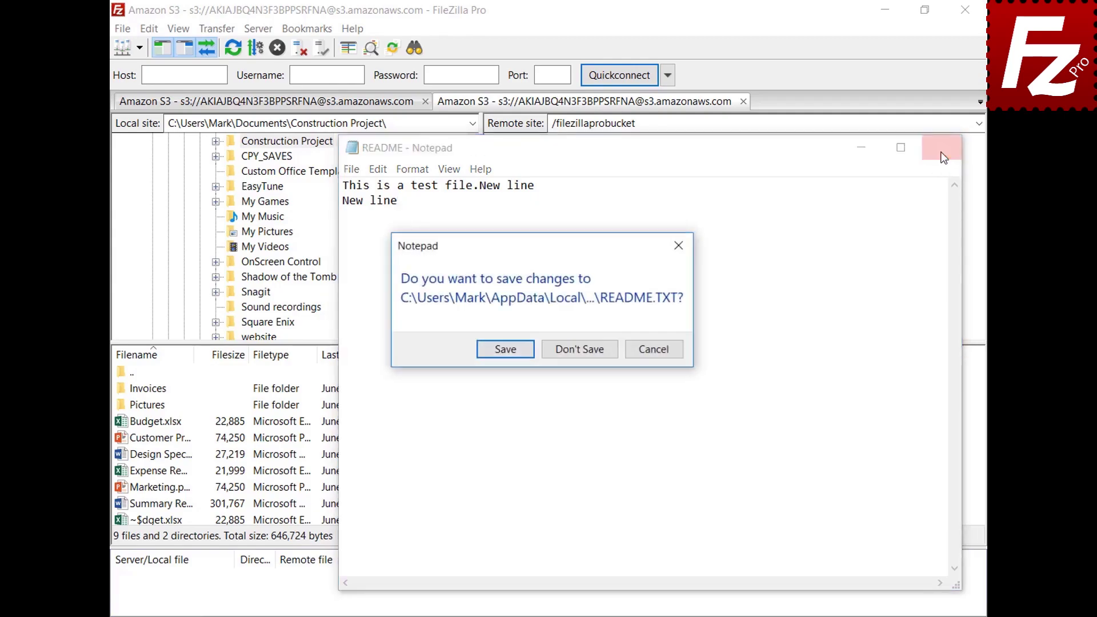
click(504, 352)
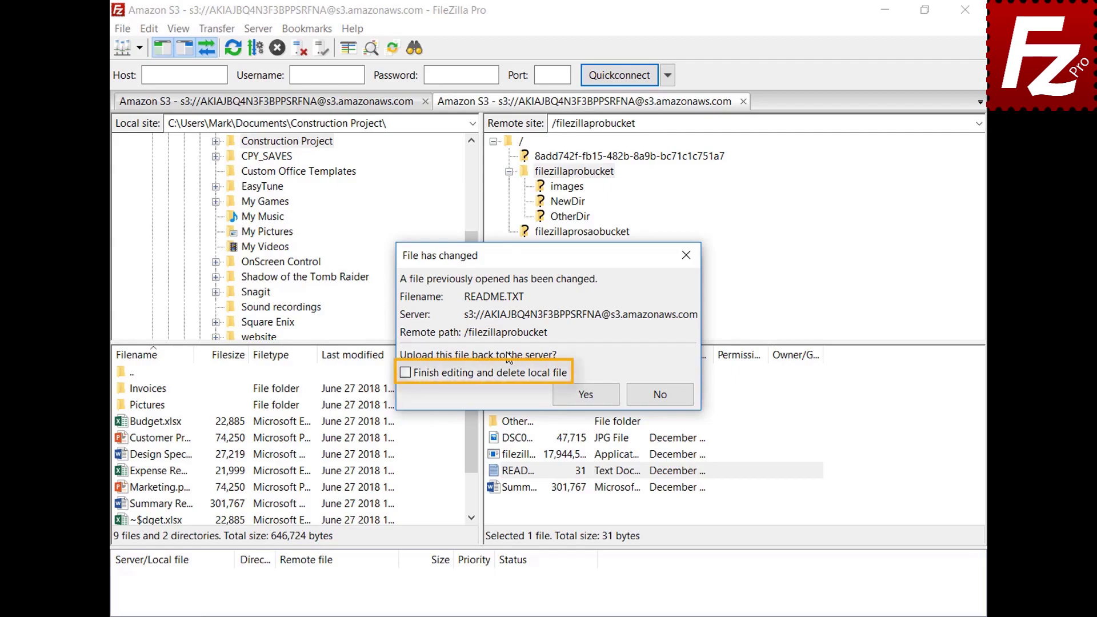
Upload the changed README.TXT to the bucket, then list files being edited and select README.TXT.
click(590, 396)
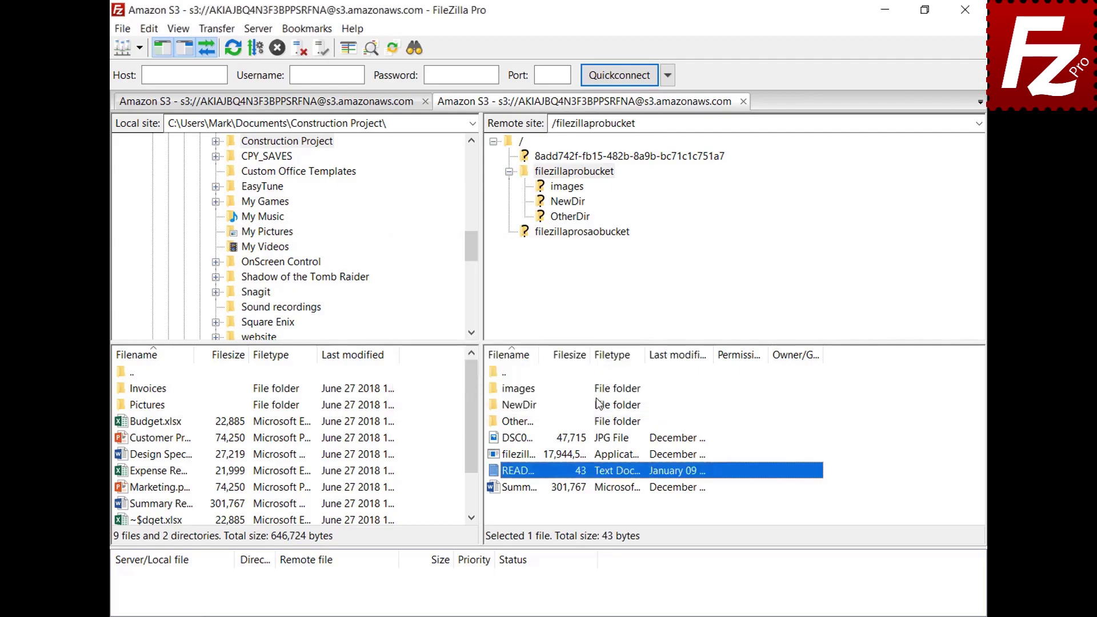
click(122, 28)
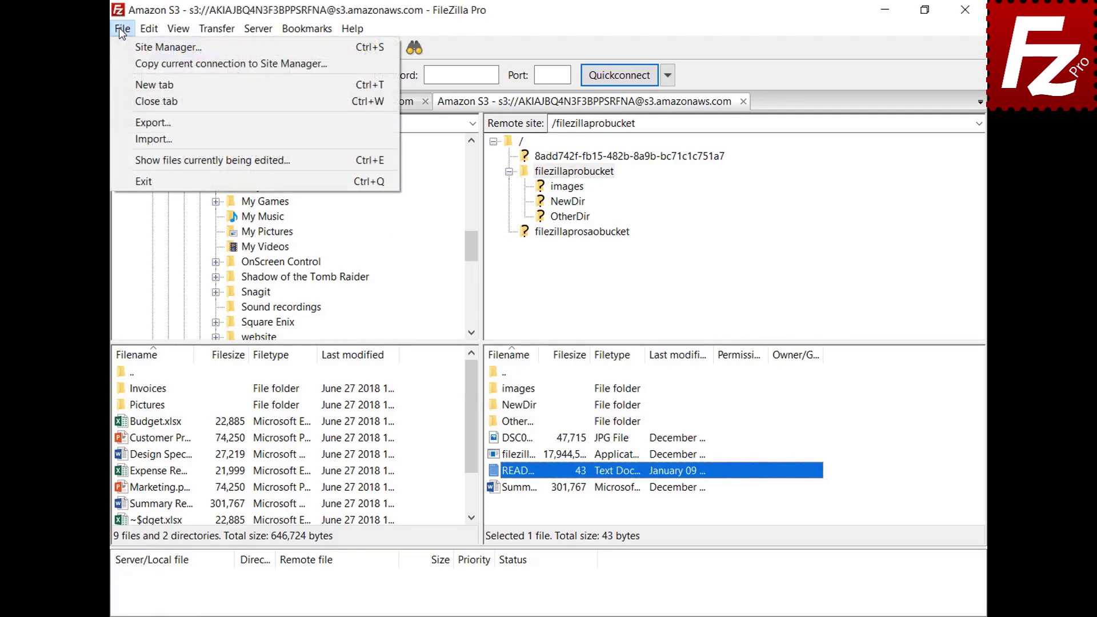
click(143, 159)
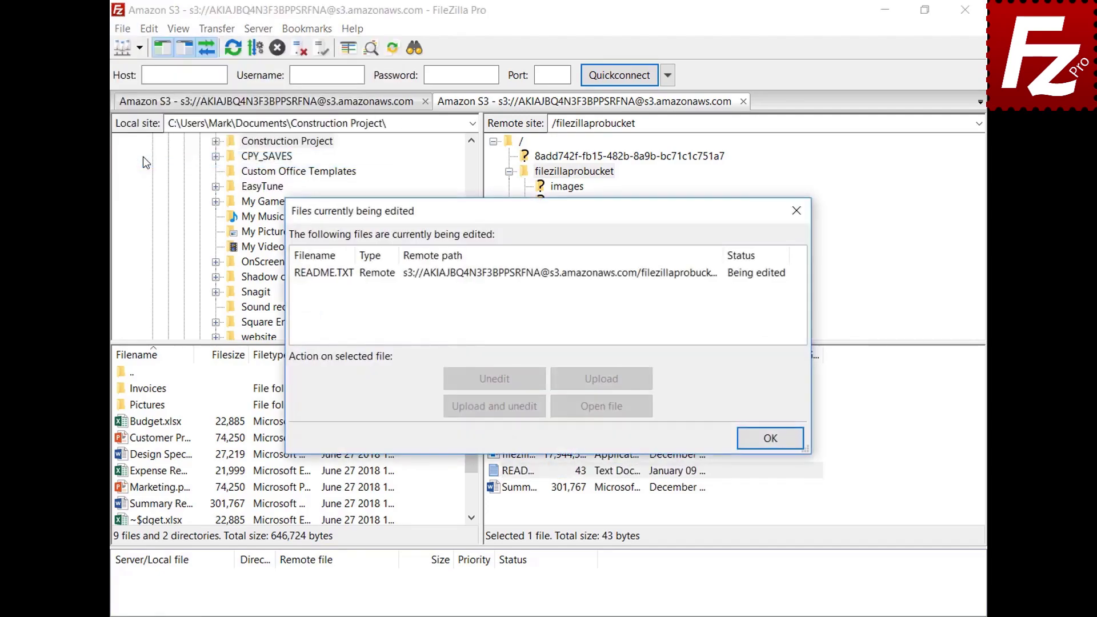
click(513, 274)
click(512, 277)
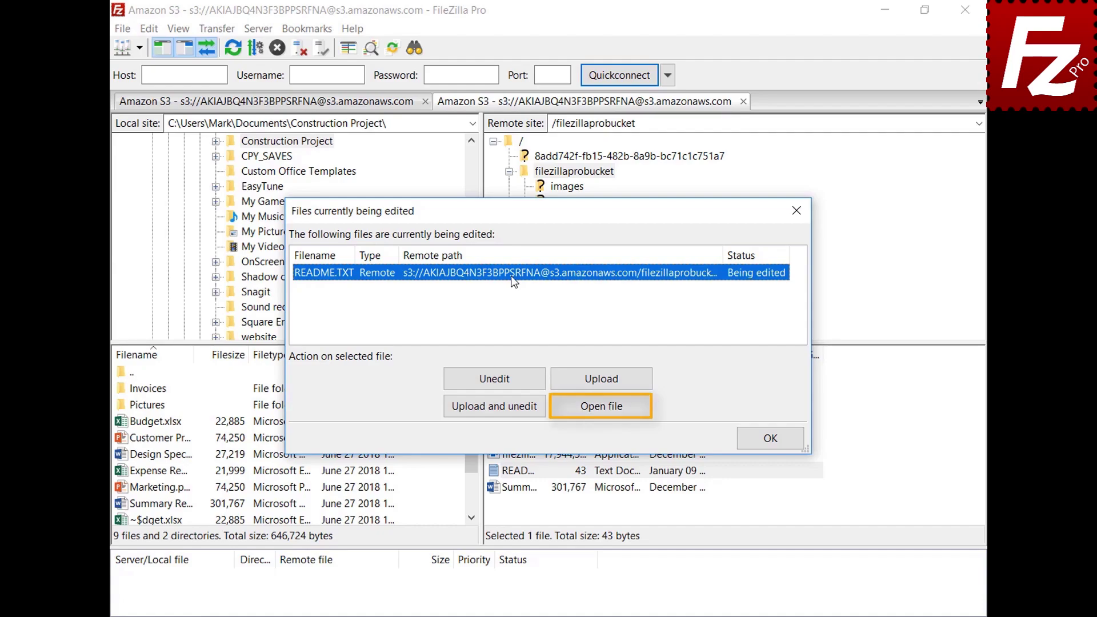
Add a custom filetype association opening jpg files with C:\Windows\system32\mspaint.exe.
click(772, 438)
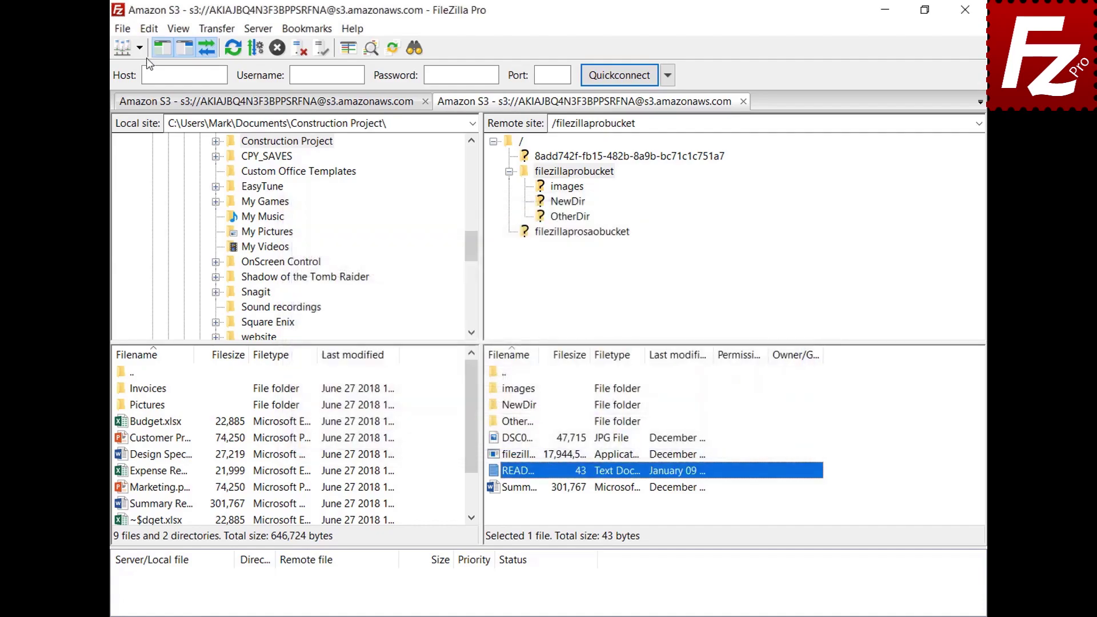
click(150, 31)
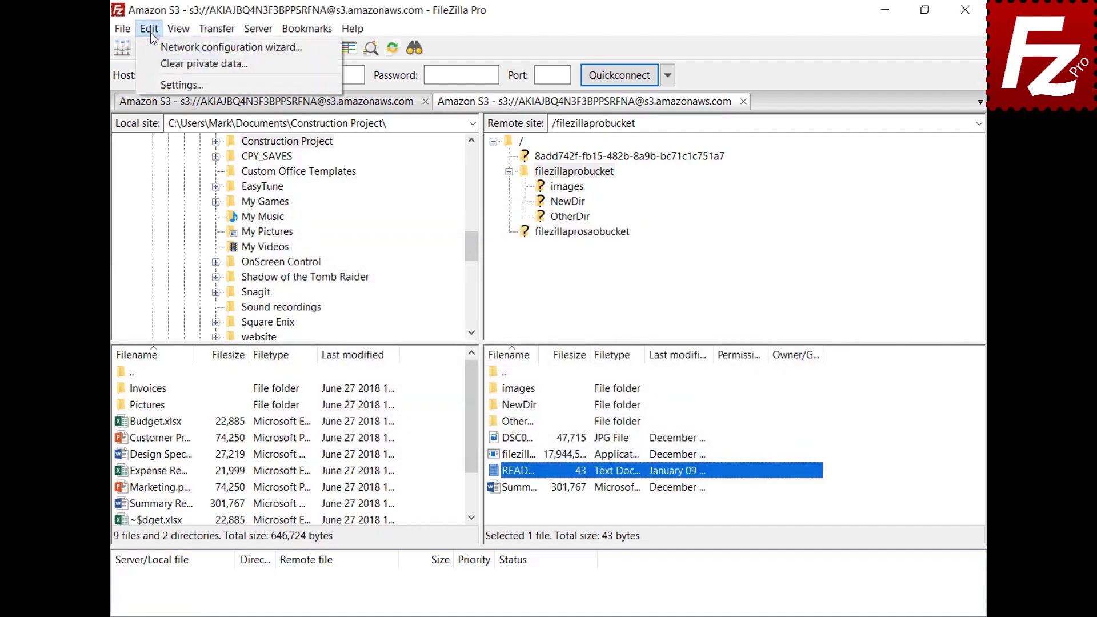
click(156, 86)
drag(389, 218, 398, 297)
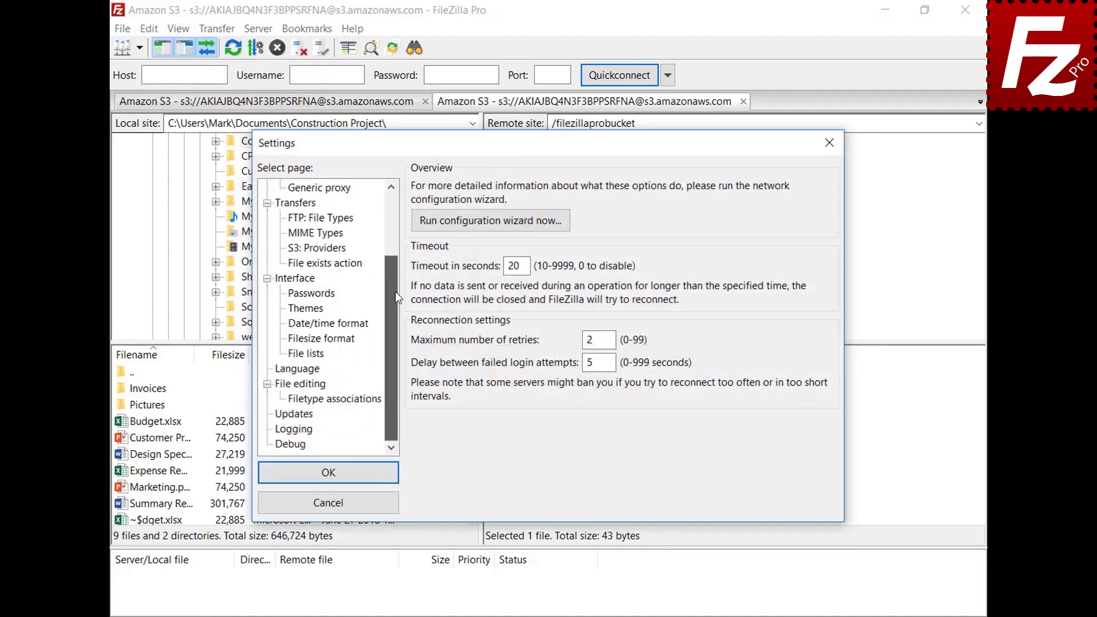
click(297, 384)
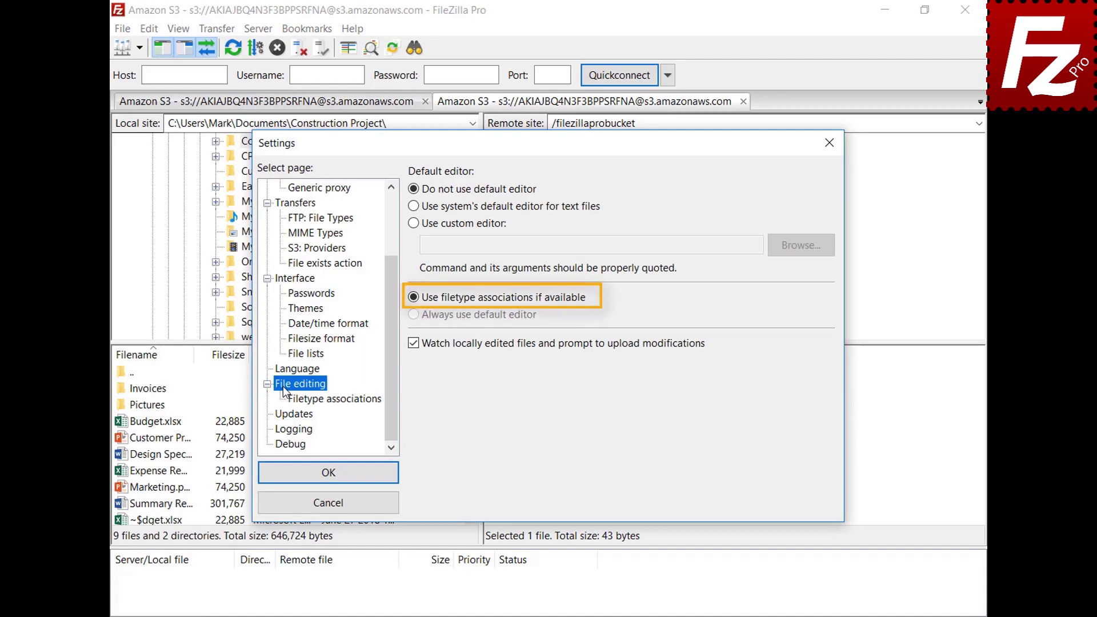
click(344, 401)
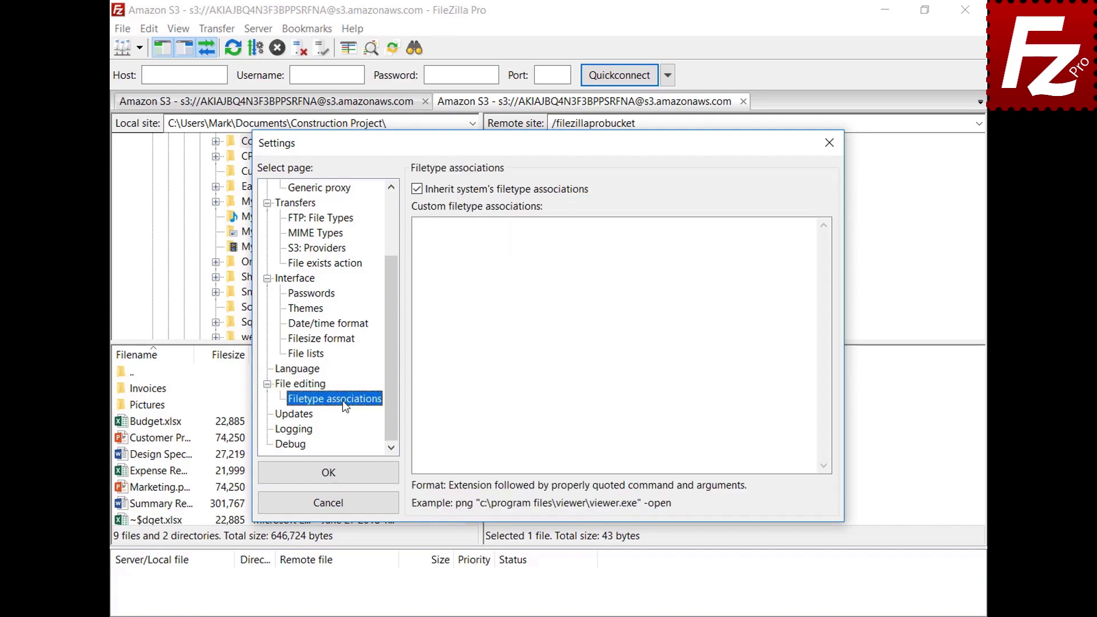
click(792, 239)
text(jpg "C:\Windows\system32\mspaint.exe")
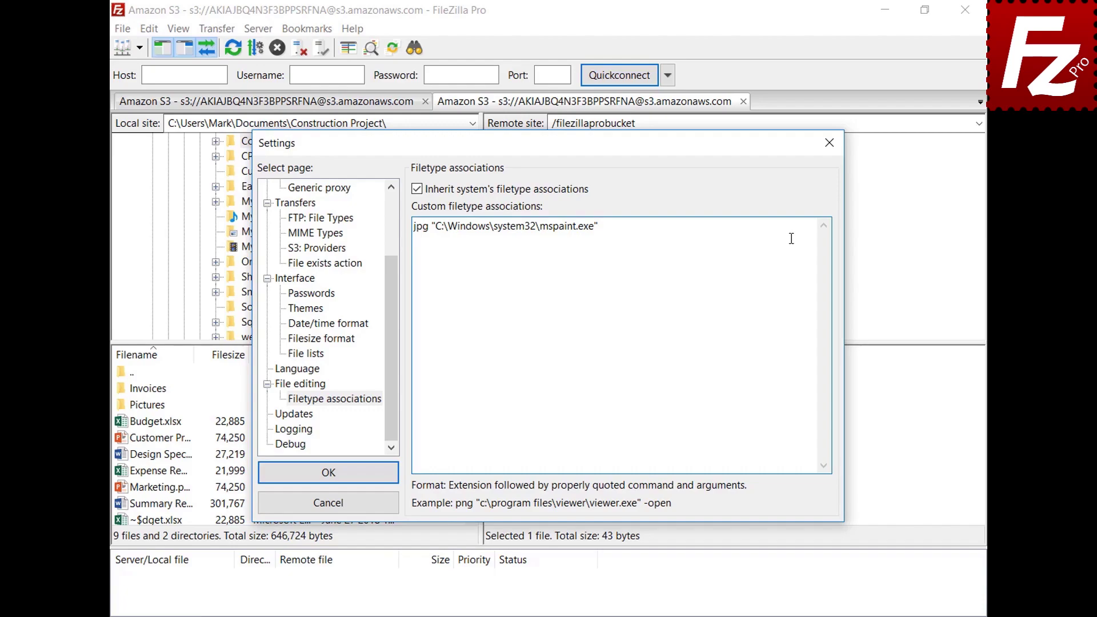
click(269, 481)
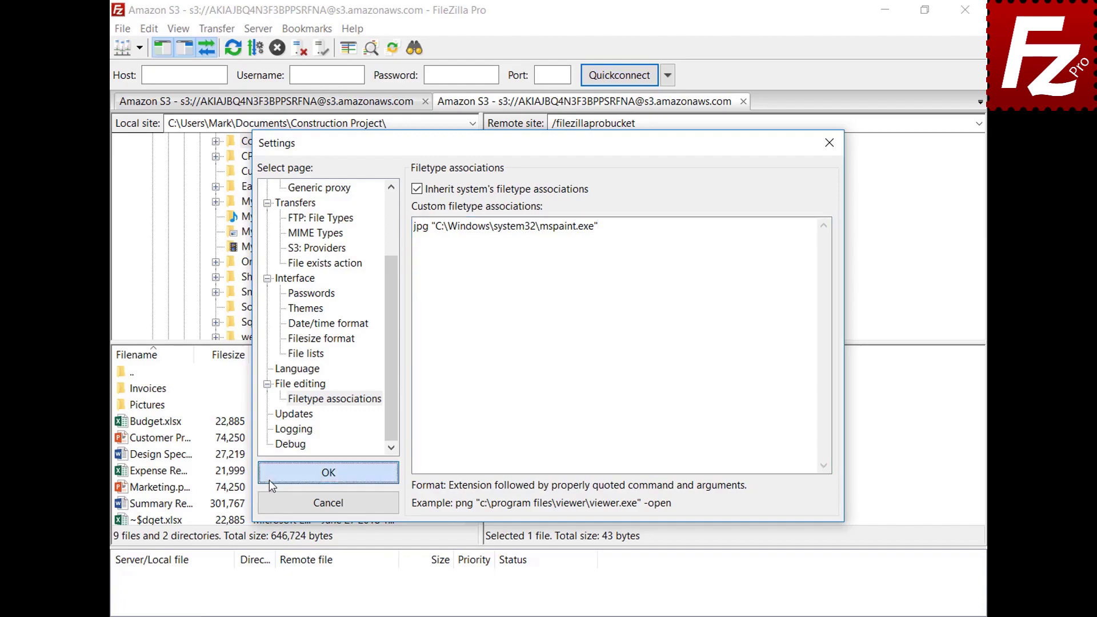
Open the DSC00079 image in Paint through its new association, then close Paint.
right_click(494, 439)
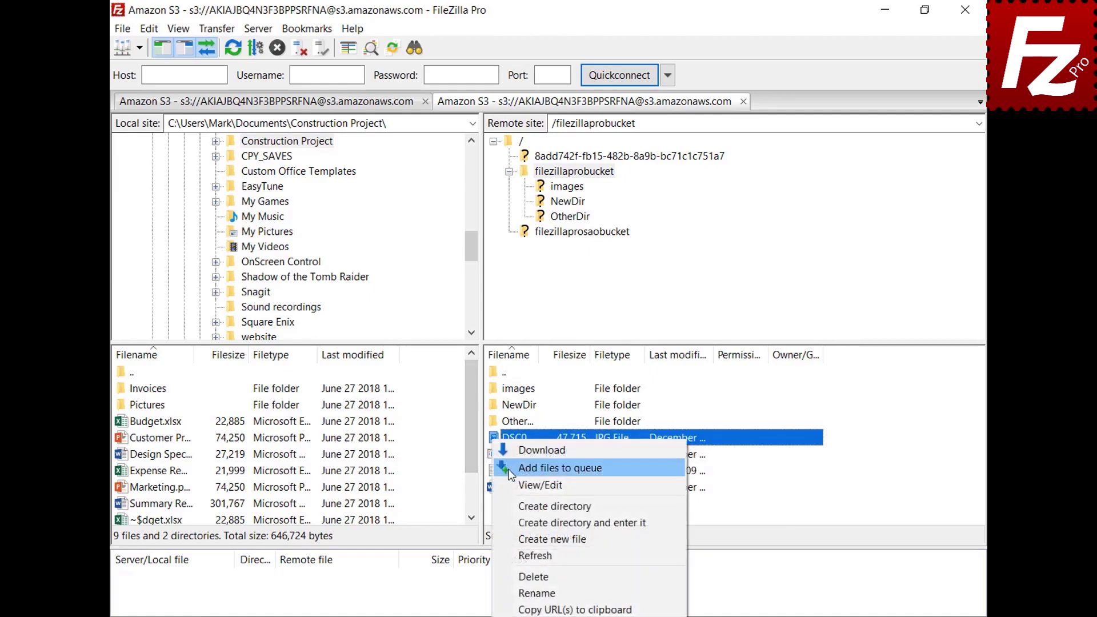
click(513, 485)
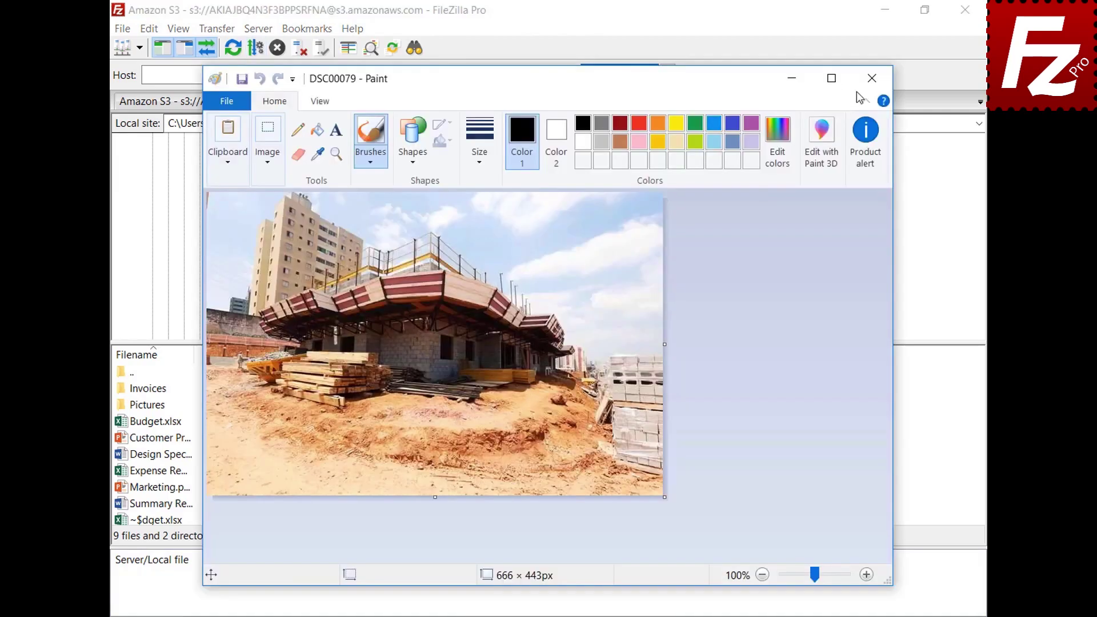
click(872, 78)
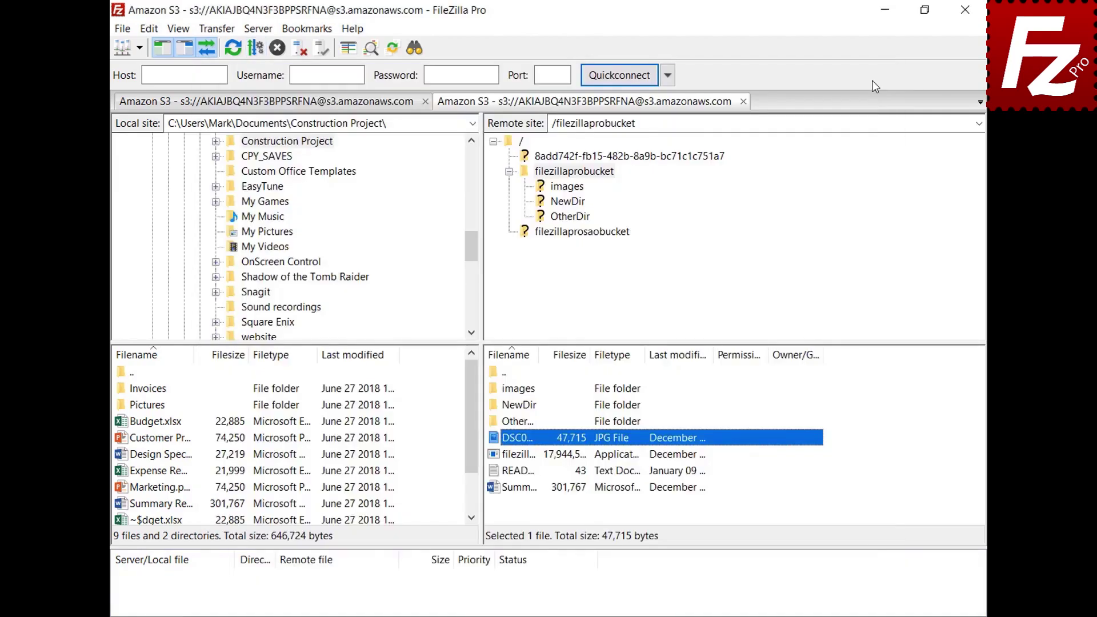
Open Settings again and review the File editing preferences.
click(149, 29)
click(159, 84)
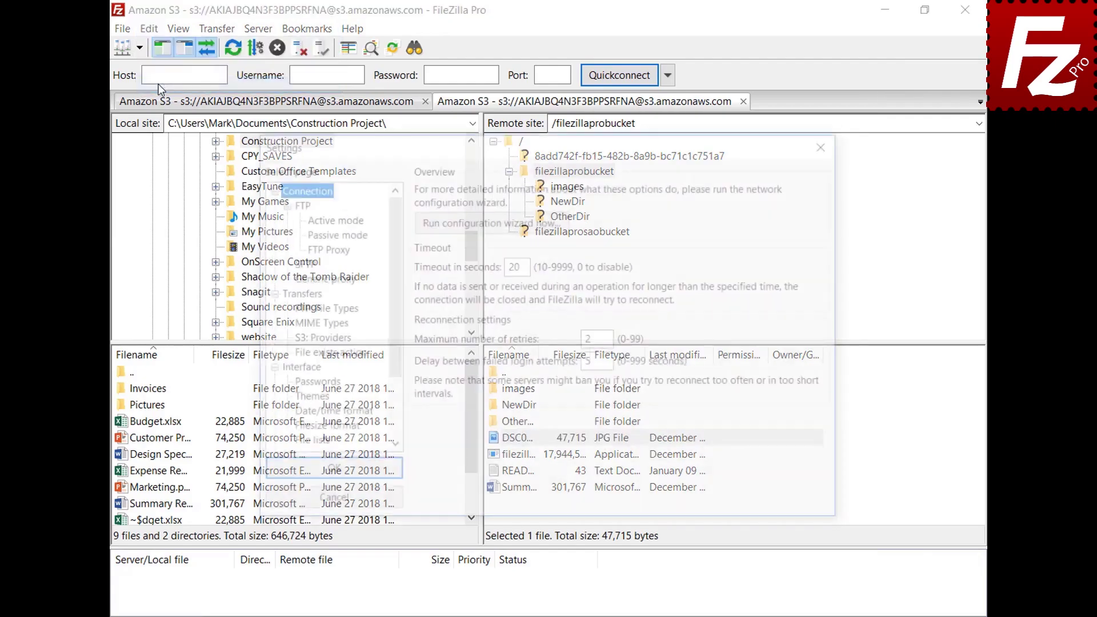
scroll(392, 230, down, 2)
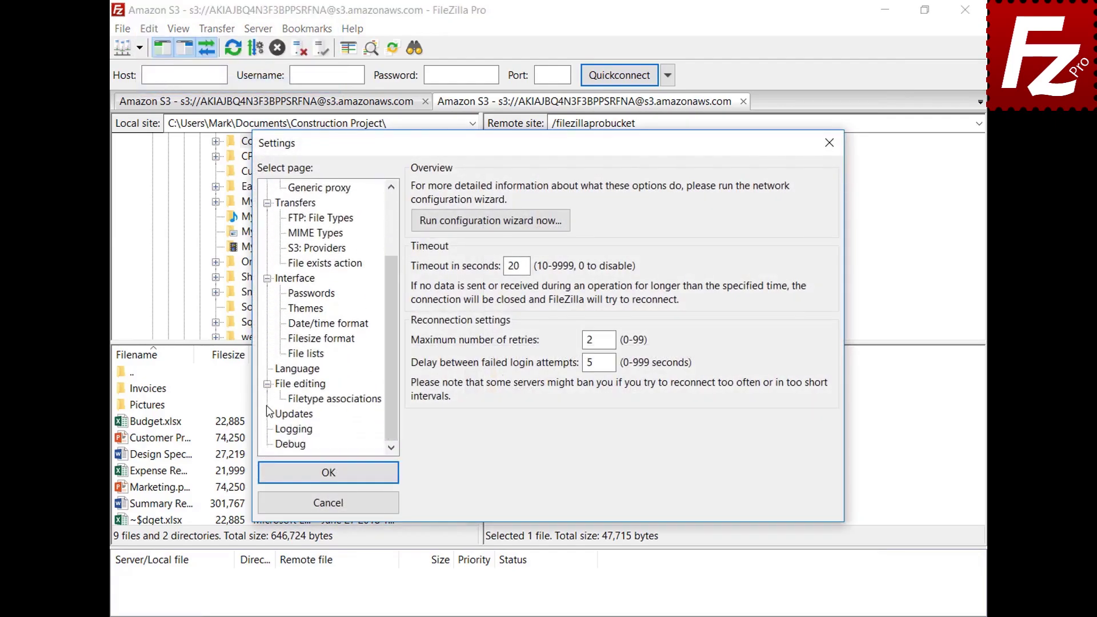
click(284, 389)
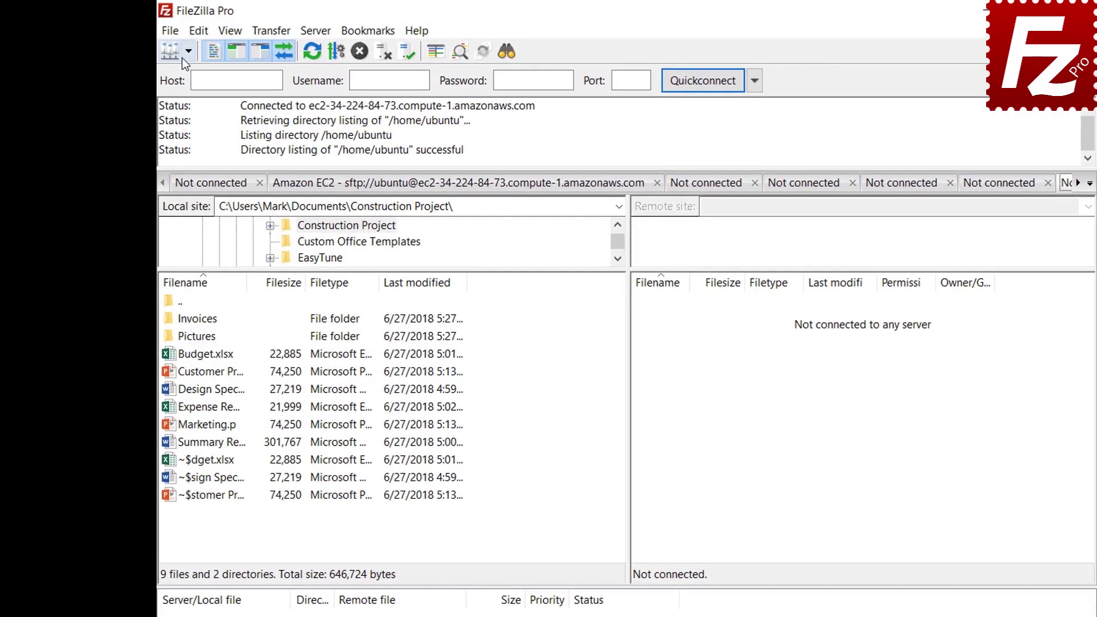
Connect to the FTP site and start a site-specific bookmark named FTP-Pictures.
click(164, 45)
click(193, 73)
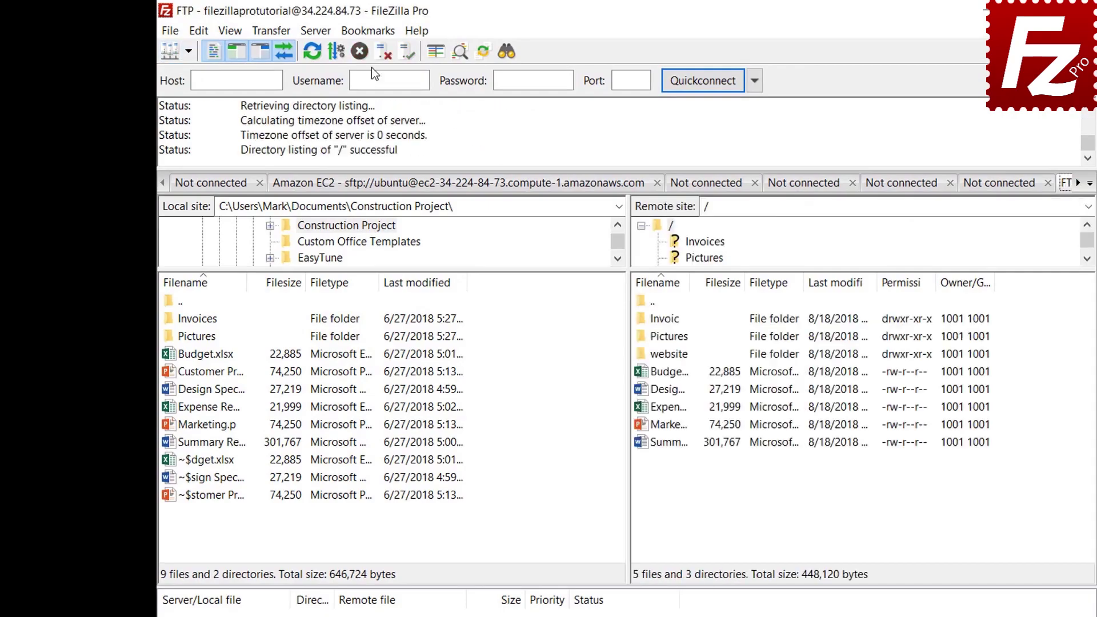
click(372, 37)
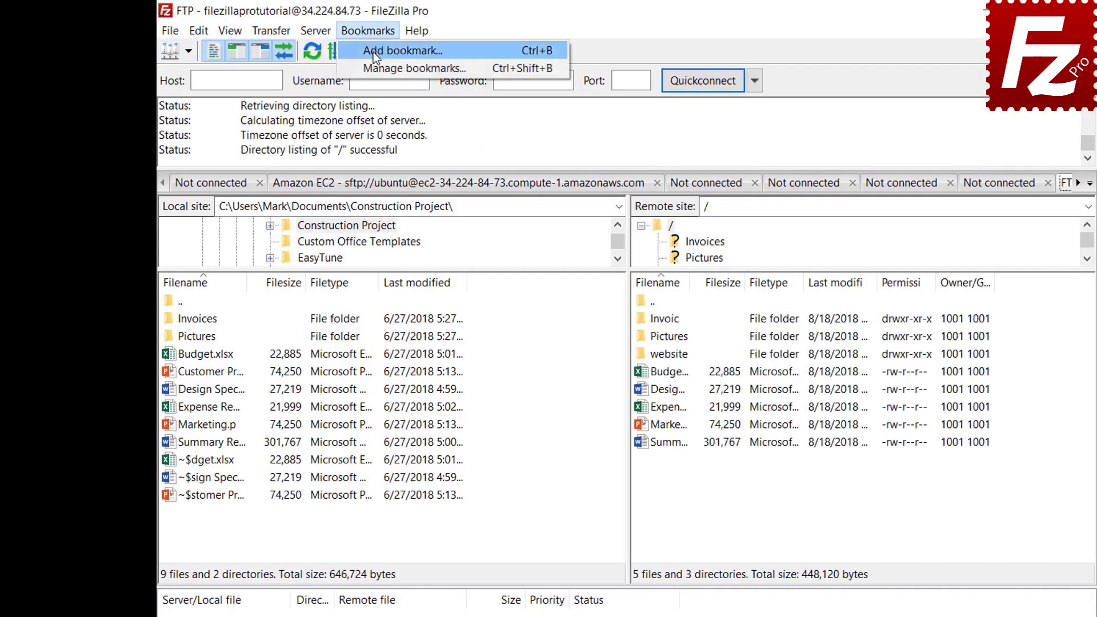
click(372, 53)
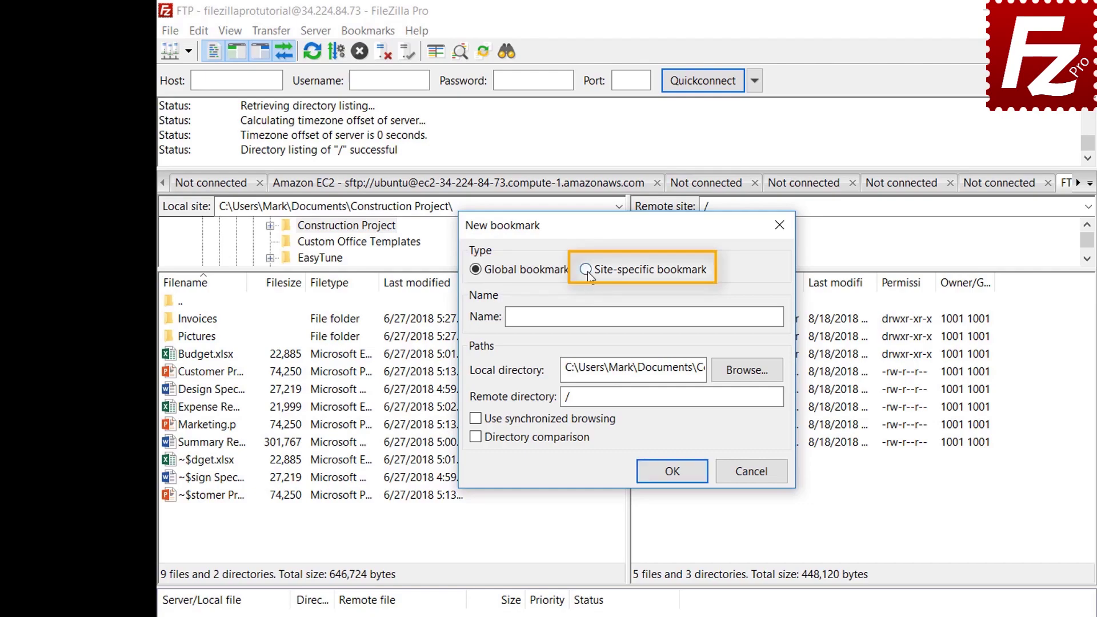
click(586, 271)
click(725, 313)
text(FTP-Pictures)
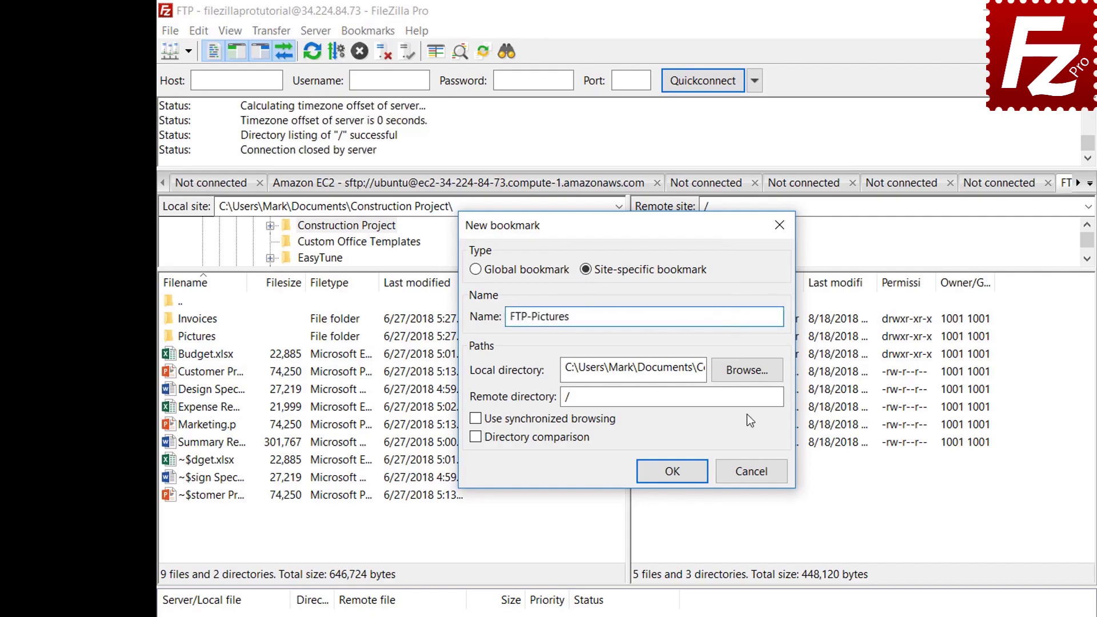
Set the bookmark's local folder to Pictures and remote folder to /Pictures, and save it.
click(748, 371)
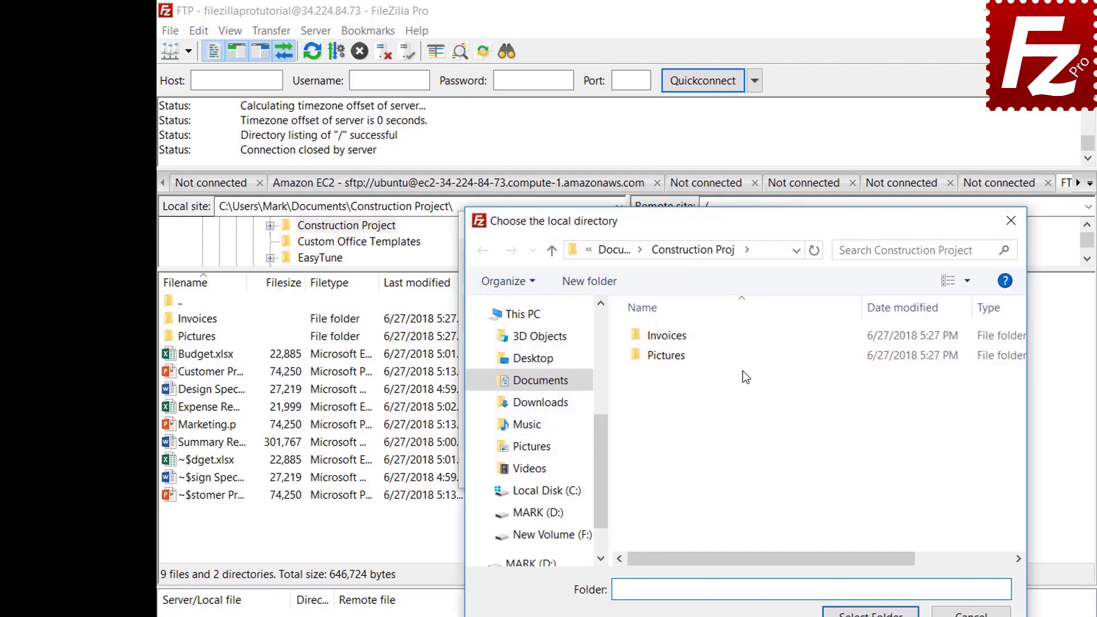
double_click(670, 358)
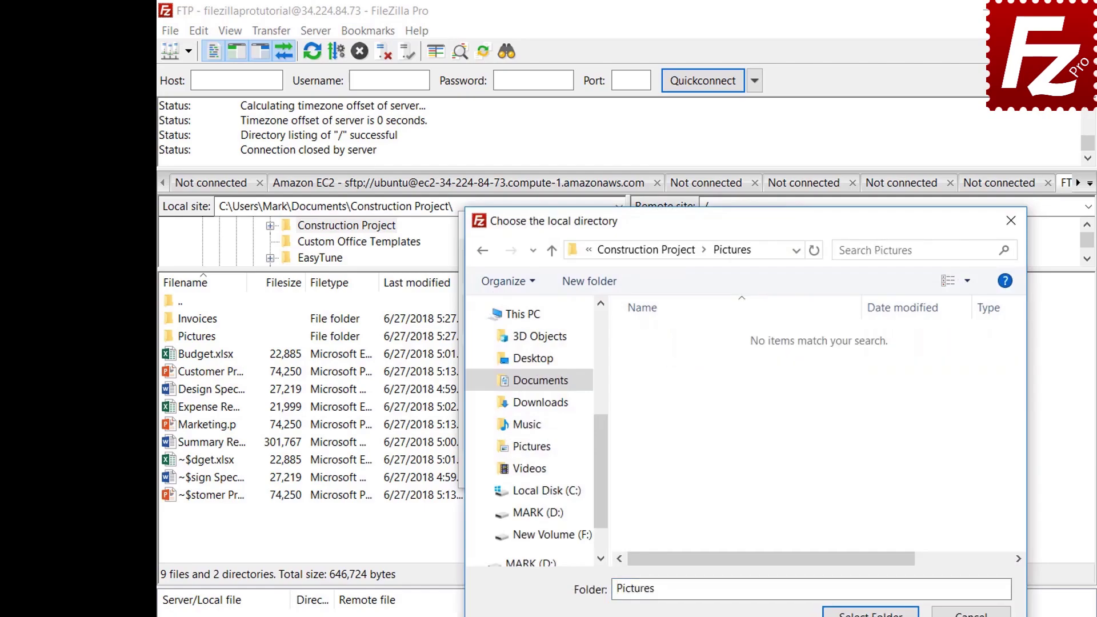
click(870, 613)
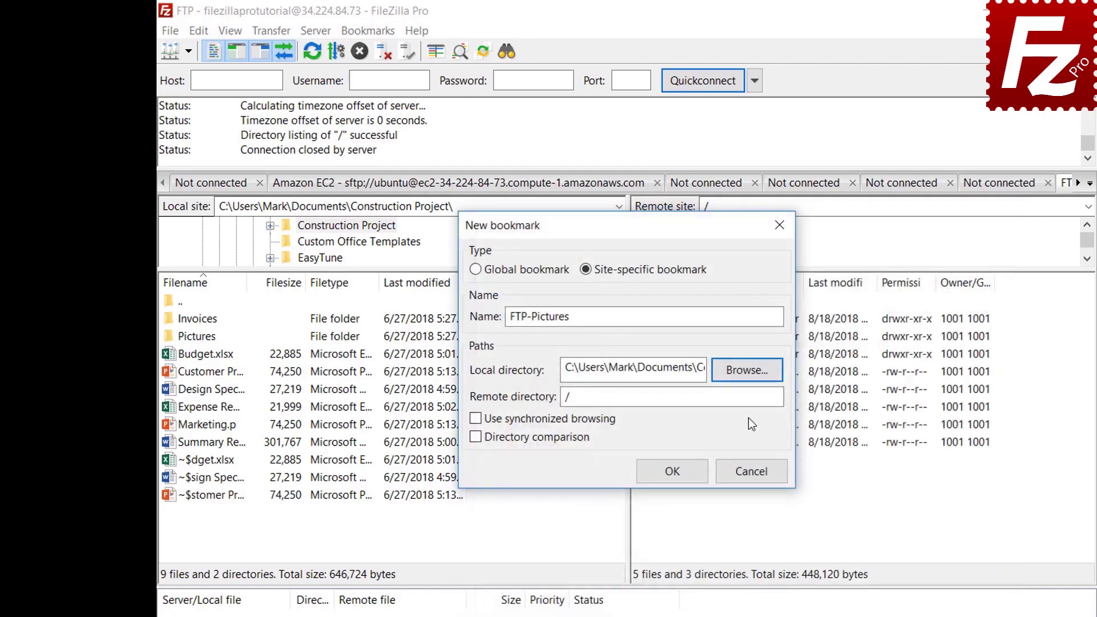
click(749, 400)
text(Pic)
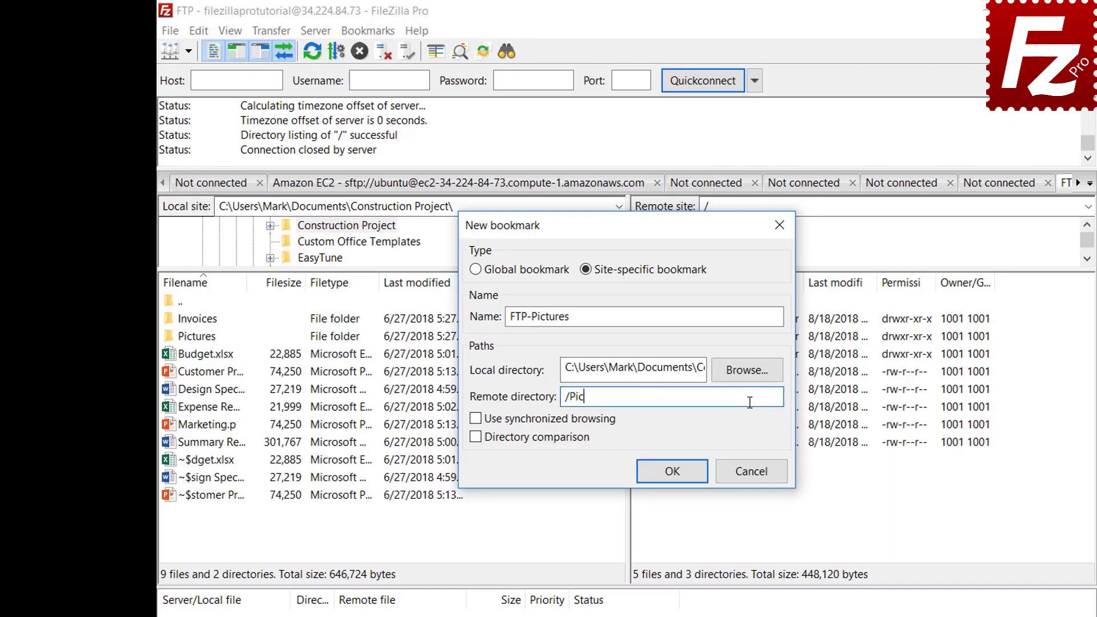
text(tures)
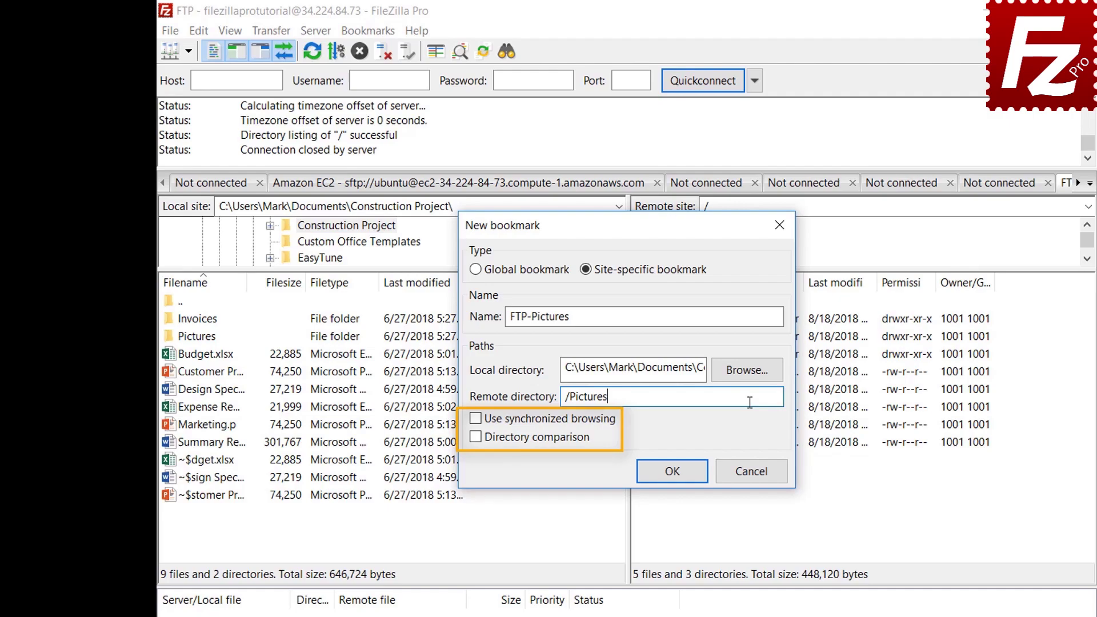
click(681, 478)
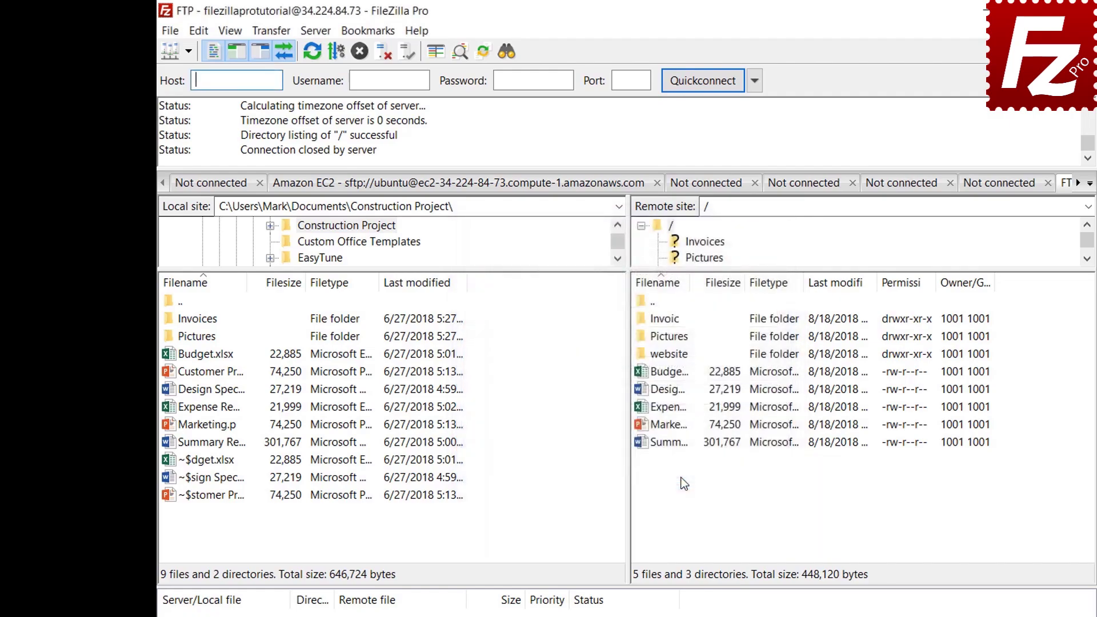
Jump to the FTP-Pictures bookmark folders, then disconnect from the FTP server.
click(370, 33)
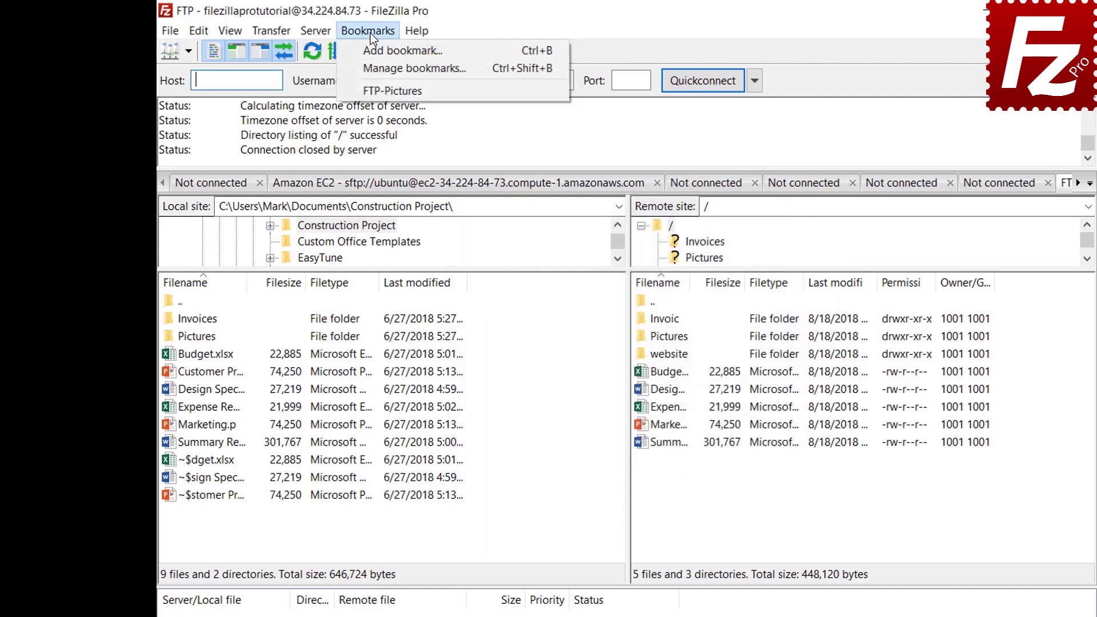
click(370, 92)
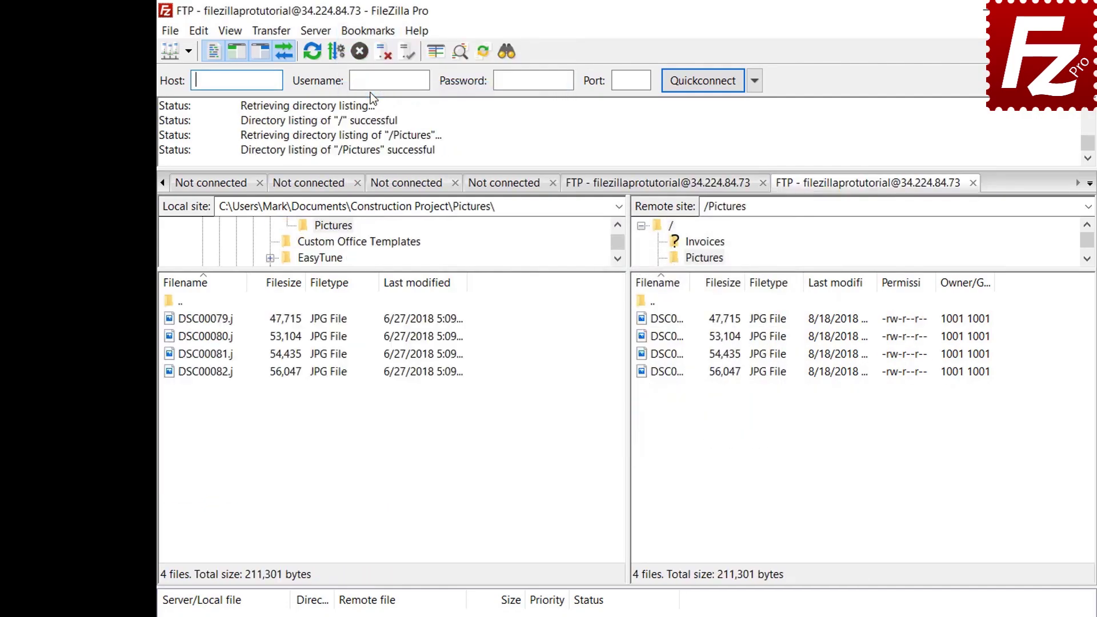
click(383, 54)
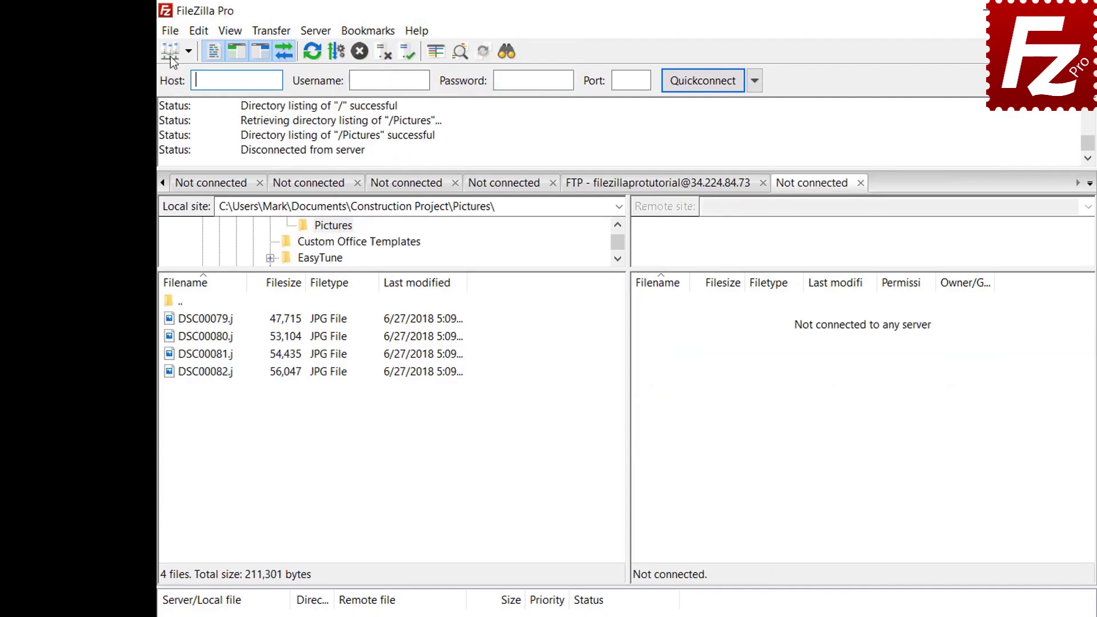
Connect through the FTP-Pictures entry in the Site Manager.
click(170, 32)
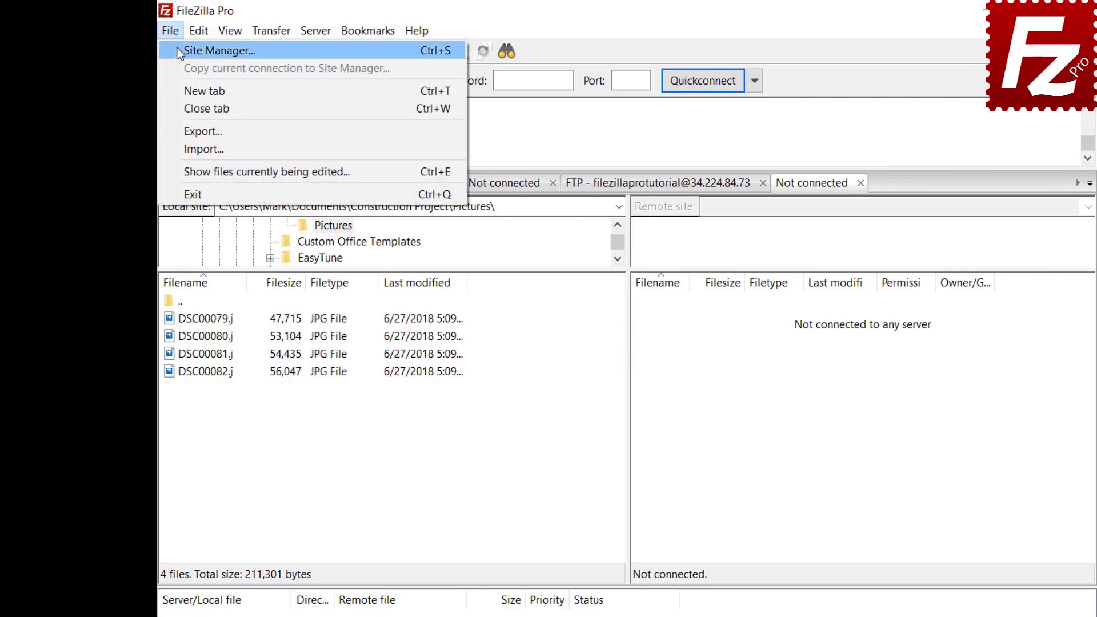
click(179, 53)
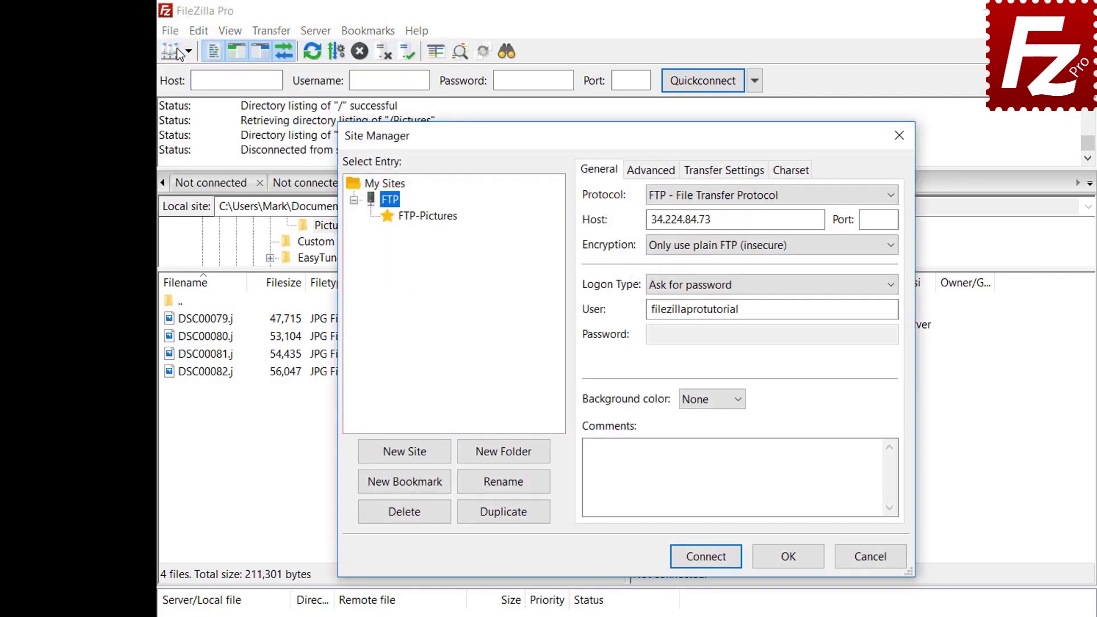
click(433, 220)
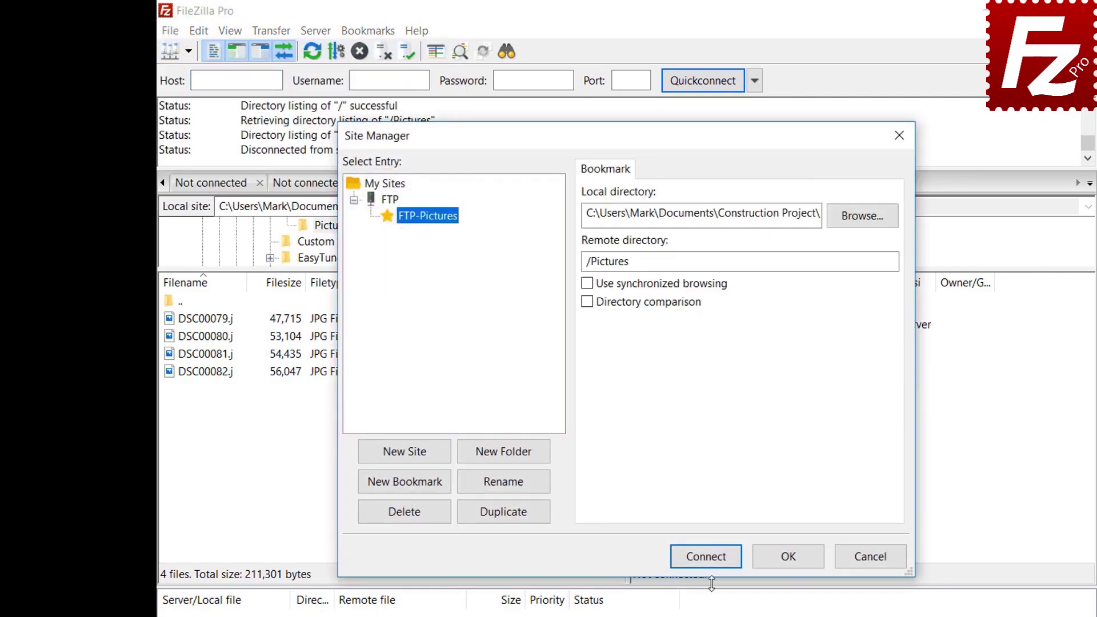
click(715, 560)
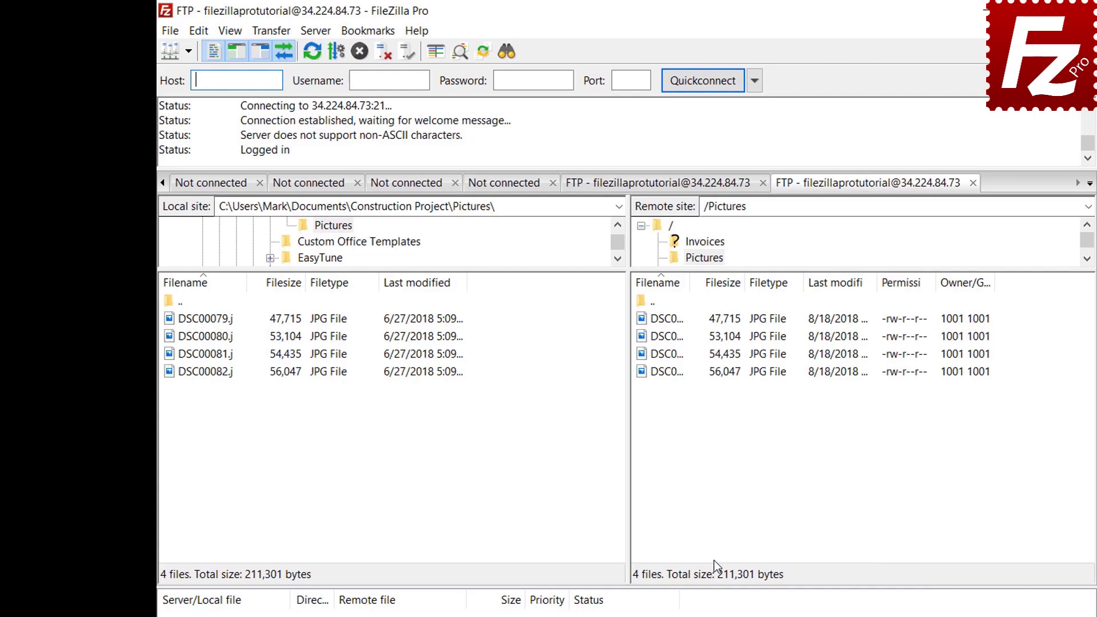
Inspect the FTP-Pictures site-specific bookmark's directories in the bookmark manager.
click(375, 34)
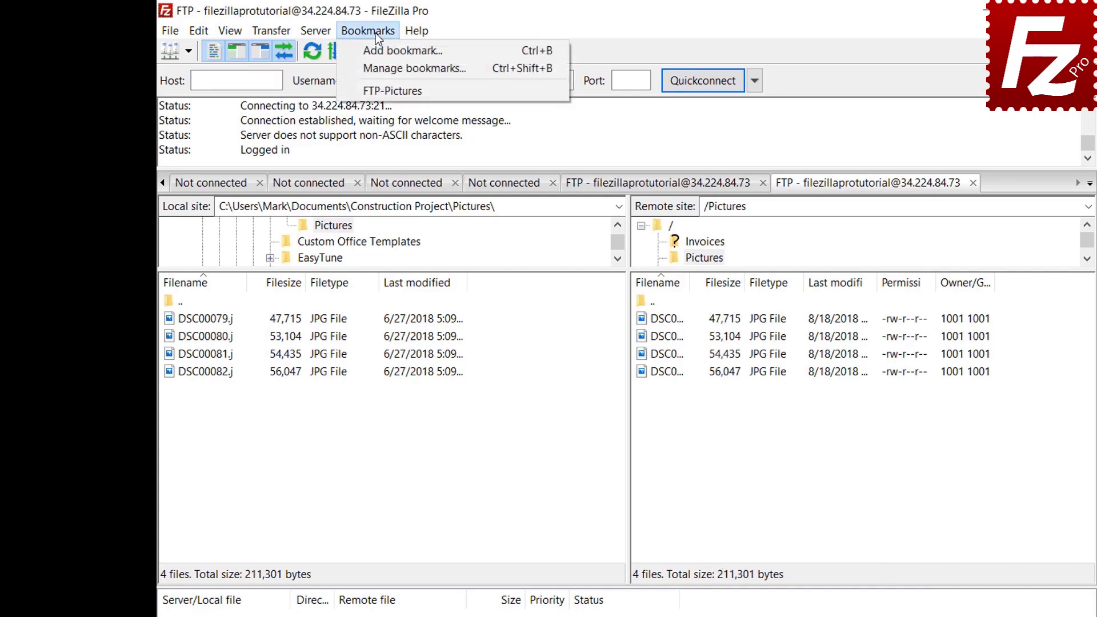
click(378, 63)
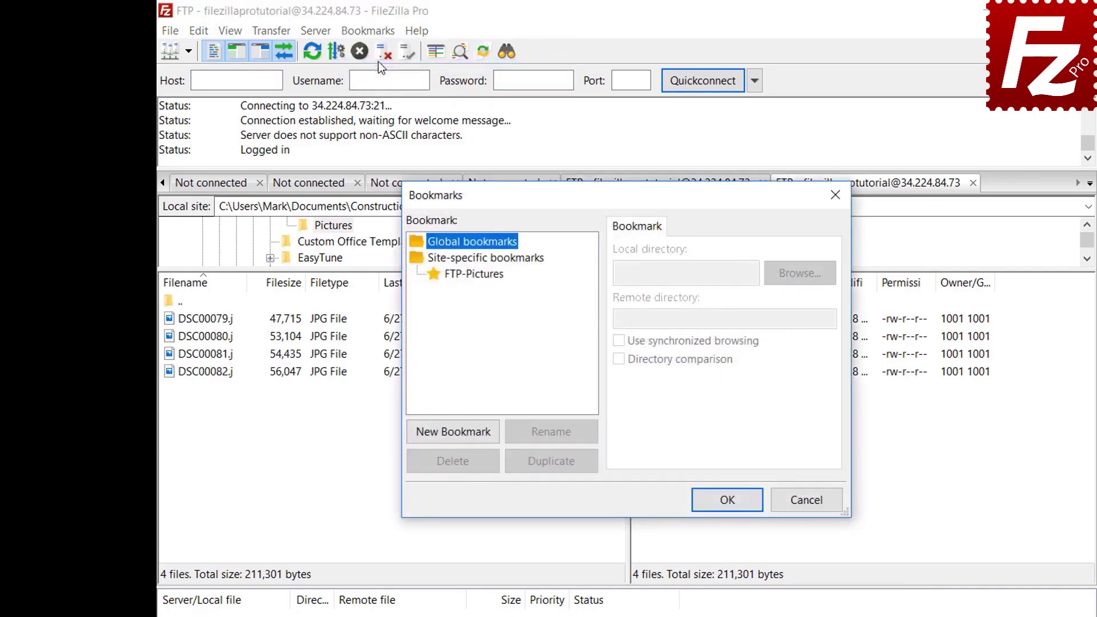
click(479, 274)
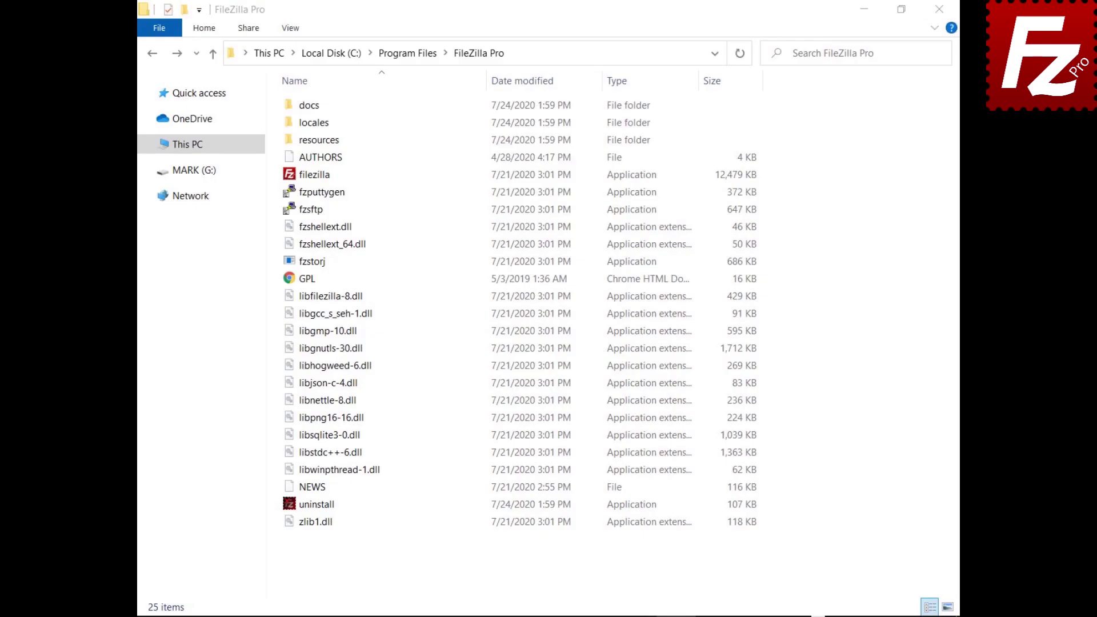
Open fzdefaults.xml from the docs folder in Notepad.
double_click(303, 106)
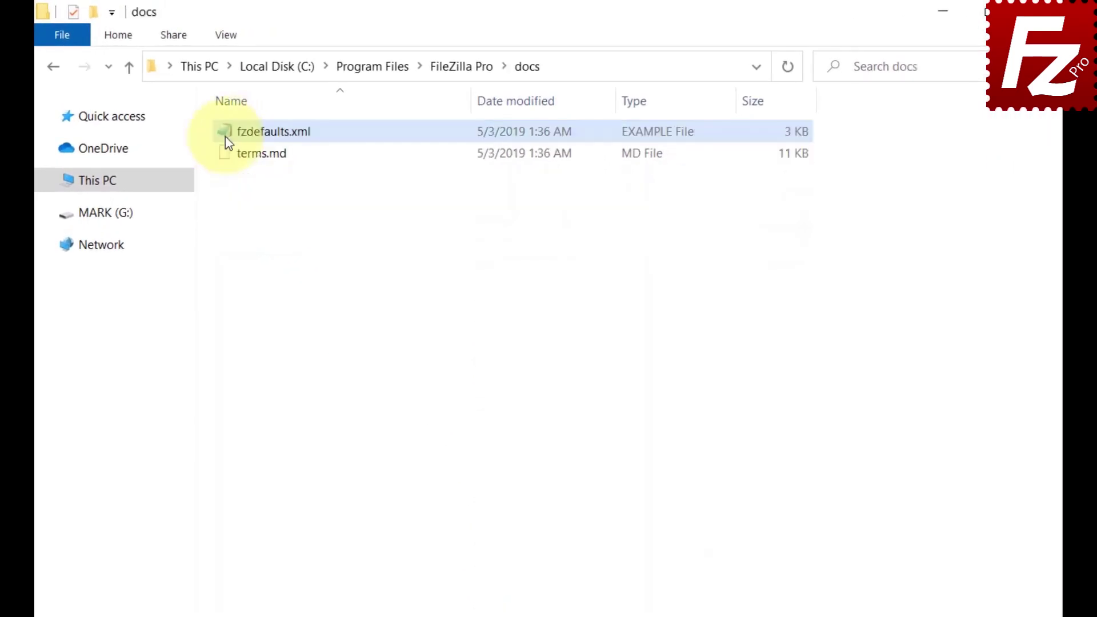
double_click(228, 142)
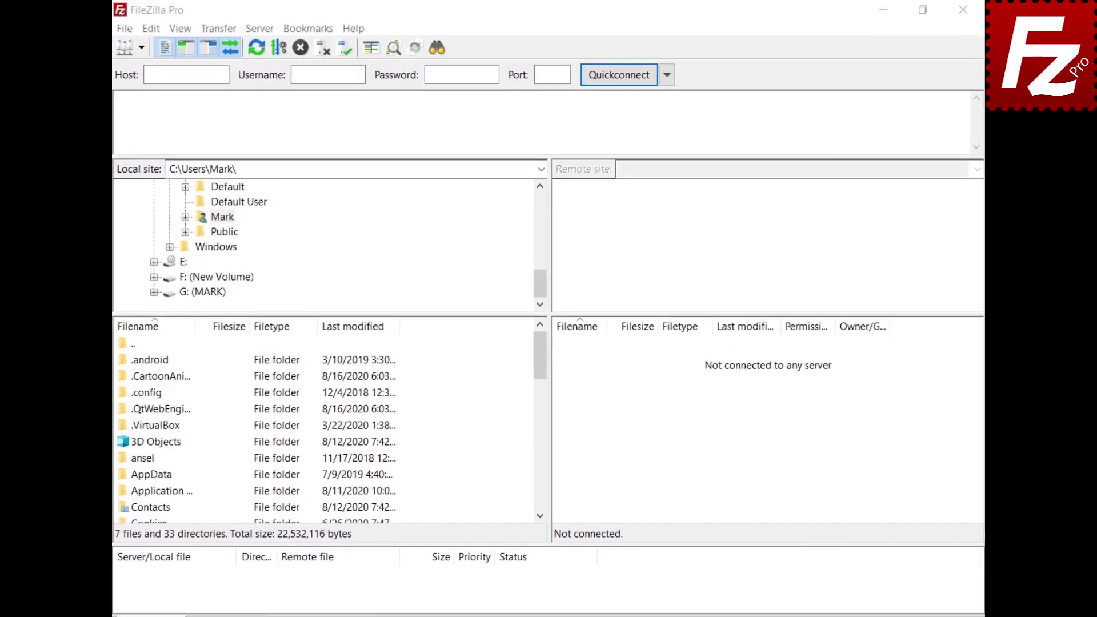
Export the Site Manager entries and settings to fzdefaults.xml.
click(119, 29)
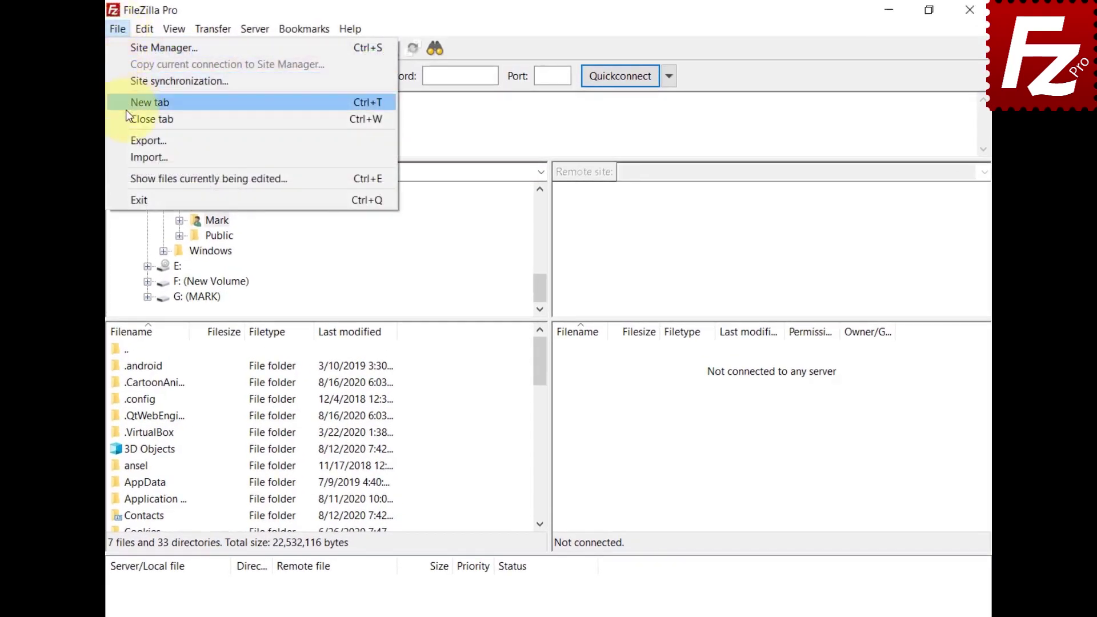
click(129, 139)
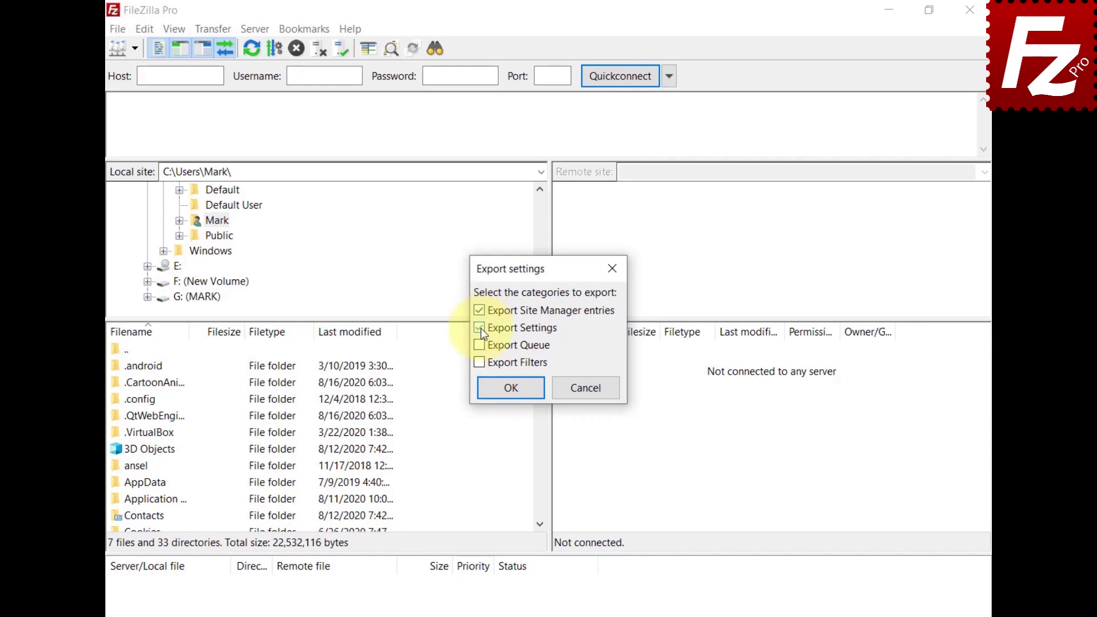
click(514, 393)
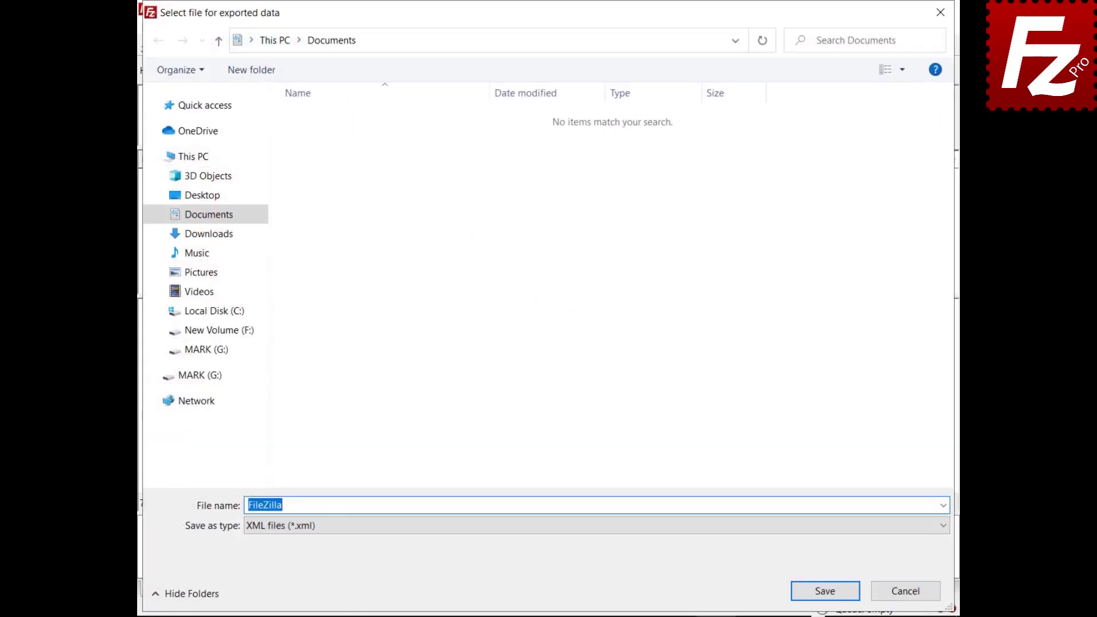
text(fzdefaults.xml)
click(825, 593)
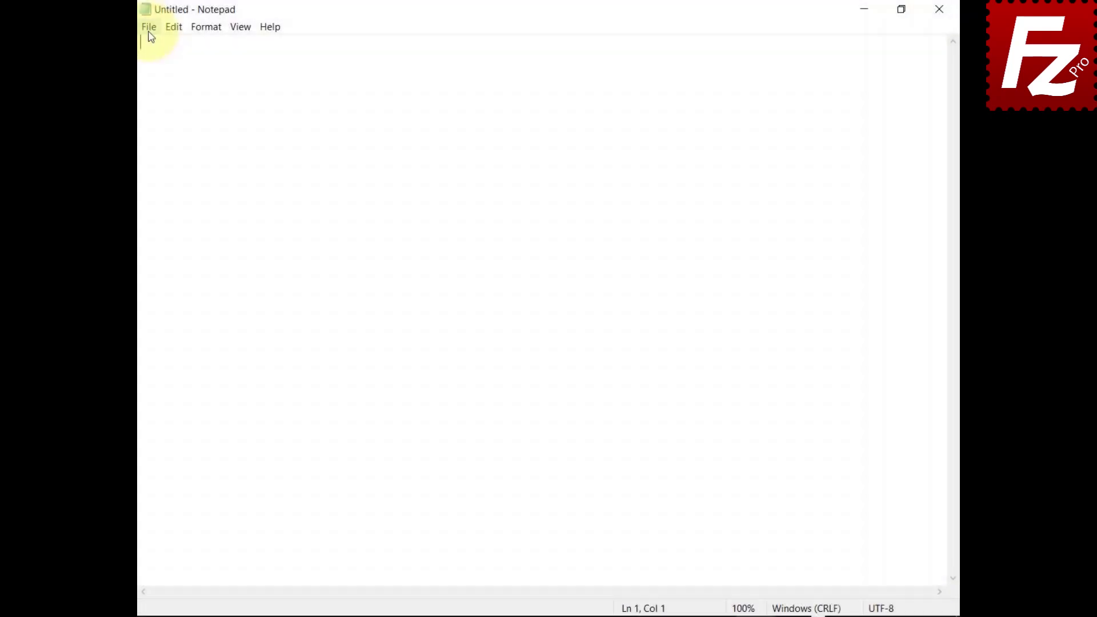
Open the exported fzdefaults file in Notepad.
click(149, 32)
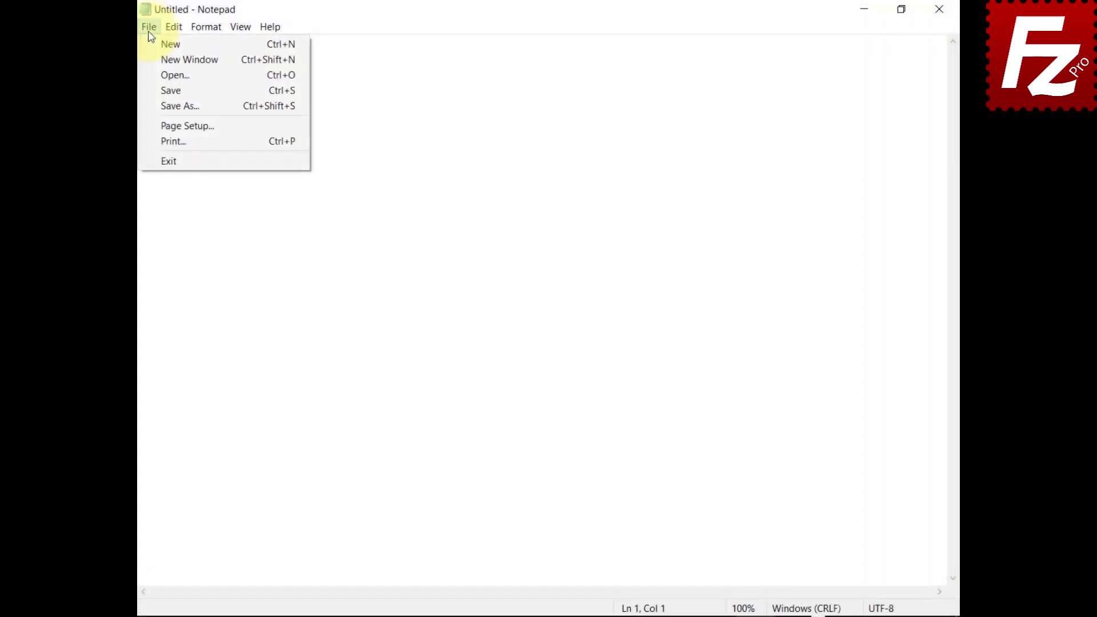
click(150, 75)
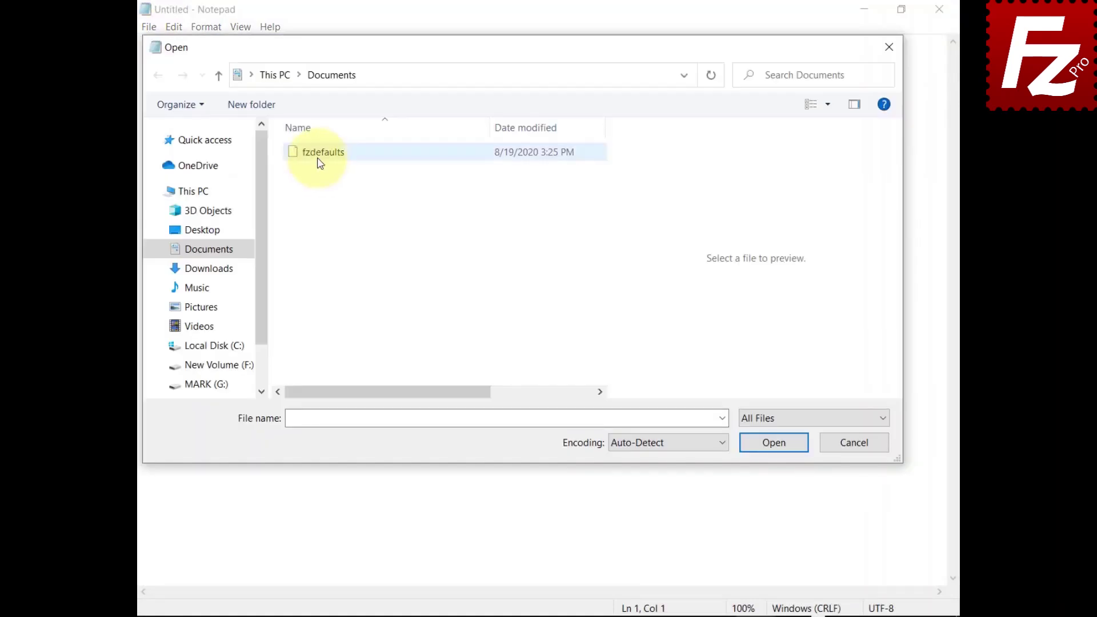
click(320, 163)
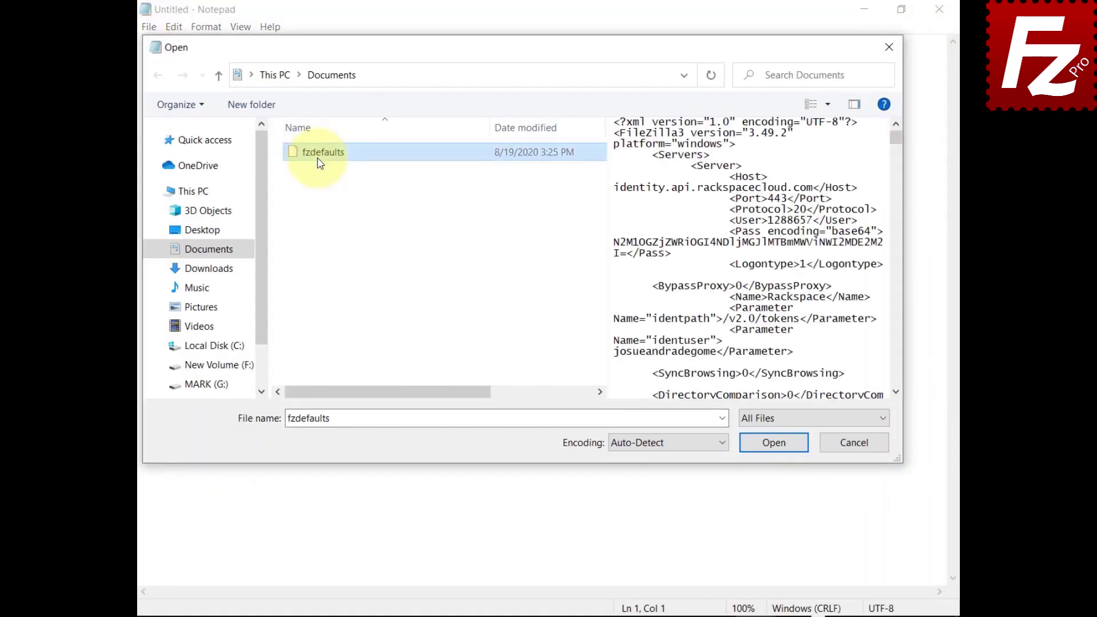
click(772, 445)
Copy fzdefaults from Documents into %ProgramFiles%\Filezilla Pro, granting administrator permission.
click(320, 106)
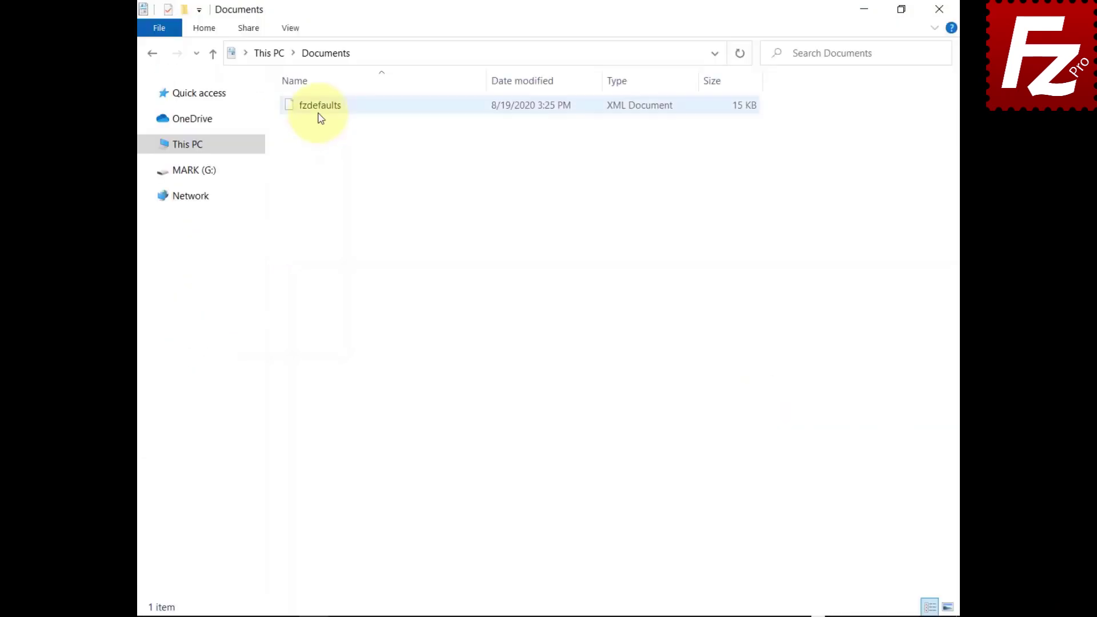
right_click(320, 114)
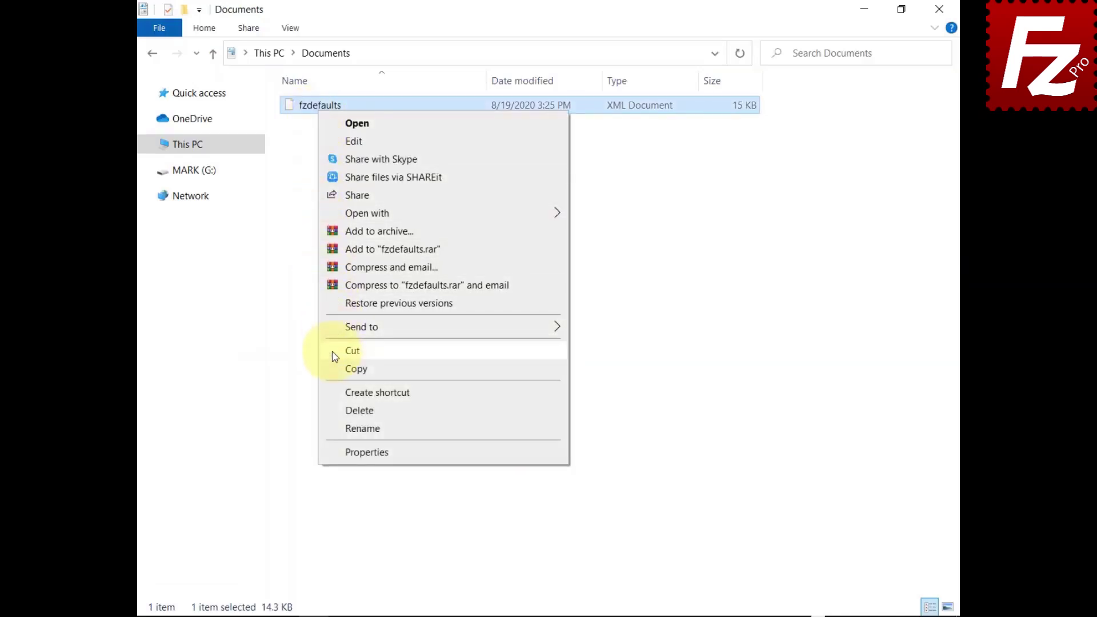
click(335, 369)
click(674, 53)
text(%ProgramFi)
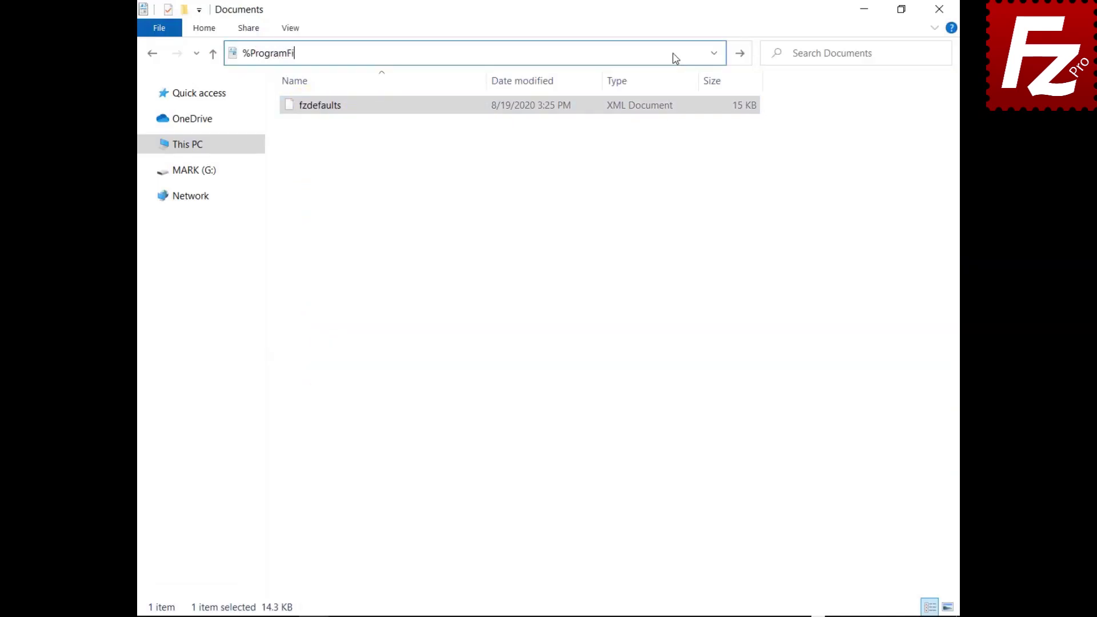
text(les%\Filezilla Pro)
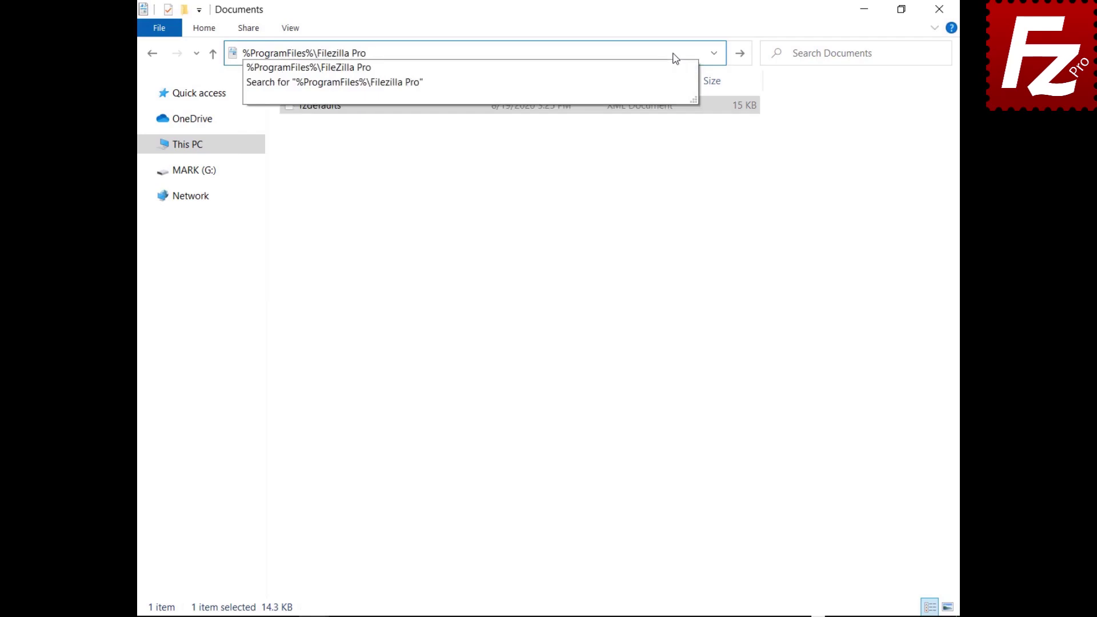
key(Return)
right_click(417, 556)
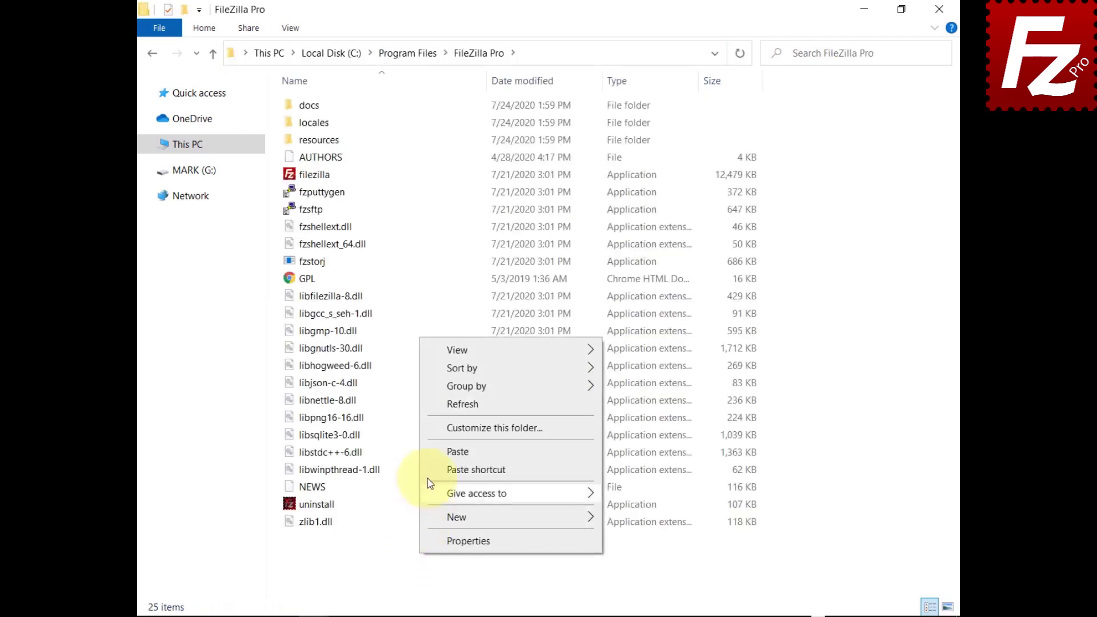
click(430, 452)
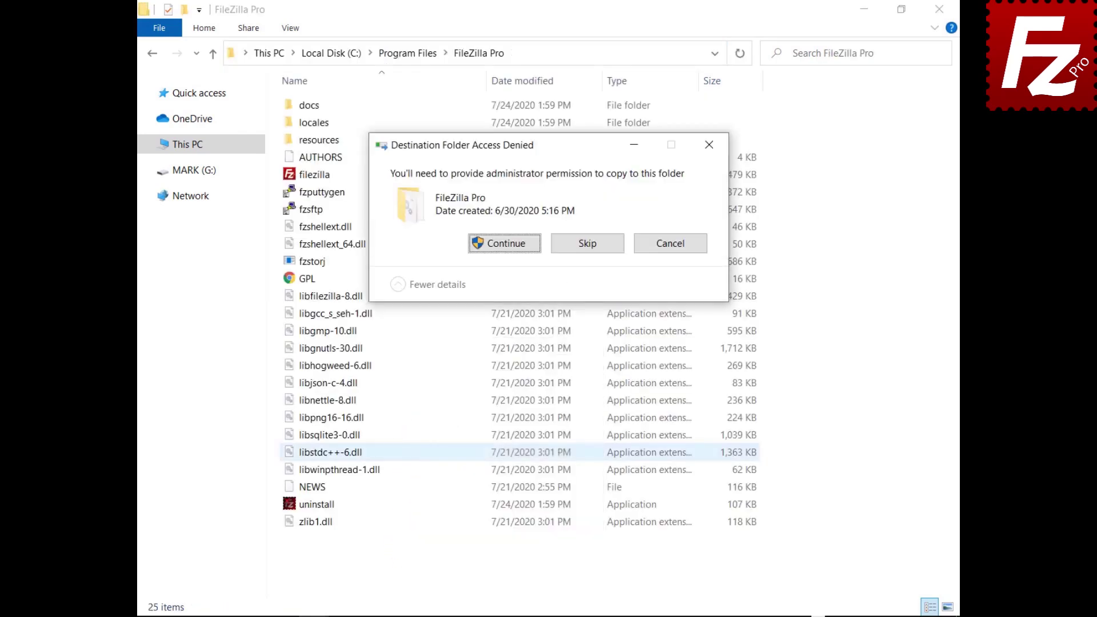
click(506, 243)
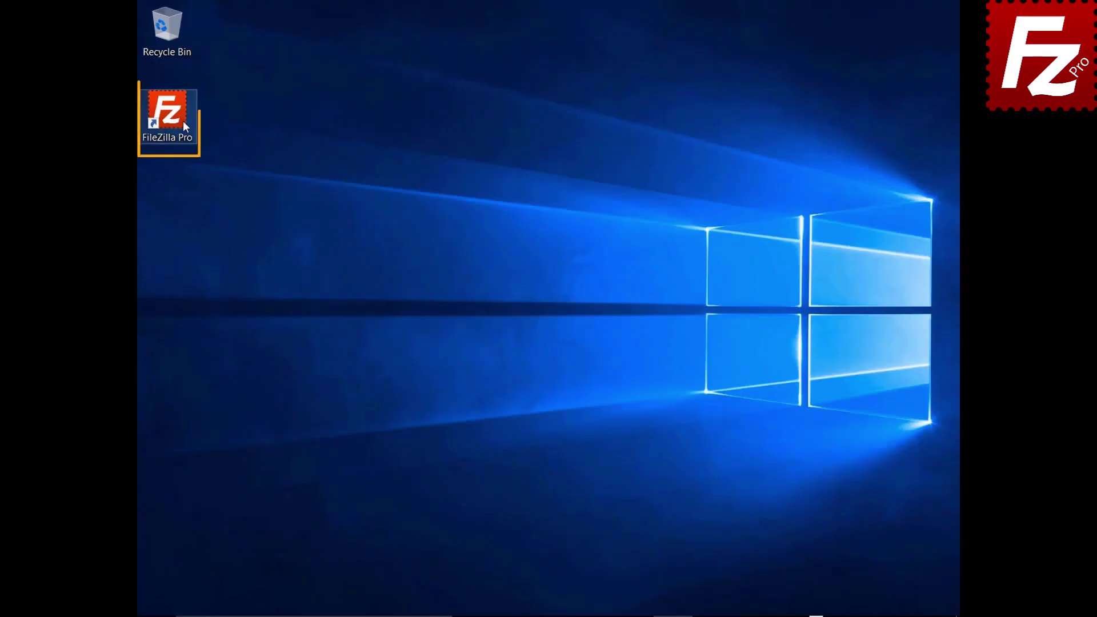
Launch FileZilla Pro, connect to the Amazon S3 site, and open Settings.
double_click(173, 118)
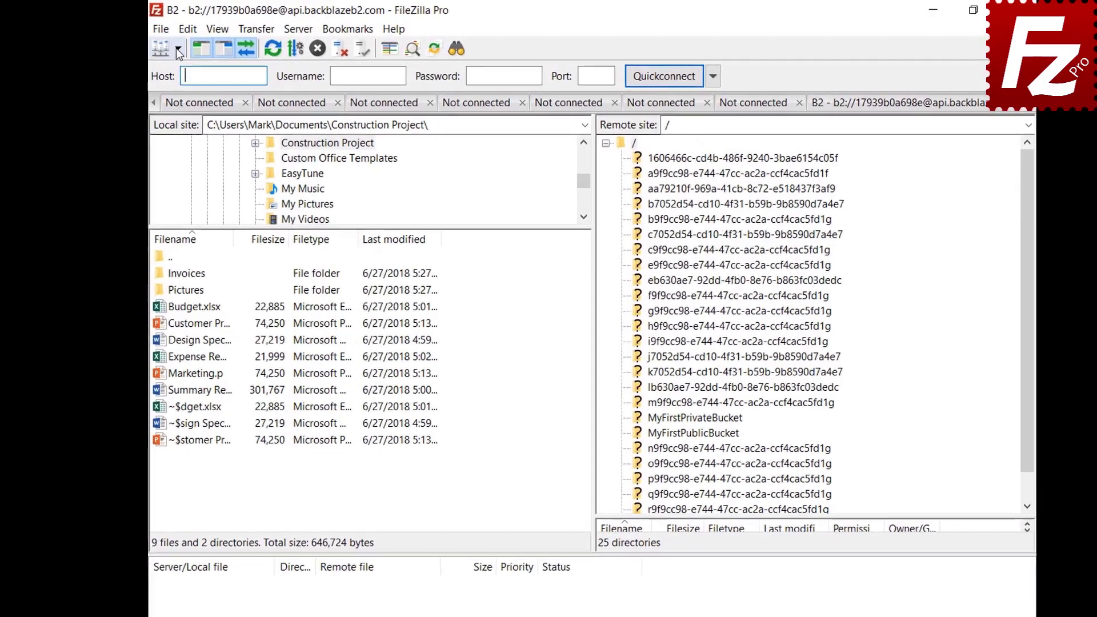
click(177, 49)
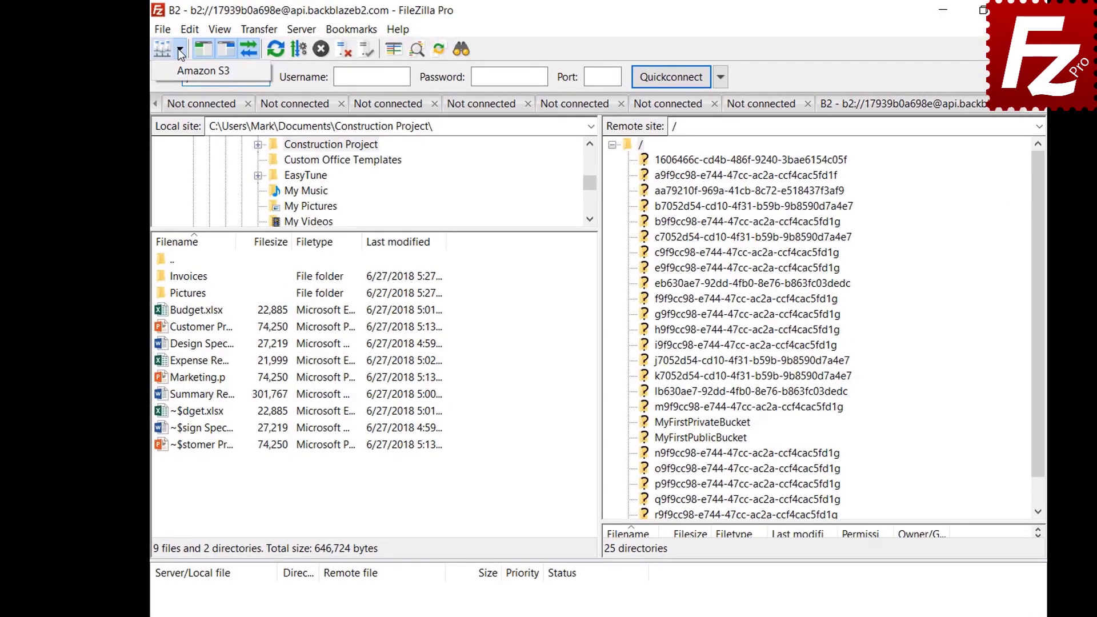
click(179, 69)
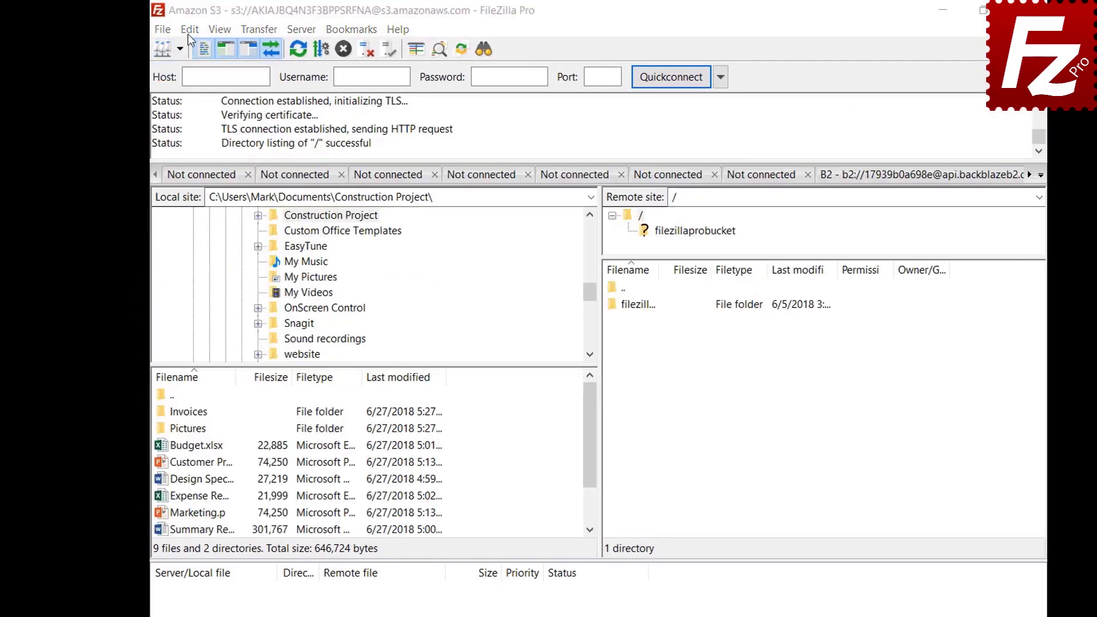
click(190, 31)
click(192, 89)
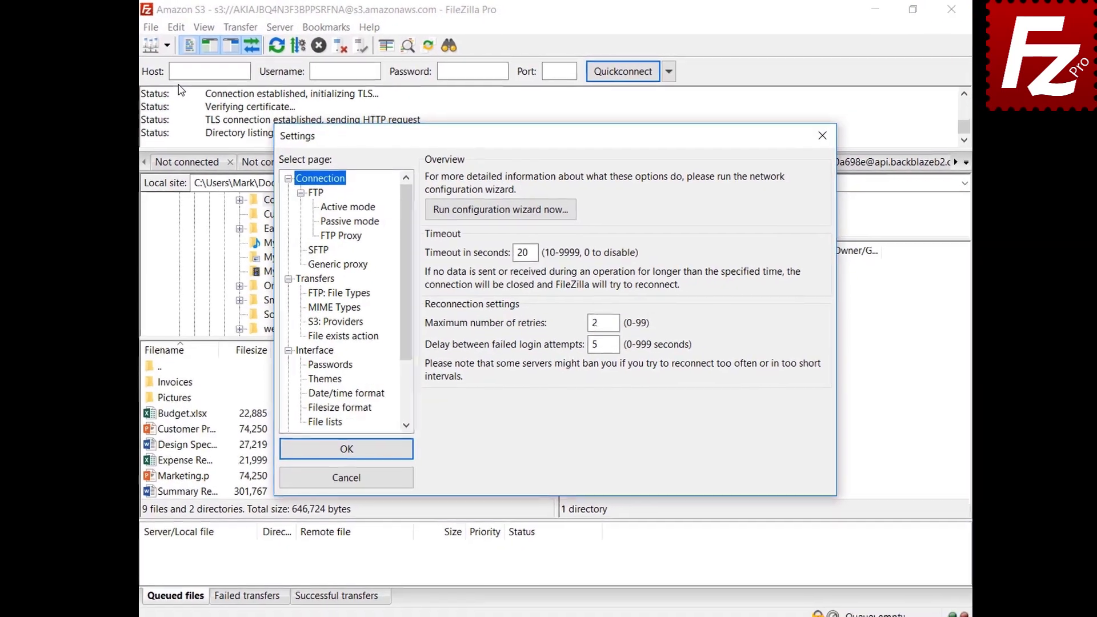
In the Interface settings, switch the file and directory panes to the Explorer layout and preview it.
click(304, 352)
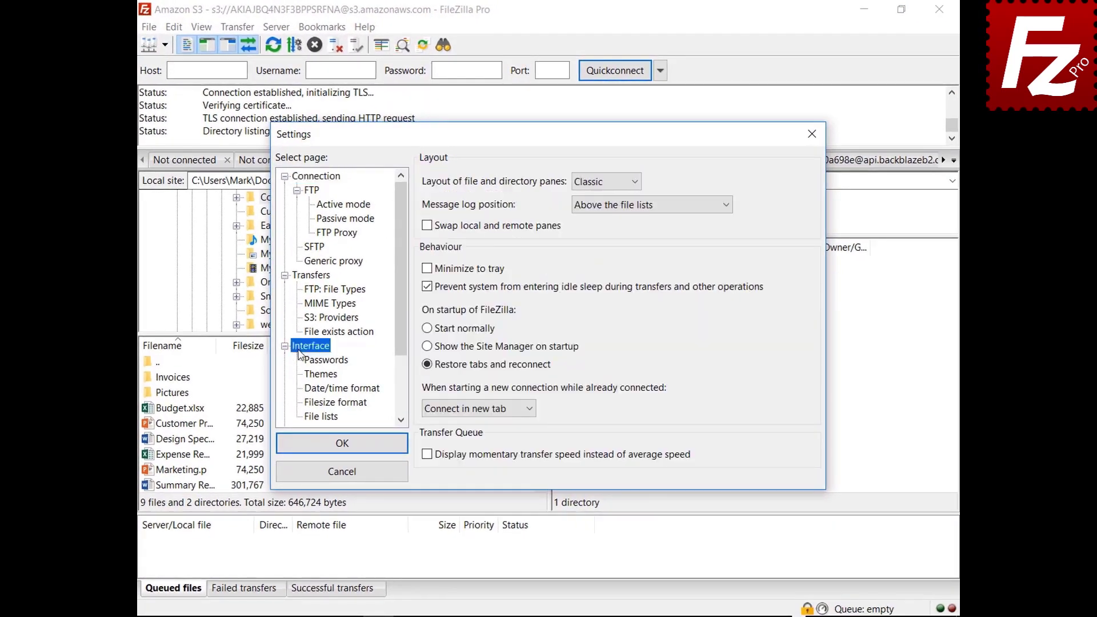
click(605, 183)
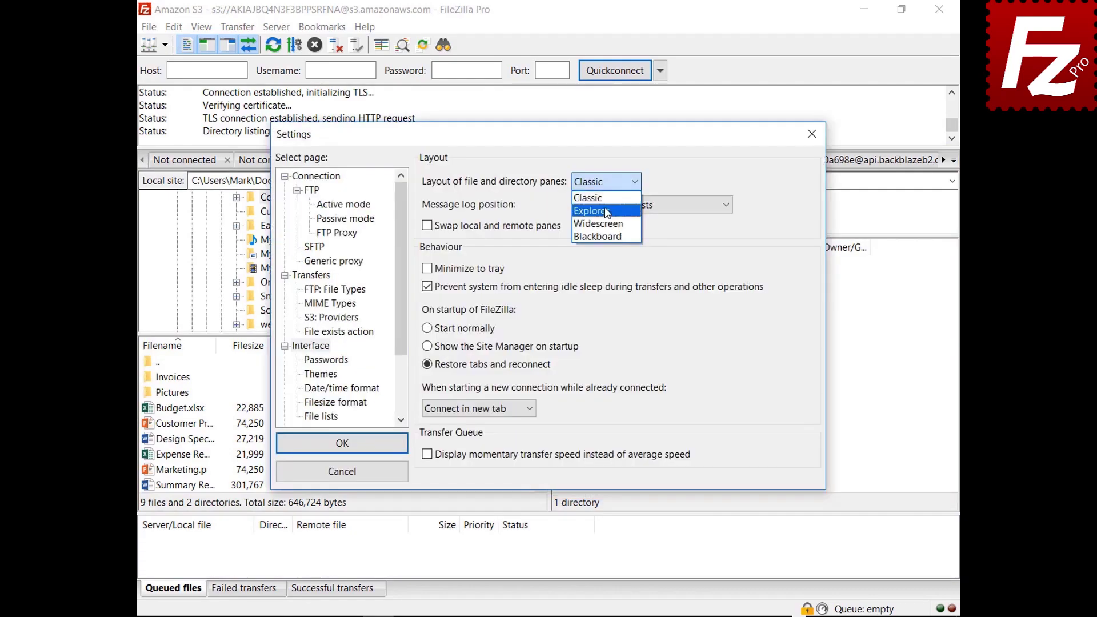
click(607, 210)
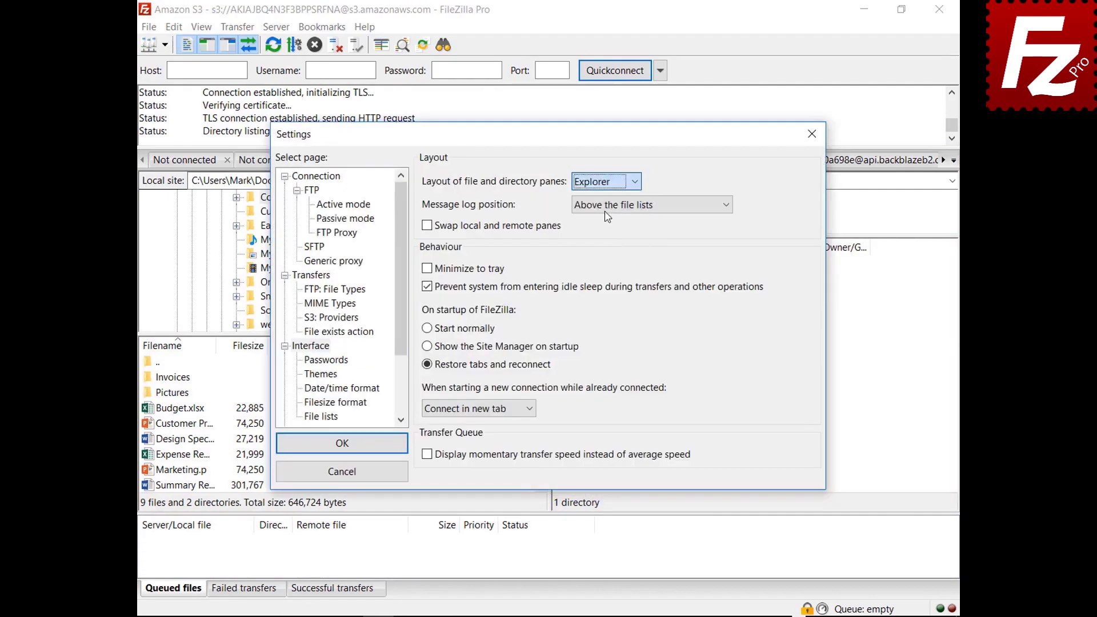
drag(557, 140, 576, 616)
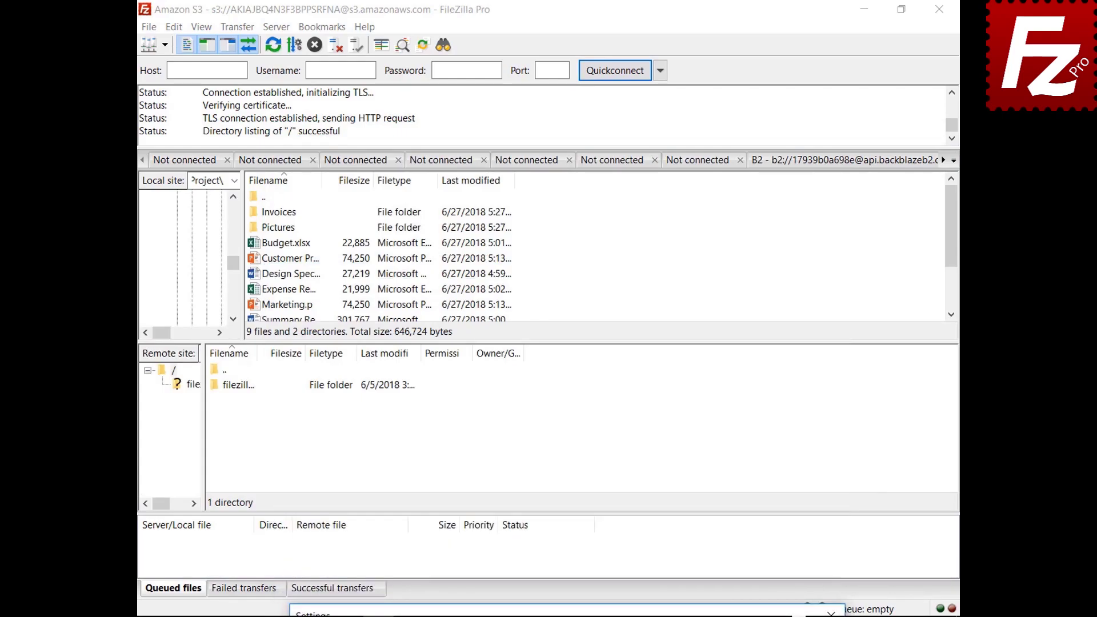
drag(571, 613, 543, 132)
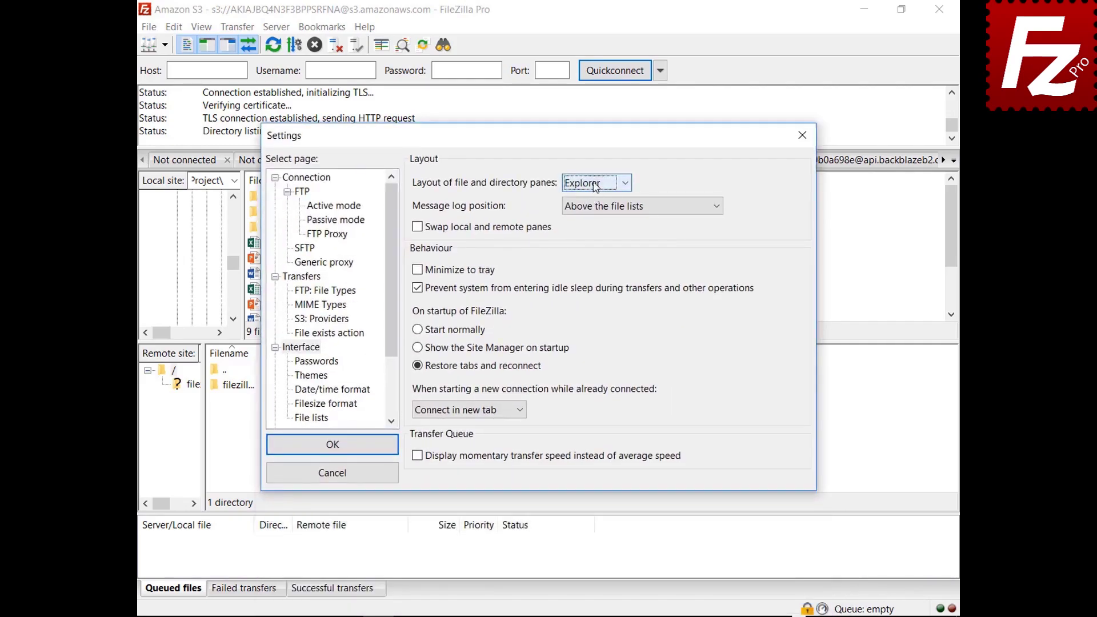
Preview the Widescreen pane layout, then the Blackboard pane layout.
click(595, 184)
click(591, 225)
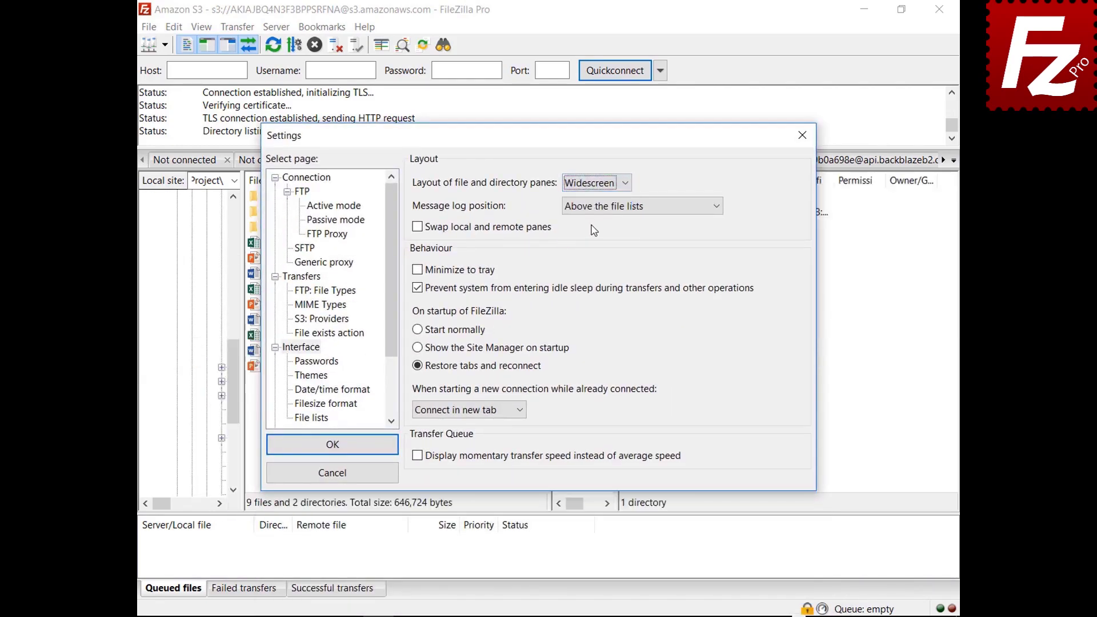
mouse_move(554, 146)
mouse_down()
mouse_move(582, 616)
mouse_move(546, 148)
mouse_up()
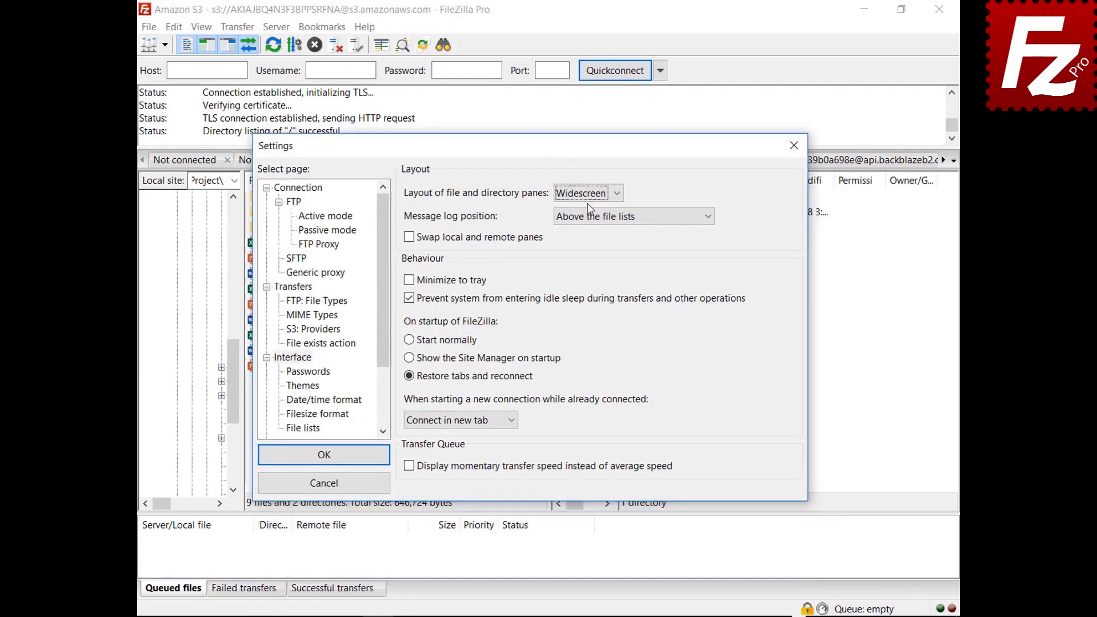
click(589, 194)
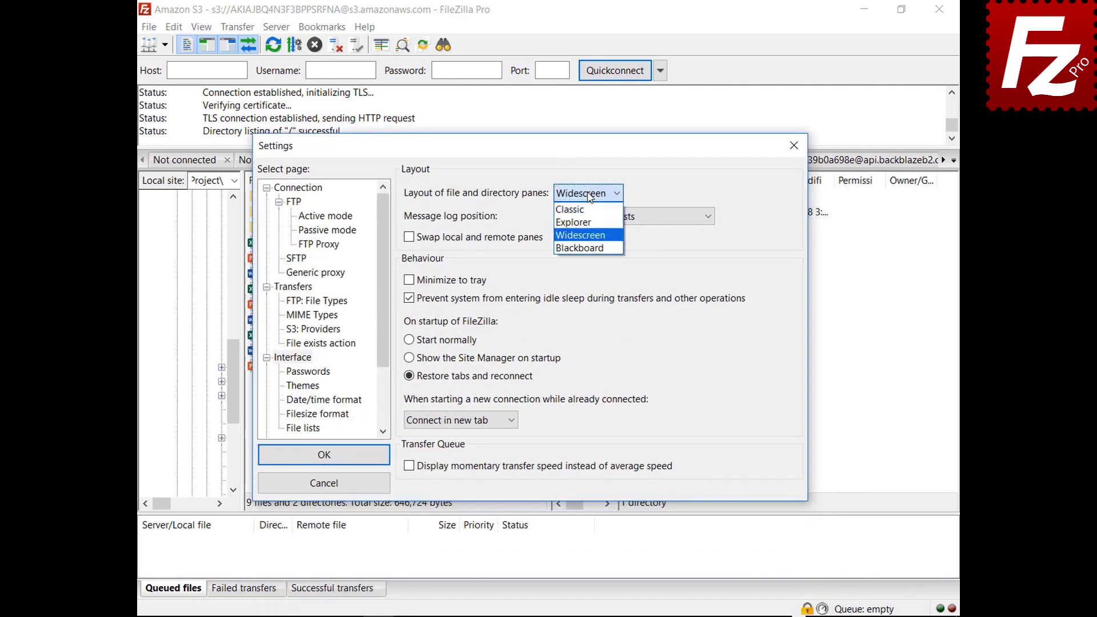
click(583, 248)
drag(532, 157, 534, 616)
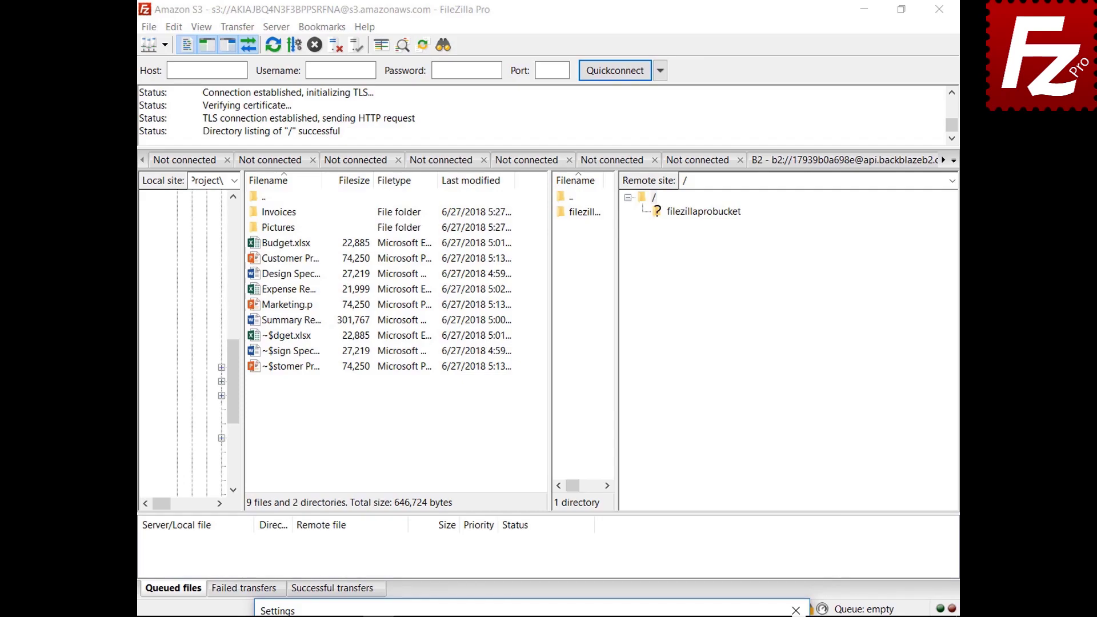
Return the file and directory panes to the Classic layout.
drag(534, 615, 503, 148)
click(559, 206)
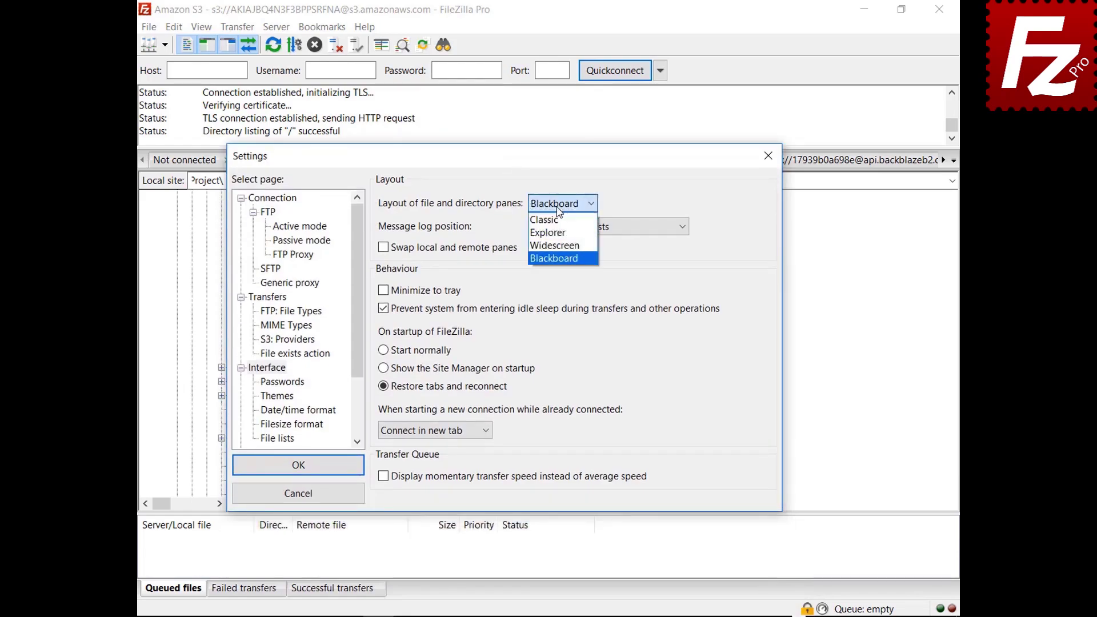
click(554, 220)
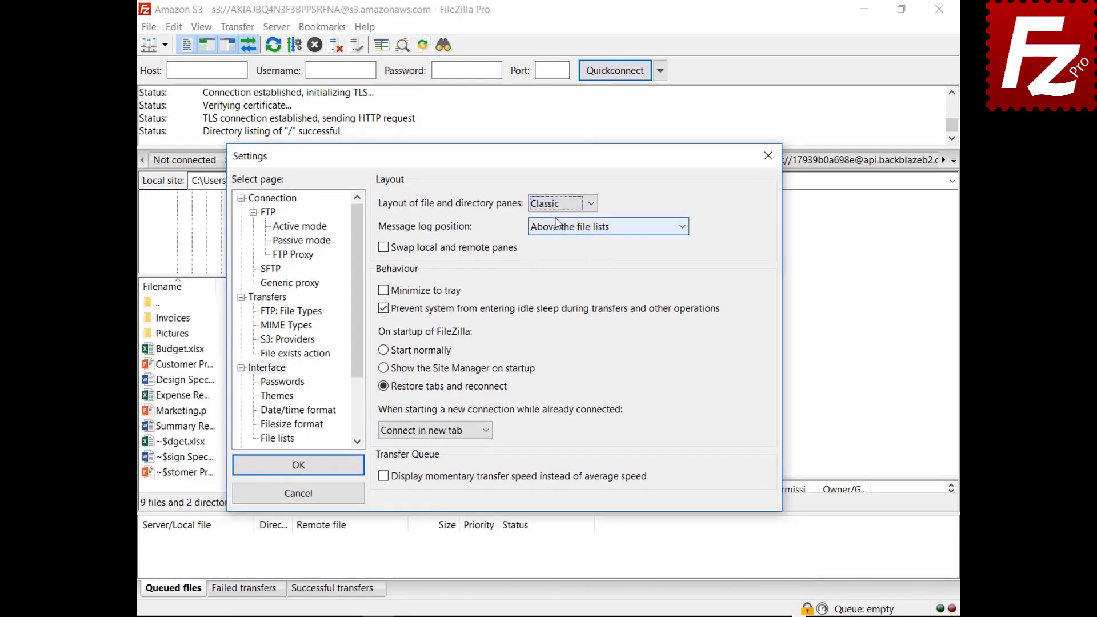
Set the message log position to 'As tab in the transfer queue pane'.
click(590, 229)
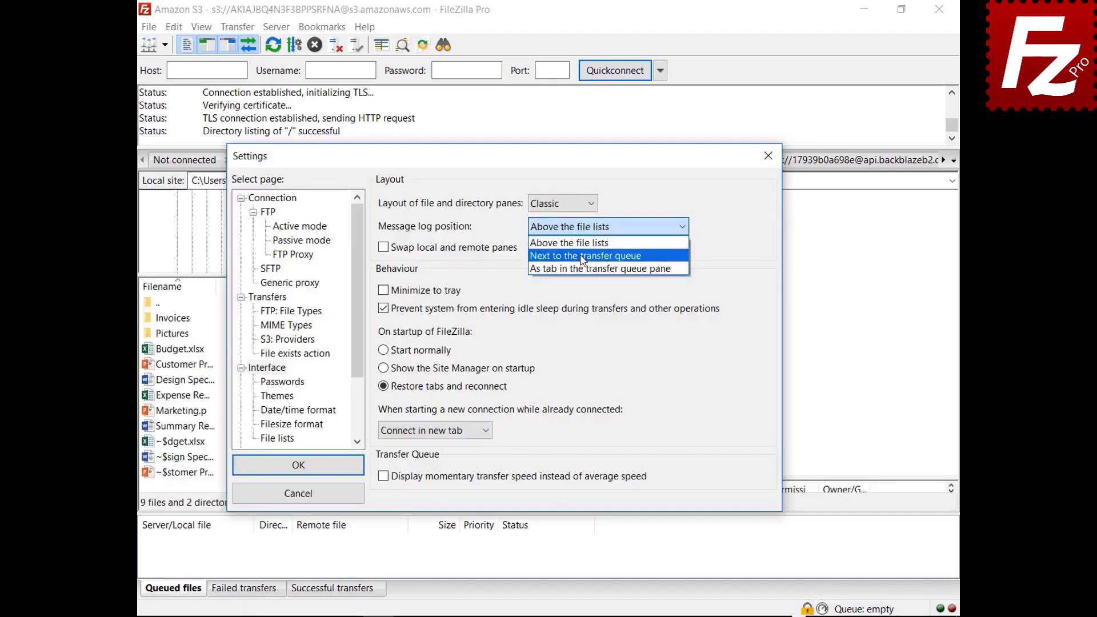
click(600, 250)
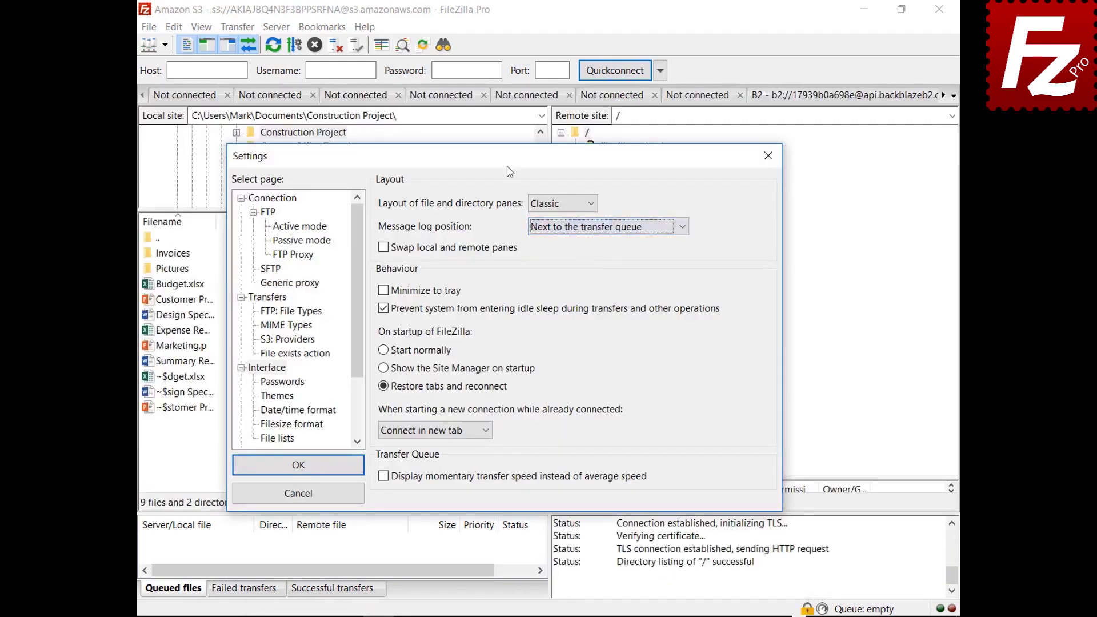
drag(508, 165, 531, 118)
click(623, 184)
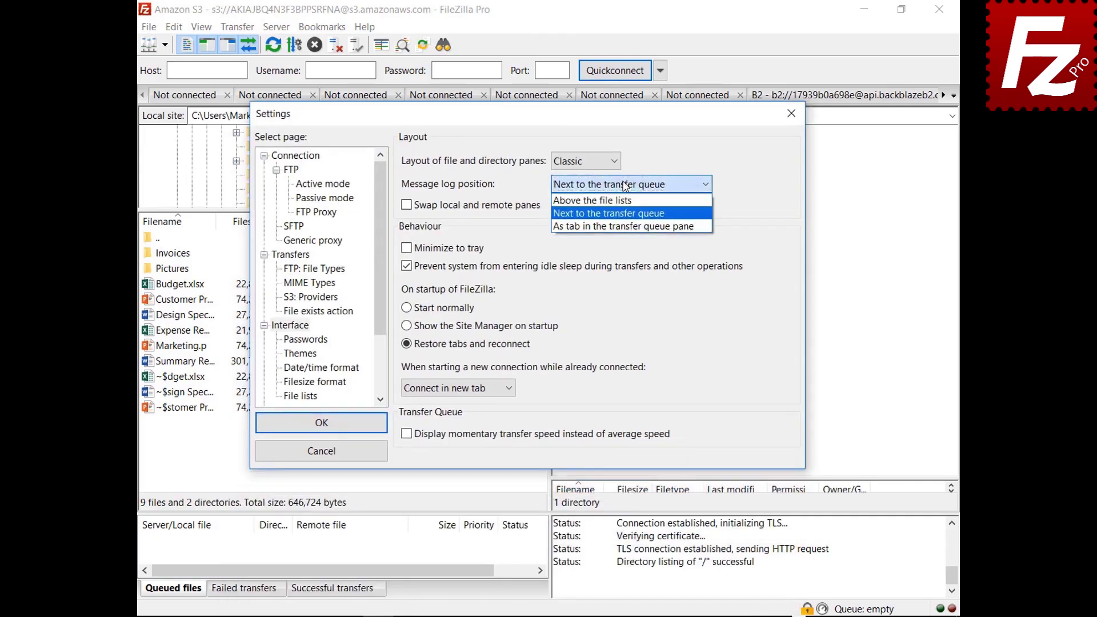
click(619, 227)
drag(548, 113, 561, 597)
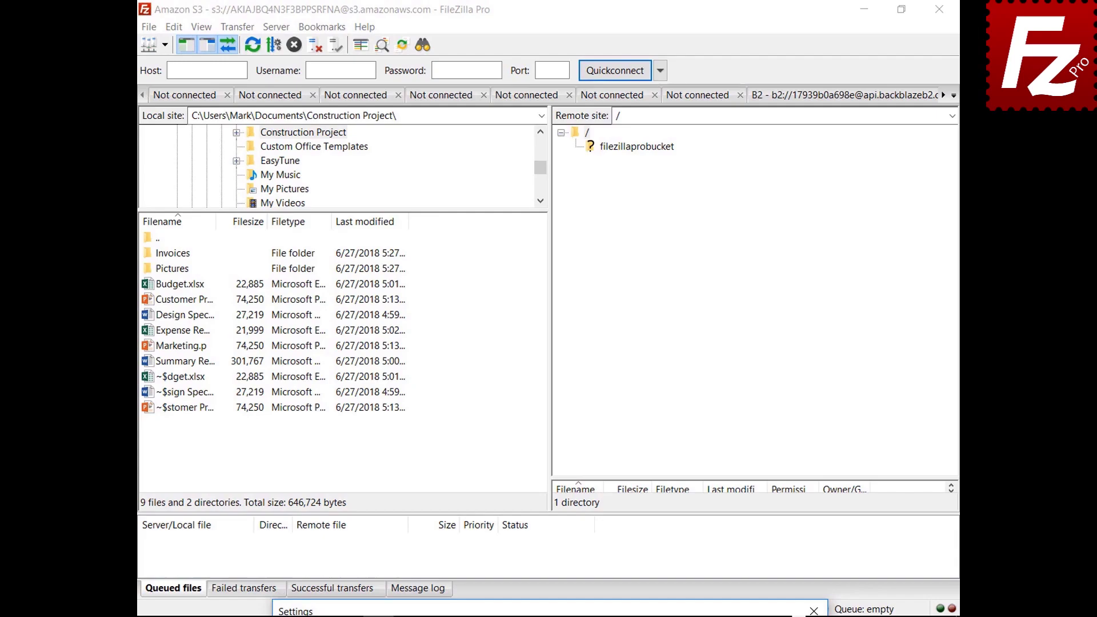
drag(575, 598, 574, 137)
Enable Minimize to tray, save, then minimize FileZilla and restore it from the tray.
click(439, 281)
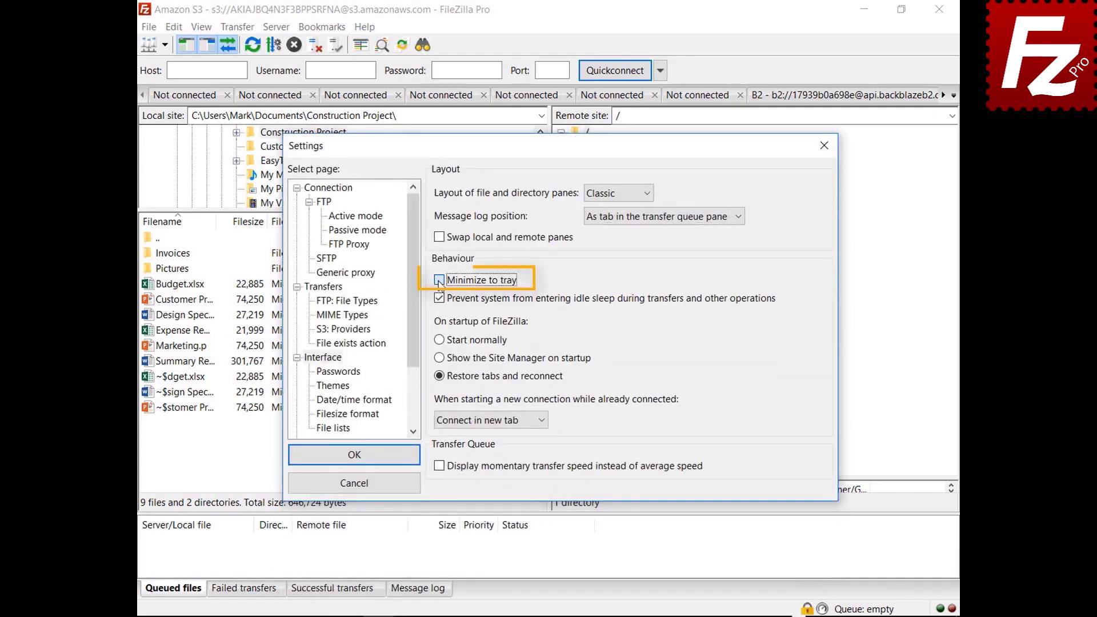
click(439, 281)
click(353, 454)
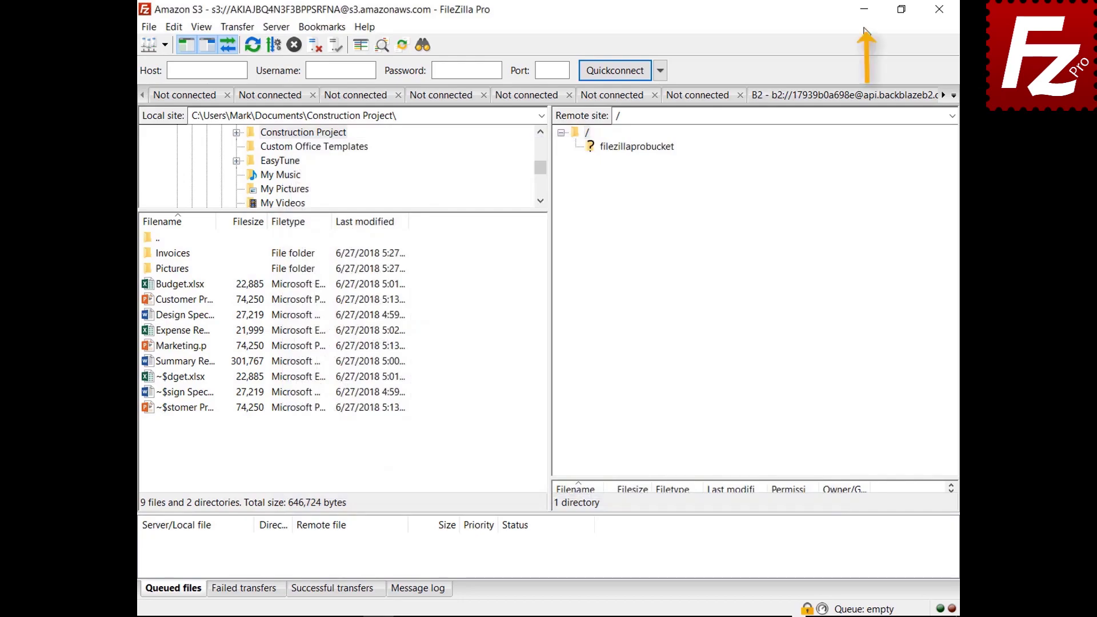
click(865, 9)
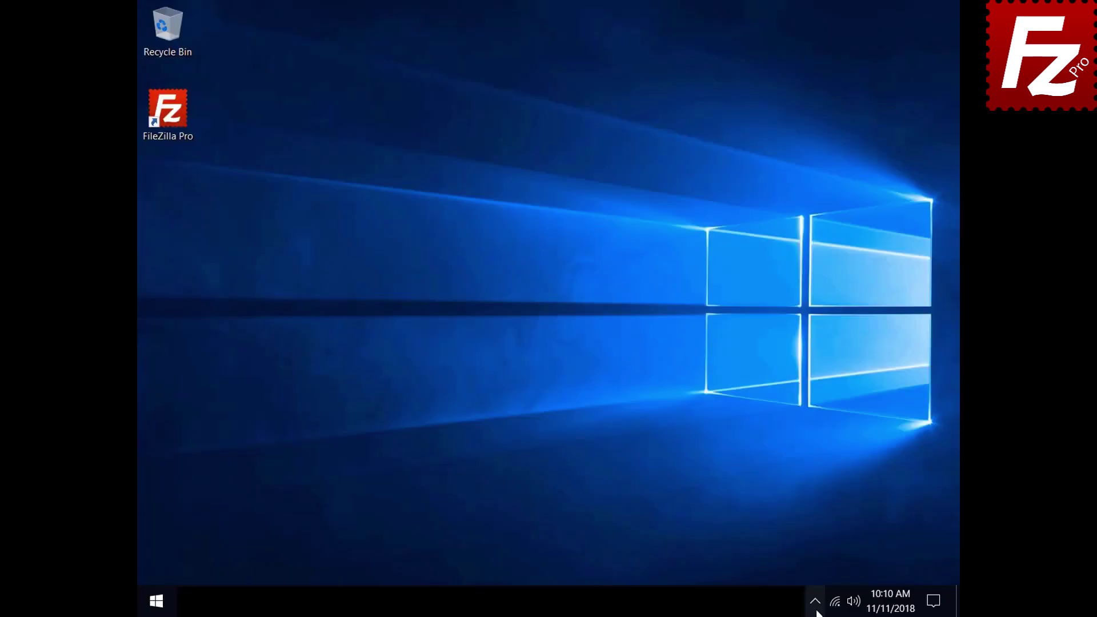
click(815, 604)
click(826, 571)
Reopen Settings and make new connections while connected use 'Connect in current tab'.
click(174, 27)
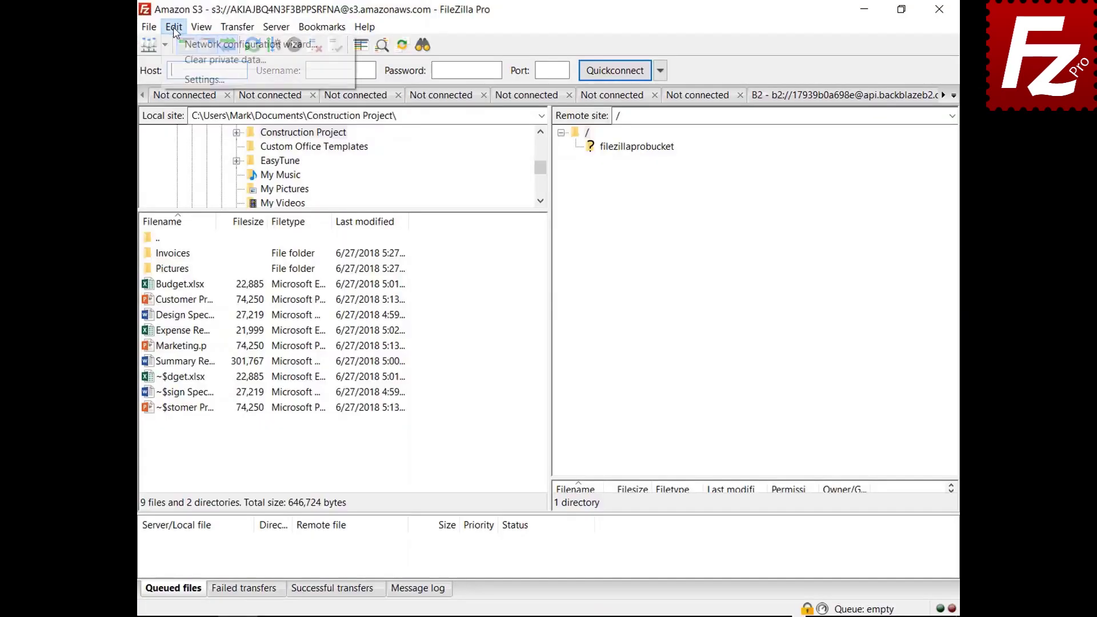
click(204, 79)
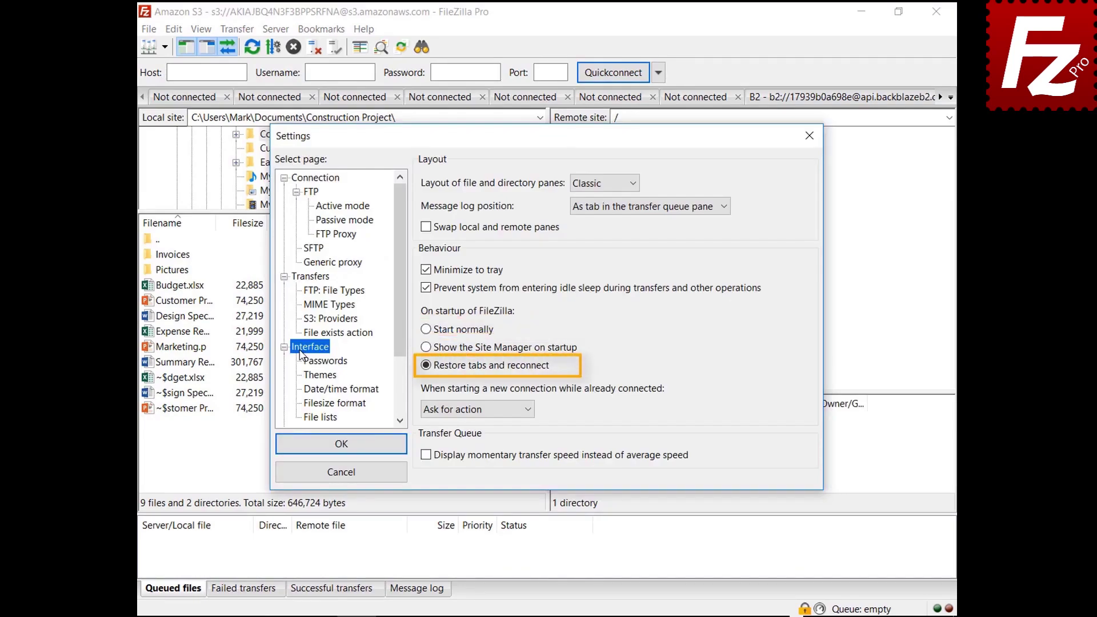
click(472, 409)
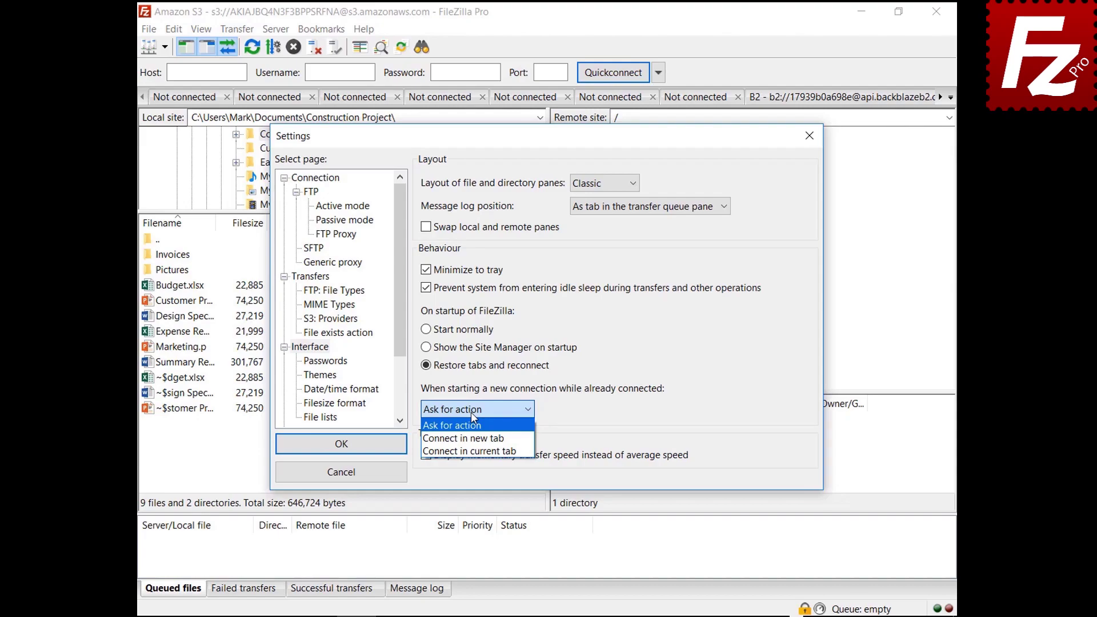
click(471, 441)
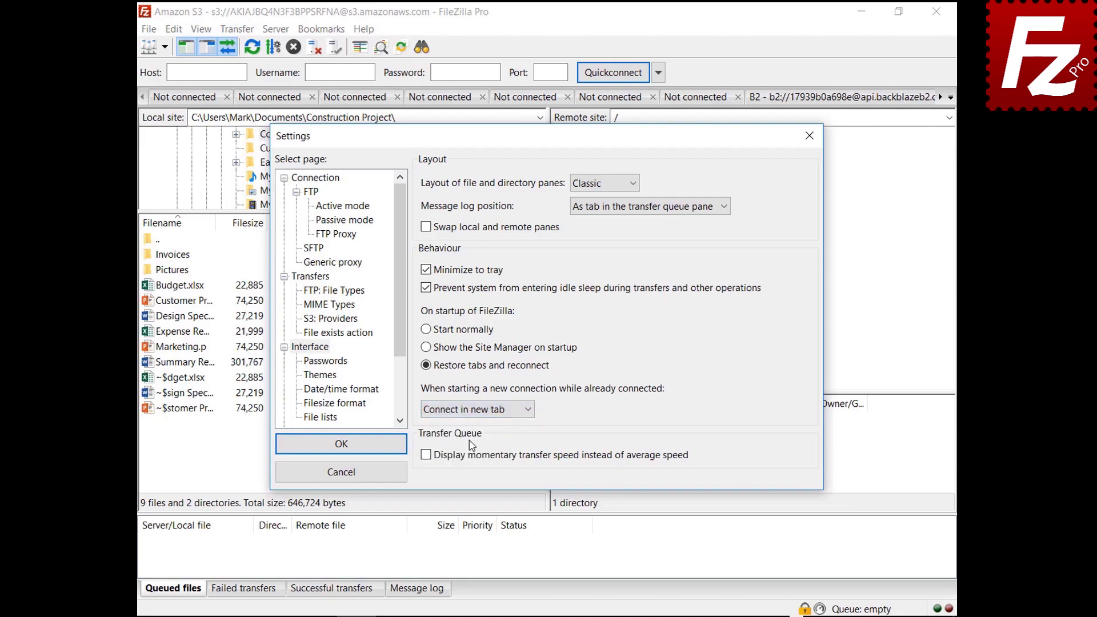
click(477, 414)
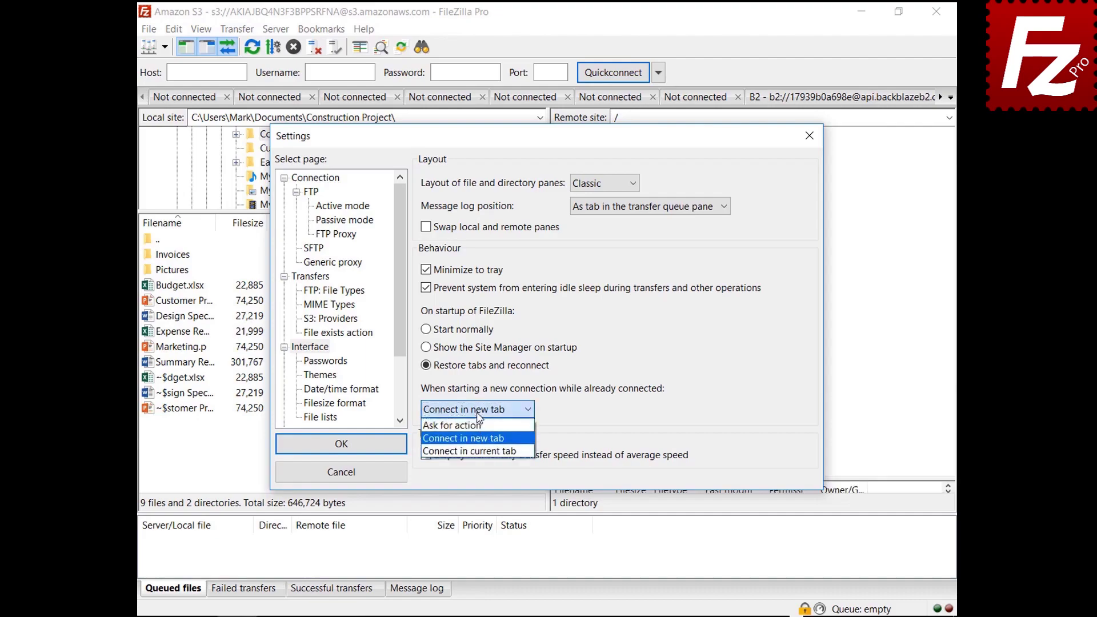
click(484, 450)
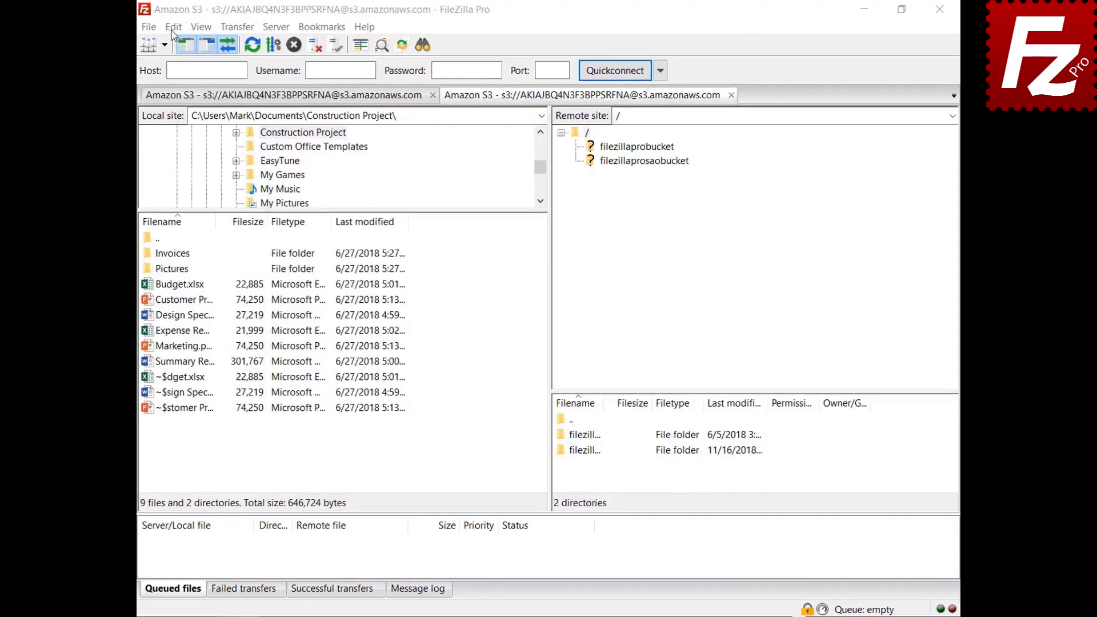
Set a custom date format %B %d %Y and time format %H:%M:%S, and apply.
click(173, 29)
click(147, 89)
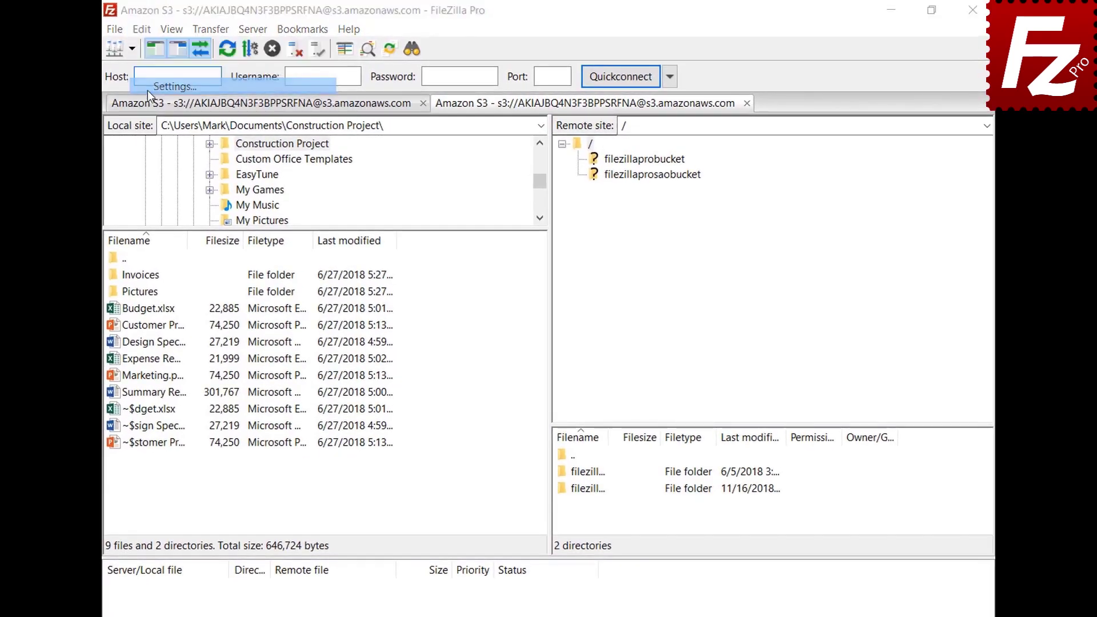
click(290, 423)
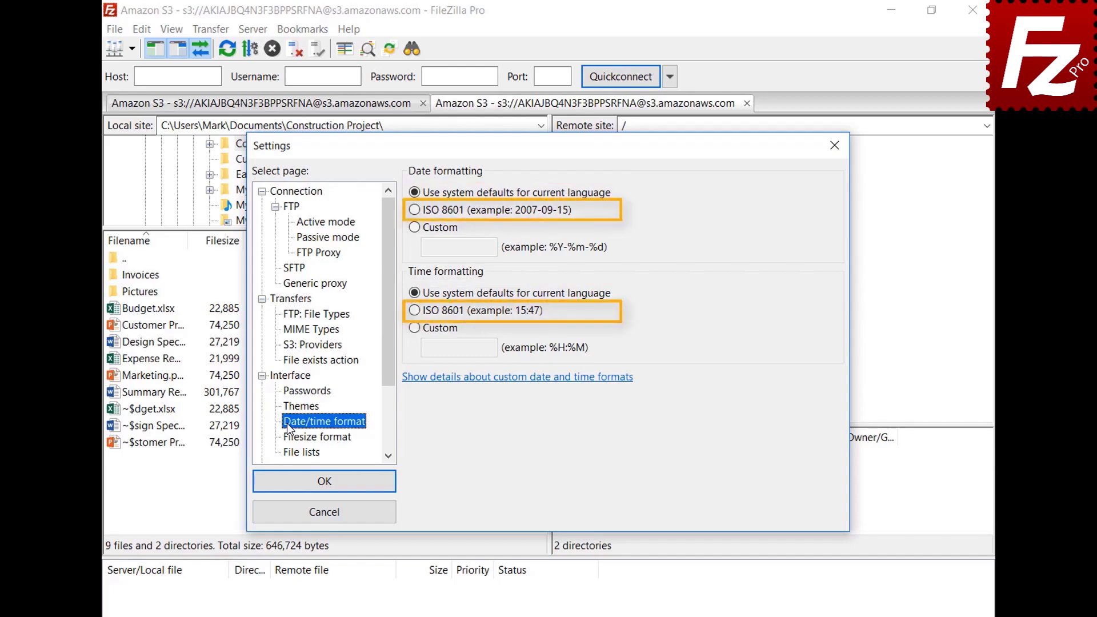
click(415, 228)
text(%B %d %Y)
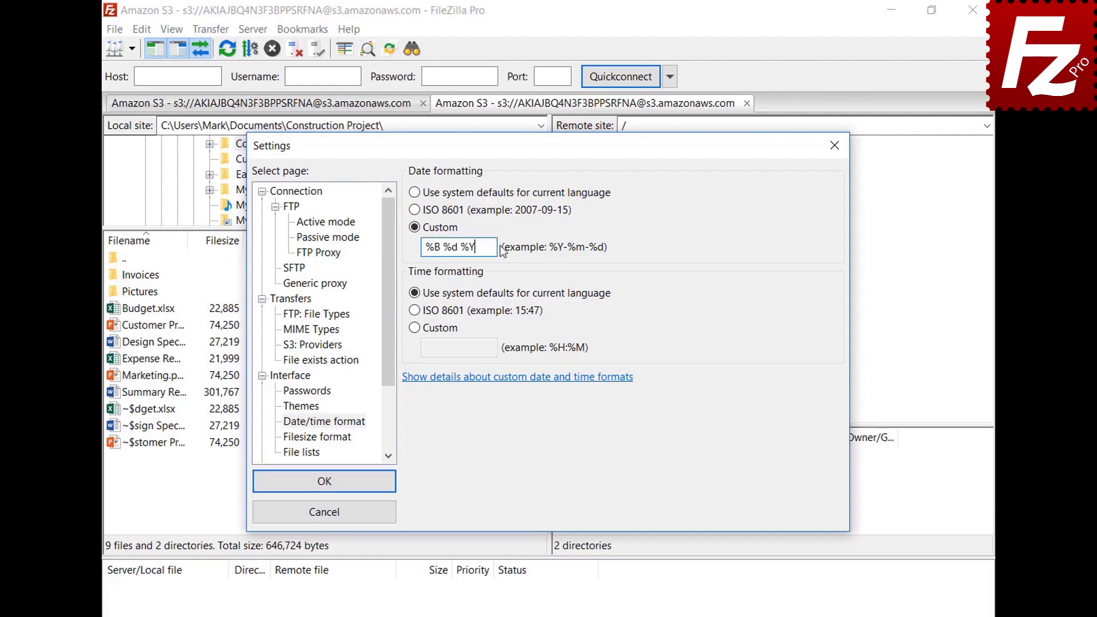
click(414, 327)
text(%H:%M:%S)
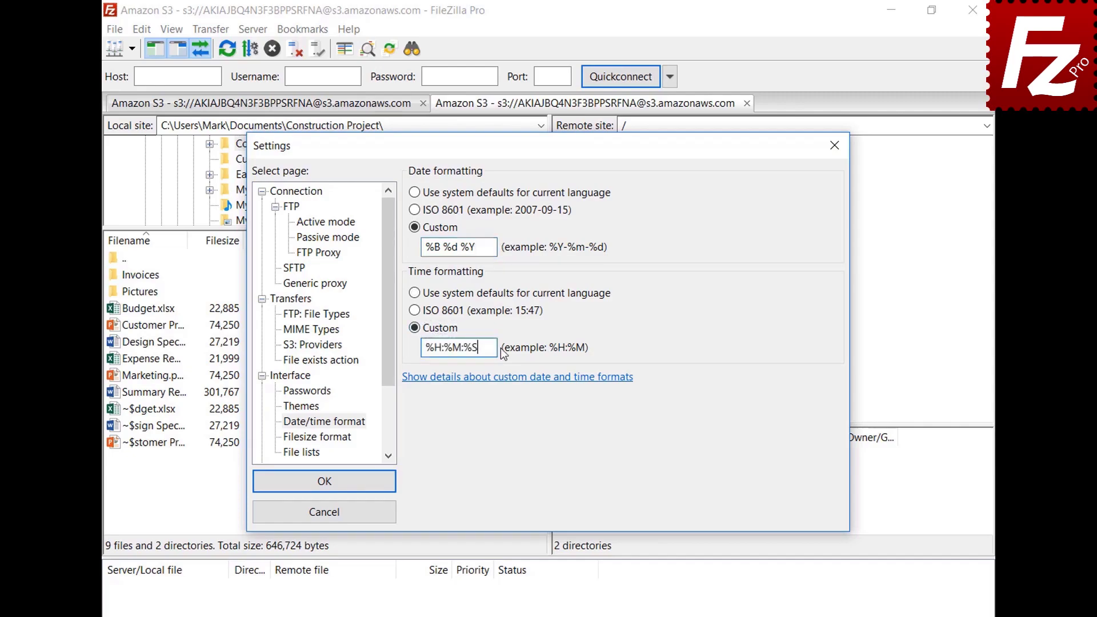
click(324, 481)
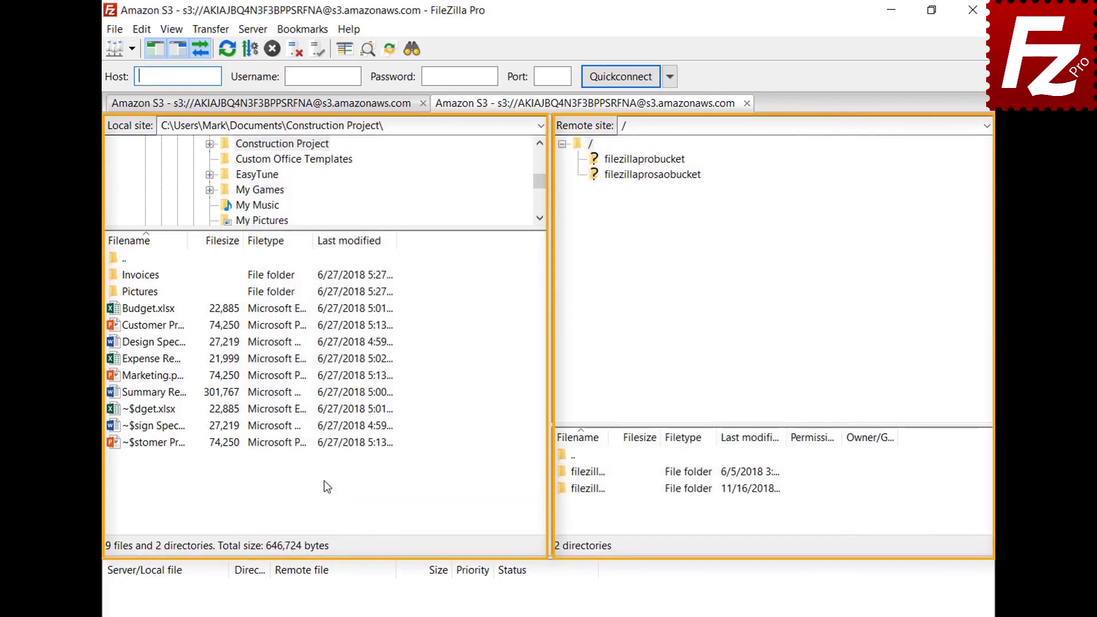
Keep the thousands separator, choose decimal SI prefixes, and set 2 decimal places for file sizes.
click(141, 30)
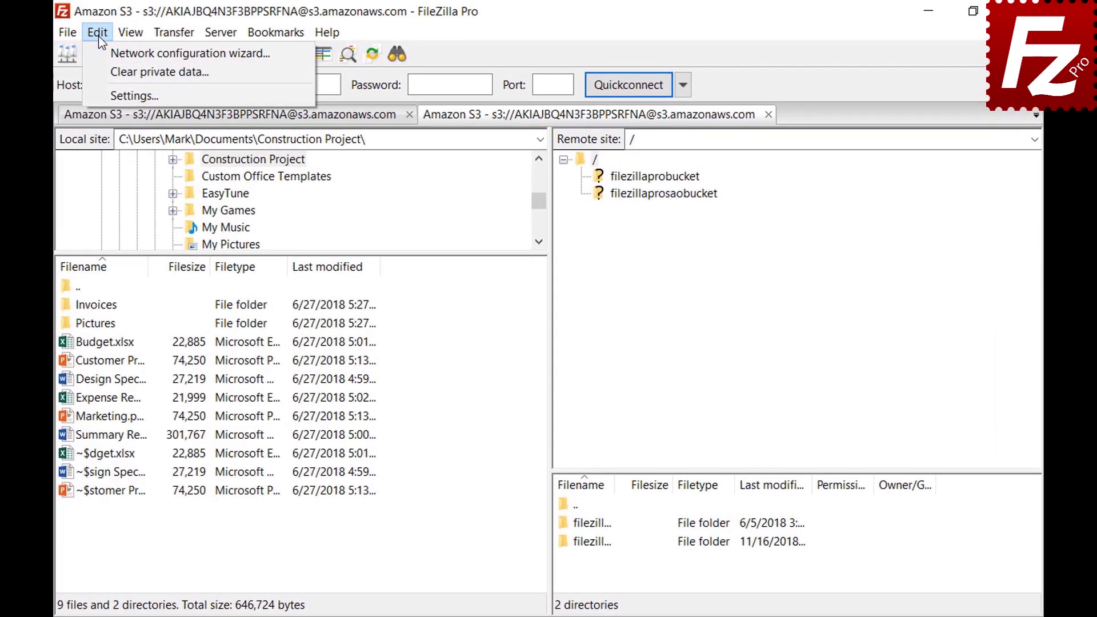
click(104, 88)
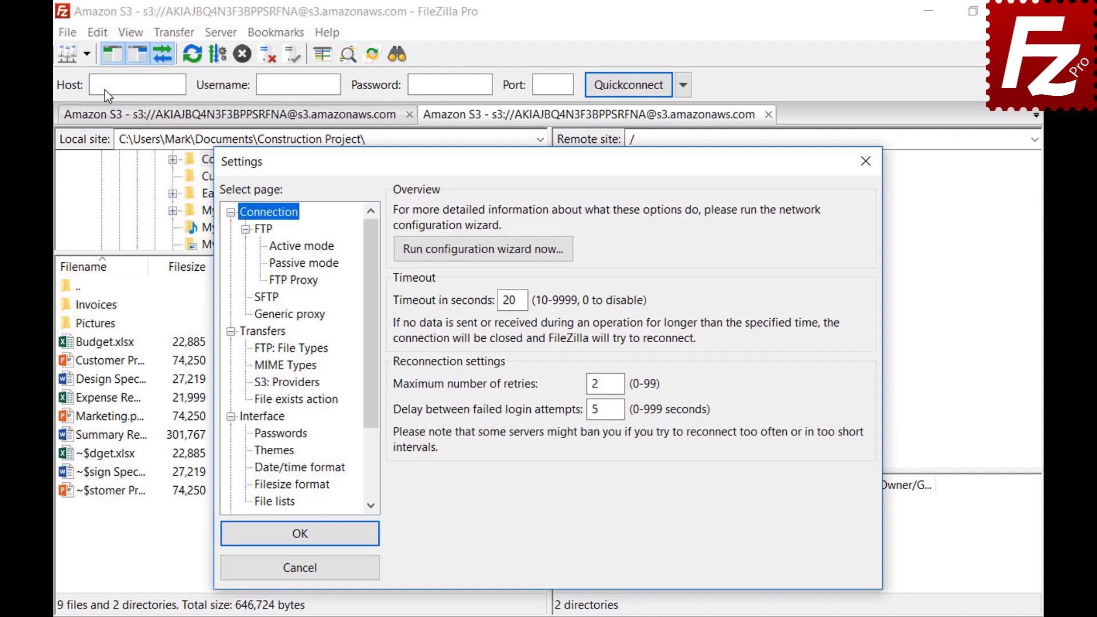
click(260, 487)
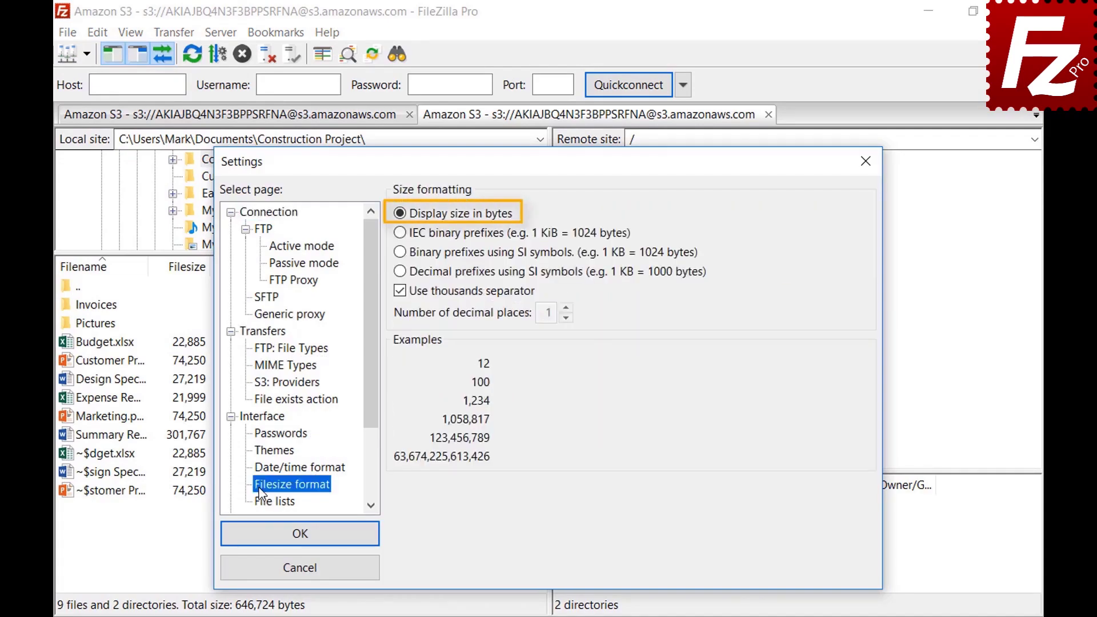
click(400, 292)
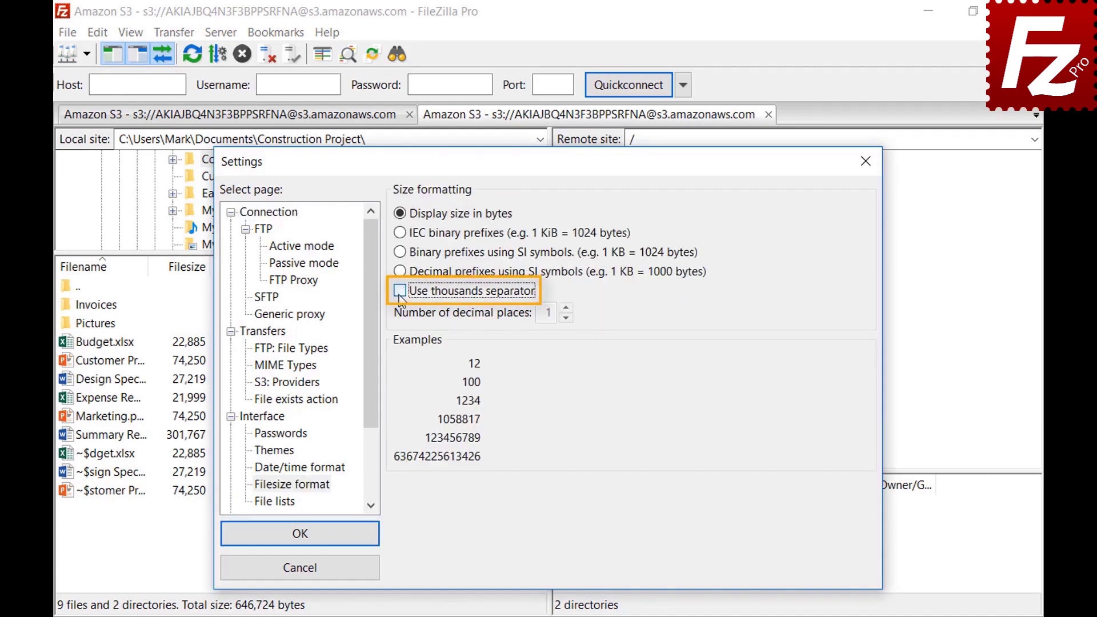
click(399, 293)
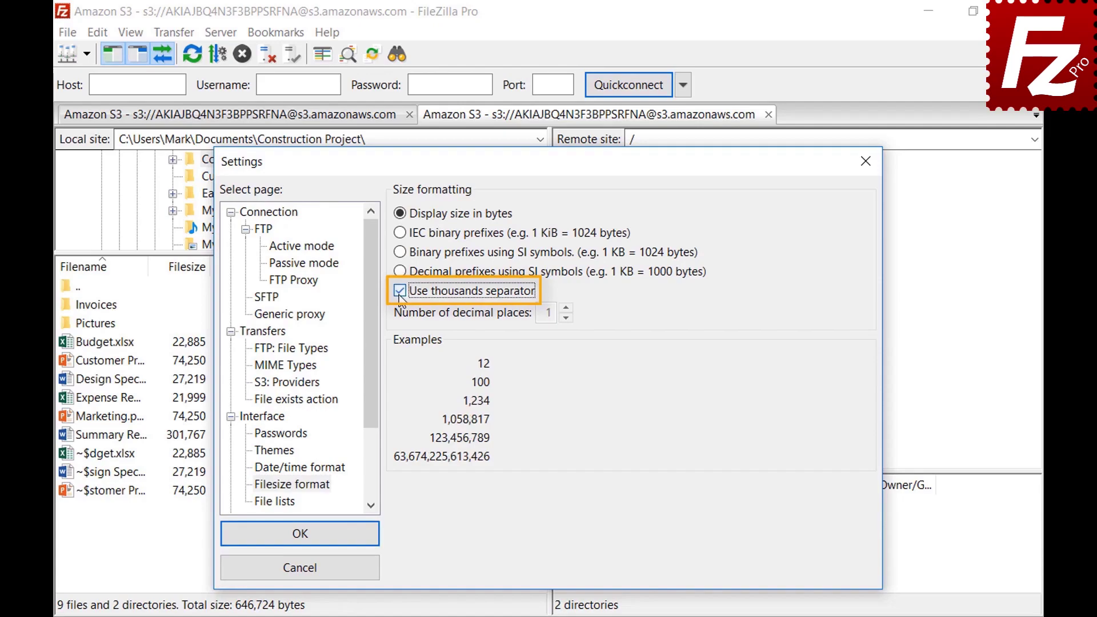
click(399, 233)
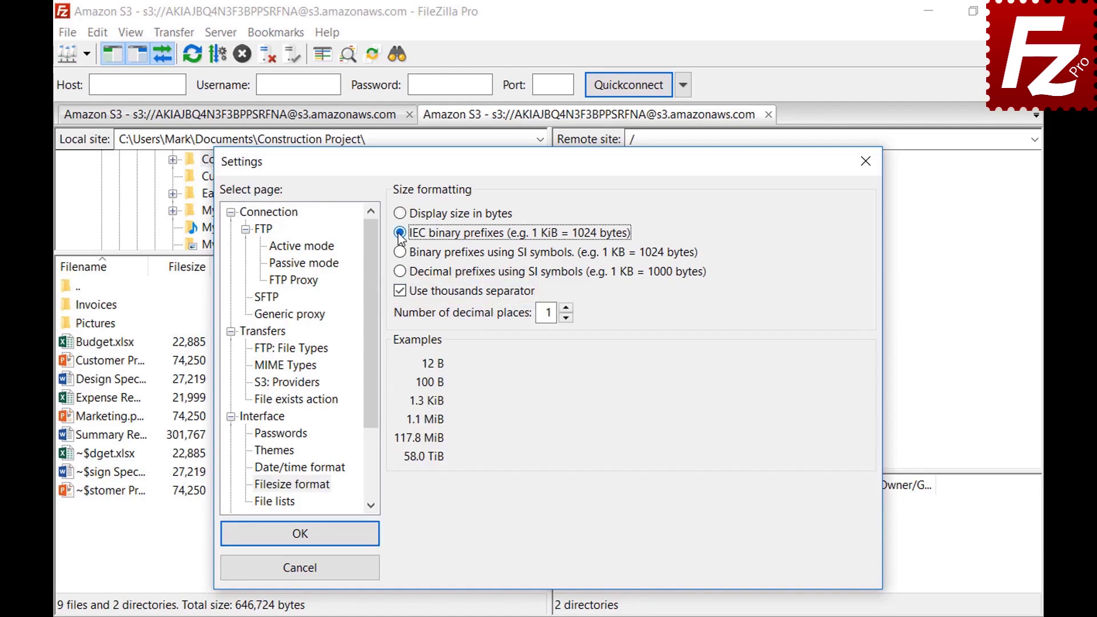
click(403, 254)
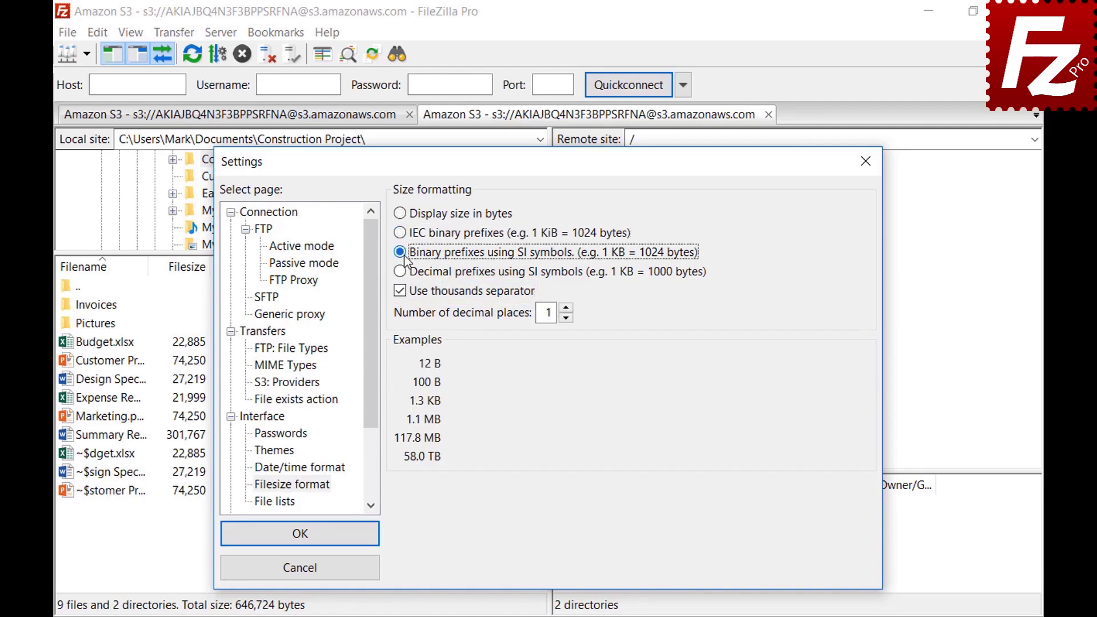
click(402, 274)
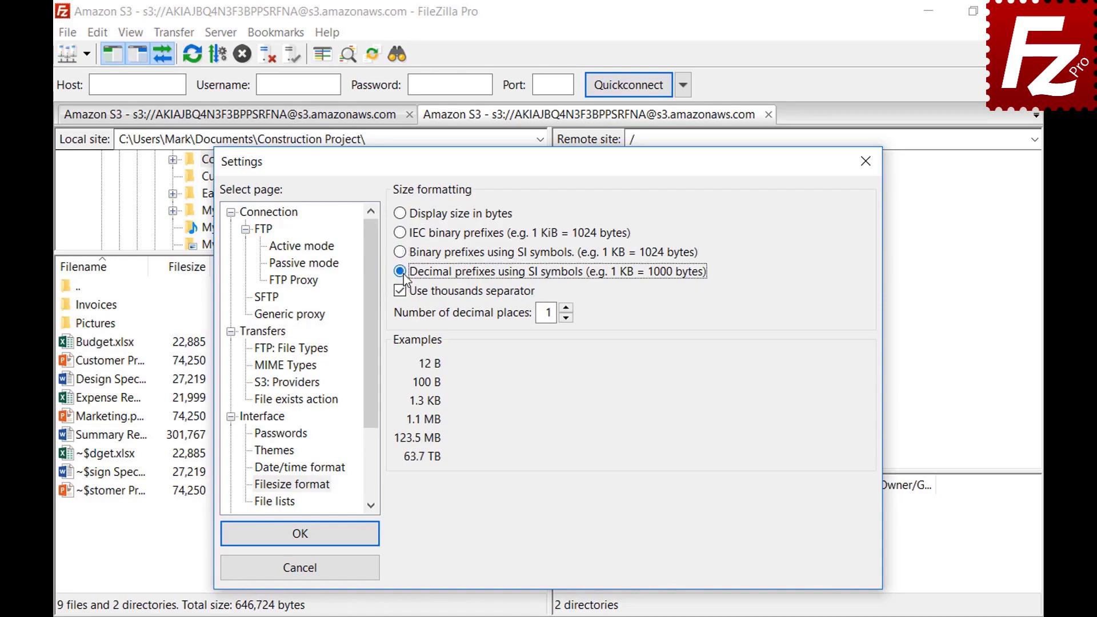
click(566, 308)
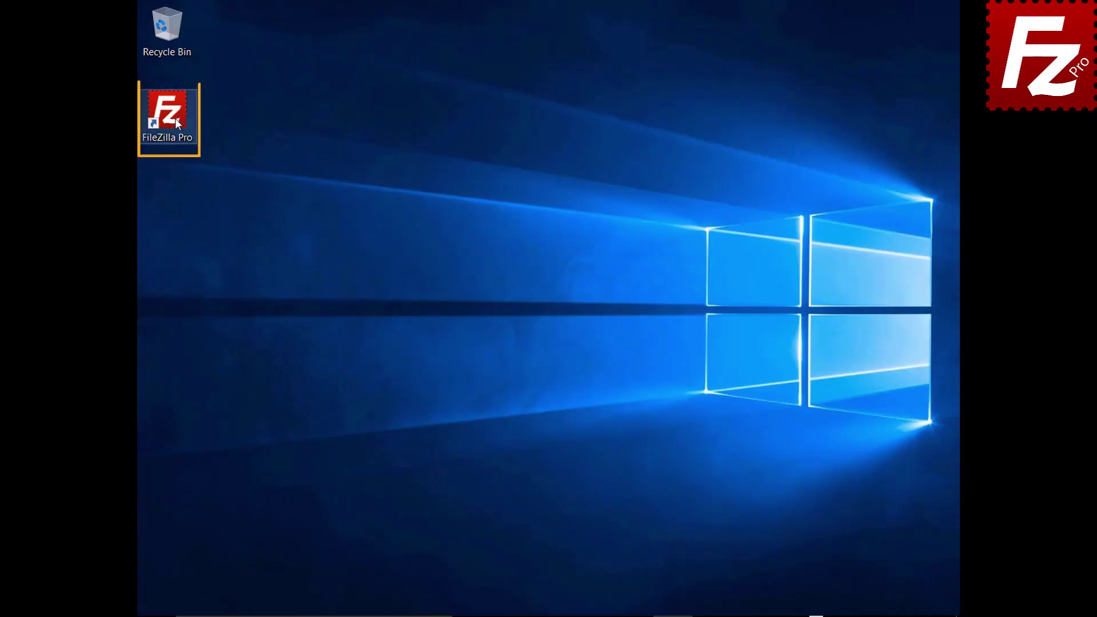
Launch FileZilla Pro from its desktop shortcut.
double_click(175, 118)
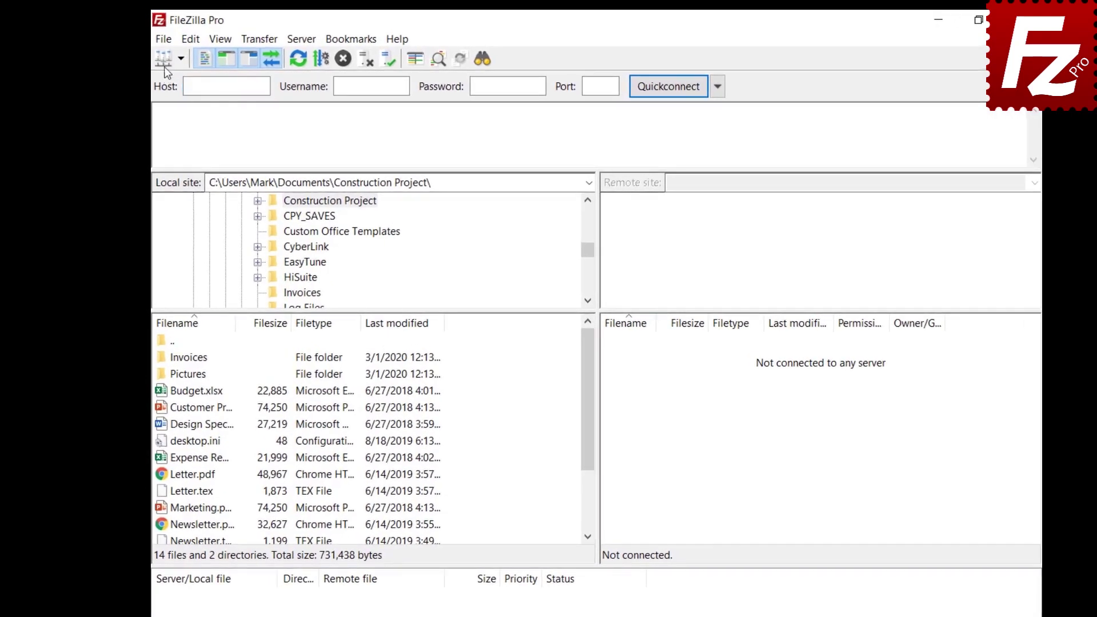
Enable Site Manager data synchronization over FTP with host 40.121.111.78.
click(164, 40)
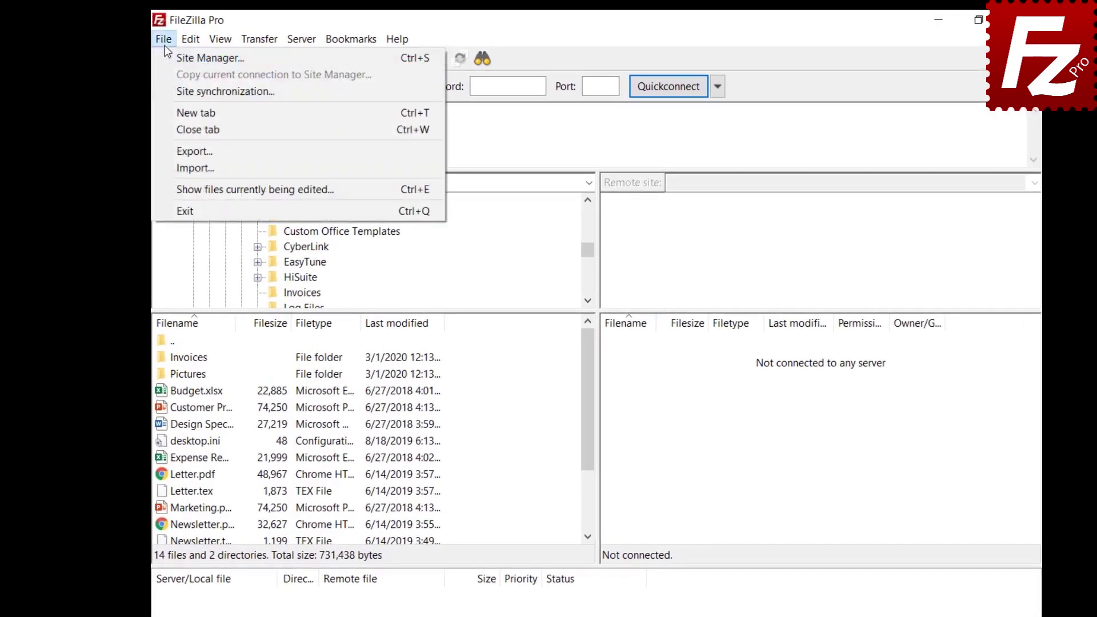
click(171, 90)
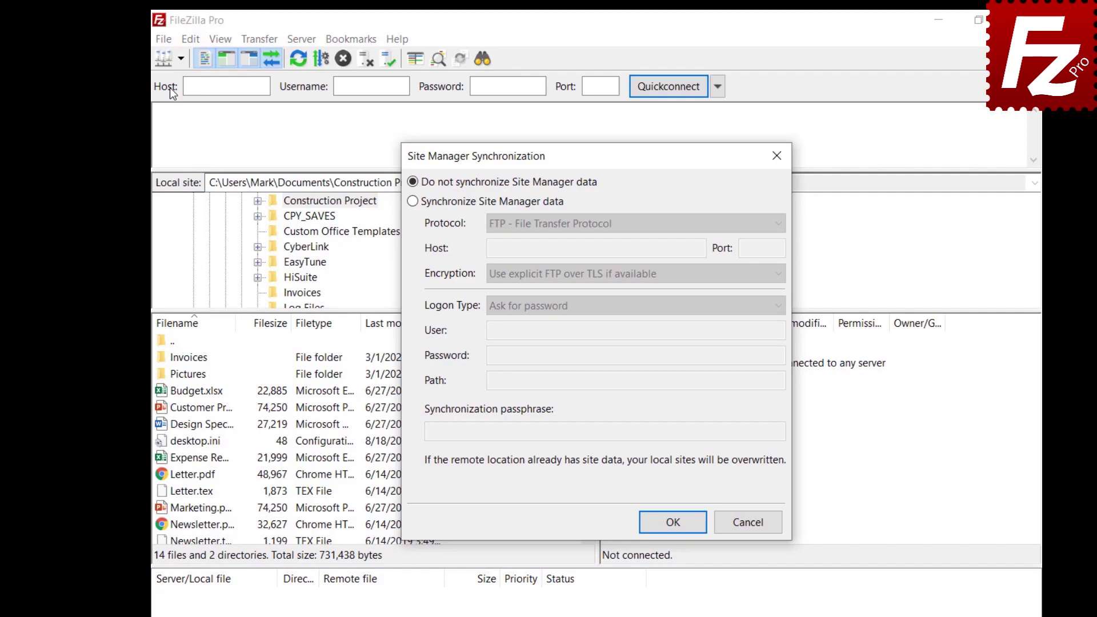
click(413, 201)
click(620, 231)
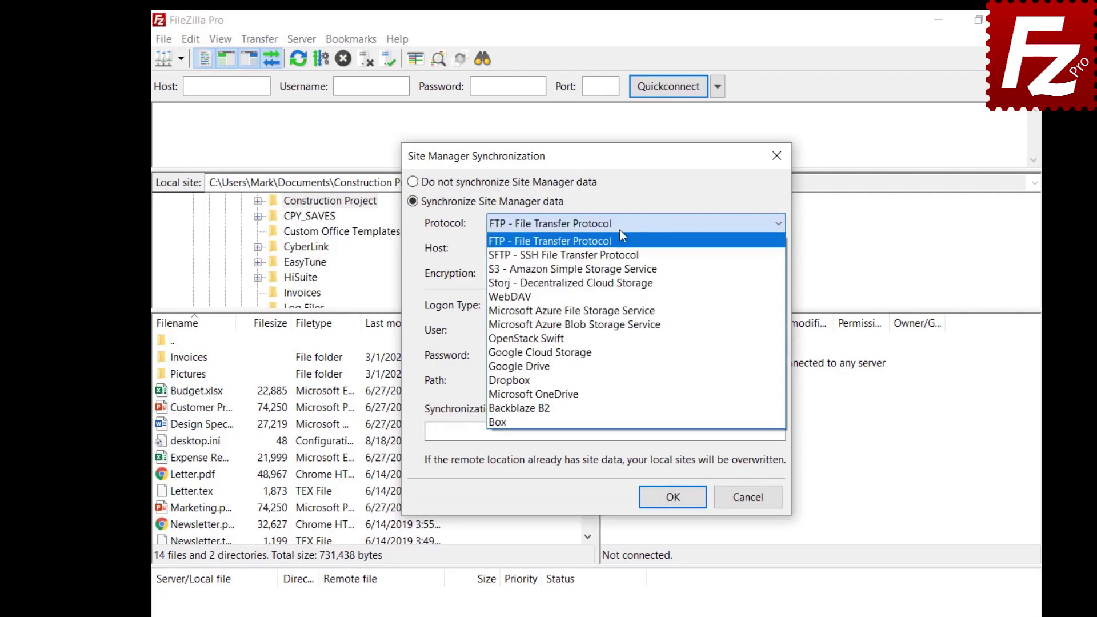
click(621, 239)
click(700, 249)
text(40.121.111.78)
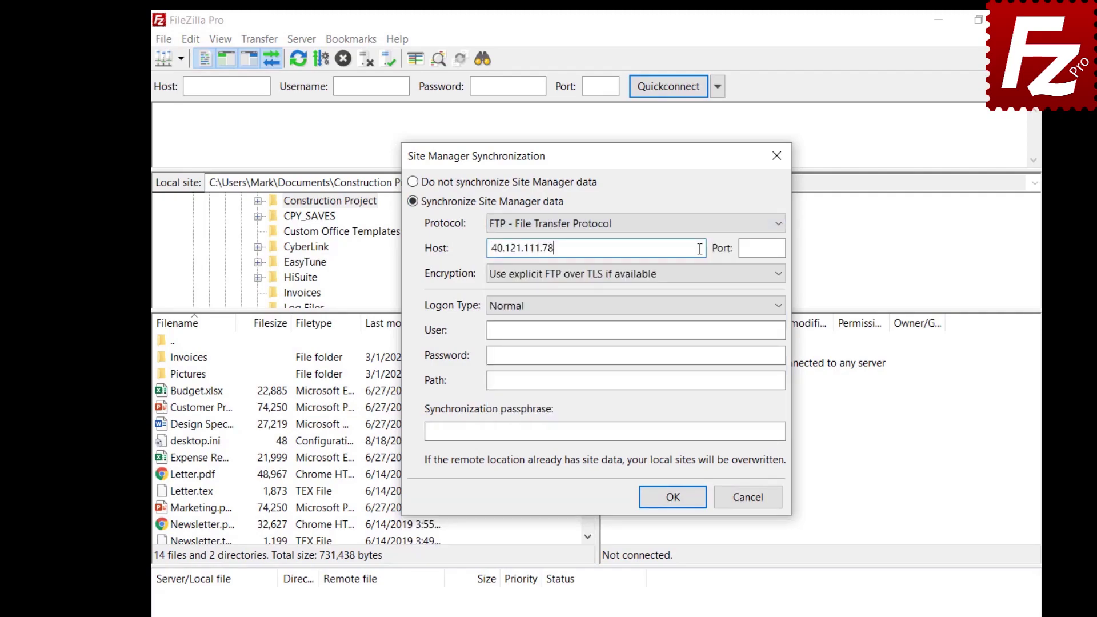
Enter the user name, password, path / and synchronization passphrase, then confirm.
click(747, 331)
text(filezillaprotutorial)
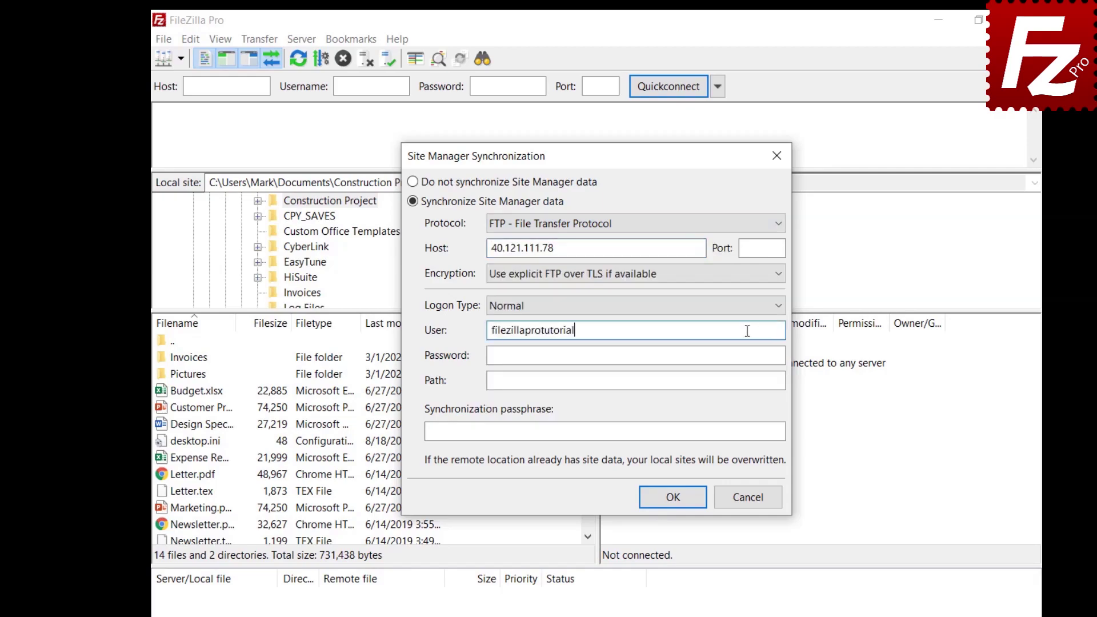
click(758, 355)
key(ctrl+v)
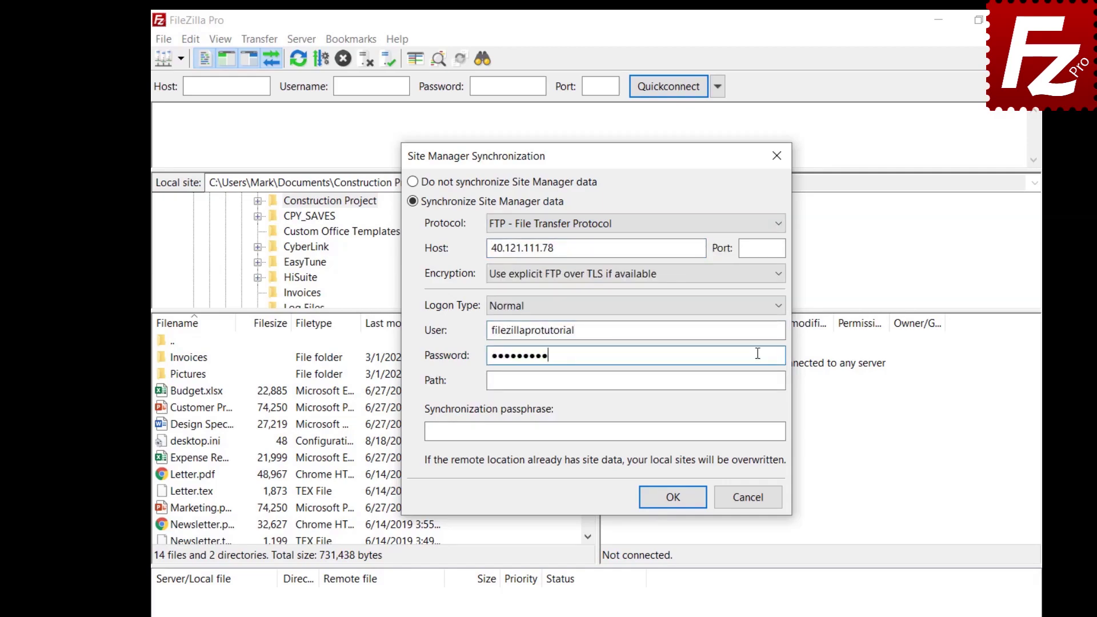
click(758, 381)
text(/)
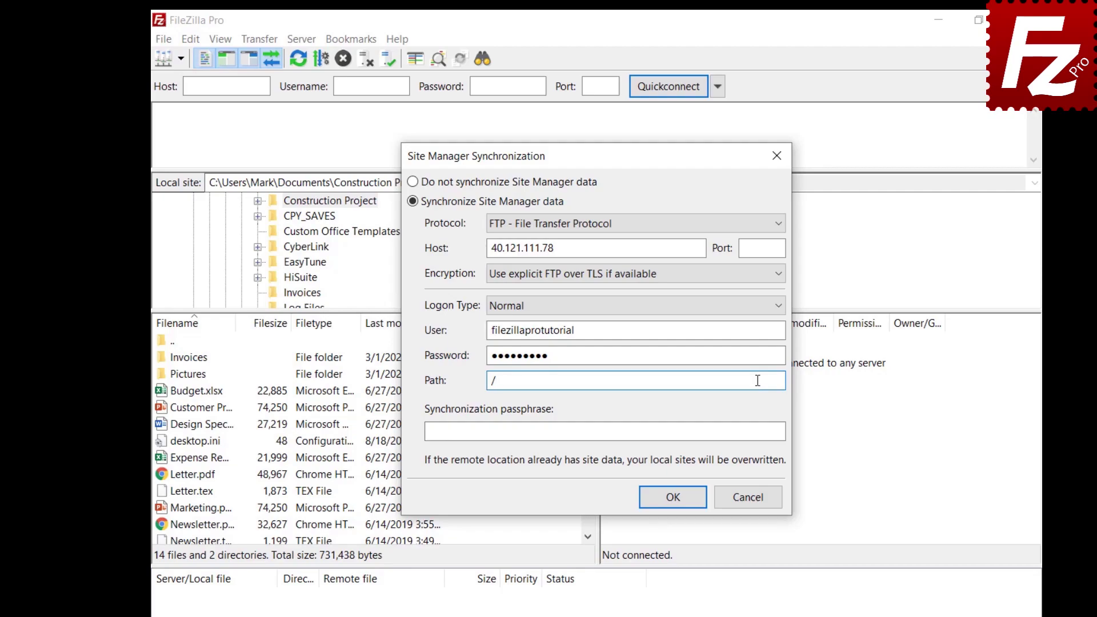
click(772, 432)
key(ctrl+v)
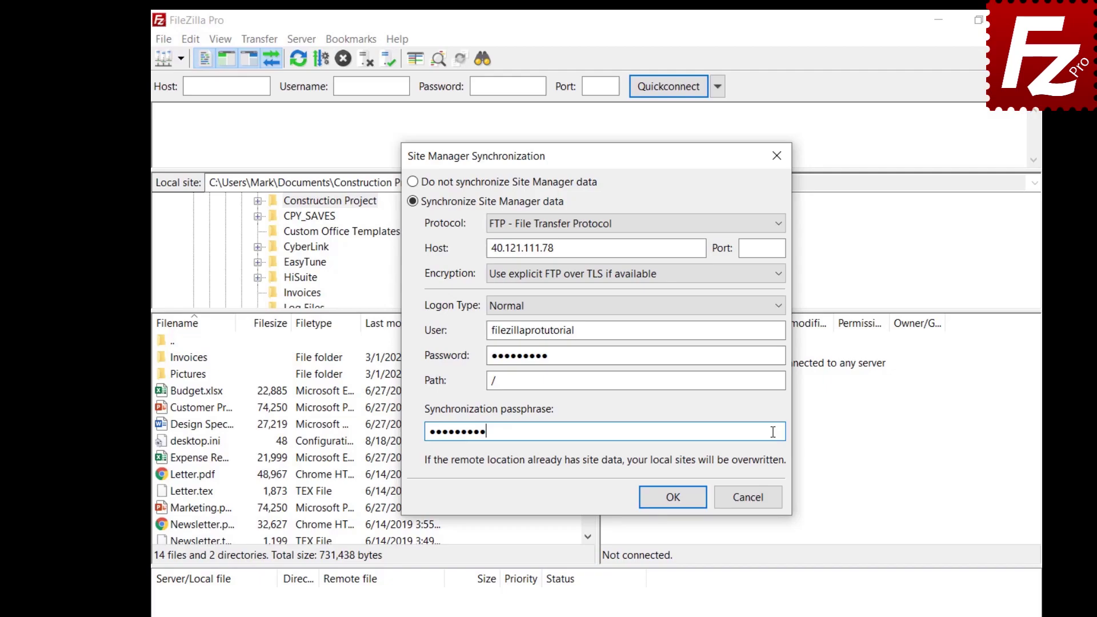
click(673, 497)
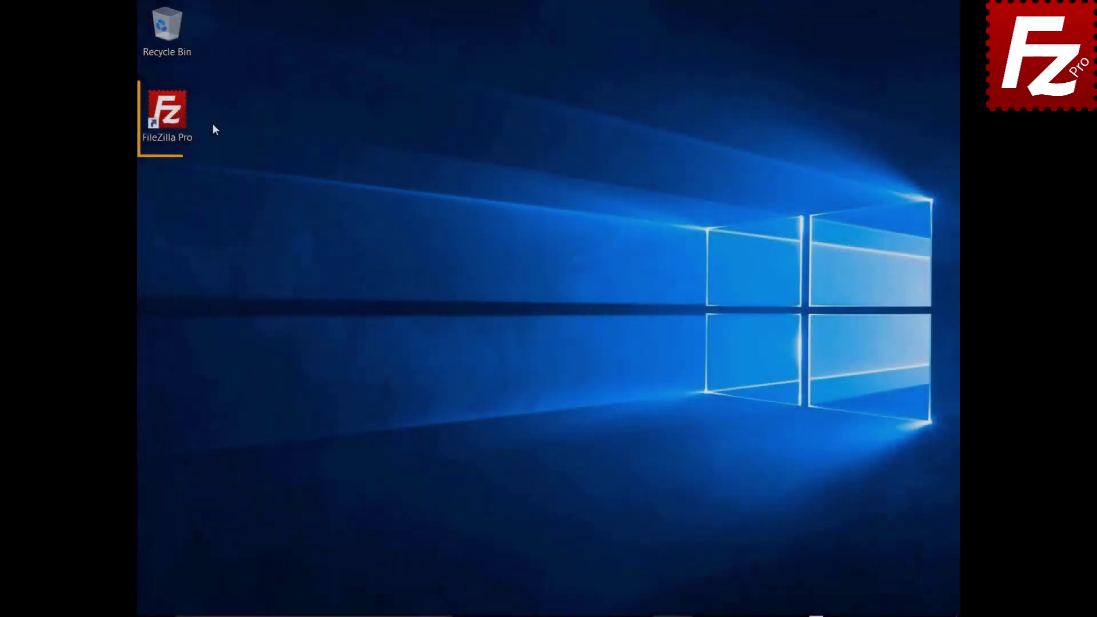
Relaunch FileZilla Pro and enable Site Manager synchronization over FTP.
double_click(168, 114)
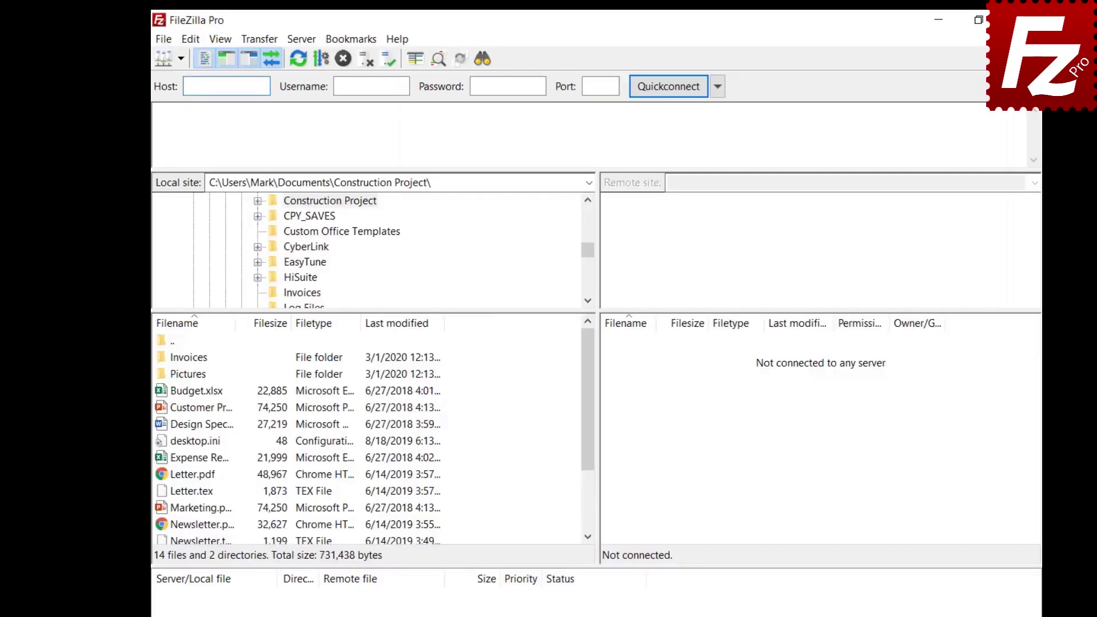
click(164, 41)
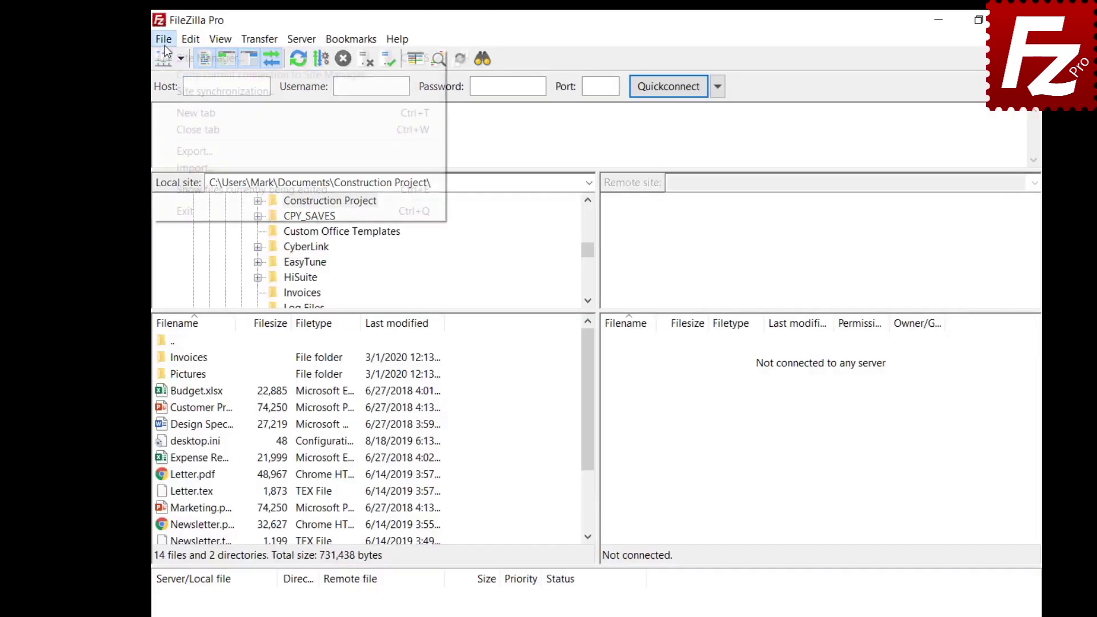
click(170, 90)
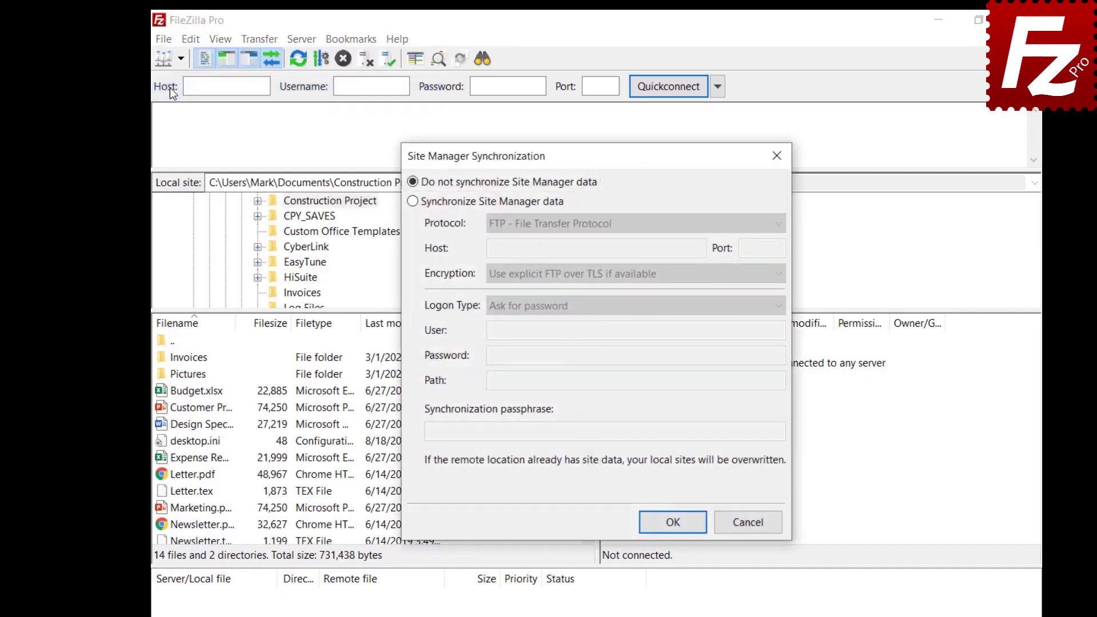
click(413, 204)
click(622, 226)
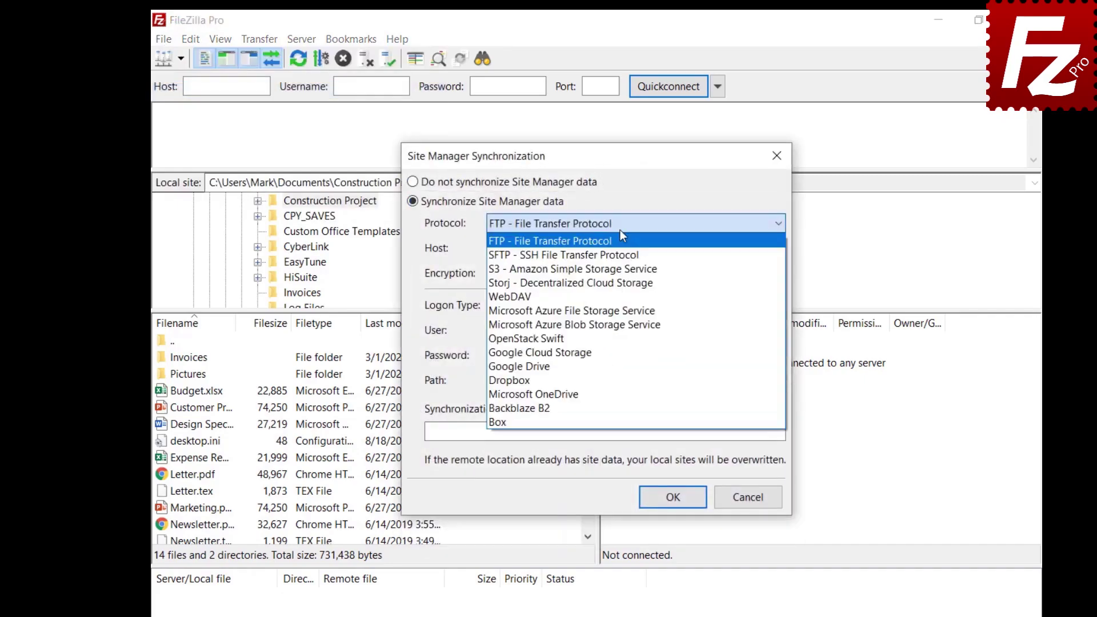
click(622, 240)
Enter the host, path / and passphrase, confirm, and dismiss the Success message.
click(699, 249)
text(40.121.111.78)
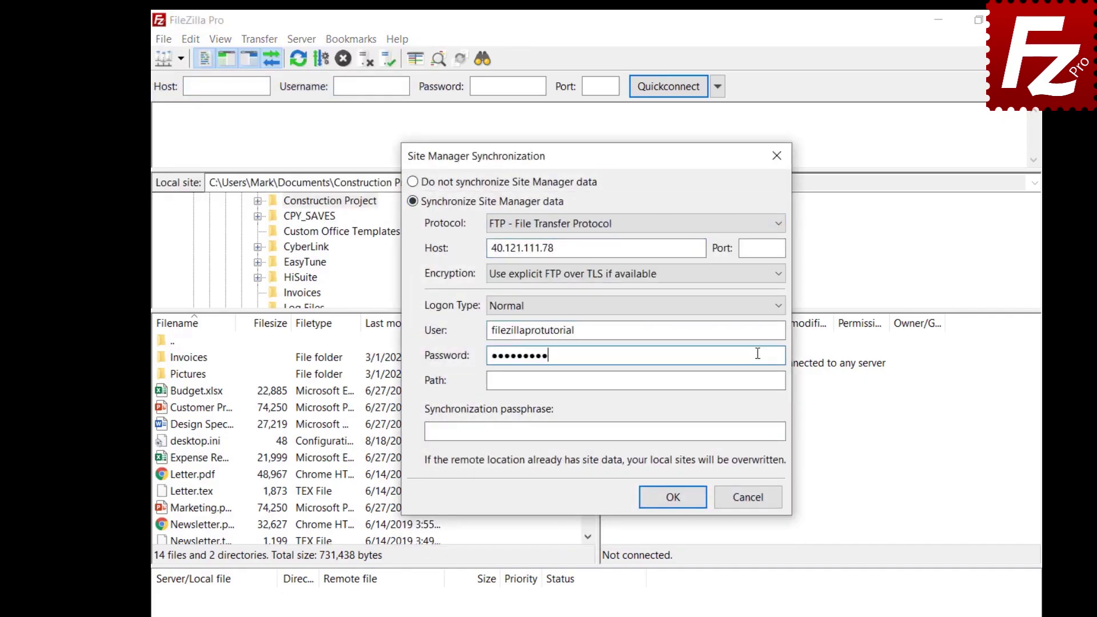
click(757, 381)
text(/)
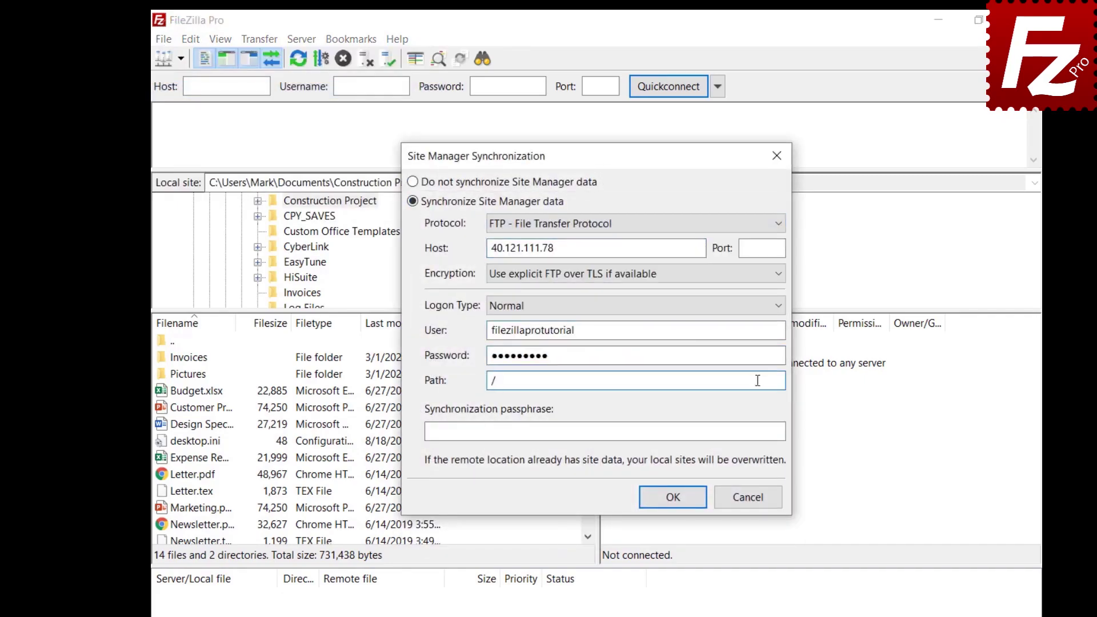
click(773, 432)
key(ctrl+v)
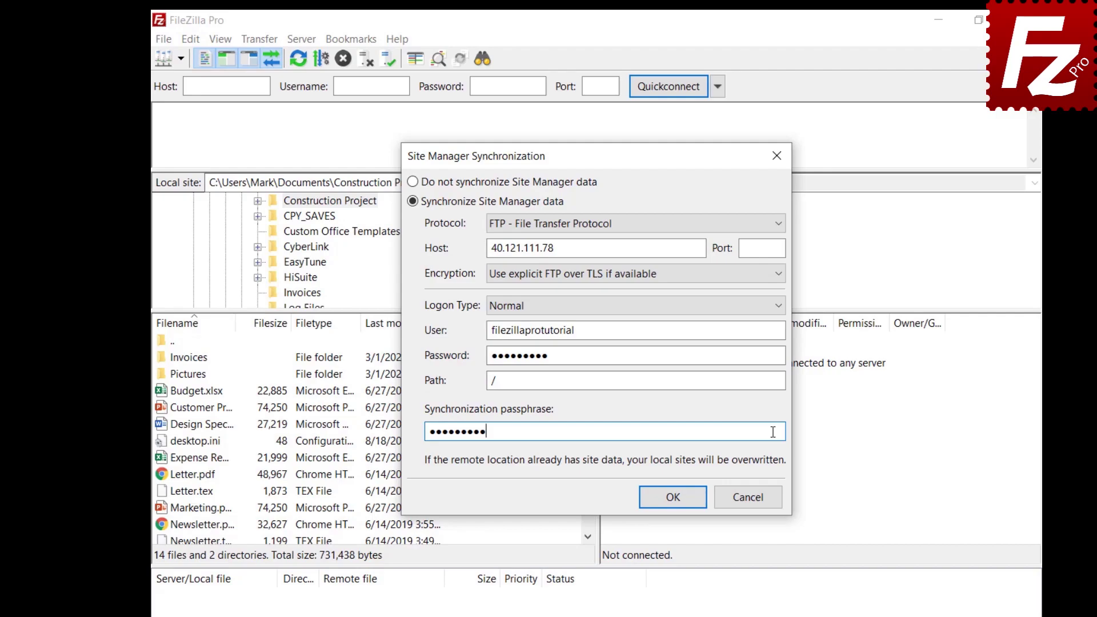
click(673, 498)
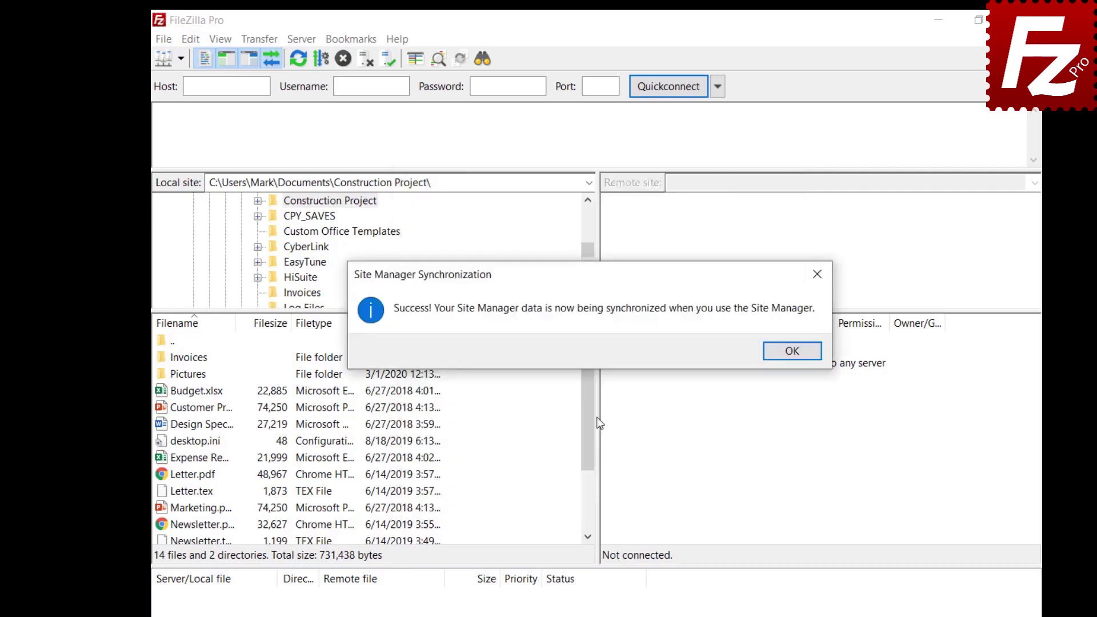
key(Return)
Add a new site named OneDrive using the Microsoft OneDrive protocol and save it.
click(164, 39)
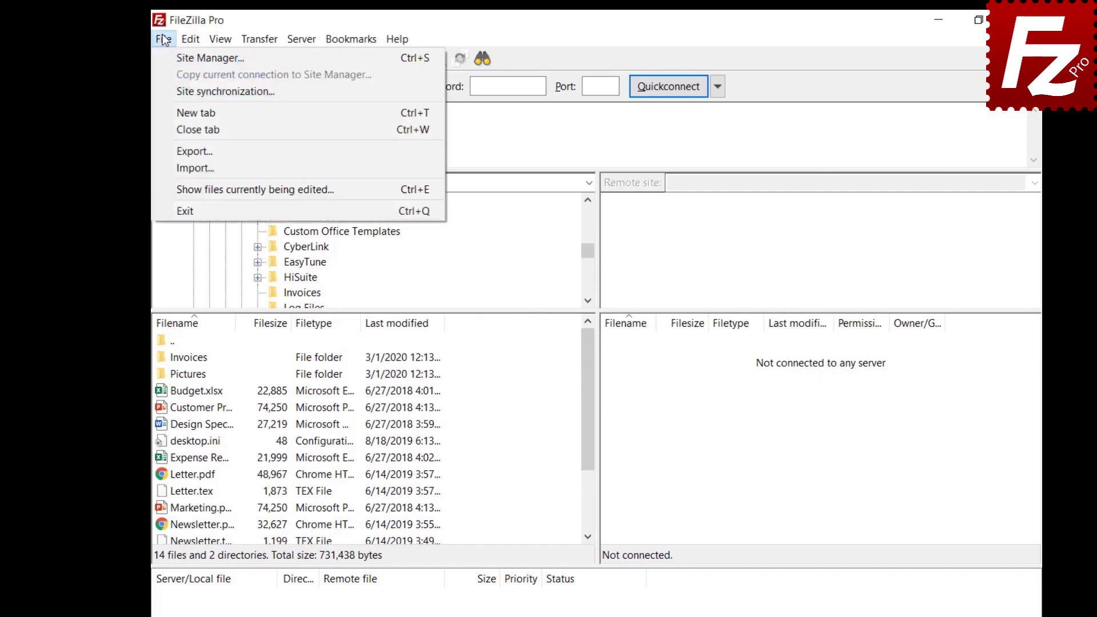
click(211, 58)
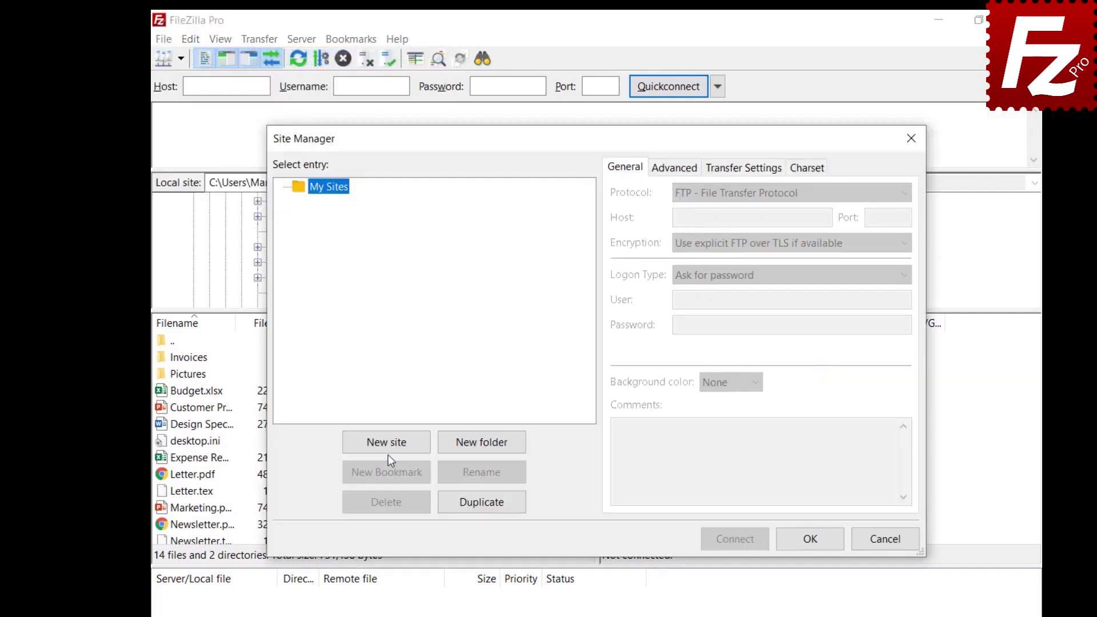
click(387, 442)
text(OneDrive)
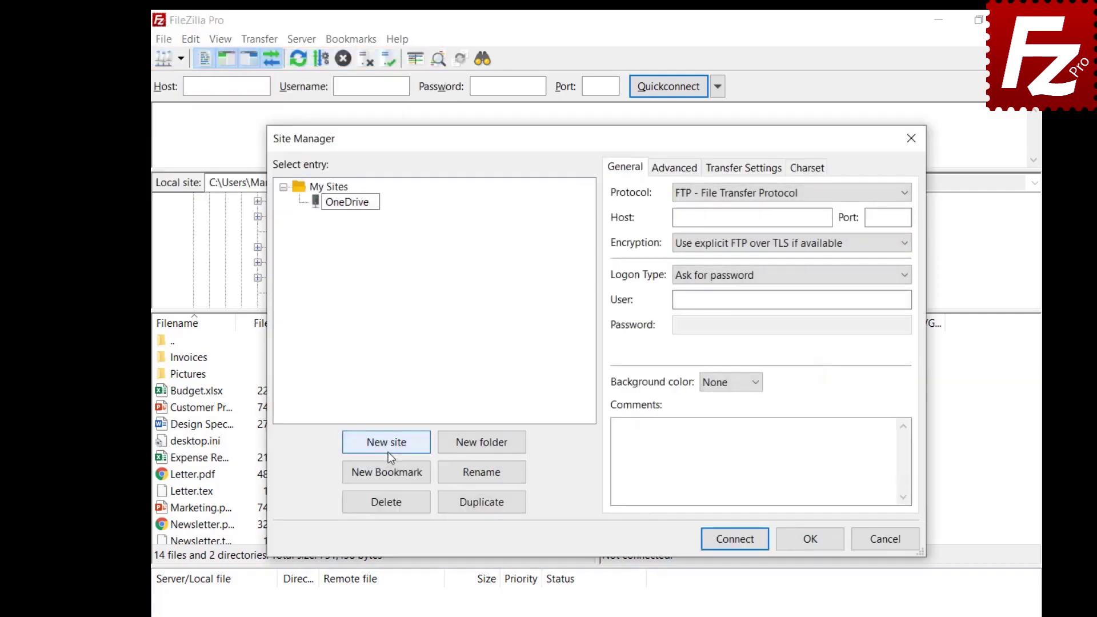
click(765, 200)
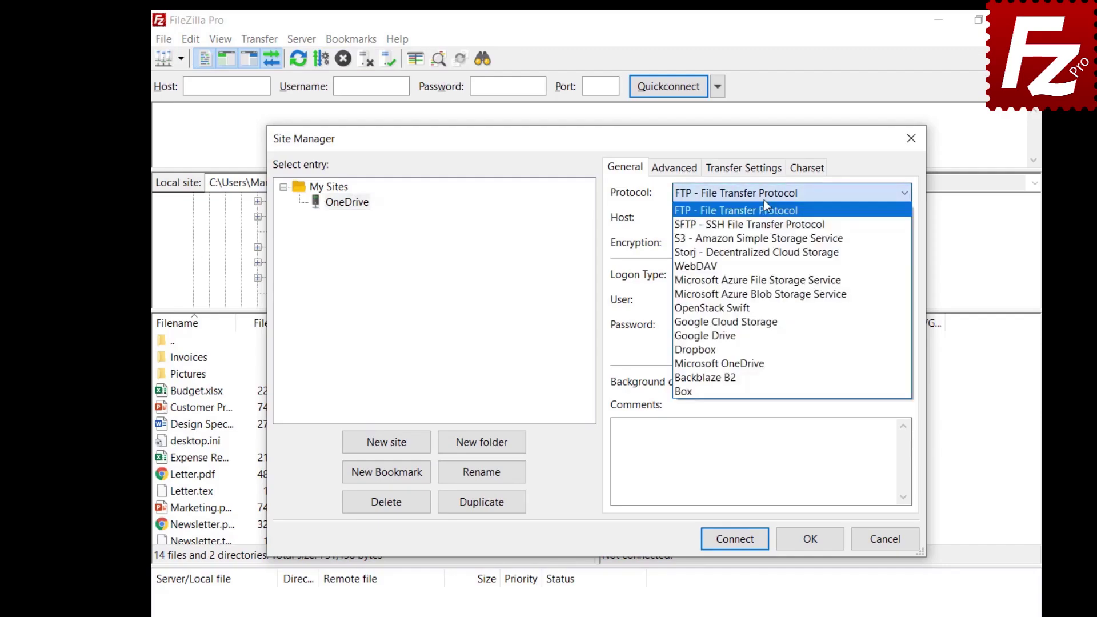
click(752, 360)
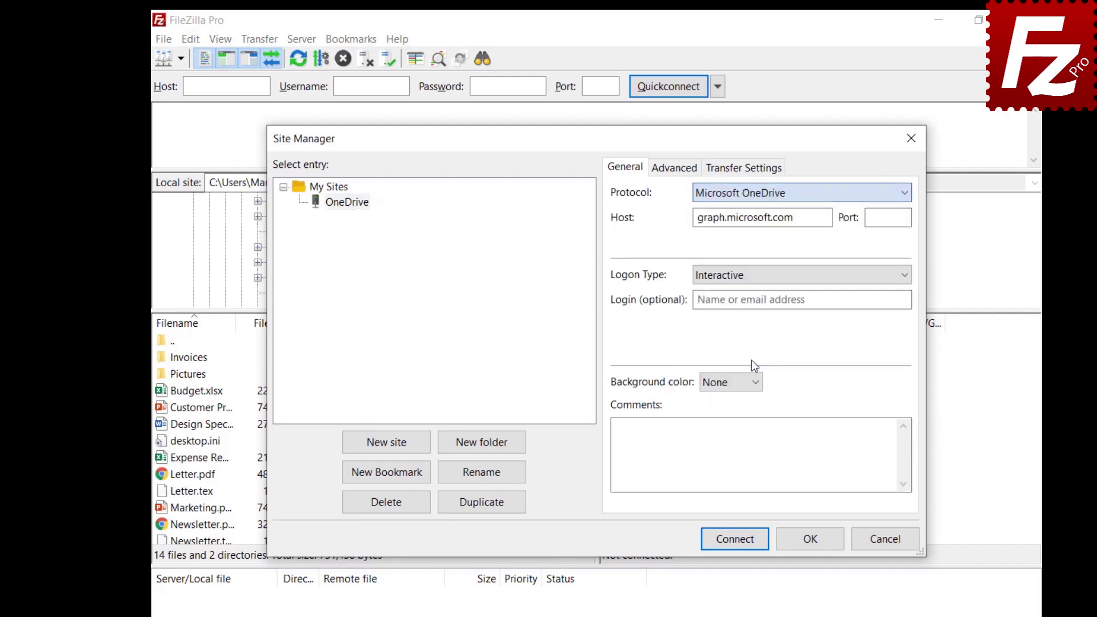
click(812, 546)
Reopen the Site Manager to check the OneDrive site, then close it.
click(159, 38)
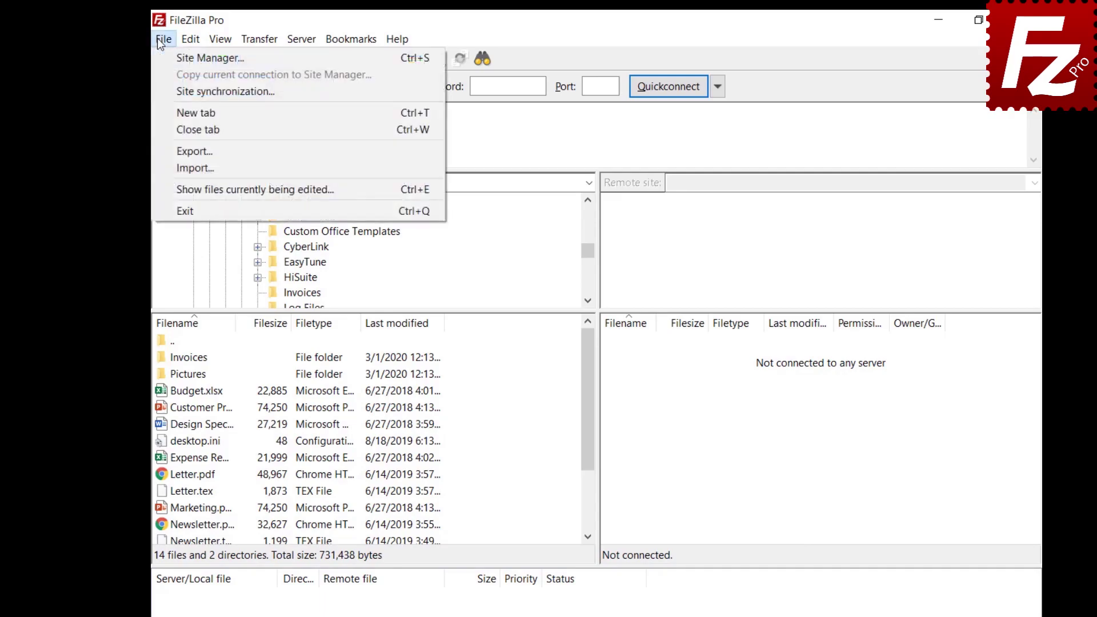
click(163, 55)
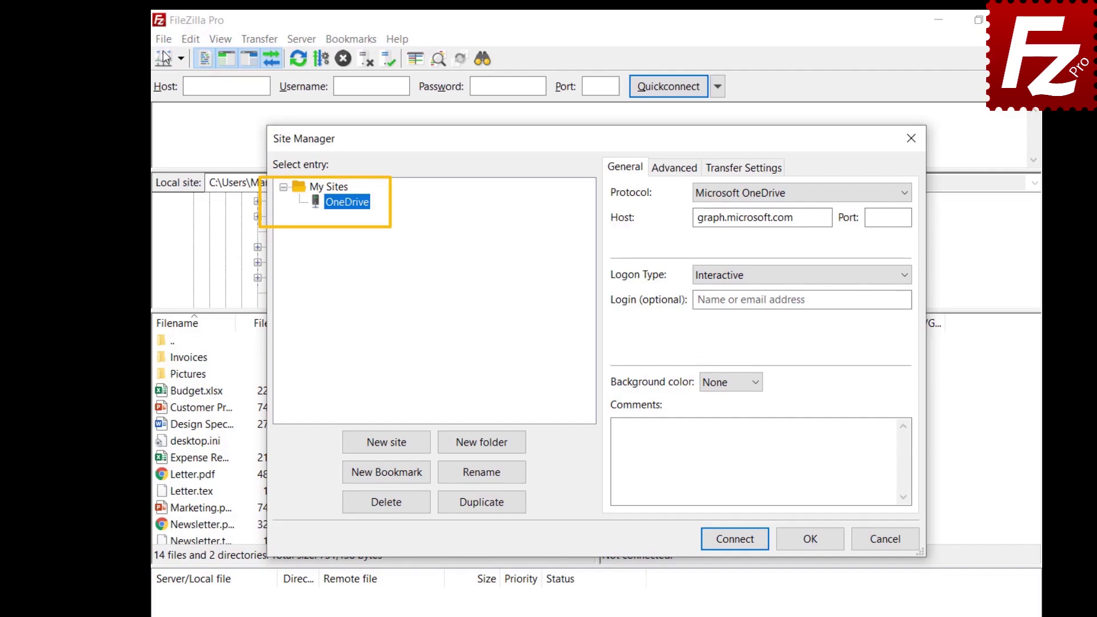
key(Escape)
Choose 'Do not synchronize Site Manager data' in Site synchronization and confirm.
click(164, 38)
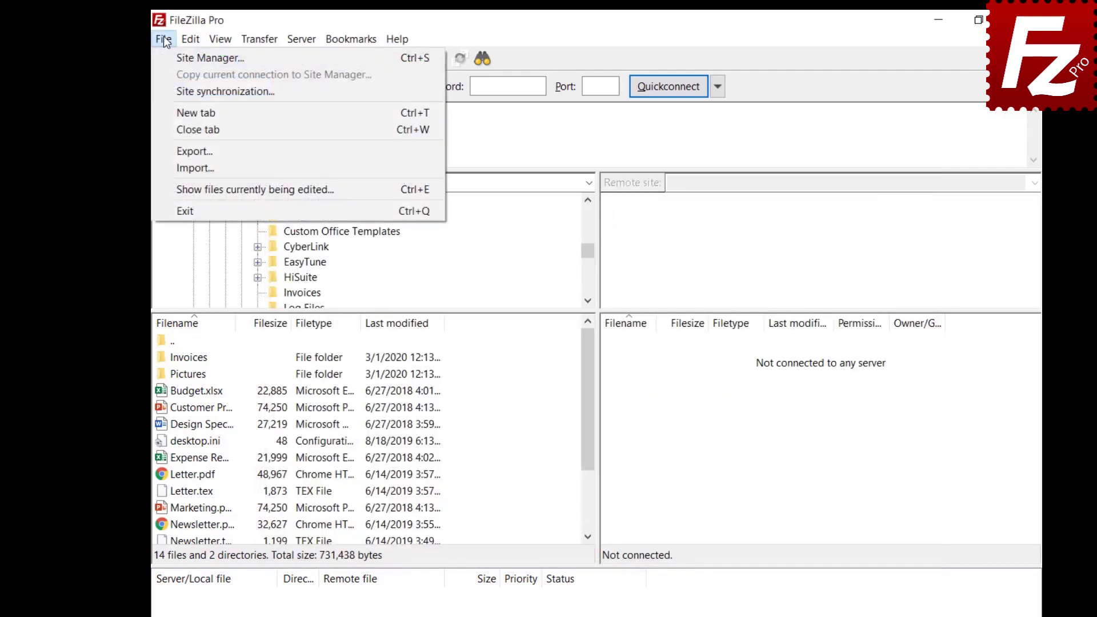
click(171, 91)
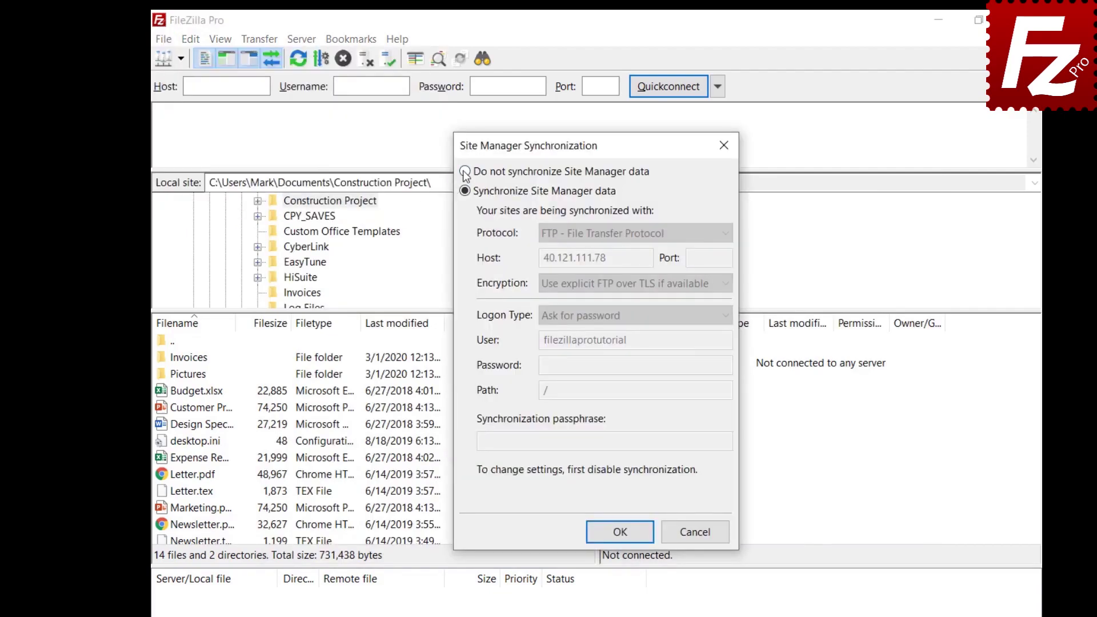
click(466, 172)
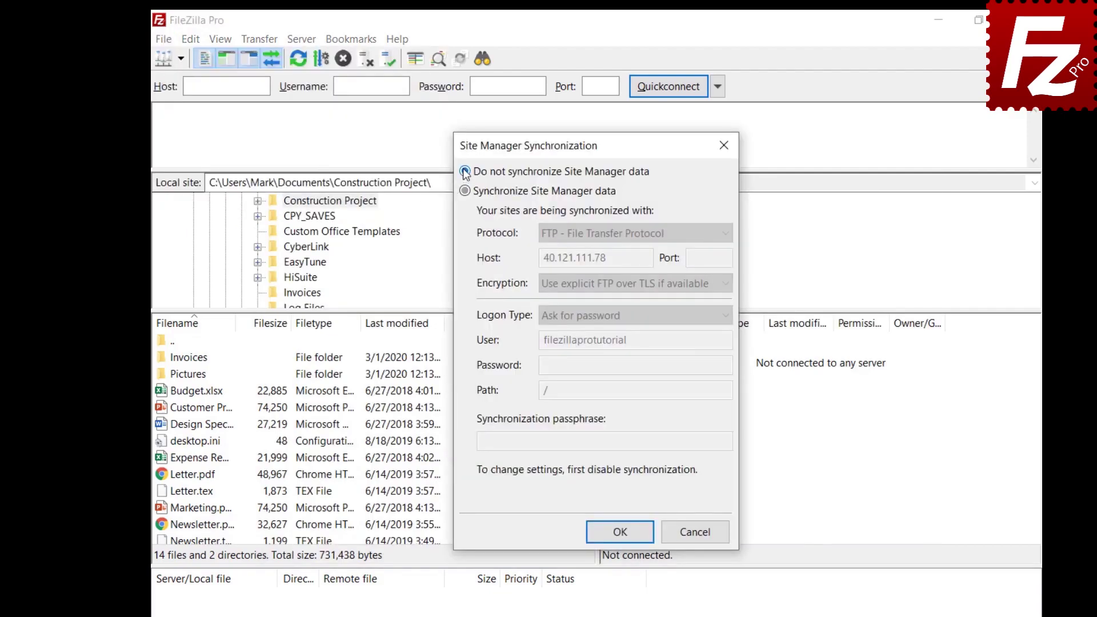
click(623, 540)
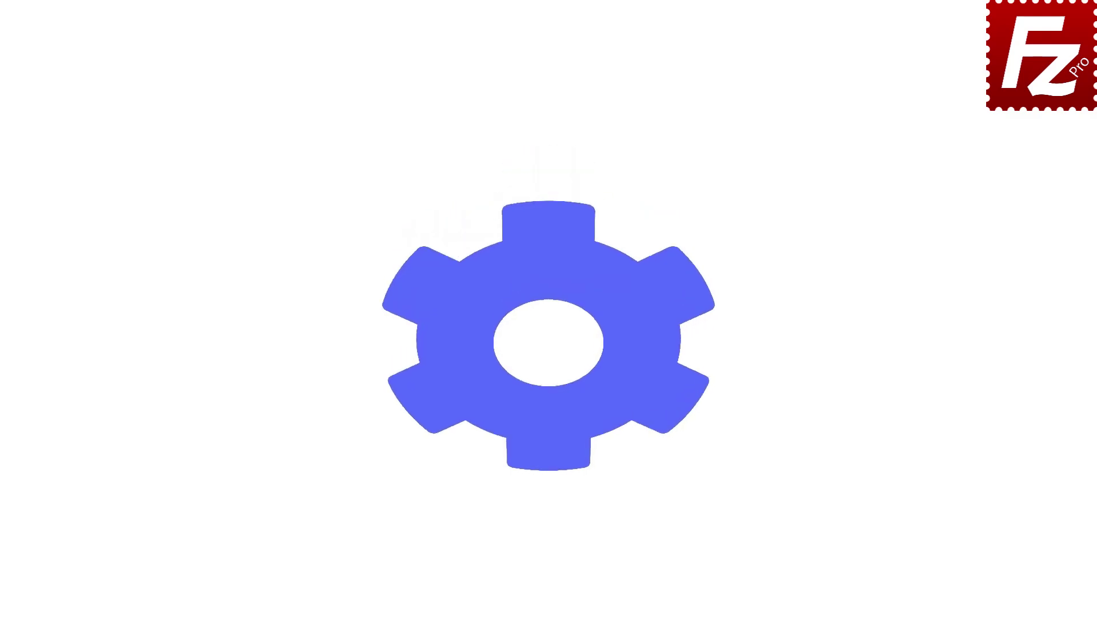
Launch FileZilla Pro and open the Export settings dialog from the File menu.
double_click(174, 118)
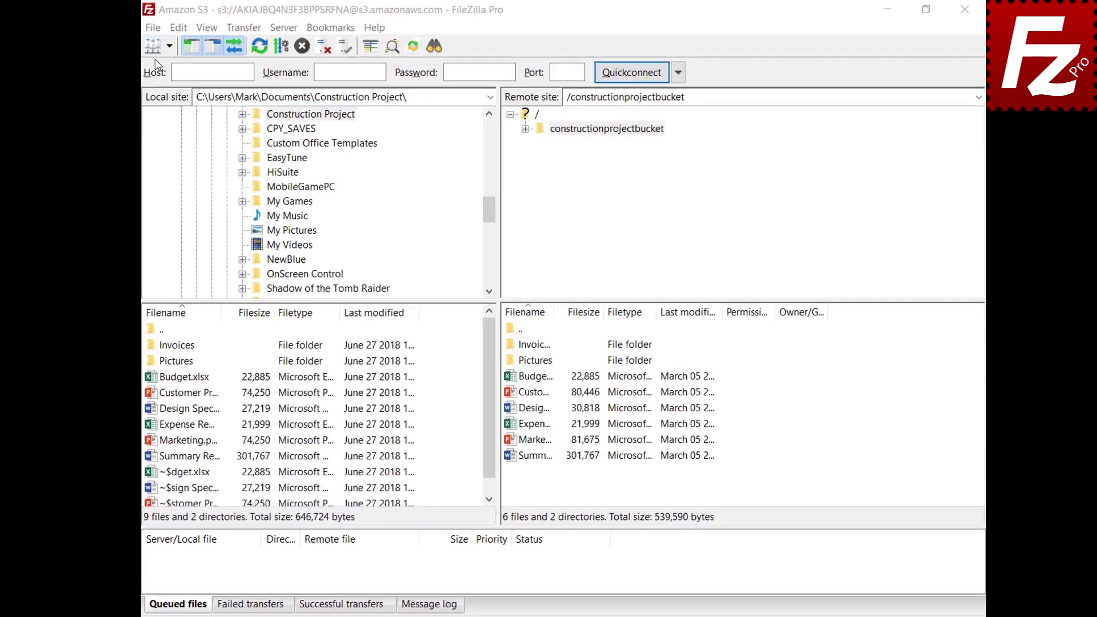
click(149, 28)
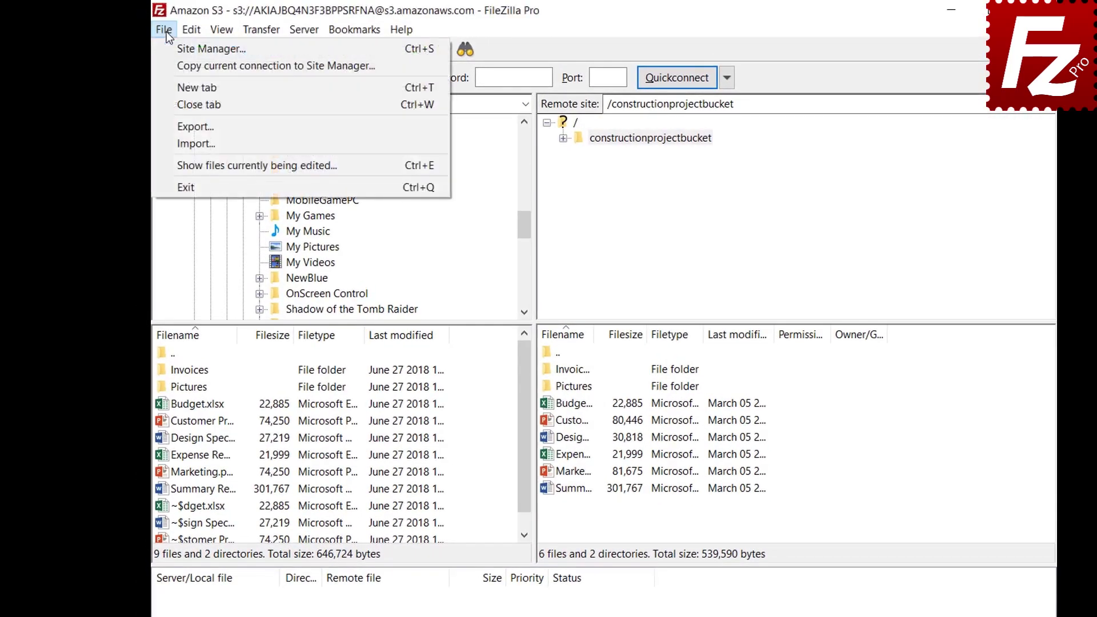
click(195, 127)
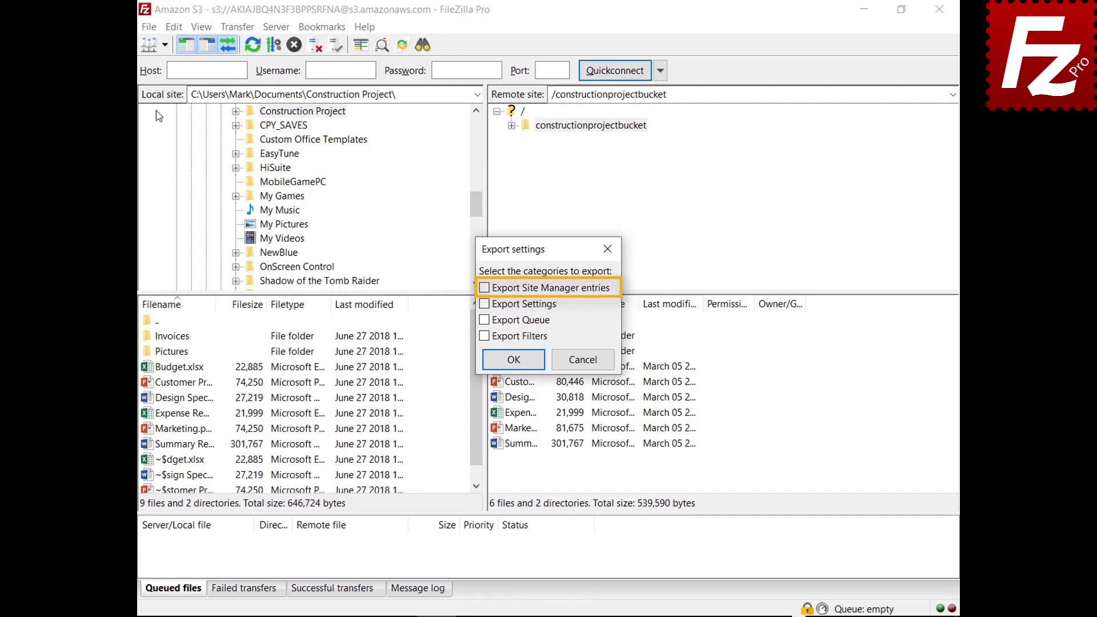
Tick Site Manager entries, settings, queue and filters, then save as FileZilla.xml.
click(484, 289)
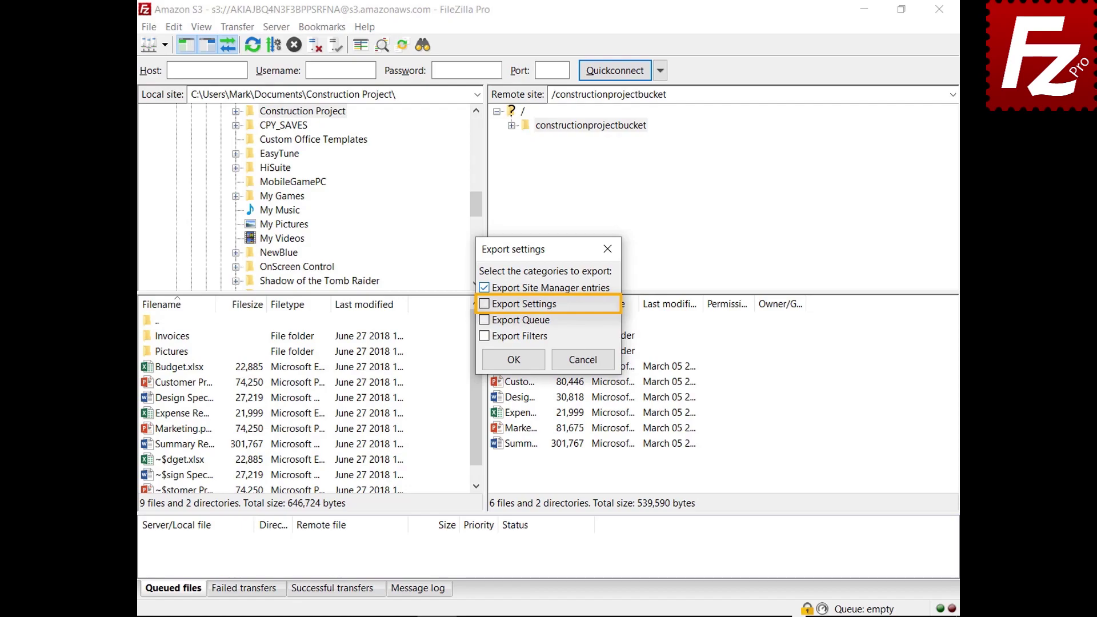
click(484, 304)
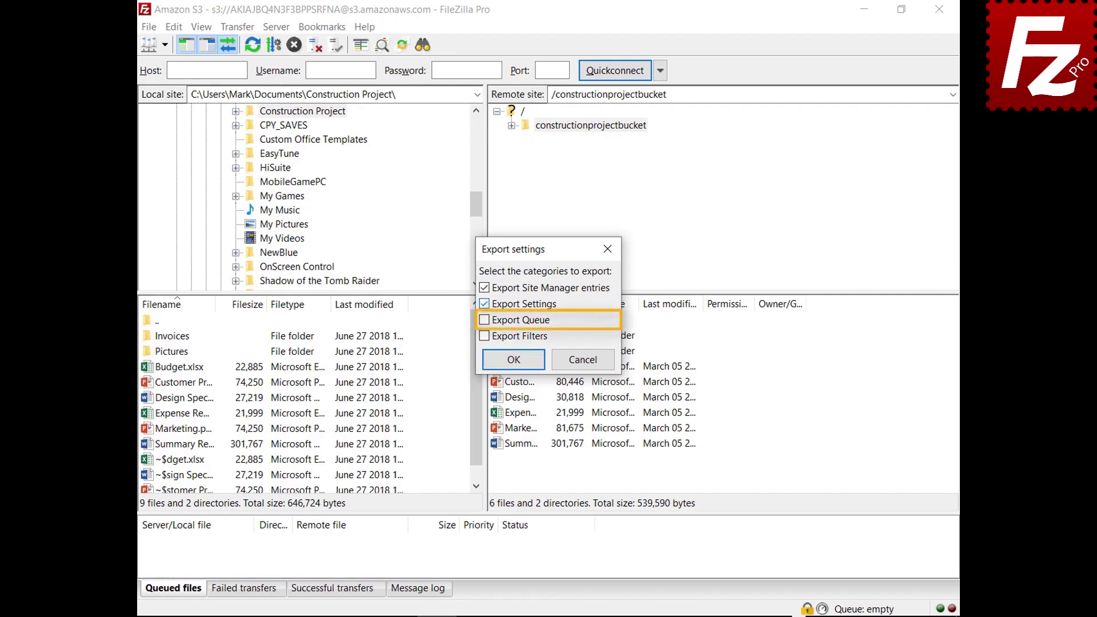
click(484, 320)
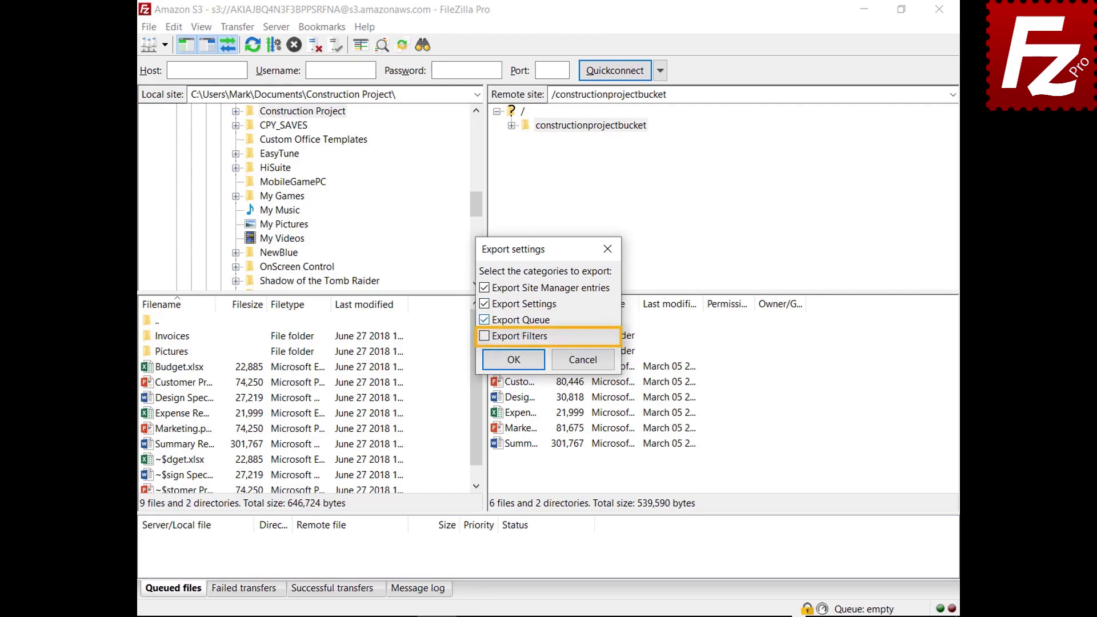
click(484, 336)
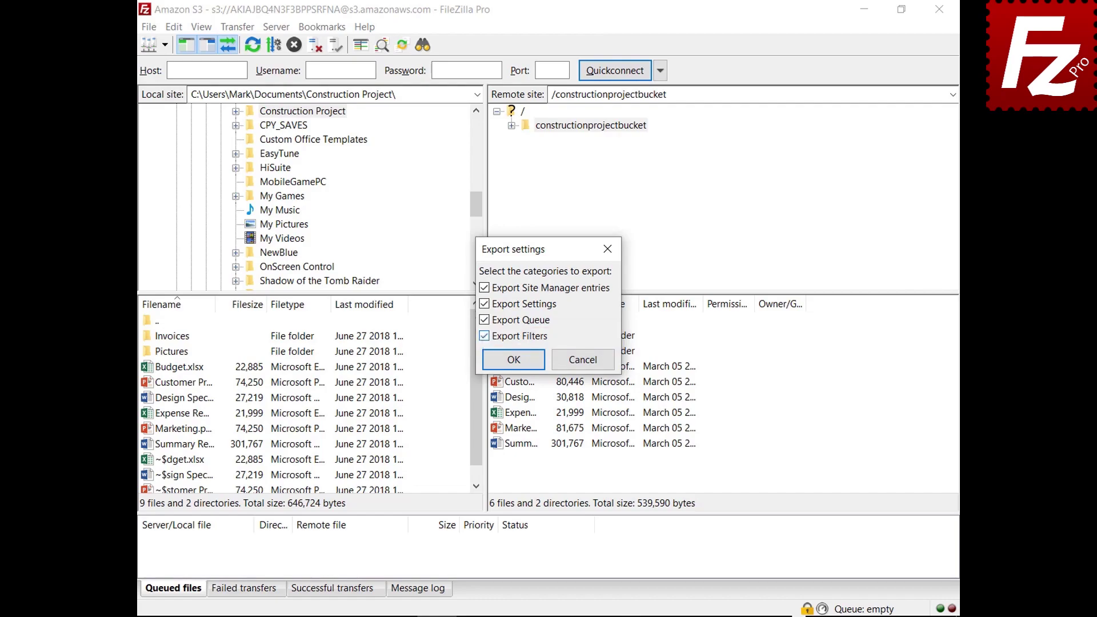
click(517, 364)
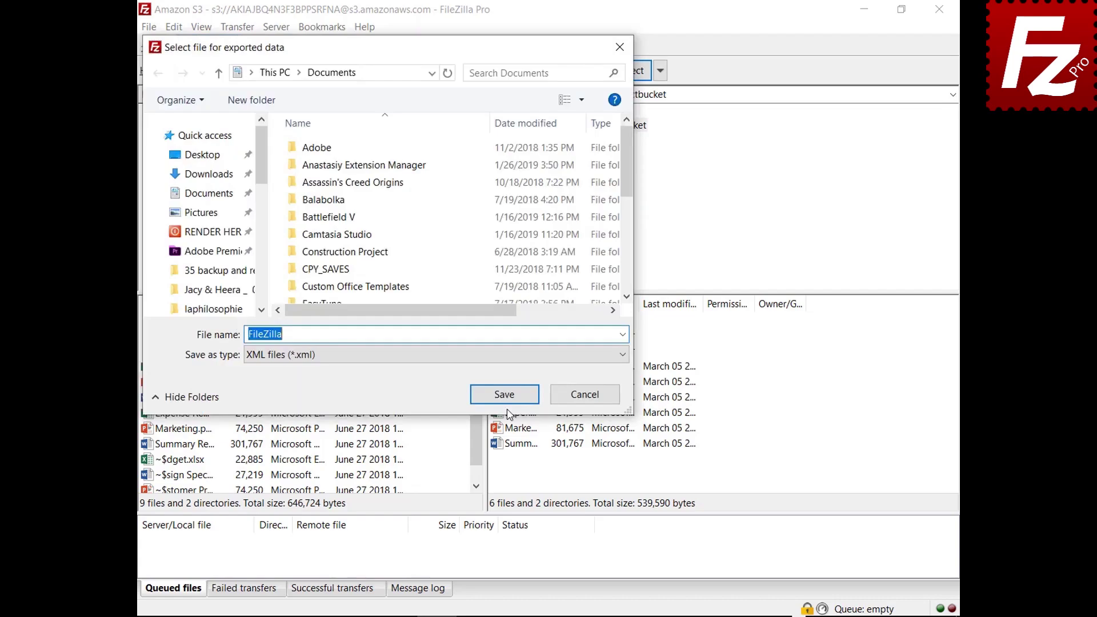
click(505, 397)
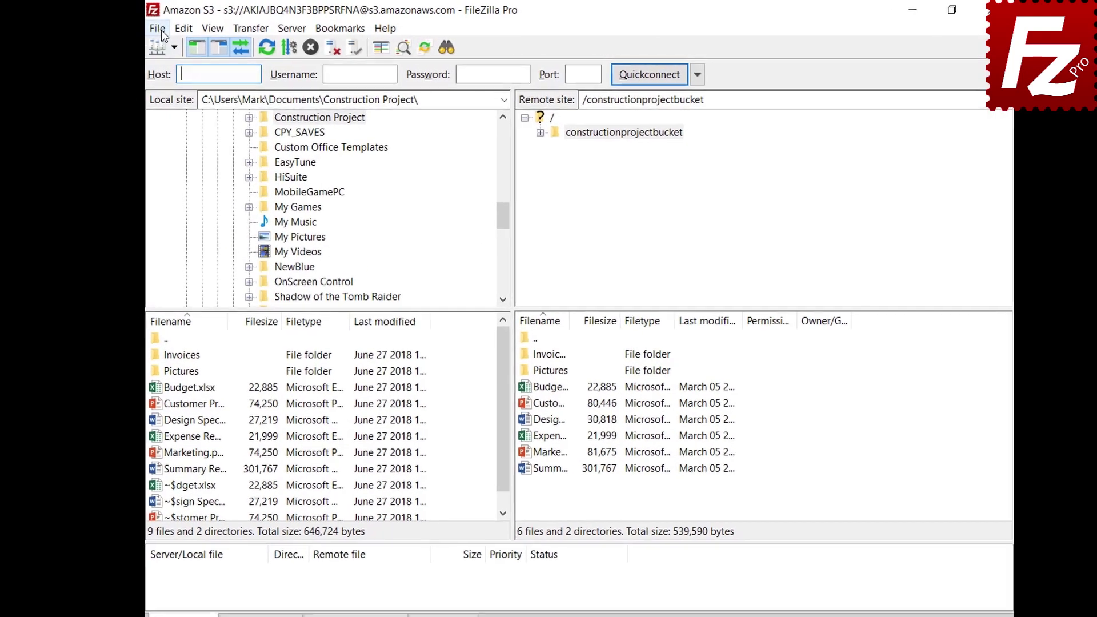
Open File > Import to choose a previously exported settings file.
click(151, 29)
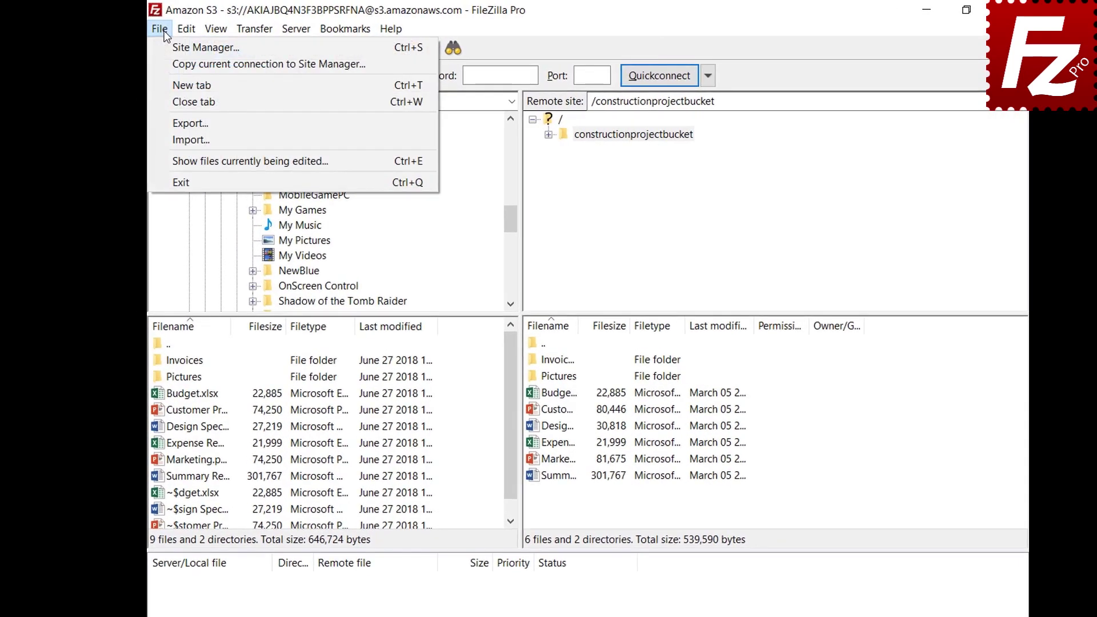
click(163, 140)
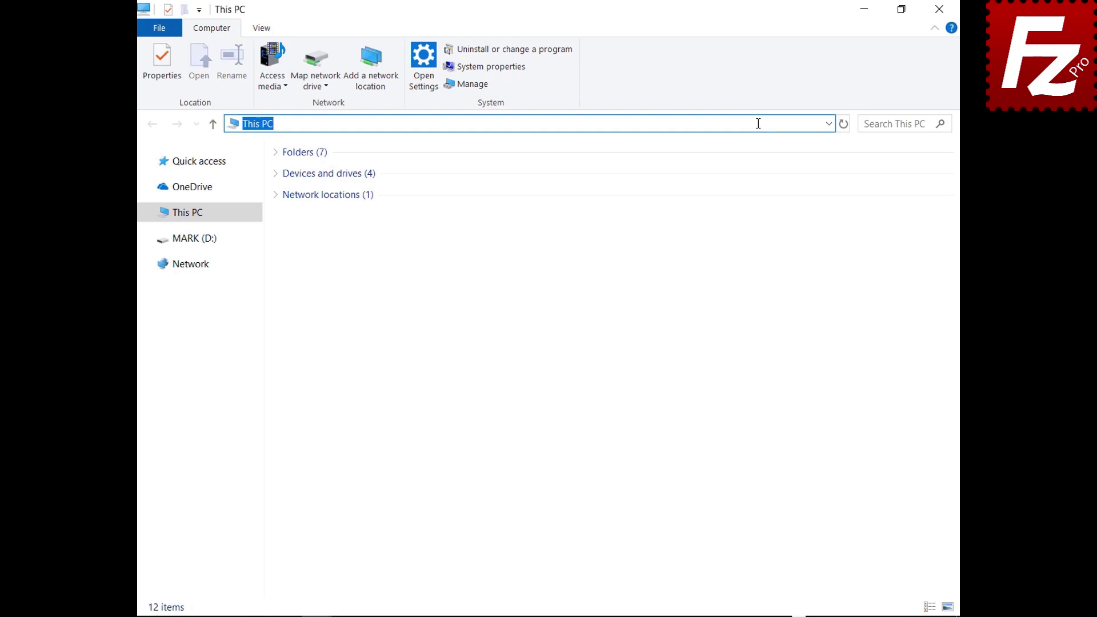
Go to %APPDATA%\FileZilla and select all seven configuration files there.
text(%APPDATA%\FileZ)
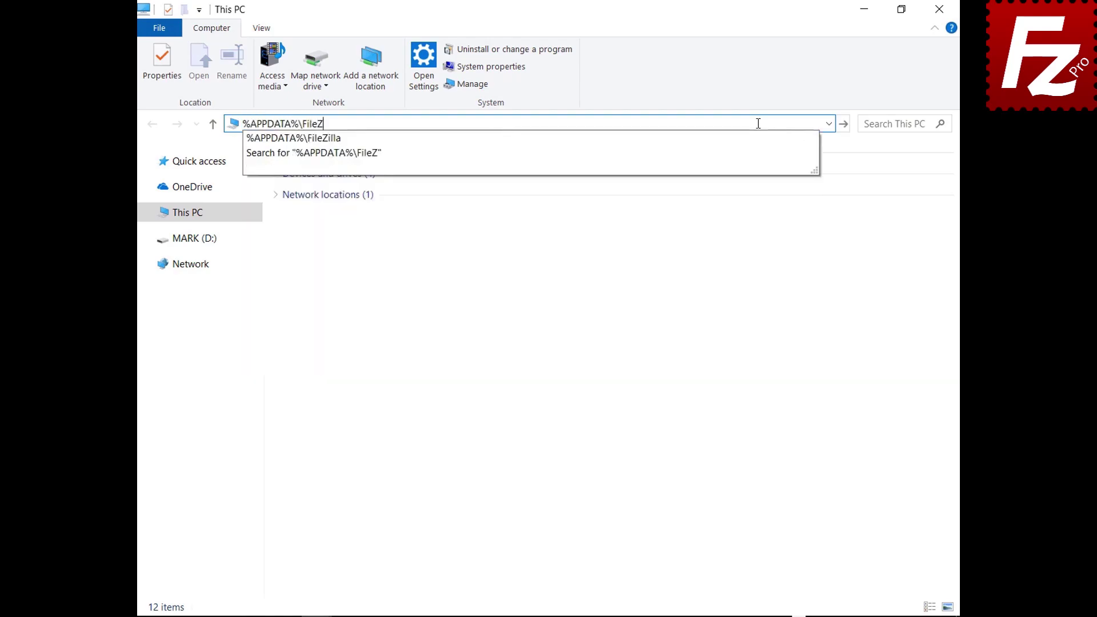
text(illa)
key(Return)
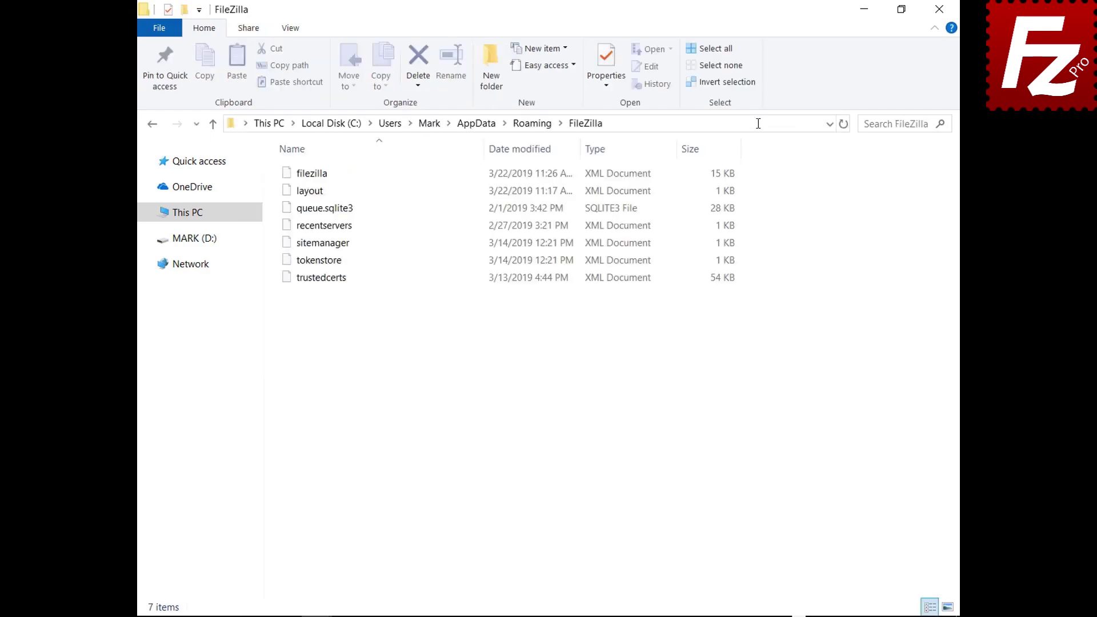
drag(323, 296, 324, 162)
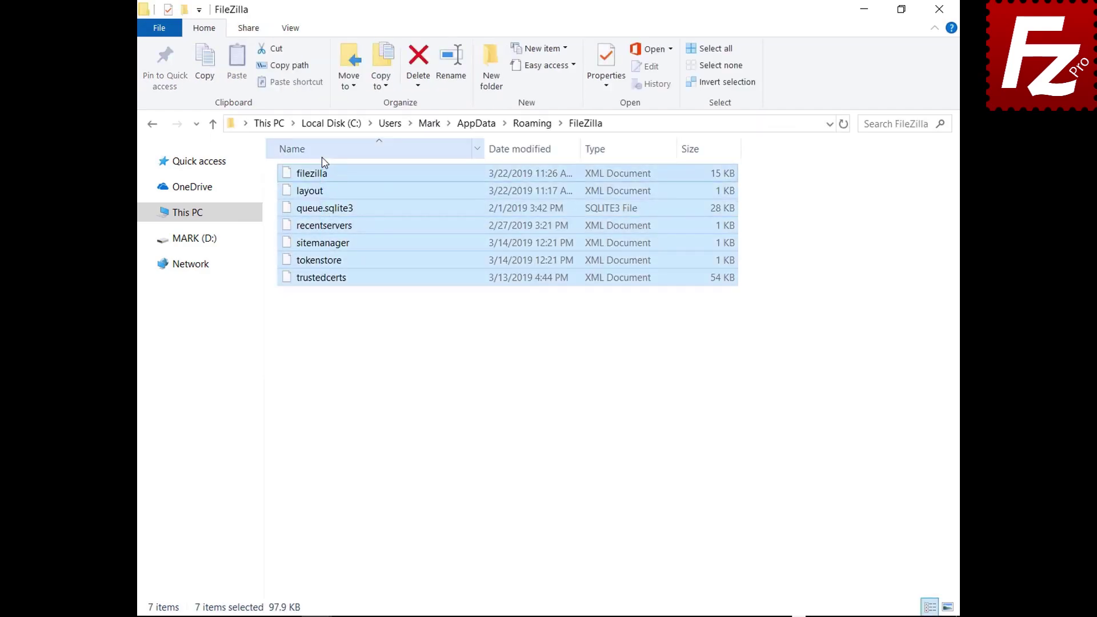
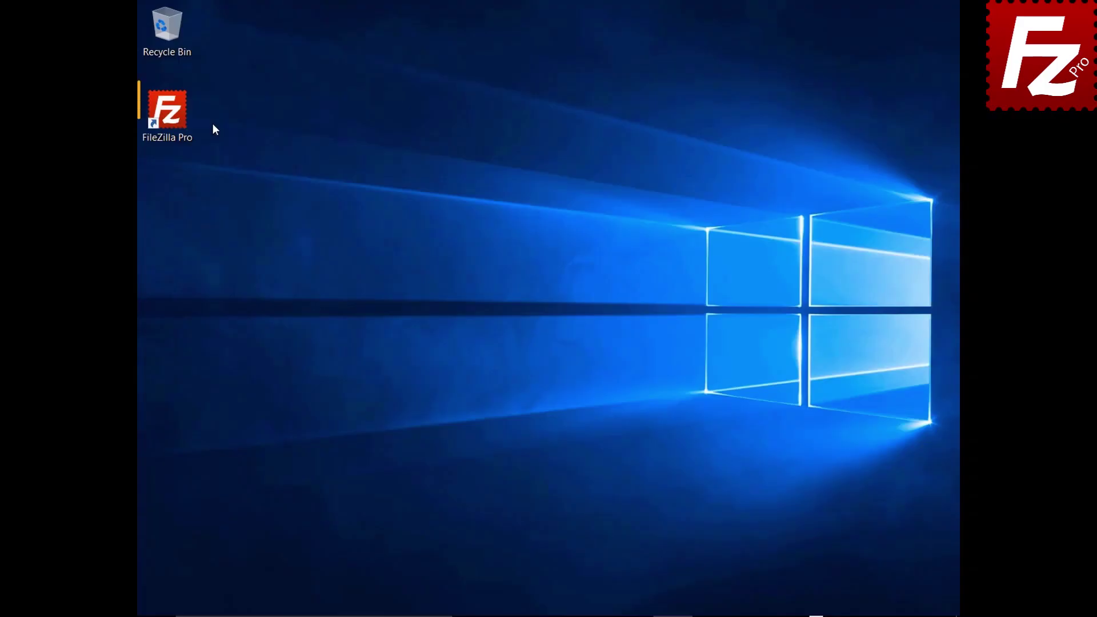
Launch FileZilla Pro and reconnect to the saved Amazon S3 site, showing the message log.
click(187, 122)
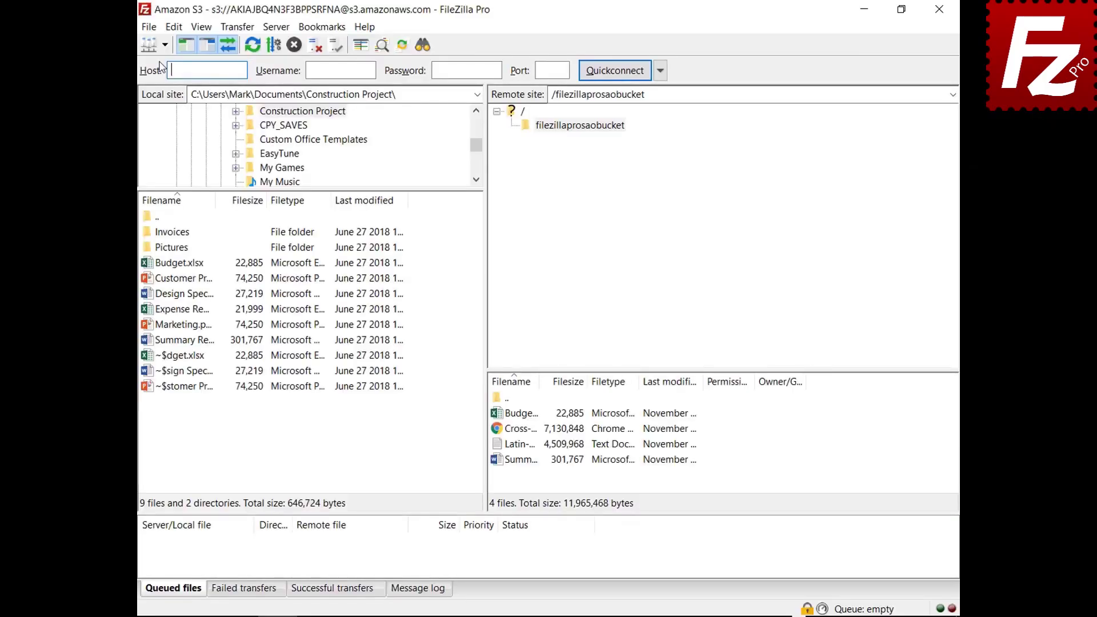
click(128, 48)
click(124, 68)
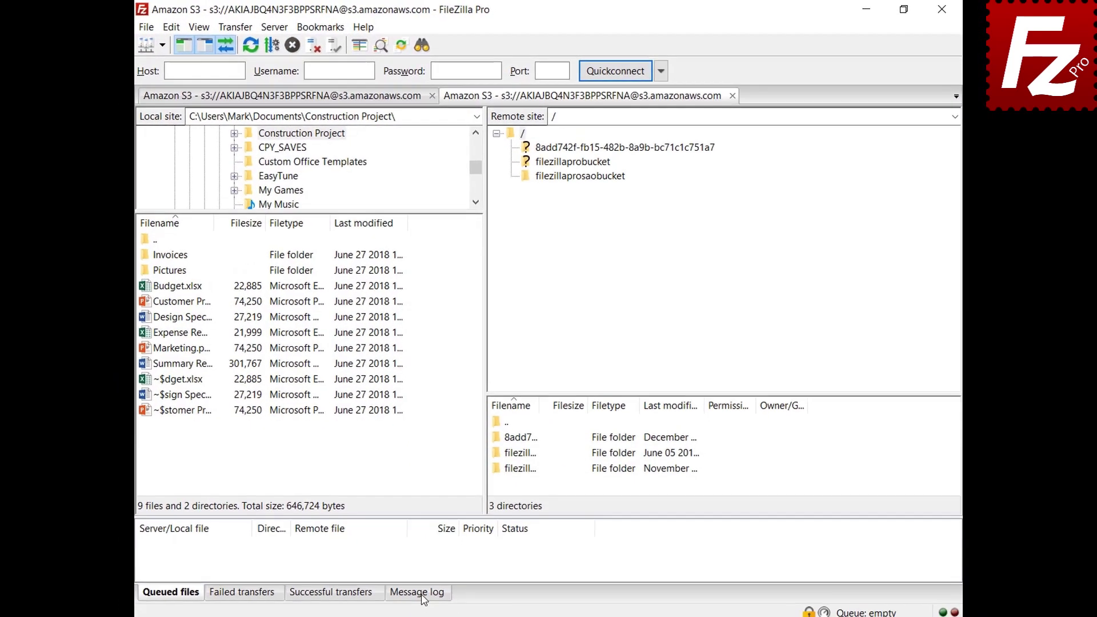
click(423, 597)
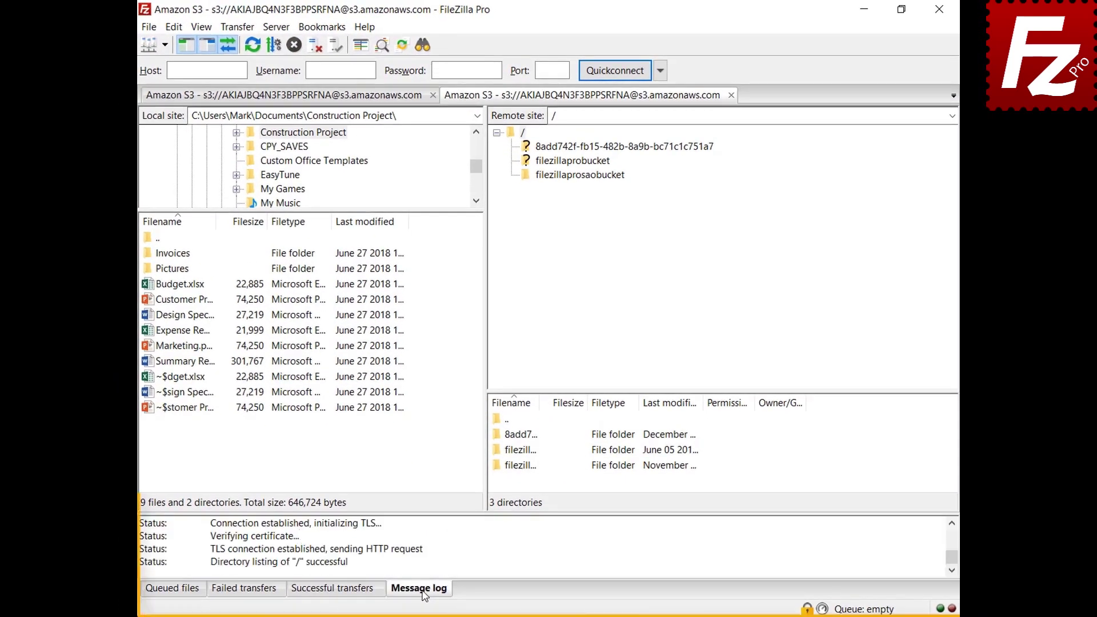
Open the filezillaprosaobucket bucket and copy the message log to the clipboard.
right_click(471, 544)
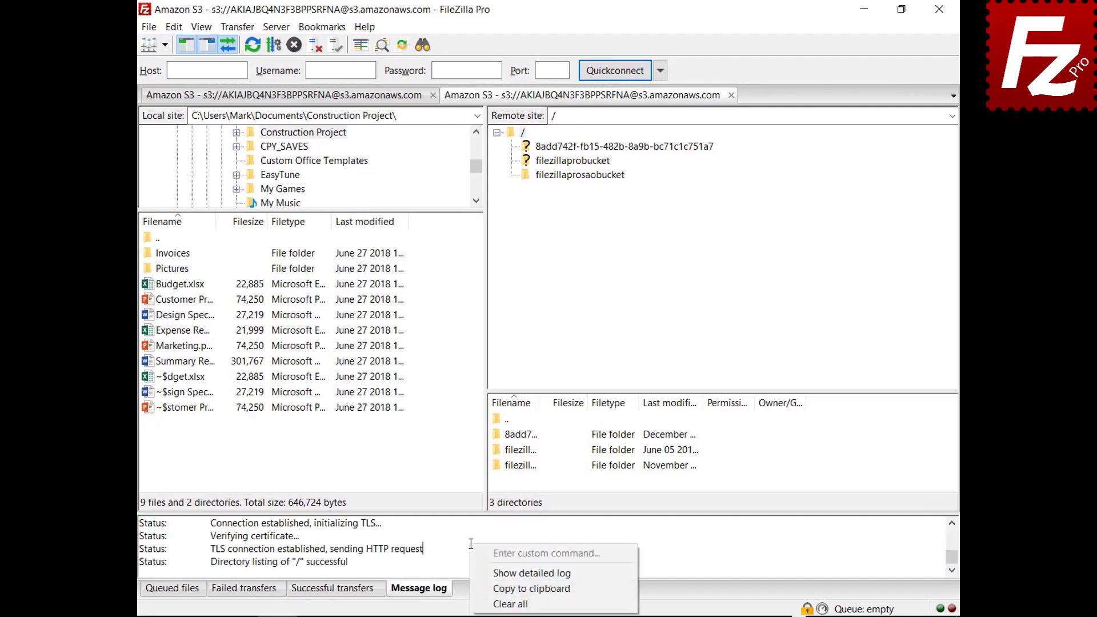
click(484, 573)
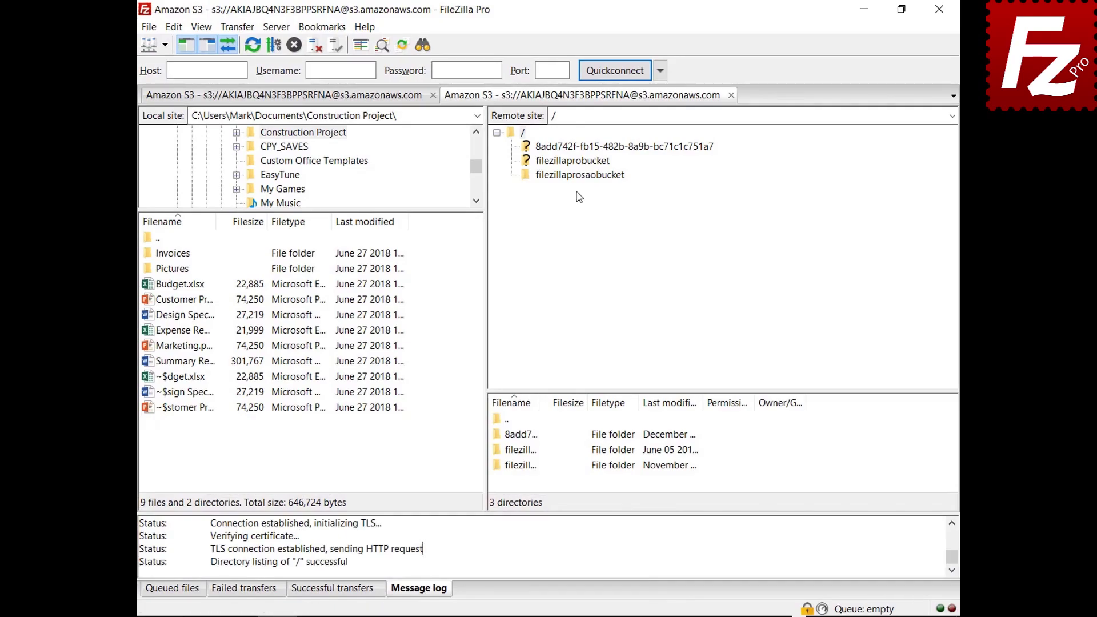
click(578, 175)
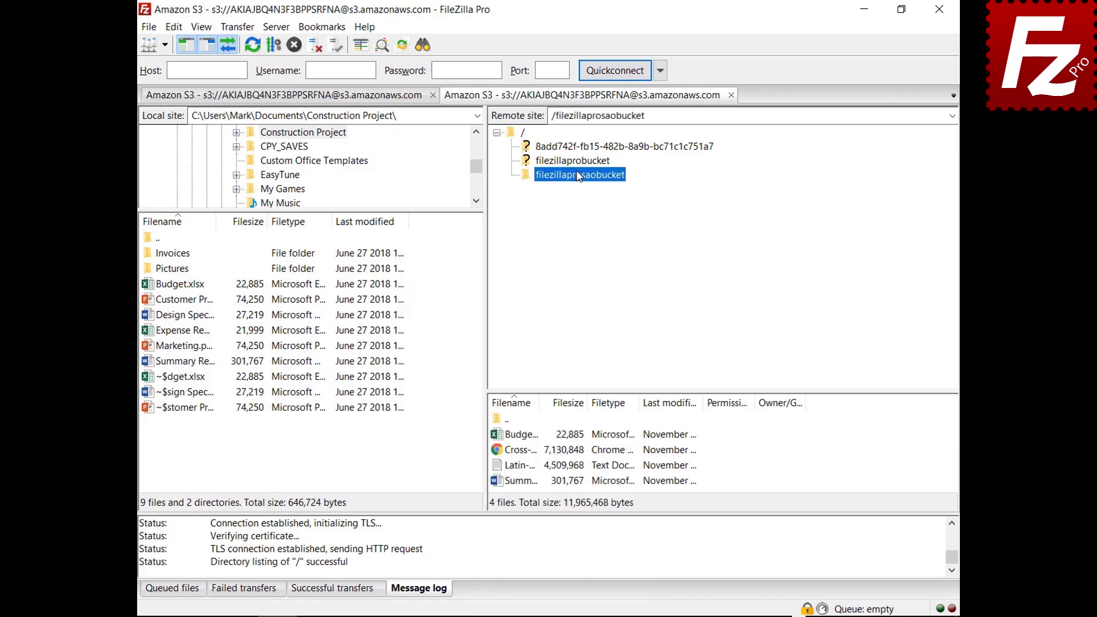
right_click(531, 550)
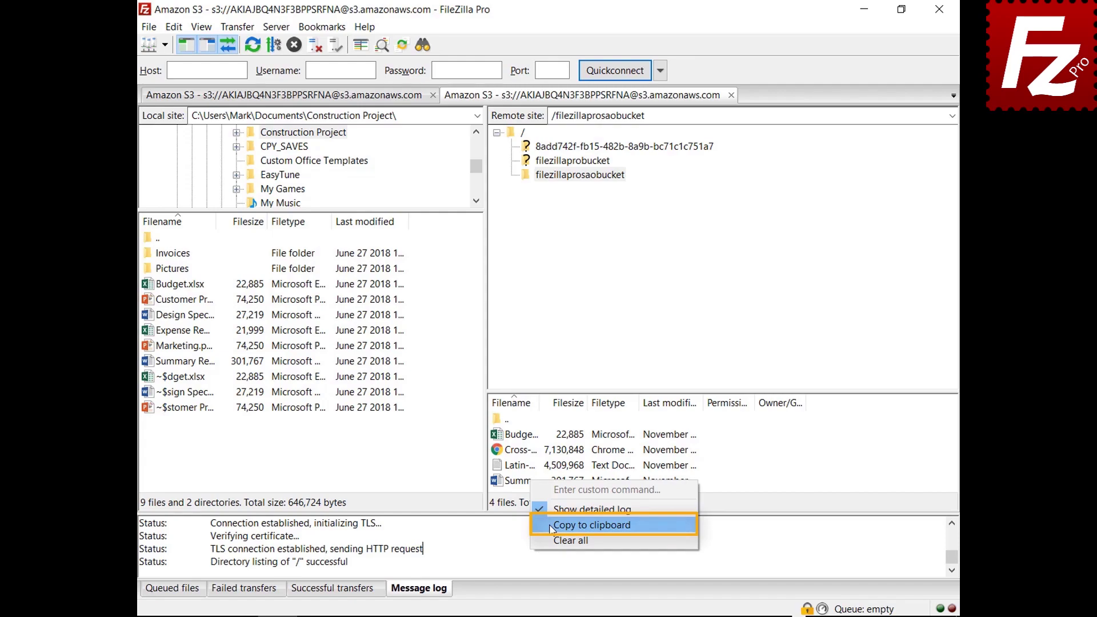
click(551, 524)
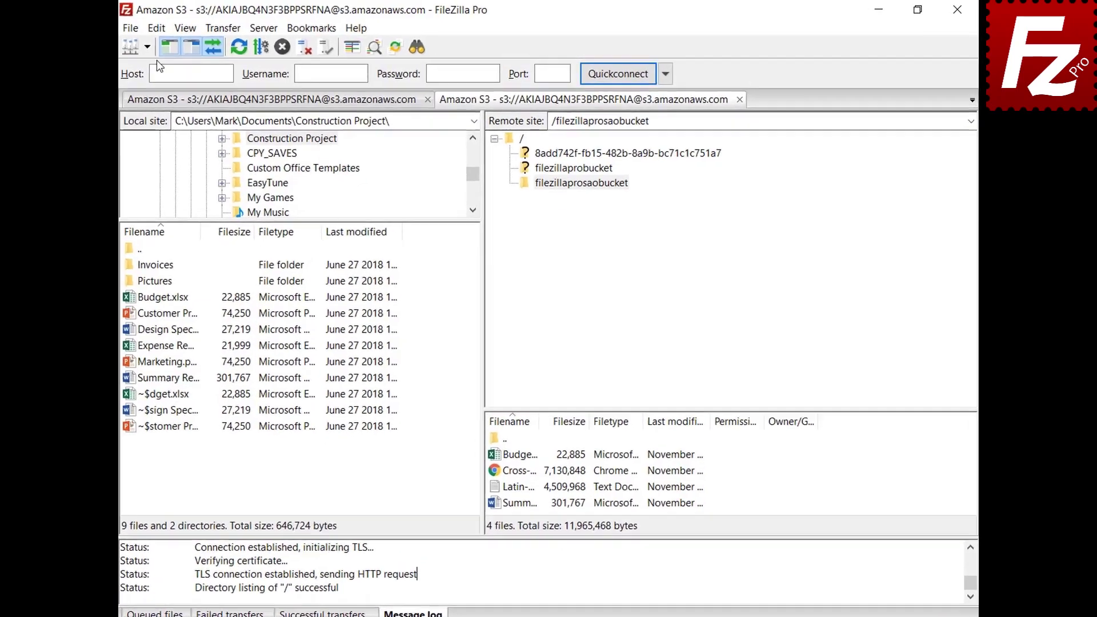
In Logging settings, enable timestamps and log to filezilla.log in Documents, then view Debug settings.
click(174, 26)
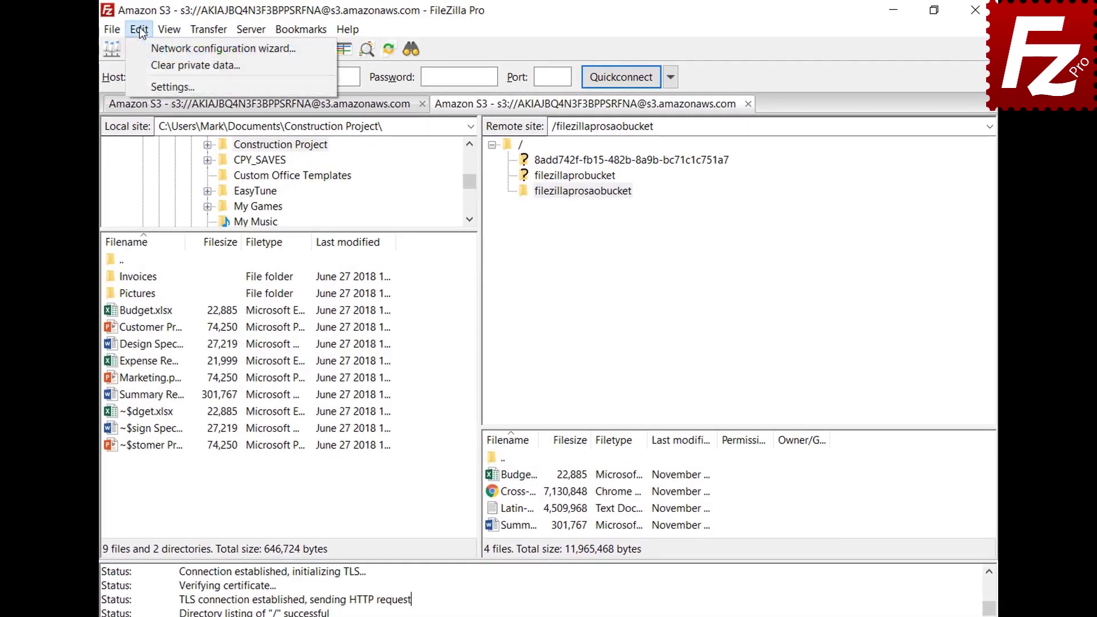
click(147, 86)
drag(402, 226, 398, 287)
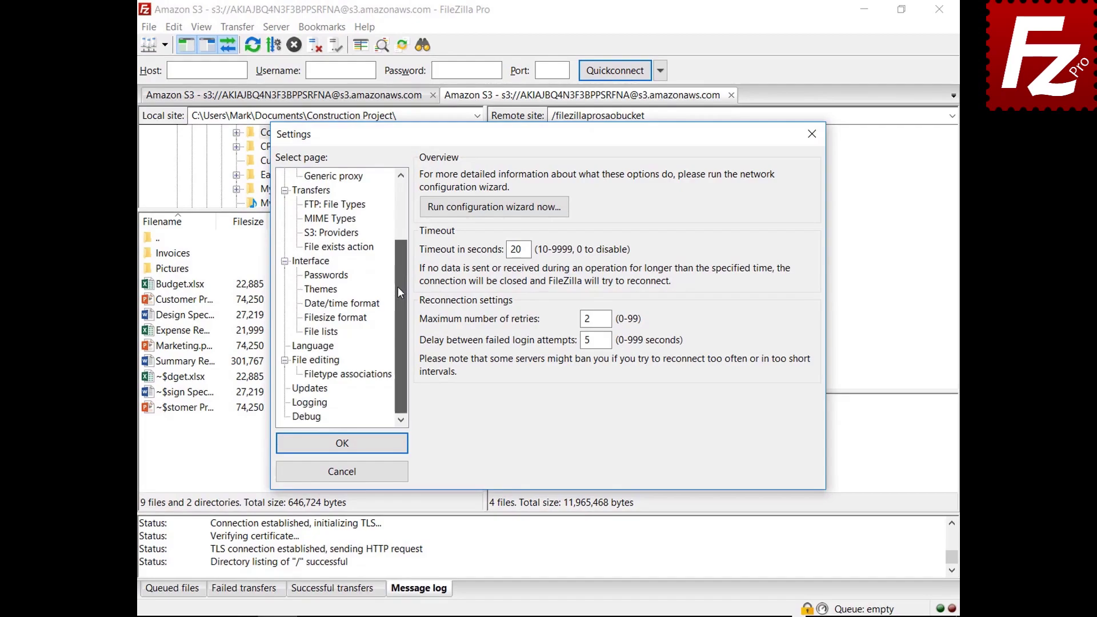
click(309, 402)
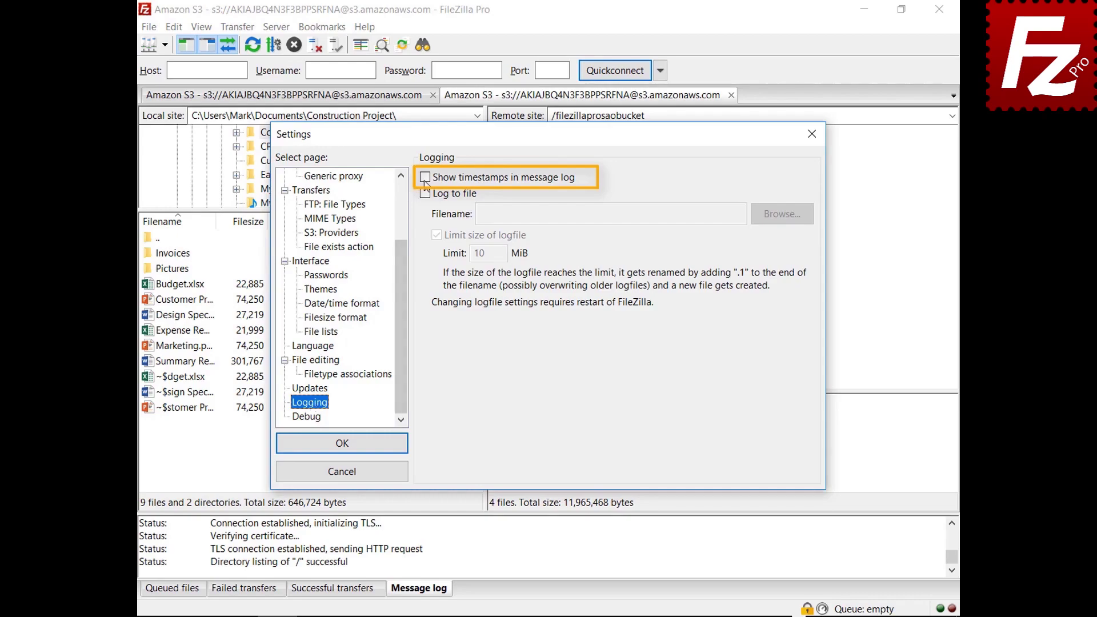
click(425, 179)
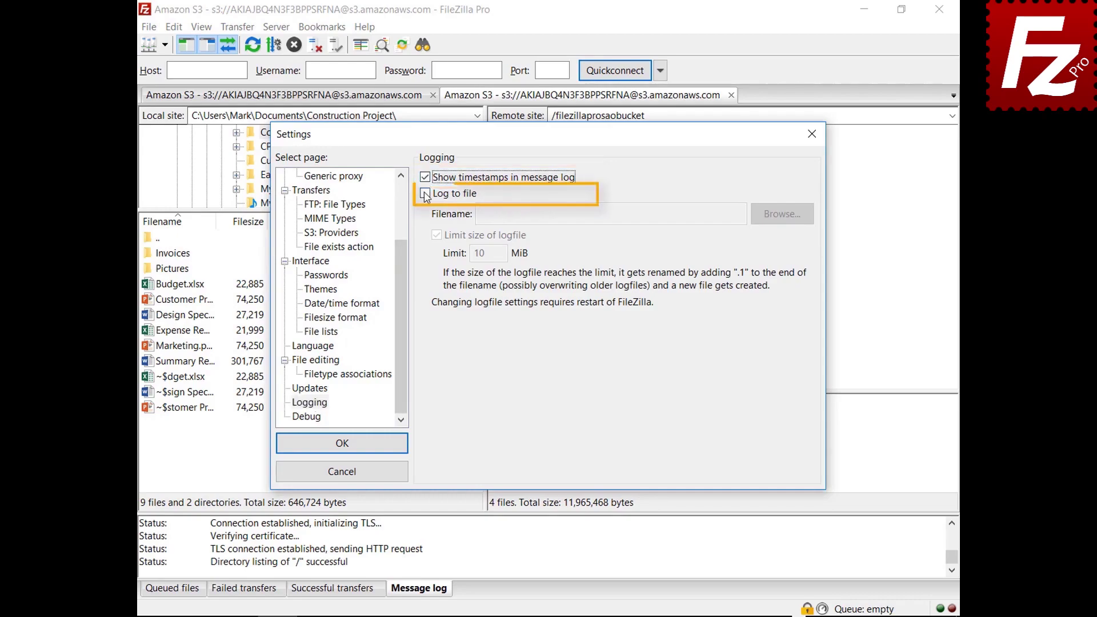
click(426, 194)
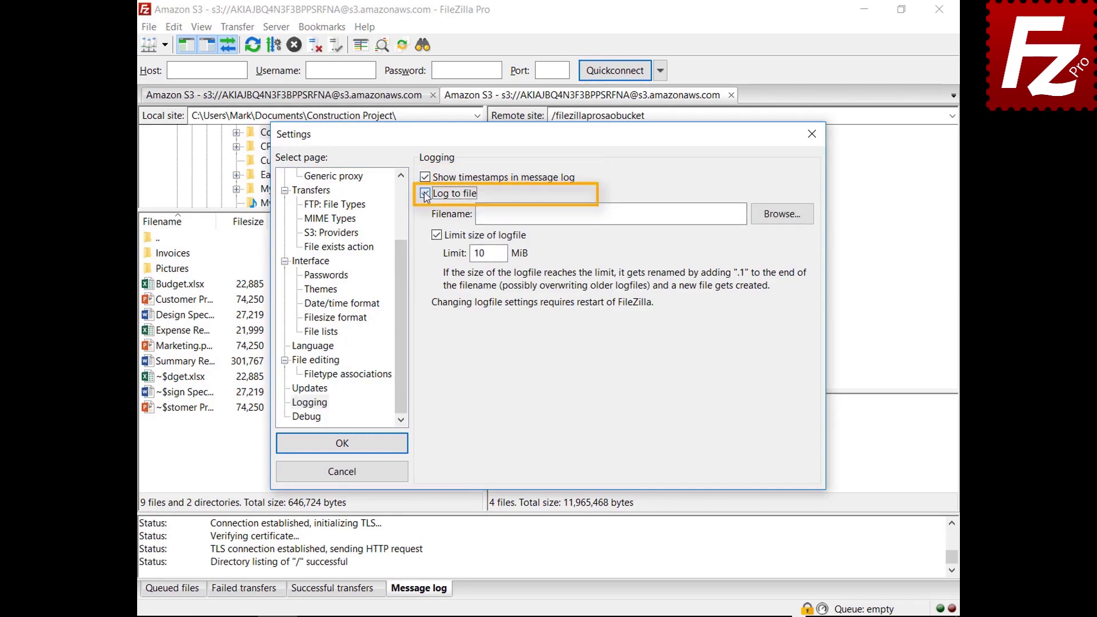
click(778, 219)
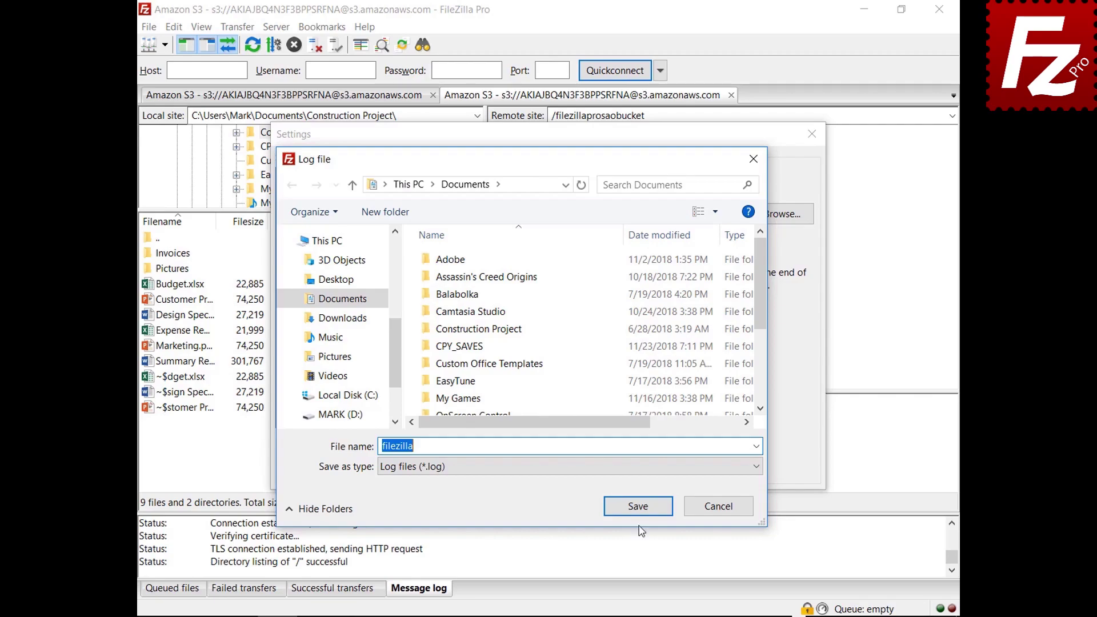
click(638, 508)
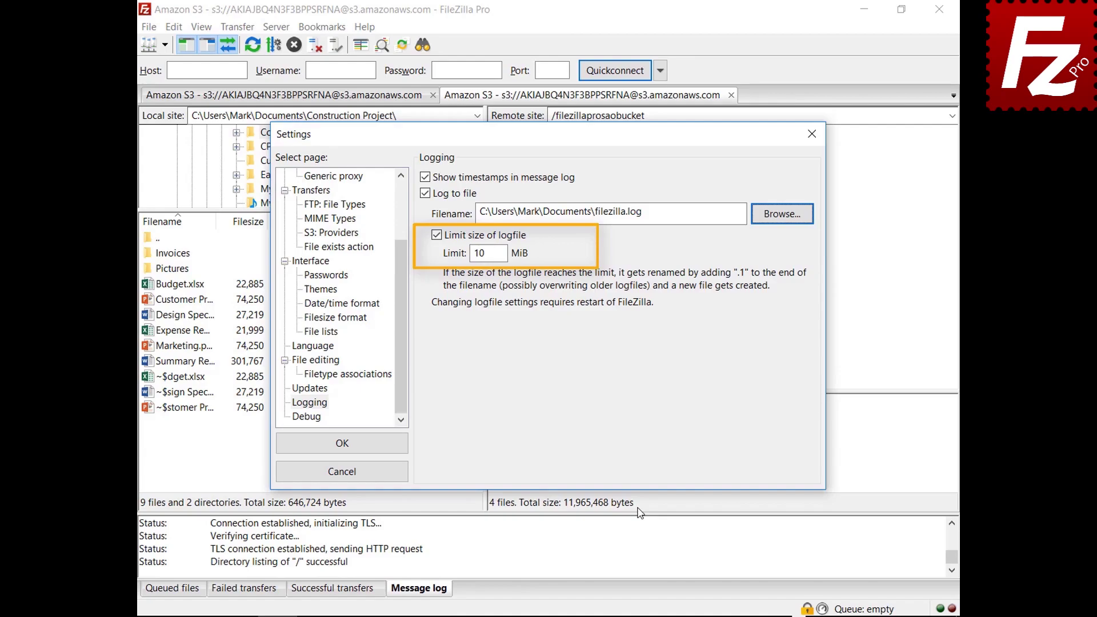
click(316, 417)
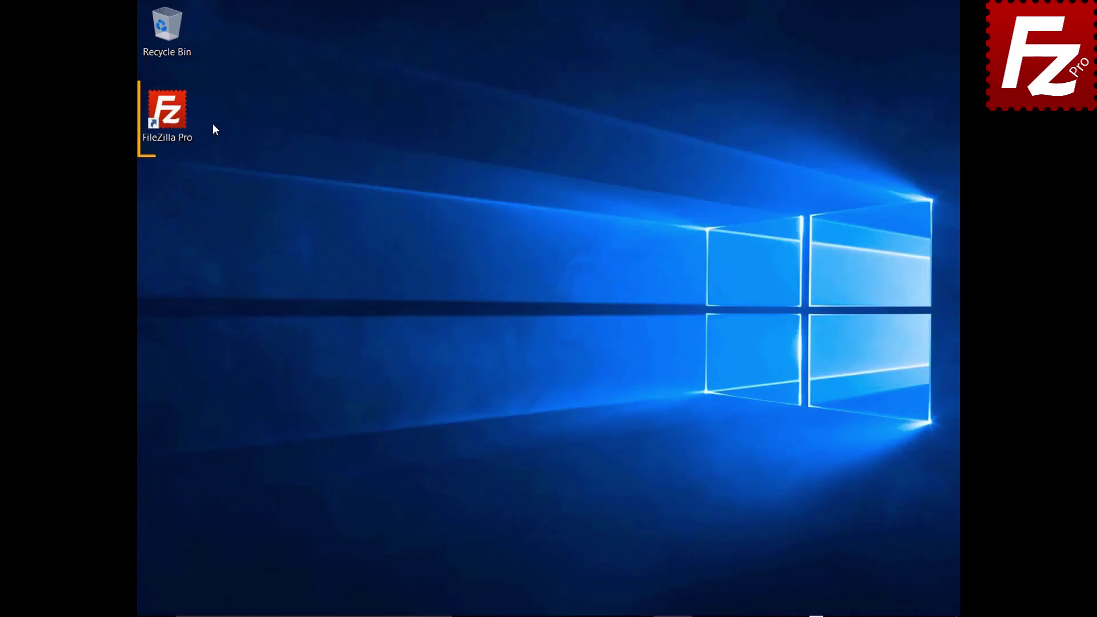
Relaunch FileZilla Pro and add a new site named 'Amazon EC2' in the Site Manager.
double_click(175, 119)
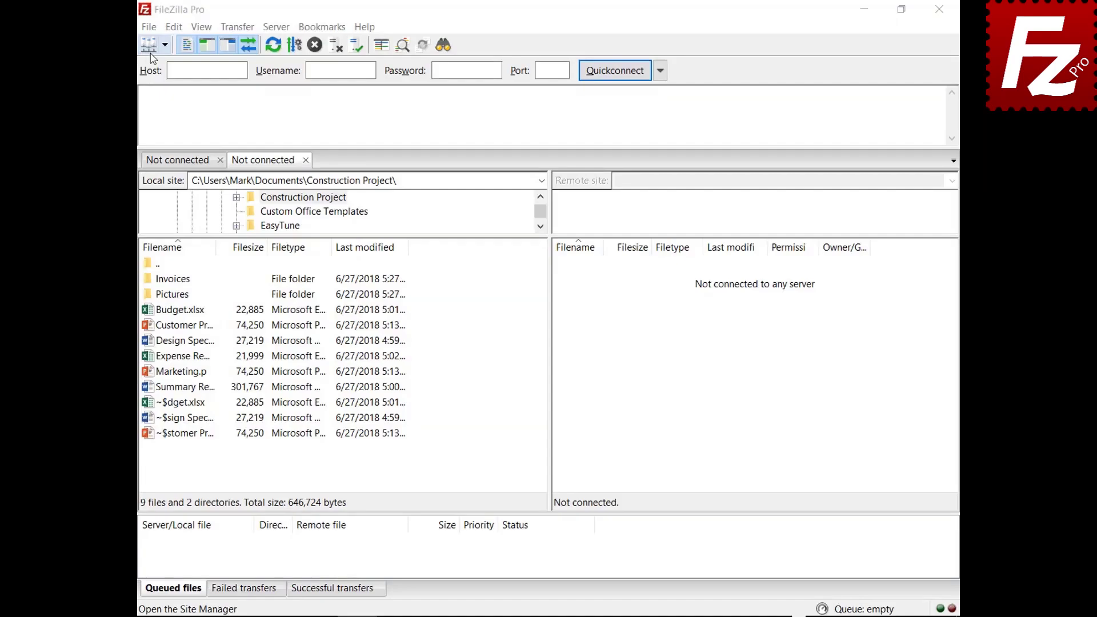
click(150, 29)
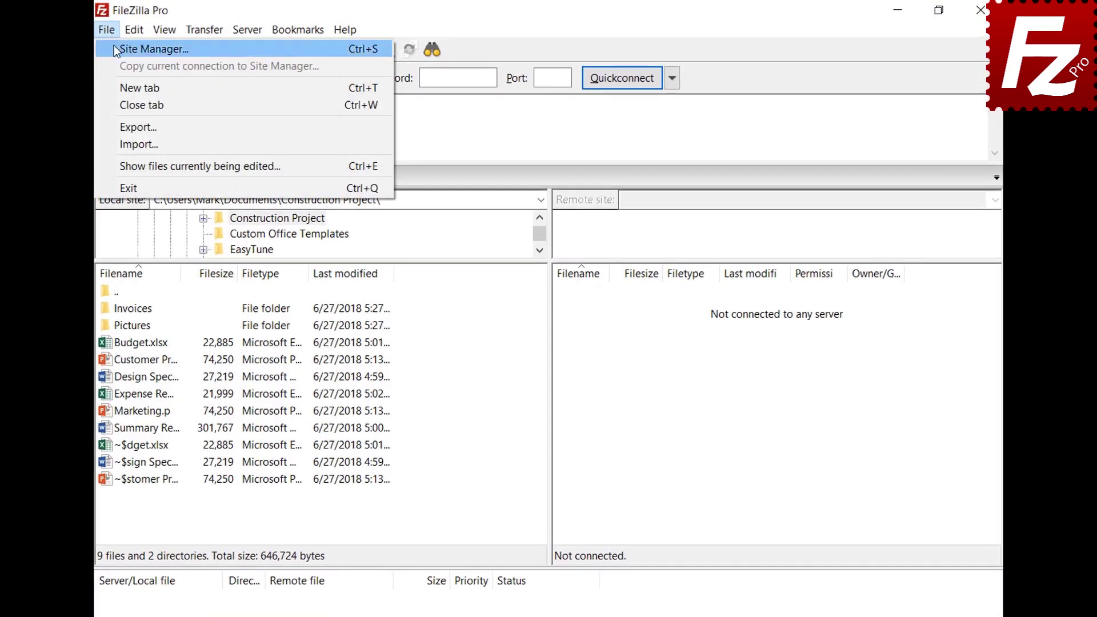
click(115, 46)
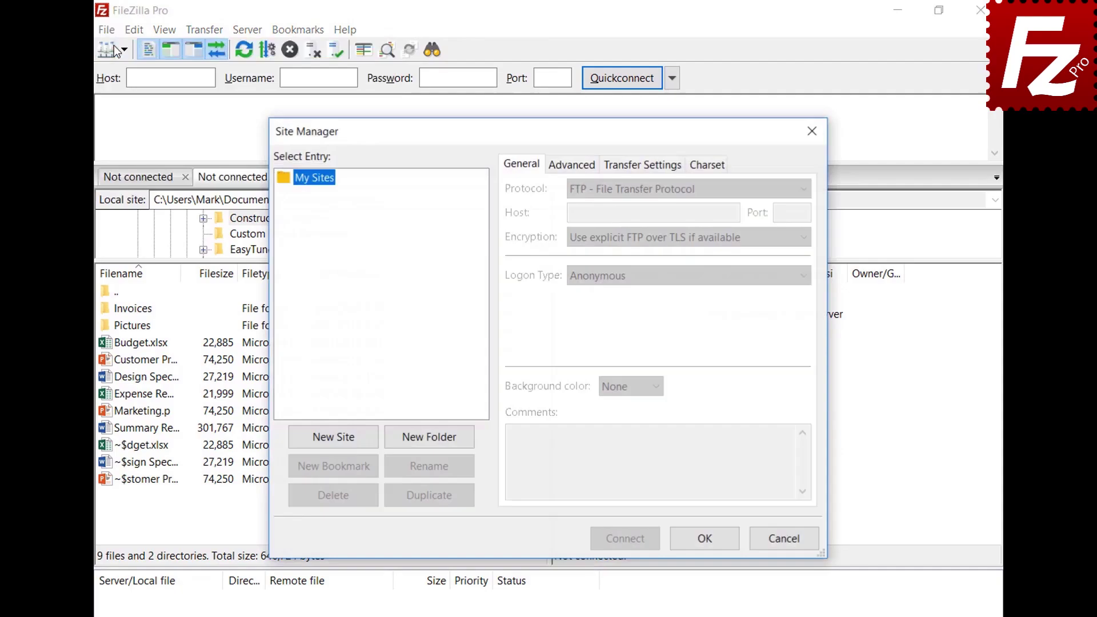
click(337, 443)
text(Amazo)
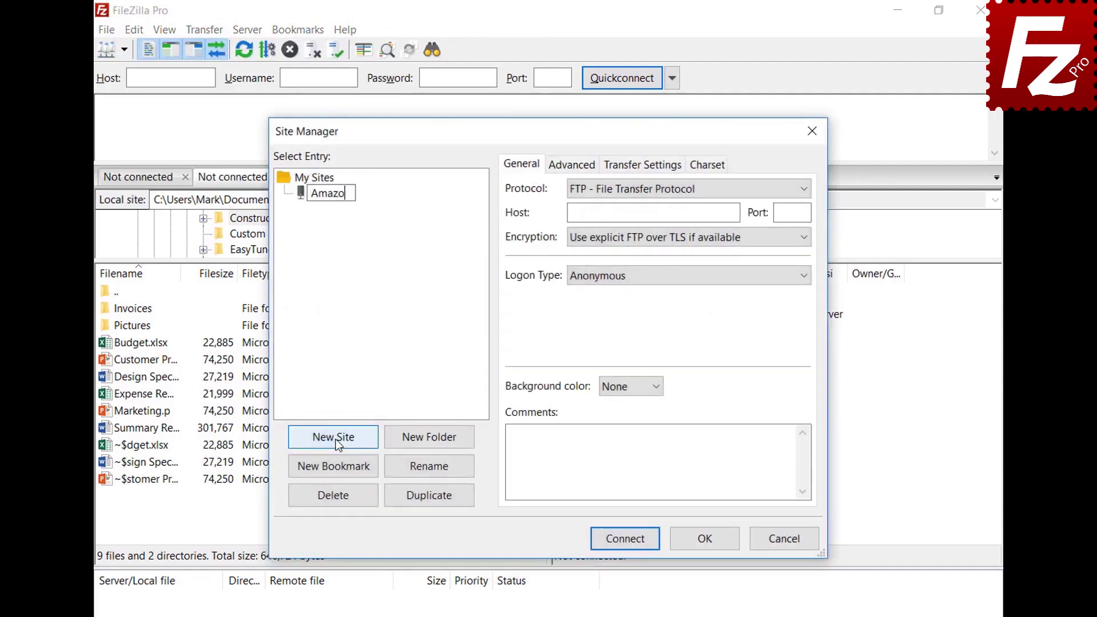
text(n EC2)
key(Return)
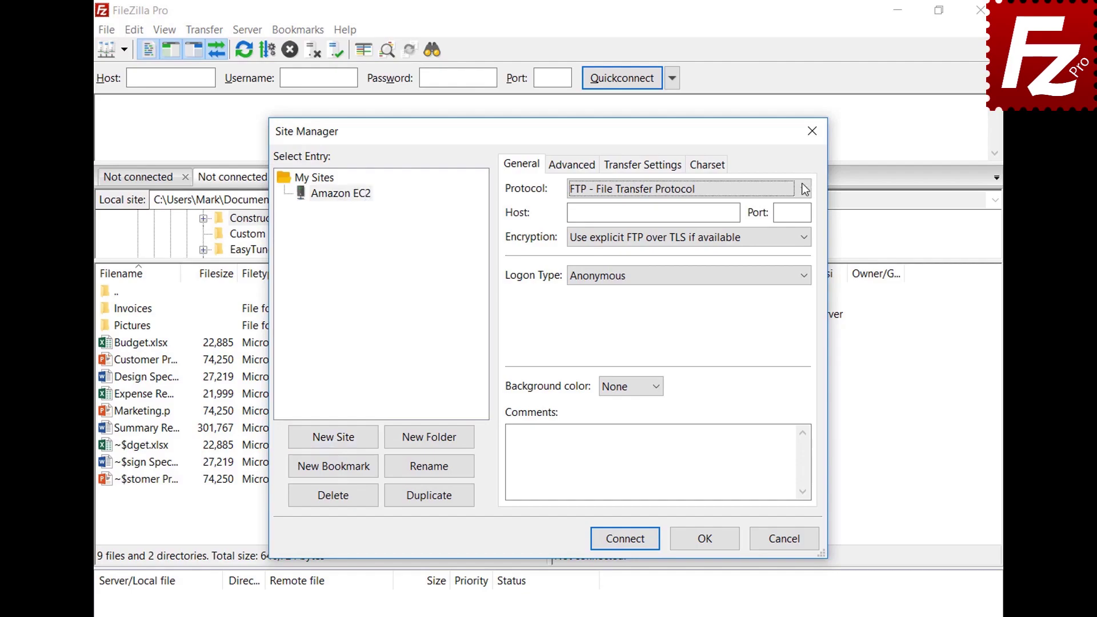
Set SFTP with the pasted EC2 host, Key file logon as user ubuntu, and AWSKeyPair.pem.
click(805, 189)
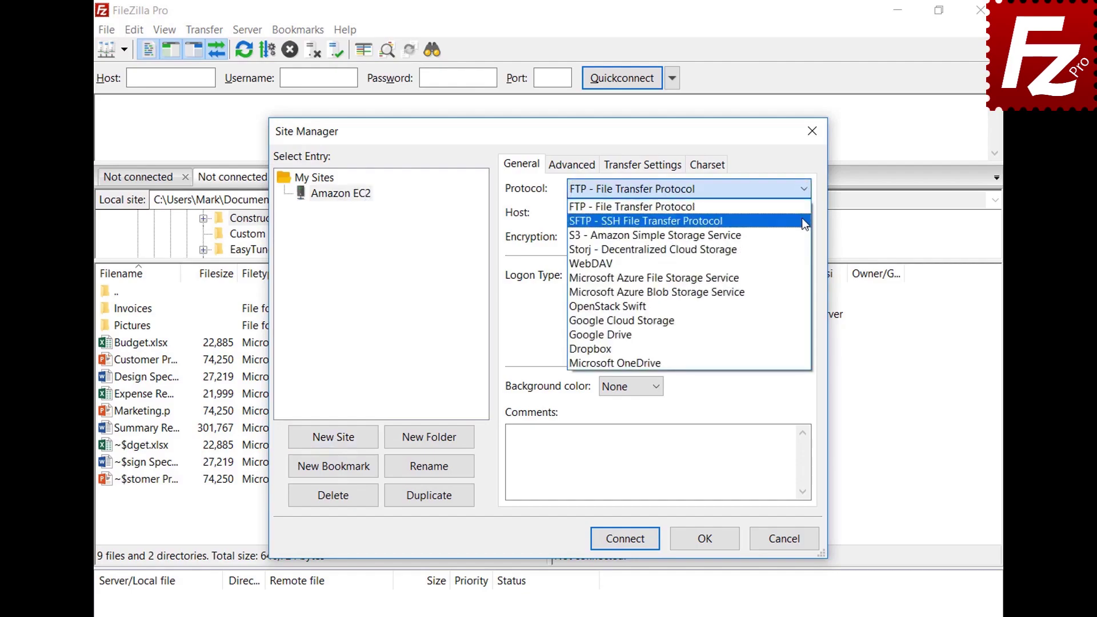
click(805, 224)
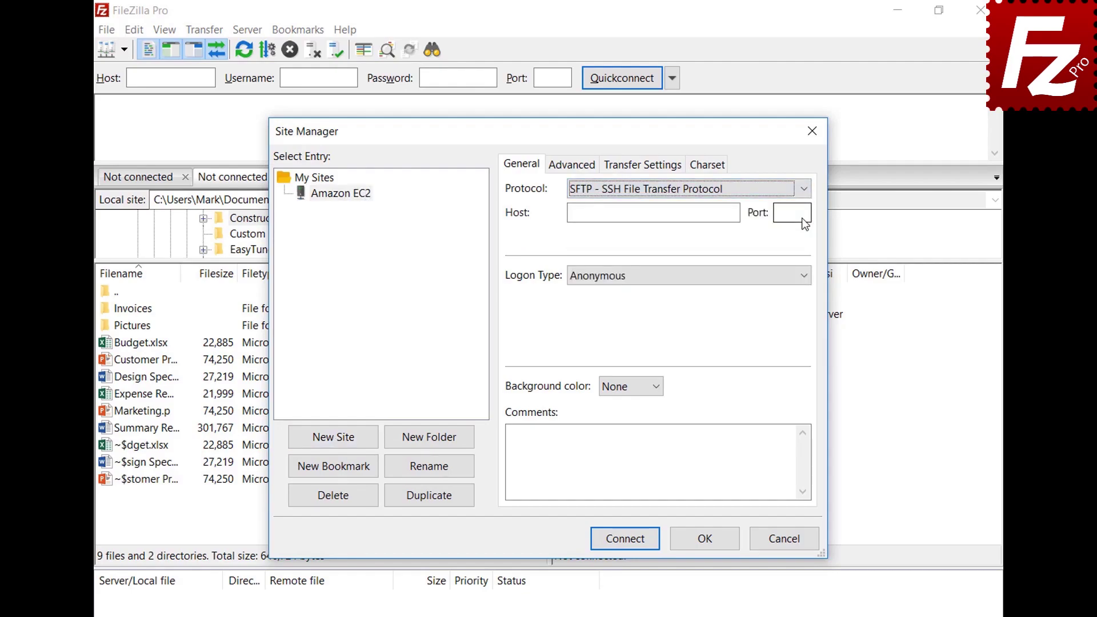
key(Tab)
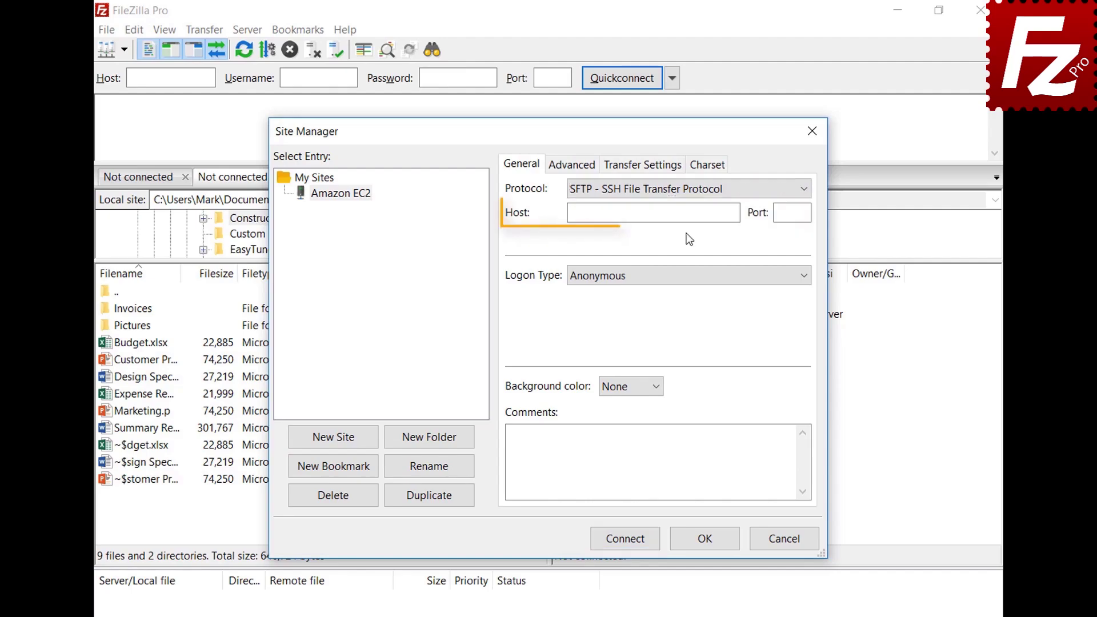
key(ctrl+v)
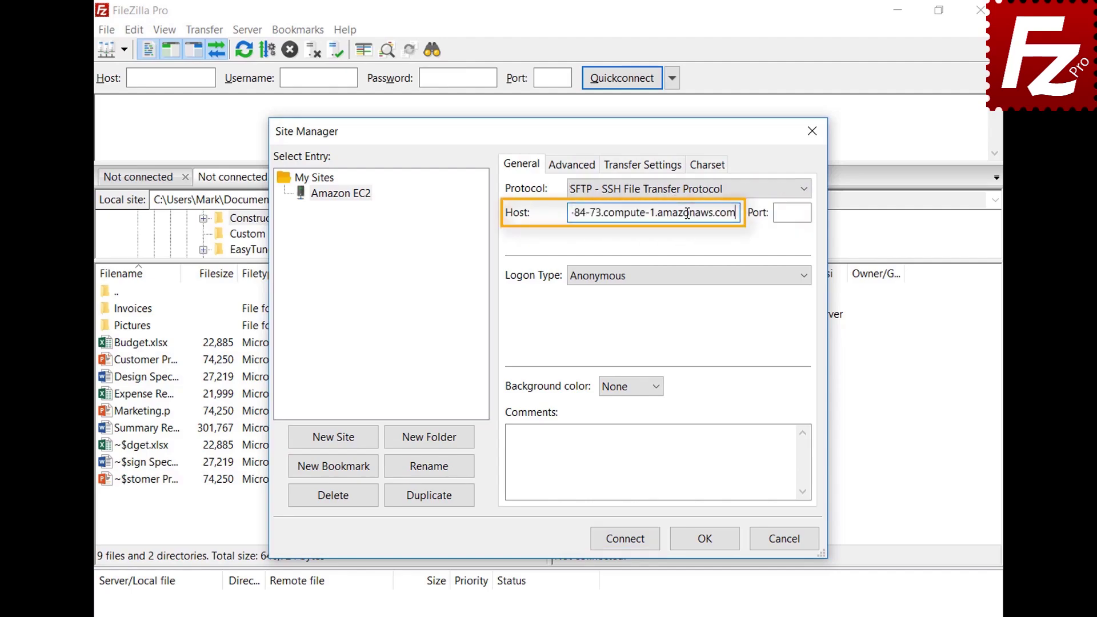
click(701, 280)
click(700, 350)
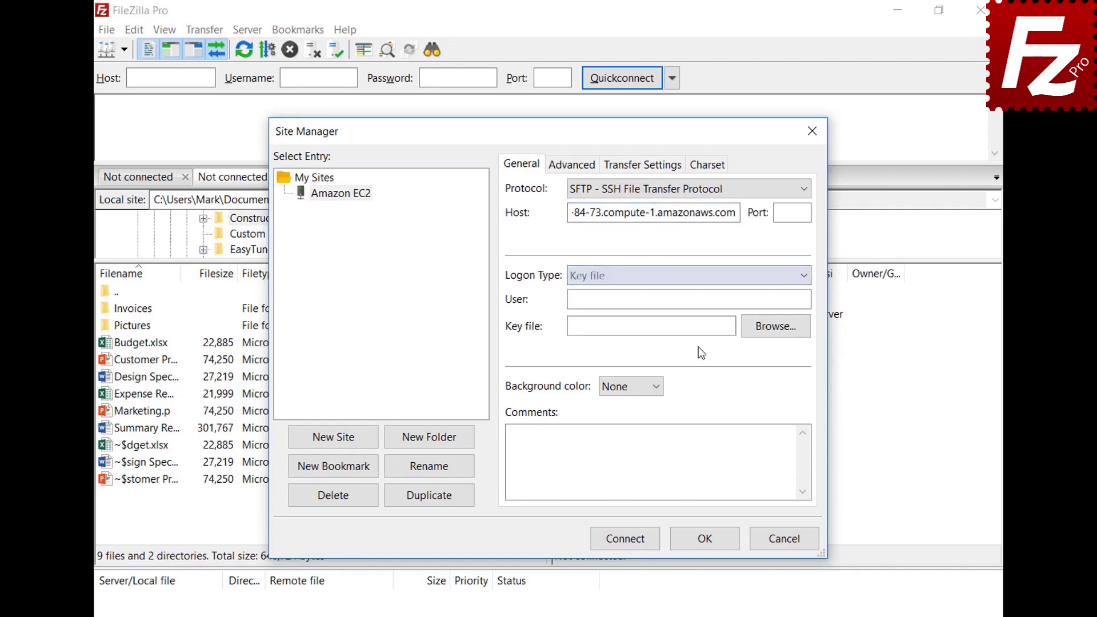
click(706, 302)
text(ubuntu)
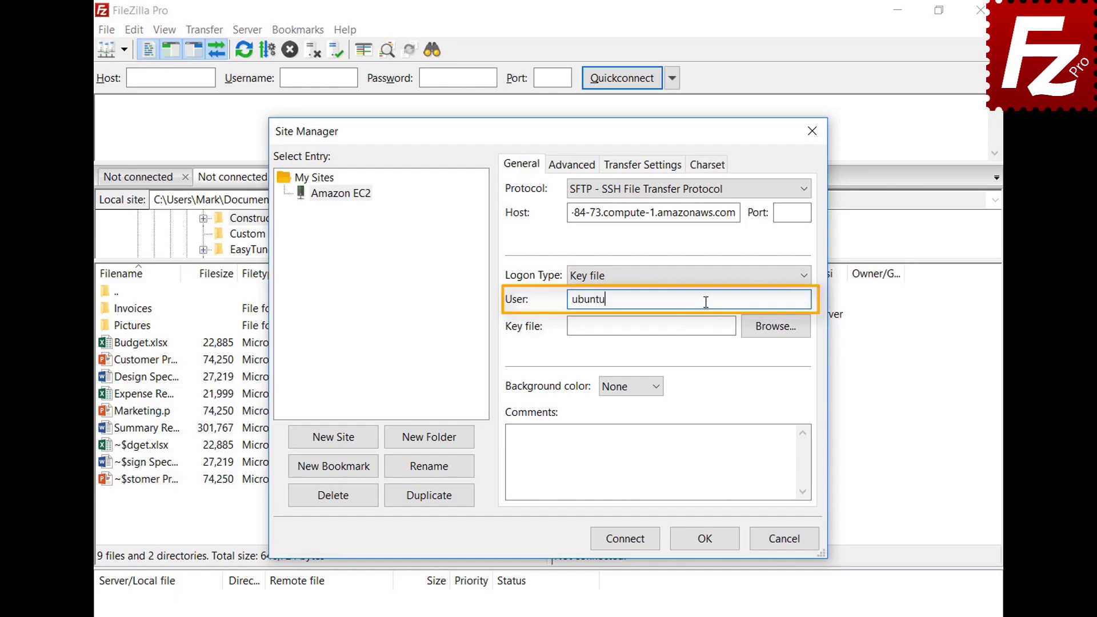
click(775, 326)
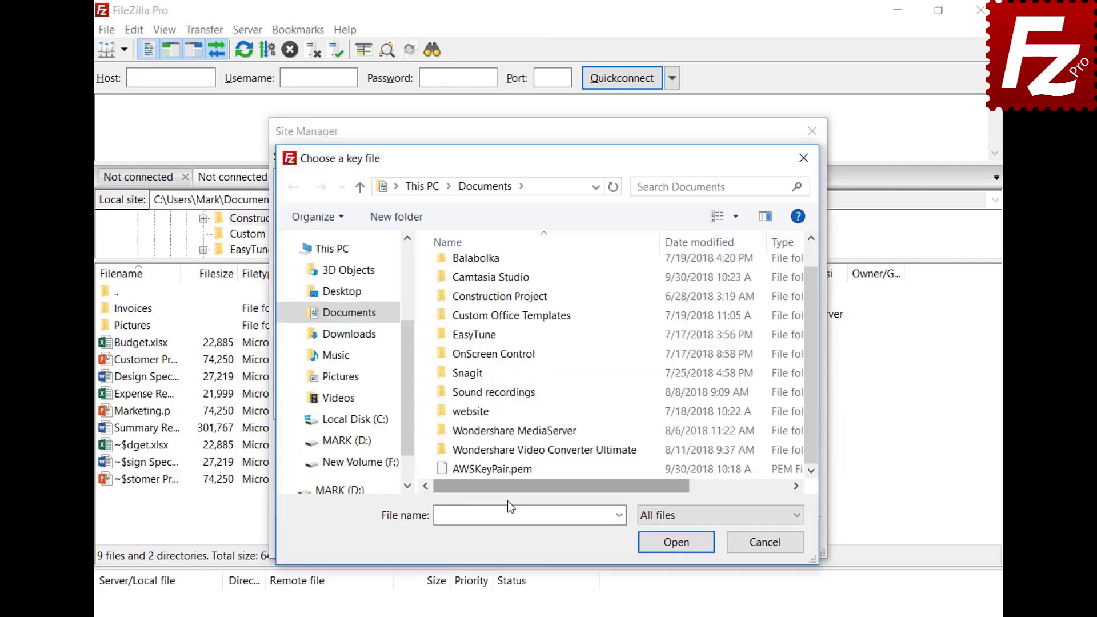
double_click(509, 470)
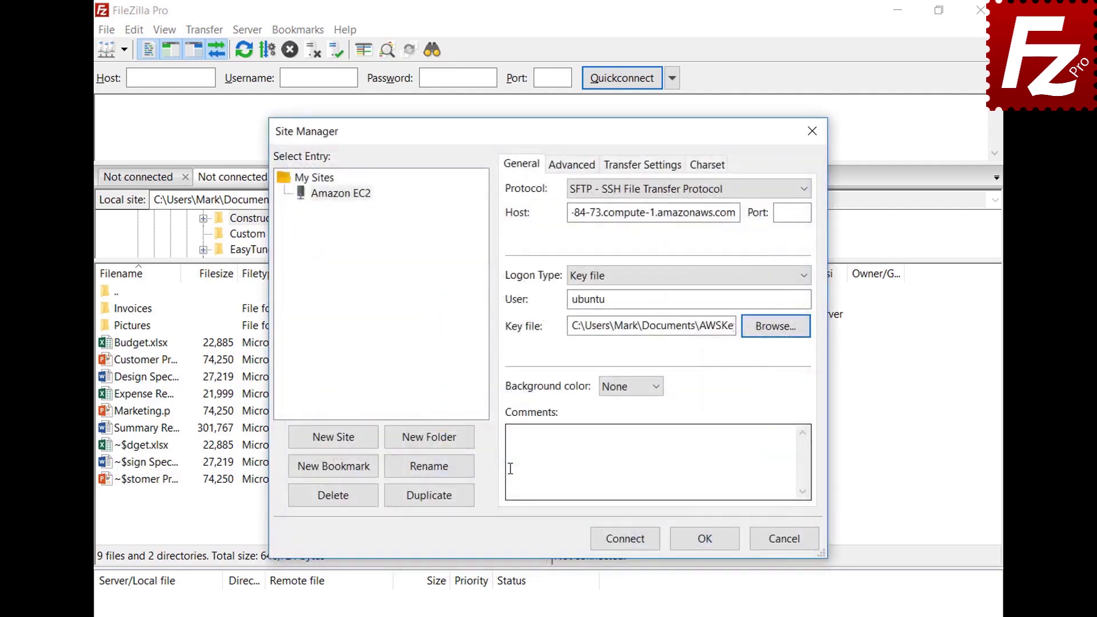
Connect to Amazon EC2 and always trust its host key.
click(628, 540)
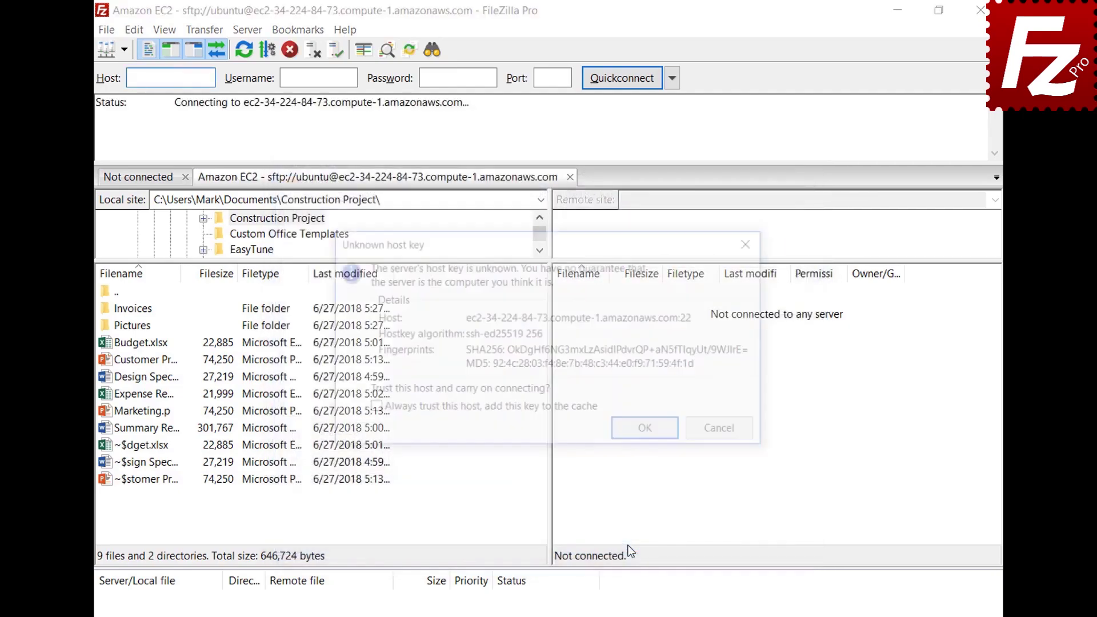
click(372, 409)
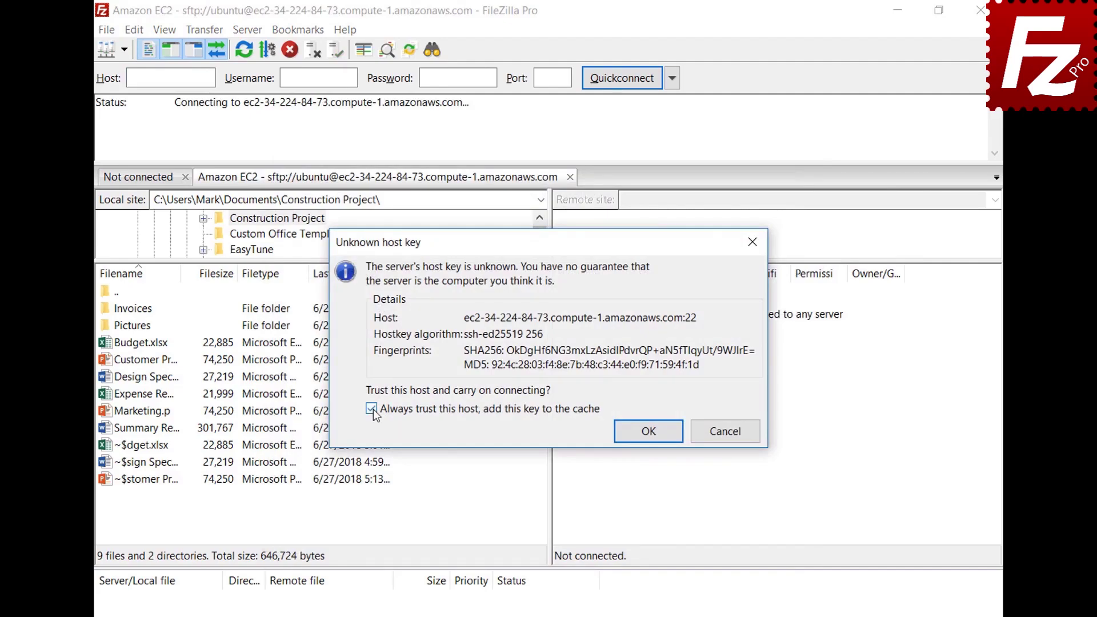
click(647, 429)
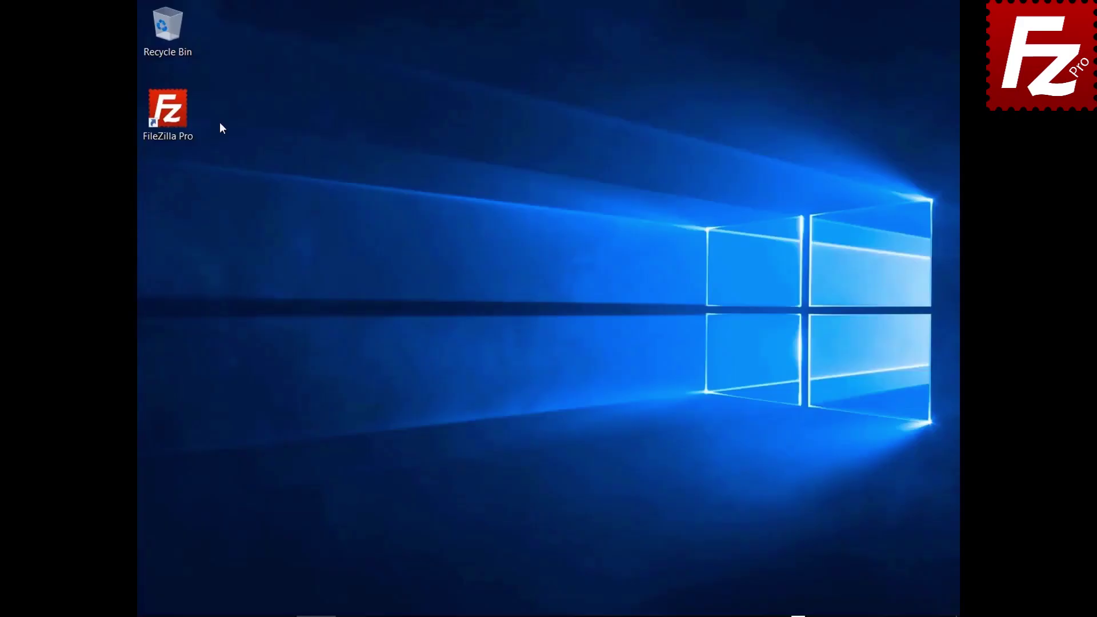
Launch FileZilla Pro and add a new site named 'S3 Connection' in the Site Manager.
double_click(178, 122)
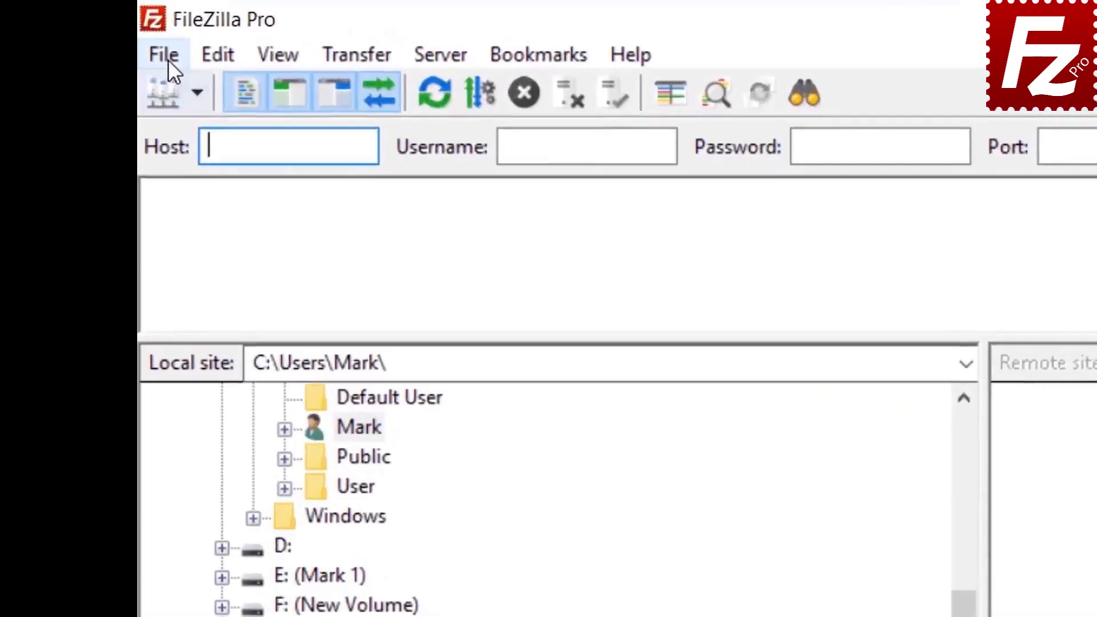
click(151, 28)
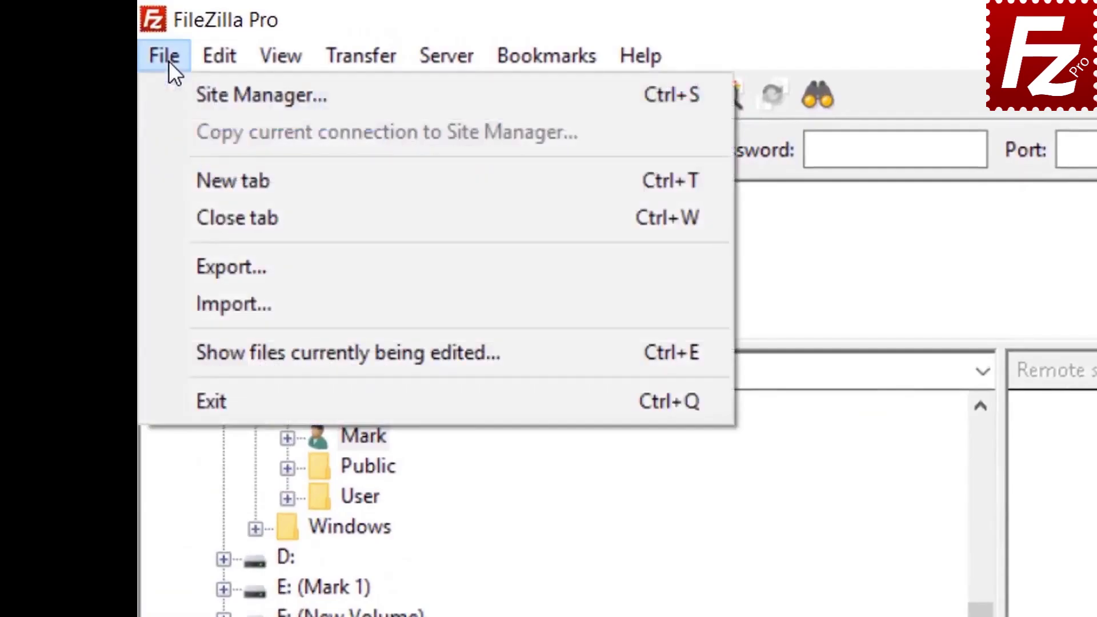
click(200, 93)
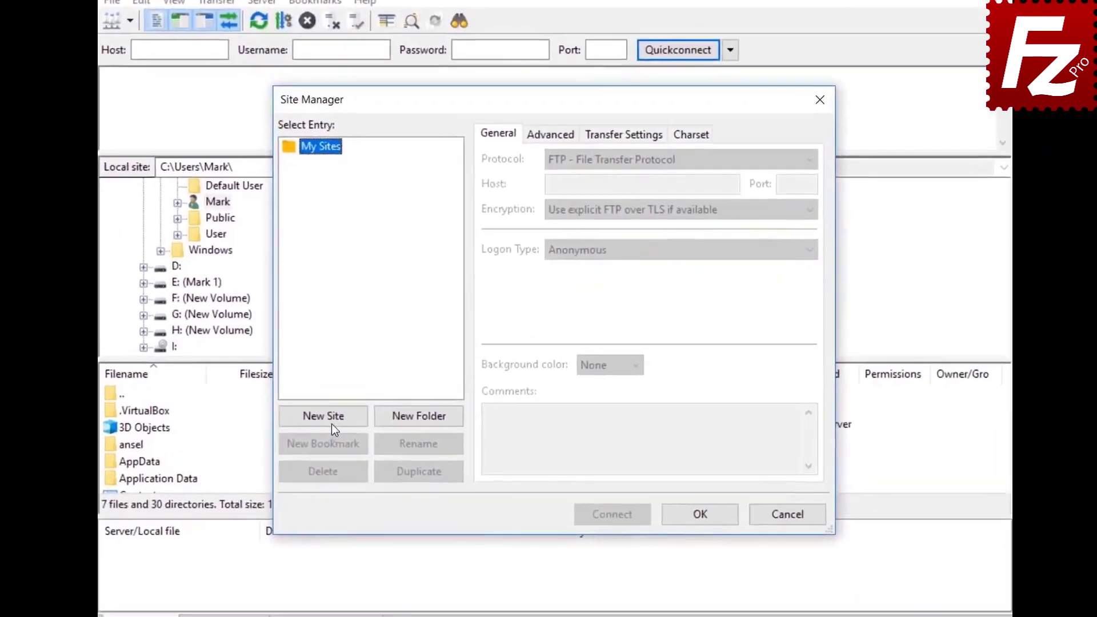
click(357, 404)
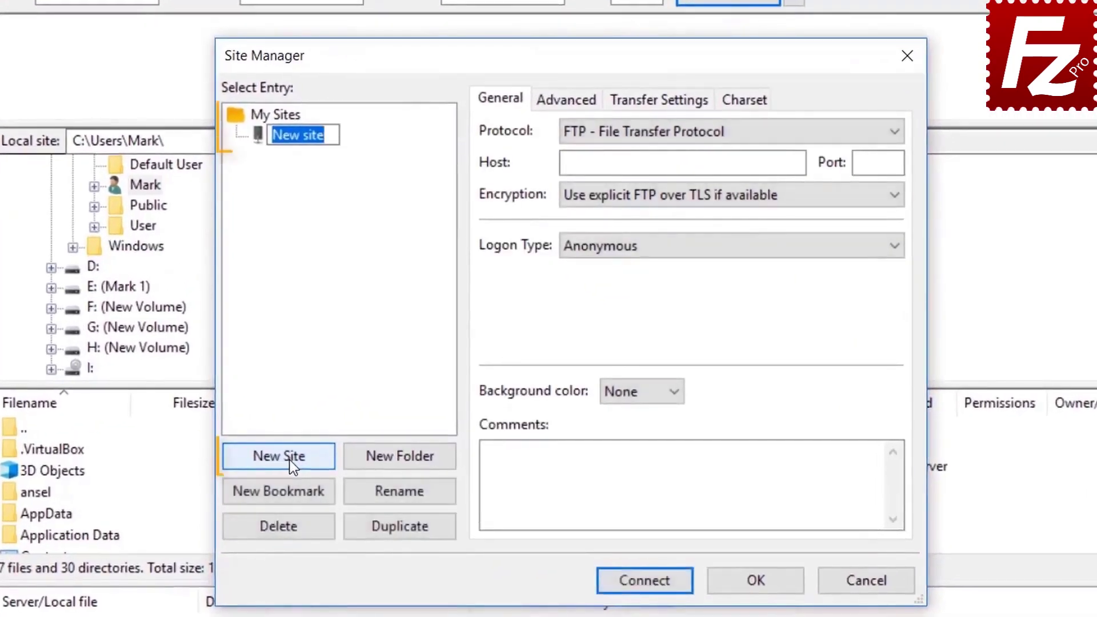
text(S3 )
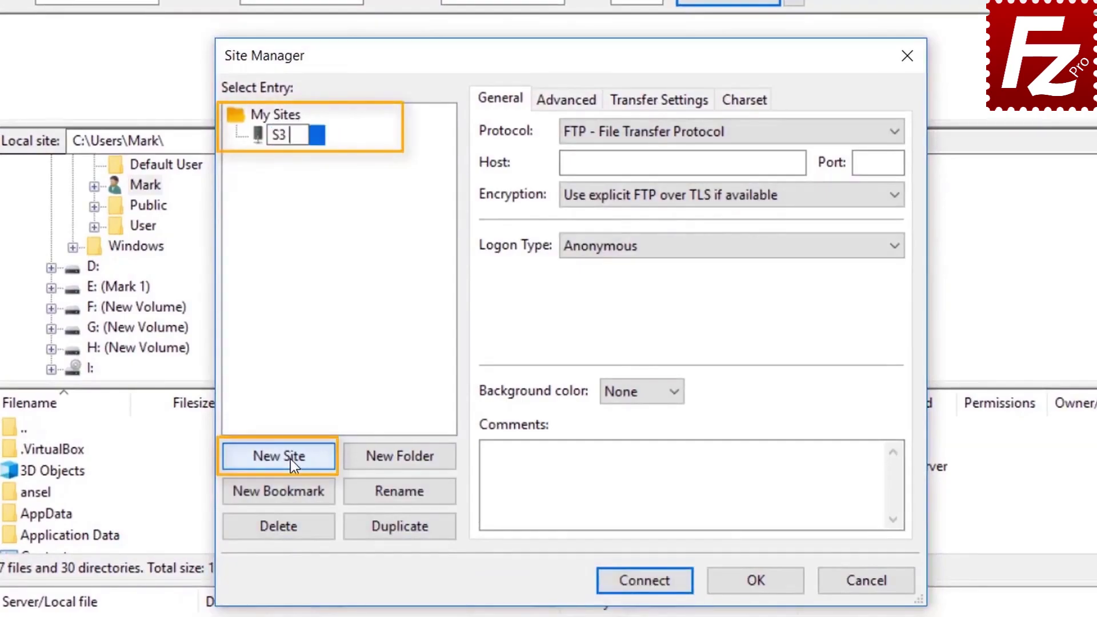
text(Connect)
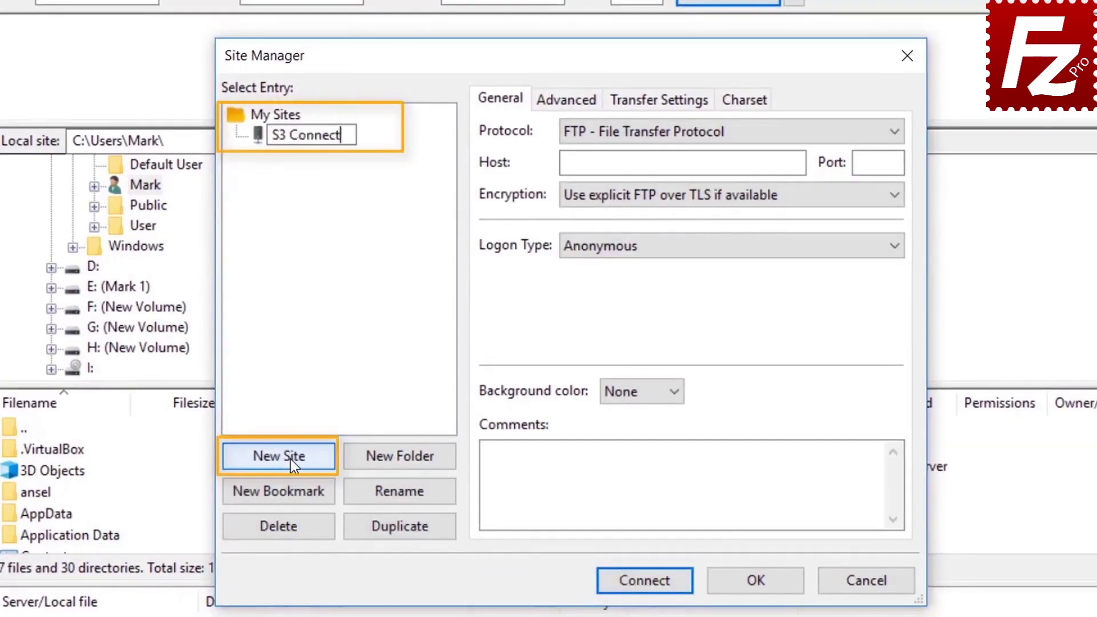
text(ion)
key(Return)
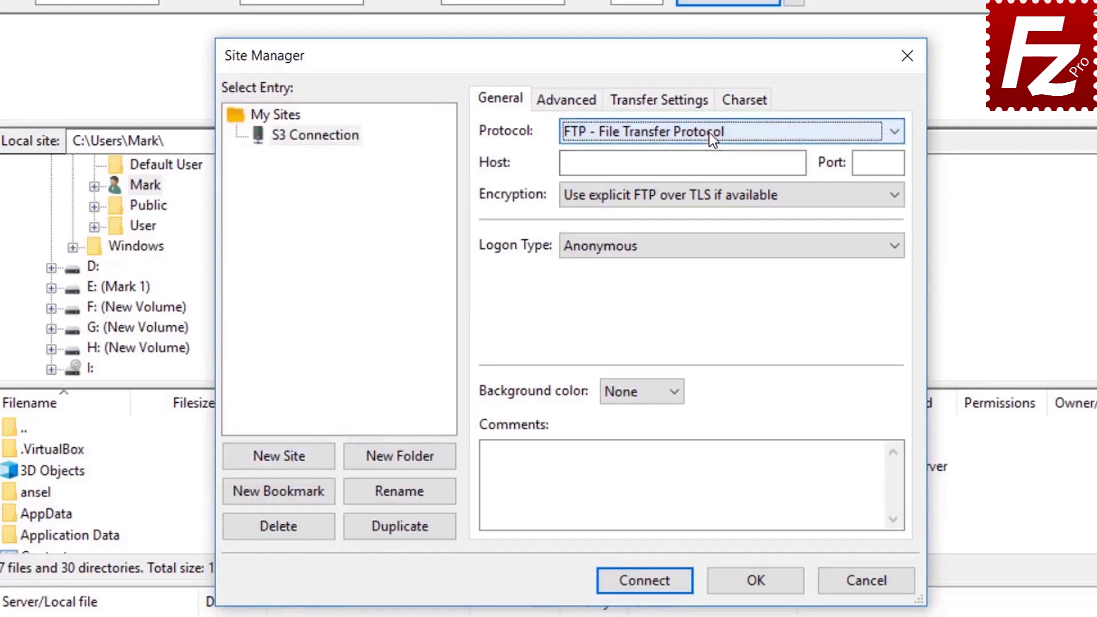
Set Amazon S3 with Normal logon, paste the access and secret keys, and connect, saving passwords.
click(709, 133)
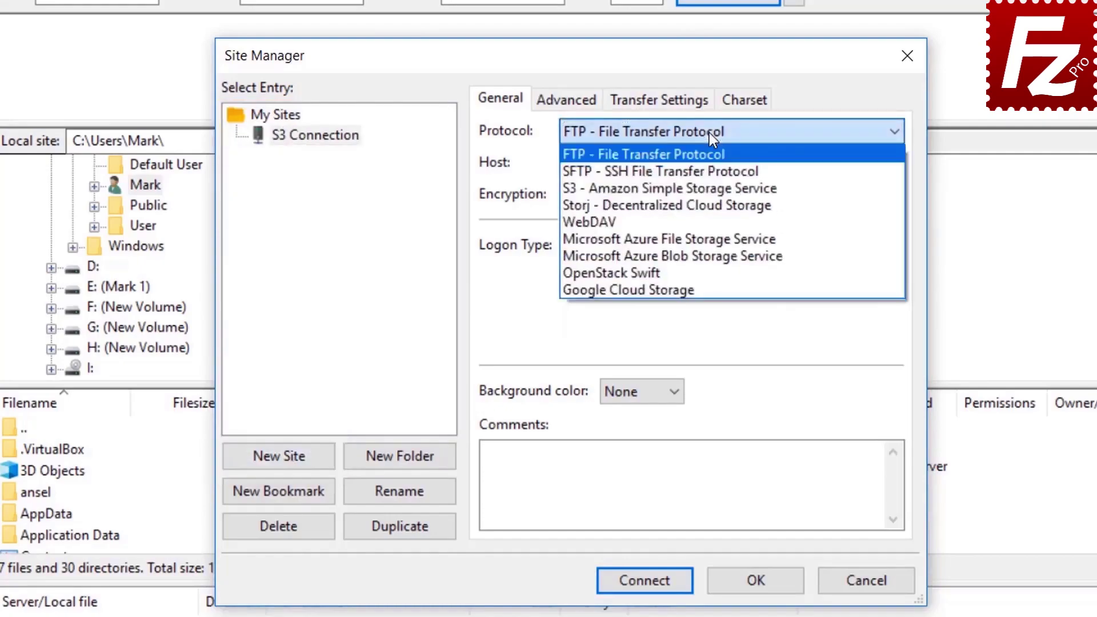
click(712, 189)
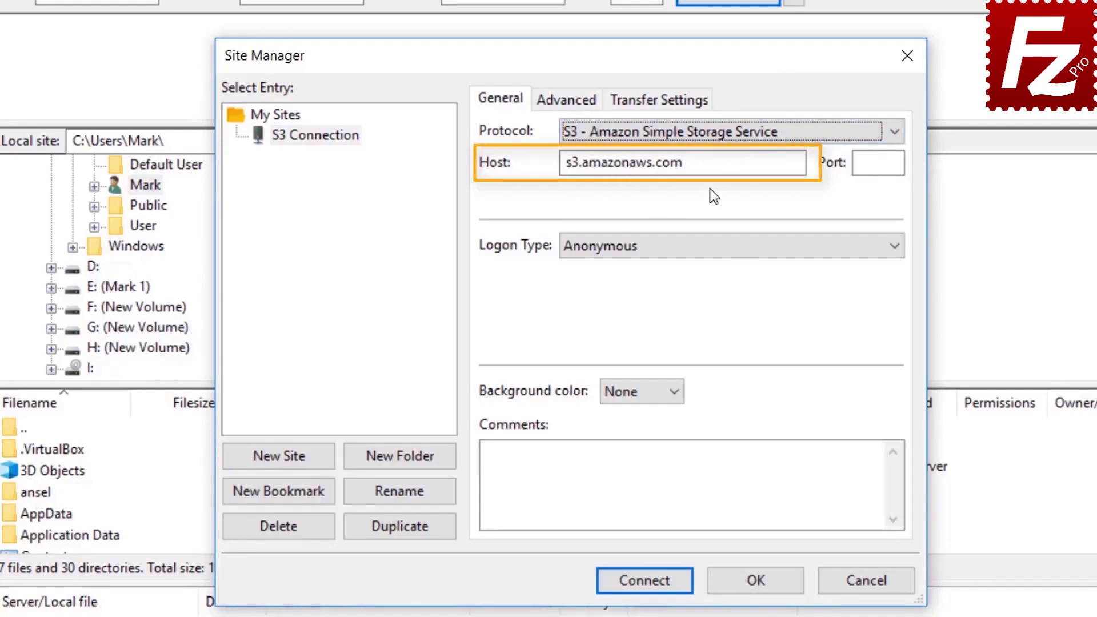
click(703, 248)
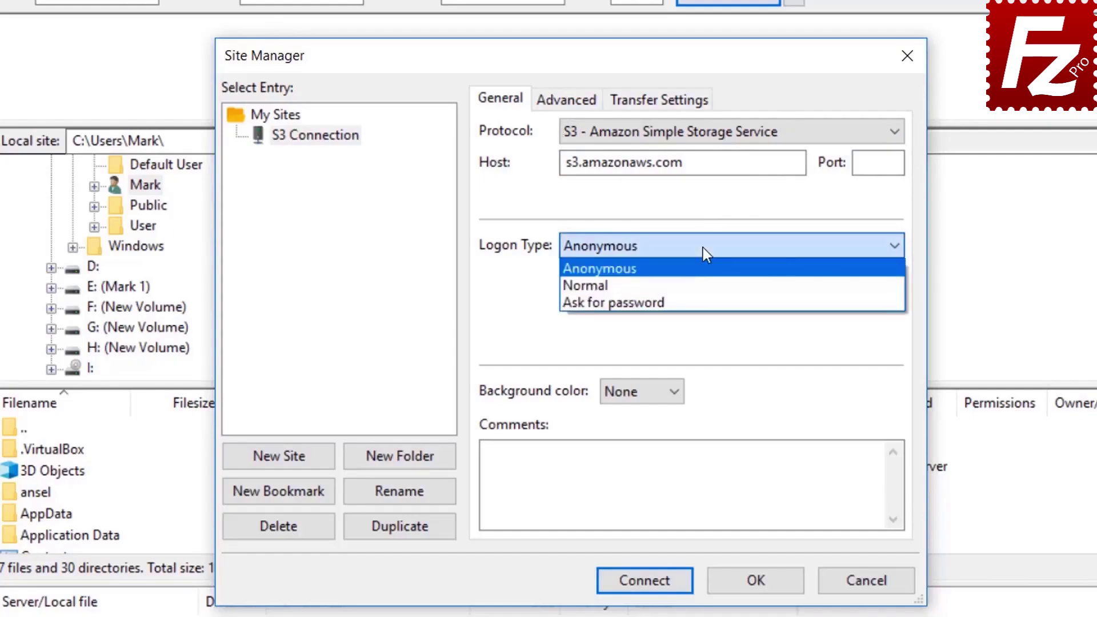
click(703, 283)
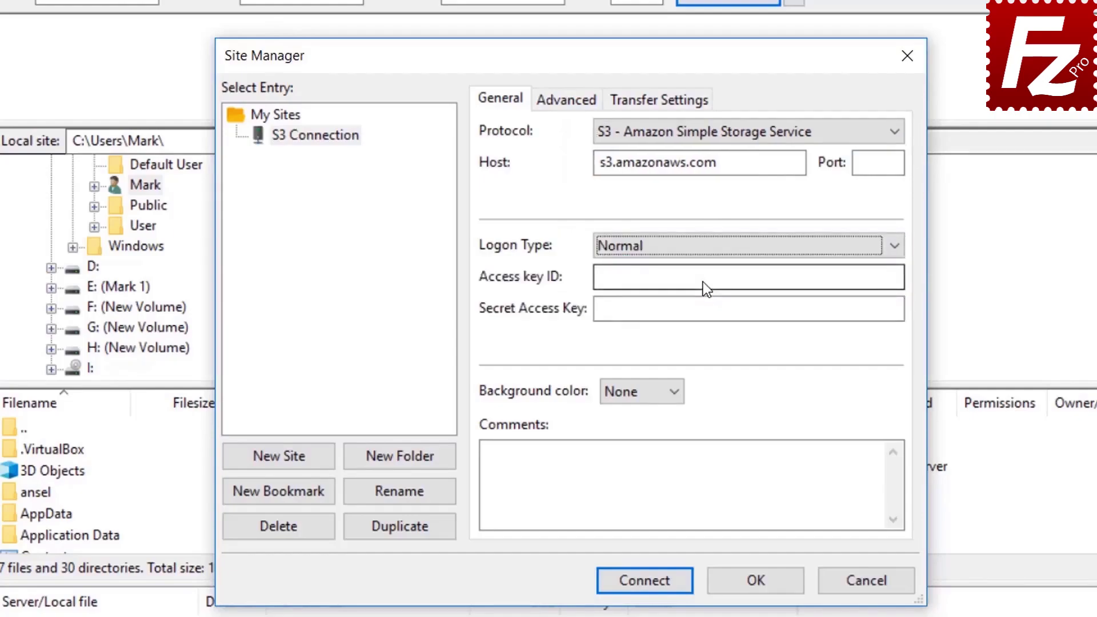
click(703, 282)
key(ctrl+v)
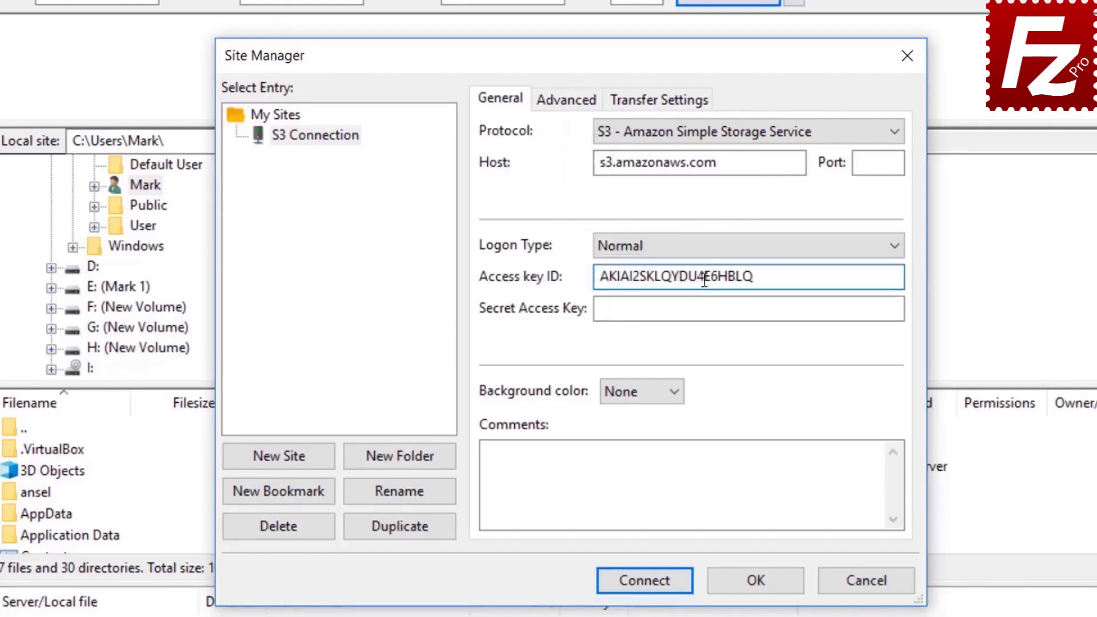
click(711, 309)
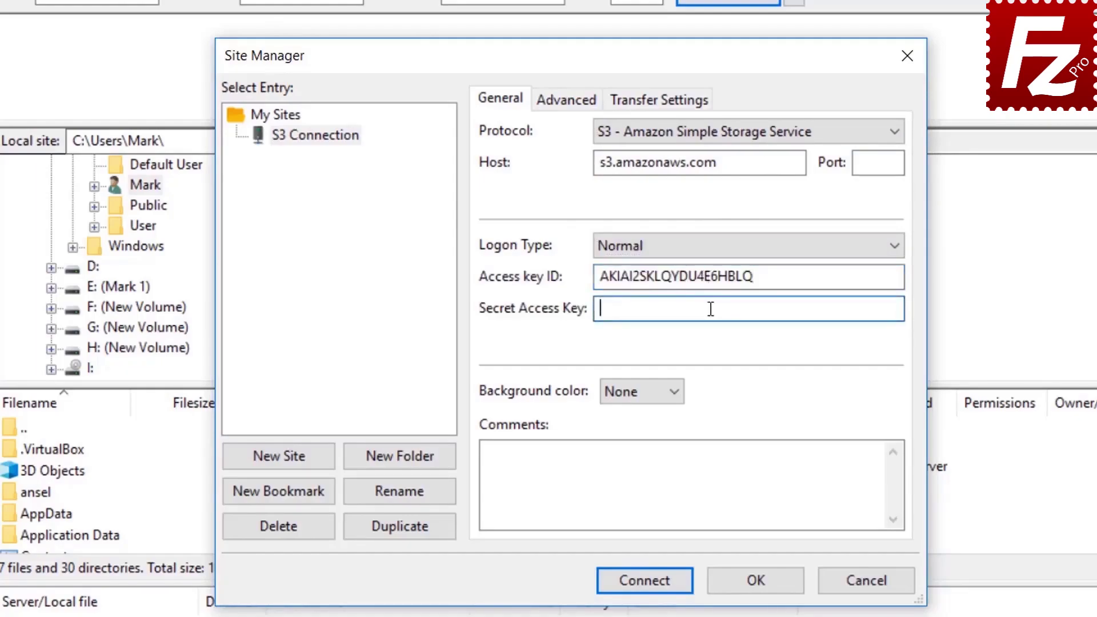
key(ctrl+v)
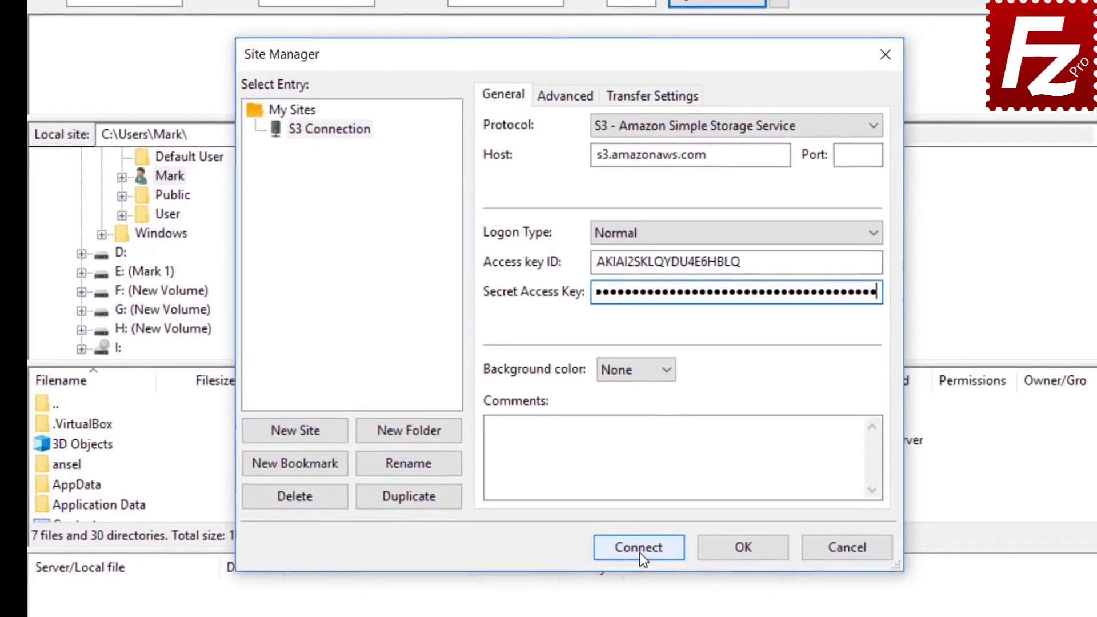
click(641, 553)
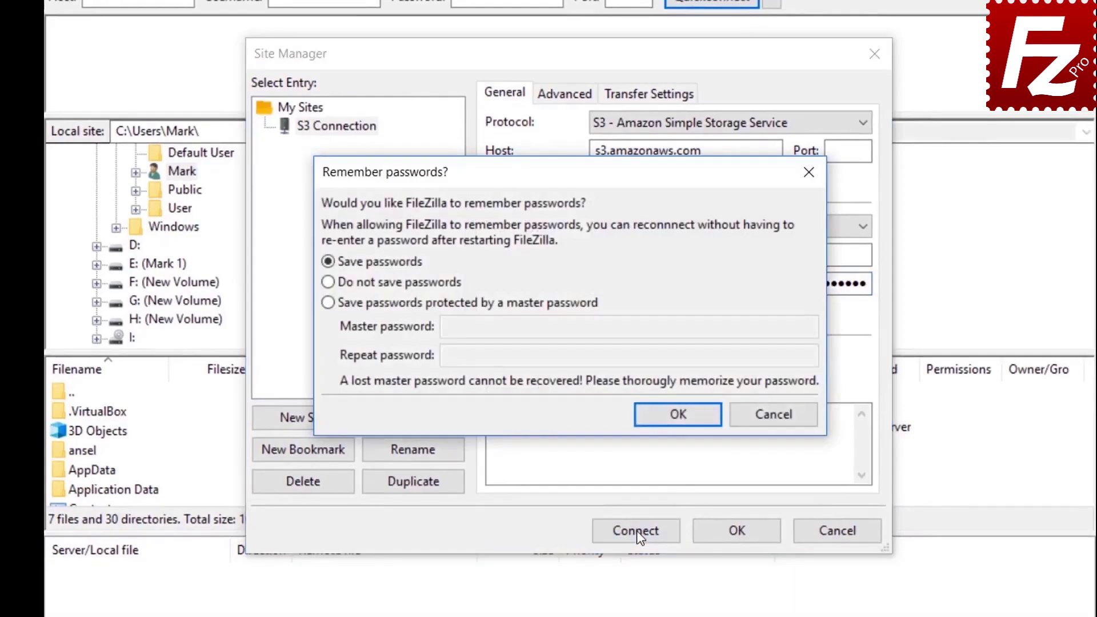
click(678, 415)
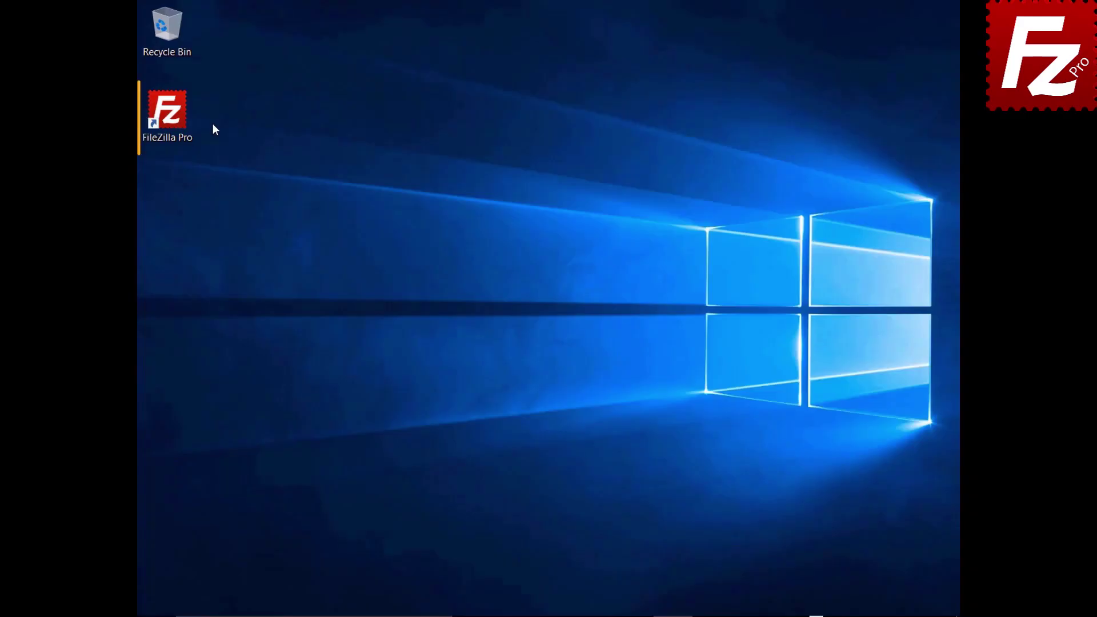
Relaunch FileZilla Pro from the desktop shortcut, reopening the Amazon S3 connection.
double_click(174, 119)
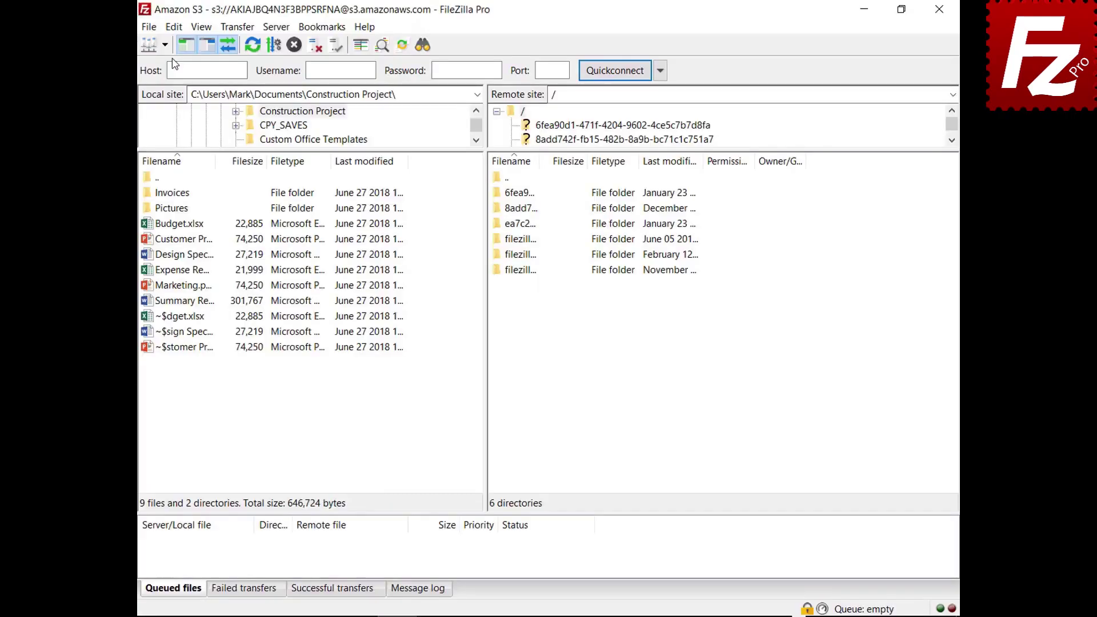
On the S3: Providers settings page, add a provider named DigitalOcean.
click(174, 27)
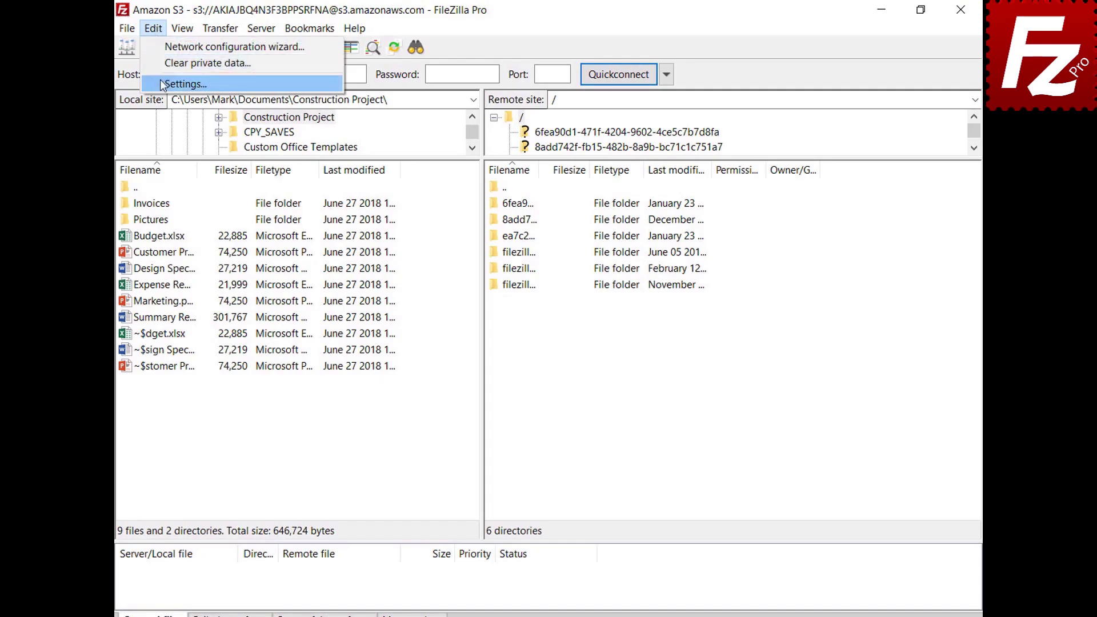
click(163, 84)
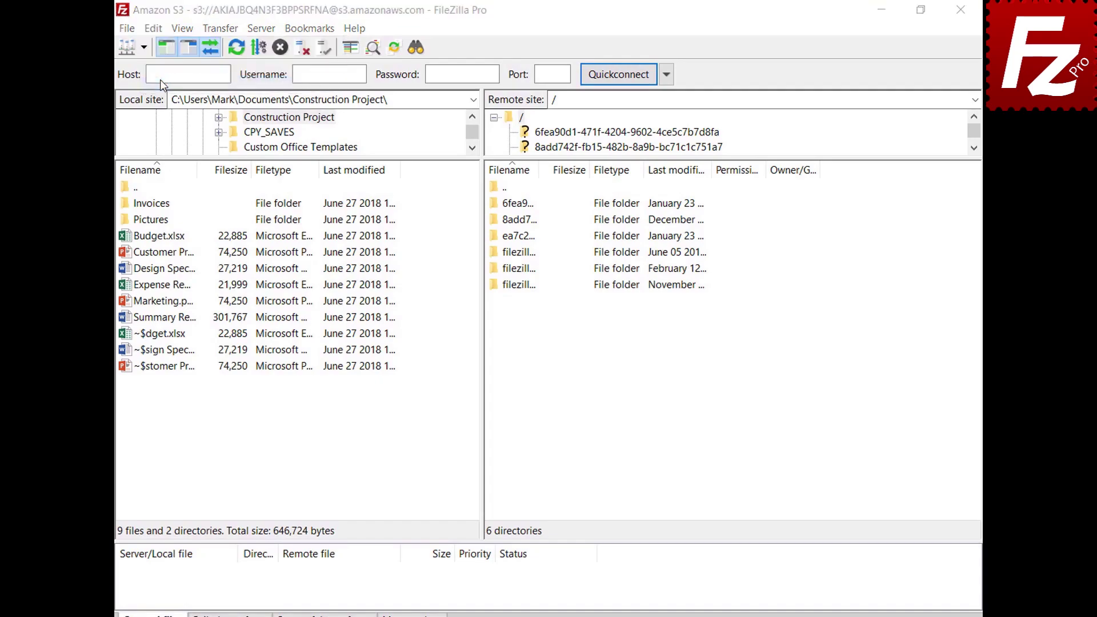
click(319, 335)
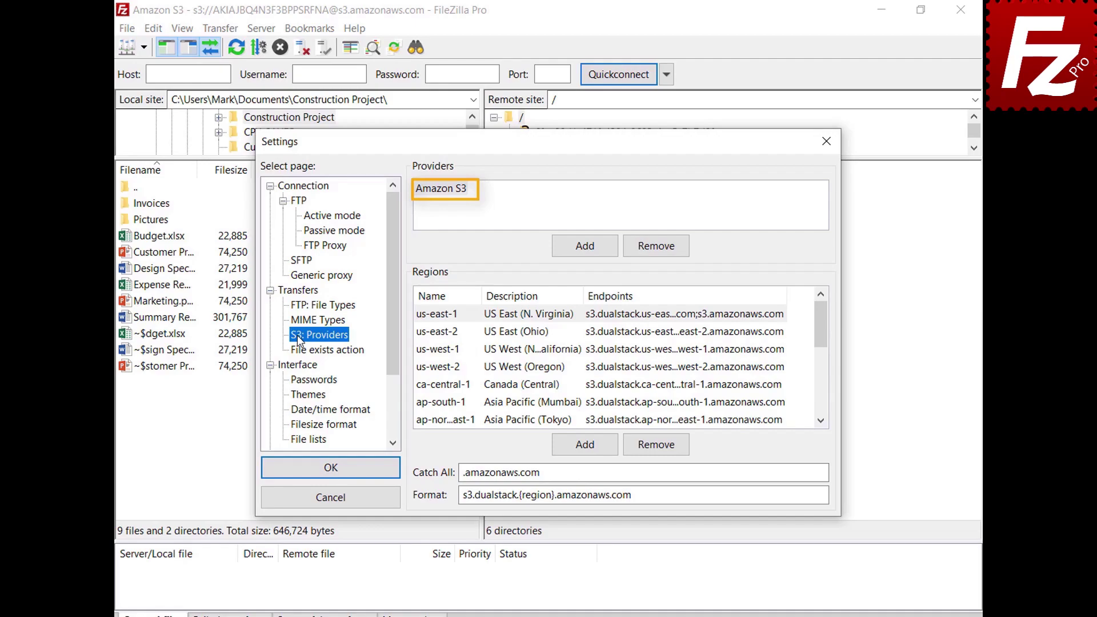
click(585, 247)
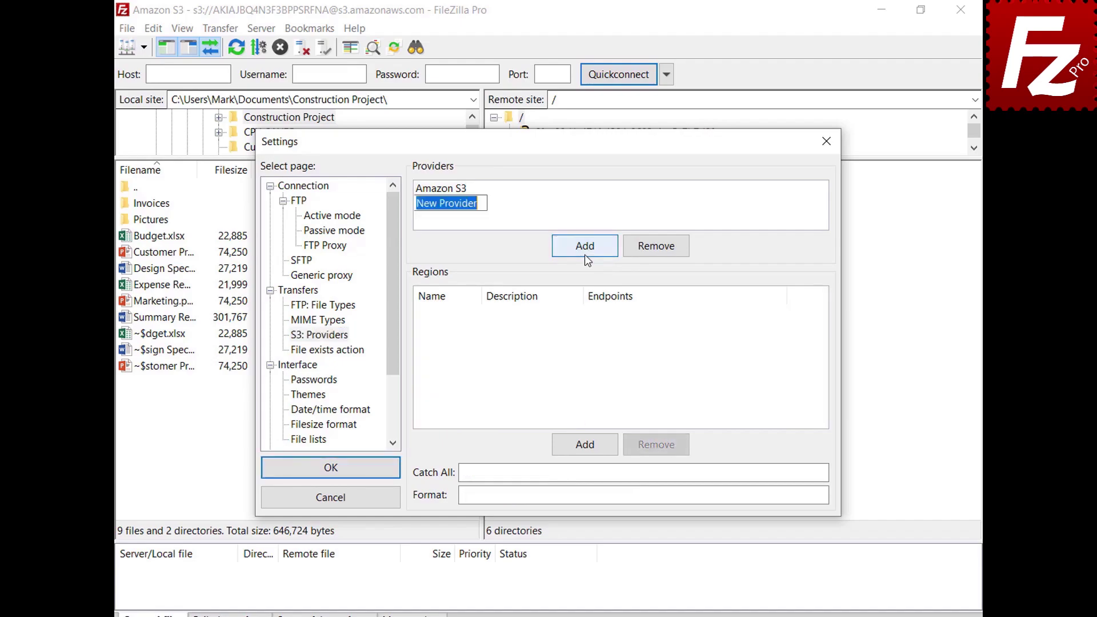
text(Digit)
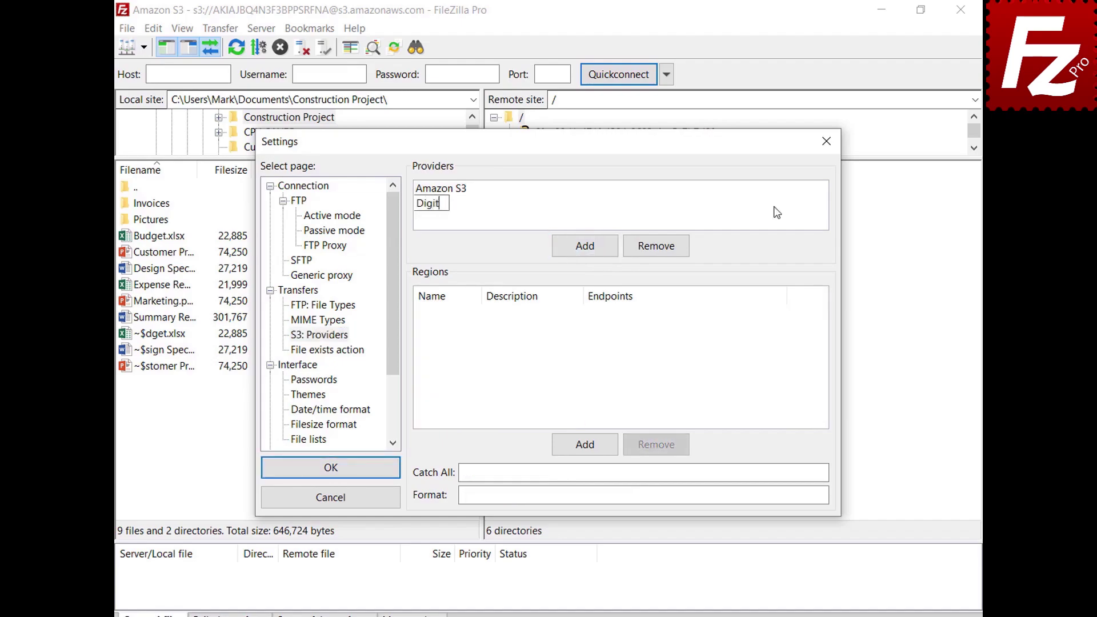
text(alOcean)
key(Return)
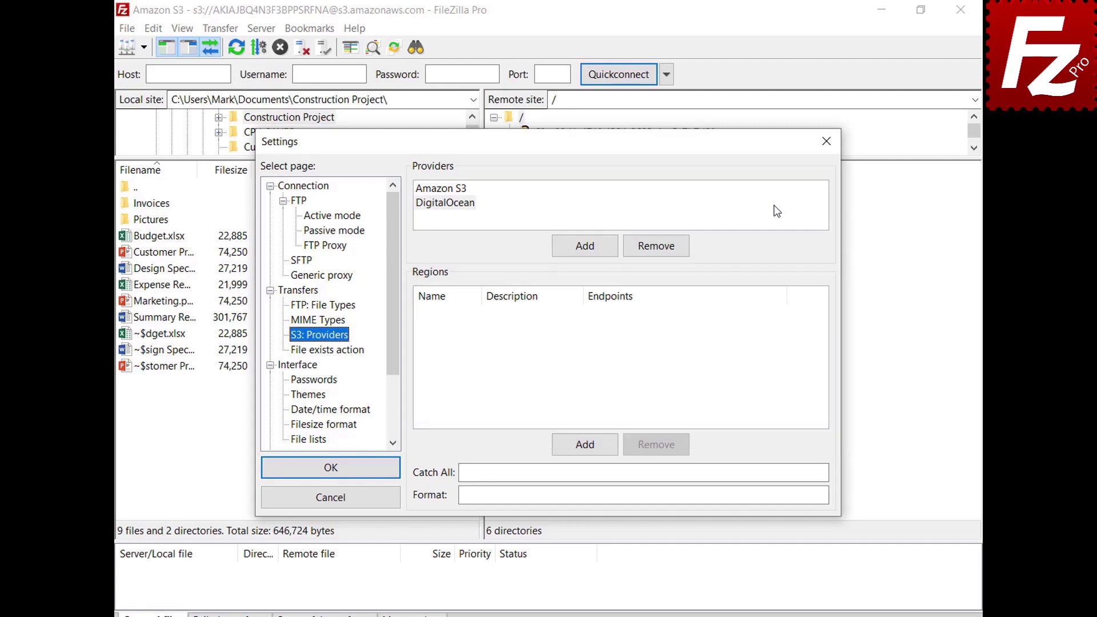
Add DigitalOcean regions nyc3 (New York 3) and sgp1 (Singapore 1) with pasted endpoints.
click(591, 449)
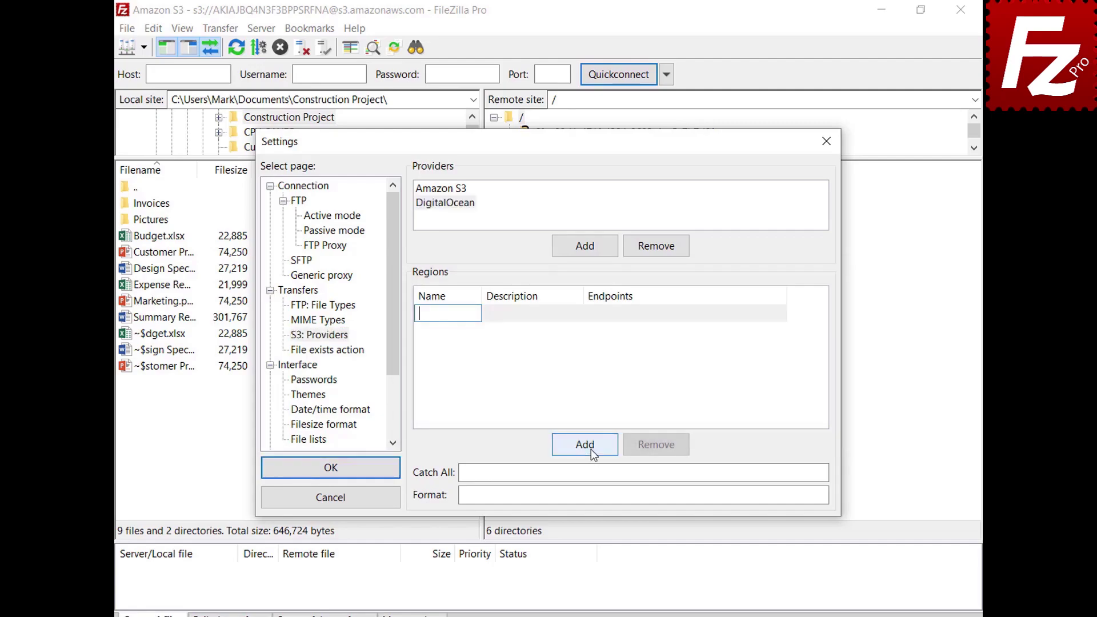
text(nyc3)
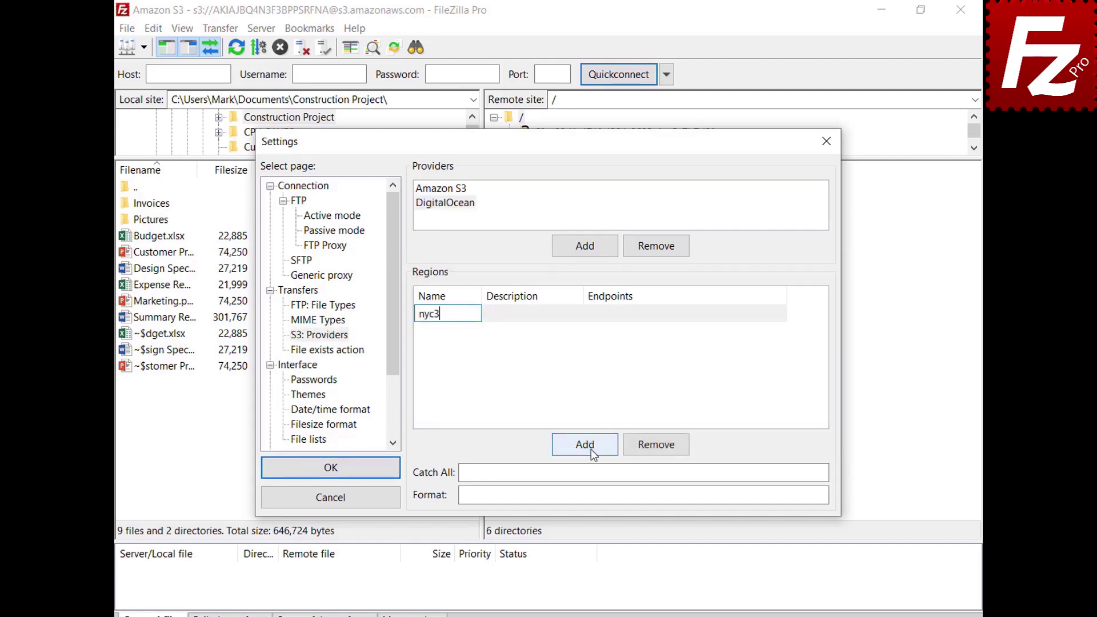
click(578, 314)
text(New York 3)
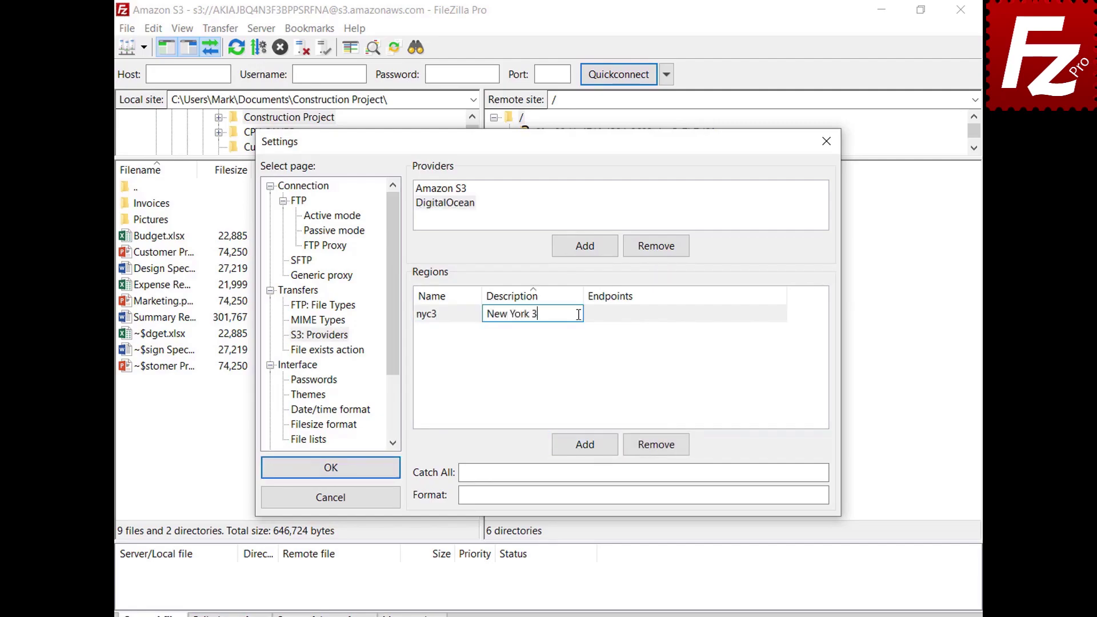
click(783, 315)
text(nyc3.digitaloceanspaces.com)
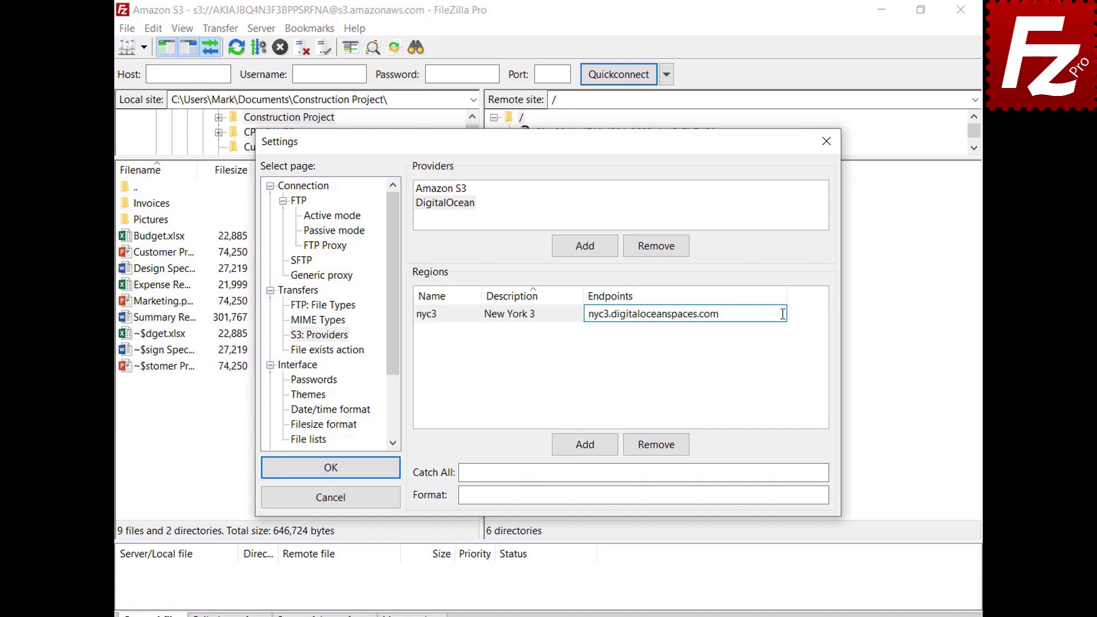
key(Return)
click(586, 452)
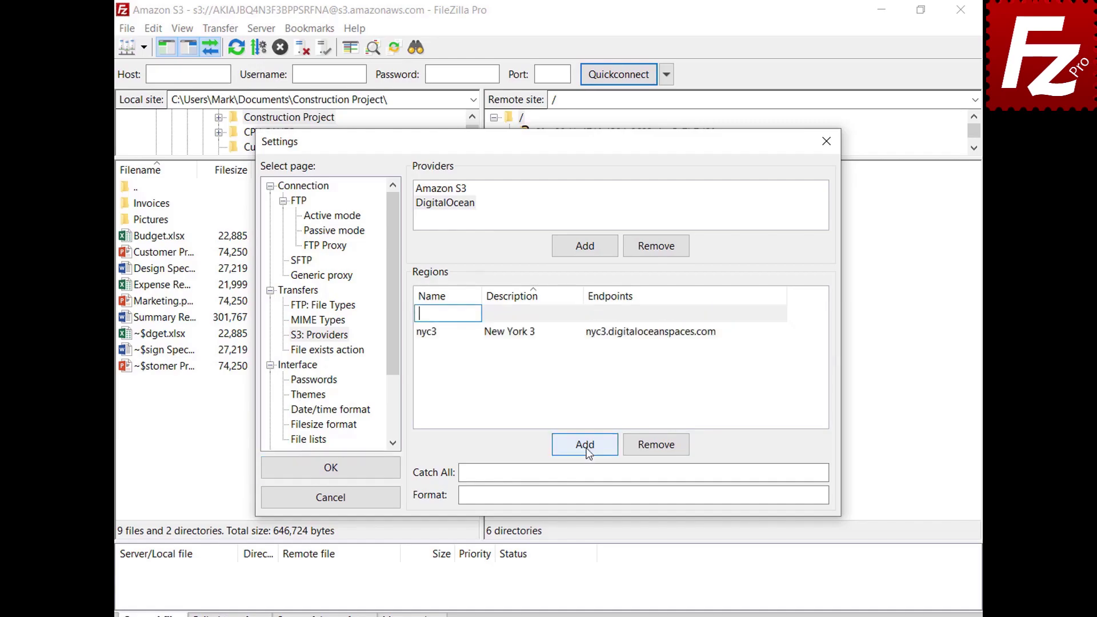
text(sgp1)
click(578, 314)
text(Singapore 1)
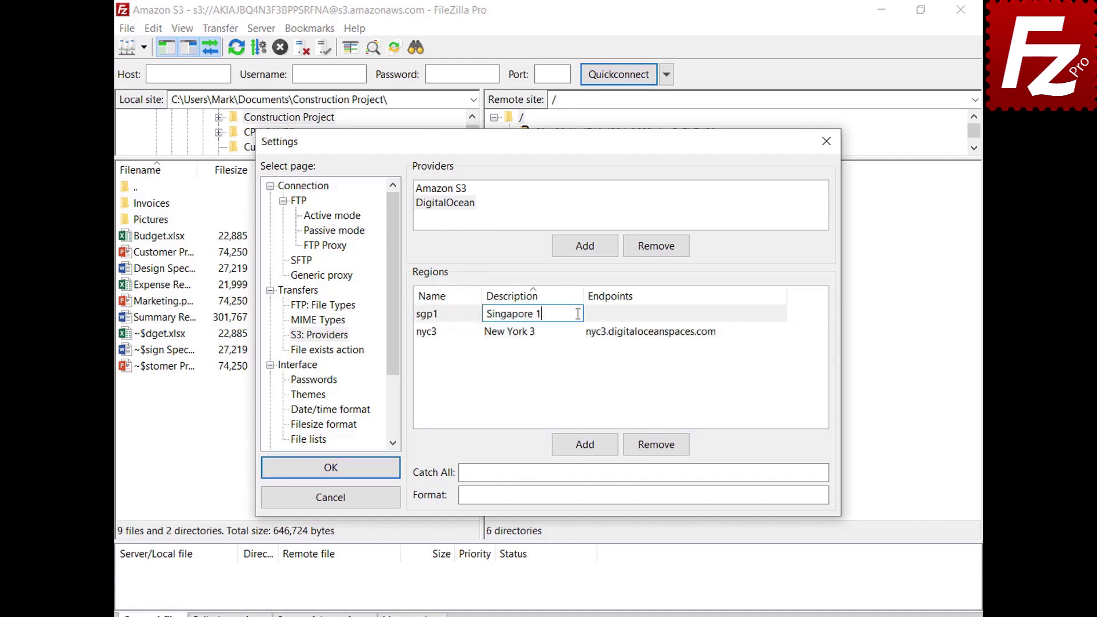
key(Tab)
text(sgp1.digitaloceanspaces.com)
key(Return)
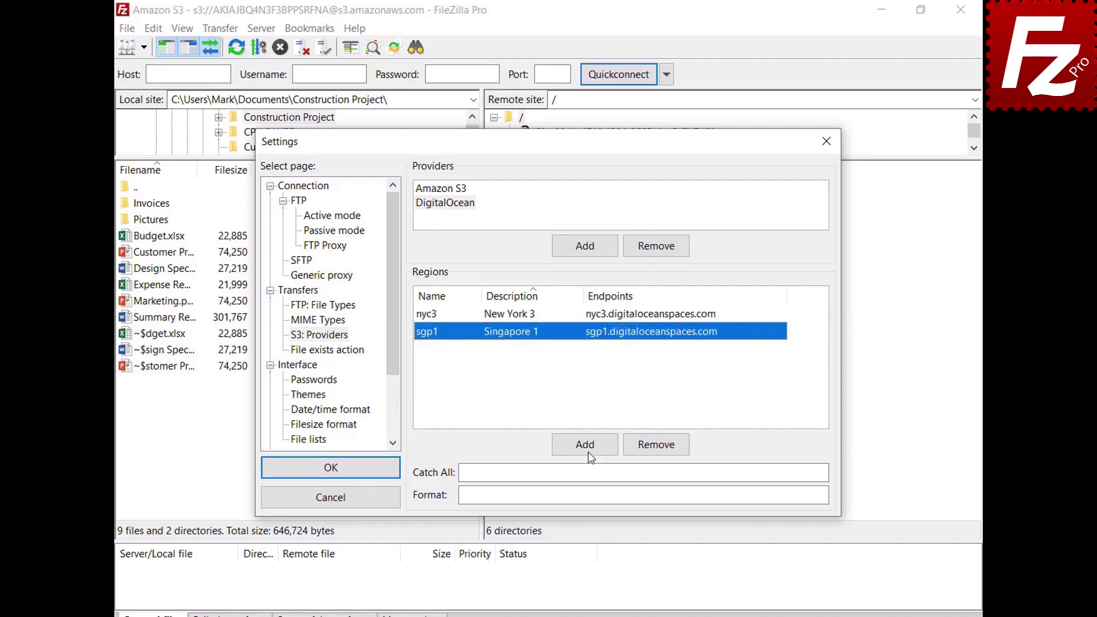
Add regions ams3 (Amsterdam 3) and sfo2 (San Francisco 2) with pasted endpoints.
click(586, 449)
text(ams3)
key(Tab)
text(Amst)
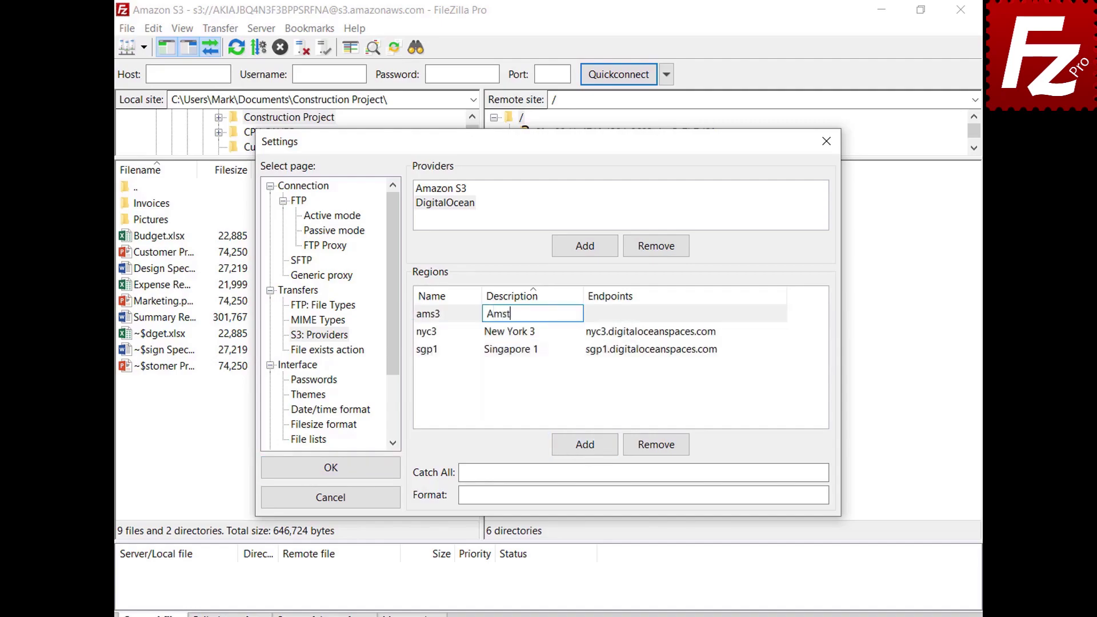
text(erdam 3)
key(Tab)
text(ams3.digitaloceanspaces.com)
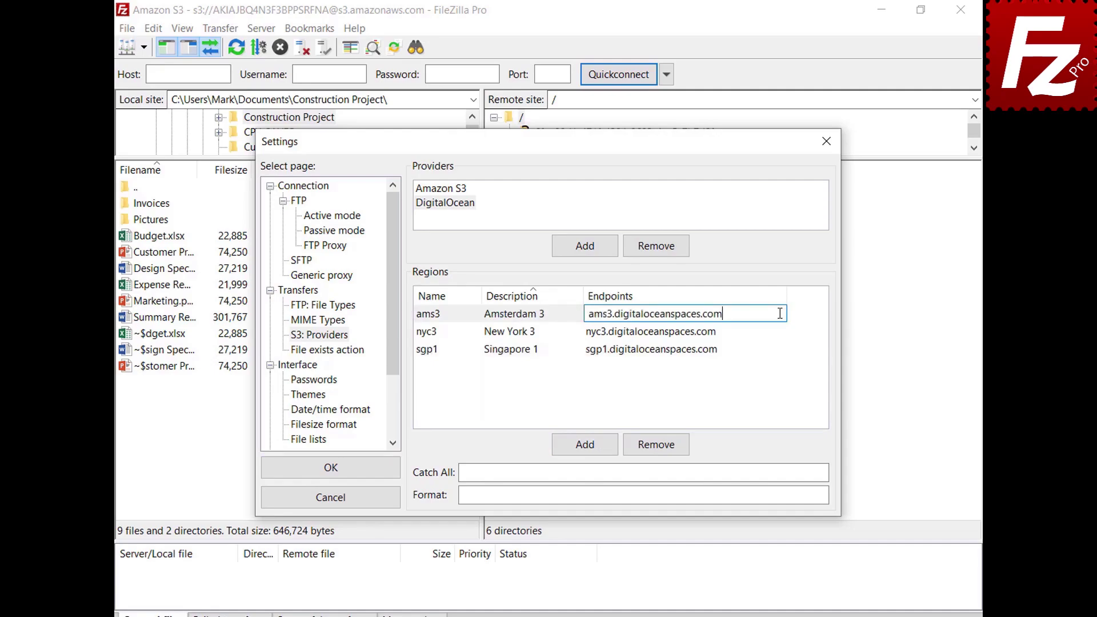
key(Return)
click(583, 450)
text(sfo2)
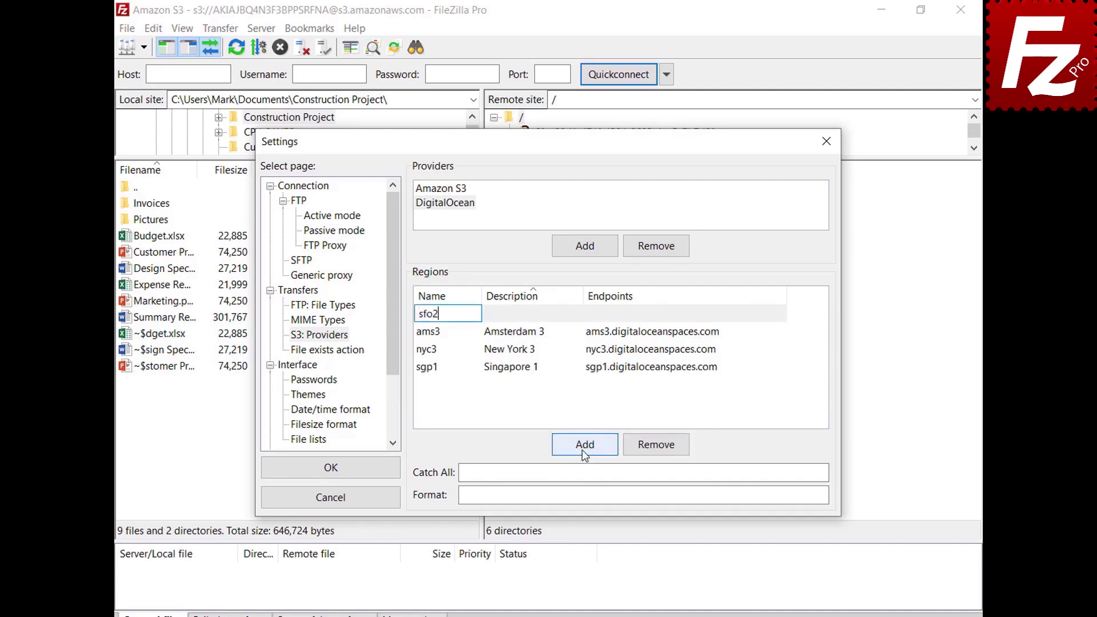
key(Tab)
text(San Francisco 2)
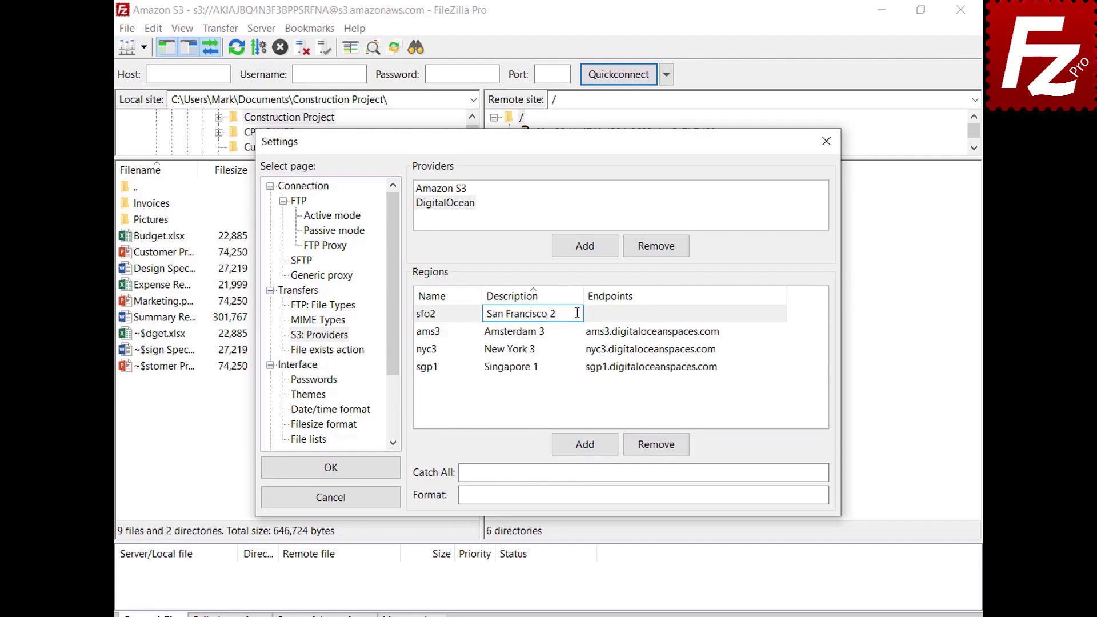
key(Tab)
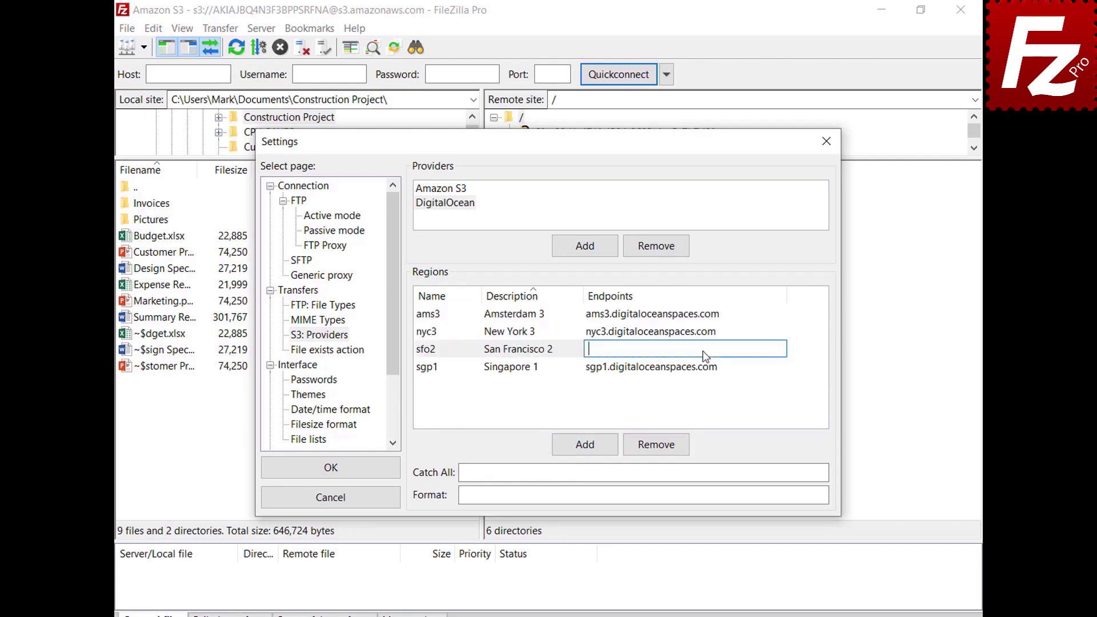
text(sfo2.digitaloceanspaces.com)
key(Return)
Paste the catch-all domain and bucket/region endpoint format, then save the settings.
click(797, 472)
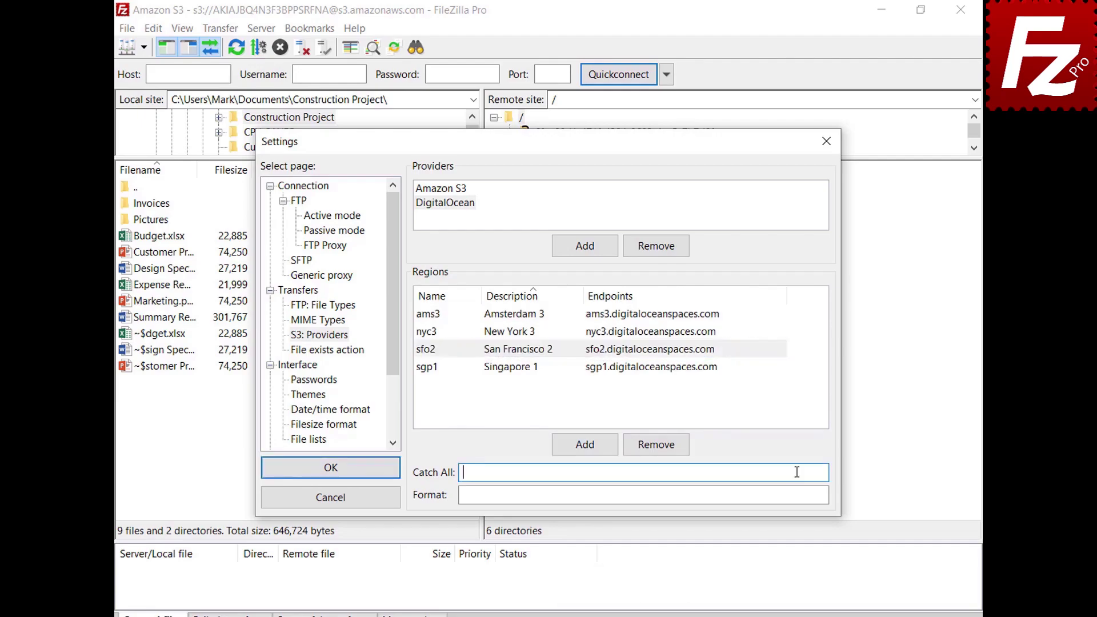
text(.digitaloceanspaces.com)
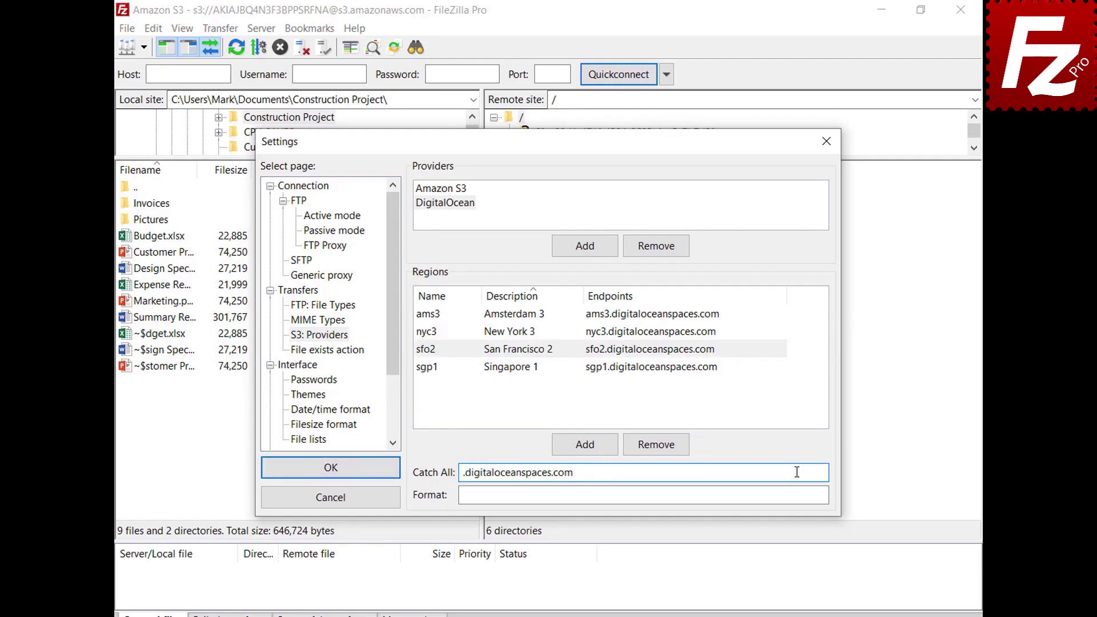
click(800, 494)
text({BUCKET}.{REGION}.digitaloceanspaces.com)
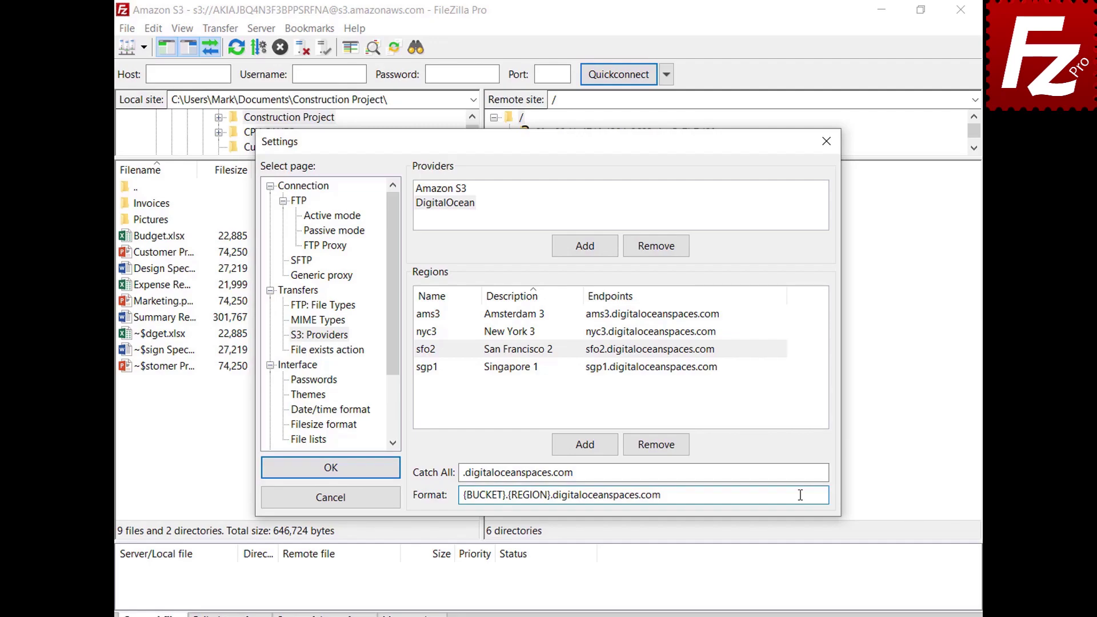
click(333, 474)
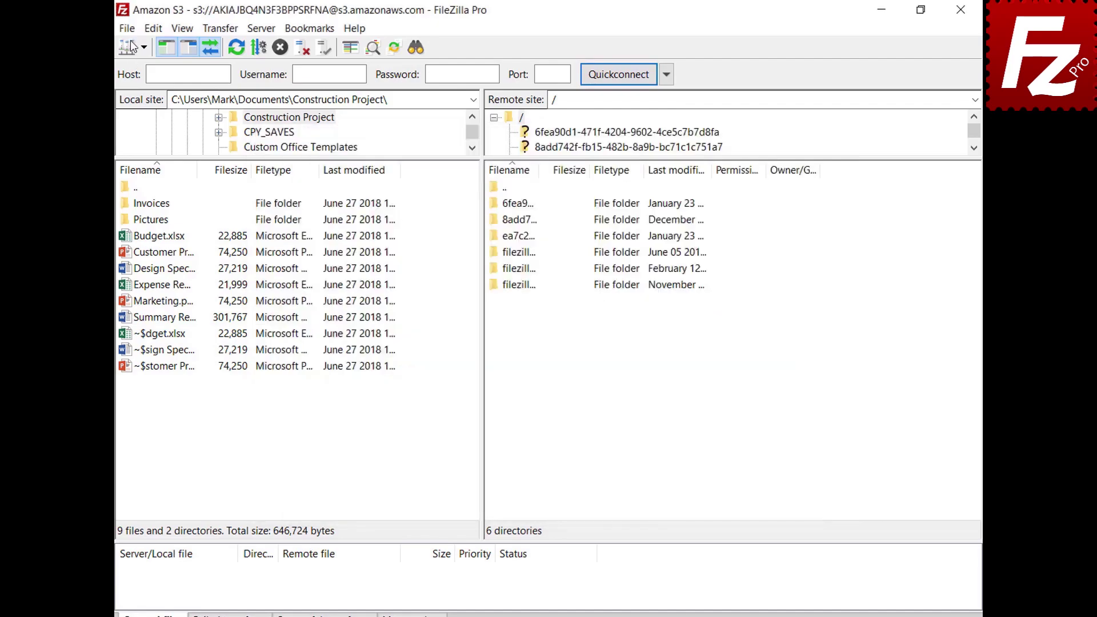
Add a new site named 'Digital Ocean' in the Site Manager.
click(130, 32)
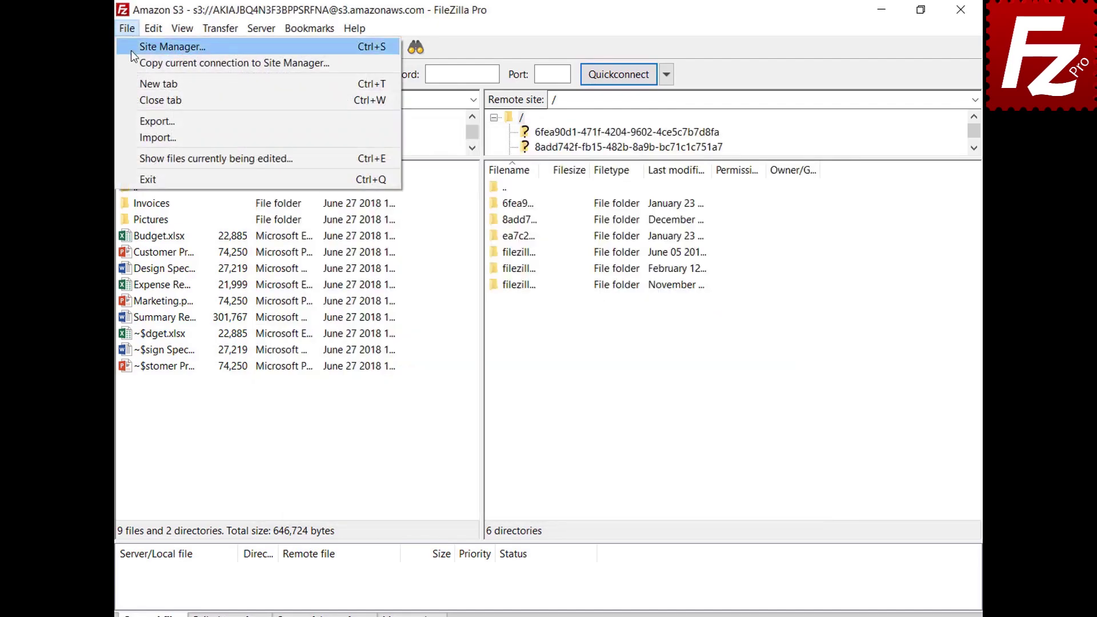
click(131, 50)
click(348, 423)
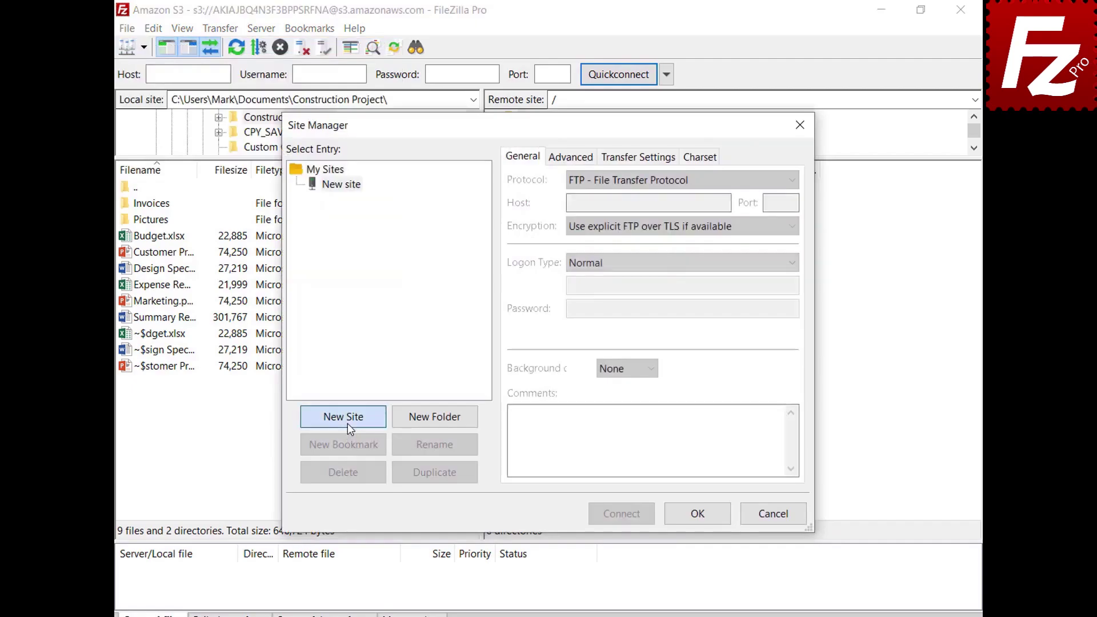
text(Digital Ocean)
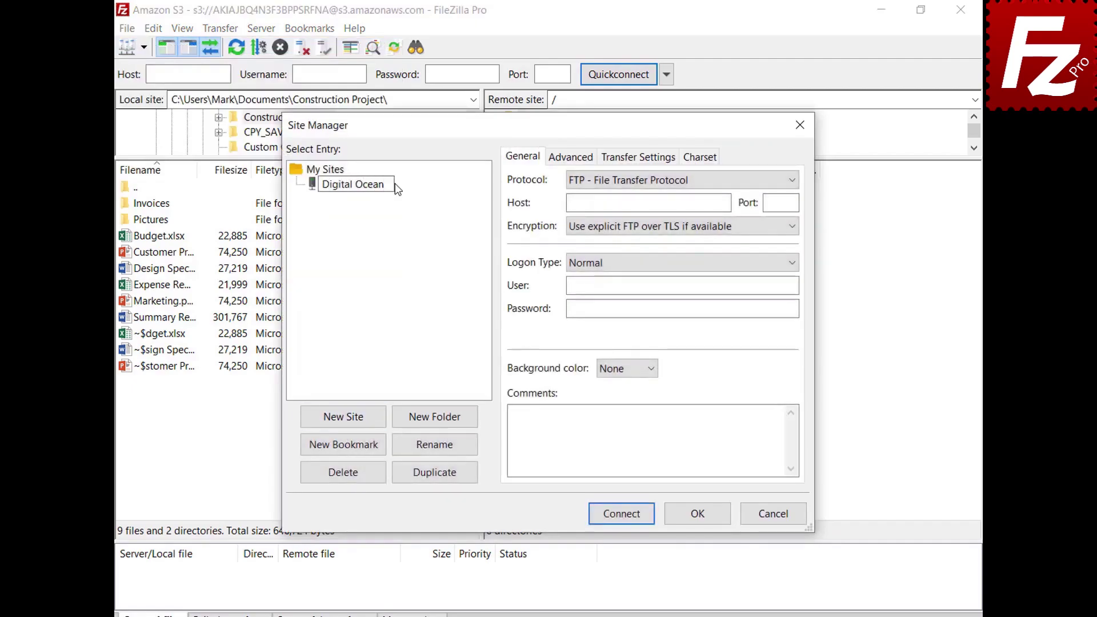
key(Return)
Set S3 with host sfo3.digitaloceanspaces.com, paste the access and secret keys, and connect.
click(649, 183)
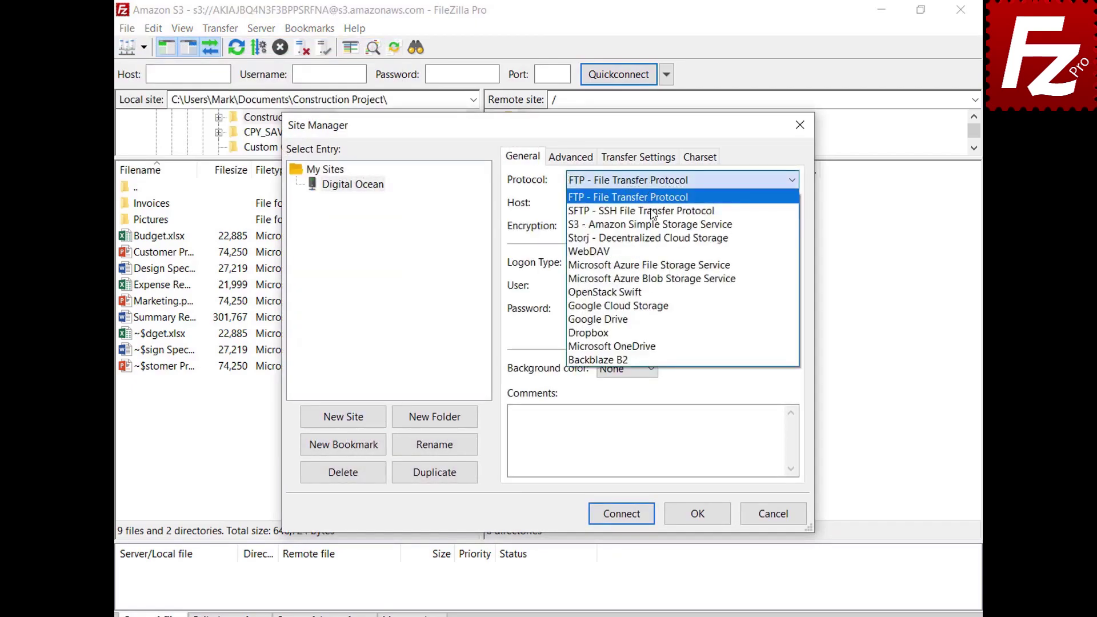
click(654, 226)
key(Tab)
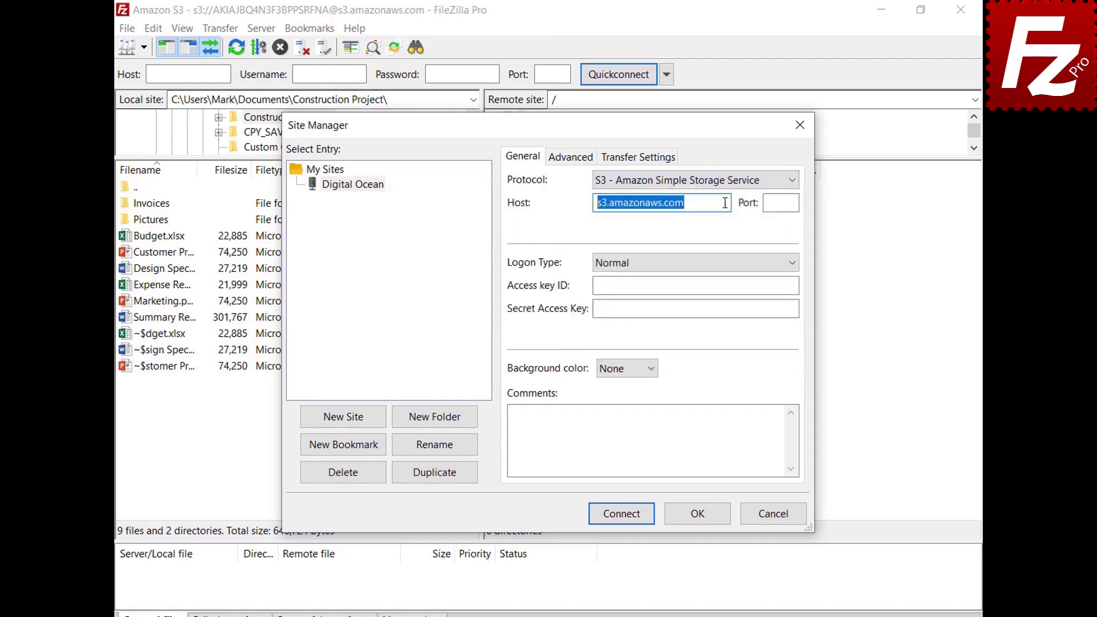
key(BackSpace)
text(sfo3.digitaloceanspaces.com)
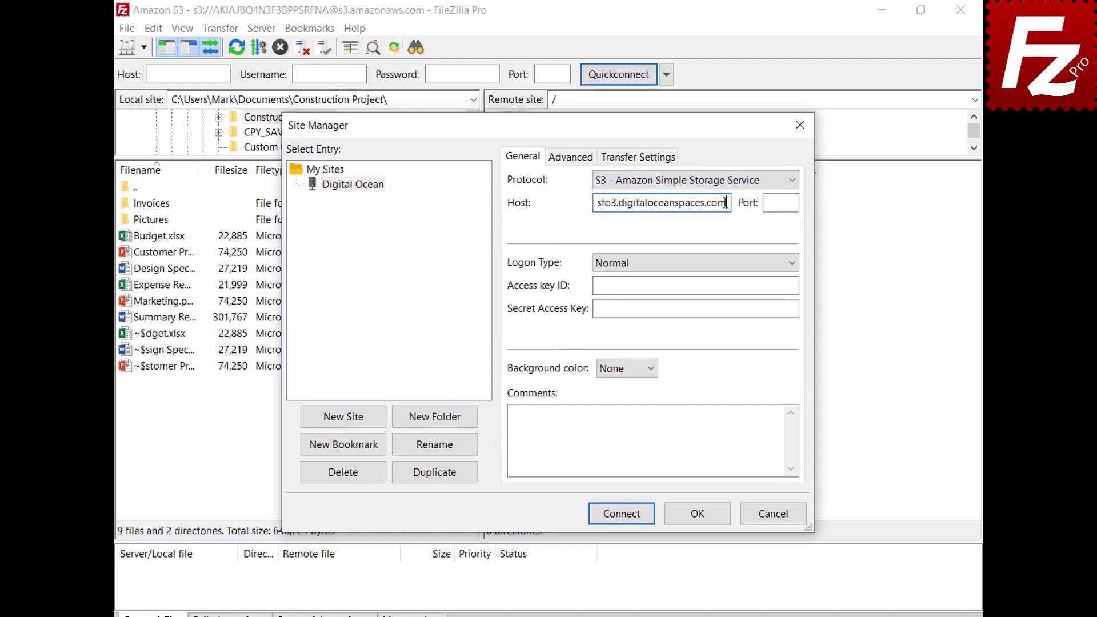
click(796, 285)
key(ctrl+v)
click(795, 309)
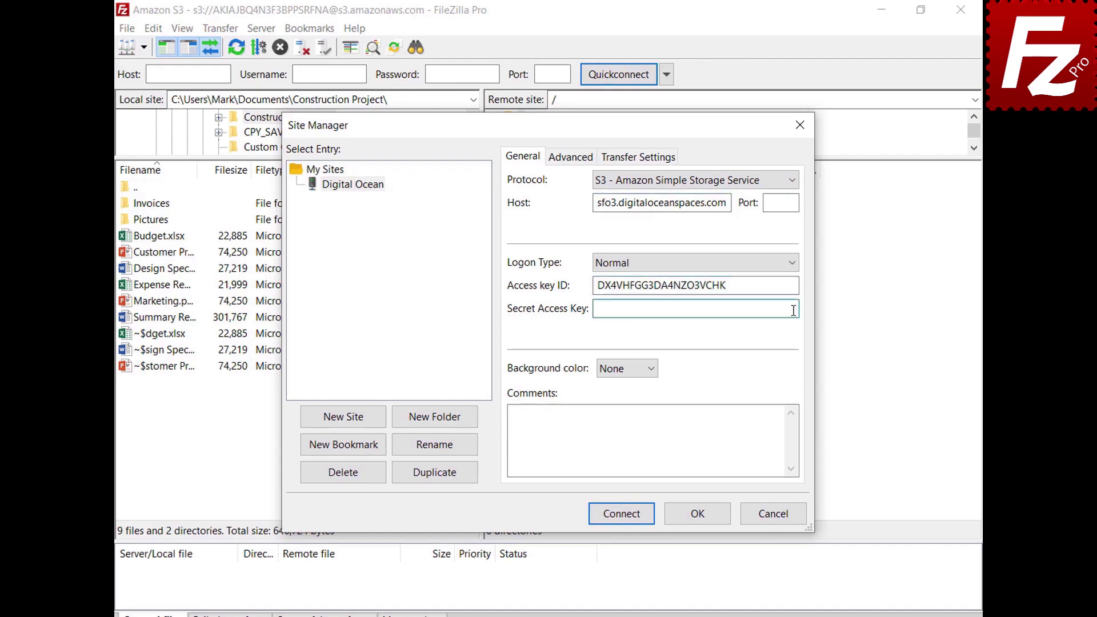
key(ctrl+v)
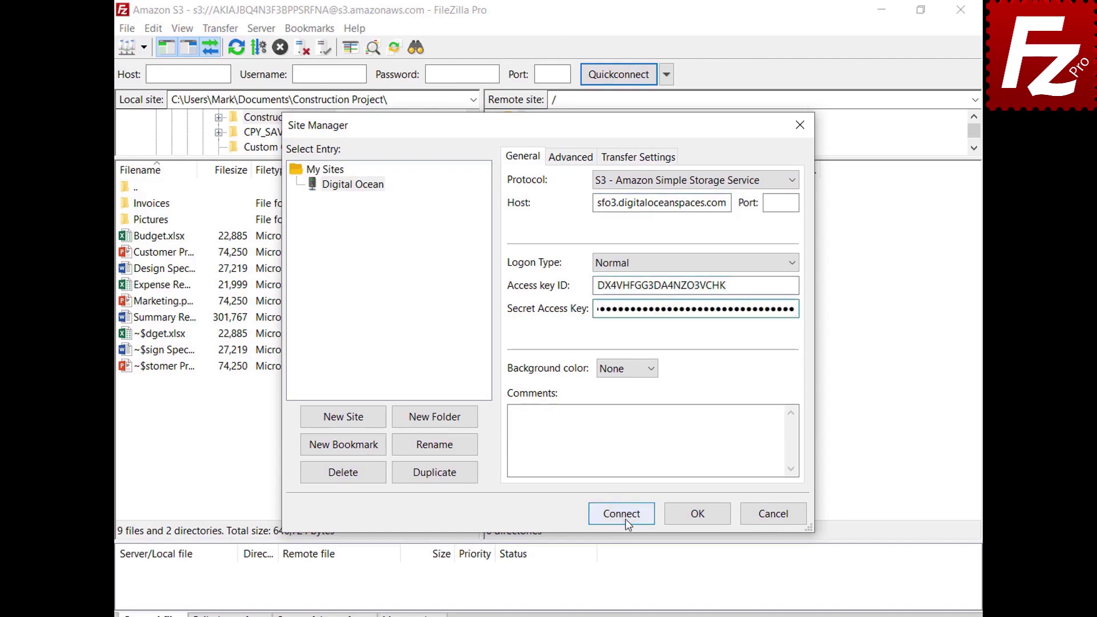
click(625, 519)
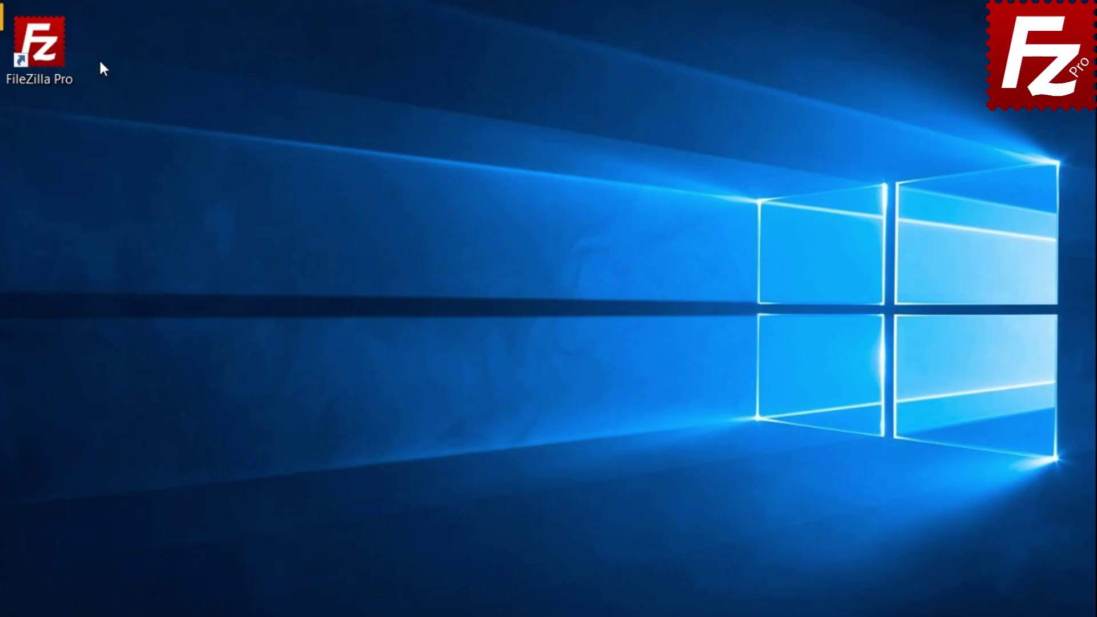
Launch FileZilla Pro and add a new site named 'Cloudflare R2' in the Site Manager.
double_click(50, 55)
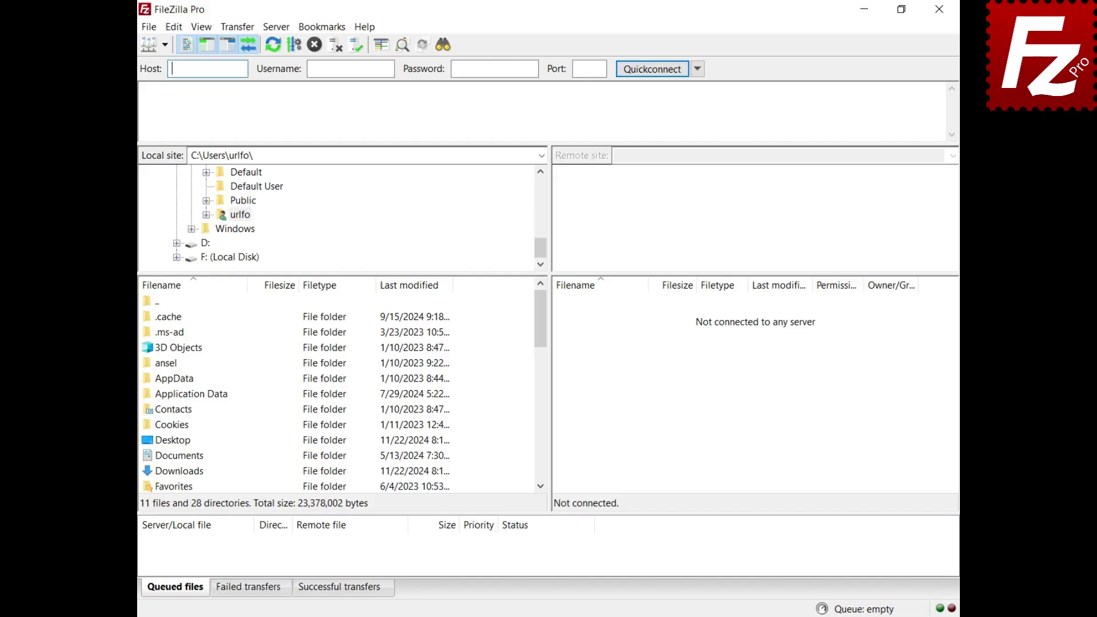
click(148, 27)
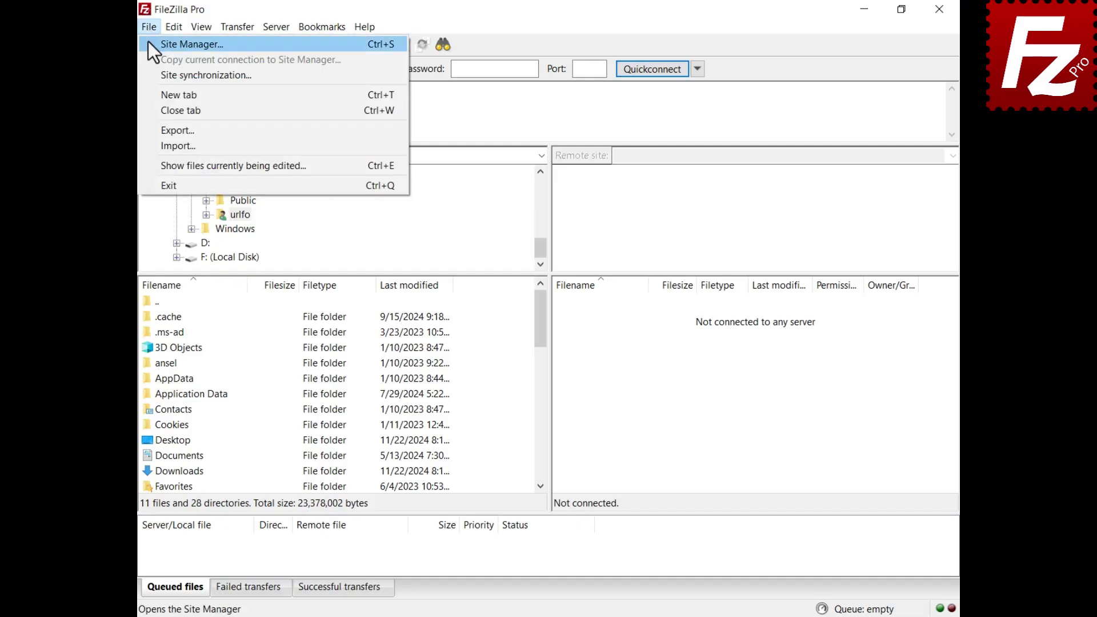
click(148, 41)
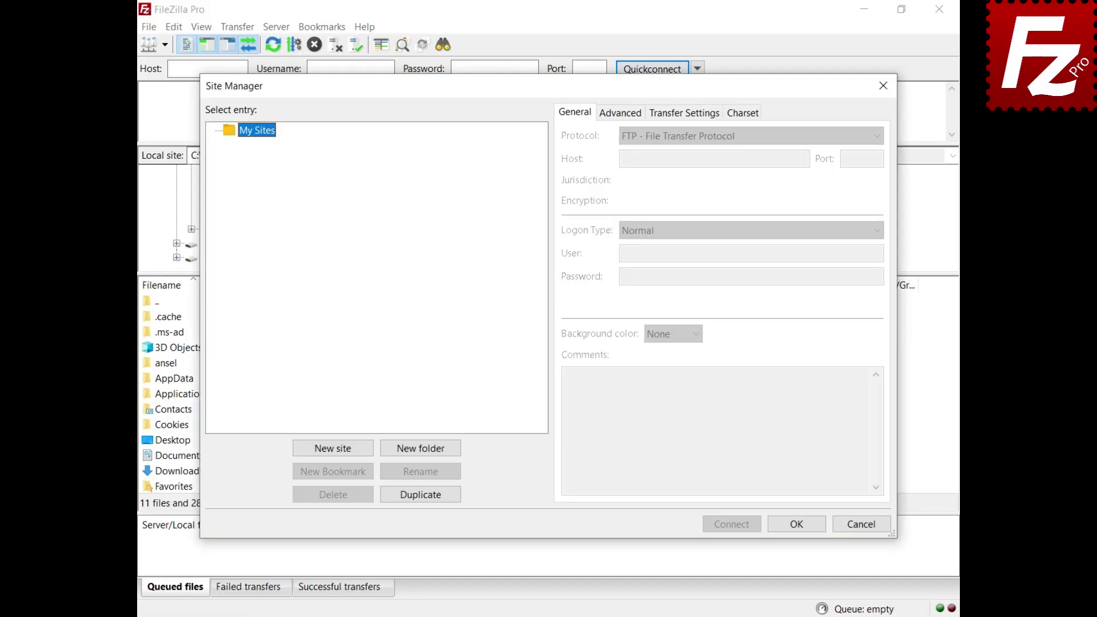
click(334, 452)
text(Cloudflare R2)
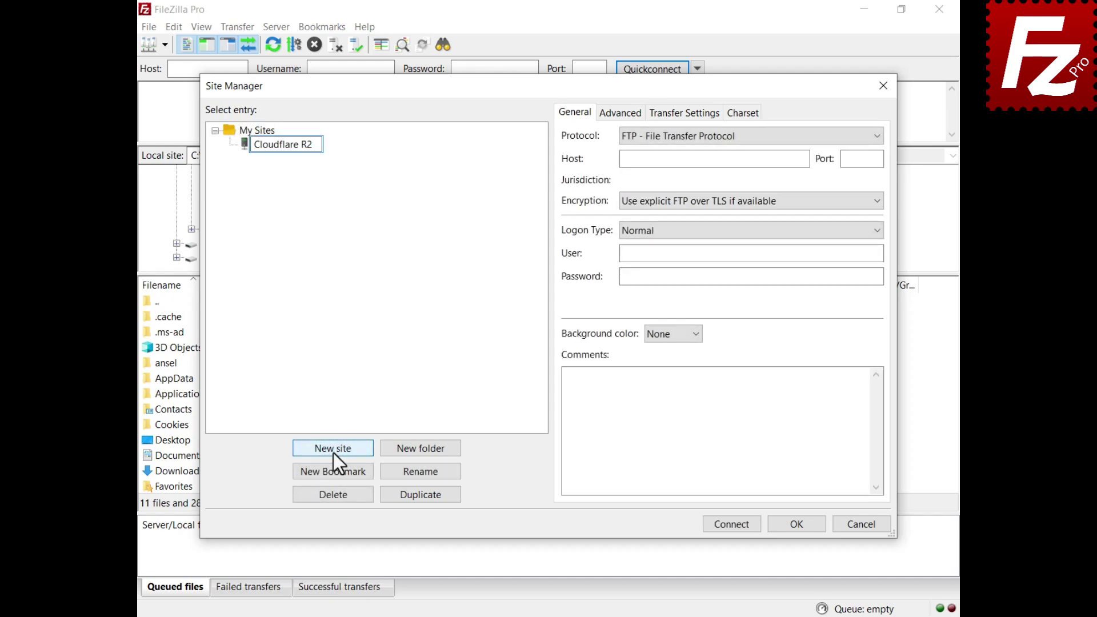
key(Return)
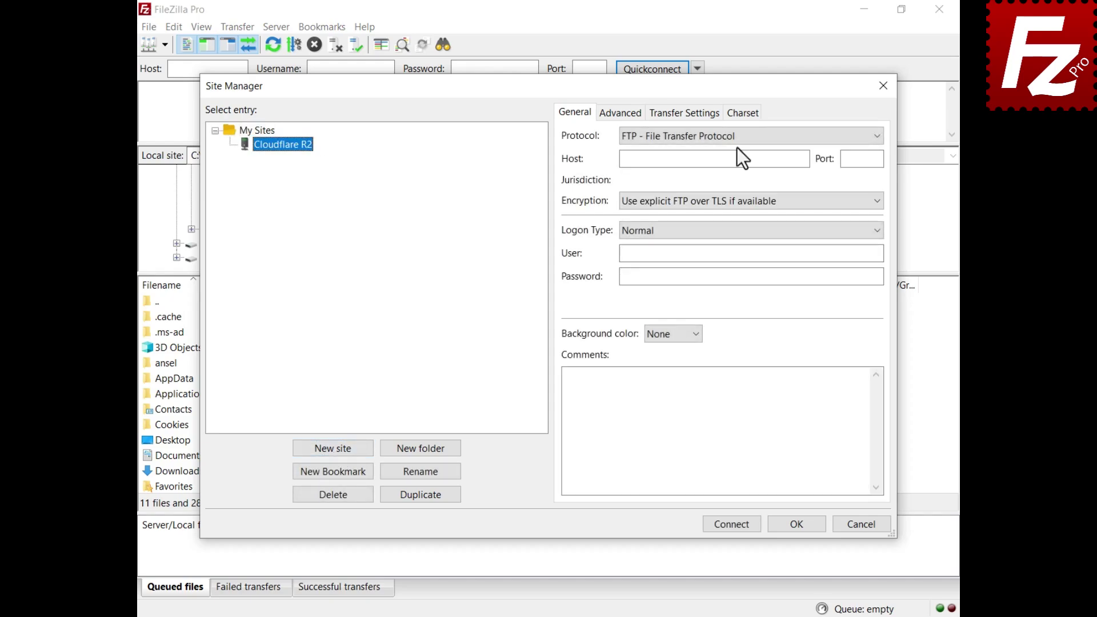
Set Cloudflare R2 protocol, North America jurisdiction, paste access key, account ID and secret, and connect.
click(736, 139)
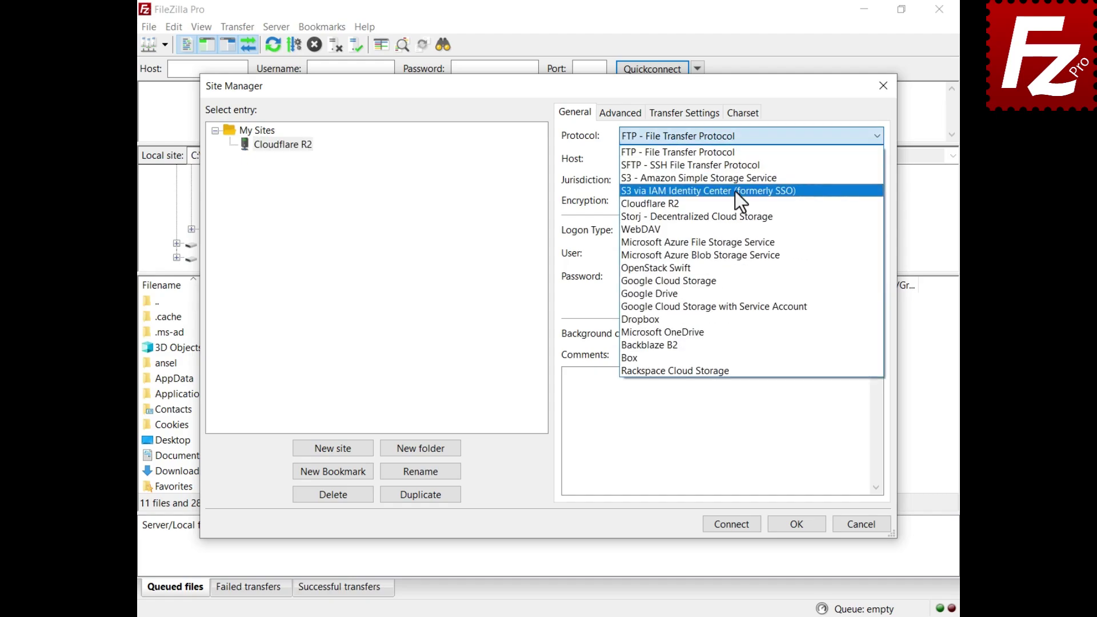
click(736, 204)
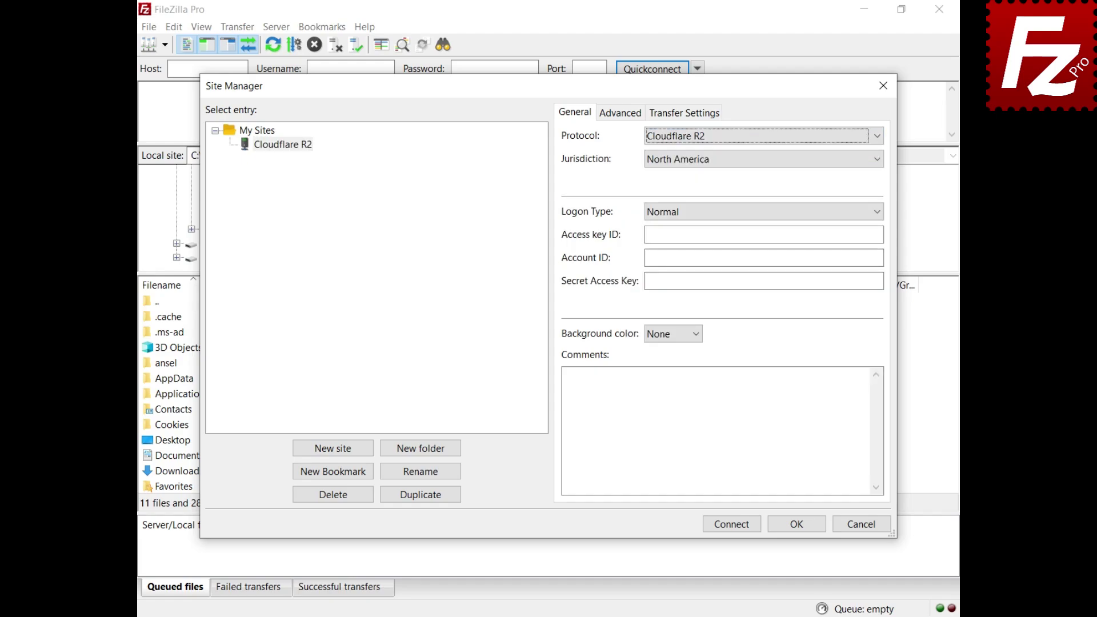
click(757, 164)
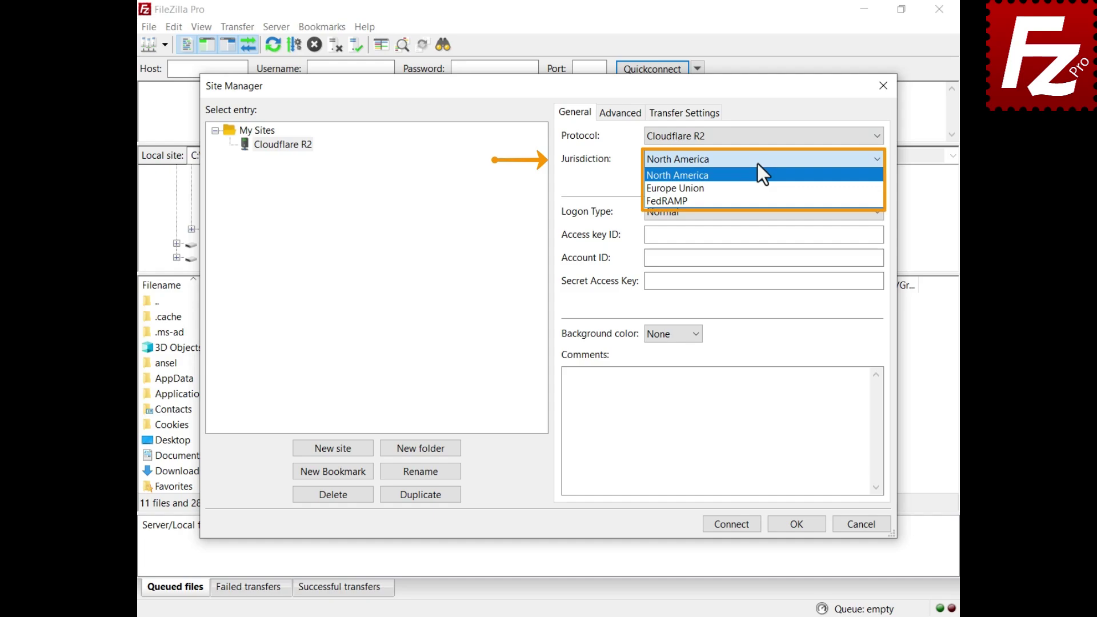
click(757, 163)
click(764, 235)
key(ctrl+v)
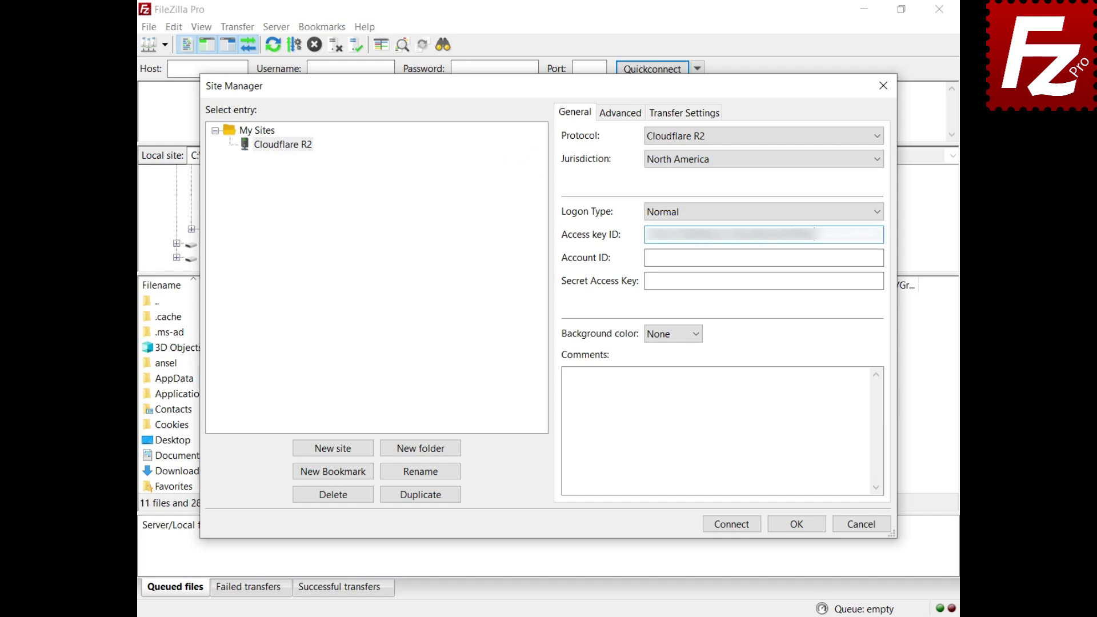
click(763, 257)
key(ctrl+v)
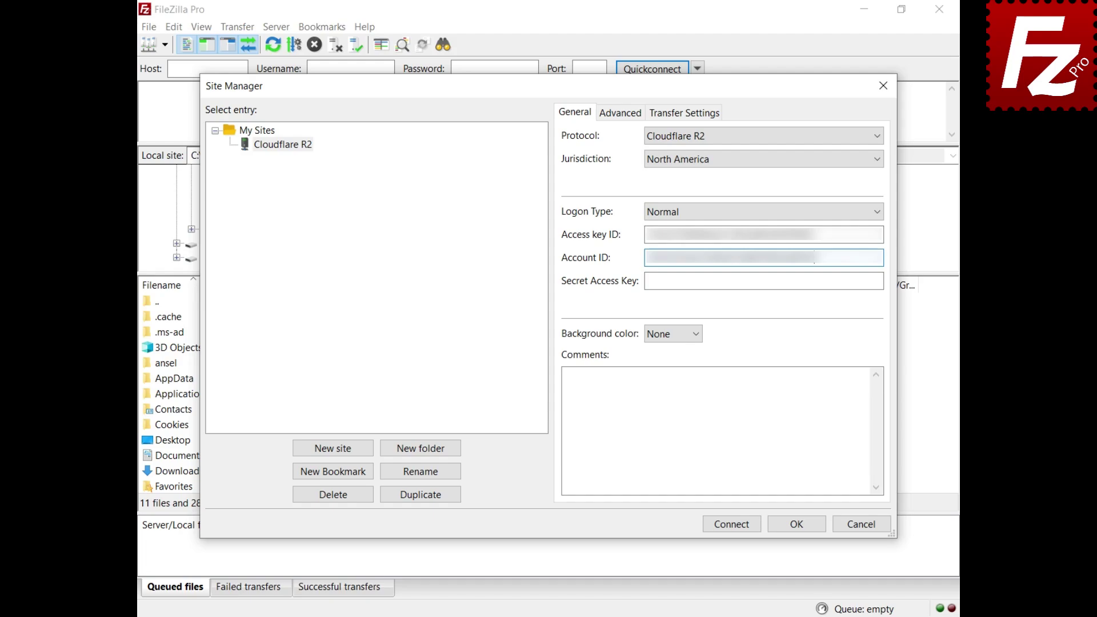
key(Tab)
key(ctrl+v)
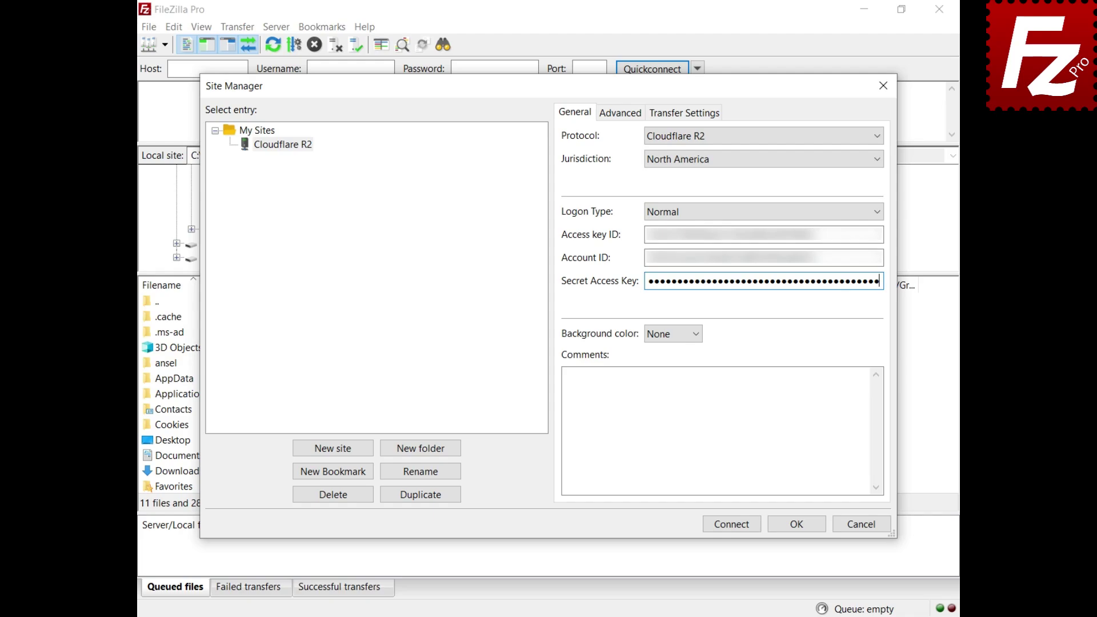
click(733, 530)
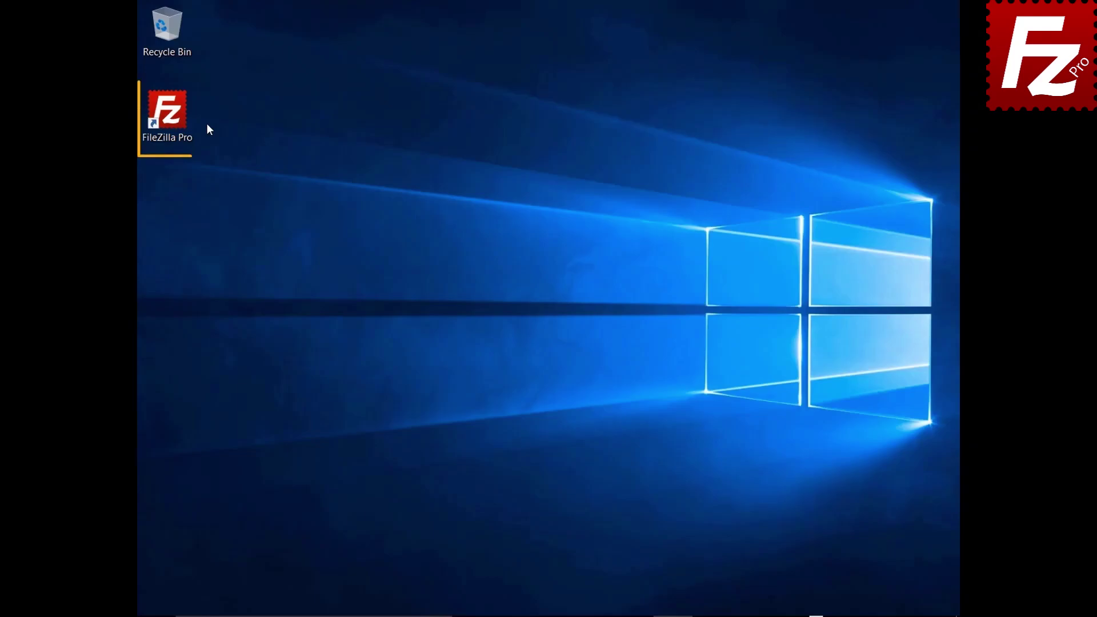
Relaunch FileZilla Pro, connect to the saved S3 site, and open File Synchronization for Construction Project.
double_click(174, 118)
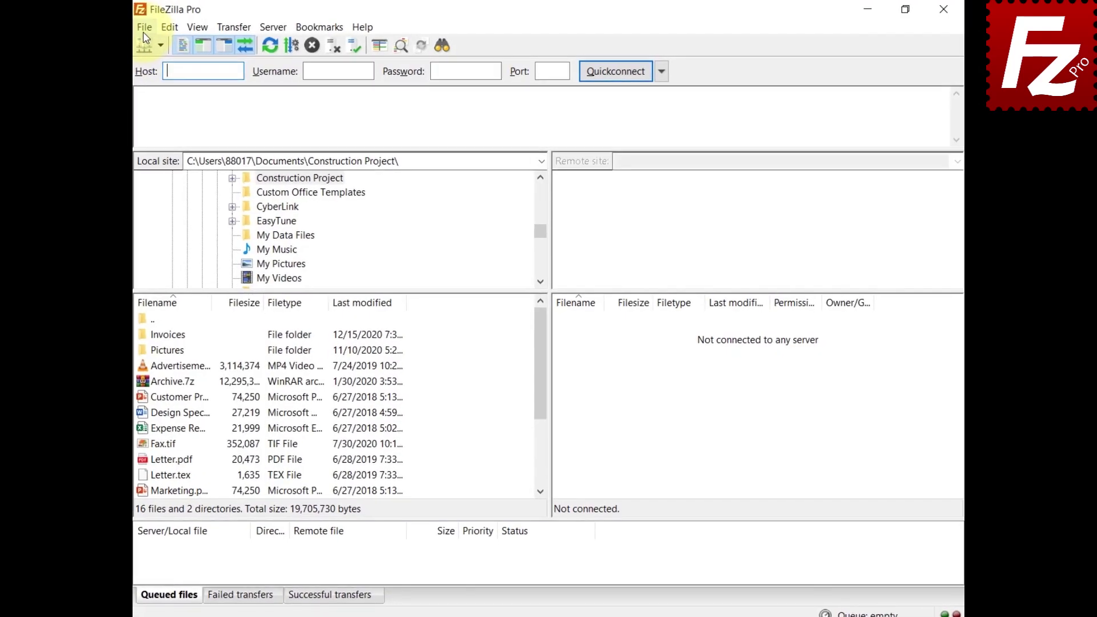
click(128, 30)
click(136, 44)
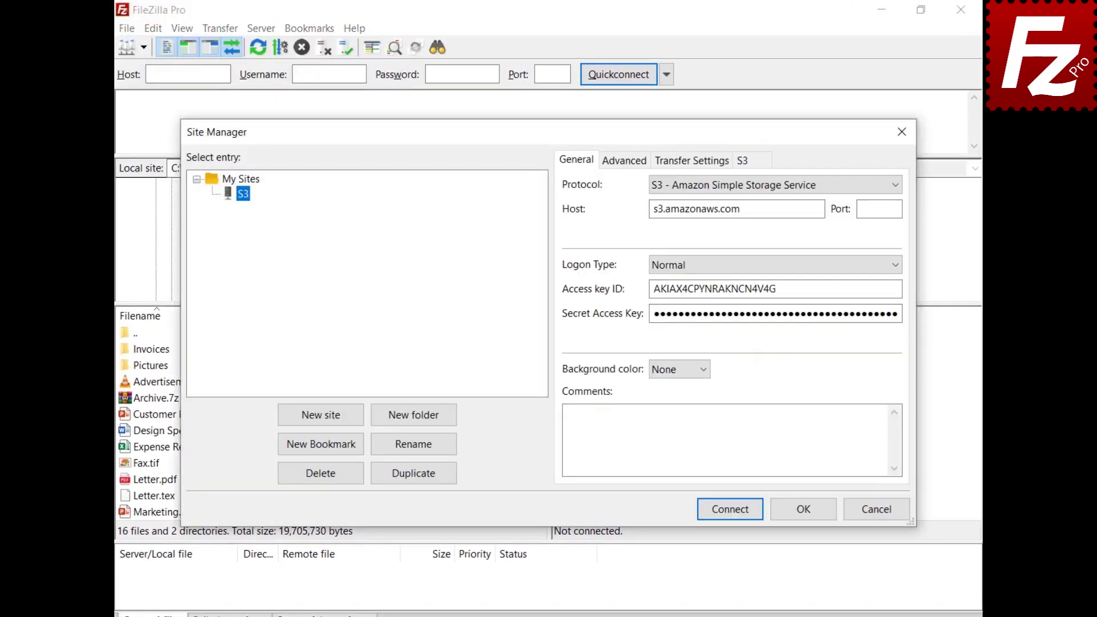
click(730, 516)
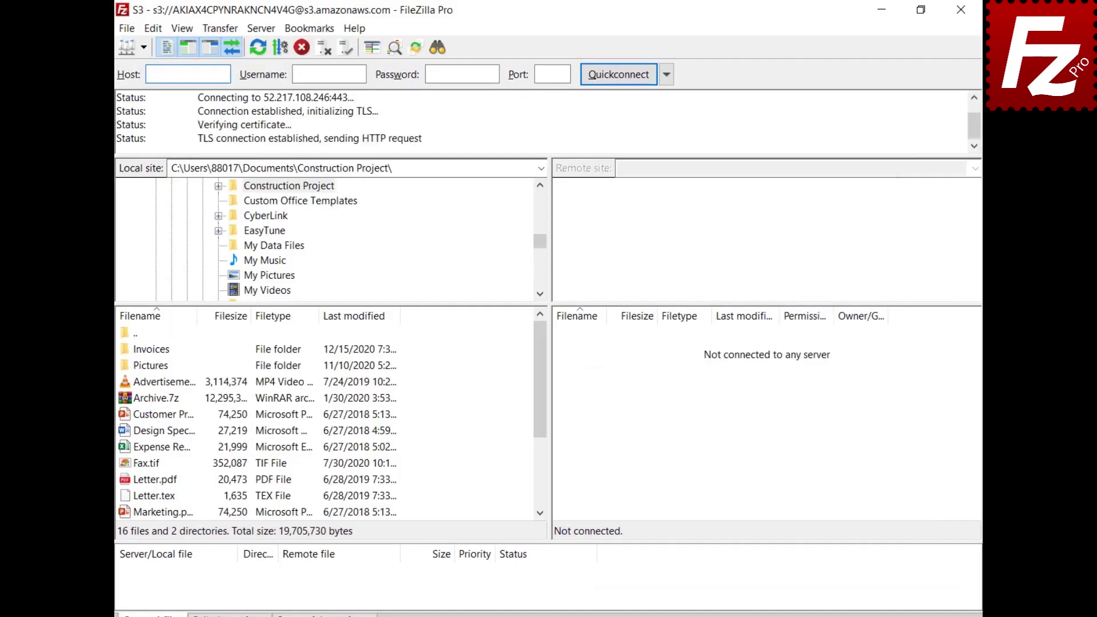
click(214, 28)
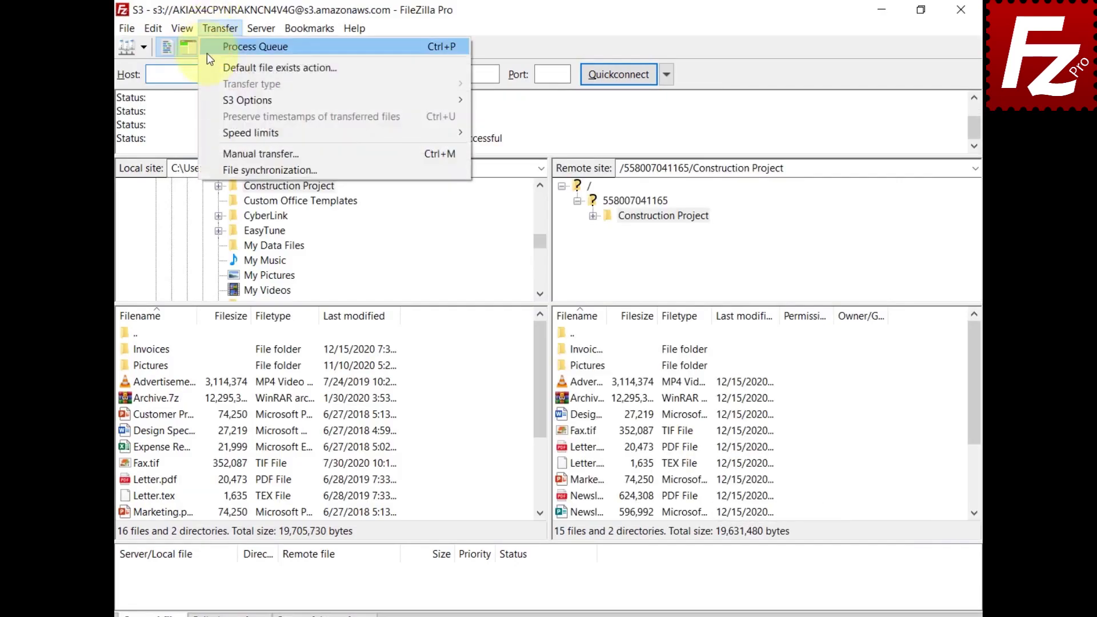
click(213, 170)
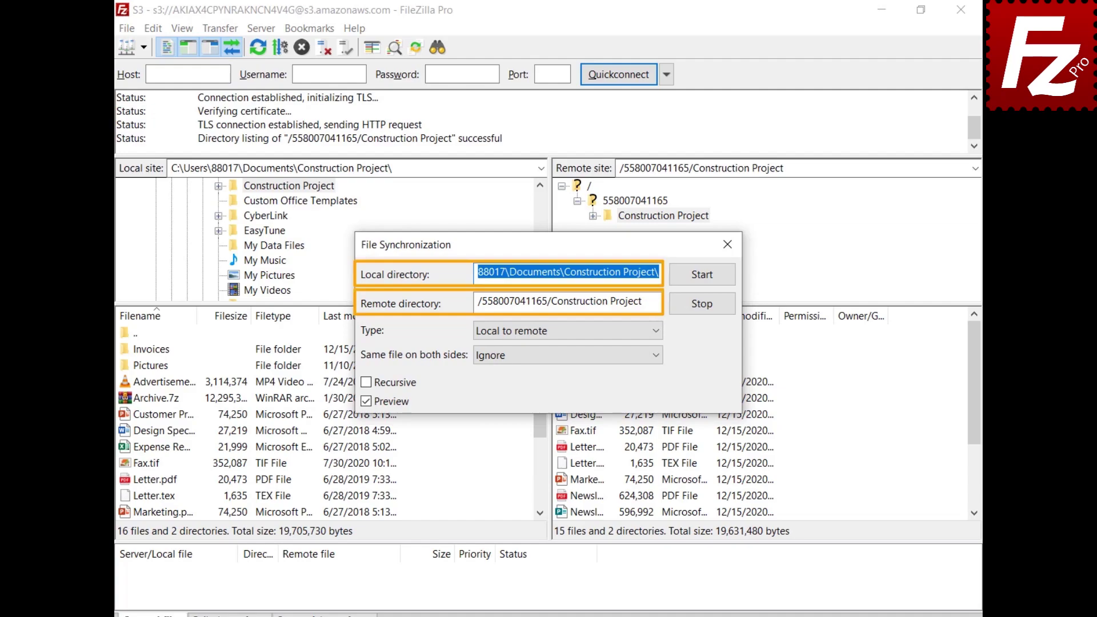
Preview a recursive Local to remote sync of Construction Project with Same file set to Ignore.
click(657, 331)
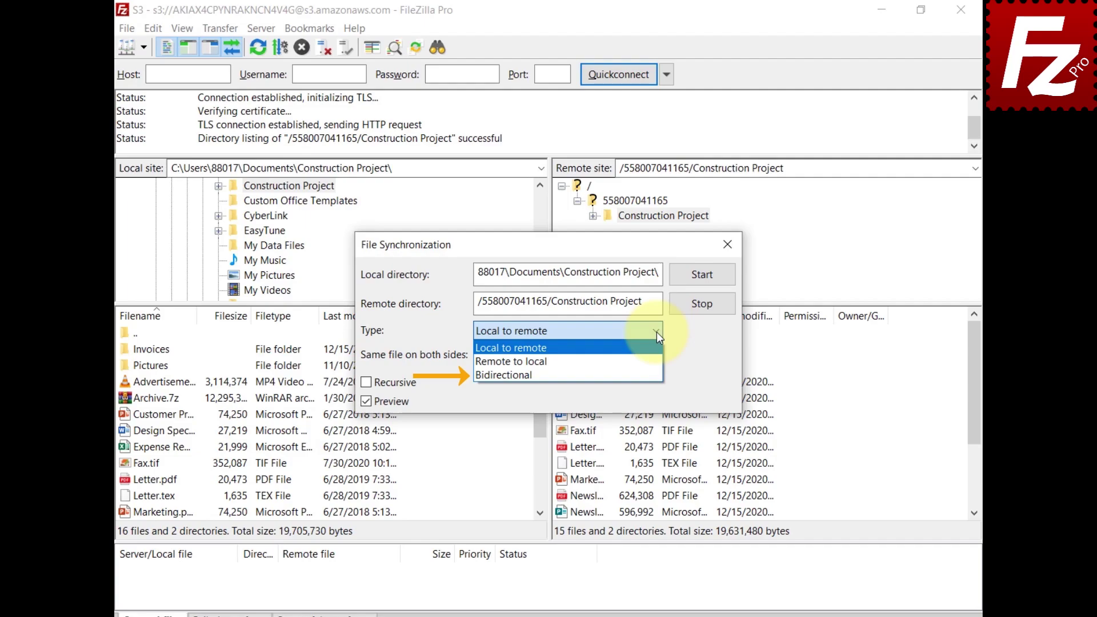
click(657, 332)
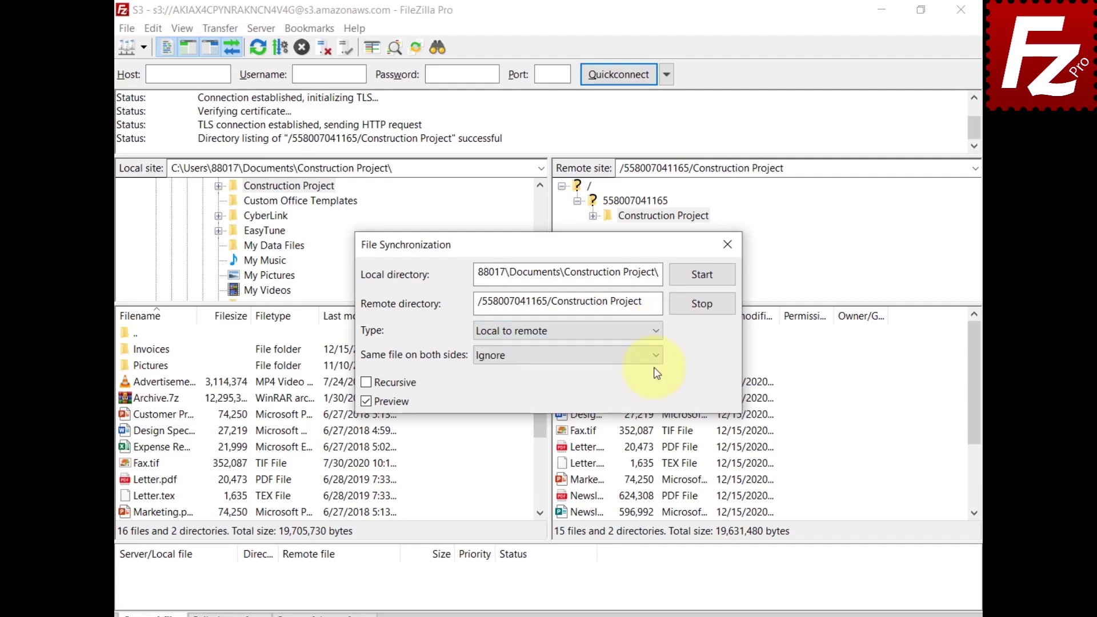
click(655, 359)
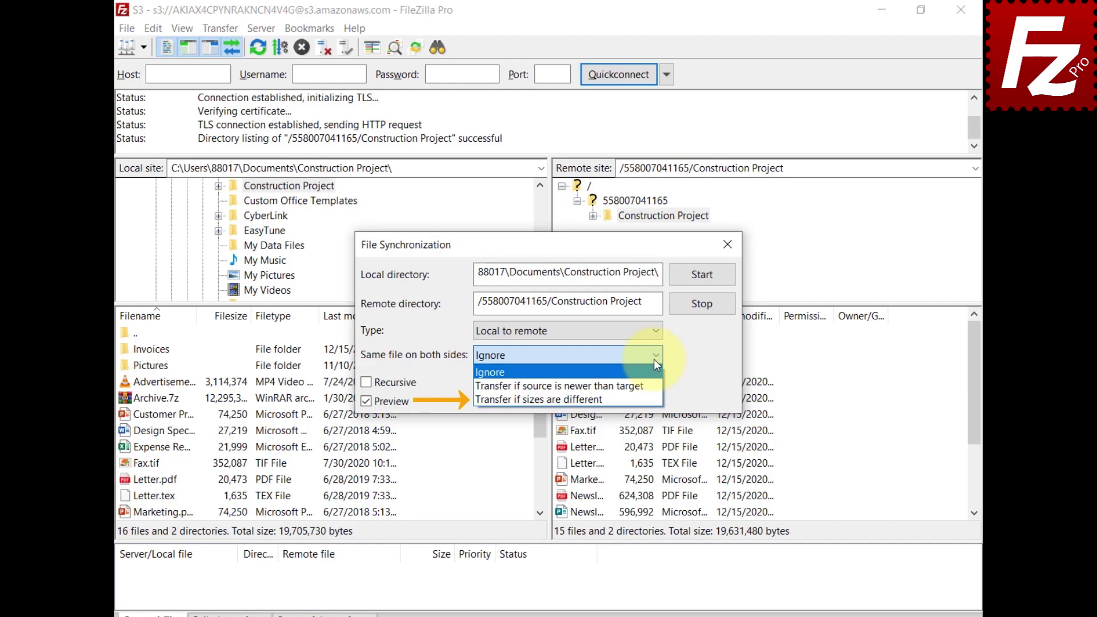
click(654, 359)
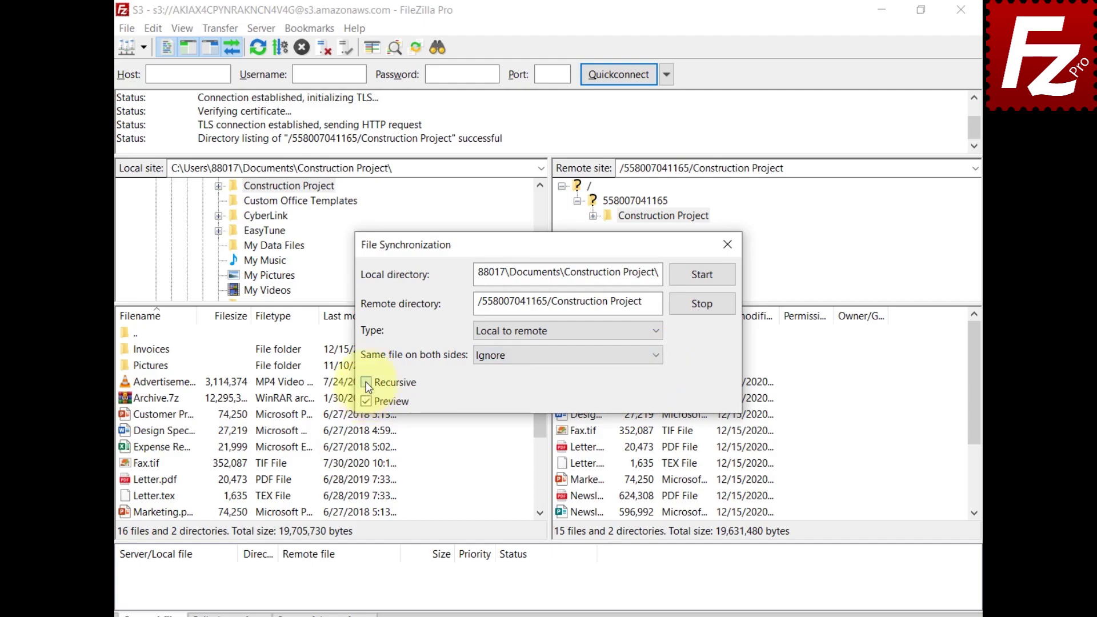
click(367, 384)
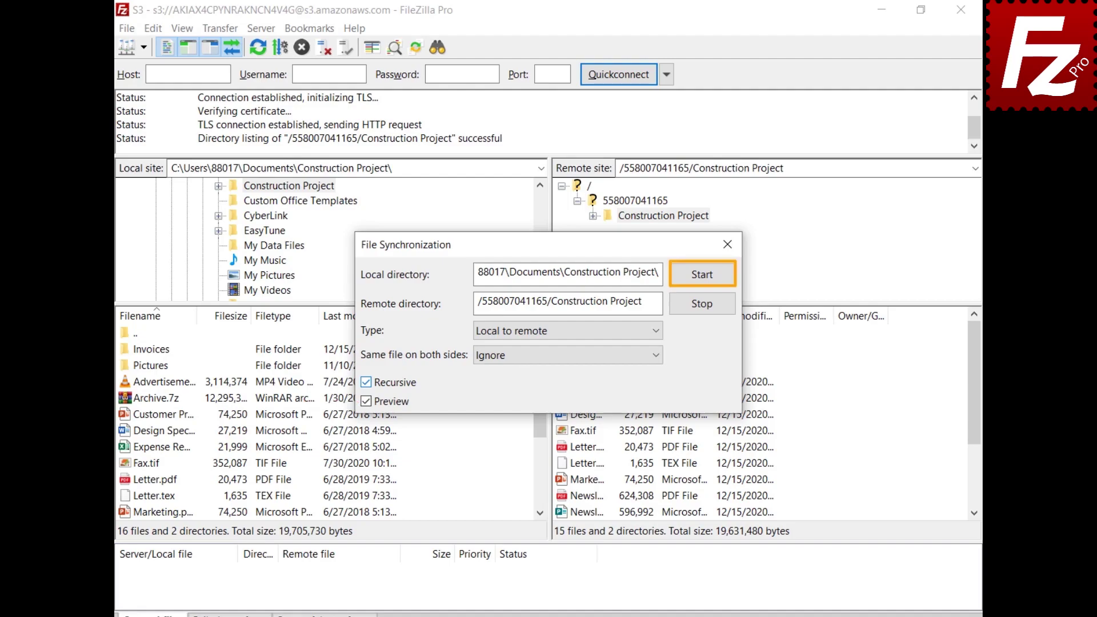
click(705, 277)
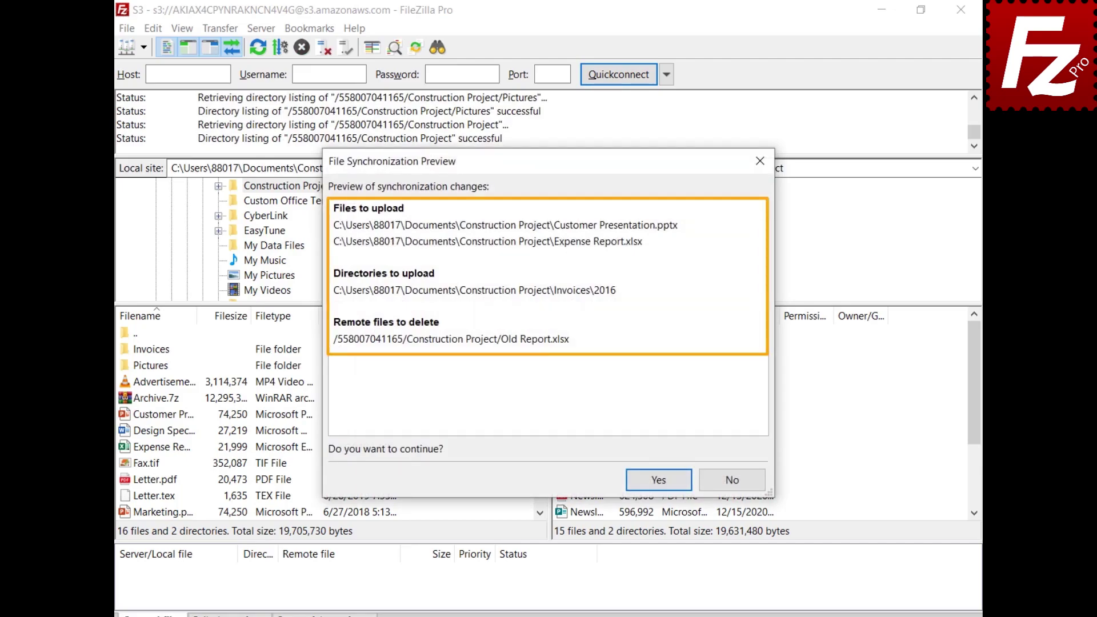
Approve the preview so the new files upload and Old Report.xlsx is deleted remotely.
click(661, 477)
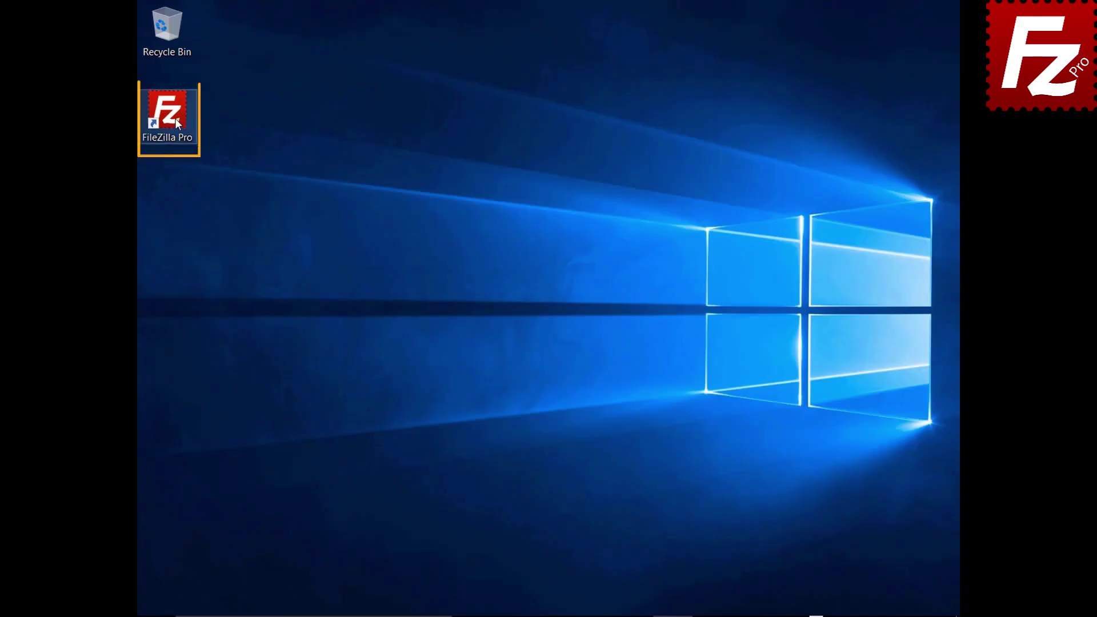
Launch FileZilla Pro and connect to the saved S3 site from Site Manager.
double_click(173, 118)
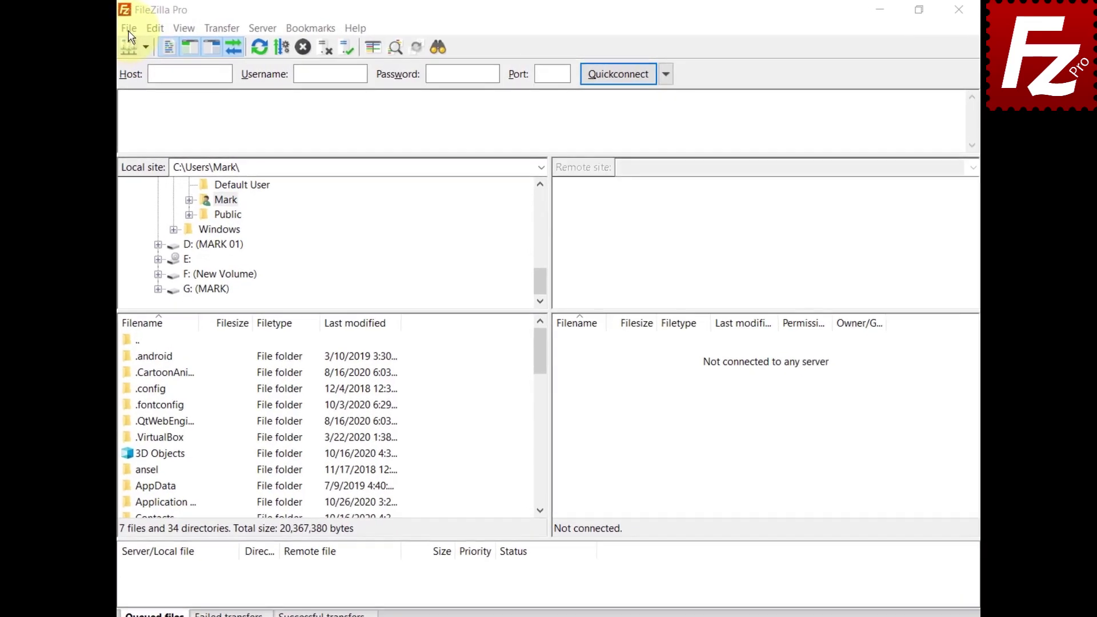
click(146, 27)
click(152, 46)
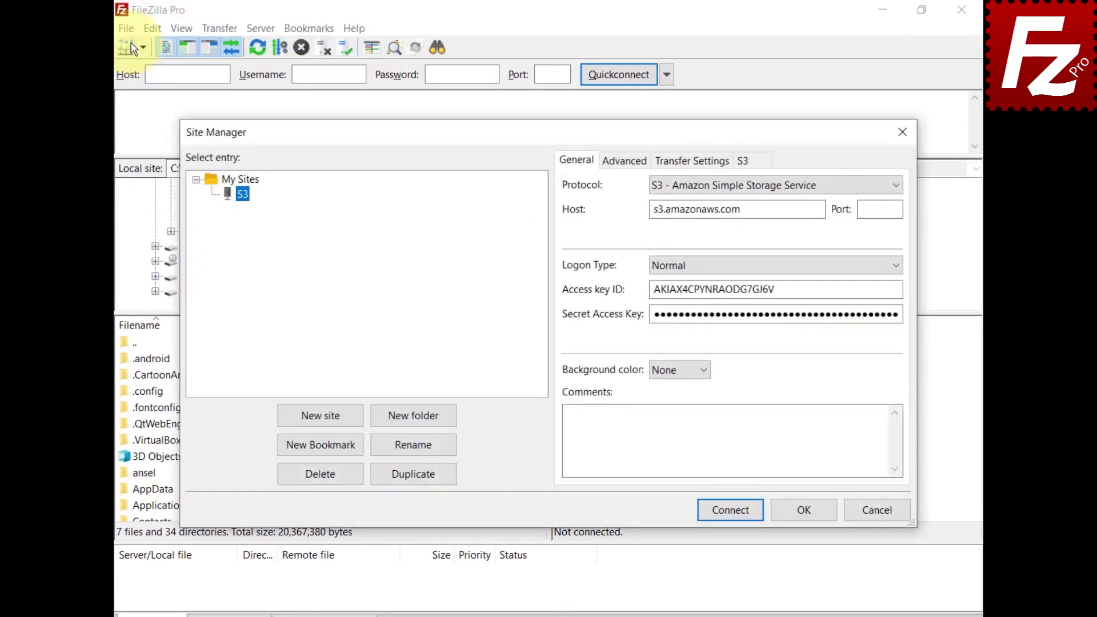
click(731, 510)
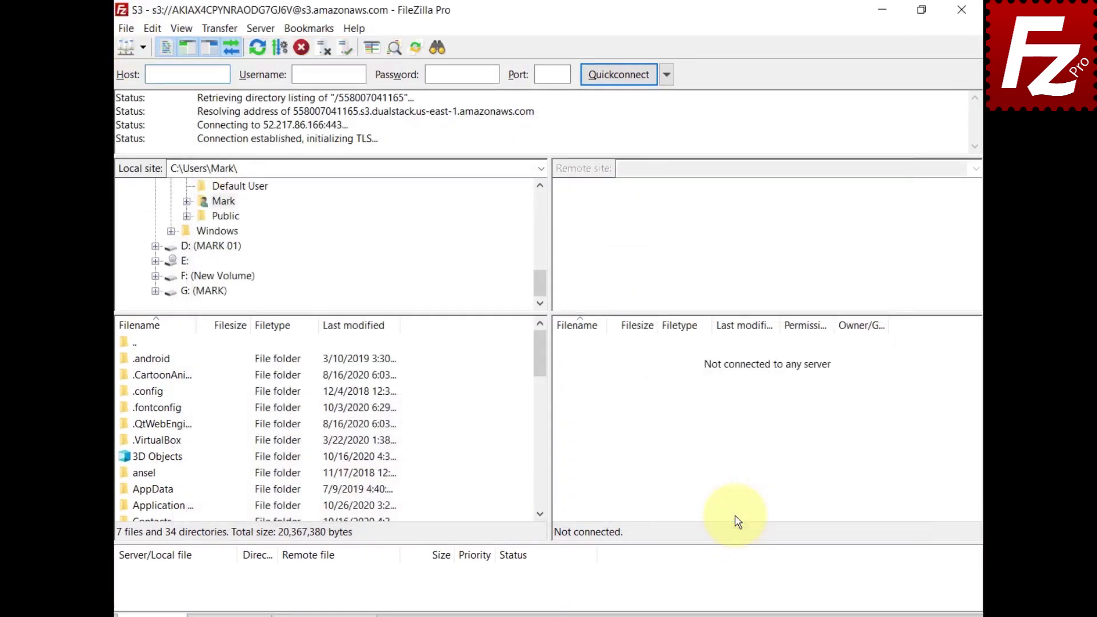
Show the Canned ACL choices under Transfer > S3 Options.
click(220, 28)
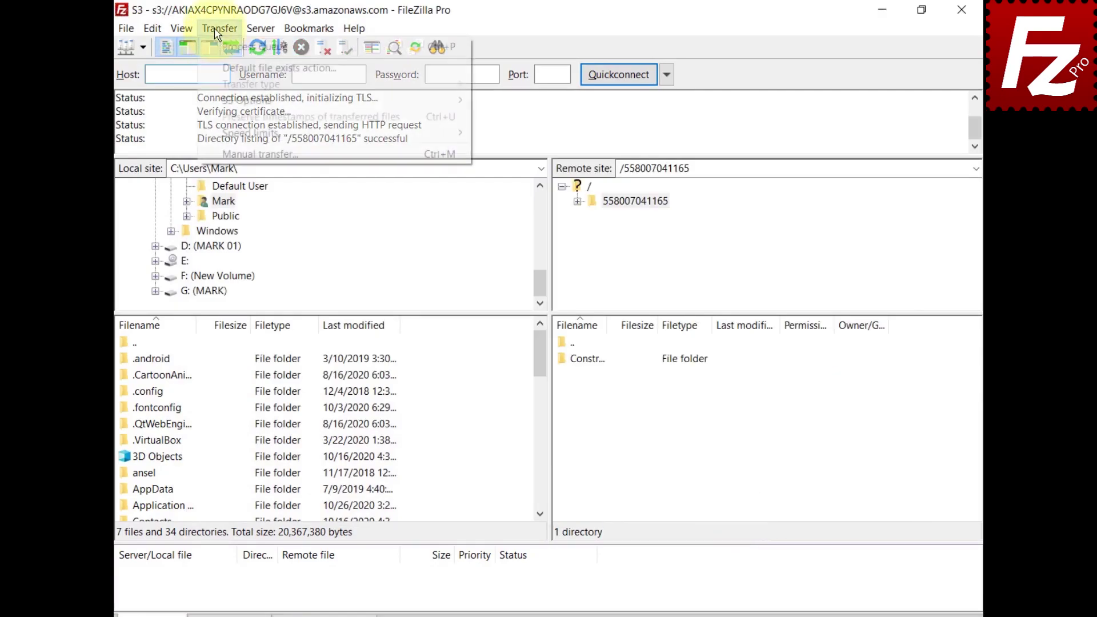
mouse_move(223, 109)
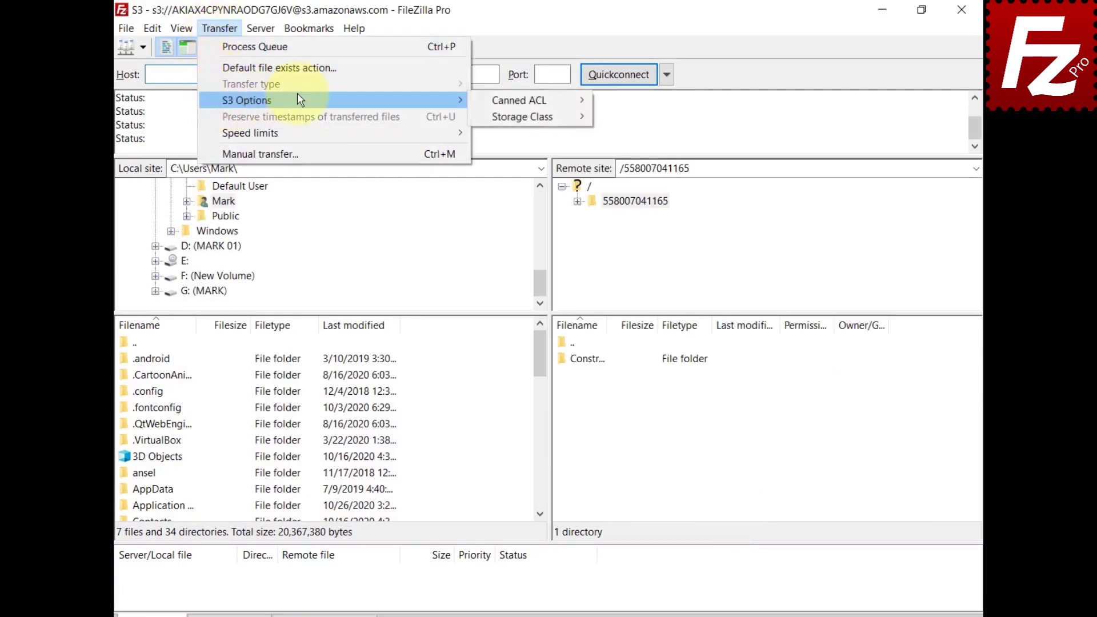
mouse_move(512, 102)
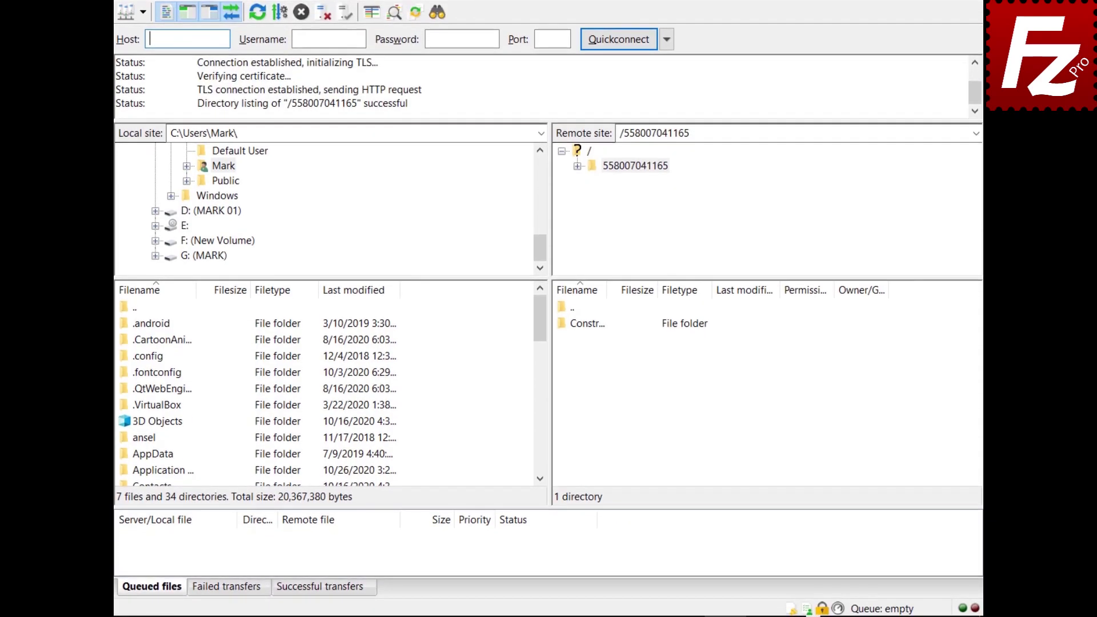
Bring up the AWS credentials file in Notepad showing the default, limited and myprofile profiles.
click(808, 610)
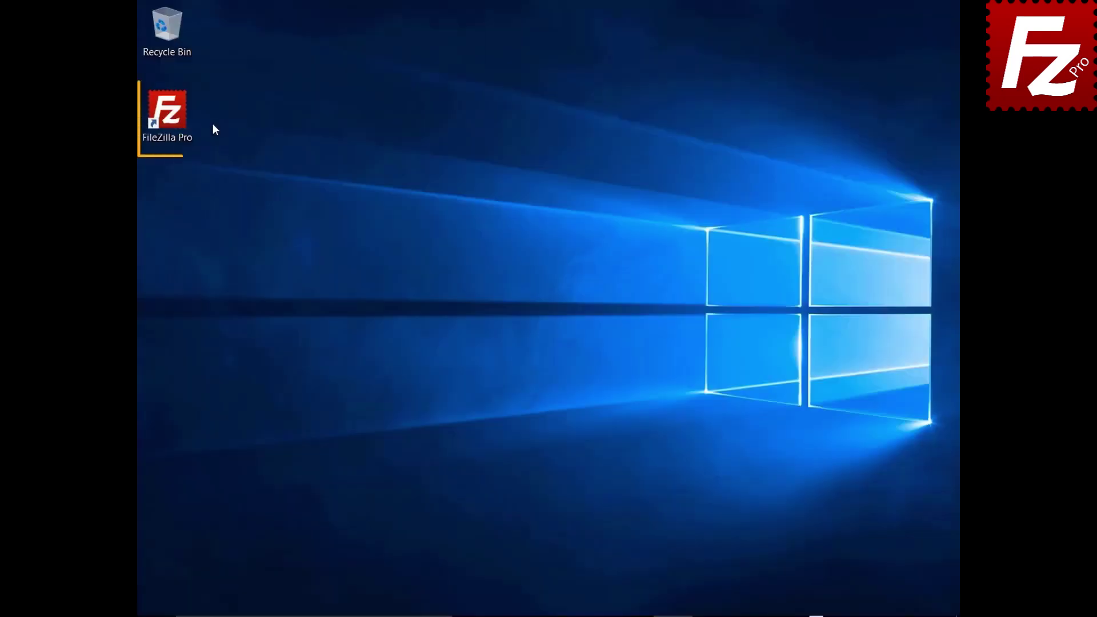
Launch FileZilla Pro and add a new site entry in Site Manager.
double_click(170, 114)
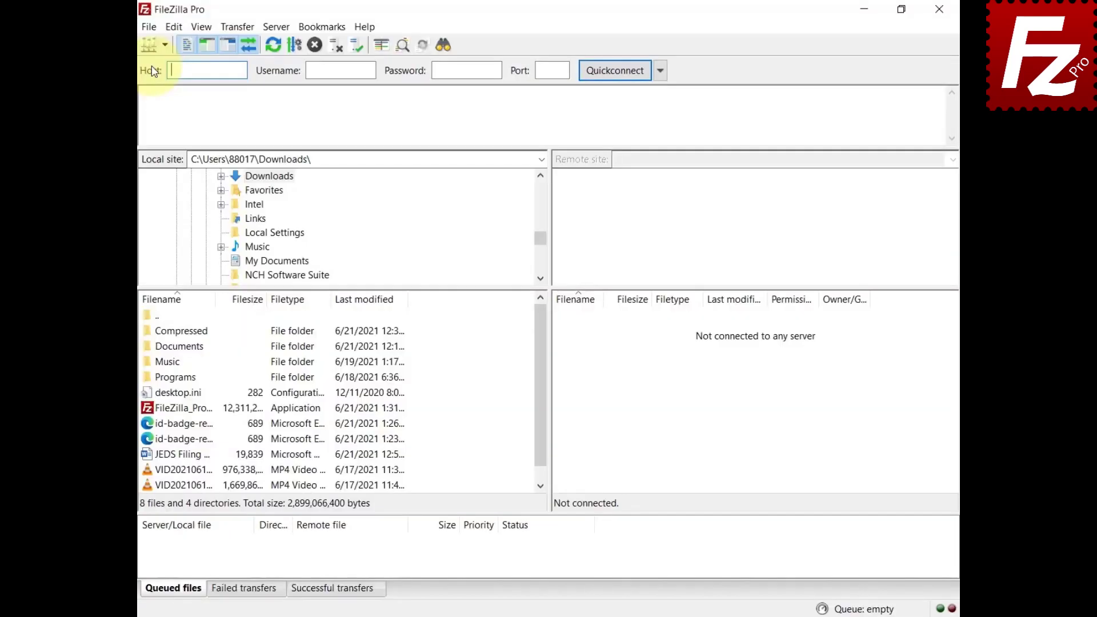
click(149, 27)
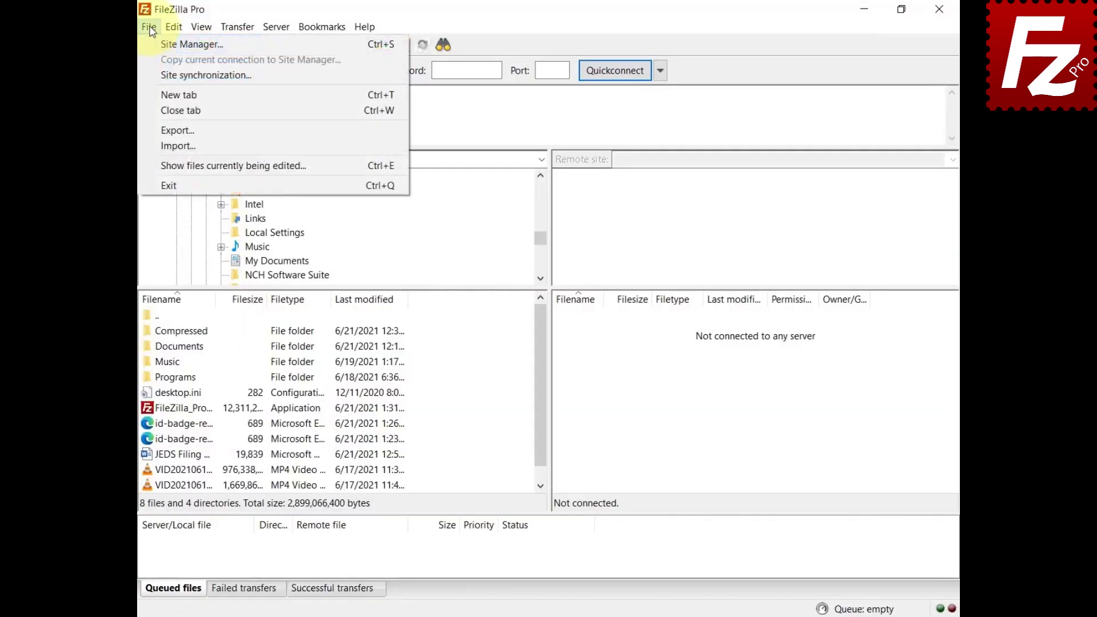
click(152, 40)
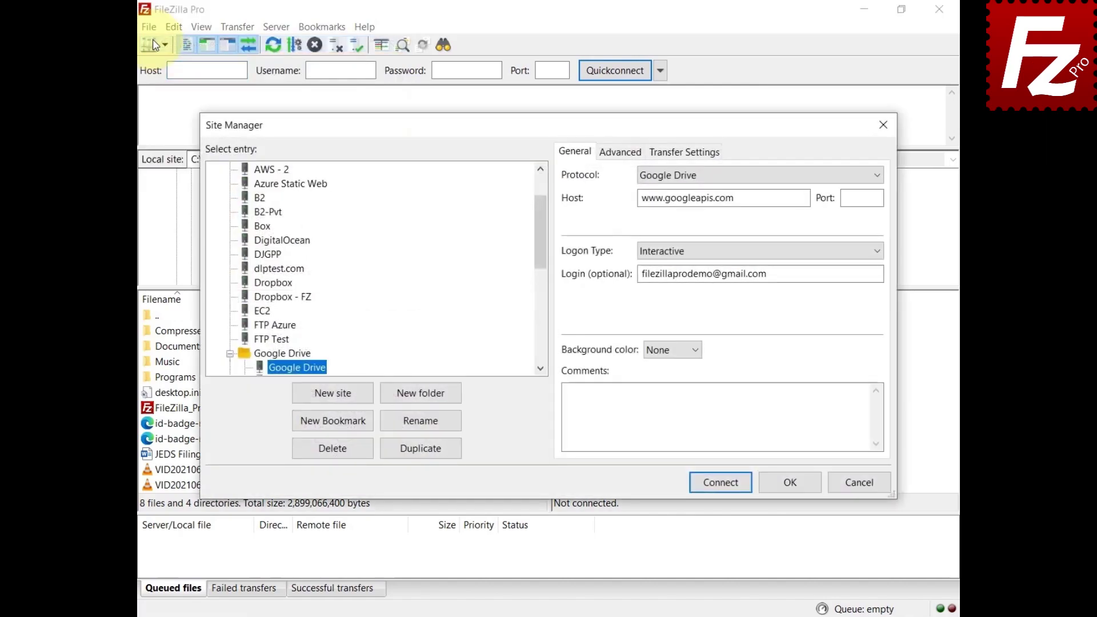
click(332, 400)
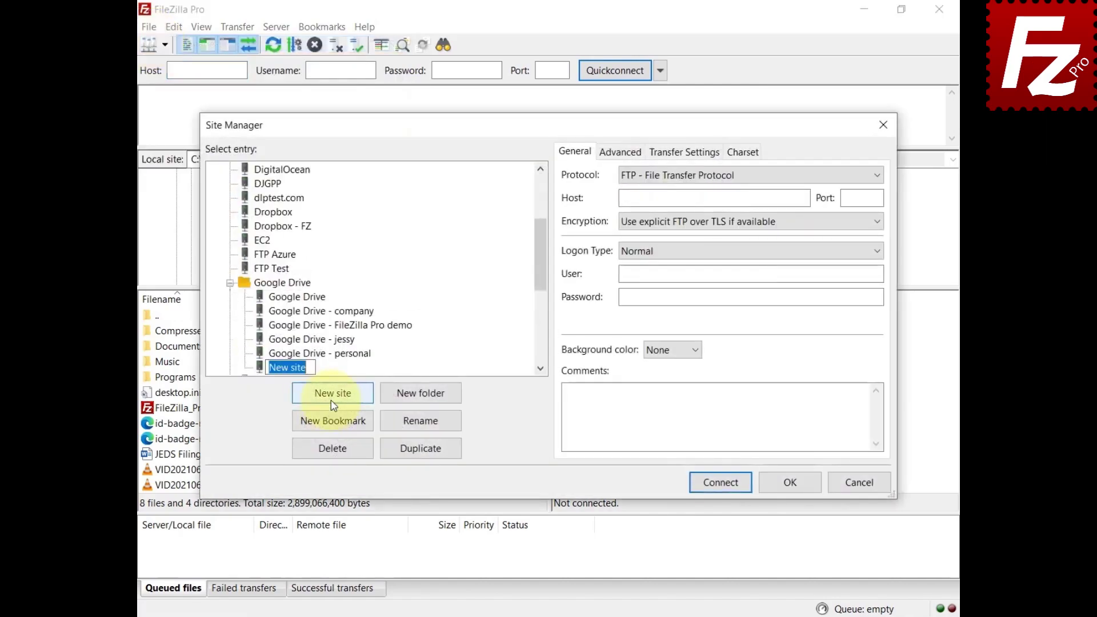
Set the new site to Amazon S3 with Profile logon using myprofile, and connect.
click(877, 177)
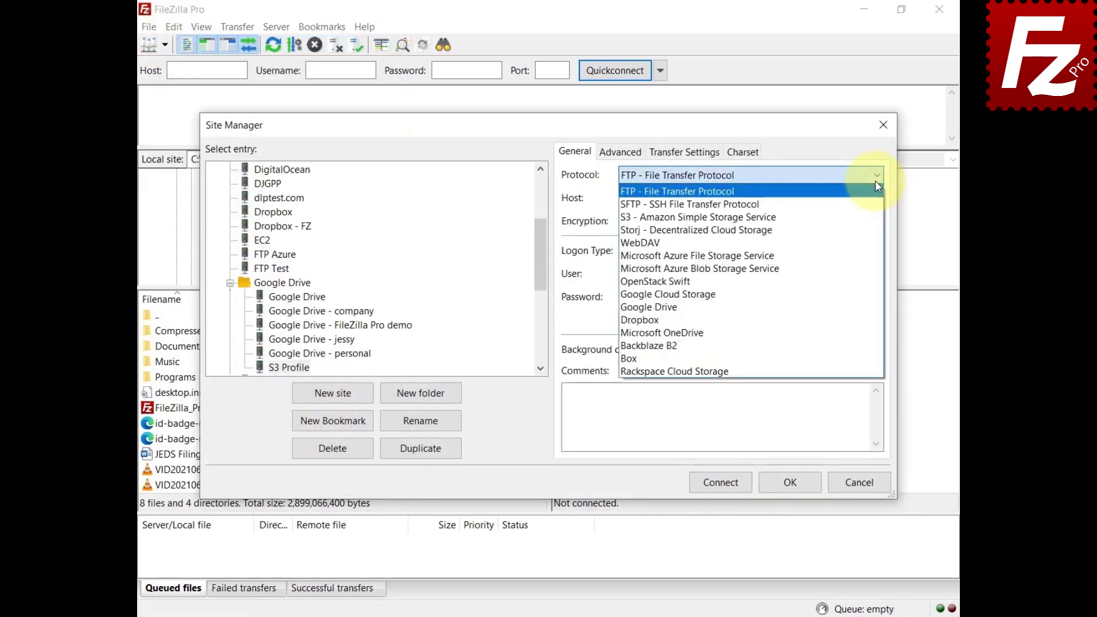
click(870, 222)
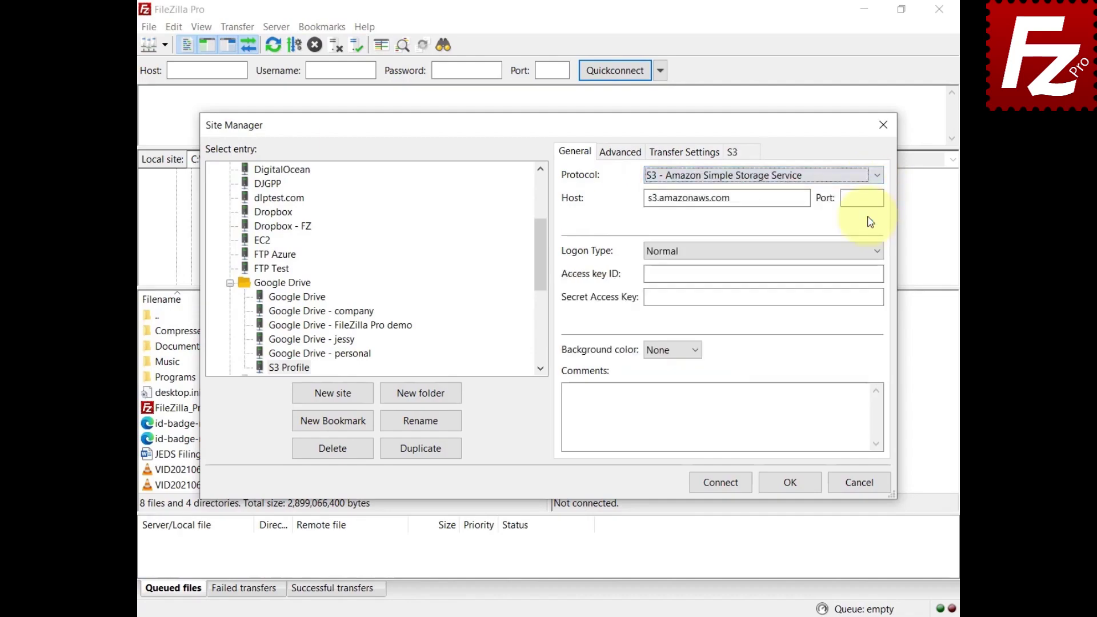
click(877, 251)
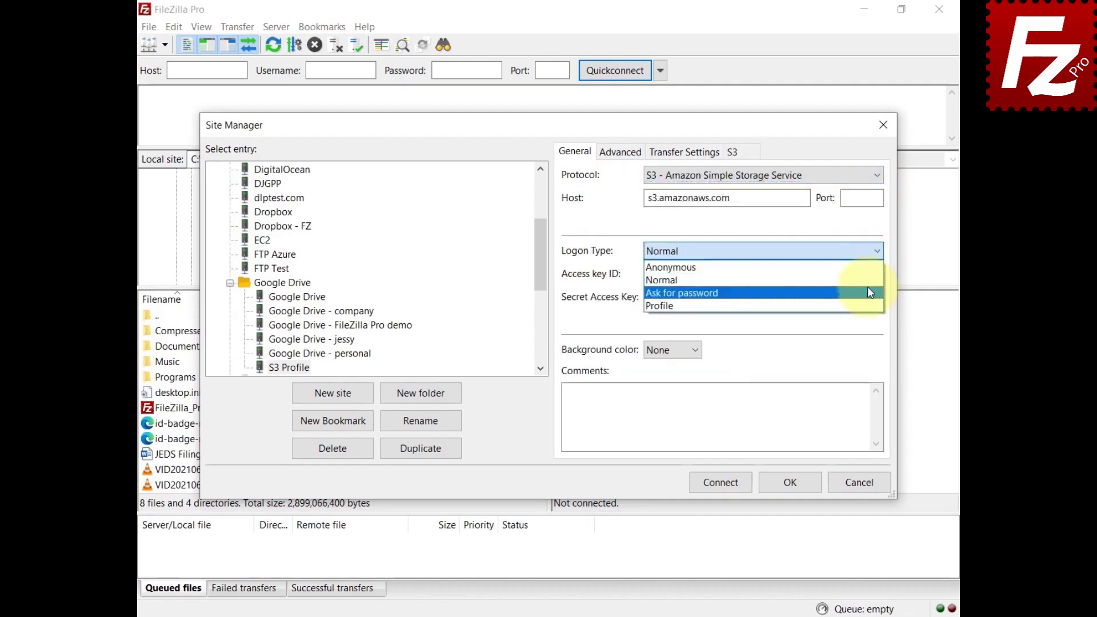
click(862, 306)
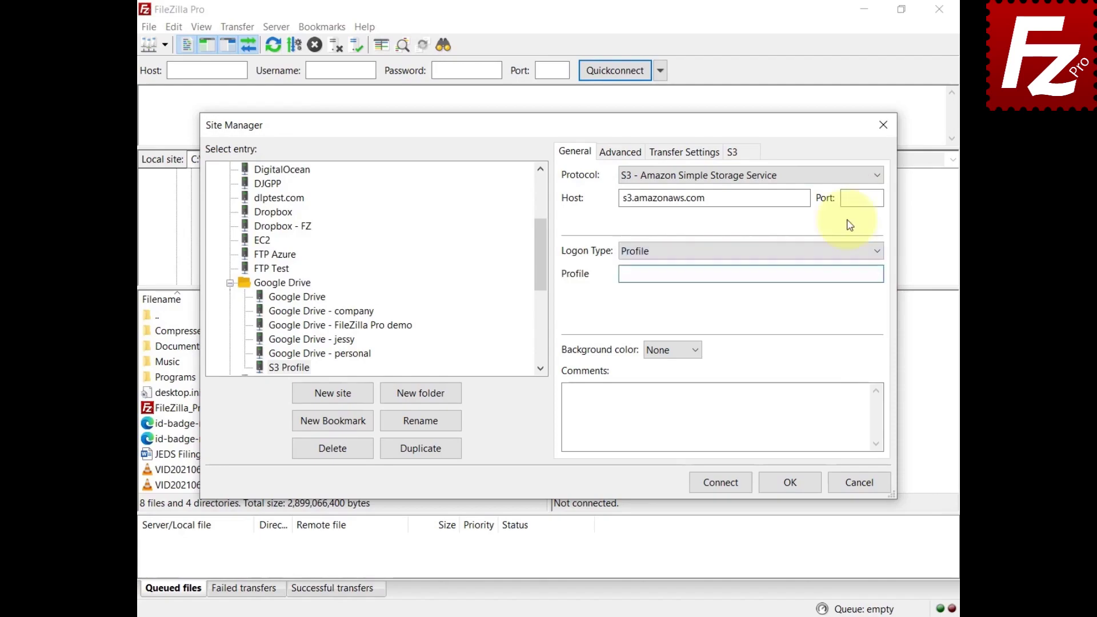
key(Tab)
text(myprofile)
click(717, 483)
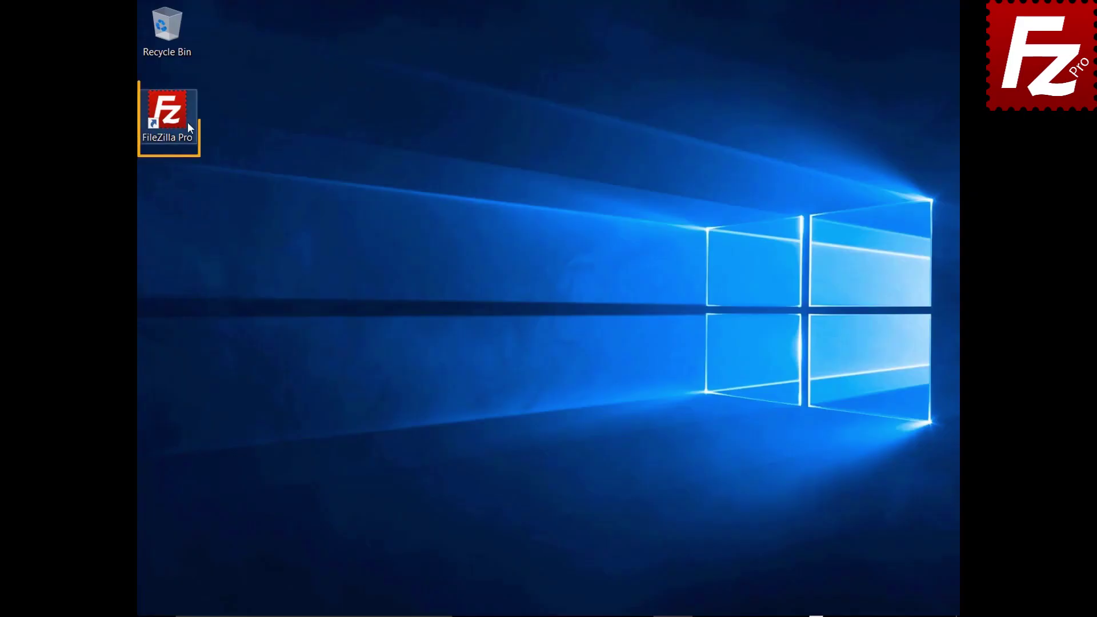
Launch FileZilla Pro and connect to the saved S3 site from Site Manager.
double_click(174, 118)
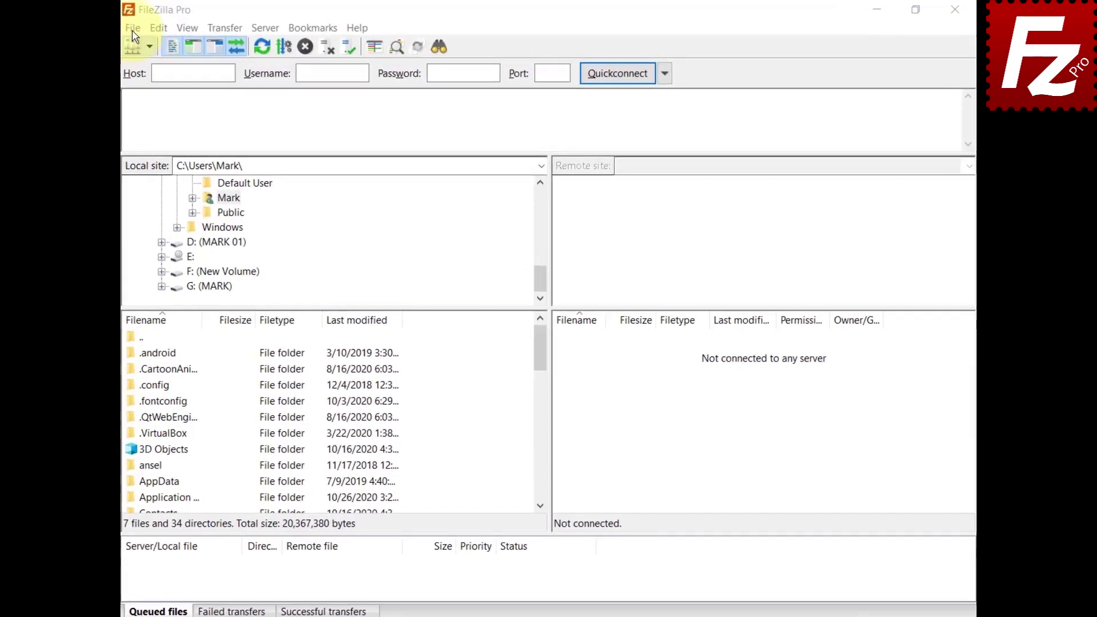
click(150, 44)
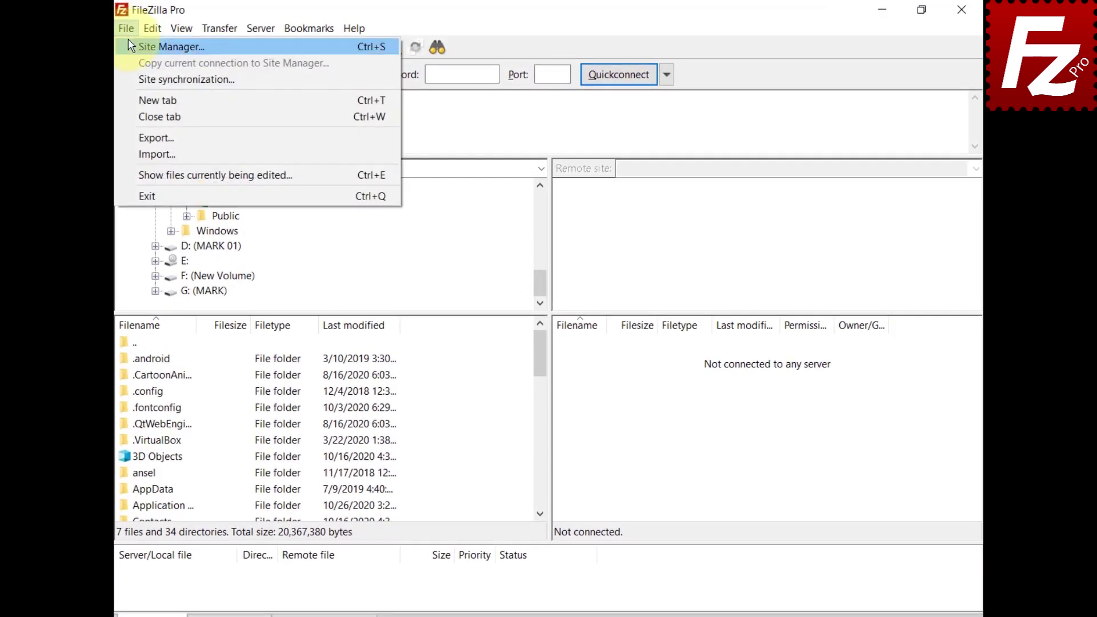
click(129, 44)
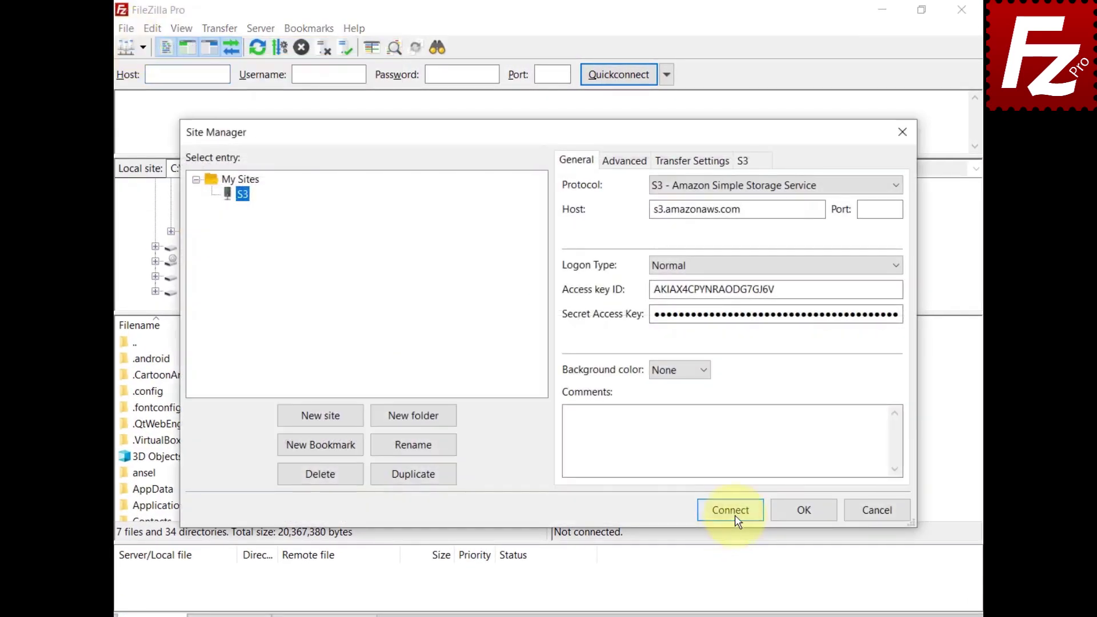
click(731, 510)
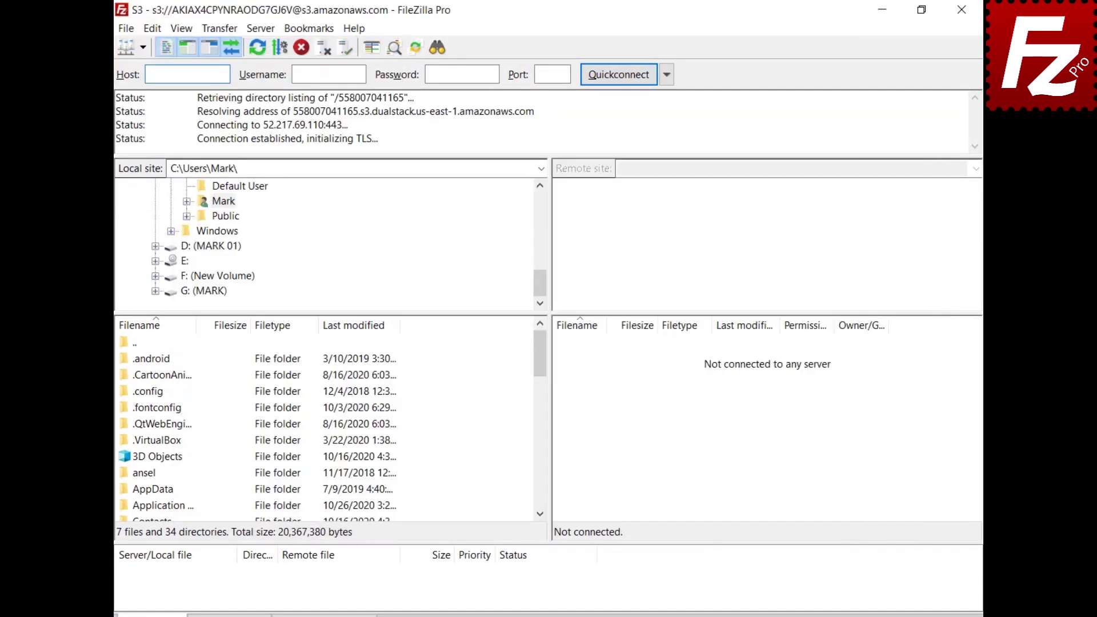
Show the Storage Class choices, such as Standard and Glacier, under Transfer > S3 Options.
click(216, 30)
mouse_move(227, 102)
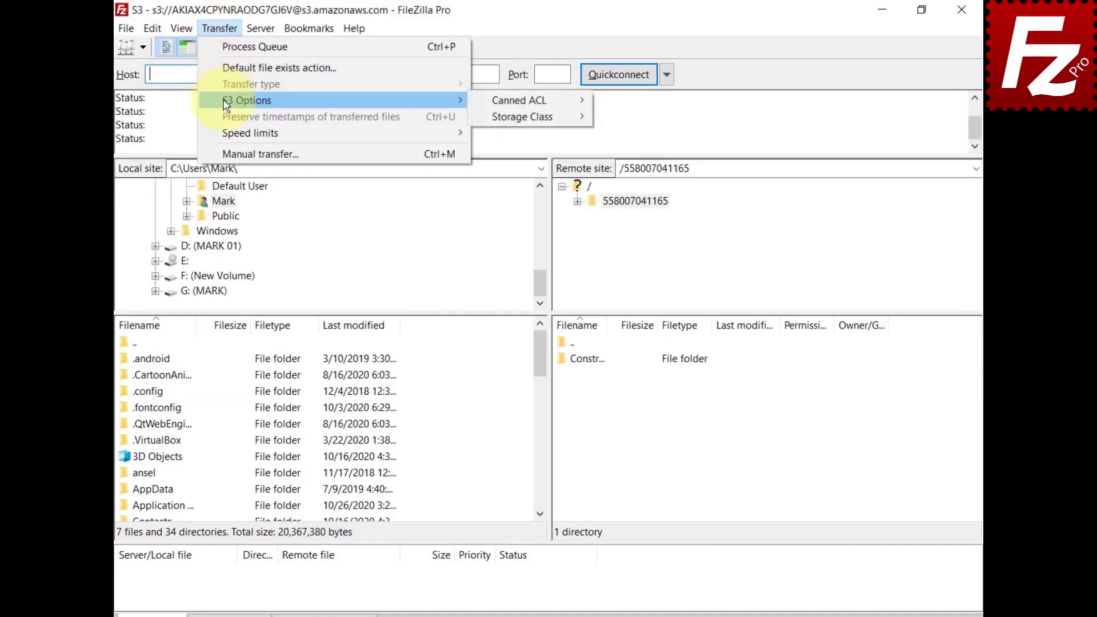
mouse_move(487, 124)
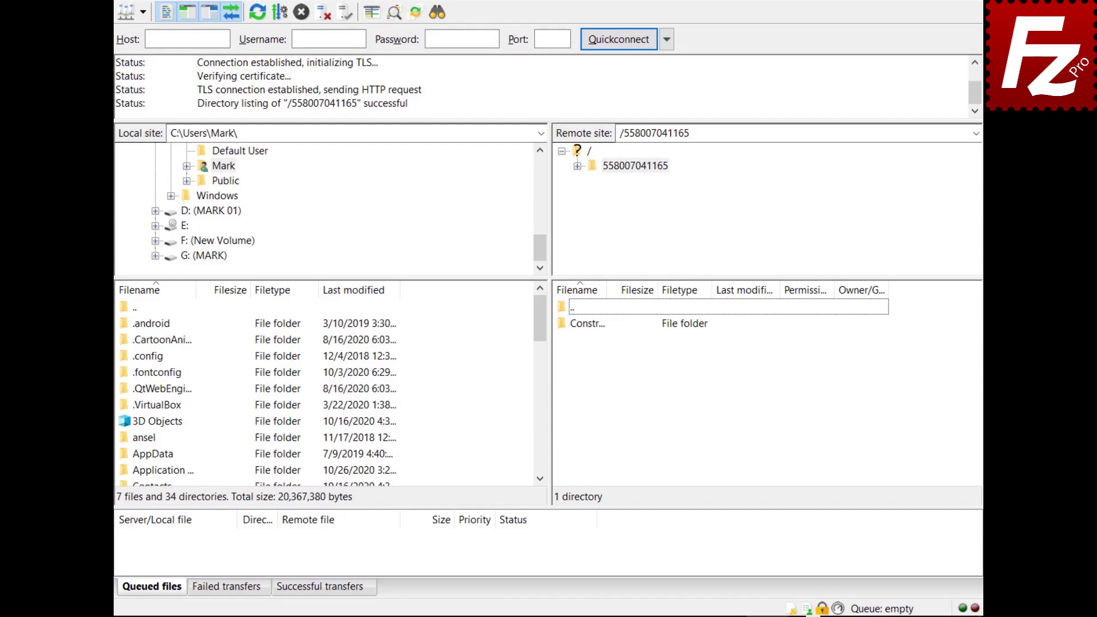
click(790, 610)
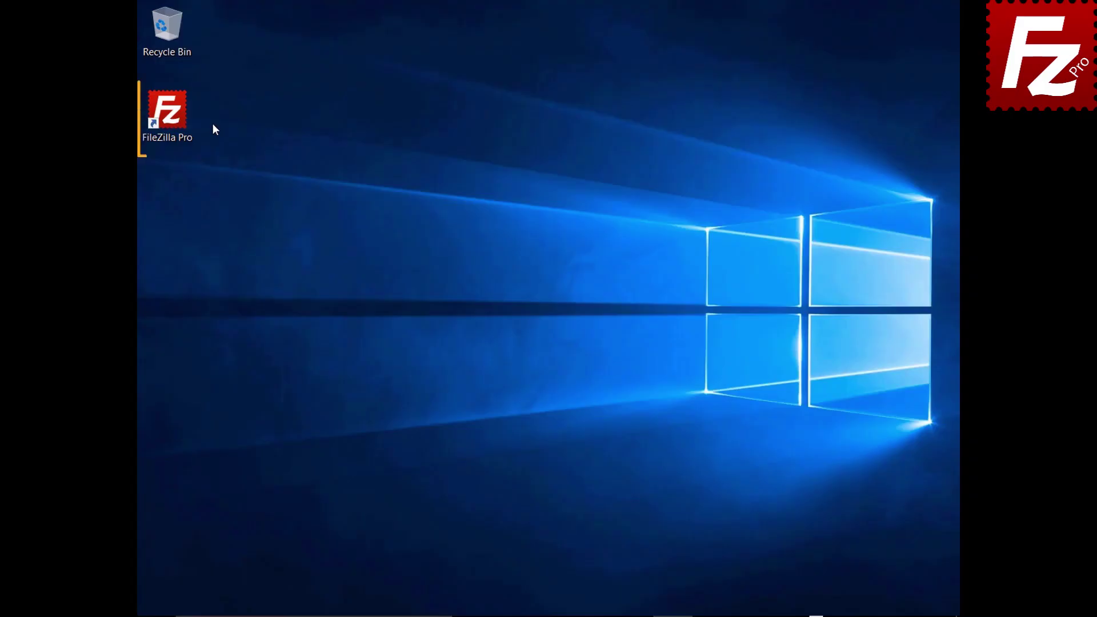
Launch FileZilla Pro and connect to the saved S3 site.
double_click(173, 119)
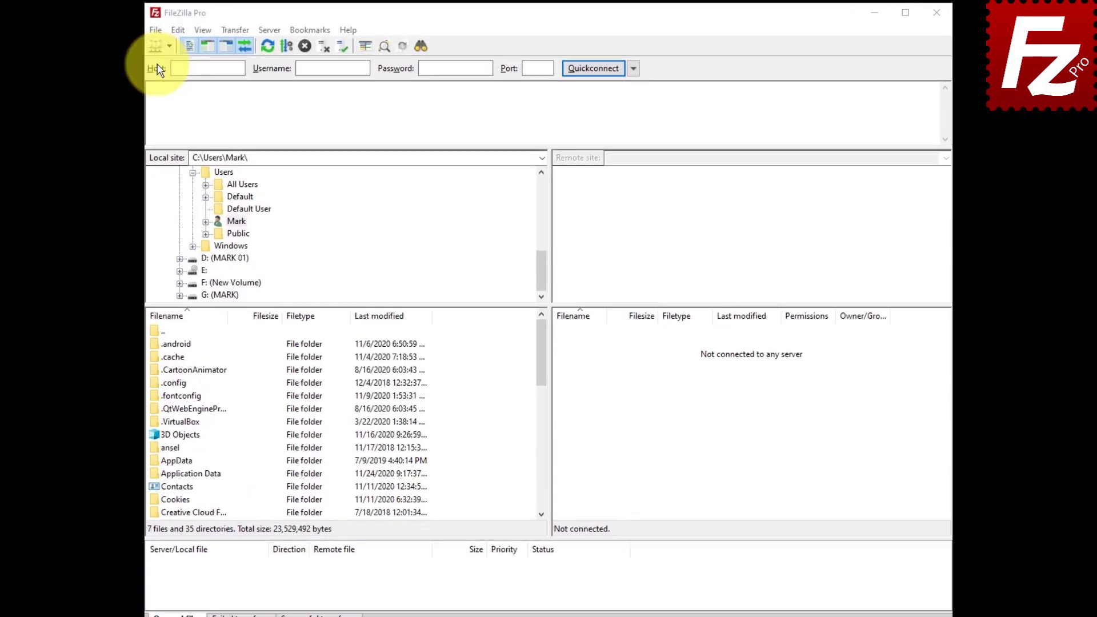
click(150, 30)
click(171, 47)
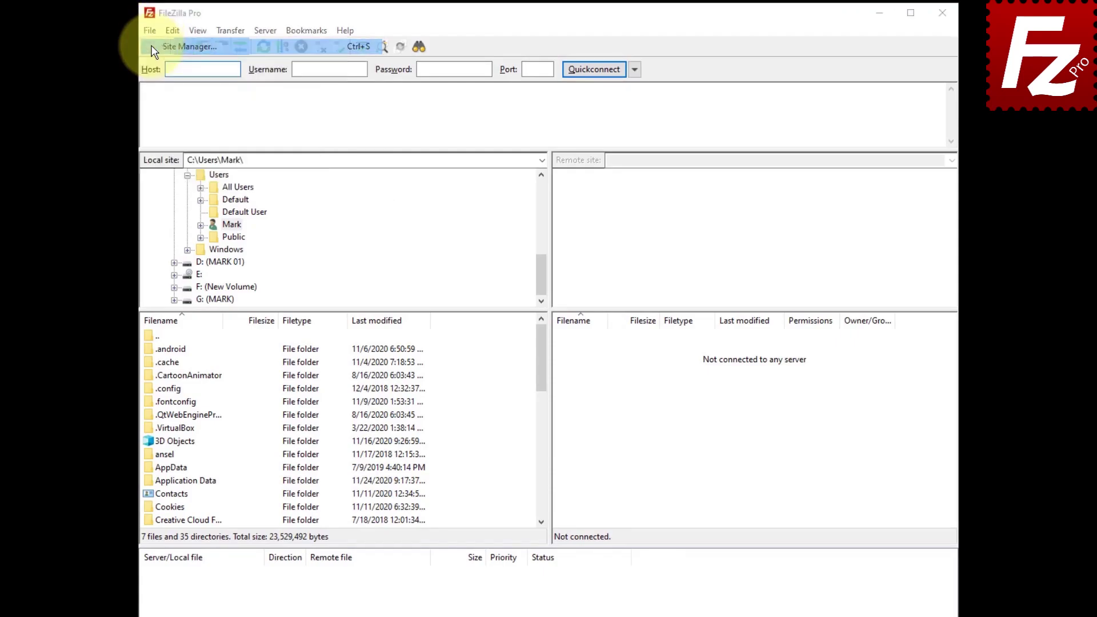
click(692, 479)
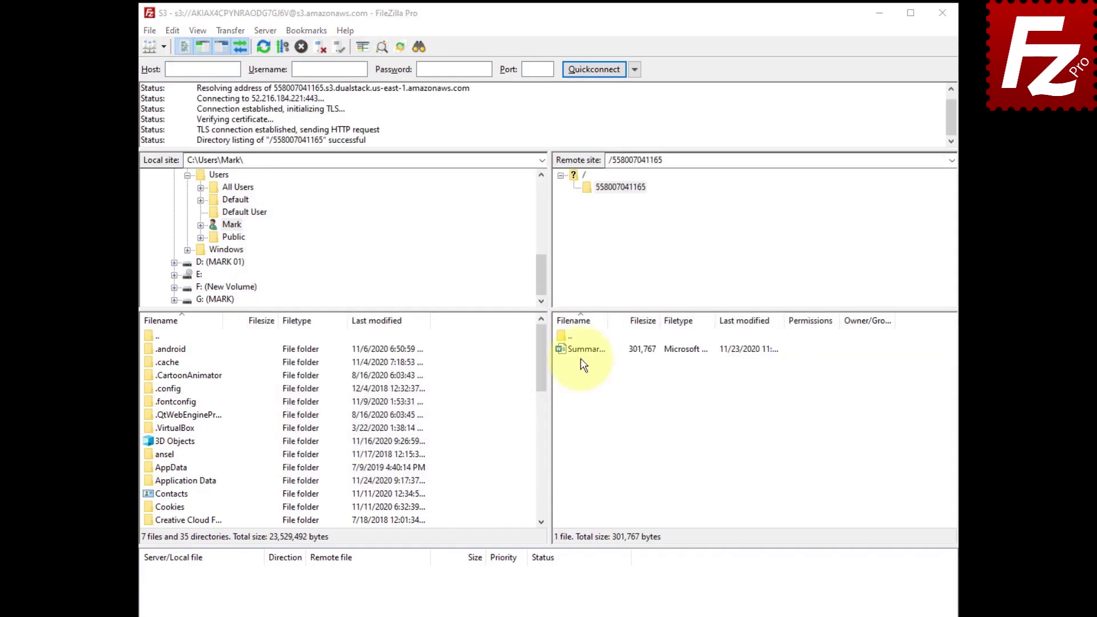
Open the S3 permissions and properties of Summary Report.docx.
click(581, 351)
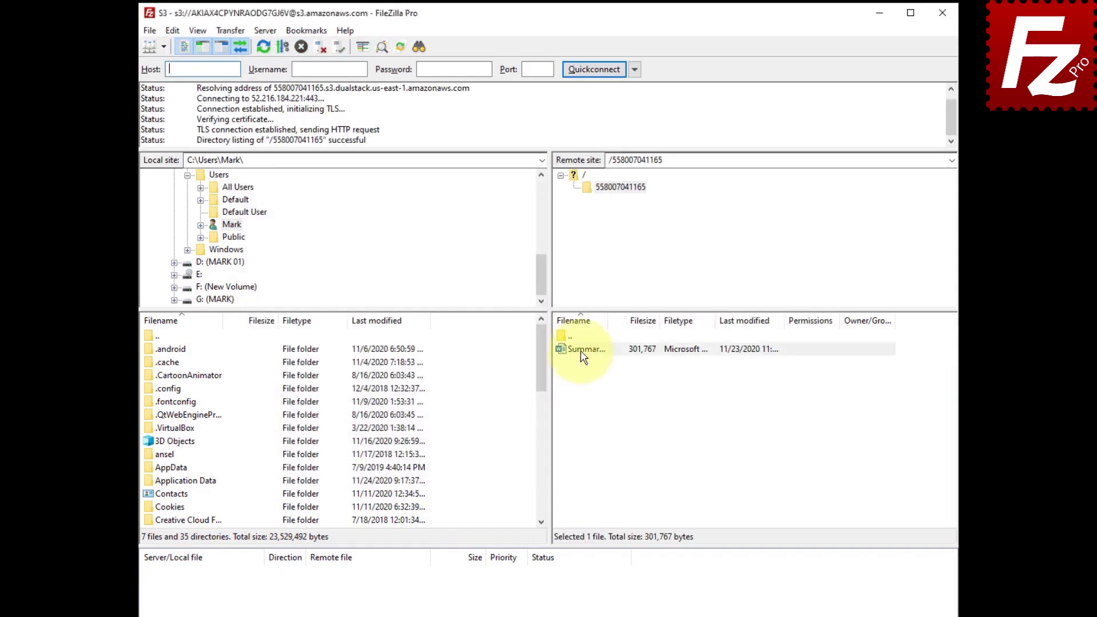
right_click(581, 351)
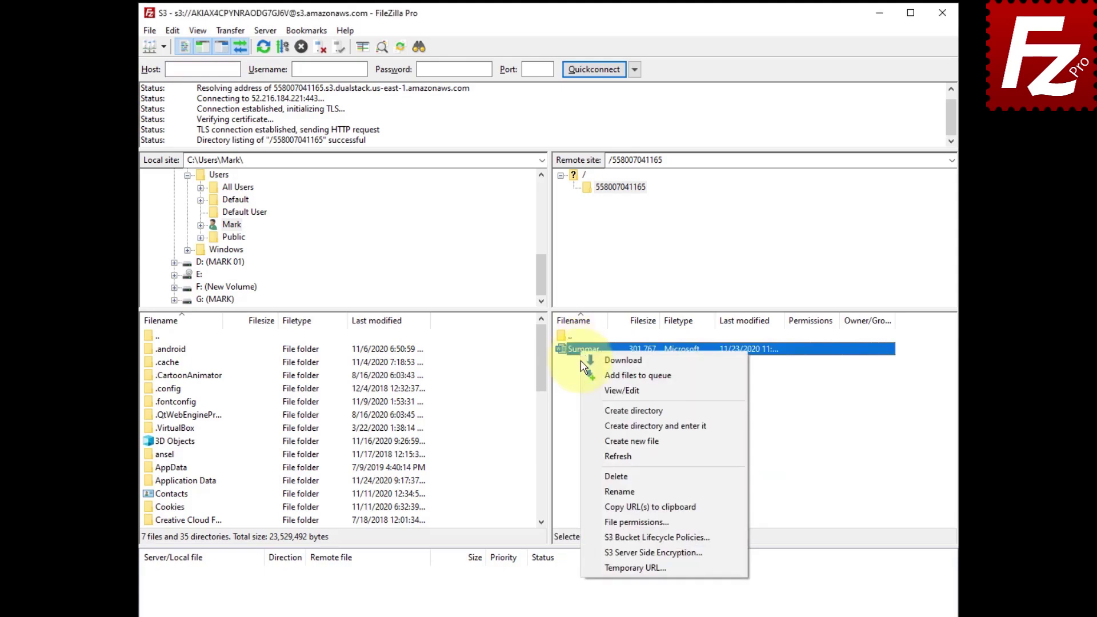
click(589, 522)
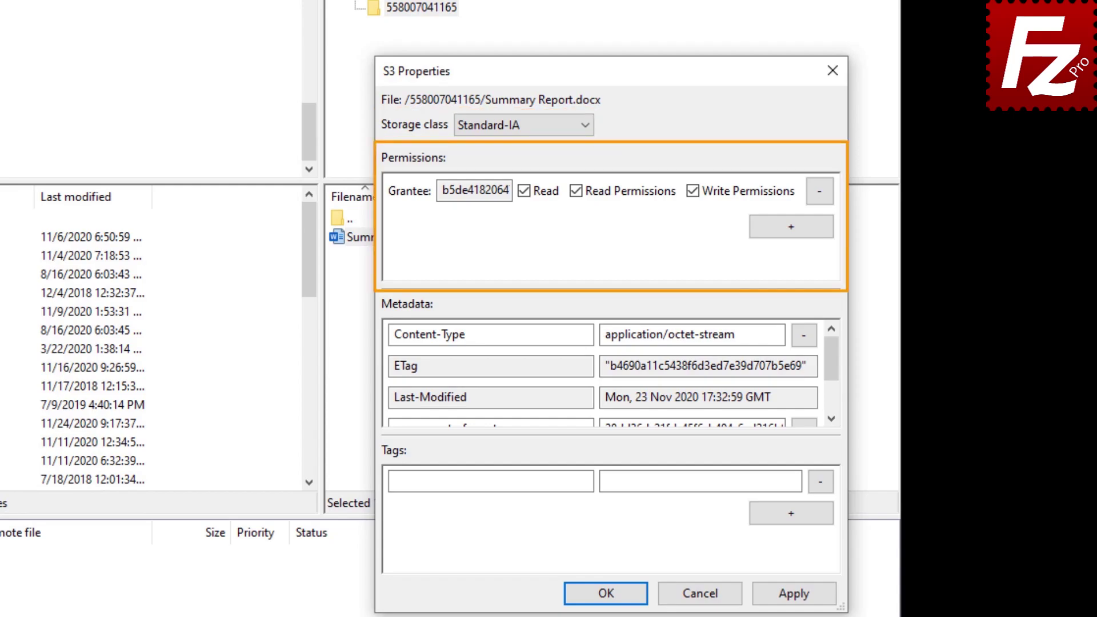
Add an Everyone grantee with Read permission to Summary Report.docx and save with OK.
click(791, 227)
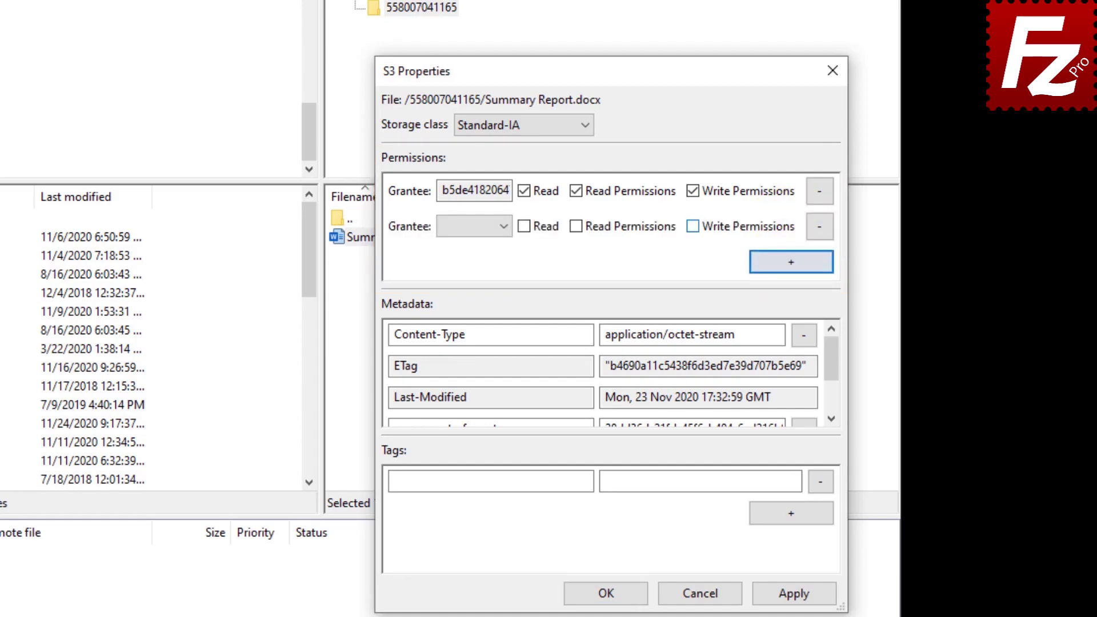
click(507, 224)
click(506, 244)
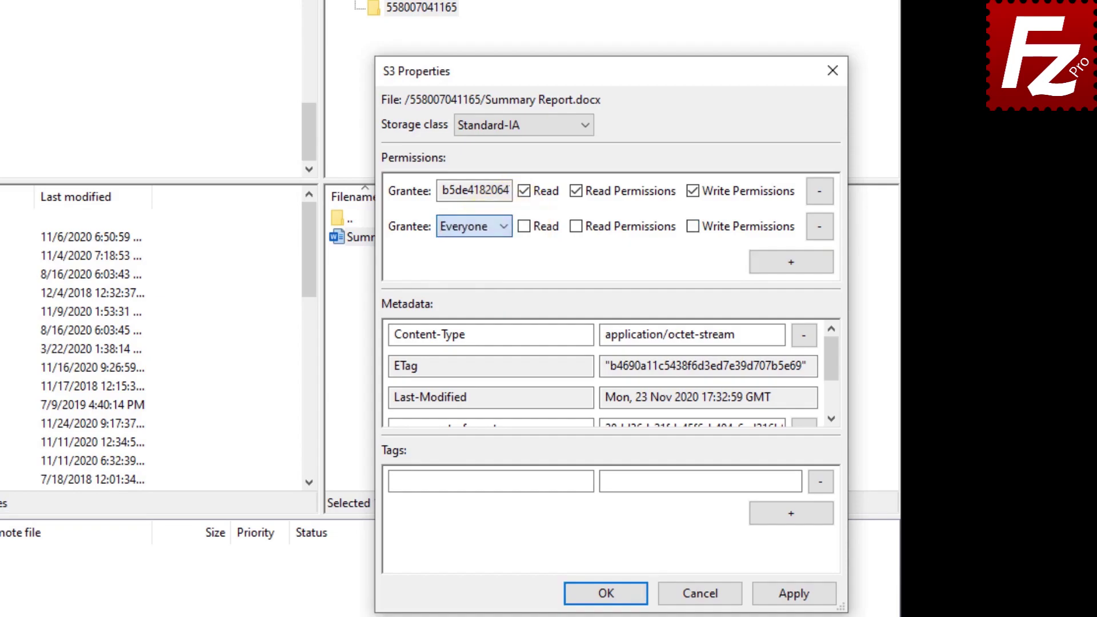
click(525, 227)
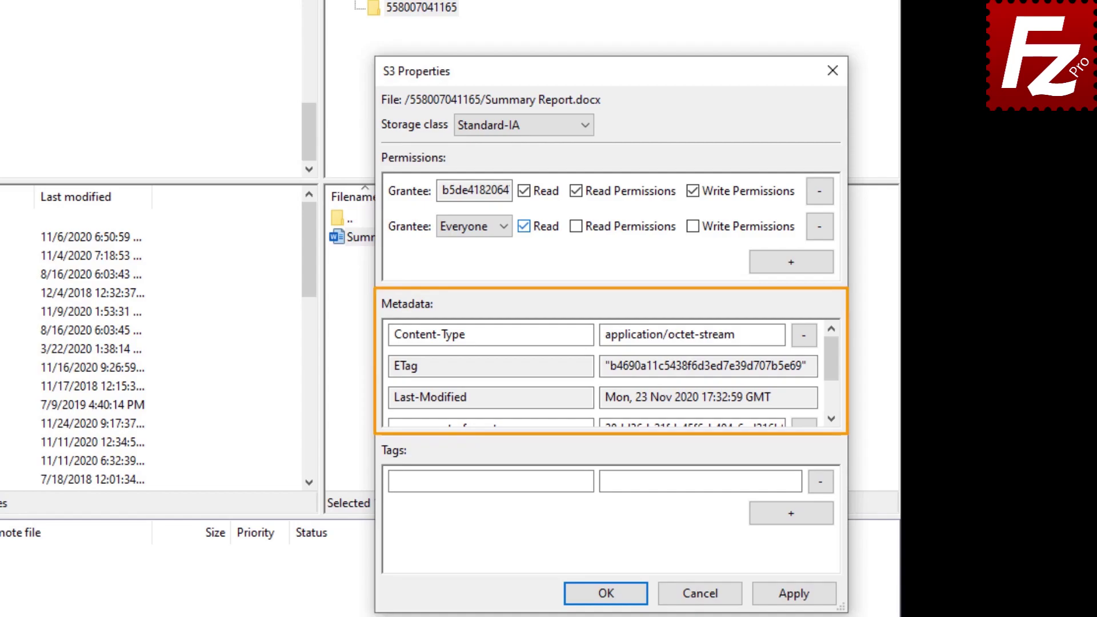
click(832, 389)
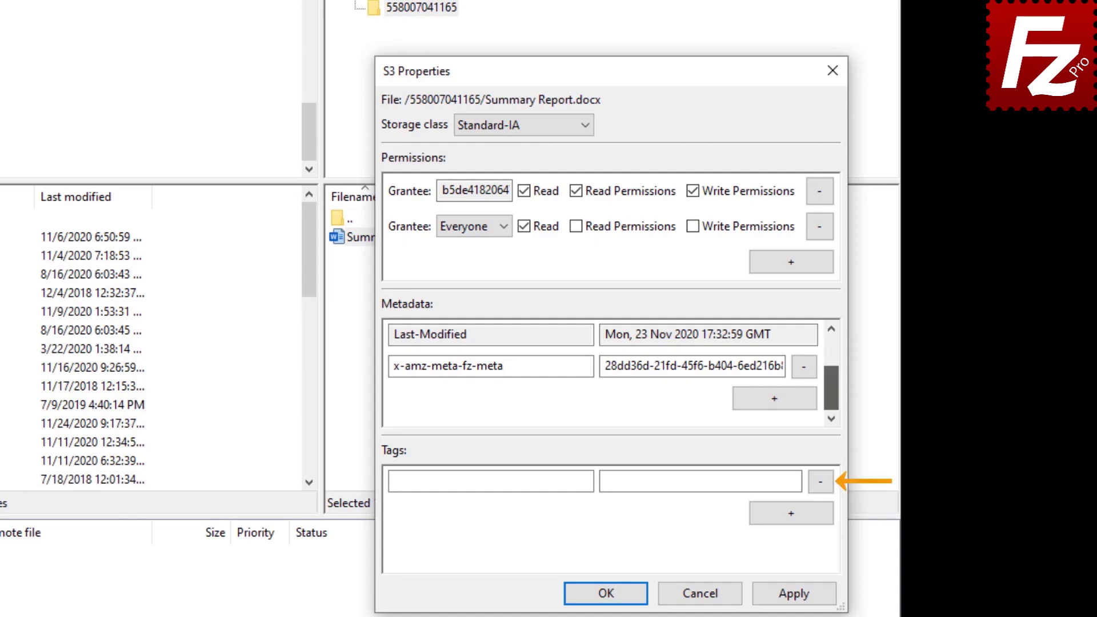
click(609, 594)
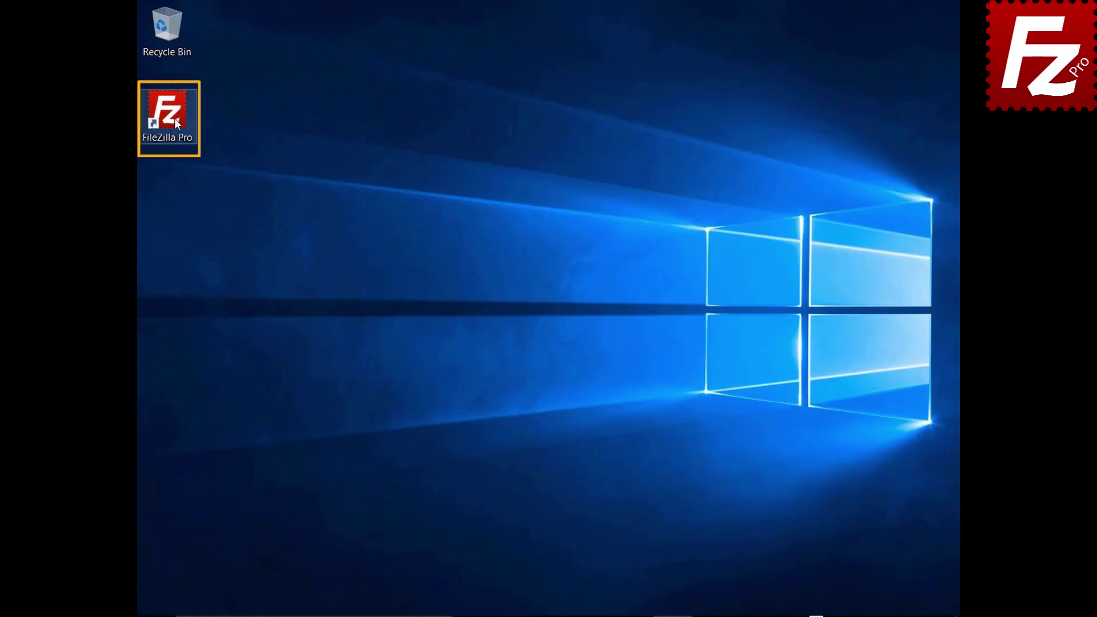
Launch FileZilla Pro and open the Amazon S3 site in a new tab.
double_click(175, 119)
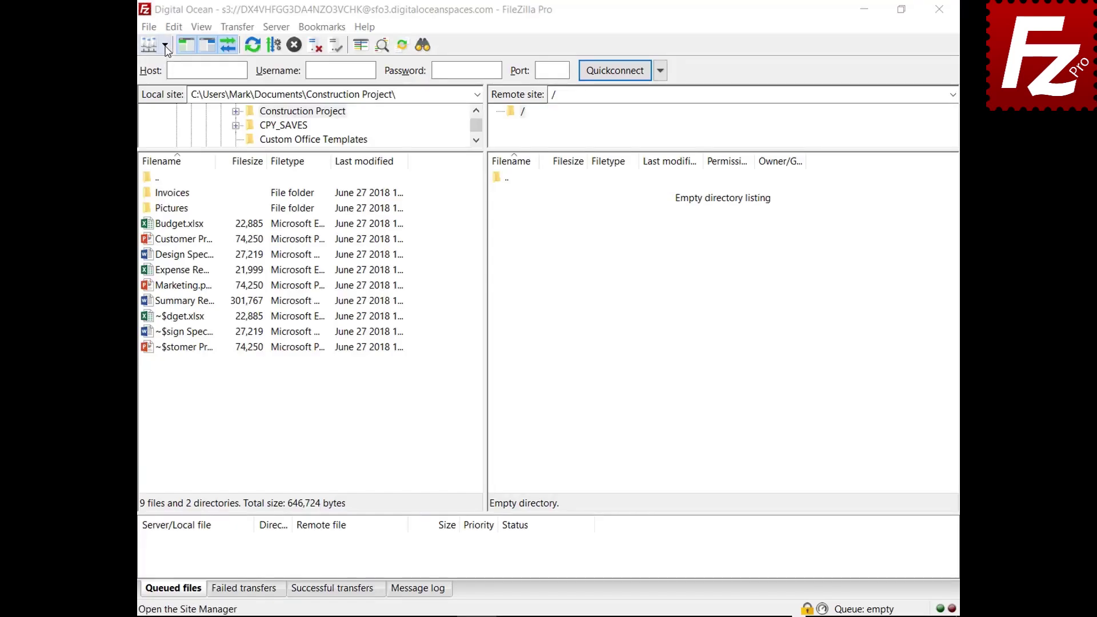
click(165, 44)
click(168, 67)
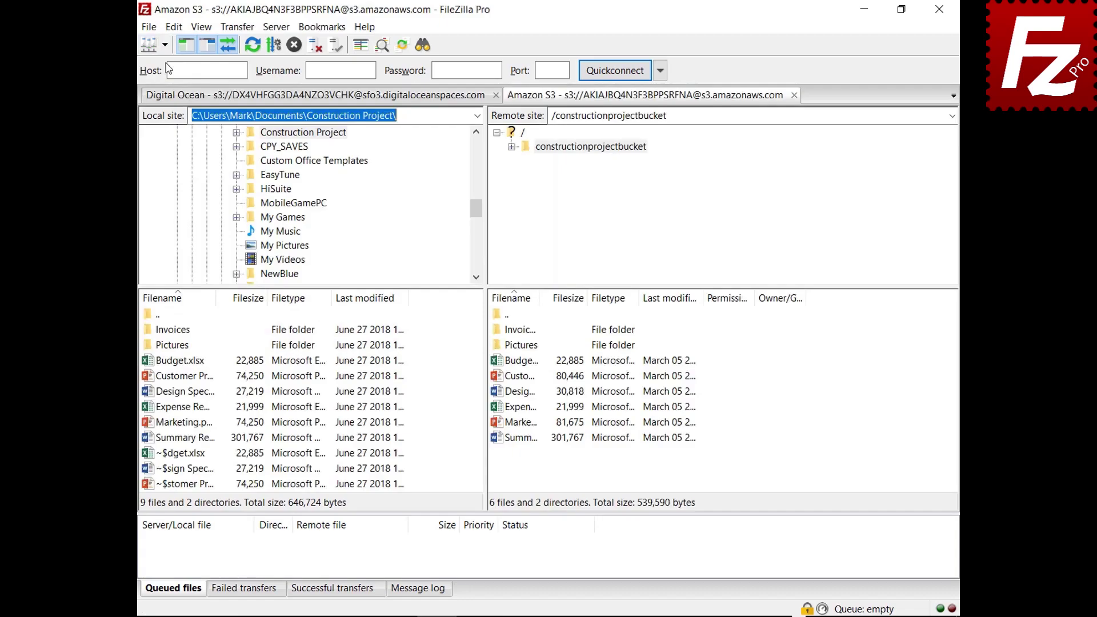
Open Budget.xlsx's server-side encryption settings, try AWS KMS, then cancel without applying.
right_click(498, 364)
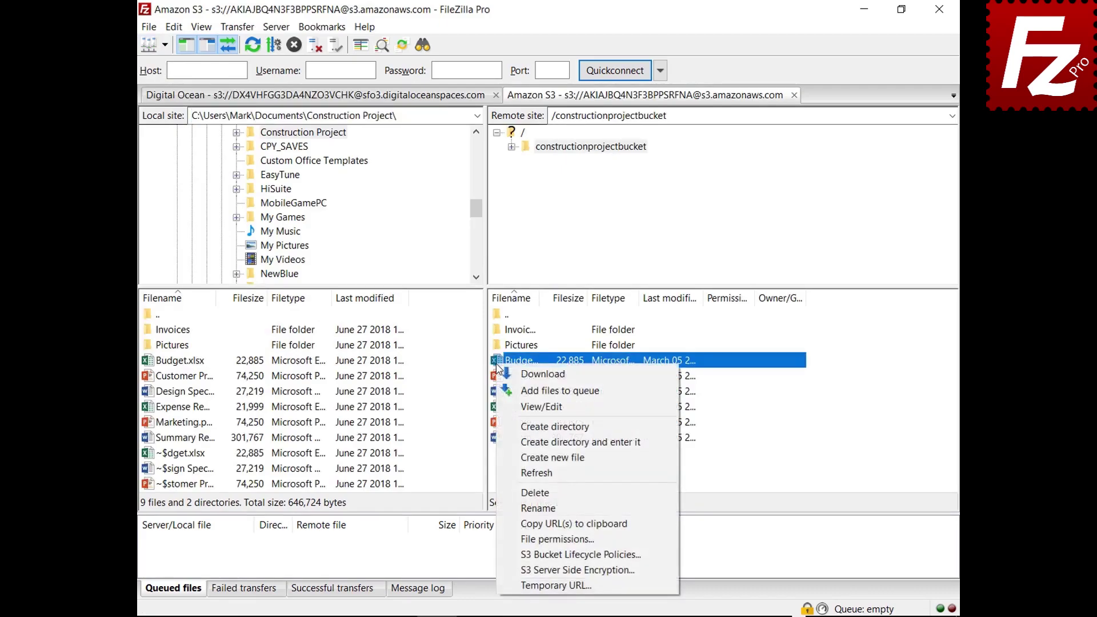
click(543, 570)
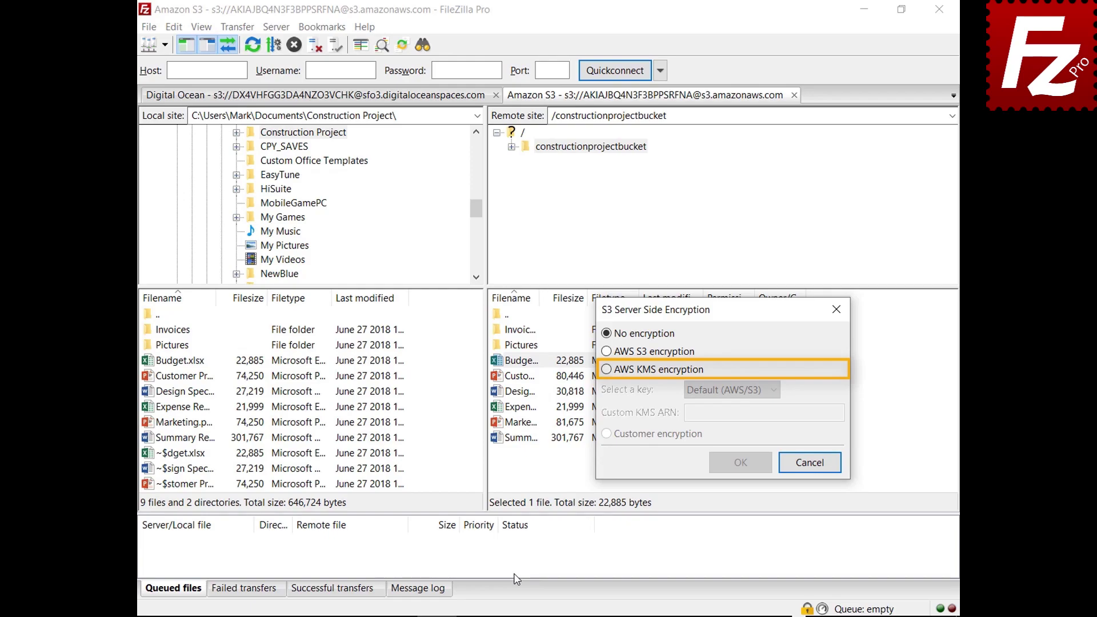
click(607, 370)
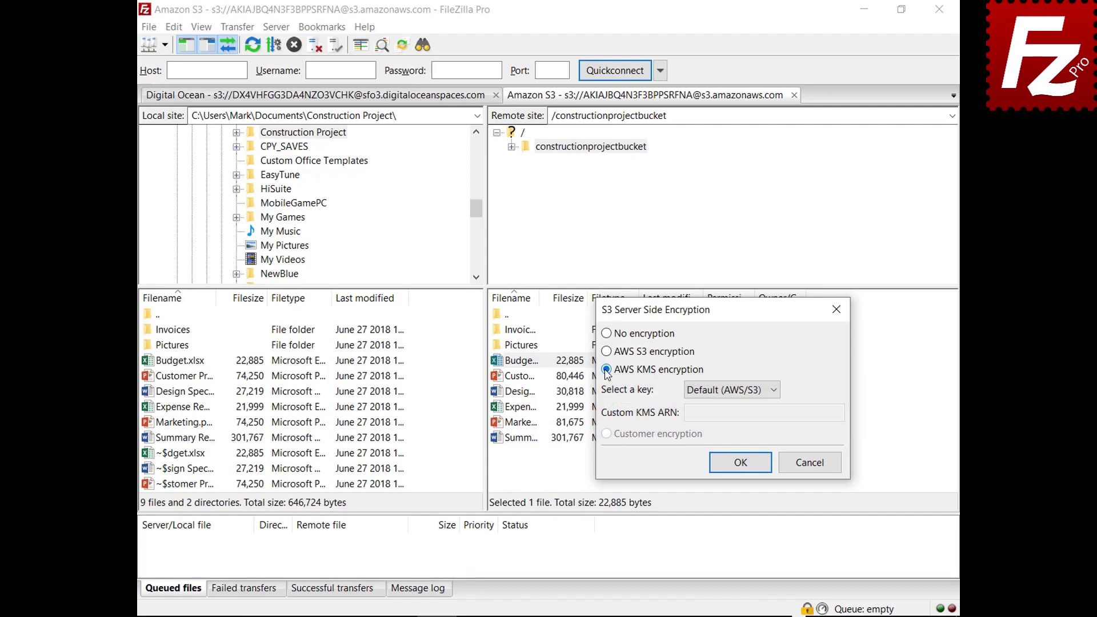
click(813, 464)
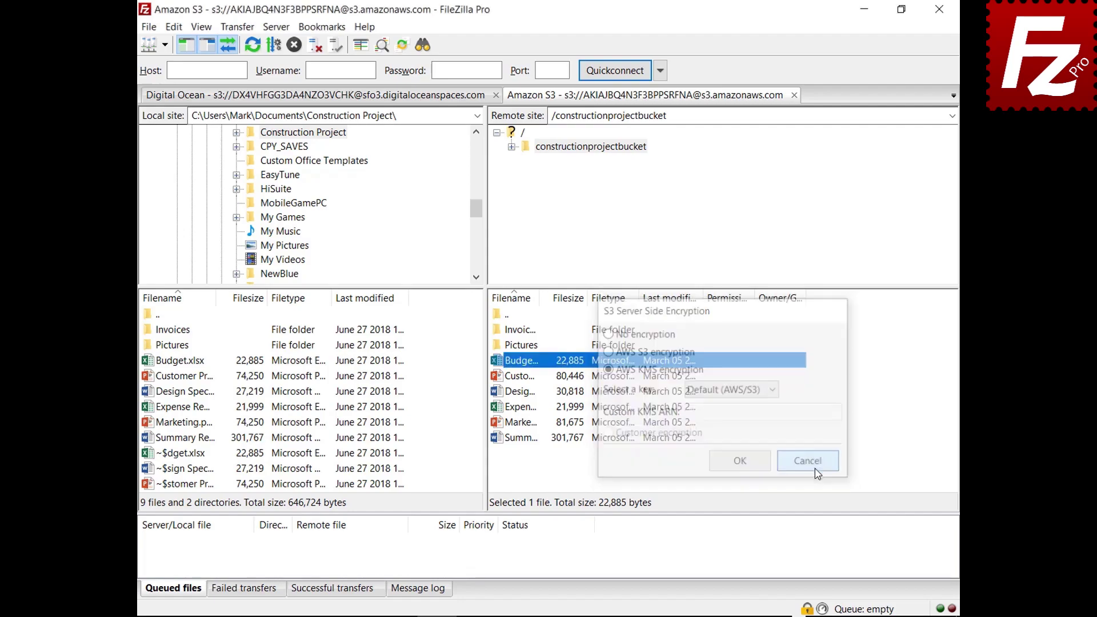
Open the Amazon S3 site's S3-specific options in Site Manager.
click(149, 27)
click(154, 44)
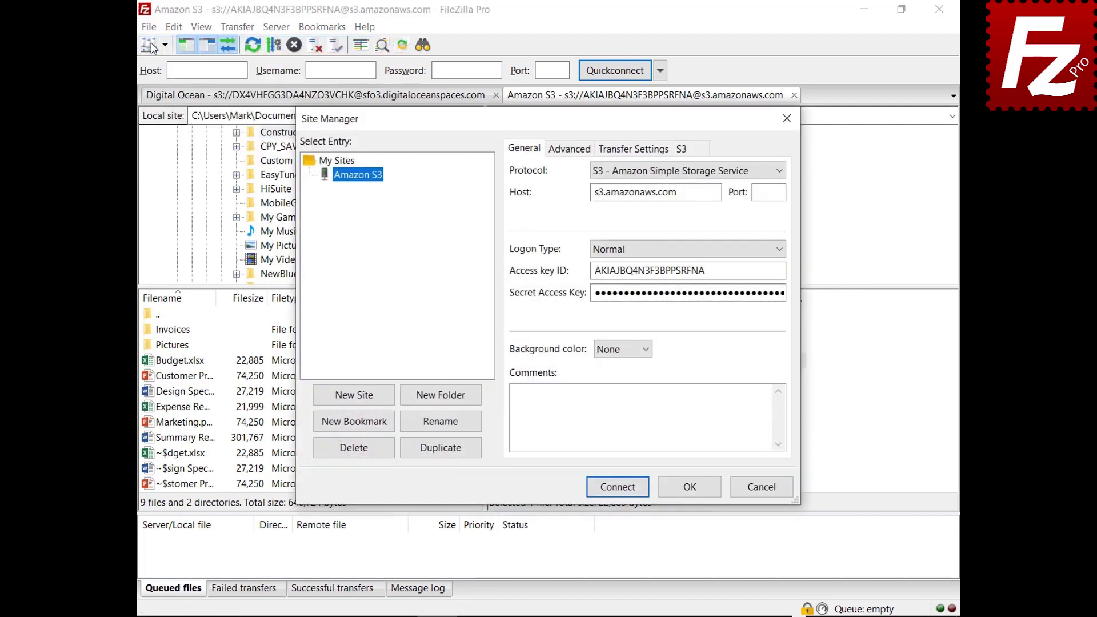
click(700, 151)
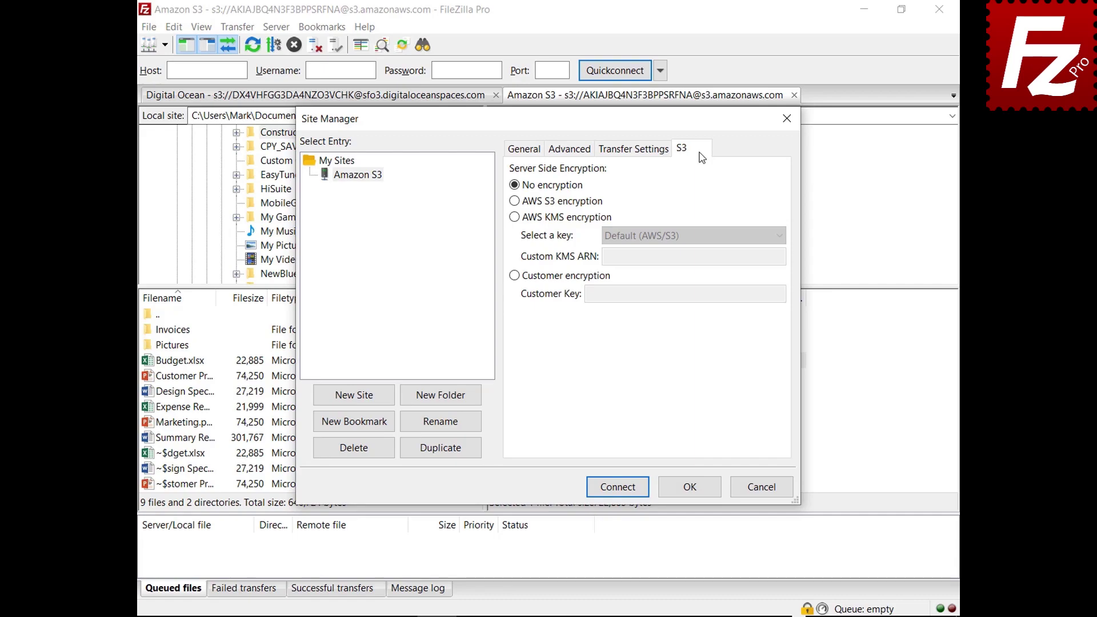
Try AWS S3, AWS KMS with the Default (AWS/S3) key, and customer-provided encryption, then cancel.
click(515, 201)
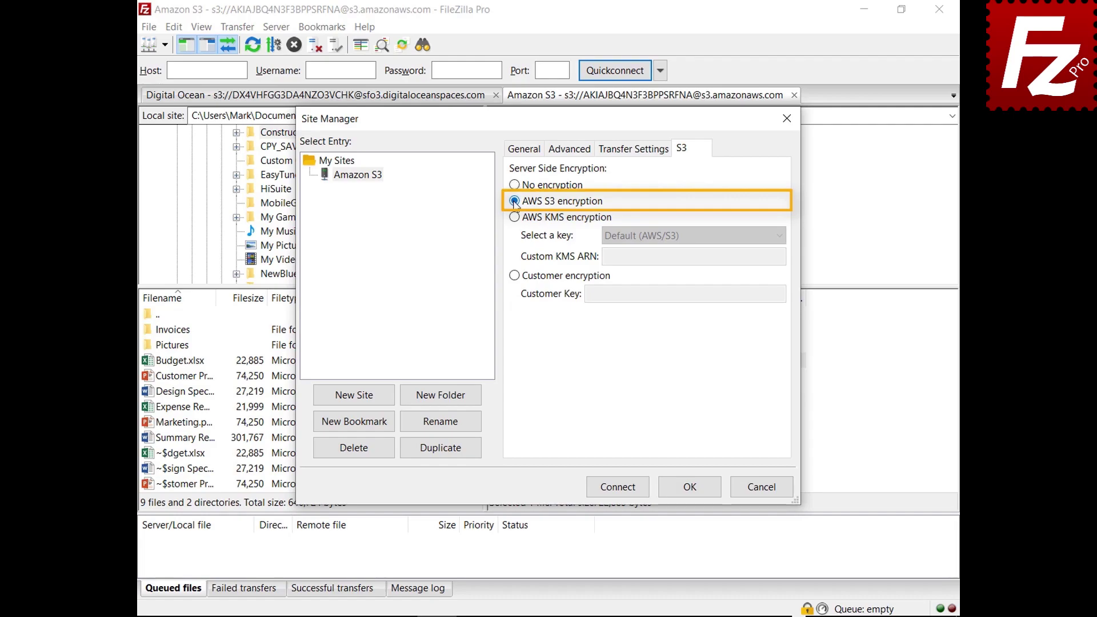
click(514, 218)
click(779, 237)
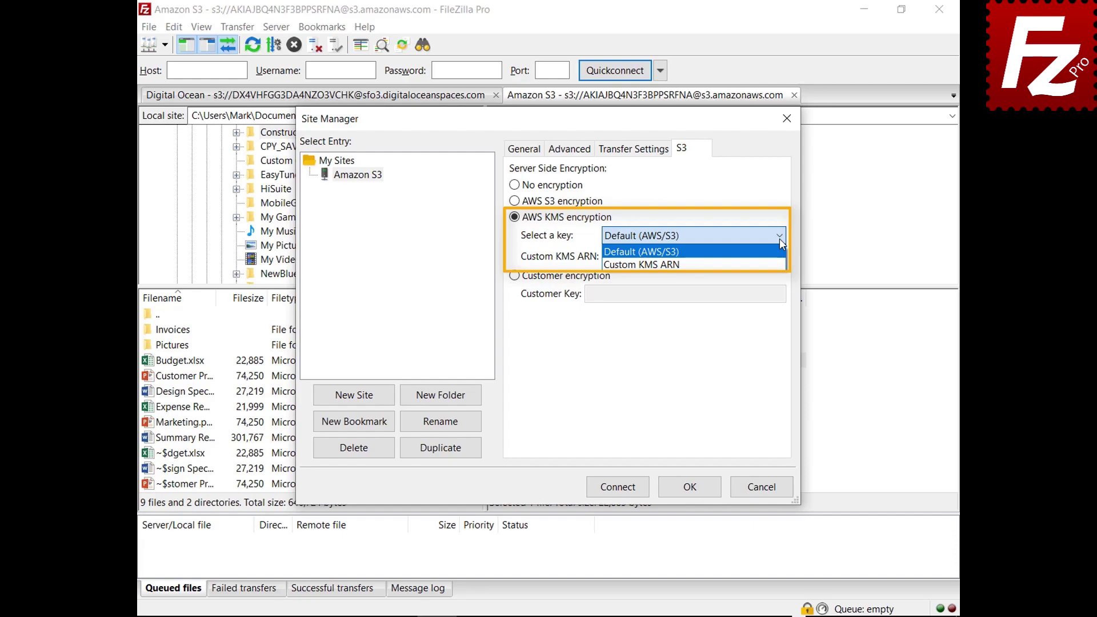
click(780, 238)
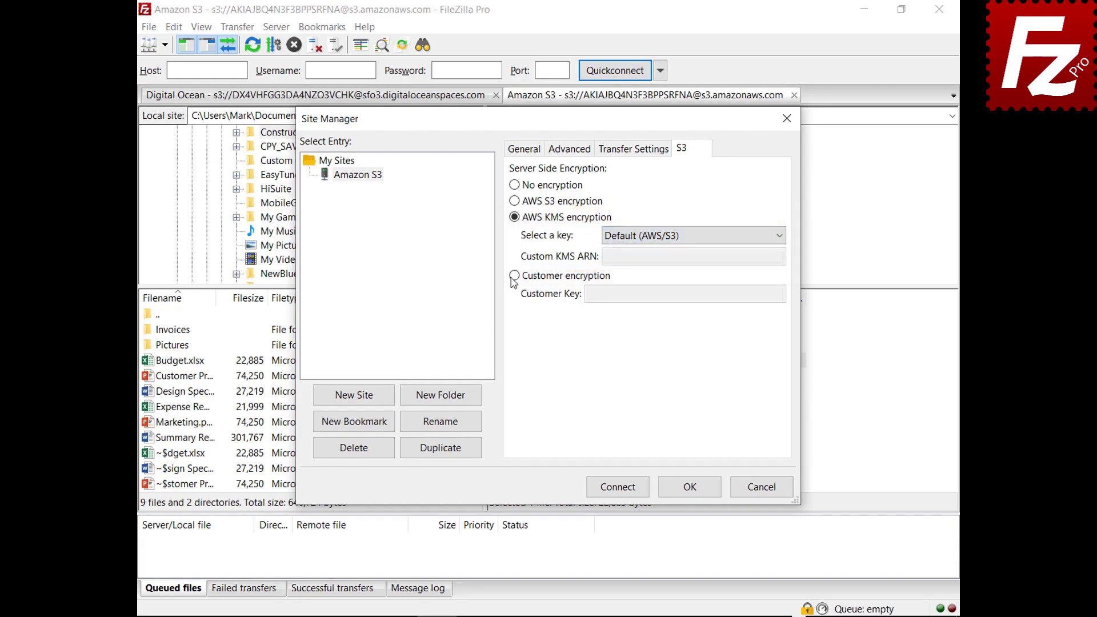
click(514, 276)
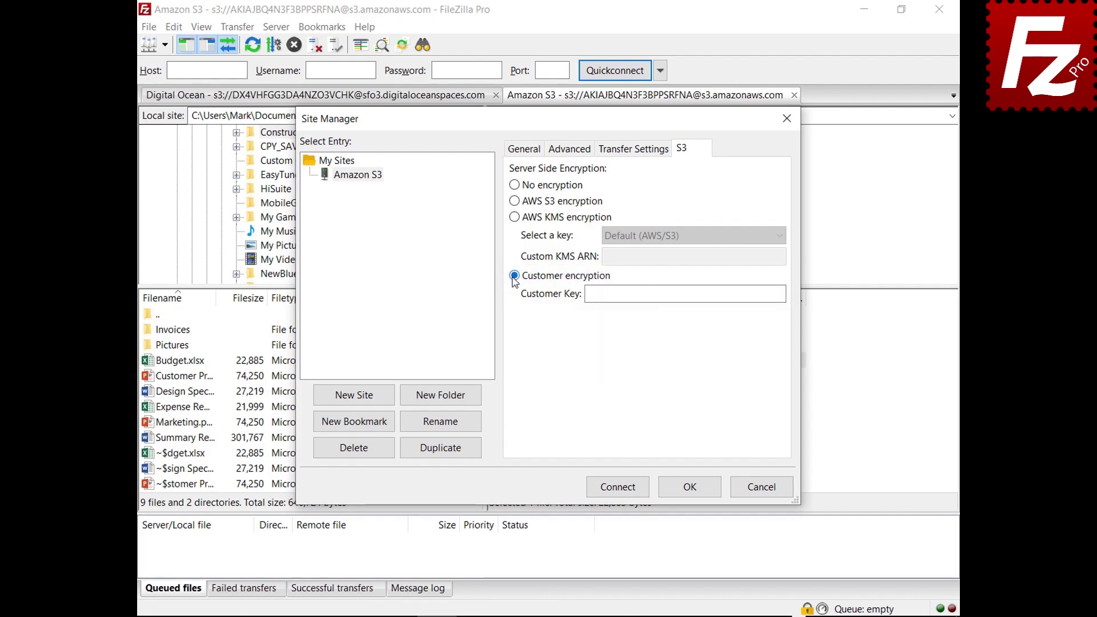
click(765, 491)
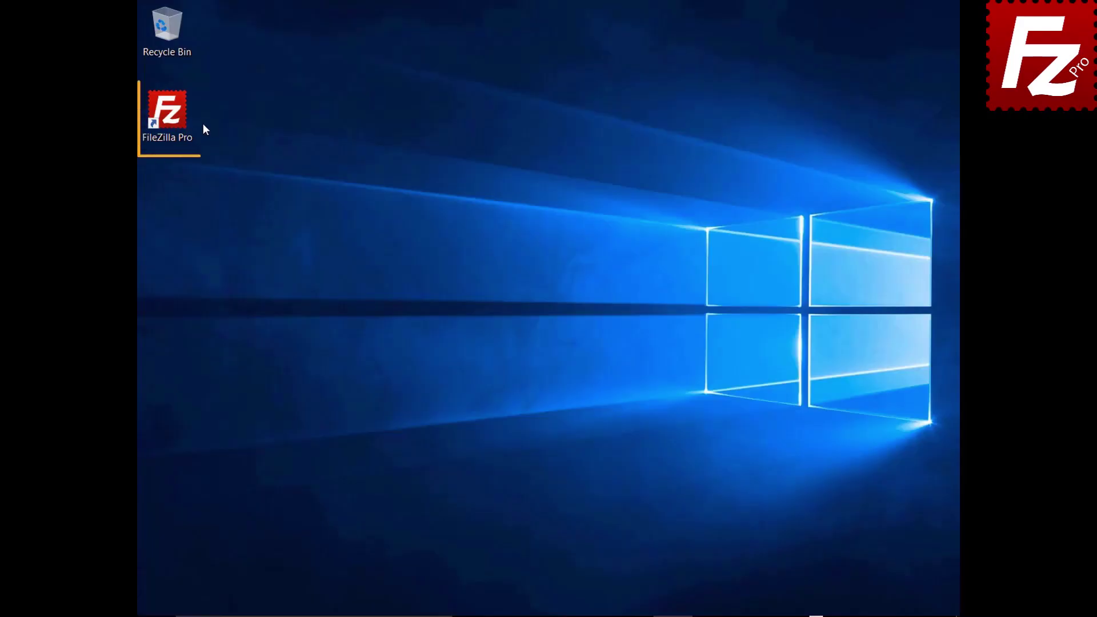
Launch FileZilla Pro and add a new S3 provider named 'Alibaba Object Storage'.
double_click(174, 119)
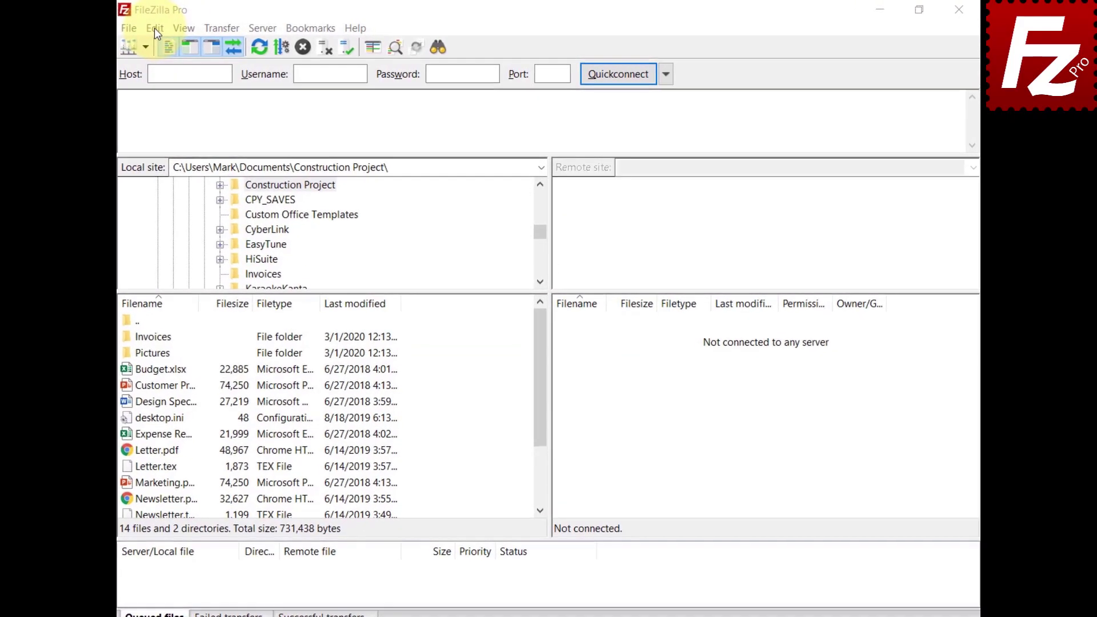
click(154, 27)
click(172, 84)
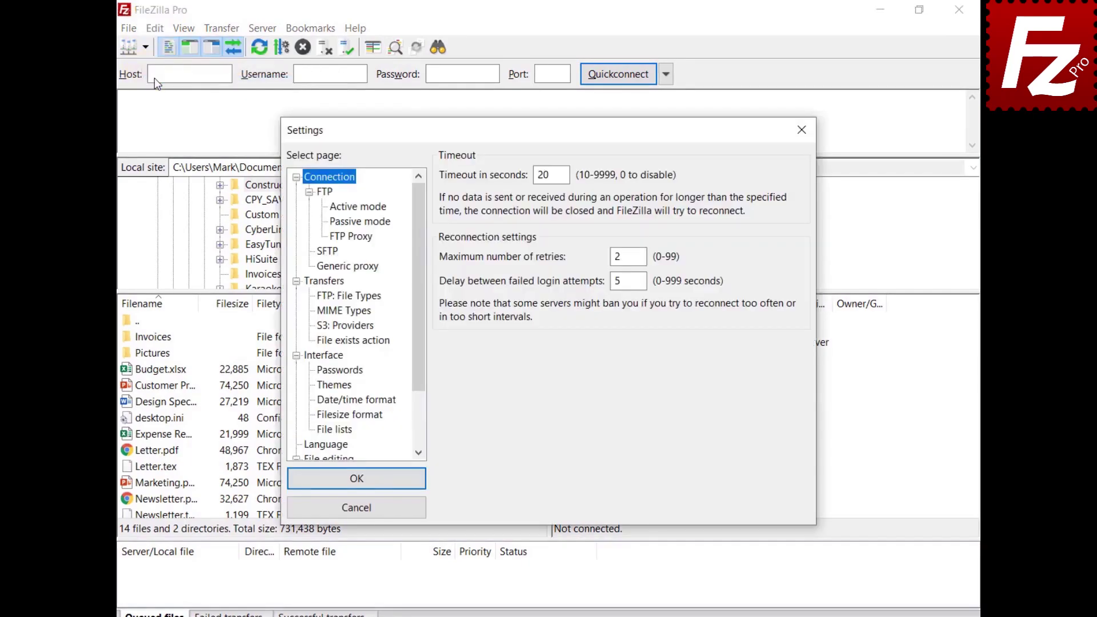
click(337, 326)
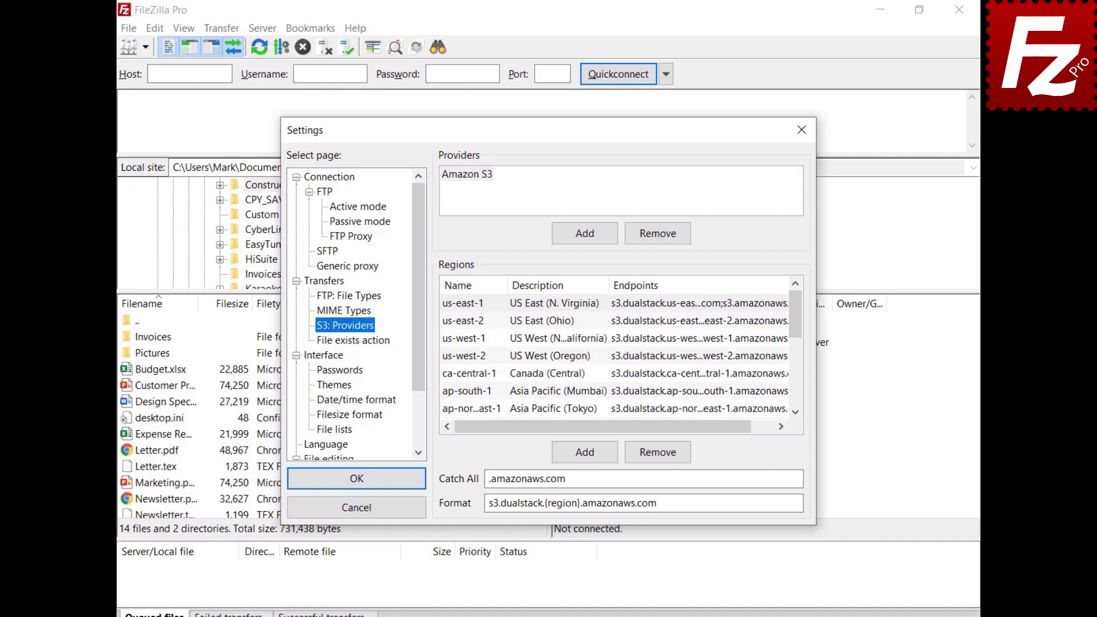
click(585, 234)
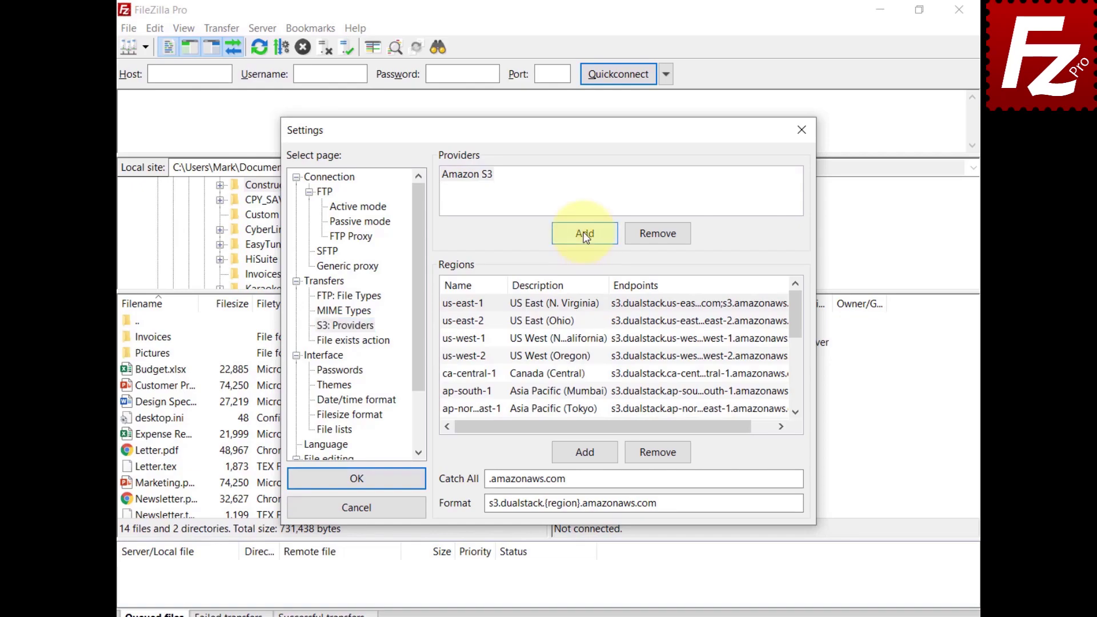
text(Alibaba )
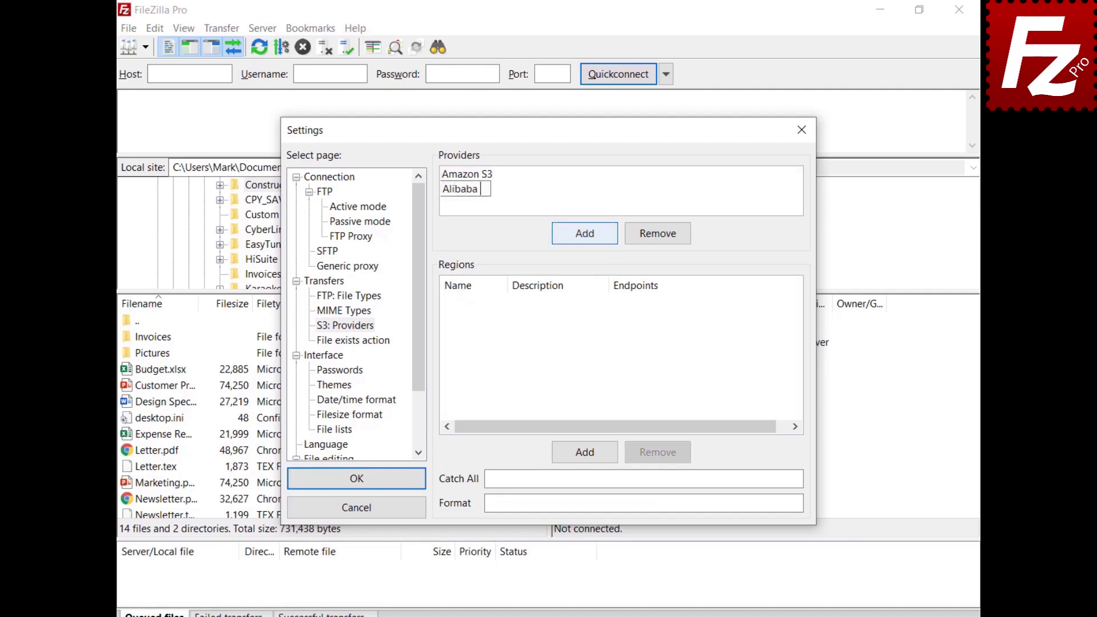
text(Object Storage)
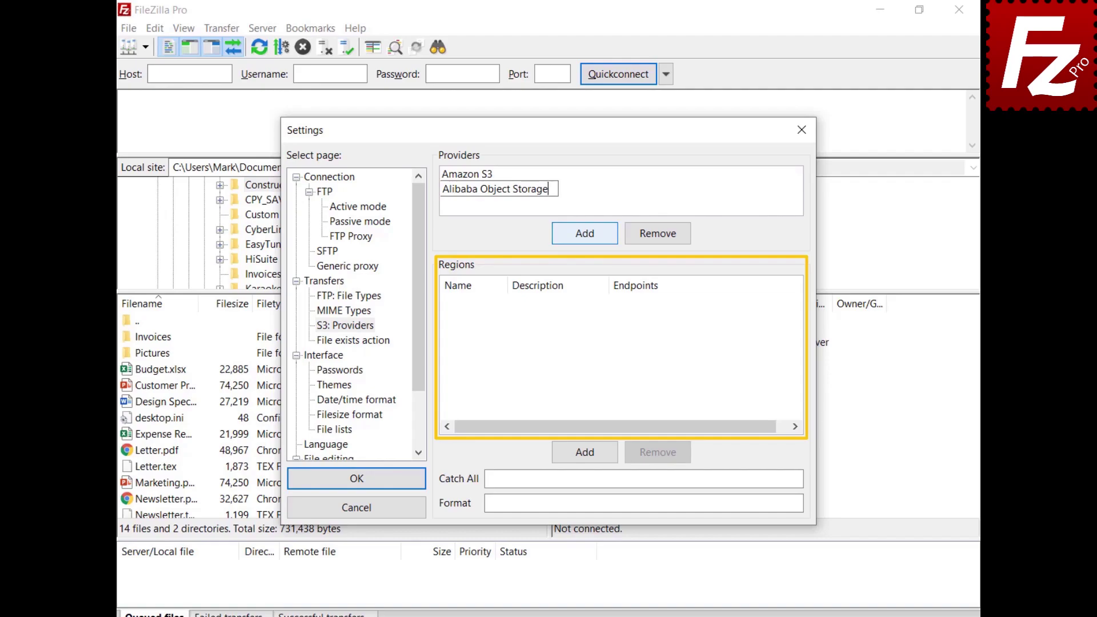
Add the China (Hangzhou) region with its pasted name, description and endpoint.
click(586, 453)
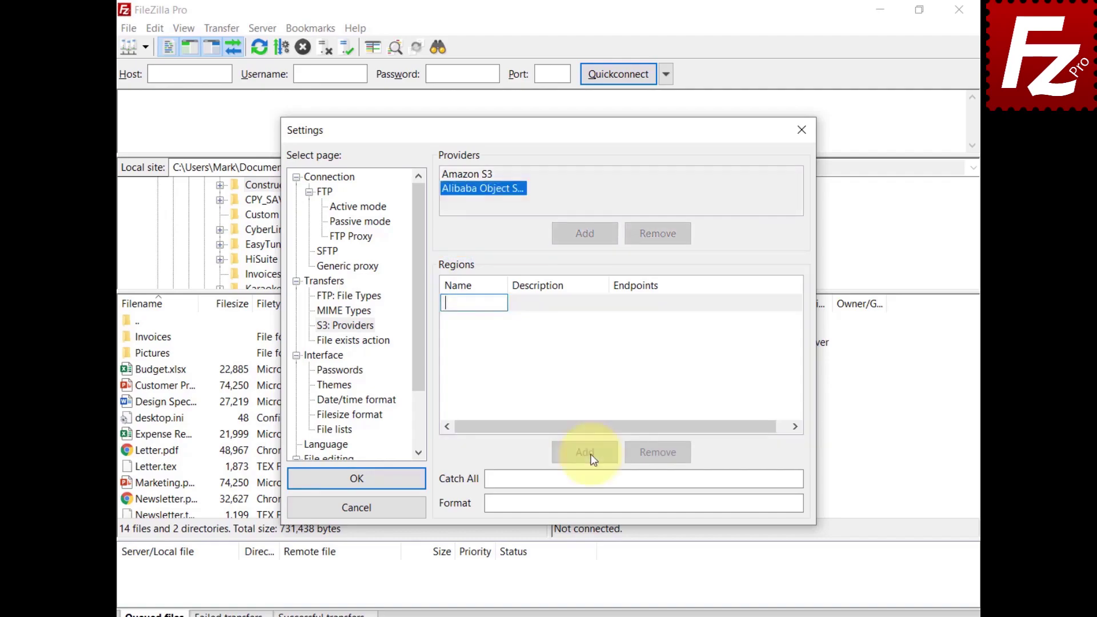
text(oss-cn-hangzhou)
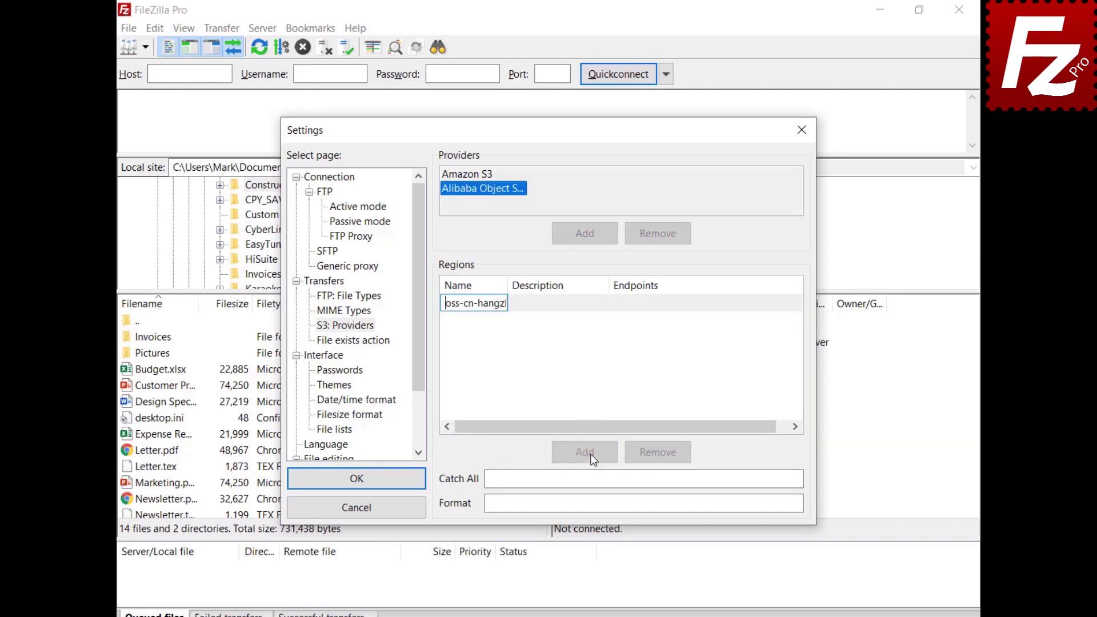
click(550, 306)
click(550, 306)
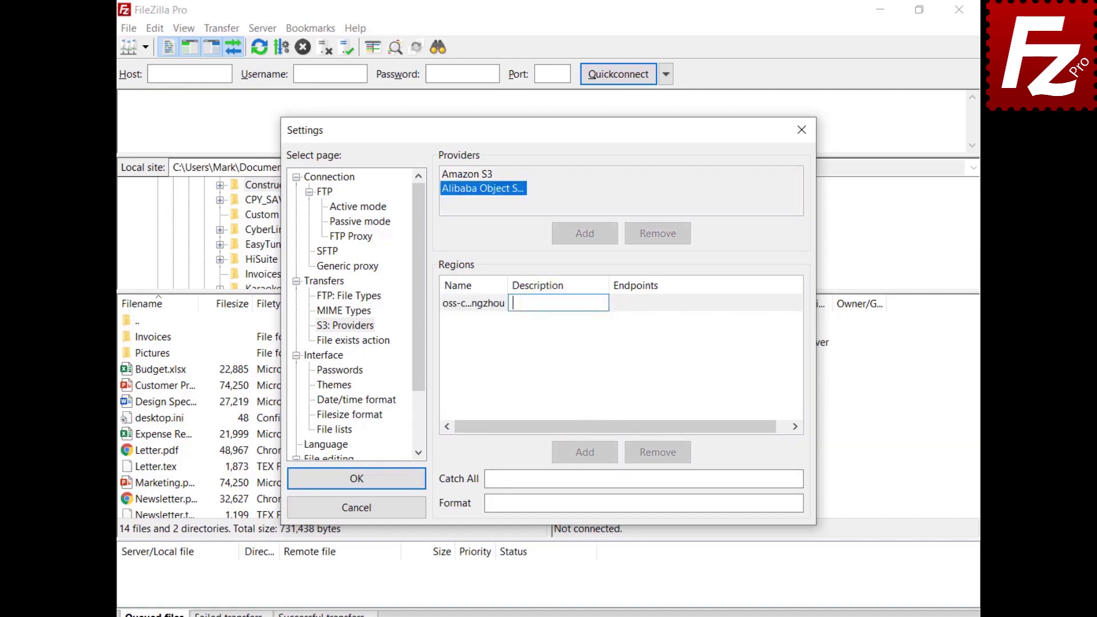
text(China (Hangzhou))
click(663, 300)
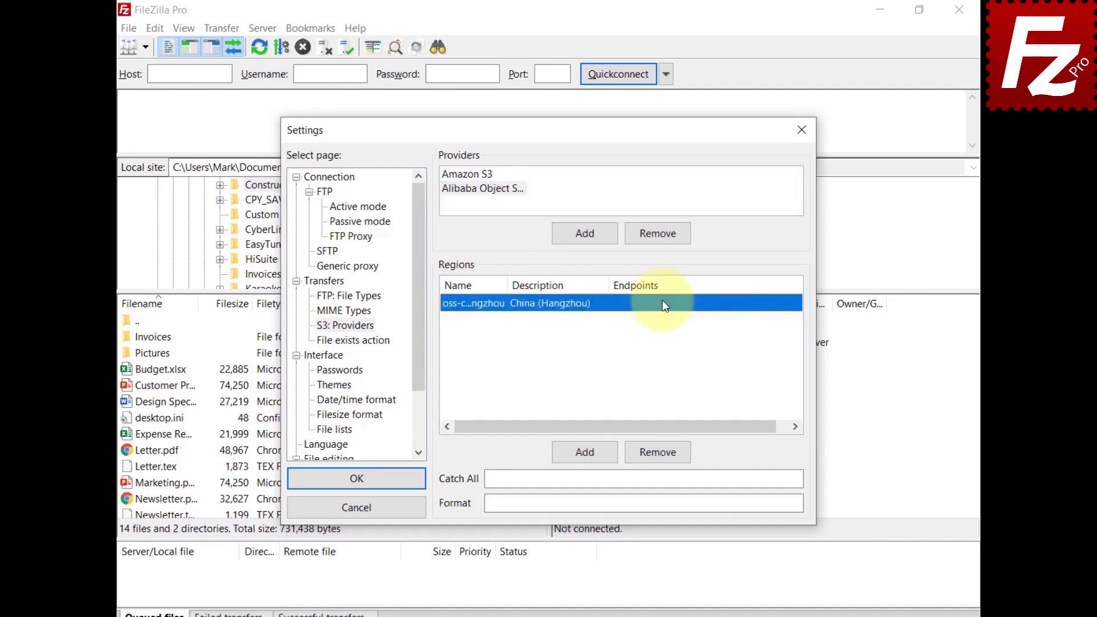
click(663, 300)
key(ctrl+v)
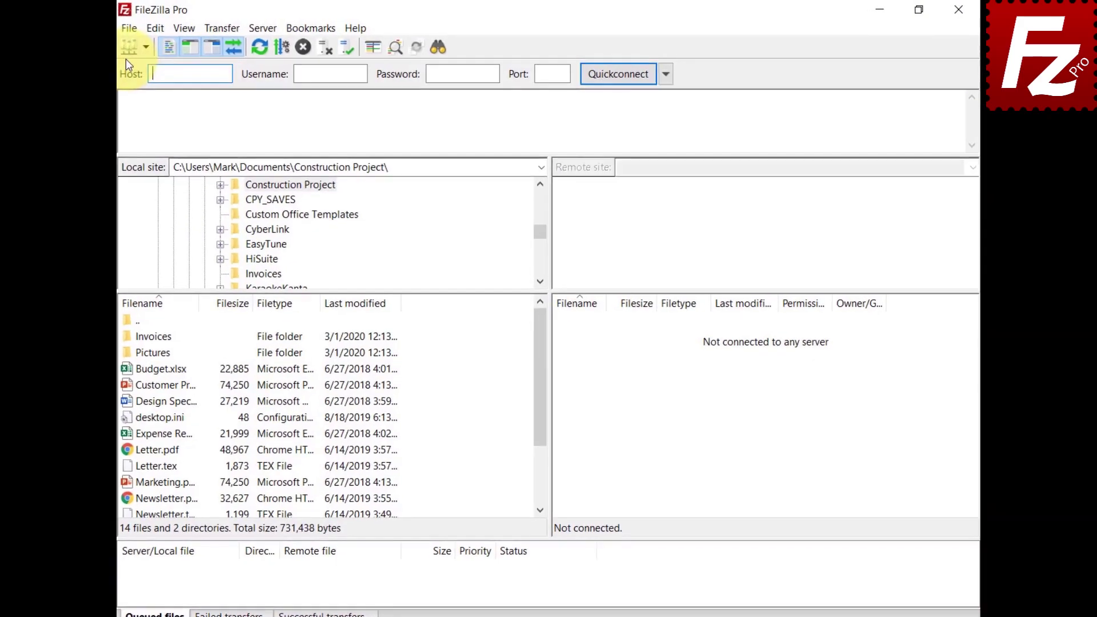
Create a new Site Manager entry named 'Alibaba' using the S3 protocol.
click(133, 33)
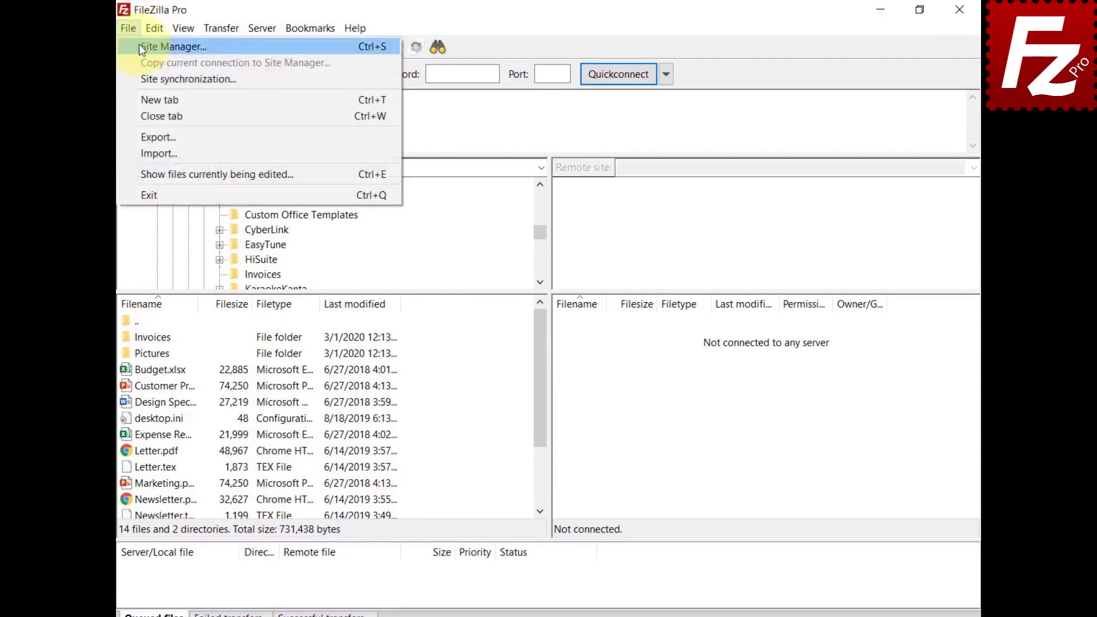
click(139, 45)
click(349, 429)
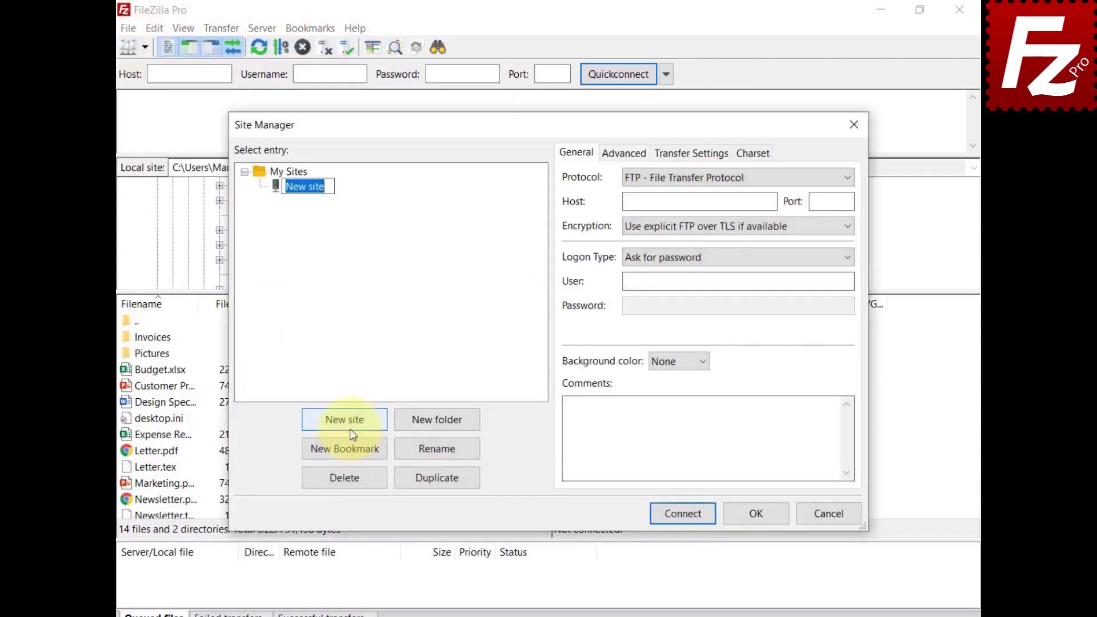
text(Alibaba)
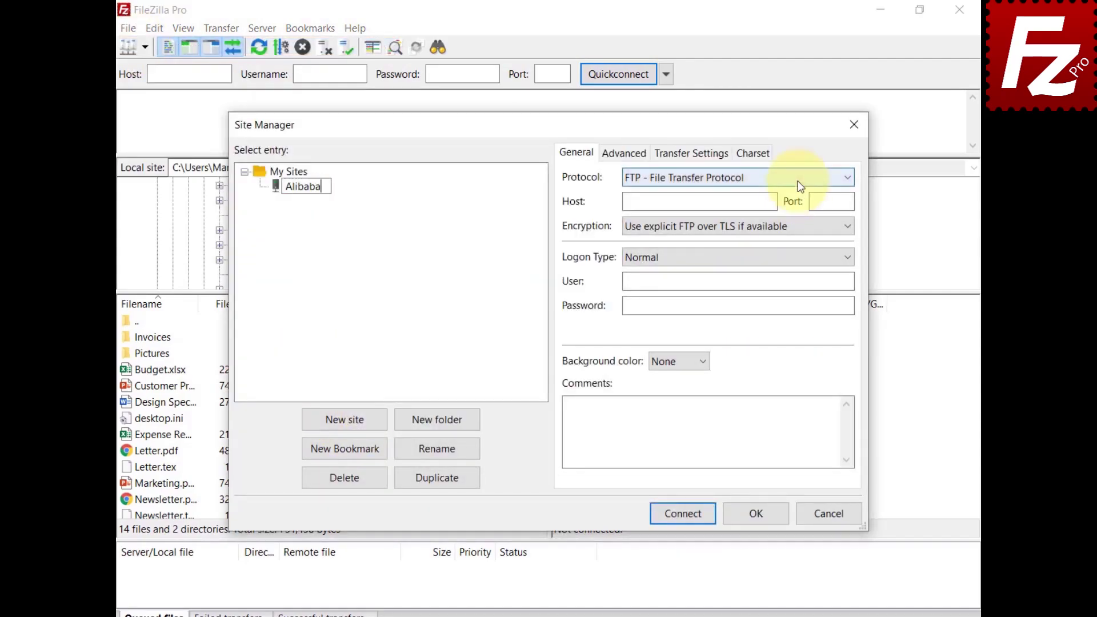
click(798, 181)
click(795, 222)
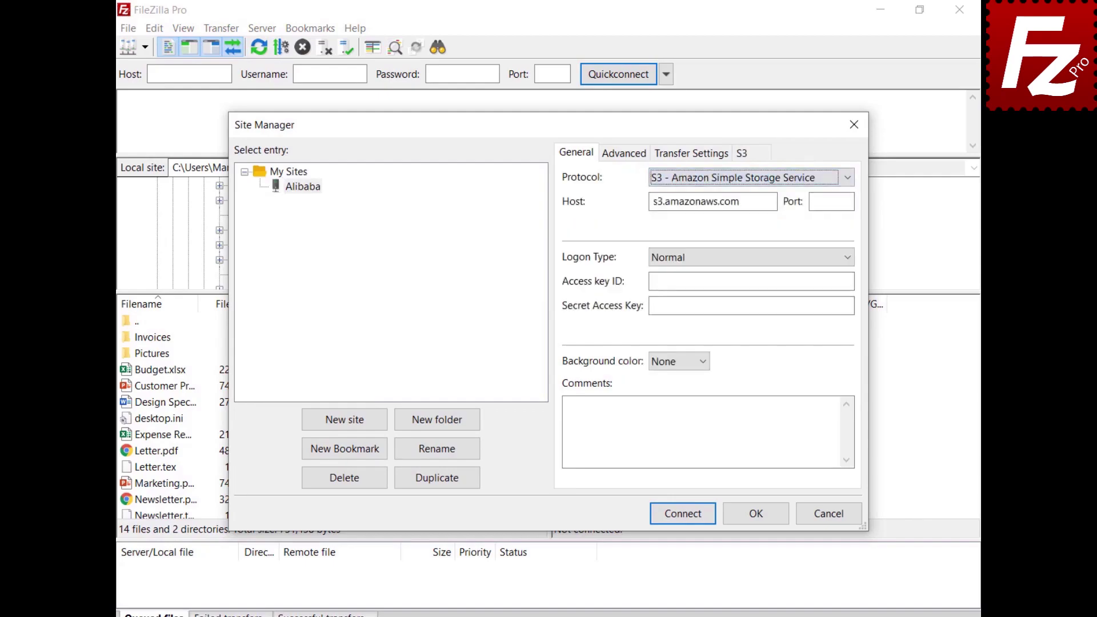
Set the host to oss.aliyuncs.com and paste the access key ID and secret access key.
key(Tab)
text(oss.aliyuncs.com)
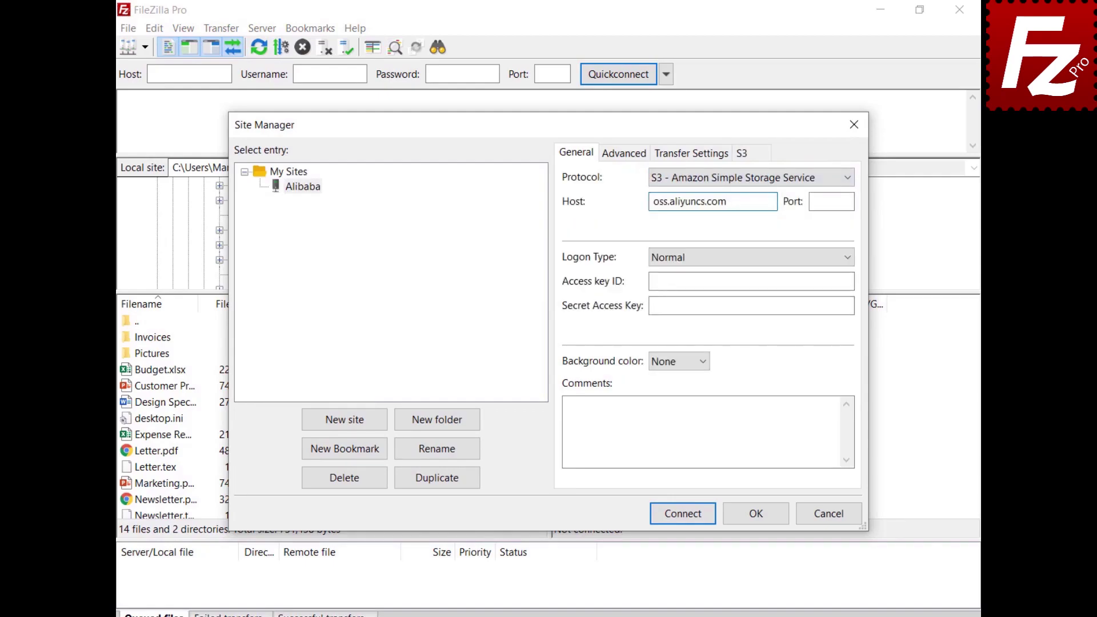
click(752, 280)
key(ctrl+v)
click(751, 305)
key(ctrl+v)
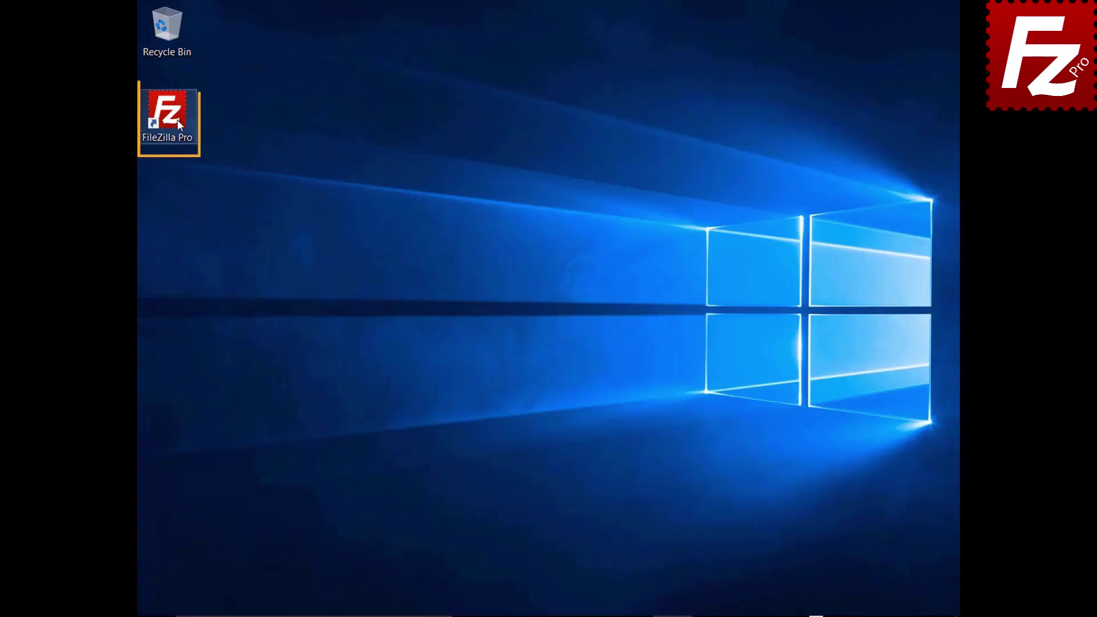
Launch FileZilla Pro and add a new S3 provider named 'StackPath'.
double_click(174, 118)
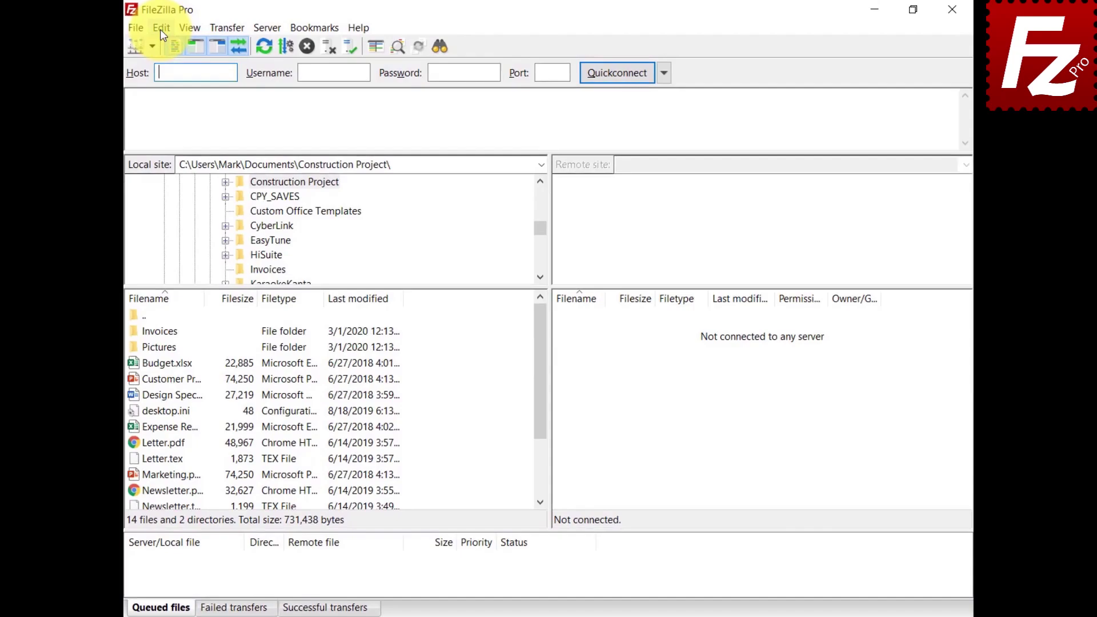
click(156, 28)
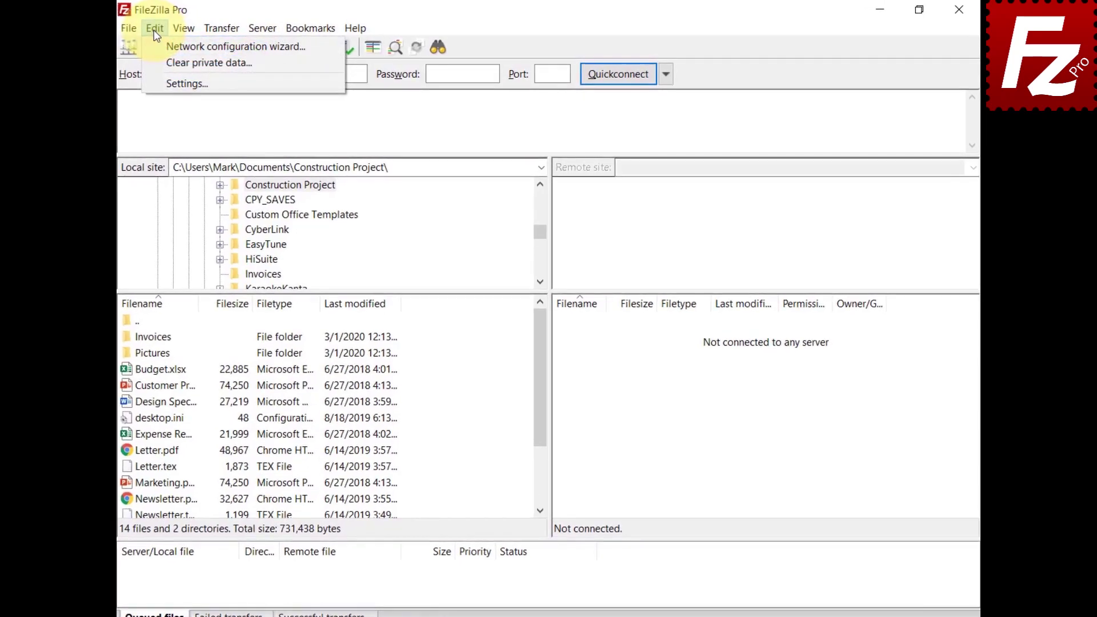
click(157, 83)
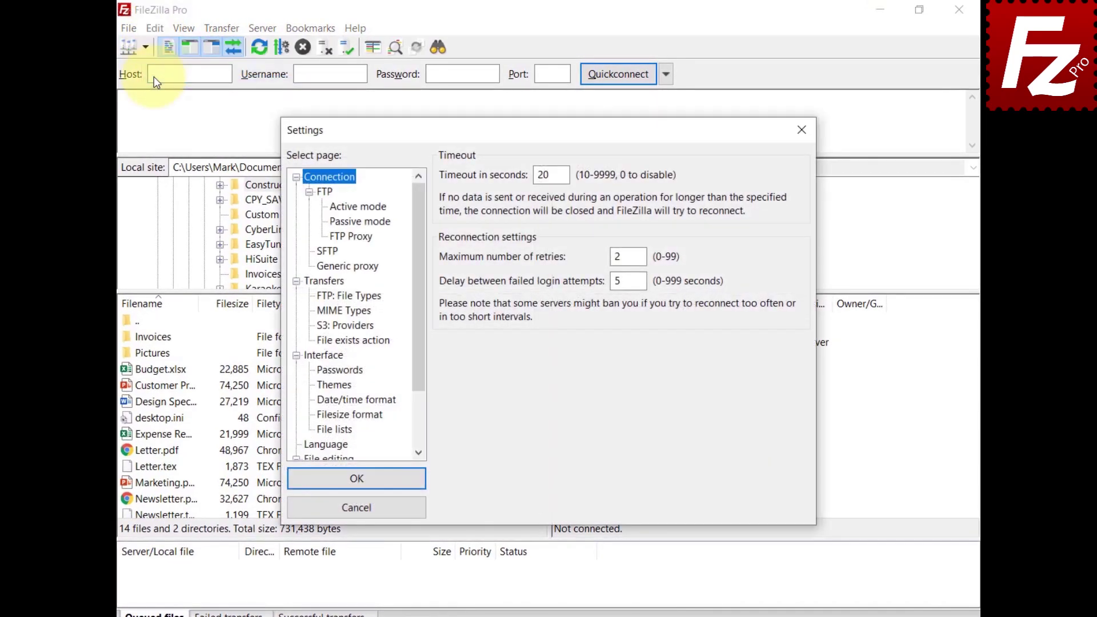
click(330, 327)
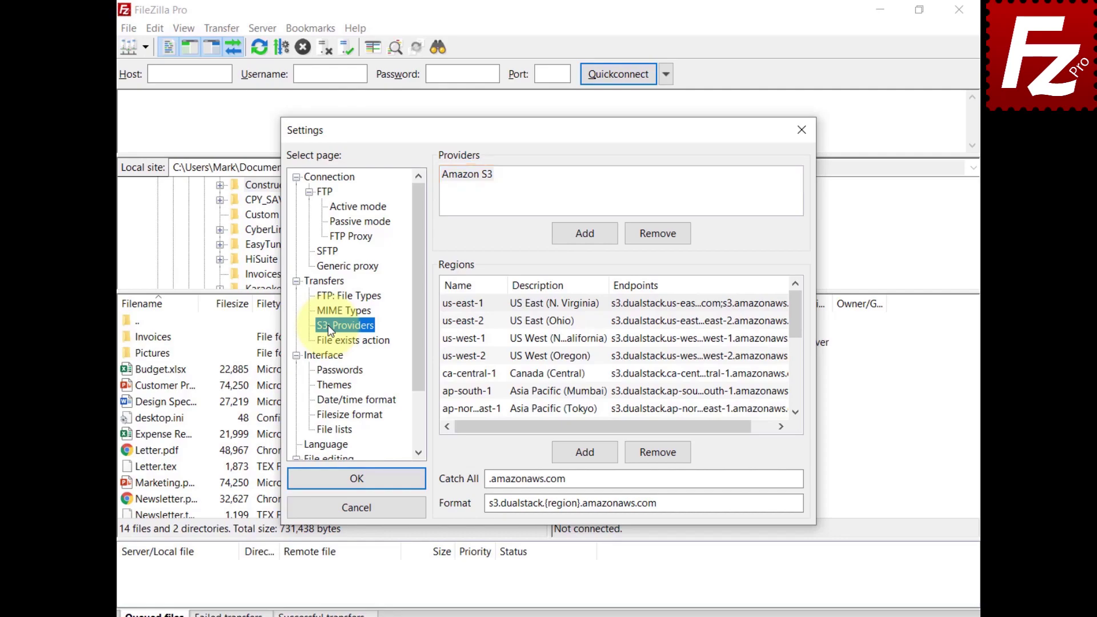
click(589, 233)
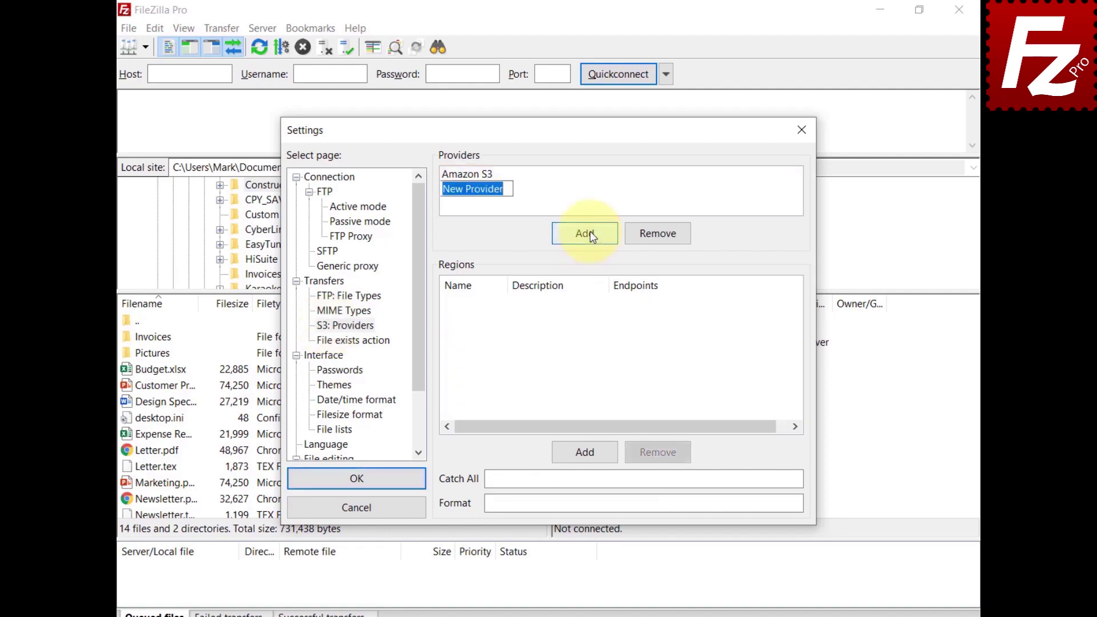
text(StackPath)
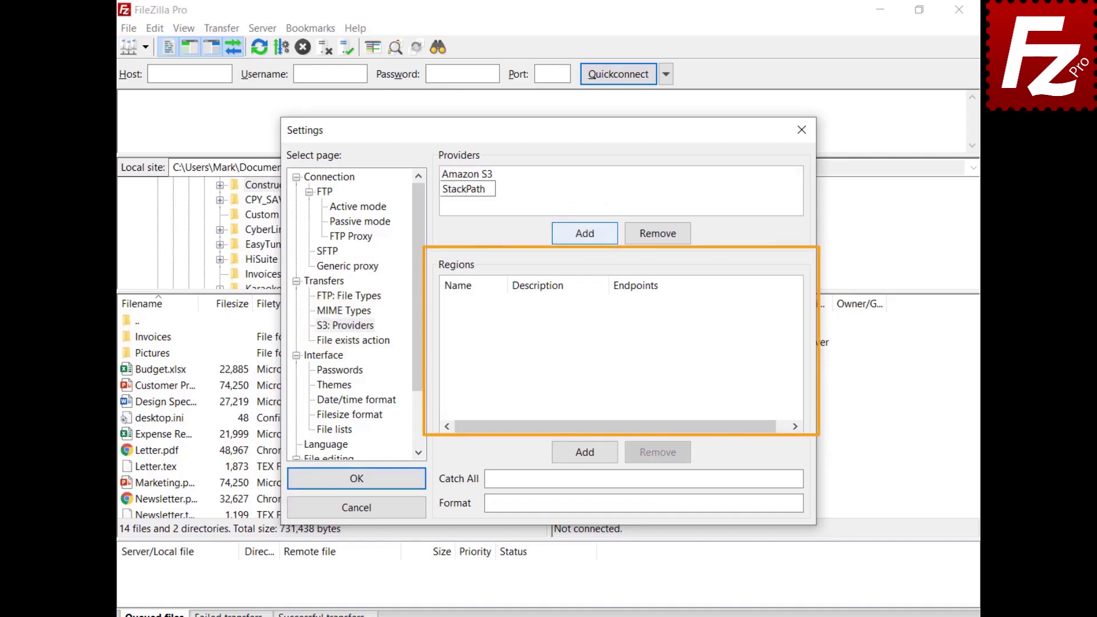
Add the us-east region with description 'US East 1' and its pasted endpoint.
click(588, 453)
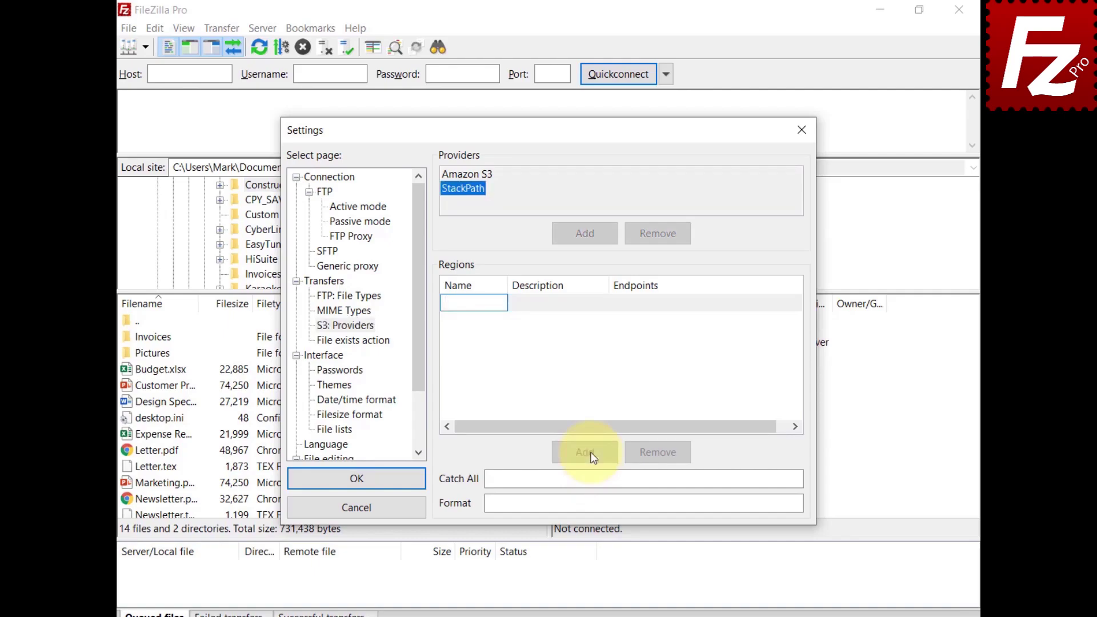
text(us-east)
click(544, 309)
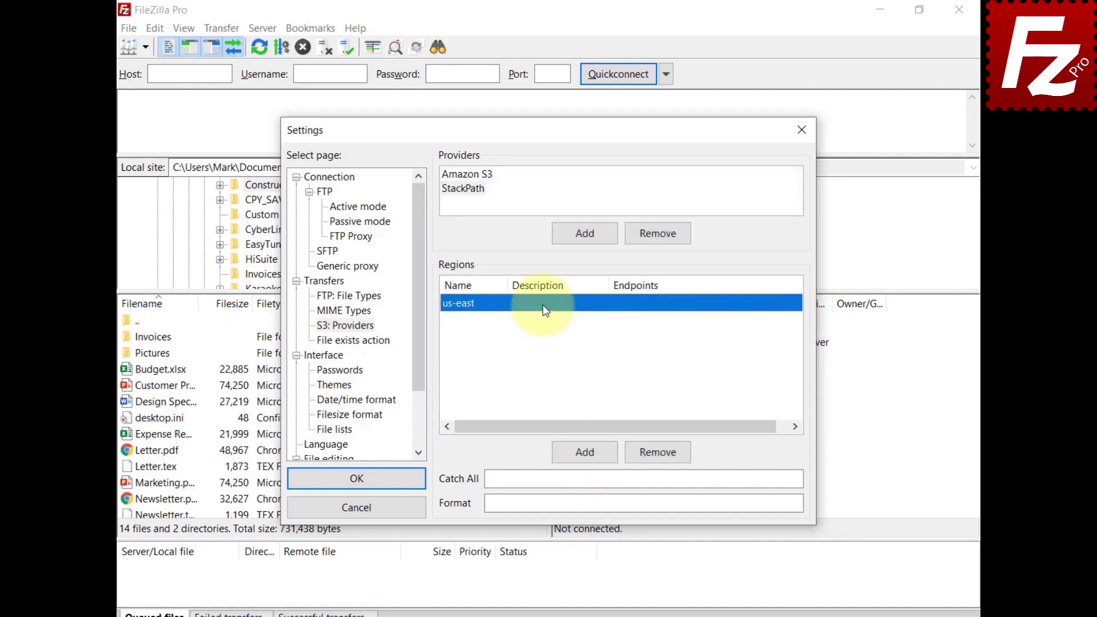
click(544, 309)
text(US East 1)
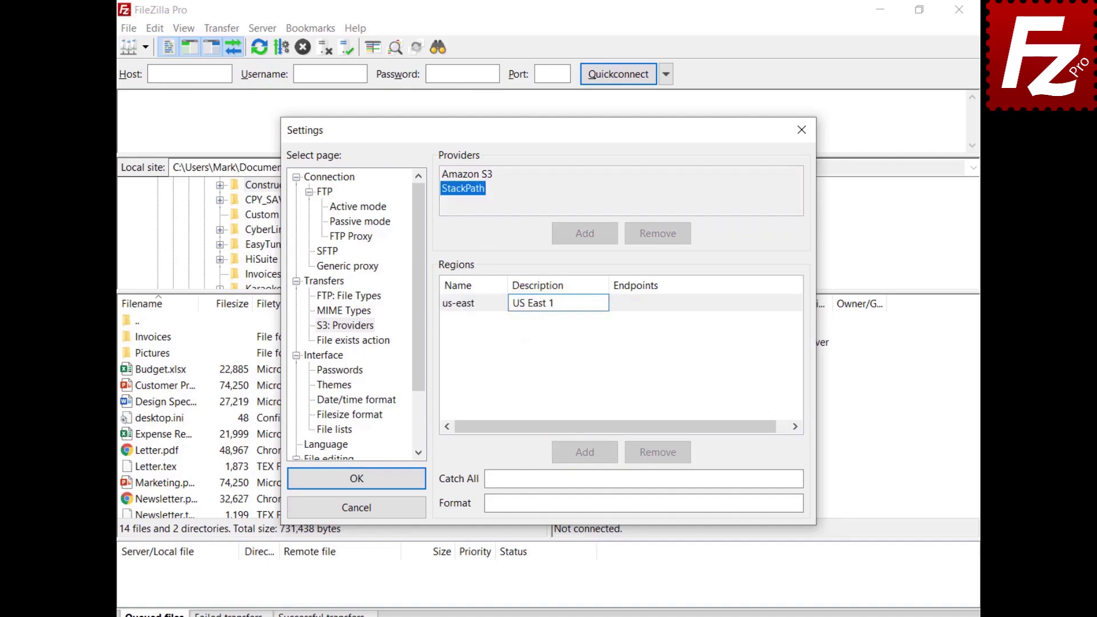
key(Return)
click(644, 299)
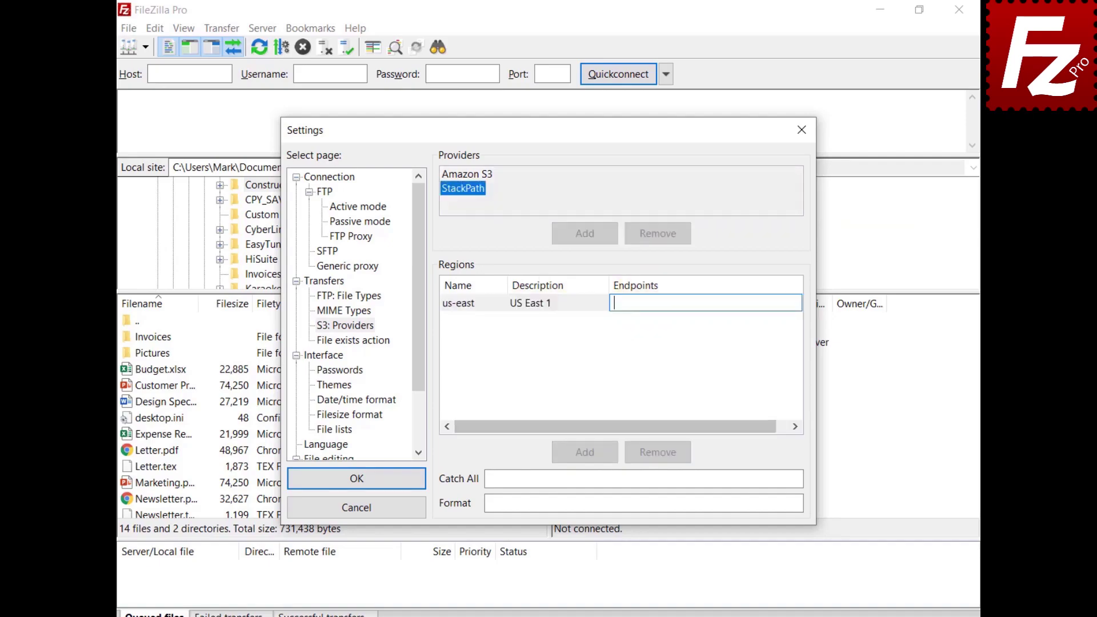
text(s3.us-east.stackpathstorage.com)
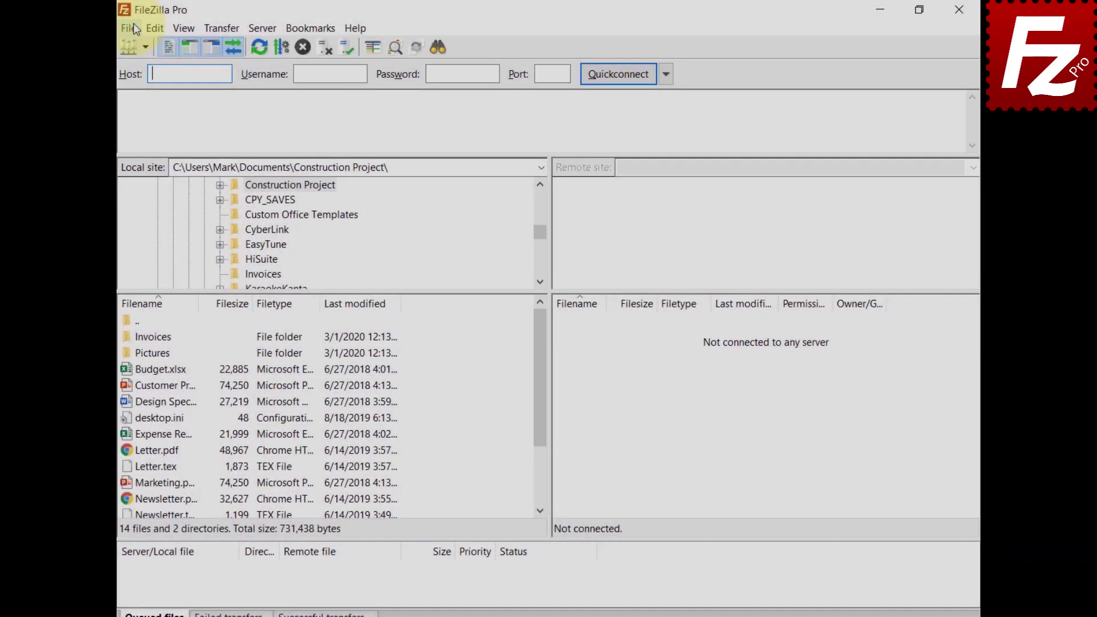
Create a new Site Manager entry named 'StackPath' using the S3 protocol.
click(130, 26)
click(132, 50)
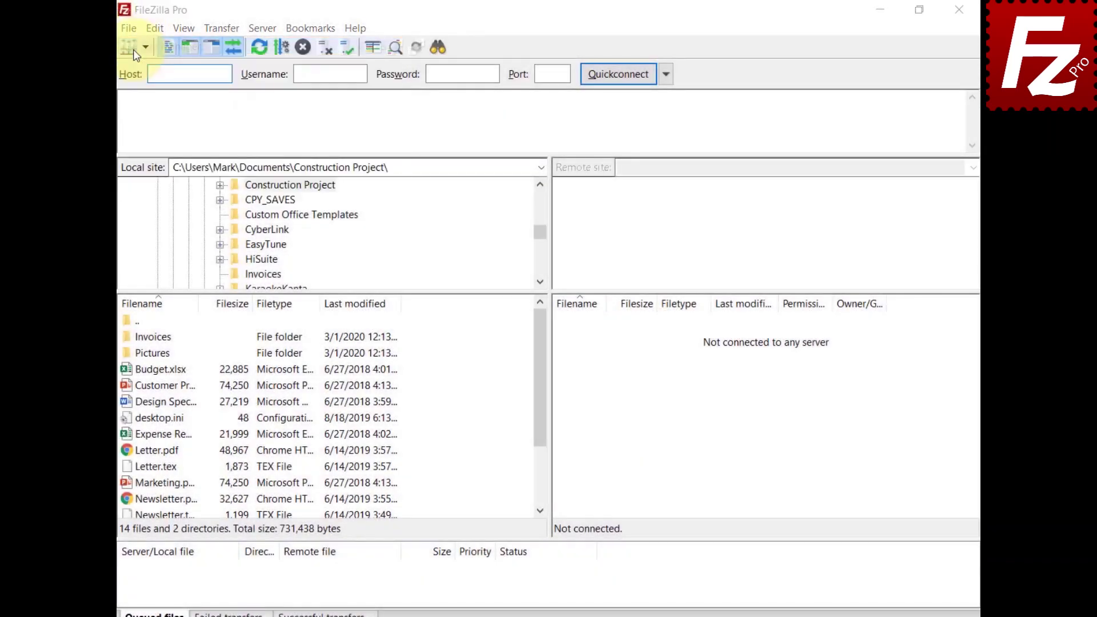
click(347, 419)
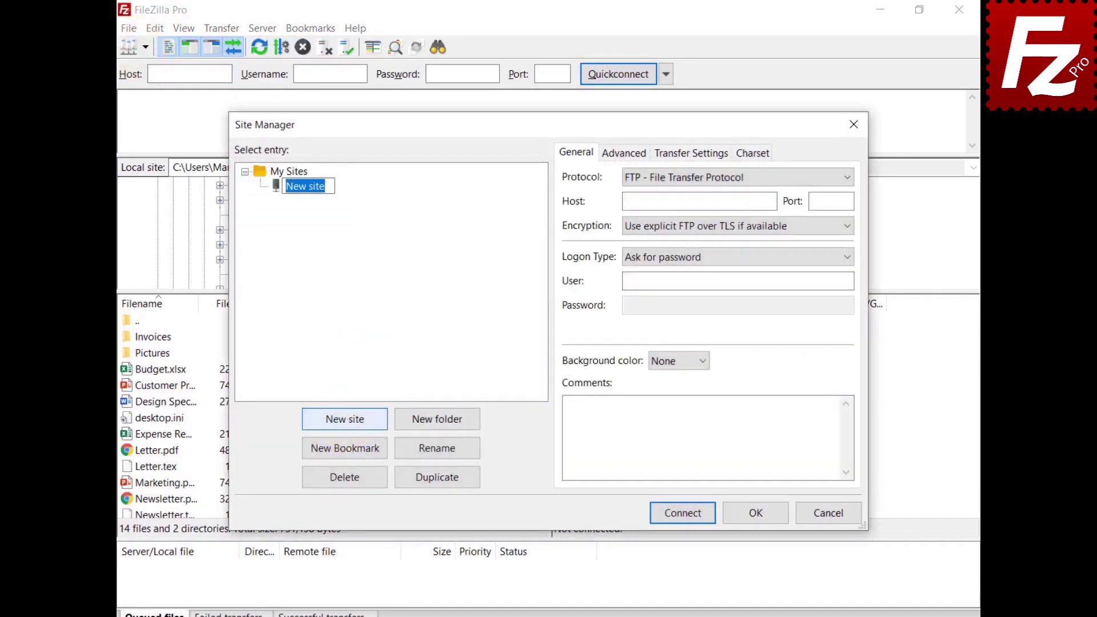
text(StackPath)
key(Return)
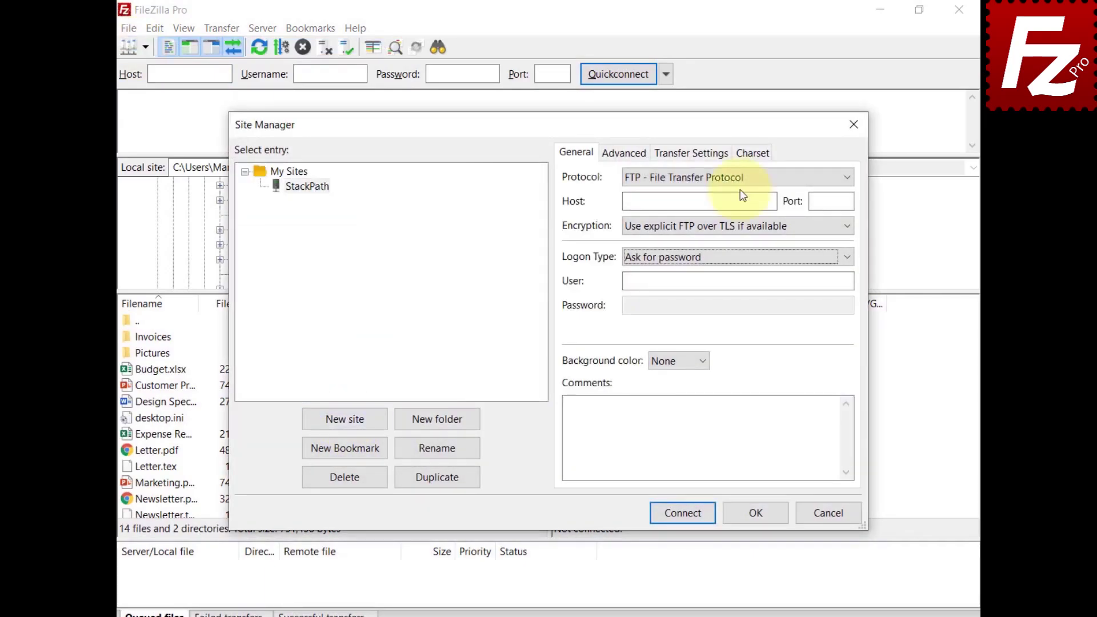
click(739, 177)
click(744, 225)
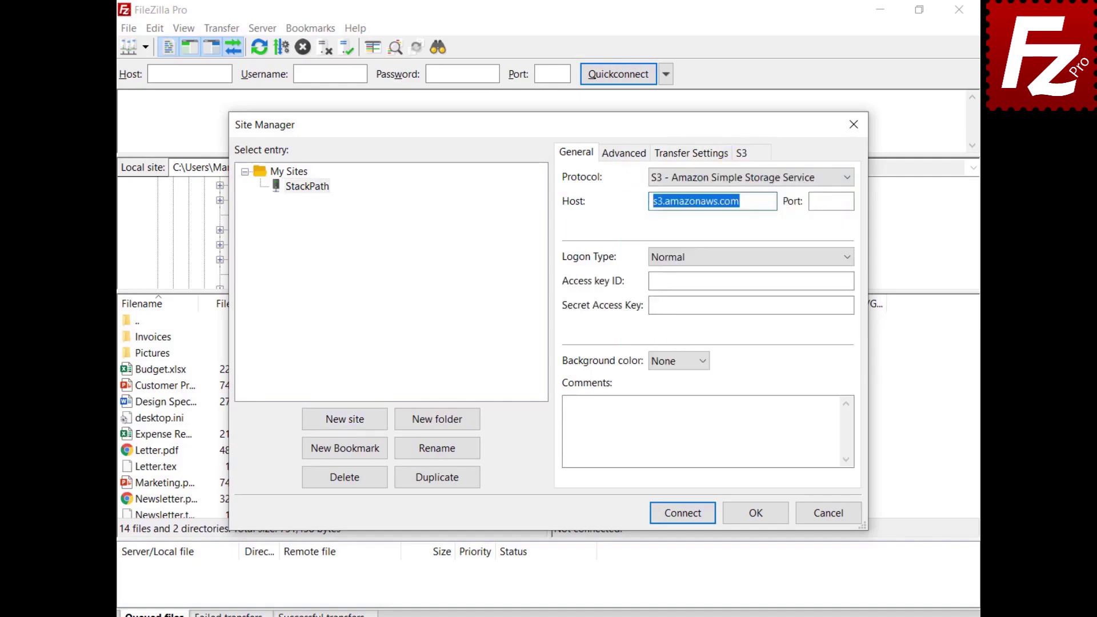
Paste the stackpathstorage.com host, access key ID and secret access key.
key(ctrl+v)
click(751, 281)
key(ctrl+v)
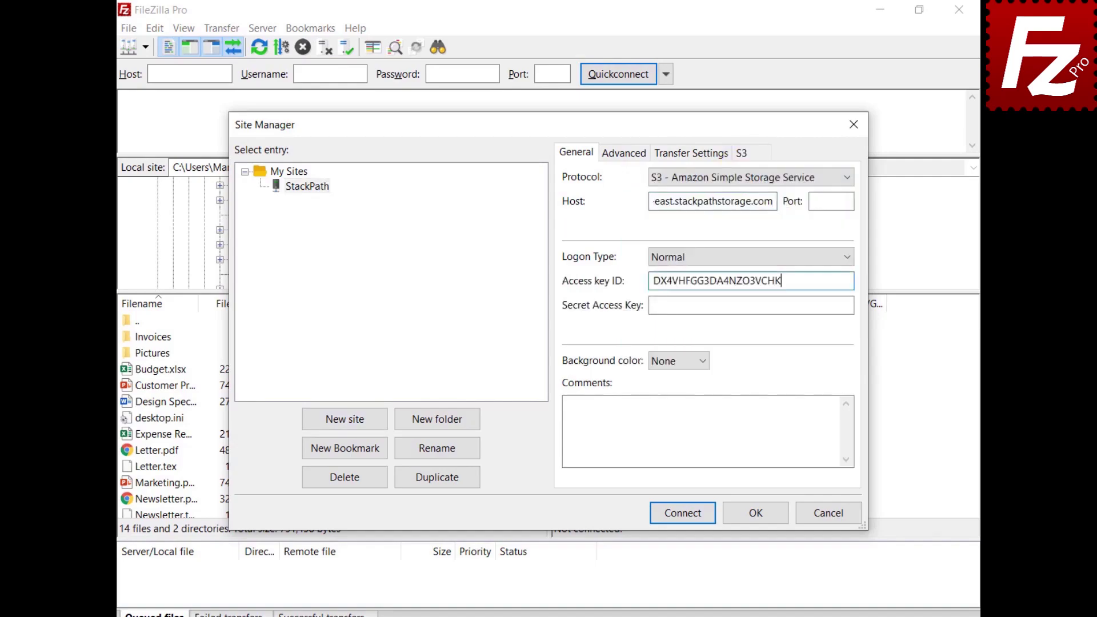
click(751, 305)
key(ctrl+v)
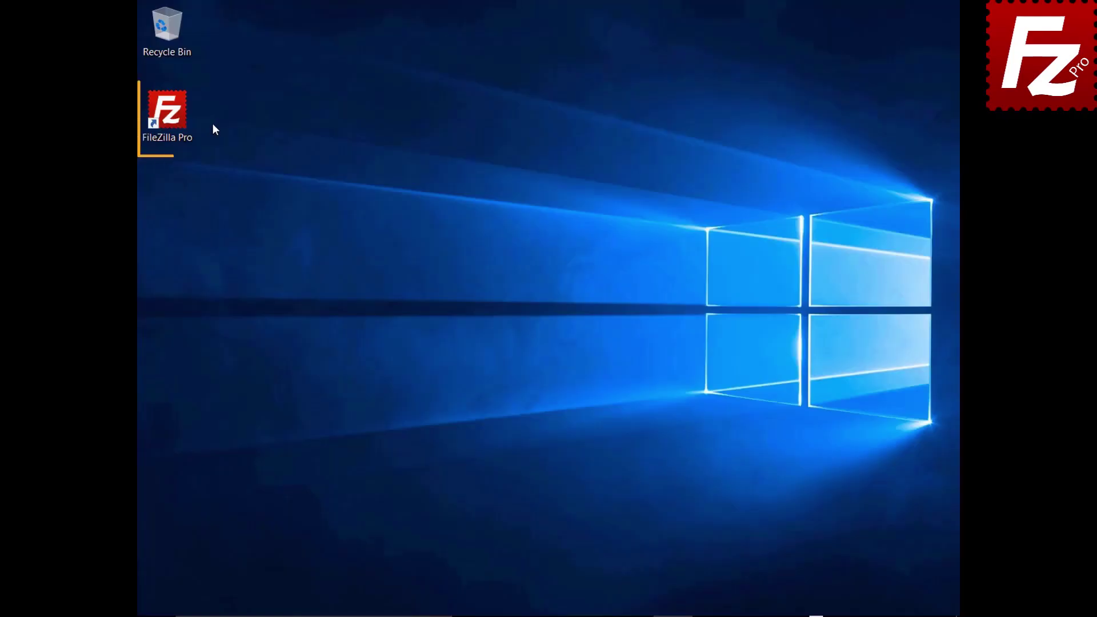
Launch FileZilla Pro and add a new S3 provider named 'Wasabi'.
double_click(174, 118)
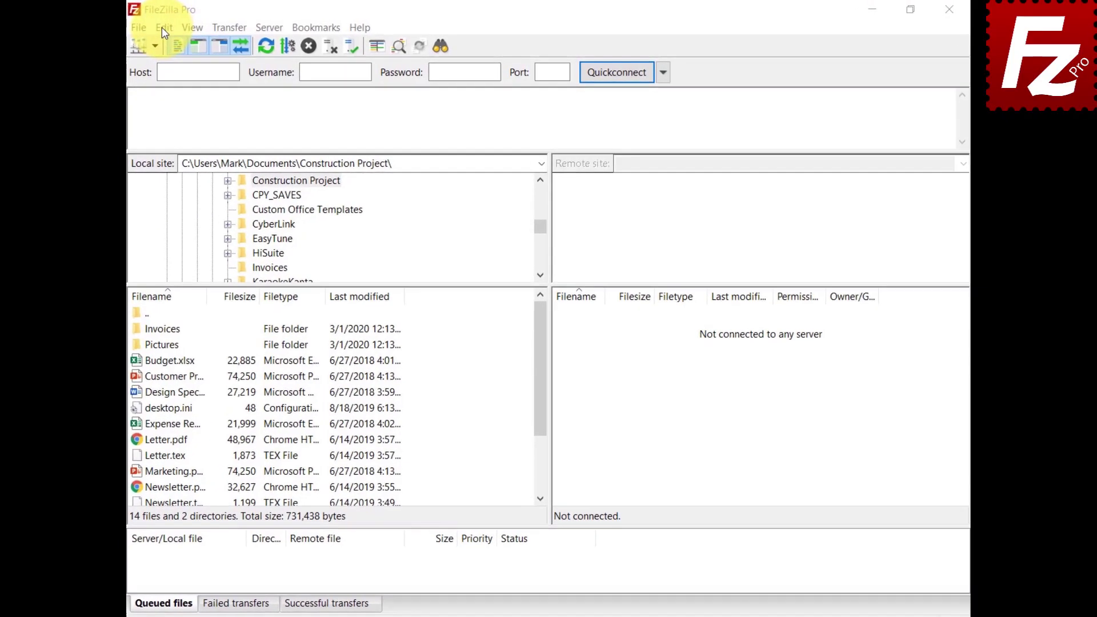
click(161, 27)
click(160, 82)
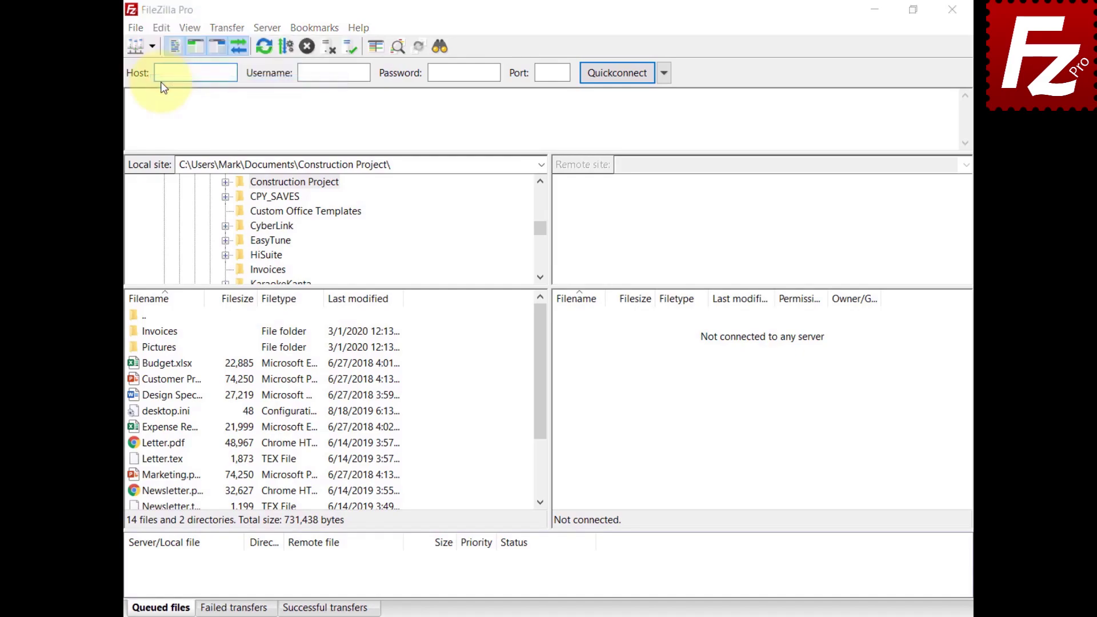
click(343, 320)
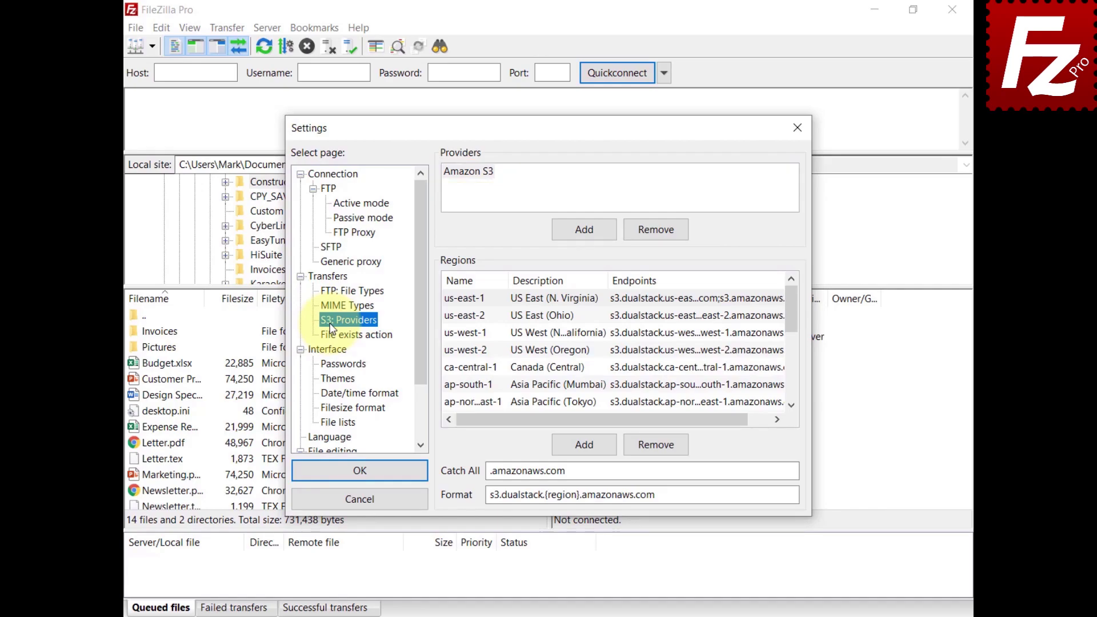
click(585, 231)
text(Wasabi)
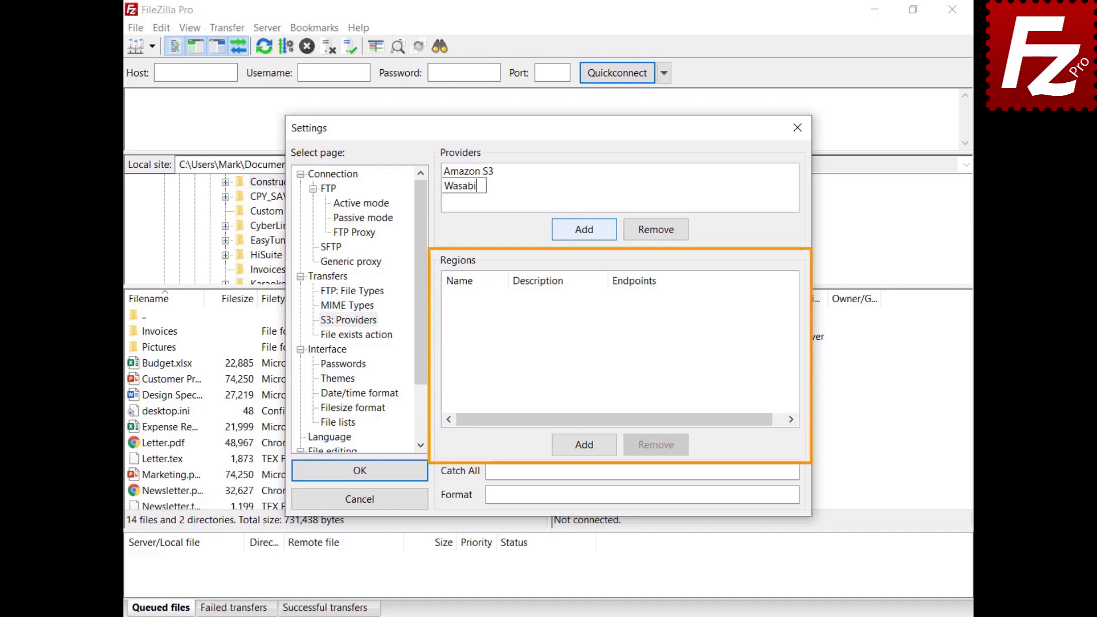
Add region us-east-1 with description 'US East 1' and endpoint s3.wasabisys.com.
click(585, 445)
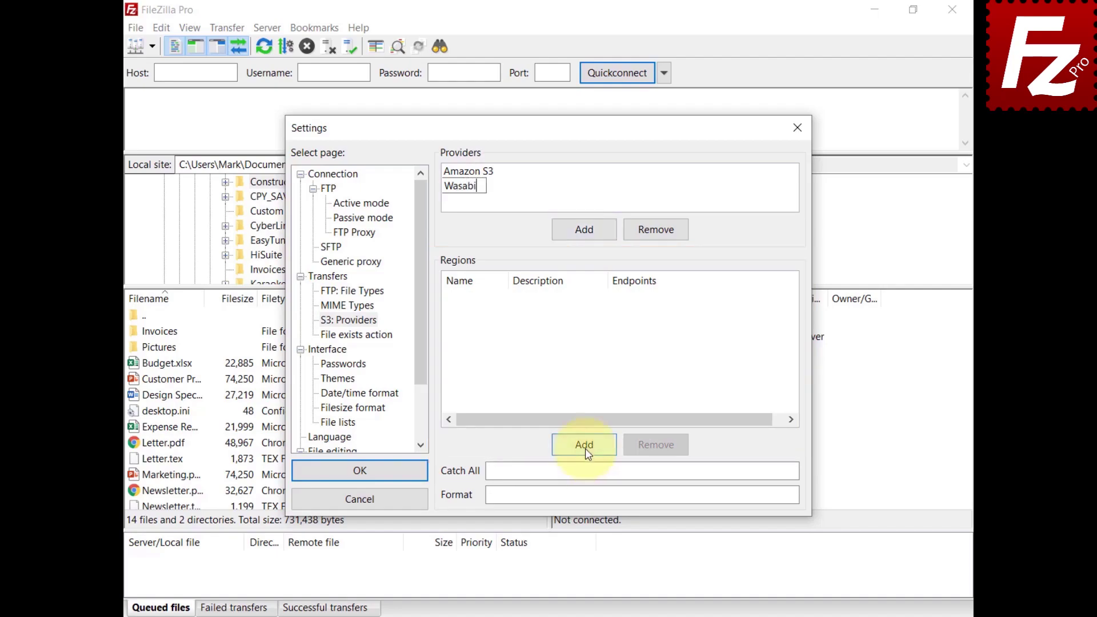
text(us-east-1)
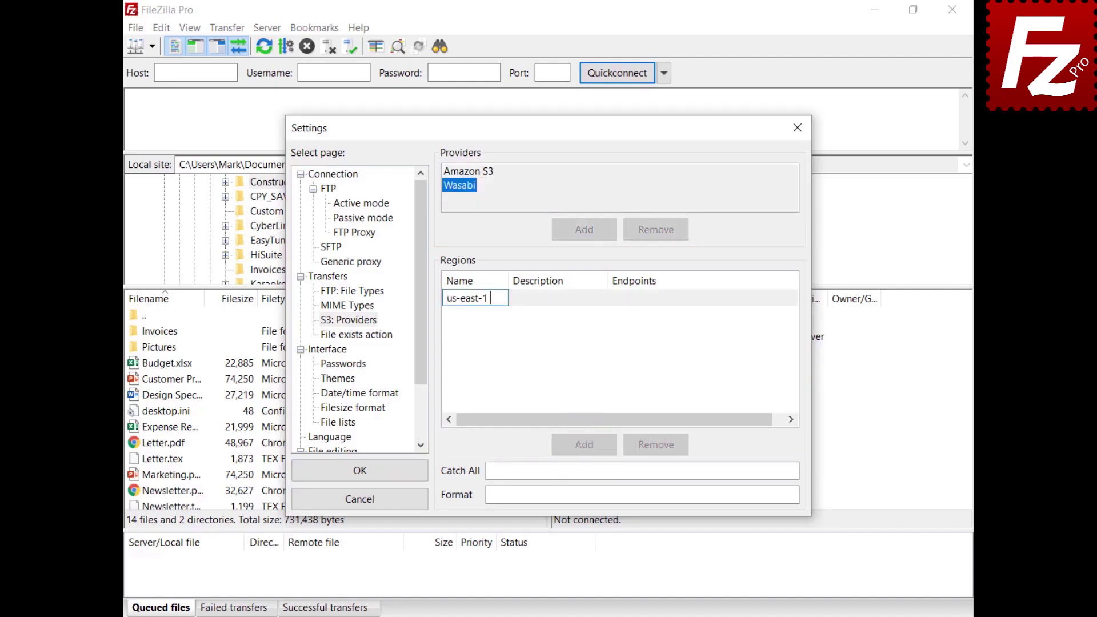
key(Return)
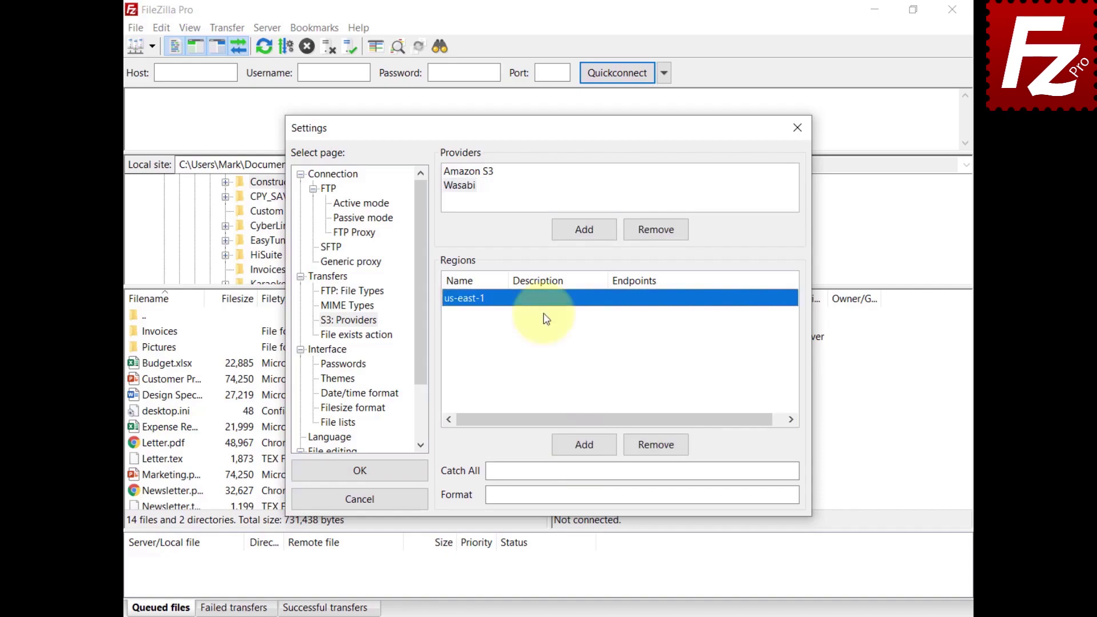
click(547, 299)
text(US East 1)
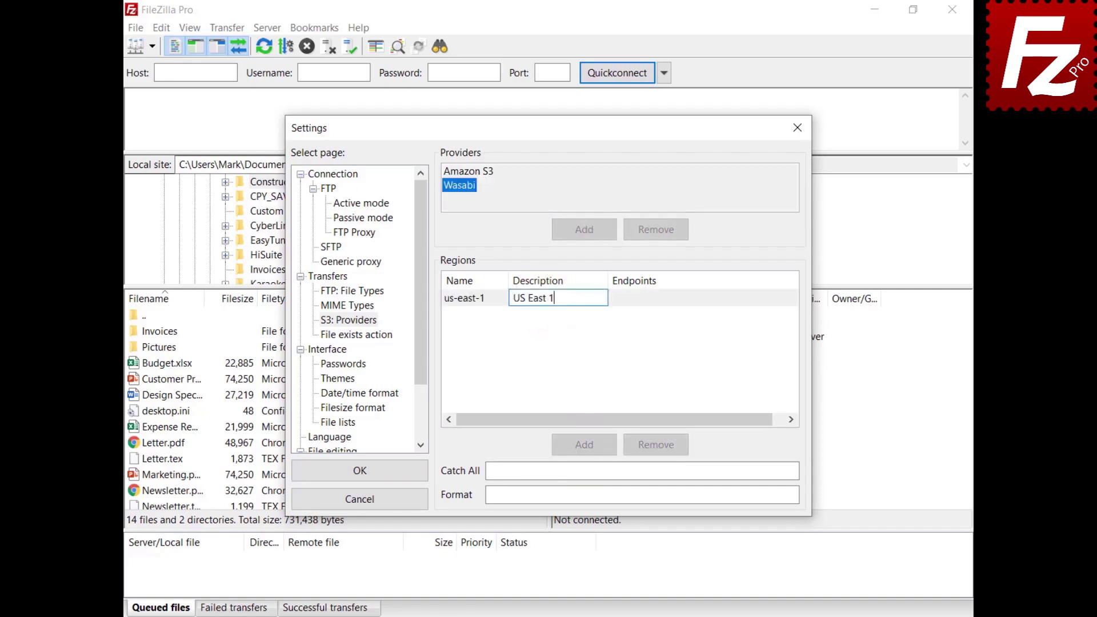
key(Return)
click(642, 301)
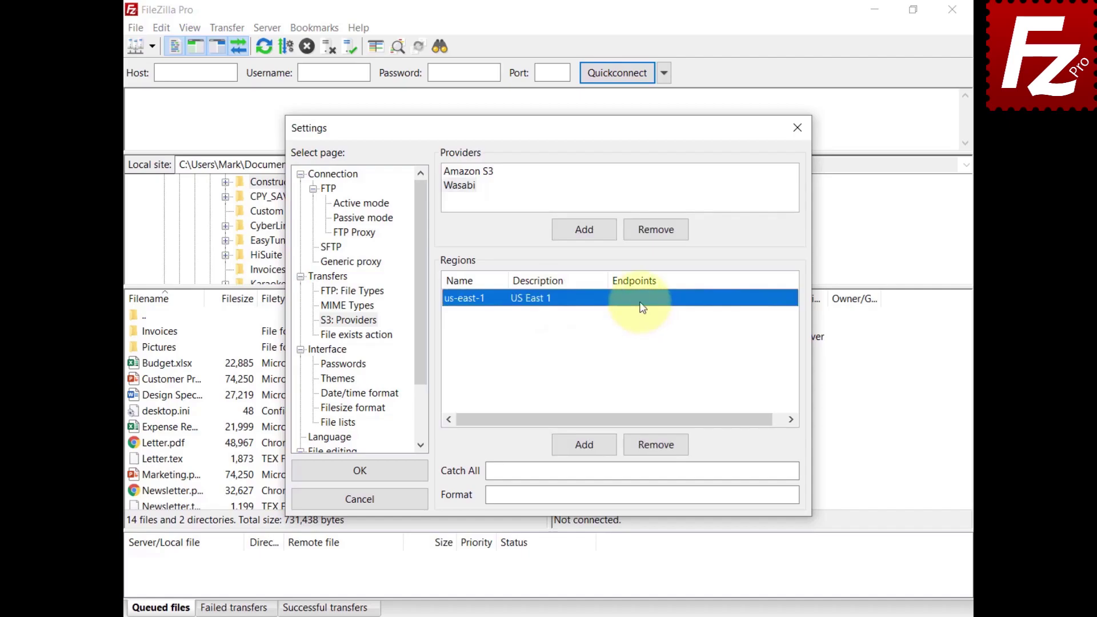
text(s3.wasabisys.com)
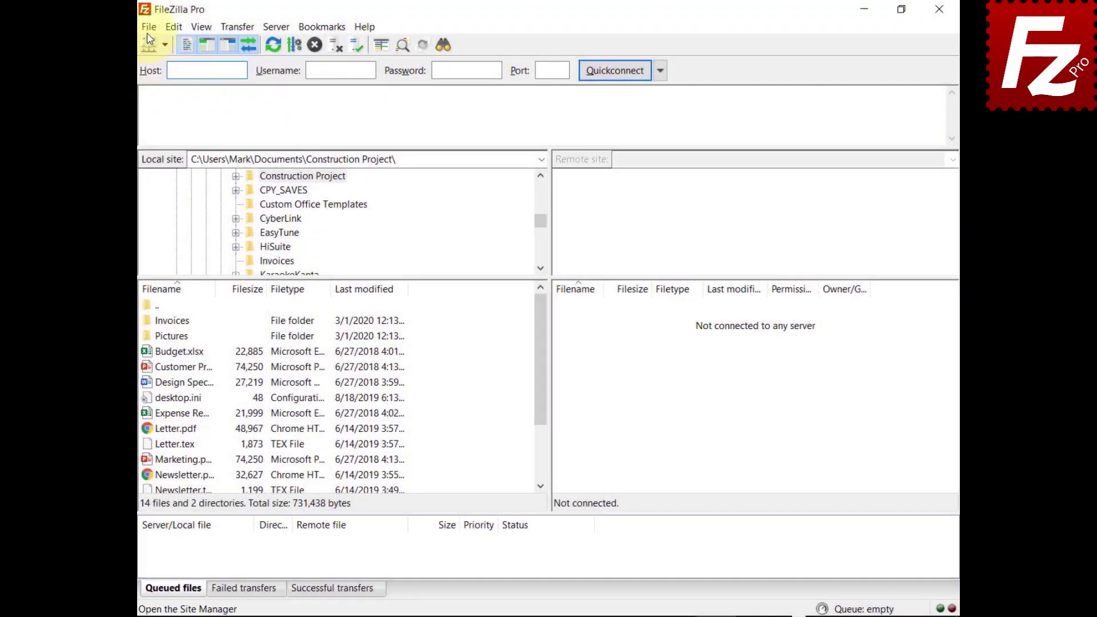
Create a new Site Manager entry named 'Wasabi' using the S3 protocol.
click(149, 27)
click(158, 43)
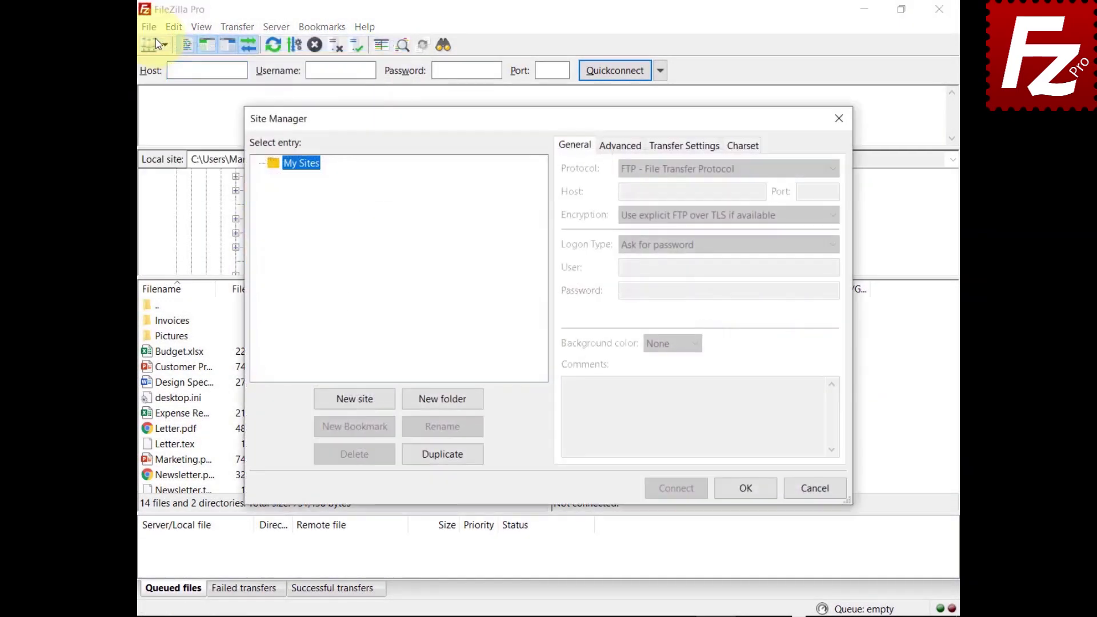
click(360, 400)
text(W)
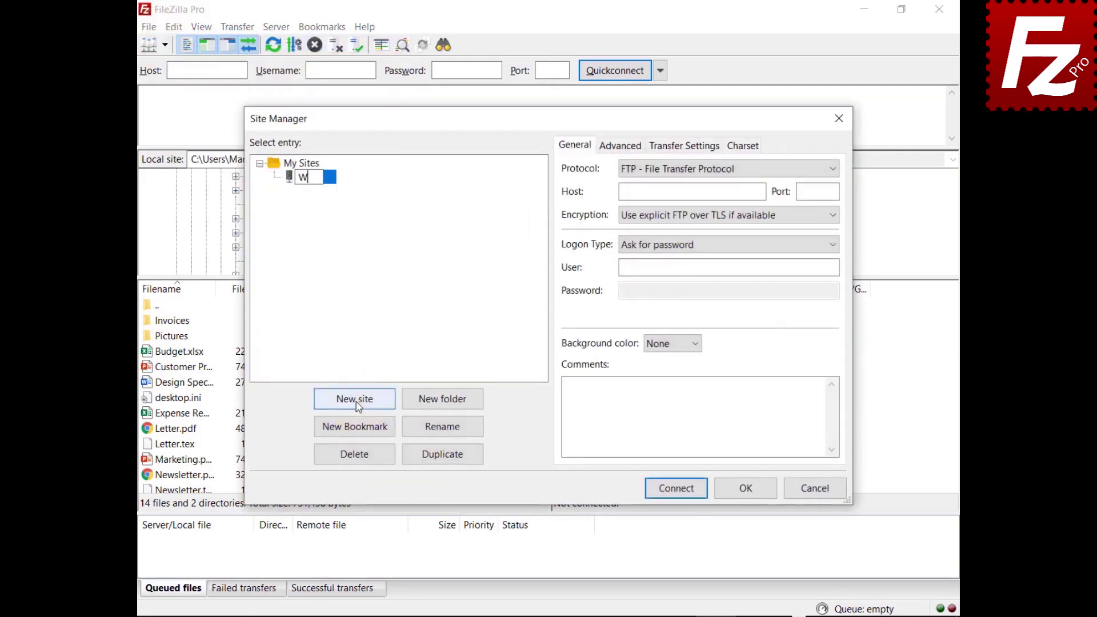
text(asabi)
click(706, 168)
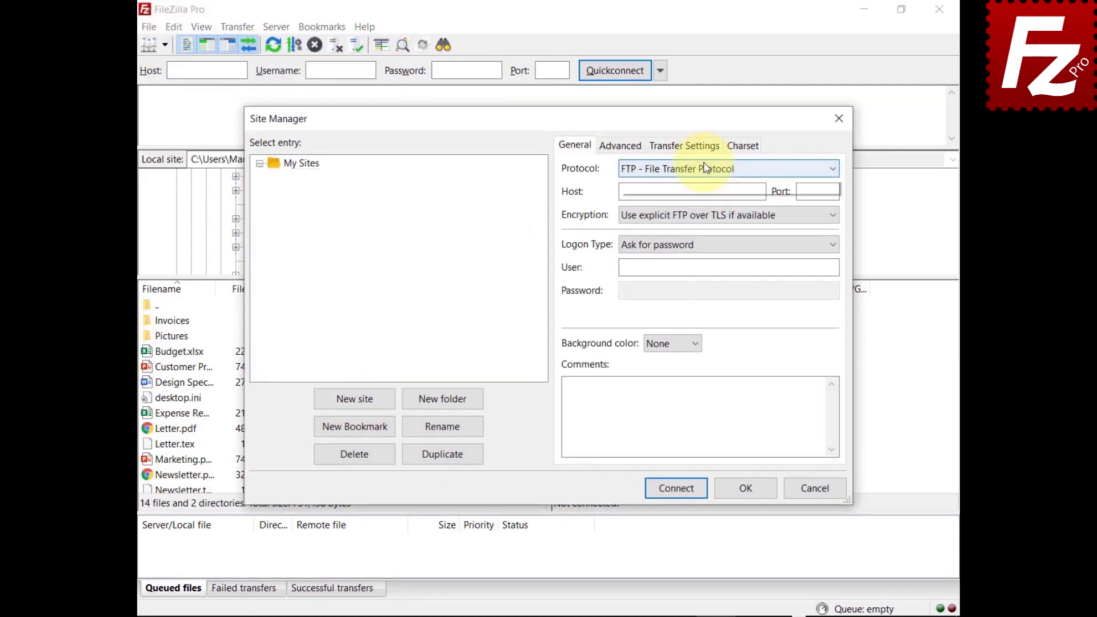
click(706, 211)
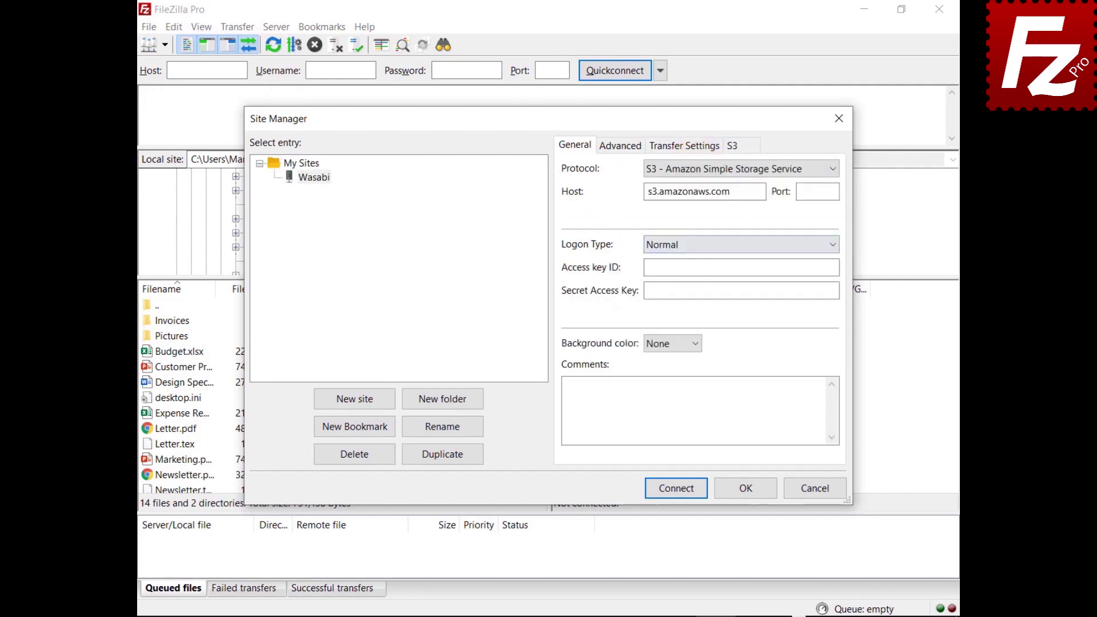
Set the host to s3.wasabisys.com and paste the access key ID and secret access key.
key(Tab)
text(s3.wasabisys.com)
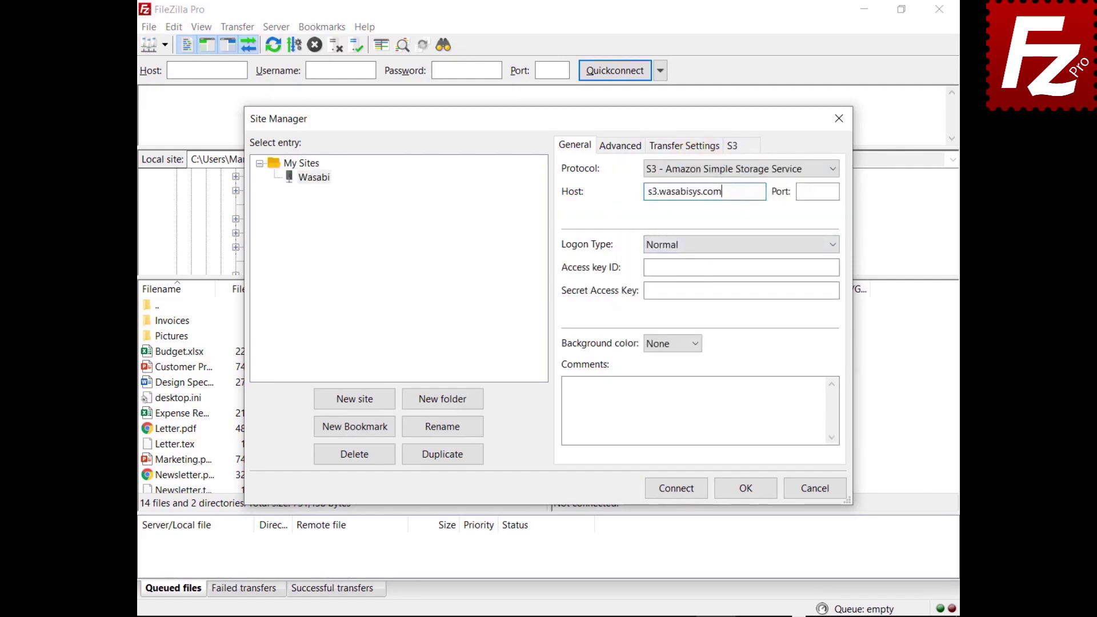
click(743, 267)
key(ctrl+v)
click(838, 290)
key(ctrl+v)
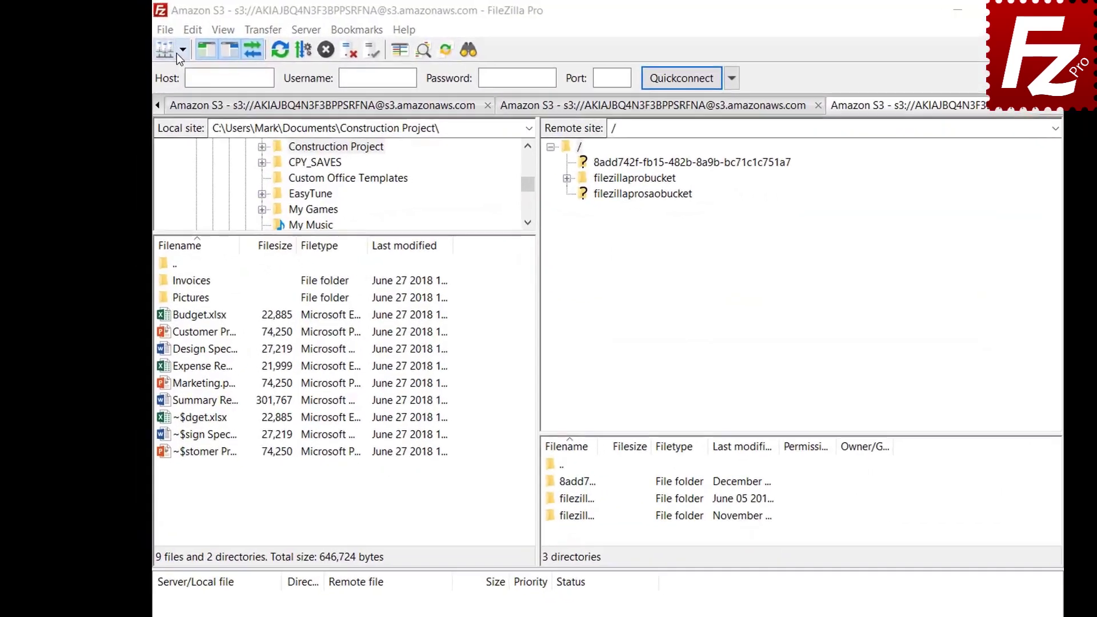
Connect to the Amazon S3 site and open S3 Bucket Lifecycle Policies for filezillaprobucket.
click(187, 52)
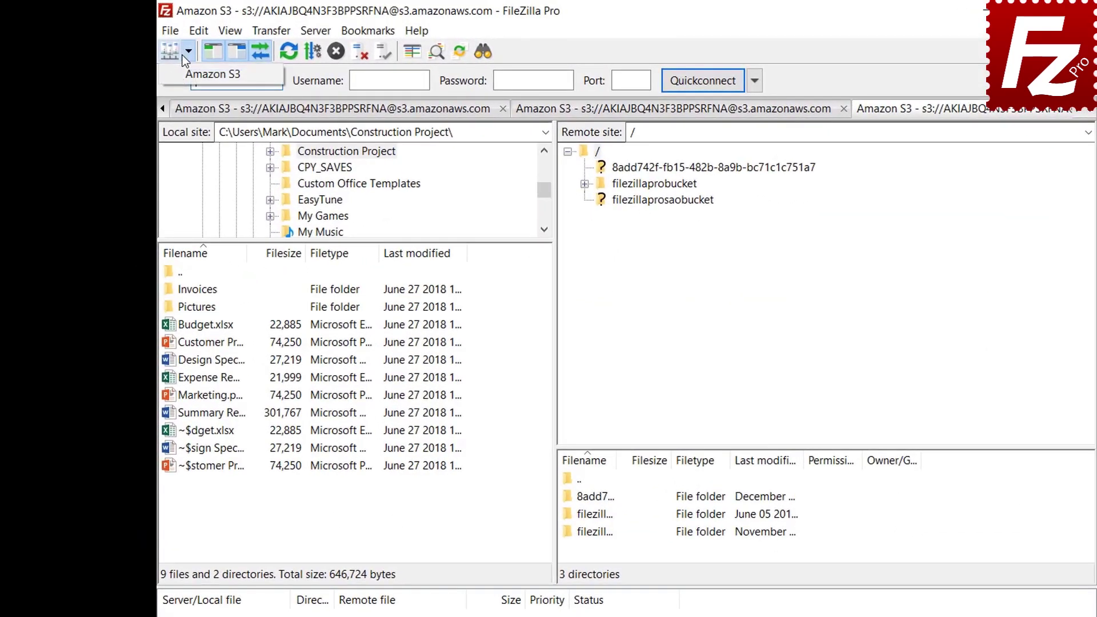
click(180, 78)
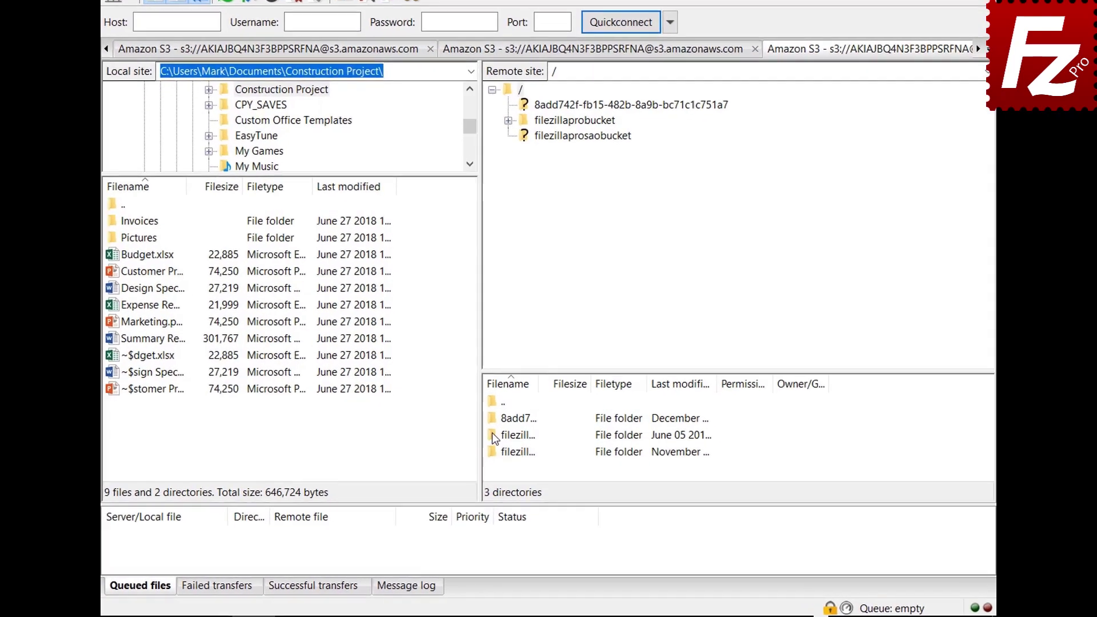
right_click(490, 423)
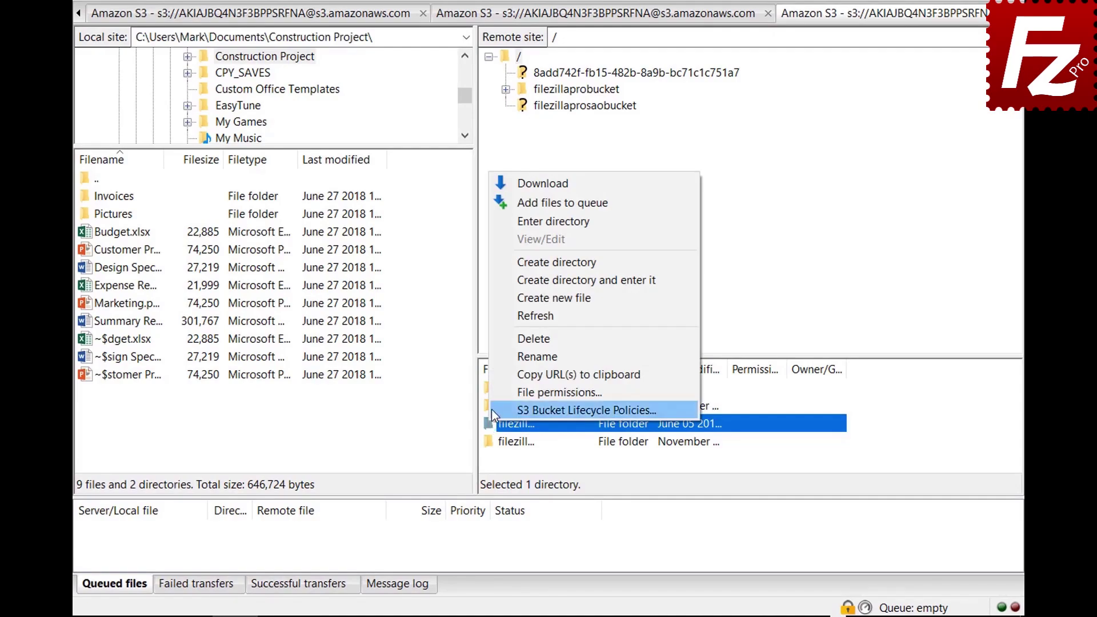
click(491, 409)
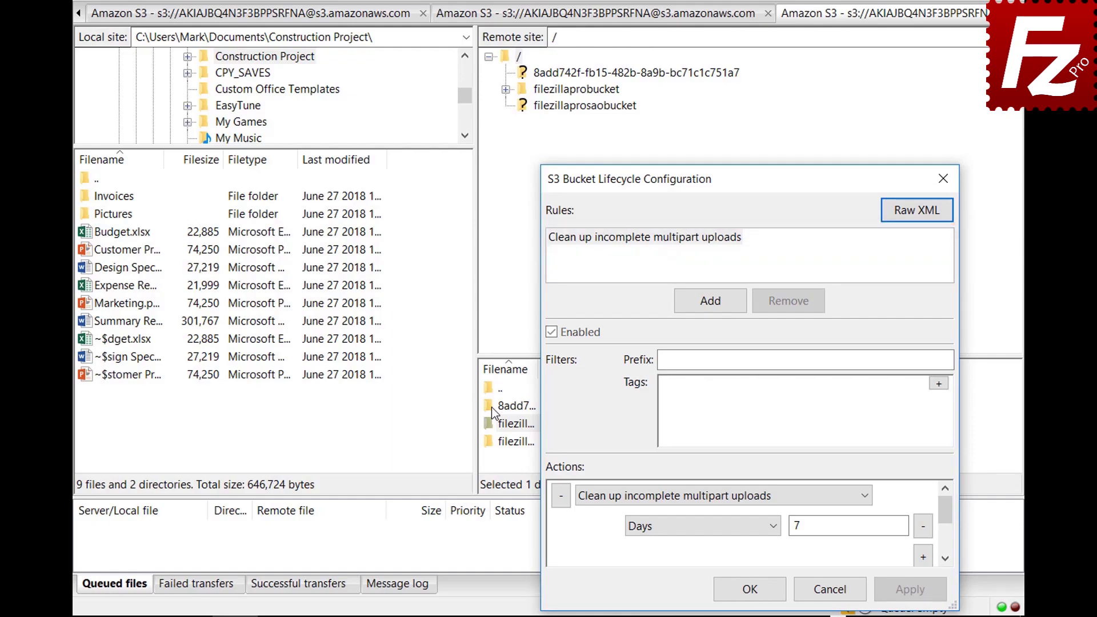
Add a lifecycle rule named 'Archive old site images' with prefix filter images/.
click(709, 301)
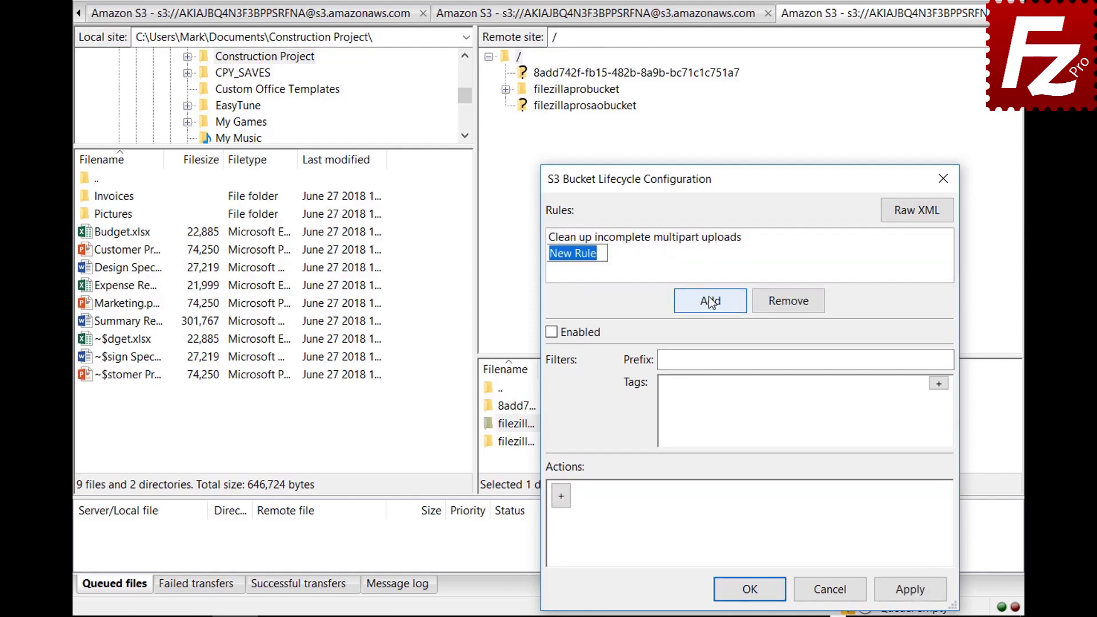
text(Archive old site image)
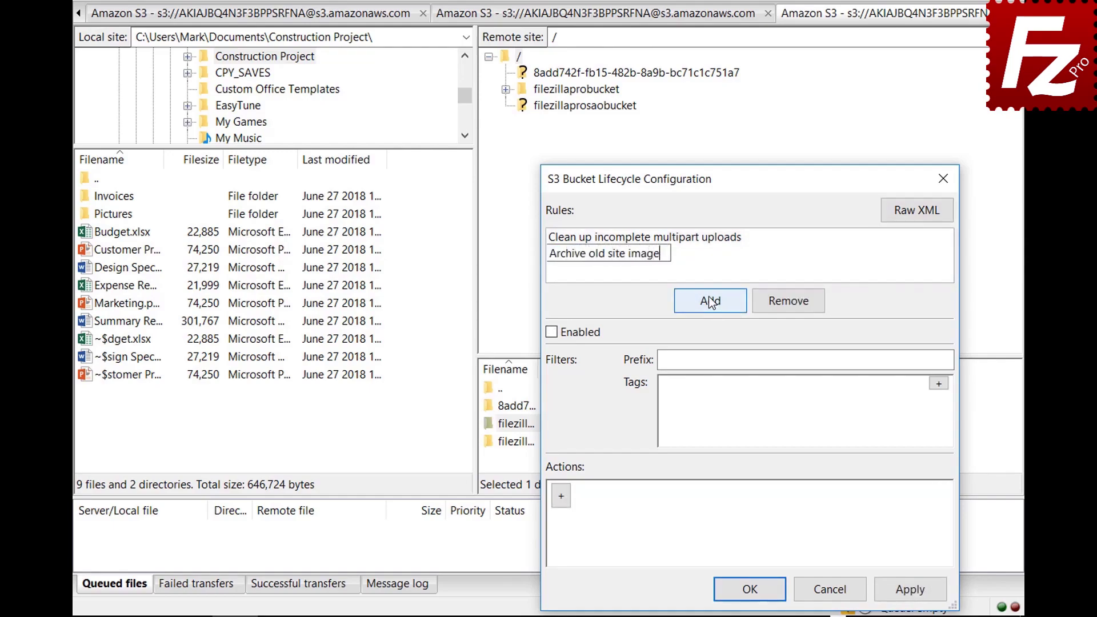
text(s)
key(Return)
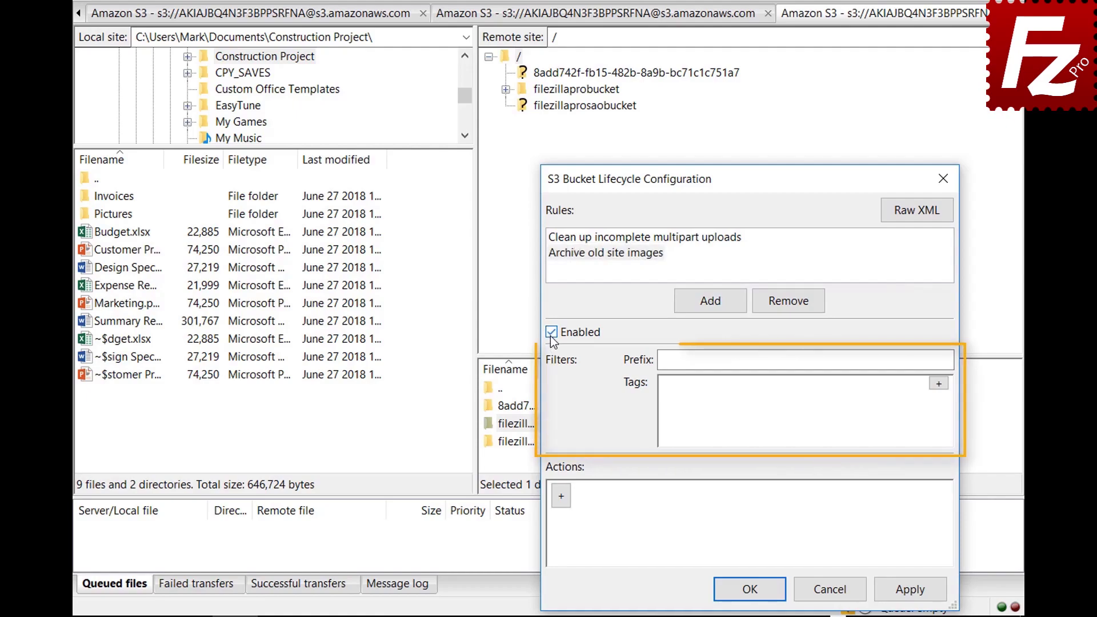
click(840, 360)
text(images/)
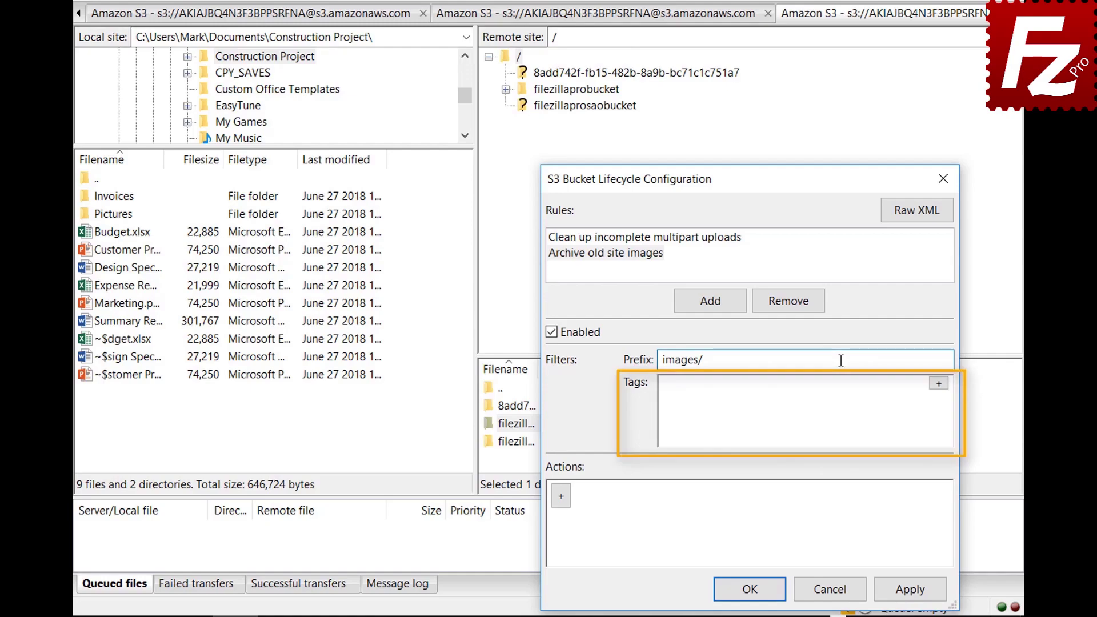
Add the tag filter location = site to the rule.
click(939, 383)
text(locati)
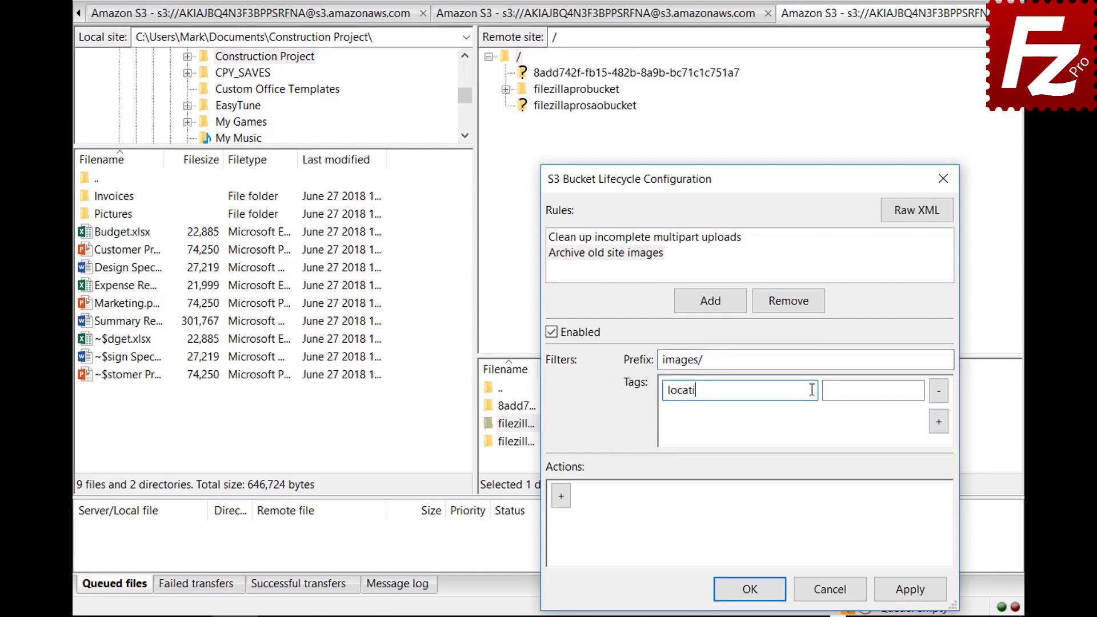
text(on)
click(917, 389)
text(site)
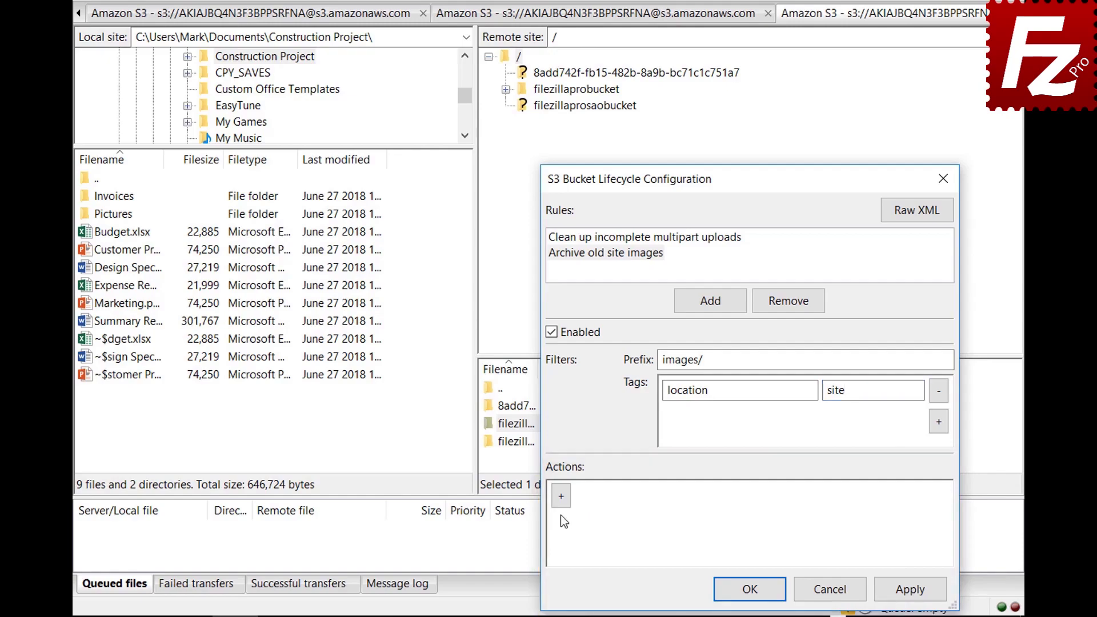
Add a Transition (current version) action with a 30-day condition.
click(561, 497)
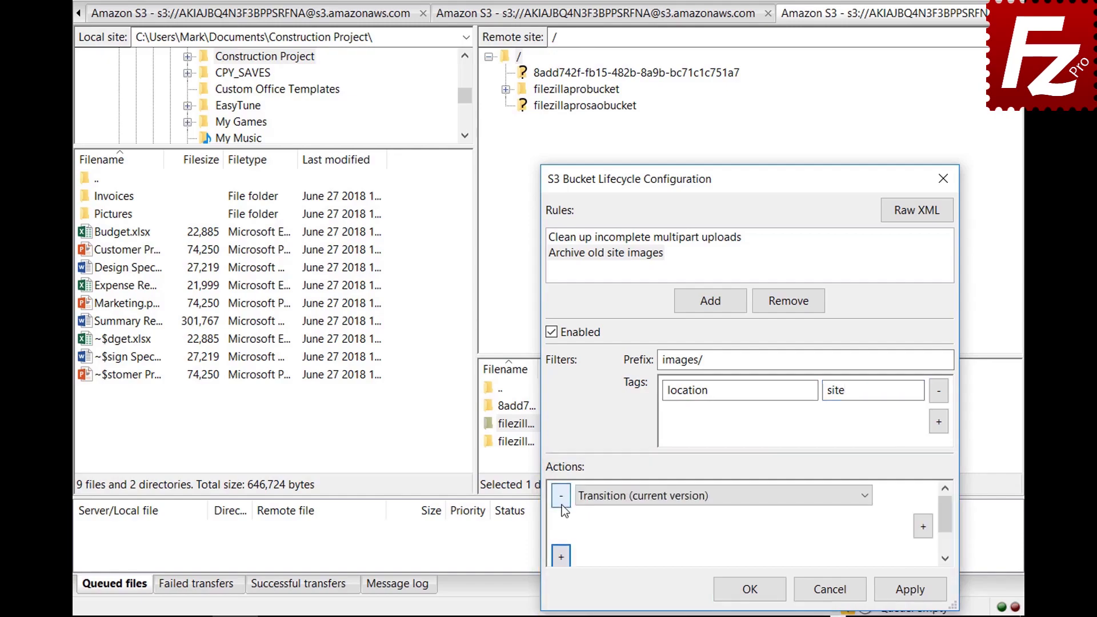
click(865, 498)
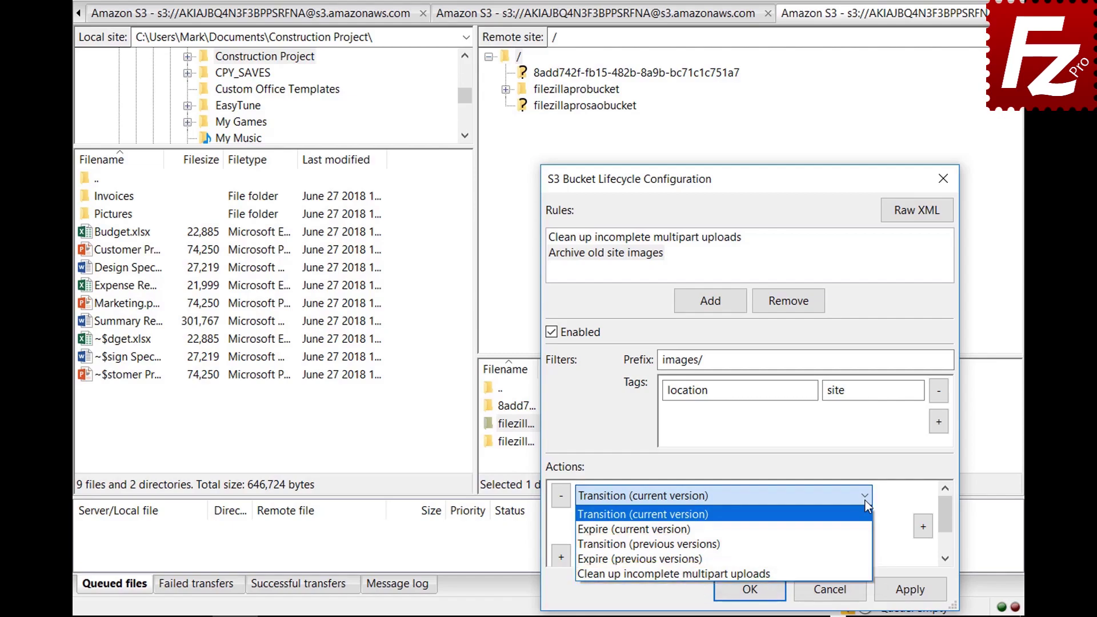
click(865, 500)
click(924, 526)
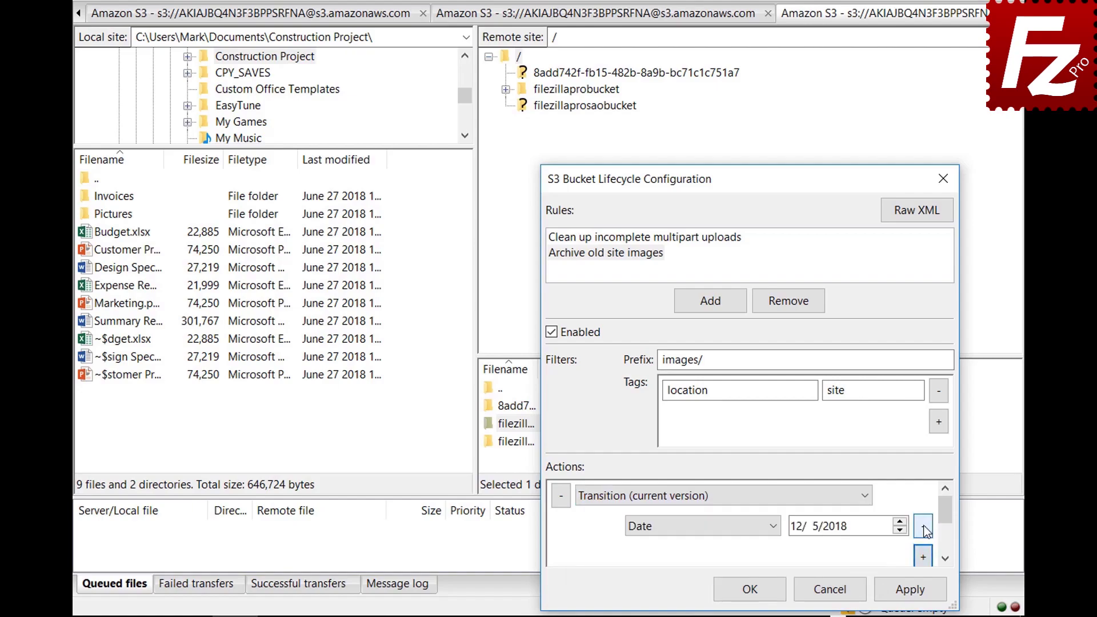
click(774, 526)
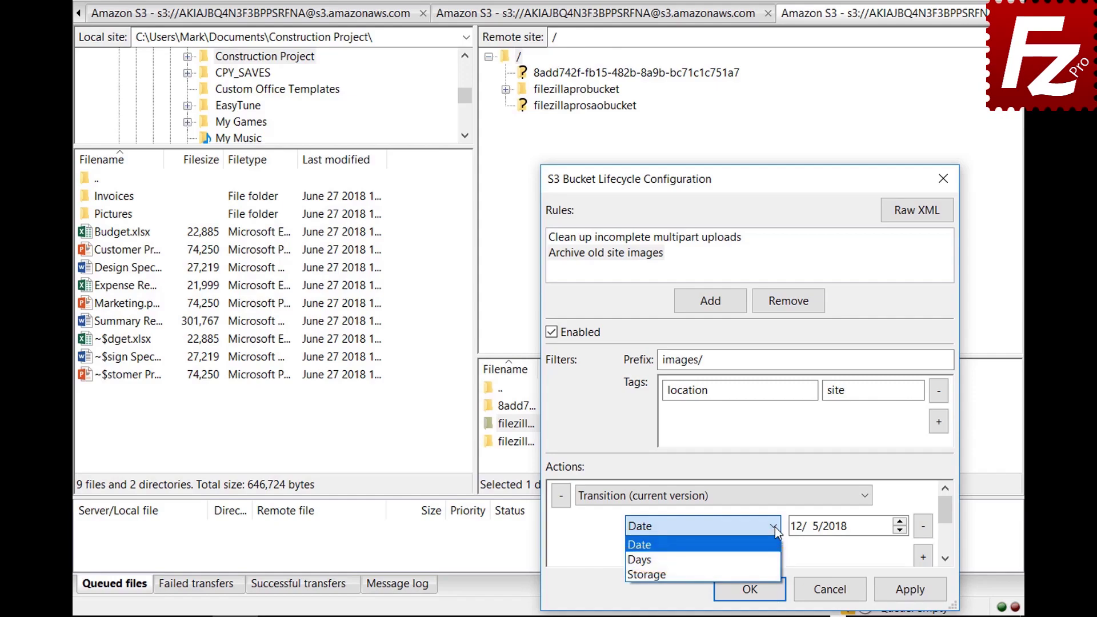
click(776, 560)
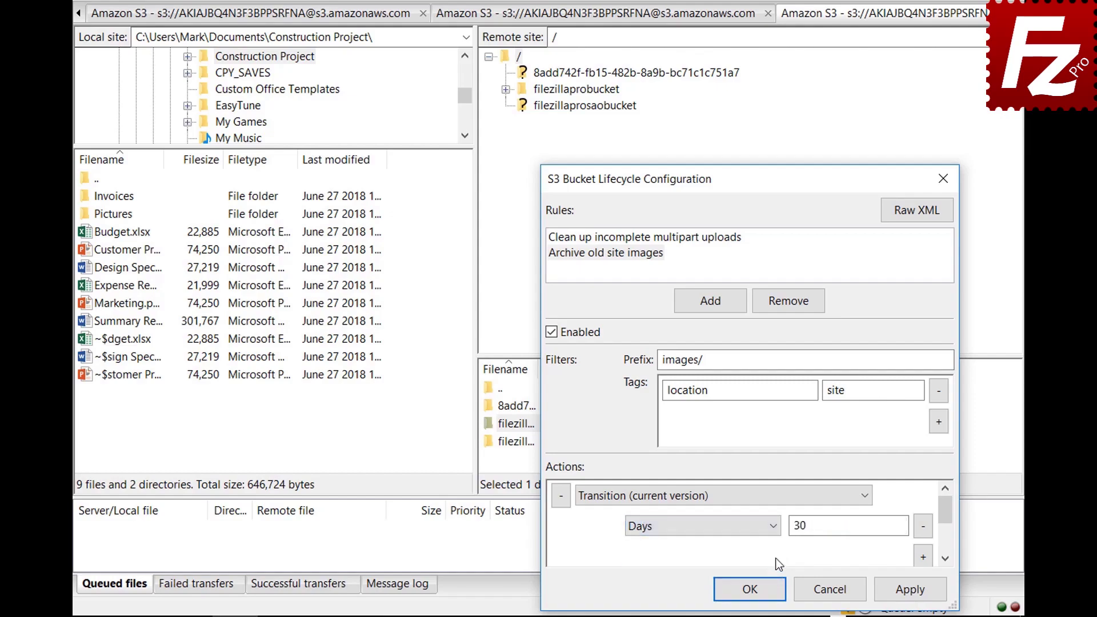
drag(947, 520, 948, 525)
Add a storage-class condition set to Glacier and save the lifecycle configuration.
click(923, 526)
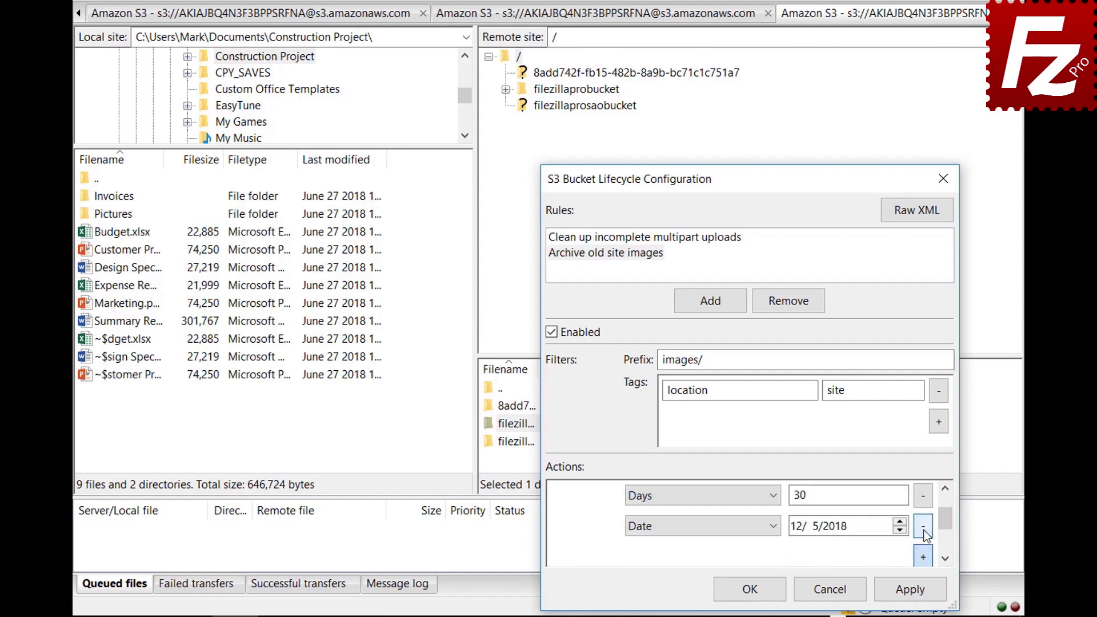
click(698, 526)
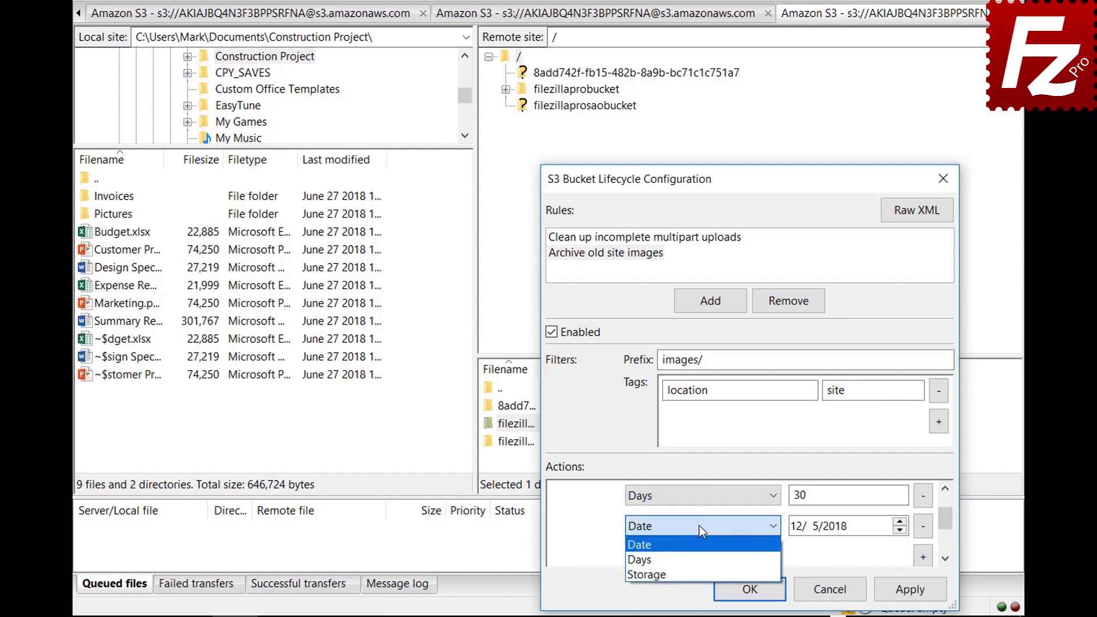
click(701, 569)
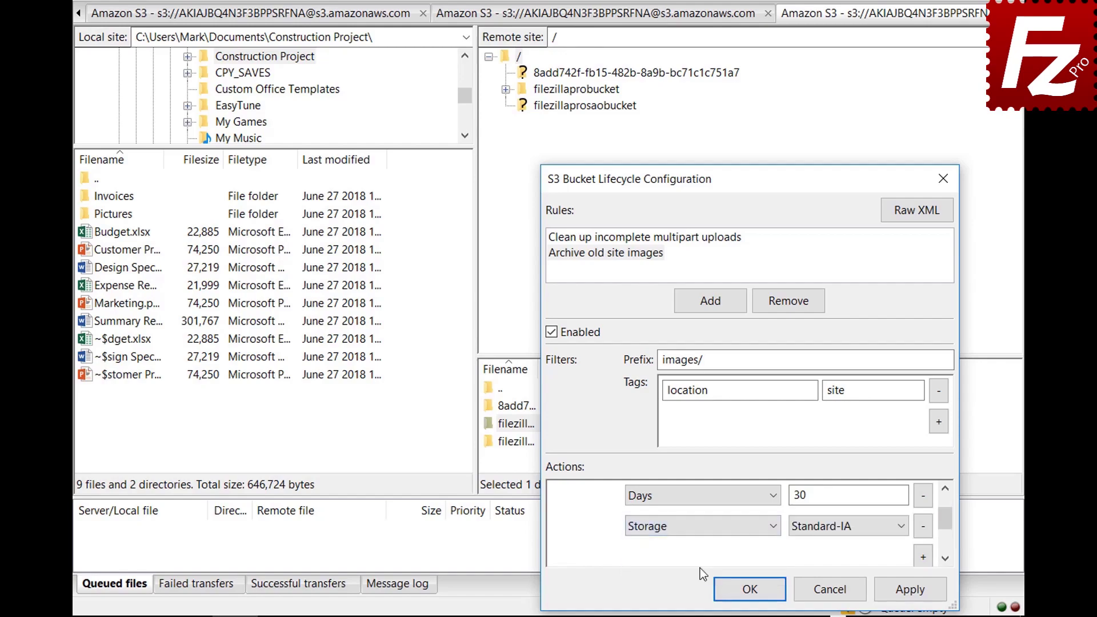
click(824, 534)
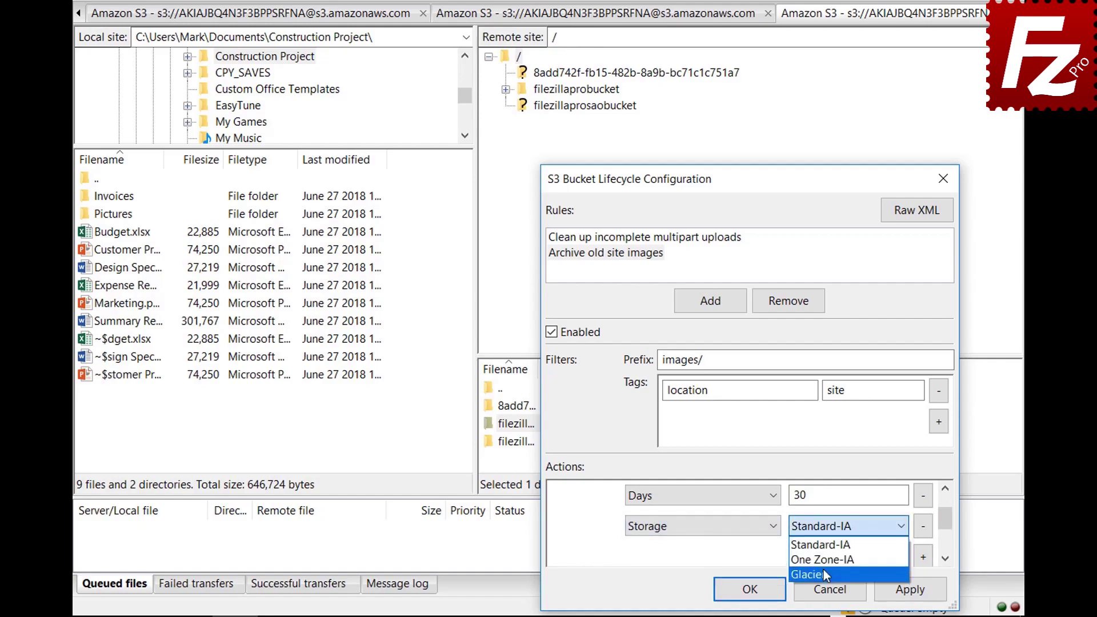
click(824, 569)
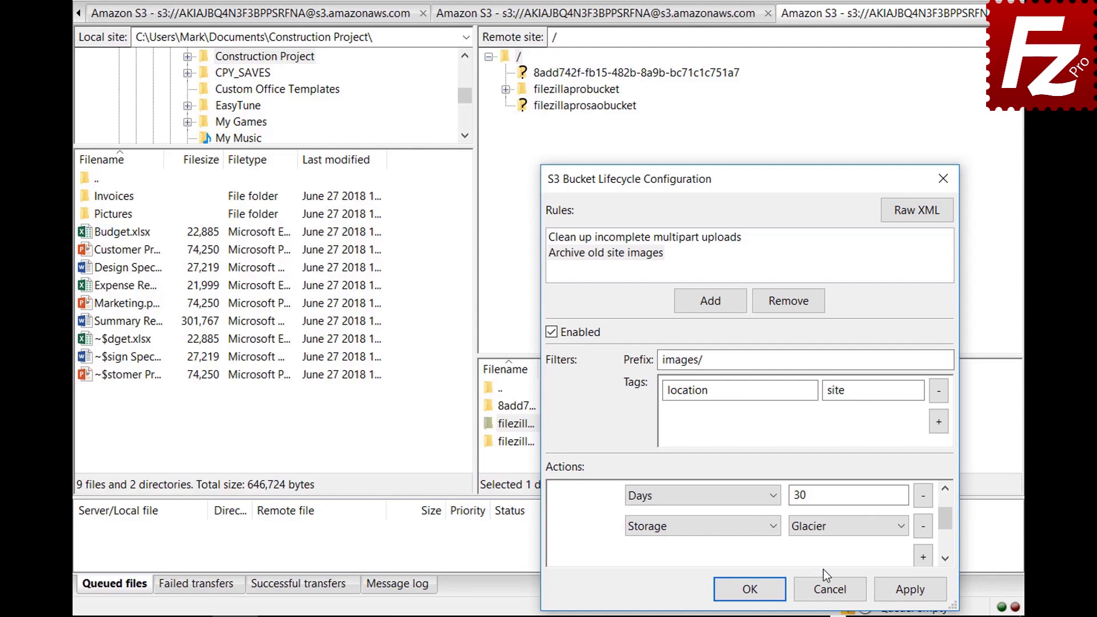
click(733, 590)
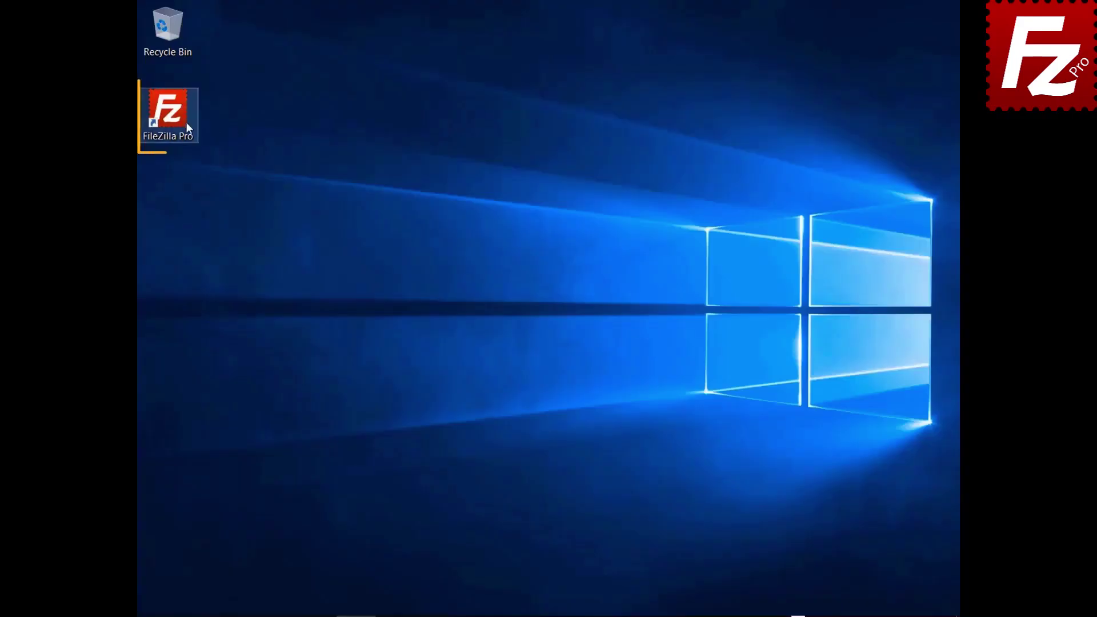
Relaunch FileZilla Pro from its desktop shortcut.
double_click(178, 123)
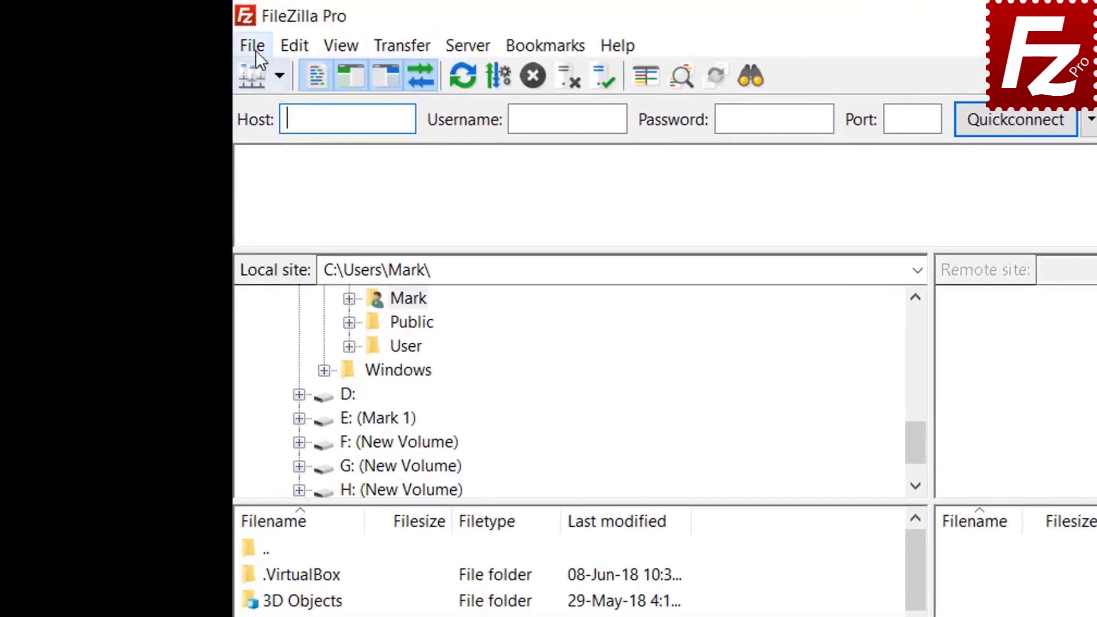
Add a new Site Manager entry named 'Azure File Connection'.
click(255, 50)
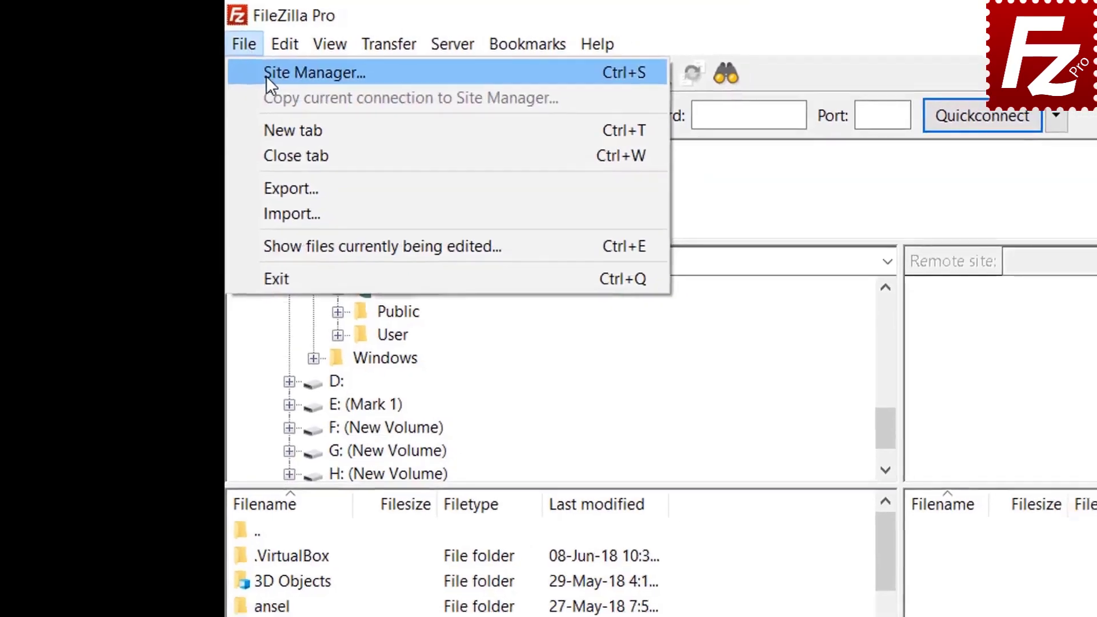
click(271, 75)
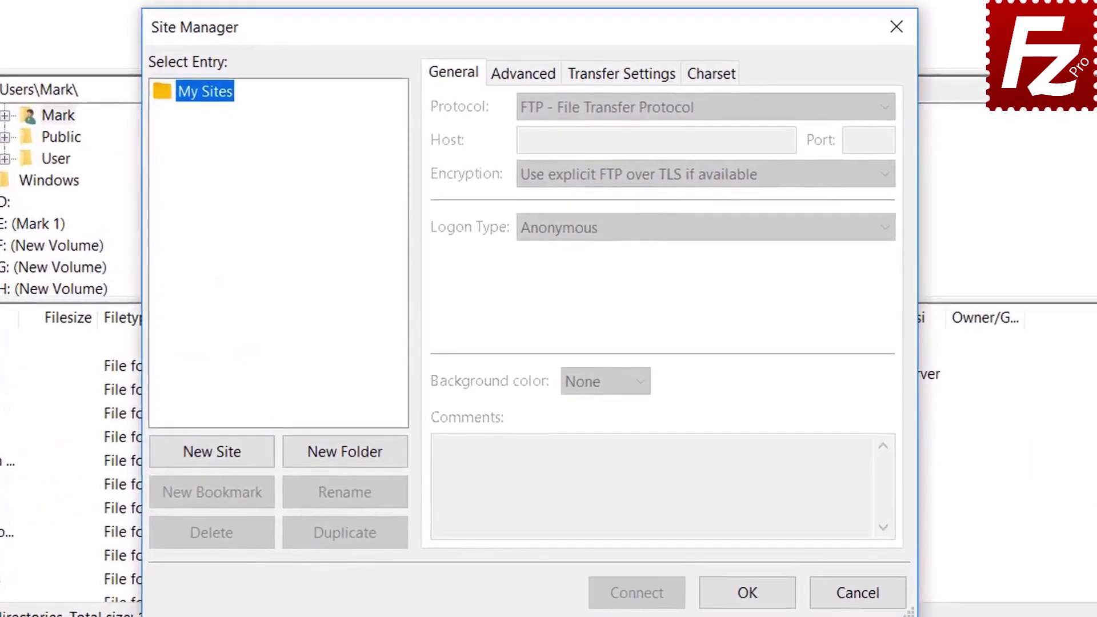
click(219, 452)
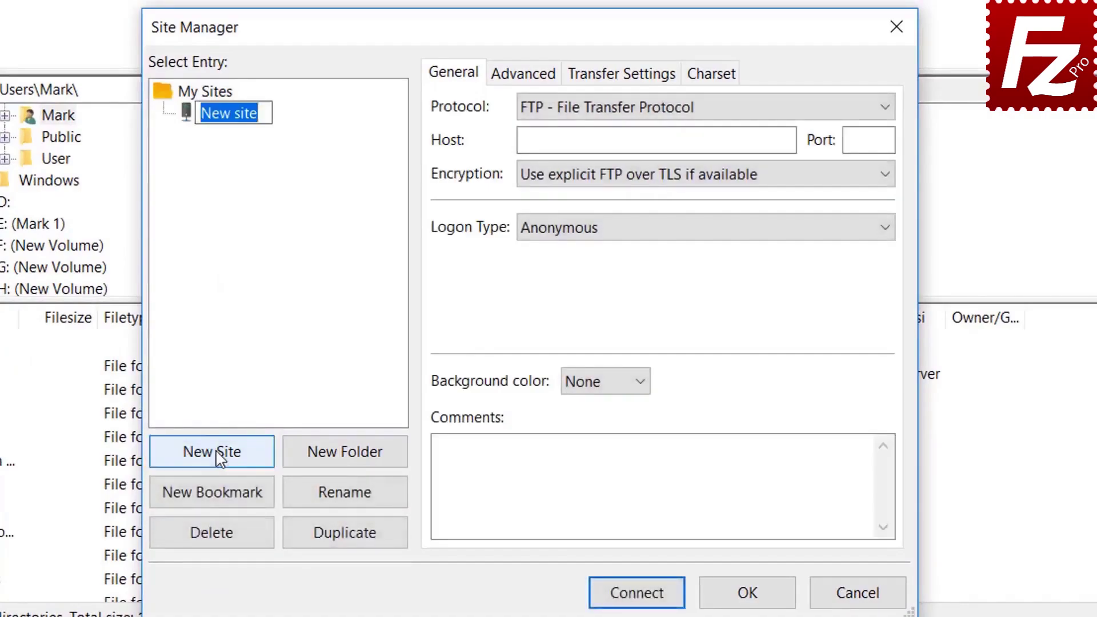
text(Azure)
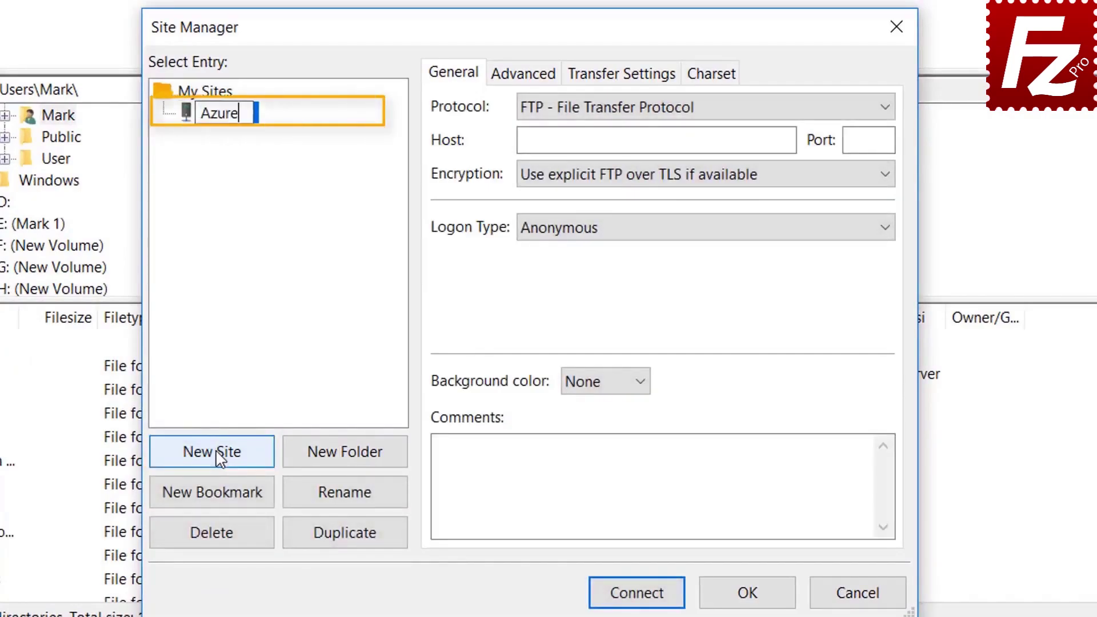
text( File )
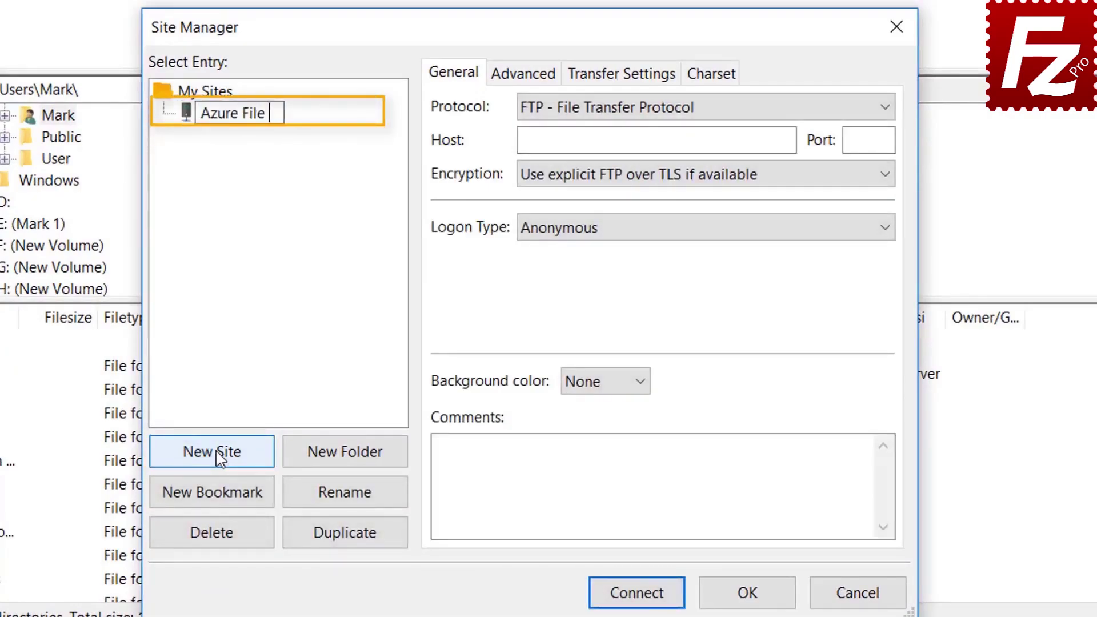
text(Connection)
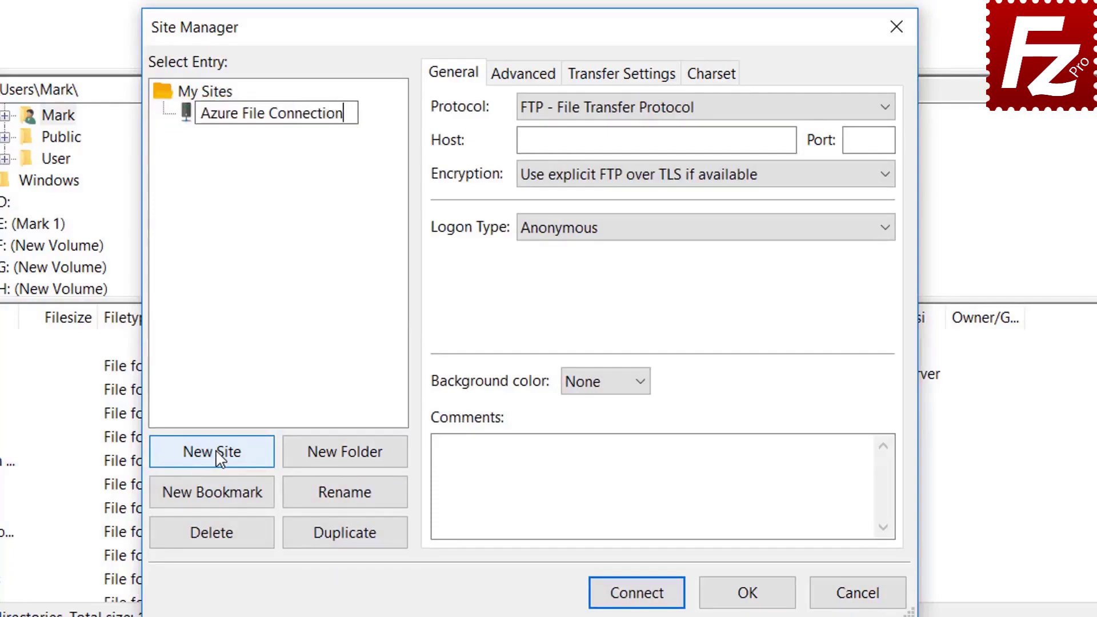
key(Return)
Use Microsoft Azure File Storage Service, paste the storage account and access key, and connect.
click(699, 109)
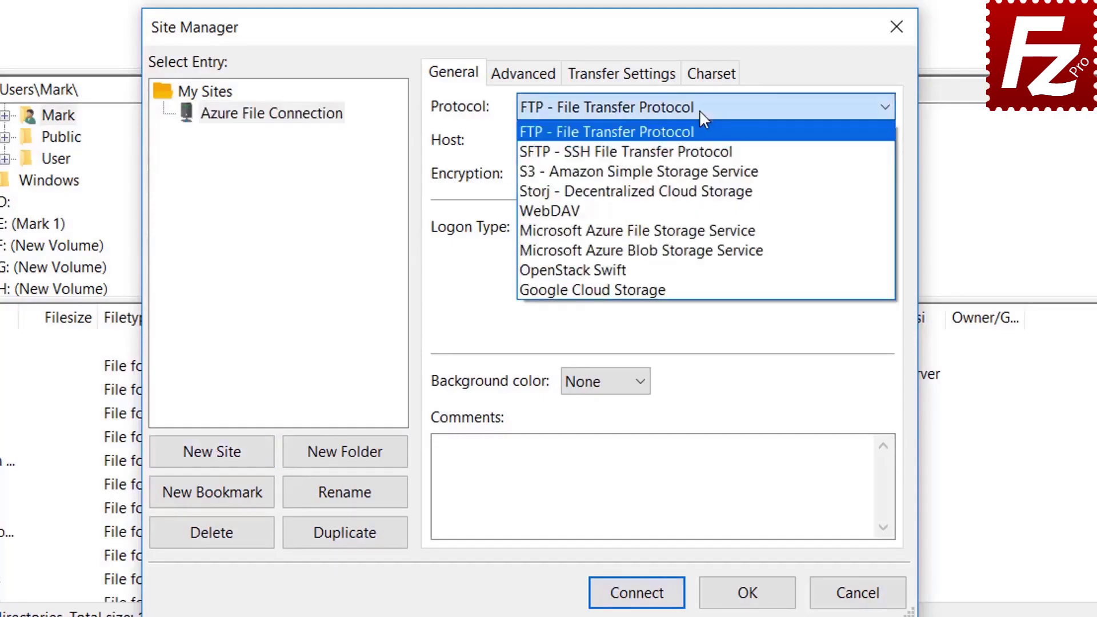
click(700, 232)
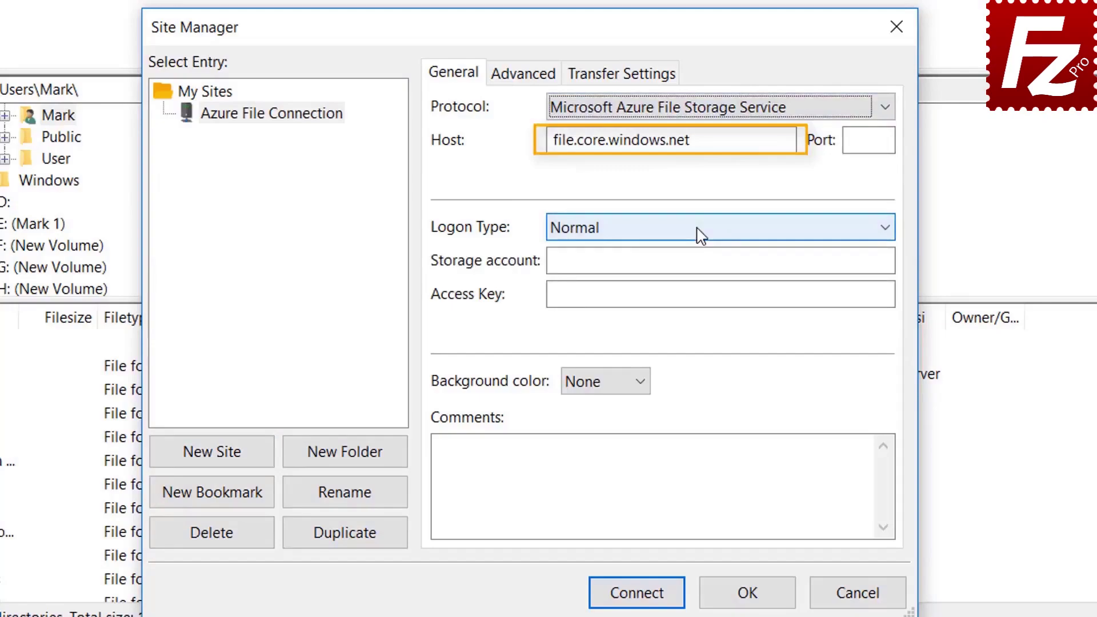
click(674, 116)
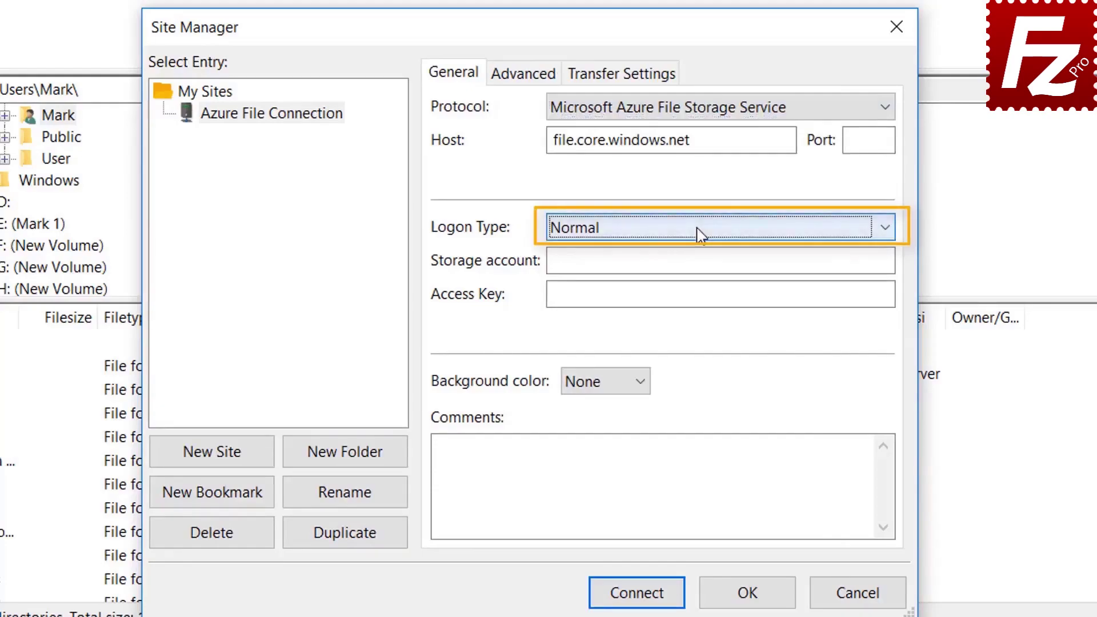
click(685, 262)
key(ctrl+v)
click(603, 297)
key(ctrl+v)
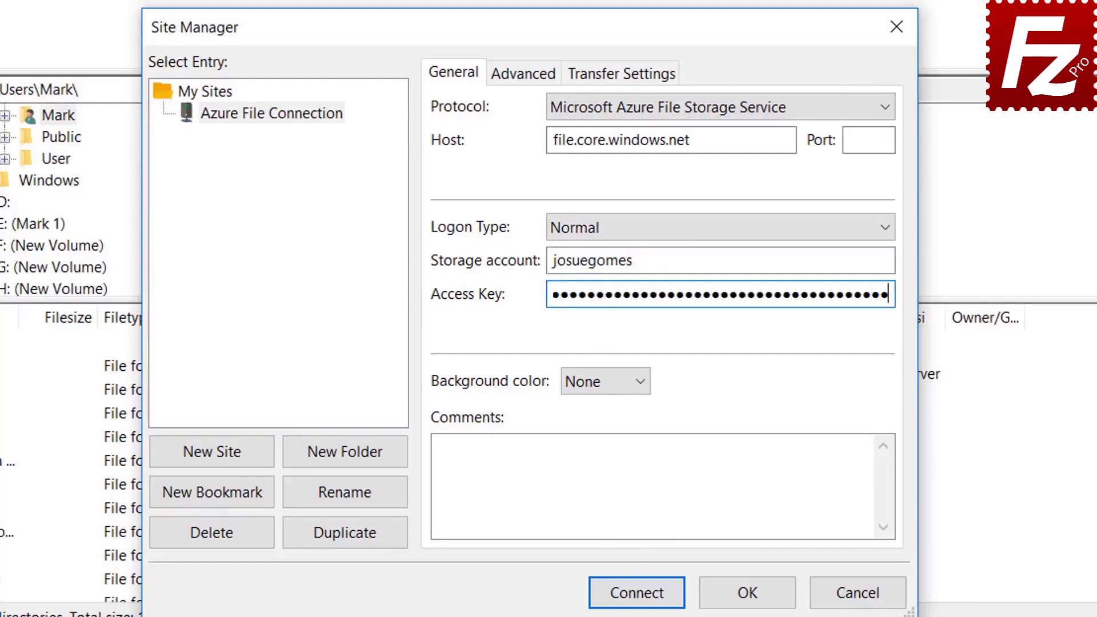
click(633, 598)
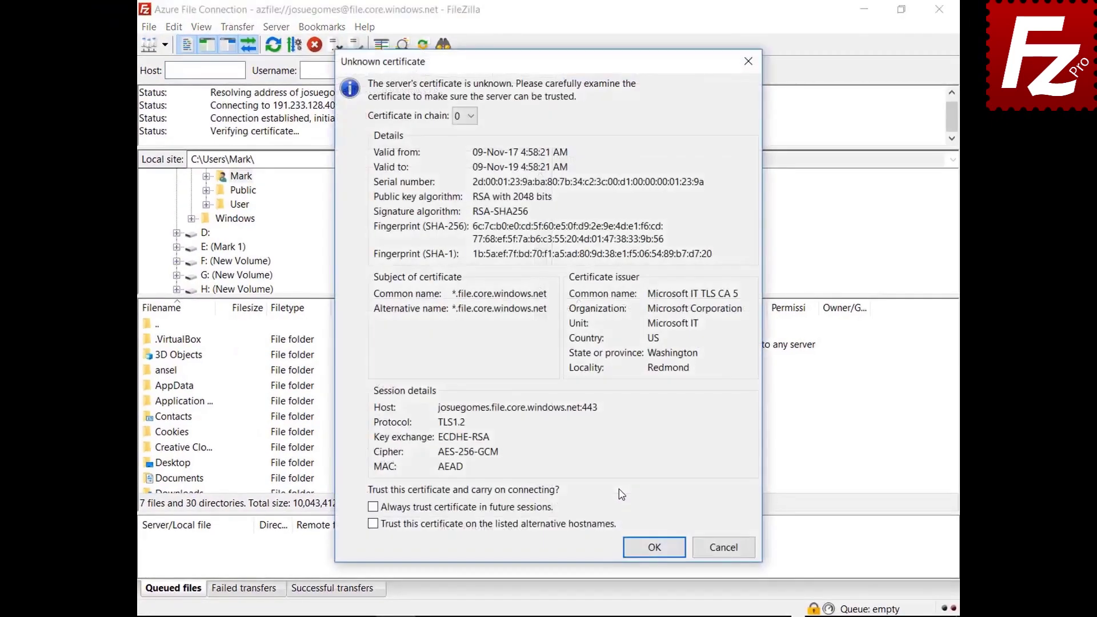
Always trust the Azure server's unknown certificate in future sessions and accept it.
click(535, 509)
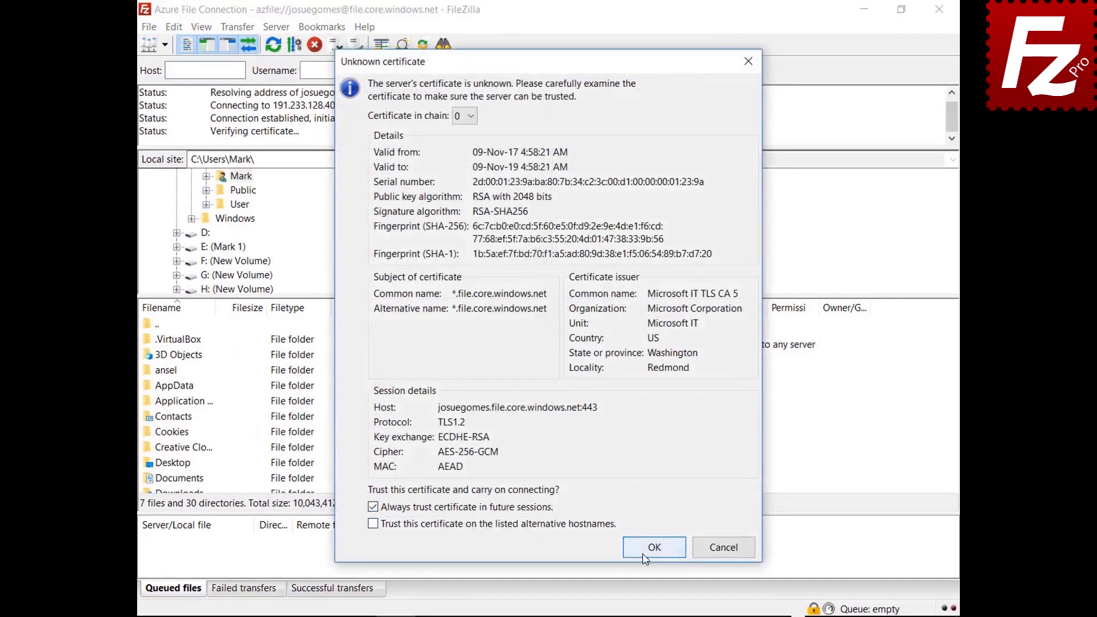
click(654, 549)
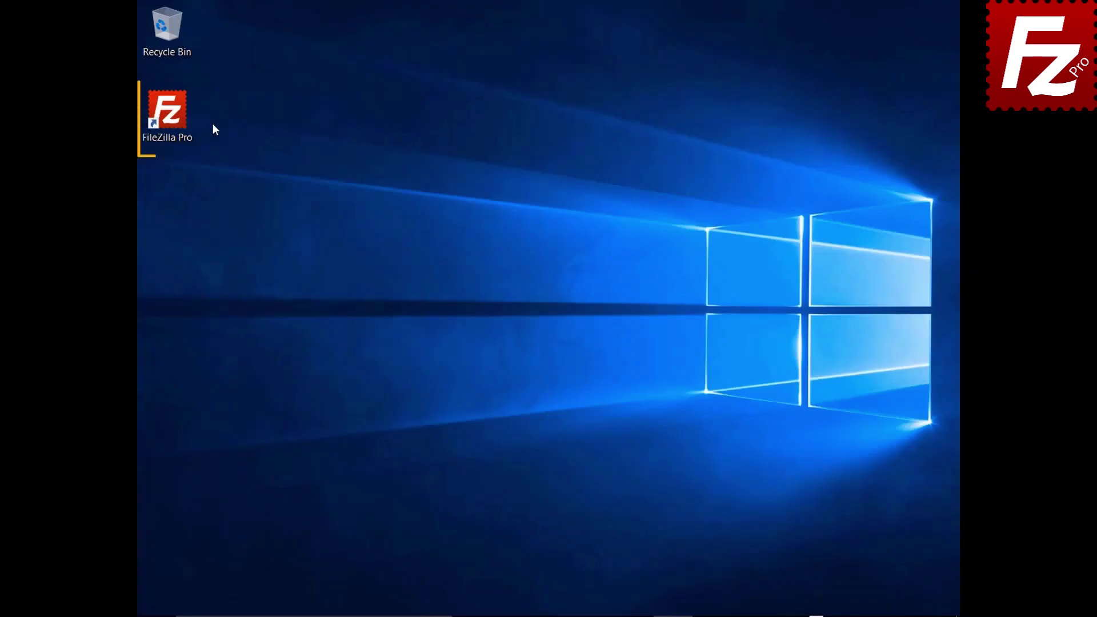
Launch FileZilla Pro and open the Site Manager.
click(174, 118)
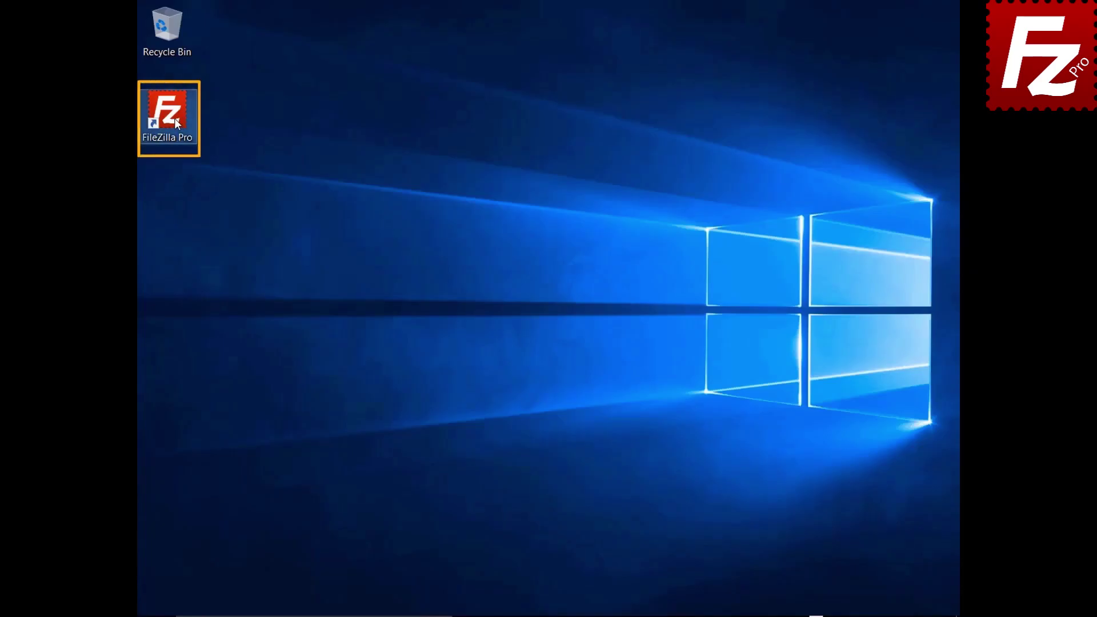
double_click(174, 119)
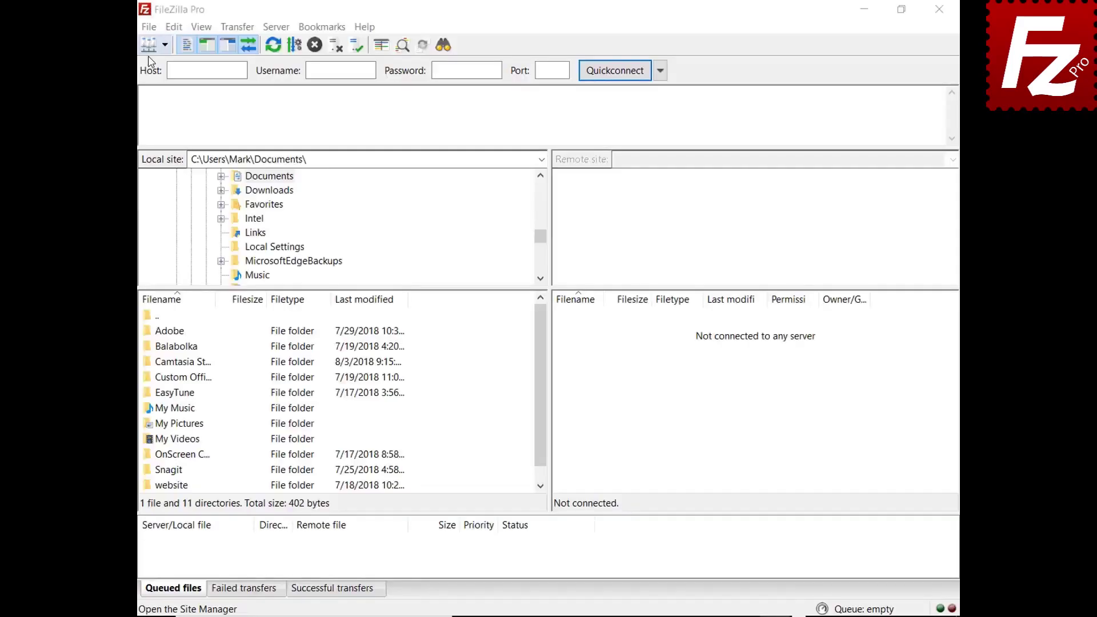
click(149, 27)
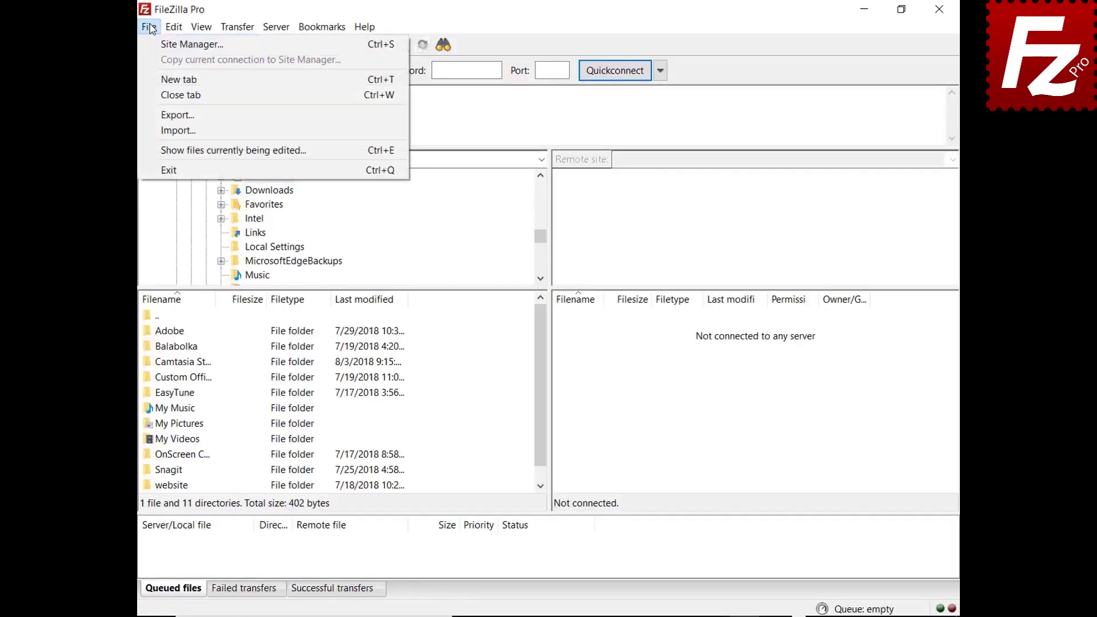
click(172, 49)
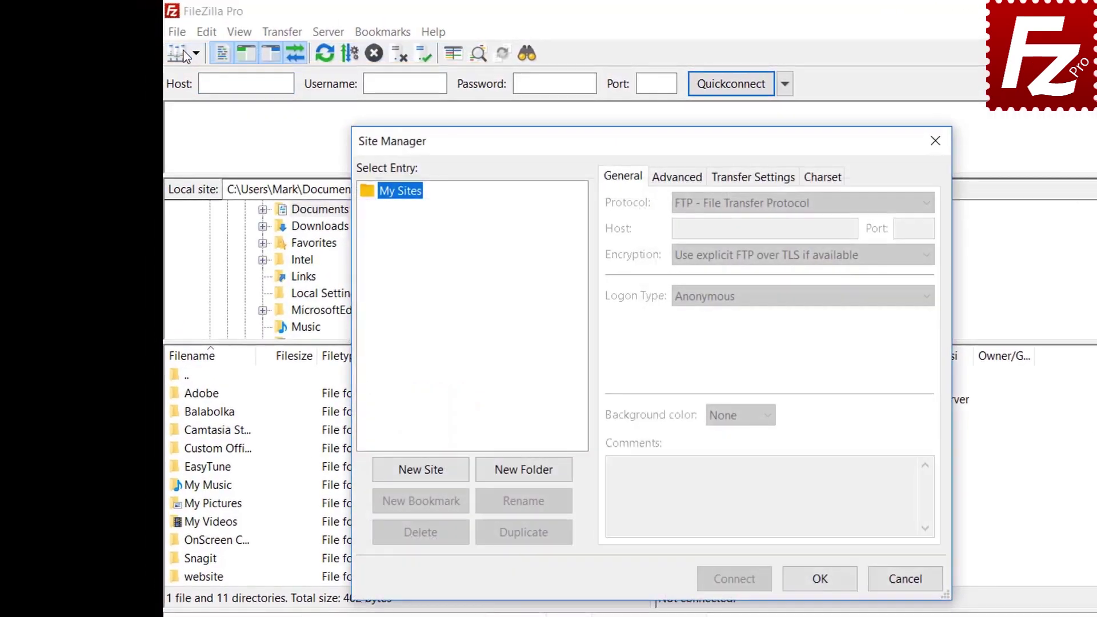
Add a site named 'Google Drive' using the Google Drive protocol, with the account e-mail as user.
click(421, 473)
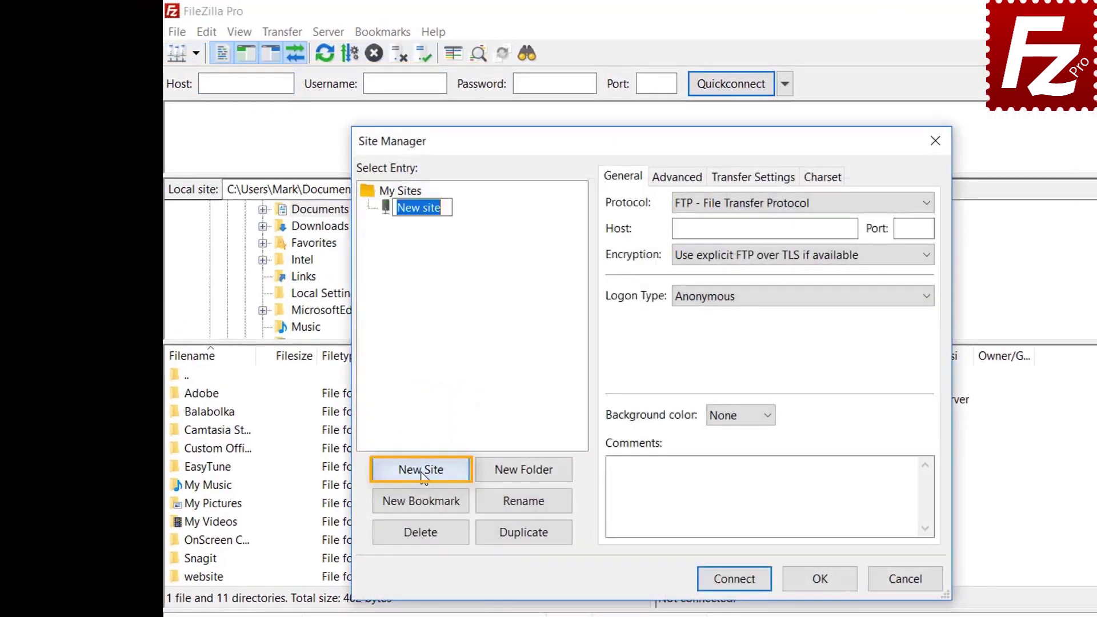
text(Google Drive)
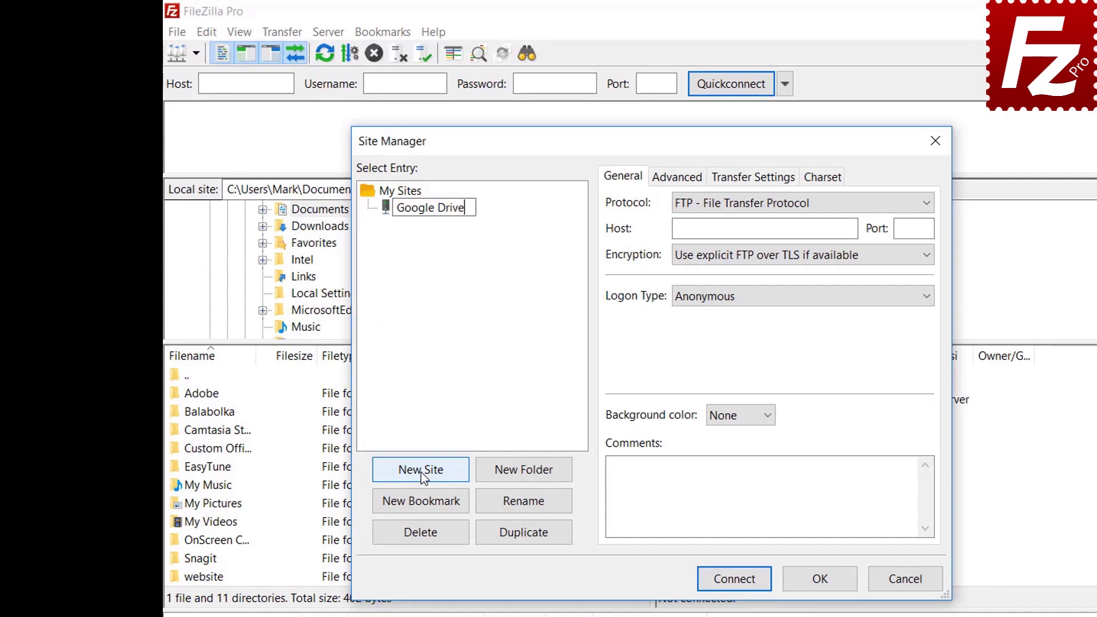
click(757, 210)
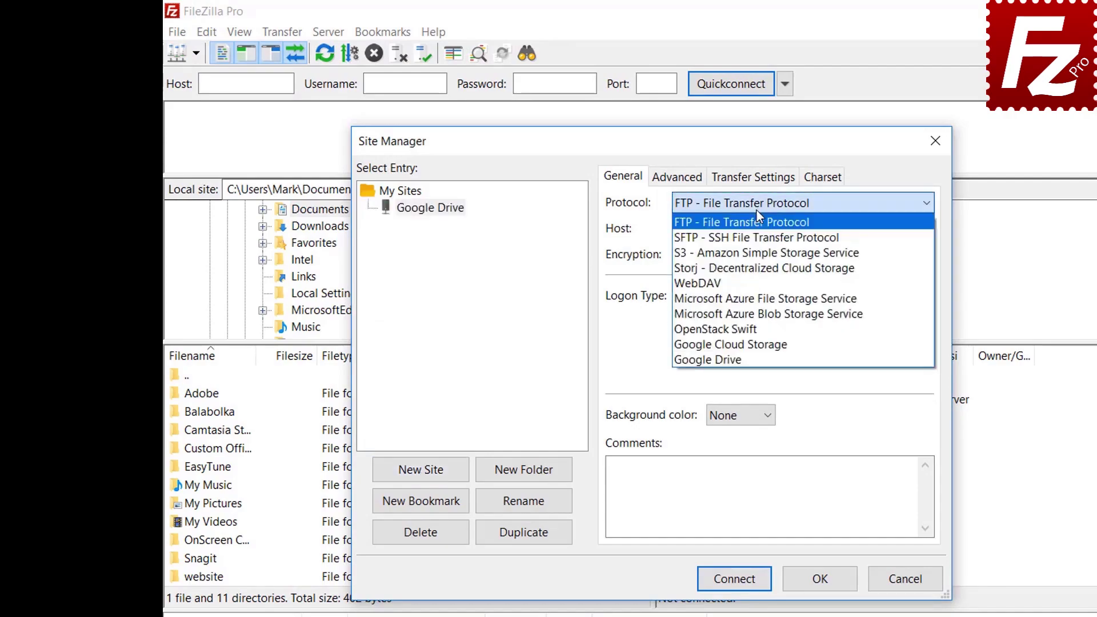
click(753, 357)
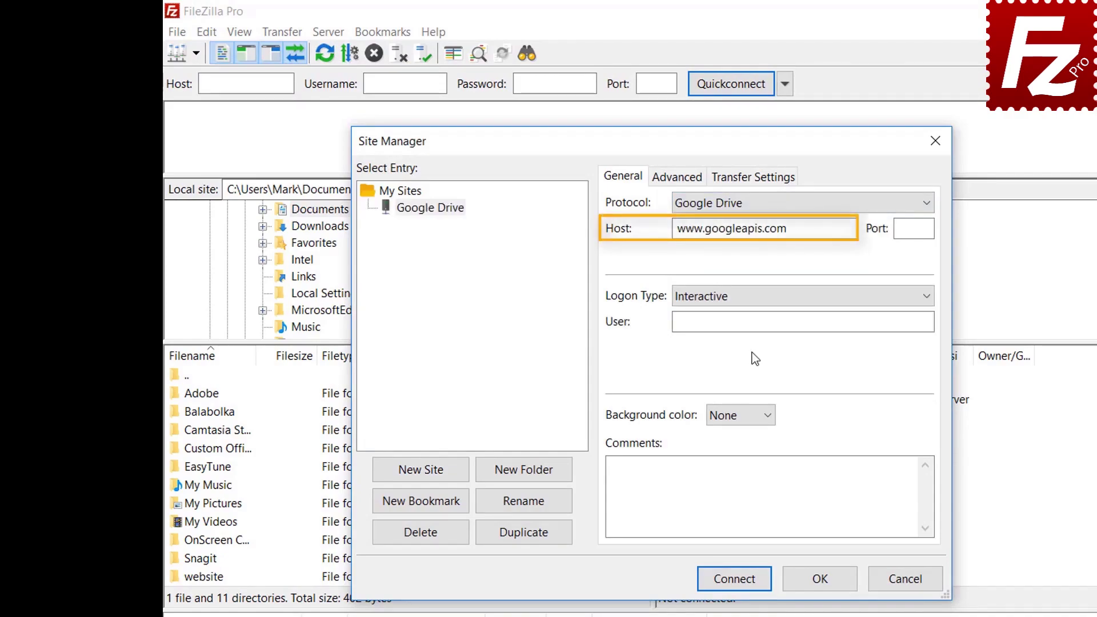
click(825, 319)
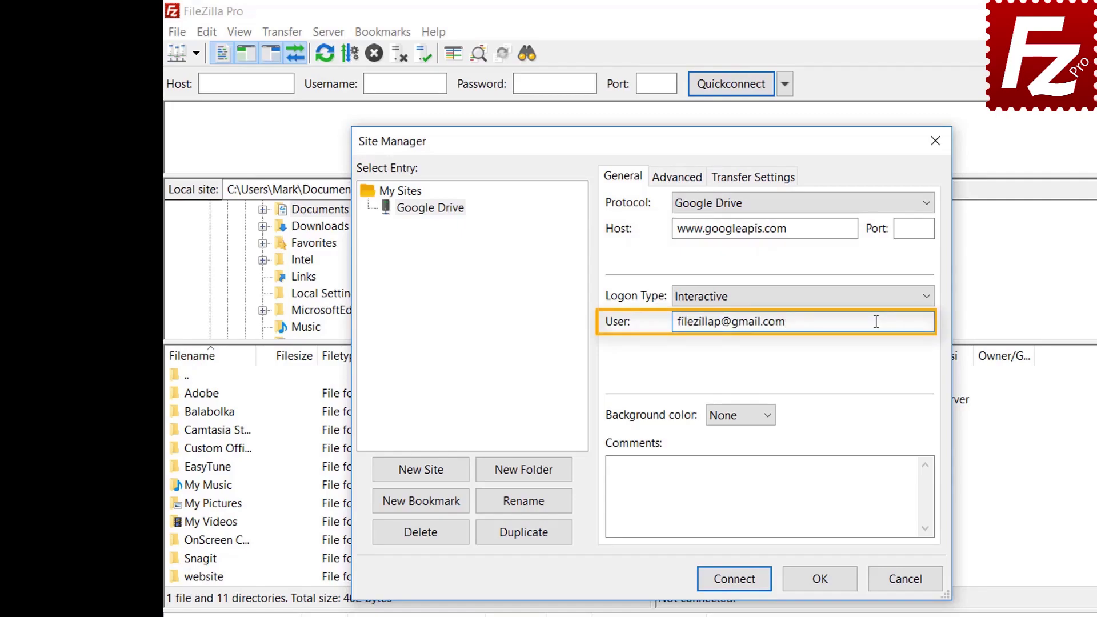
Connect, sign in to the Google account with its password, allow FileZilla Pro access, and close the browser.
click(737, 581)
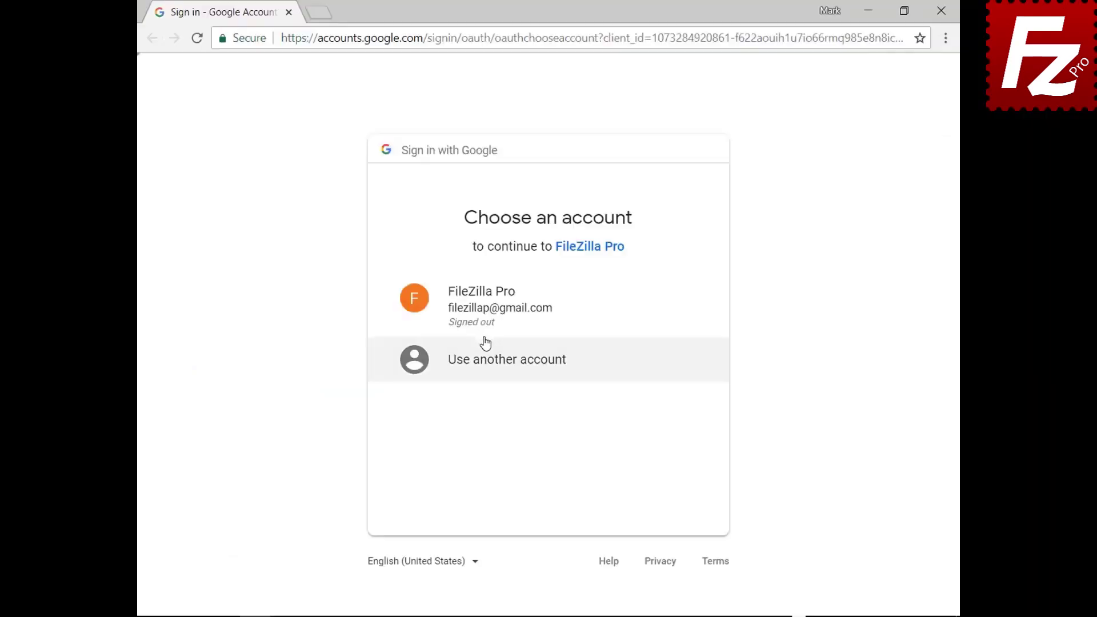
click(486, 319)
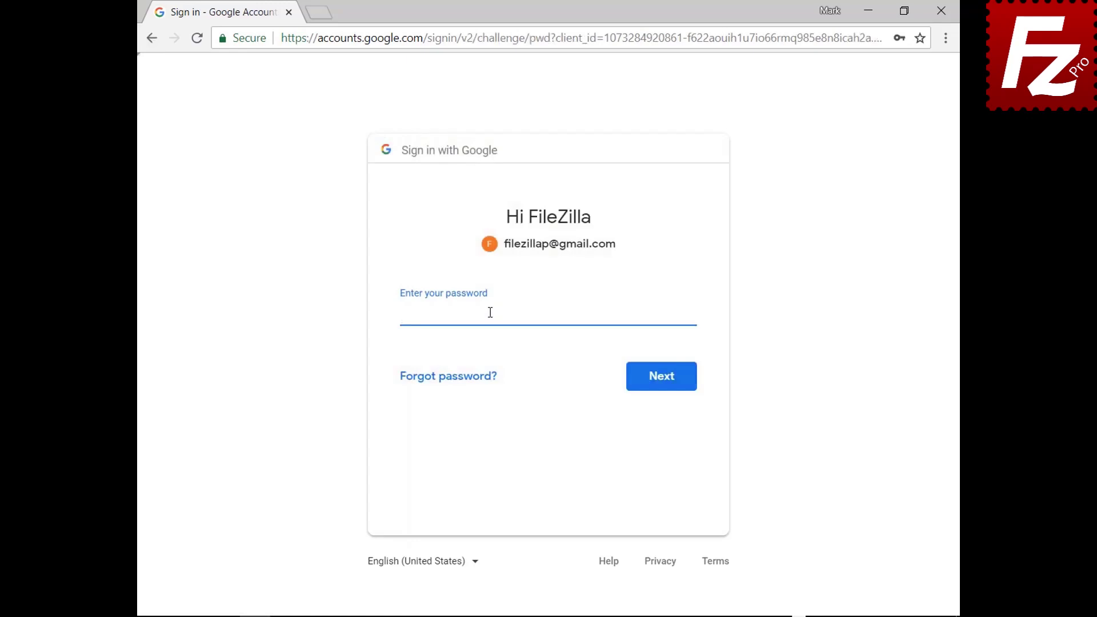
key(ctrl+v)
click(664, 389)
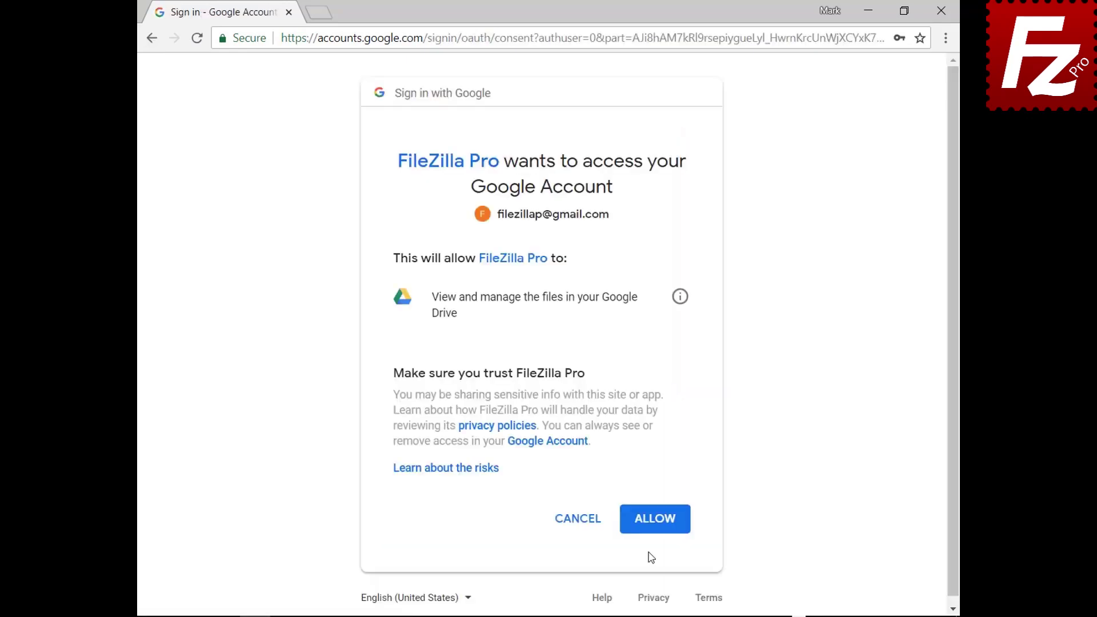
click(657, 521)
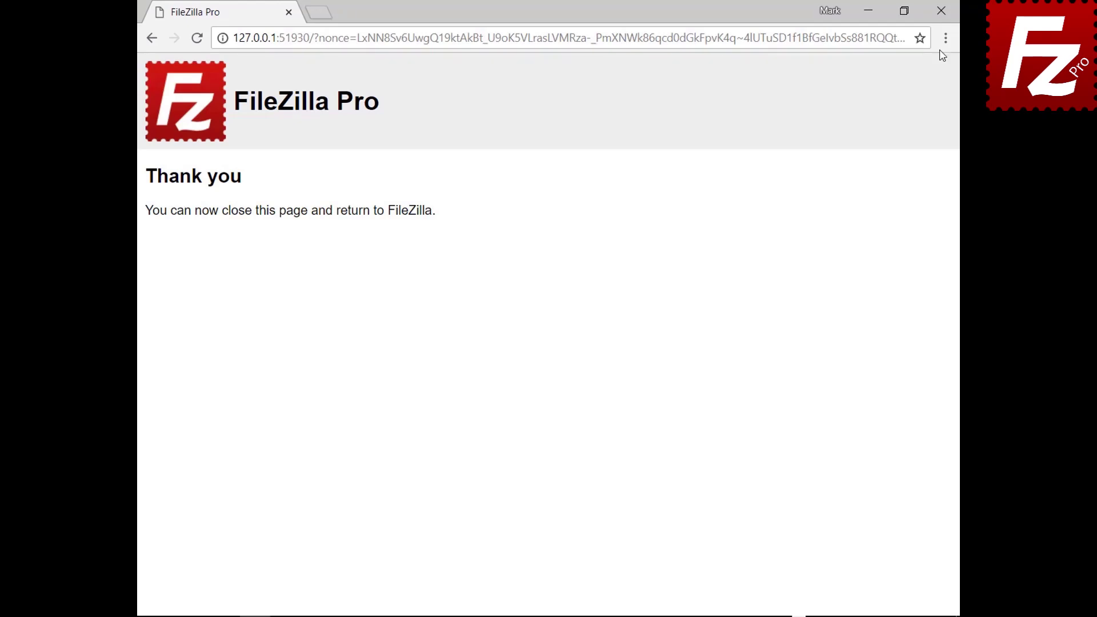
click(941, 10)
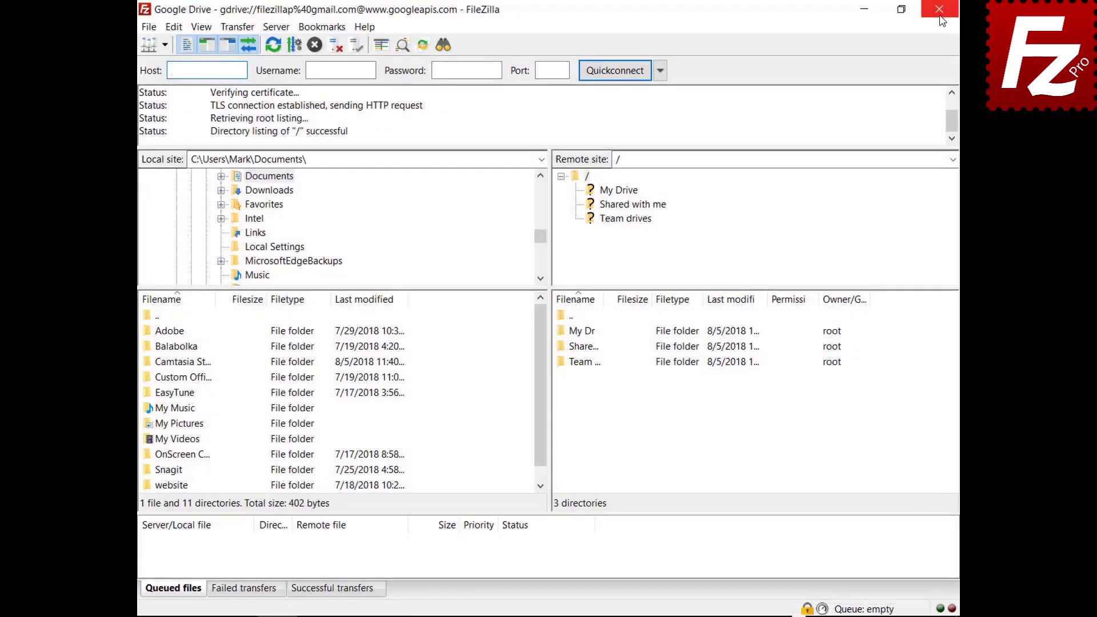
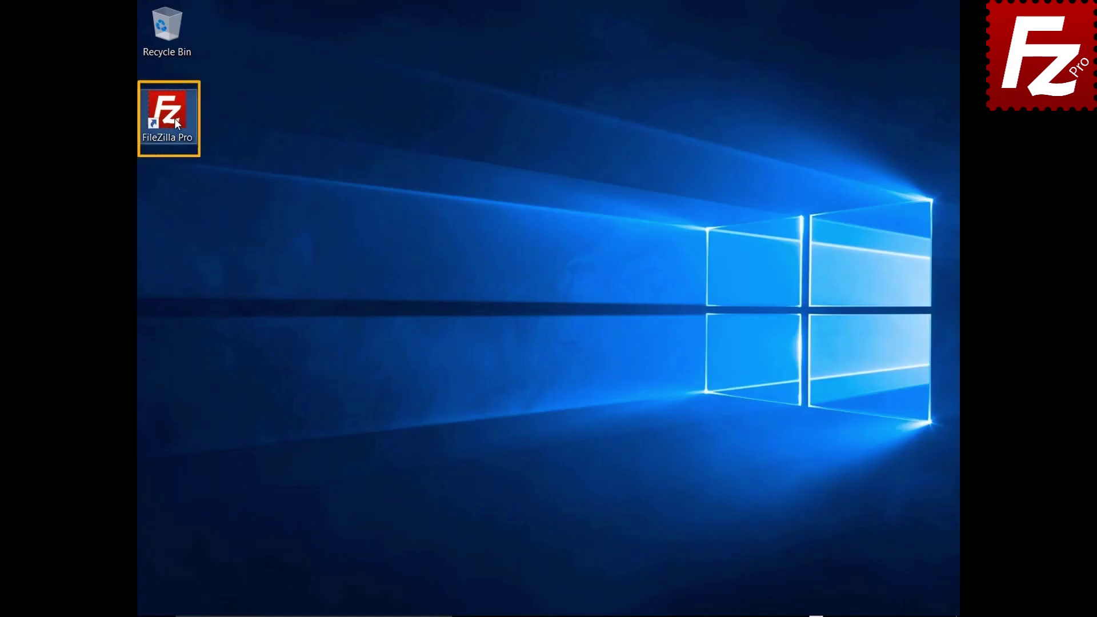
Launch FileZilla Pro, connect to the Google Drive site, and open My Drive/Construction Project.
double_click(167, 112)
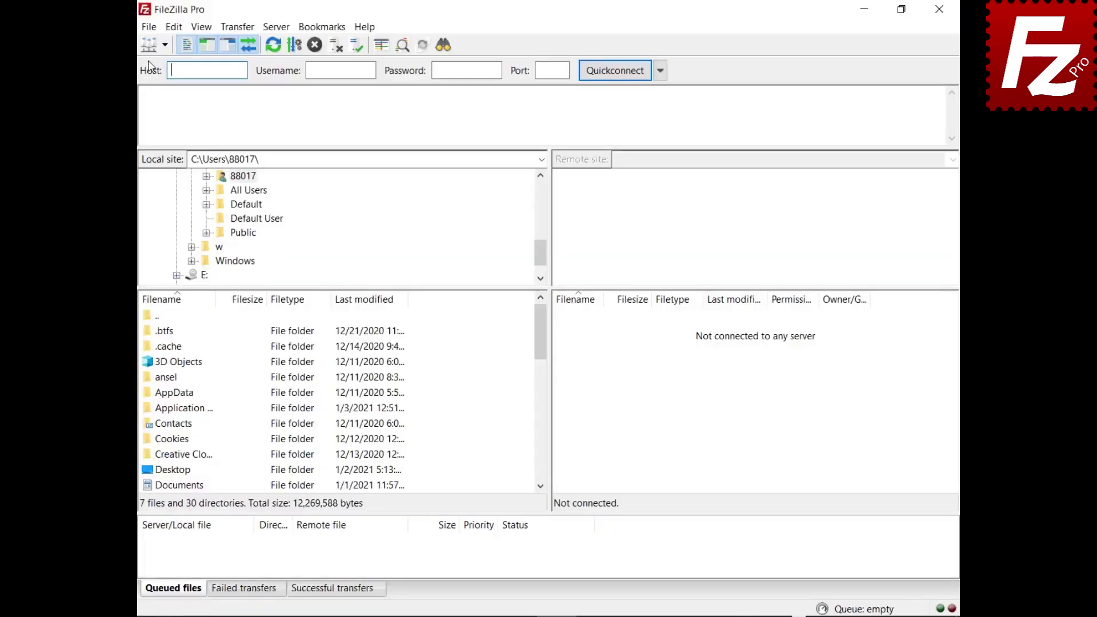
click(149, 27)
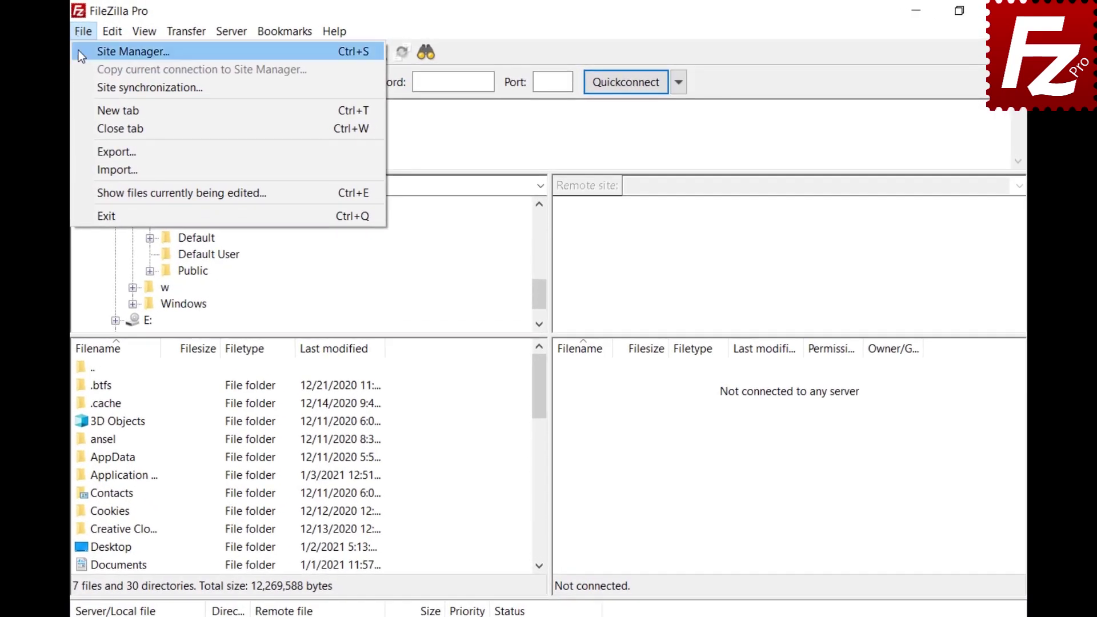
click(79, 51)
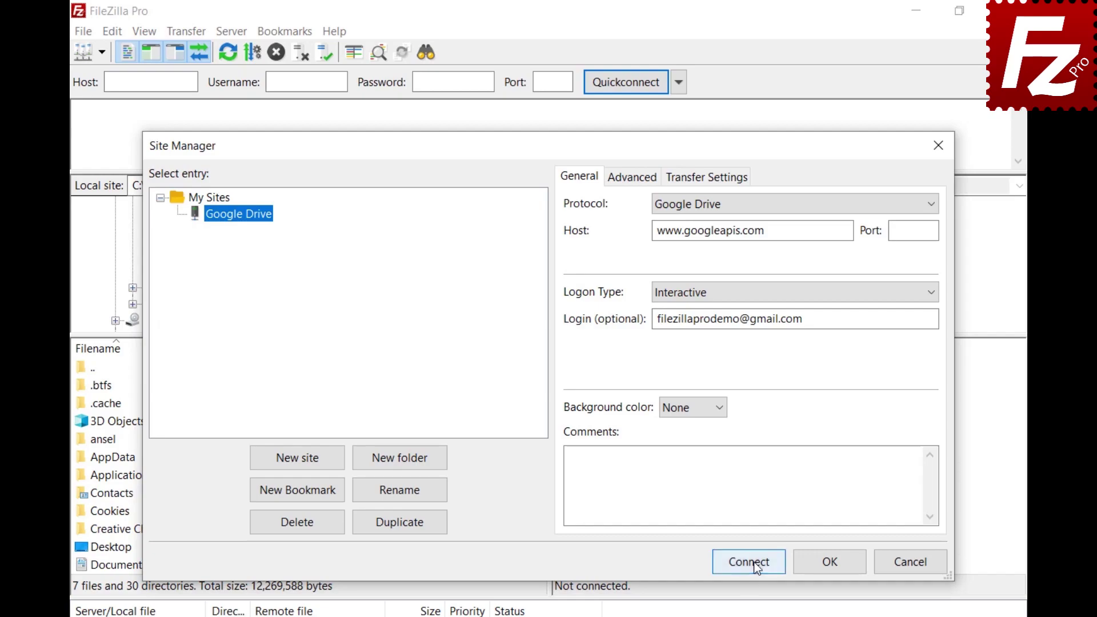
click(750, 561)
click(630, 222)
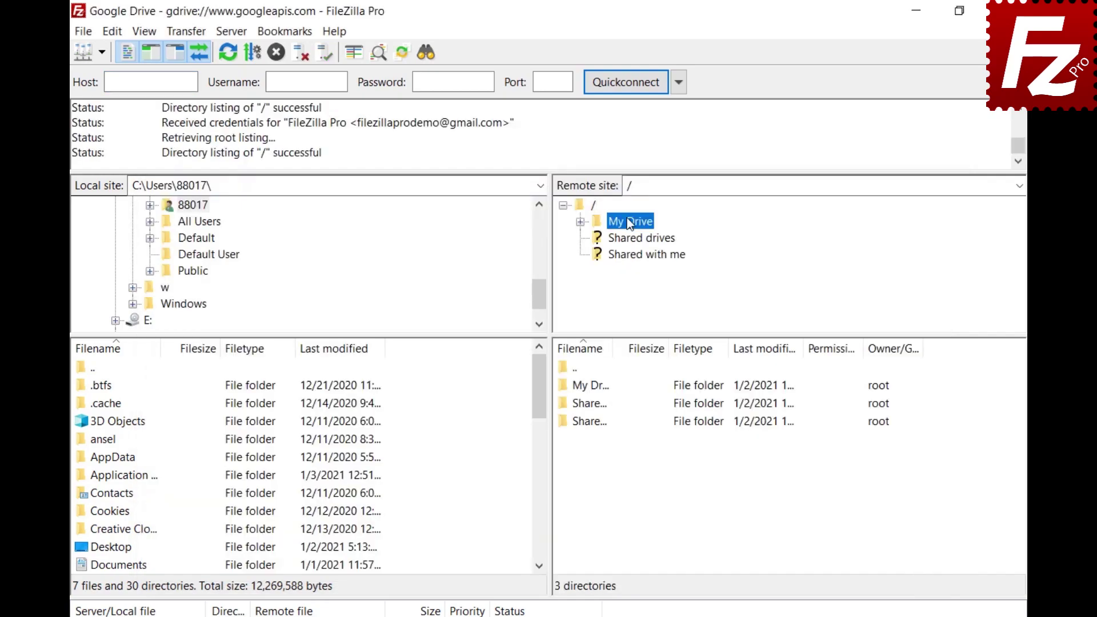
click(641, 239)
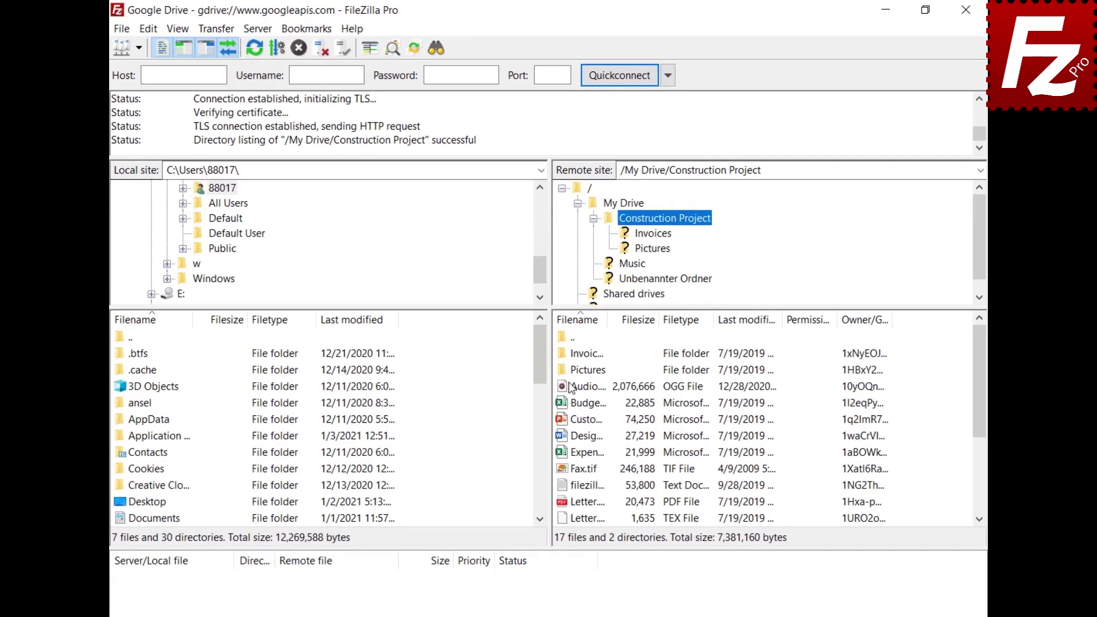
Share Audio.ogg with a new Can Comment grantee and the message 'Shared with FileZilla Pro'.
right_click(572, 422)
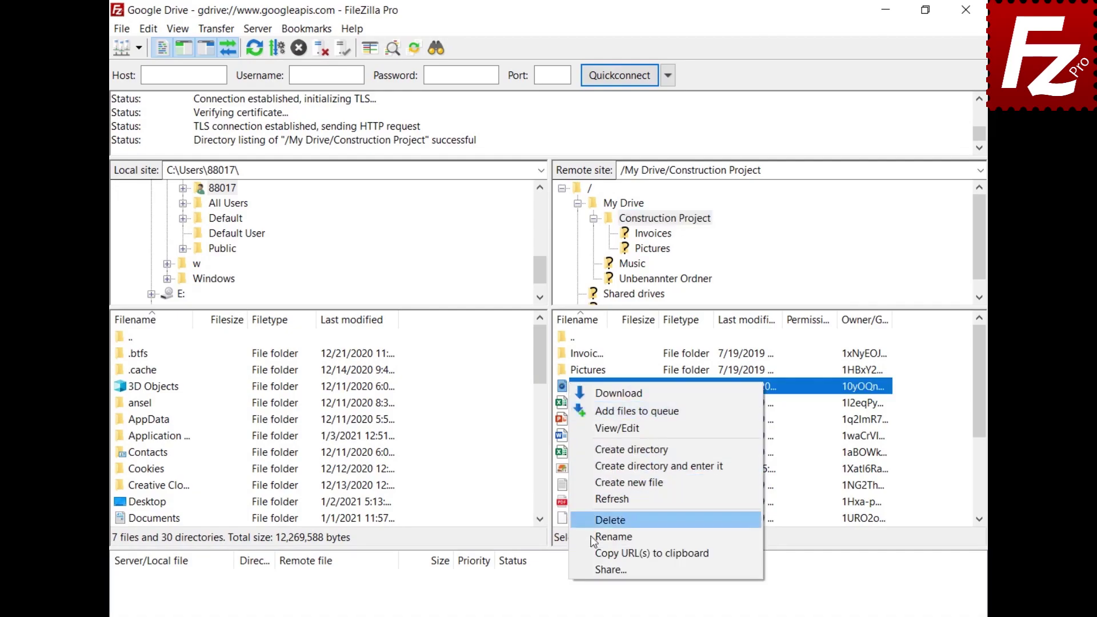
click(606, 570)
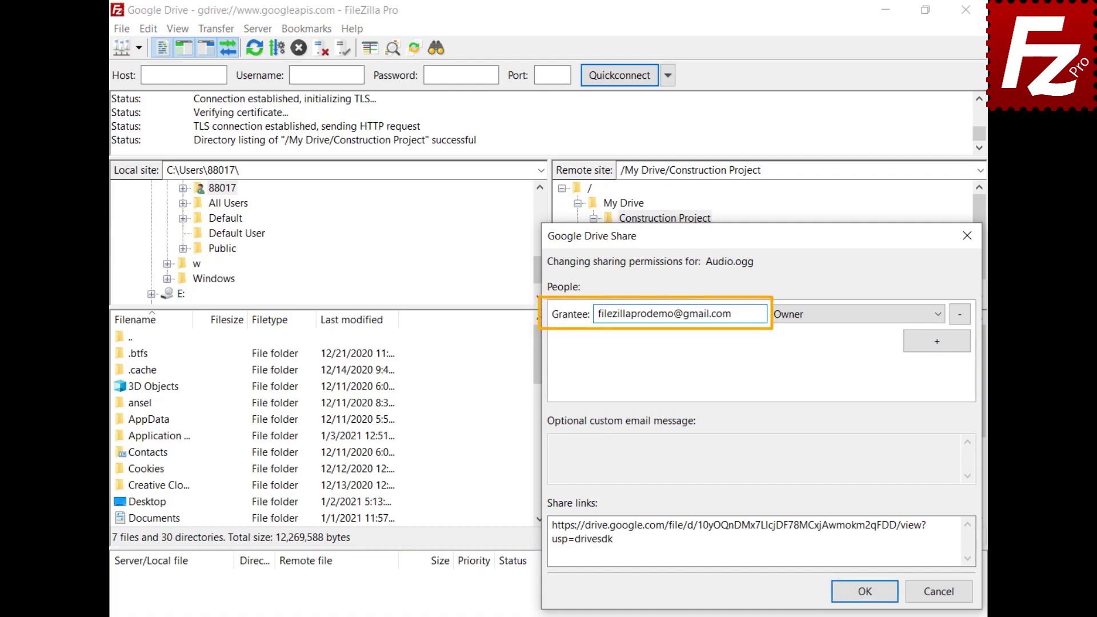
click(937, 341)
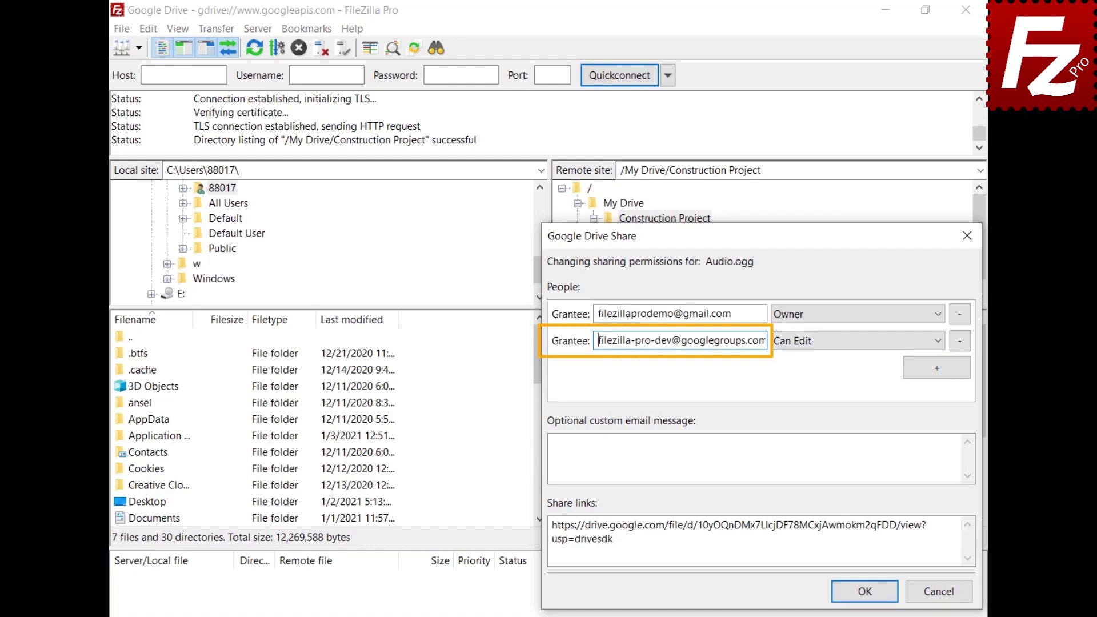
click(940, 345)
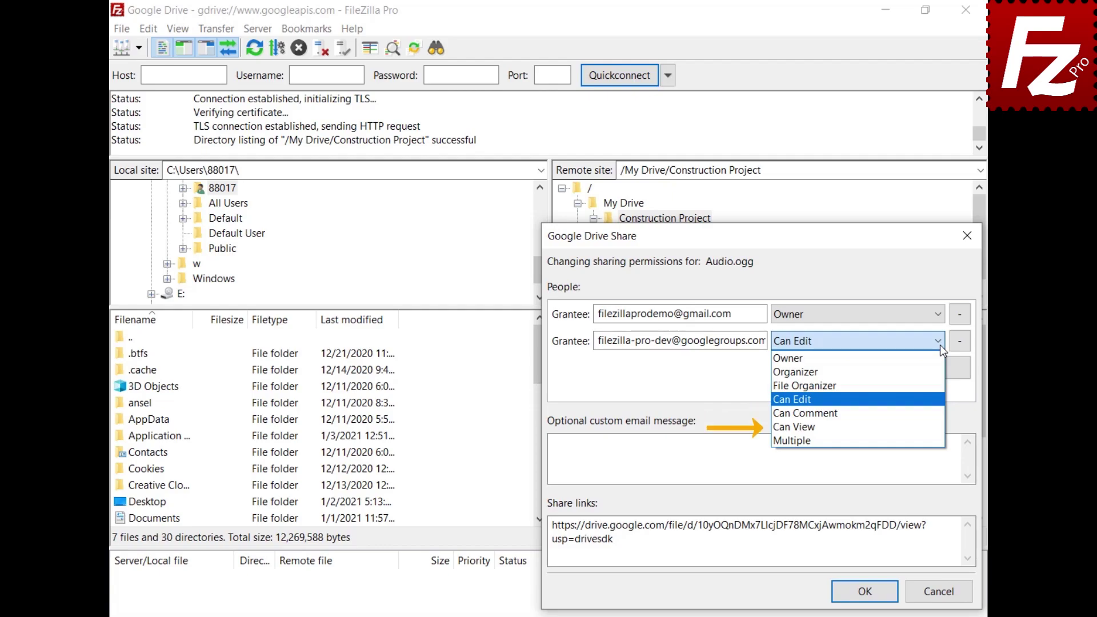
click(934, 411)
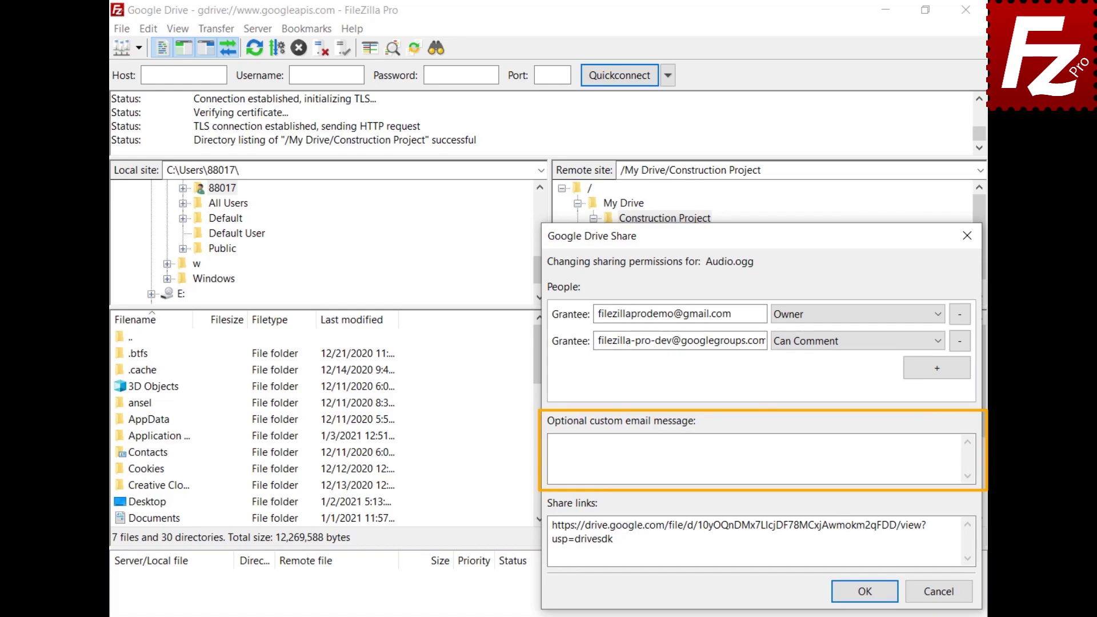
click(554, 444)
text(Shared with)
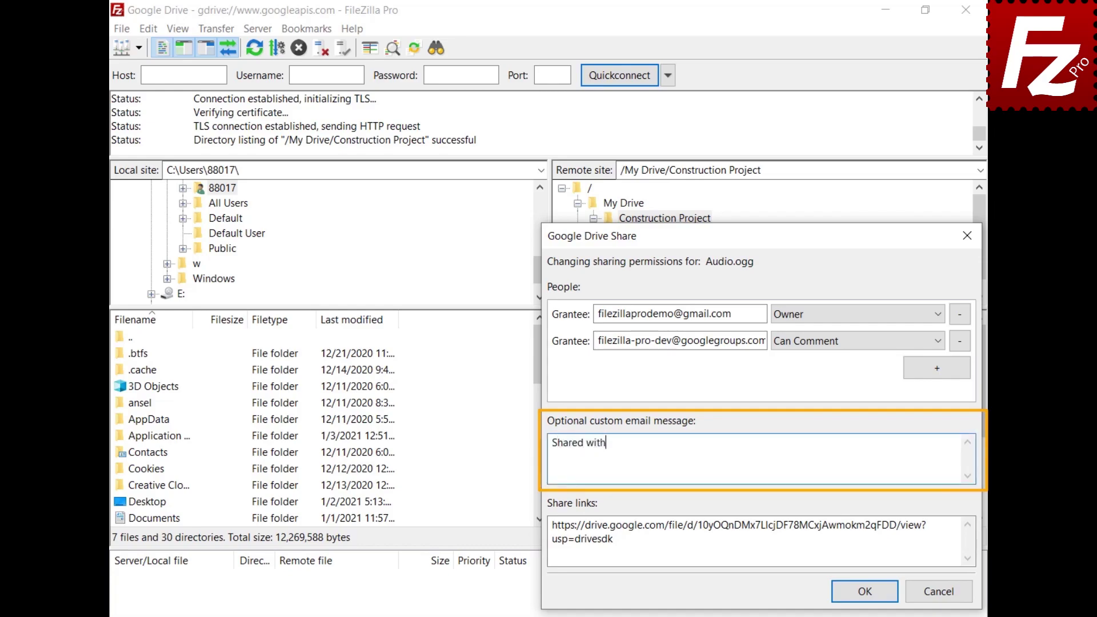
text( FileZilla Pro)
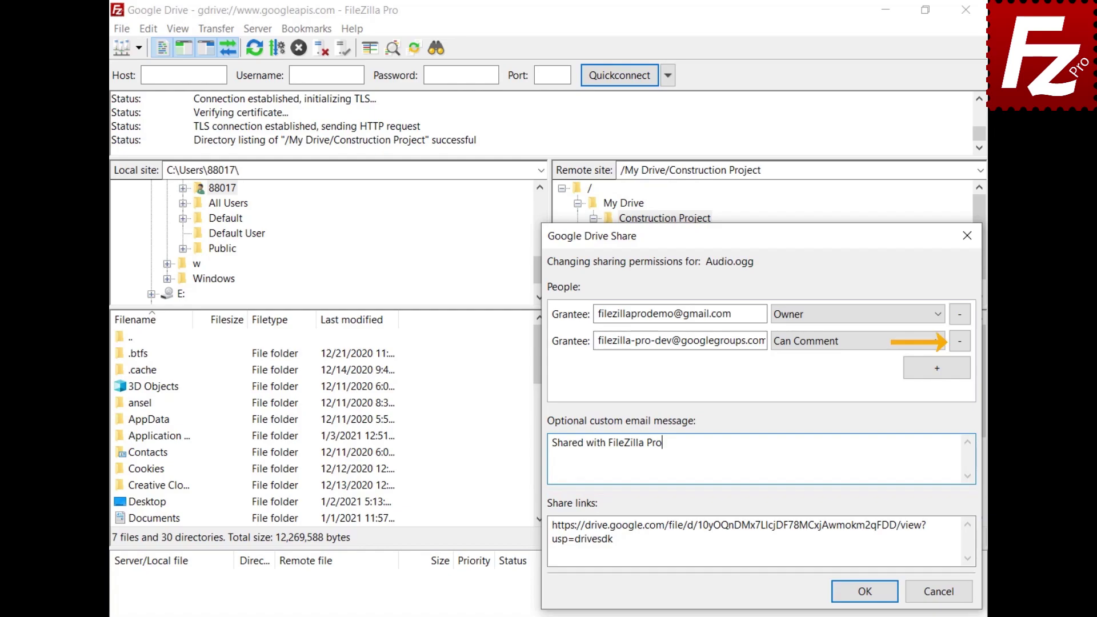
click(865, 591)
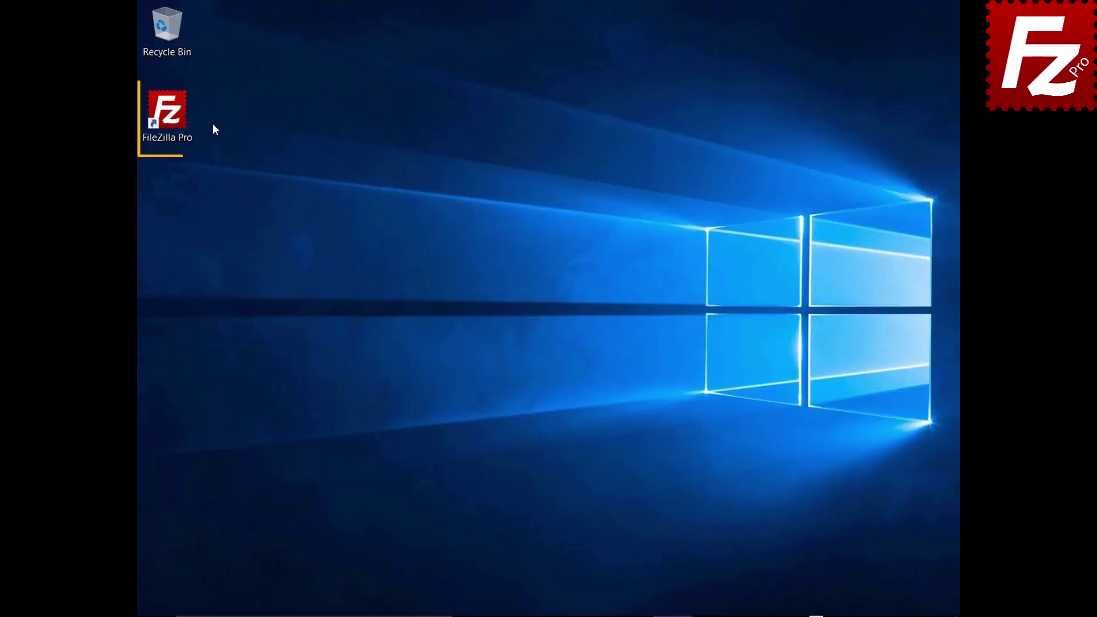
Launch FileZilla Pro and connect to the saved Google Drive site.
double_click(174, 118)
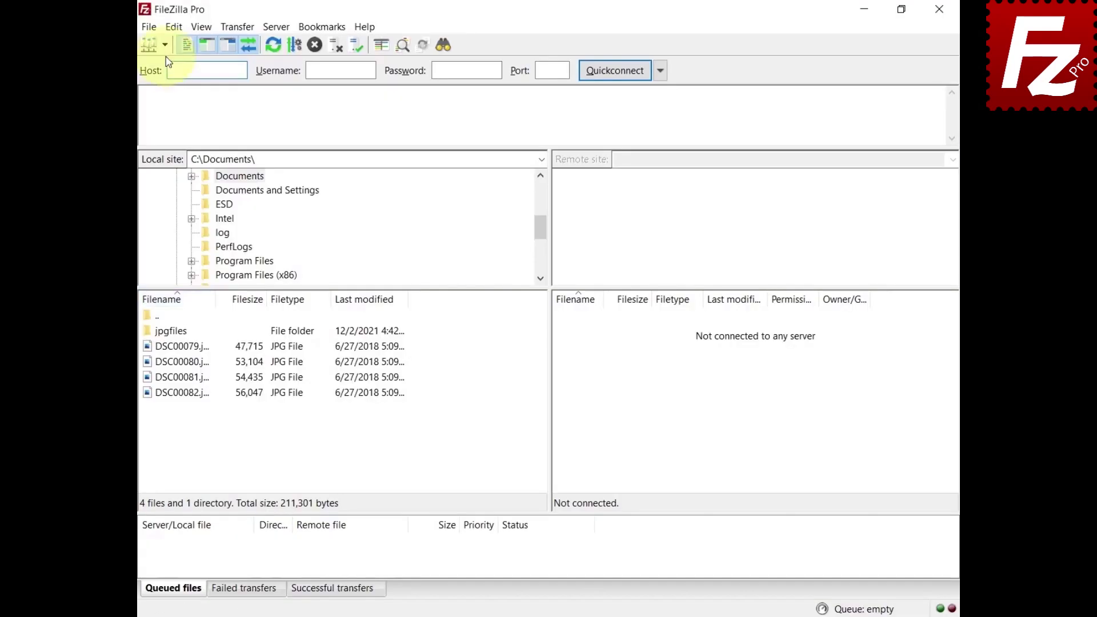
click(165, 44)
click(164, 63)
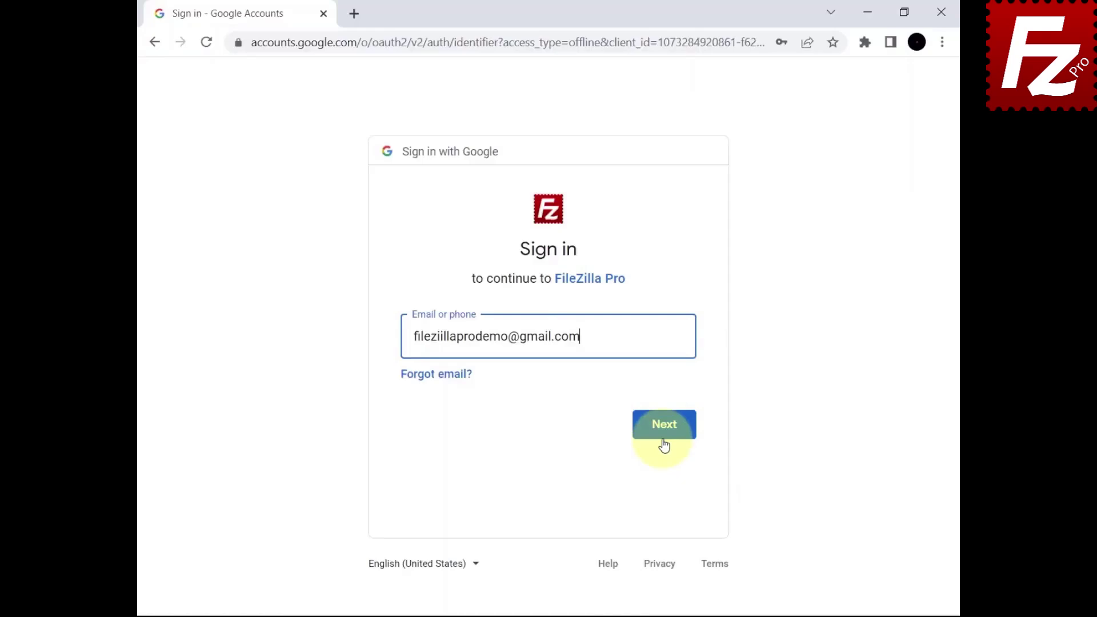
Sign in to the Google account in Chrome, allow FileZilla Pro access, and close the browser.
click(664, 445)
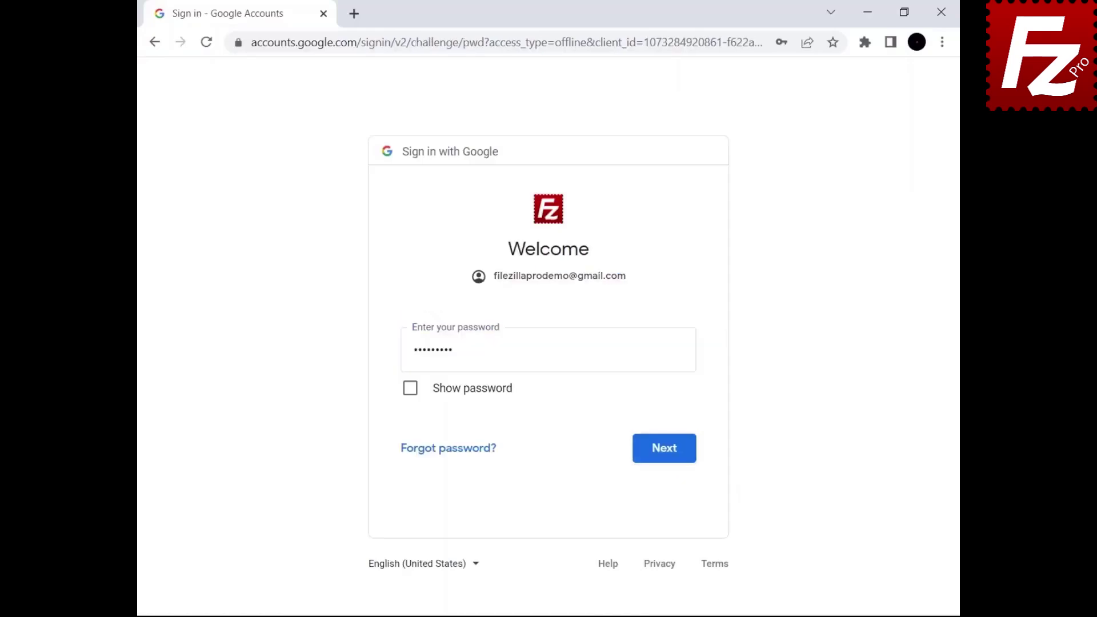
click(662, 454)
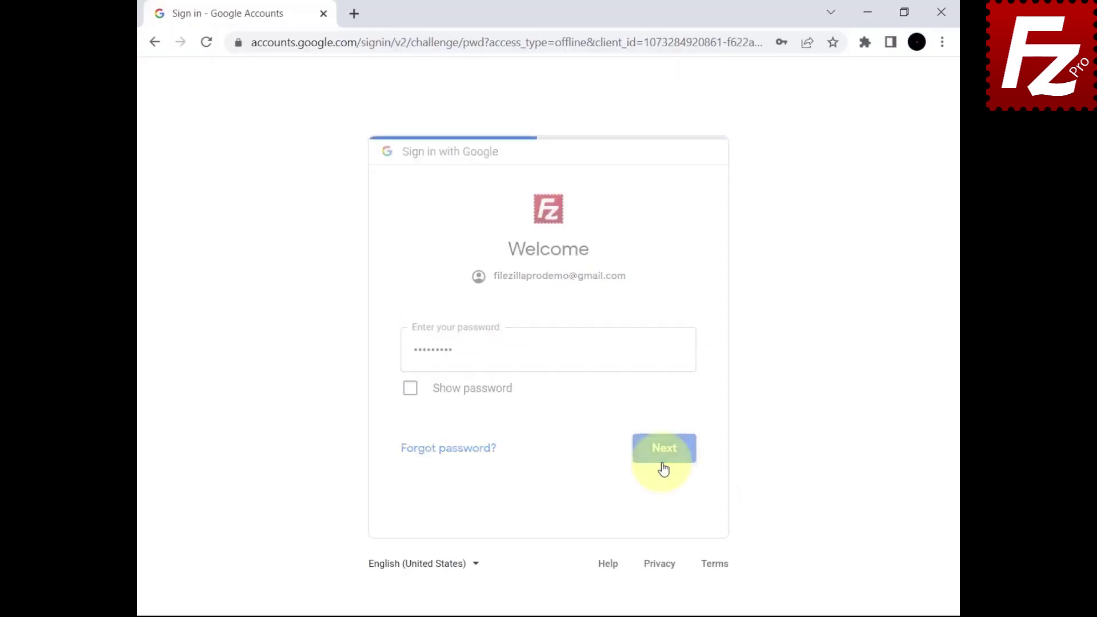
scroll(612, 514, down, 3)
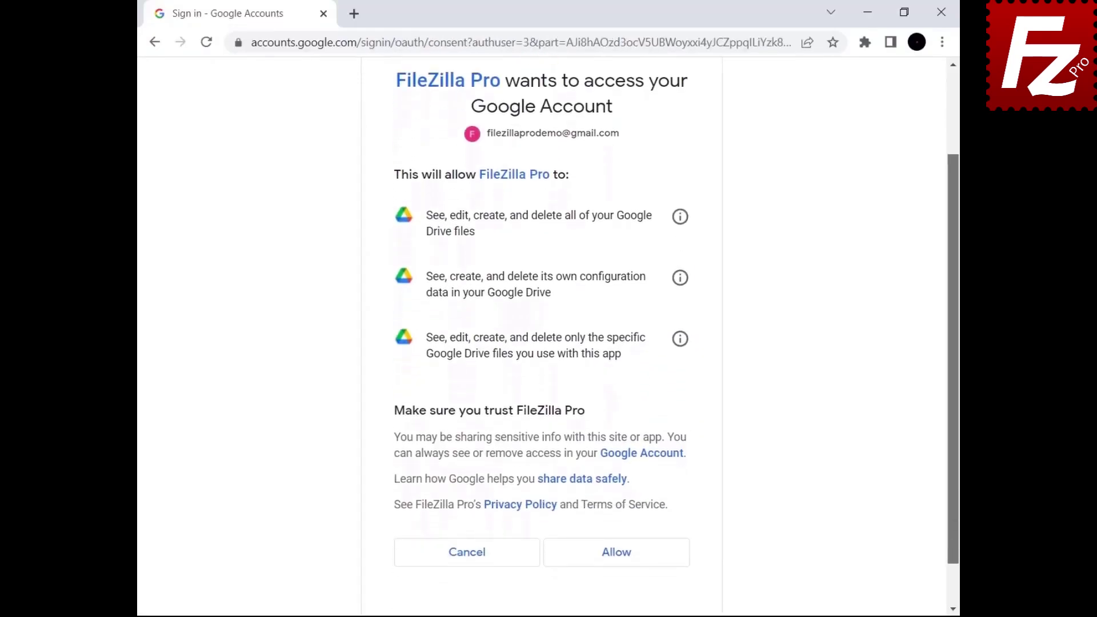
click(613, 513)
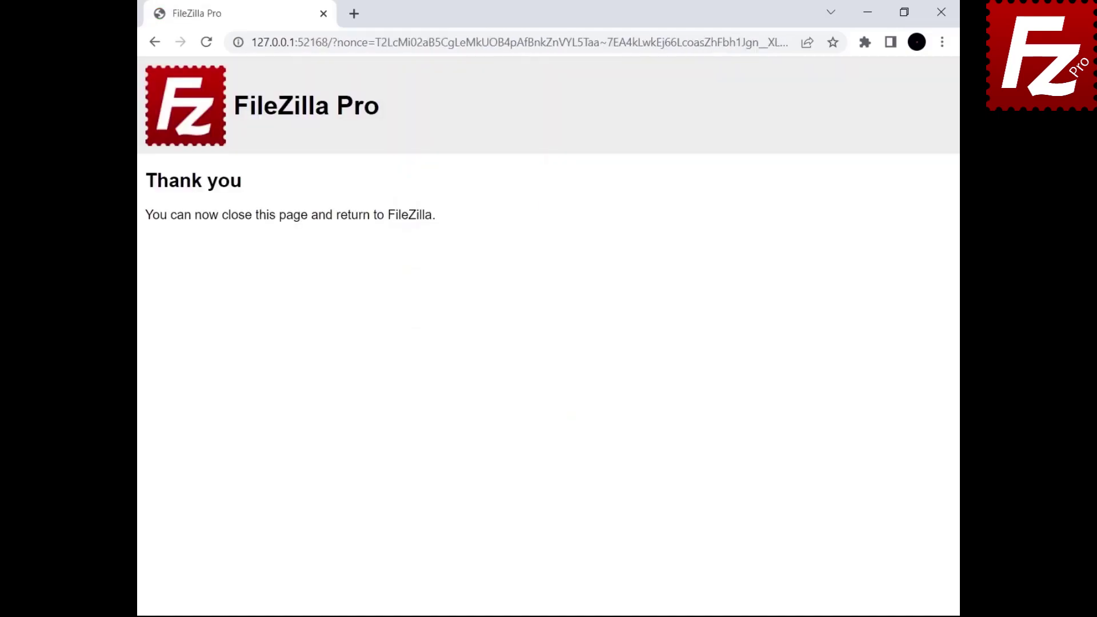
click(941, 12)
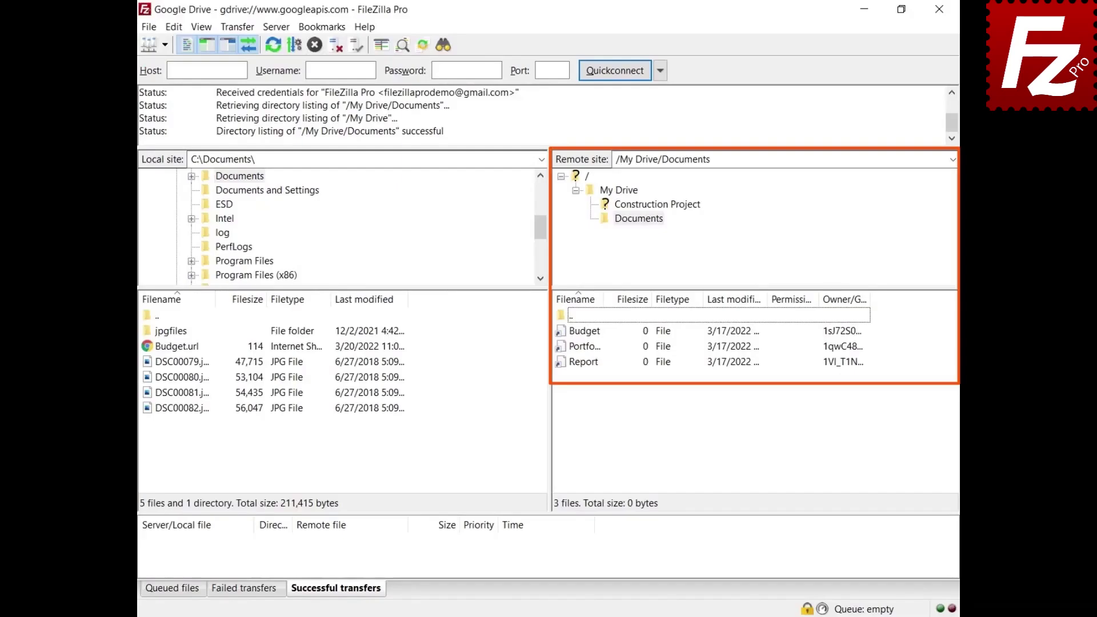
Download Budget, then export it again as a Microsoft Office document (Budget.xlsx).
right_click(582, 336)
click(594, 338)
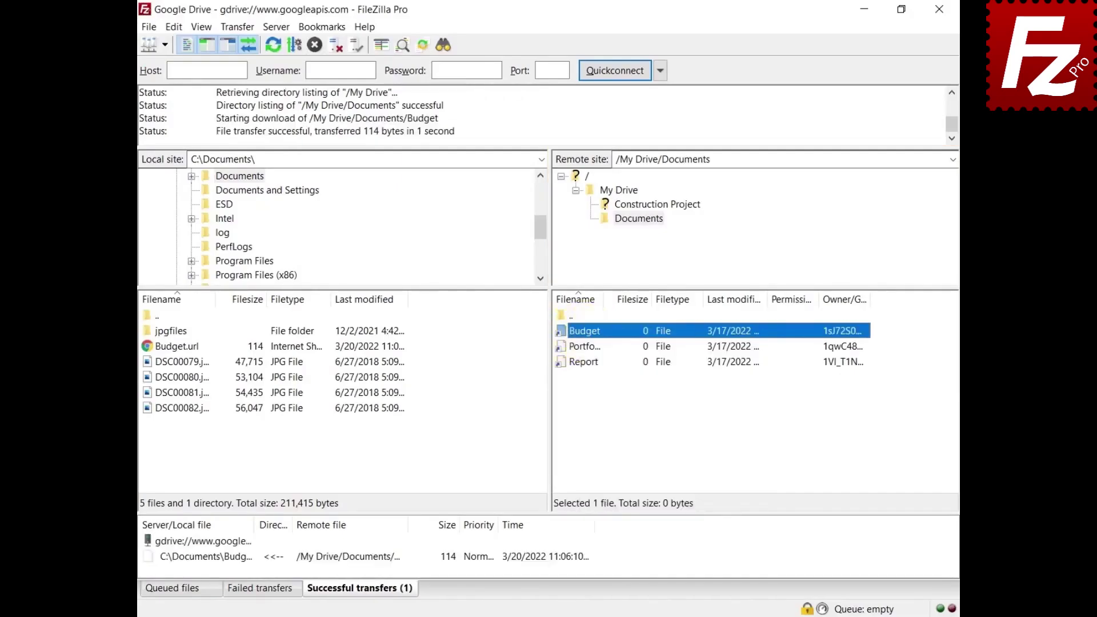
right_click(581, 334)
mouse_move(599, 518)
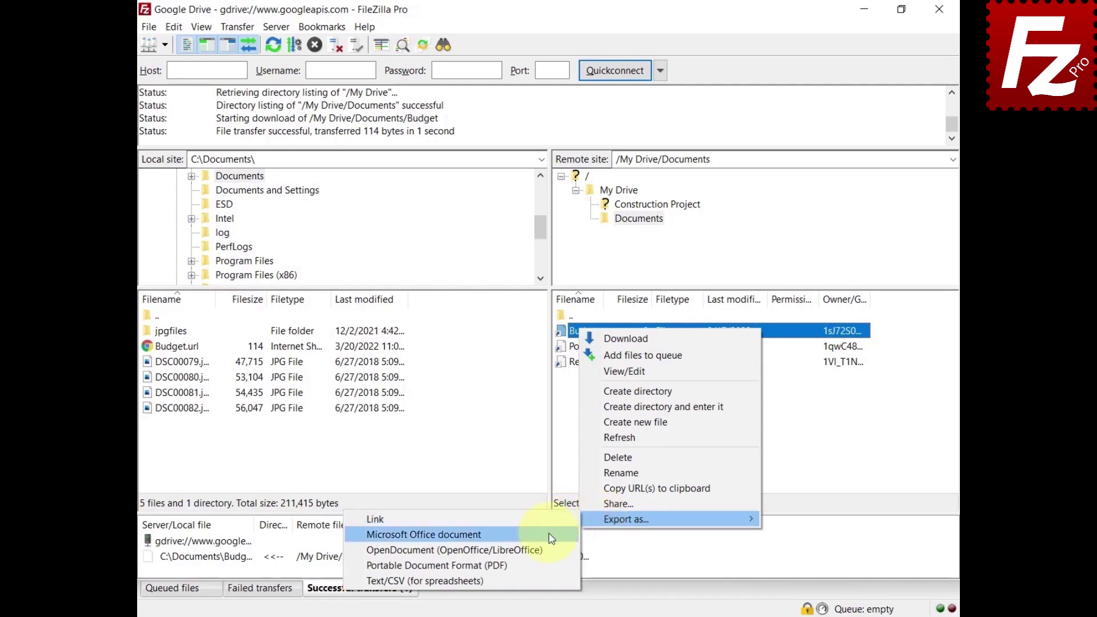
click(424, 534)
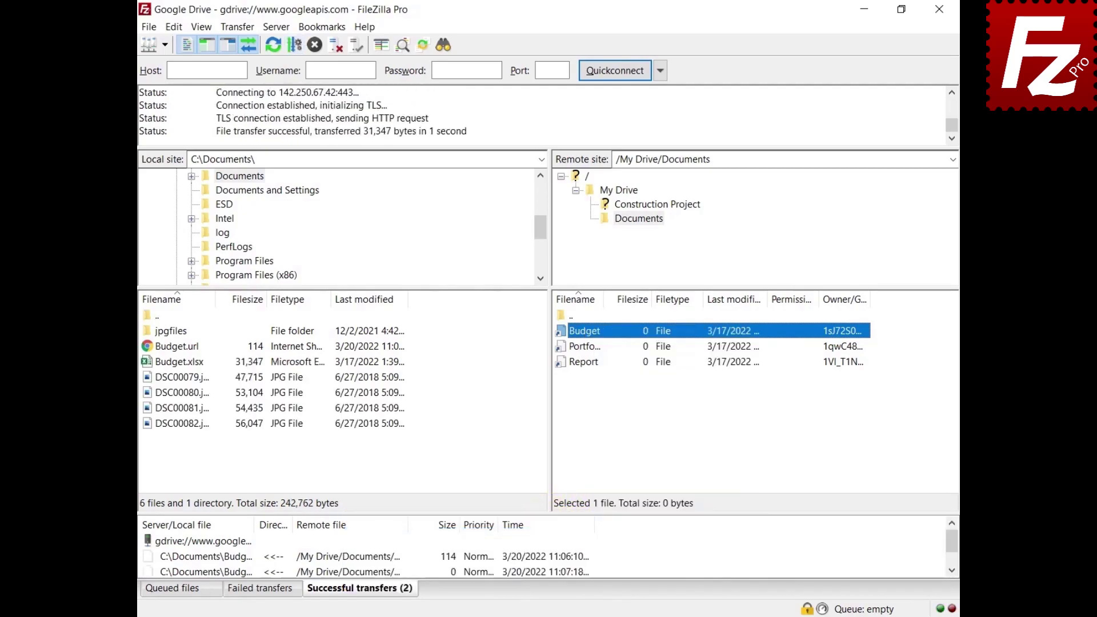
Set PDF as the default Google Drive export format in Settings.
click(174, 29)
click(173, 75)
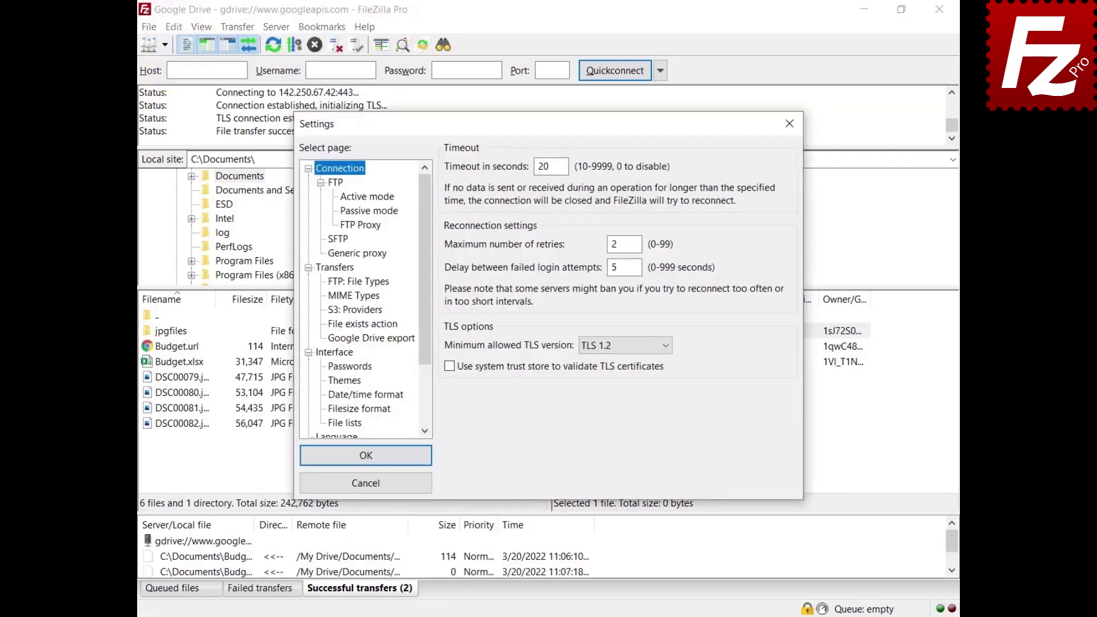
click(372, 339)
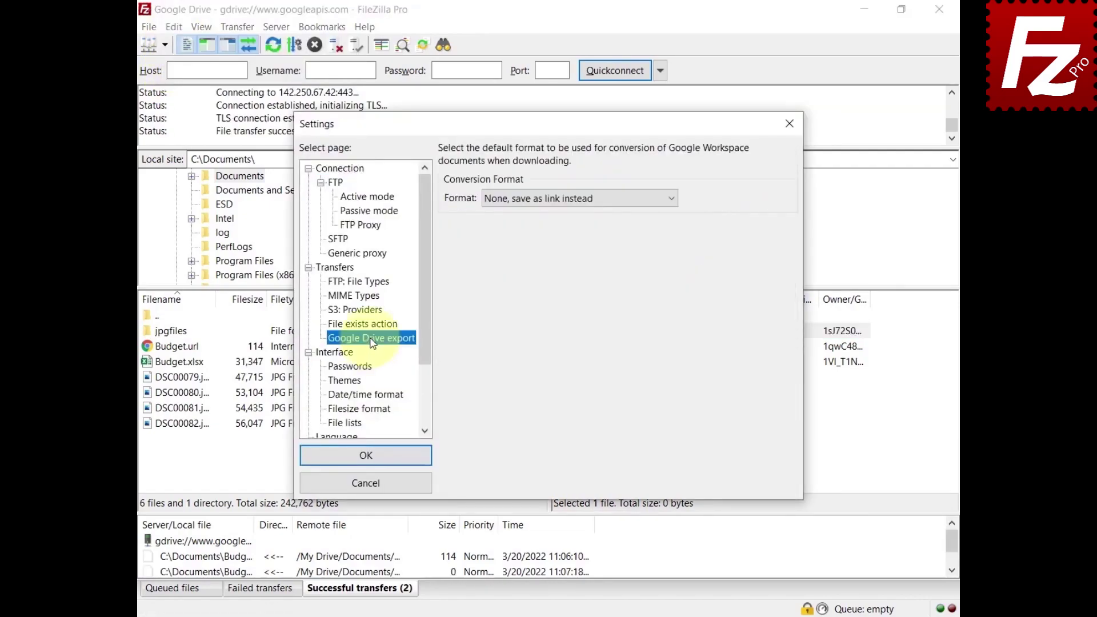
click(553, 199)
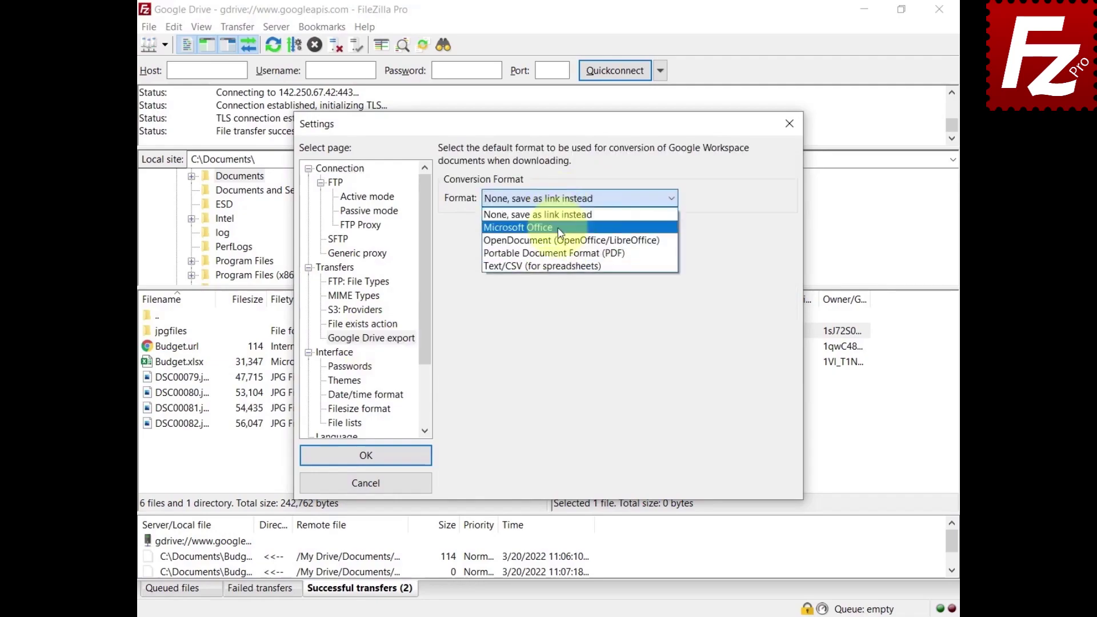
click(571, 253)
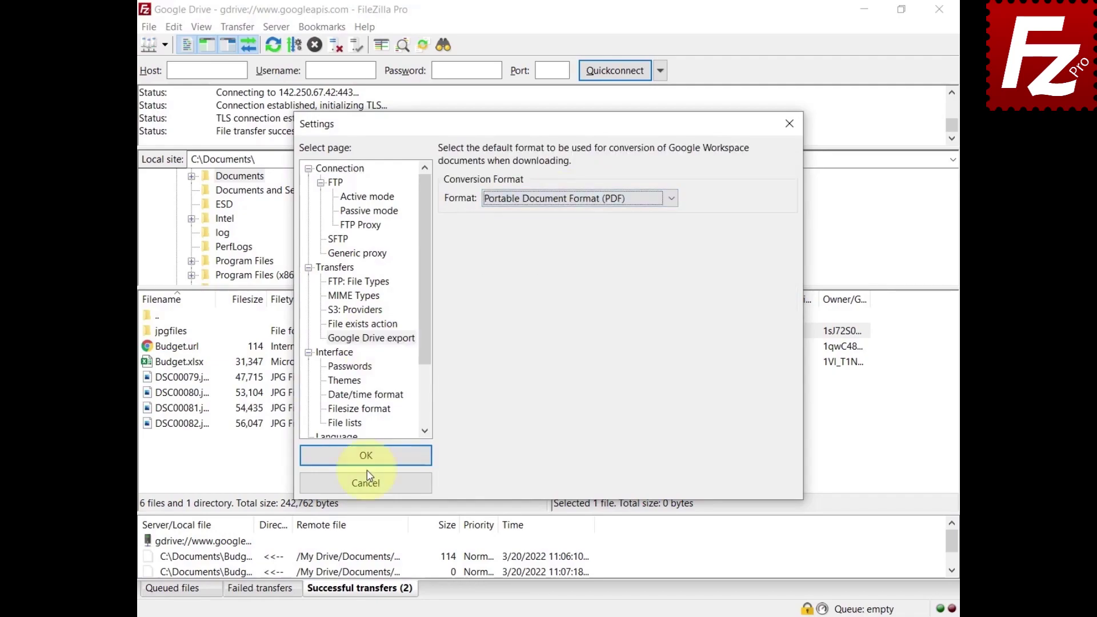
click(367, 456)
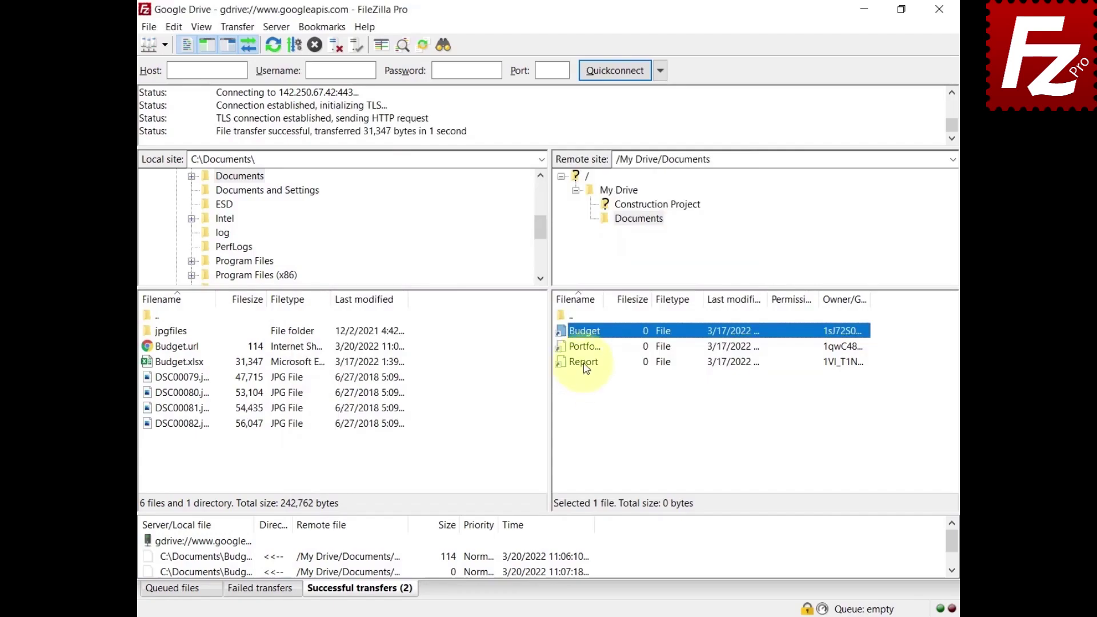
Download the Report document so it lands locally as a PDF.
right_click(586, 368)
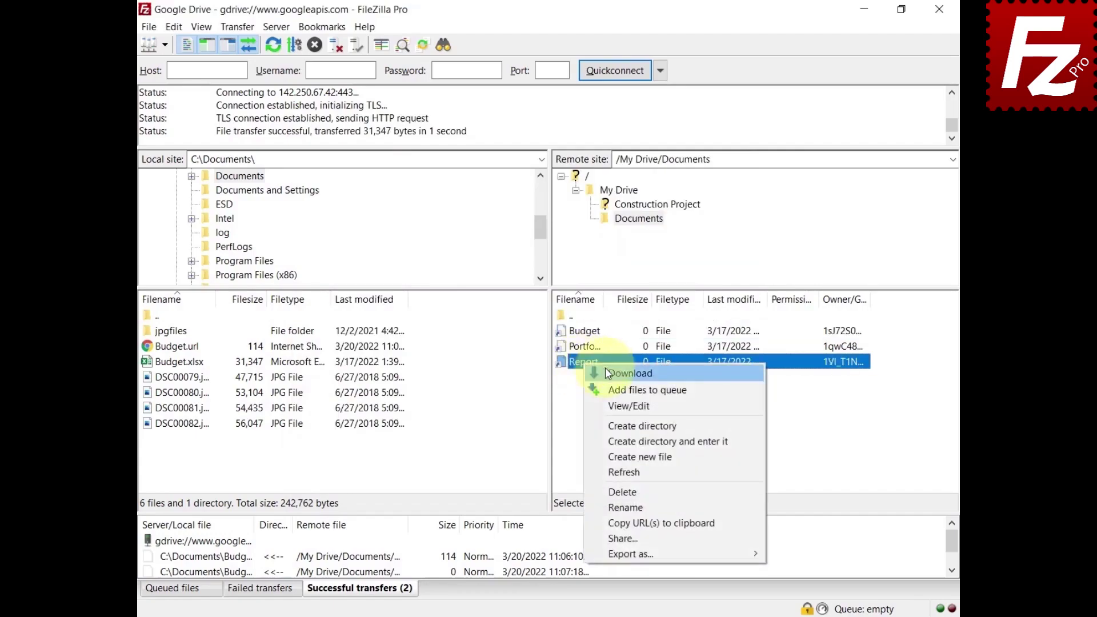
click(606, 371)
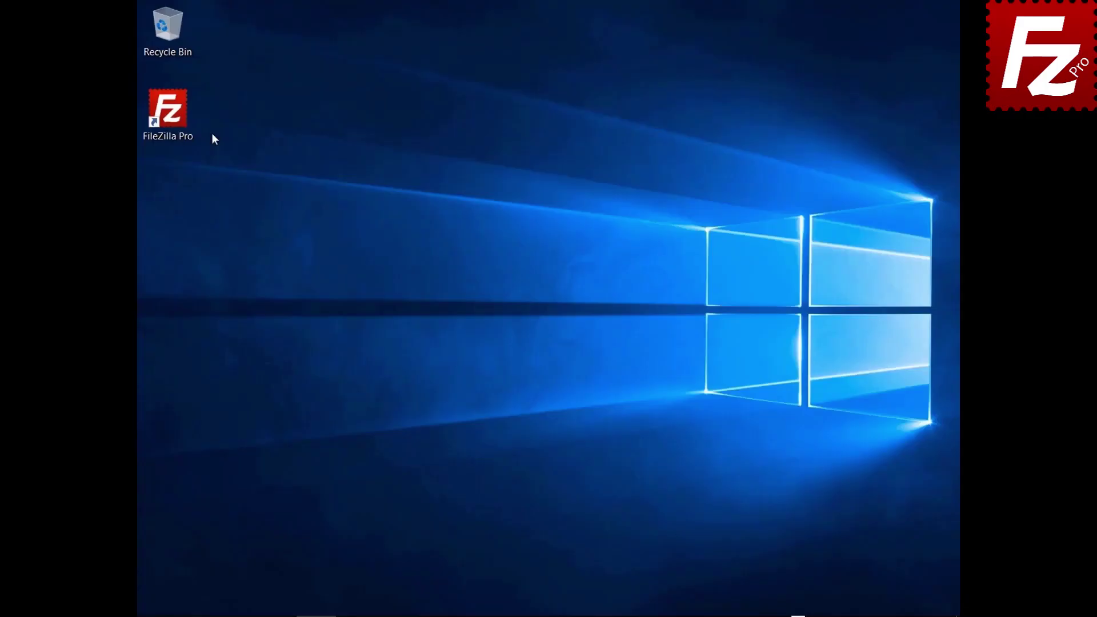
Launch FileZilla Pro and open the Site Manager.
double_click(174, 126)
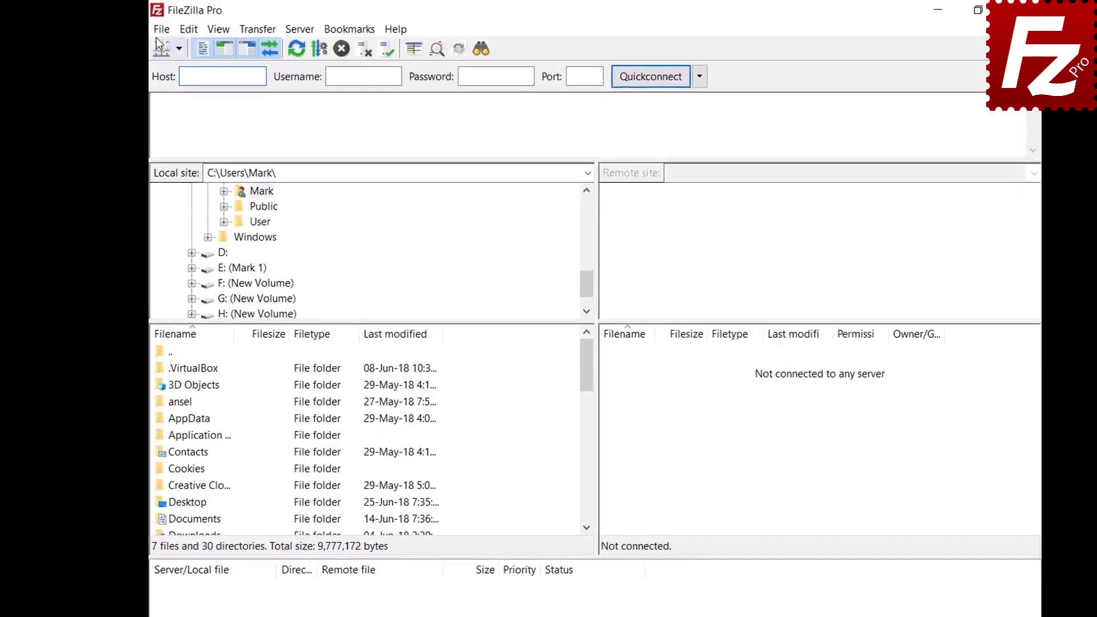
click(149, 27)
click(162, 45)
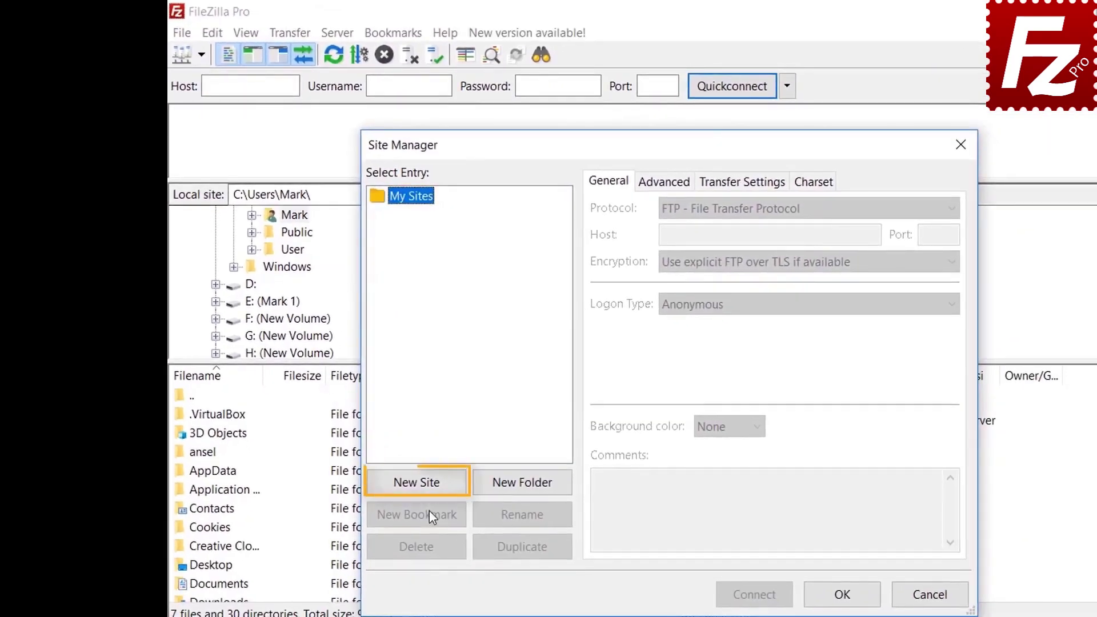
Add Google Cloud Storage site 'Google Cloud Connection' with project ID filezilla-pro and the account e-mail, then connect.
click(427, 489)
text(G)
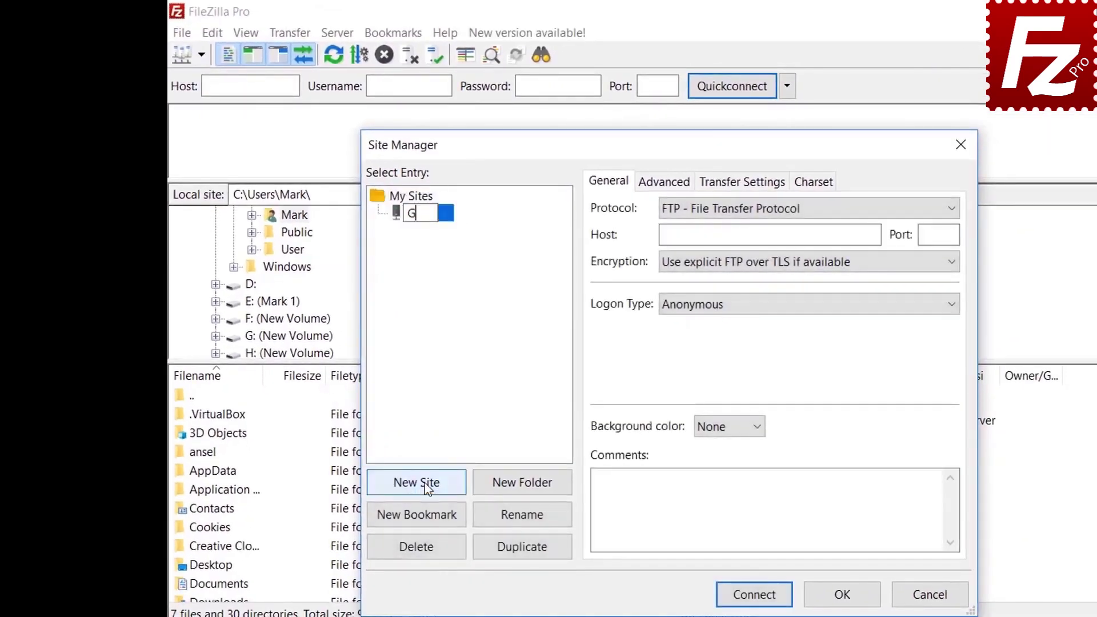
text(oogle Cloud C)
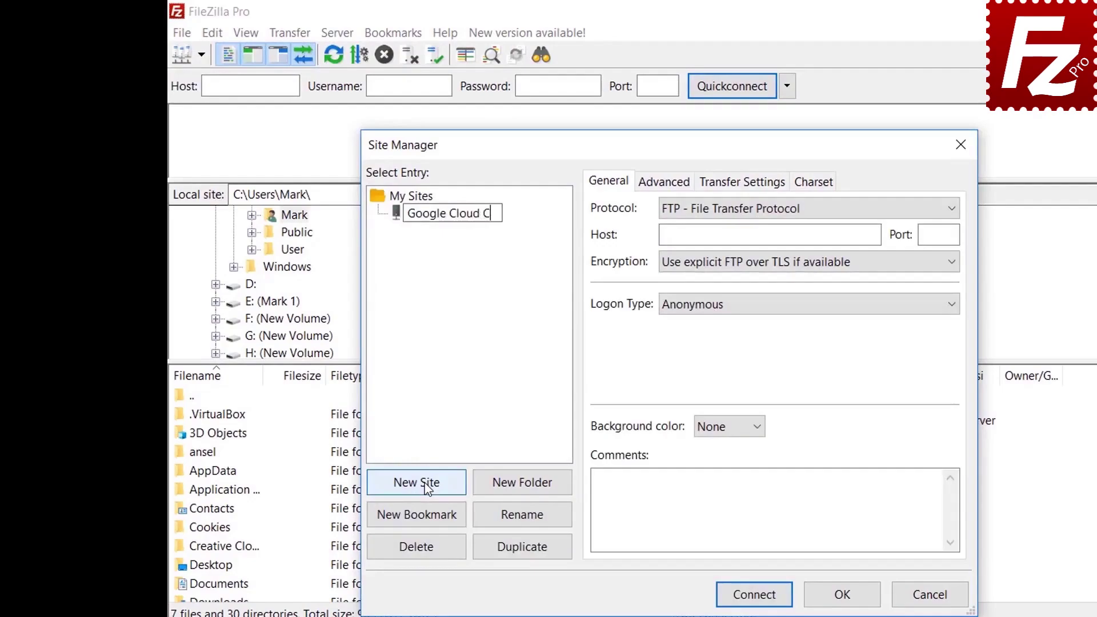
text(onnection)
key(Tab)
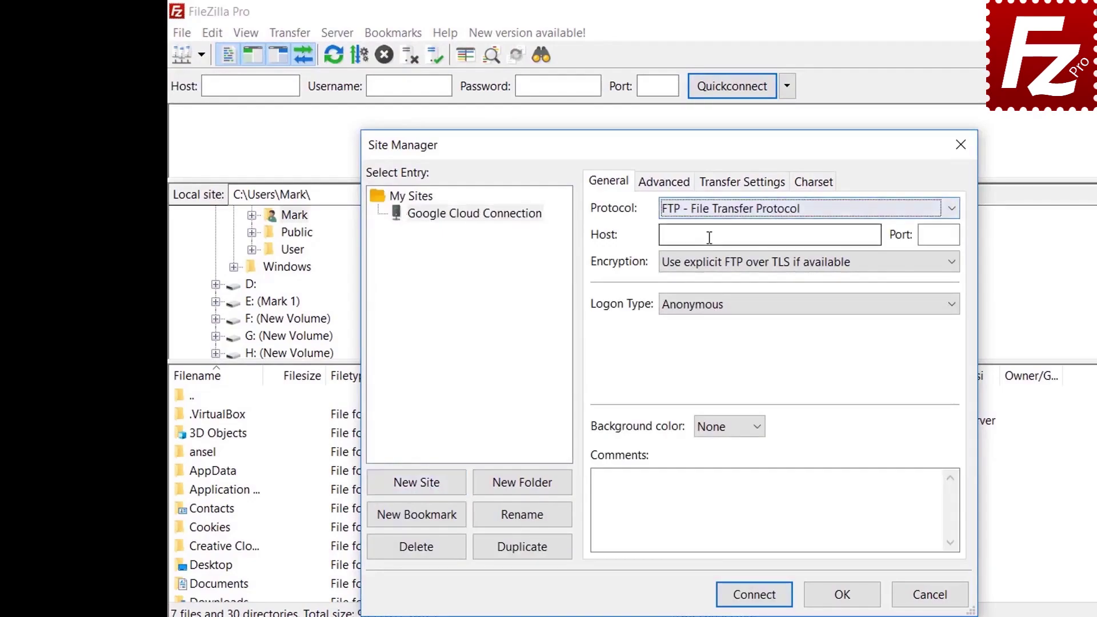
click(710, 210)
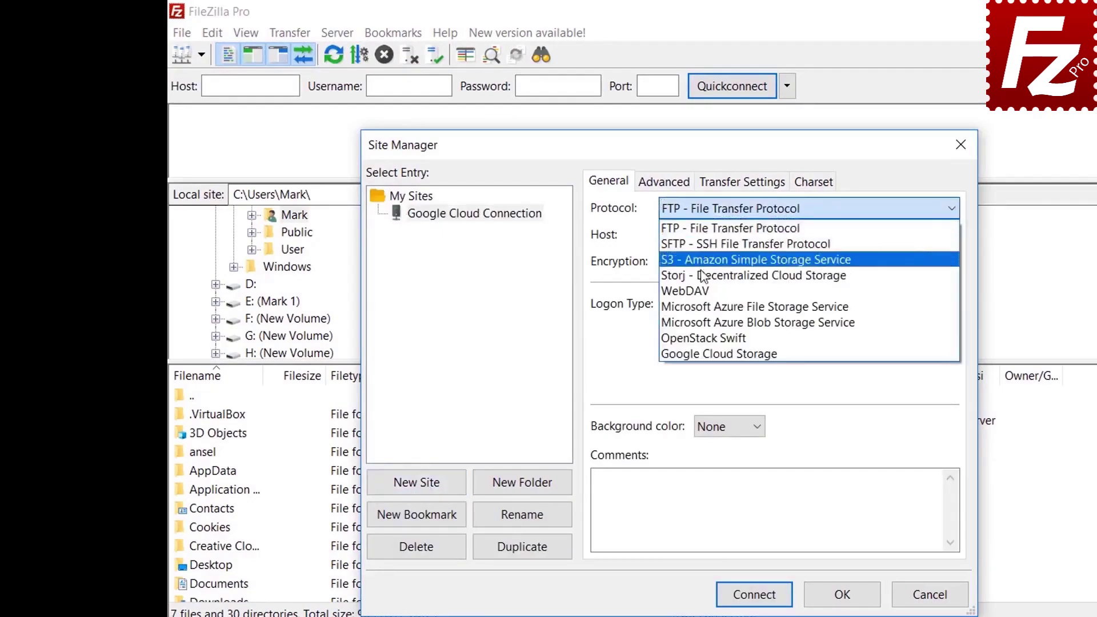
click(703, 355)
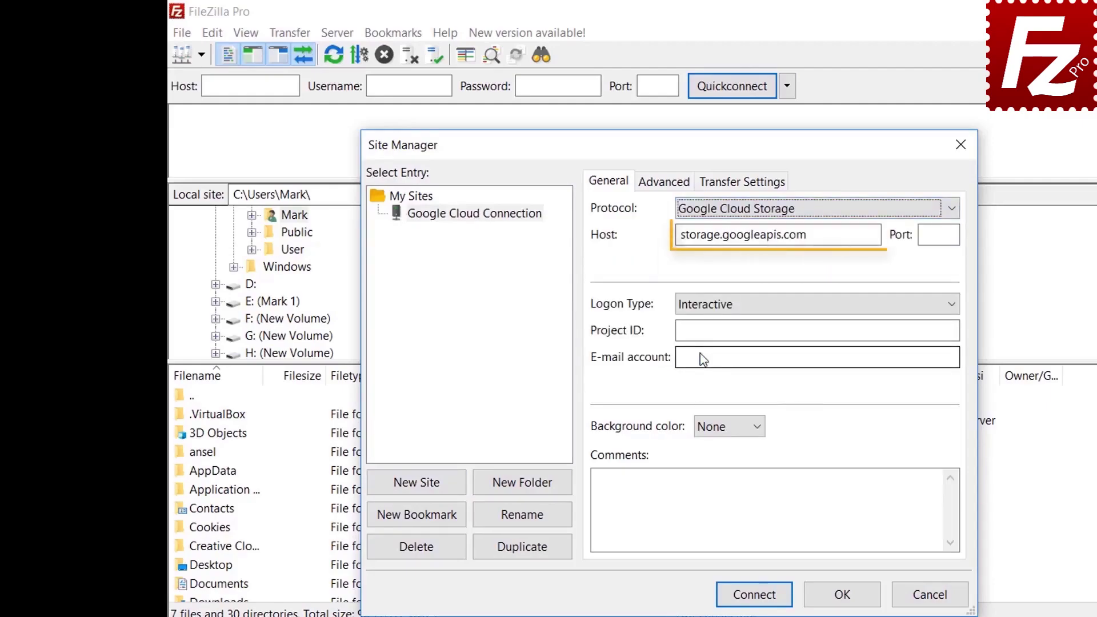
text(filezilla)
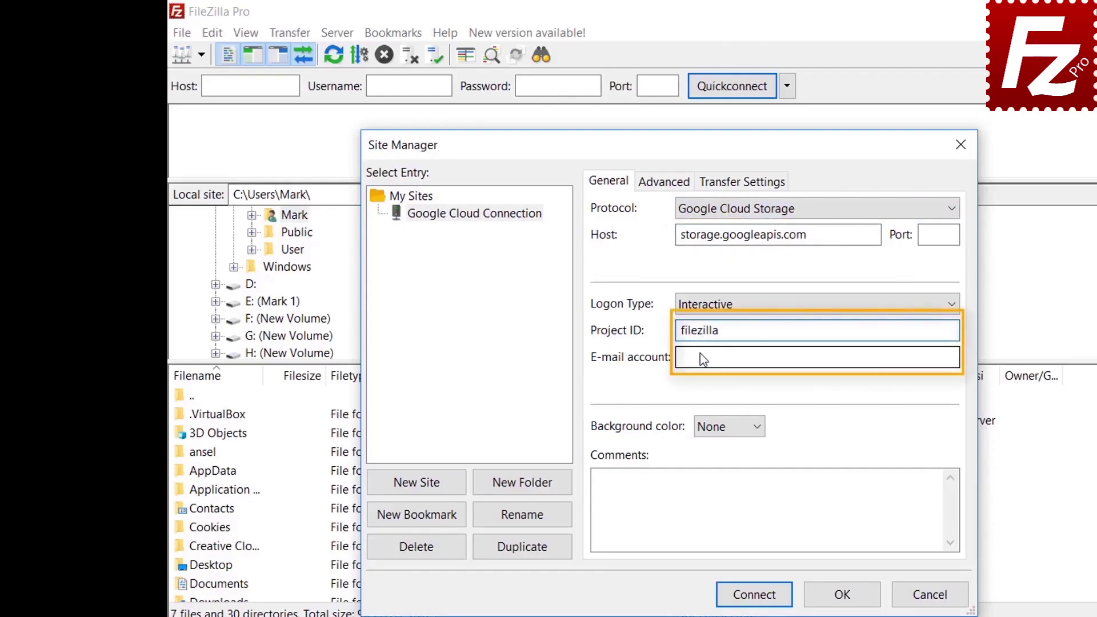
text(-pro)
click(703, 357)
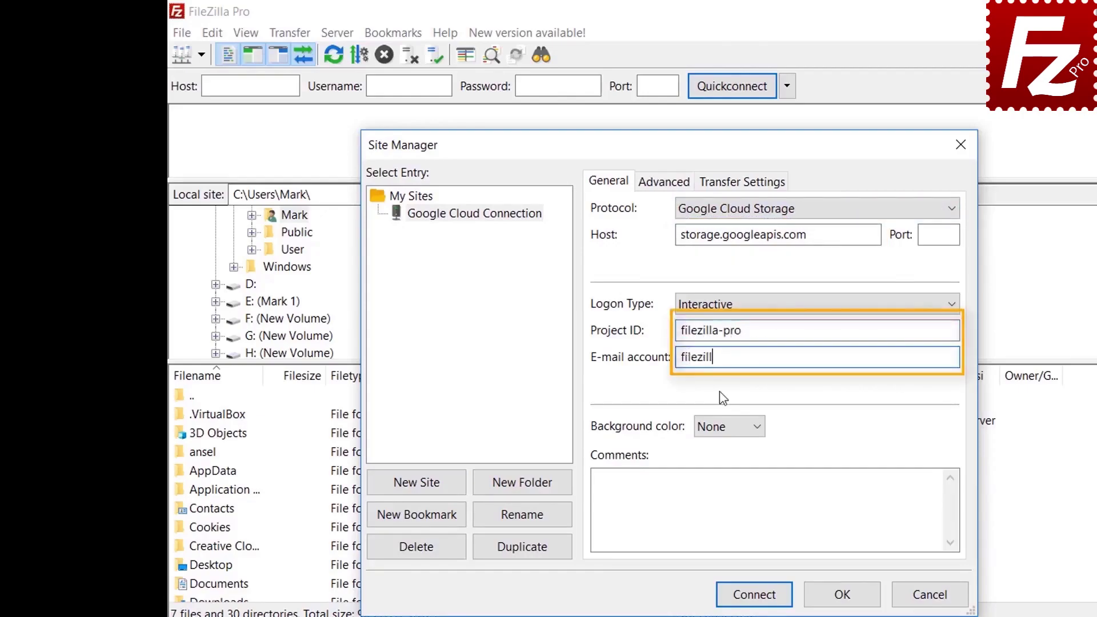
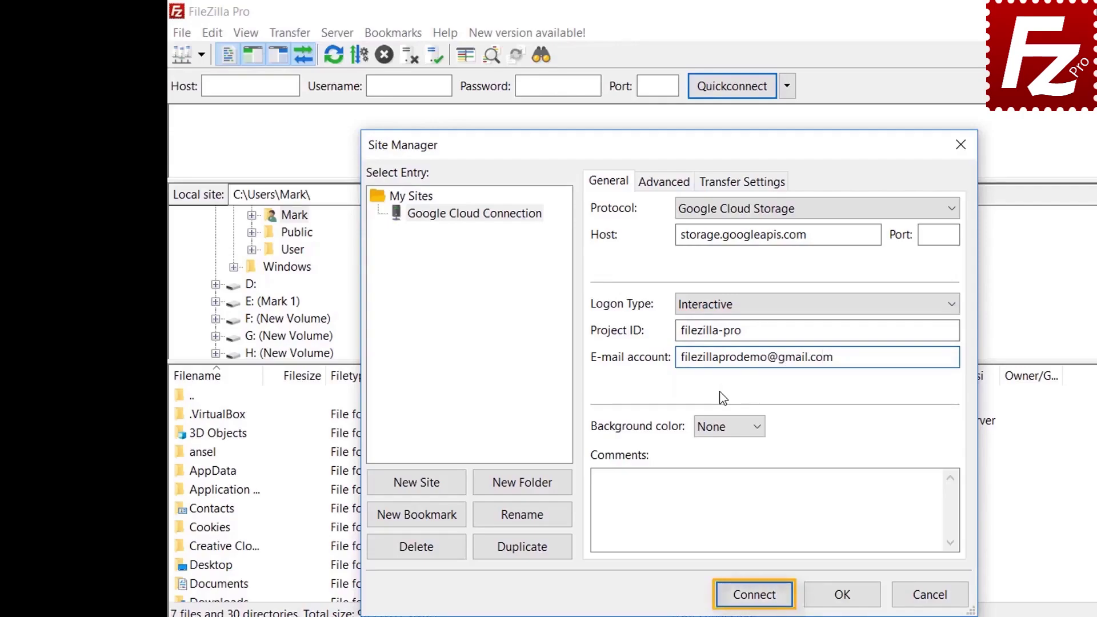
click(754, 595)
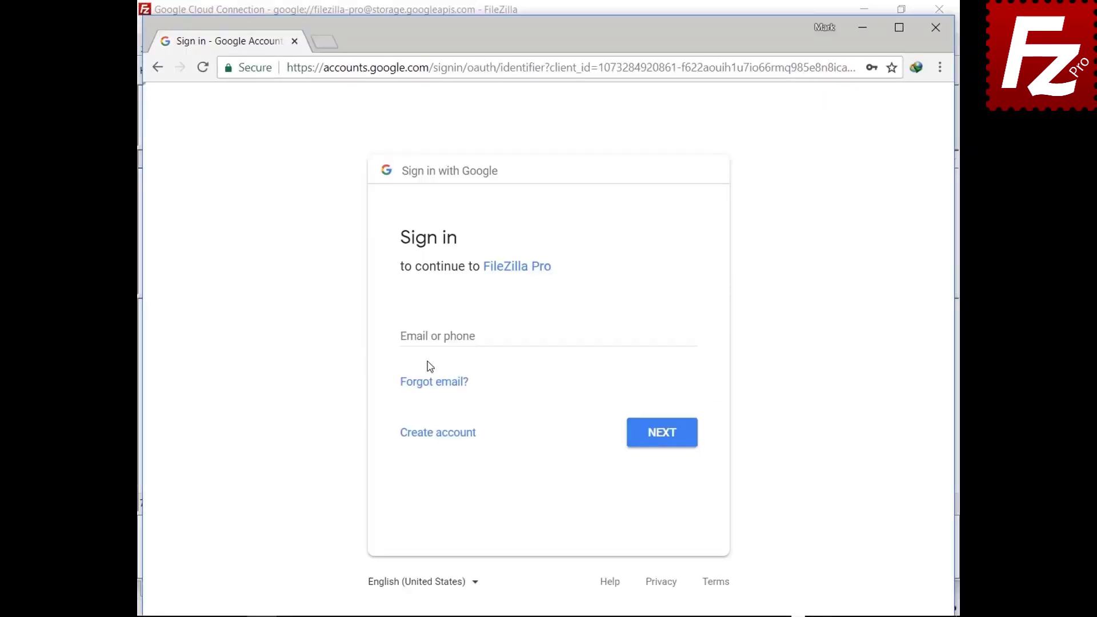
Sign in with the account e-mail and password, then allow FileZilla Pro Cloud Storage access.
click(431, 336)
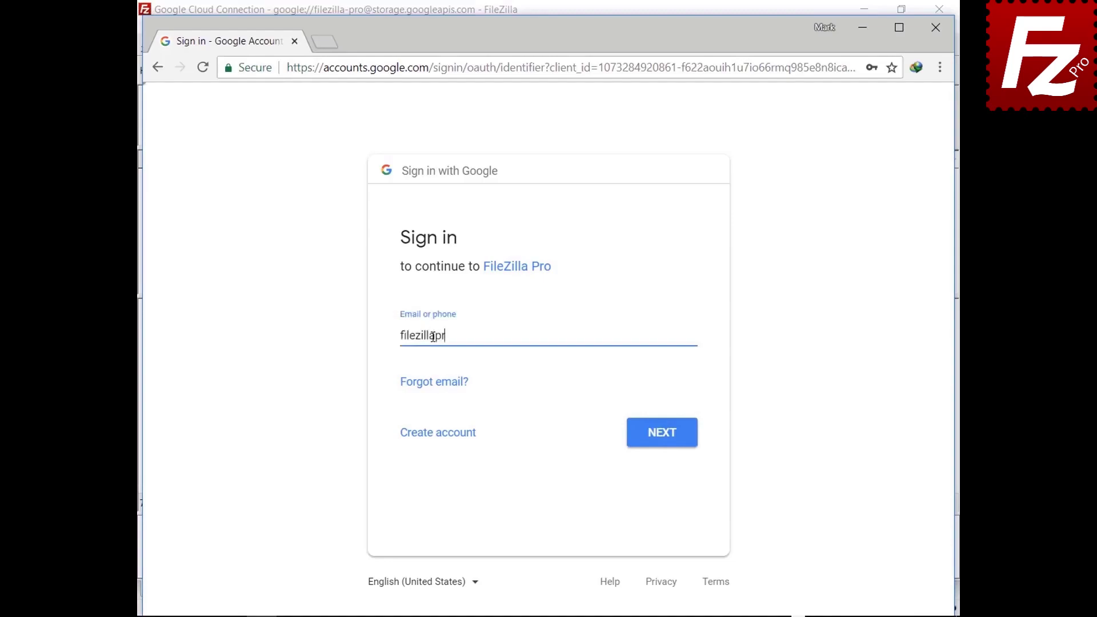
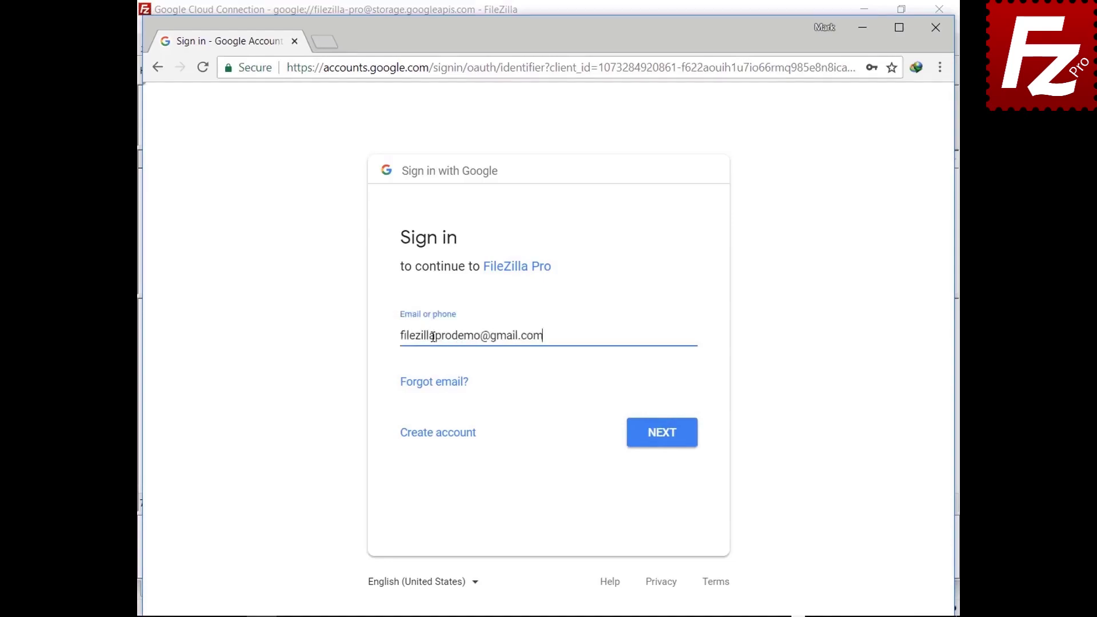
click(660, 436)
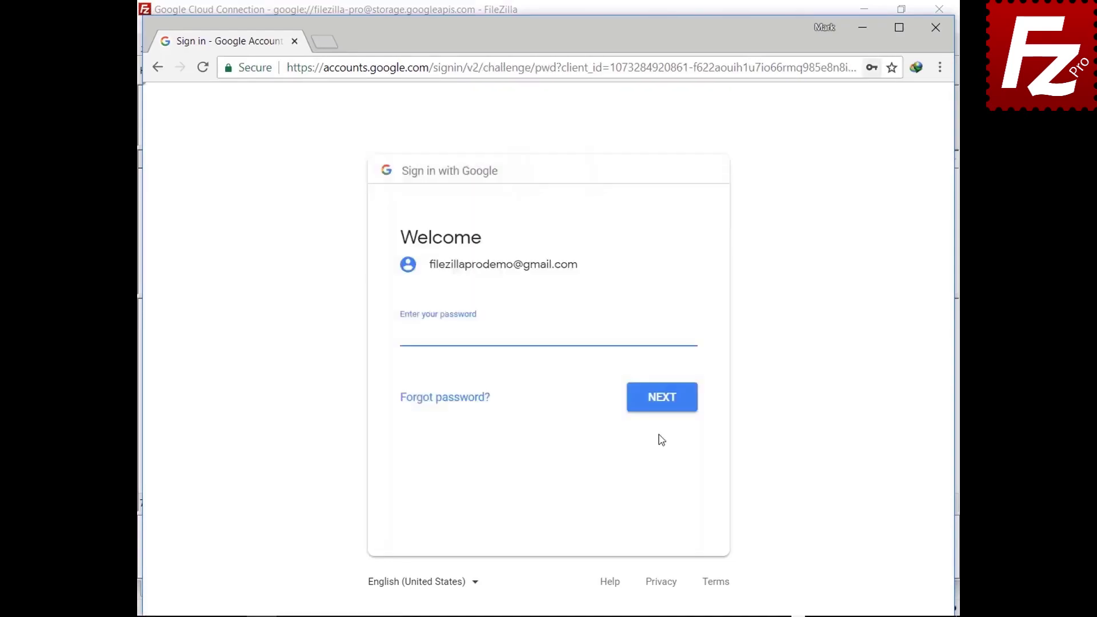
key(ctrl+v)
click(665, 407)
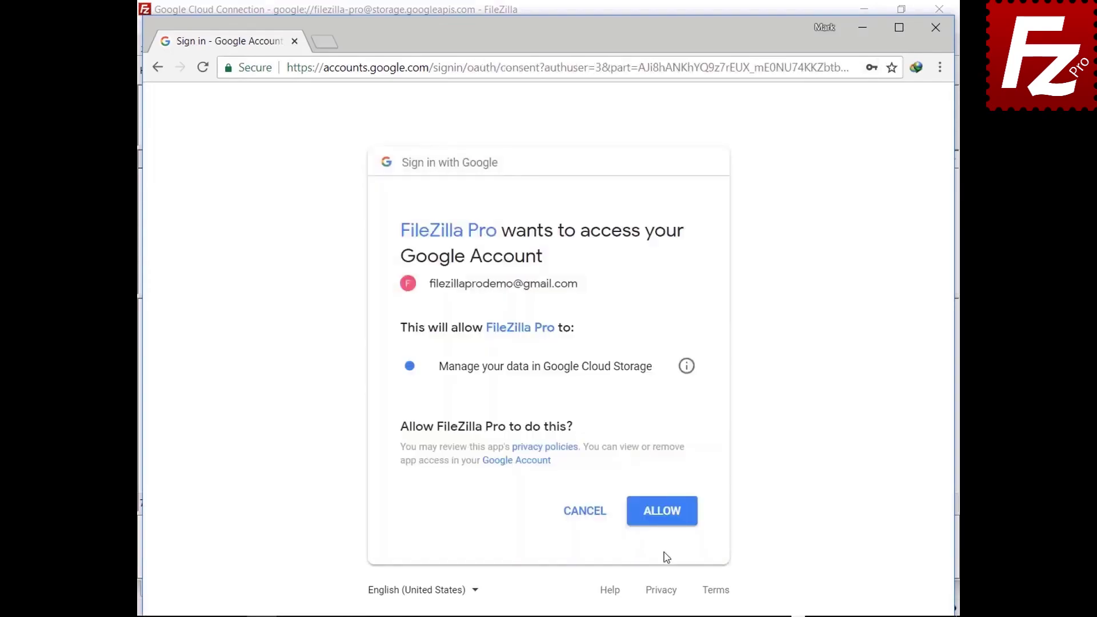
click(663, 522)
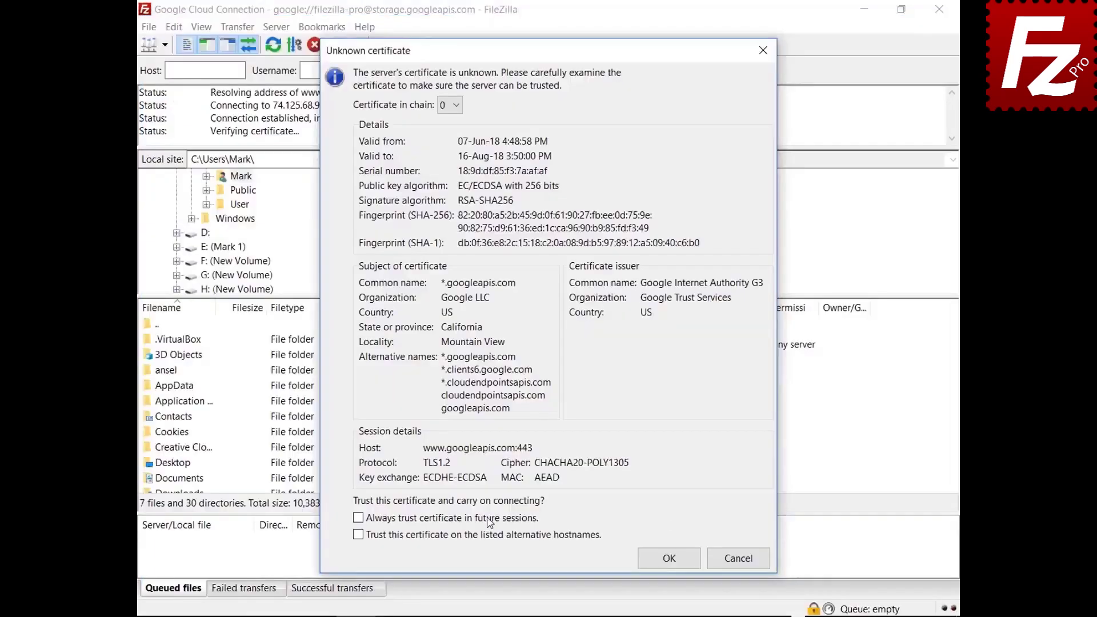
Always trust both Google server certificates so the bucket folders appear.
click(358, 517)
click(667, 560)
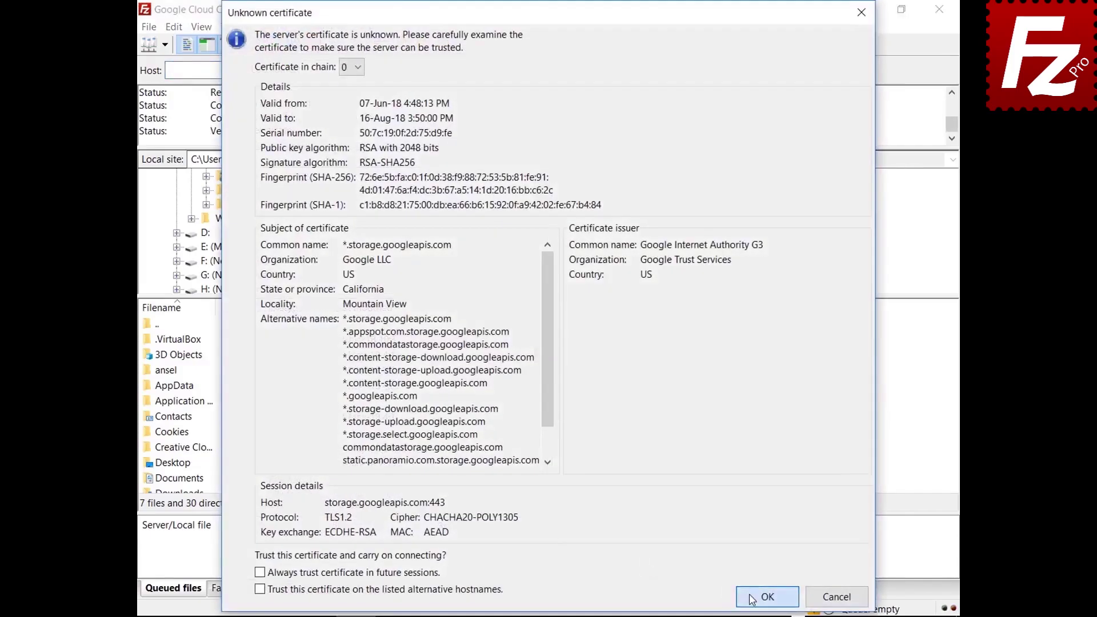
click(767, 595)
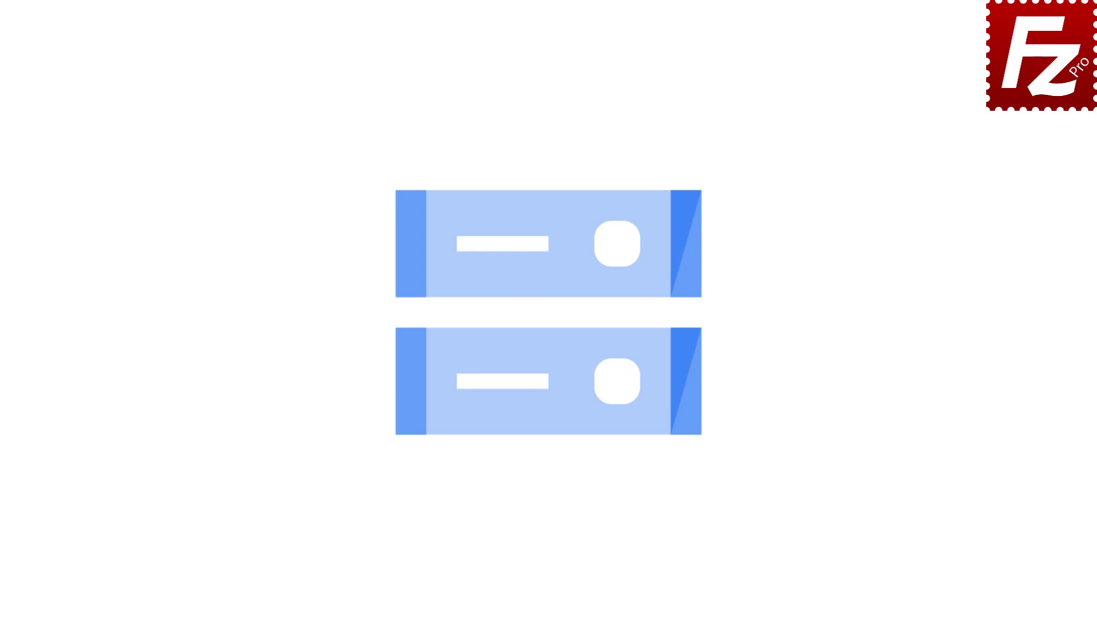
Enter the account e-mail on the Google Cloud Platform sign-in page.
key(Return)
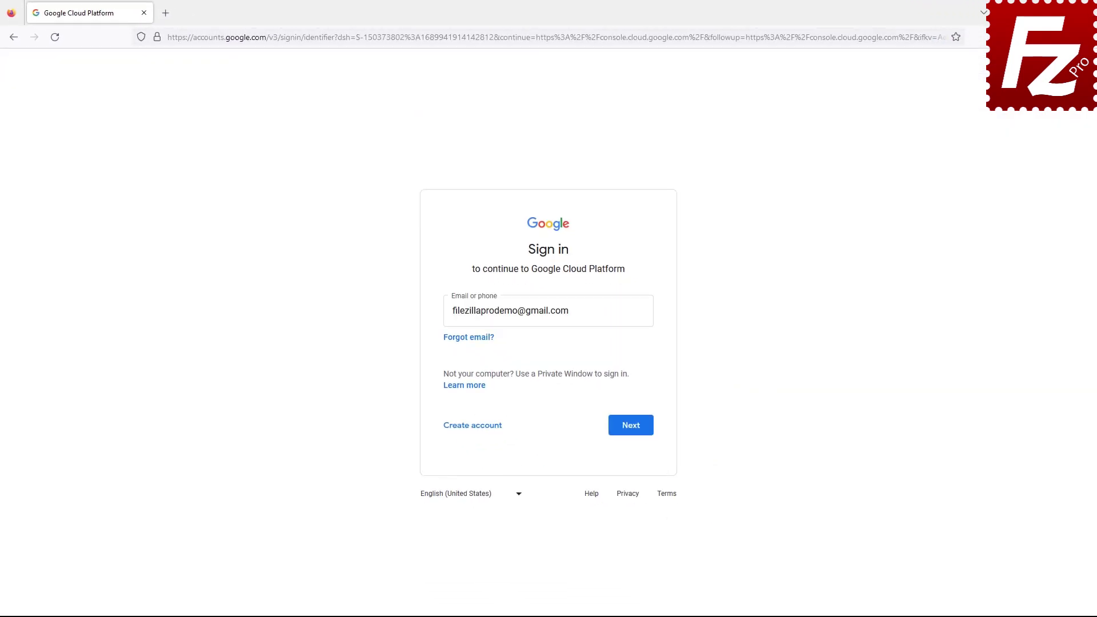
Sign in to Google Cloud Console and go to IAM & Admin > Service Accounts.
click(630, 430)
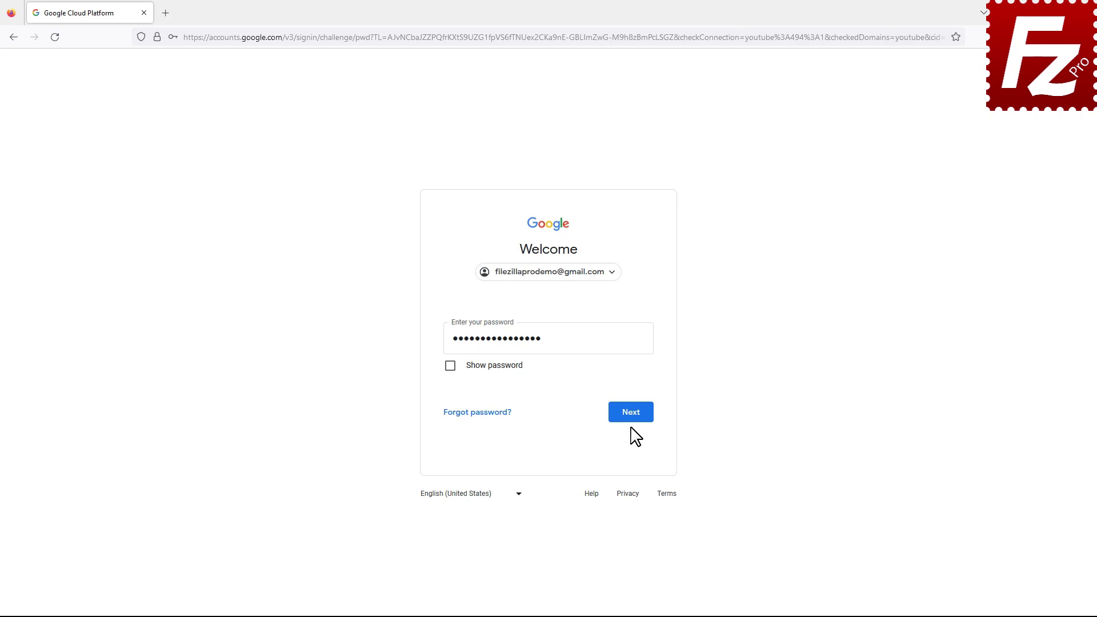
click(632, 421)
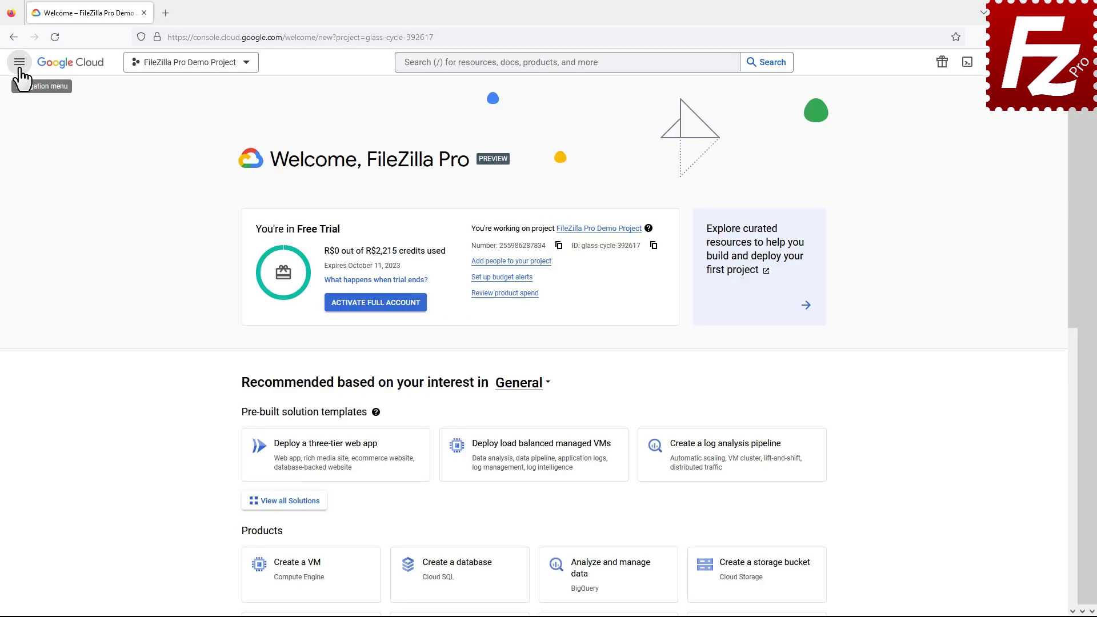
click(19, 64)
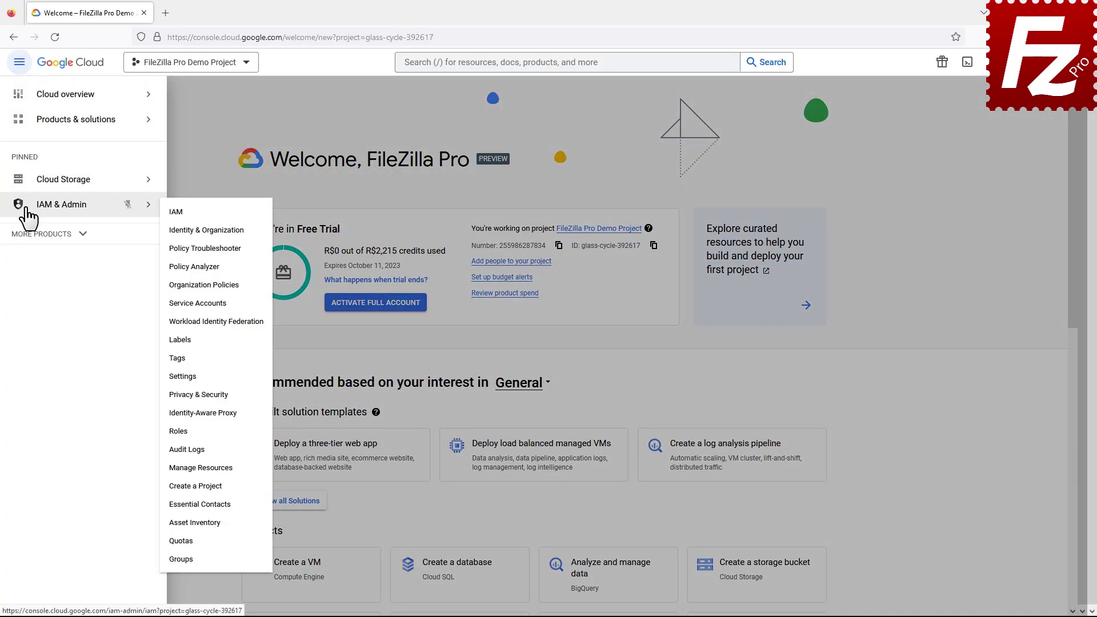
click(26, 206)
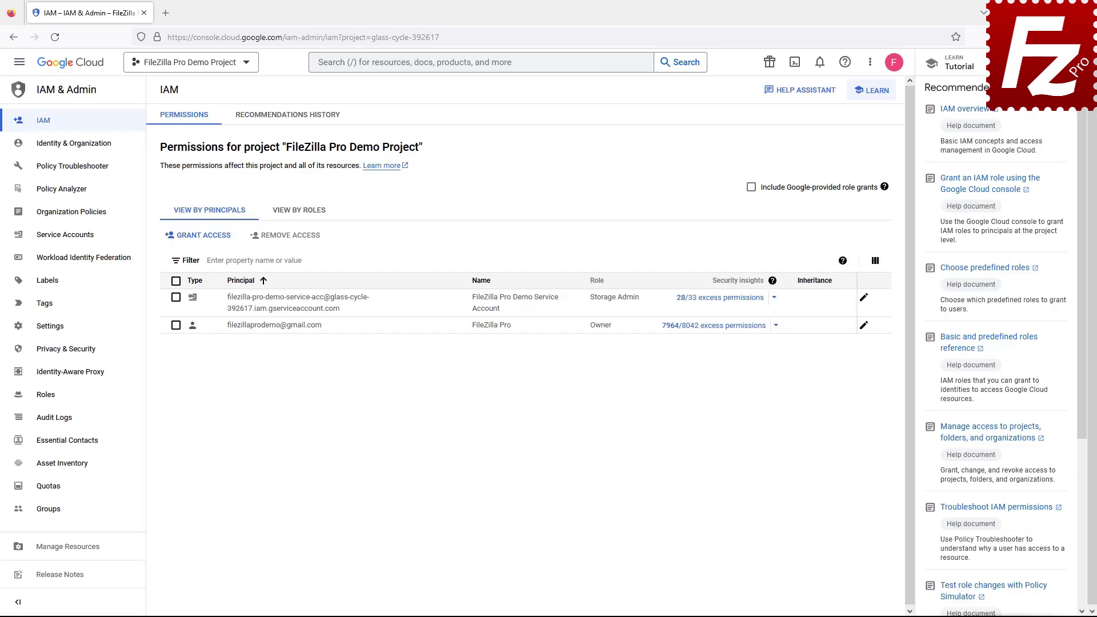
click(66, 247)
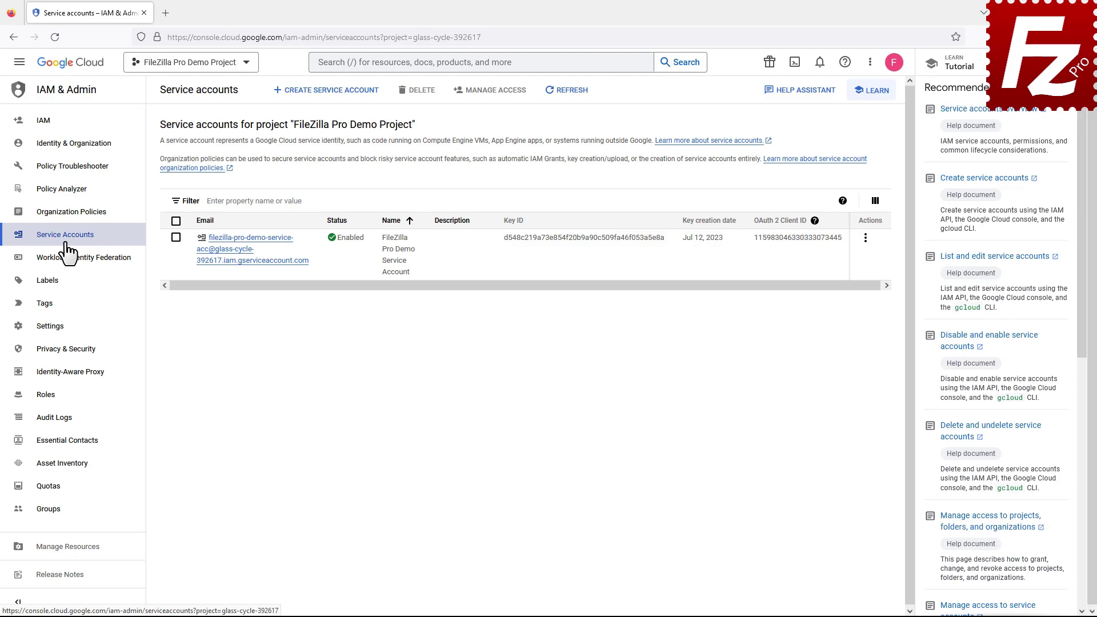
Create and download a new JSON key for the FileZilla Pro Demo Service Account.
click(247, 261)
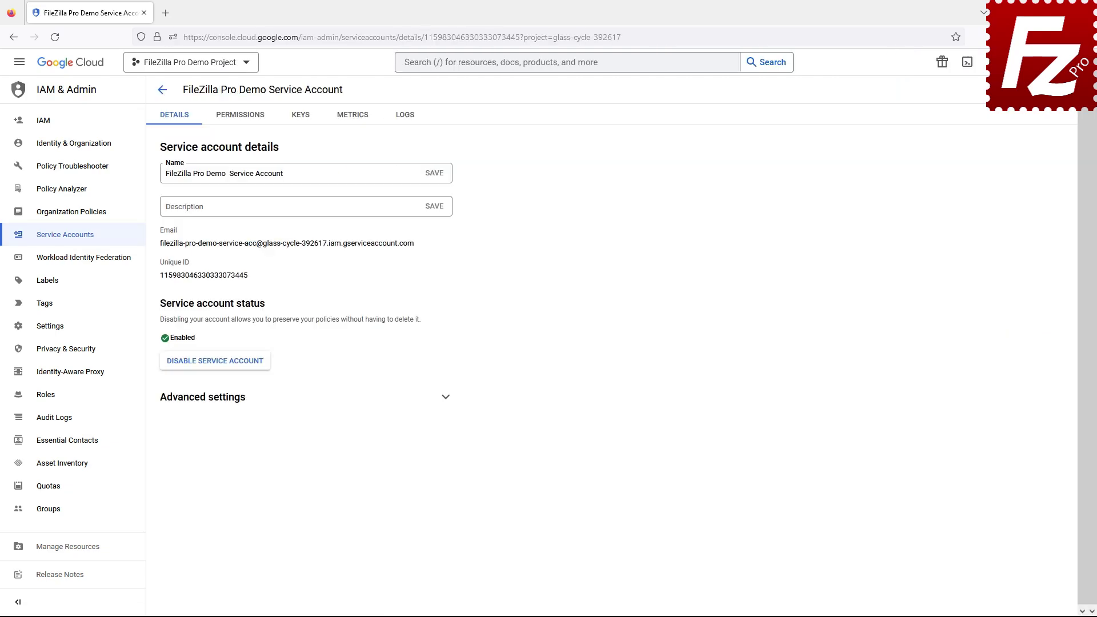
click(299, 119)
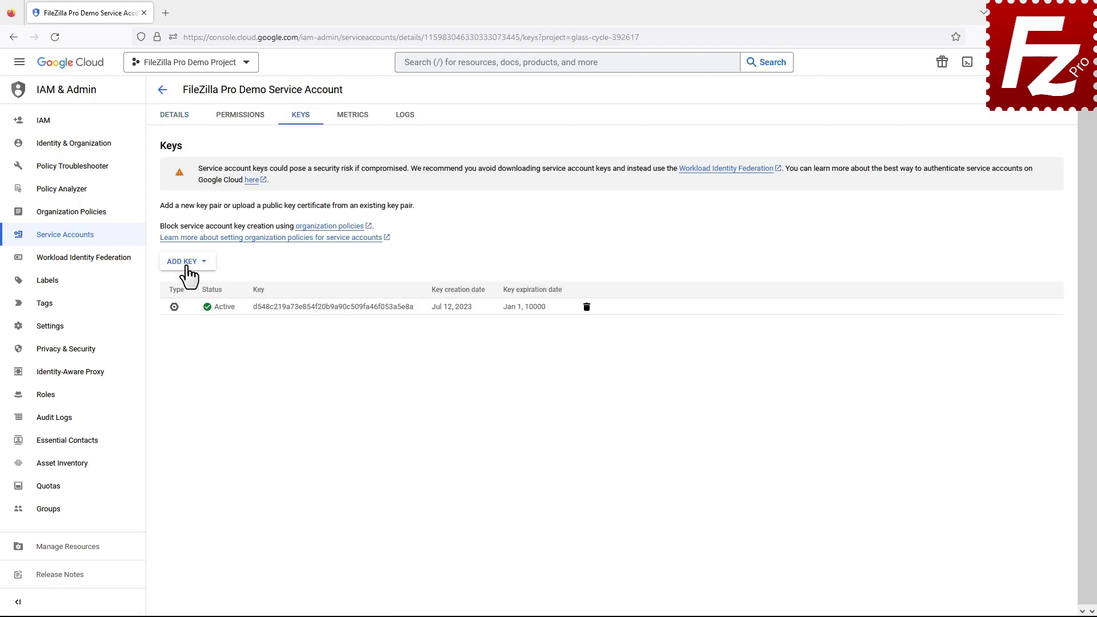
click(184, 264)
click(192, 286)
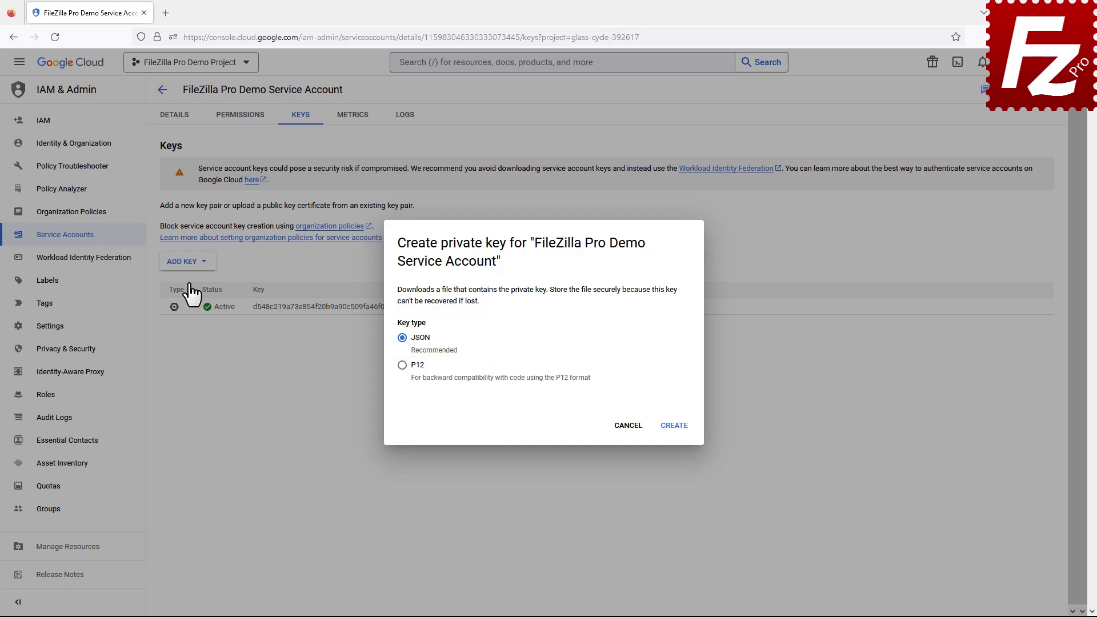
click(672, 427)
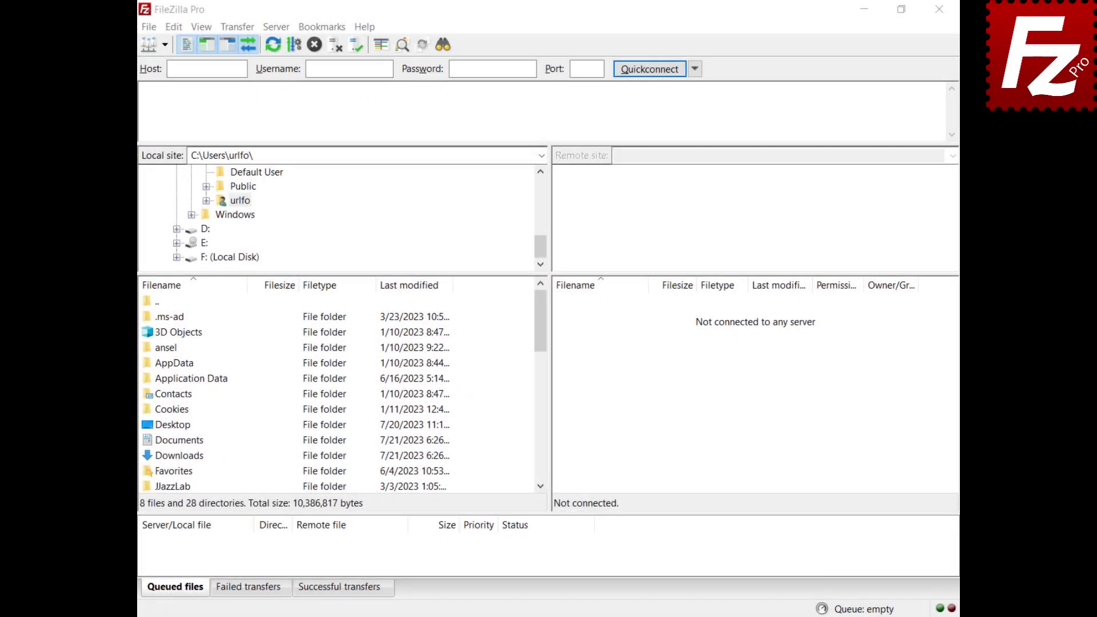
Add a site named 'Google Cloud' using the Google Cloud Storage with Service Account protocol.
click(147, 31)
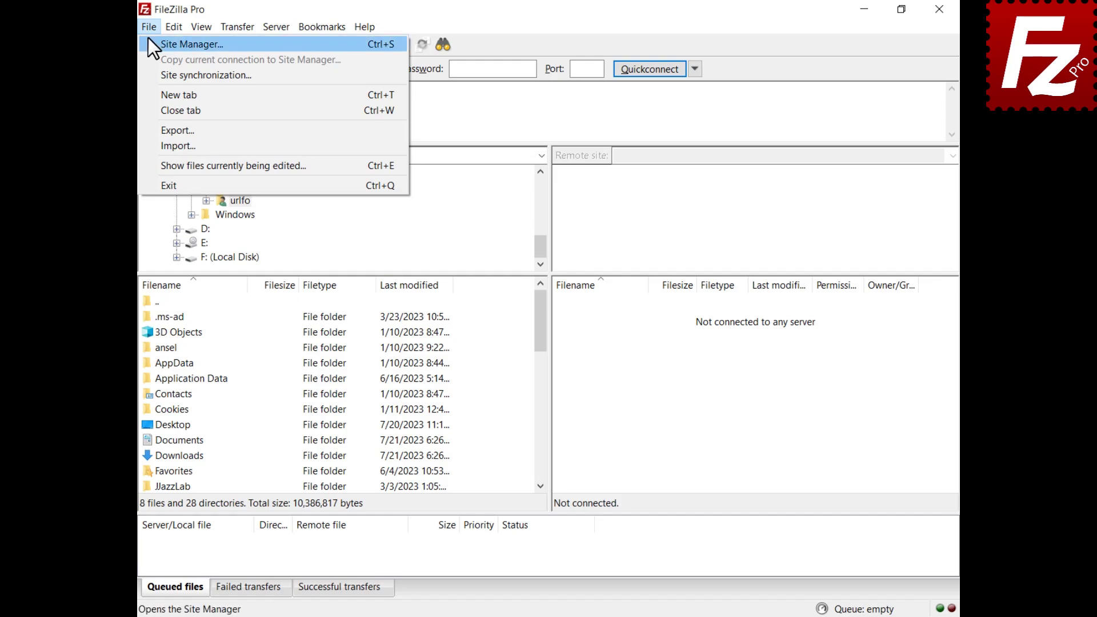
click(148, 44)
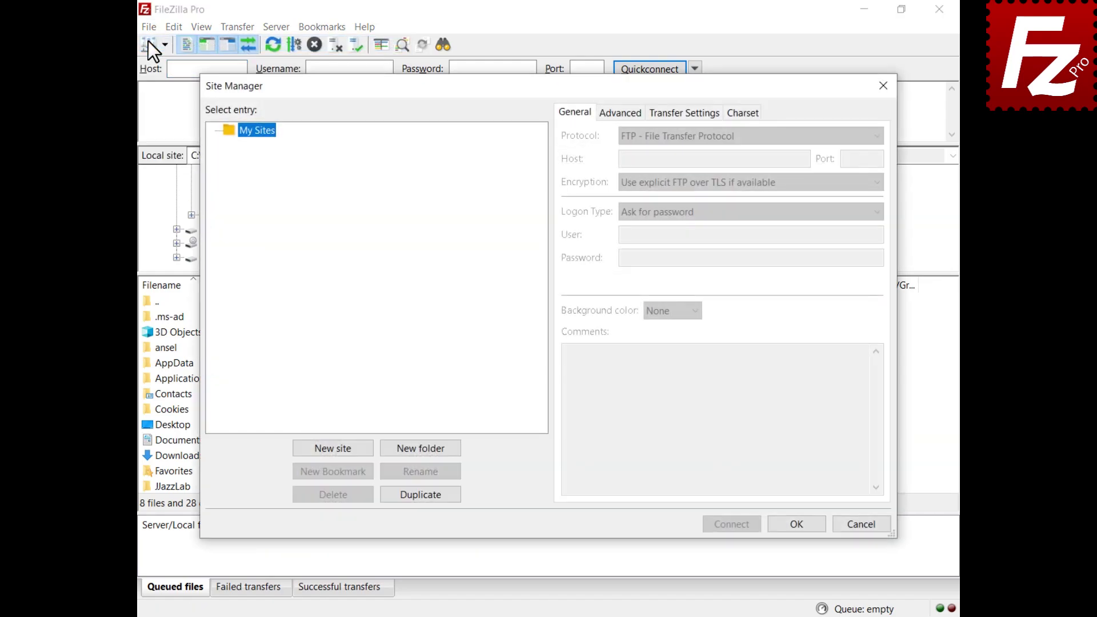
click(333, 447)
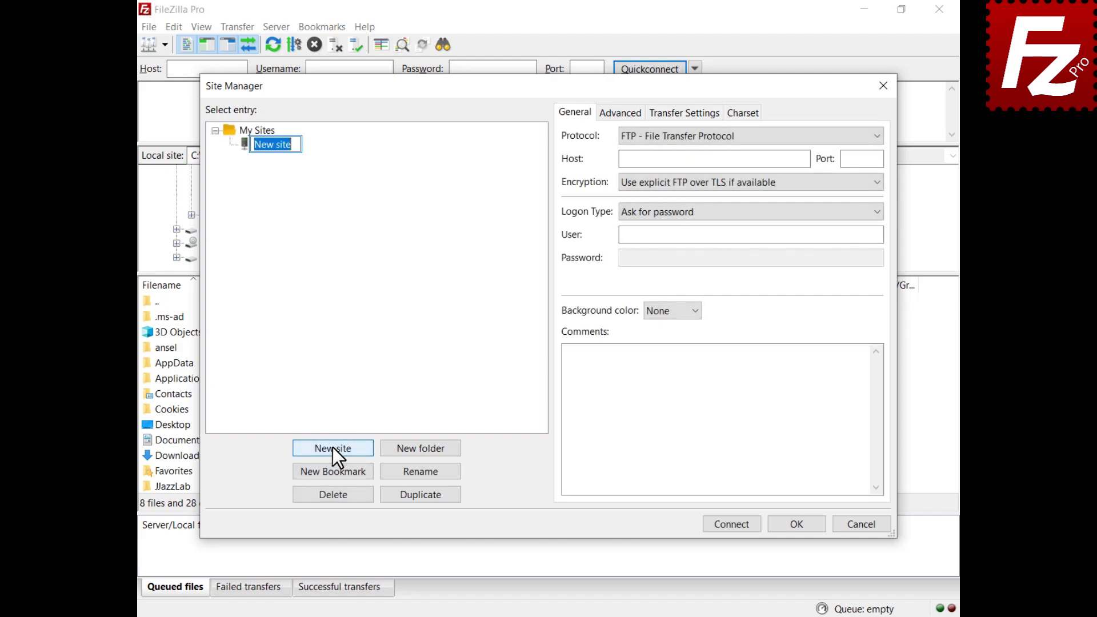
text(Google Cloud)
key(Return)
click(728, 141)
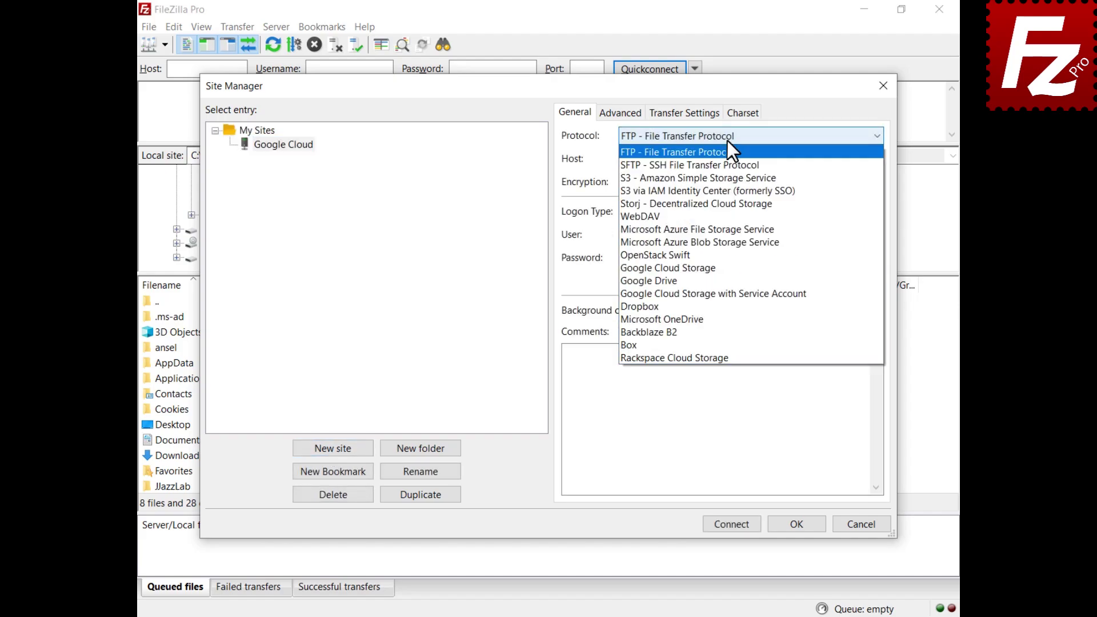
click(746, 294)
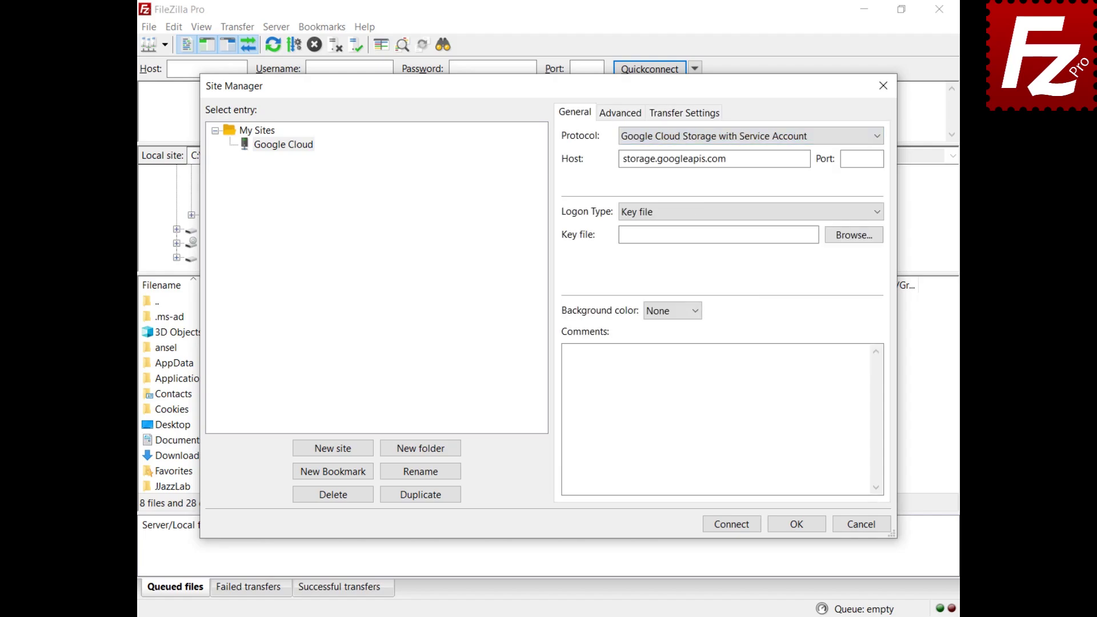
Attach the JSON key file from Documents as the service-account key and connect.
click(853, 239)
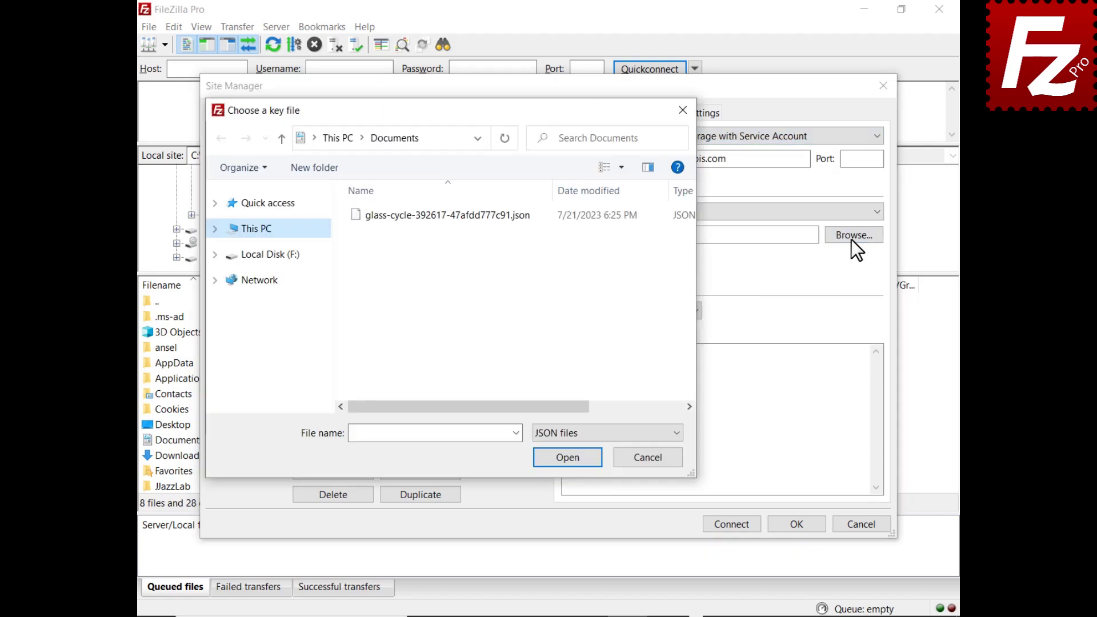
double_click(438, 215)
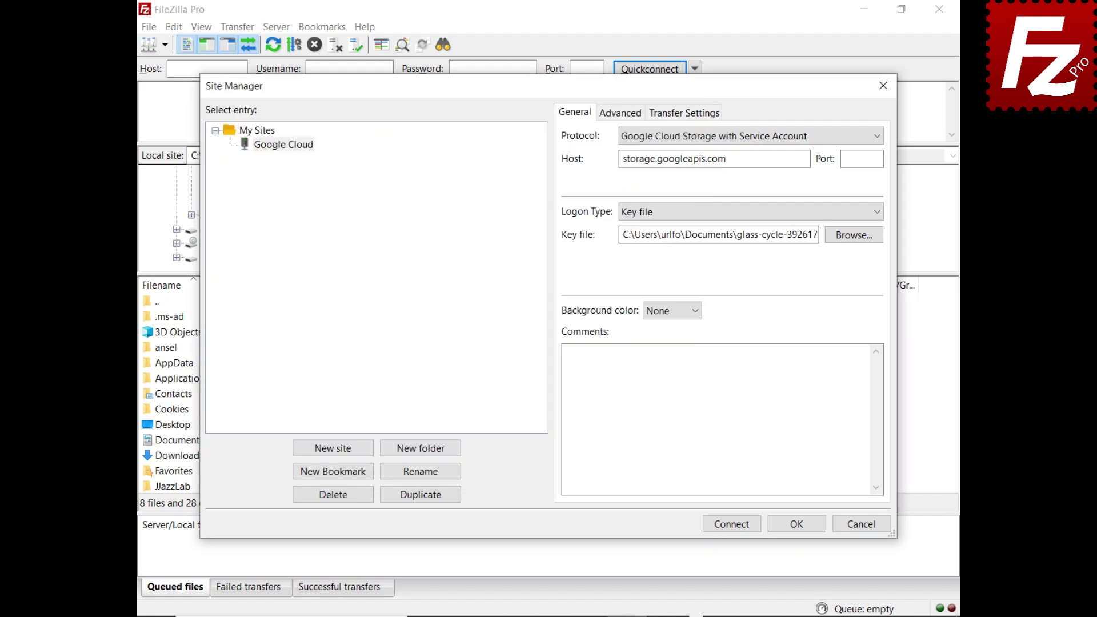
click(732, 525)
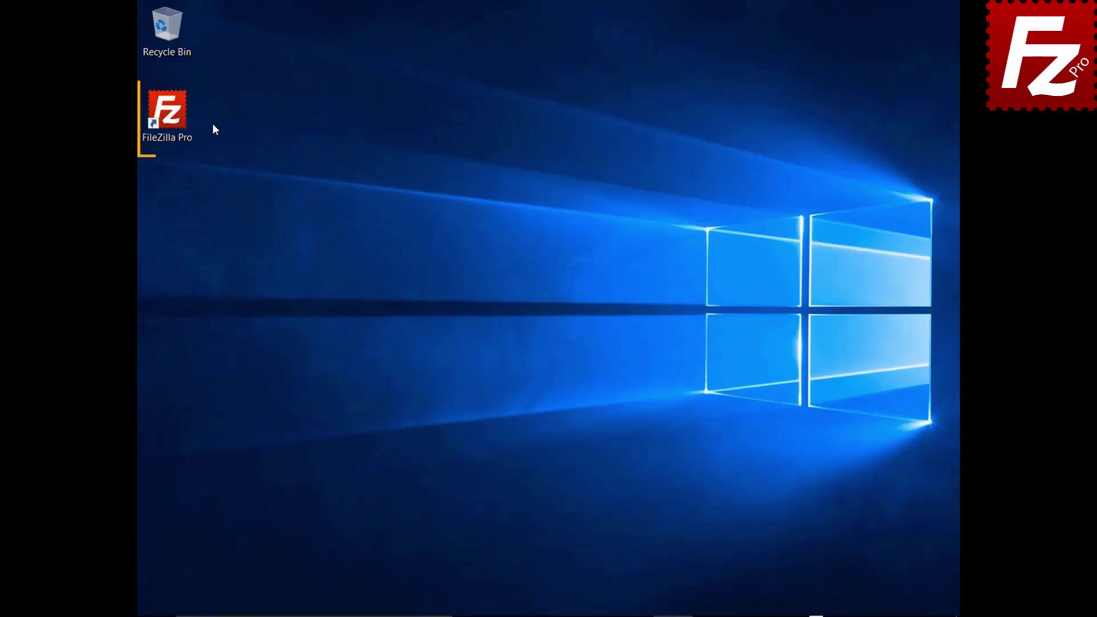
Launch FileZilla Pro, add a site named 'Dropbox' with the Dropbox protocol, and connect.
click(174, 118)
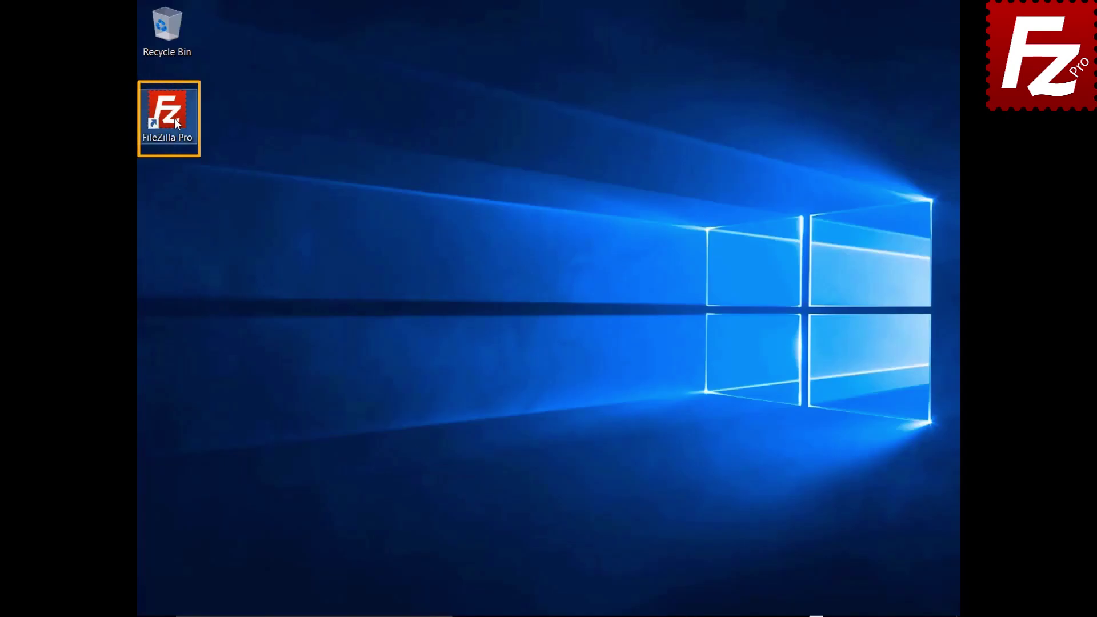
double_click(174, 119)
click(149, 27)
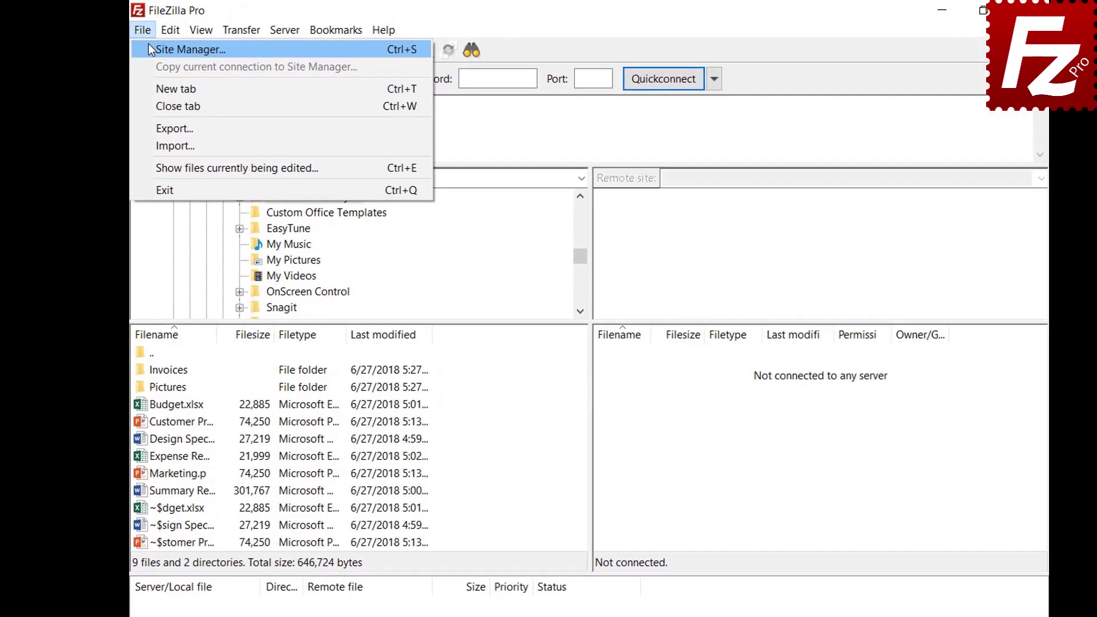
click(149, 46)
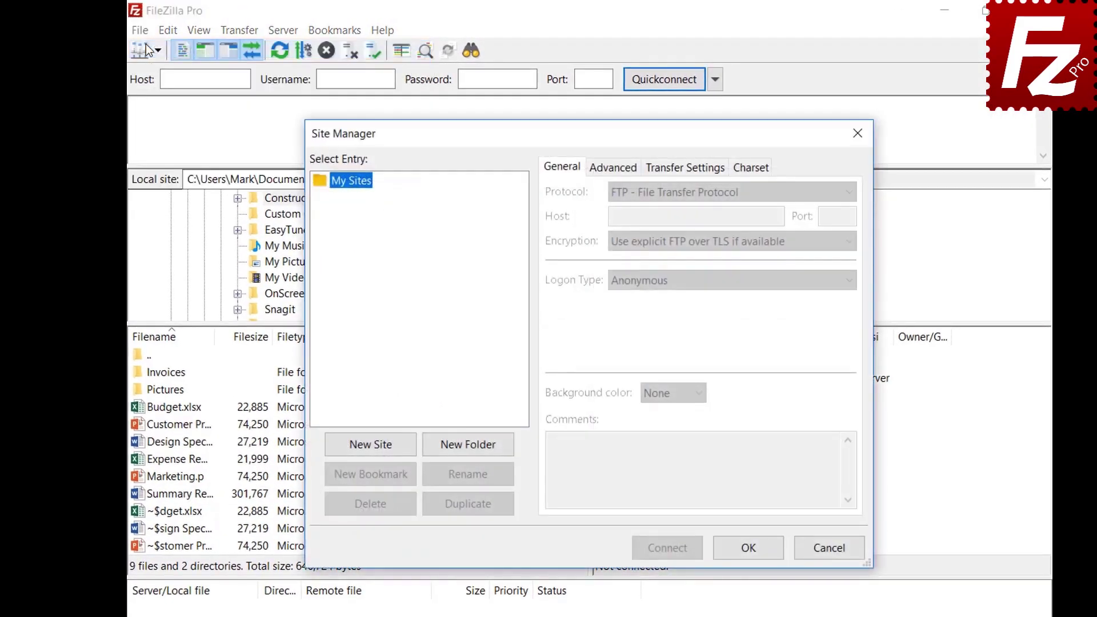
click(371, 450)
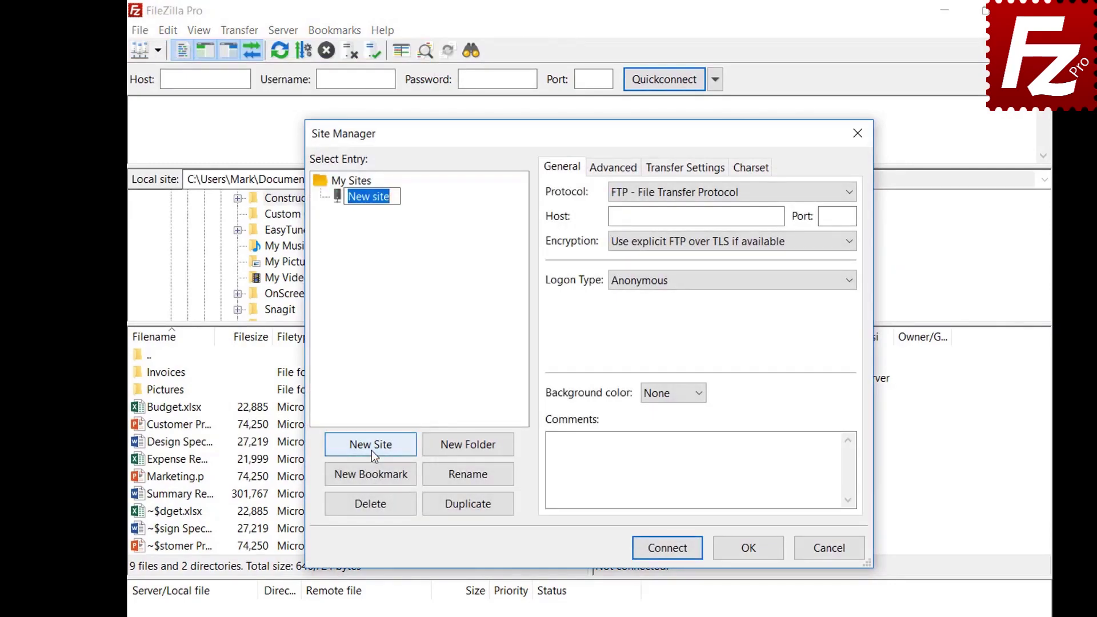
text(Dropbox)
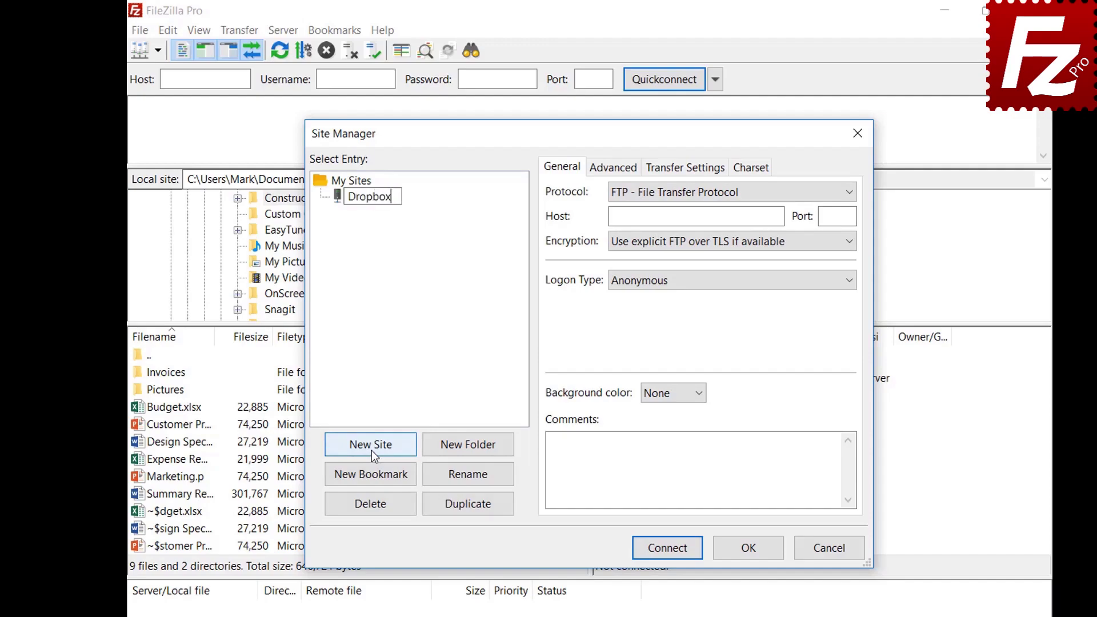
click(802, 193)
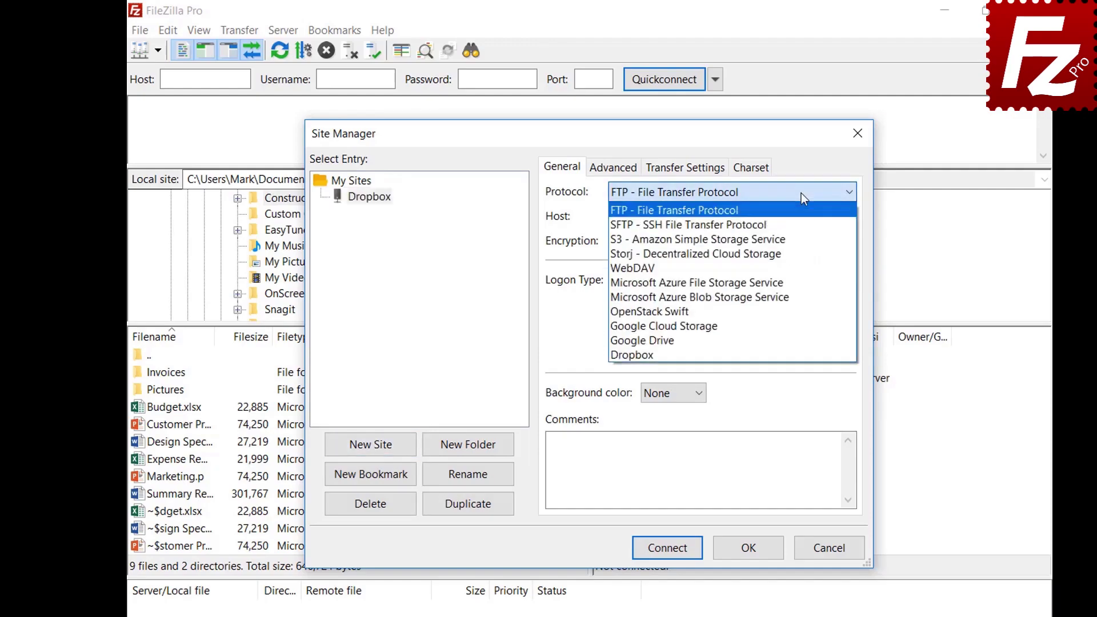
click(801, 352)
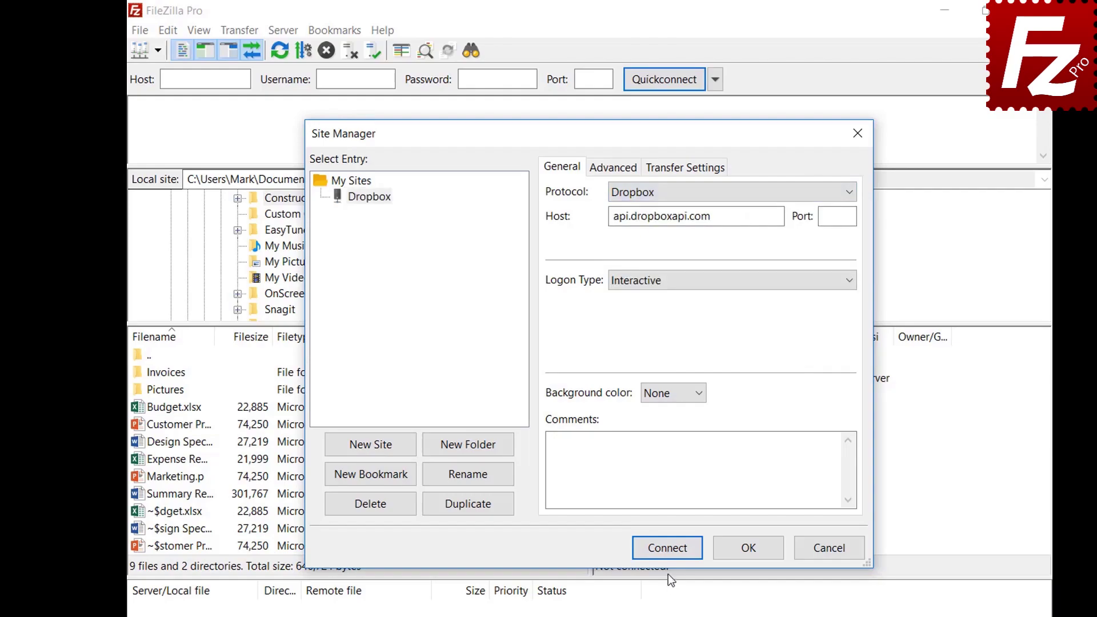
click(665, 548)
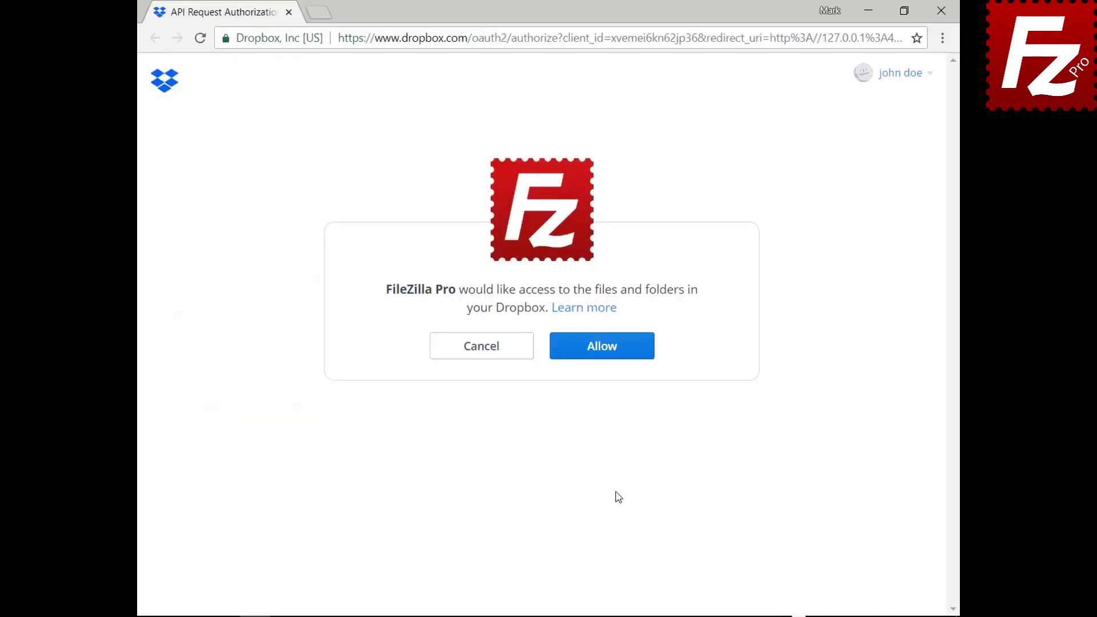
Allow FileZilla Pro on Dropbox's authorization page.
click(610, 356)
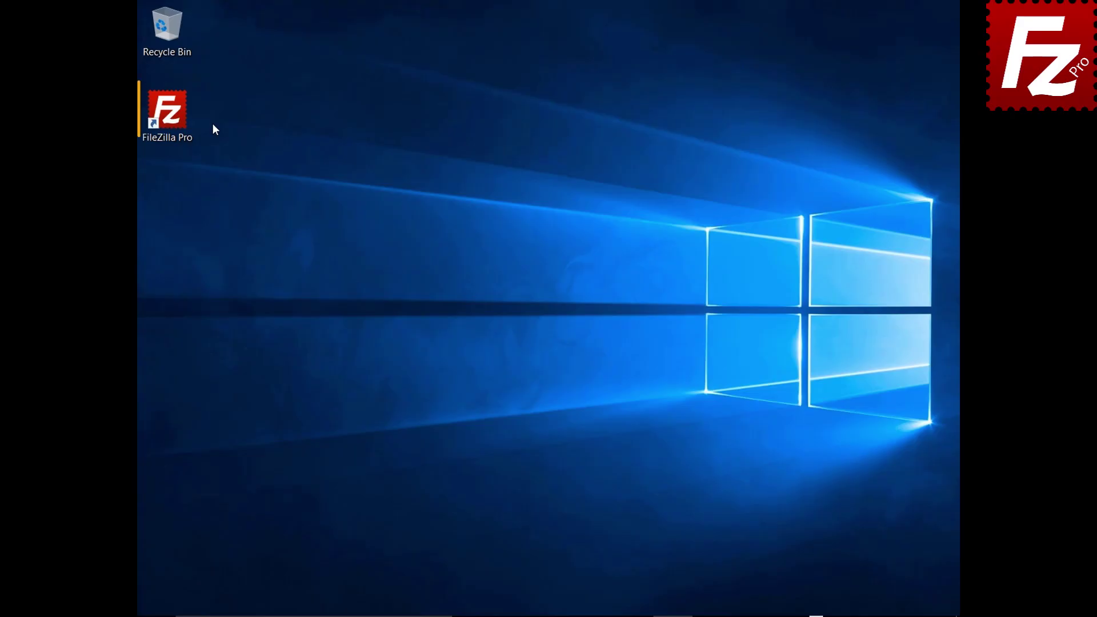
Launch FileZilla Pro, create a fresh 'Dropbox' site with the Dropbox protocol, and connect.
double_click(173, 118)
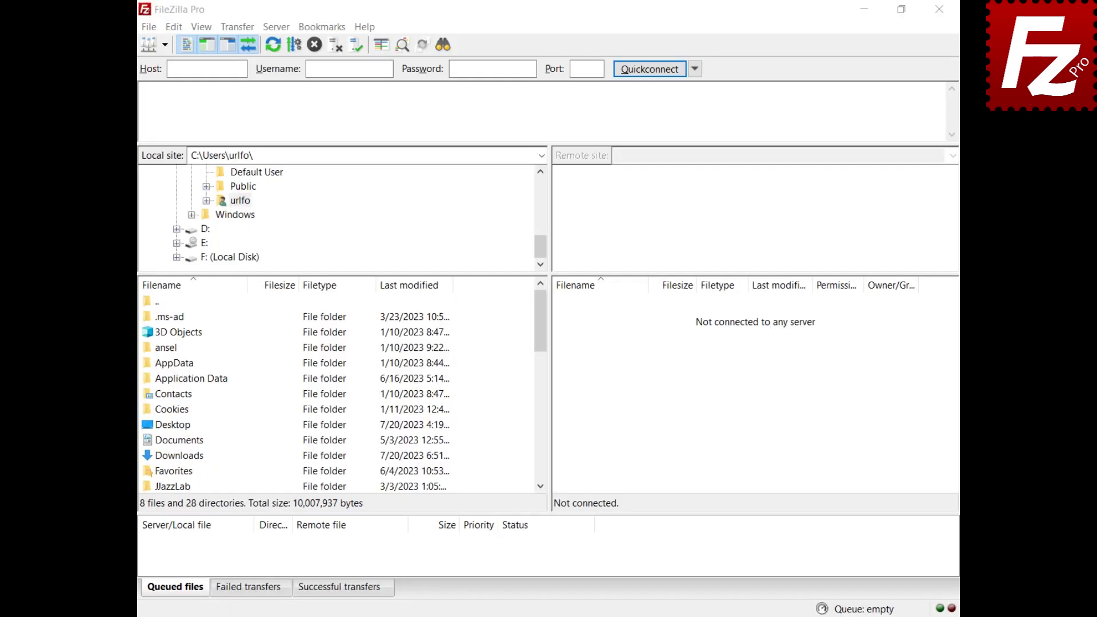
click(149, 31)
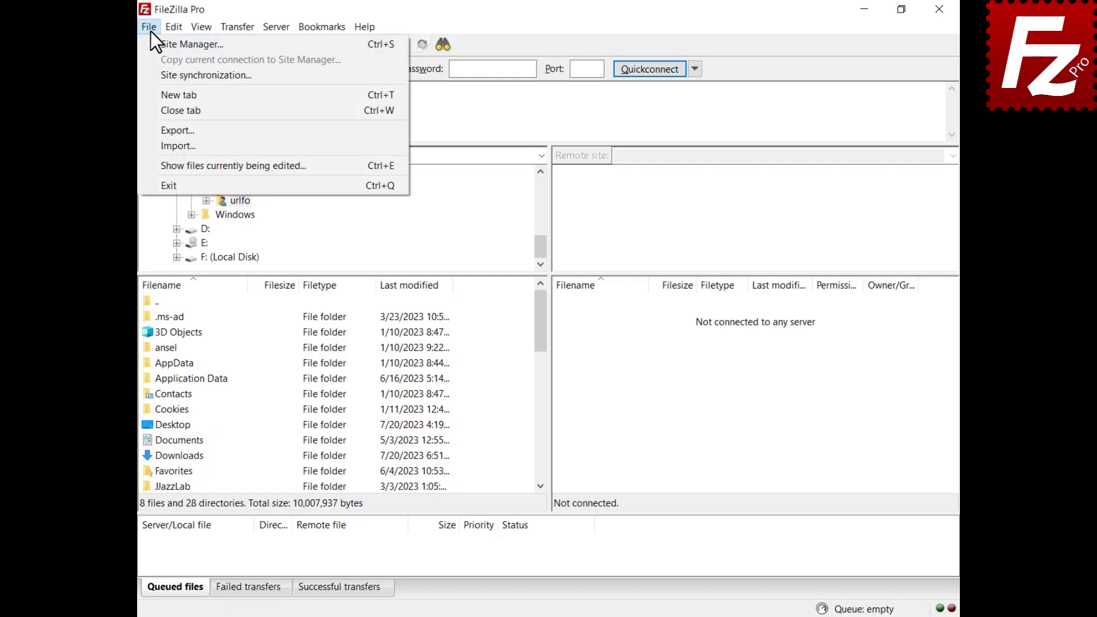
click(155, 47)
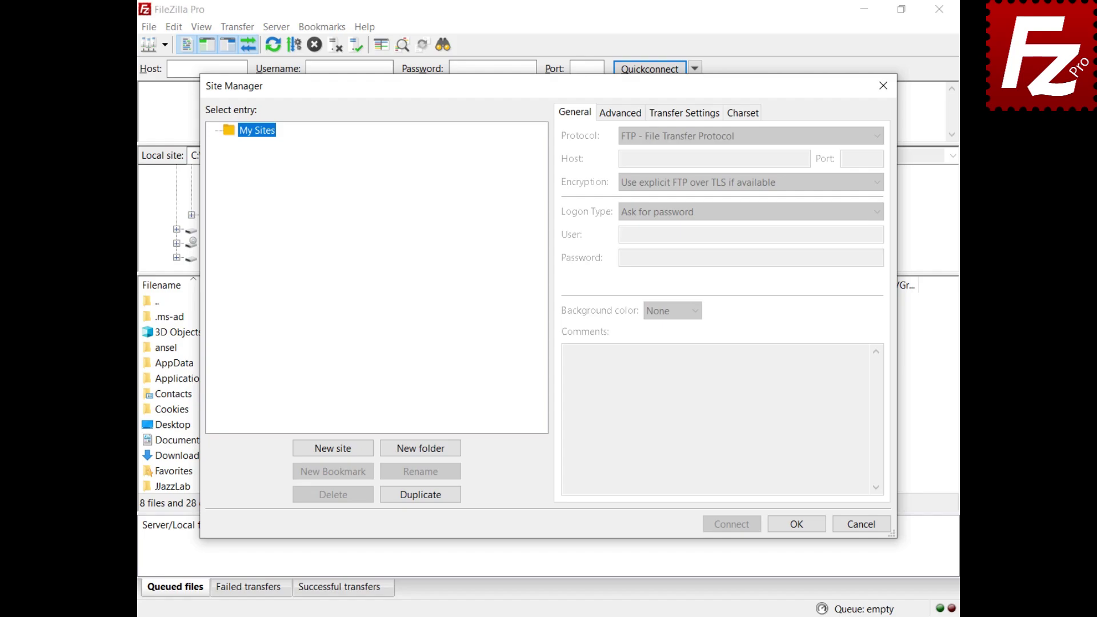
click(332, 448)
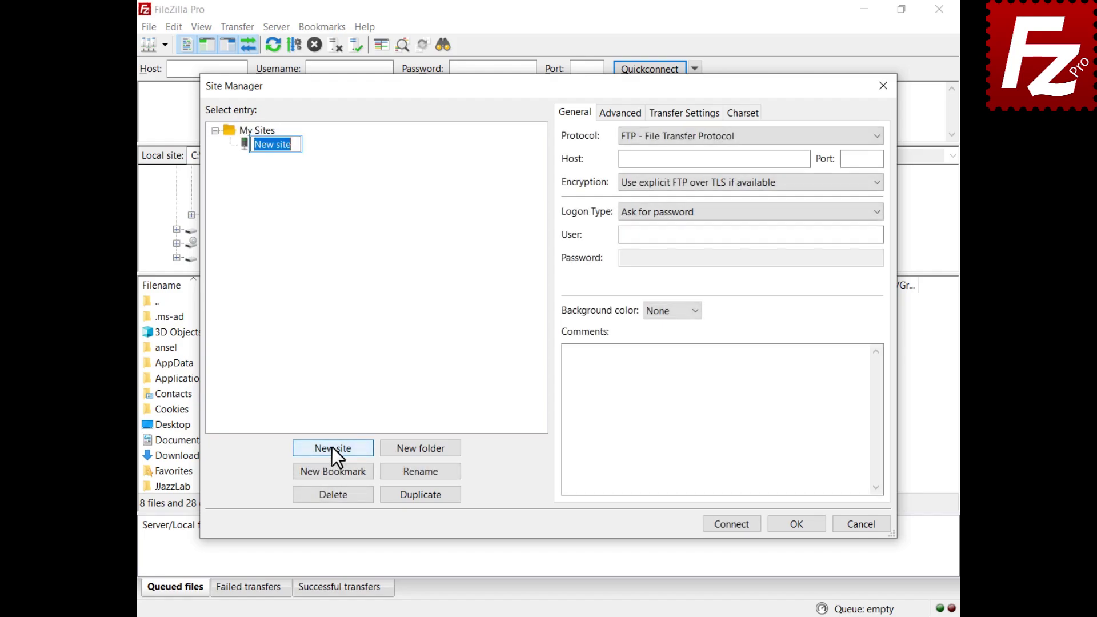
text(Dropbox)
key(Return)
click(731, 142)
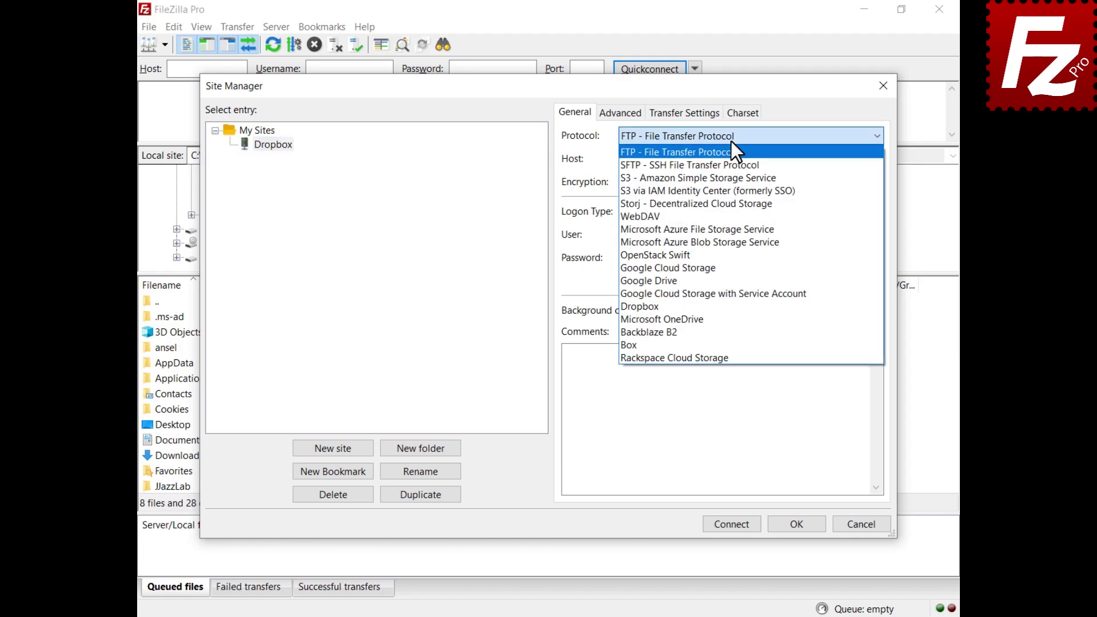
click(717, 307)
click(731, 527)
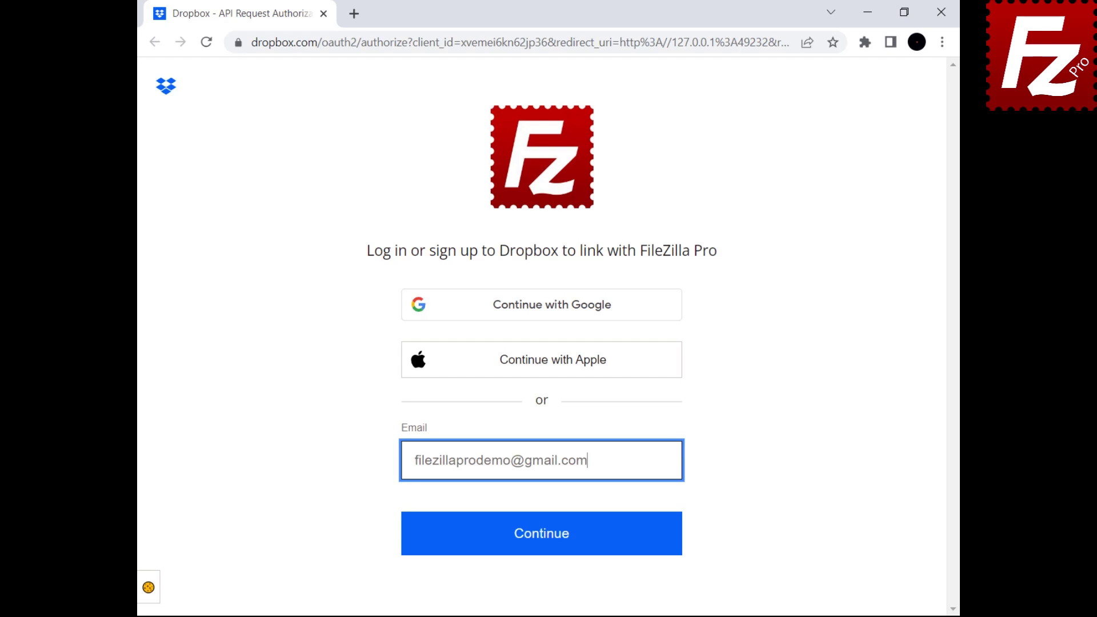
Log in to Dropbox, allow FileZilla Pro access, and close the browser window.
click(539, 549)
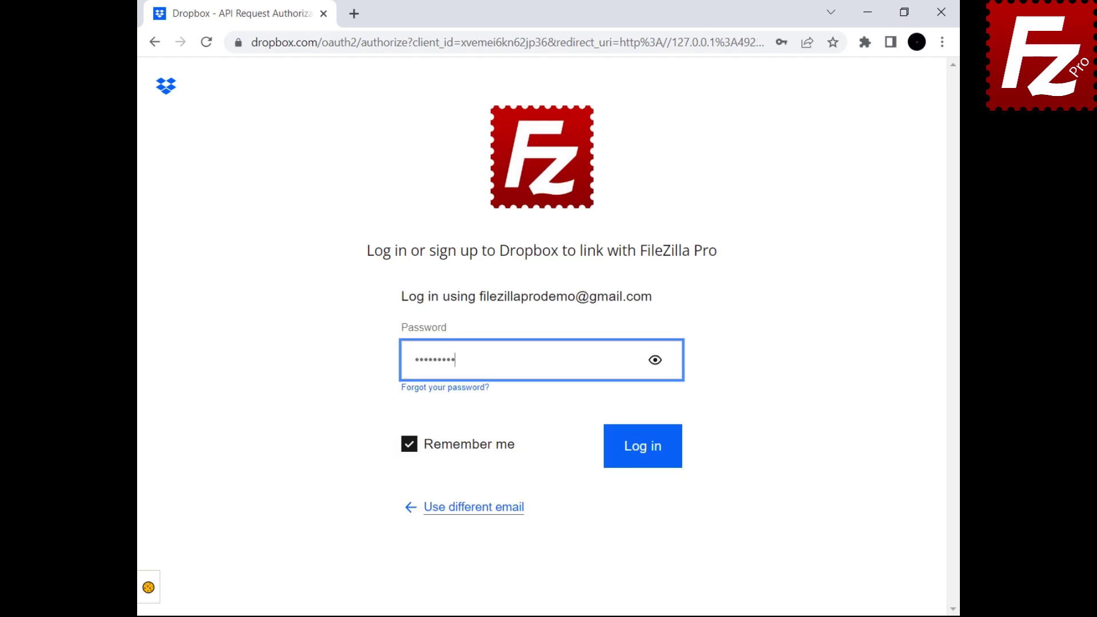
click(641, 460)
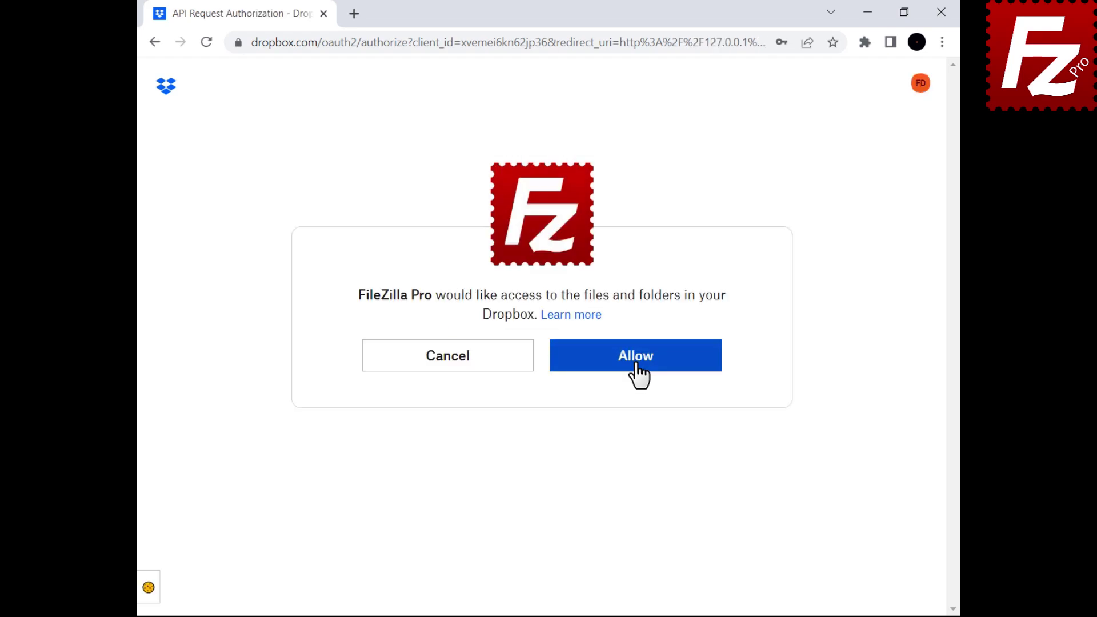
click(636, 366)
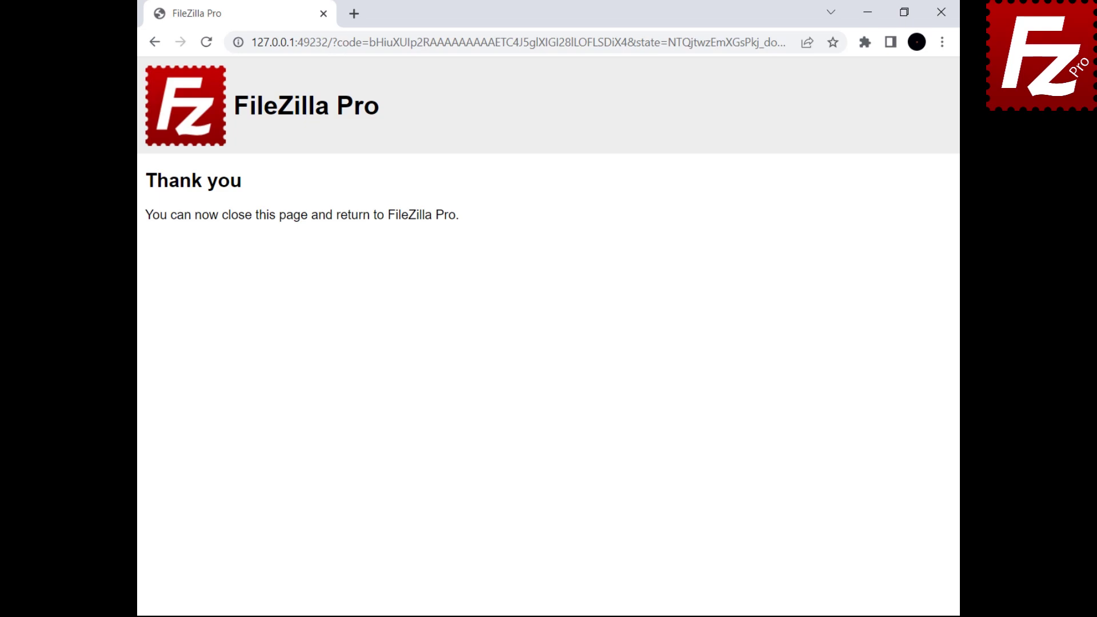
click(941, 12)
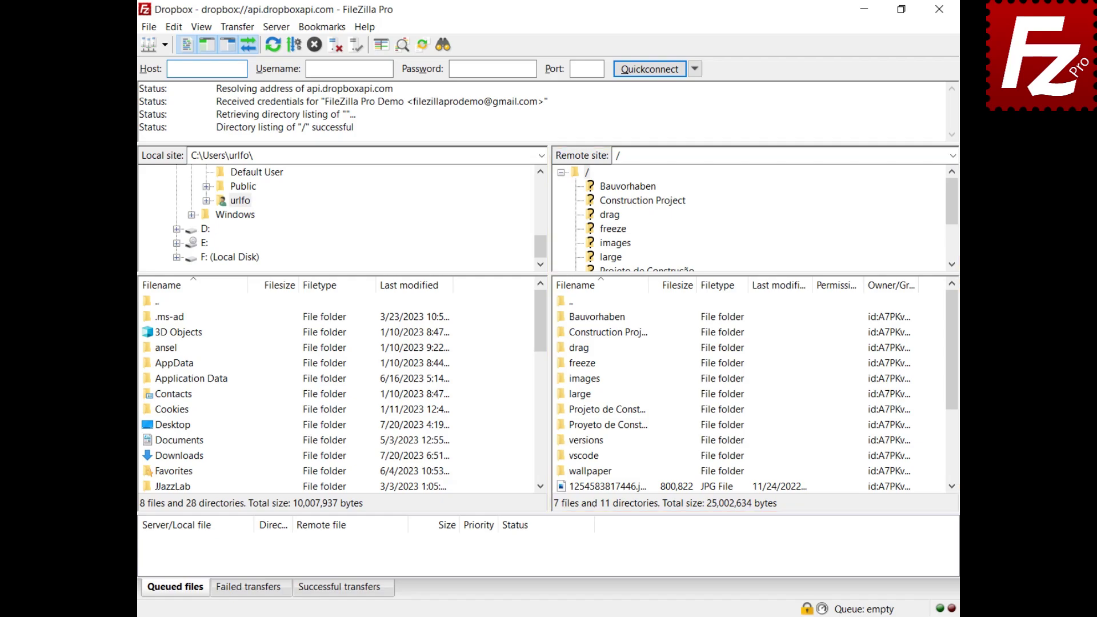
Create a viewer shared link for Construction Project, open to anyone with the link.
right_click(576, 336)
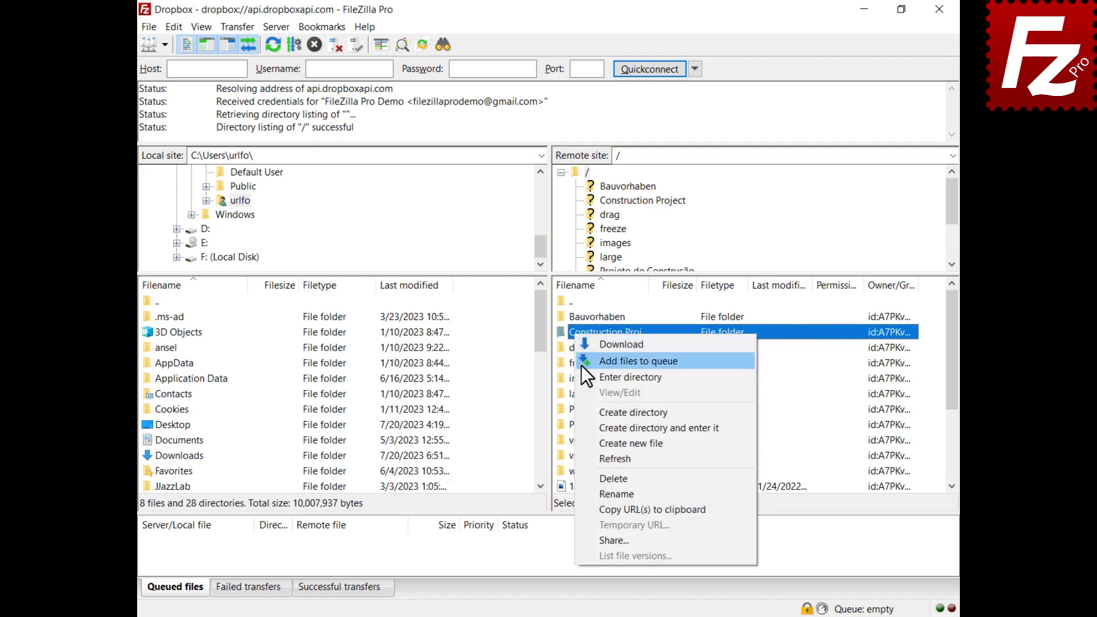
click(603, 541)
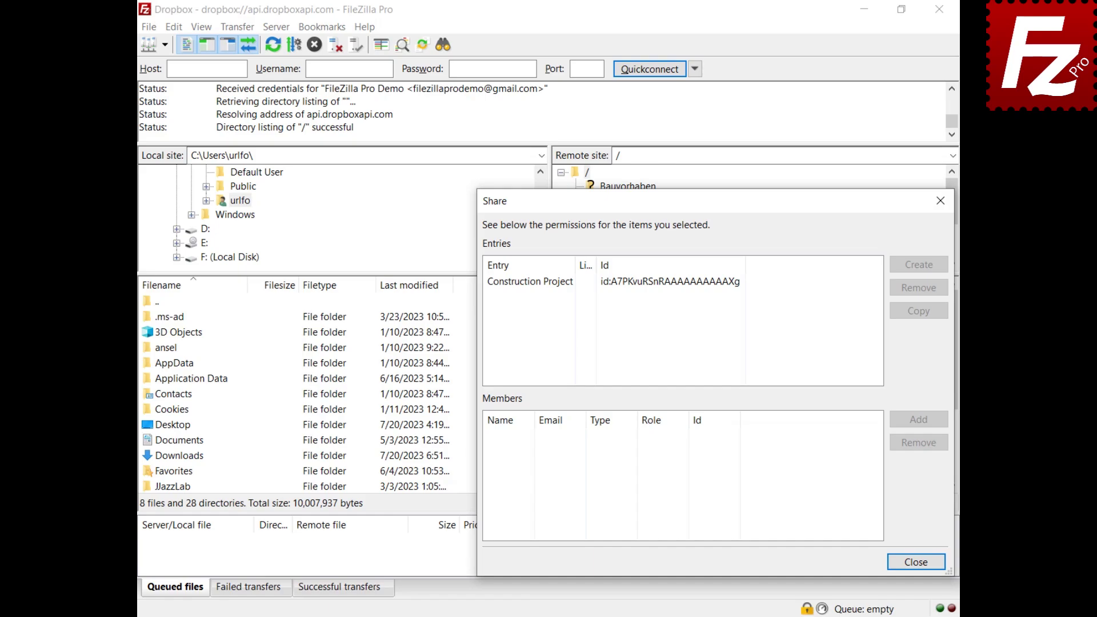
click(530, 287)
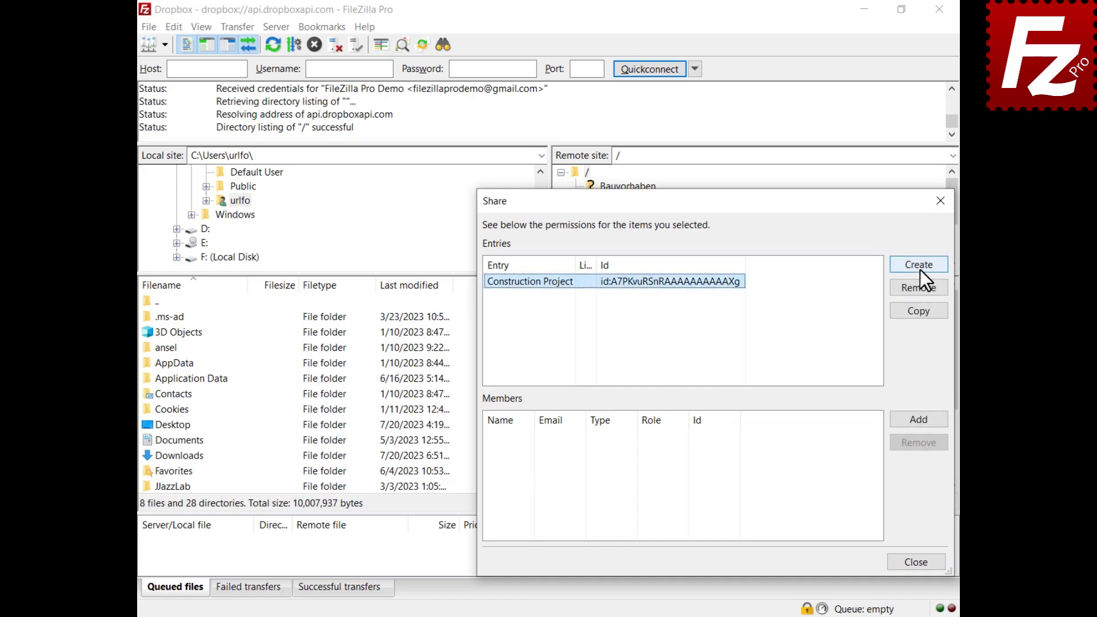
click(920, 268)
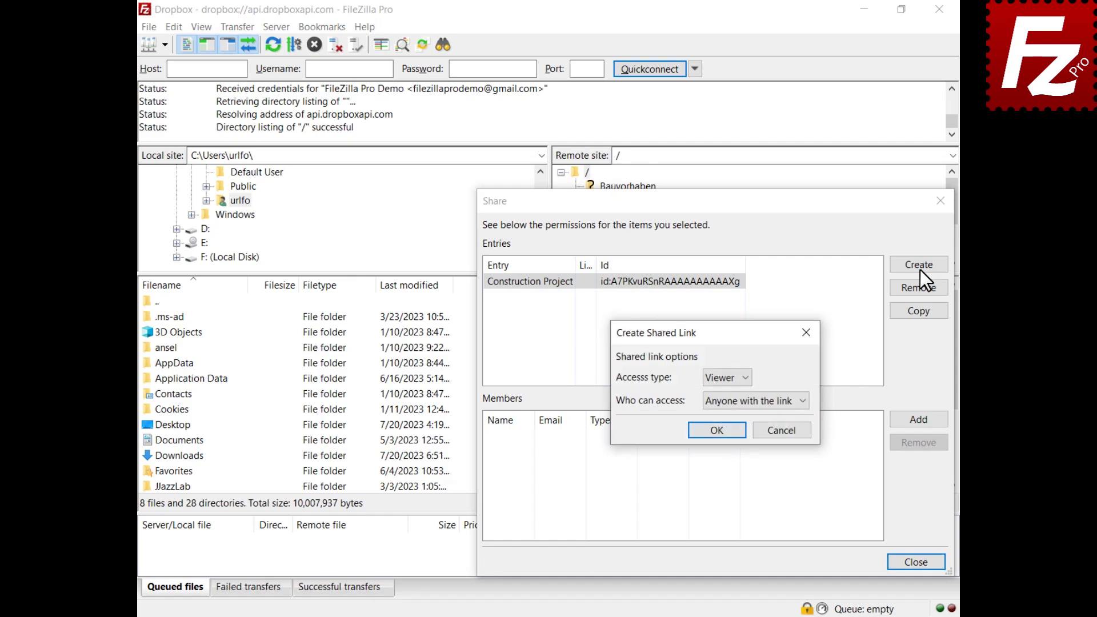
click(745, 378)
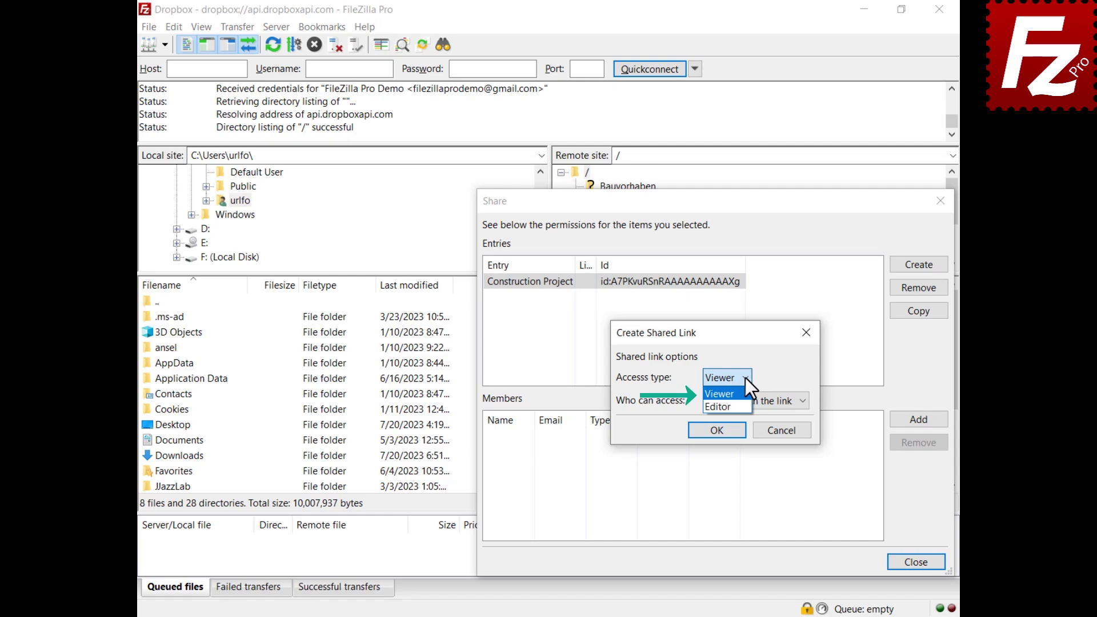
click(804, 403)
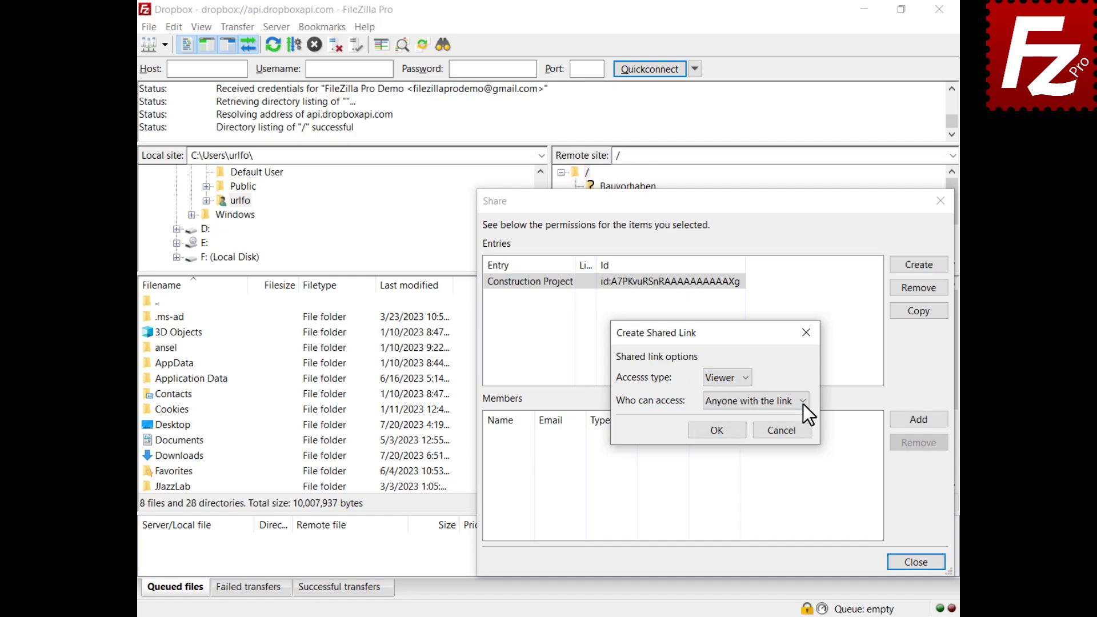
click(803, 403)
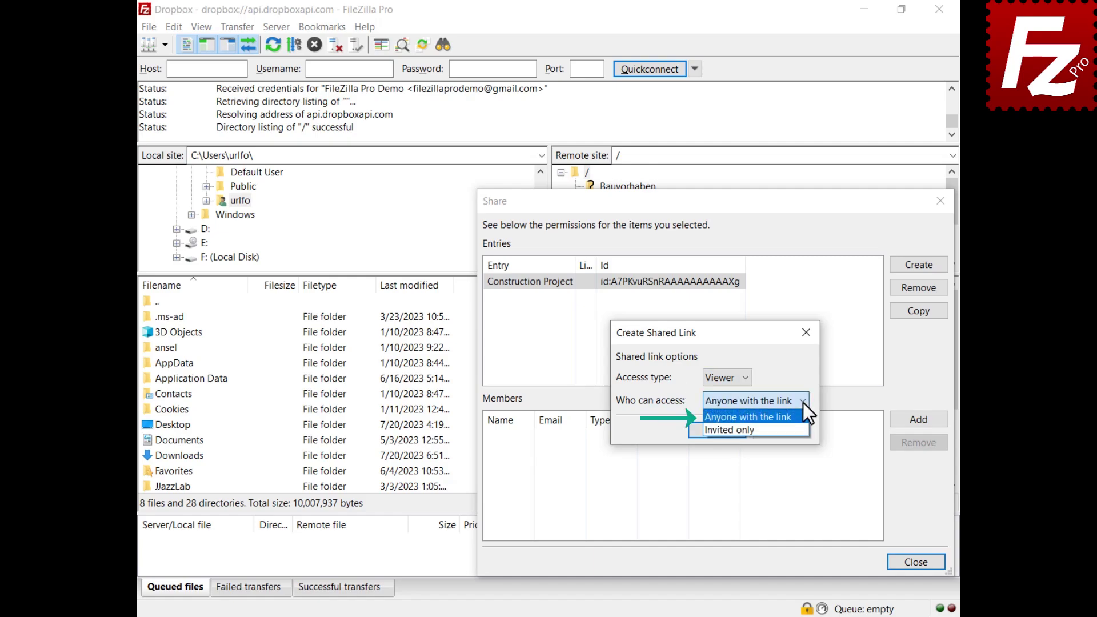
click(804, 403)
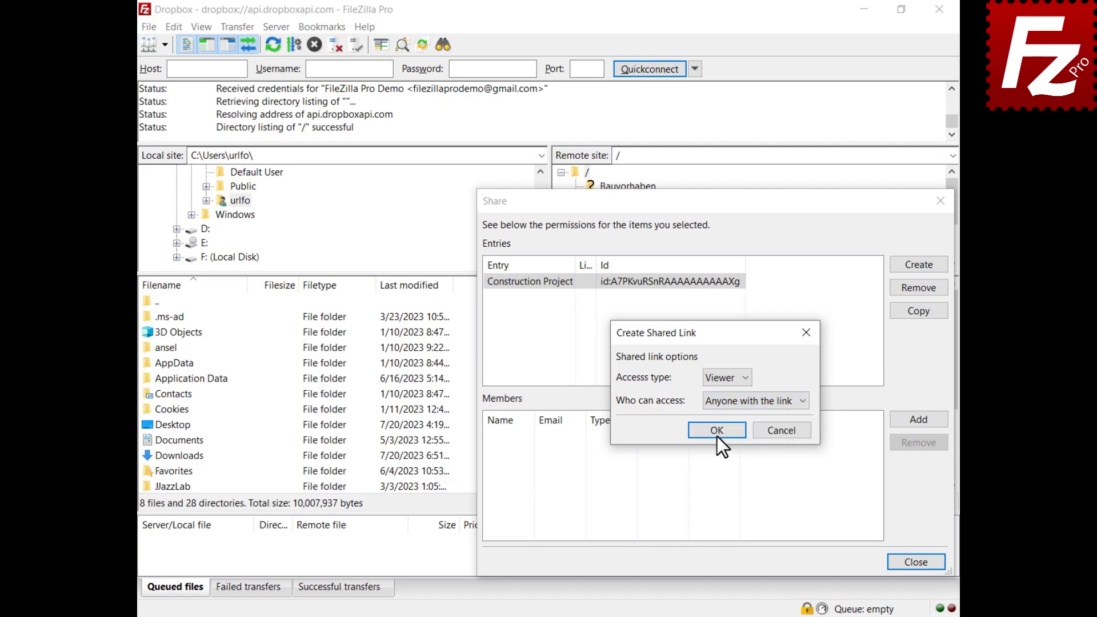
click(718, 434)
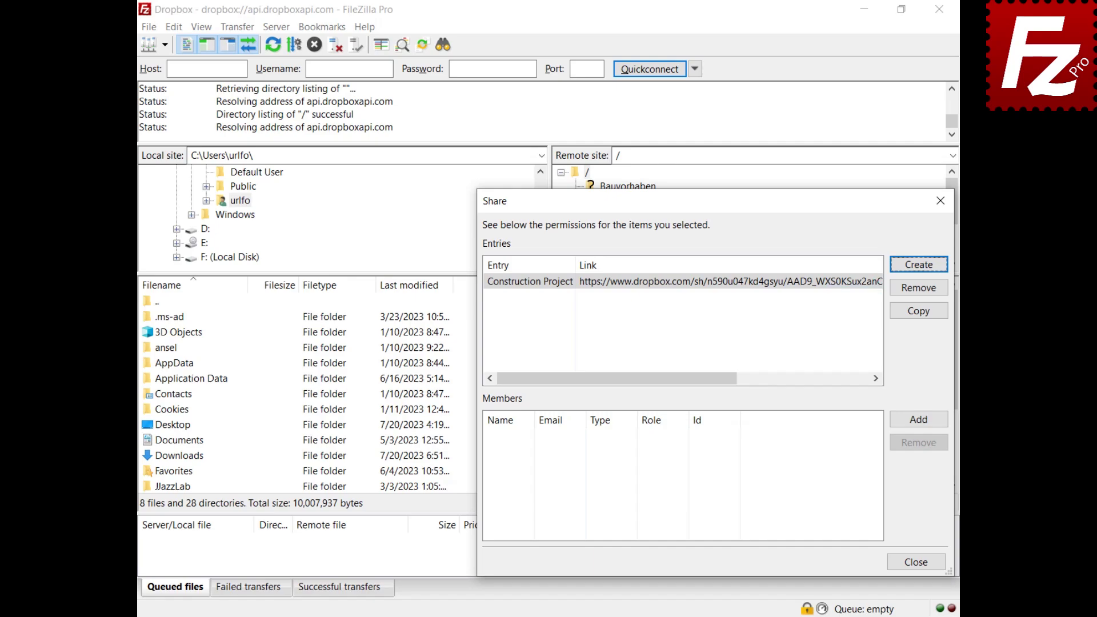
Add a member by the collaborator's e-mail with the Viewer role, then select the new member.
click(918, 418)
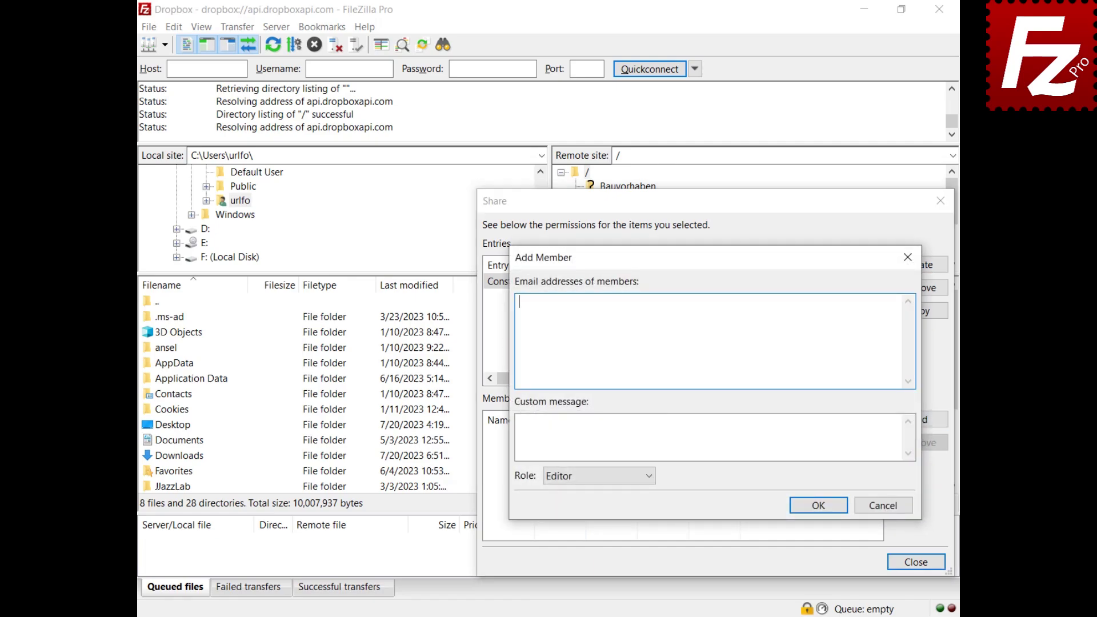
text(johndoe@example.com)
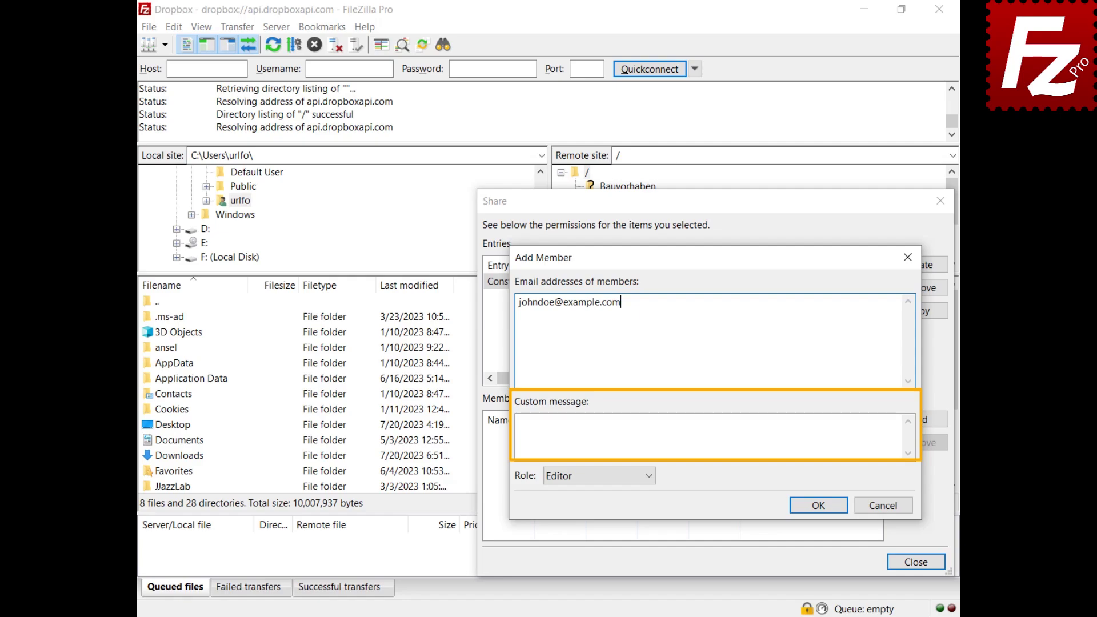
click(650, 482)
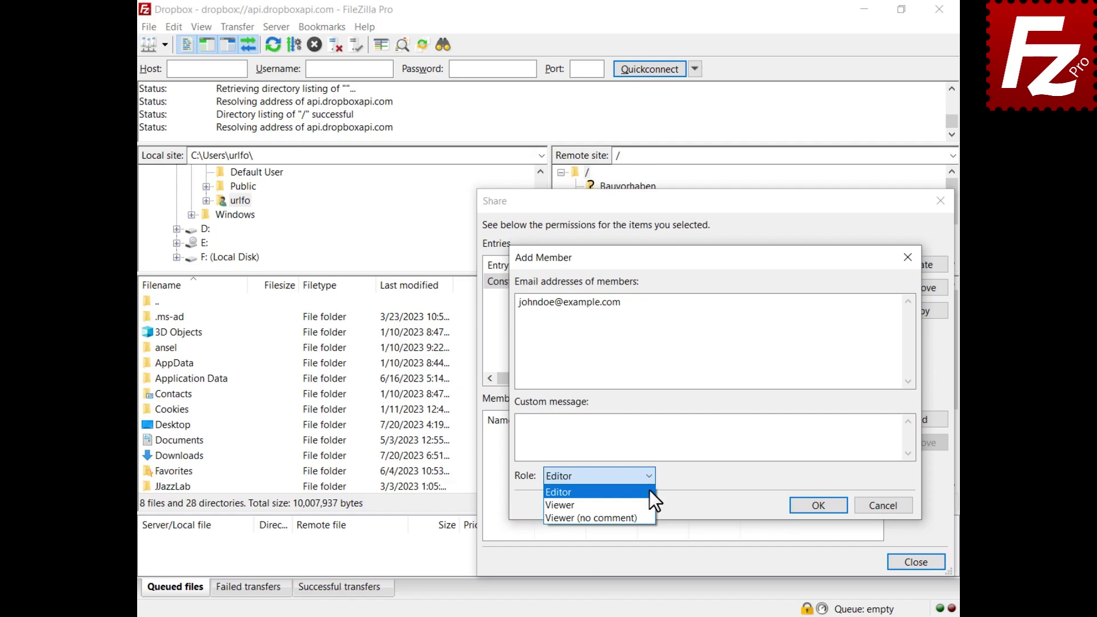
click(649, 500)
click(818, 505)
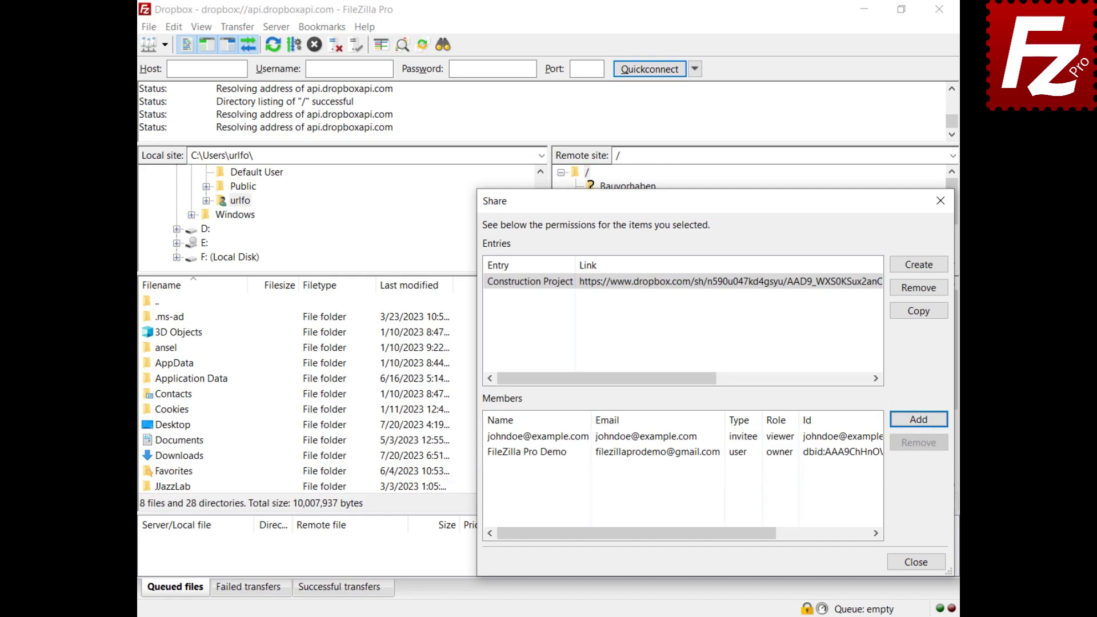
click(493, 439)
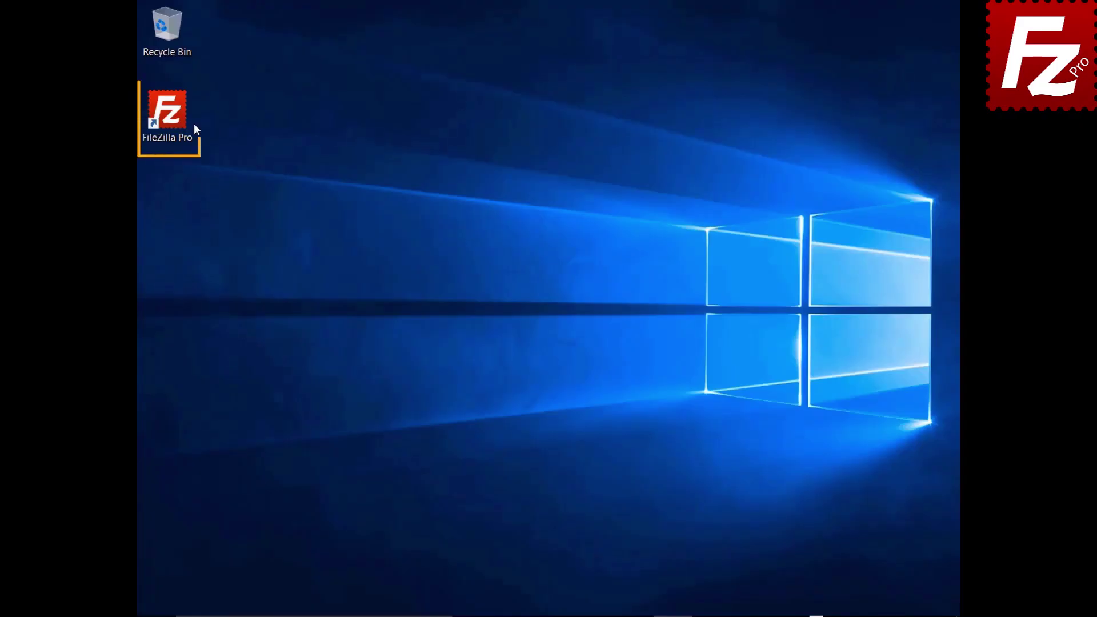
Launch FileZilla Pro, add a site named 'OneDrive' with the Microsoft OneDrive protocol, and connect.
double_click(172, 115)
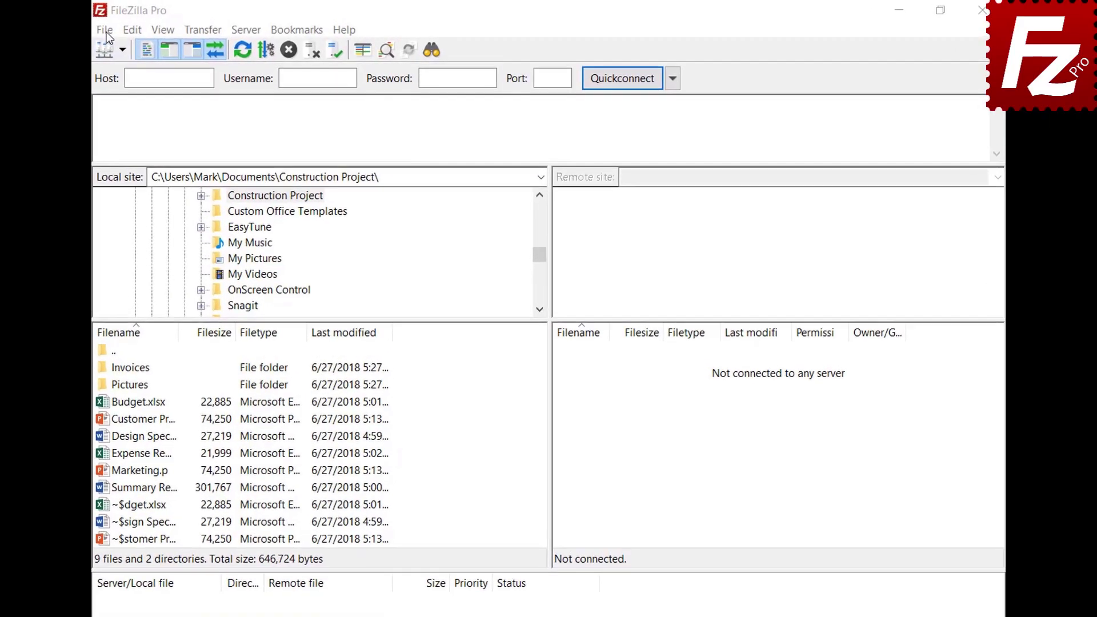
click(104, 30)
click(105, 45)
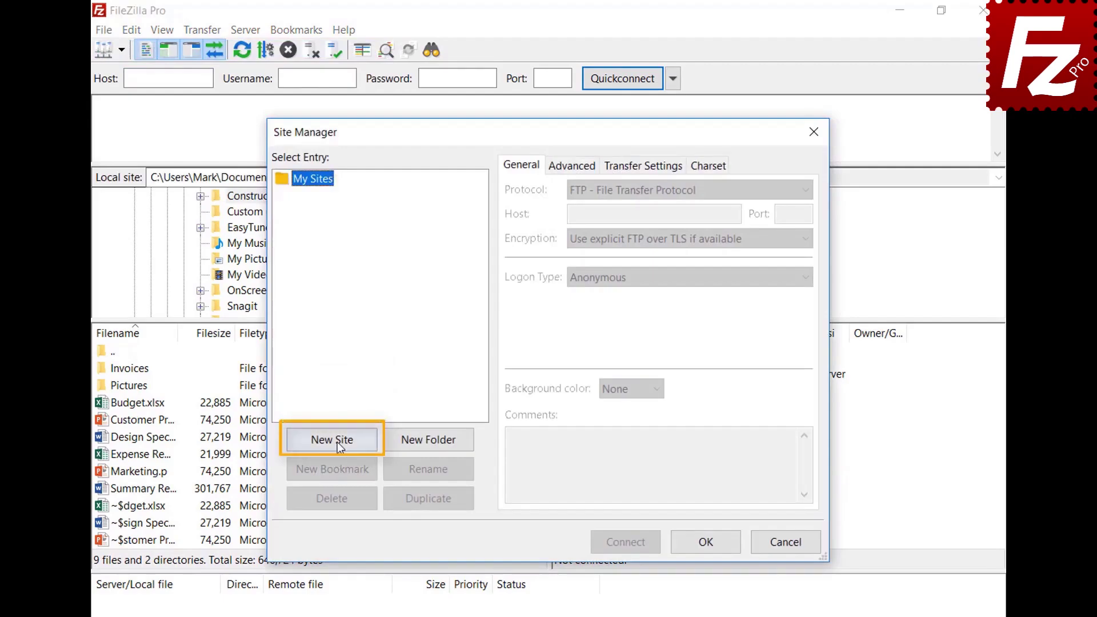
click(338, 441)
text(One)
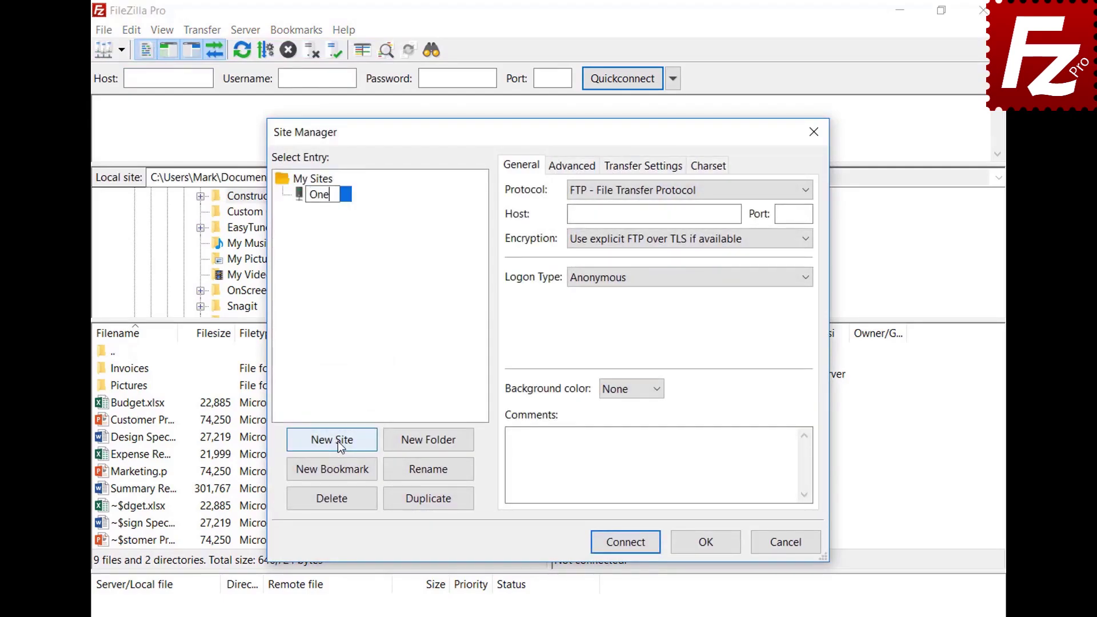
text(Drive)
click(626, 191)
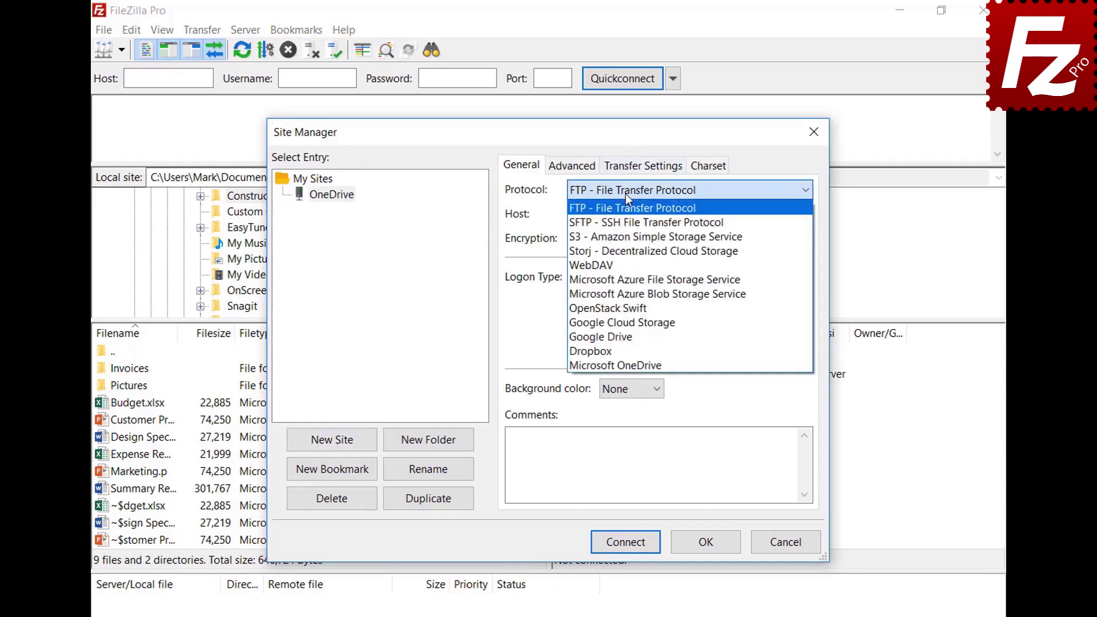
click(630, 364)
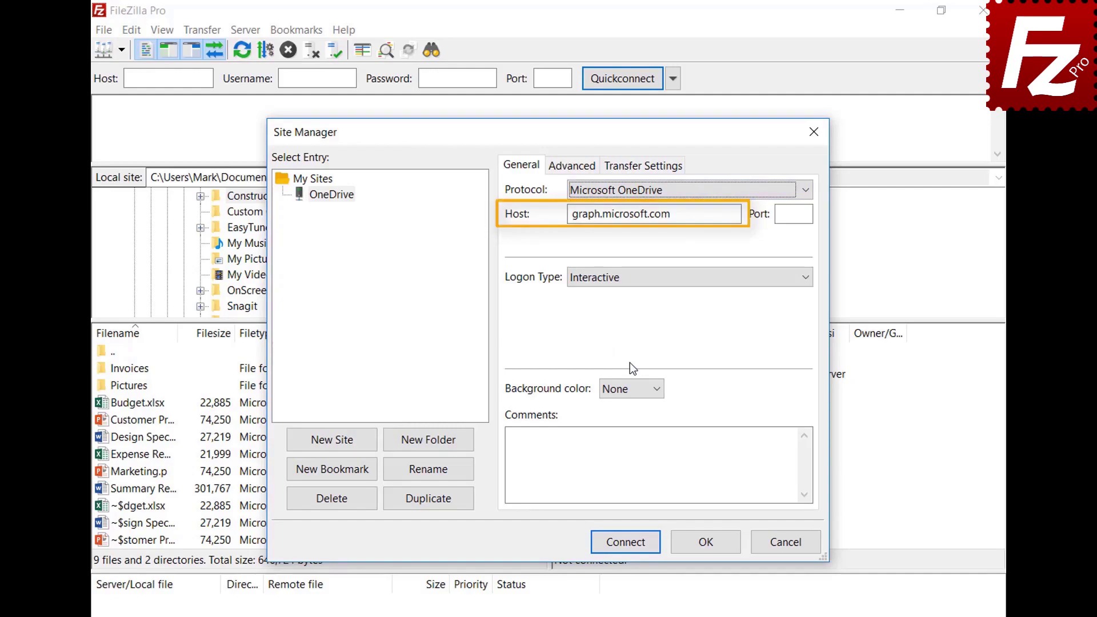
click(623, 543)
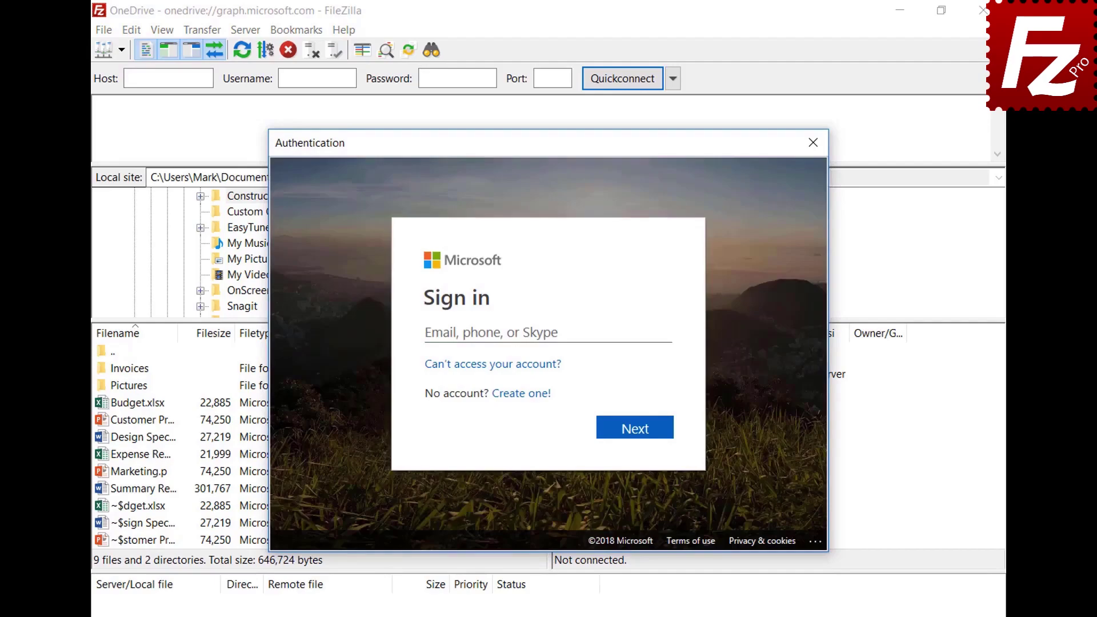
Paste the Microsoft account e-mail and password to sign in, then accept FileZilla Pro's access request.
click(613, 333)
key(ctrl+v)
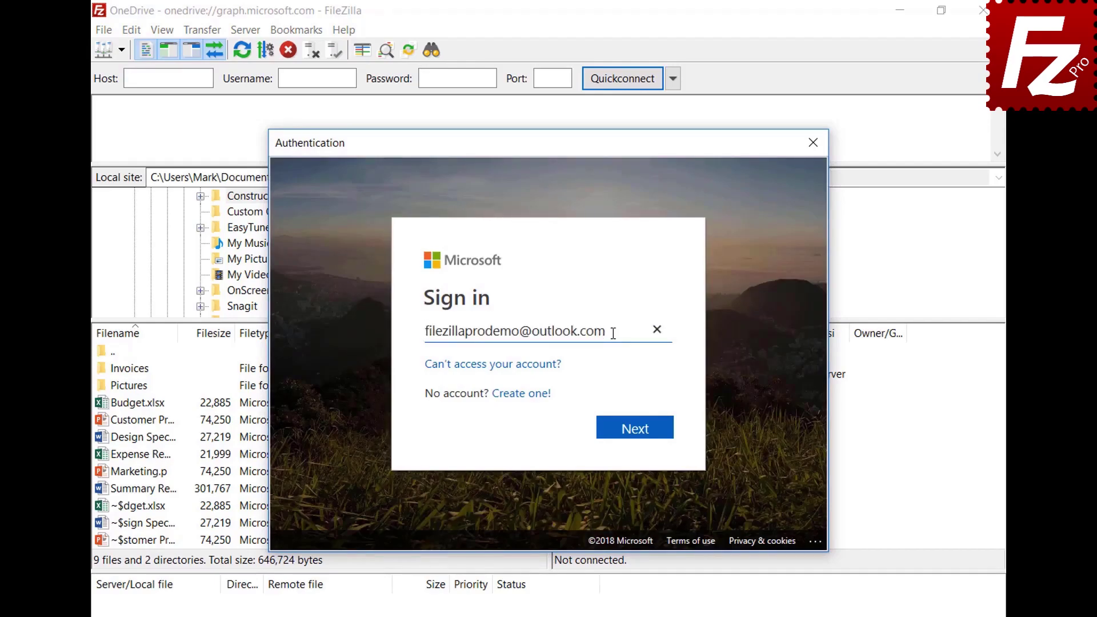
click(637, 439)
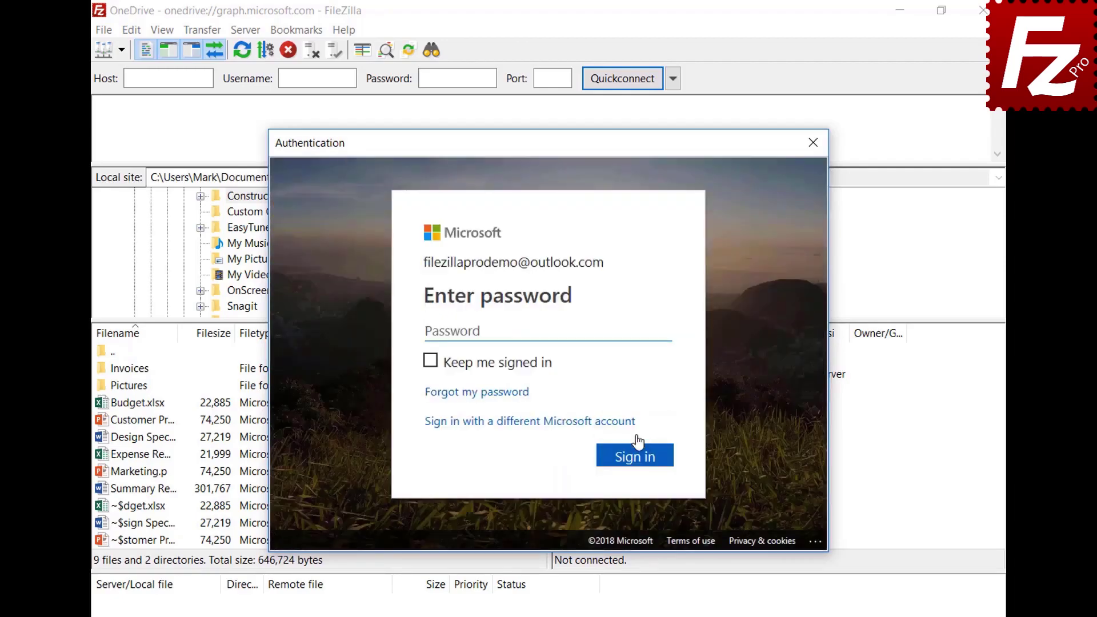
key(ctrl+v)
click(642, 470)
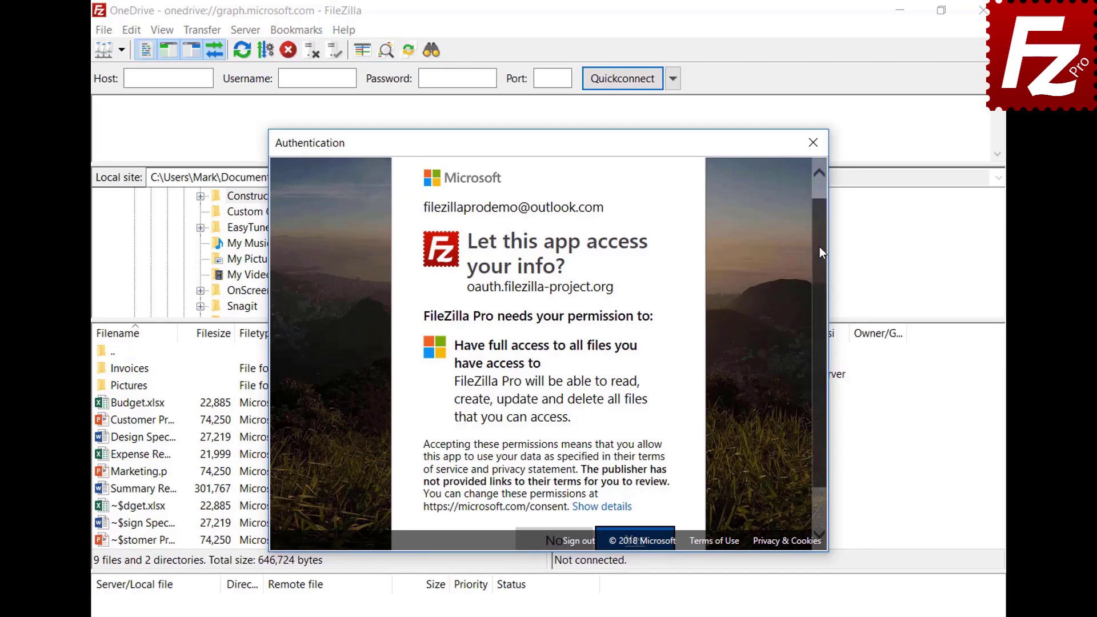
scroll(819, 247, down, 1)
click(639, 501)
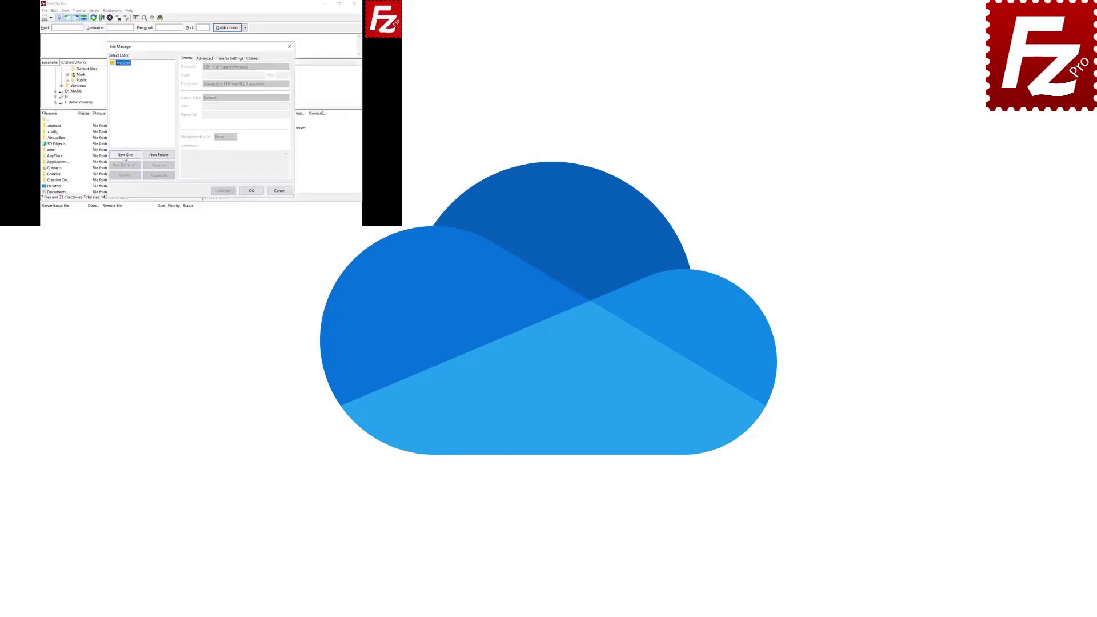
Add a site named 'OneDrive' set to the Microsoft OneDrive protocol.
click(125, 158)
text(OneDrive)
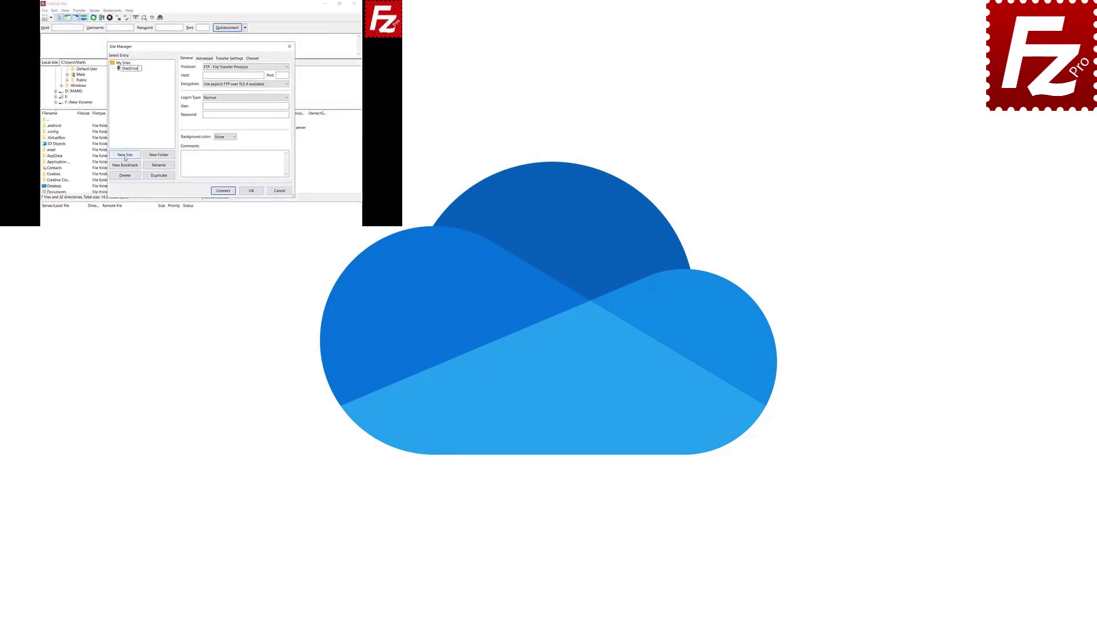
click(285, 67)
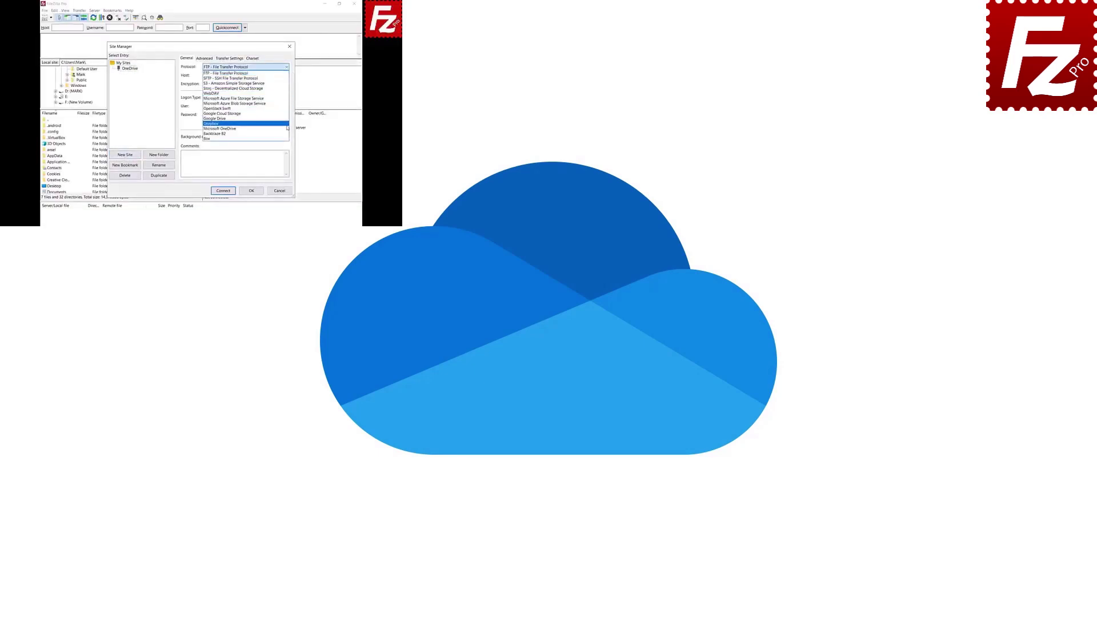
click(287, 128)
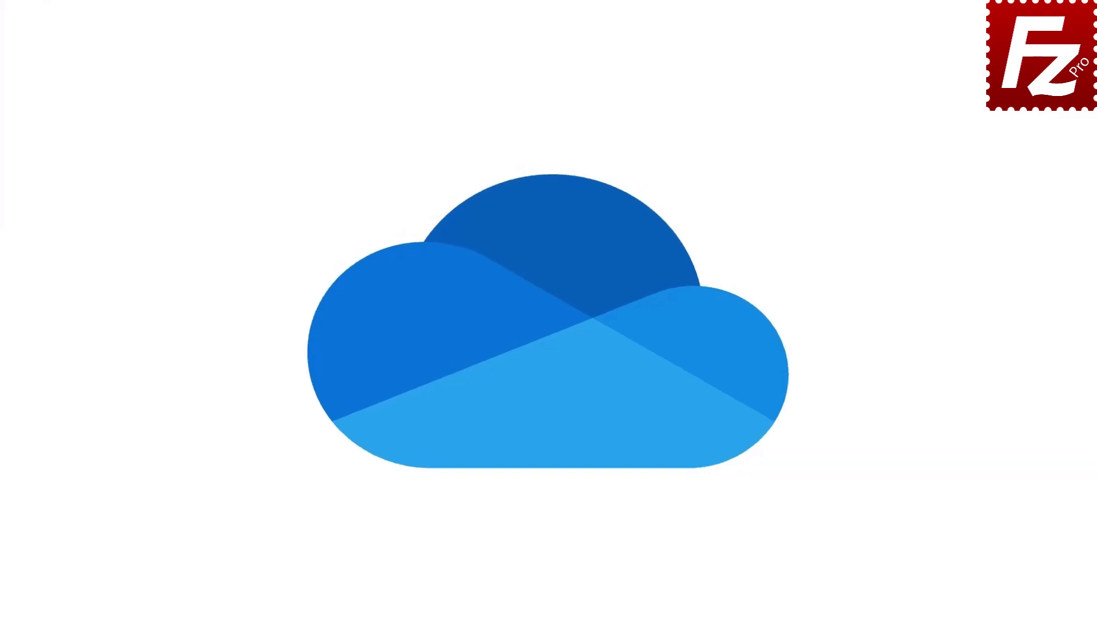
Relaunch FileZilla Pro and connect to the saved OneDrive site from the toolbar site list.
double_click(174, 118)
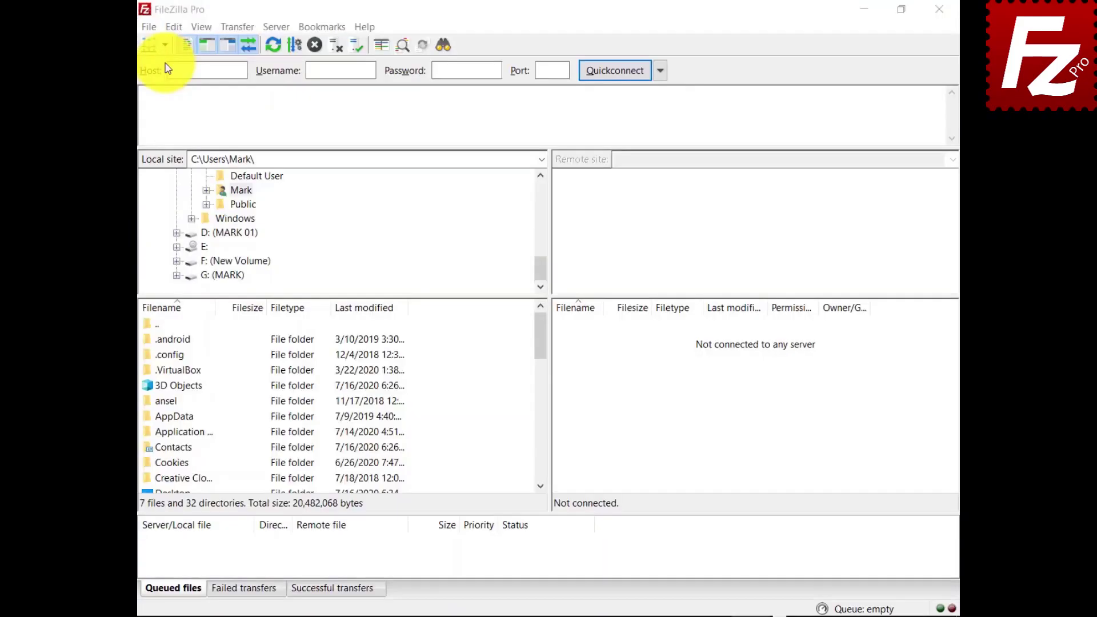
click(145, 50)
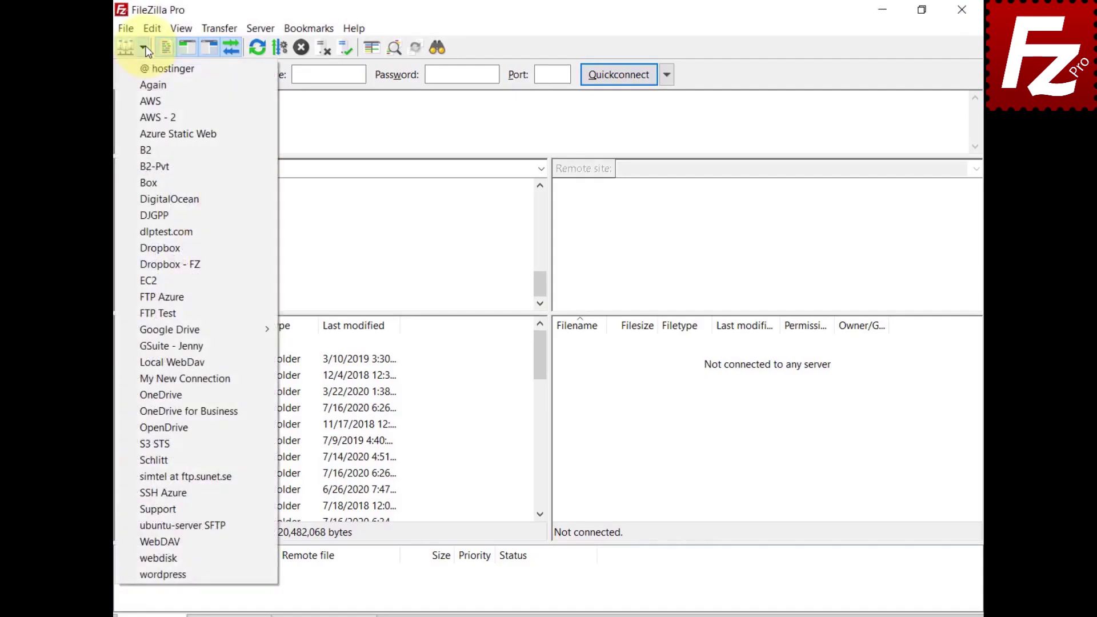
click(149, 396)
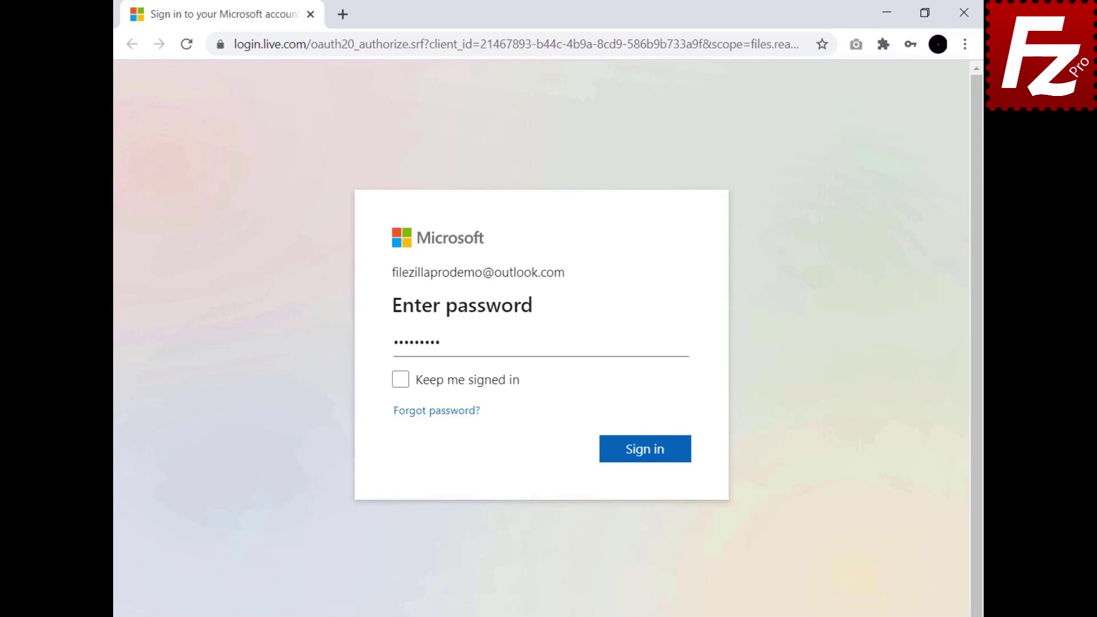
Complete the Microsoft sign-in, copy the authorization code, and paste it into FileZilla's prompt.
click(649, 452)
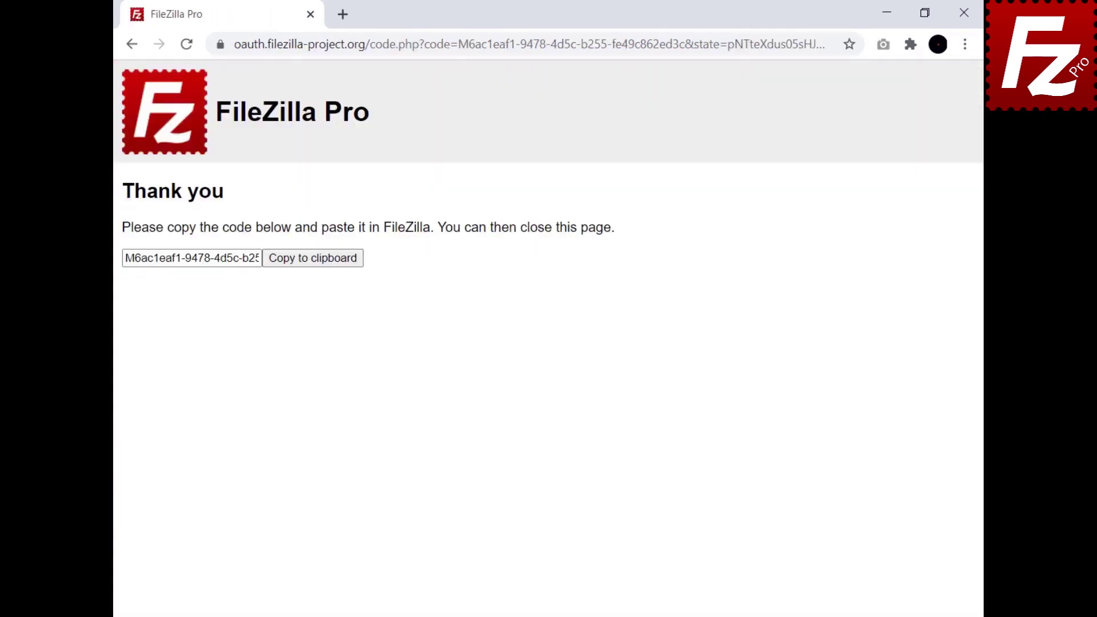
click(313, 269)
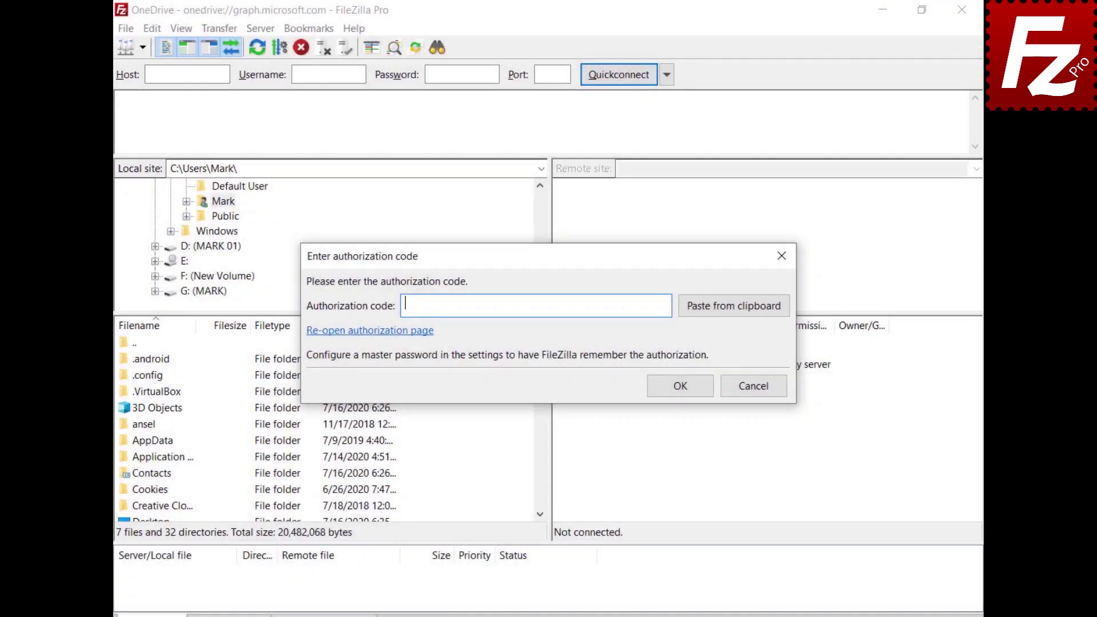
key(ctrl+v)
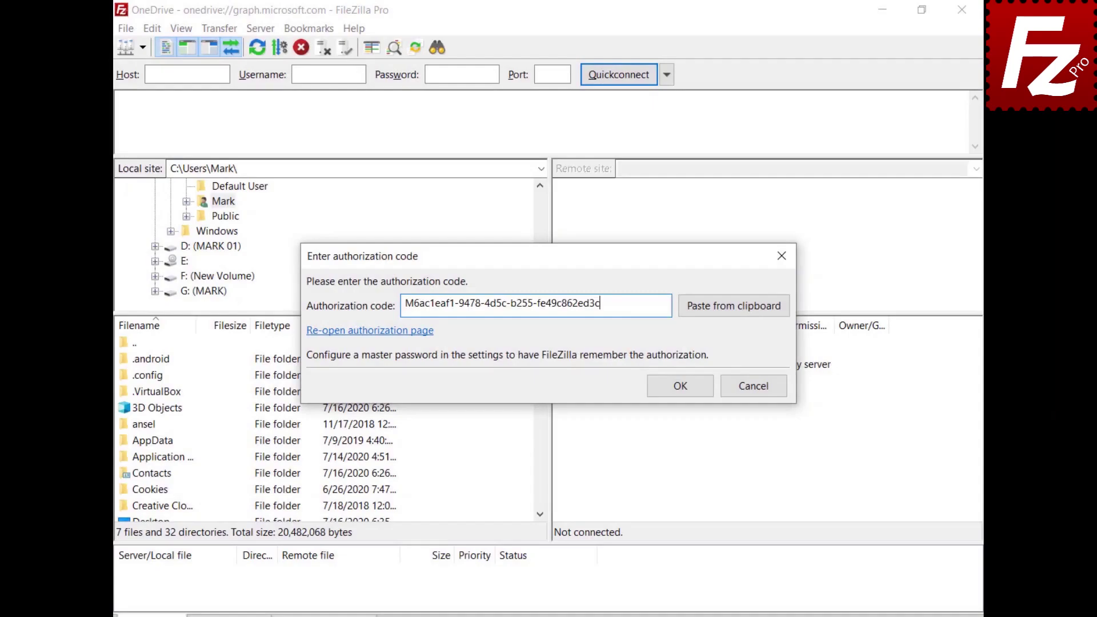
Confirm the authorization and go to /My Drives/OneDrive/Documents/Construction Project on the remote side.
click(687, 385)
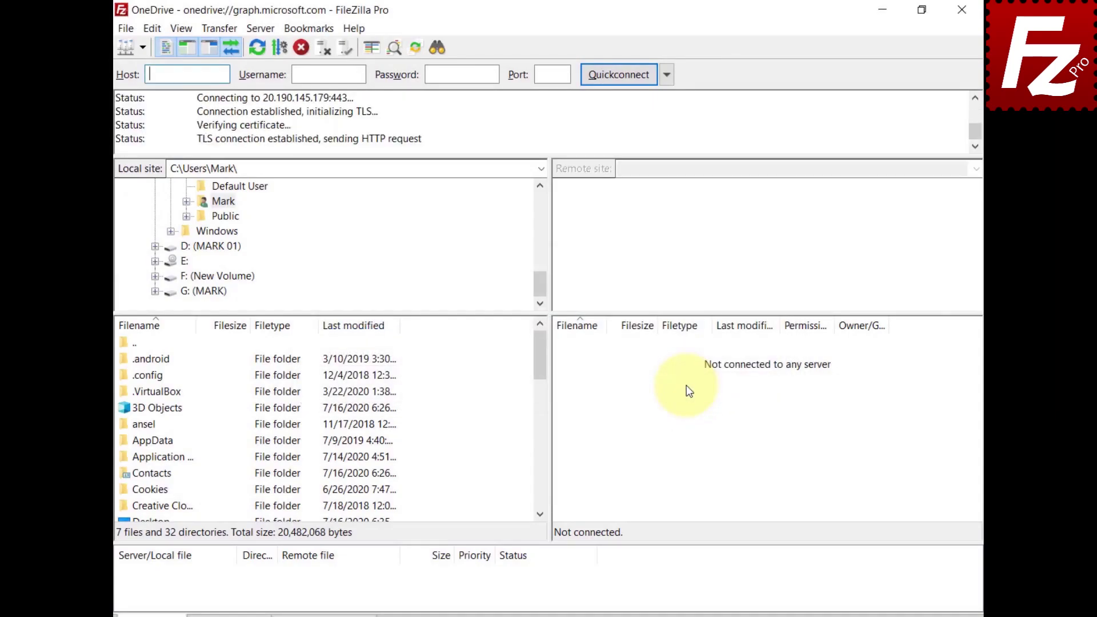
click(623, 169)
key(ctrl+v)
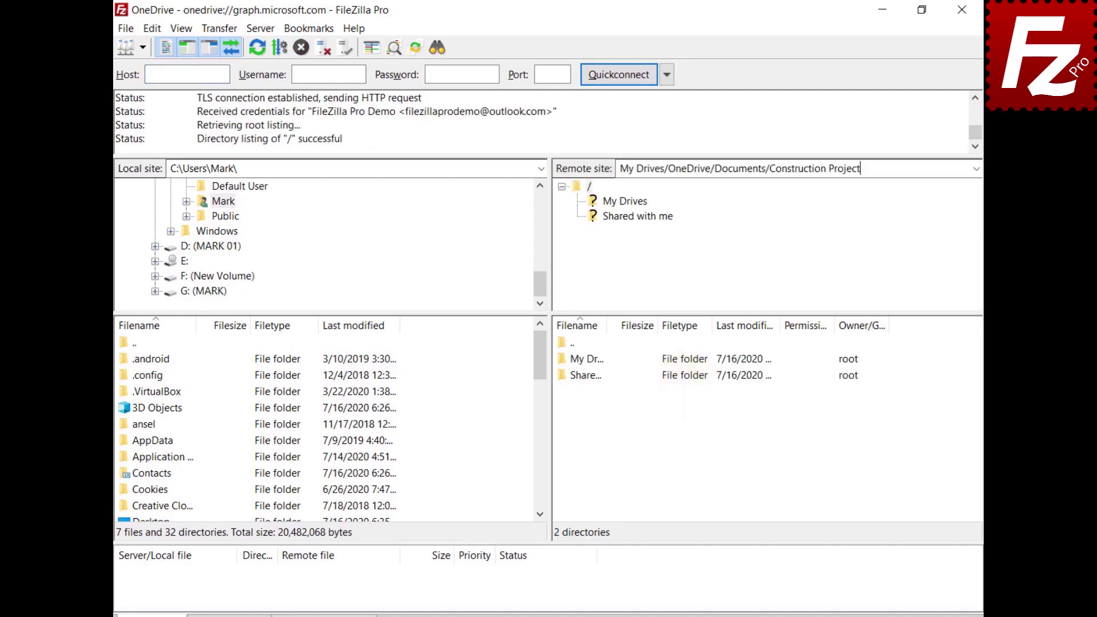
key(Return)
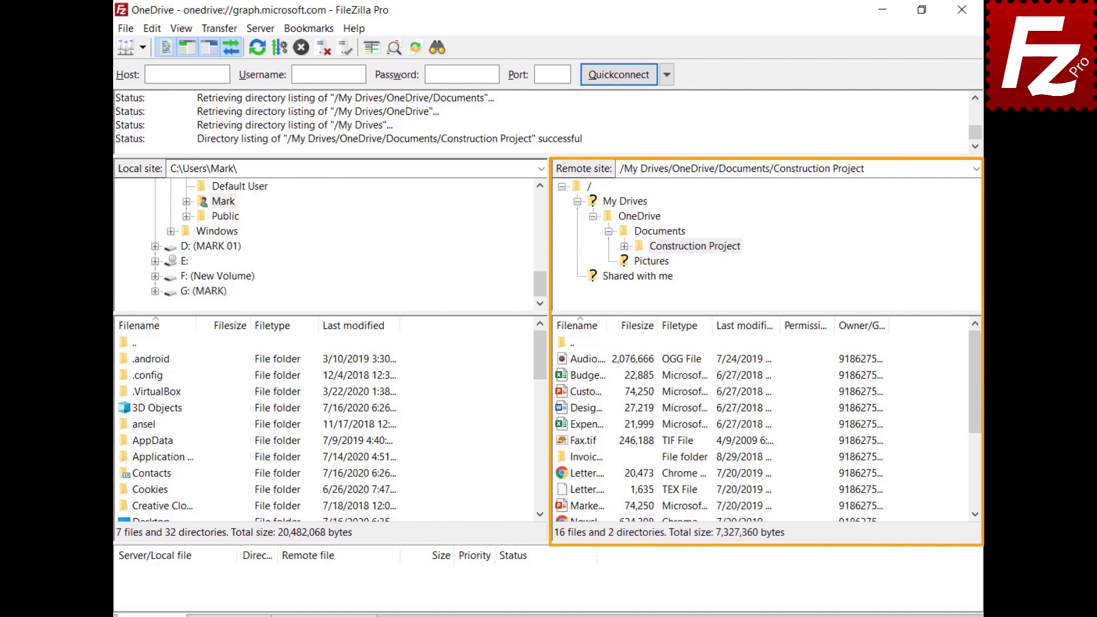
Open the Share dialog for Budget.xlsx.
click(561, 375)
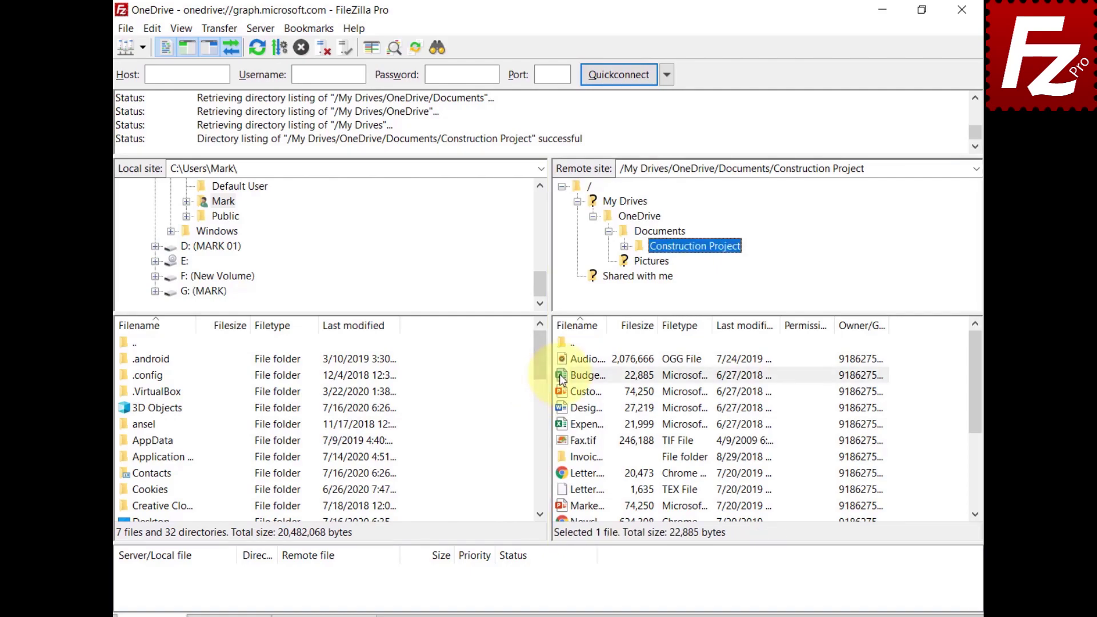
right_click(563, 378)
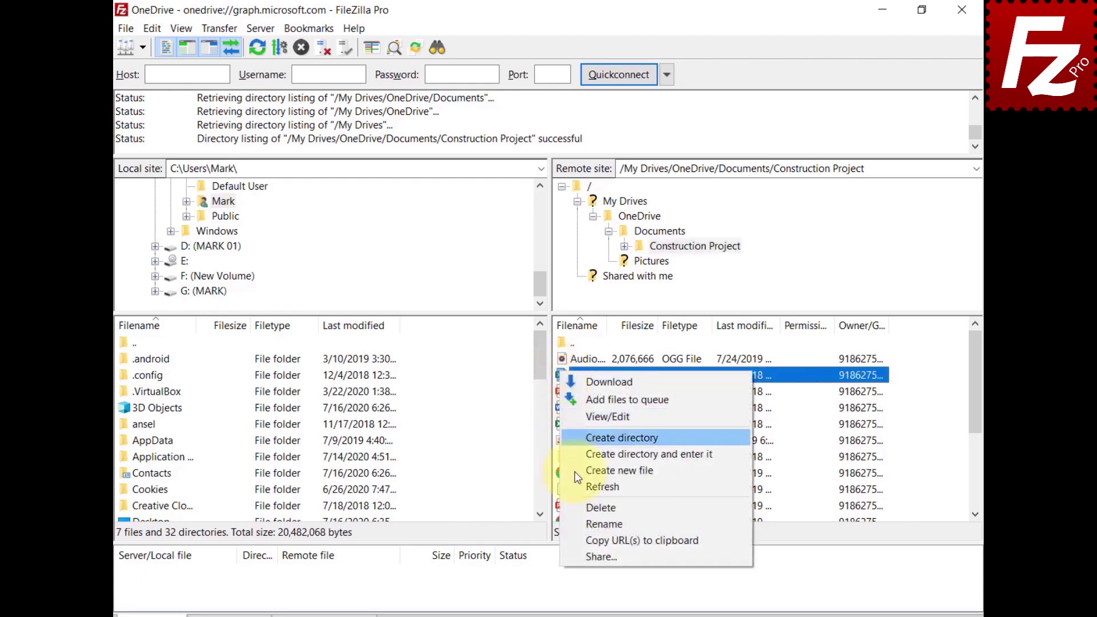
click(589, 554)
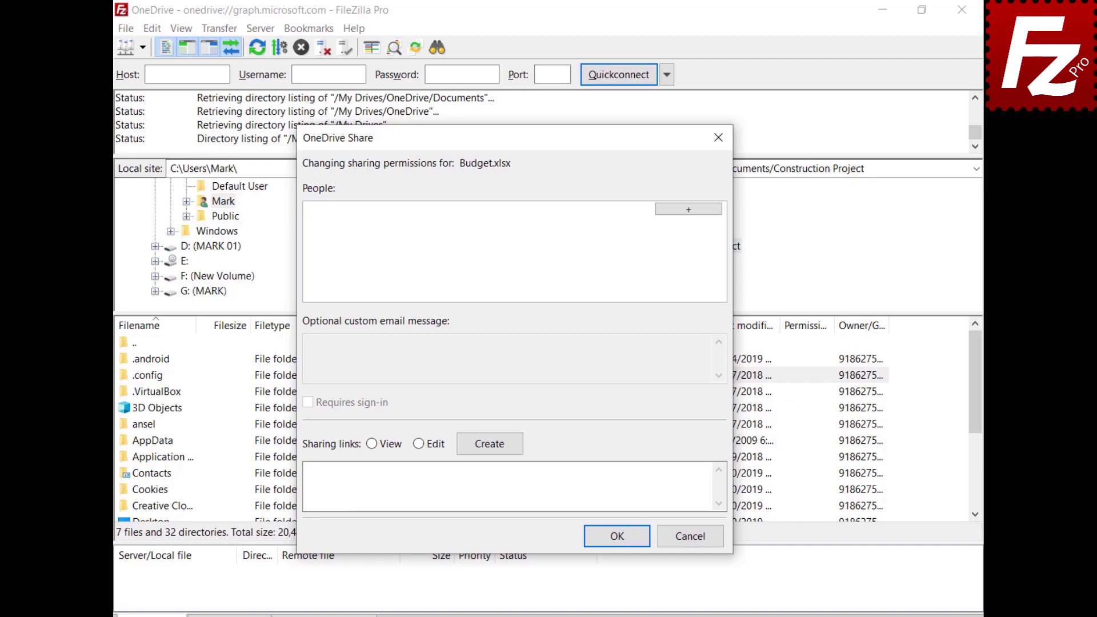
Grant a collaborator Can Edit with the message 'Shared with Filezilla Pro' and create a View link.
click(688, 209)
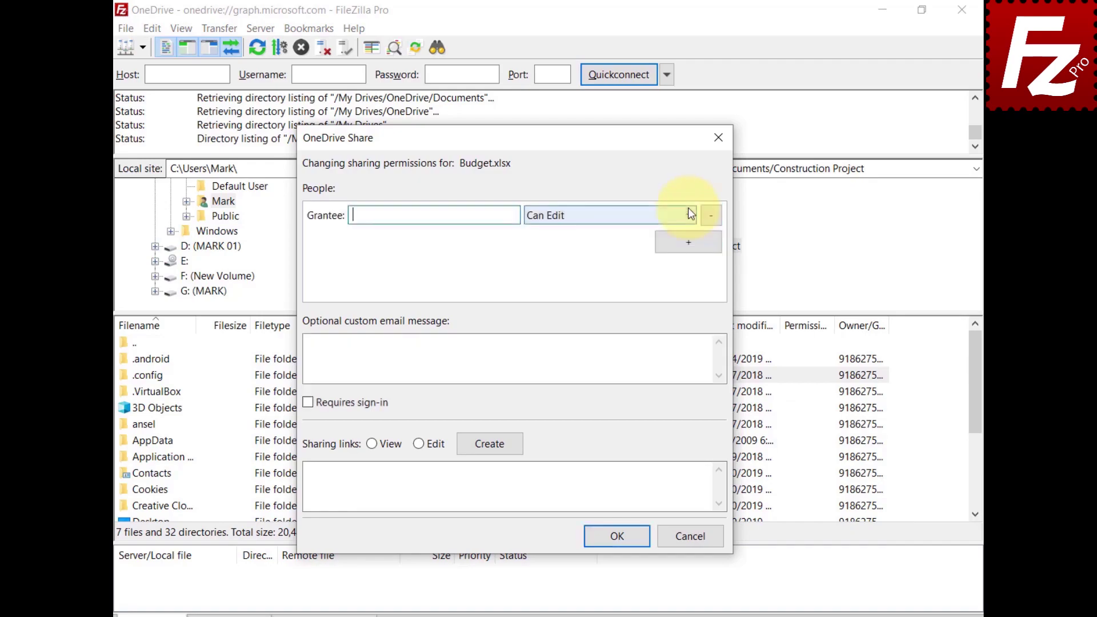
key(ctrl+v)
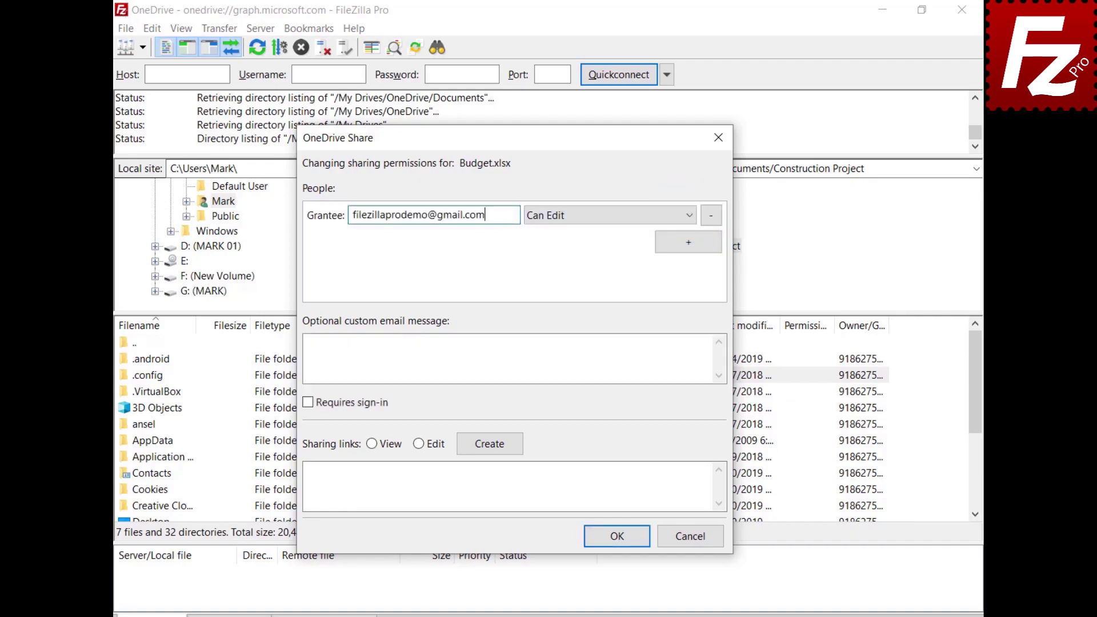
click(581, 222)
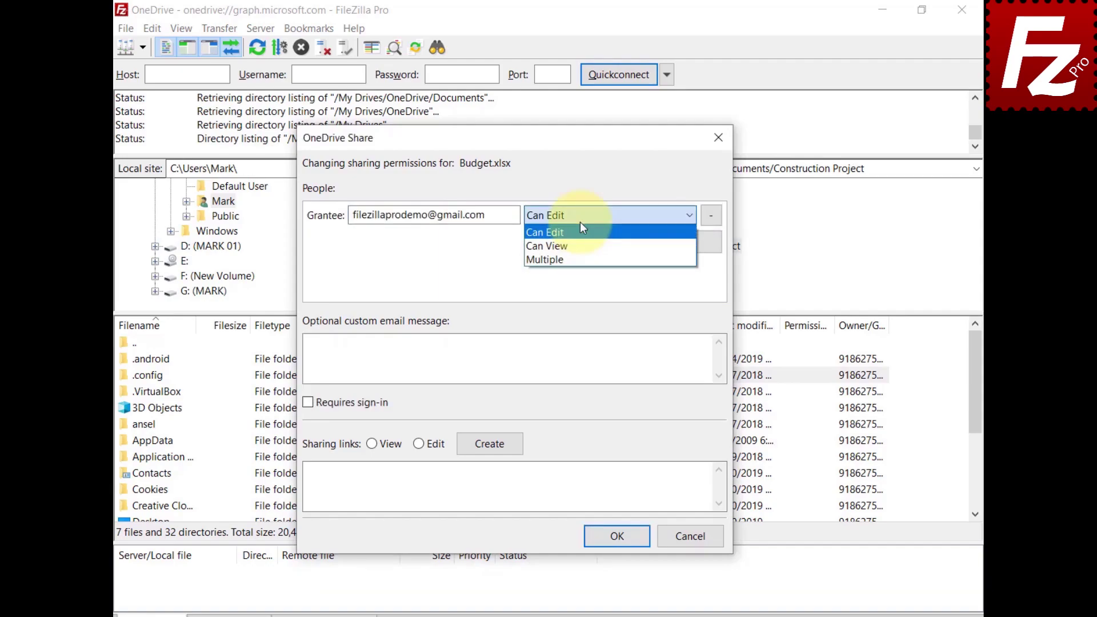
click(434, 354)
text(Shared with Filezilla)
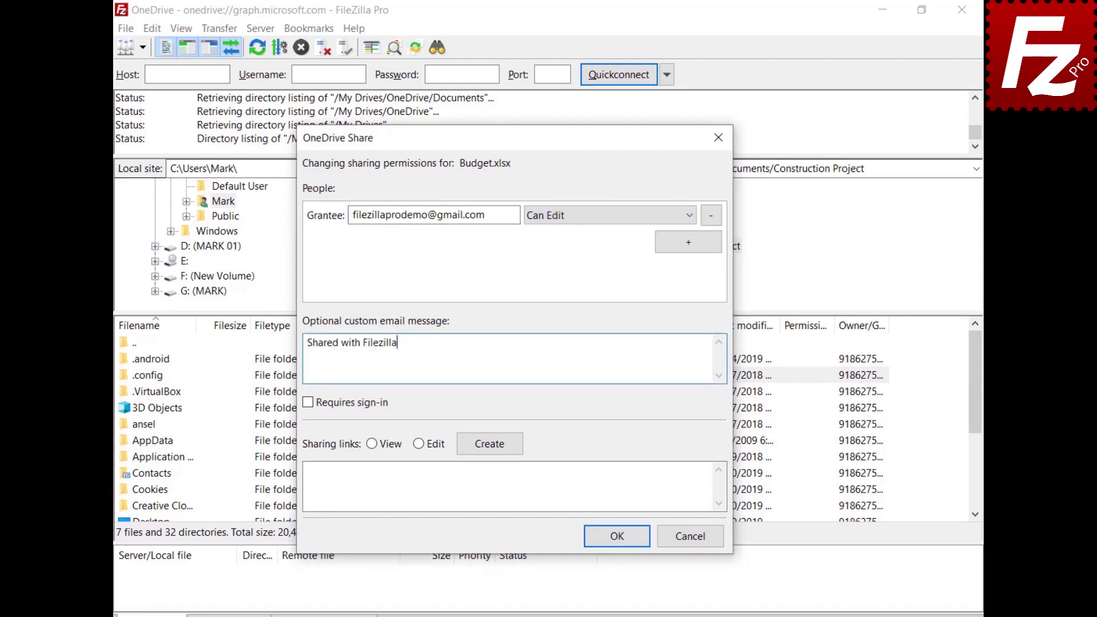
text( Pro)
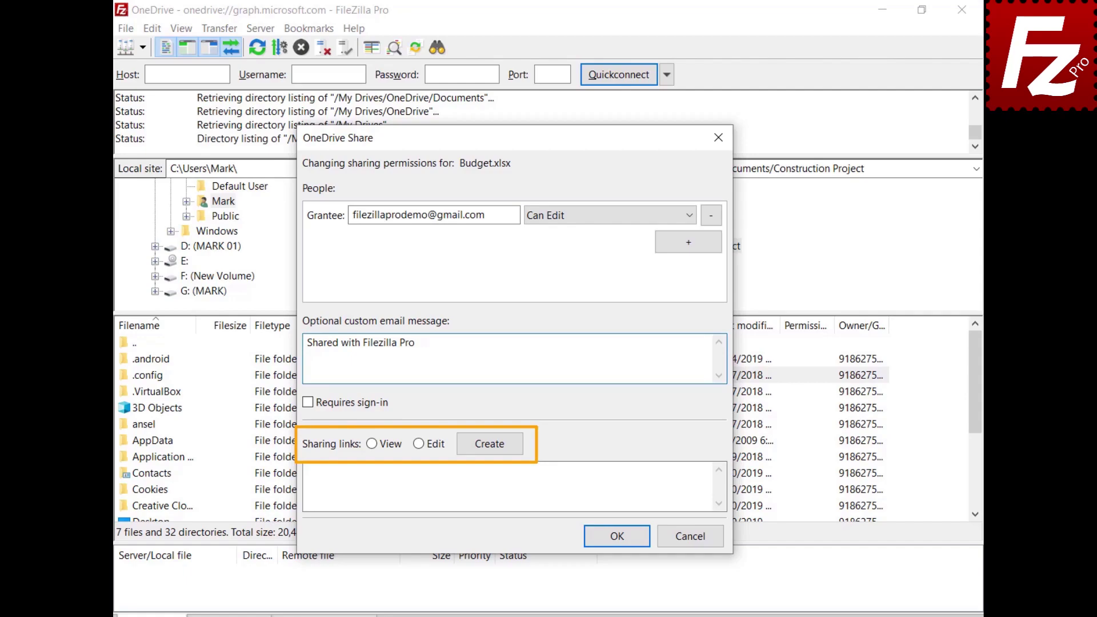
click(371, 444)
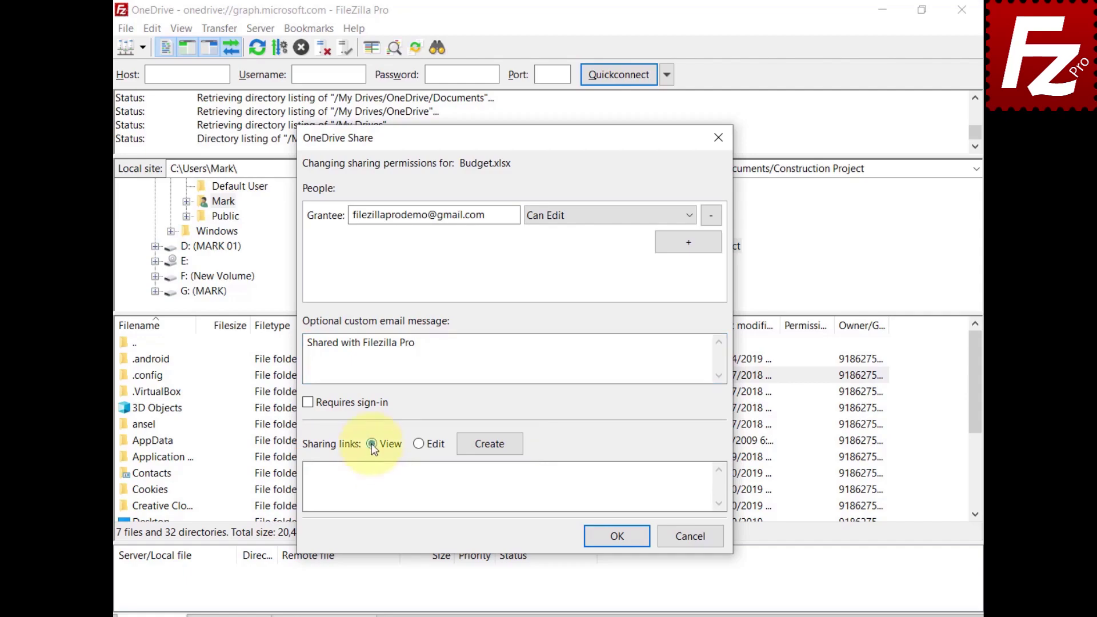
click(490, 443)
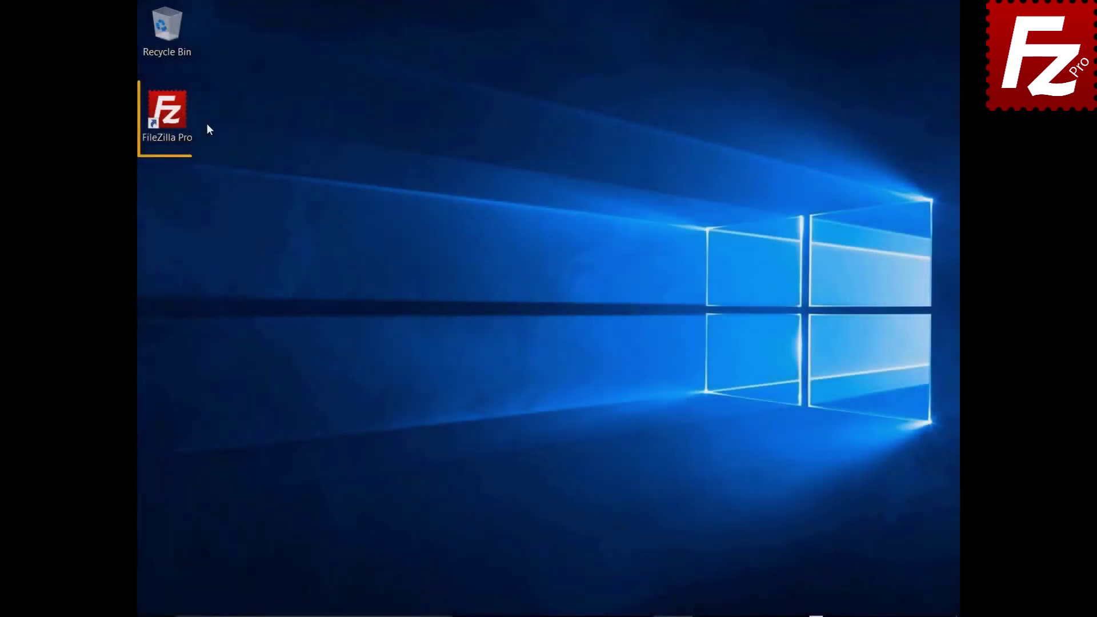
Launch FileZilla Pro, save a site 'OneDrive for Business' using Microsoft OneDrive, and connect.
double_click(173, 118)
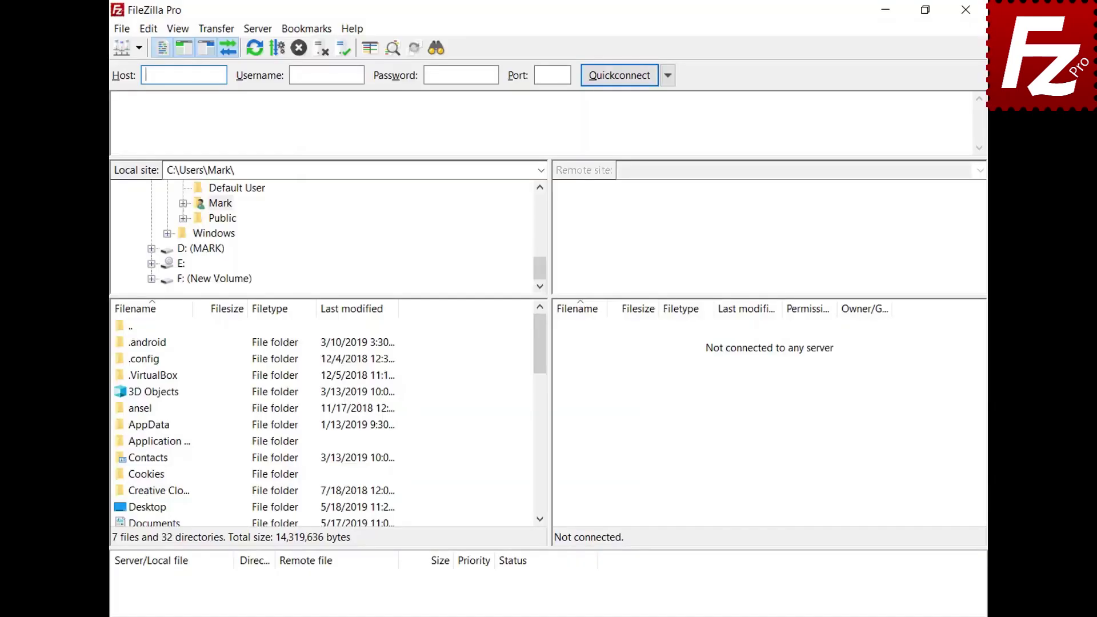
click(122, 30)
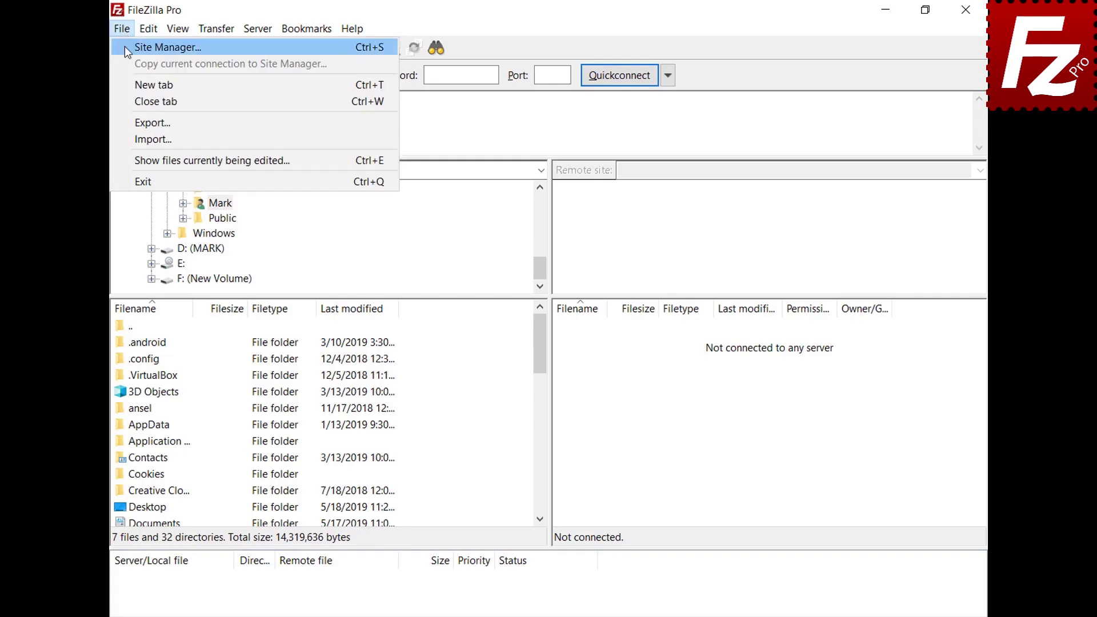
click(125, 50)
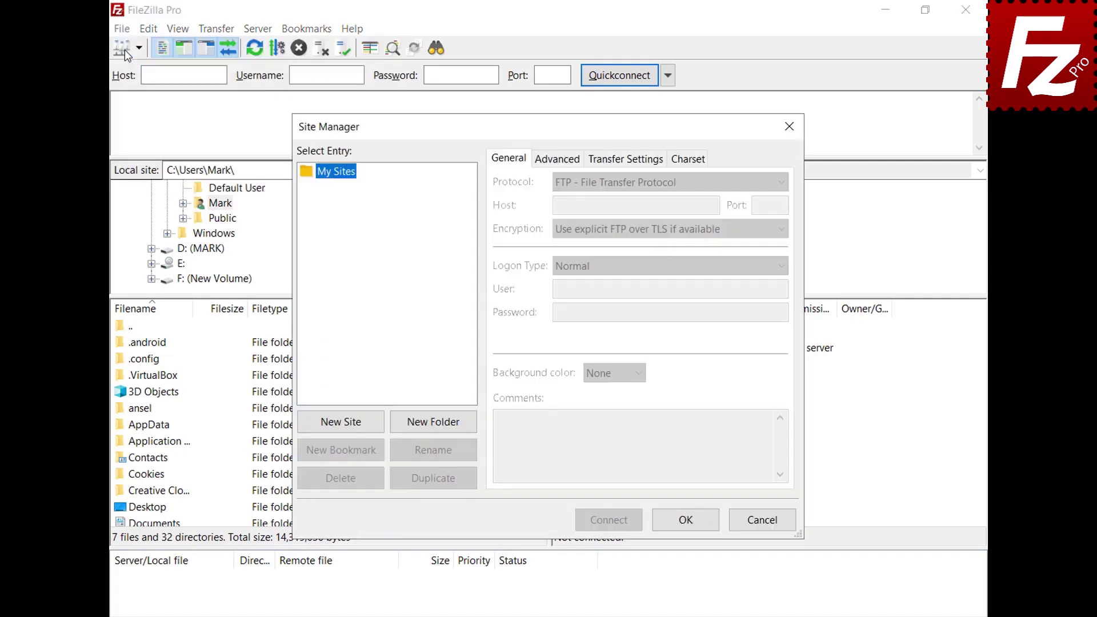
click(346, 427)
text(OneDri)
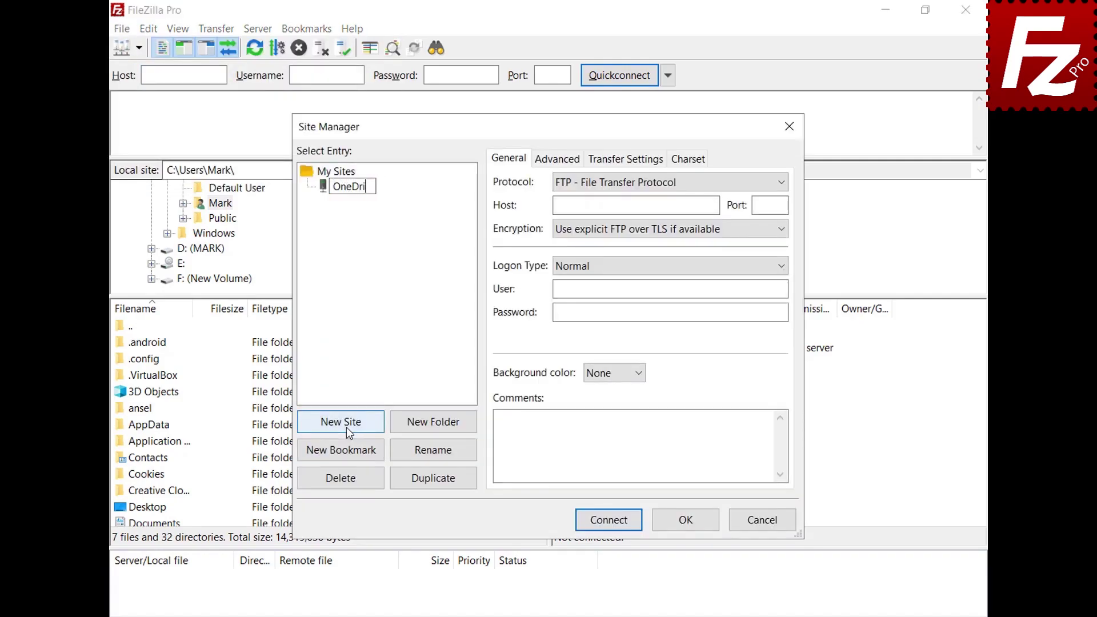
text(ve for Business)
click(786, 184)
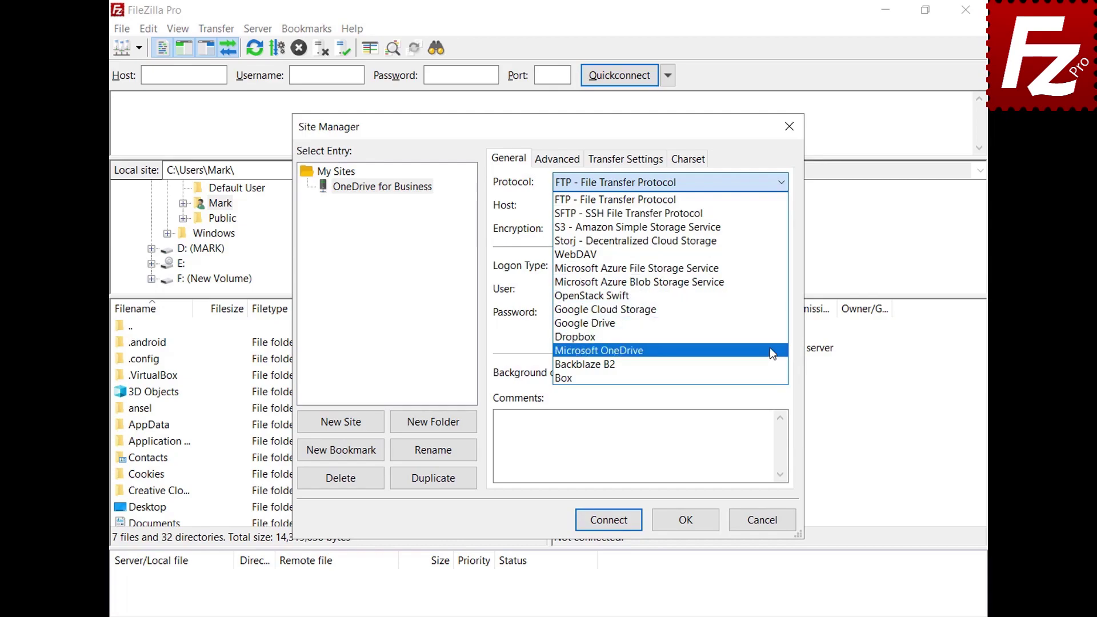
click(769, 348)
click(607, 521)
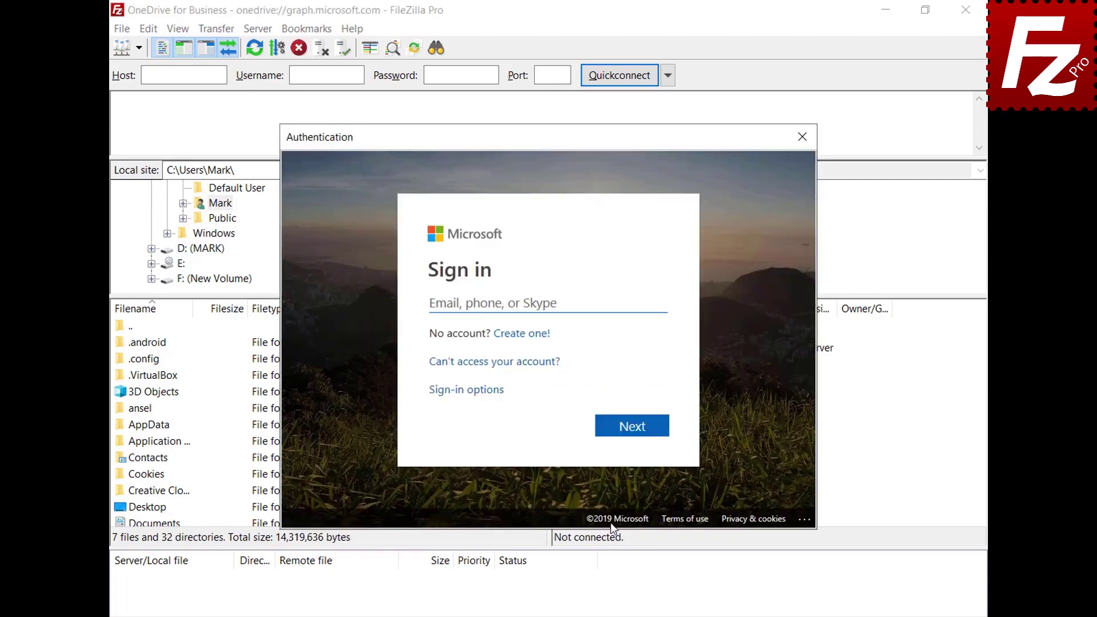
Sign in with the Microsoft account's e-mail address and password.
key(ctrl+v)
click(638, 440)
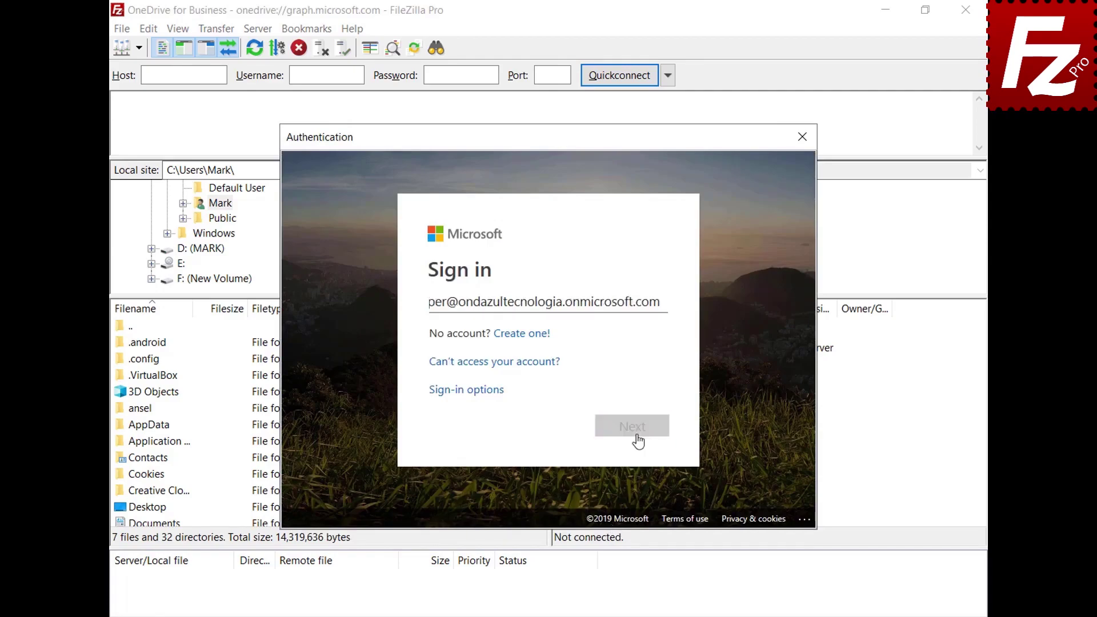
key(ctrl+v)
click(632, 411)
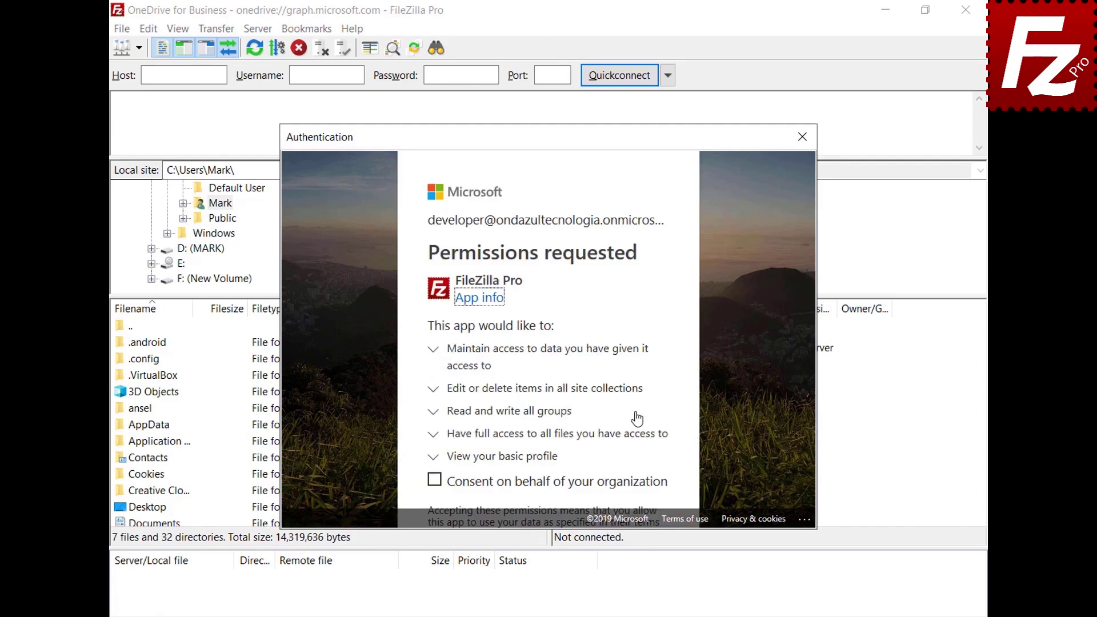
Consent on behalf of the organization and accept the requested permissions.
click(434, 483)
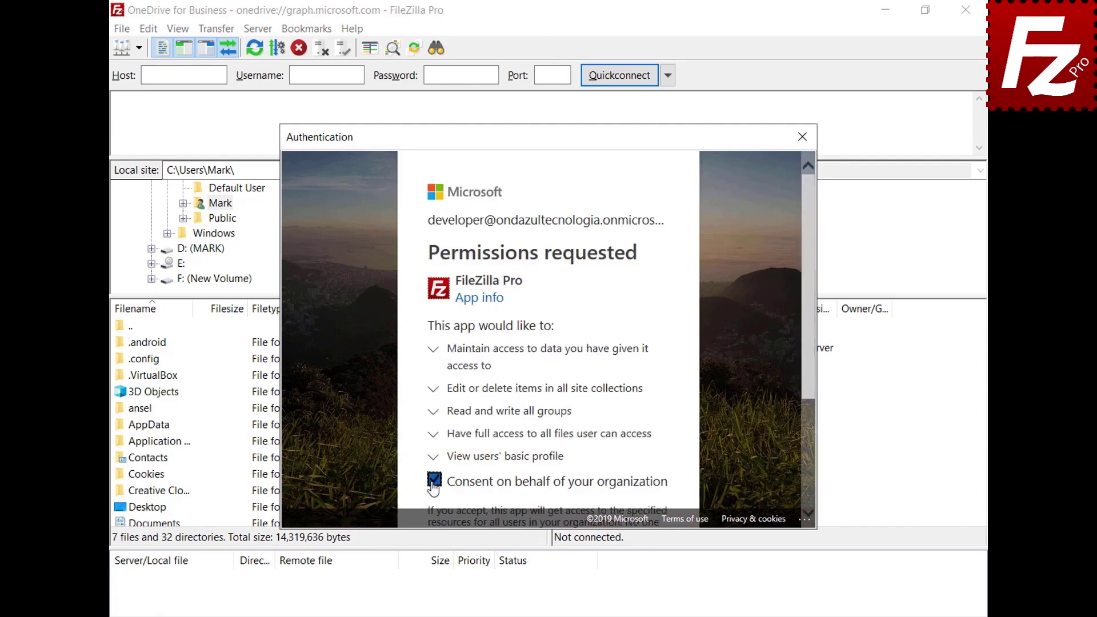
drag(808, 373, 805, 495)
click(631, 470)
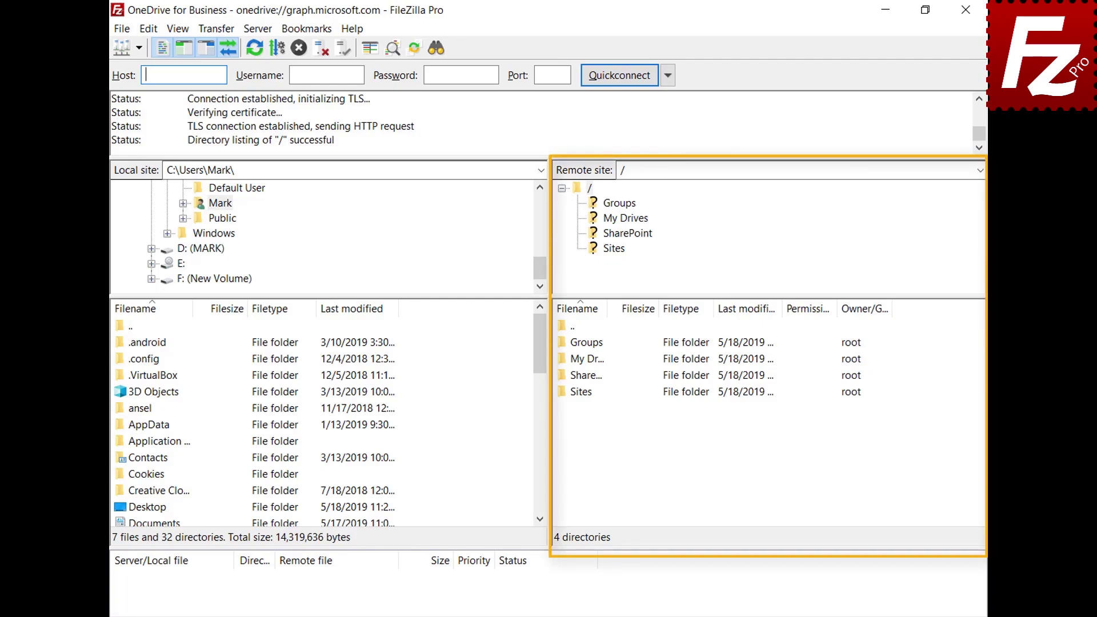
Browse into My Drives and then its OneDrive folder on the server.
double_click(579, 360)
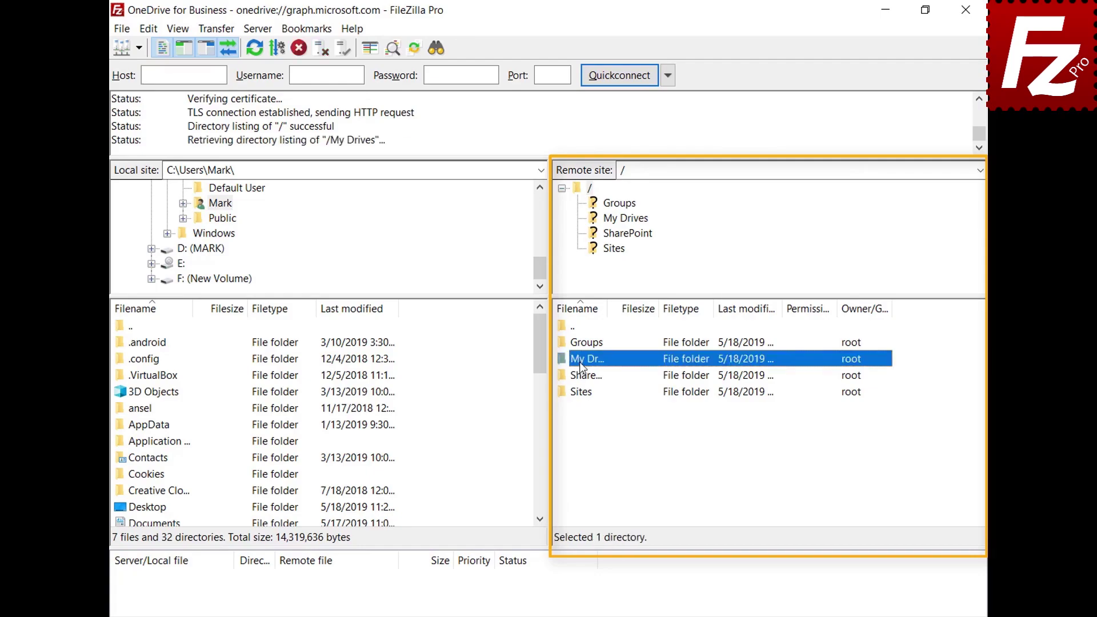
double_click(582, 343)
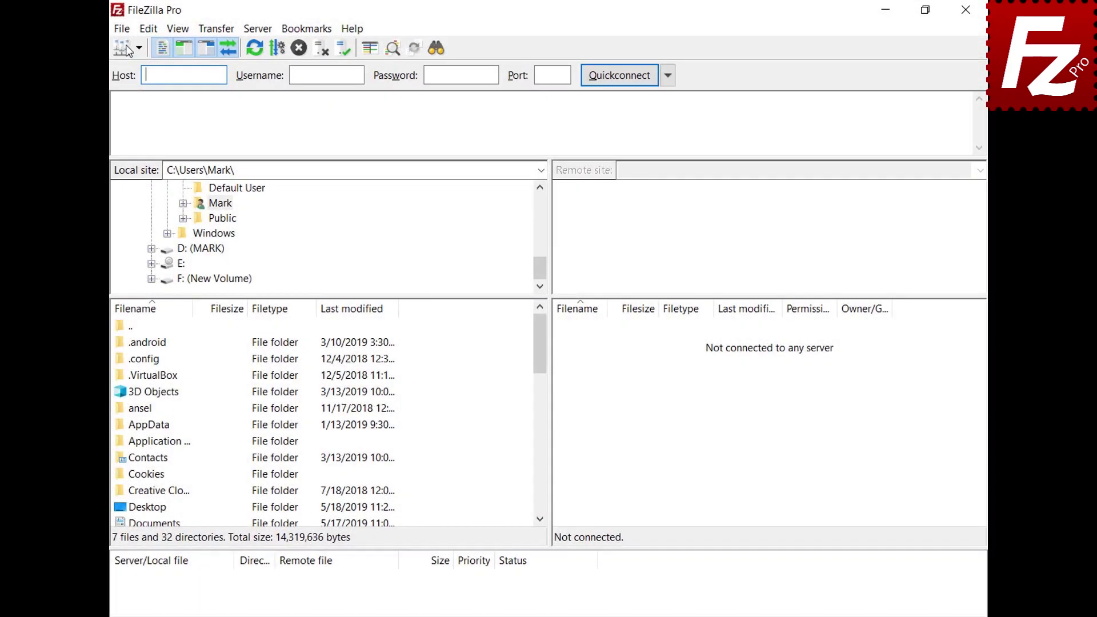
click(125, 29)
Create a site named 'OneDrive for Business' with the Microsoft OneDrive protocol and connect.
click(129, 47)
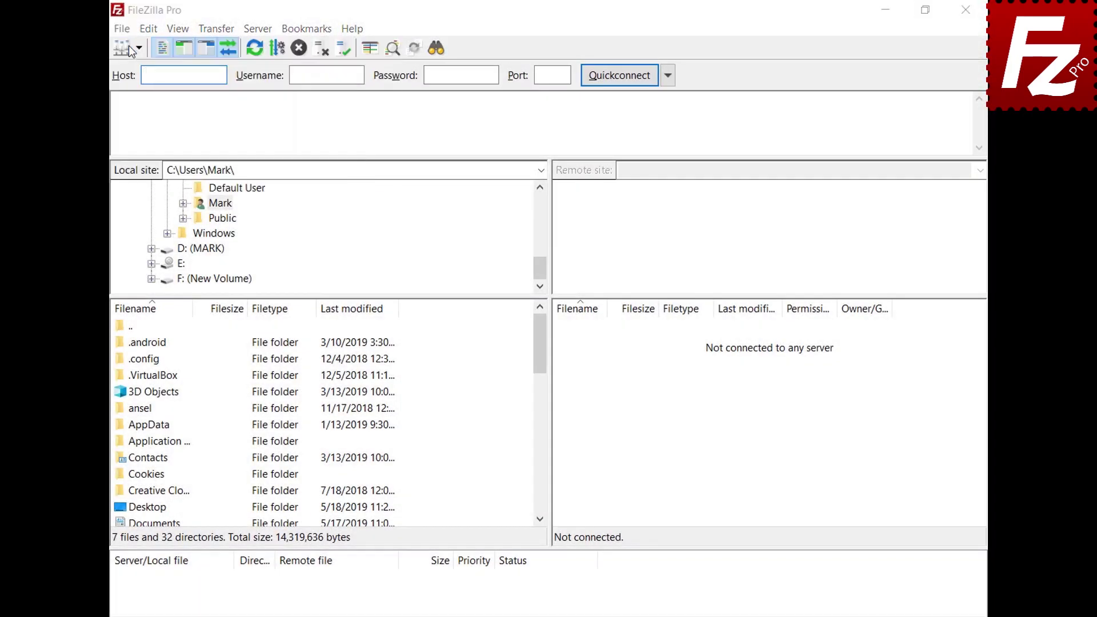
click(341, 423)
text(On)
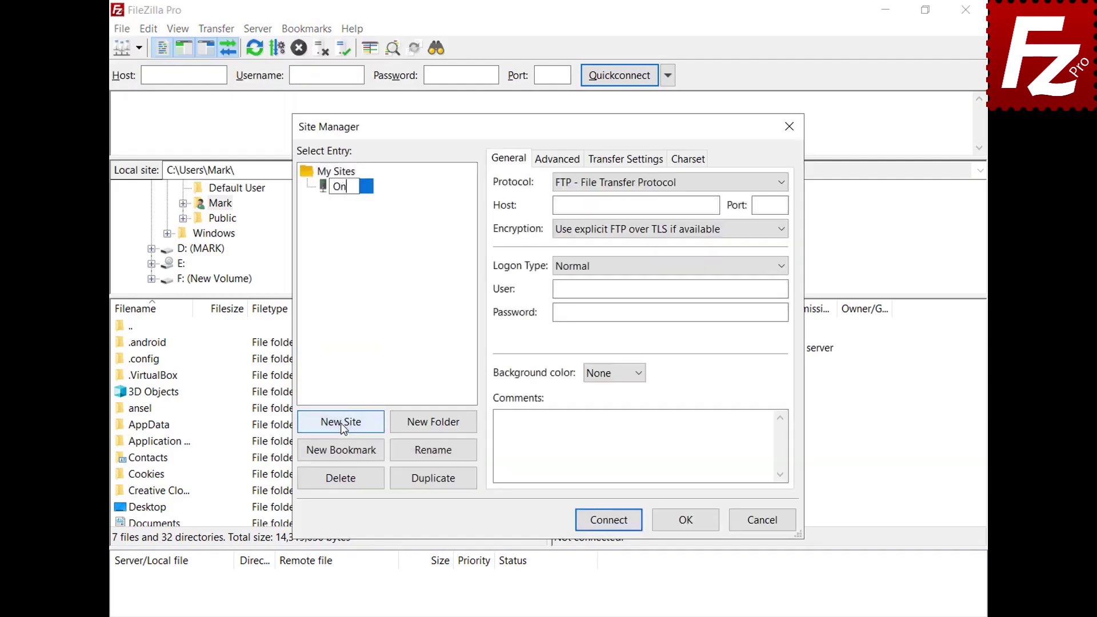
text(eDrive for Business)
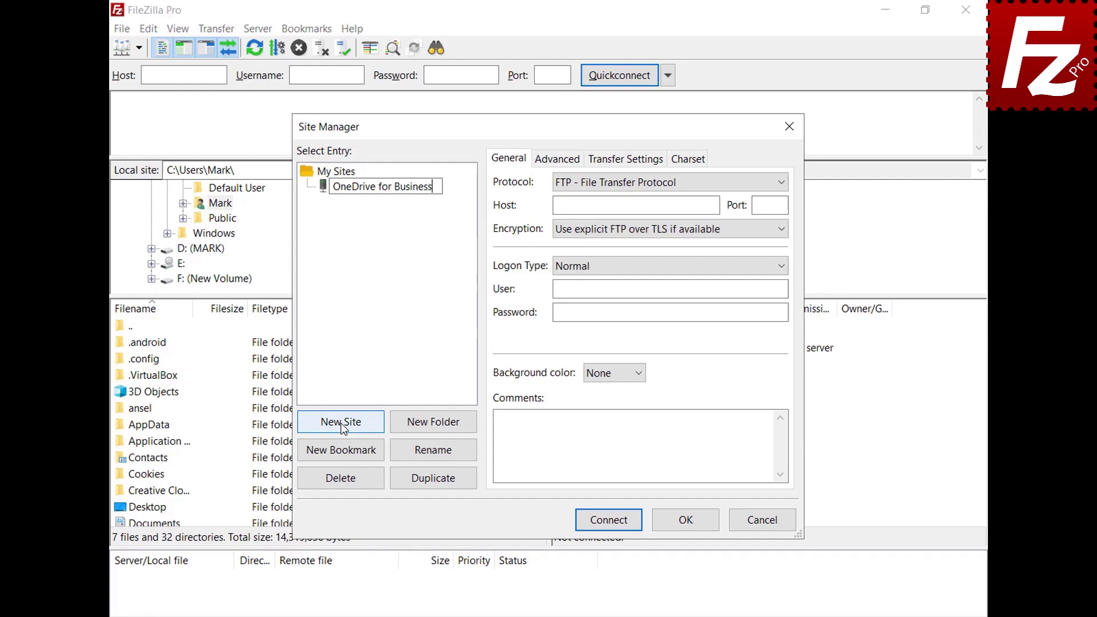
key(Return)
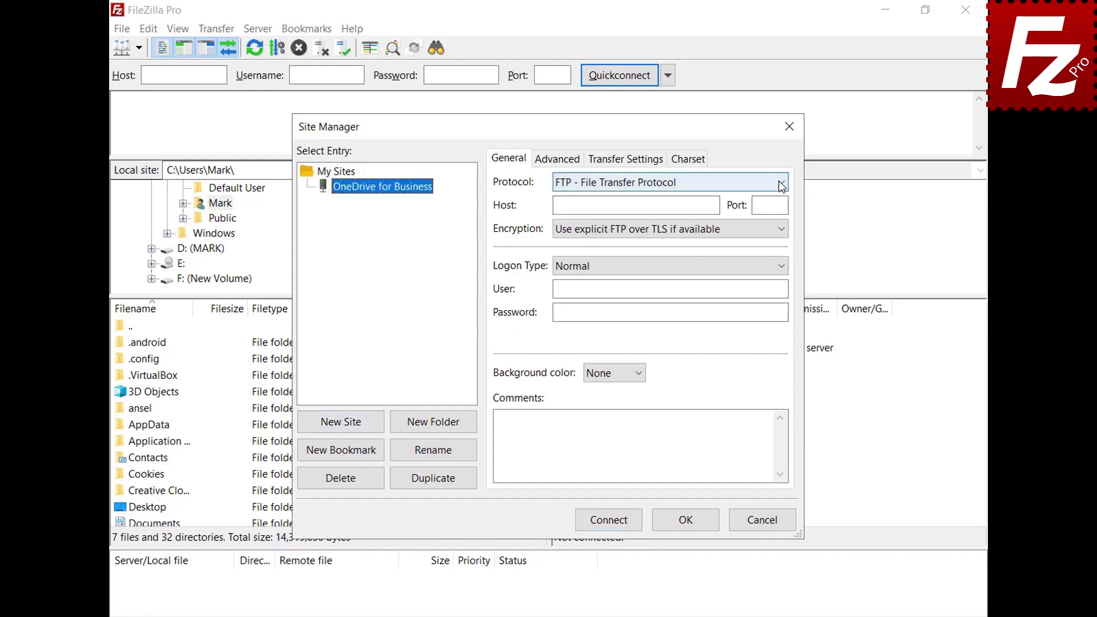
click(781, 183)
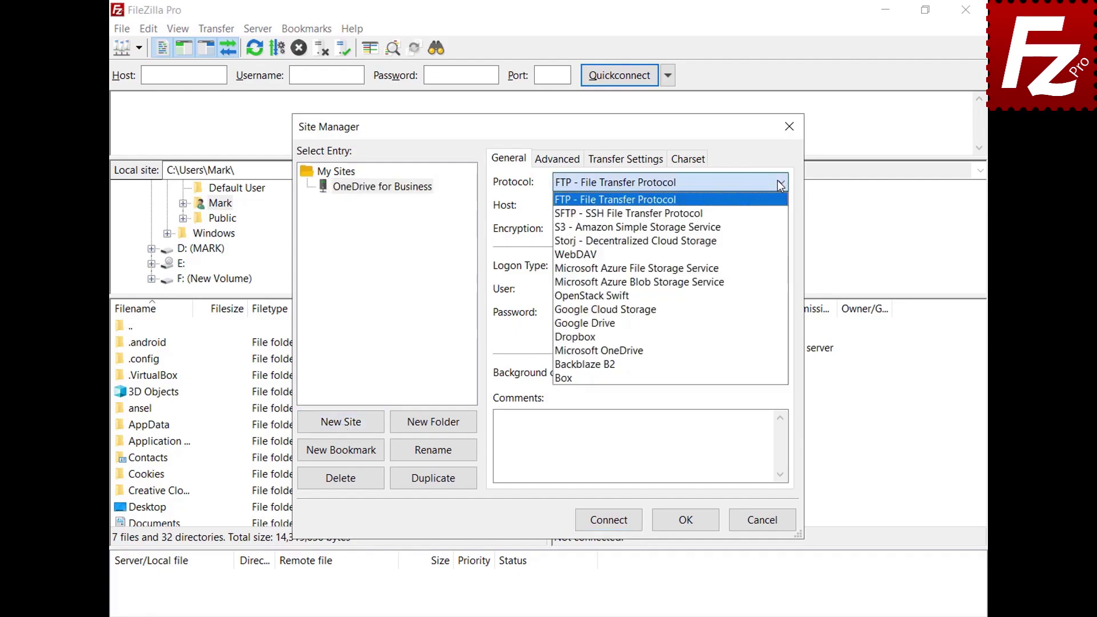
click(760, 351)
click(608, 526)
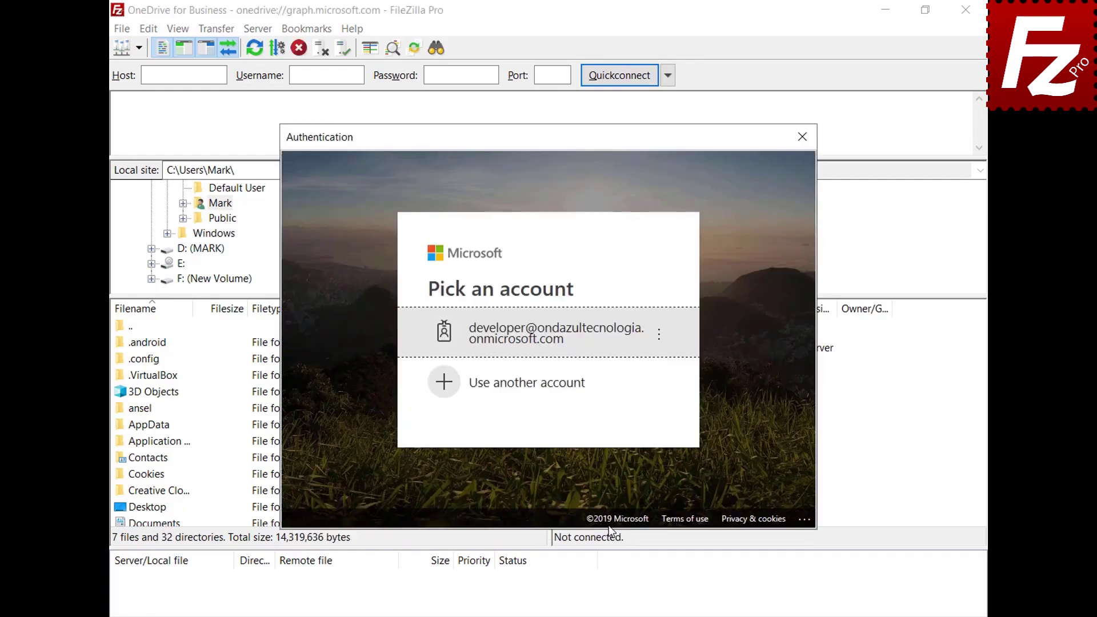
Sign in with another Microsoft account's e-mail and password.
click(579, 385)
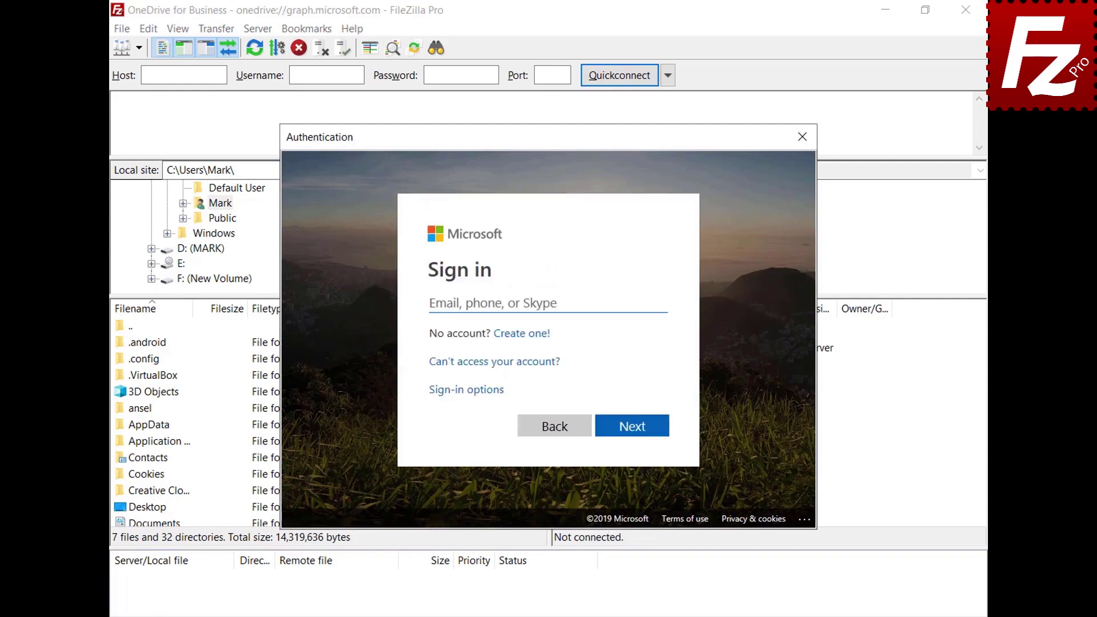
key(ctrl+v)
click(632, 426)
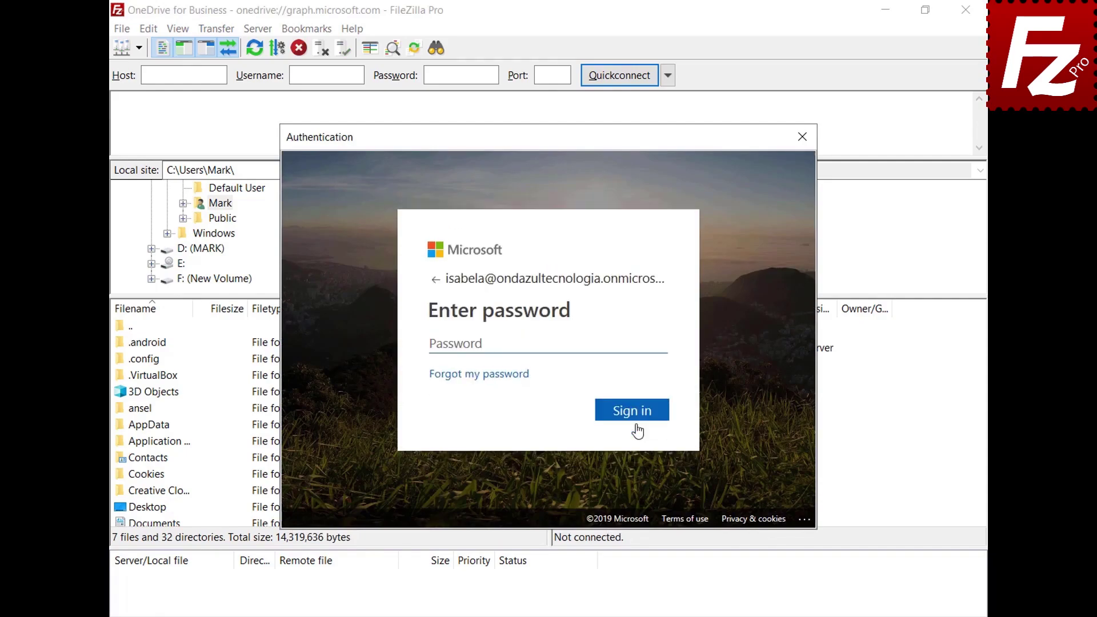
key(ctrl+v)
click(632, 410)
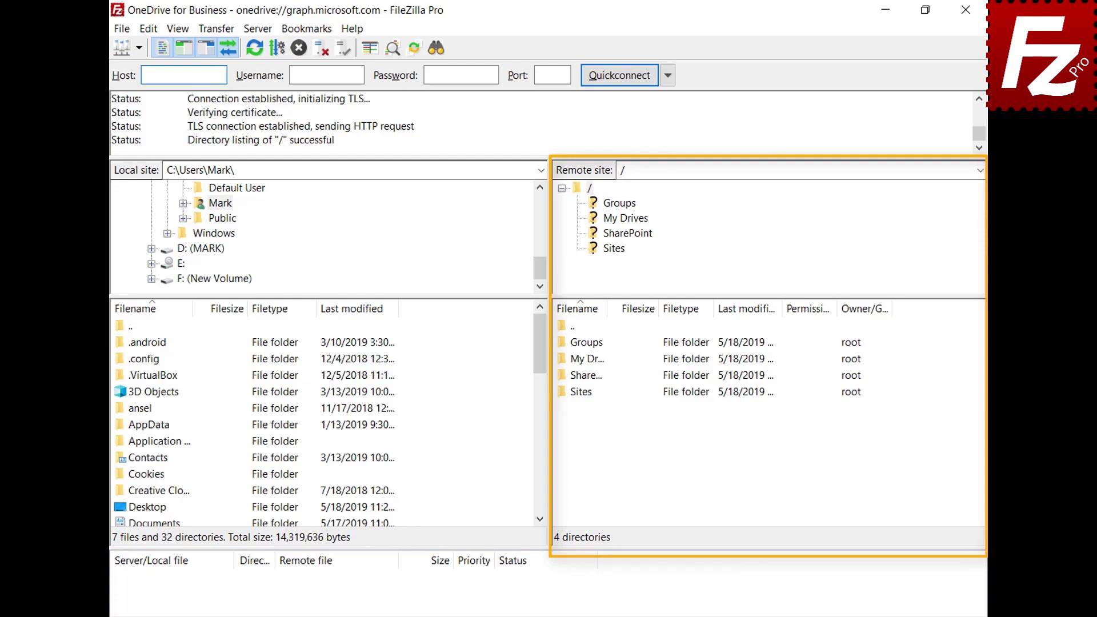
Browse into My Drives, then into its OneDrive folder.
double_click(580, 359)
double_click(578, 347)
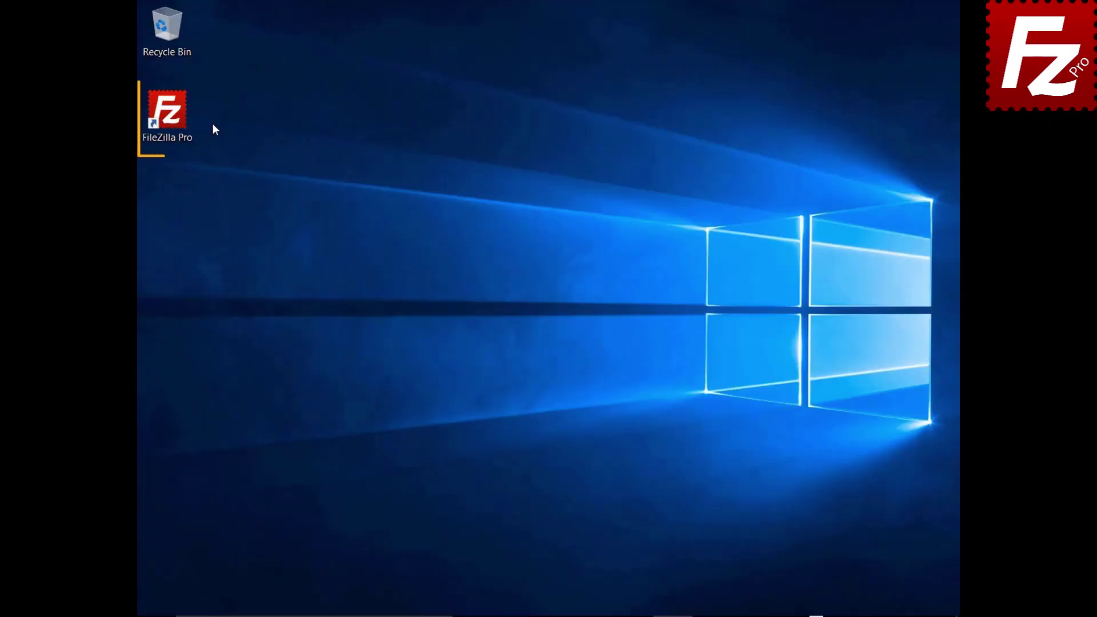
Launch FileZilla Pro and connect to the saved Amazon S3 site in a new tab.
double_click(174, 118)
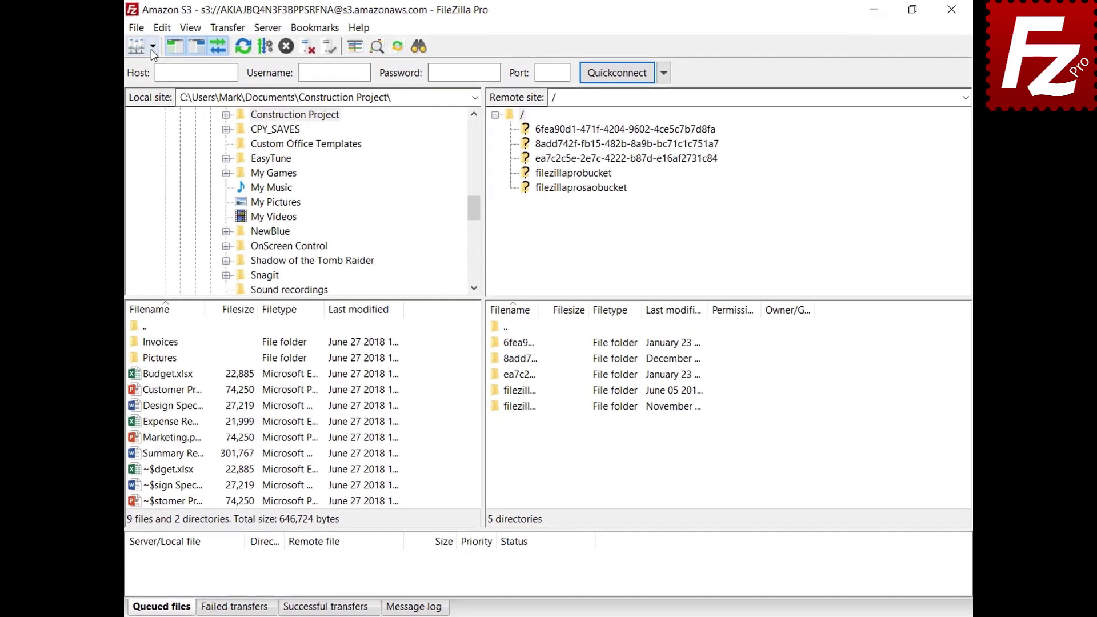
click(164, 45)
click(136, 66)
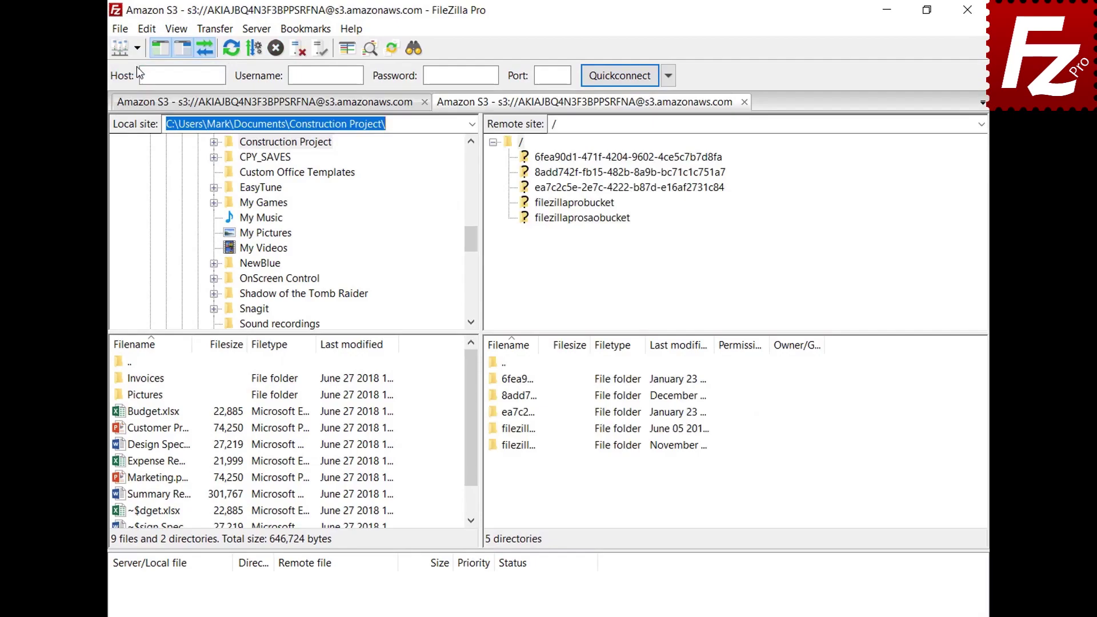
Create a temporary URL for the README file in filezillaprobucket.
click(575, 204)
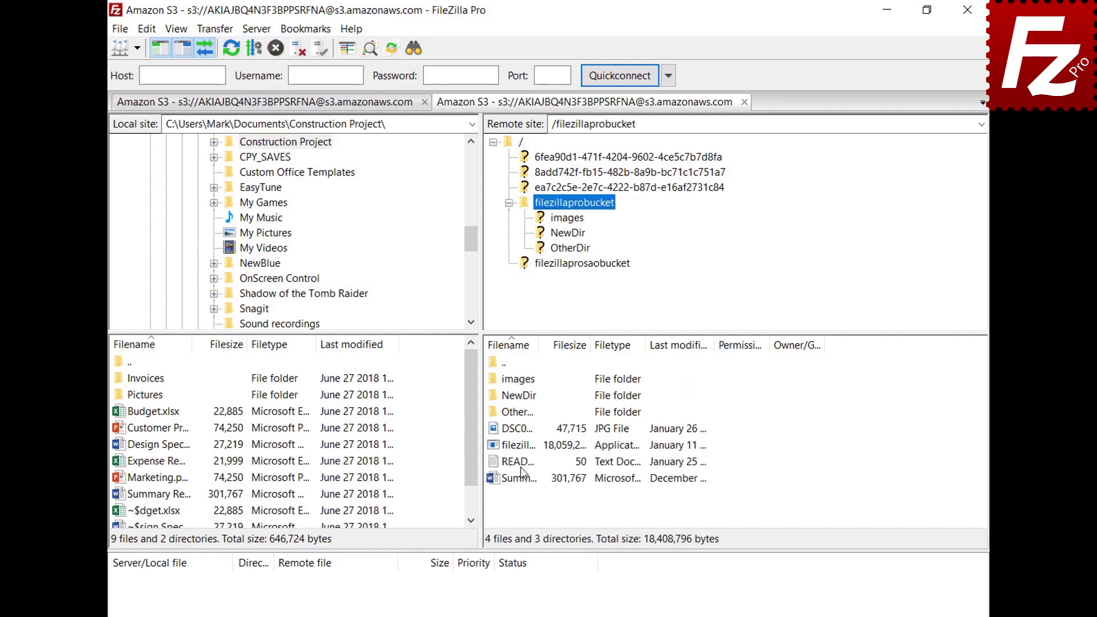
right_click(520, 465)
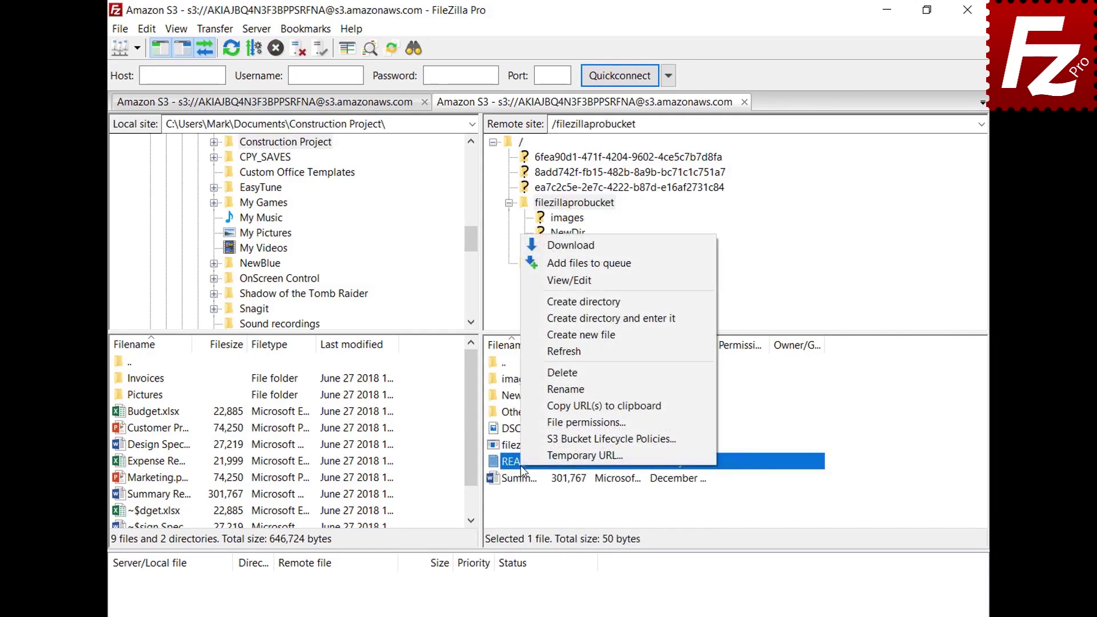
click(538, 456)
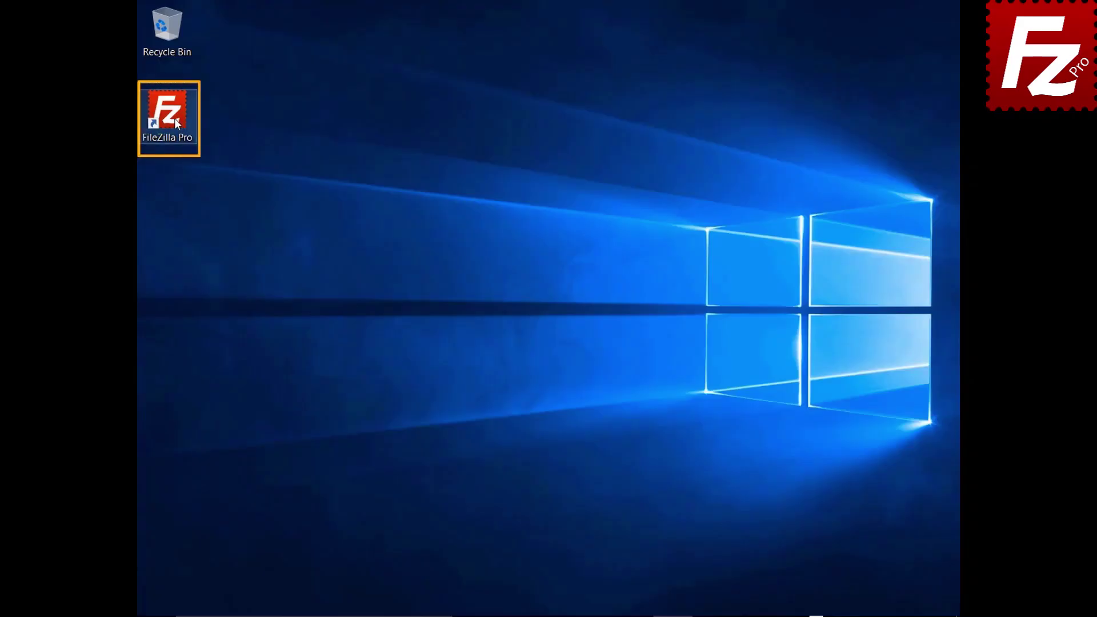
Launch FileZilla Pro, save a site named 'OneDrive' using Microsoft OneDrive, and connect.
double_click(172, 117)
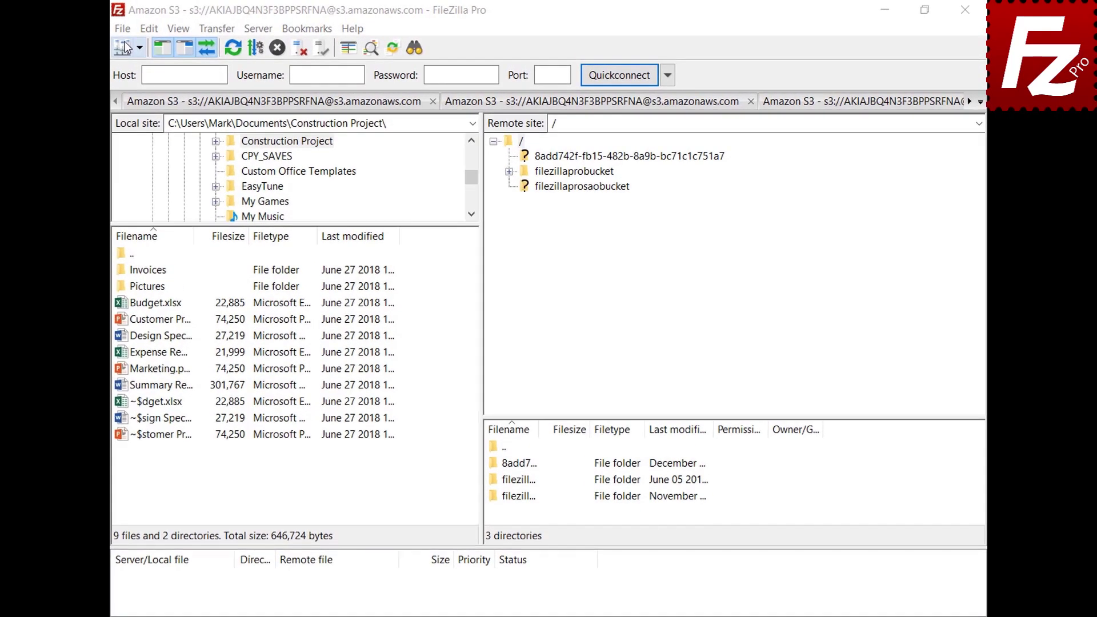
click(123, 29)
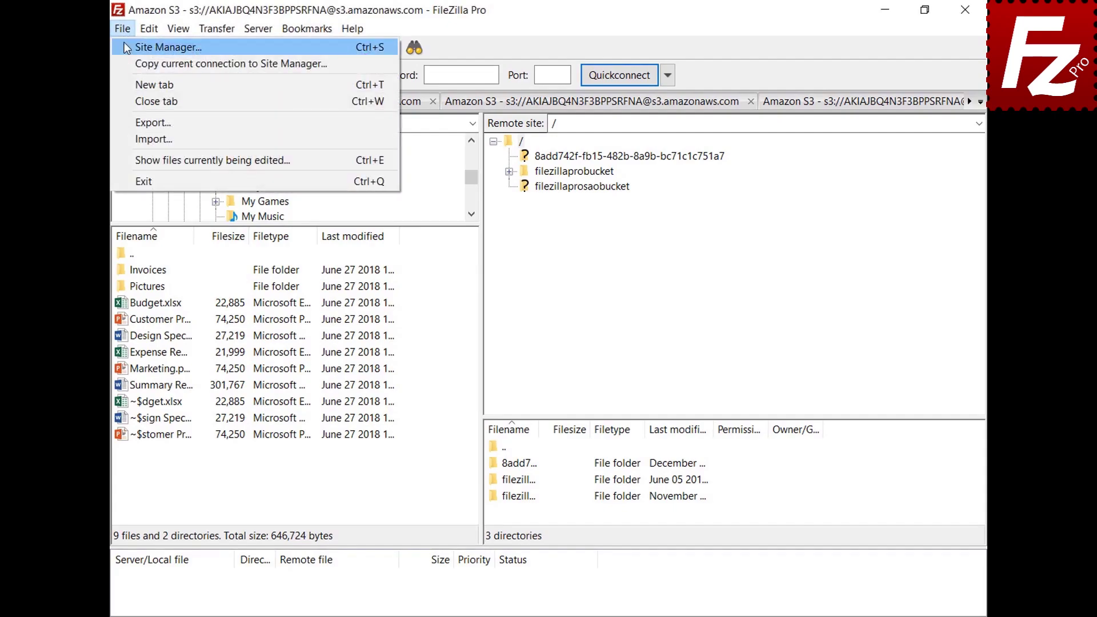
click(124, 43)
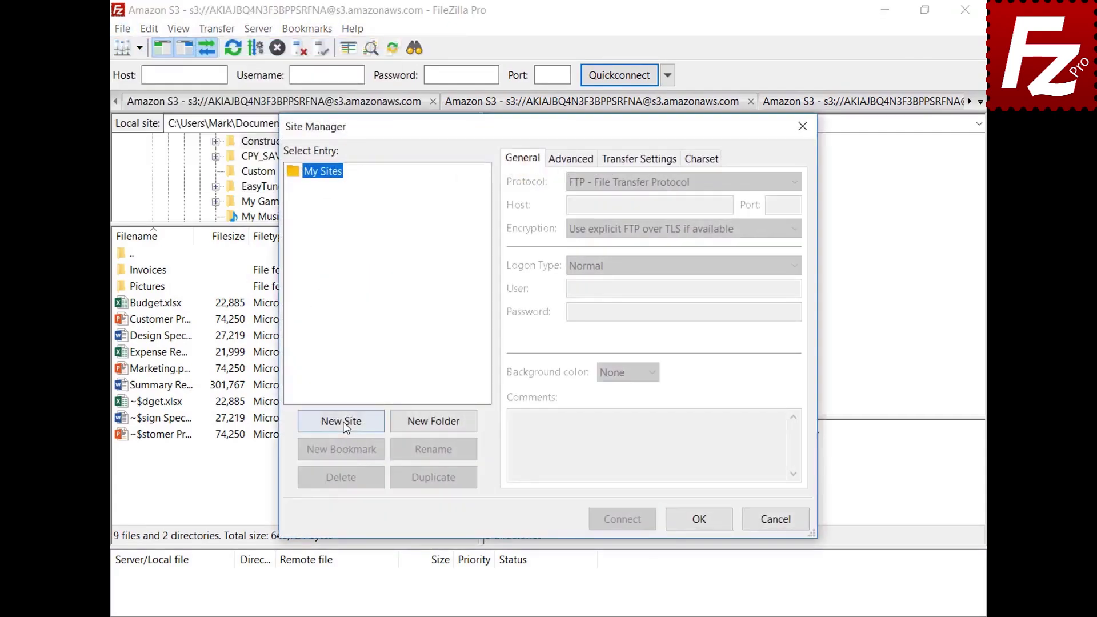
click(341, 421)
text(OneDrive)
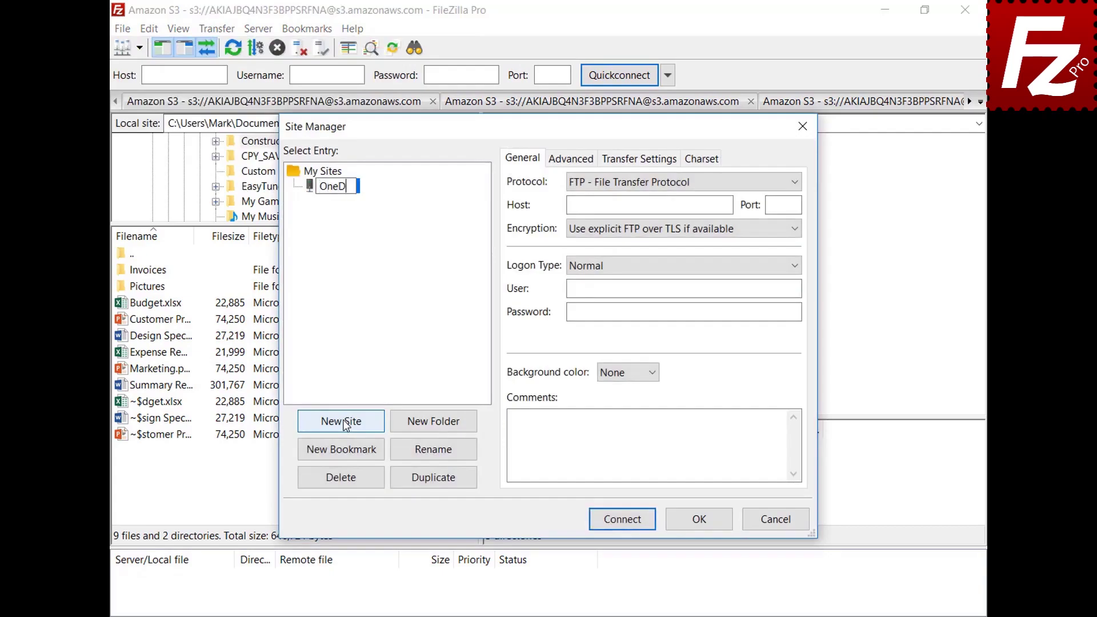
click(795, 184)
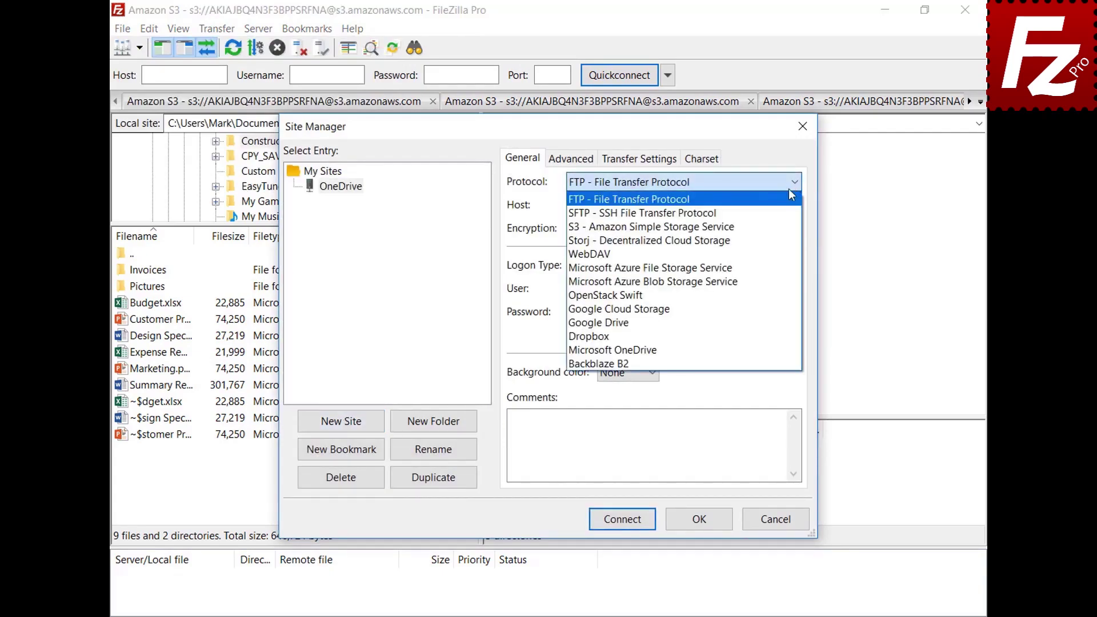
click(789, 351)
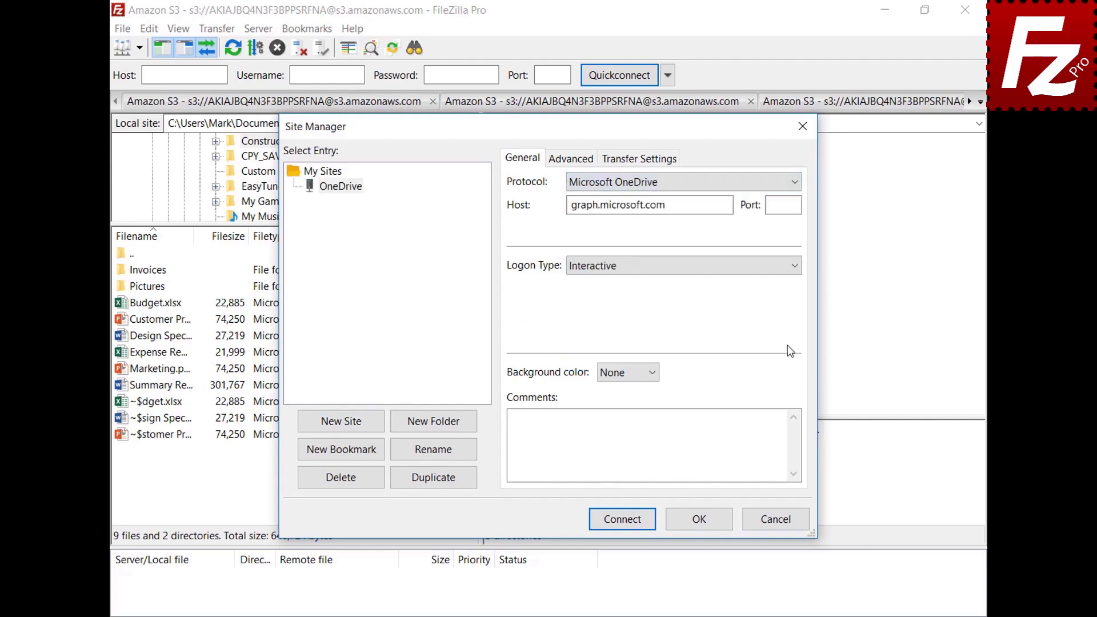
click(624, 521)
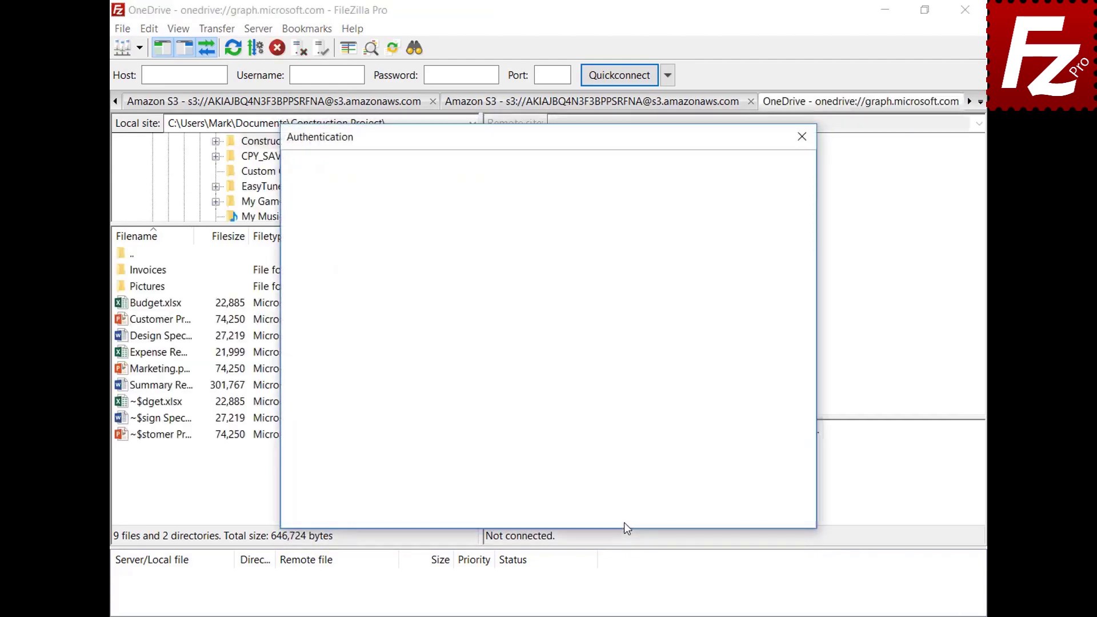
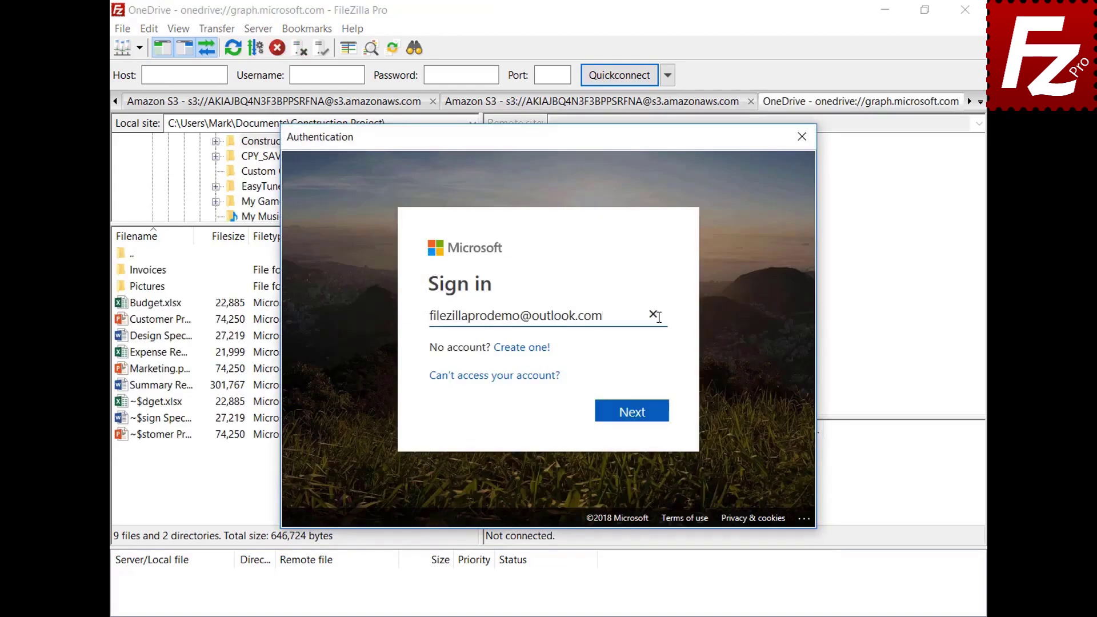
Sign in with the Microsoft account's e-mail address and password.
click(639, 416)
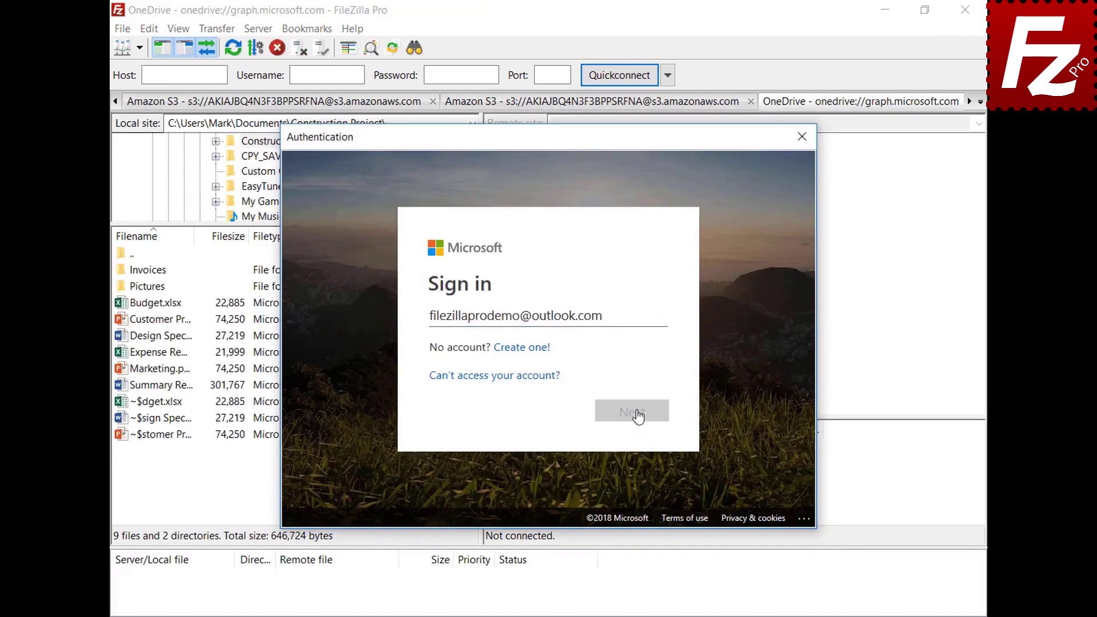
text(•••••••••)
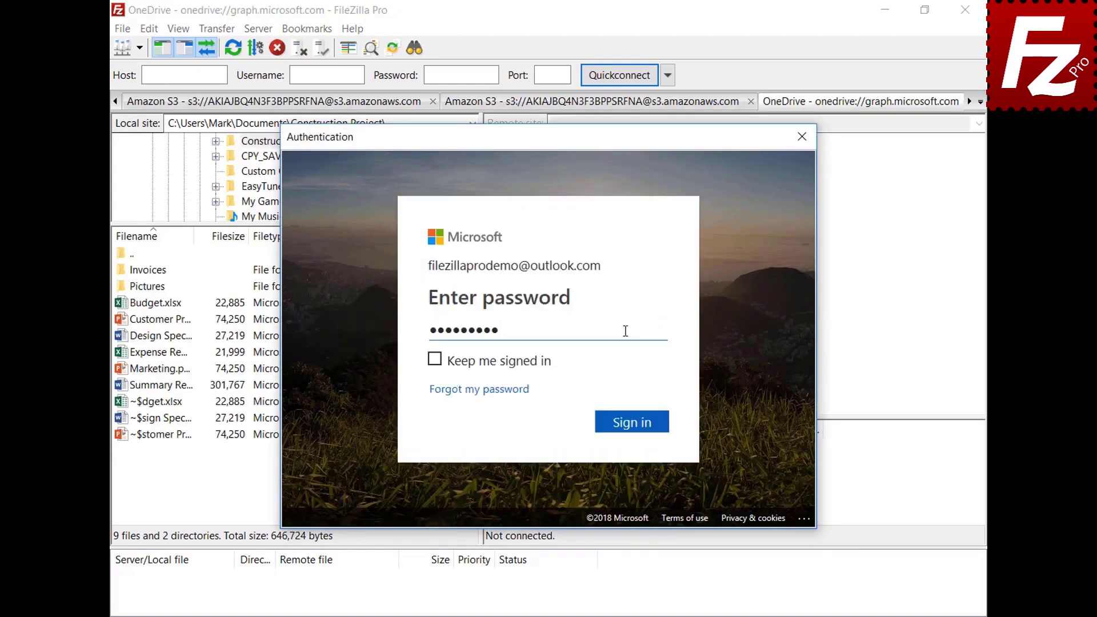
click(636, 424)
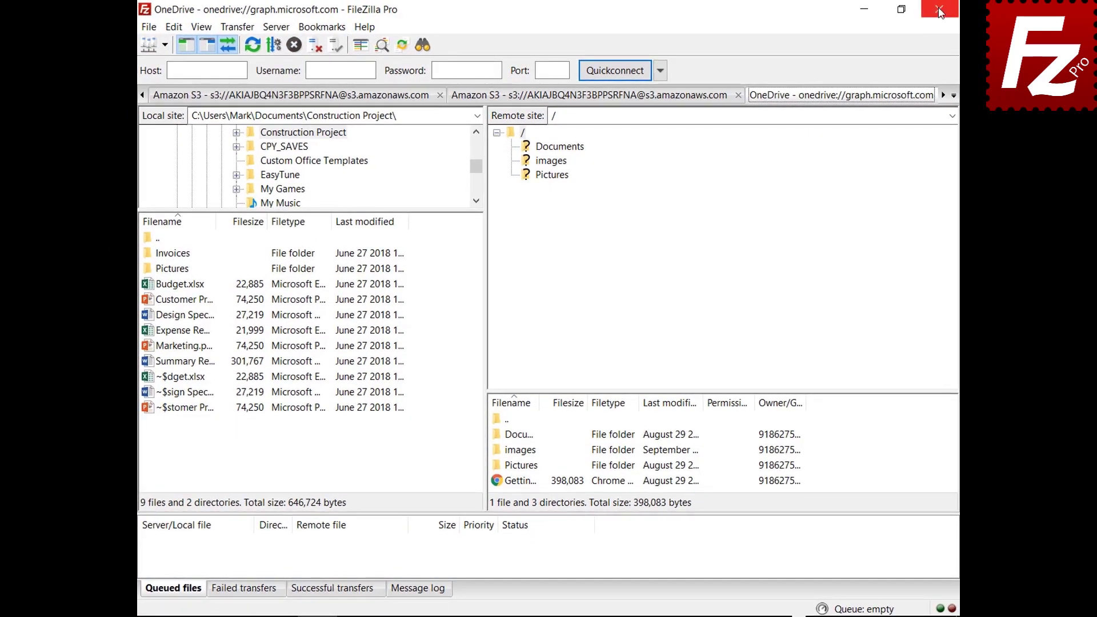
click(941, 10)
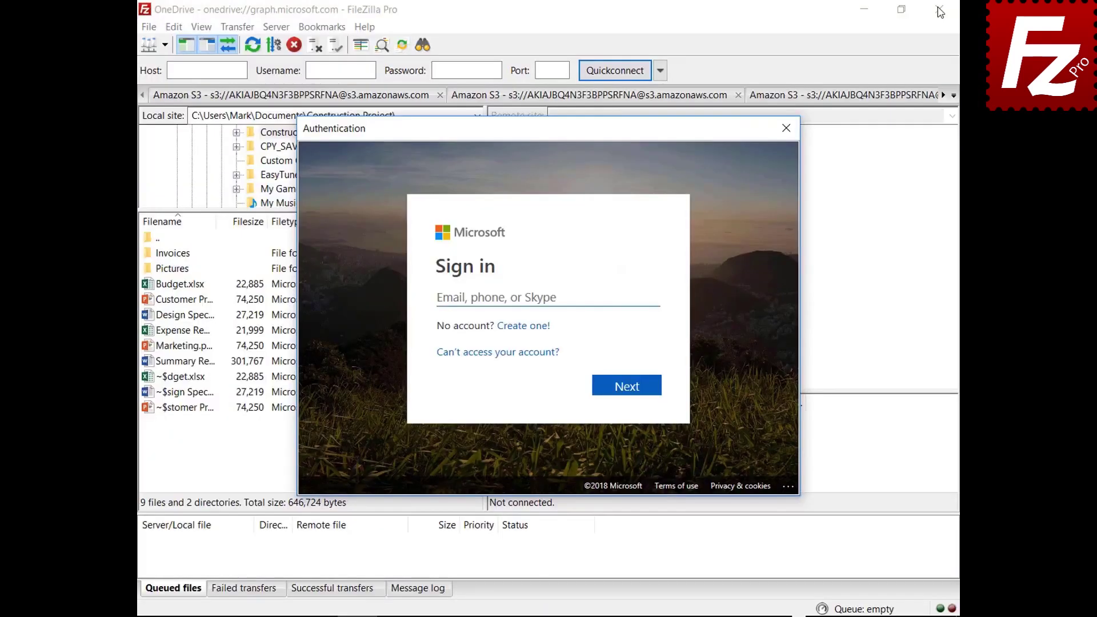
Sign in again with the account e-mail and password so OneDrive's files list, then close FileZilla.
click(633, 296)
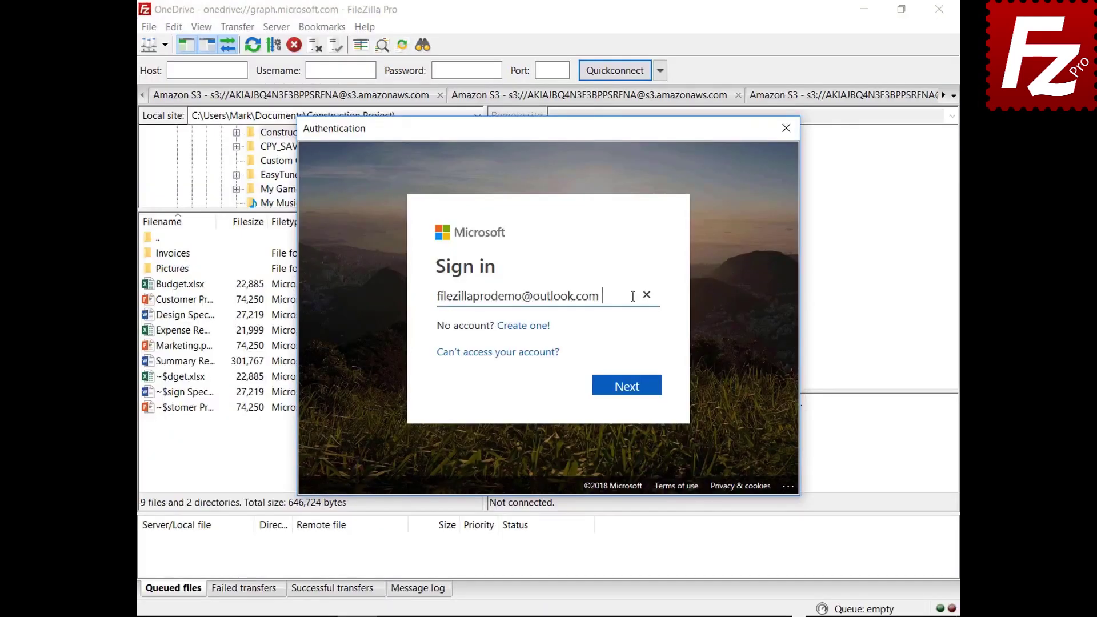
click(627, 393)
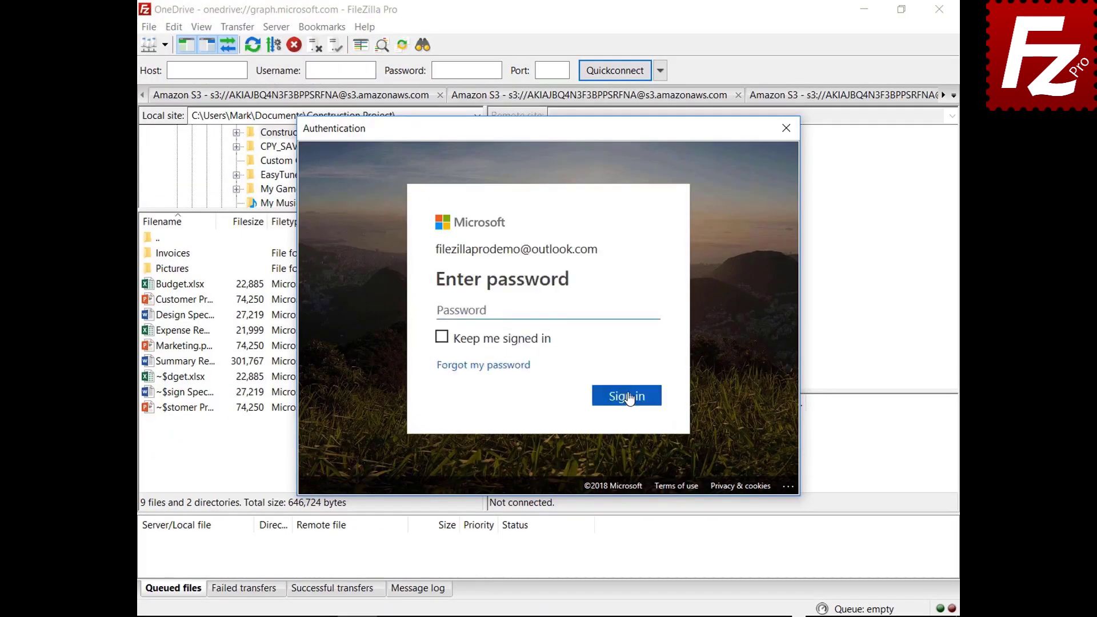
text(*********)
click(628, 402)
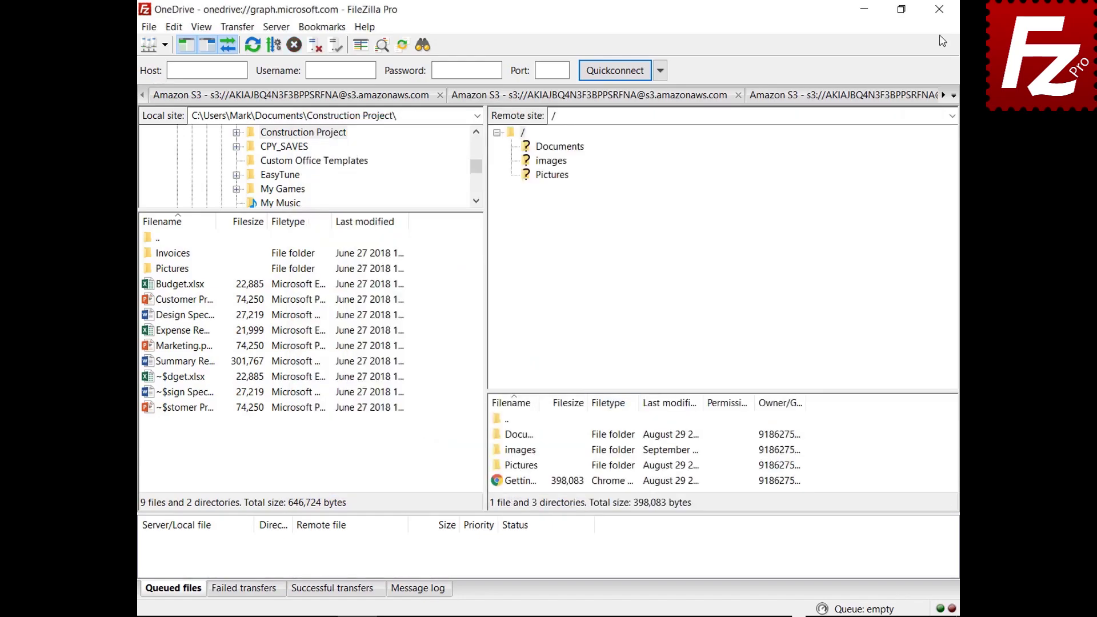
click(939, 9)
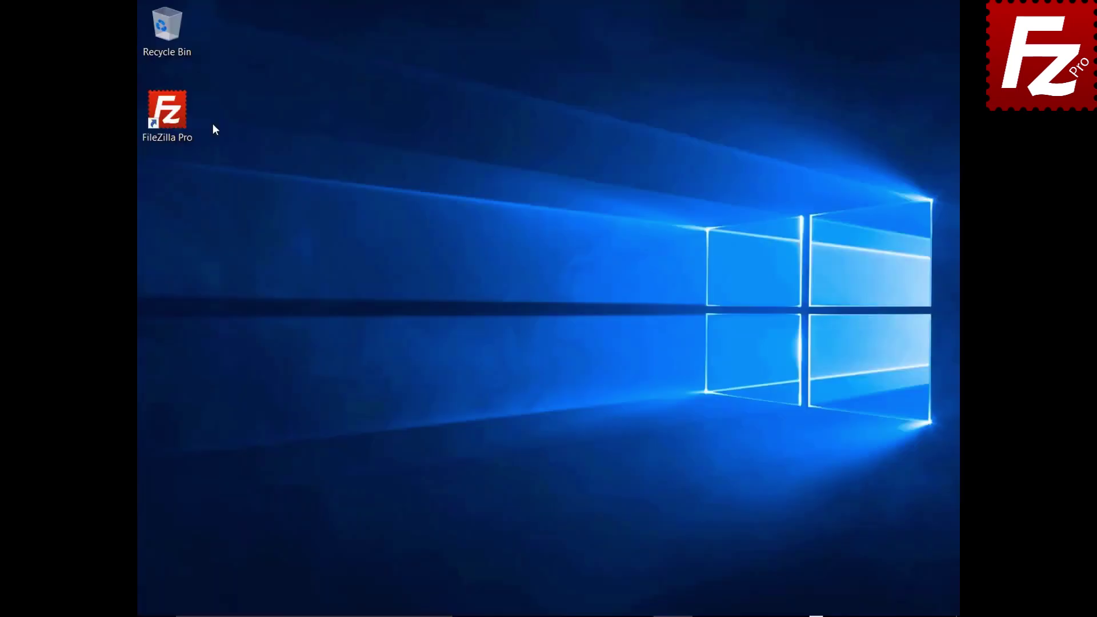
Launch FileZilla Pro and set a master password to protect saved passwords in Settings.
double_click(174, 118)
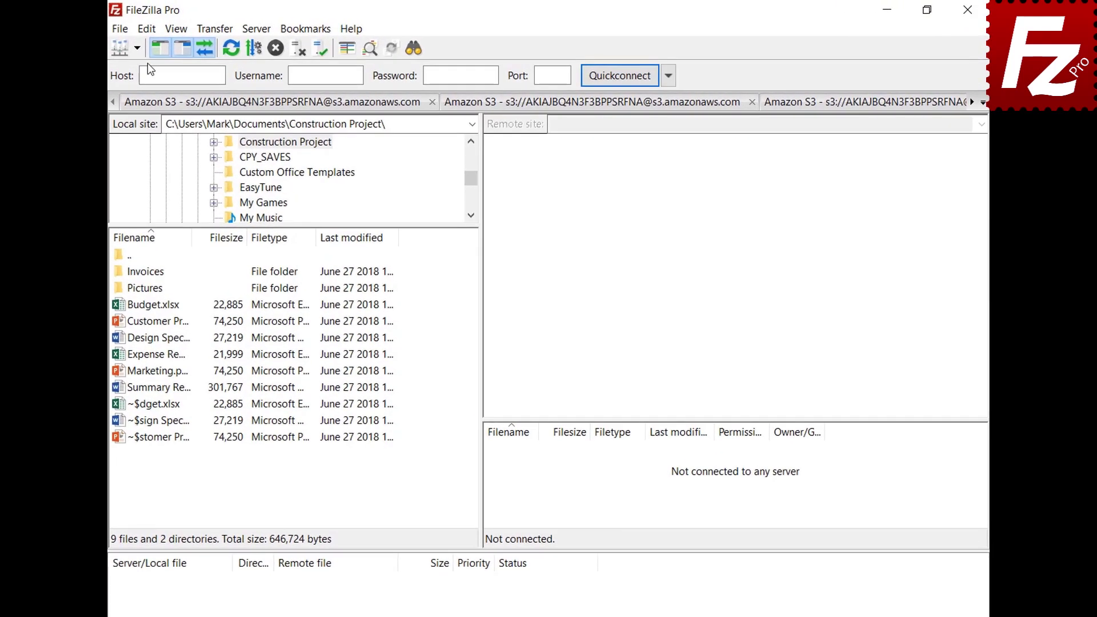
click(146, 29)
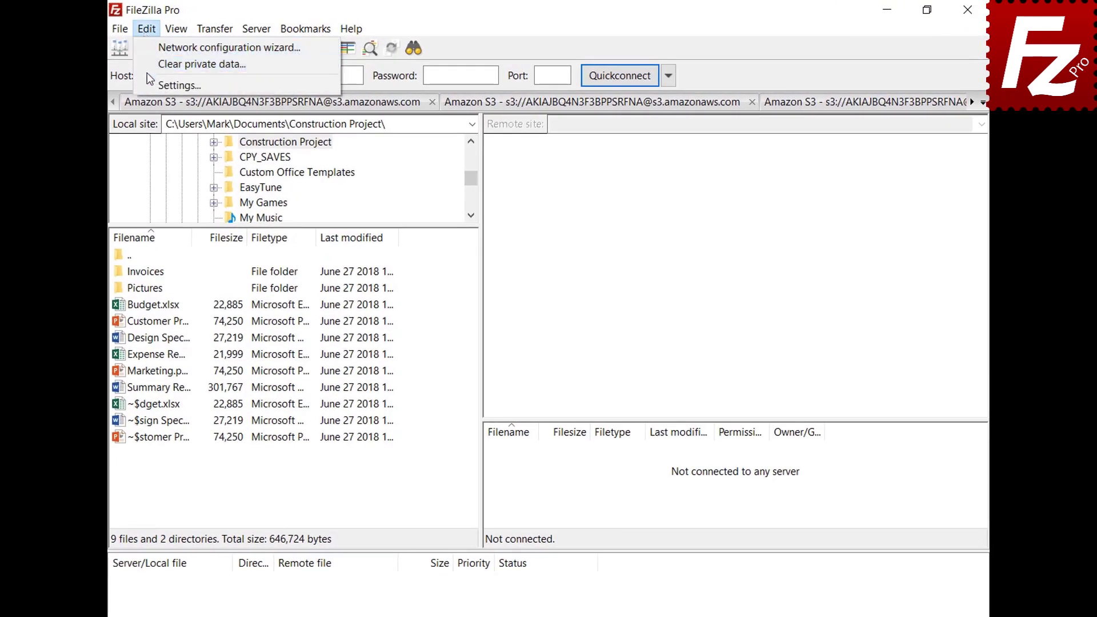
click(152, 84)
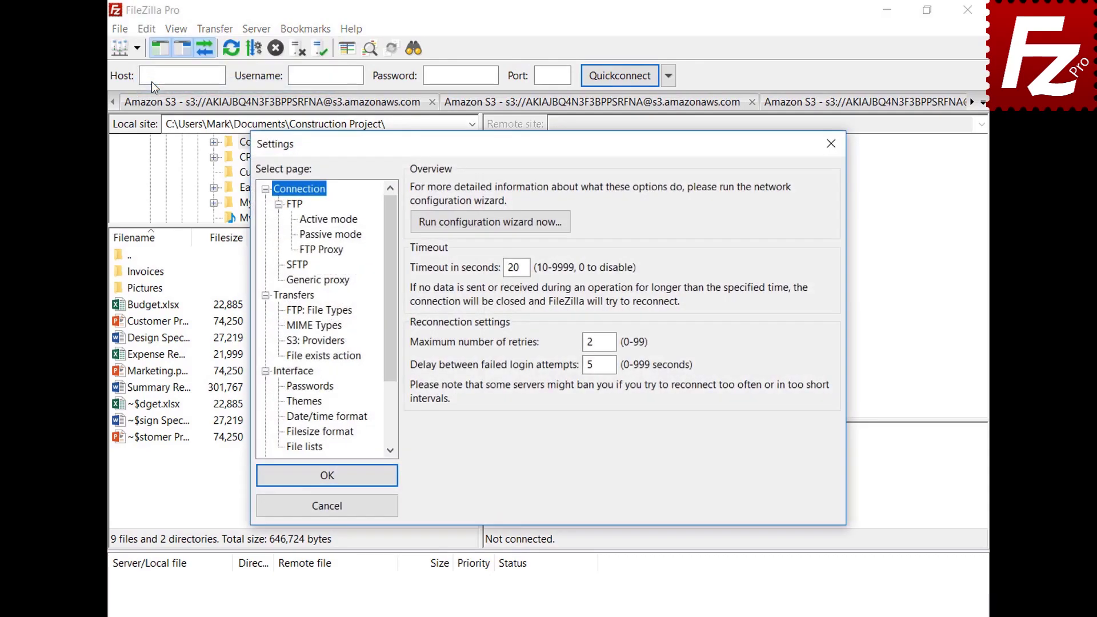
click(287, 388)
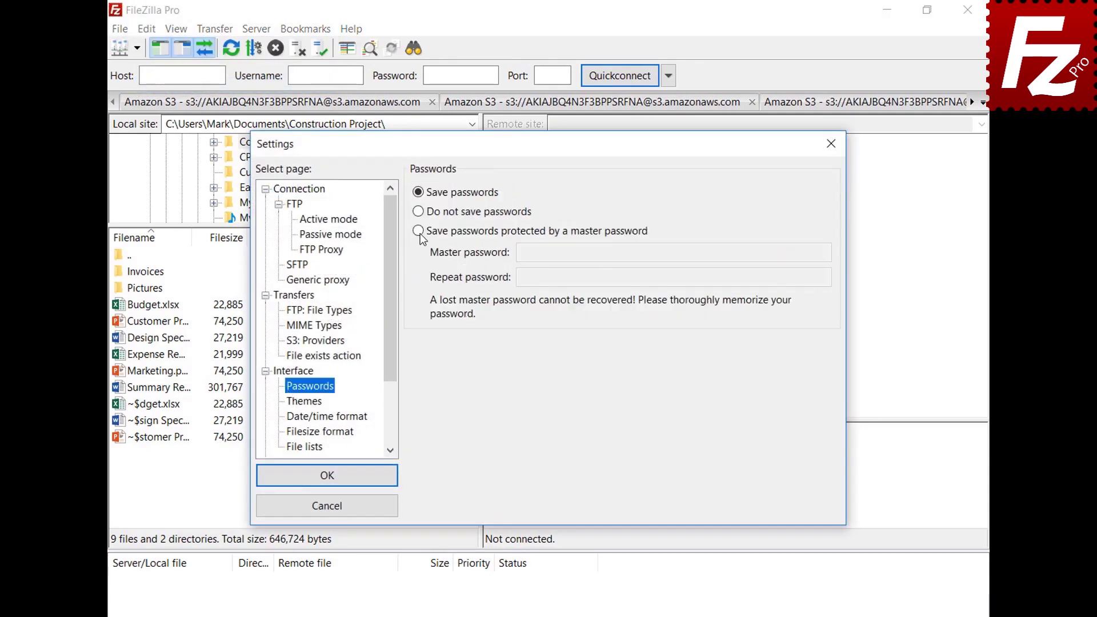
click(419, 232)
click(802, 252)
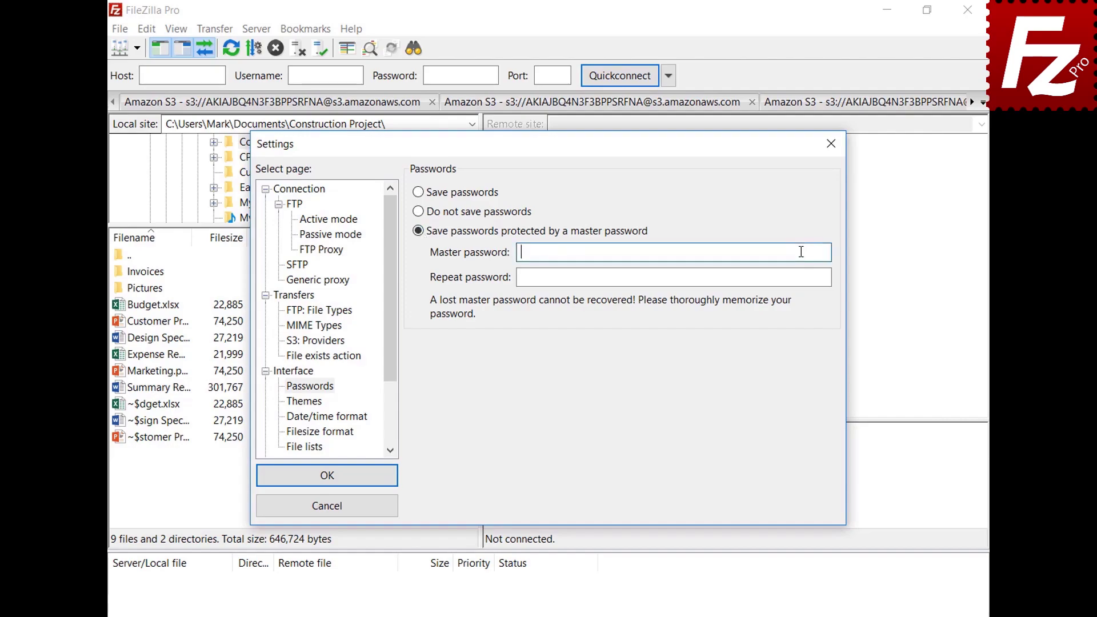
text(•••••••••••)
click(802, 277)
text(•••••••••••)
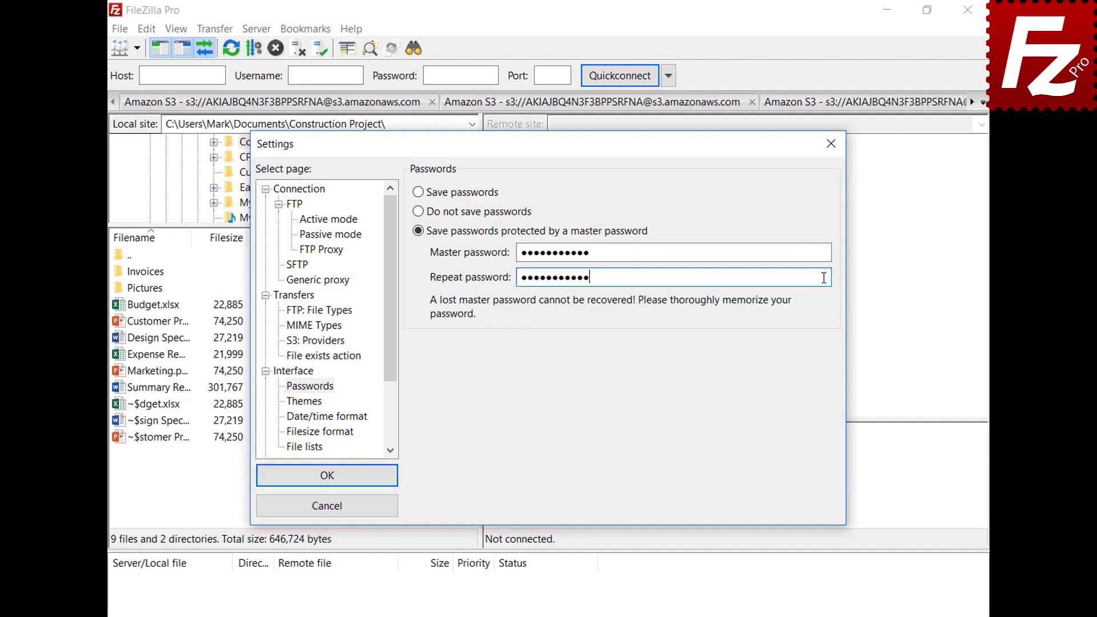
click(327, 479)
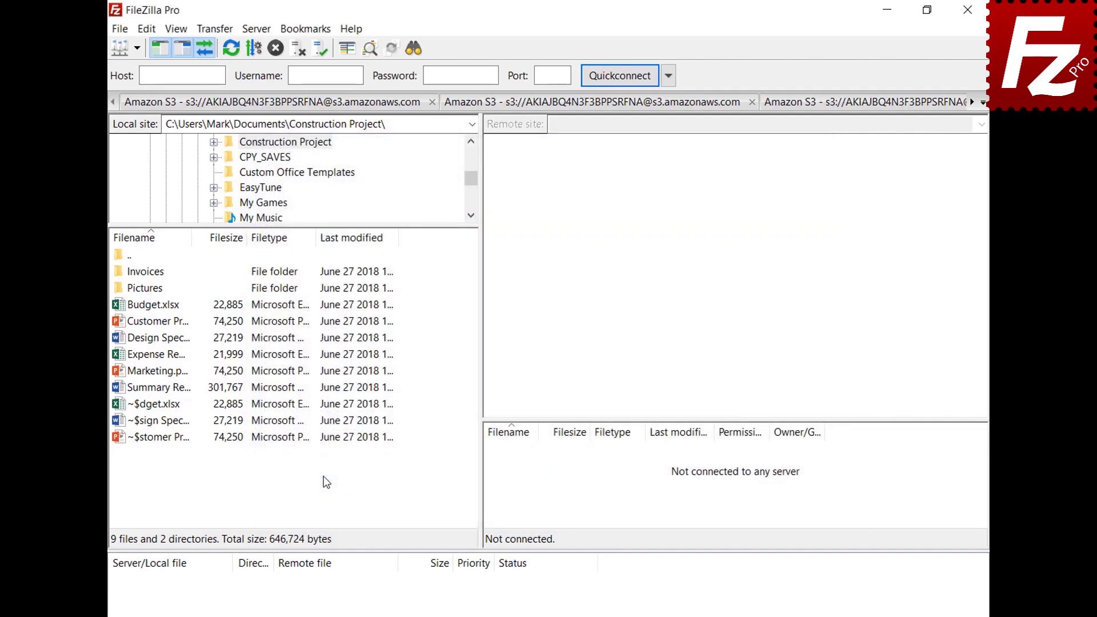
Reconnect to the saved OneDrive site, signing in with the account e-mail and password.
click(137, 48)
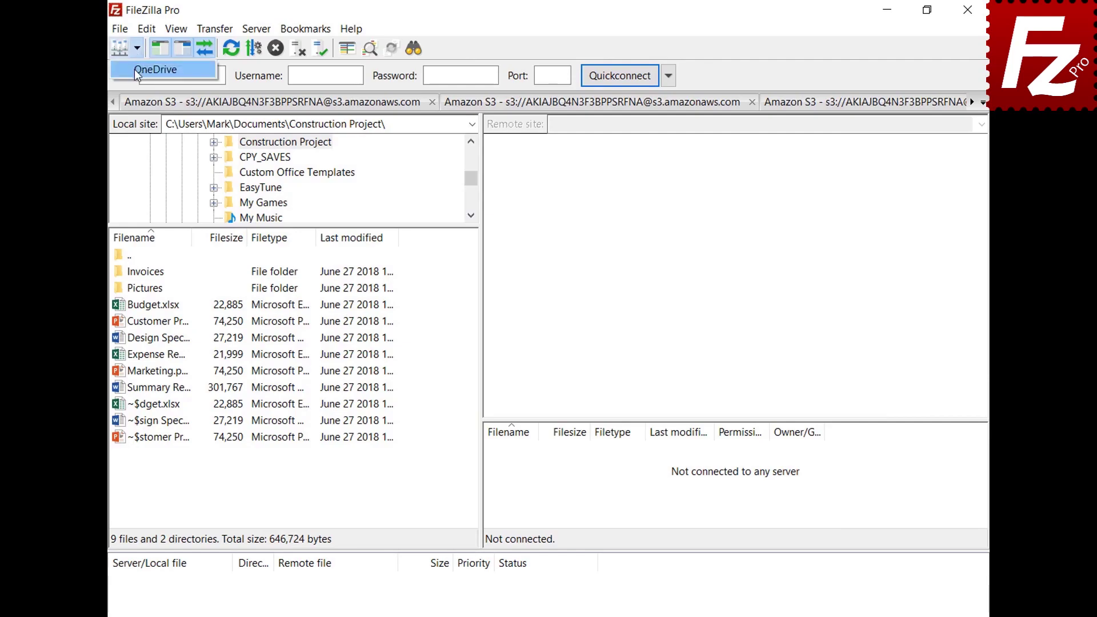
click(138, 70)
key(ctrl+v)
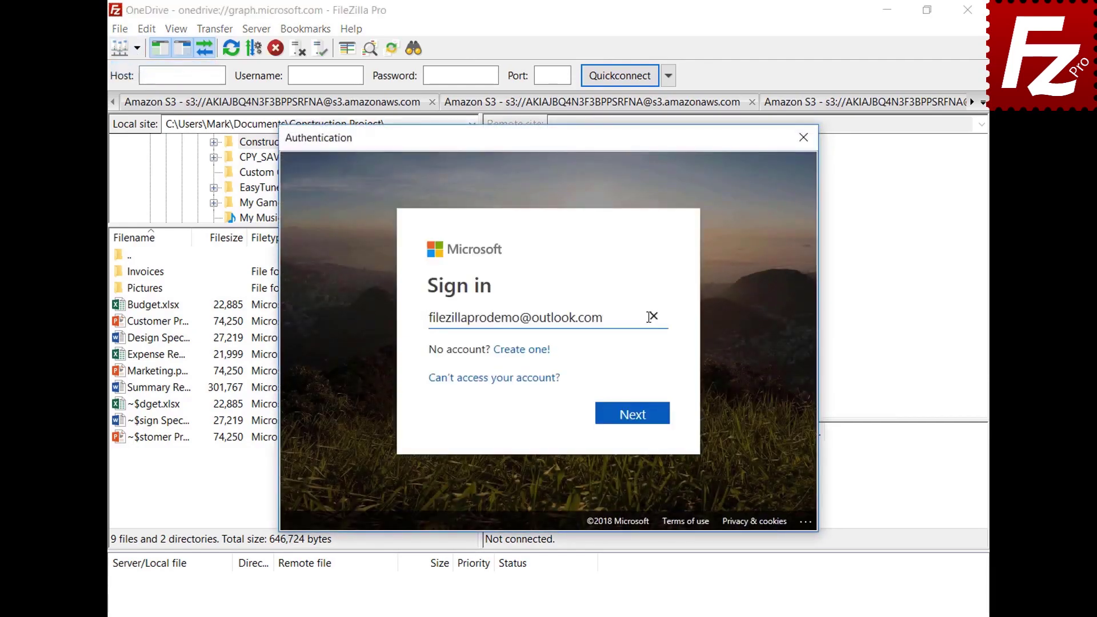
click(637, 418)
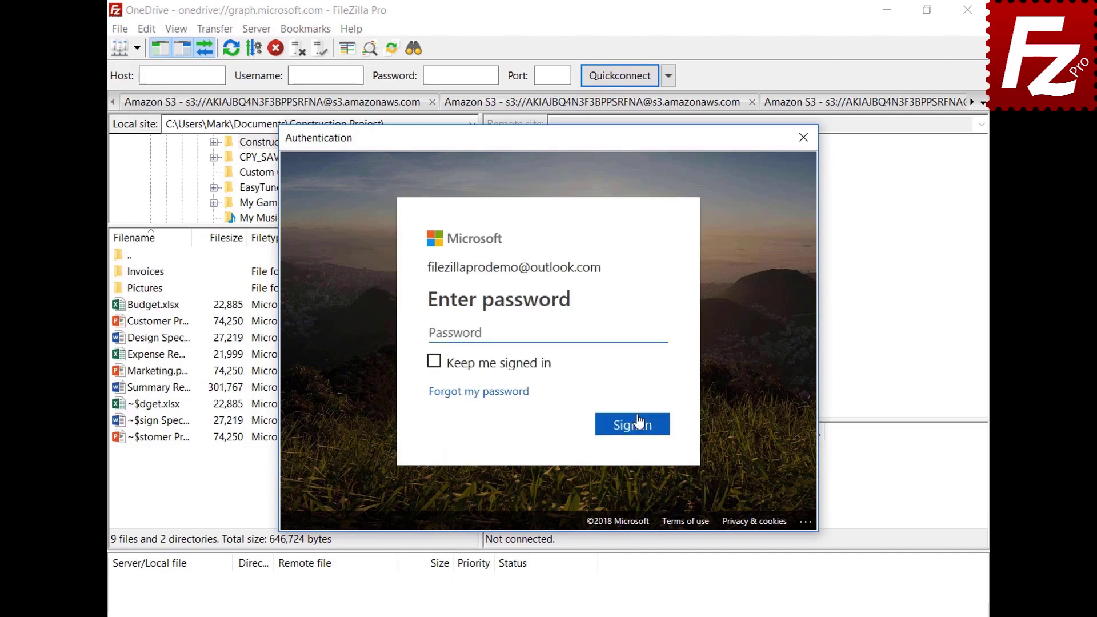
key(ctrl+v)
click(636, 428)
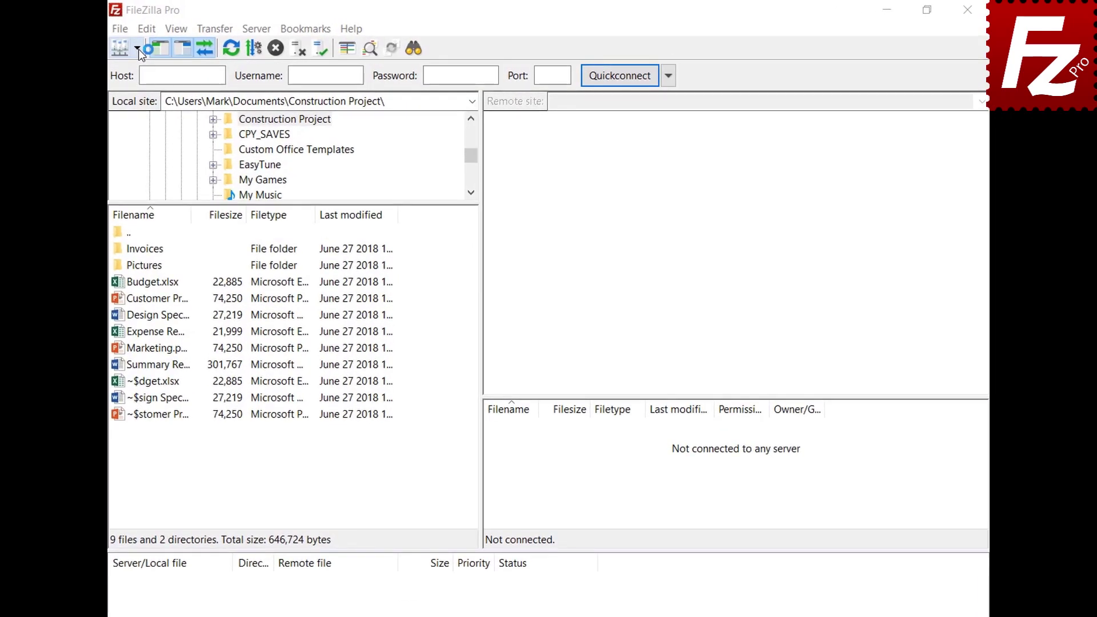
Unlock the saved OneDrive site with the master password and connect, then relaunch FileZilla Pro.
click(138, 49)
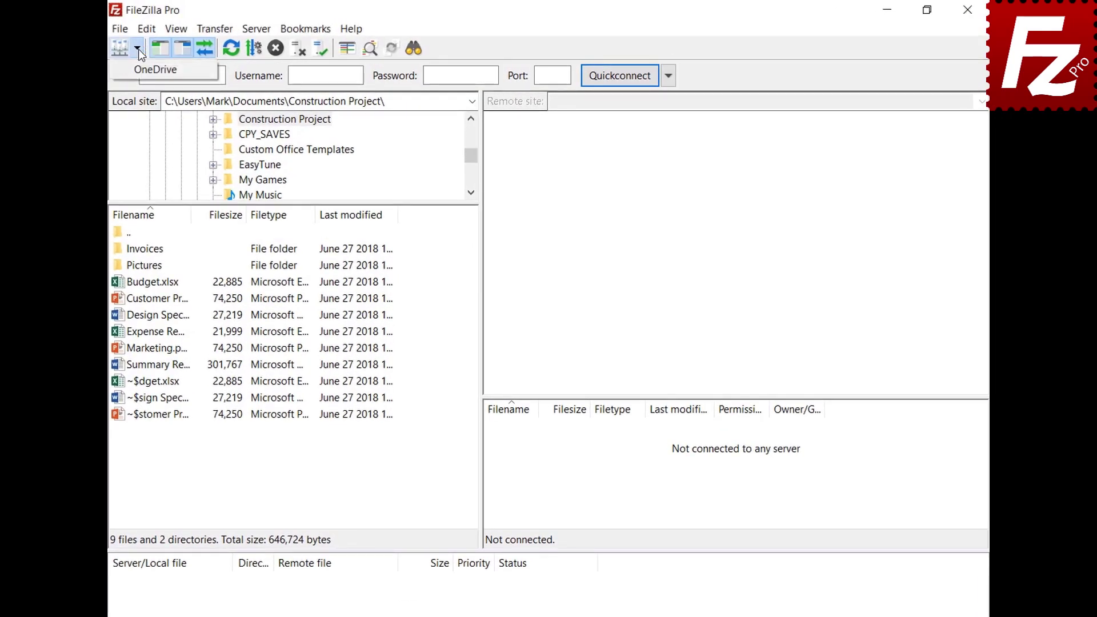
click(137, 70)
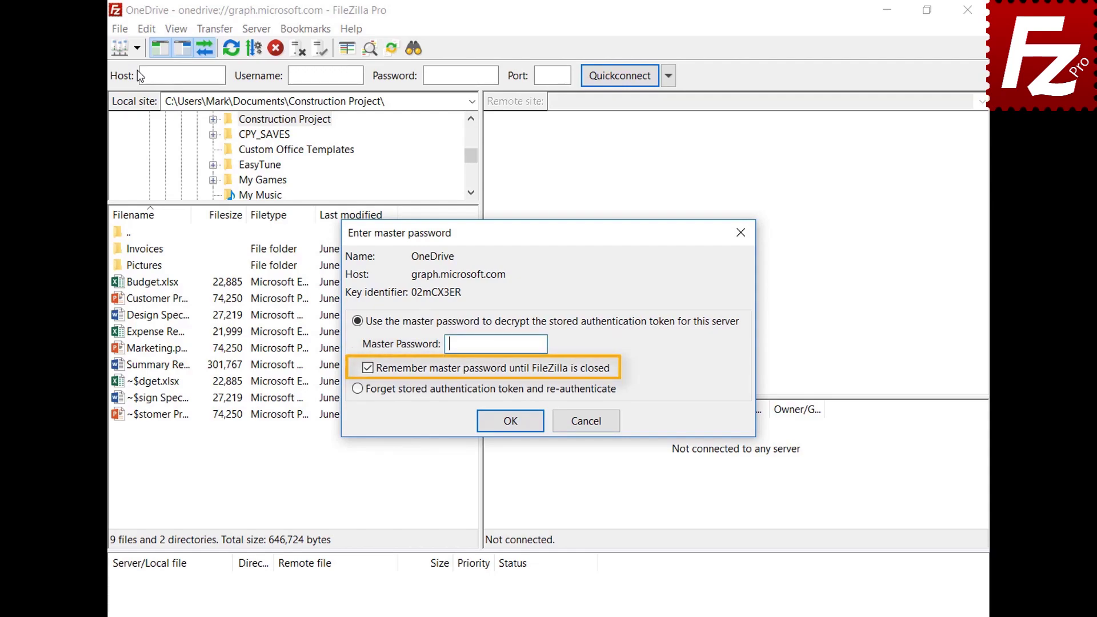
key(ctrl+v)
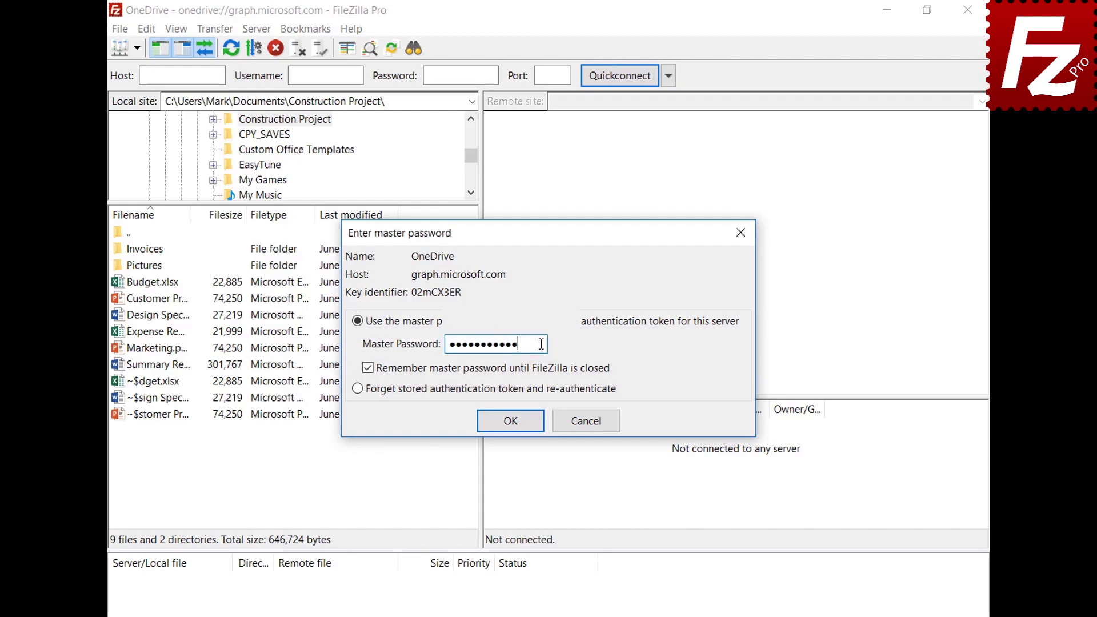
click(510, 421)
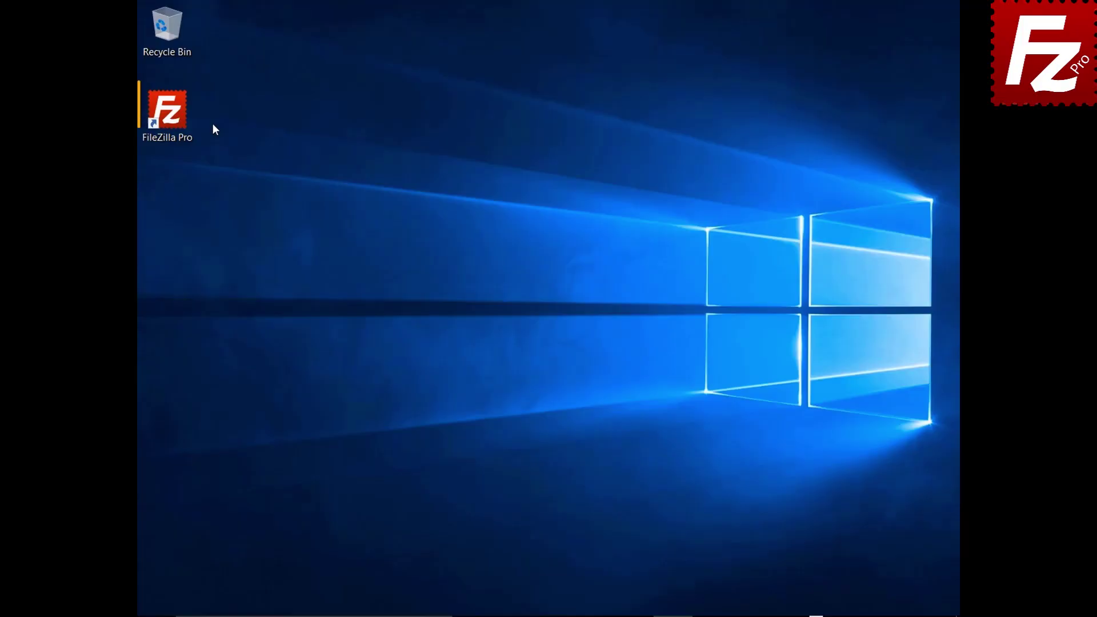
double_click(187, 122)
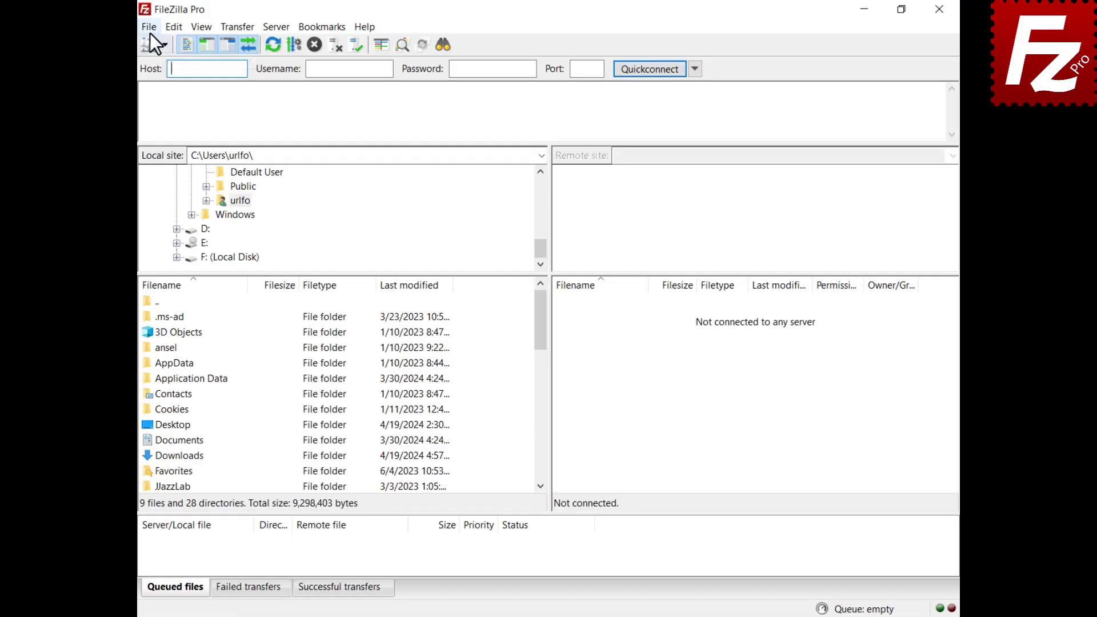
click(150, 32)
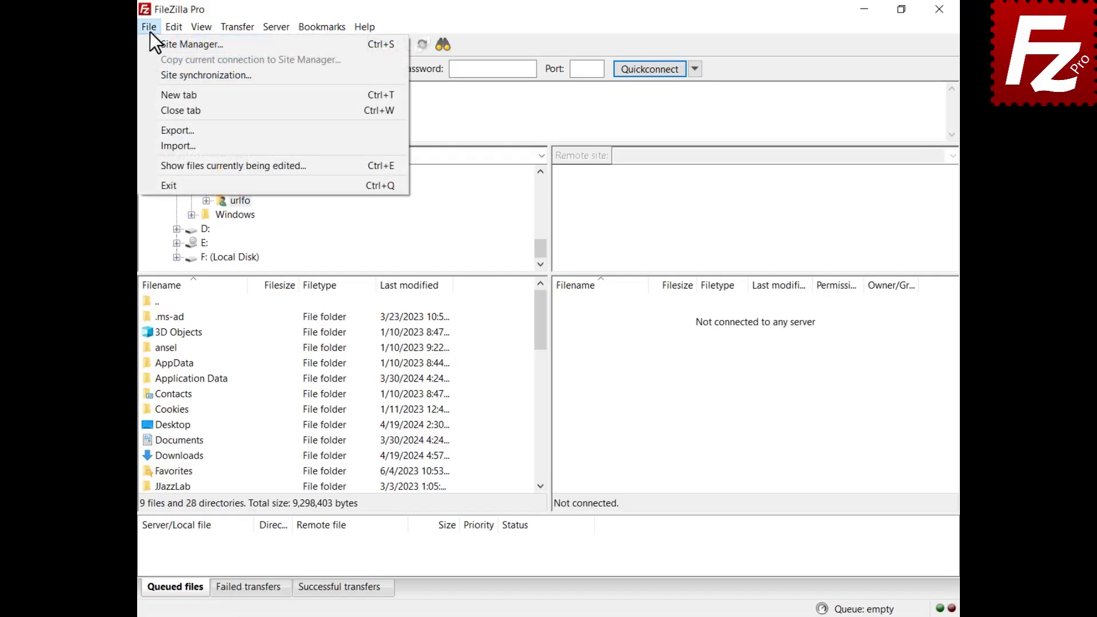
Create a new site named B2 using the Backblaze B2 protocol and connect to it.
click(153, 43)
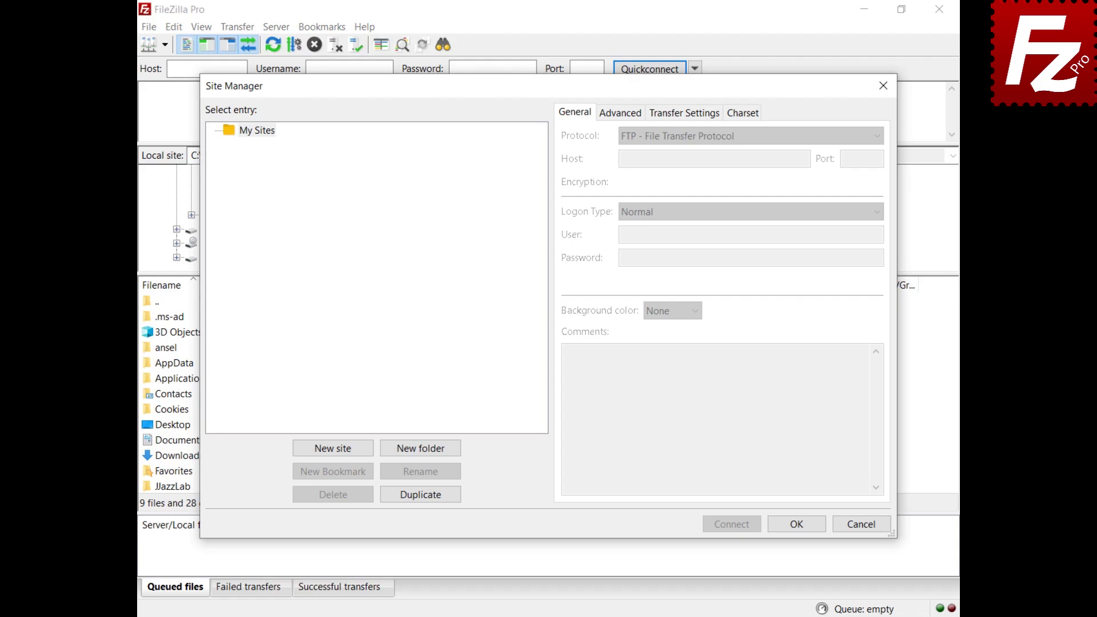
click(335, 449)
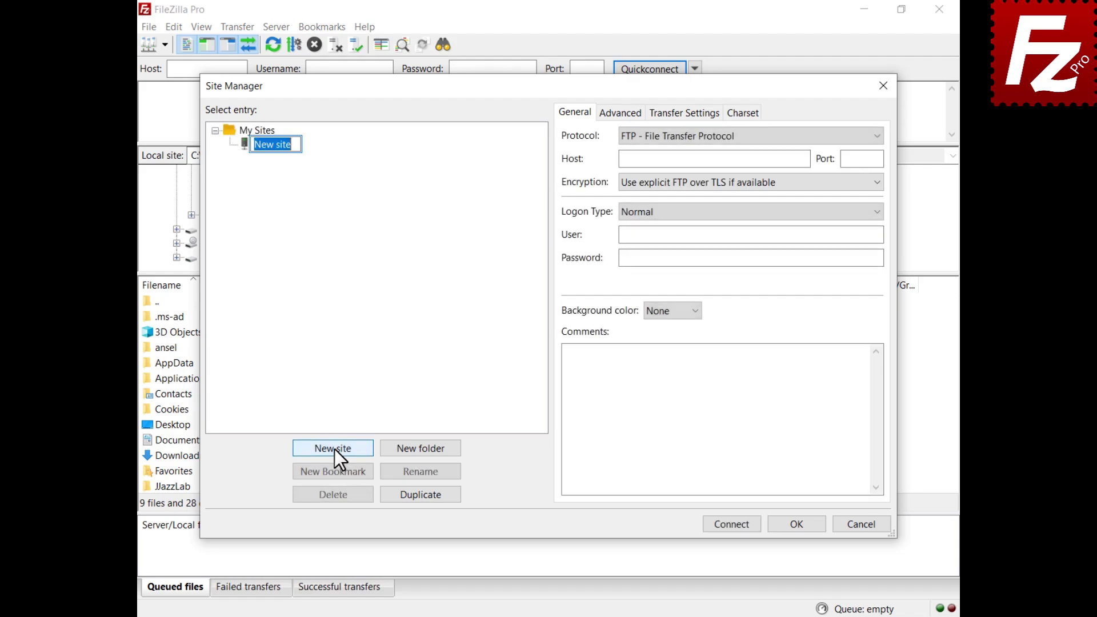
text(B2)
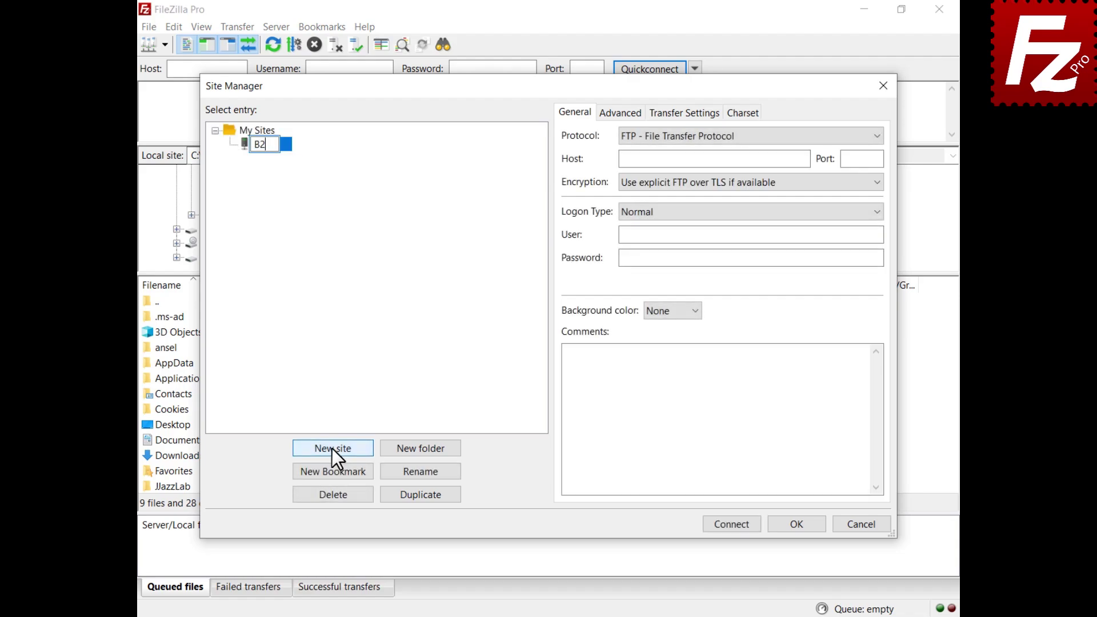
click(719, 136)
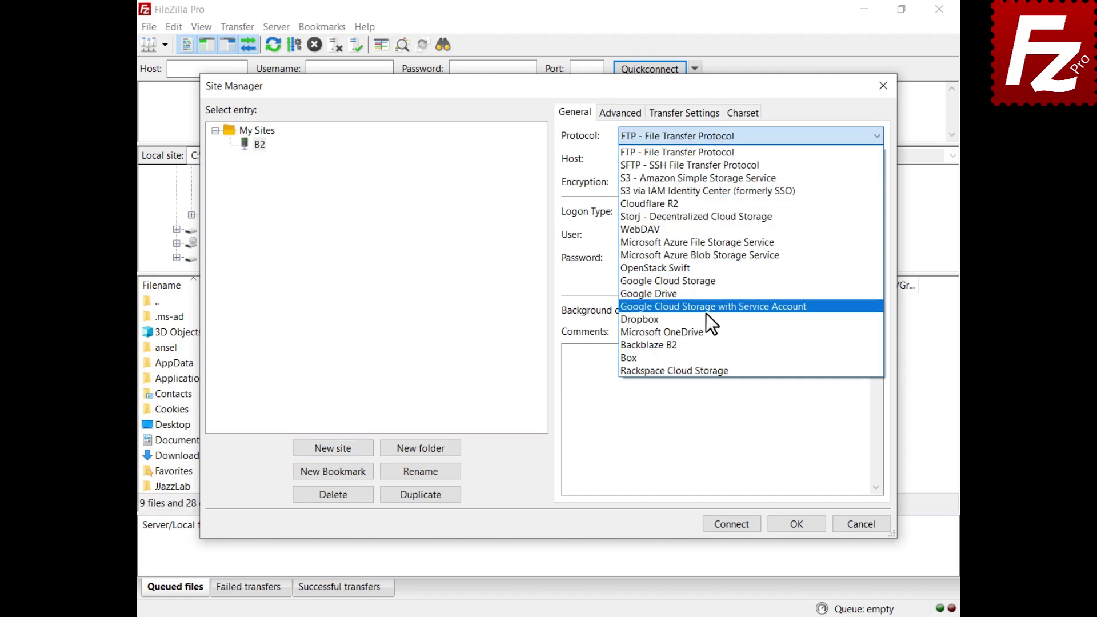
click(705, 345)
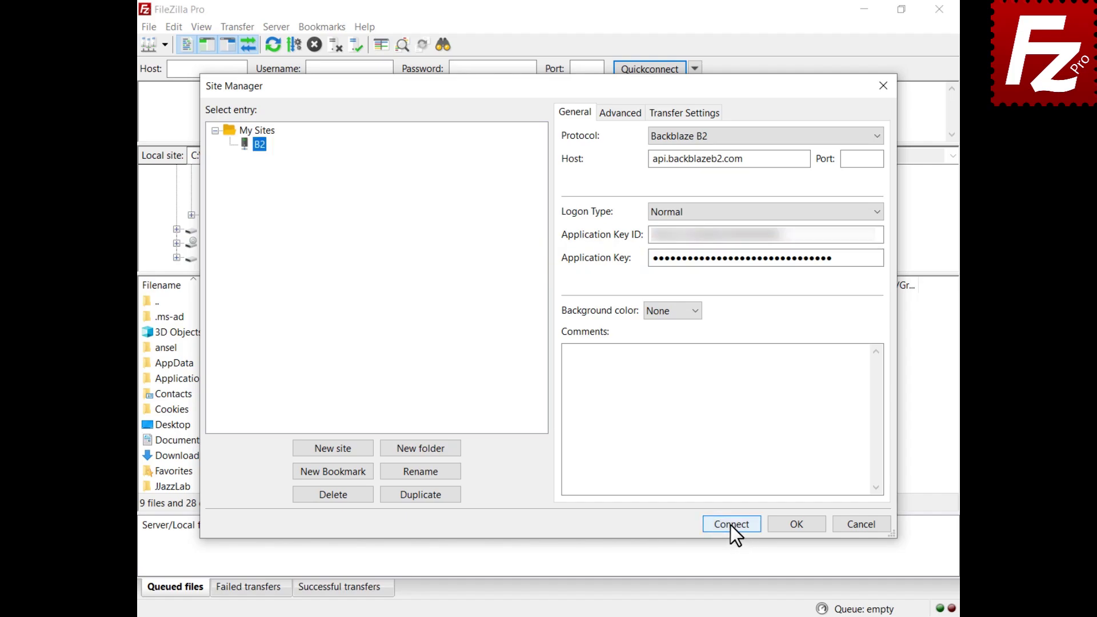
click(730, 524)
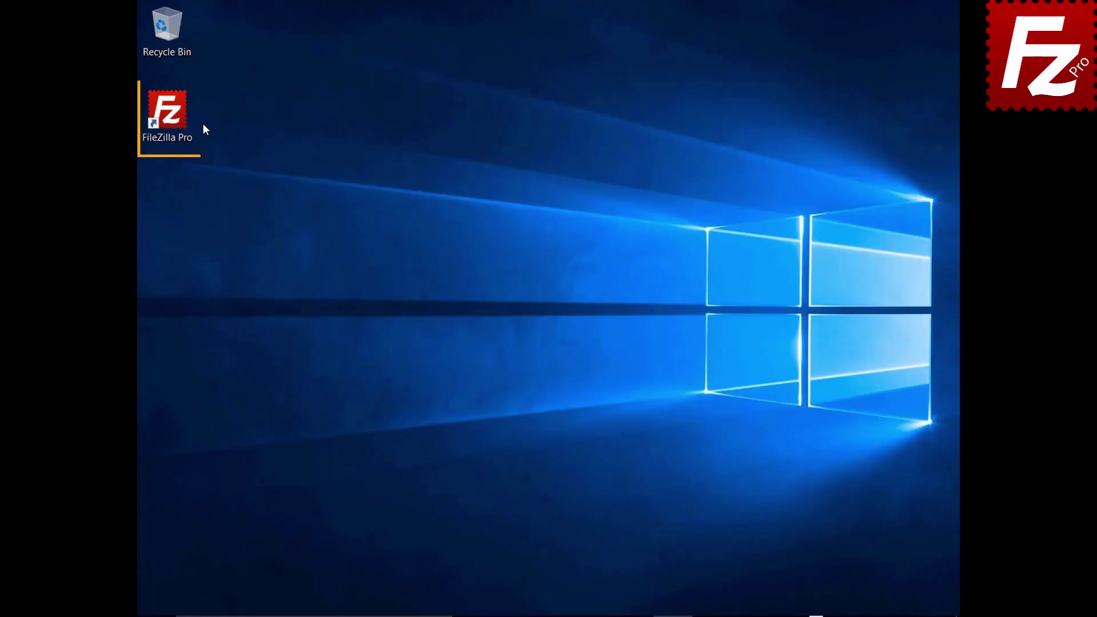
Launch FileZilla Pro and add a new site named WebDav using the WebDAV protocol.
double_click(174, 119)
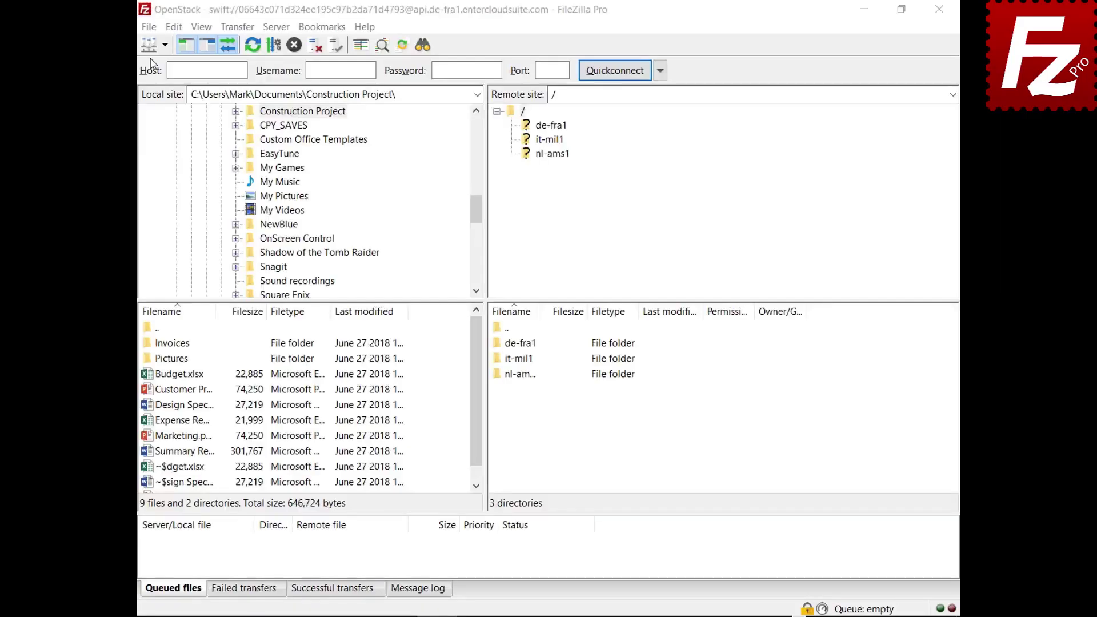
click(149, 27)
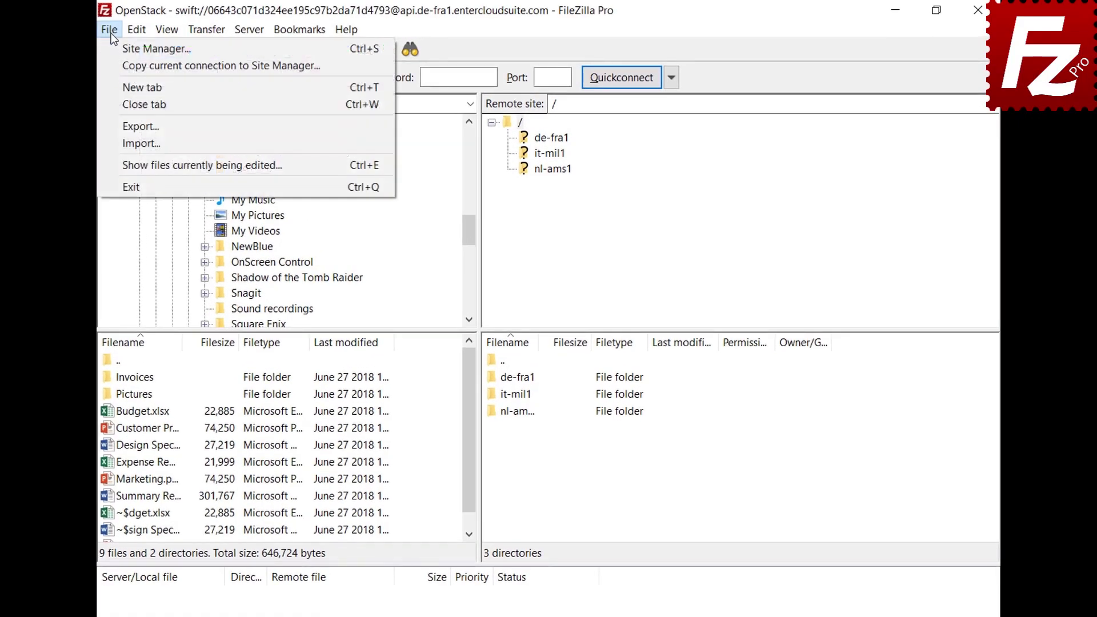
click(148, 49)
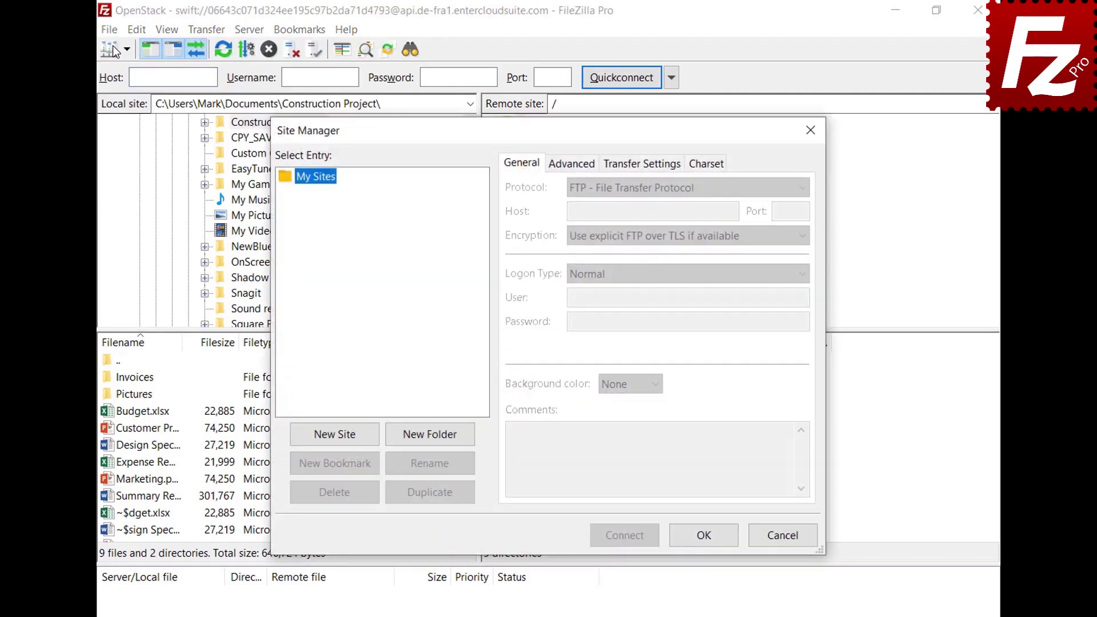
click(338, 441)
text(WebDav)
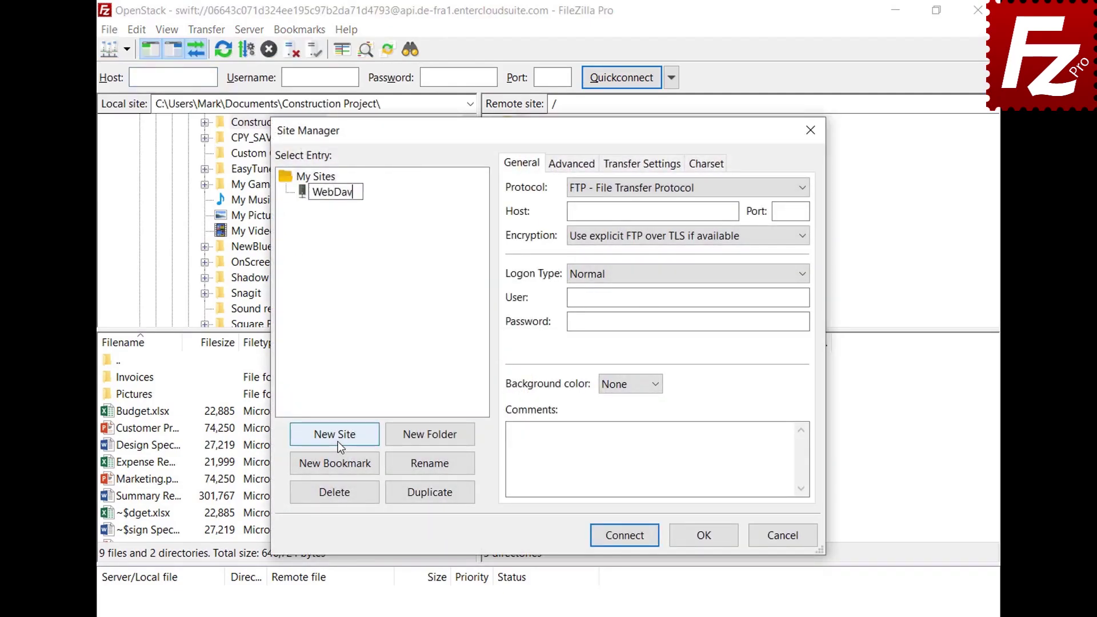
key(Return)
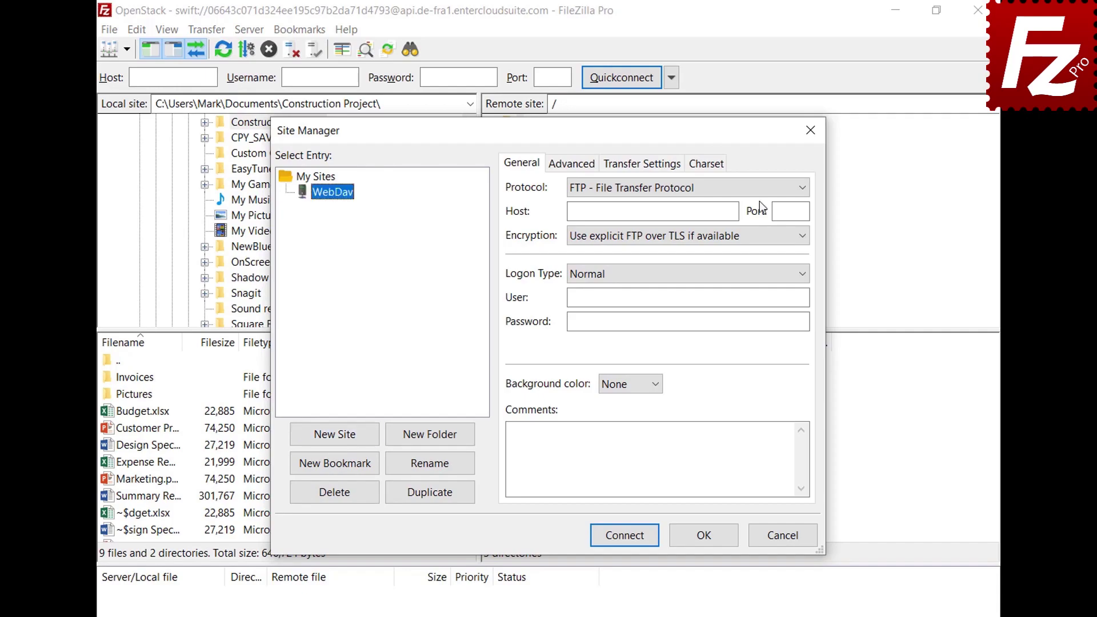
click(760, 187)
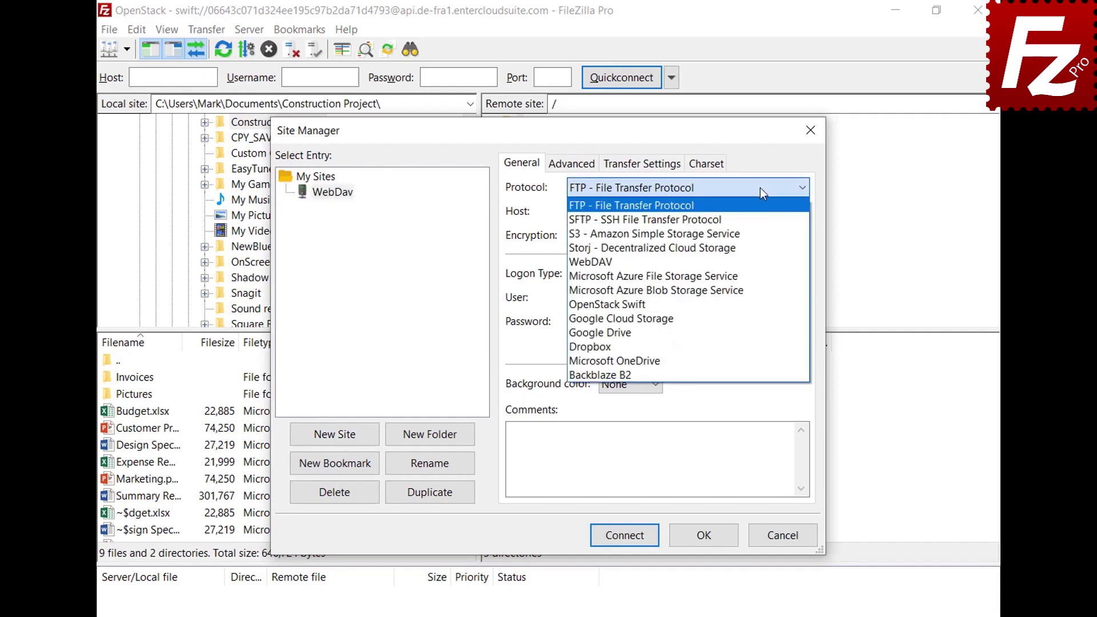
click(753, 261)
Enter host webdav.opendrive.com with the account user and password, then connect.
click(734, 210)
text(webdav.opendrive.com)
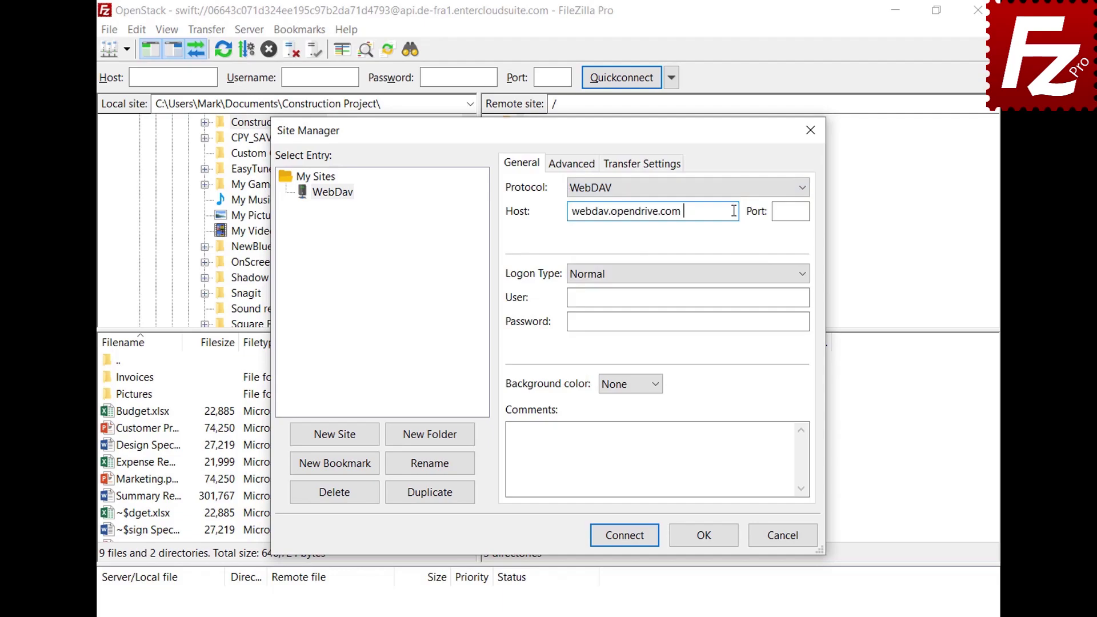
click(796, 297)
key(ctrl+v)
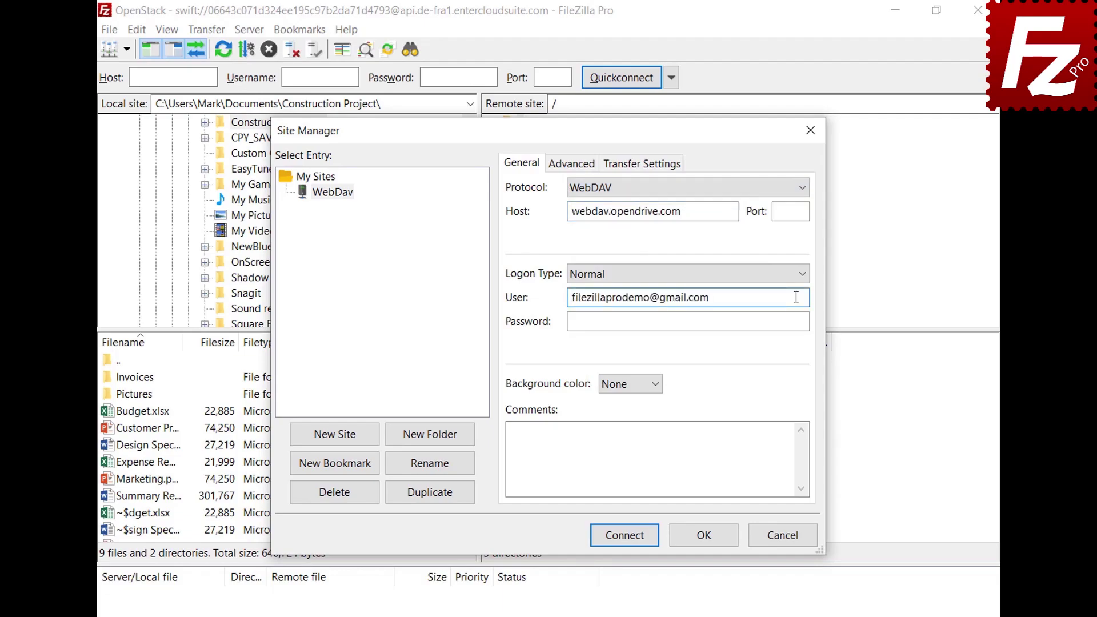
click(793, 321)
key(ctrl+v)
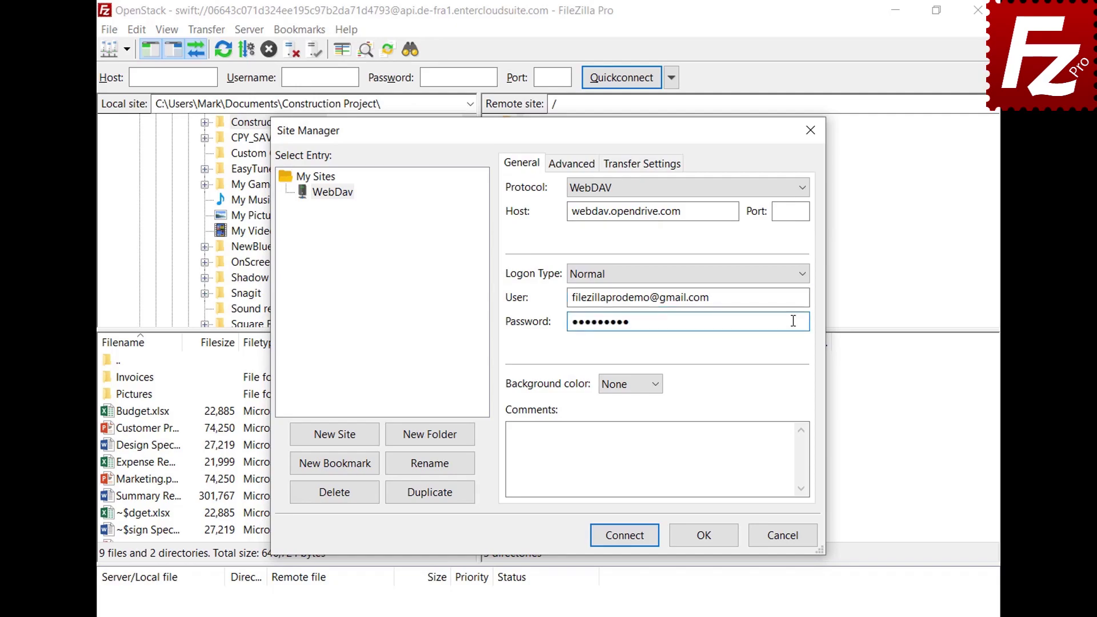
click(628, 539)
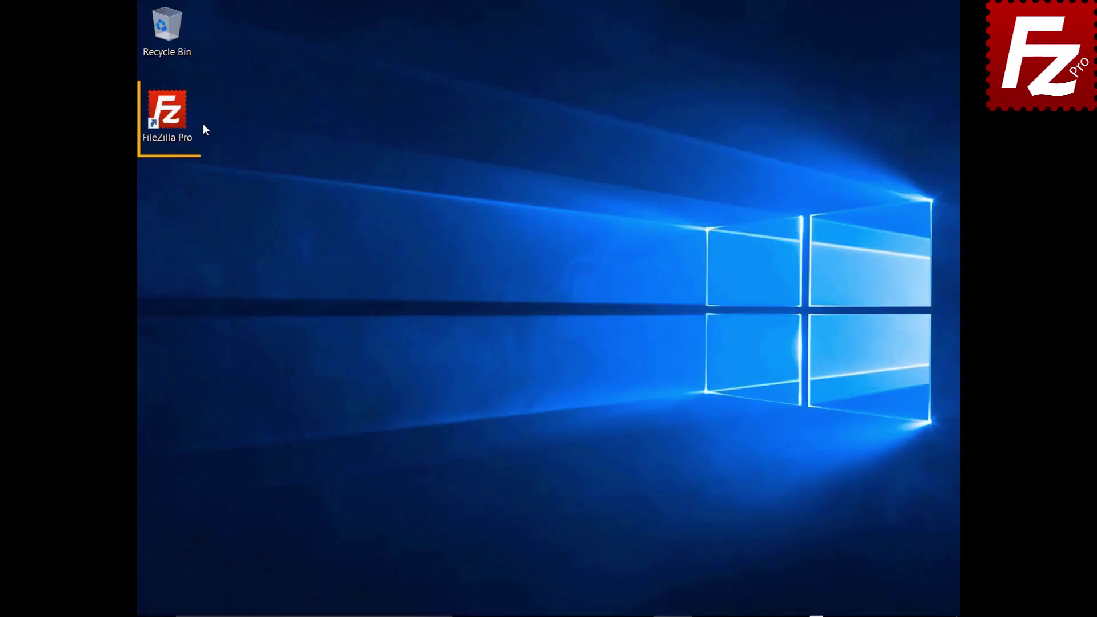
Launch FileZilla Pro and add a new site named OpenStack using the OpenStack Swift protocol.
double_click(174, 118)
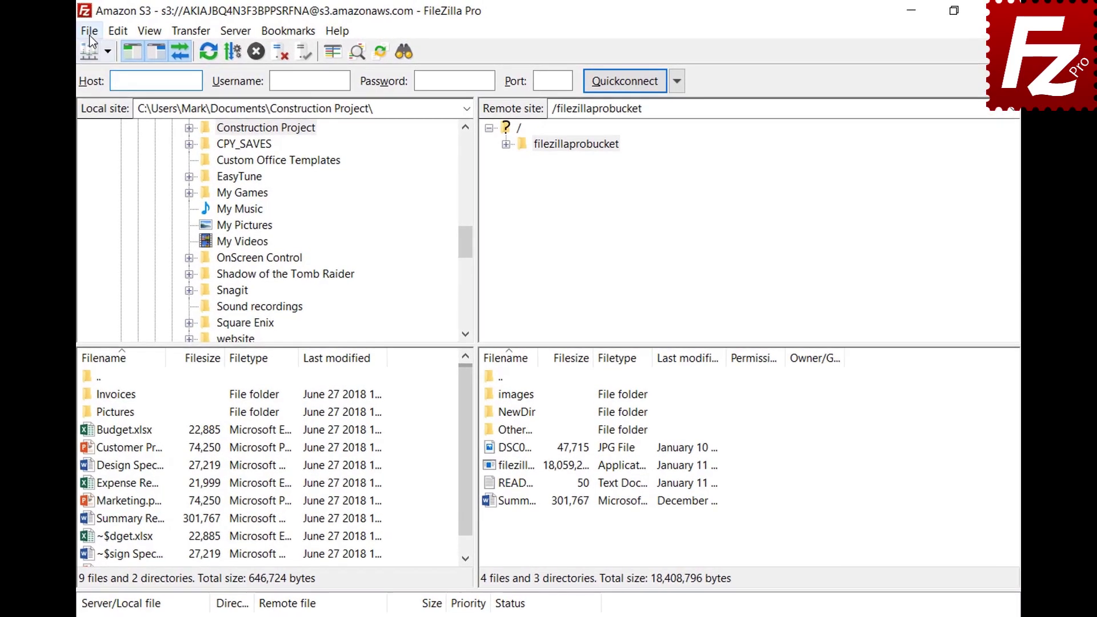
click(149, 30)
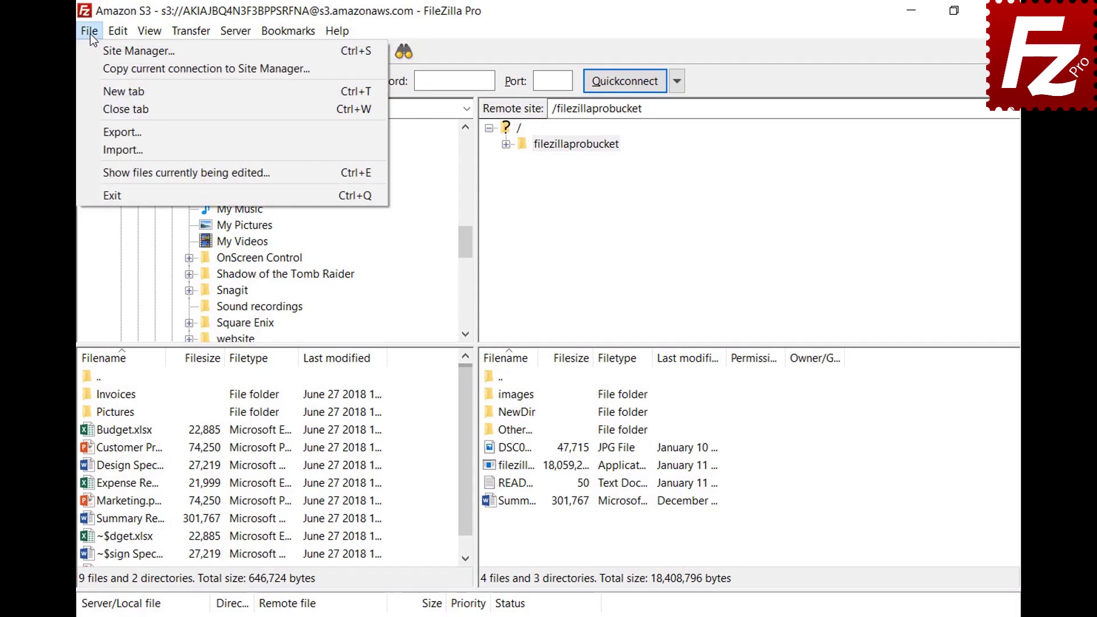
click(97, 54)
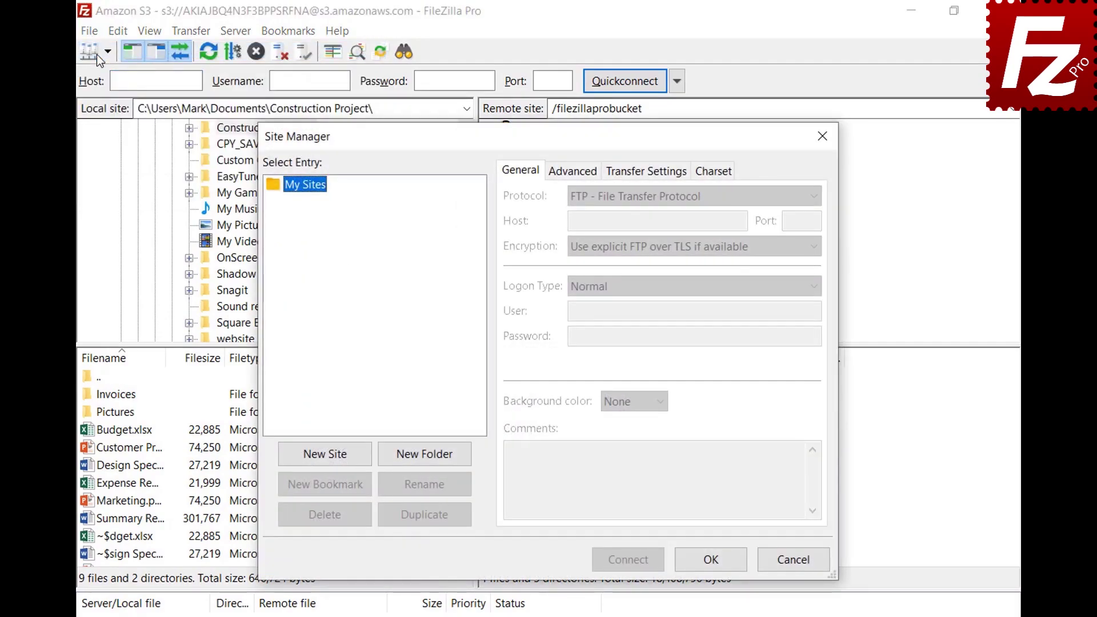
click(326, 454)
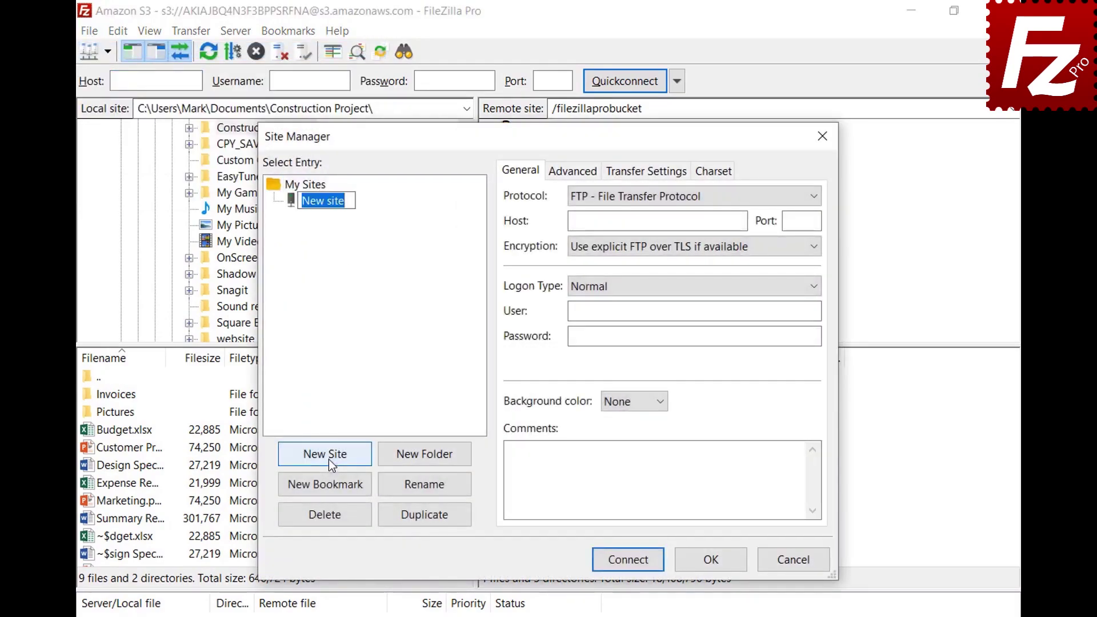
text(OpenStack)
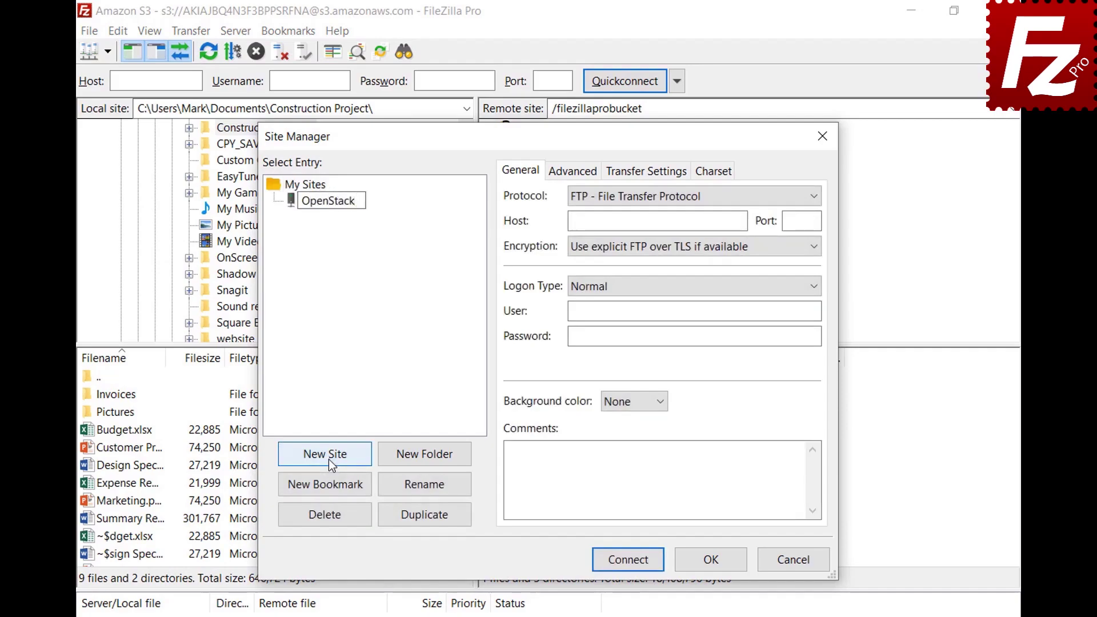
key(Return)
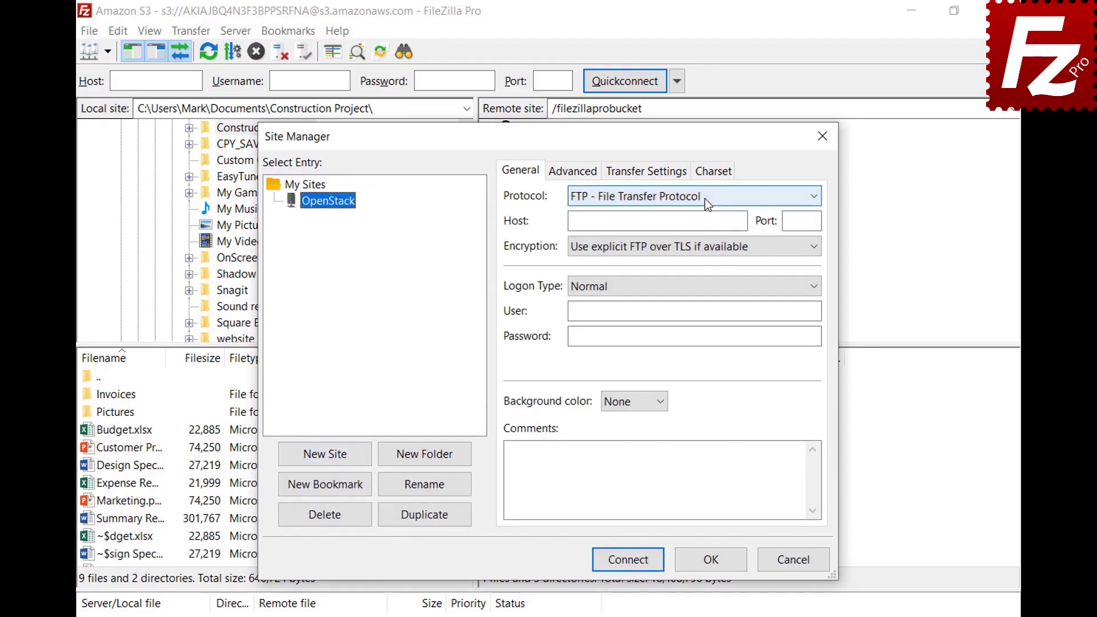
click(705, 198)
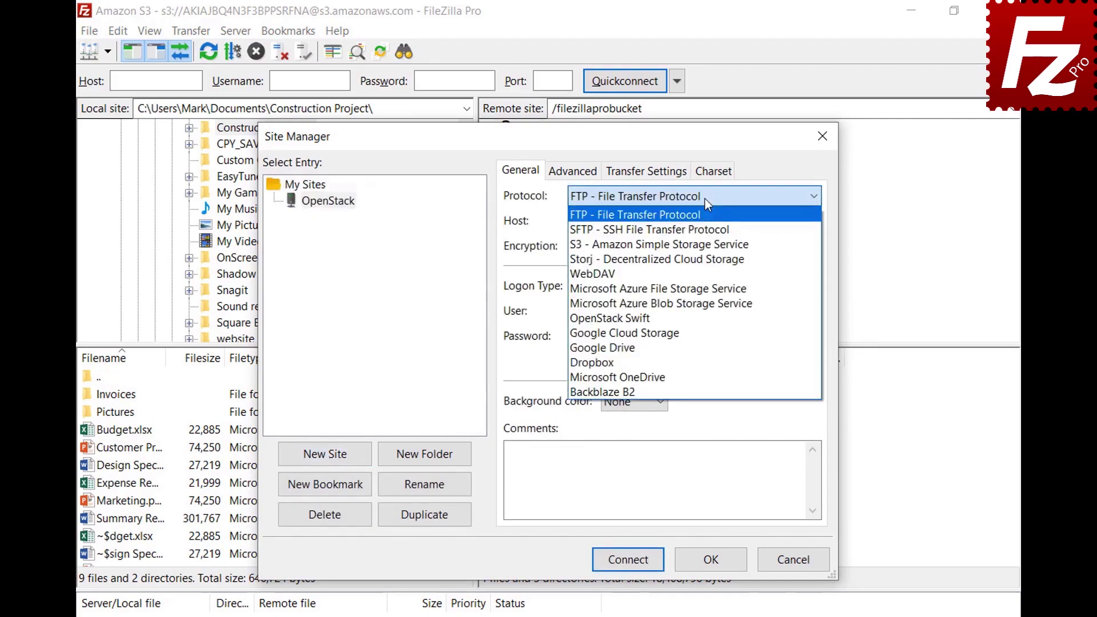
click(704, 318)
Enter the identity host, path /v2.0/tokens, project ID, user and password, then connect.
click(742, 221)
key(ctrl+v)
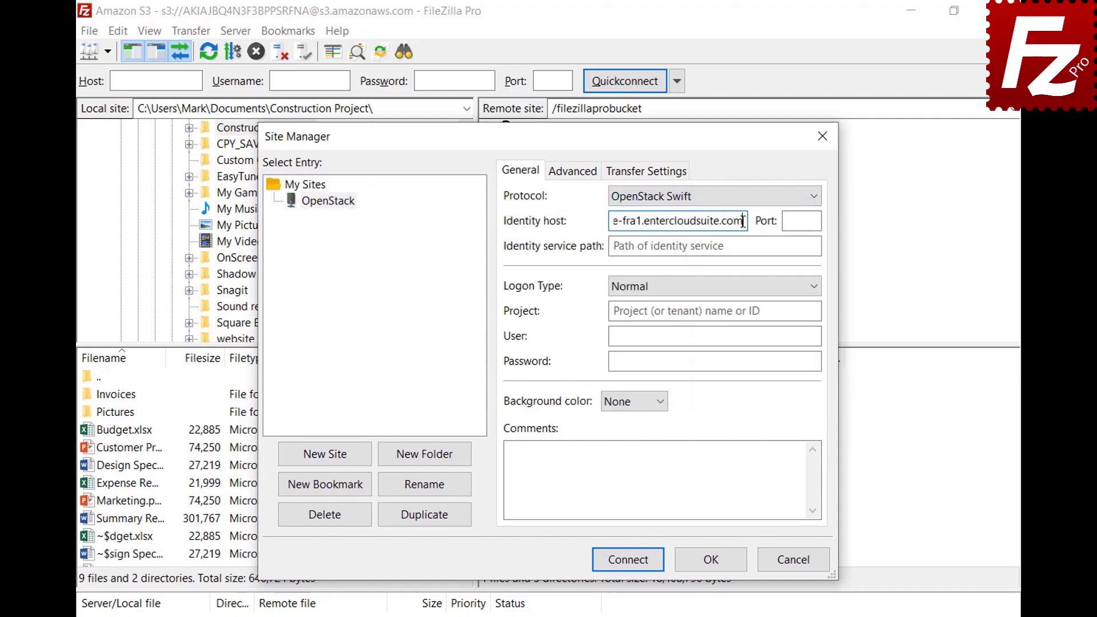
click(810, 246)
text(/v2.0/tokens)
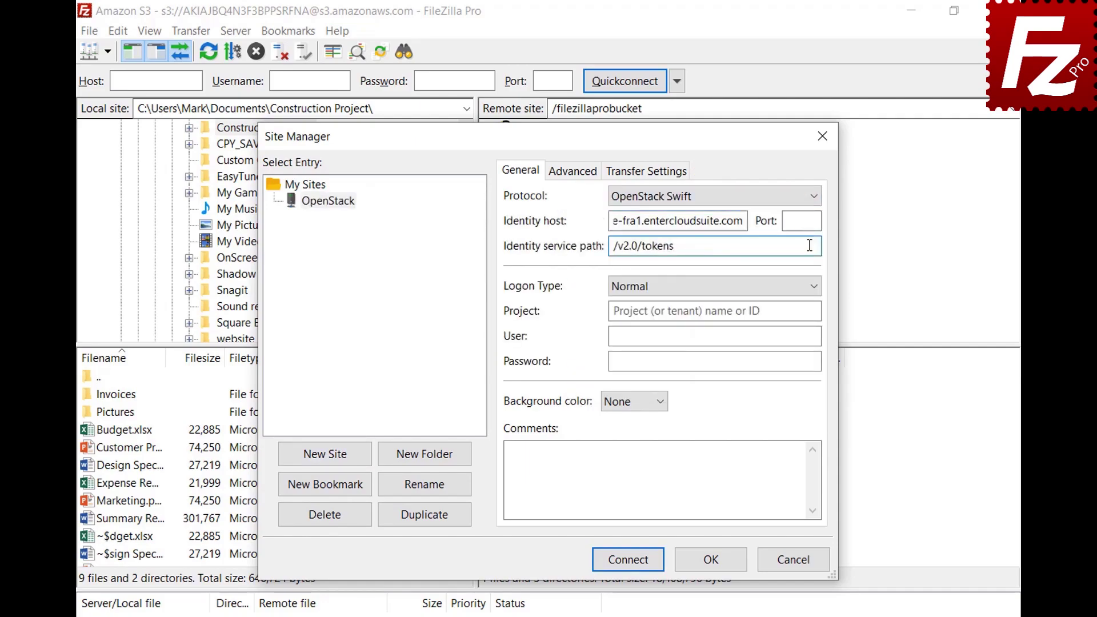
click(814, 311)
text(06643c071d324ee195c97b2da71d4793)
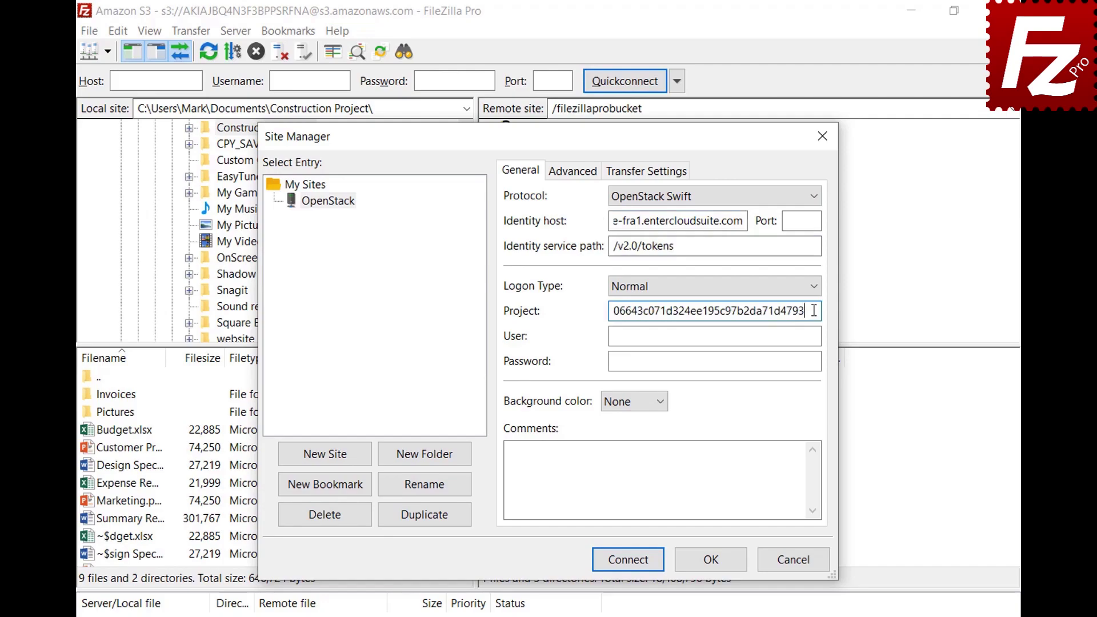
click(815, 336)
key(ctrl+v)
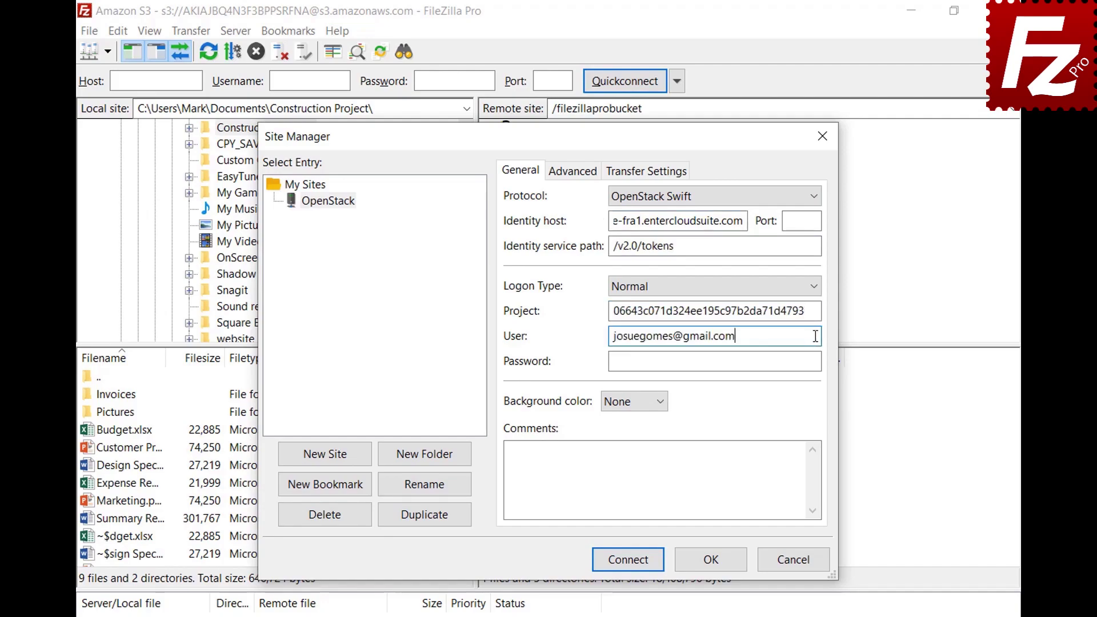
click(818, 361)
key(ctrl+v)
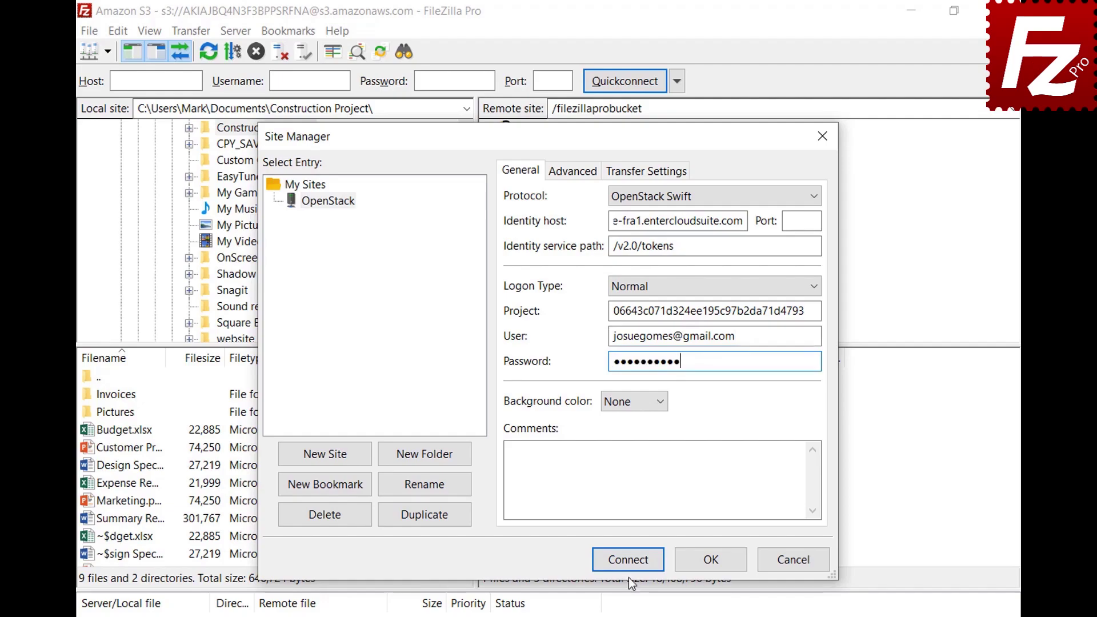
click(629, 561)
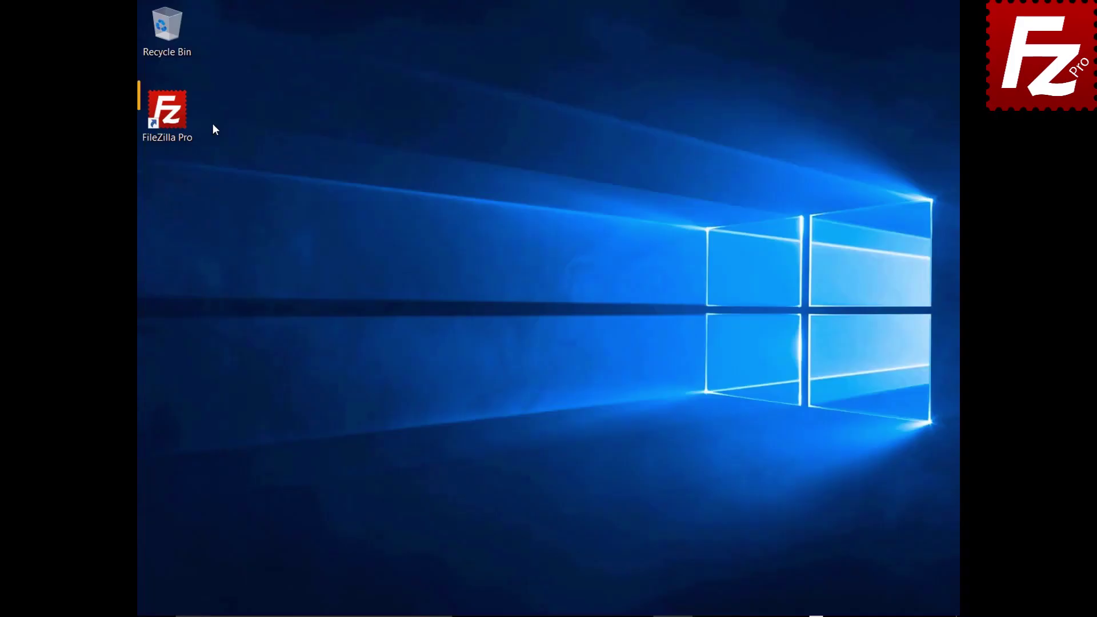
Launch FileZilla Pro and add a new site named Rackspace using Rackspace Cloud Storage.
double_click(174, 118)
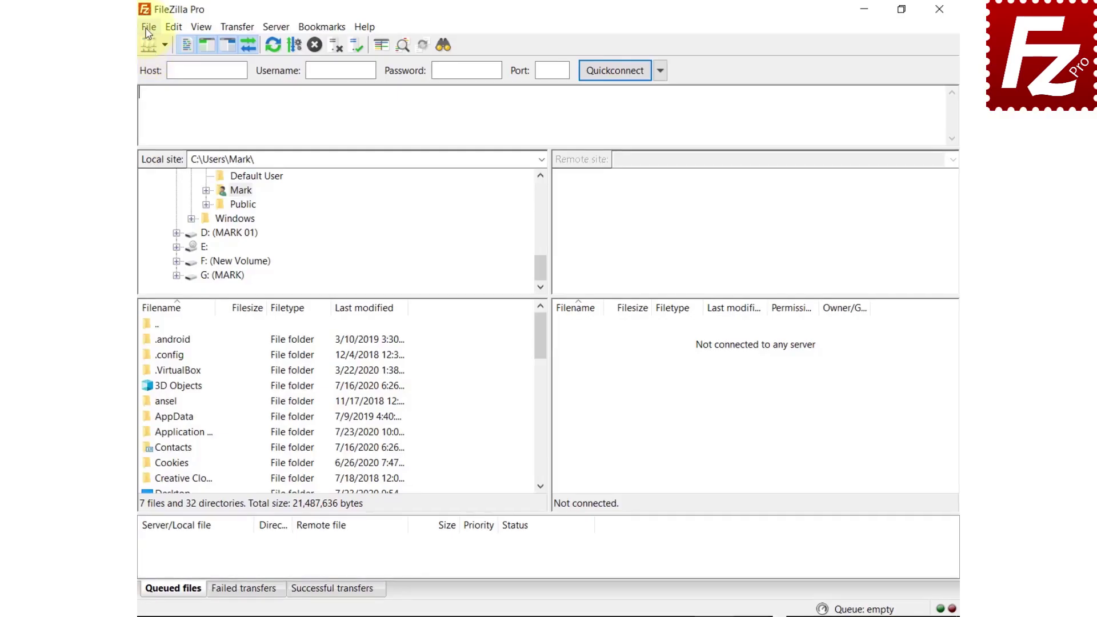
click(118, 29)
click(129, 48)
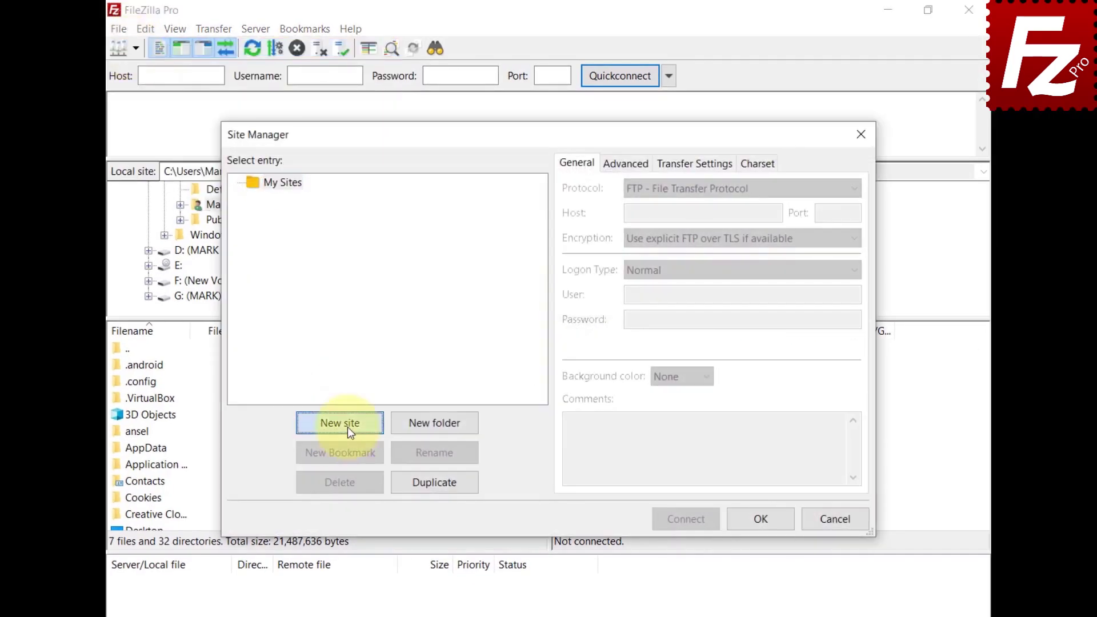
click(343, 426)
text(Rackspace)
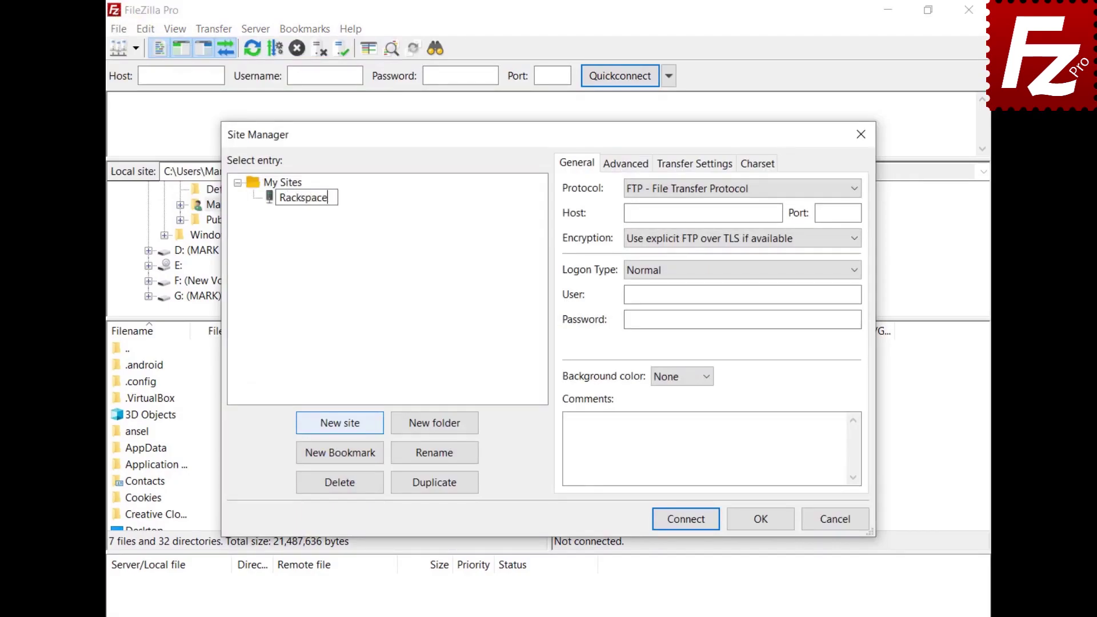
key(Return)
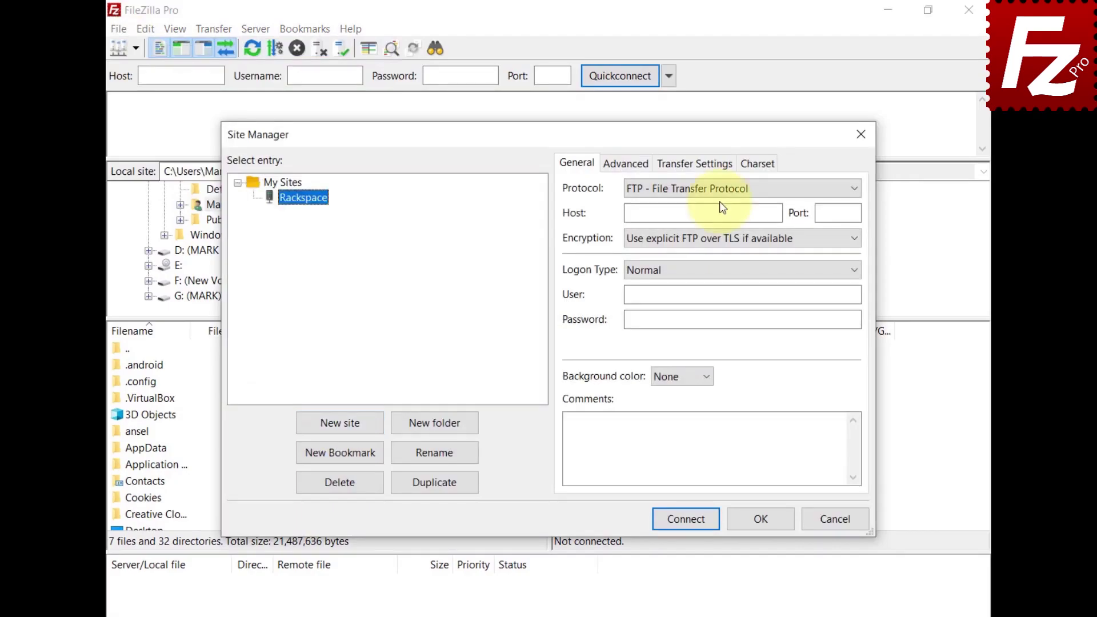
click(719, 190)
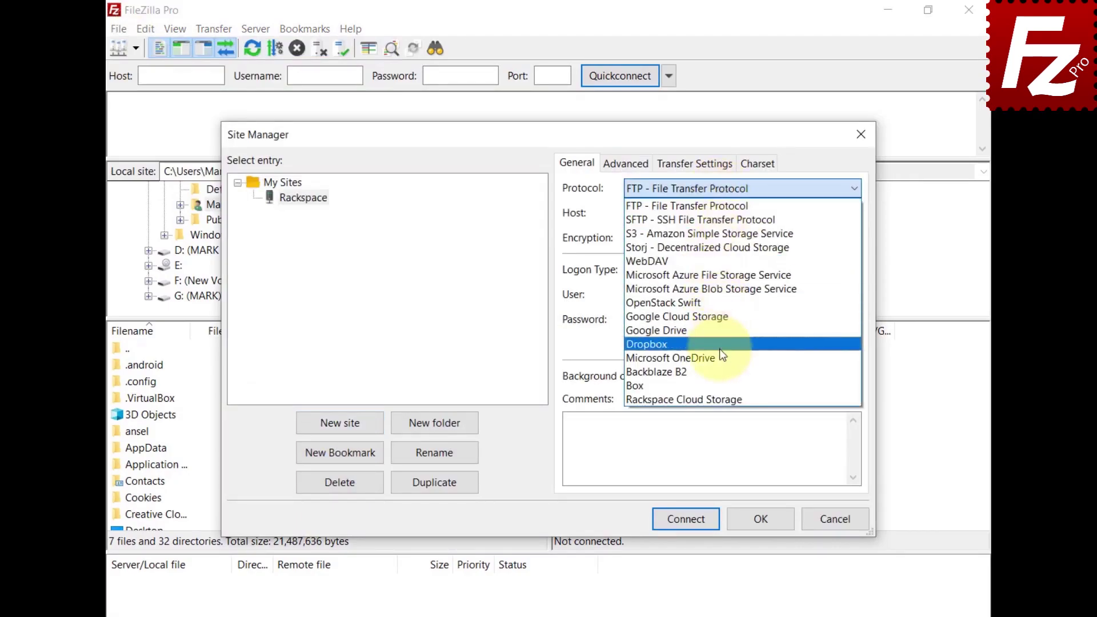
click(719, 399)
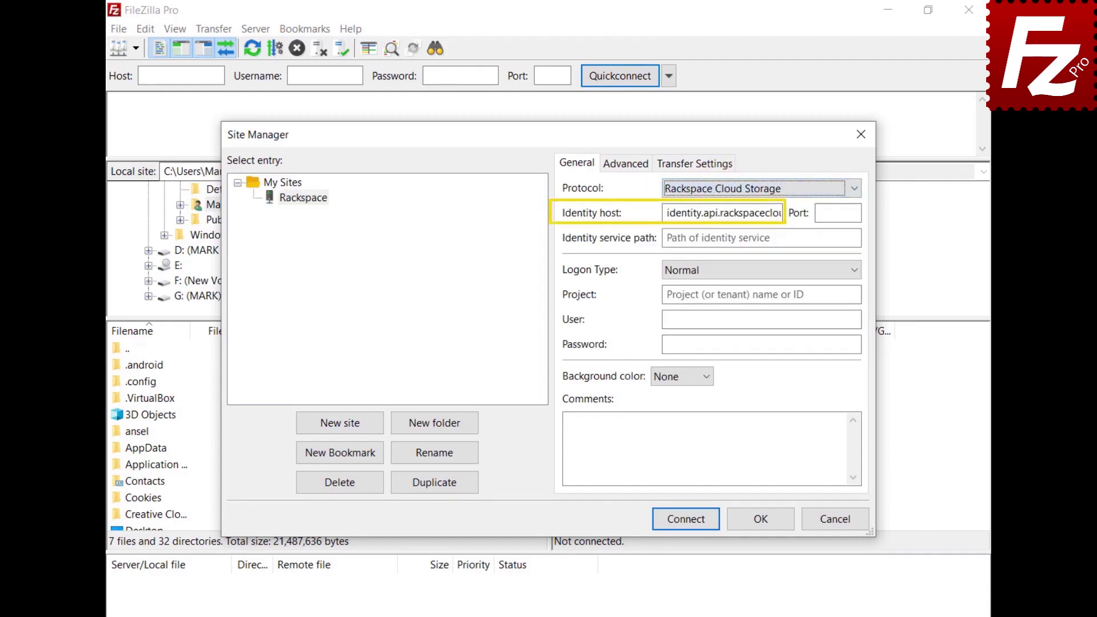
Enter identity path /v2.0/tokens, project ID, user and password, connect, and open the IAD folder.
click(761, 238)
text(/v2.0/tokens)
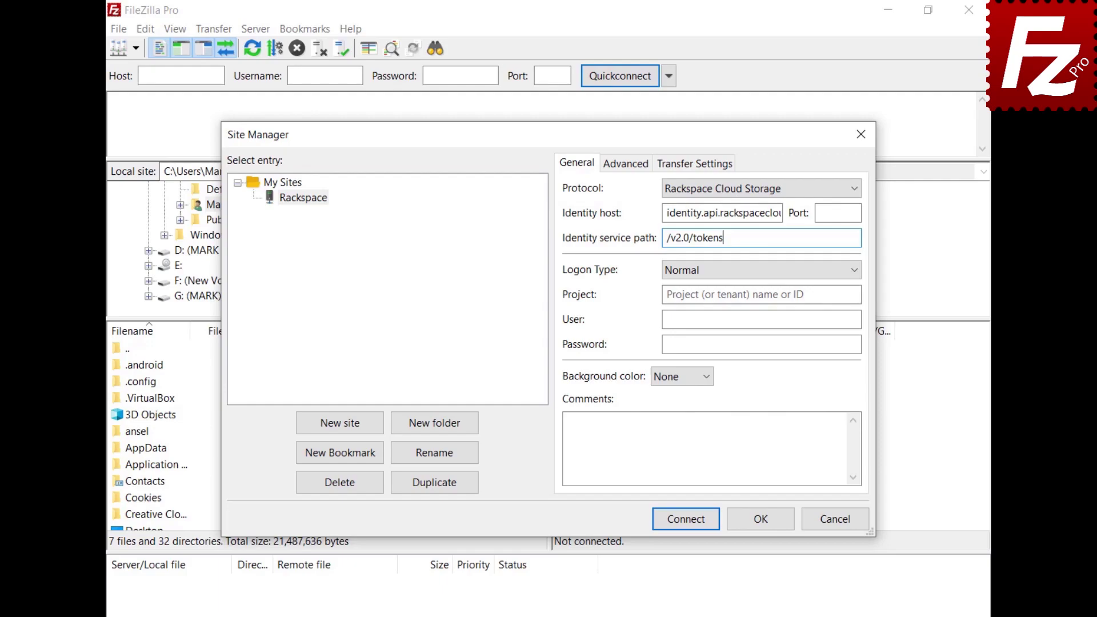
click(761, 294)
text(1288657)
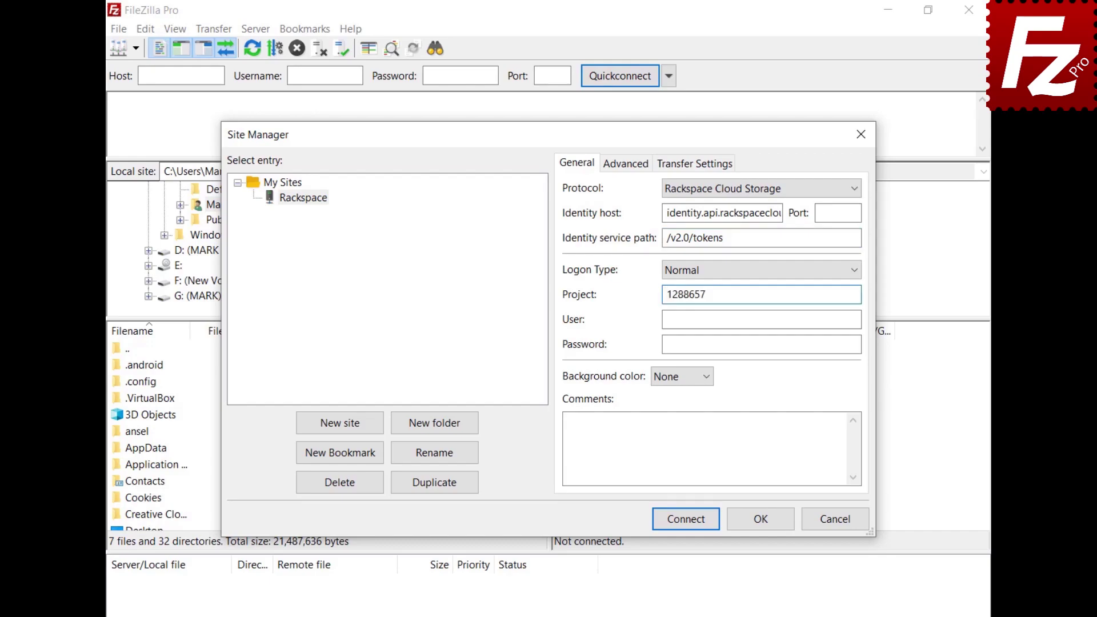
key(Tab)
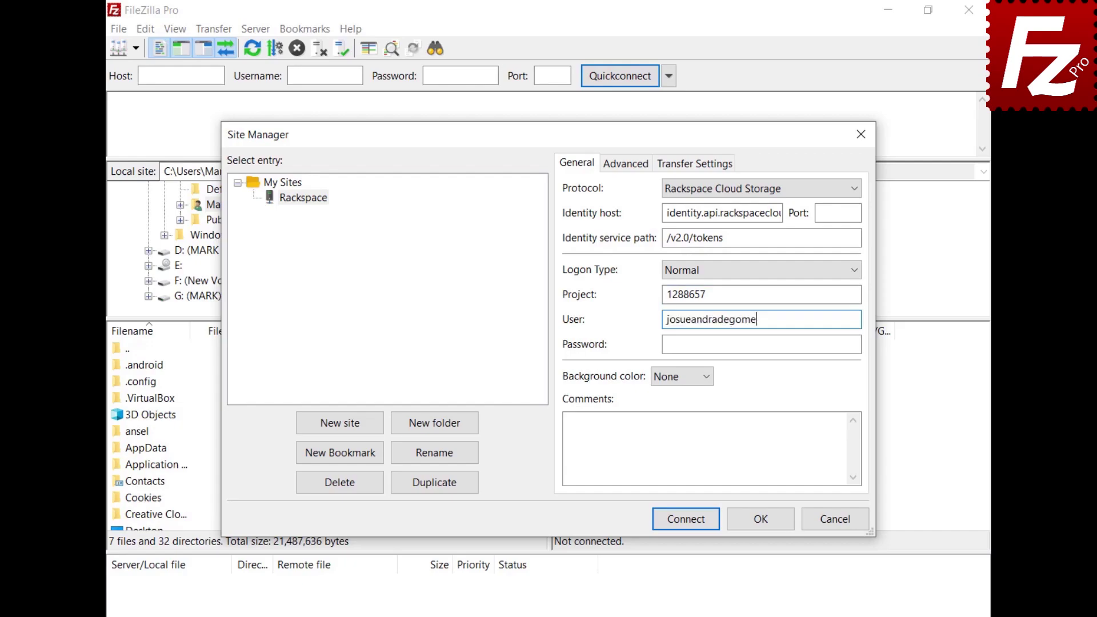
key(Tab)
key(ctrl+v)
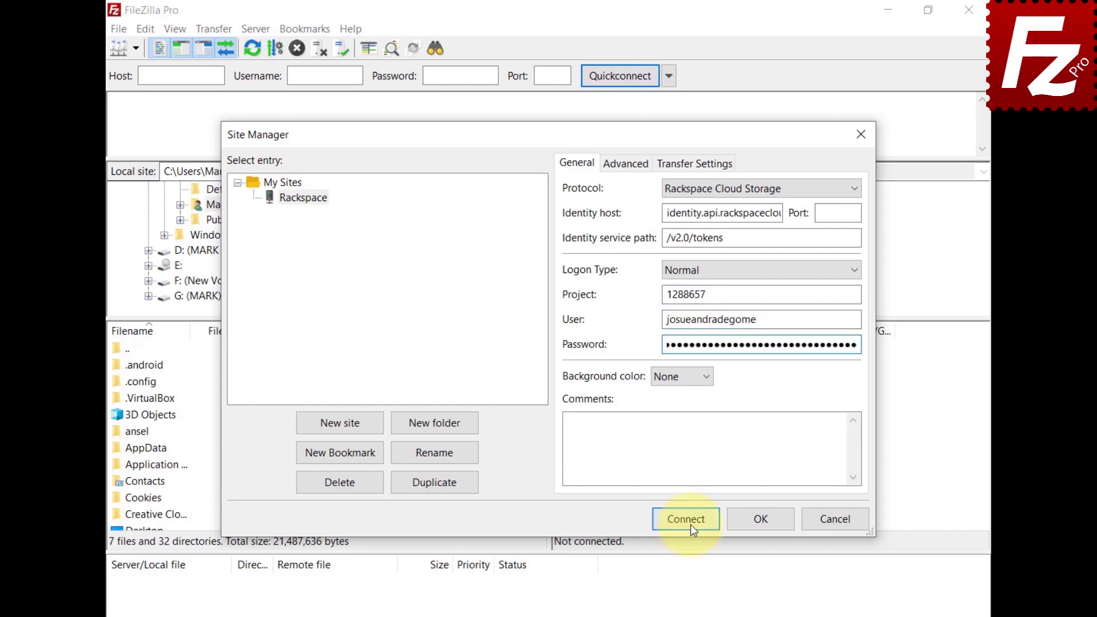
click(665, 520)
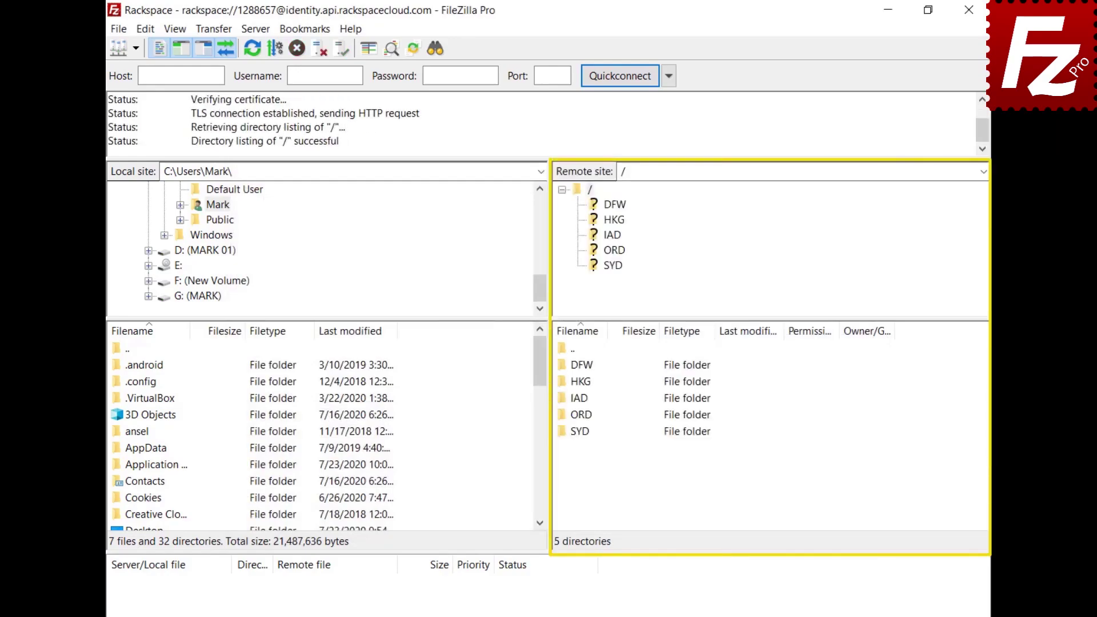
double_click(577, 398)
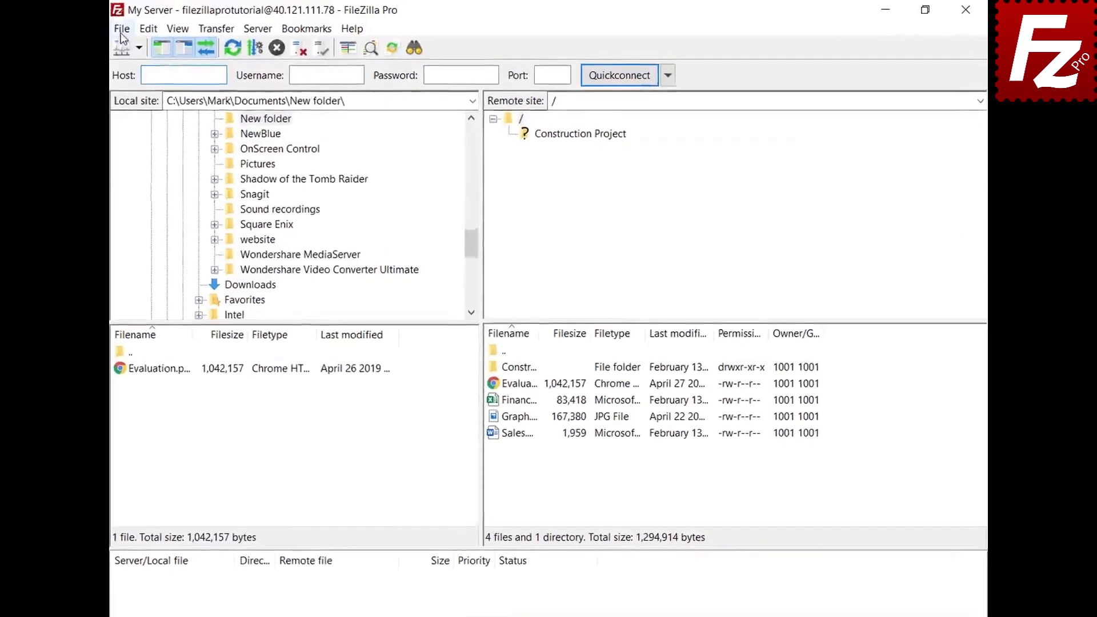
Add a new site named Box with the Box protocol at api.box.com and connect.
click(122, 28)
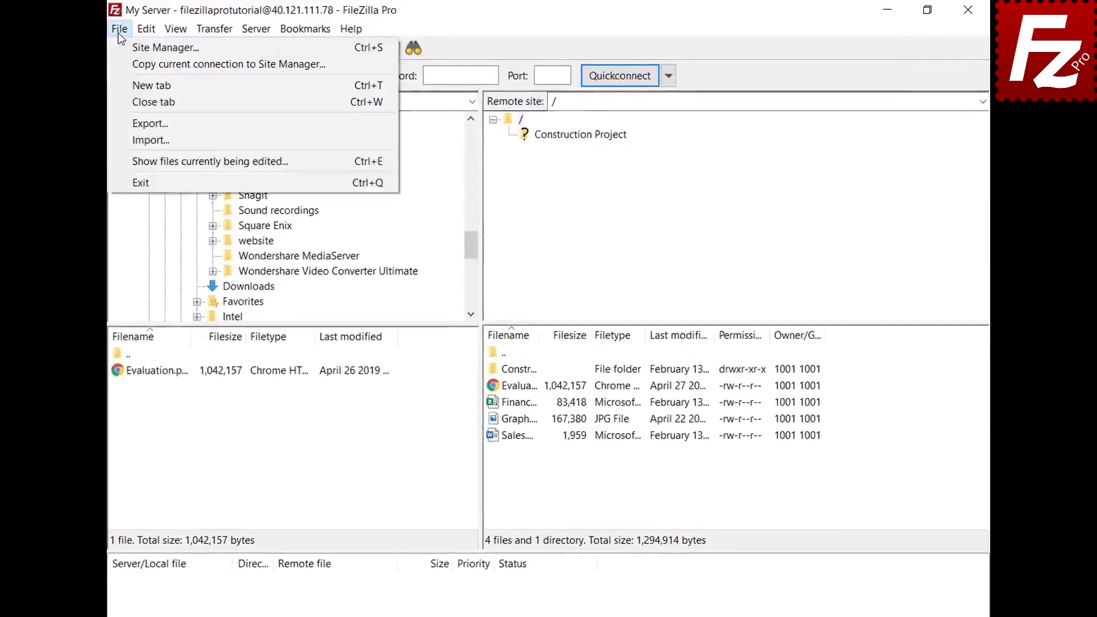
click(122, 47)
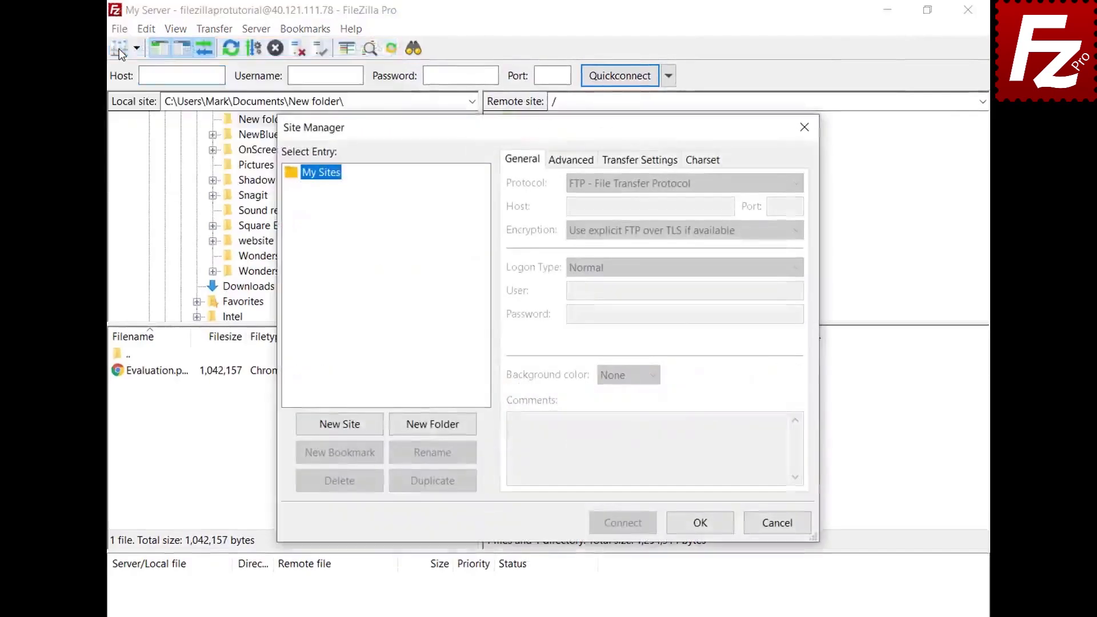
click(338, 430)
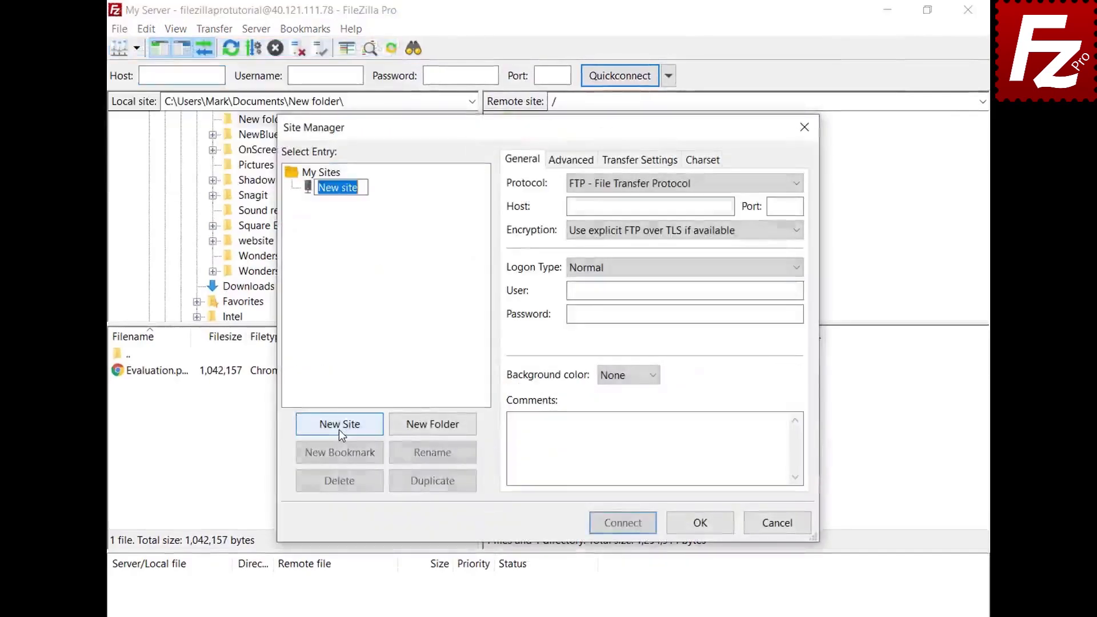
text(Box)
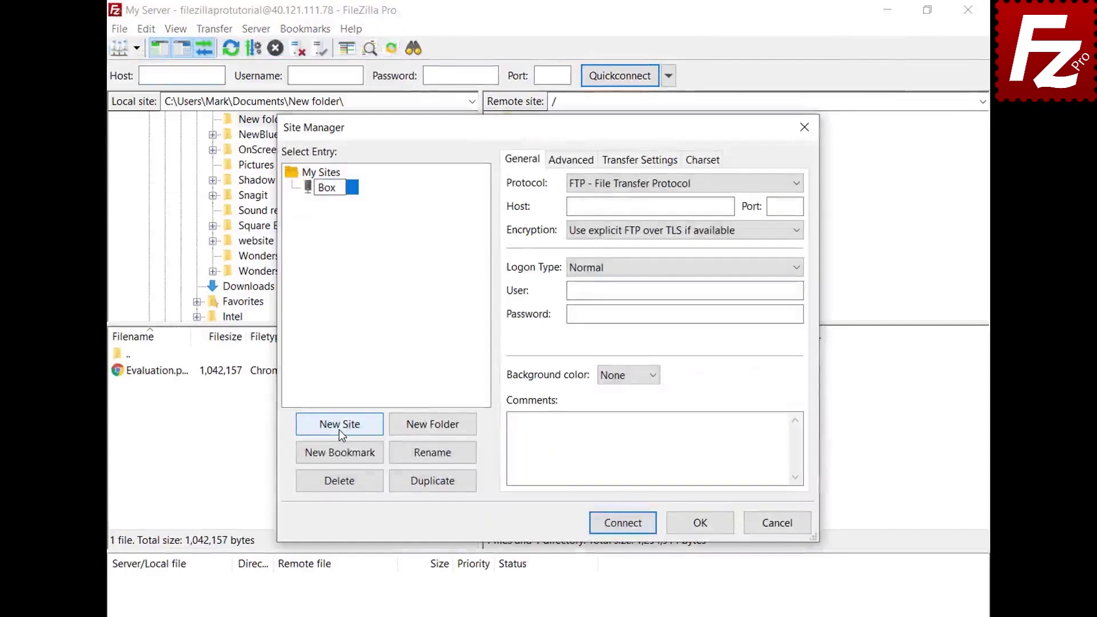
key(Return)
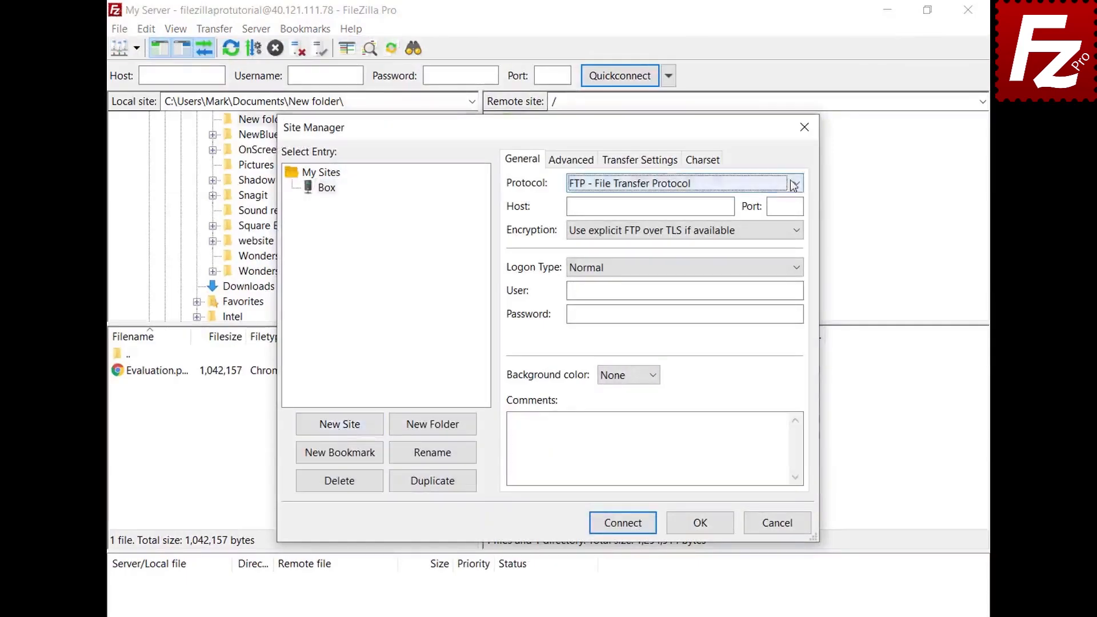
click(795, 183)
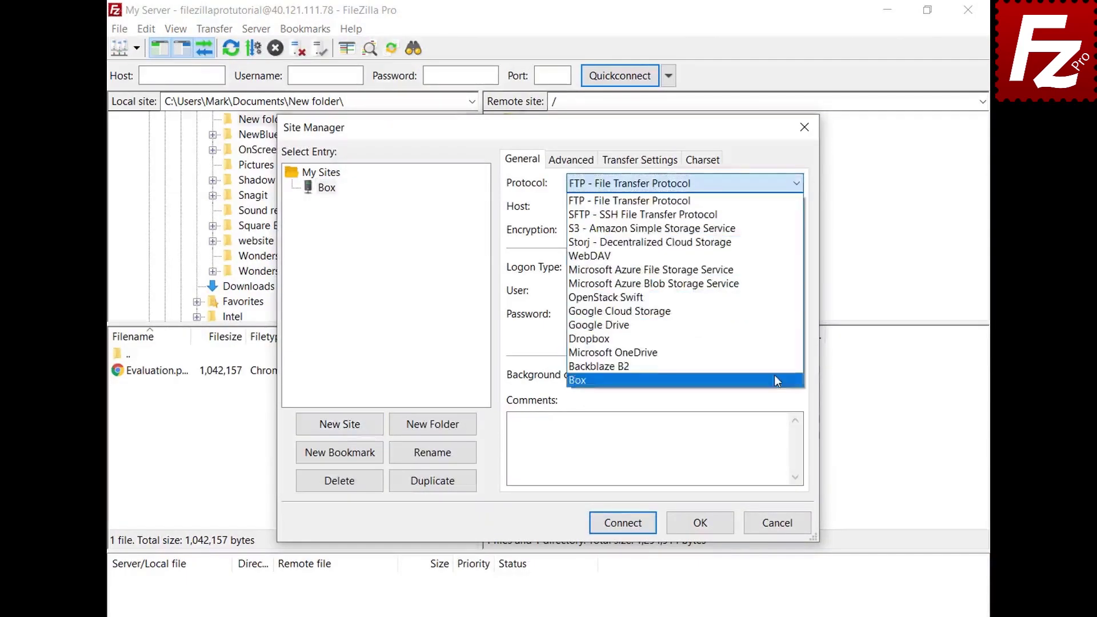
click(777, 380)
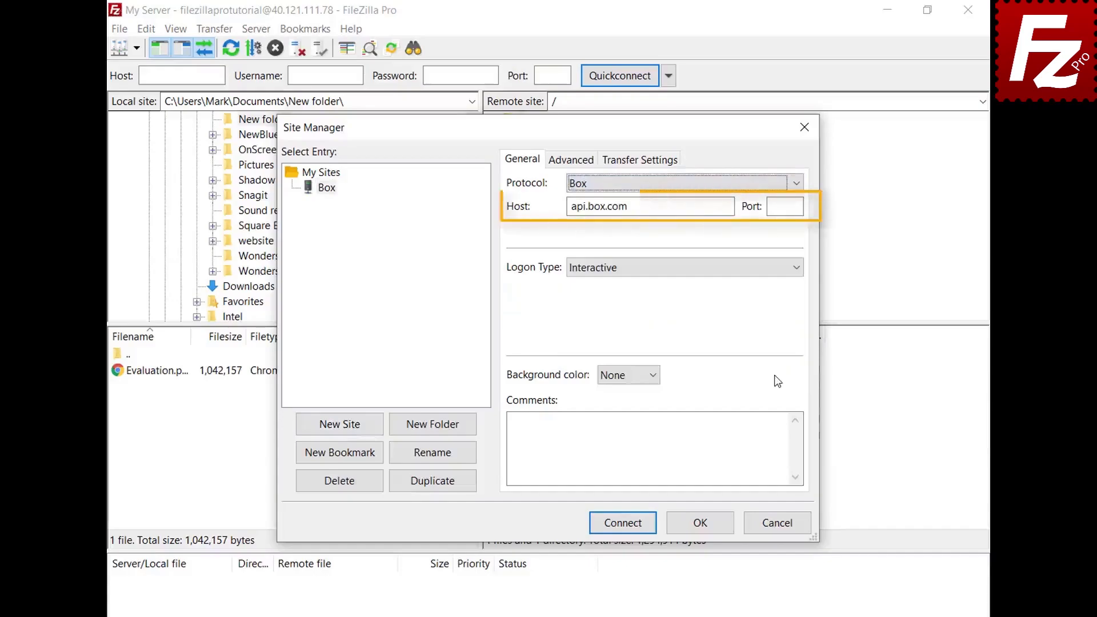
click(623, 523)
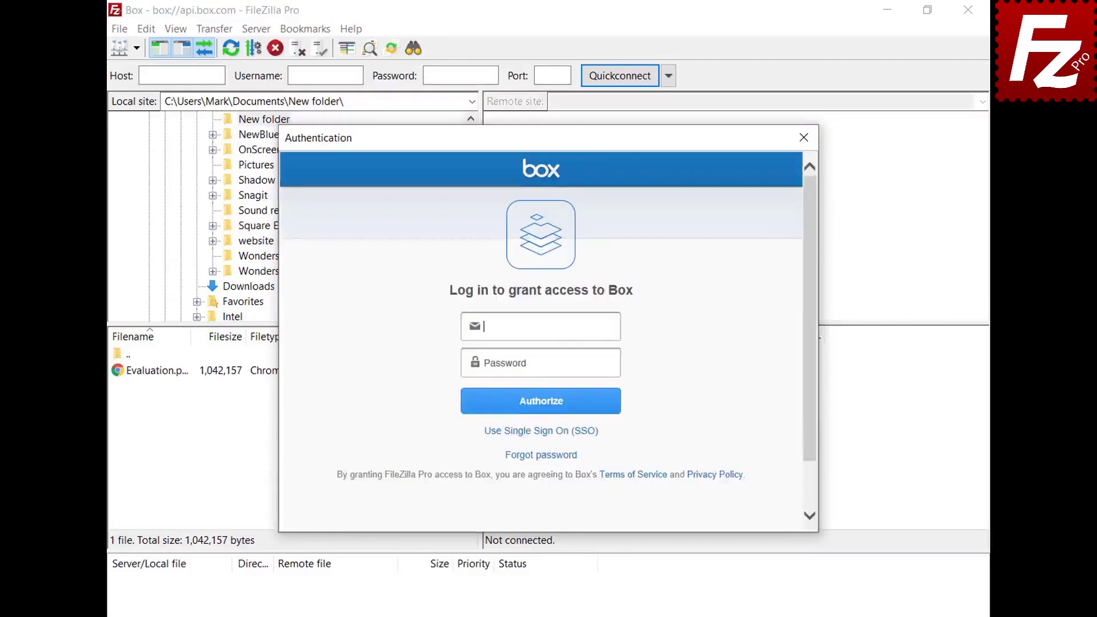
Log in to Box with the account e-mail and password, then grant FileZilla Pro access.
key(ctrl+v)
click(615, 363)
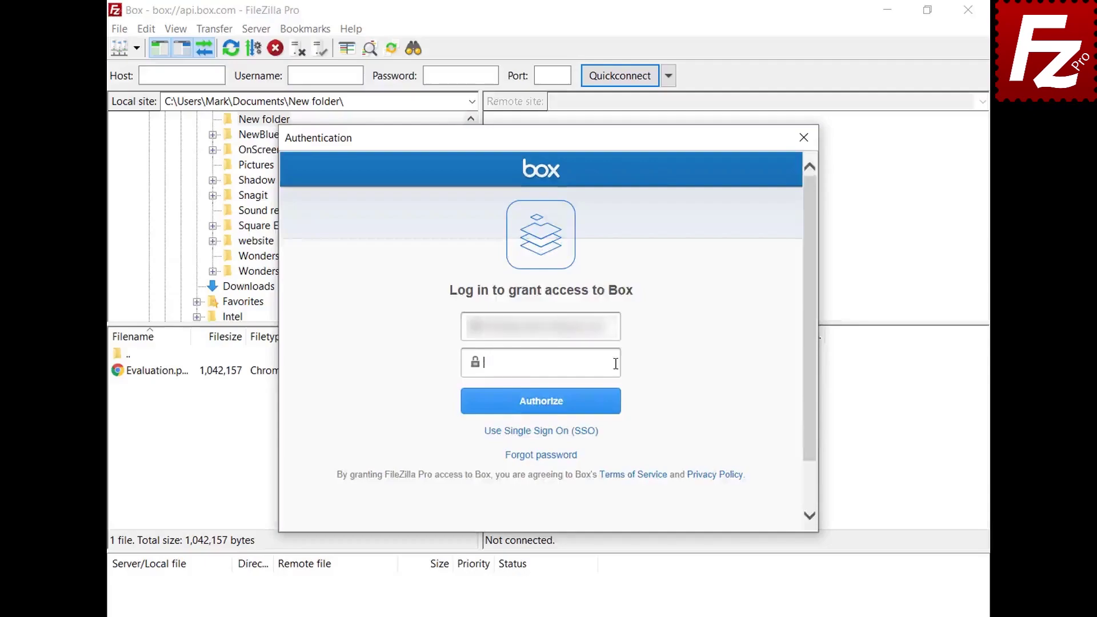
key(ctrl+v)
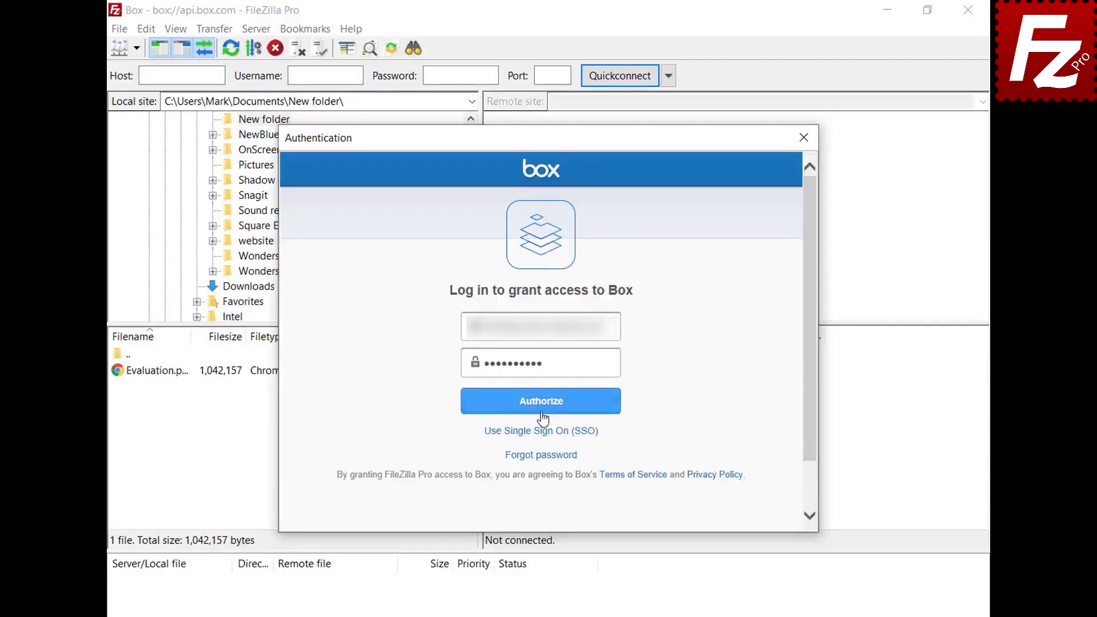
click(542, 412)
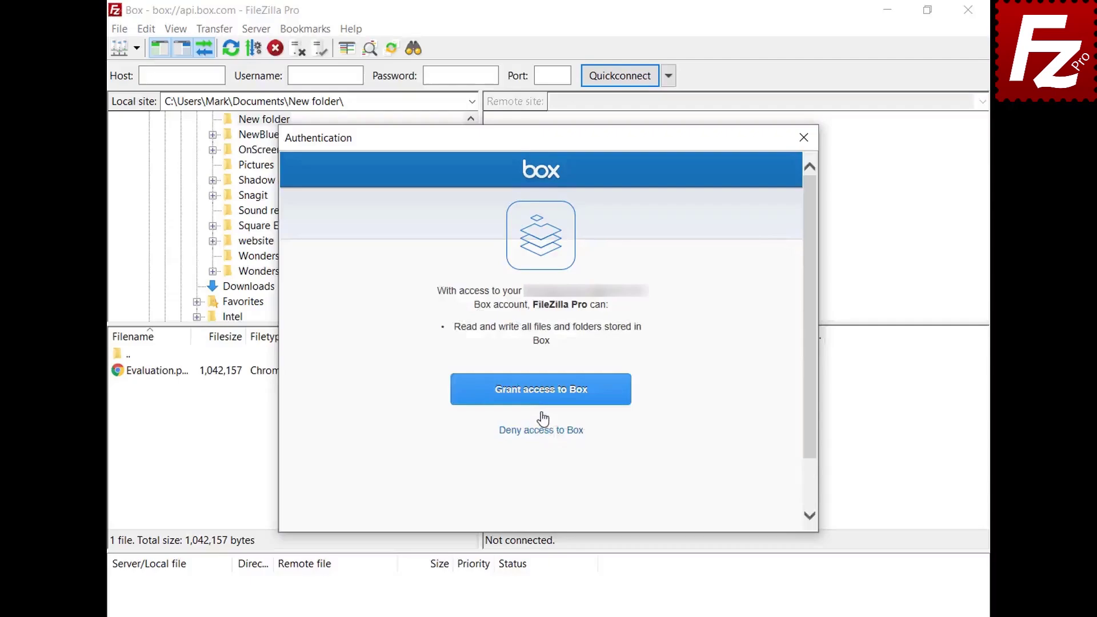
click(541, 393)
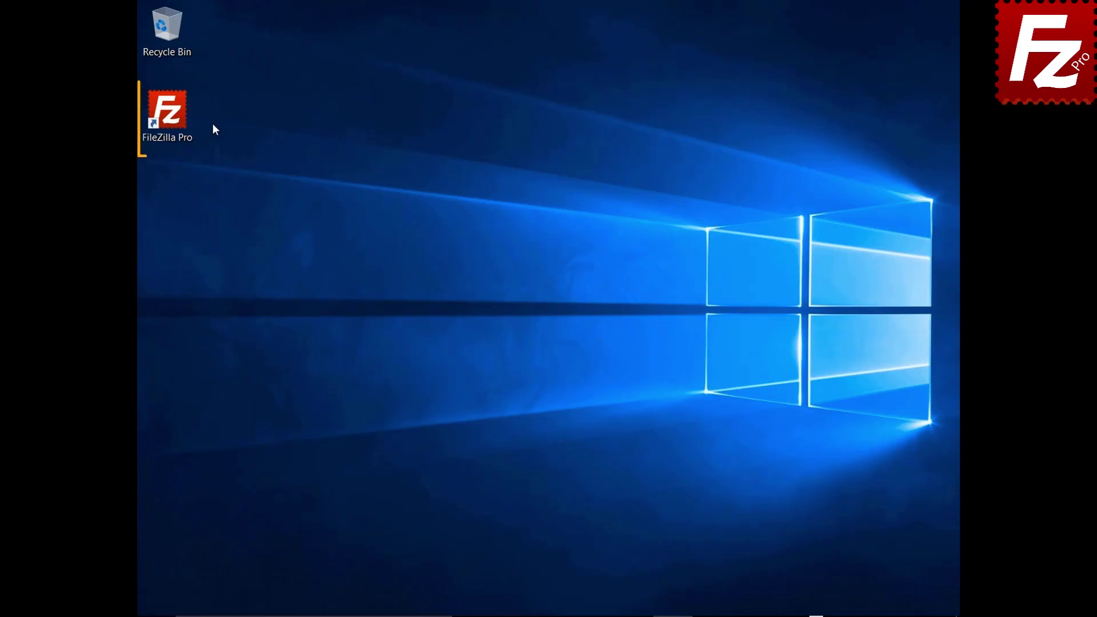
Relaunch FileZilla Pro, create a new Box-protocol site named Box, and connect.
double_click(171, 118)
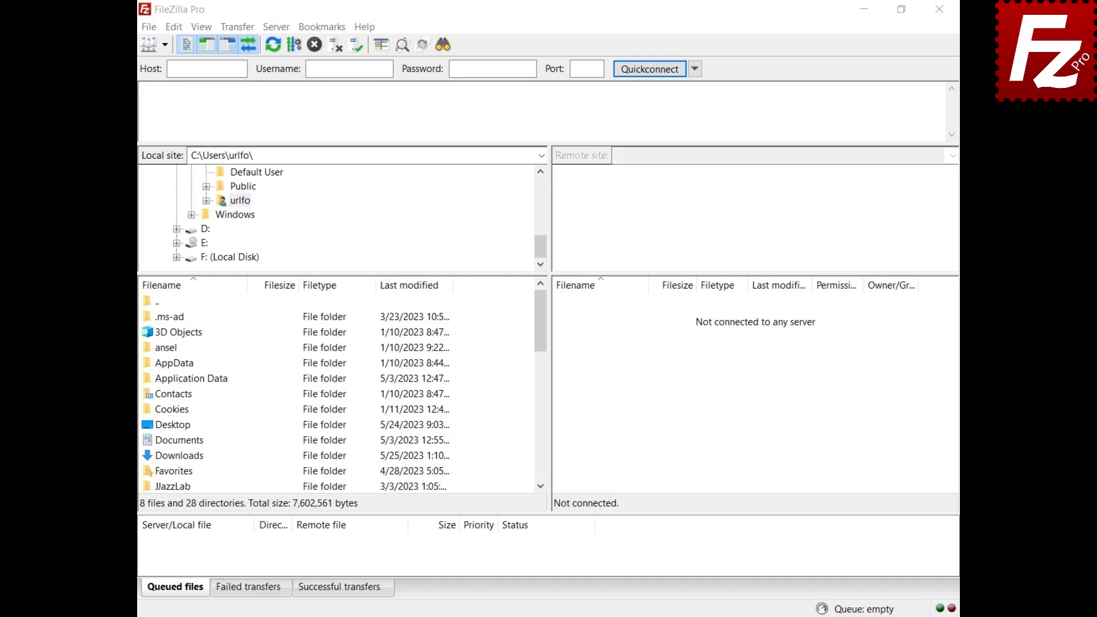
click(150, 30)
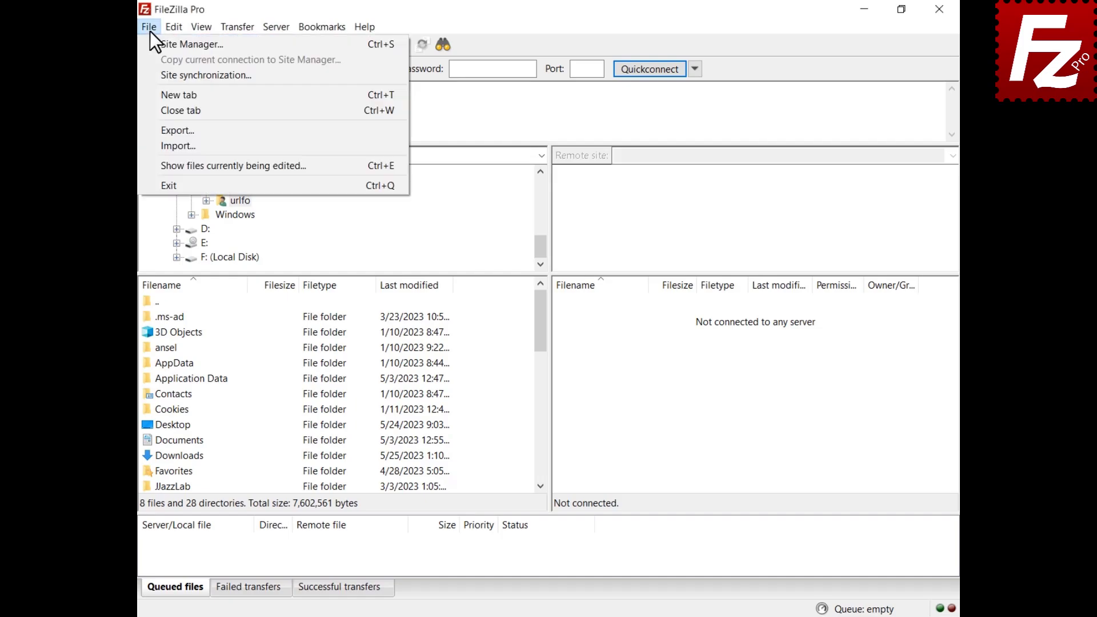
click(156, 50)
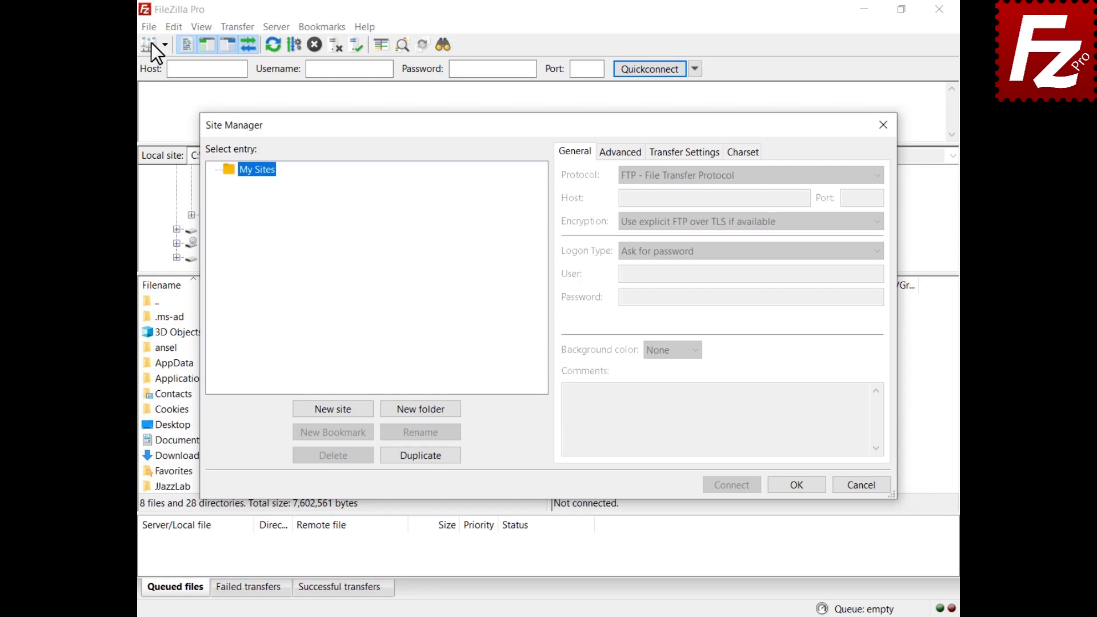
click(334, 409)
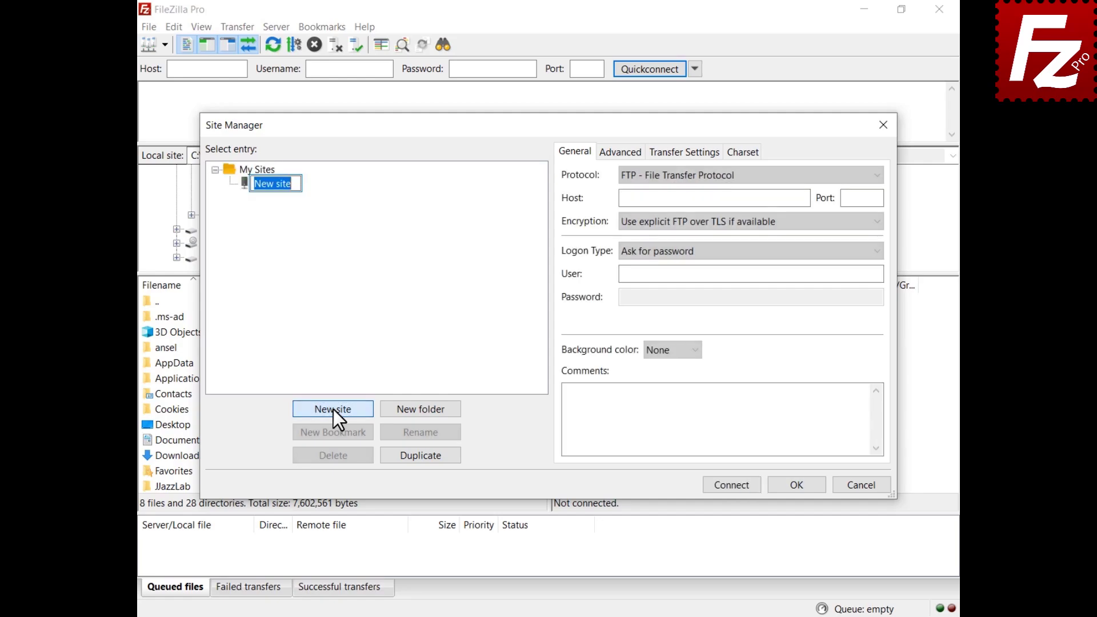
text(Box)
key(Return)
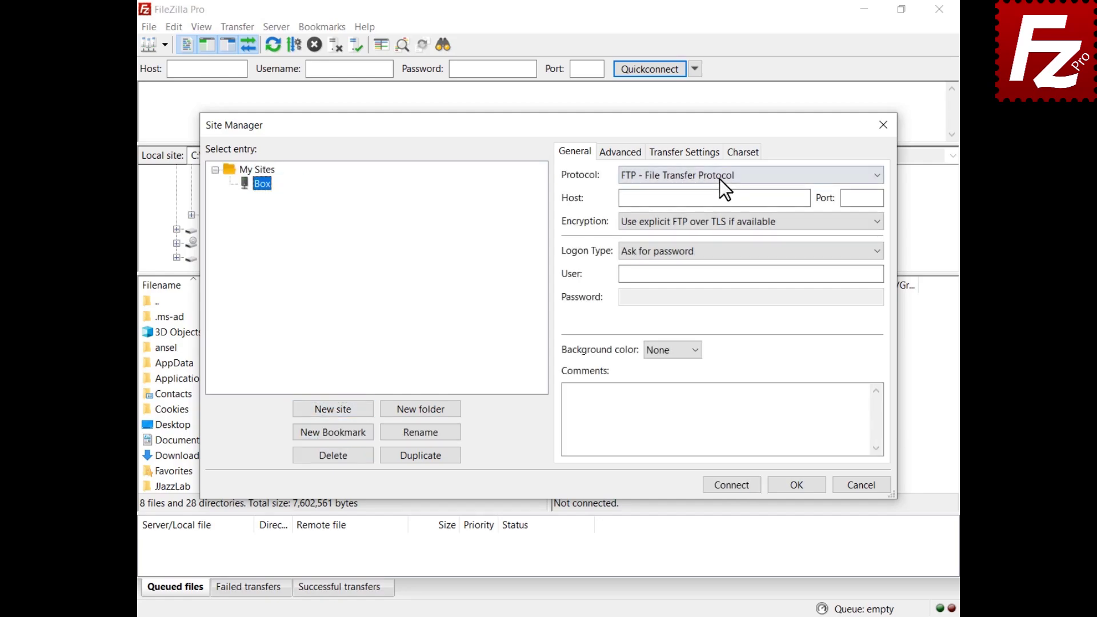
click(719, 179)
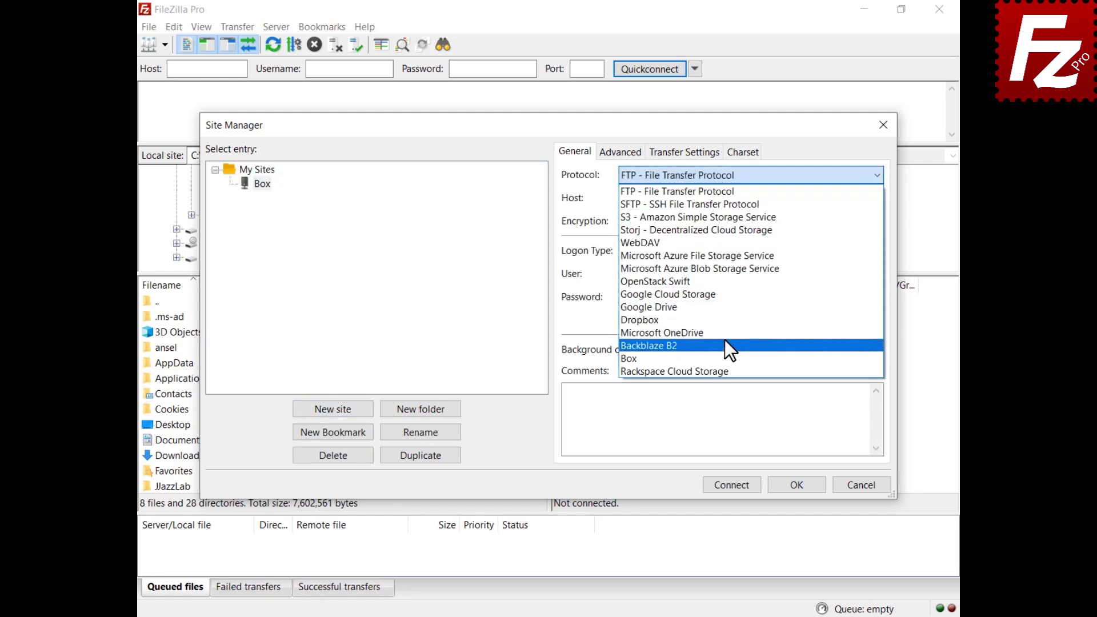
click(726, 358)
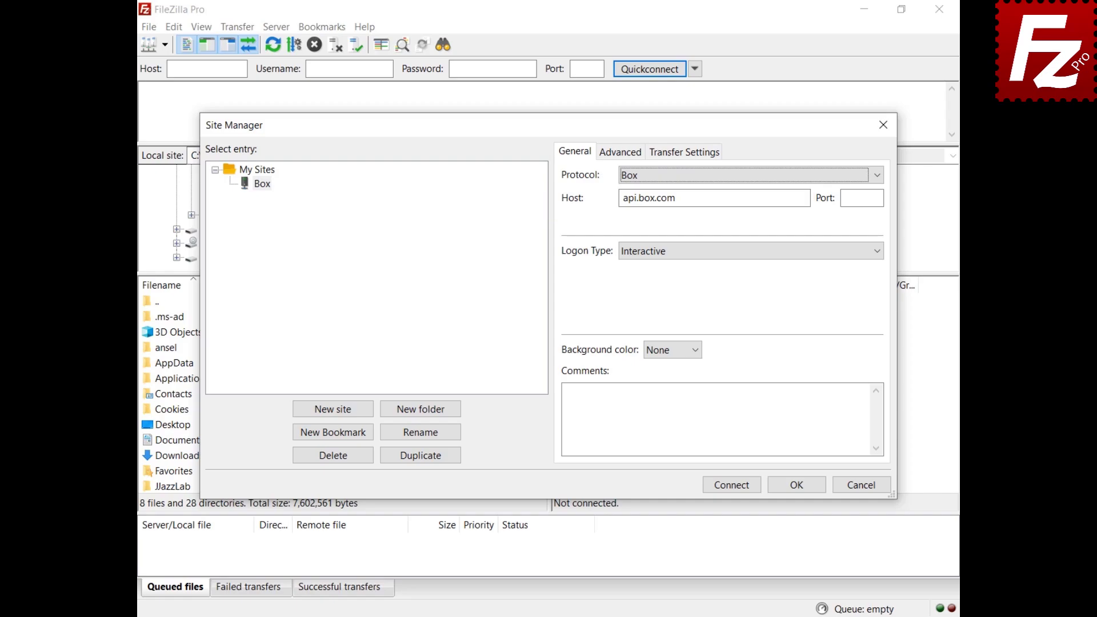
click(732, 488)
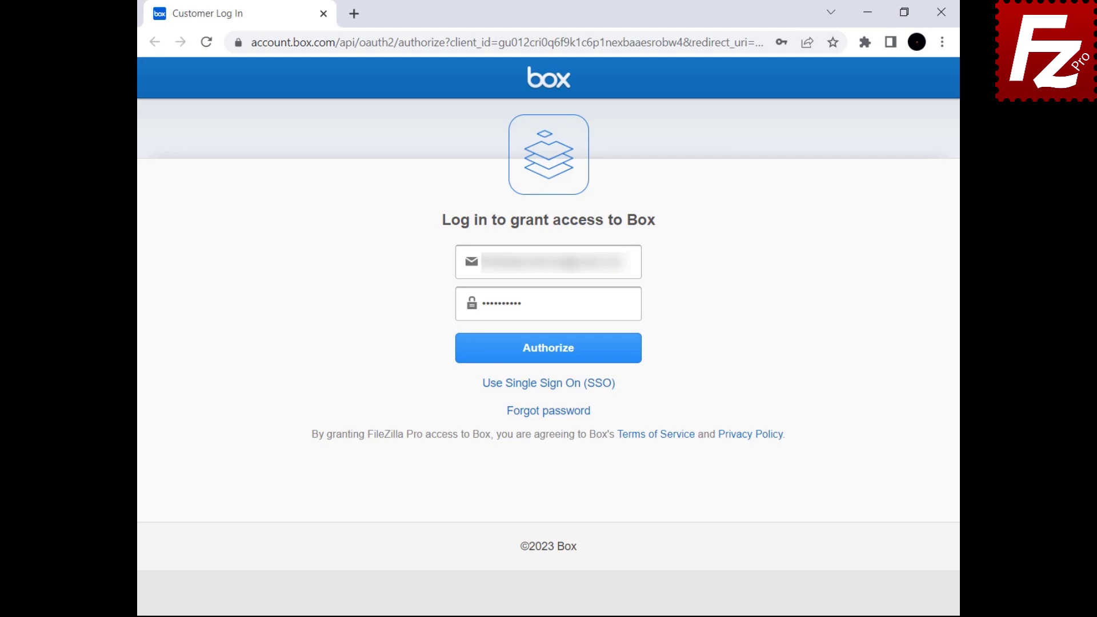
Submit the filled-in Box login and grant FileZilla Pro access to Box.
click(546, 359)
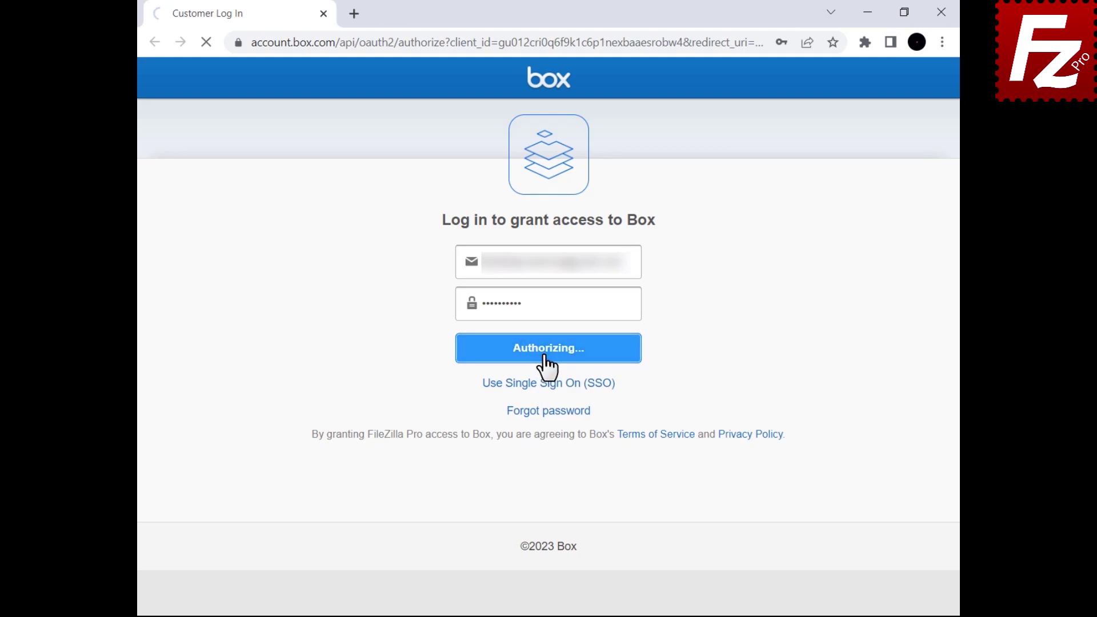
click(536, 344)
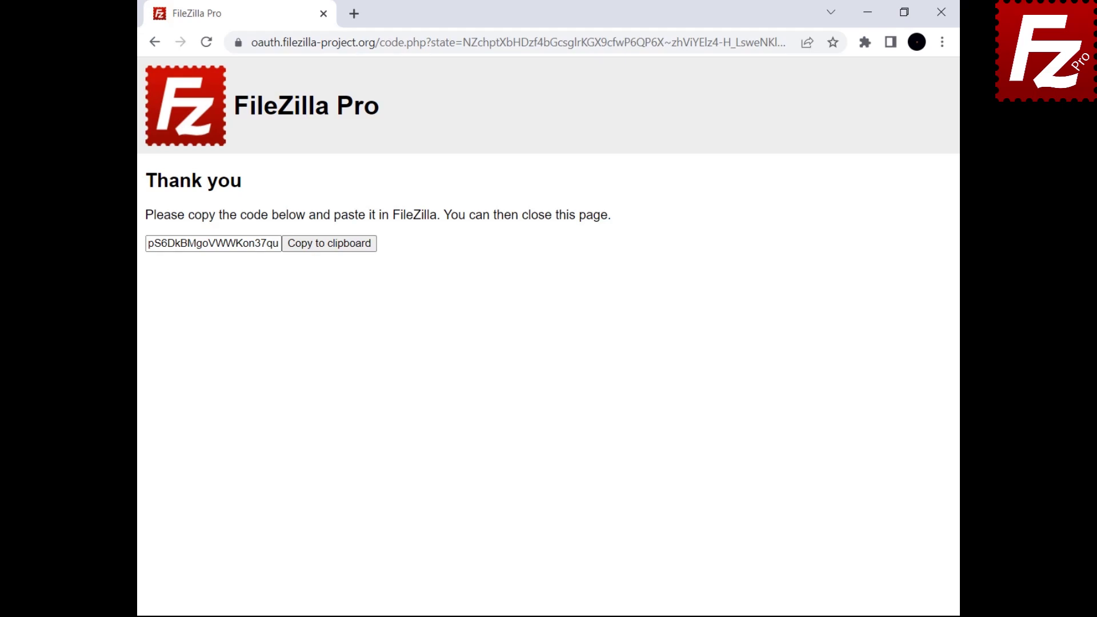
Copy the authorization code into FileZilla Pro, submit it, and trust the Box certificate.
click(326, 250)
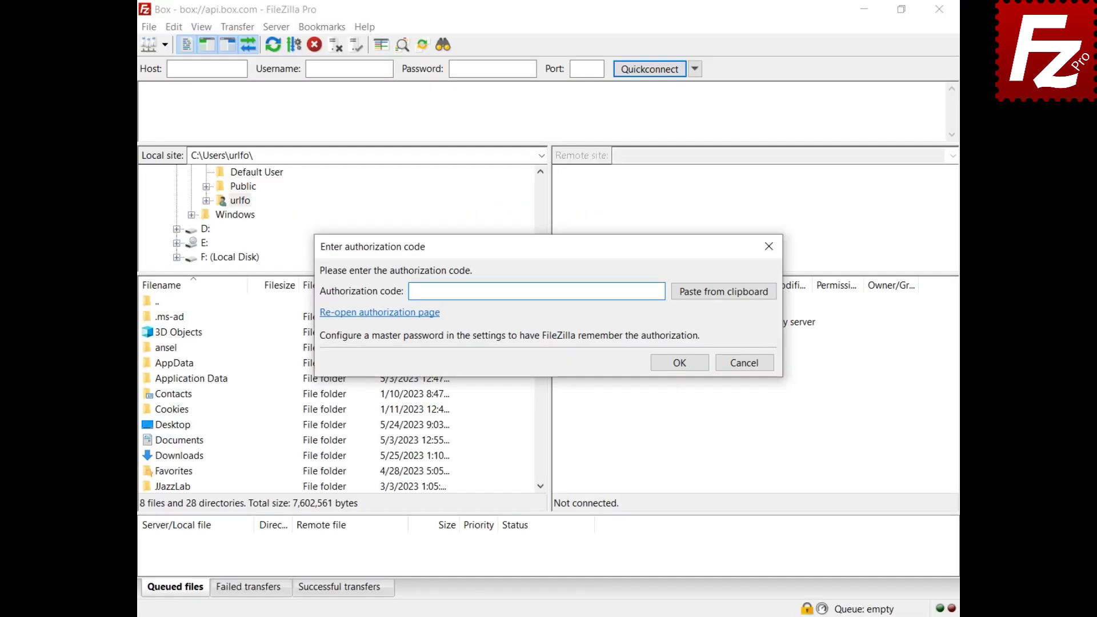
click(725, 297)
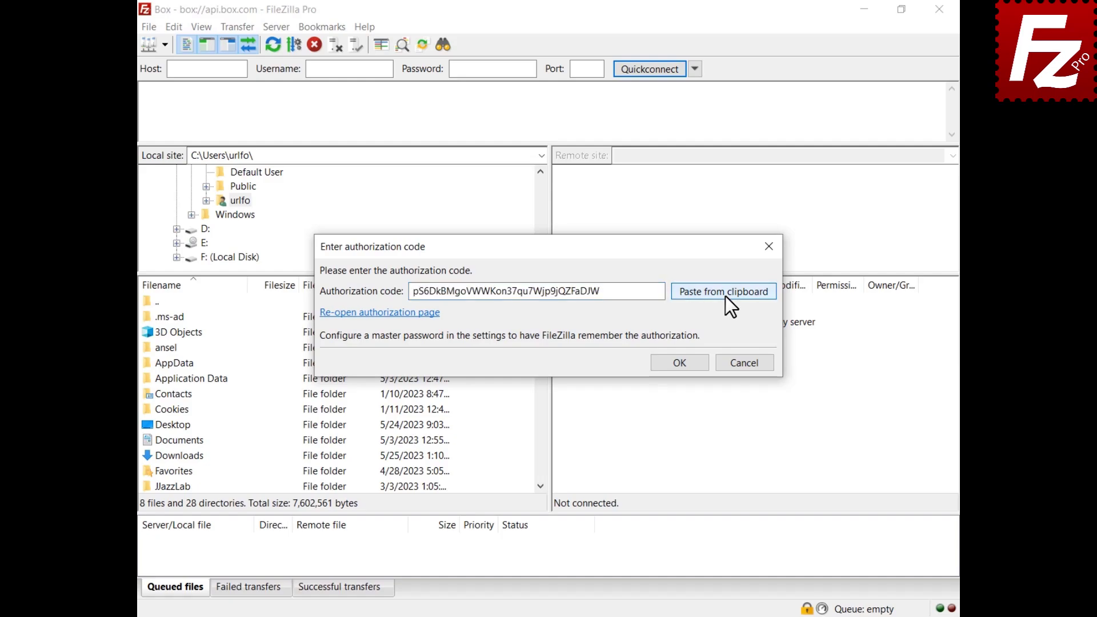
click(680, 366)
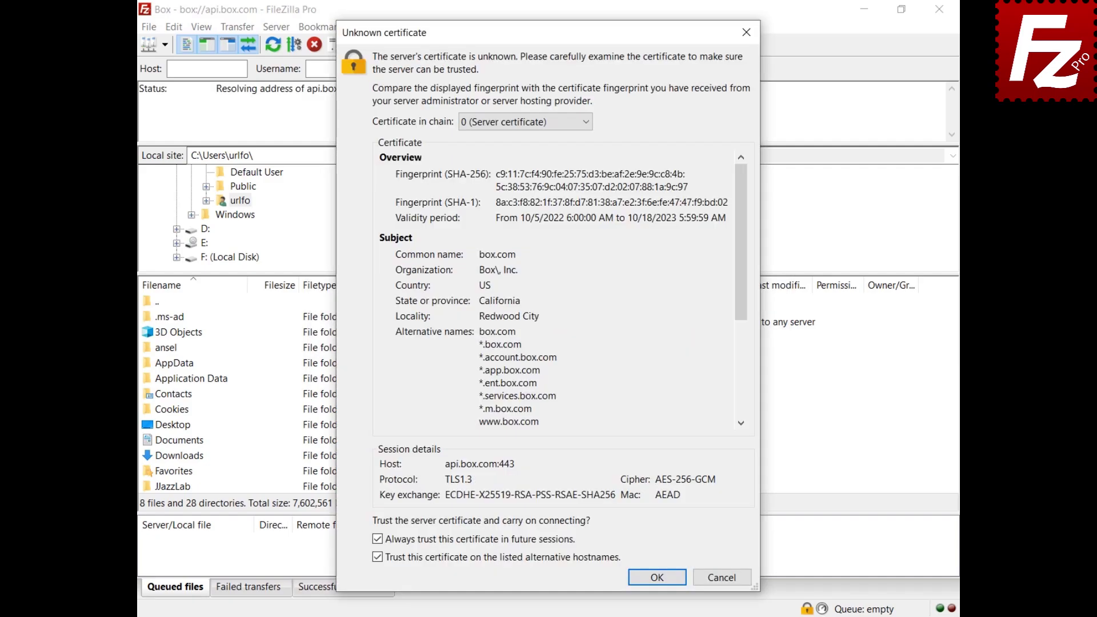
click(657, 578)
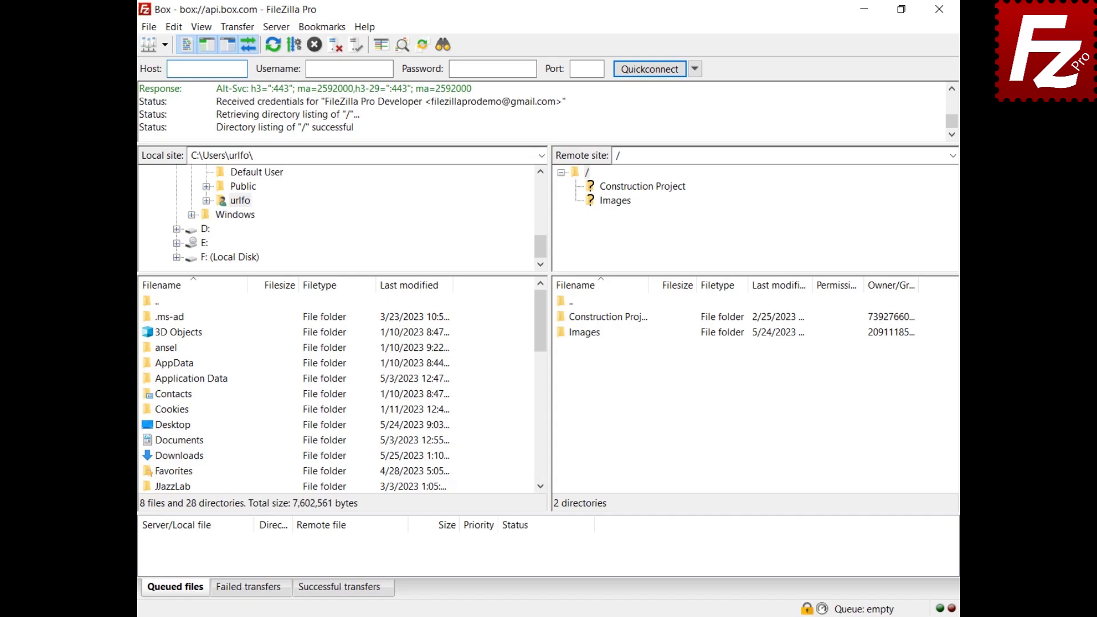
Share the Box Construction Project folder by creating a shared link with Open access type.
right_click(573, 319)
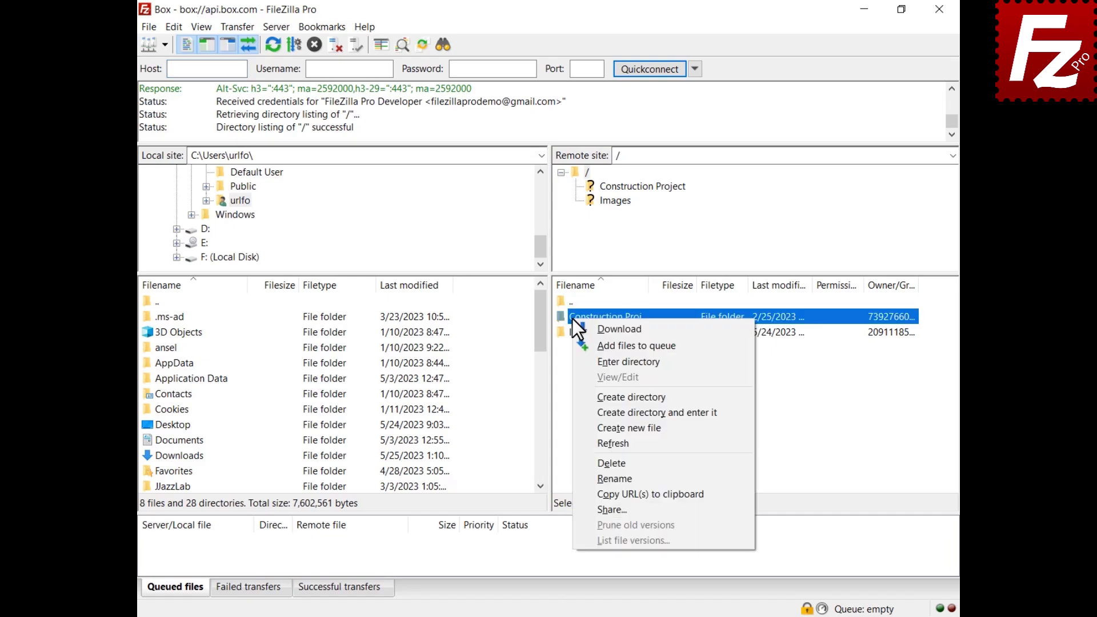
click(609, 509)
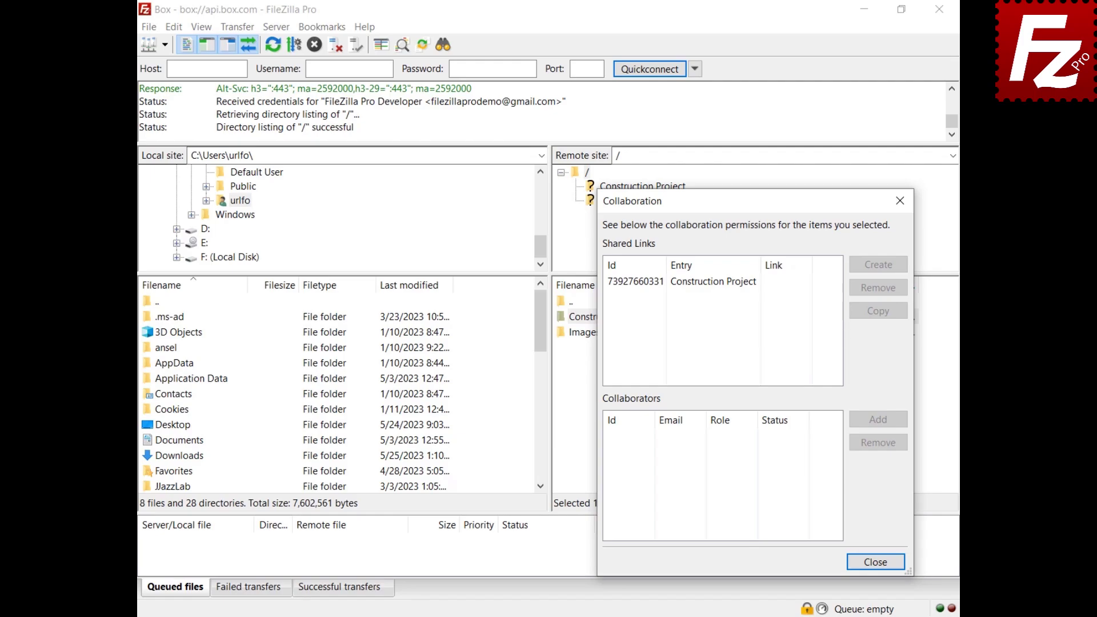
click(706, 283)
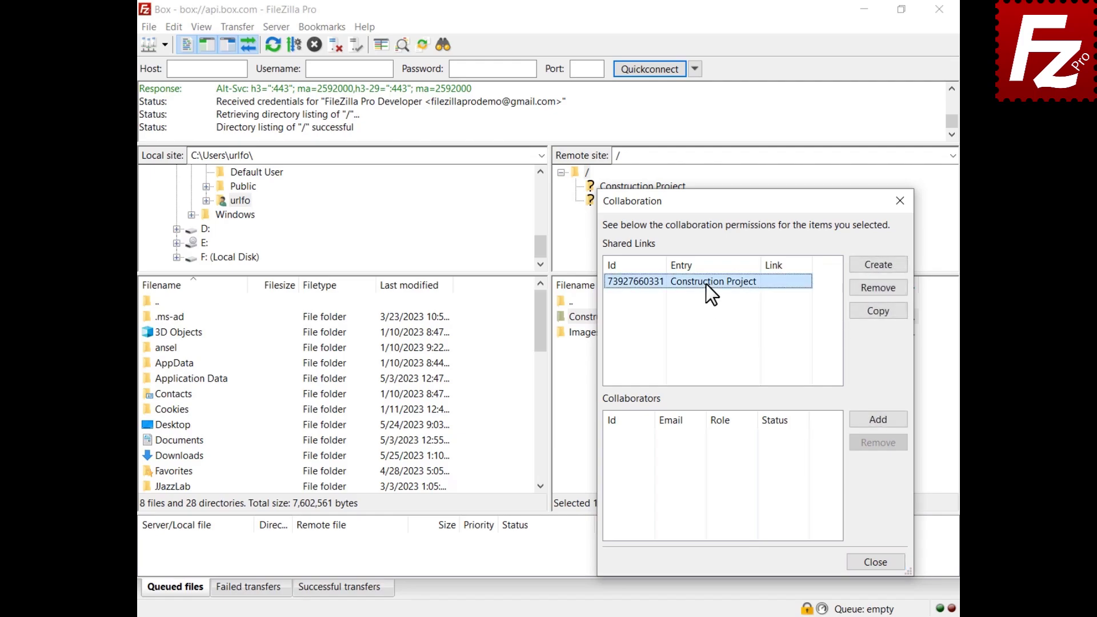
click(879, 266)
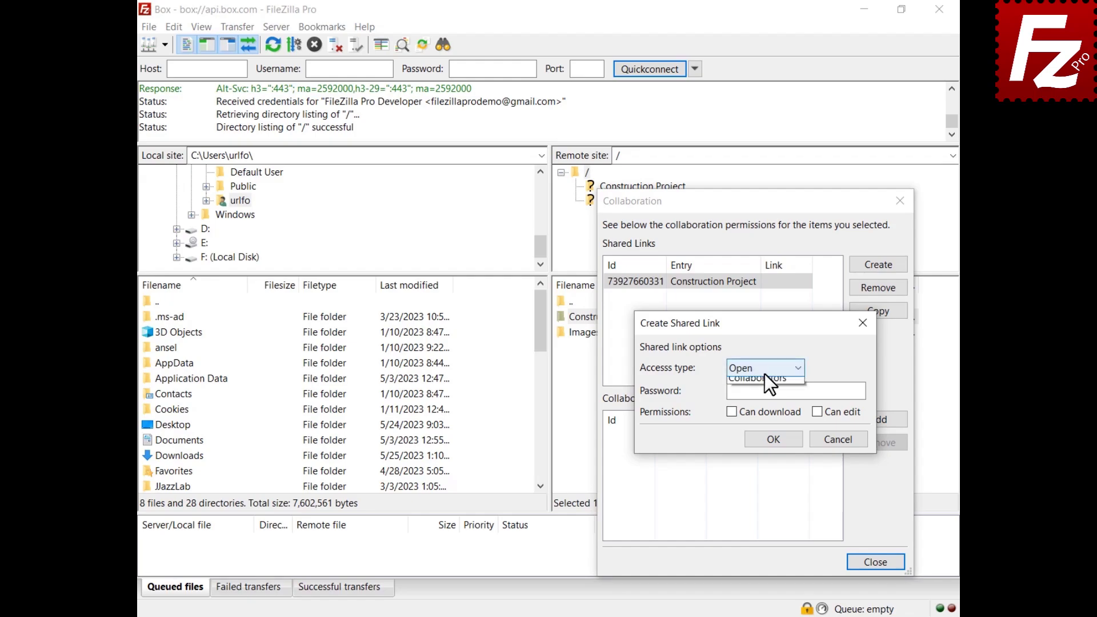
click(765, 374)
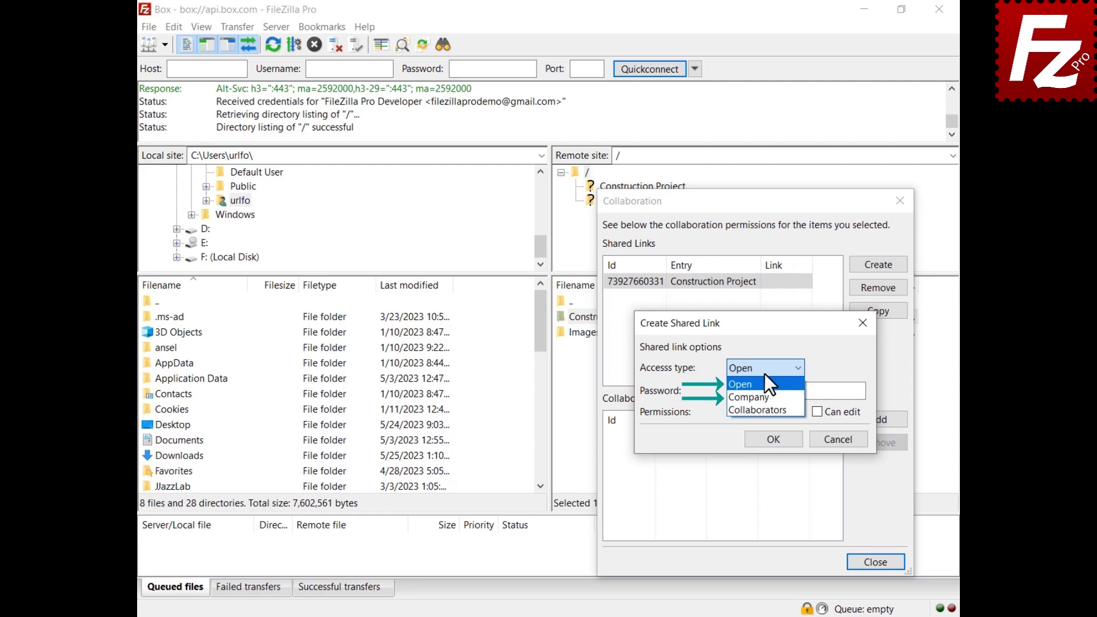
click(765, 375)
click(775, 439)
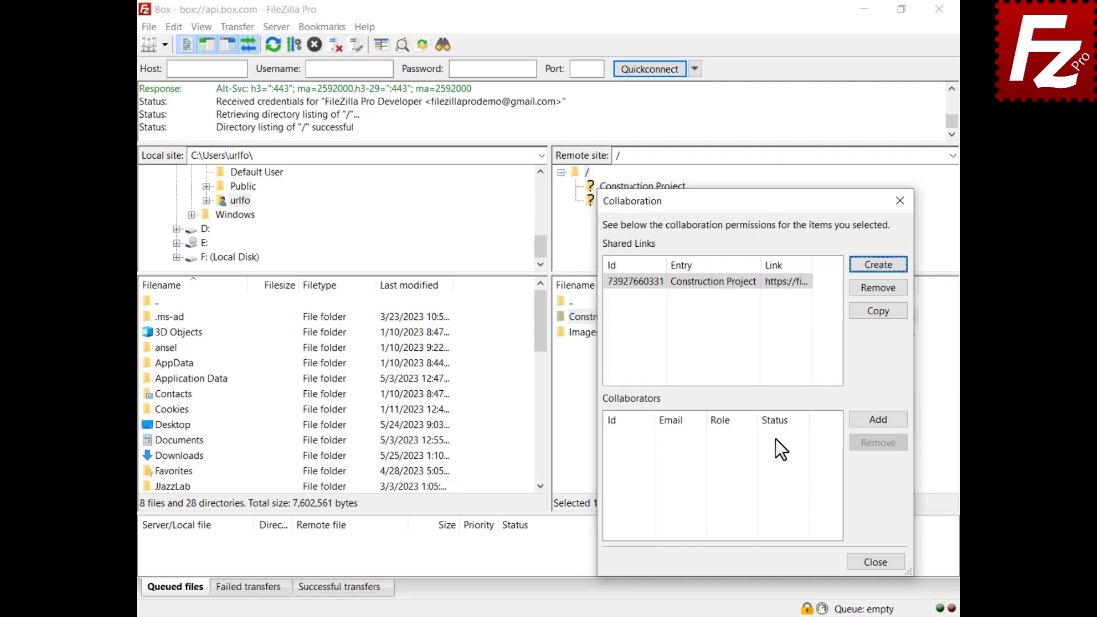
click(877, 422)
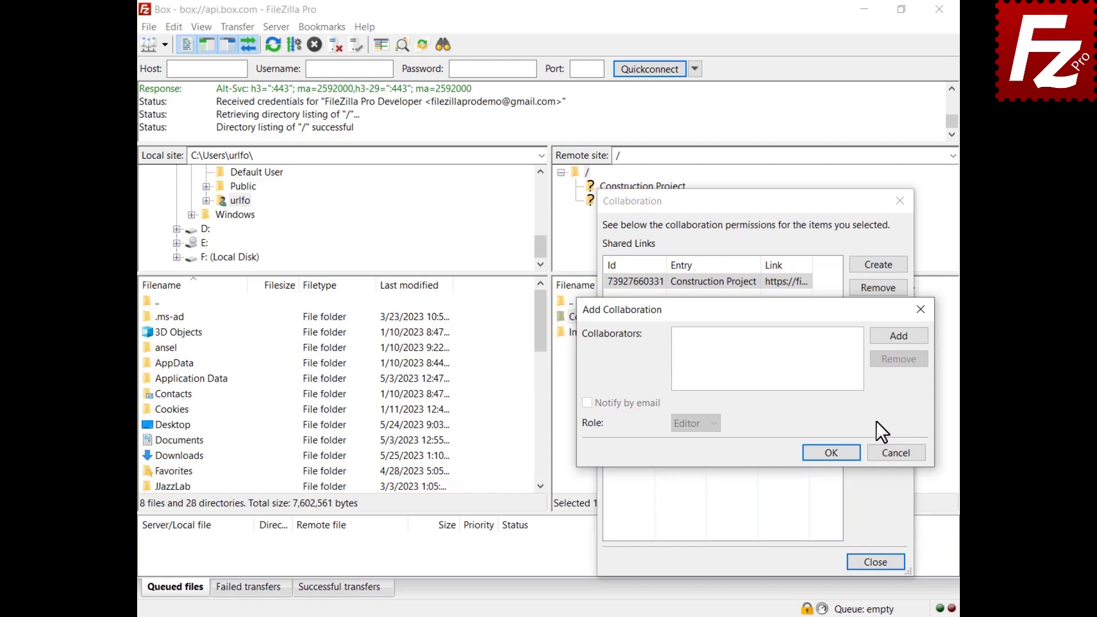
Add the collaborator's pasted e-mail address as an Editor, with Notify by email ticked.
click(900, 338)
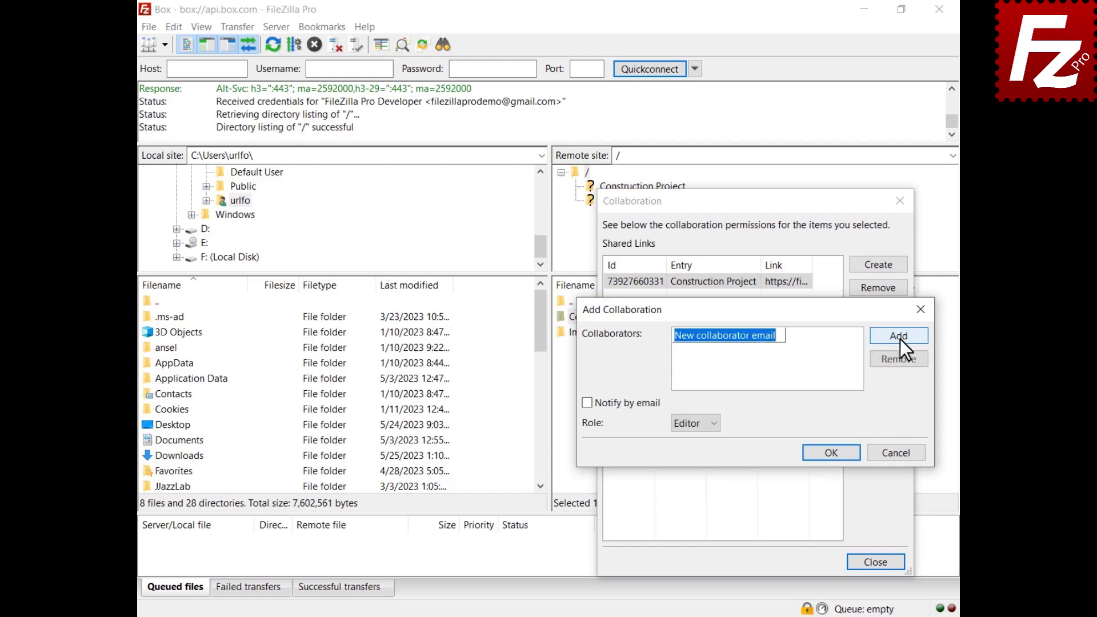
key(ctrl+v)
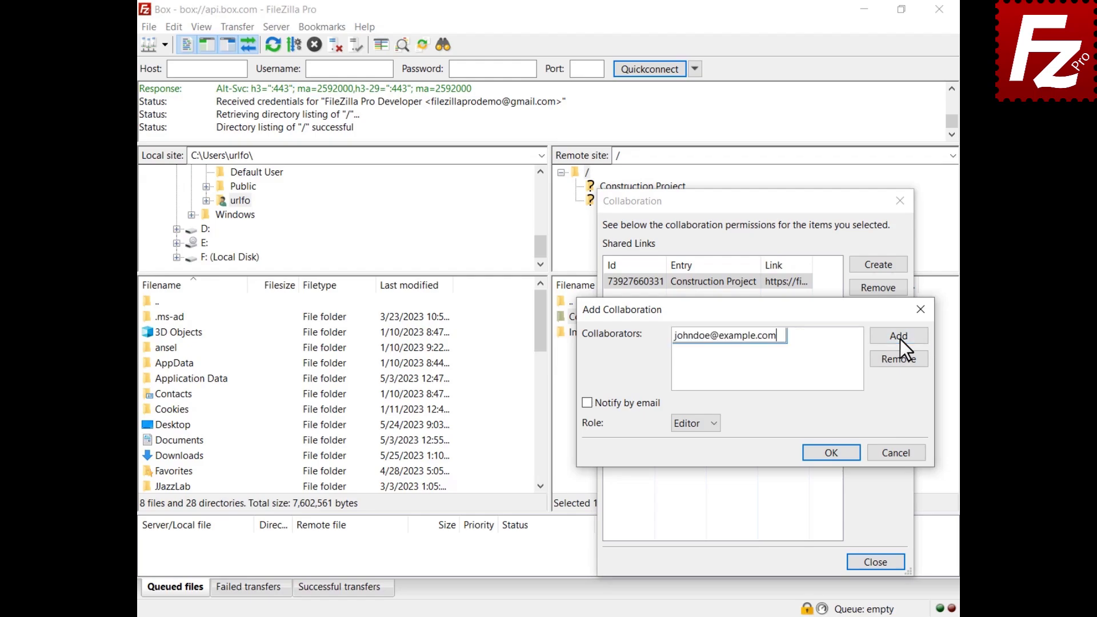
key(Return)
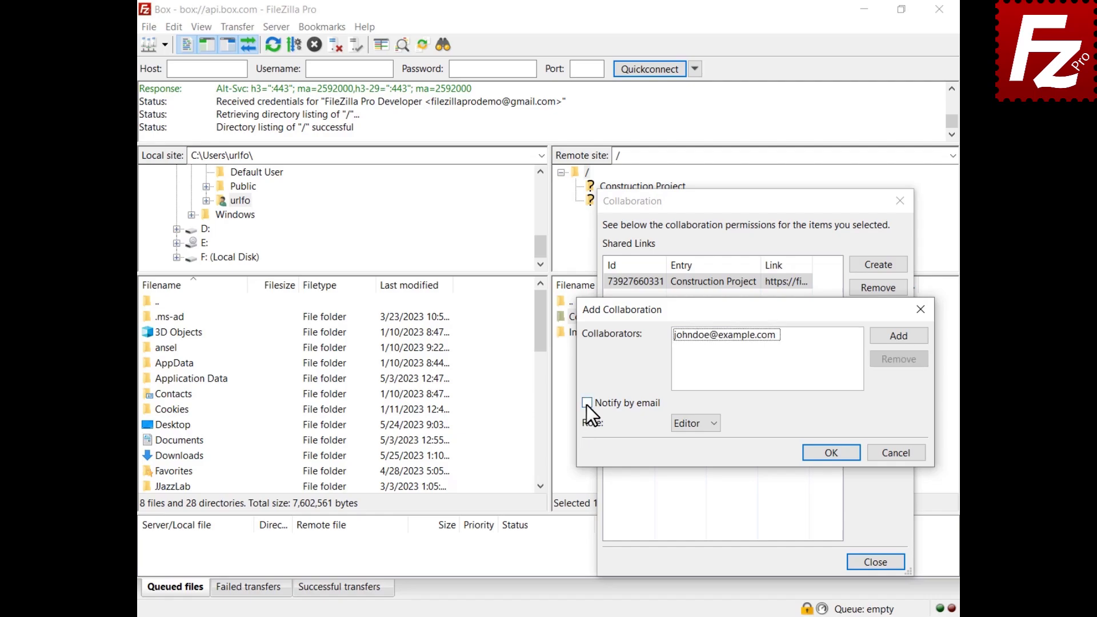
click(587, 403)
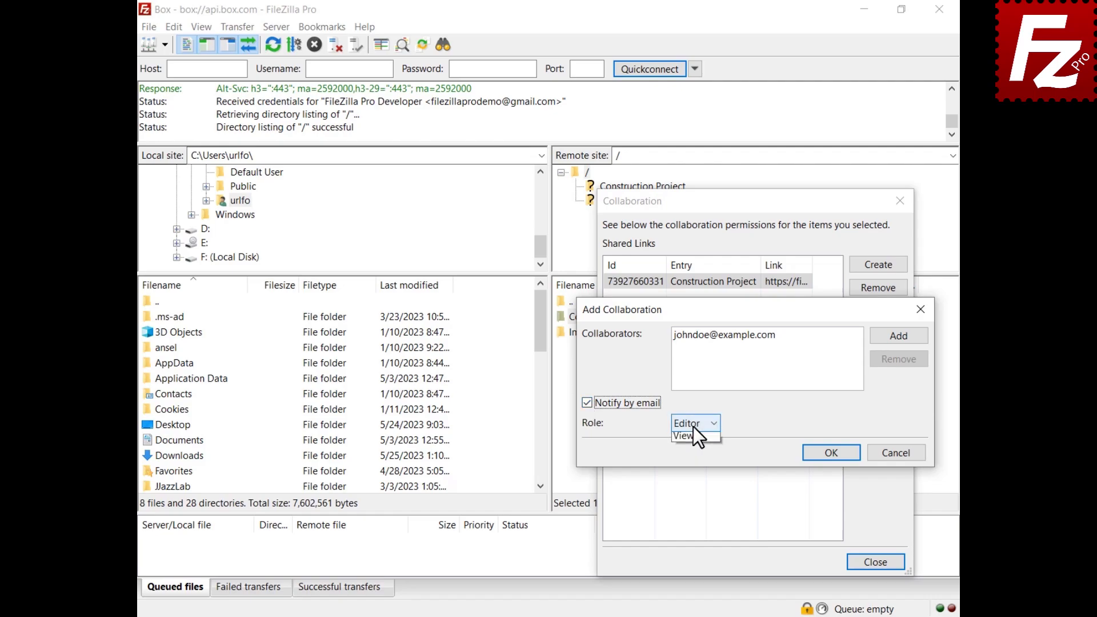
click(693, 427)
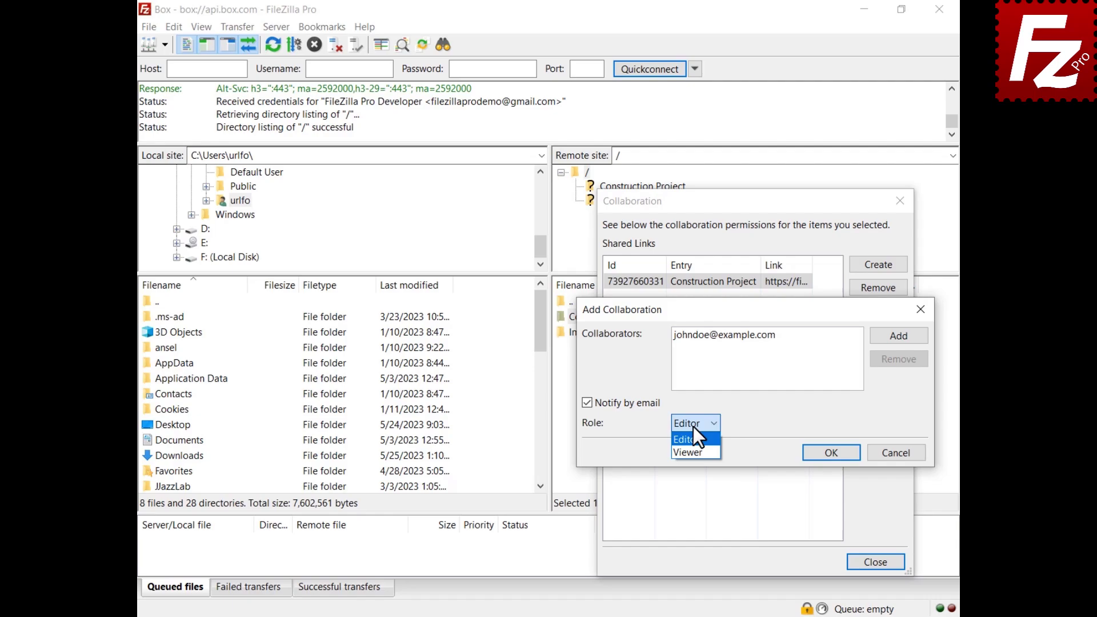
click(694, 426)
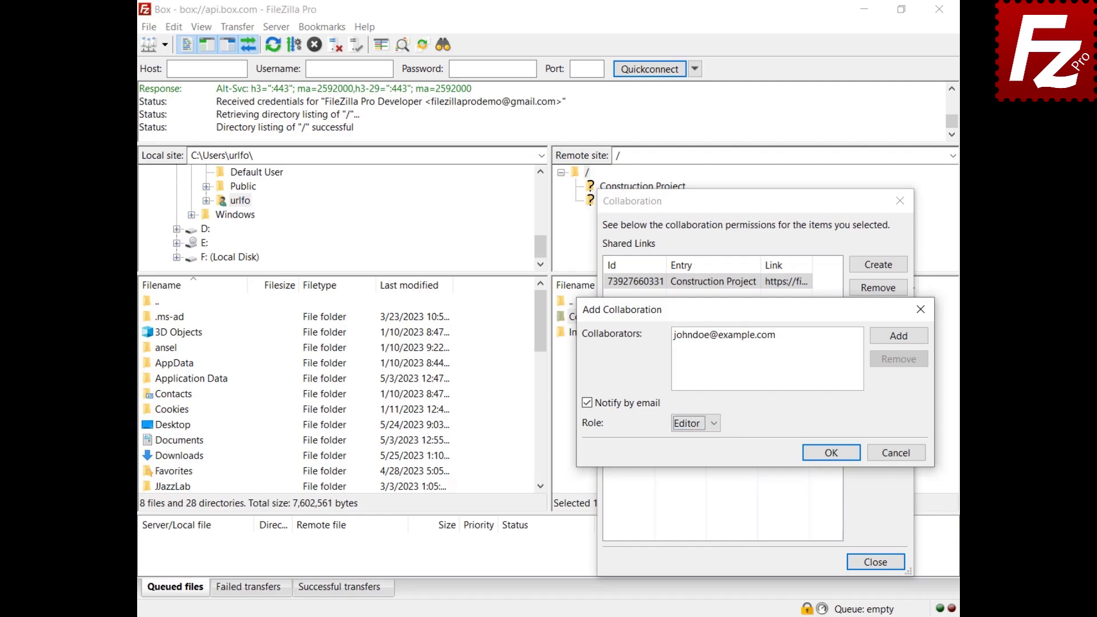
click(829, 454)
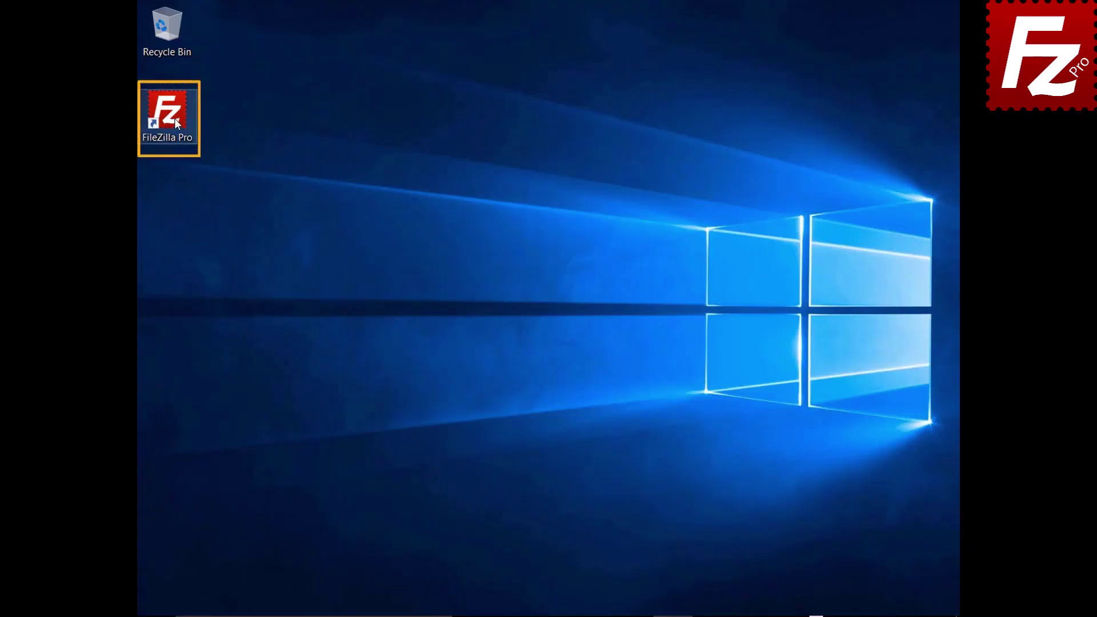
Launch FileZilla Pro and create a new site named 'Tardigrade' using the Tardigrade protocol.
double_click(174, 119)
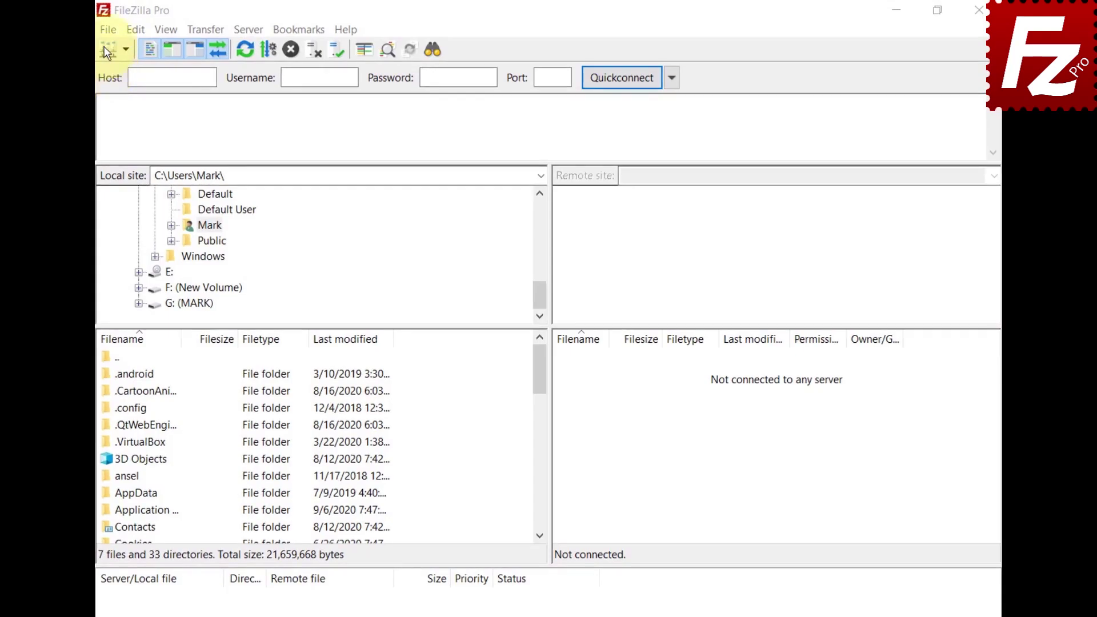
click(108, 29)
click(108, 48)
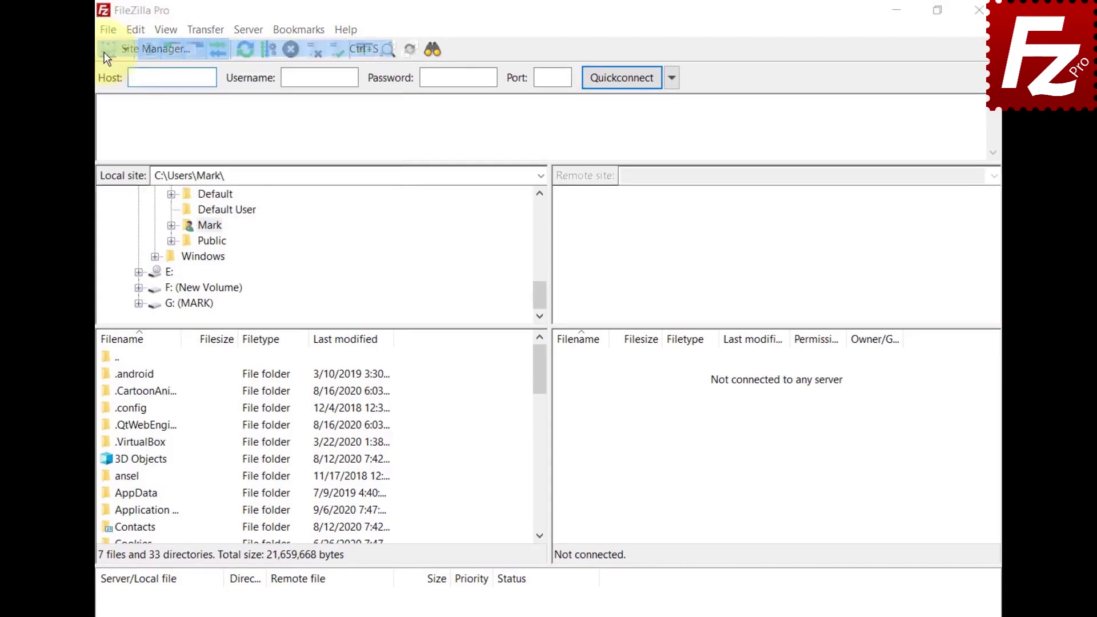
click(324, 433)
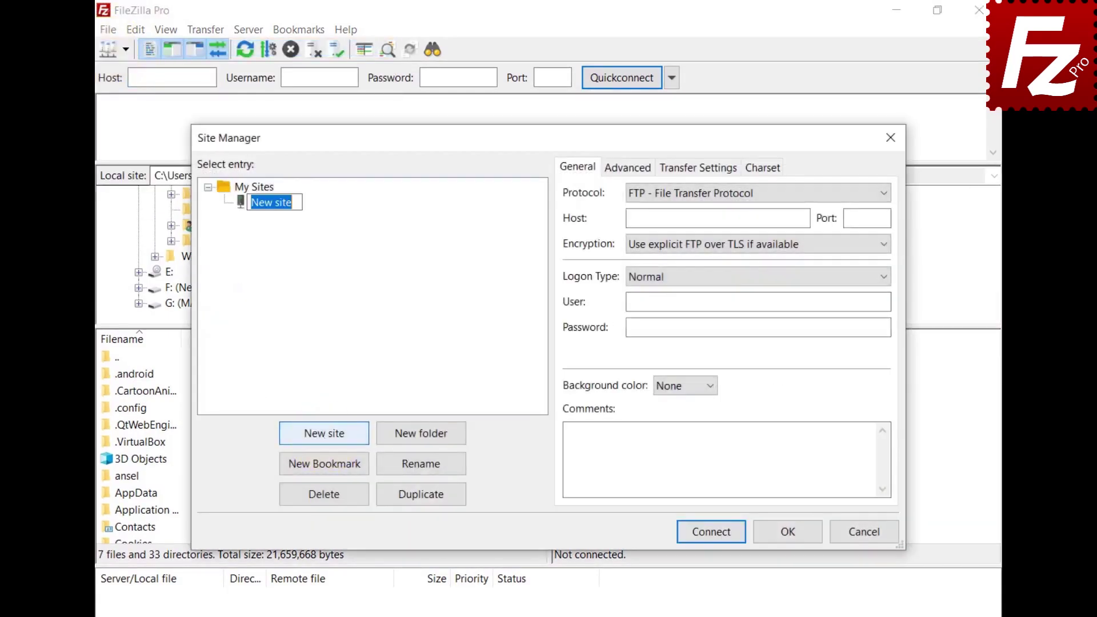
text(Tardigrade)
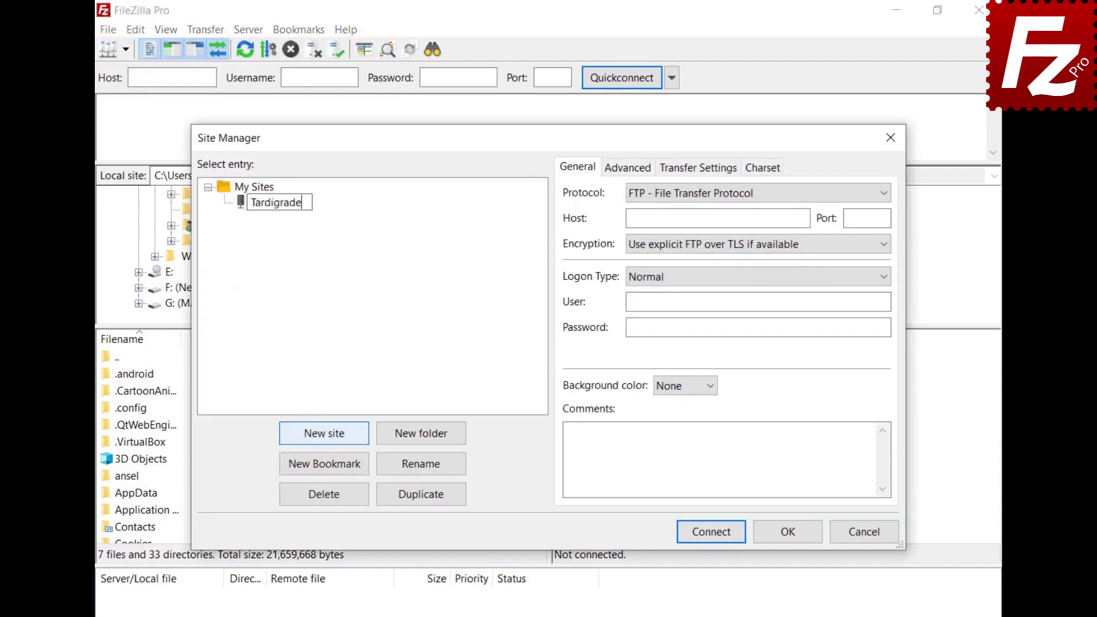
click(717, 216)
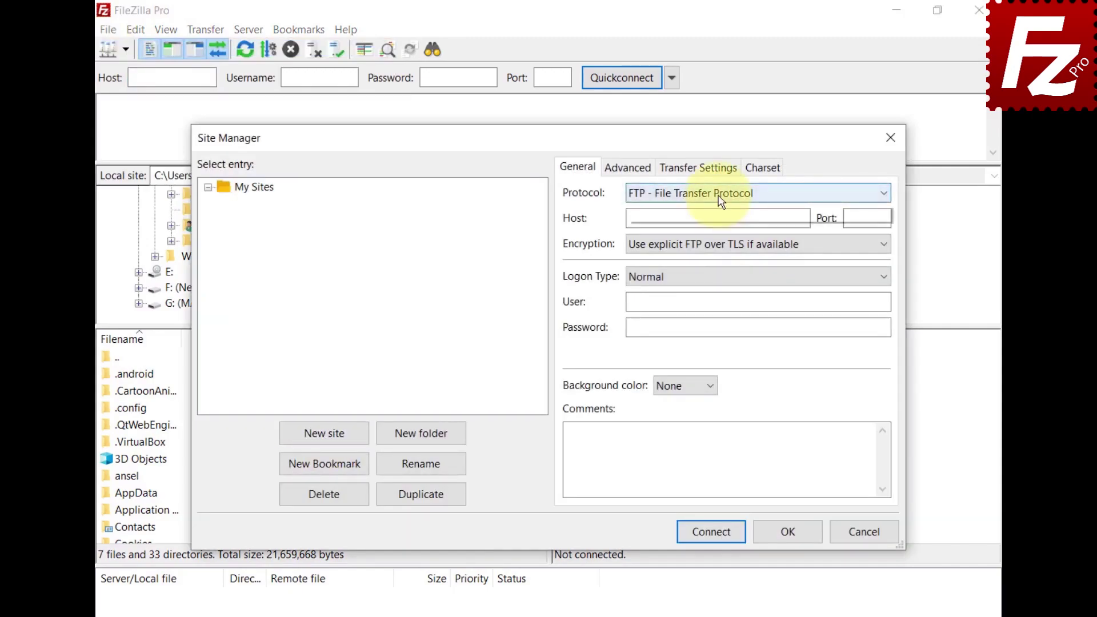
click(721, 198)
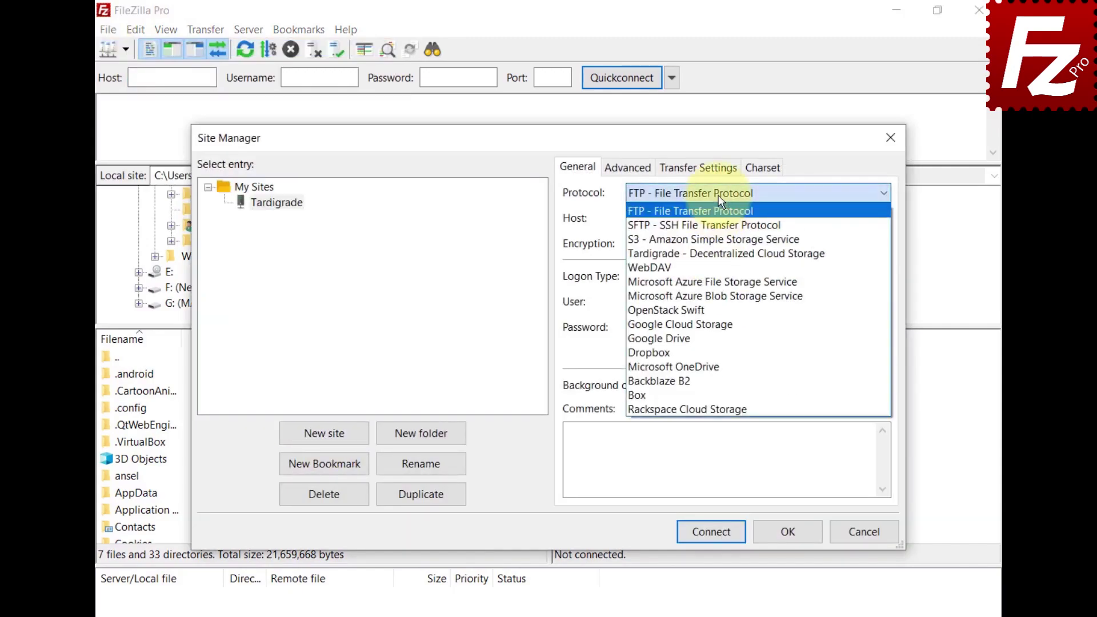
click(712, 256)
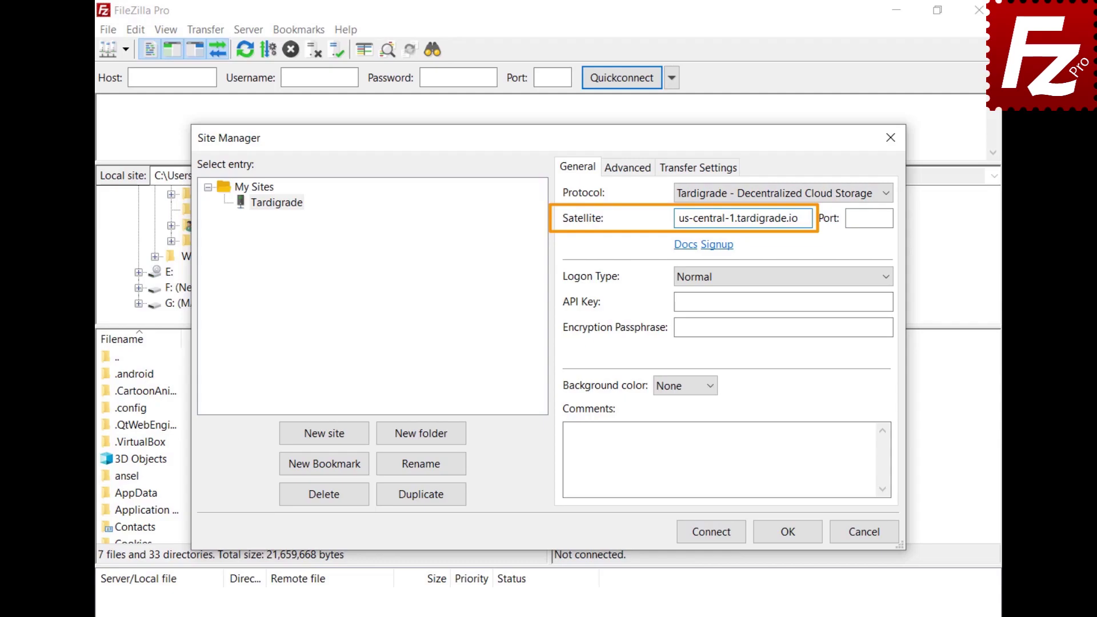
Enter the API key and encryption passphrase, connect, and browse to constructionproject/Construction Project.
click(783, 302)
key(ctrl+v)
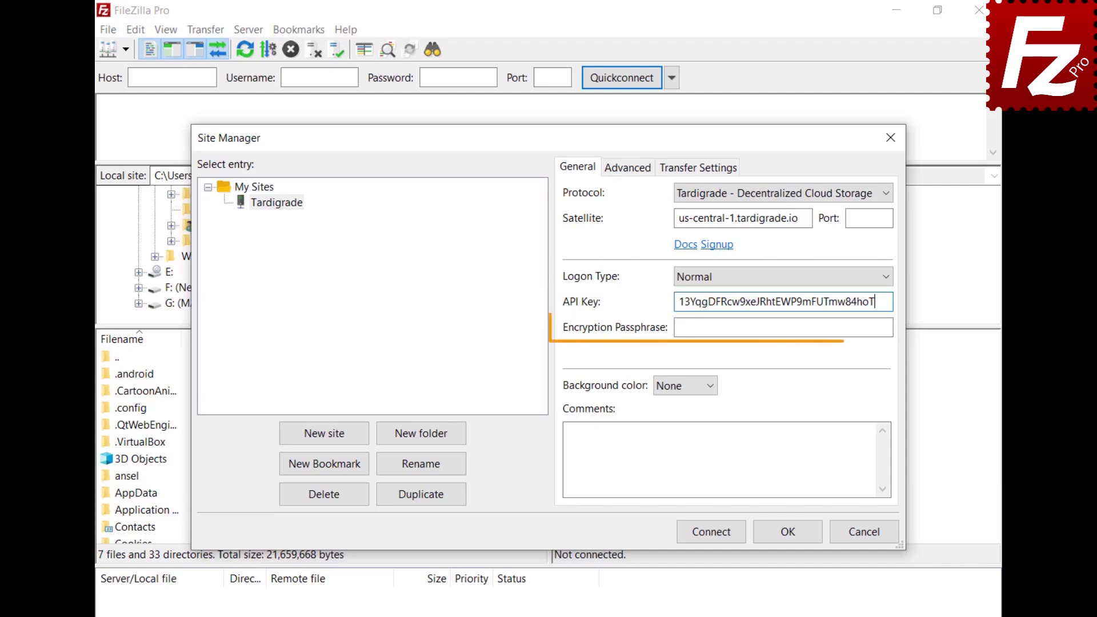
click(783, 327)
key(ctrl+v)
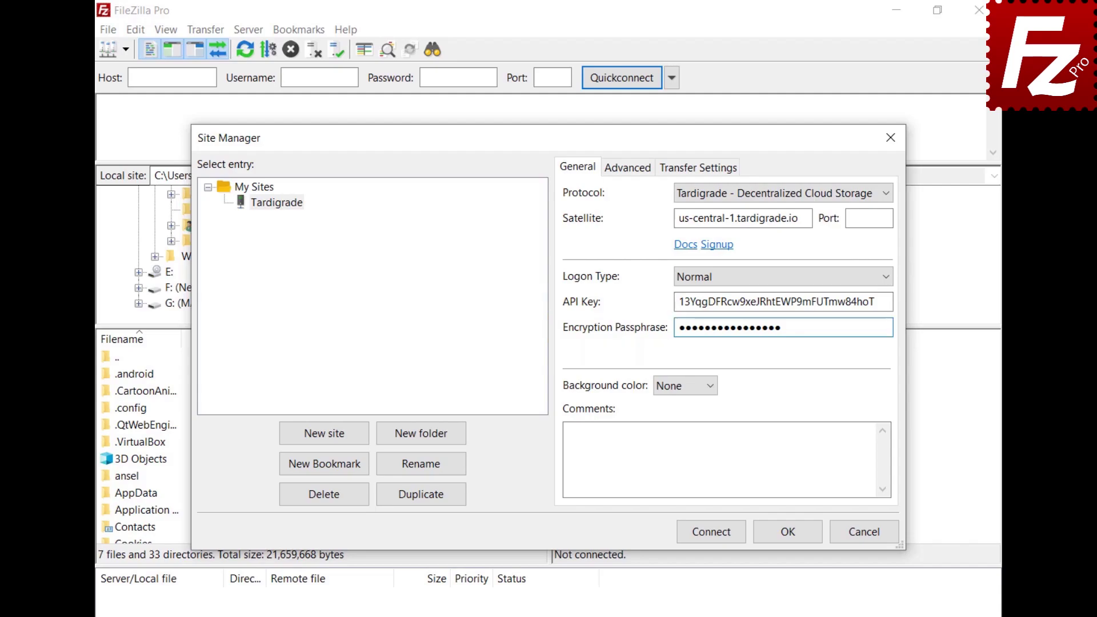
click(716, 535)
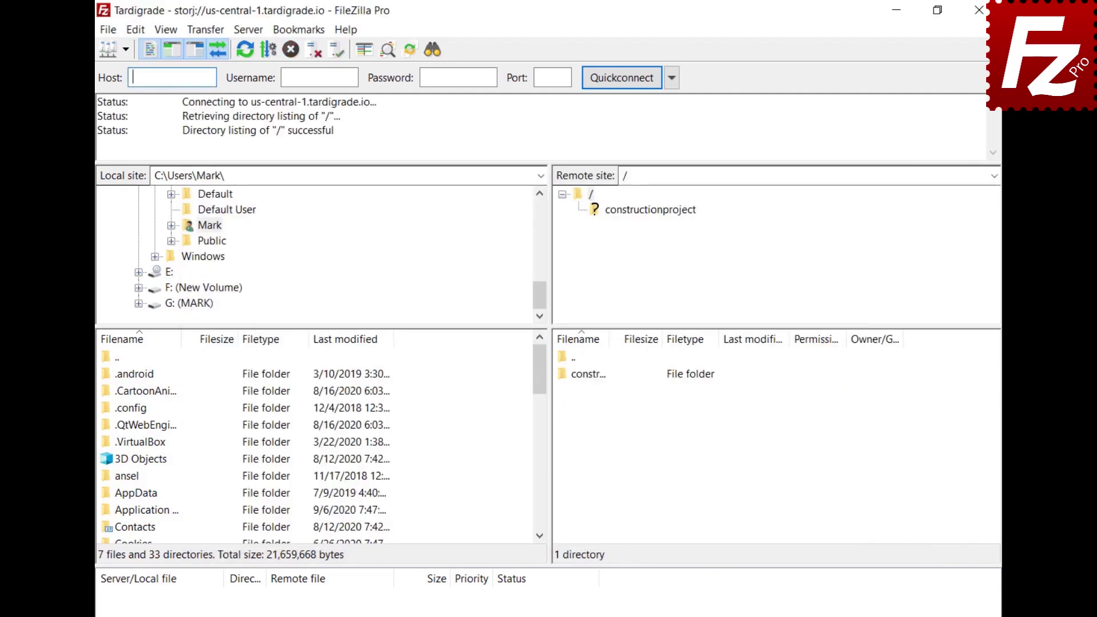
click(645, 210)
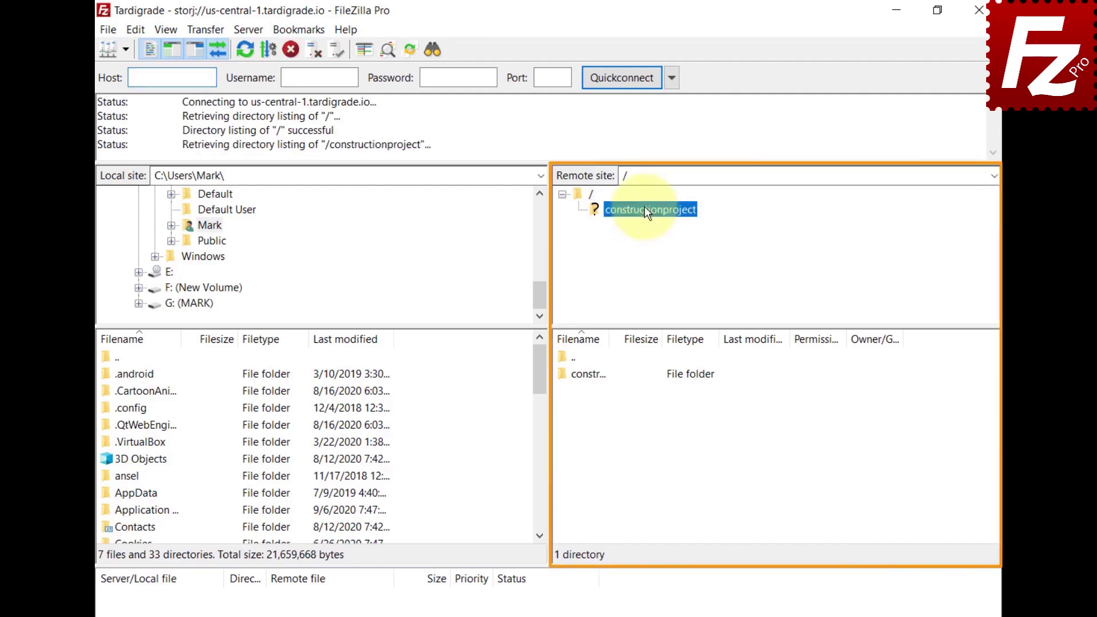
click(649, 227)
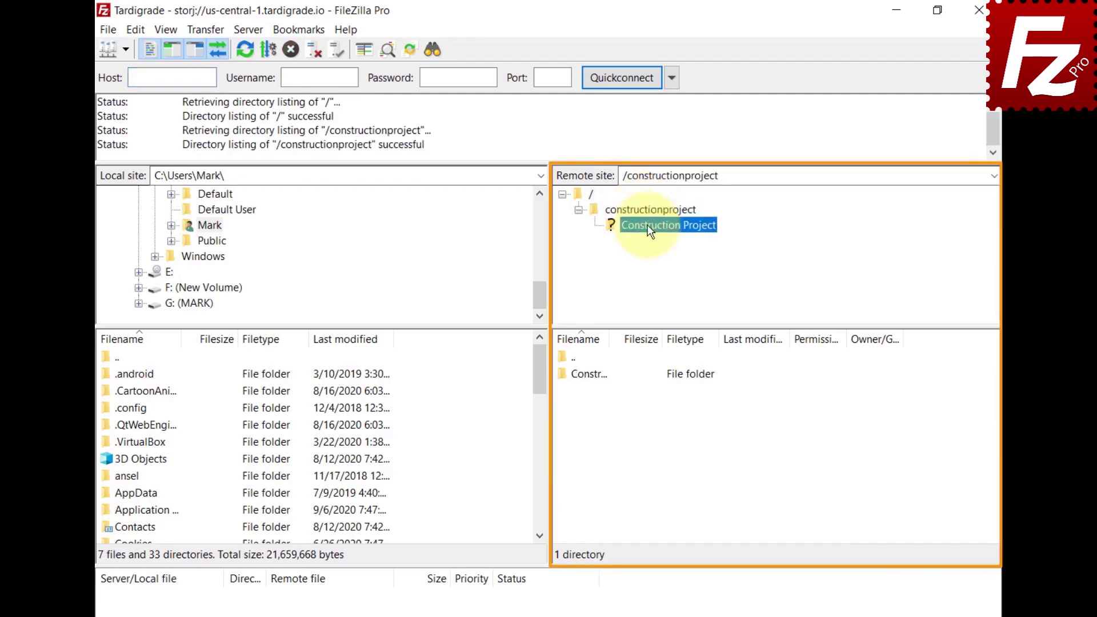